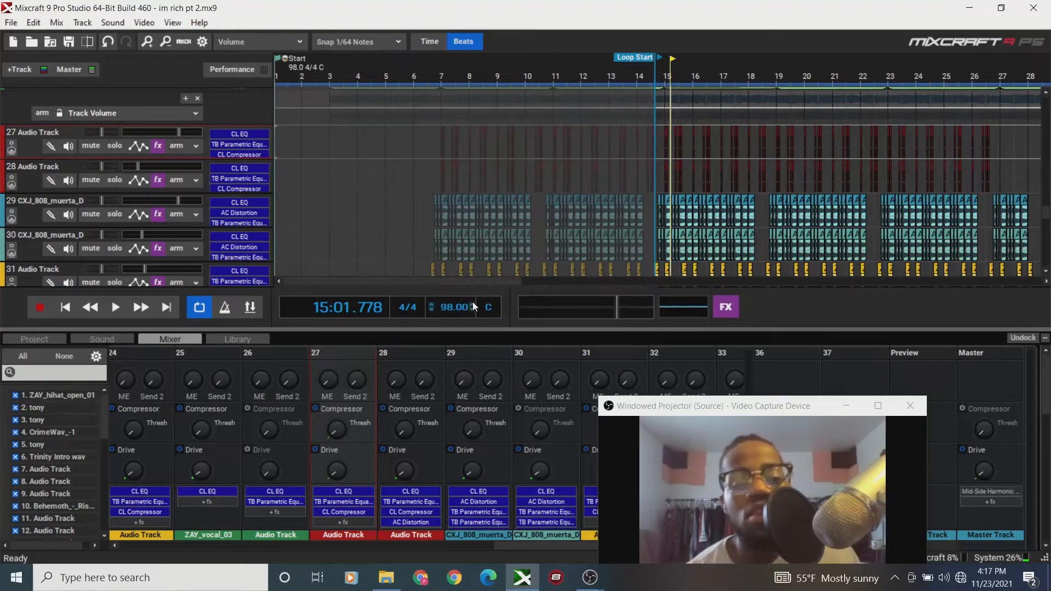
Move the Windowed Projector window down out of the way so the mixer channels are uncovered.
{"action": "left_click_drag", "start_coordinate": [465, 284], "coordinate": [520, 282]}
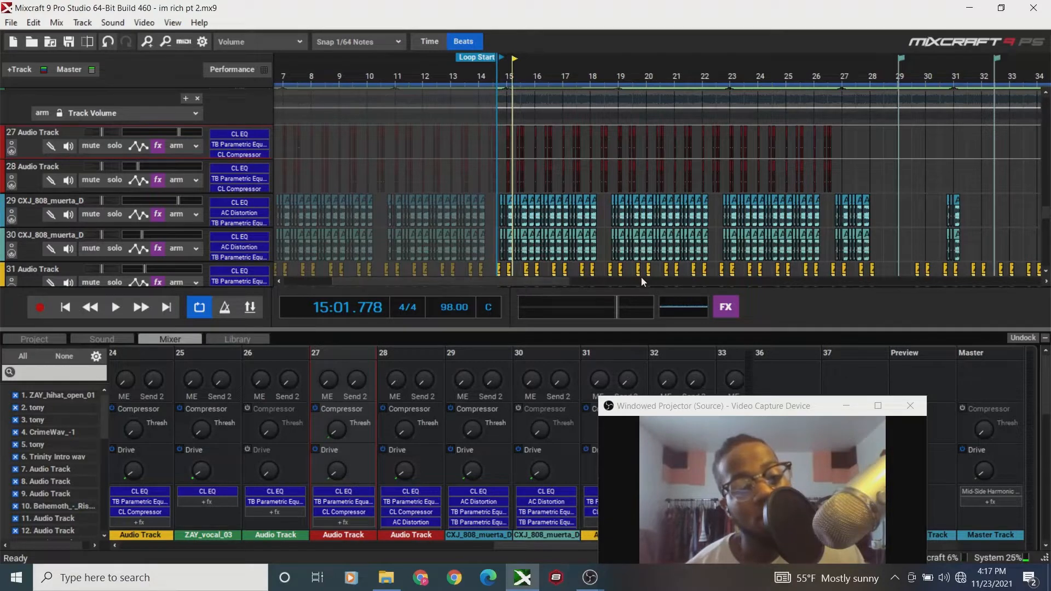
{"action": "left_click_drag", "start_coordinate": [553, 284], "coordinate": [578, 285]}
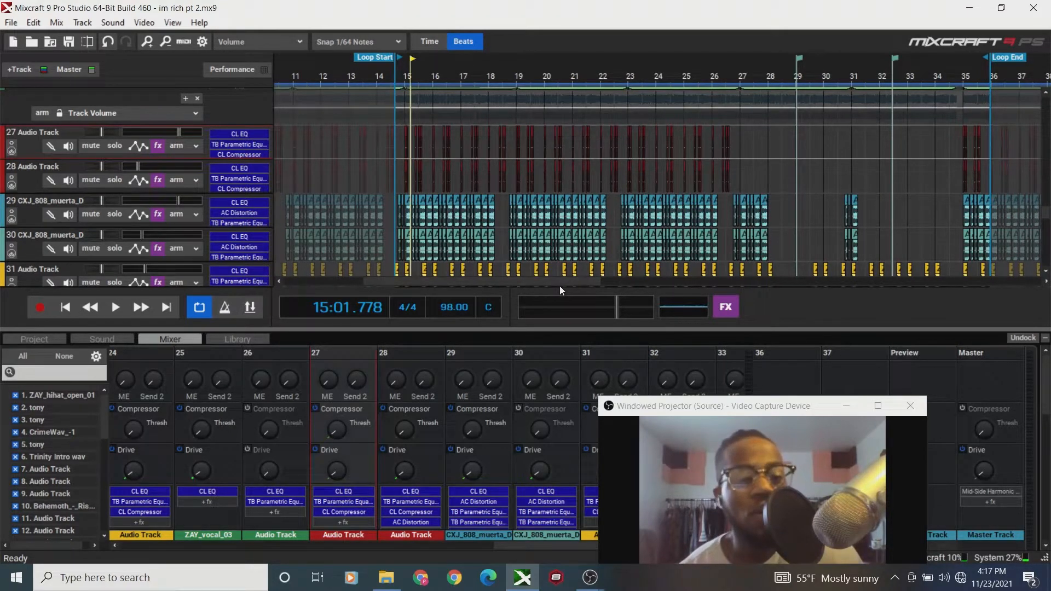
{"action": "left_click_drag", "start_coordinate": [552, 283], "coordinate": [572, 283]}
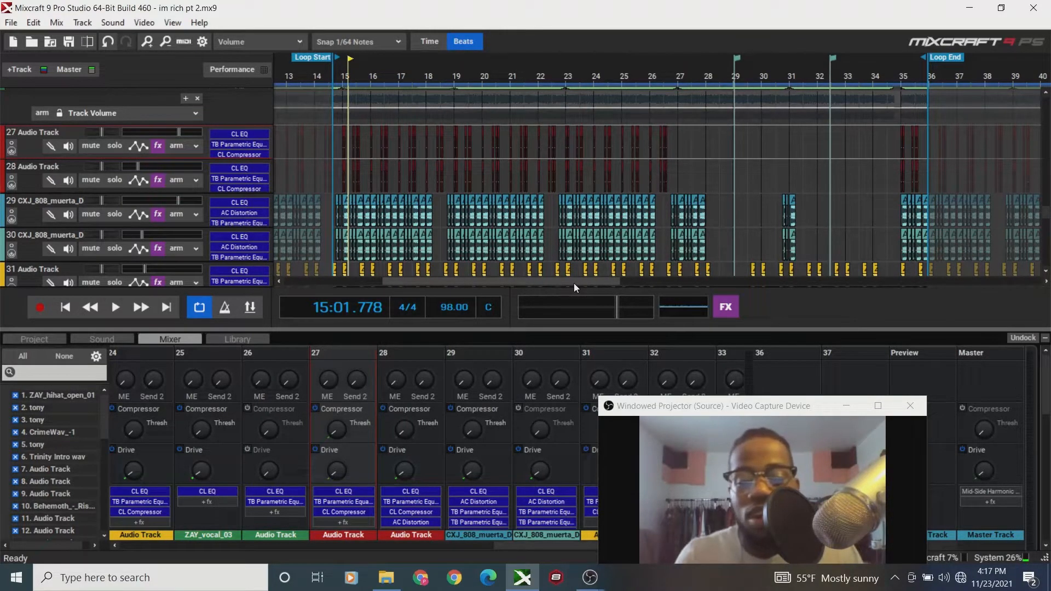
{"action": "left_click", "coordinate": [740, 406]}
{"action": "left_click_drag", "start_coordinate": [740, 406], "coordinate": [728, 584]}
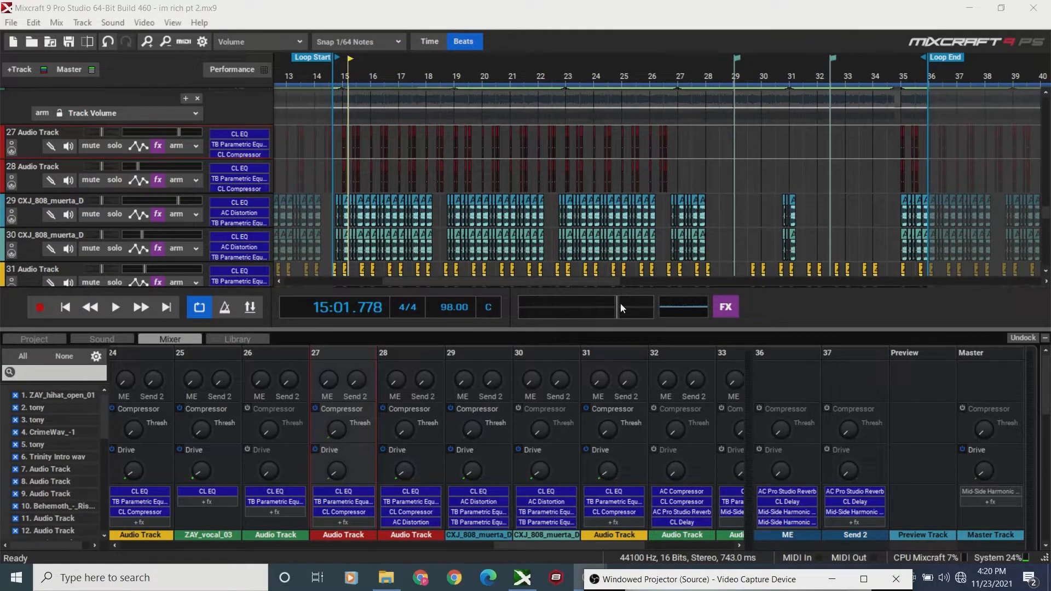
{"action": "mouse_move", "coordinate": [620, 303]}
{"action": "left_click", "coordinate": [459, 285]}
{"action": "left_click_drag", "start_coordinate": [459, 285], "coordinate": [458, 289]}
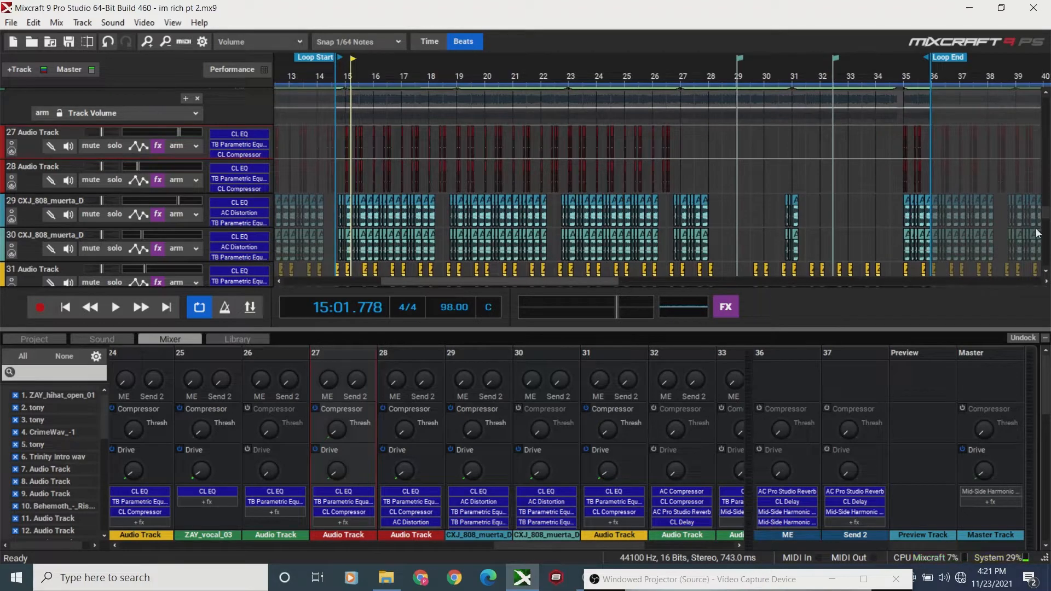
{"action": "scroll", "coordinate": [1046, 219], "scroll_direction": "down", "scroll_amount": 2}
{"action": "scroll", "coordinate": [1046, 219], "scroll_direction": "up", "scroll_amount": 1}
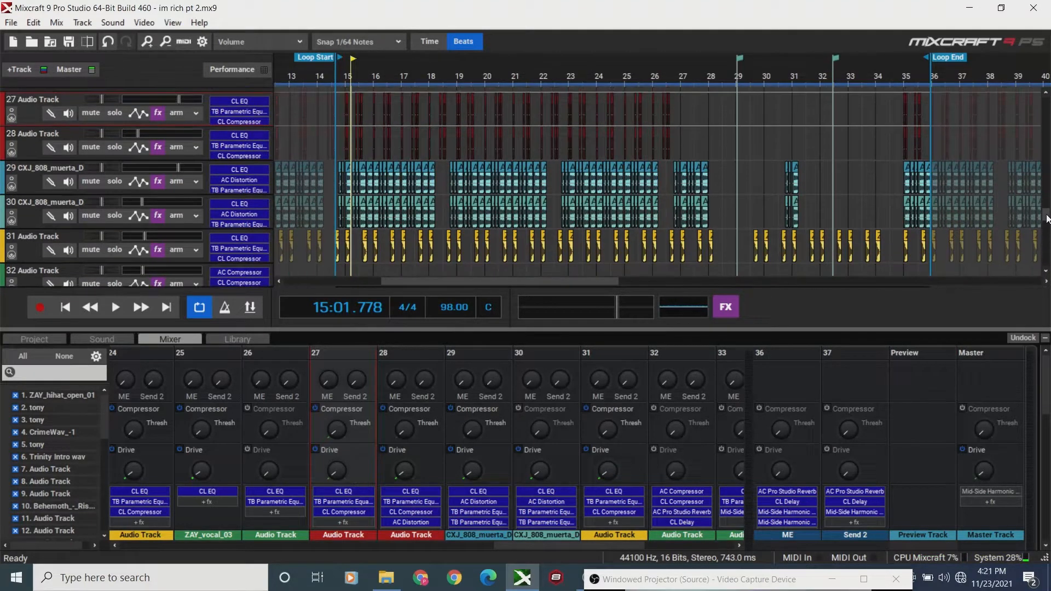
{"action": "left_click_drag", "start_coordinate": [389, 281], "coordinate": [381, 284]}
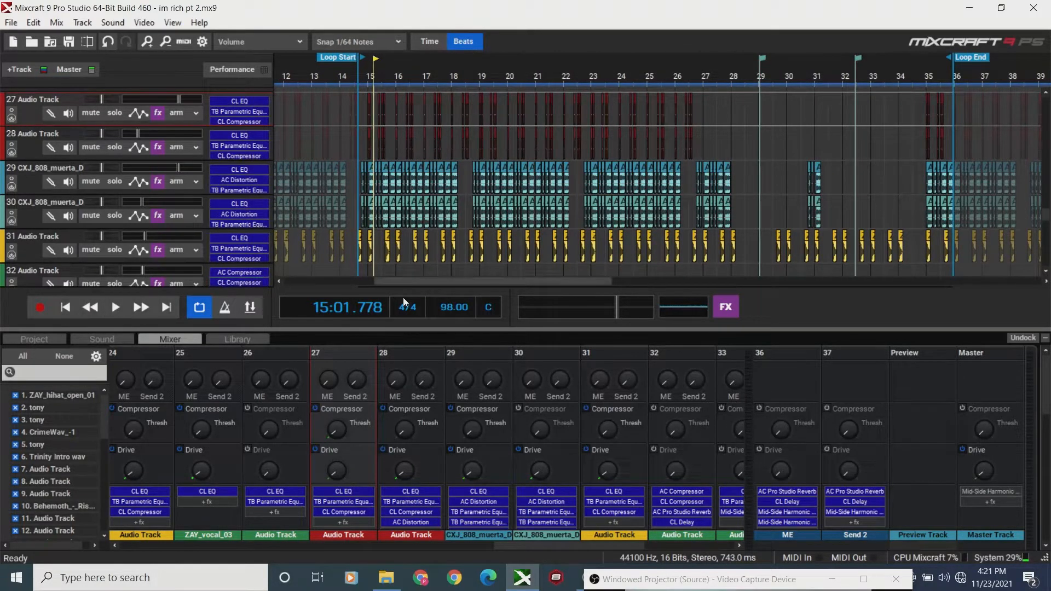
{"action": "left_click_drag", "start_coordinate": [399, 286], "coordinate": [396, 285]}
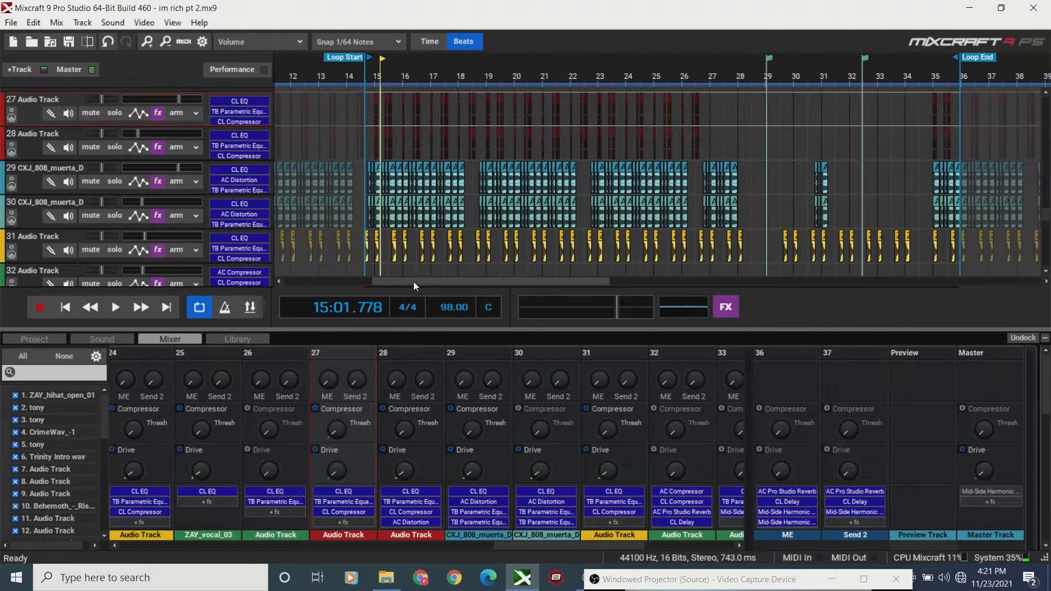
{"action": "left_click_drag", "start_coordinate": [408, 282], "coordinate": [408, 284]}
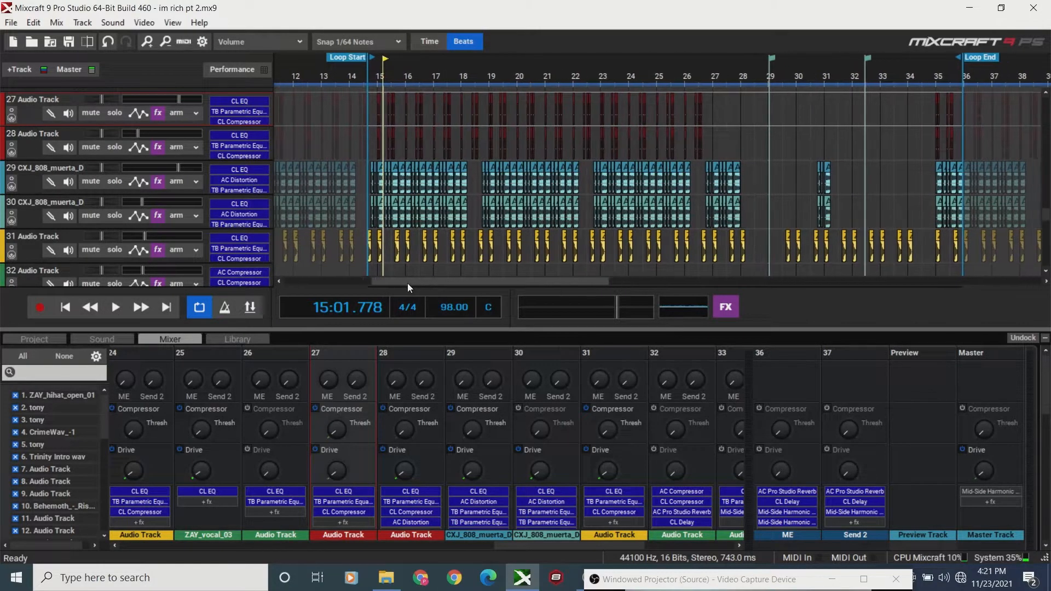
Play the looped section from its start and stop playback around bar 18.
{"action": "left_click", "coordinate": [72, 314]}
{"action": "key", "text": "space"}
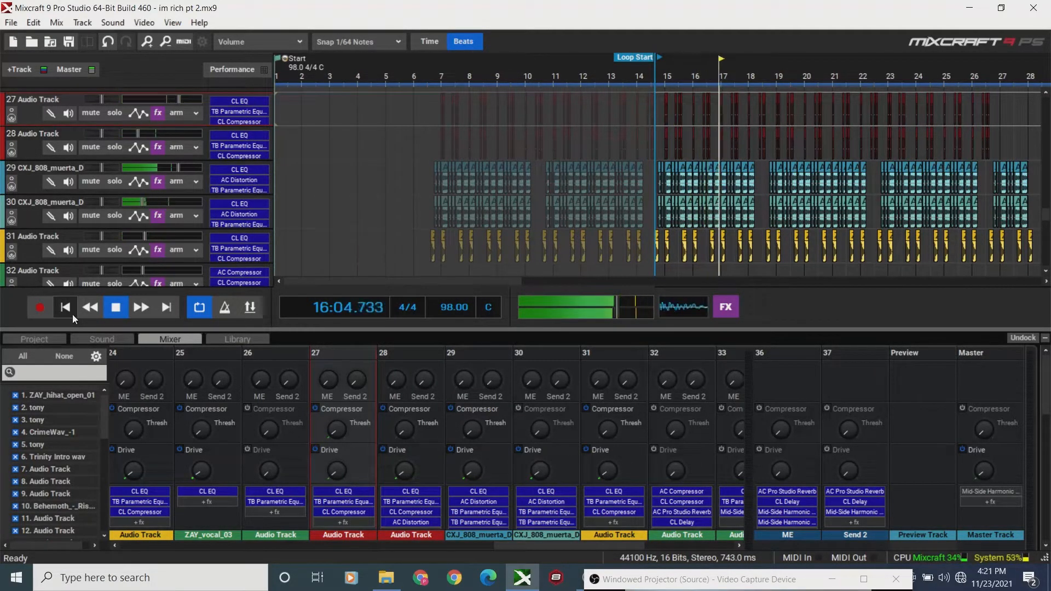
{"action": "left_click", "coordinate": [118, 308]}
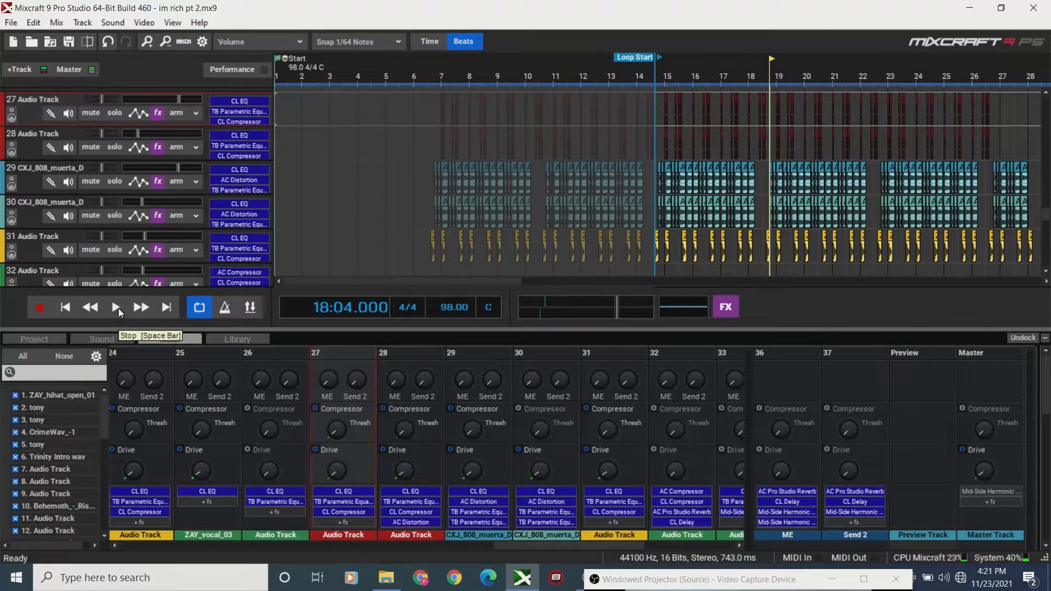
{"action": "left_click", "coordinate": [194, 307]}
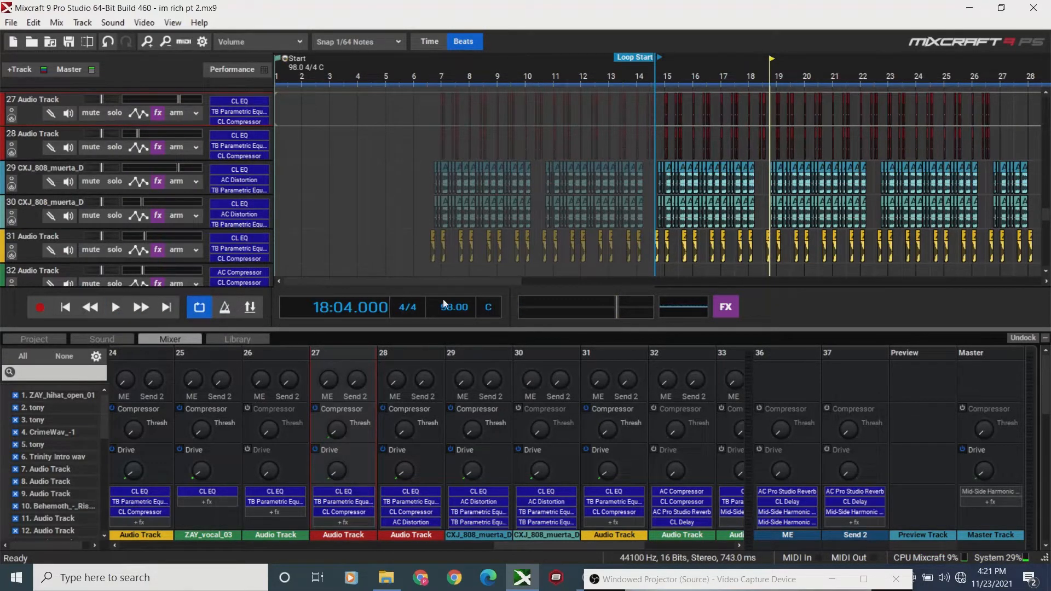
Zoom in on the timeline and examine the clips of tracks 27 to 31 inside the loop region.
{"action": "left_click_drag", "start_coordinate": [463, 284], "coordinate": [497, 284]}
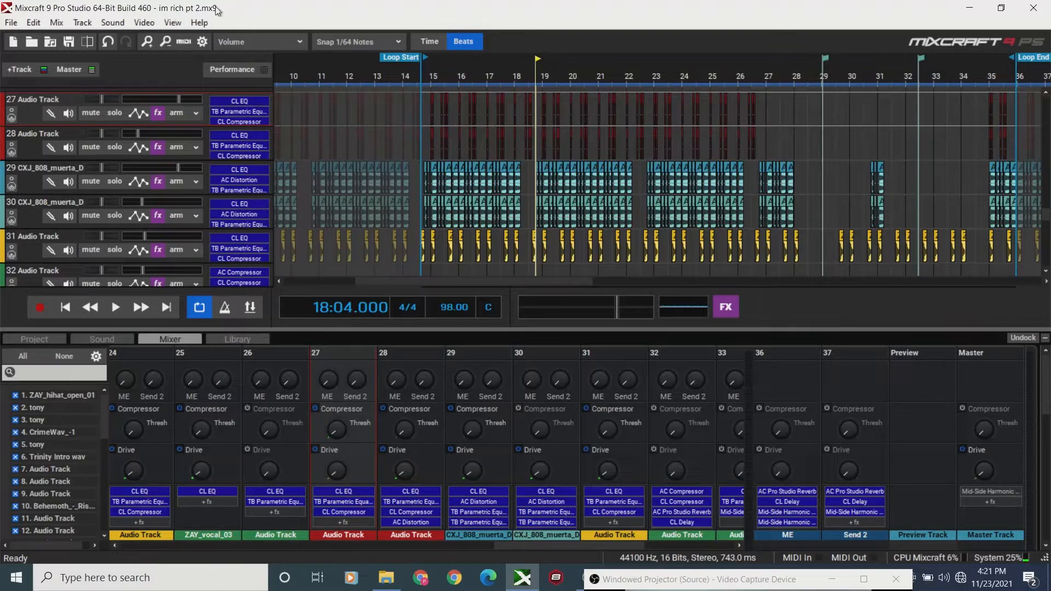
{"action": "left_click_drag", "start_coordinate": [457, 284], "coordinate": [469, 285]}
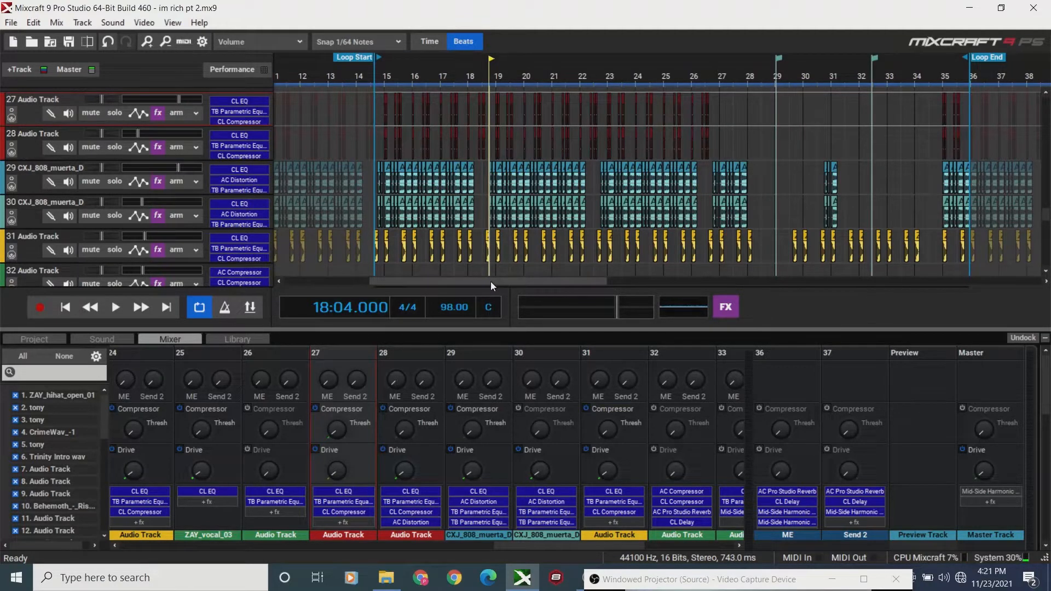
{"action": "left_click_drag", "start_coordinate": [521, 279], "coordinate": [522, 281]}
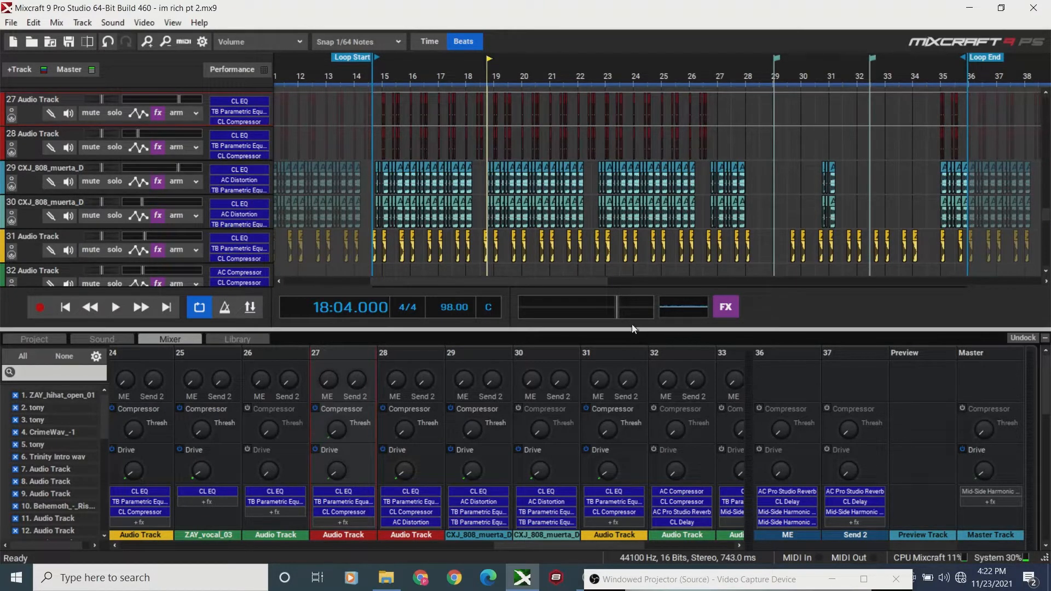
{"action": "mouse_move", "coordinate": [628, 319]}
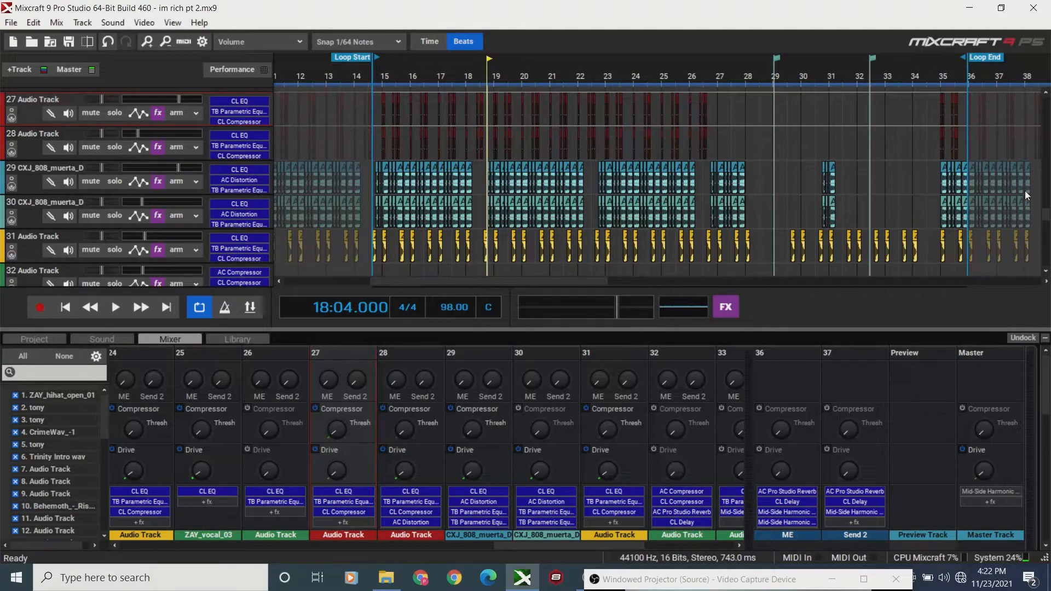
{"action": "scroll", "coordinate": [1046, 223], "scroll_direction": "down", "scroll_amount": 2}
{"action": "scroll", "coordinate": [1047, 223], "scroll_direction": "up", "scroll_amount": 2}
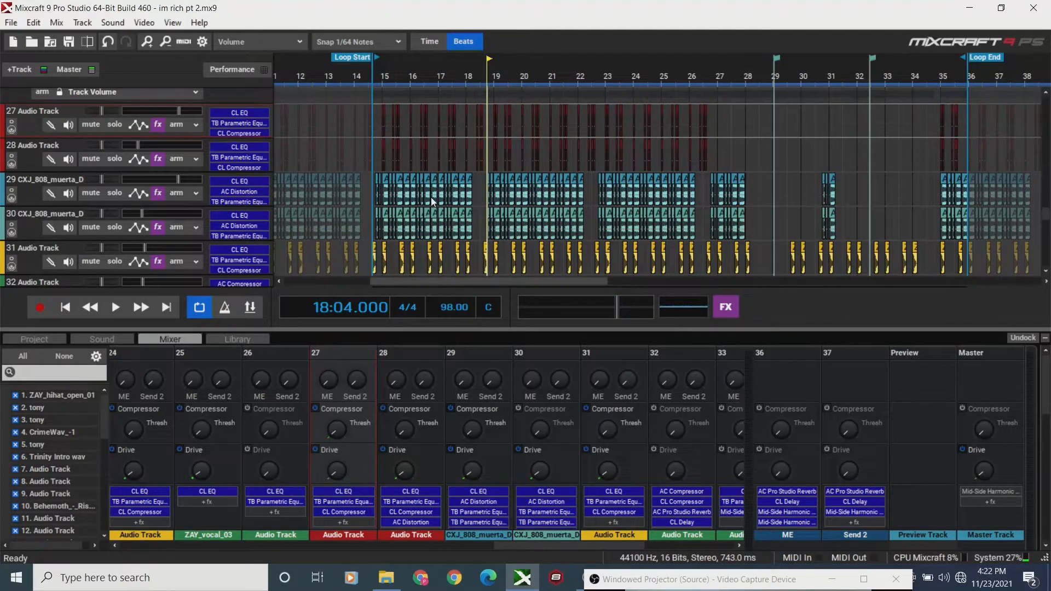
{"action": "left_click", "coordinate": [147, 42]}
{"action": "left_click", "coordinate": [146, 43]}
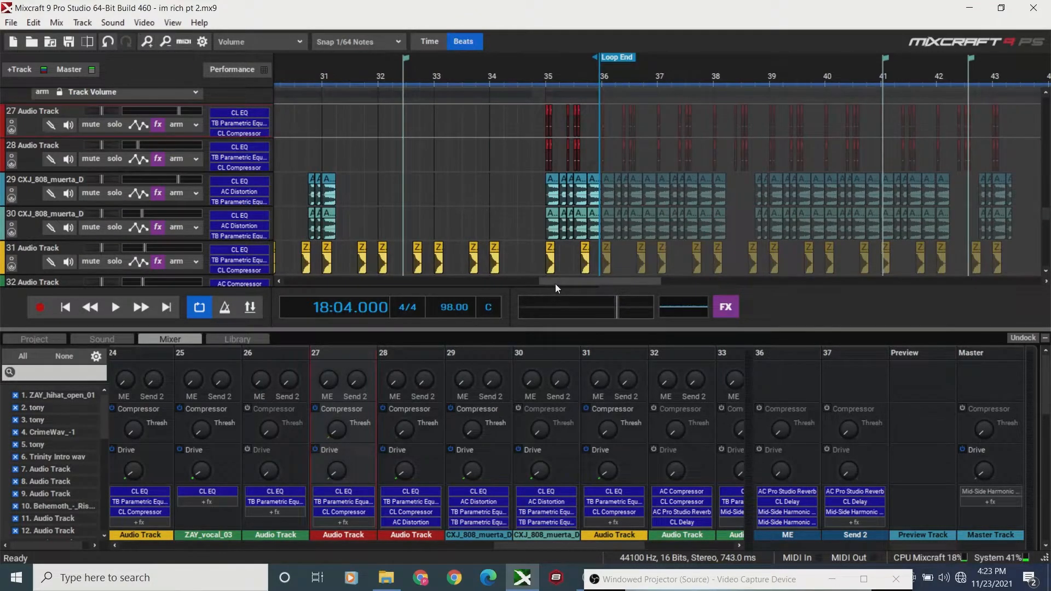
{"action": "left_click_drag", "start_coordinate": [555, 284], "coordinate": [410, 286]}
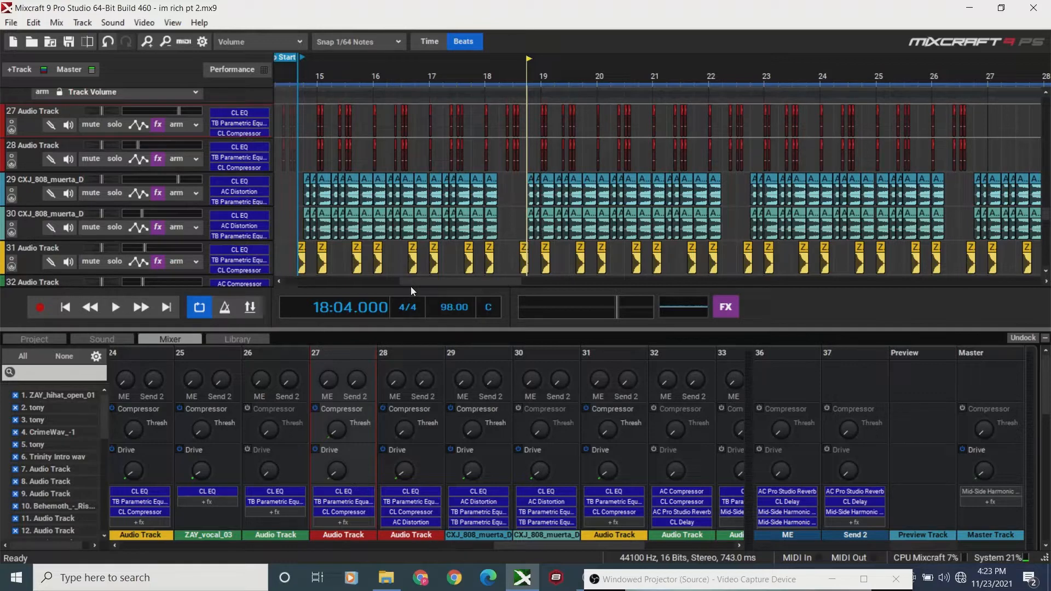
Solo track 27 and play it from just before bar 15, switching the solo off during playback to compare it with the full mix.
{"action": "left_click", "coordinate": [115, 124]}
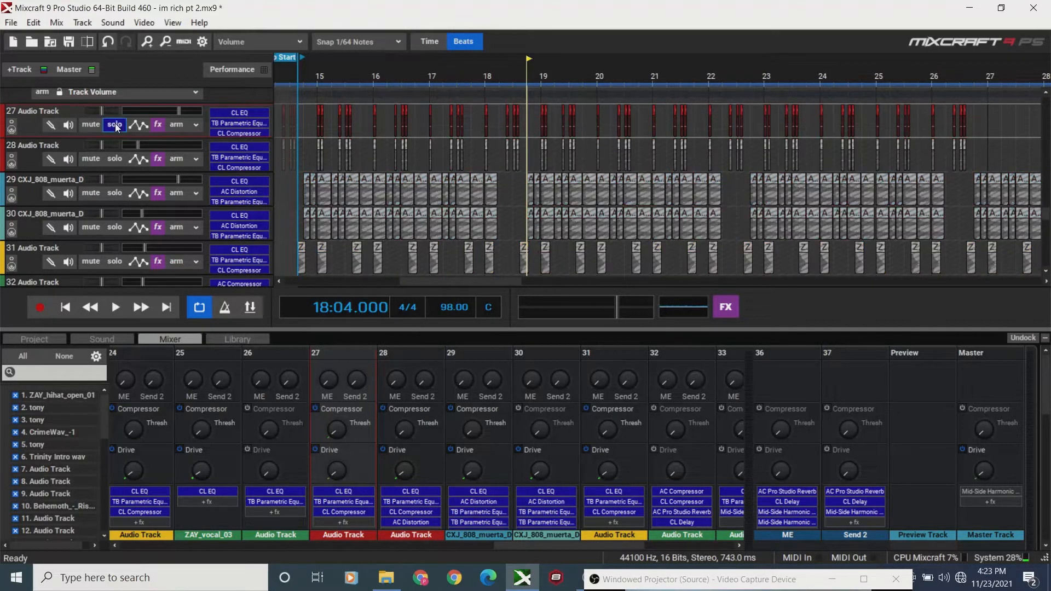
{"action": "left_click", "coordinate": [123, 157]}
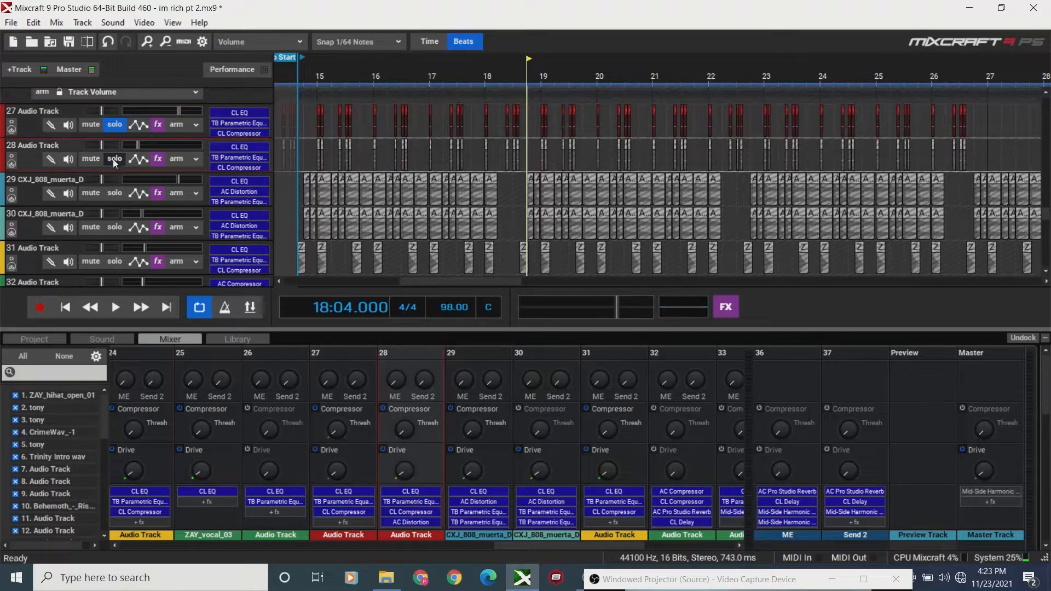
{"action": "left_click", "coordinate": [310, 103]}
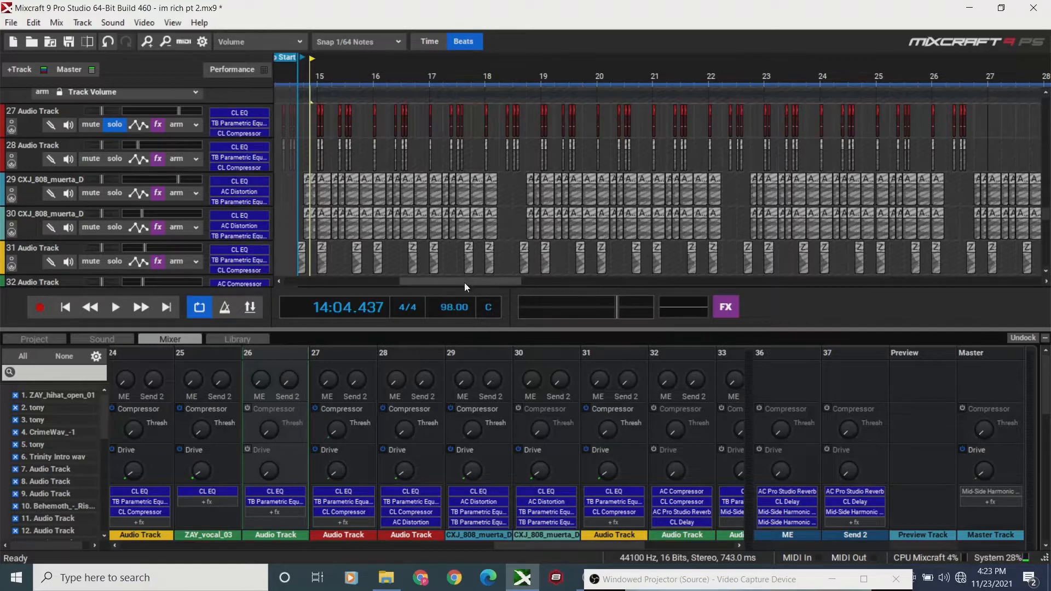
{"action": "left_click_drag", "start_coordinate": [465, 283], "coordinate": [449, 288]}
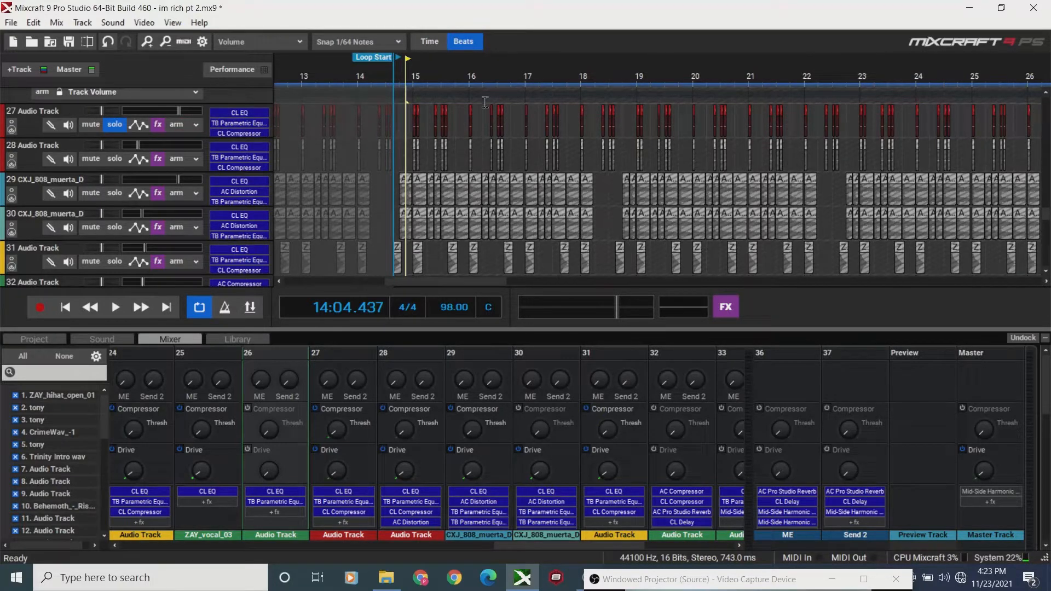
{"action": "key", "text": "space"}
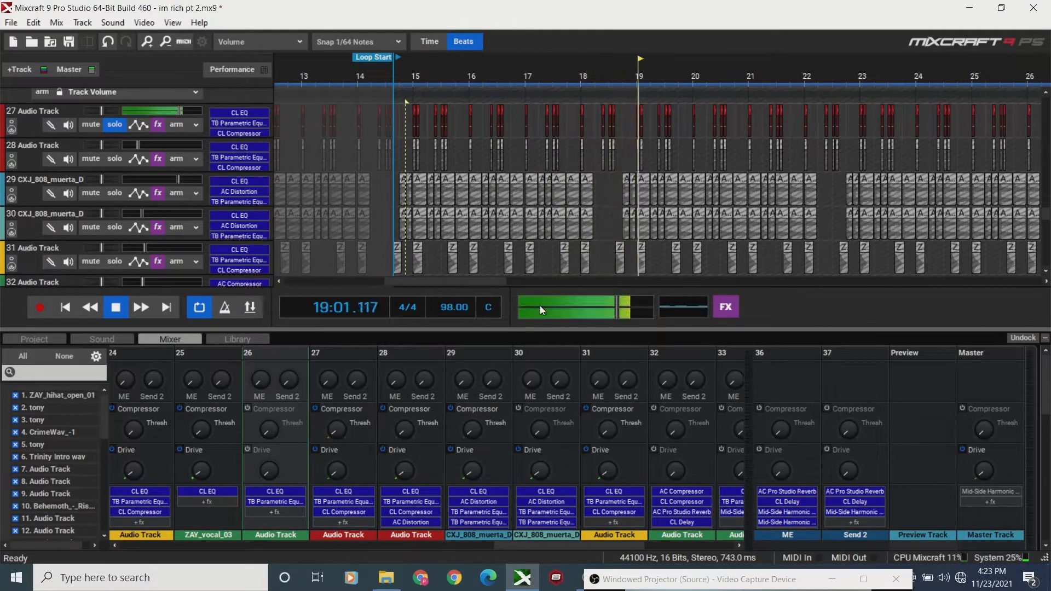
{"action": "left_click", "coordinate": [113, 124]}
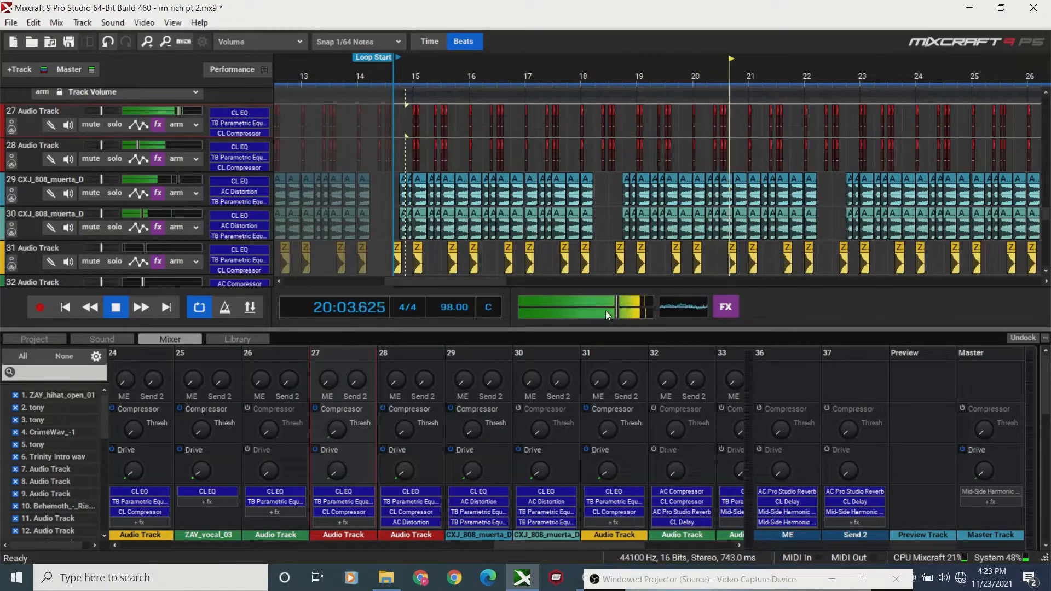
{"action": "key", "text": "space"}
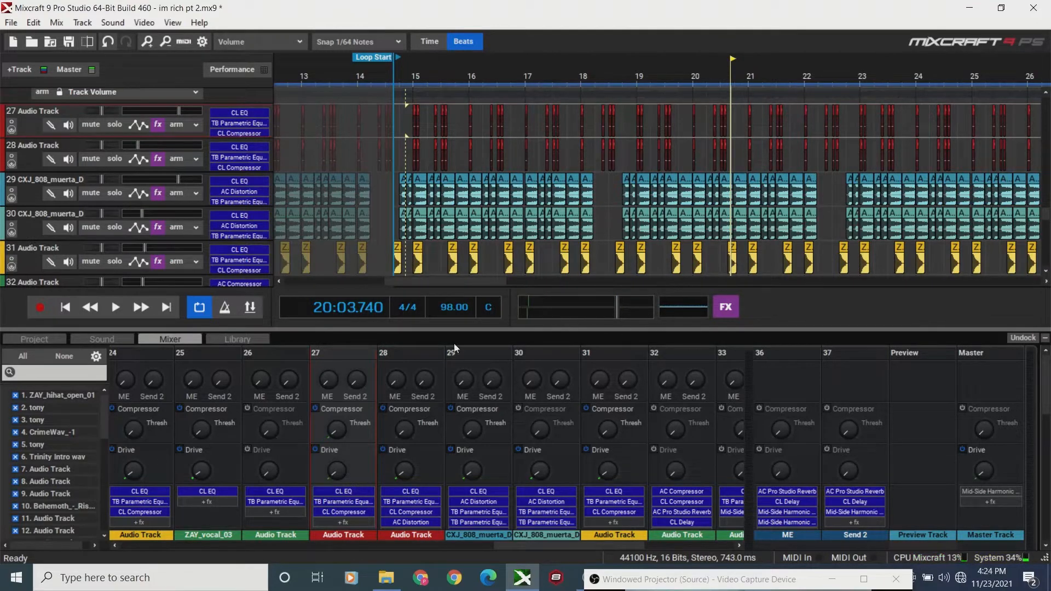
Bring the mixer's channel faders and level meters into view and play the full mix briefly to check the Master level.
{"action": "left_click_drag", "start_coordinate": [627, 545], "coordinate": [889, 517]}
{"action": "left_click_drag", "start_coordinate": [1047, 395], "coordinate": [1050, 475]}
{"action": "scroll", "coordinate": [971, 464], "scroll_direction": "down", "scroll_amount": 3}
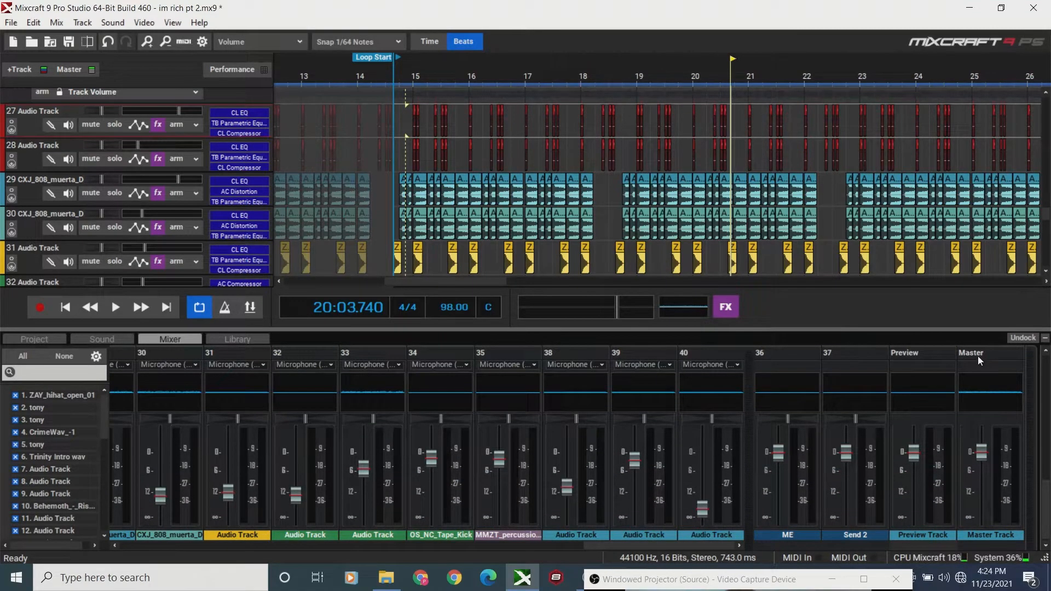
{"action": "key", "text": "space"}
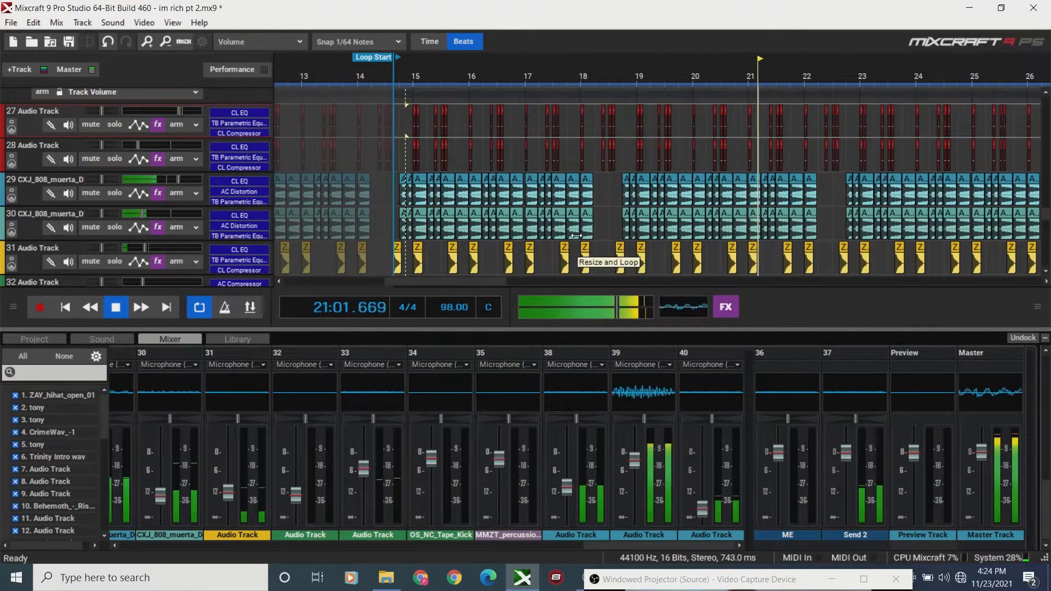
{"action": "key", "text": "space"}
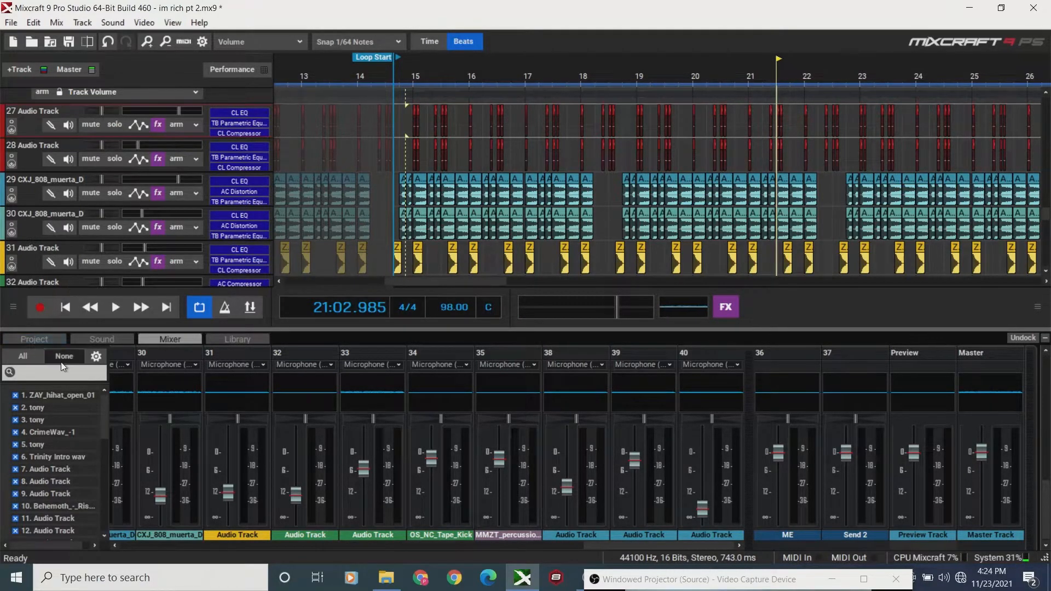
Replay the start of the looped section, then solo track 27 for reference and switch its solo off again.
{"action": "left_click", "coordinate": [65, 307]}
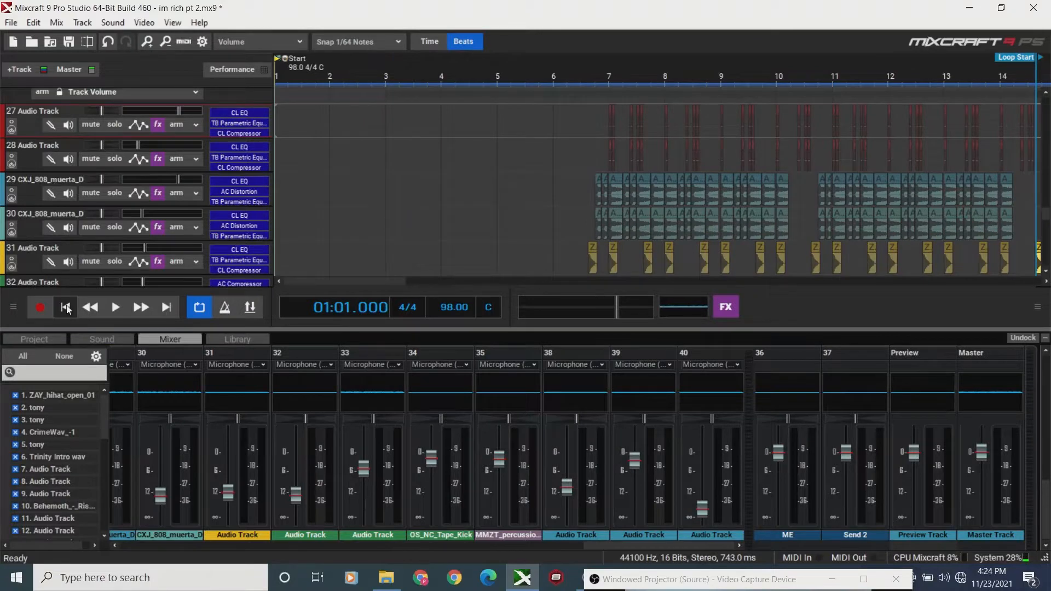
{"action": "key", "text": "space"}
{"action": "key", "text": "space"}
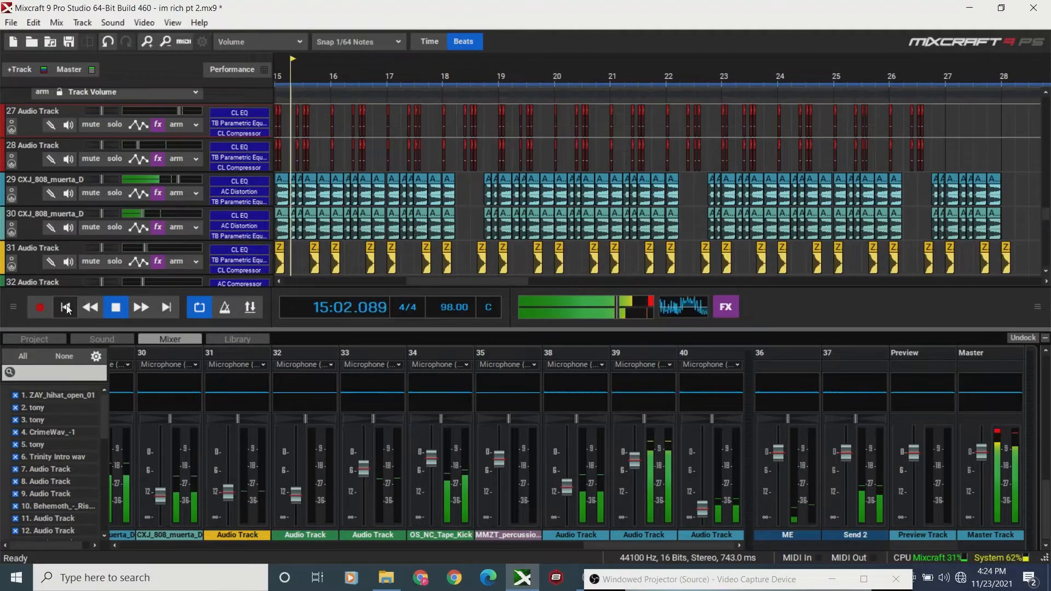
{"action": "left_click", "coordinate": [114, 124]}
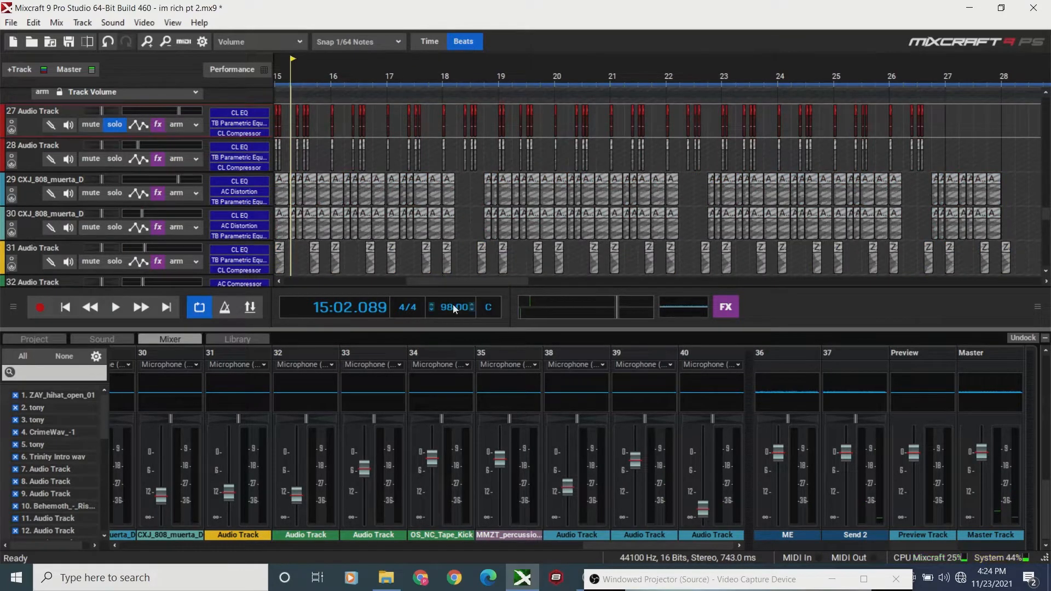
{"action": "left_click_drag", "start_coordinate": [443, 282], "coordinate": [427, 294]}
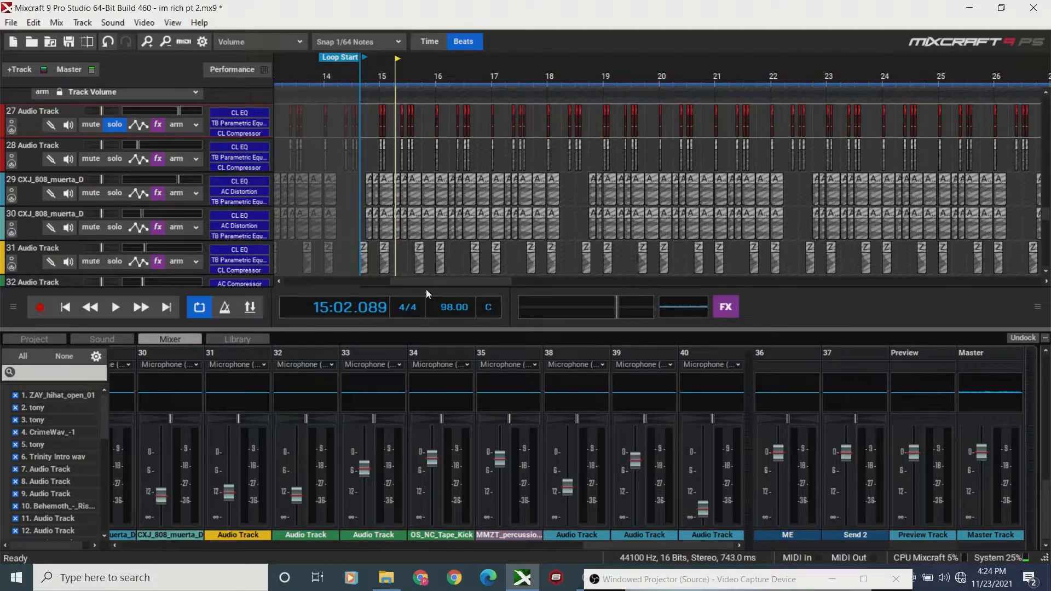
{"action": "left_click", "coordinate": [114, 125]}
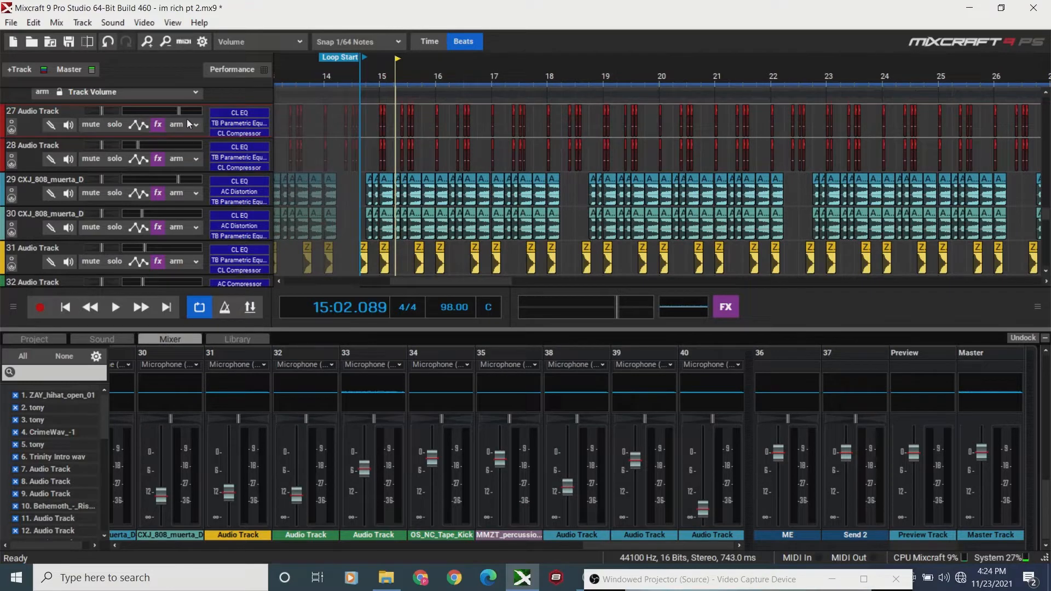
Rename track 27 as "kick".
{"action": "double_click", "coordinate": [32, 112]}
{"action": "key", "text": "BackSpace"}
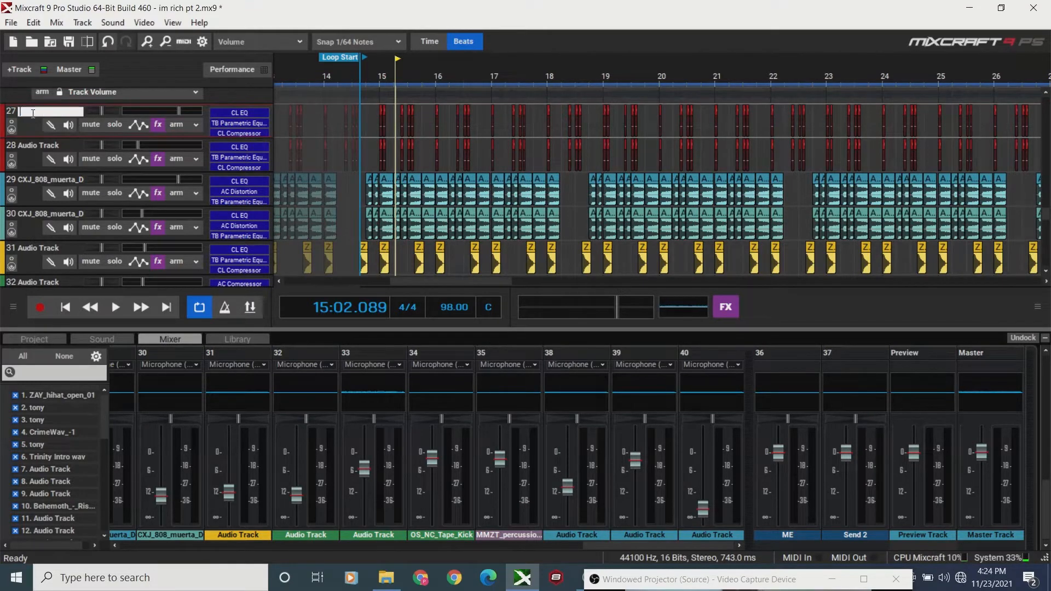
{"action": "type", "text": "kick"}
{"action": "key", "text": "Return"}
Solo track 29 and play it from the middle of bar 15.
{"action": "left_click", "coordinate": [114, 193]}
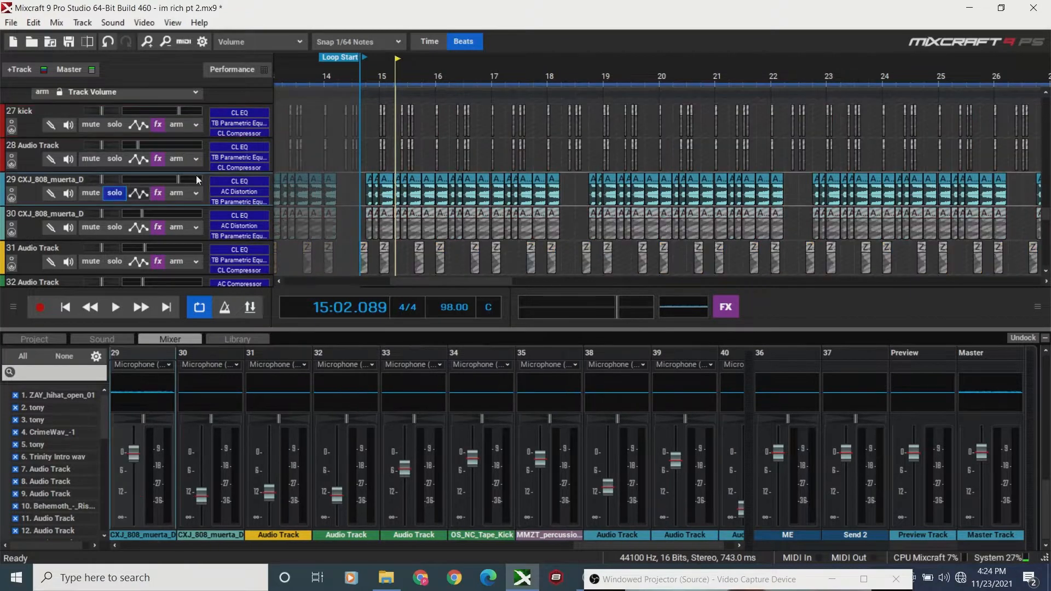
{"action": "left_click", "coordinate": [407, 78]}
{"action": "key", "text": "space"}
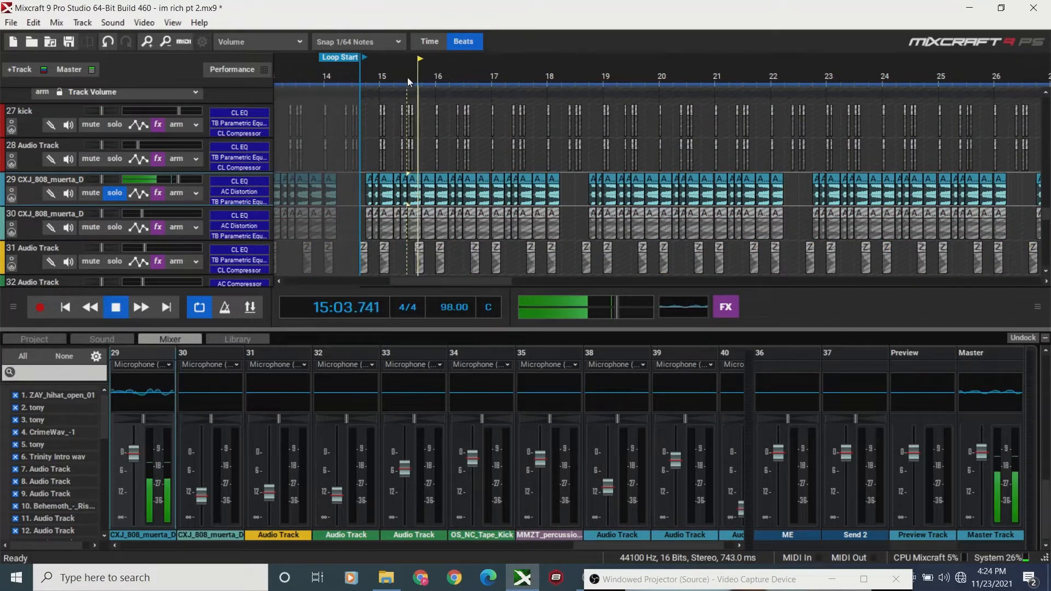
Rename track 29 as "808" and stop playback.
{"action": "left_click", "coordinate": [50, 181]}
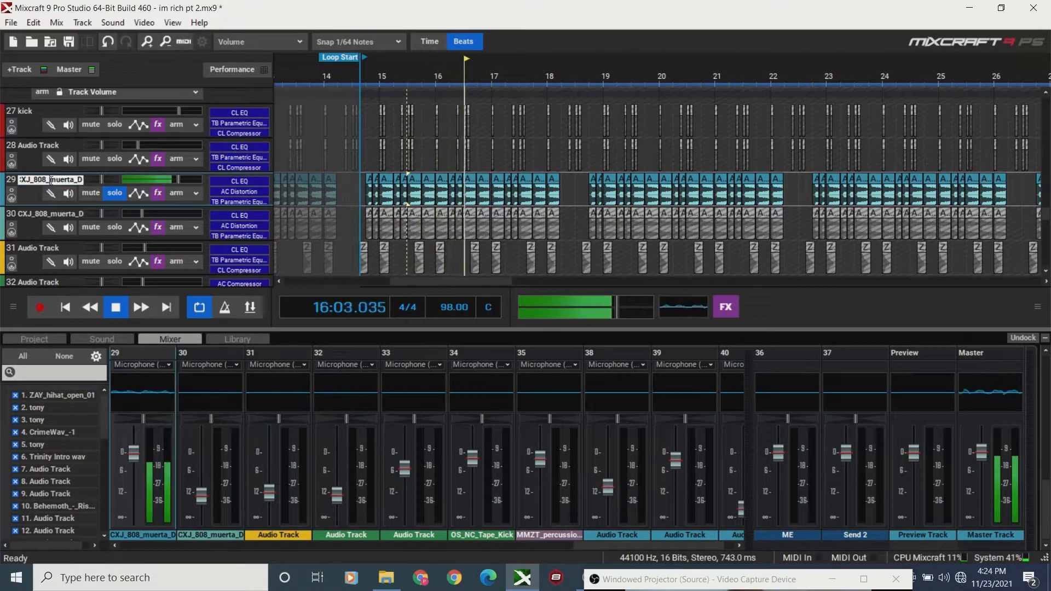
{"action": "key", "text": "BackSpace"}
{"action": "key", "text": "BackSpace"}
{"action": "key", "text": "BackSpace"}
{"action": "key", "text": "BackSpace"}
{"action": "key", "text": "BackSpace"}
{"action": "key", "text": "BackSpace"}
{"action": "key", "text": "BackSpace"}
{"action": "key", "text": "BackSpace"}
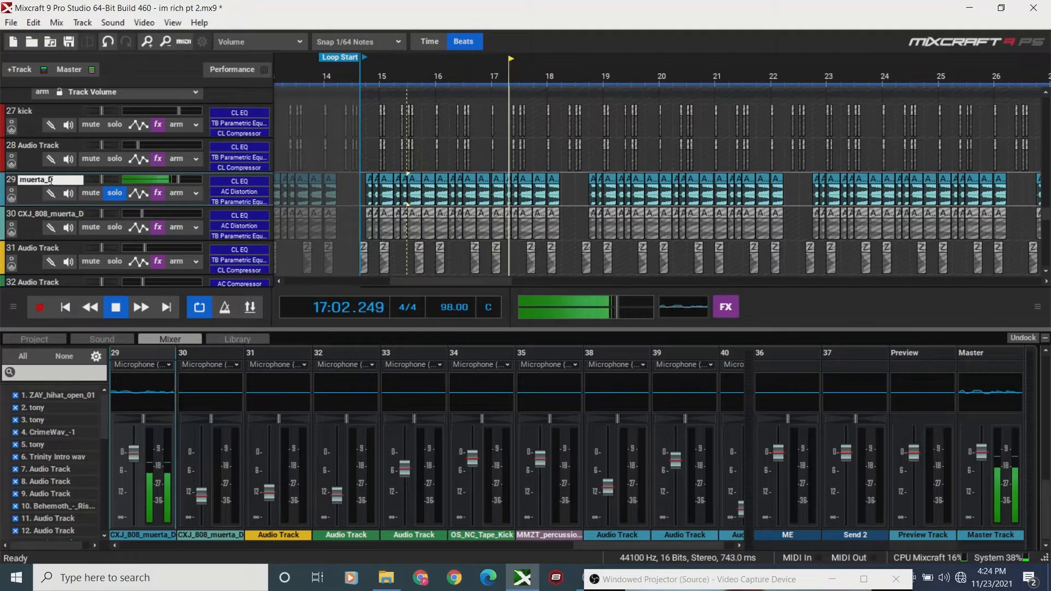
{"action": "key", "text": "BackSpace"}
{"action": "key", "text": "BackSpace"}
{"action": "key", "text": "BackSpace"}
{"action": "key", "text": "BackSpace"}
{"action": "key", "text": "BackSpace"}
{"action": "key", "text": "BackSpace"}
{"action": "key", "text": "BackSpace"}
{"action": "key", "text": "BackSpace"}
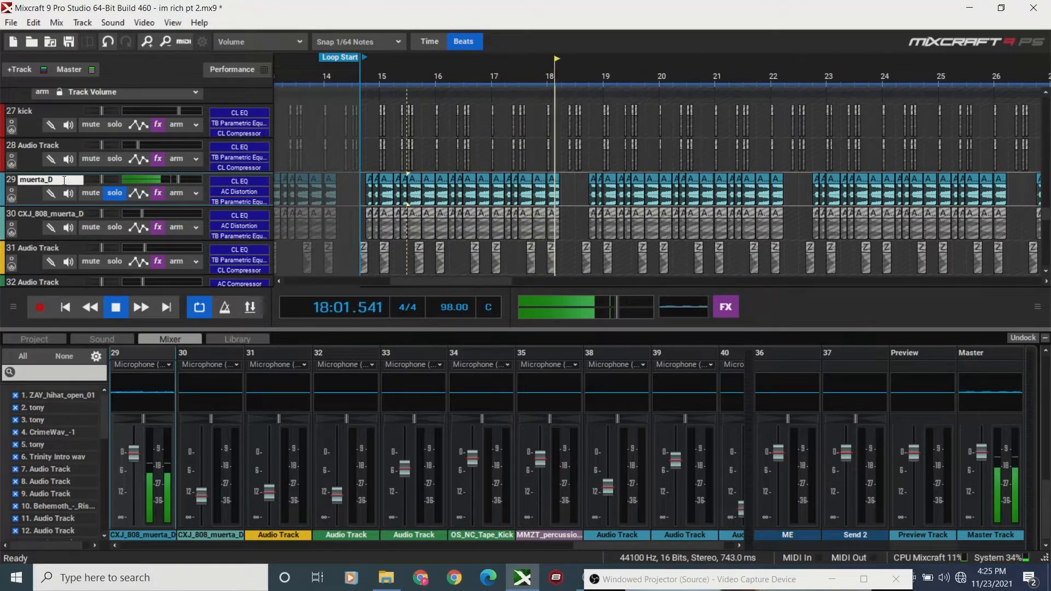
{"action": "type", "text": "808"}
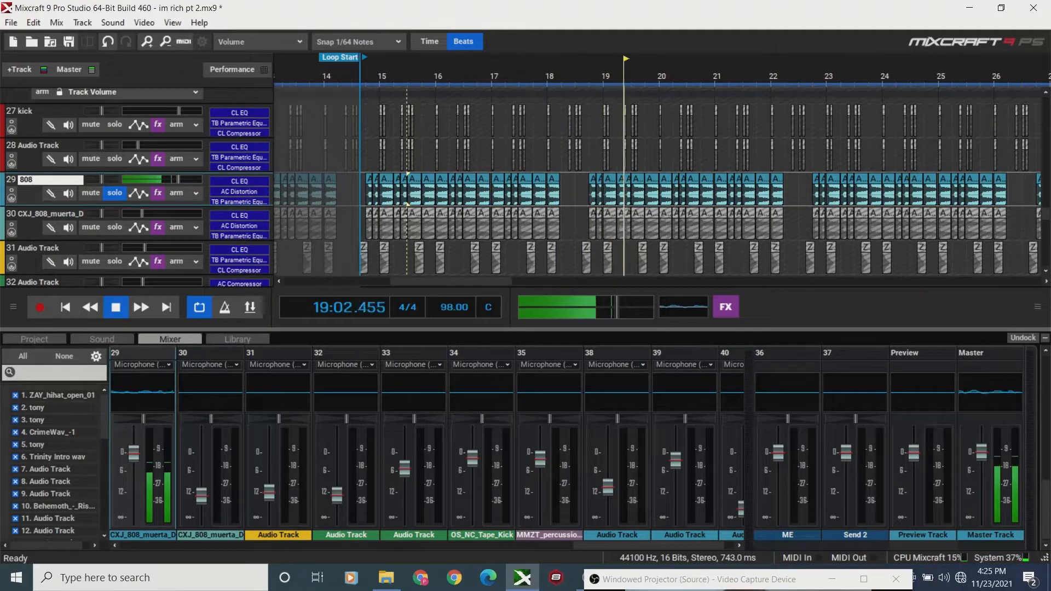
{"action": "key", "text": "Return"}
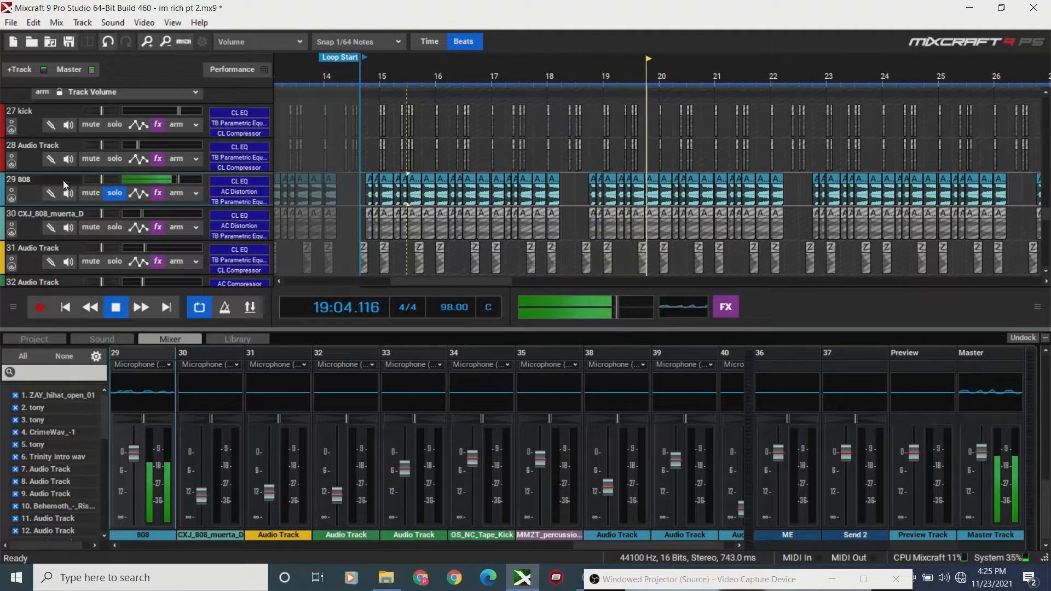
{"action": "key", "text": "space"}
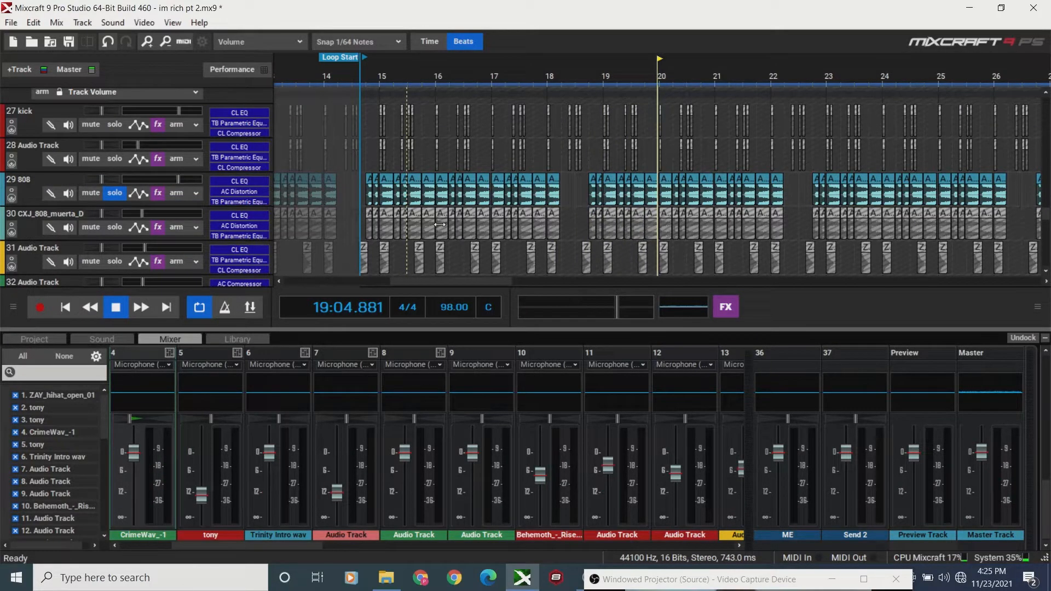
Switch off the 808 track's solo, solo track 30 briefly, and mute track 30.
{"action": "left_click", "coordinate": [115, 194]}
{"action": "left_click", "coordinate": [115, 227]}
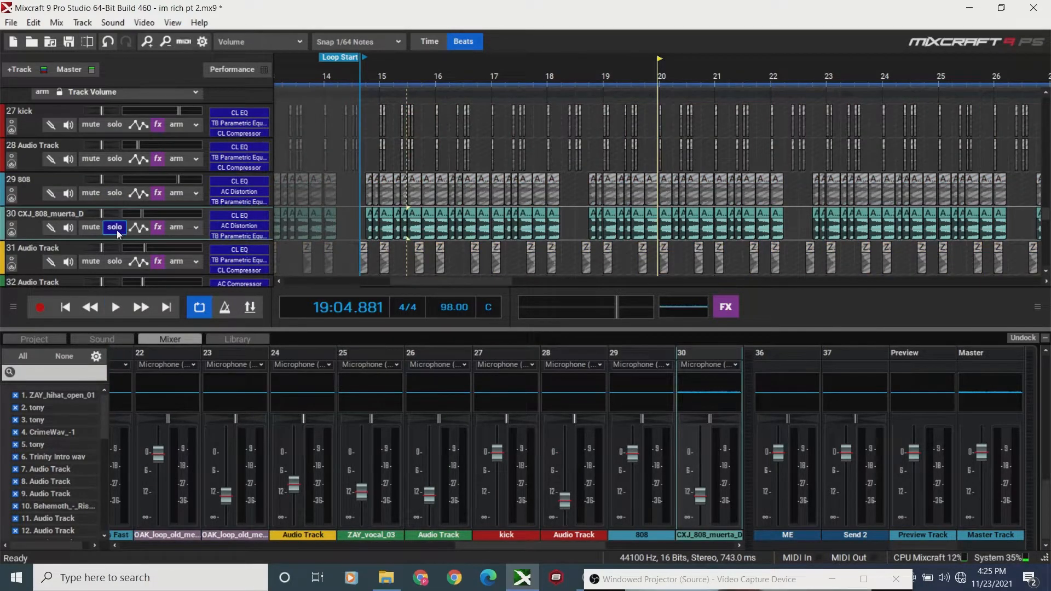
{"action": "left_click", "coordinate": [115, 228]}
{"action": "left_click", "coordinate": [90, 228]}
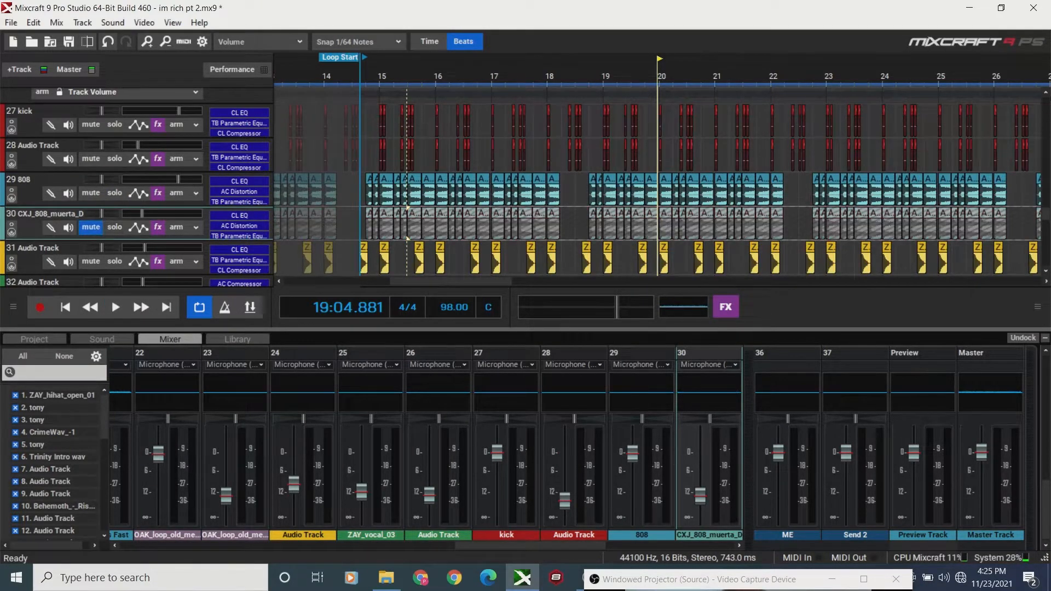
Solo track 31 and play it briefly from bar 20.
{"action": "scroll", "coordinate": [1046, 219], "scroll_direction": "down", "scroll_amount": 4}
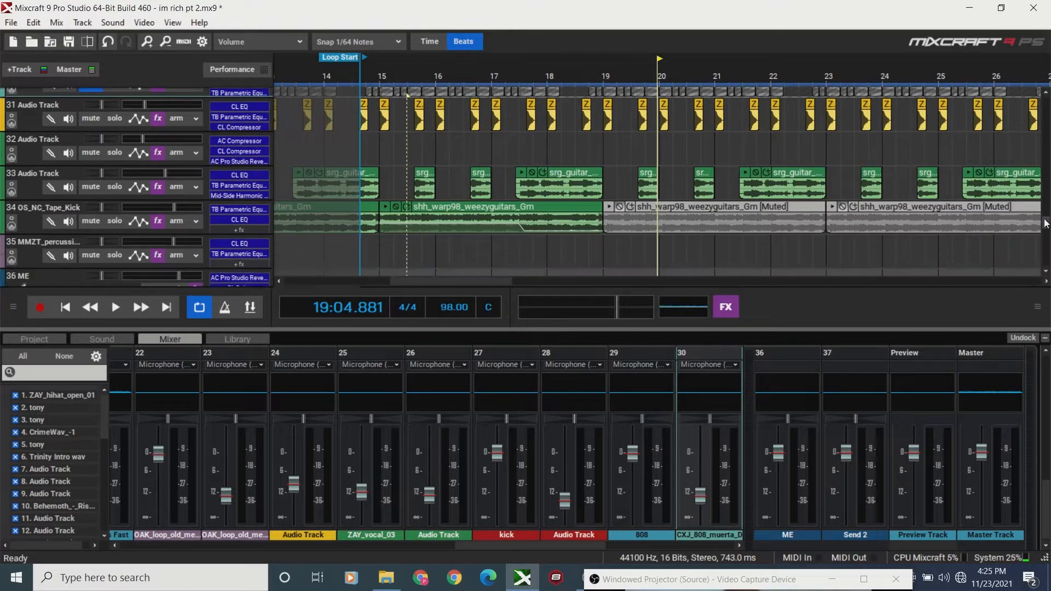
{"action": "scroll", "coordinate": [1045, 222], "scroll_direction": "up", "scroll_amount": 1}
{"action": "left_click", "coordinate": [122, 150]}
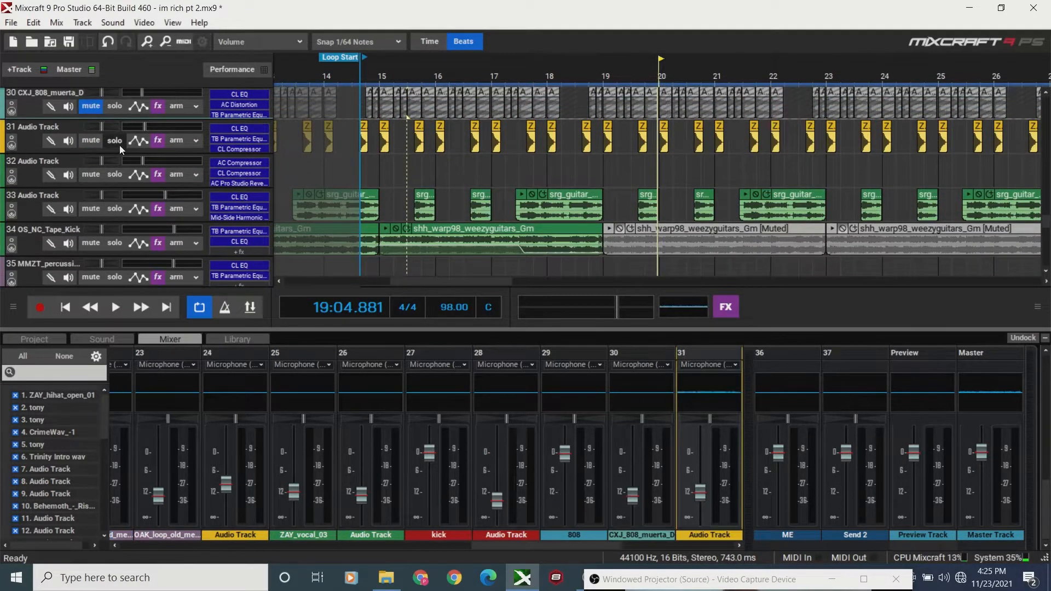
{"action": "left_click", "coordinate": [115, 141]}
{"action": "key", "text": "space"}
Rename track 31 as "open hi hga".
{"action": "double_click", "coordinate": [64, 128]}
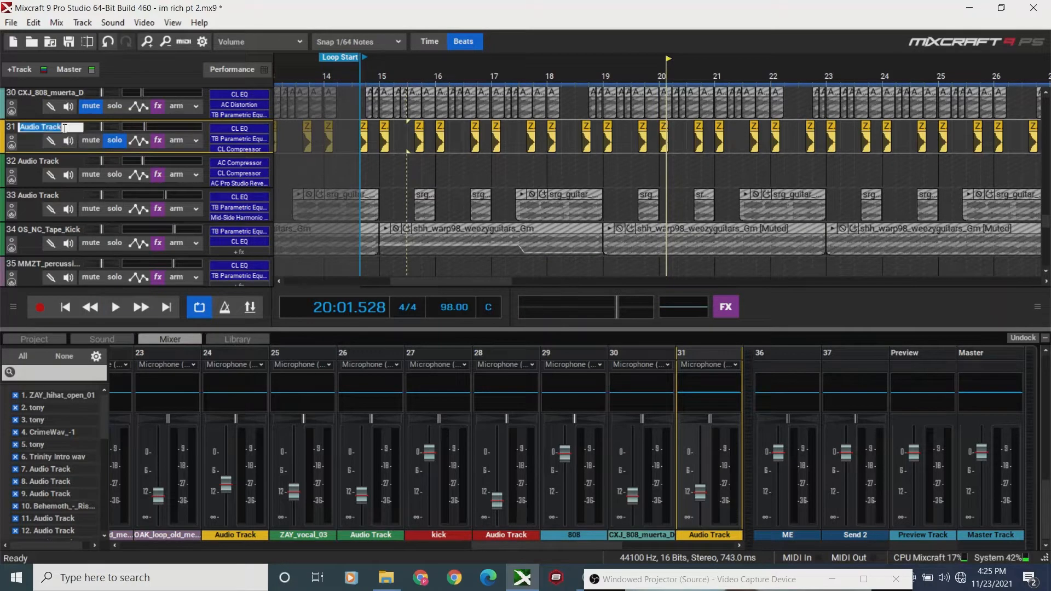
{"action": "left_click", "coordinate": [64, 128]}
{"action": "key", "text": "BackSpace"}
{"action": "key", "text": "BackSpace"}
{"action": "key", "text": "BackSpace"}
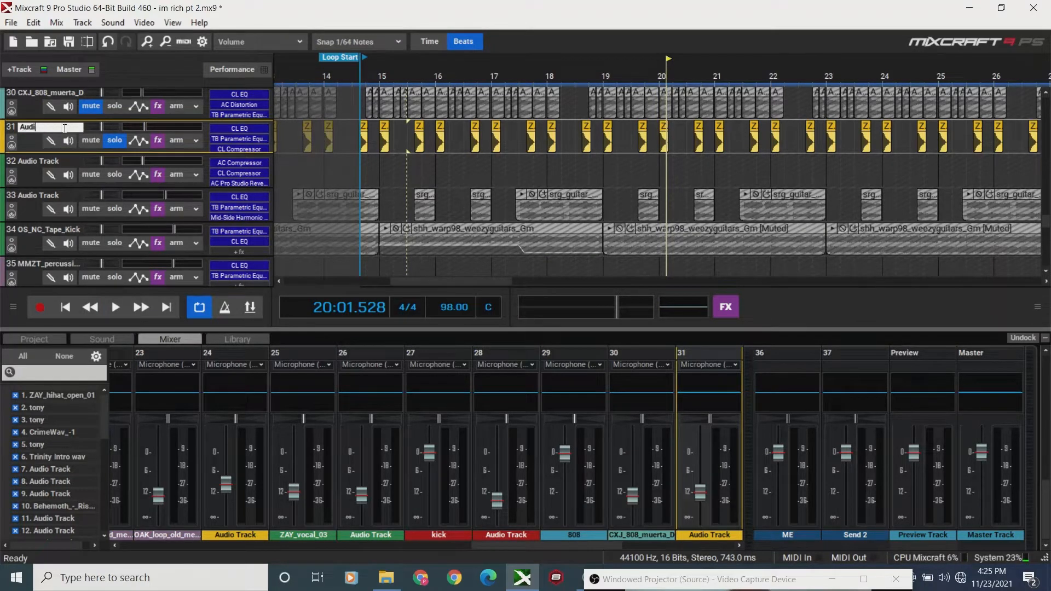
{"action": "key", "text": "BackSpace"}
{"action": "type", "text": "op"}
{"action": "type", "text": "en hi hga"}
{"action": "key", "text": "Return"}
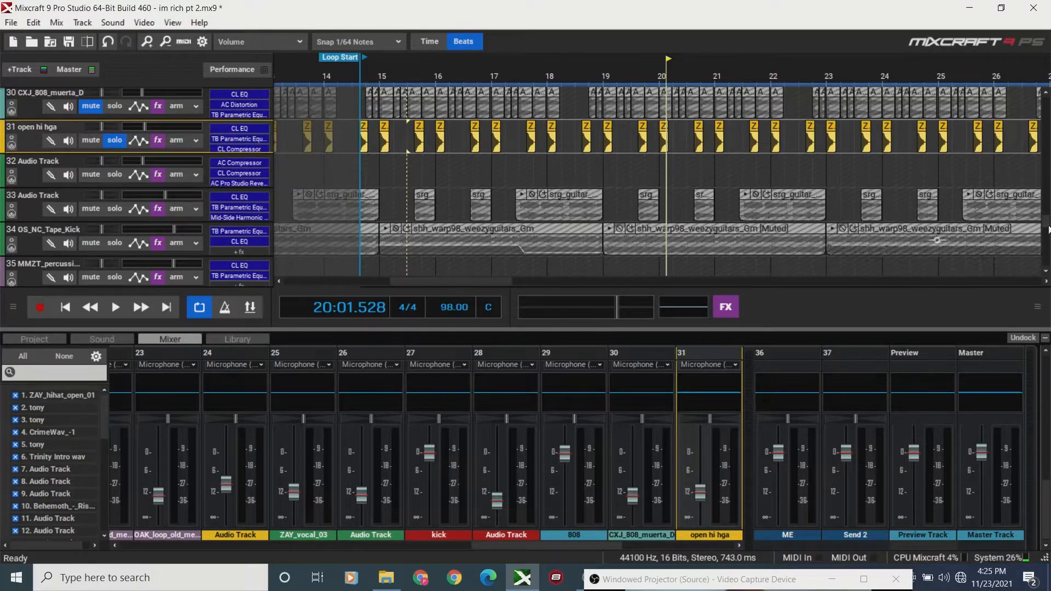
Switch off track 31's solo and play the full mix from bar 20 until nearly bar 22.
{"action": "scroll", "coordinate": [1048, 229], "scroll_direction": "down", "scroll_amount": 5}
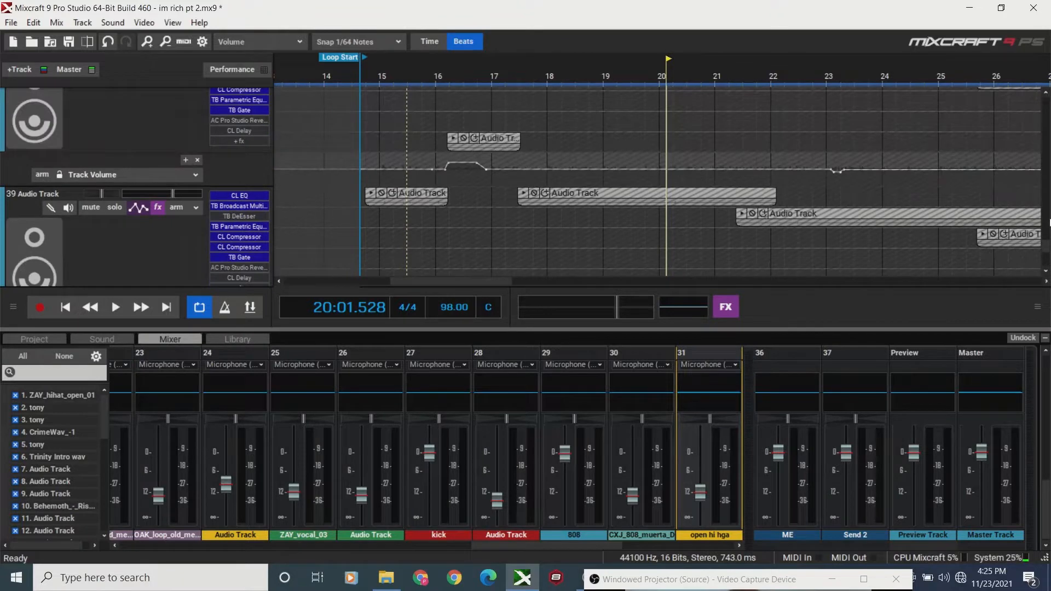
{"action": "scroll", "coordinate": [1045, 241], "scroll_direction": "up", "scroll_amount": 5}
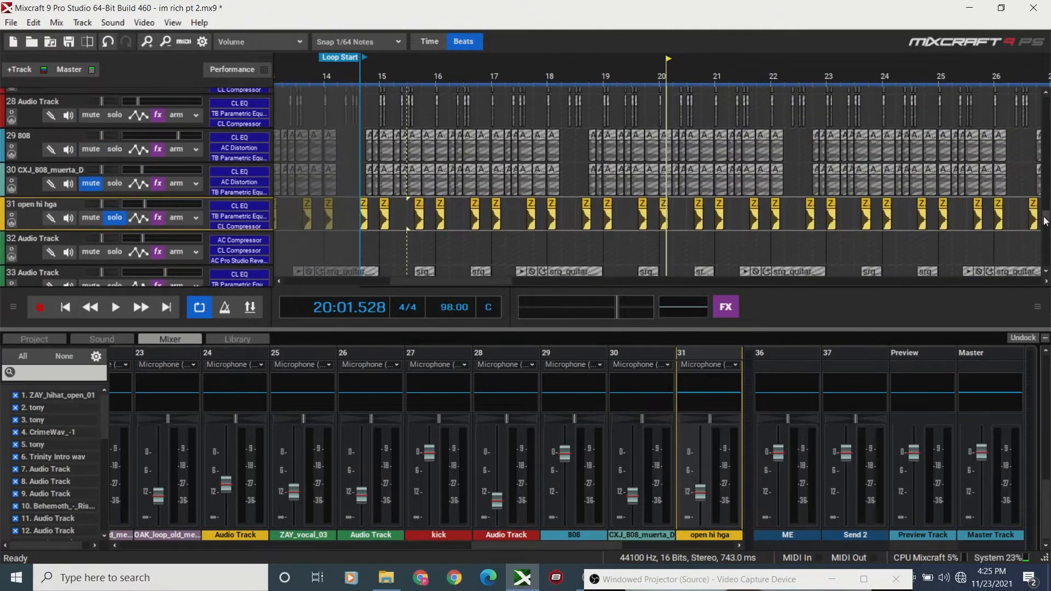
{"action": "scroll", "coordinate": [1046, 225], "scroll_direction": "up", "scroll_amount": 1}
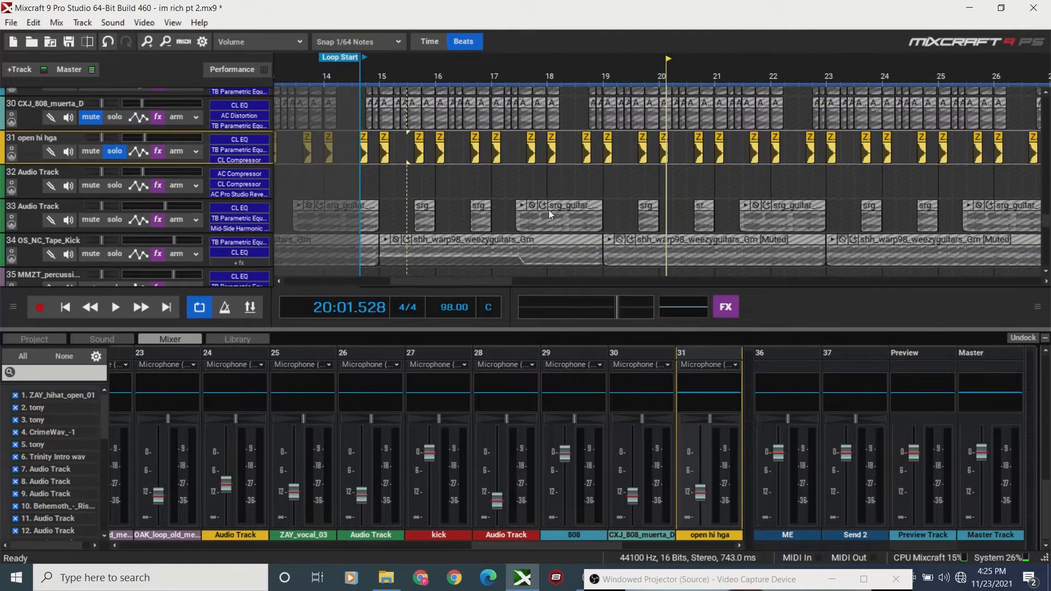
{"action": "left_click", "coordinate": [113, 154]}
{"action": "key", "text": "space"}
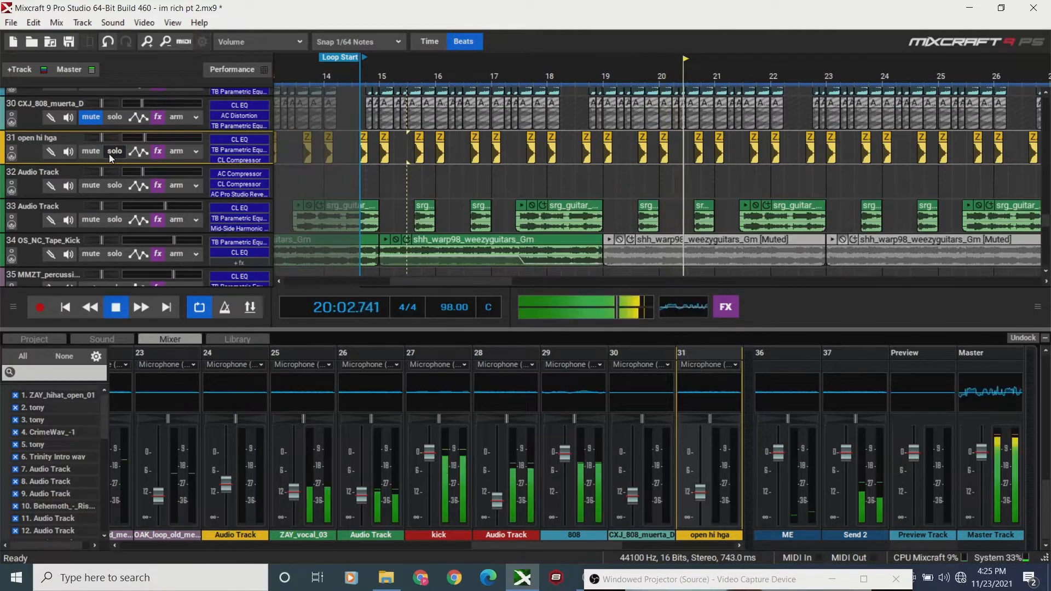
{"action": "scroll", "coordinate": [1047, 248], "scroll_direction": "down", "scroll_amount": 6}
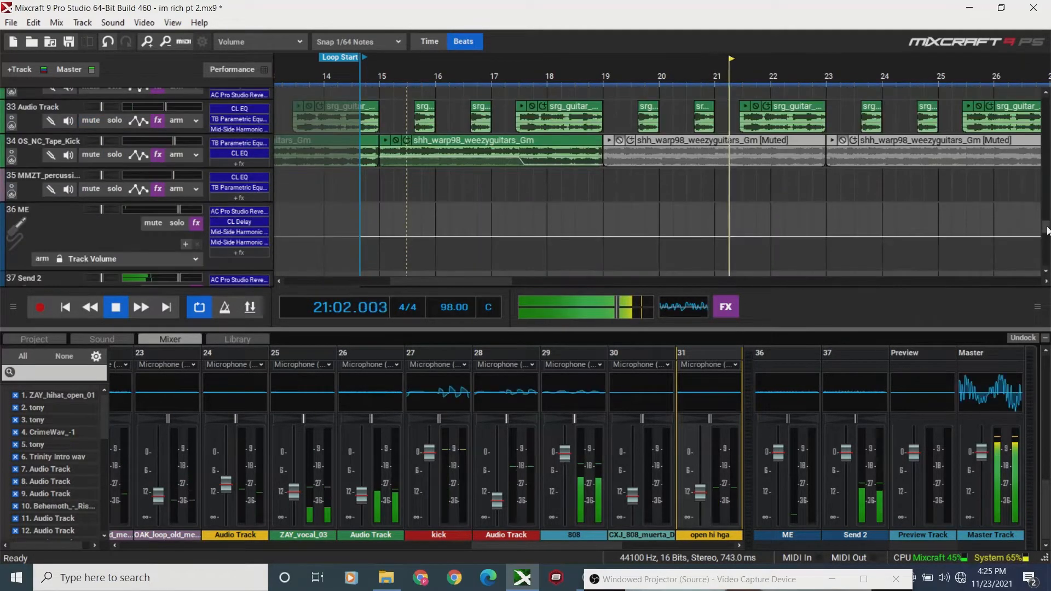
{"action": "scroll", "coordinate": [1047, 247], "scroll_direction": "down", "scroll_amount": 4}
{"action": "key", "text": "space"}
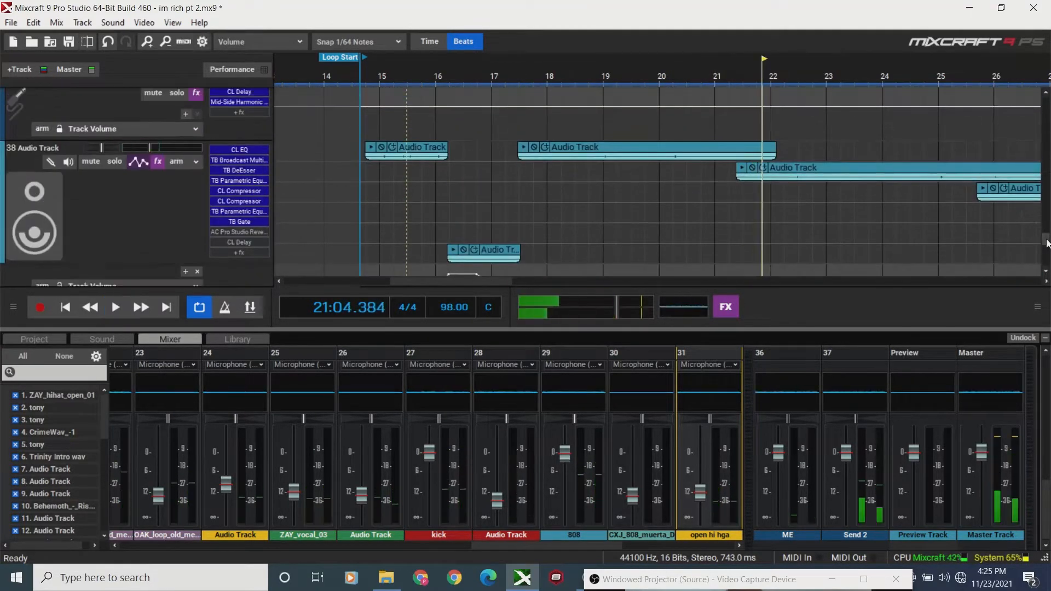
Return to tracks 21 to 25 and play the full mix from the middle of bar 15 for about a bar.
{"action": "scroll", "coordinate": [1047, 252], "scroll_direction": "down", "scroll_amount": 4}
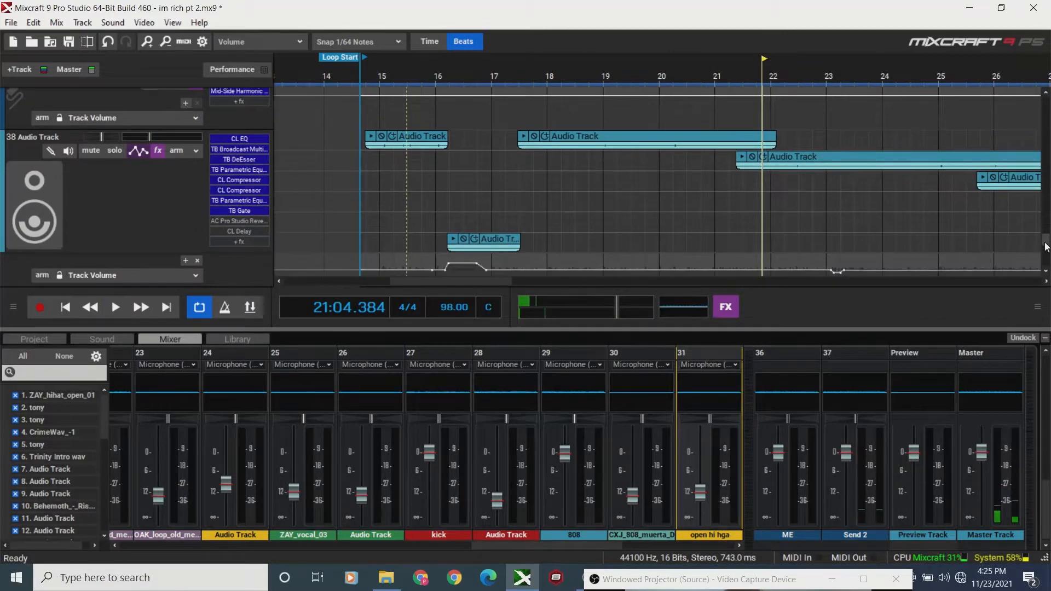
{"action": "left_click_drag", "start_coordinate": [1046, 261], "coordinate": [1045, 203]}
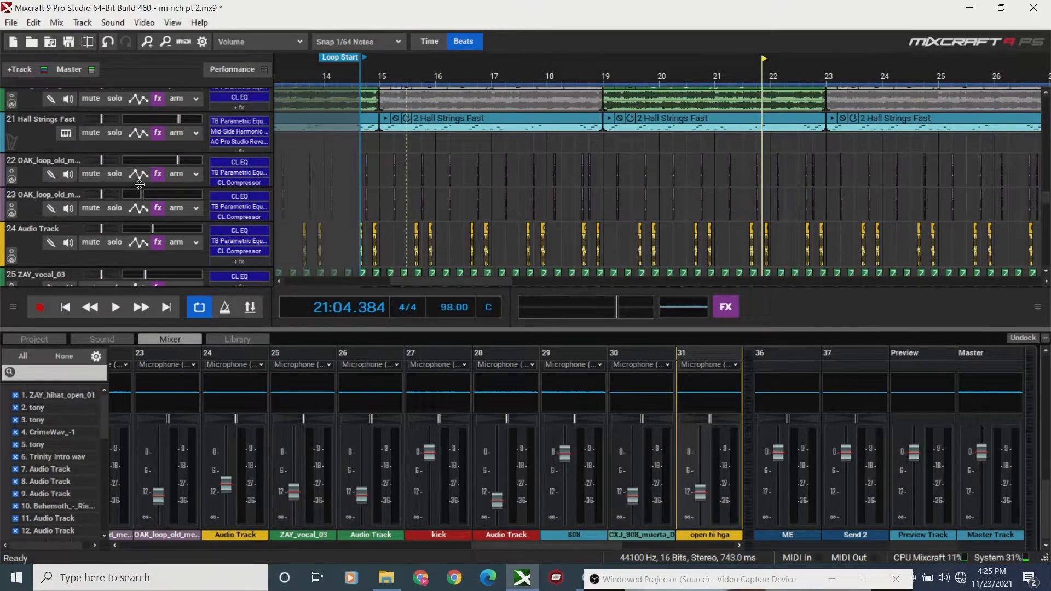
{"action": "left_click", "coordinate": [411, 165]}
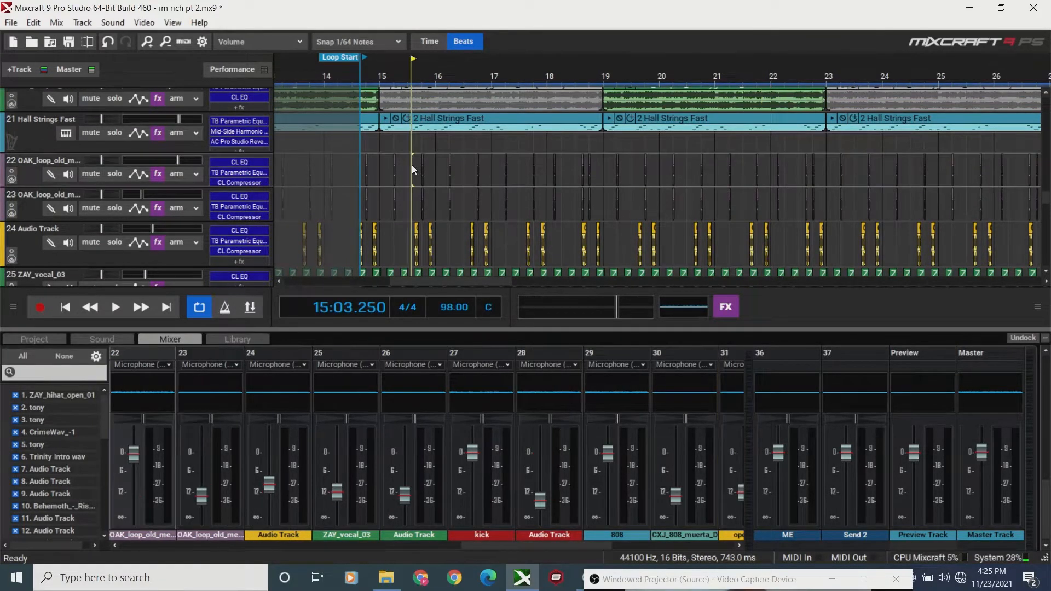
{"action": "key", "text": "space"}
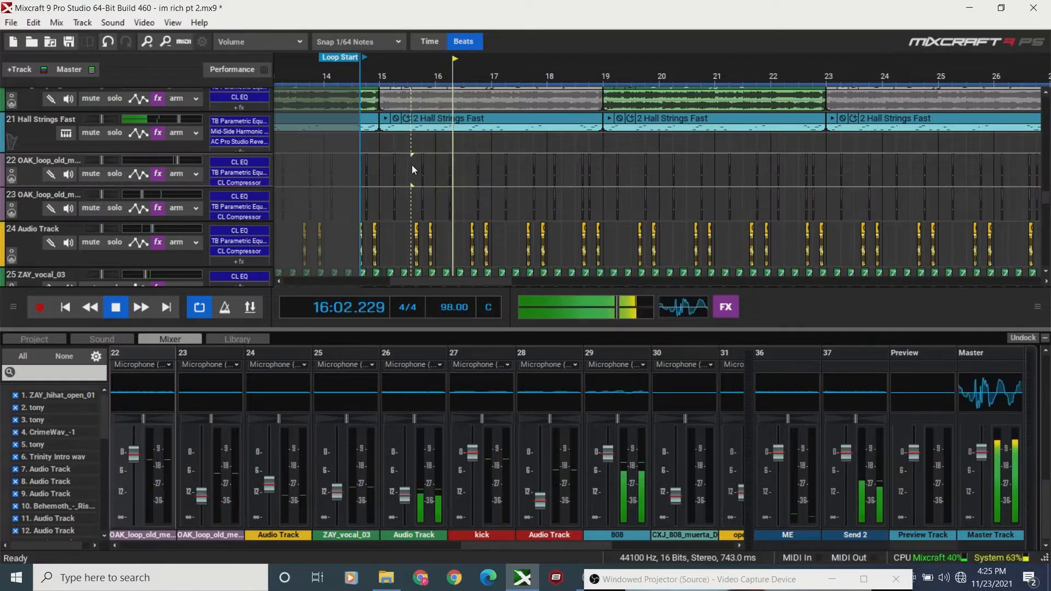
{"action": "key", "text": "space"}
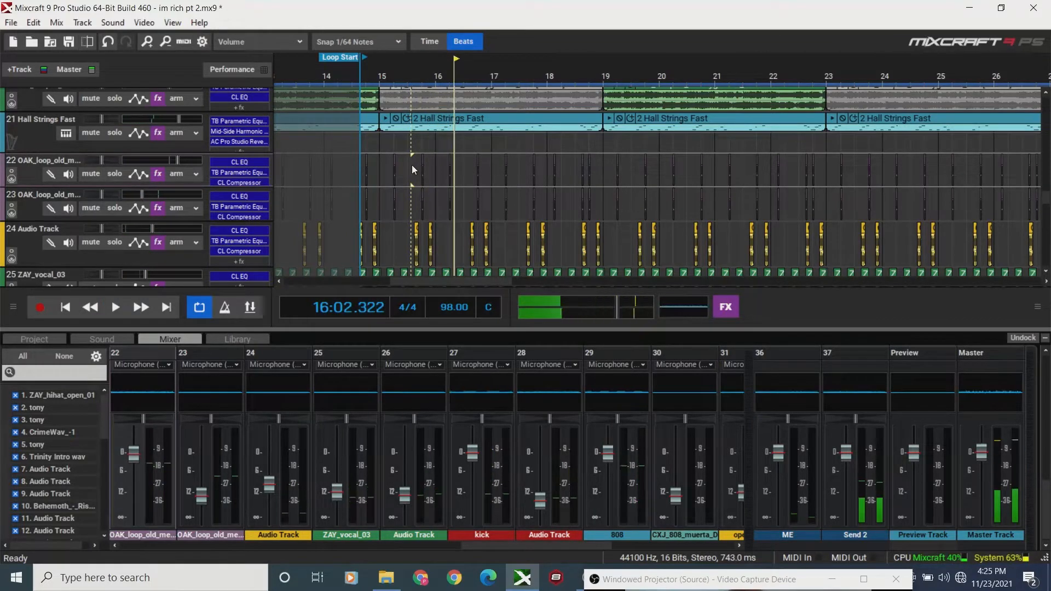
Solo track 22, play it briefly, and view its effect list without changing anything.
{"action": "left_click", "coordinate": [115, 175]}
{"action": "key", "text": "space"}
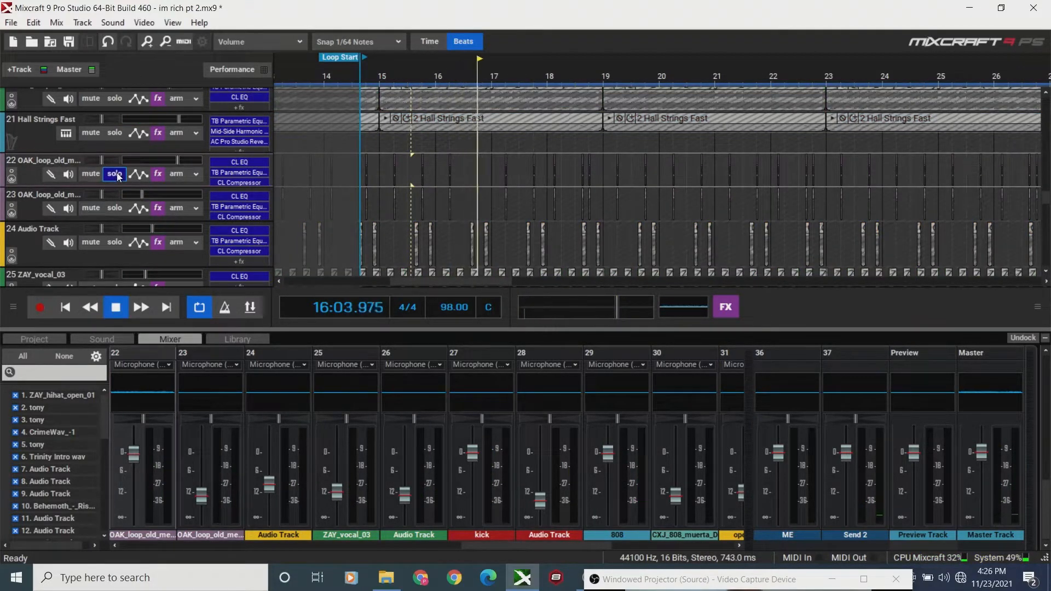
{"action": "key", "text": "space"}
{"action": "left_click", "coordinate": [159, 174]}
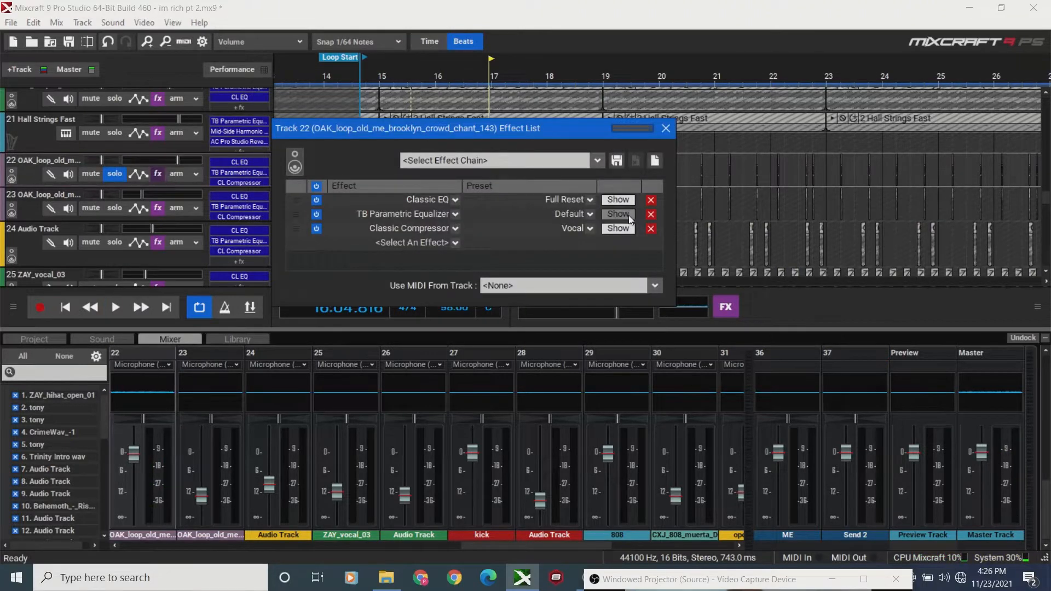
{"action": "left_click", "coordinate": [667, 128]}
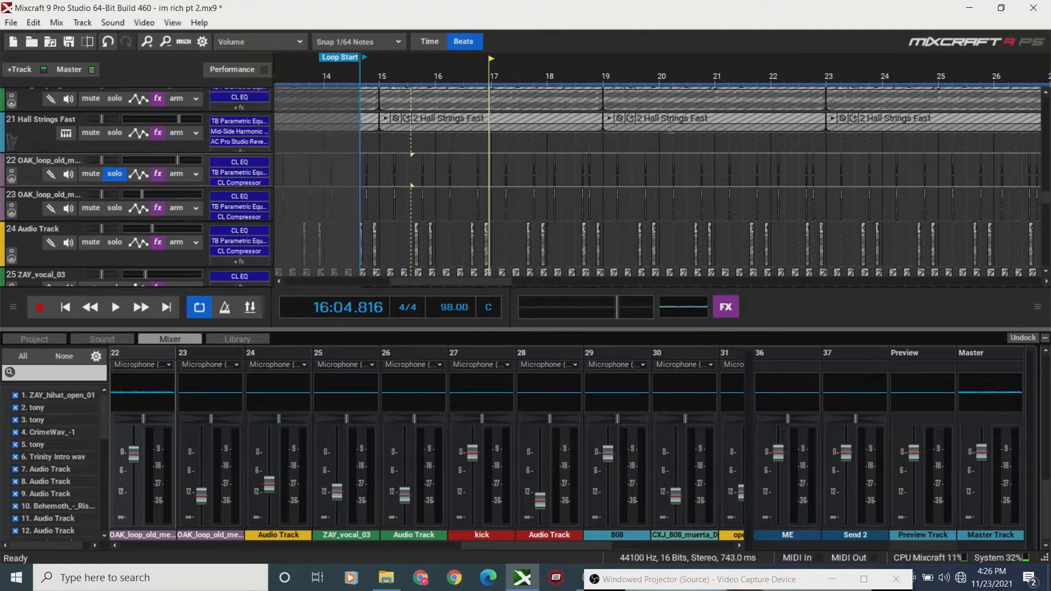
Rename track 22 as "clap" and switch off its solo.
{"action": "double_click", "coordinate": [67, 161]}
{"action": "key", "text": "BackSpace"}
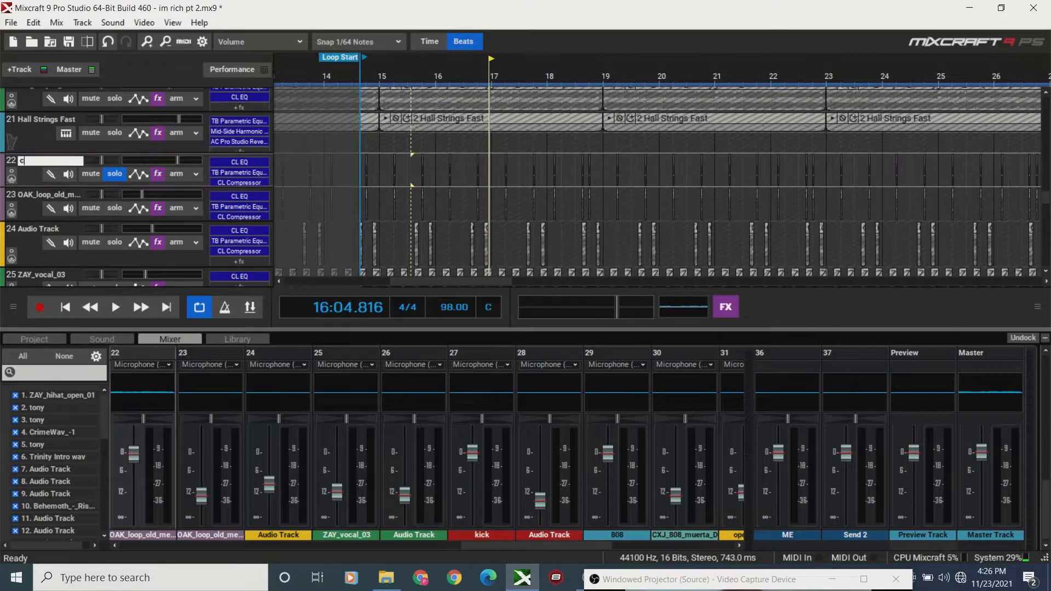
{"action": "key", "text": "Return"}
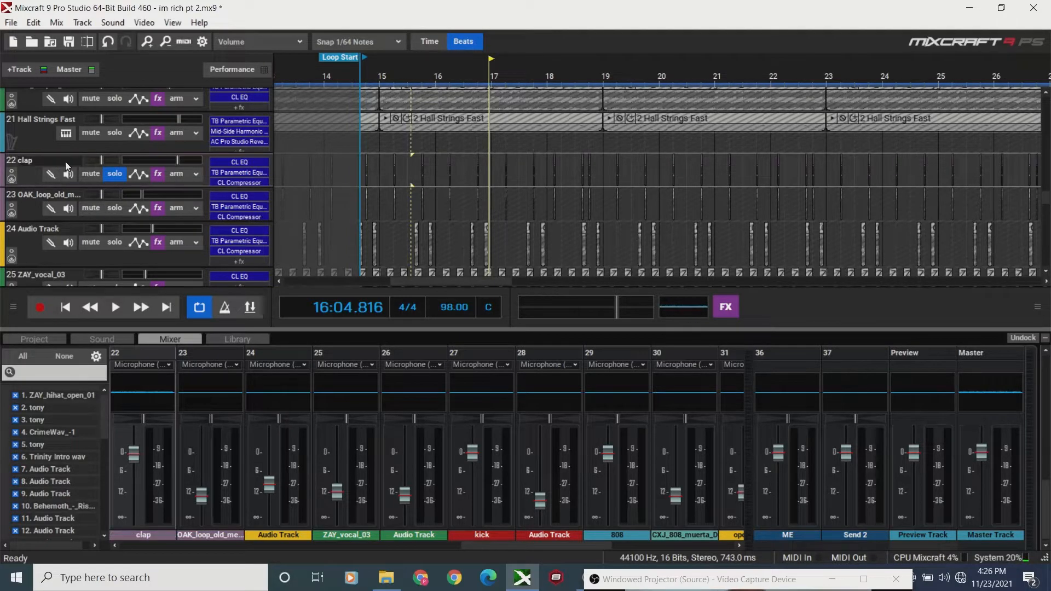
{"action": "left_click", "coordinate": [115, 174]}
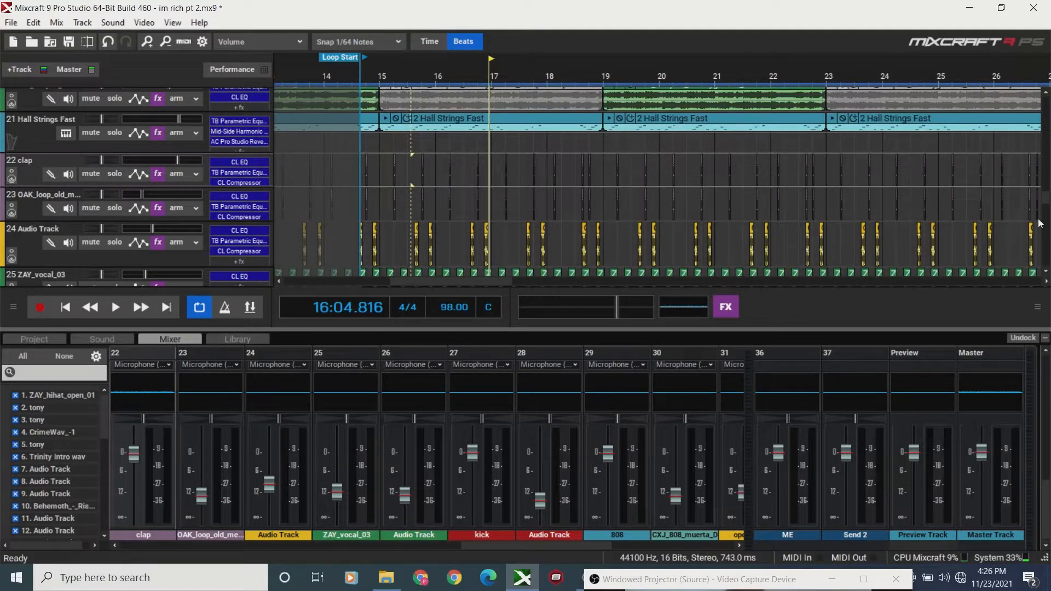
Rename track 1 as "hi hat".
{"action": "scroll", "coordinate": [1047, 205], "scroll_direction": "up", "scroll_amount": 3}
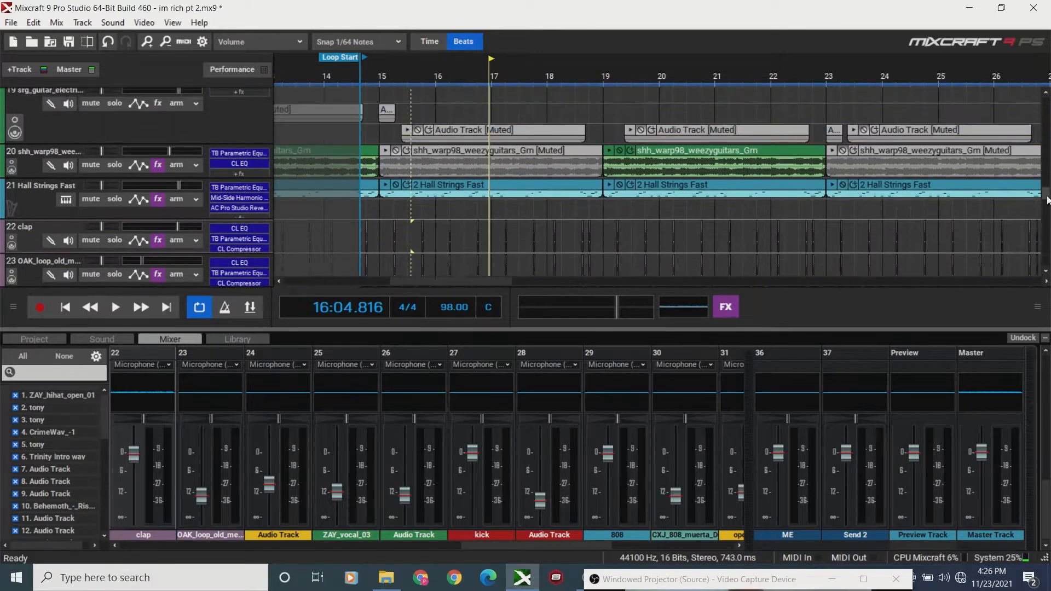
{"action": "scroll", "coordinate": [1047, 200], "scroll_direction": "up", "scroll_amount": 5}
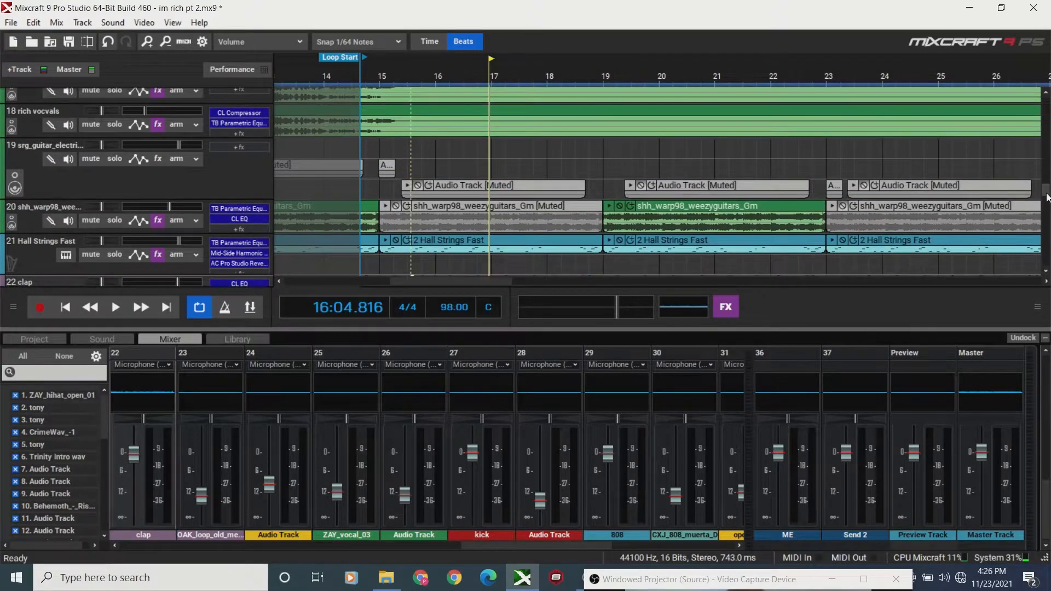
{"action": "left_click_drag", "start_coordinate": [1047, 184], "coordinate": [1047, 110]}
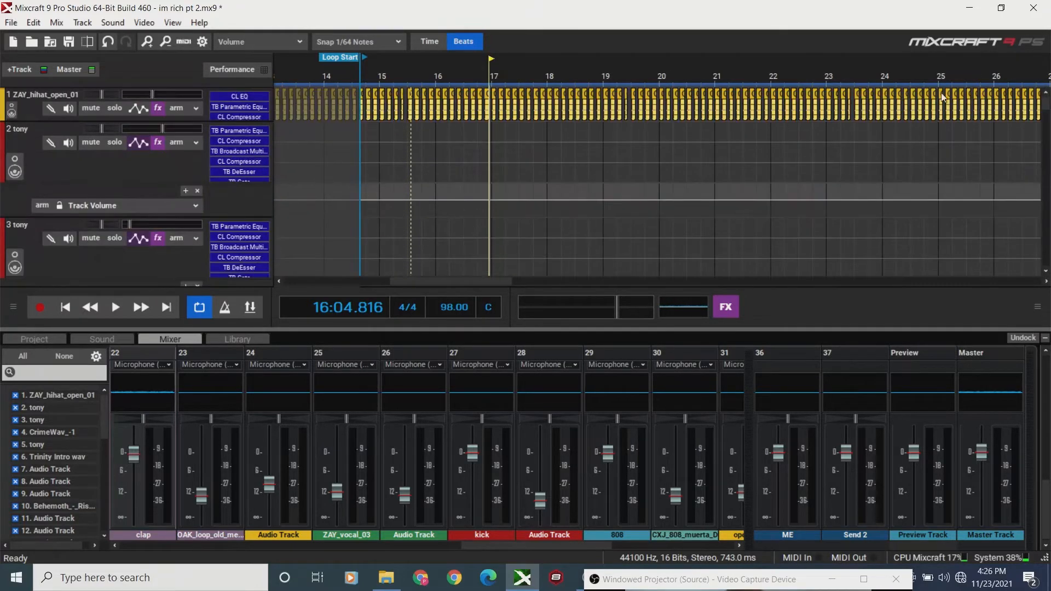
{"action": "left_click", "coordinate": [53, 97]}
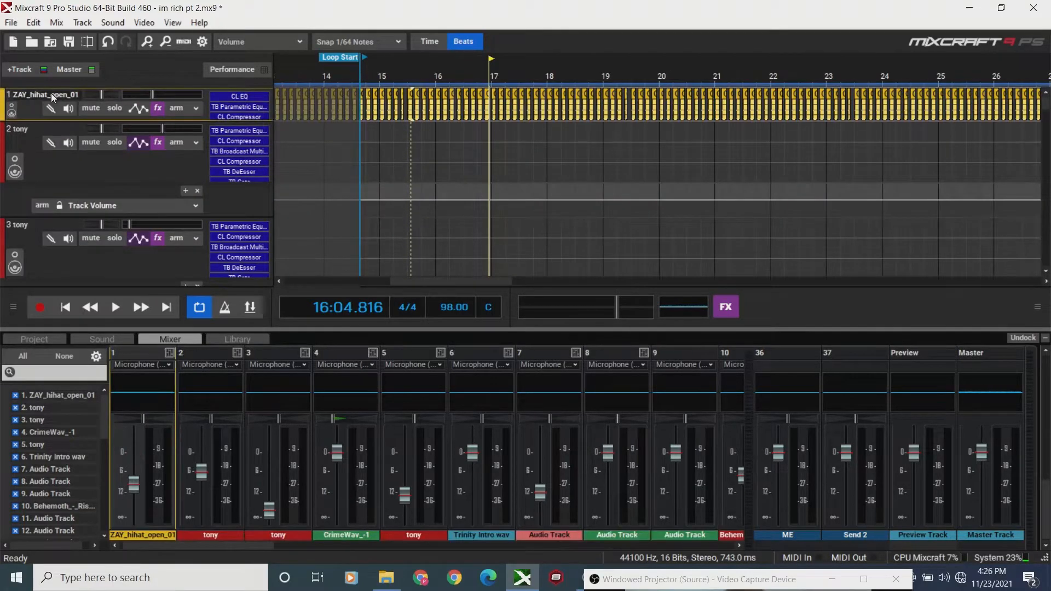
{"action": "double_click", "coordinate": [53, 96]}
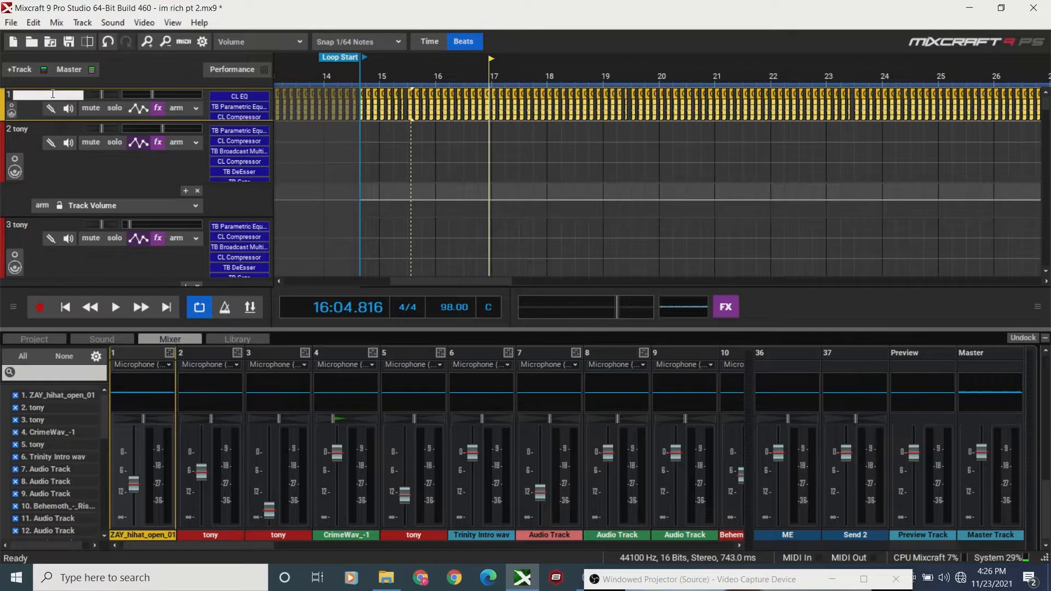
{"action": "type", "text": "hi hat"}
{"action": "key", "text": "Return"}
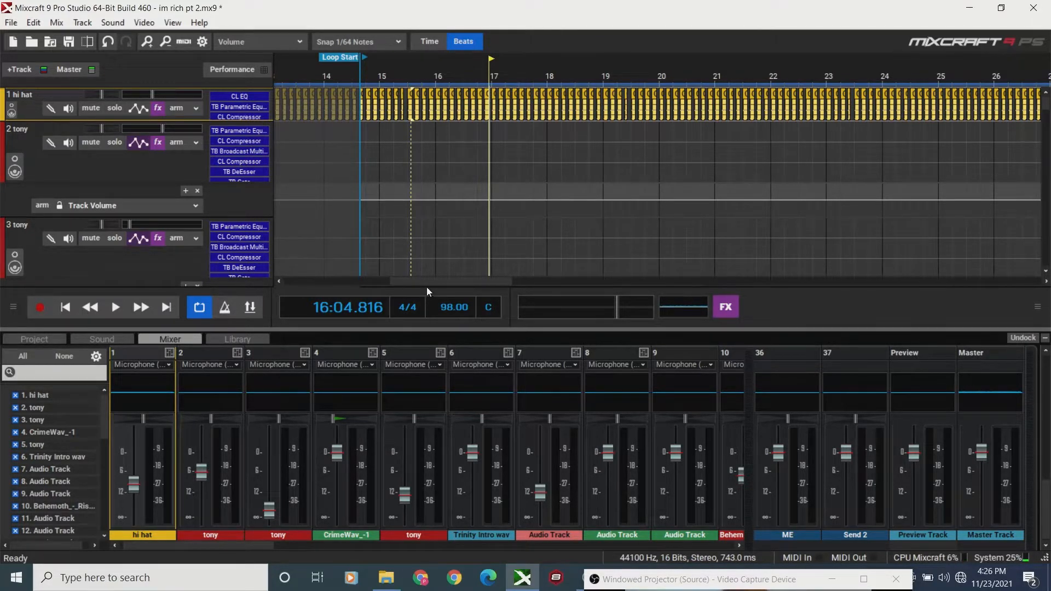
{"action": "scroll", "coordinate": [404, 284], "scroll_direction": "left", "scroll_amount": 2}
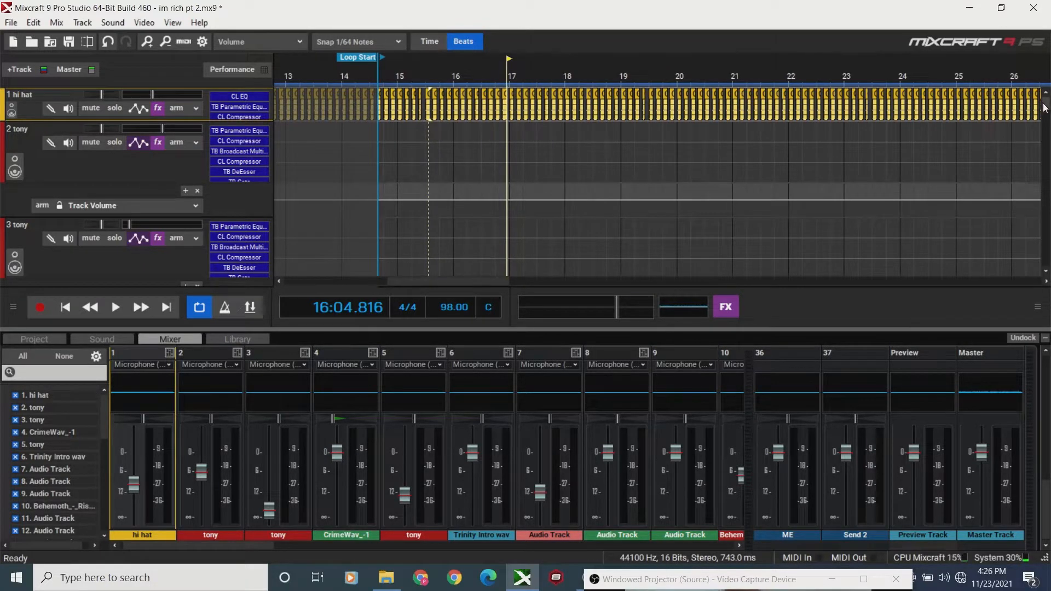
{"action": "double_click", "coordinate": [30, 95]}
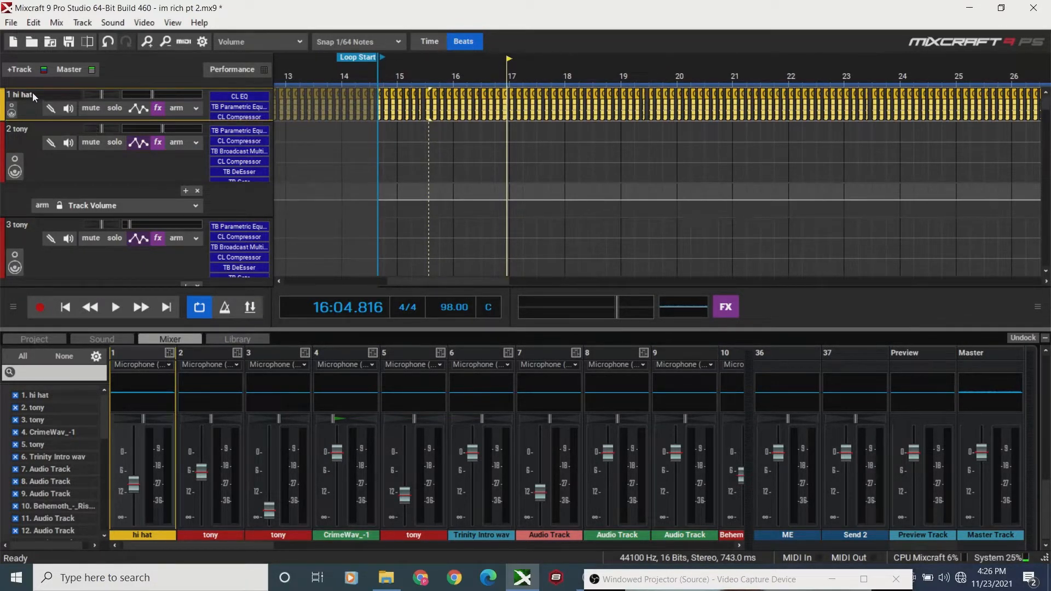
{"action": "left_click", "coordinate": [53, 96]}
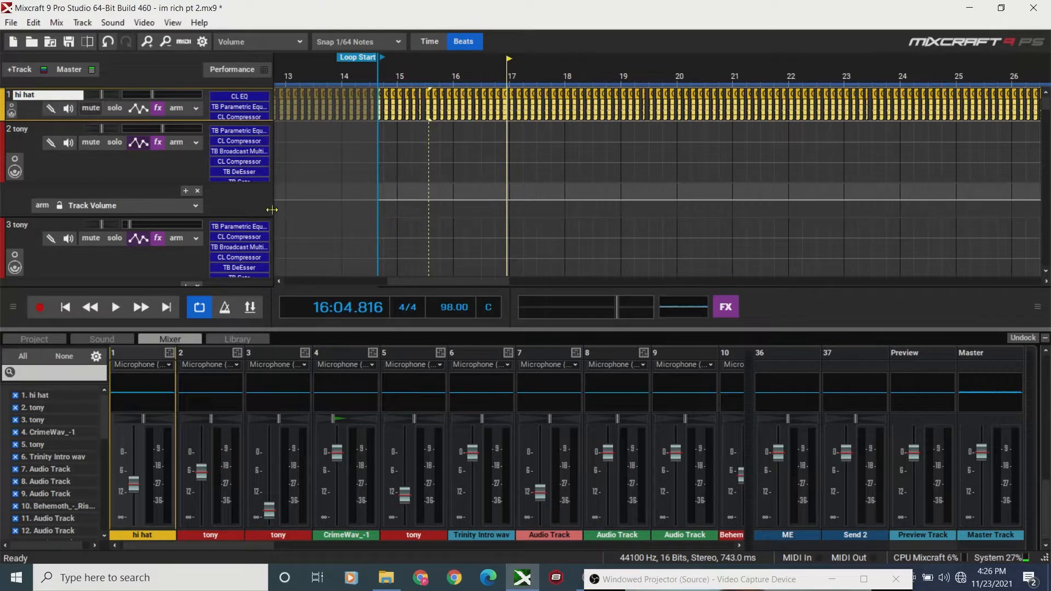
{"action": "left_click_drag", "start_coordinate": [399, 280], "coordinate": [415, 280]}
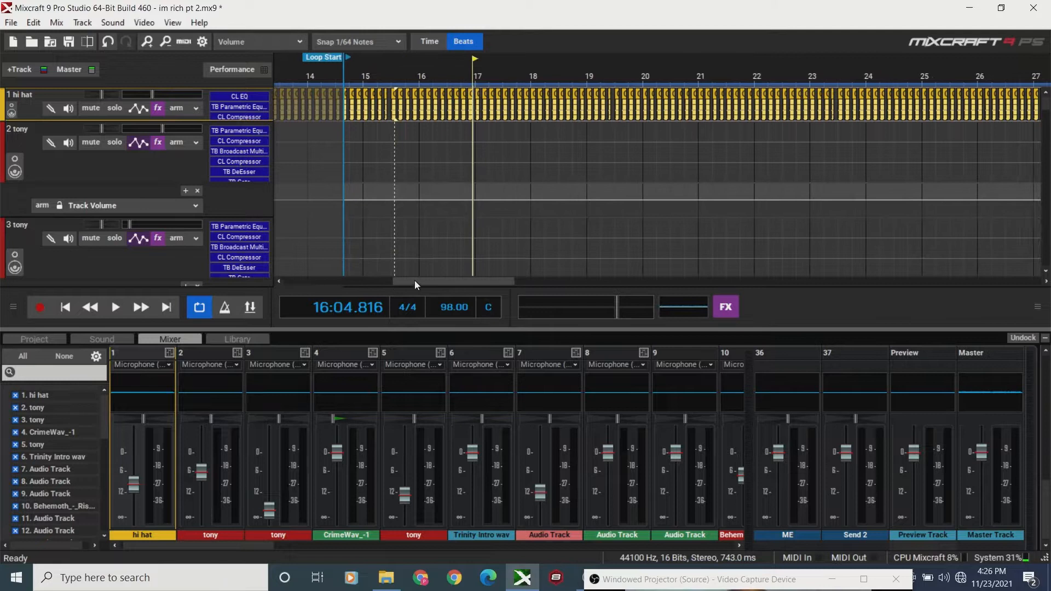
{"action": "double_click", "coordinate": [38, 95]}
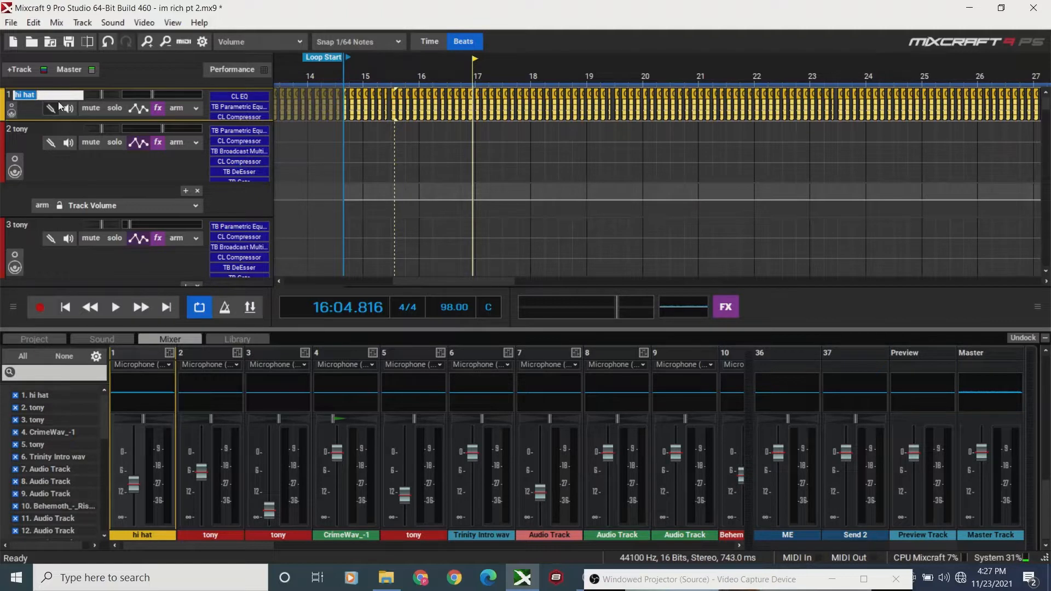
{"action": "left_click", "coordinate": [45, 102]}
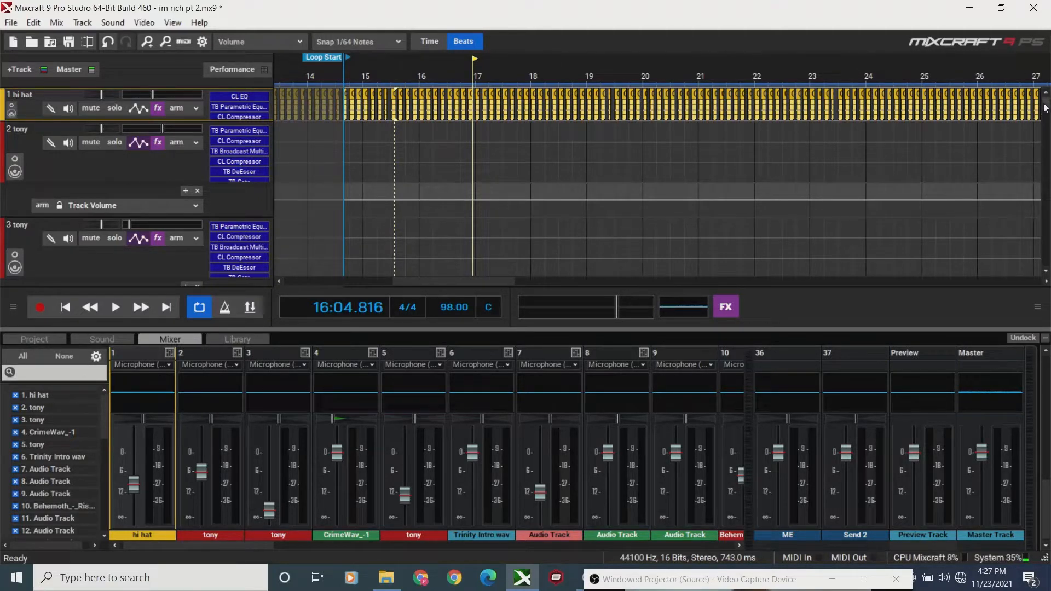
Return to tracks 27 to 31 and play the full mix from early bar 15 until past the middle of bar 16, watching the master level.
{"action": "left_click_drag", "start_coordinate": [1046, 109], "coordinate": [1048, 172]}
{"action": "scroll", "coordinate": [579, 125], "scroll_direction": "down", "scroll_amount": 10}
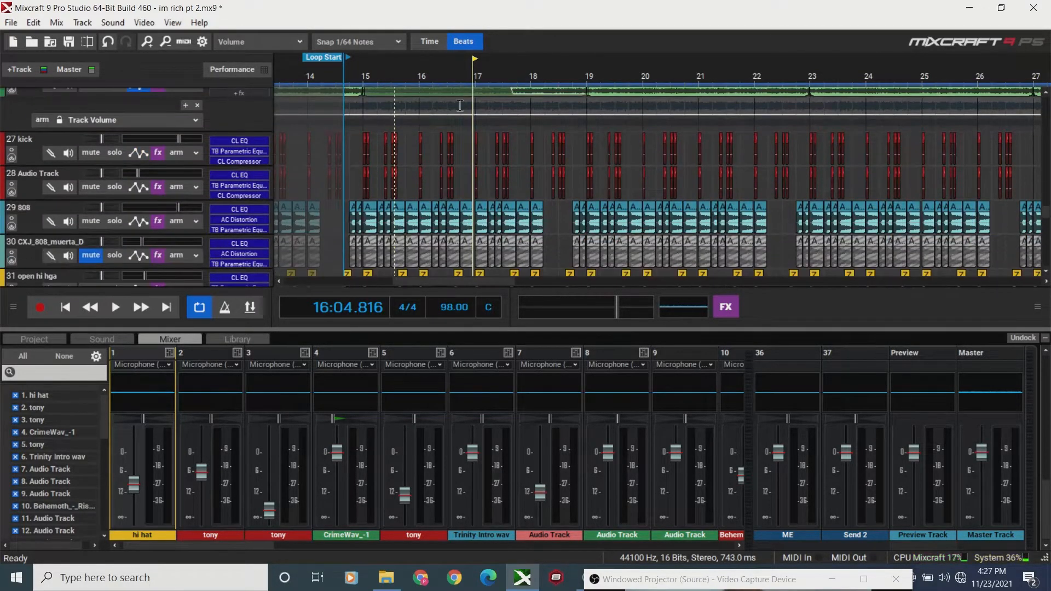
{"action": "left_click", "coordinate": [374, 70]}
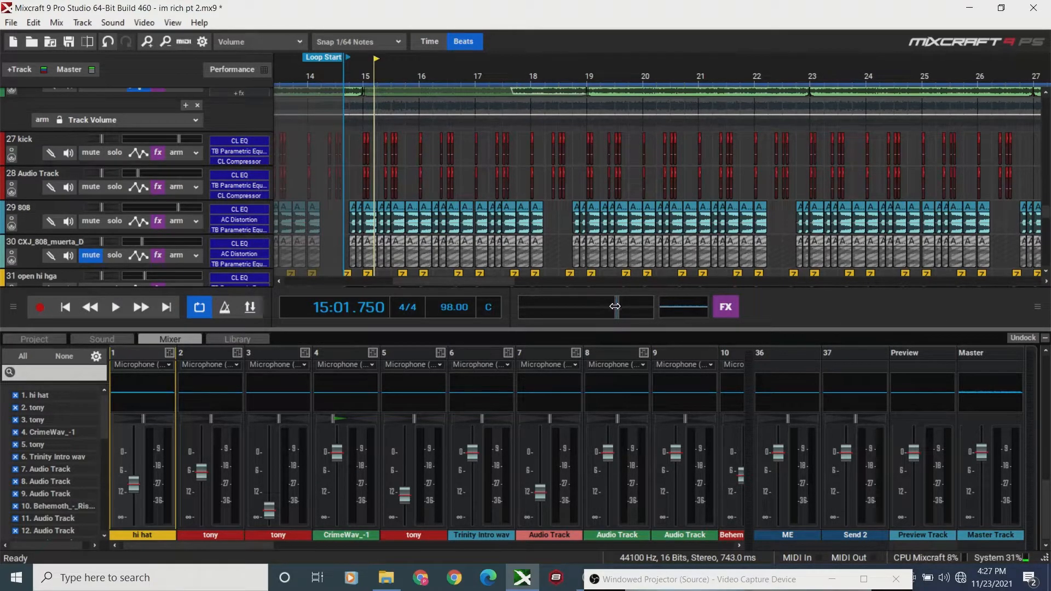
{"action": "mouse_move", "coordinate": [618, 314]}
{"action": "left_click_drag", "start_coordinate": [1046, 499], "coordinate": [1046, 484]}
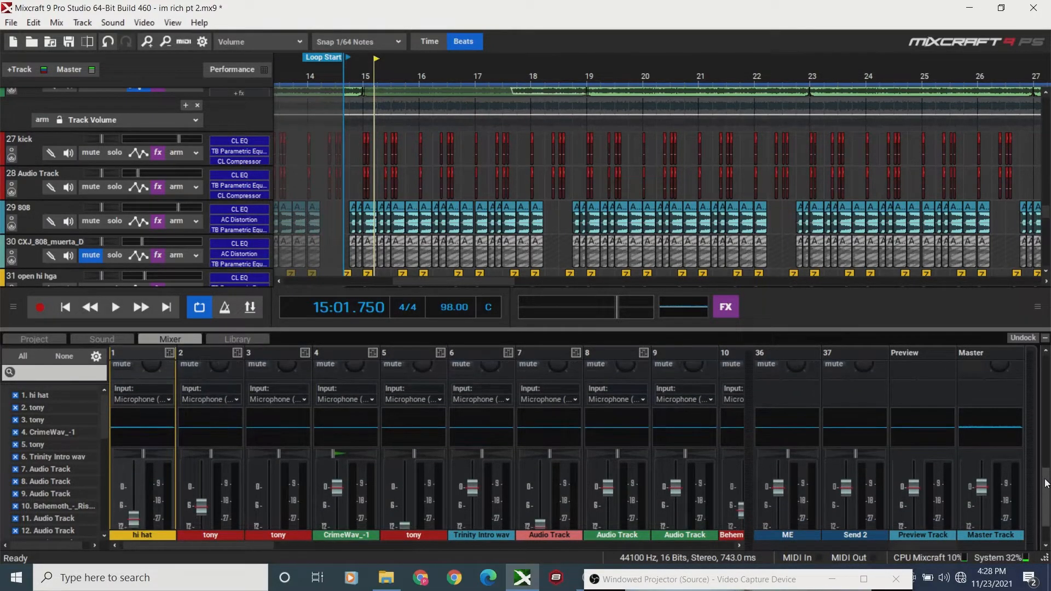
{"action": "left_click", "coordinate": [73, 307]}
{"action": "key", "text": "space"}
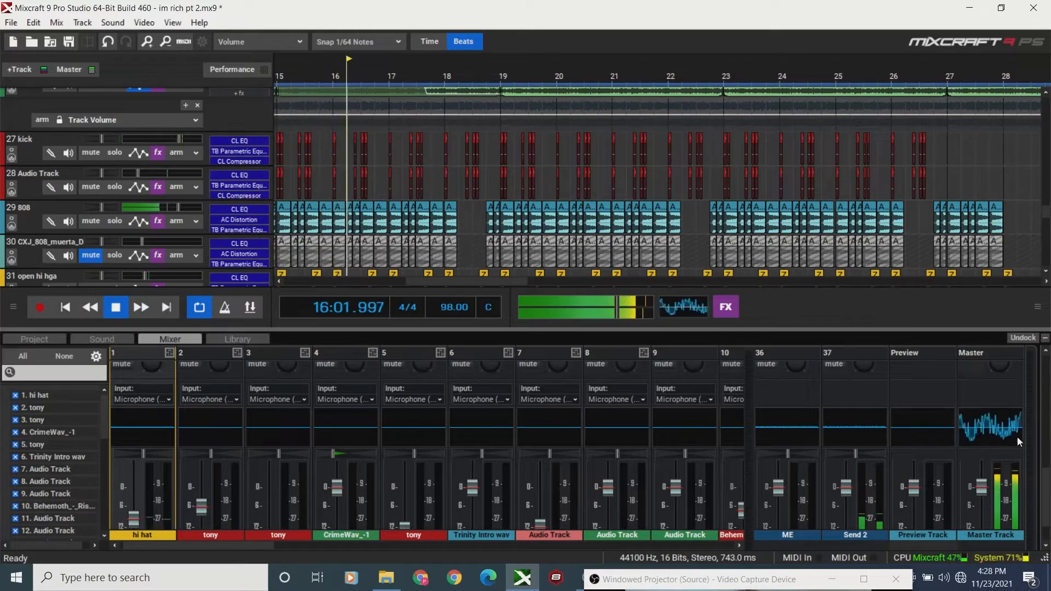
{"action": "key", "text": "space"}
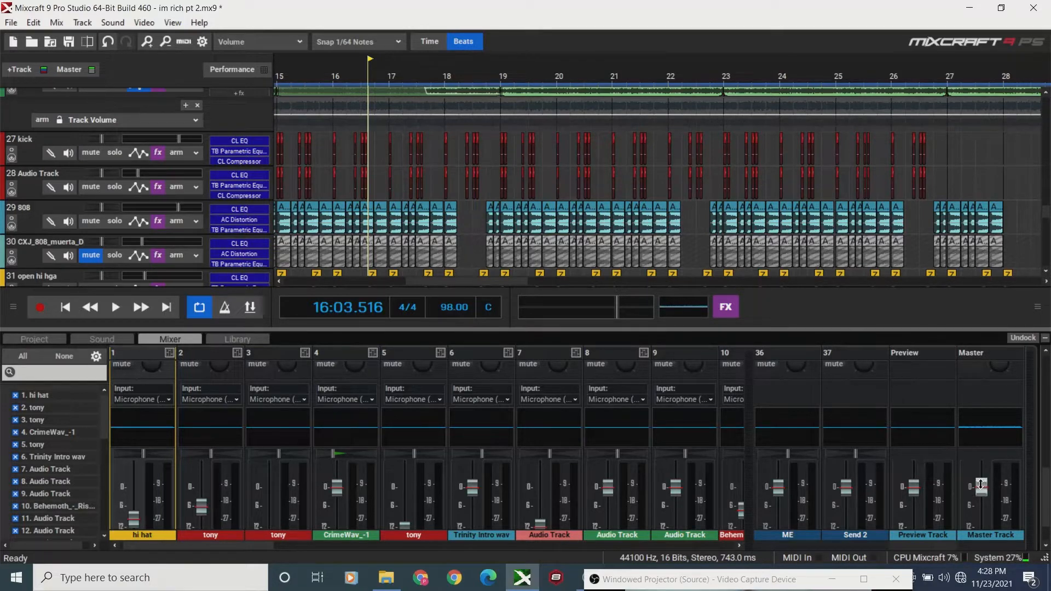
{"action": "mouse_move", "coordinate": [983, 491]}
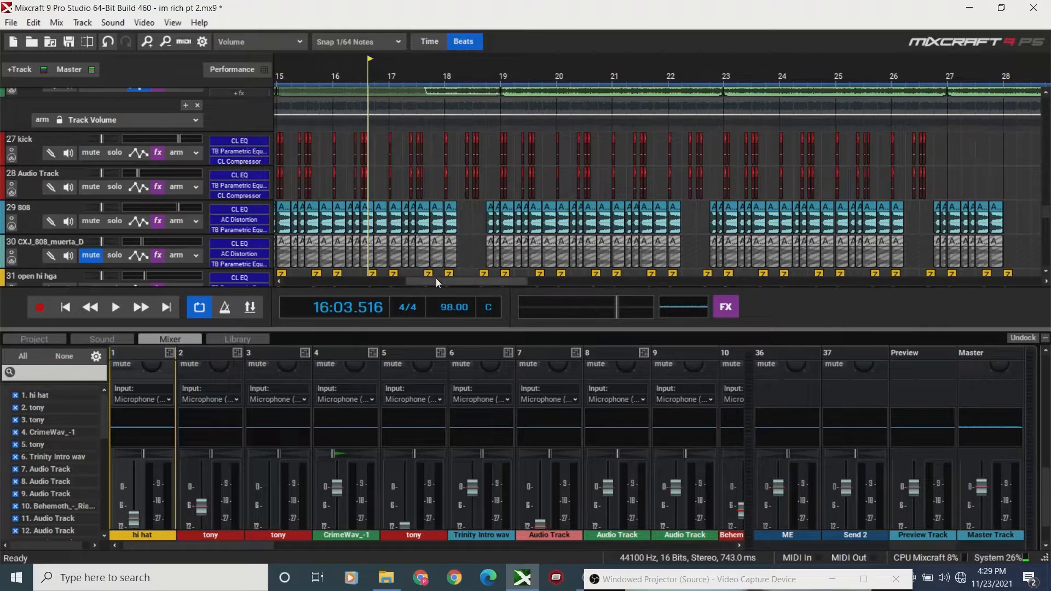
Rewind the project, bring bars 14 to 27 back into view, and play the full mix until early bar 18 to check the master meter.
{"action": "left_click_drag", "start_coordinate": [437, 279], "coordinate": [433, 281]}
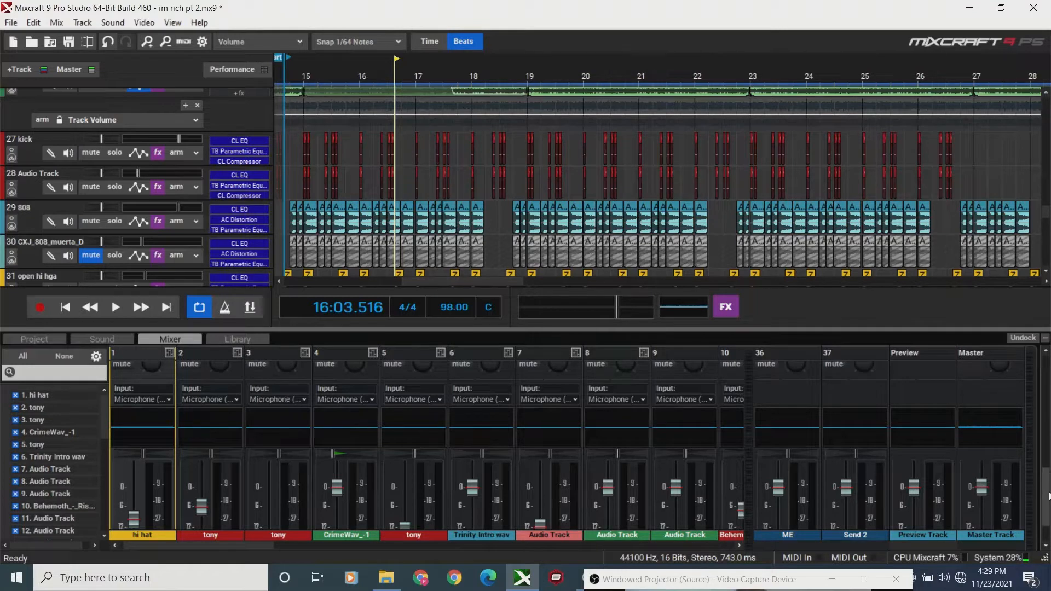
{"action": "scroll", "coordinate": [1049, 495], "scroll_direction": "down", "scroll_amount": 1}
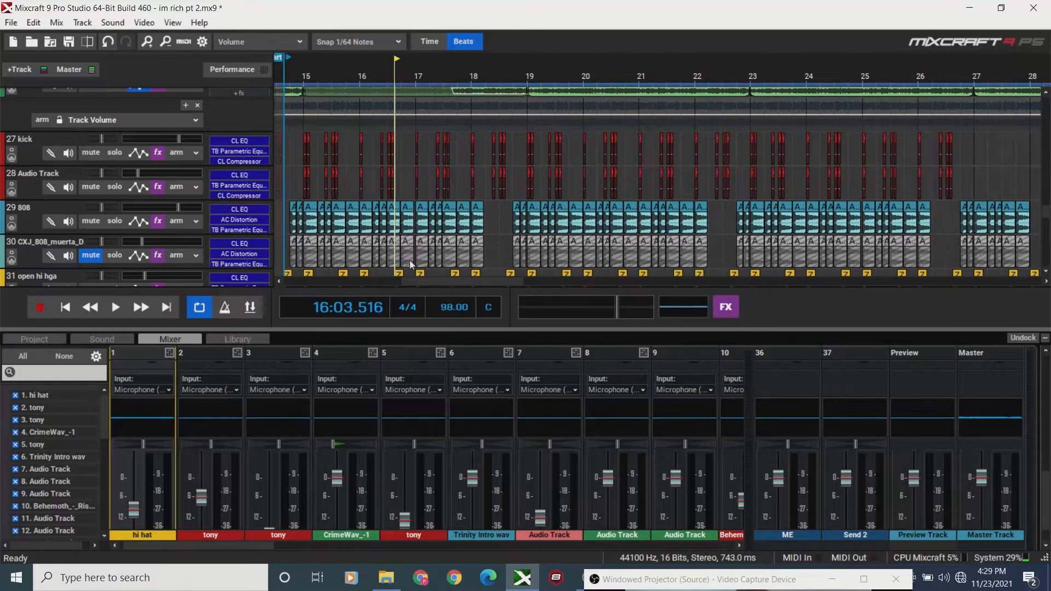
{"action": "left_click", "coordinate": [65, 307]}
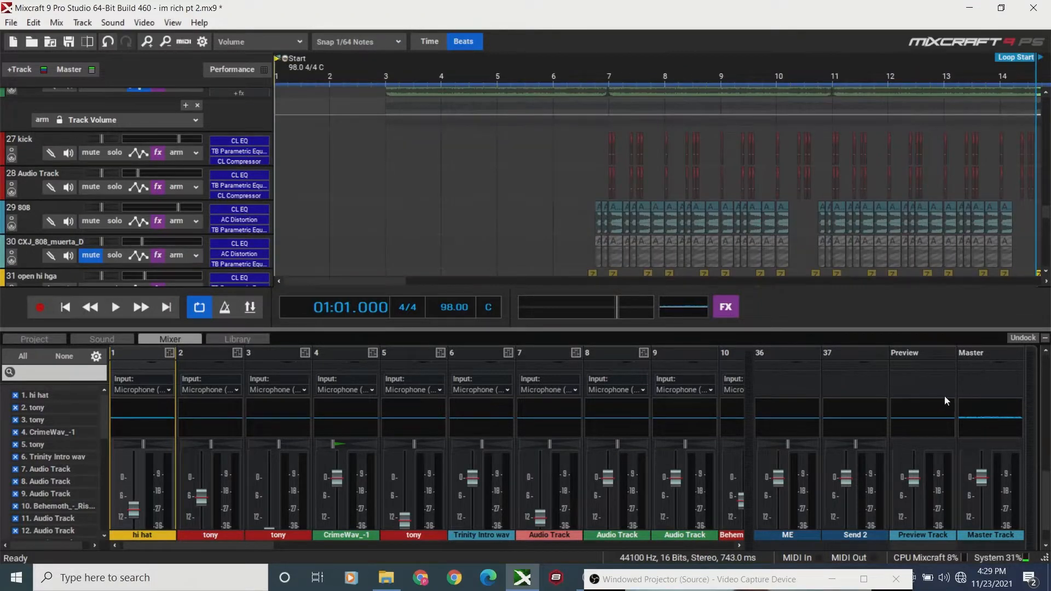
{"action": "left_click_drag", "start_coordinate": [404, 281], "coordinate": [514, 284]}
{"action": "left_click", "coordinate": [115, 307]}
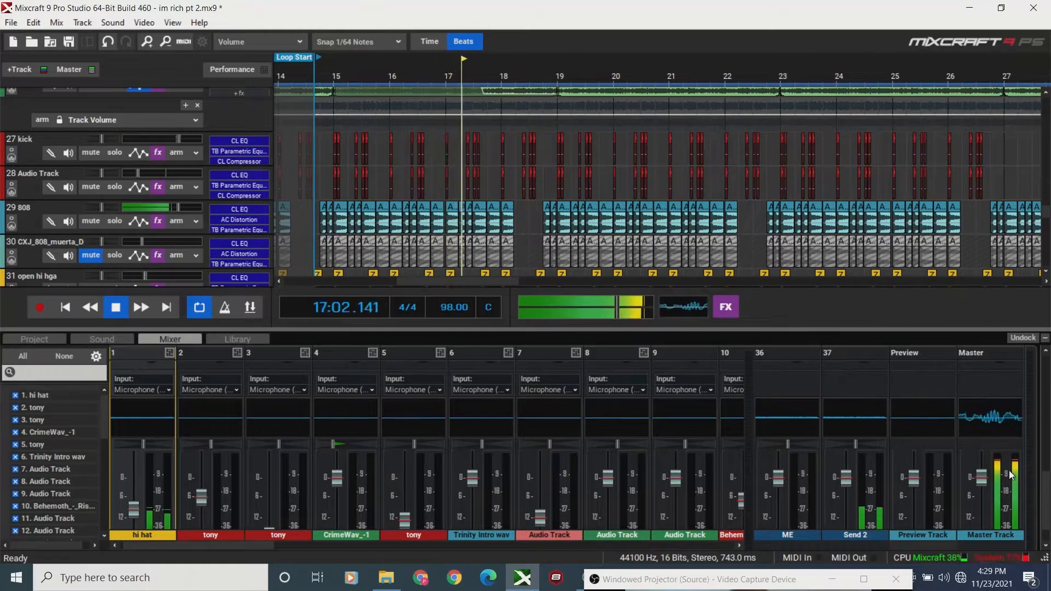
{"action": "left_click", "coordinate": [121, 308]}
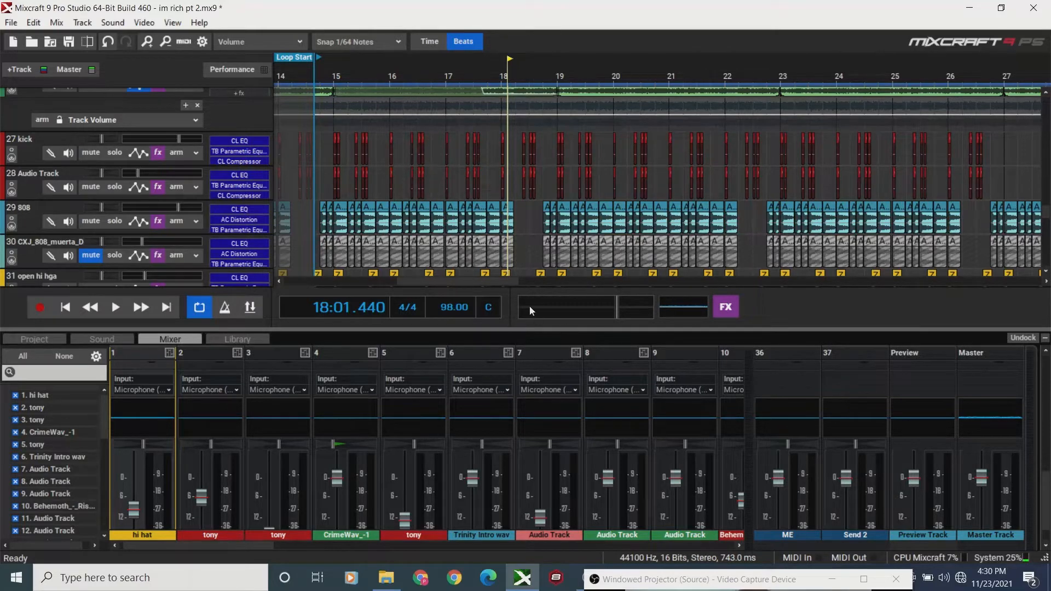
Play the full mix from early bar 16 into bar 18 and check the main volume setting.
{"action": "left_click", "coordinate": [406, 136]}
{"action": "key", "text": "space"}
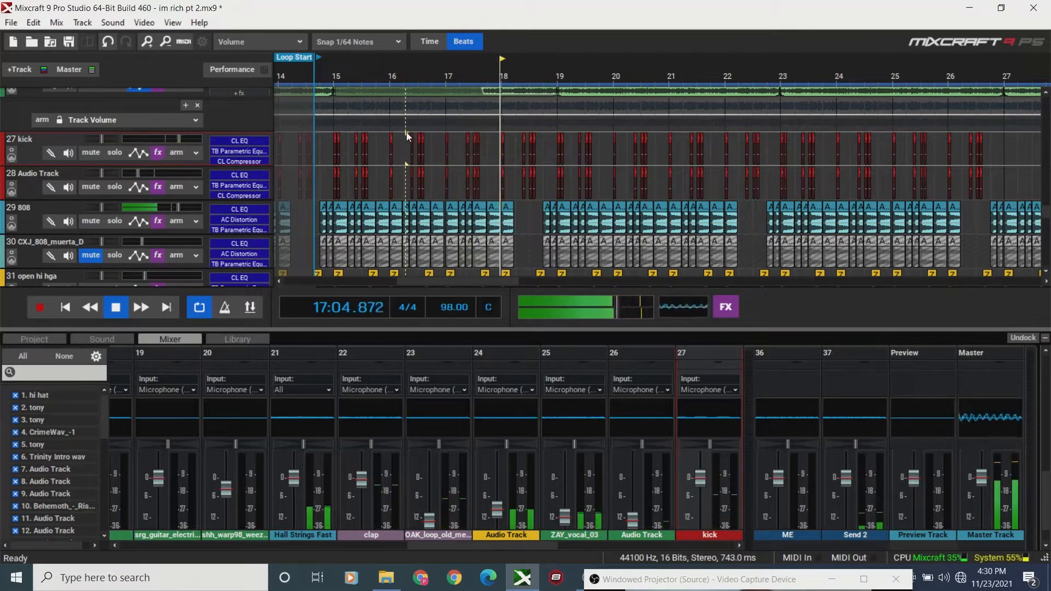
{"action": "key", "text": "space"}
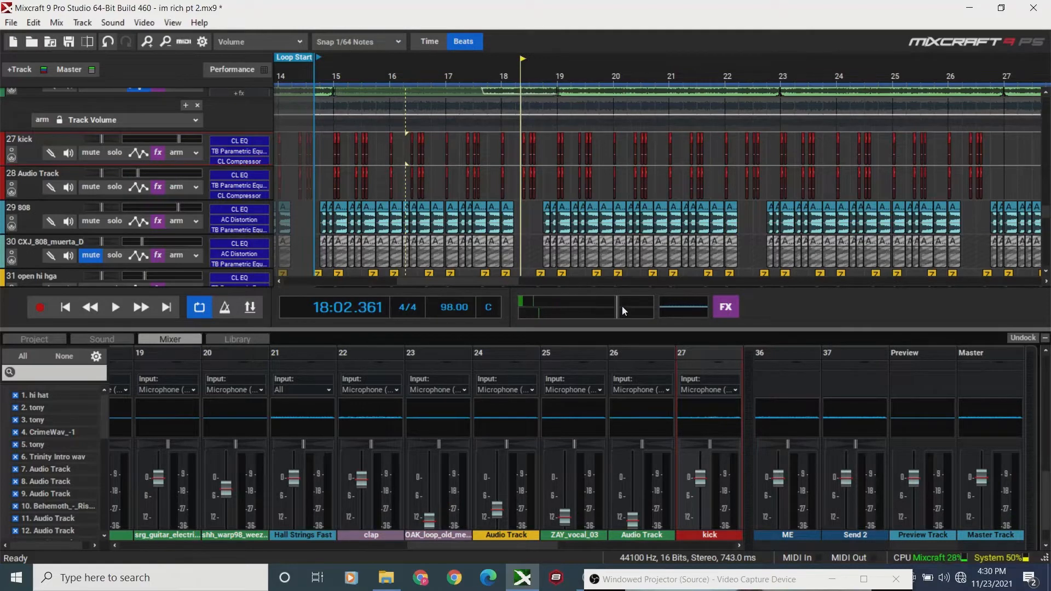
{"action": "mouse_move", "coordinate": [622, 306]}
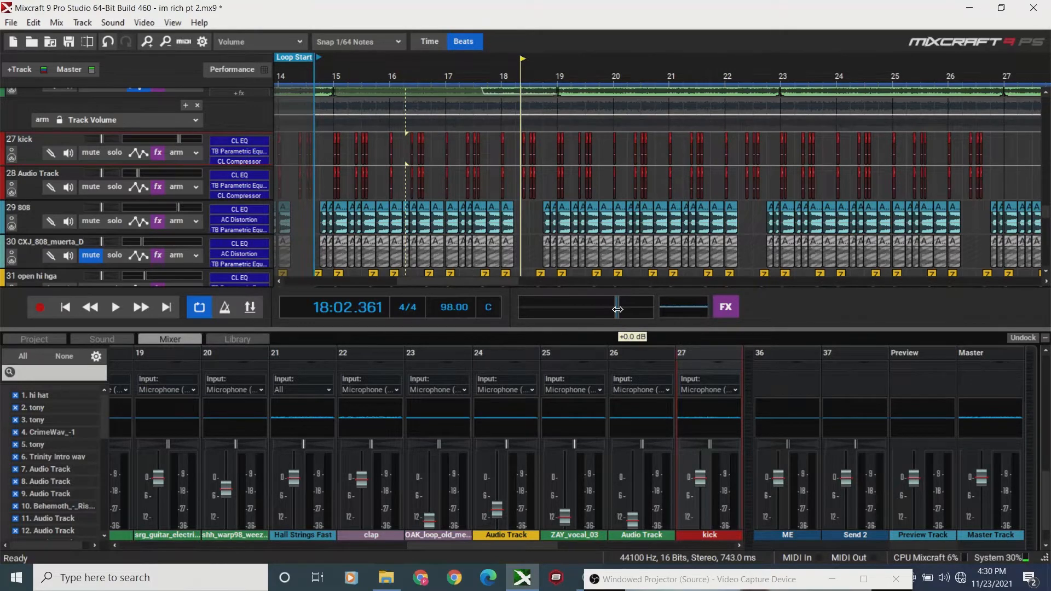
Play the full mix from early bar 16 to late bar 19, and again from early bar 17 until past the middle of bar 18.
{"action": "left_click", "coordinate": [400, 121]}
{"action": "key", "text": "space"}
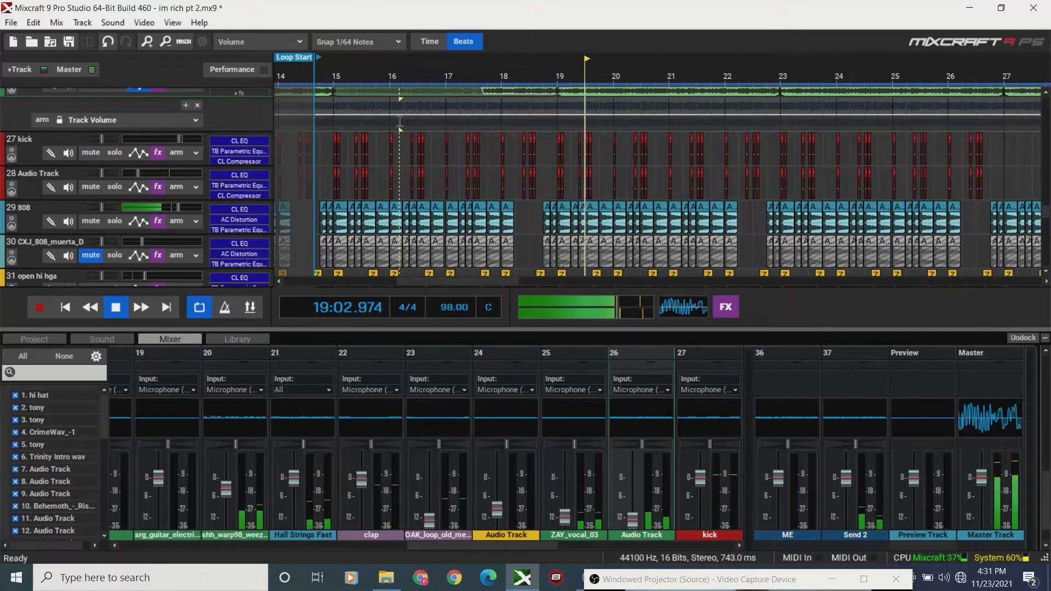
{"action": "key", "text": "space"}
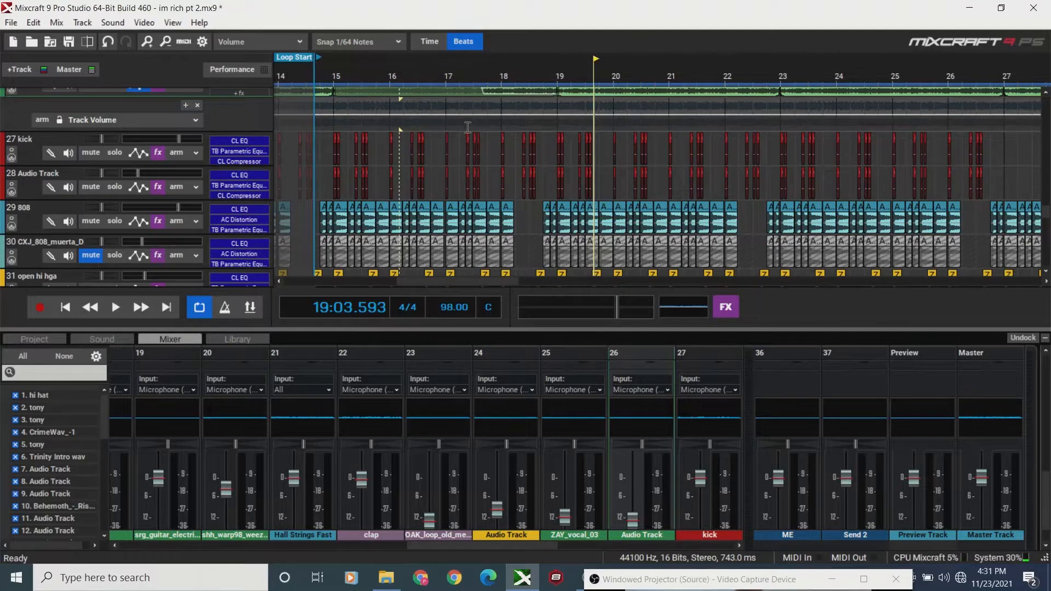
{"action": "left_click", "coordinate": [459, 76]}
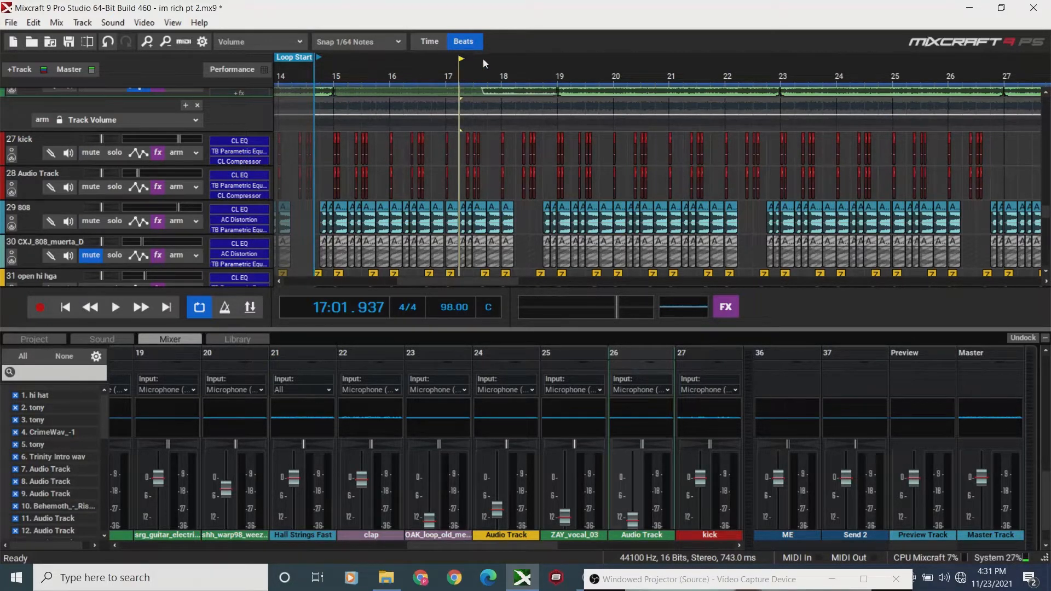
{"action": "key", "text": "space"}
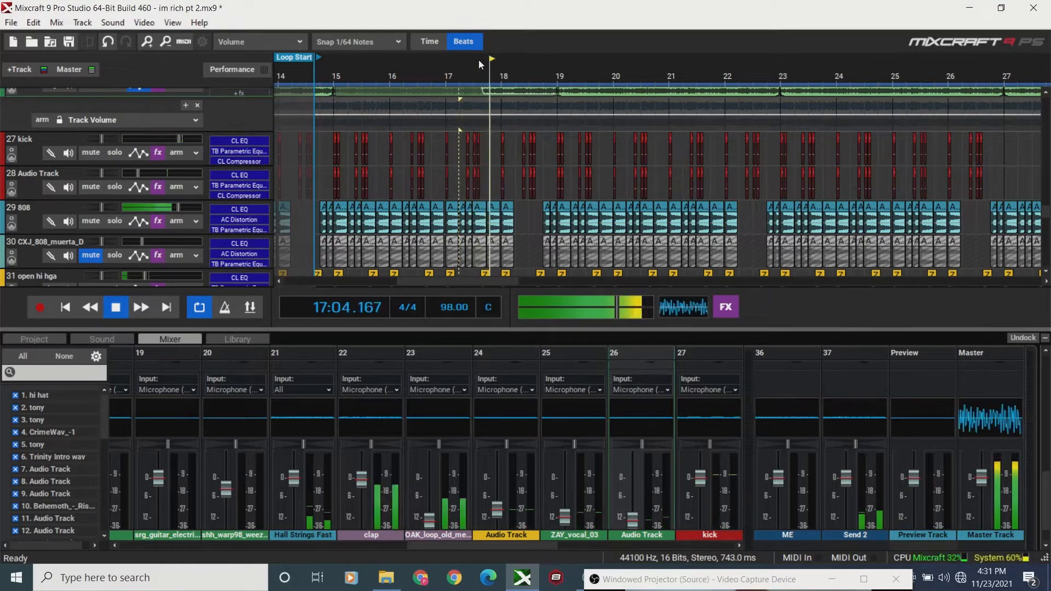
{"action": "key", "text": "space"}
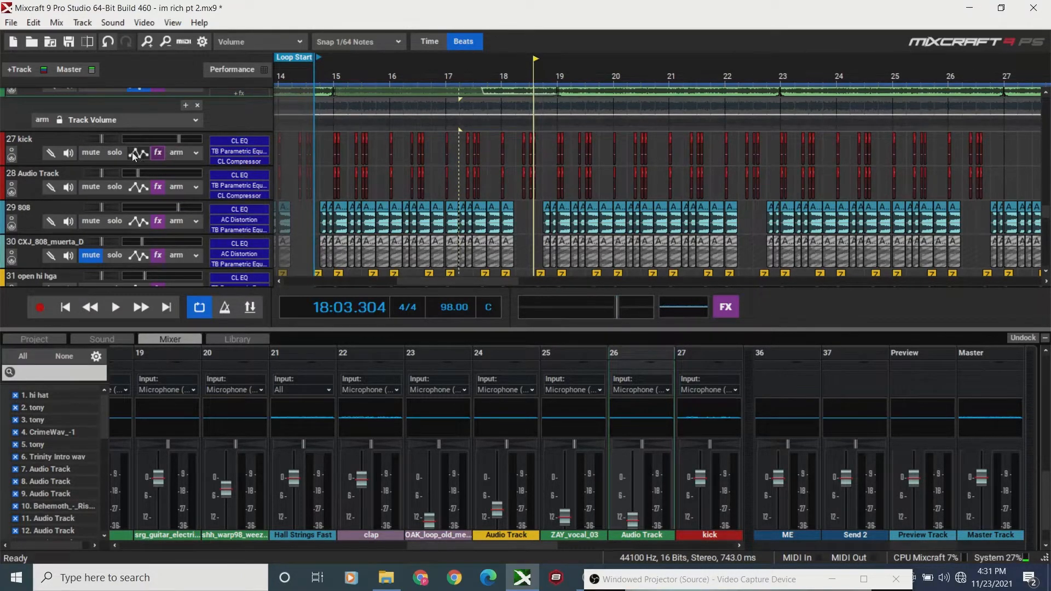
Play the kick track in solo and check its Classic EQ settings in the track's effect list.
{"action": "left_click", "coordinate": [115, 154]}
{"action": "key", "text": "space"}
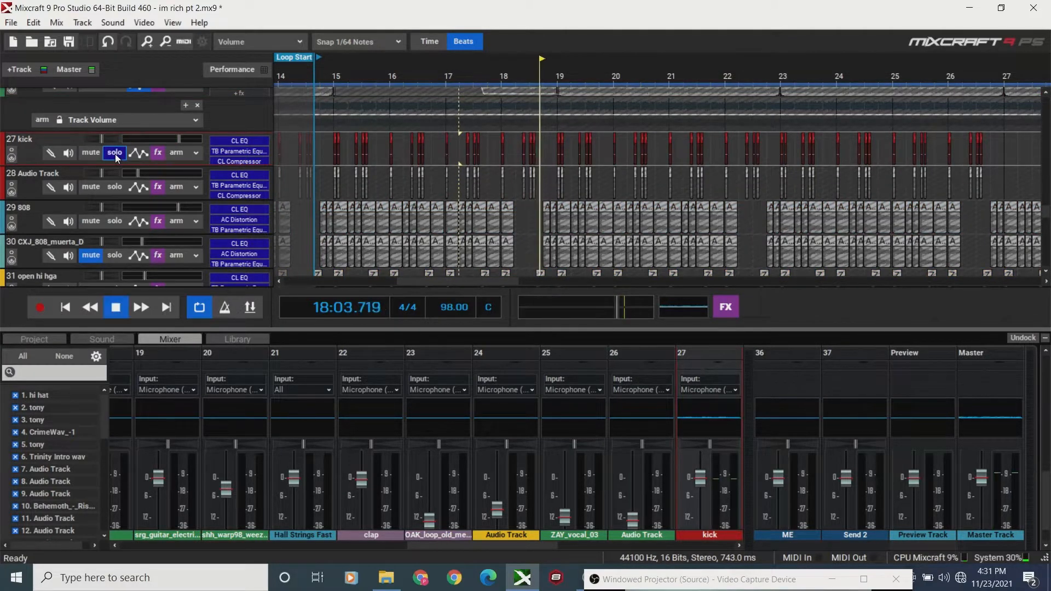
{"action": "left_click", "coordinate": [159, 152]}
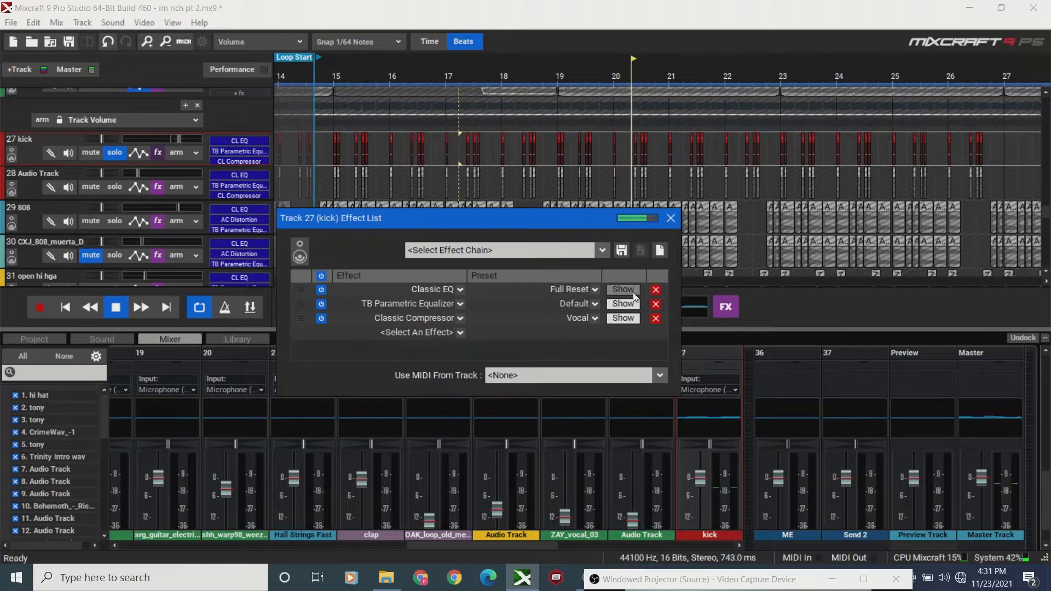
{"action": "left_click", "coordinate": [613, 290]}
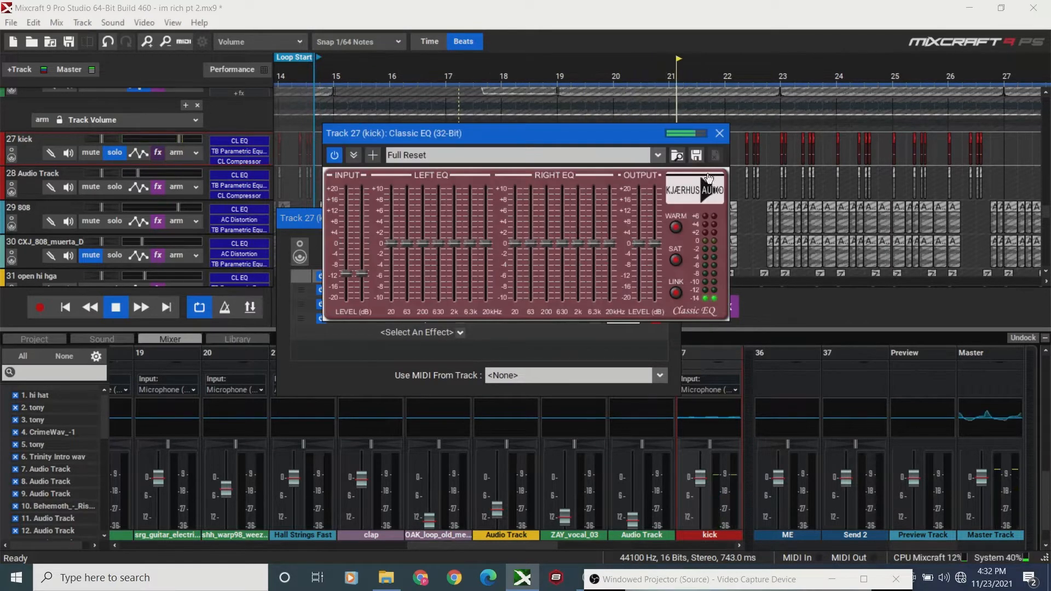
{"action": "left_click", "coordinate": [719, 133]}
Reload Classic EQ as the kick track's first effect with the Full Reset preset and reopen its editor.
{"action": "left_click", "coordinate": [595, 289]}
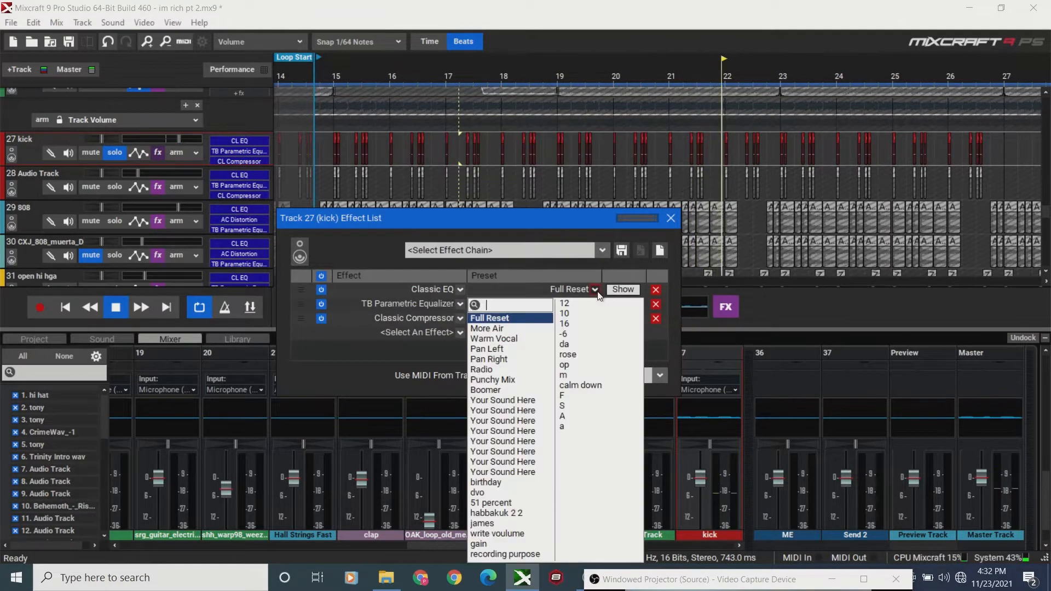
{"action": "left_click", "coordinate": [459, 291]}
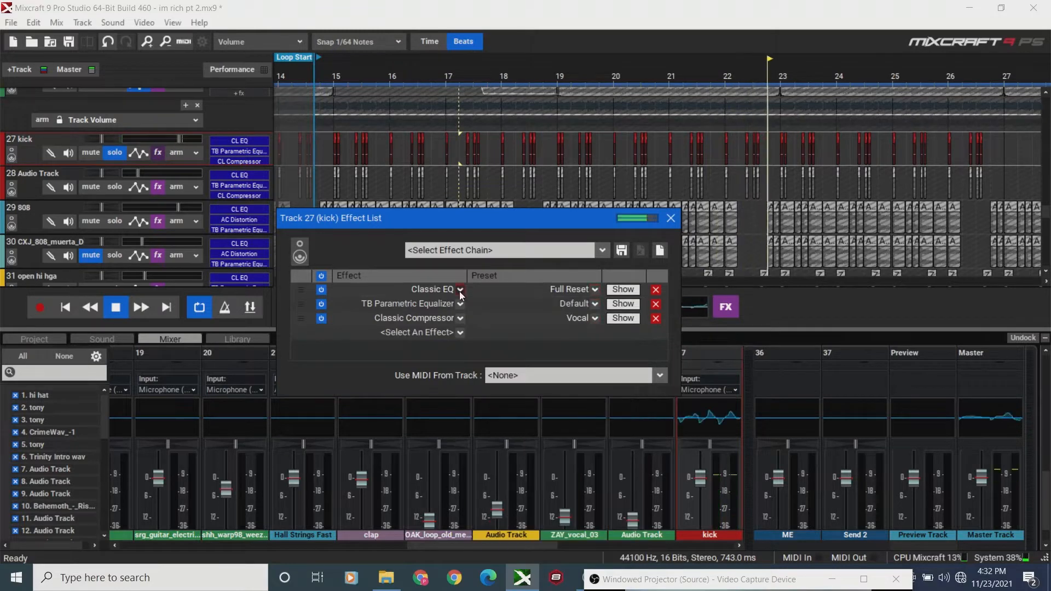
{"action": "left_click", "coordinate": [459, 292]}
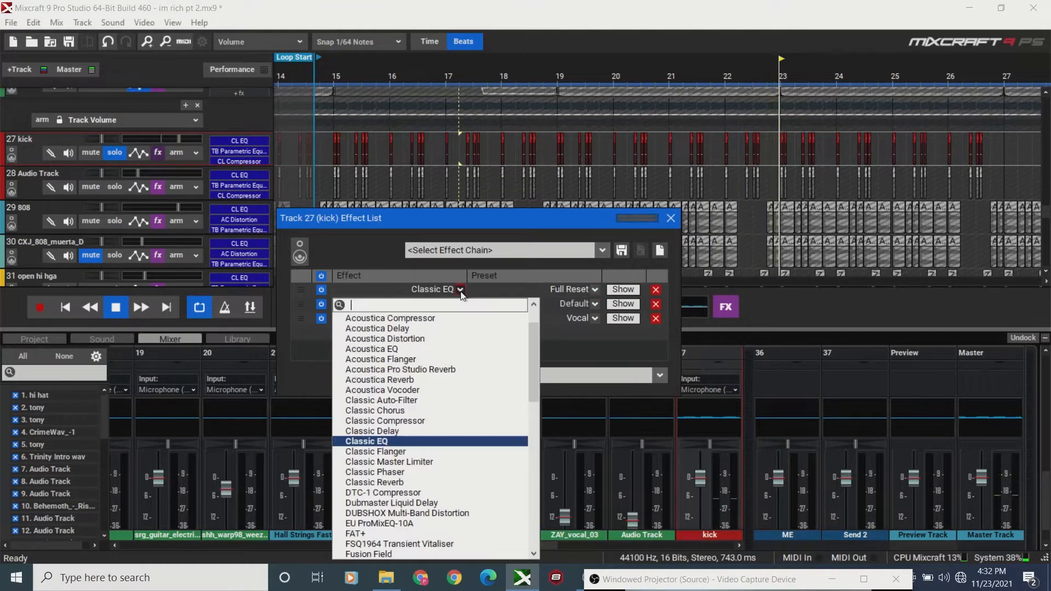
{"action": "left_click", "coordinate": [401, 441]}
{"action": "left_click", "coordinate": [623, 290]}
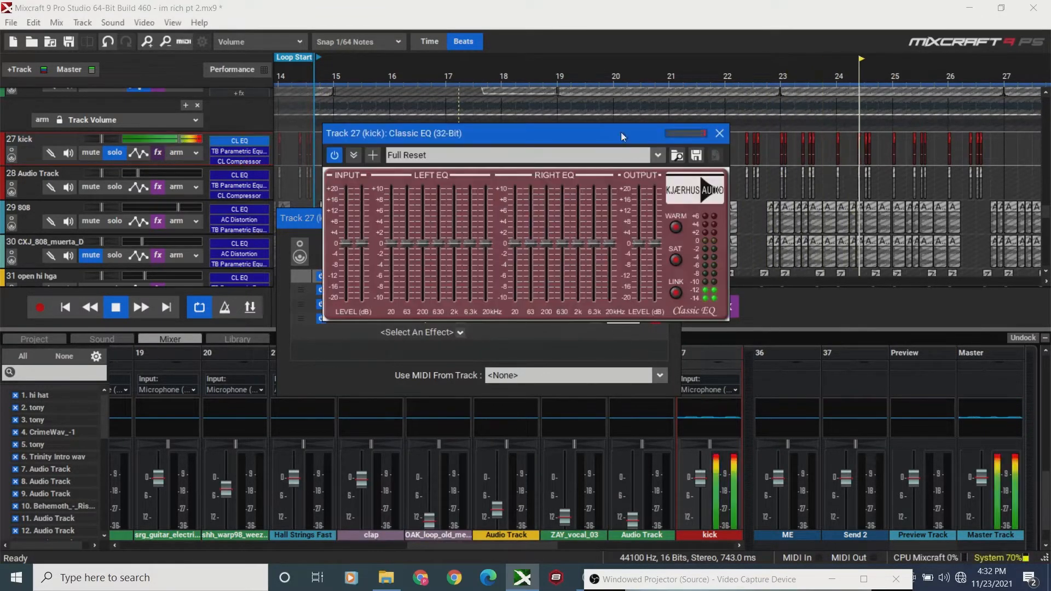
Compare the soloed kick with Classic EQ bypassed and enabled, replaying it from early bar 16.
{"action": "left_click_drag", "start_coordinate": [606, 137], "coordinate": [592, 337]}
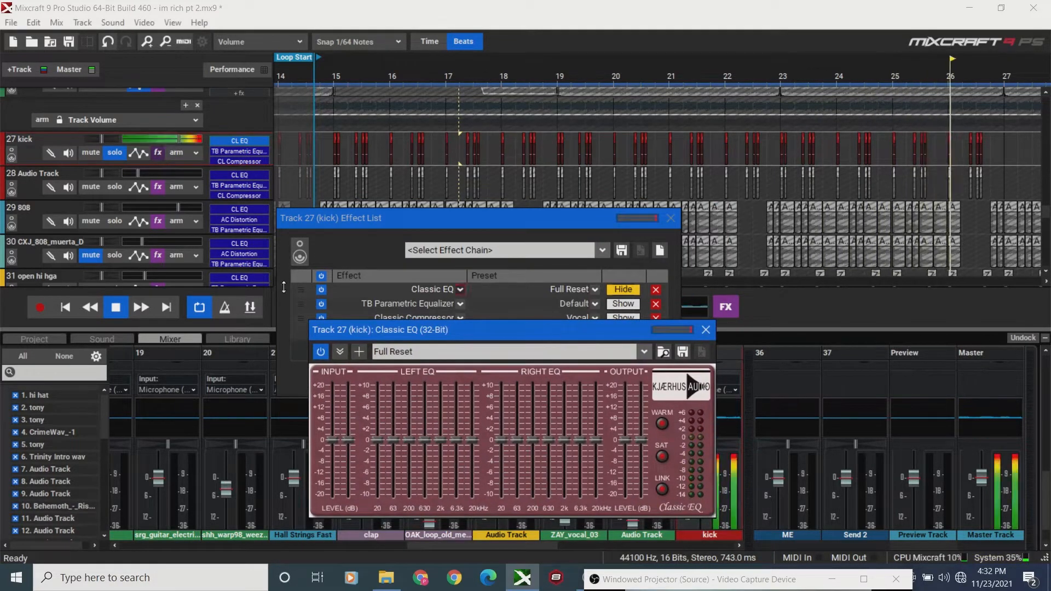
{"action": "left_click", "coordinate": [322, 294]}
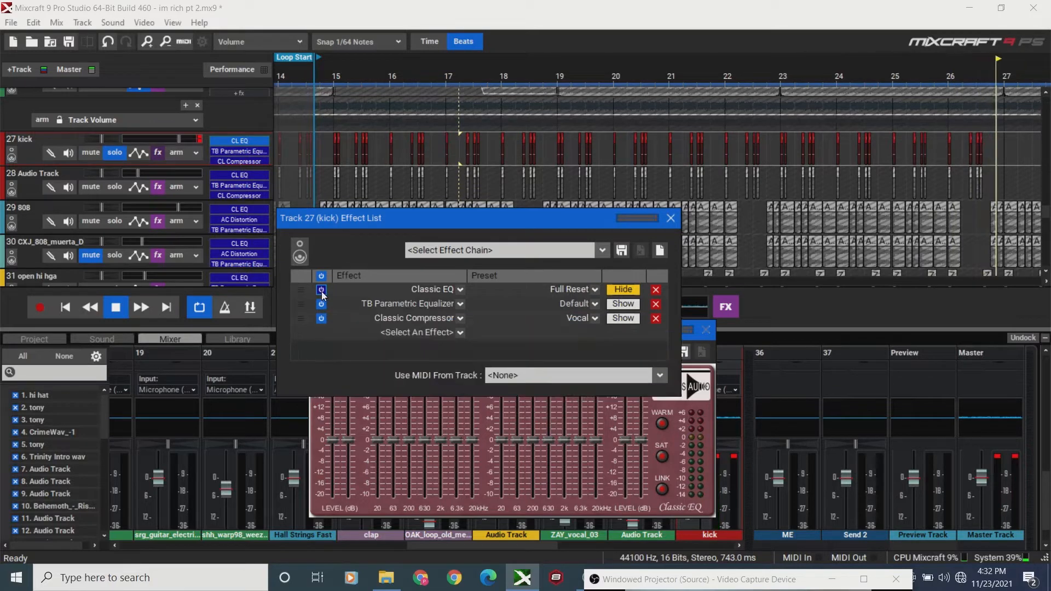
{"action": "left_click", "coordinate": [321, 290]}
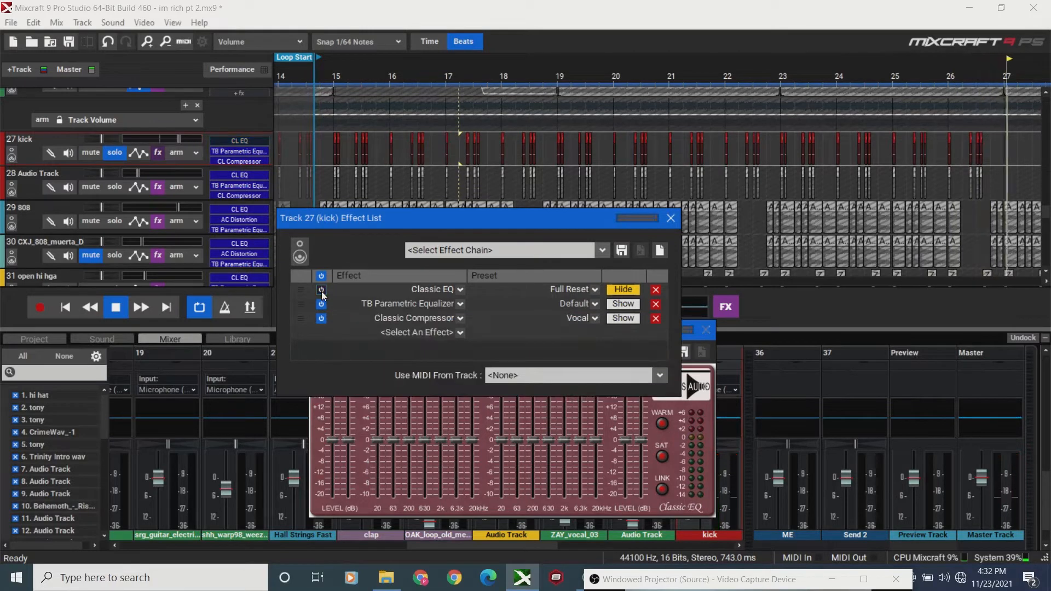
{"action": "left_click", "coordinate": [403, 75]}
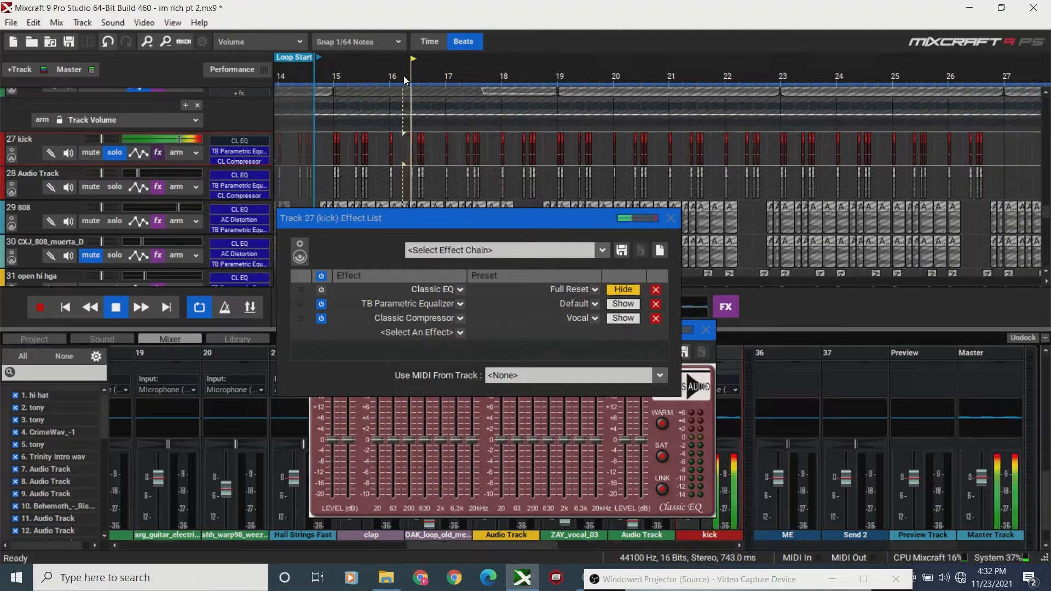
{"action": "left_click", "coordinate": [322, 289]}
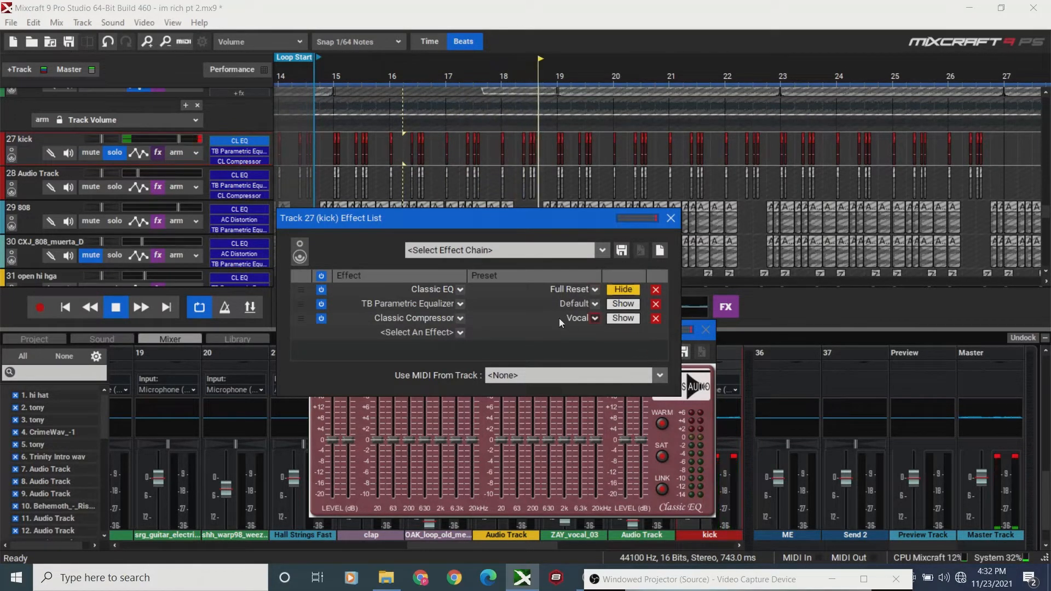
Arrange the kick's effect windows, stop playback, and lower the Classic EQ input level to about -1 dB.
{"action": "left_click_drag", "start_coordinate": [480, 221], "coordinate": [556, 154]}
{"action": "left_click_drag", "start_coordinate": [344, 327], "coordinate": [380, 235]}
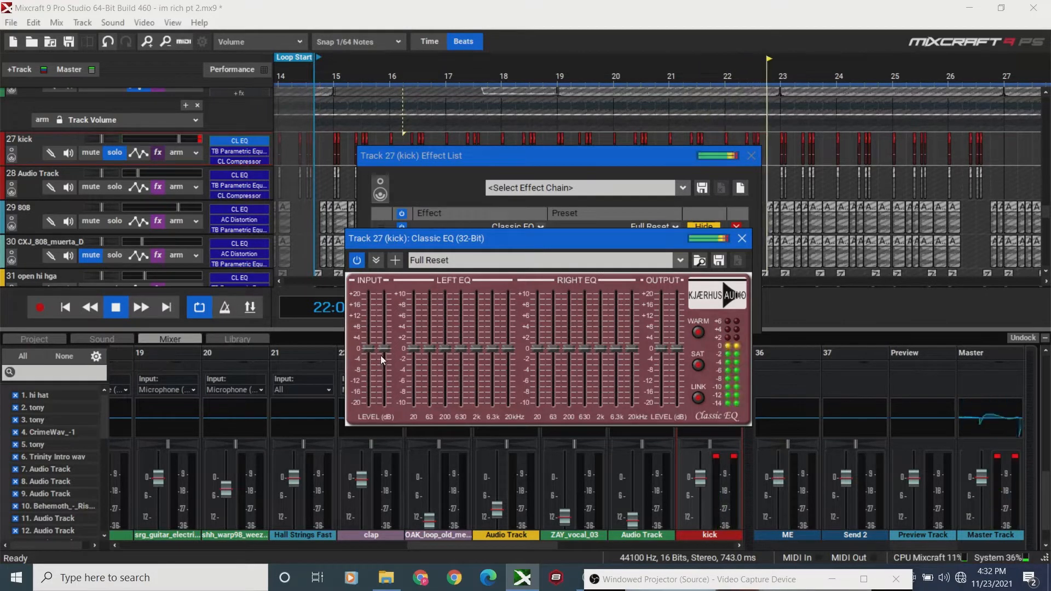
{"action": "key", "text": "space"}
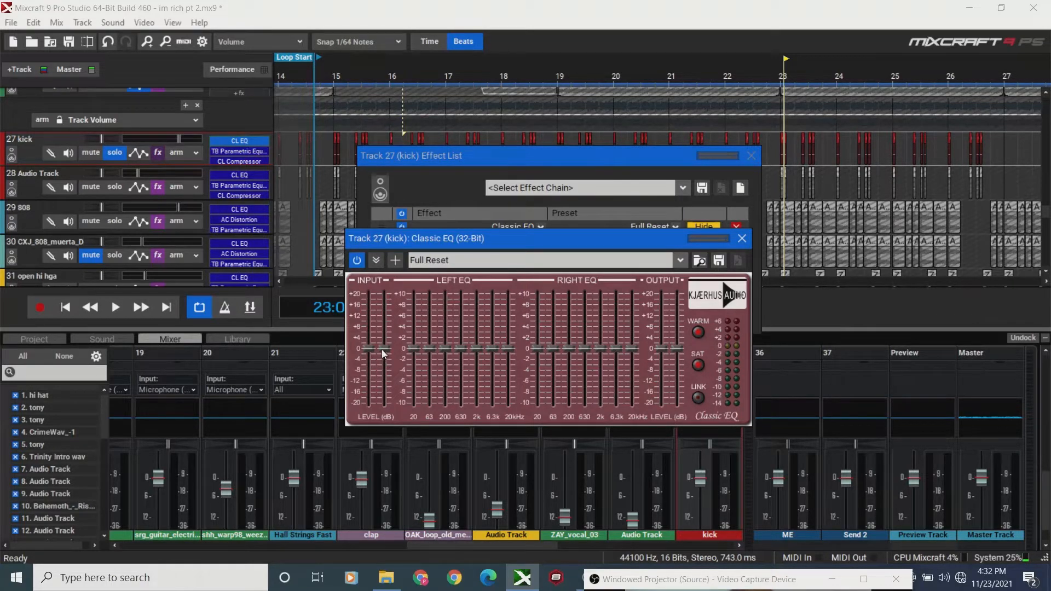
{"action": "mouse_move", "coordinate": [388, 341]}
{"action": "left_mouse_down"}
{"action": "mouse_move", "coordinate": [386, 310]}
{"action": "mouse_move", "coordinate": [387, 338]}
{"action": "left_mouse_up"}
{"action": "mouse_move", "coordinate": [384, 348]}
{"action": "left_mouse_down"}
{"action": "mouse_move", "coordinate": [385, 316]}
{"action": "mouse_move", "coordinate": [384, 352]}
{"action": "left_mouse_up"}
Replay the soloed kick from bar 16, and unsolo it to hear the full mix until late bar 18.
{"action": "left_click", "coordinate": [392, 75]}
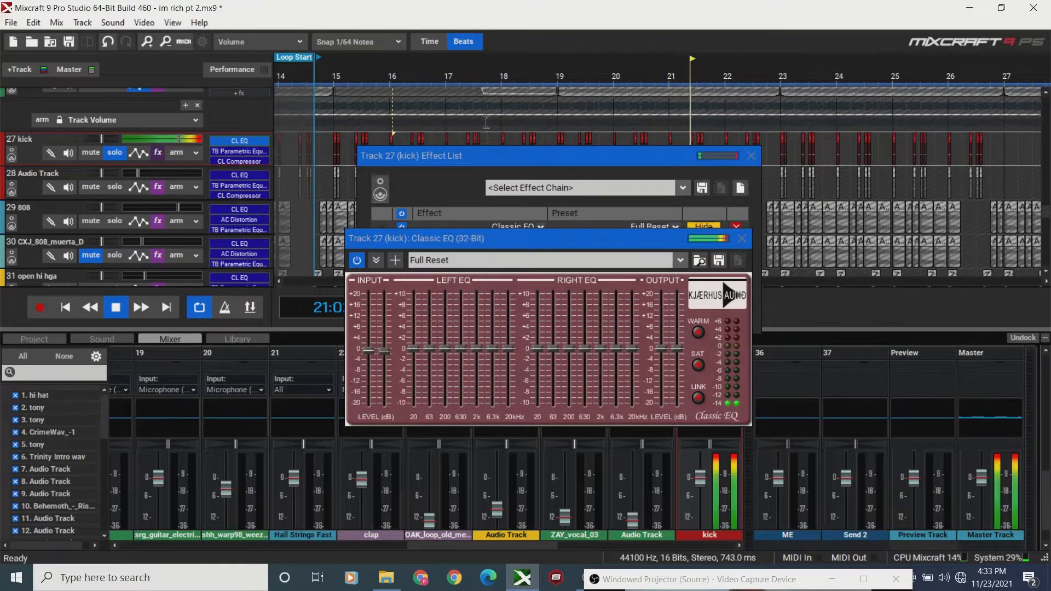
{"action": "left_click", "coordinate": [413, 69]}
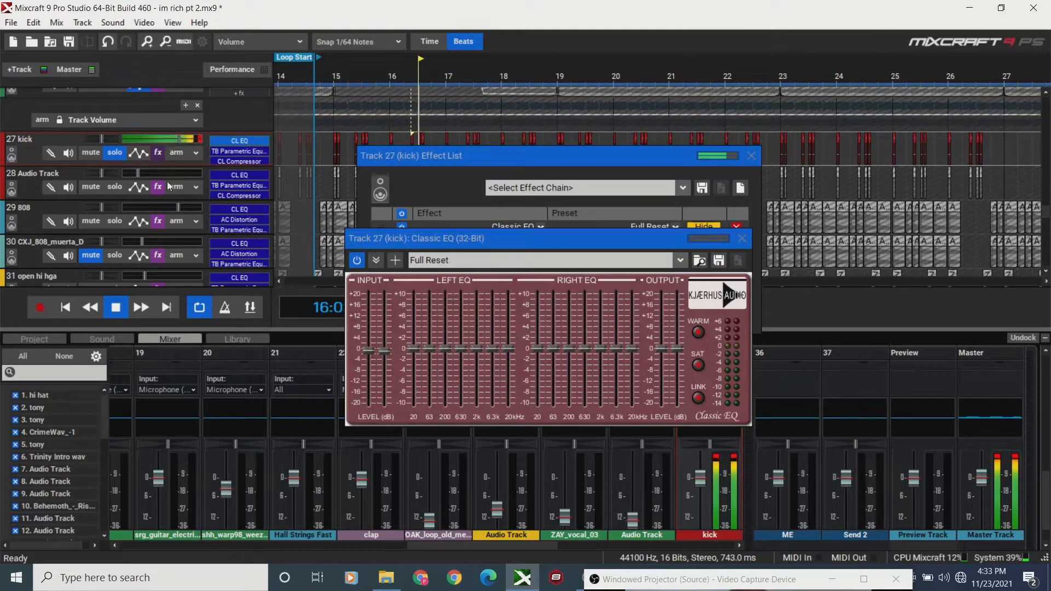
{"action": "left_click", "coordinate": [110, 157]}
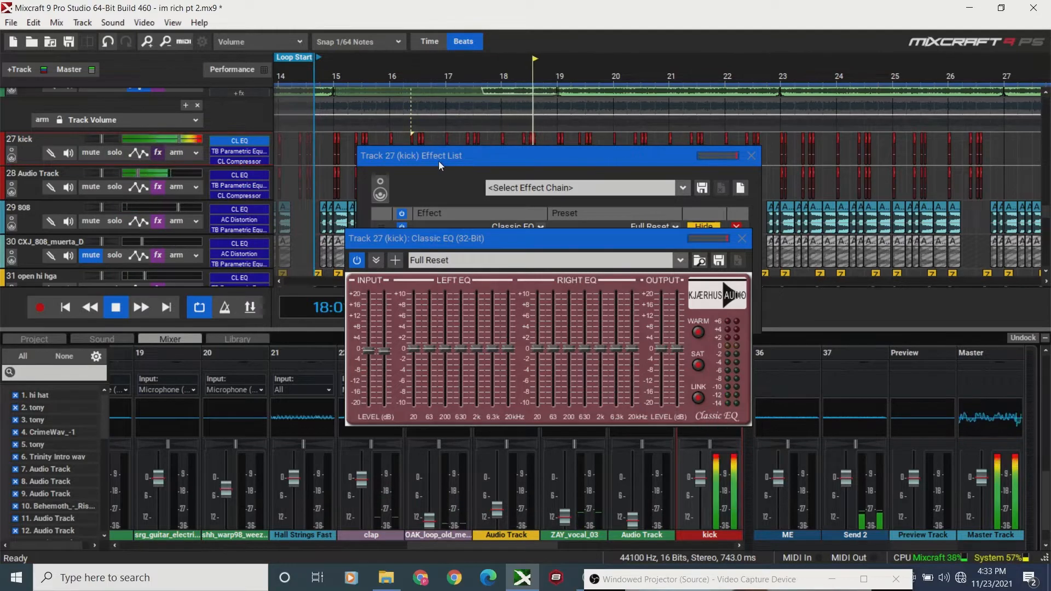
{"action": "key", "text": "space"}
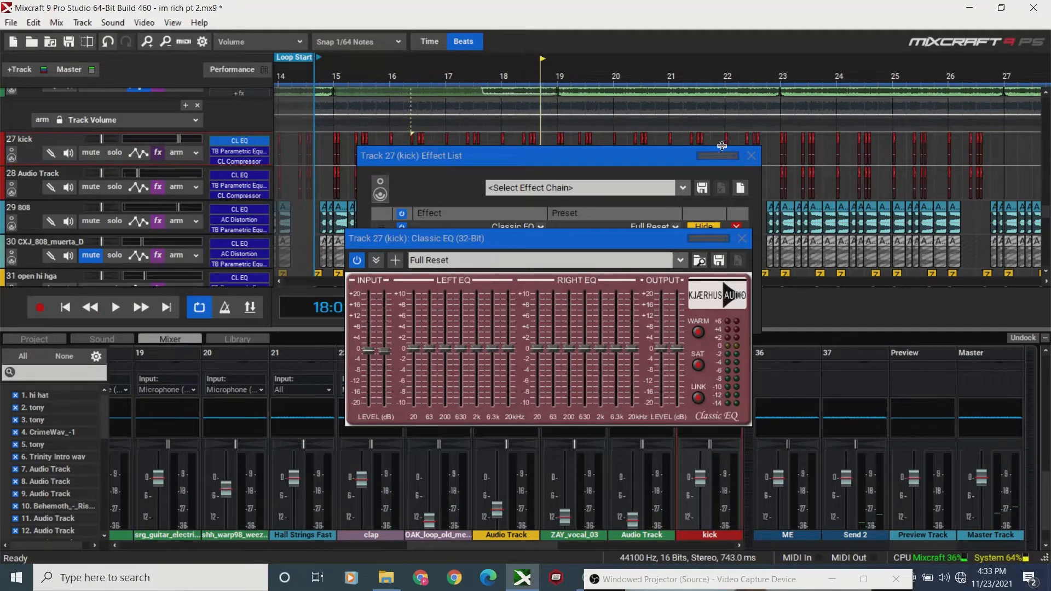
Close the kick's effect list, uncover the main volume meter, and play the full mix from bar 17 into early bar 18.
{"action": "left_click", "coordinate": [751, 158]}
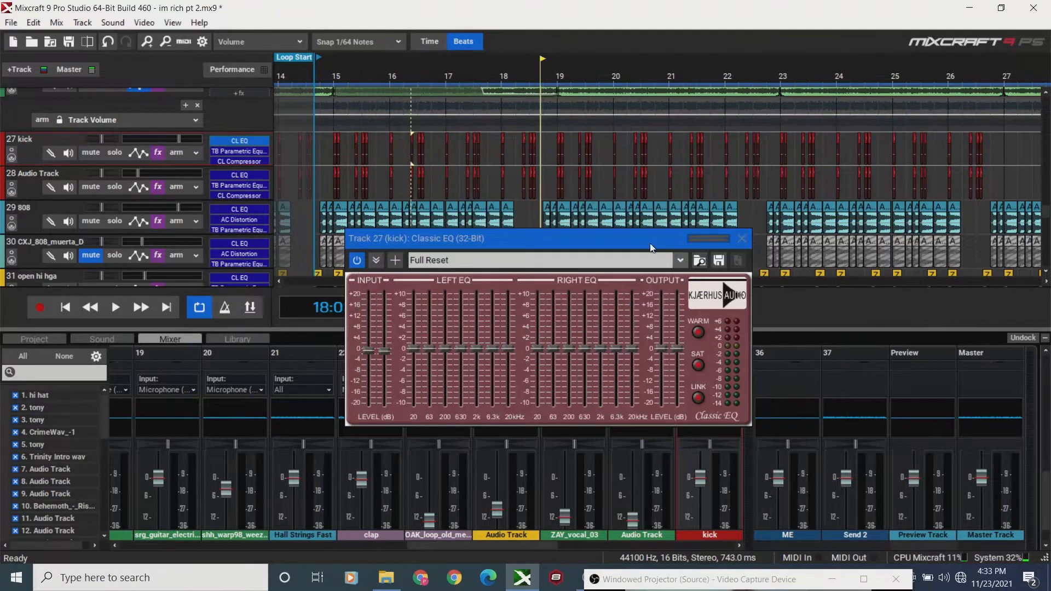
{"action": "left_click_drag", "start_coordinate": [652, 247], "coordinate": [587, 412]}
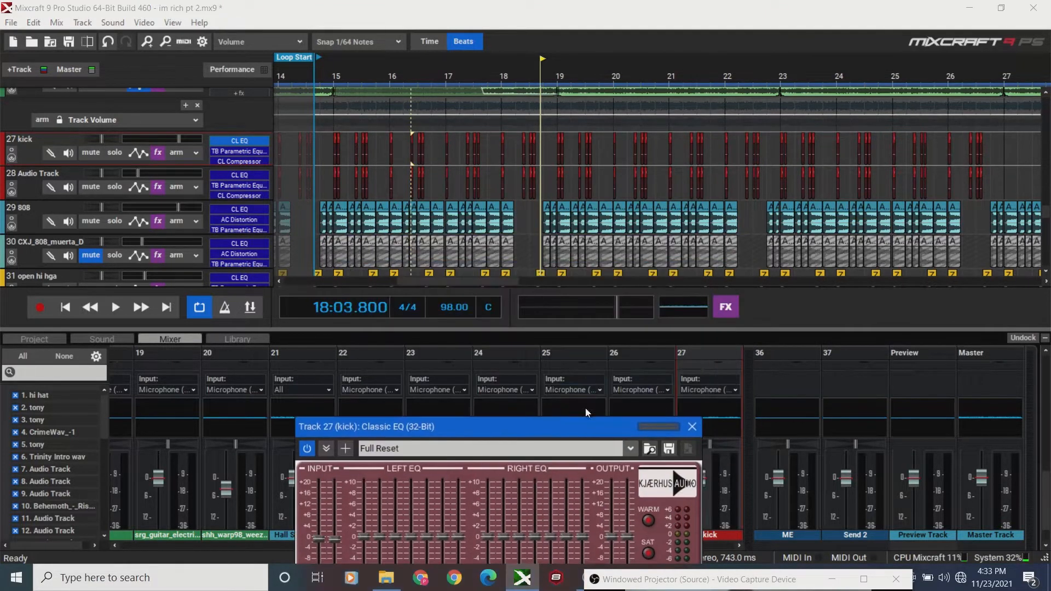
{"action": "left_click", "coordinate": [616, 314]}
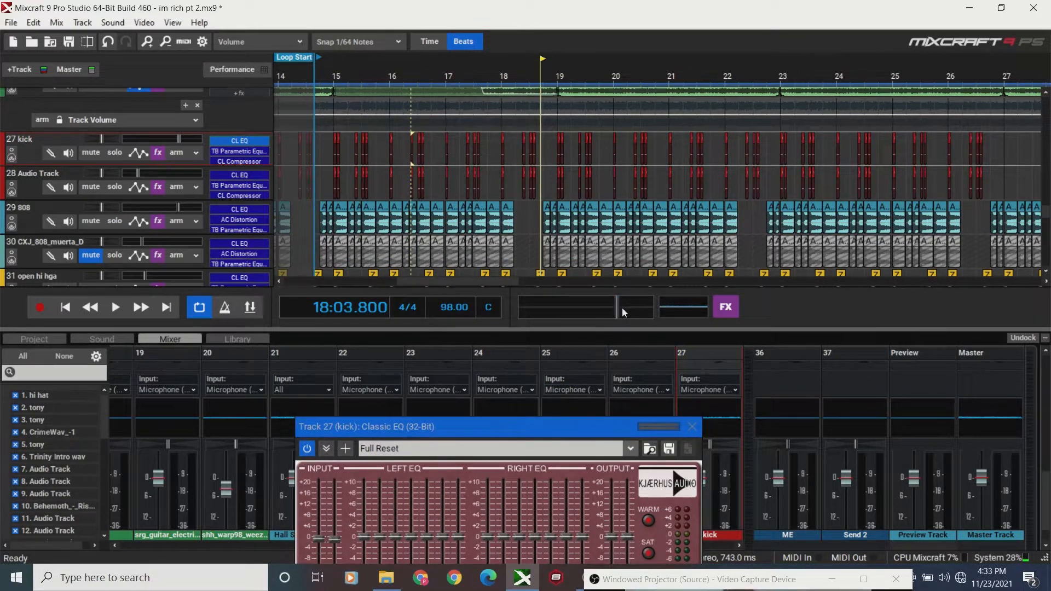
{"action": "left_click", "coordinate": [446, 80]}
{"action": "key", "text": "space"}
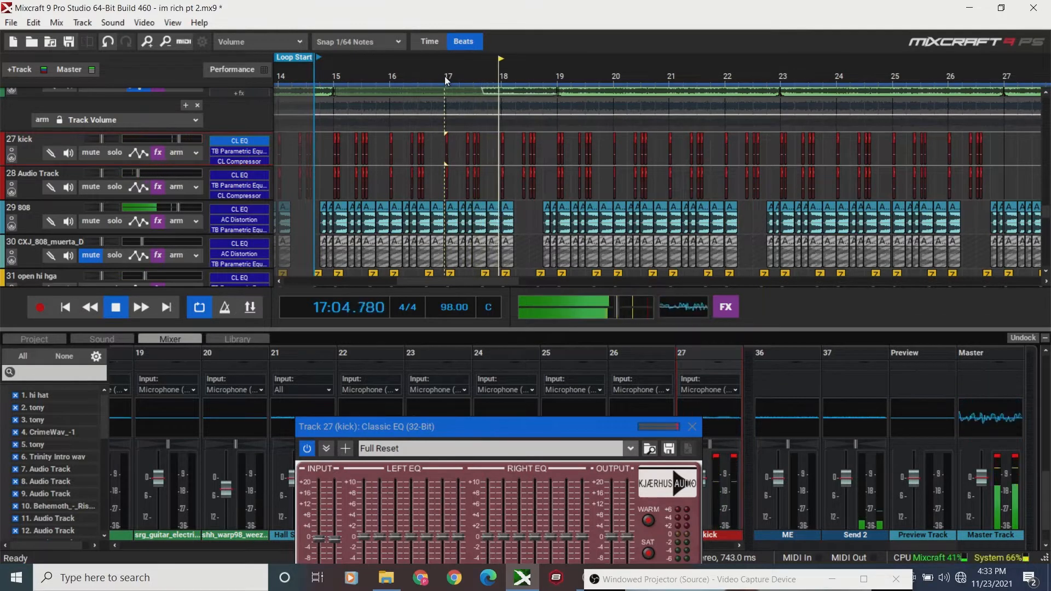
{"action": "key", "text": "space"}
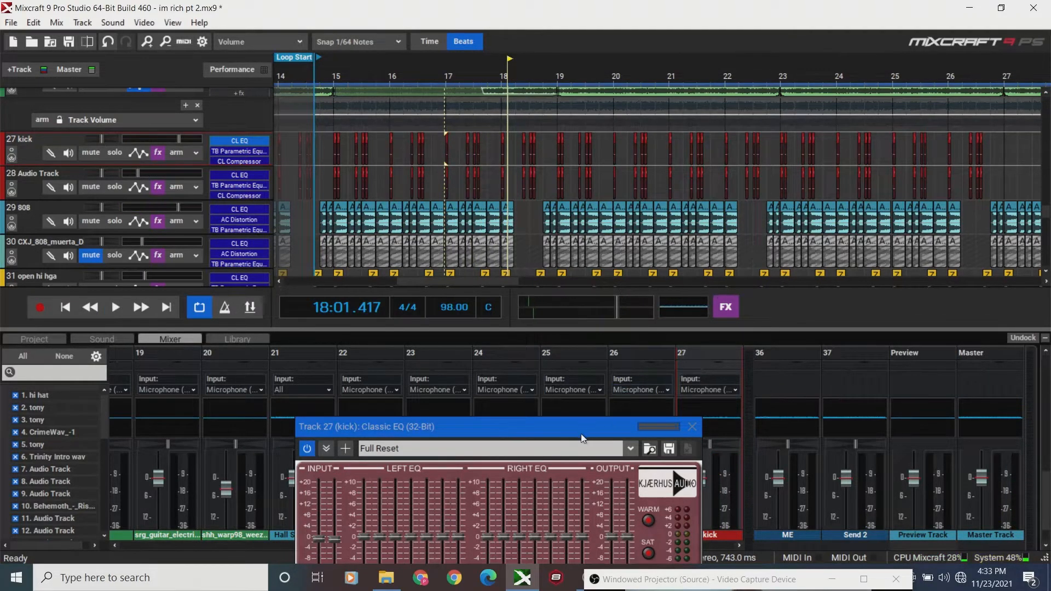
Try the full mix with the main volume raised to +6.0 dB until late bar 20, and restore the previous main volume.
{"action": "left_click_drag", "start_coordinate": [577, 429], "coordinate": [596, 343]}
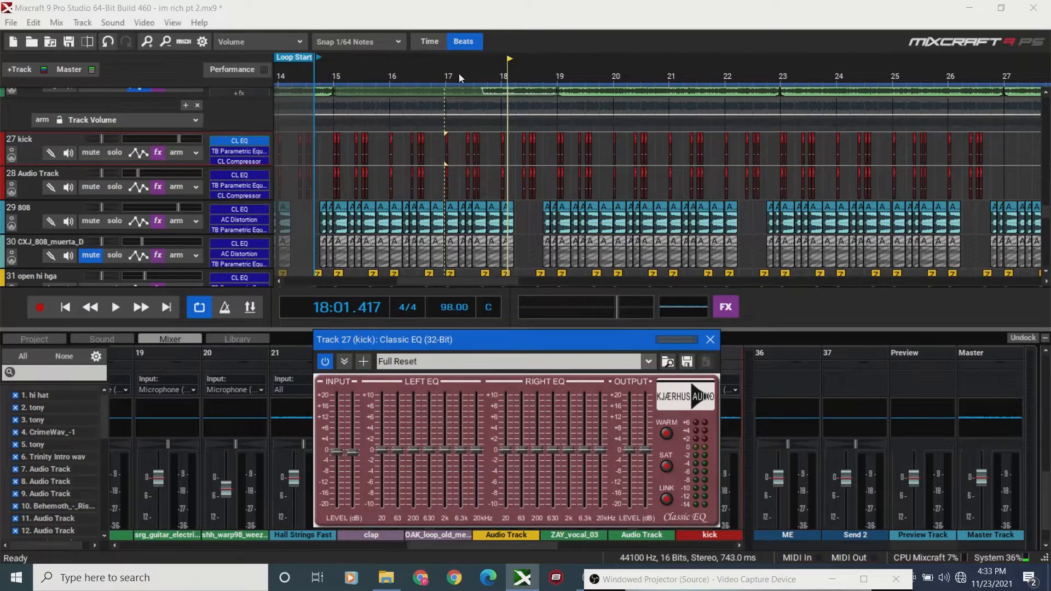
{"action": "left_click", "coordinate": [618, 309]}
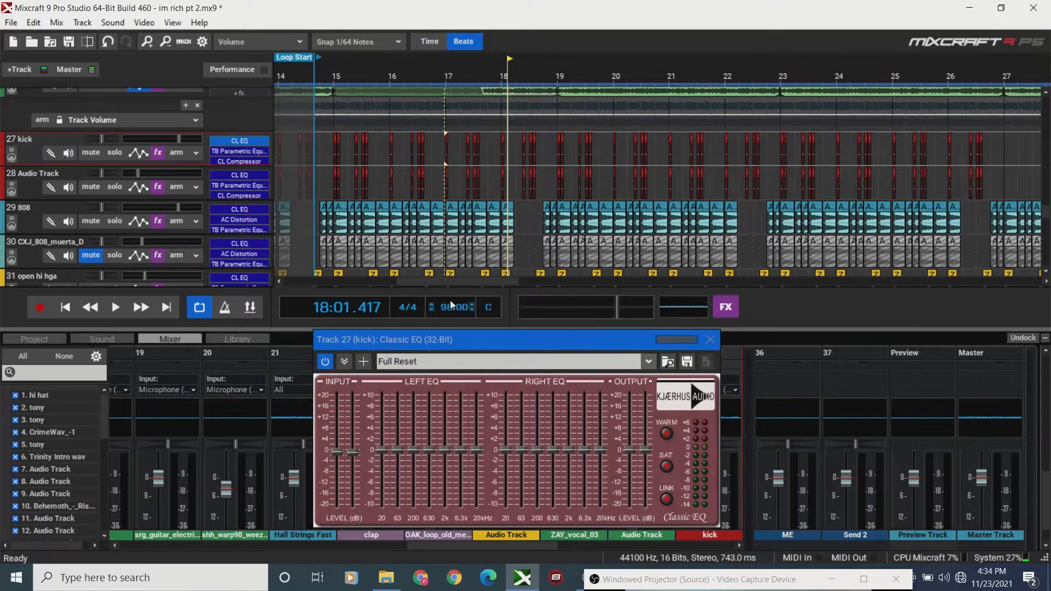
{"action": "left_click", "coordinate": [438, 62]}
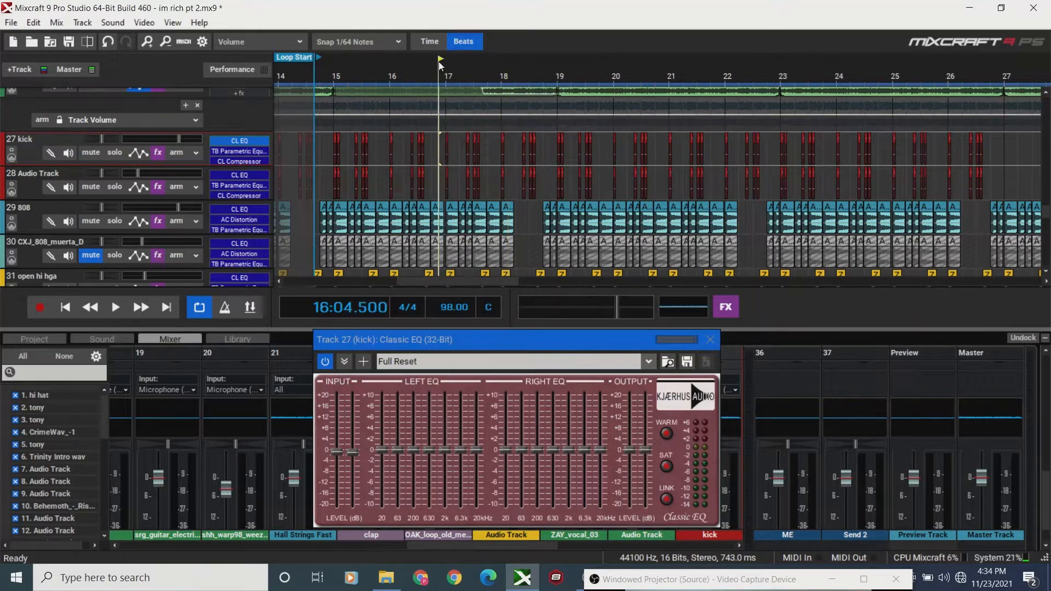
{"action": "key", "text": "space"}
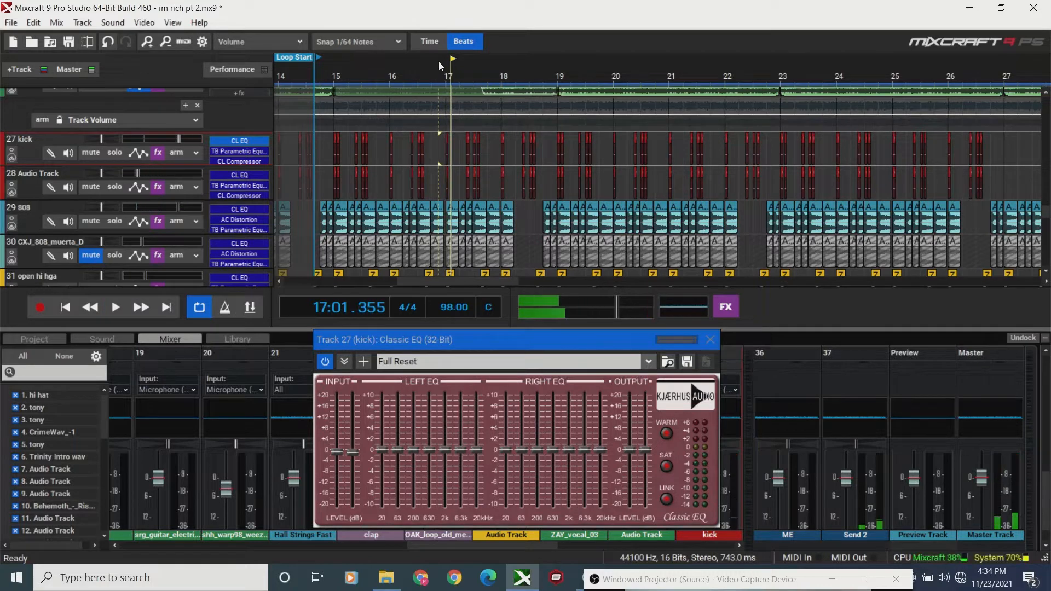
{"action": "key", "text": "space"}
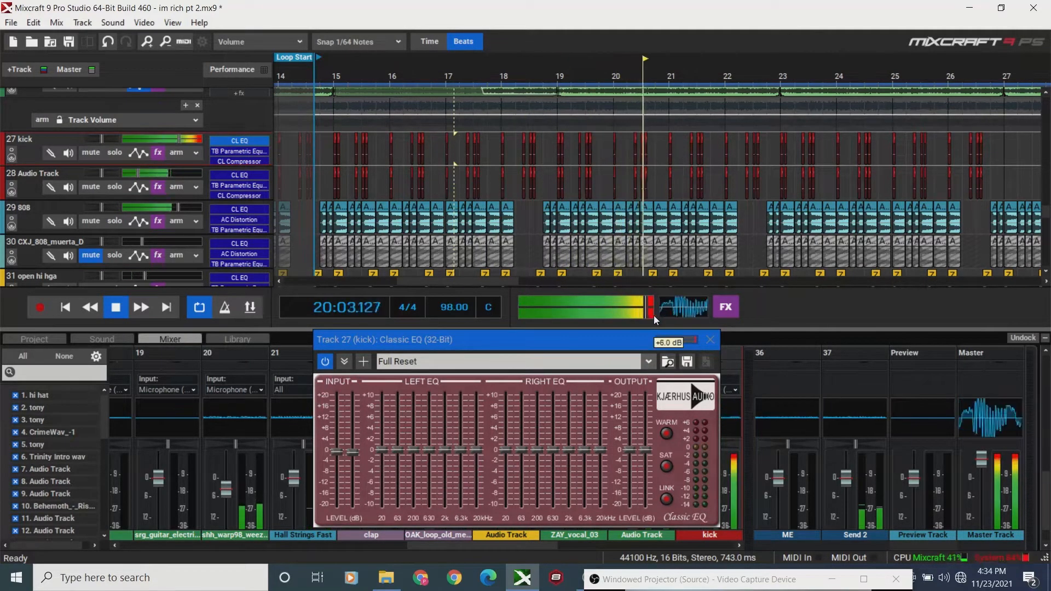
{"action": "key", "text": "space"}
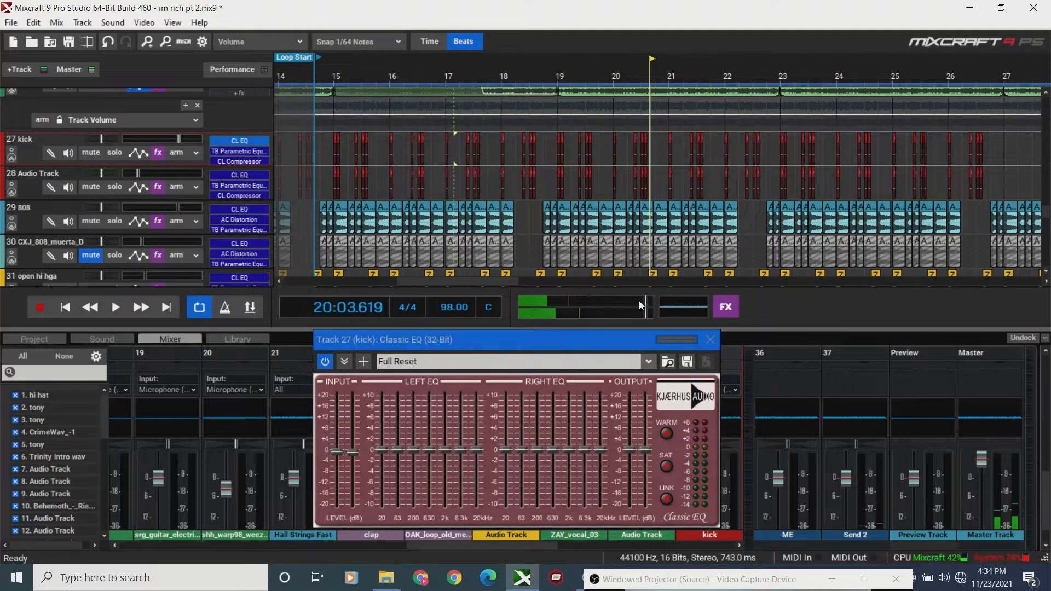
{"action": "left_click_drag", "start_coordinate": [645, 306], "coordinate": [624, 312]}
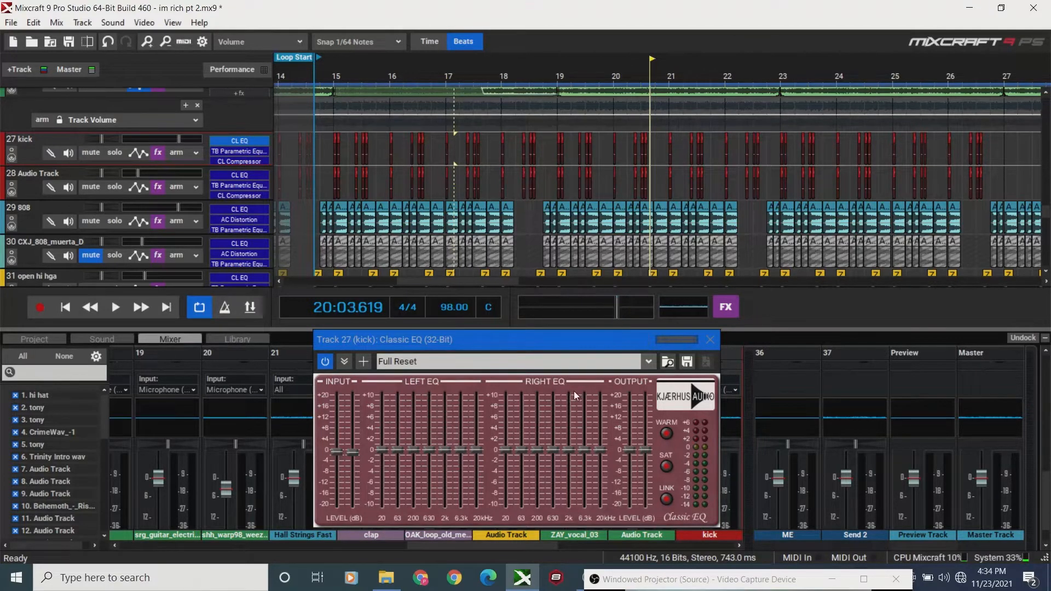
Solo the kick, play it from early bar 16, and lower its Classic EQ input level to about -10 dB.
{"action": "left_click_drag", "start_coordinate": [556, 347], "coordinate": [560, 240]}
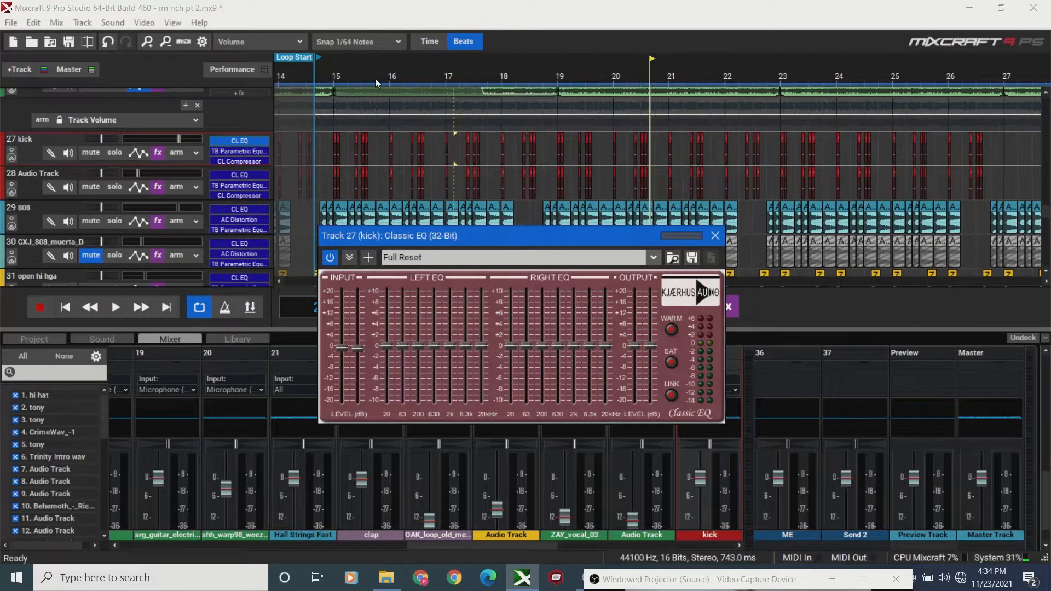
{"action": "left_click", "coordinate": [411, 77]}
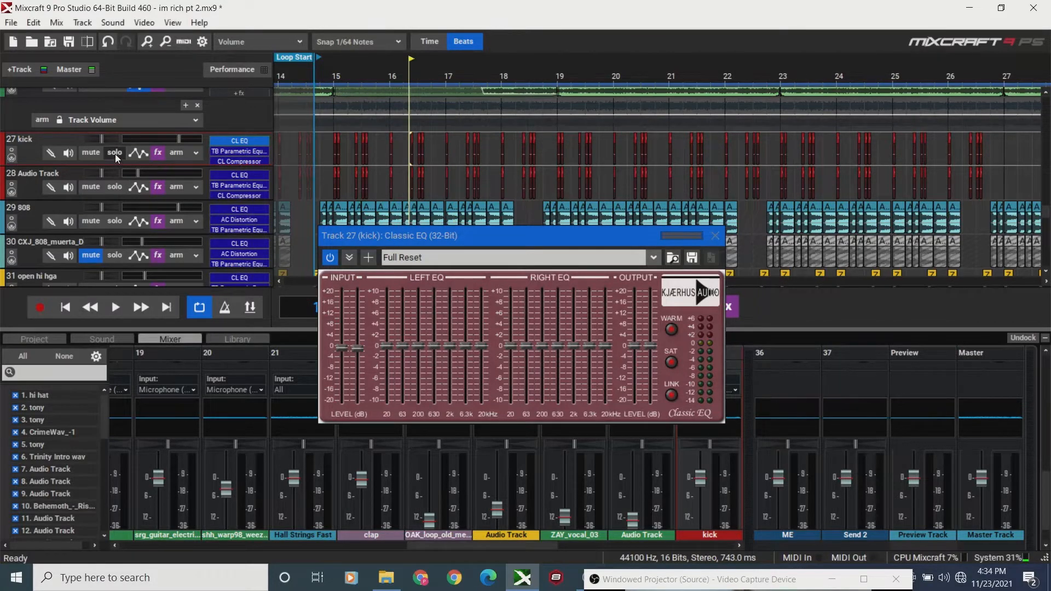
{"action": "left_click_drag", "start_coordinate": [361, 241], "coordinate": [358, 254]}
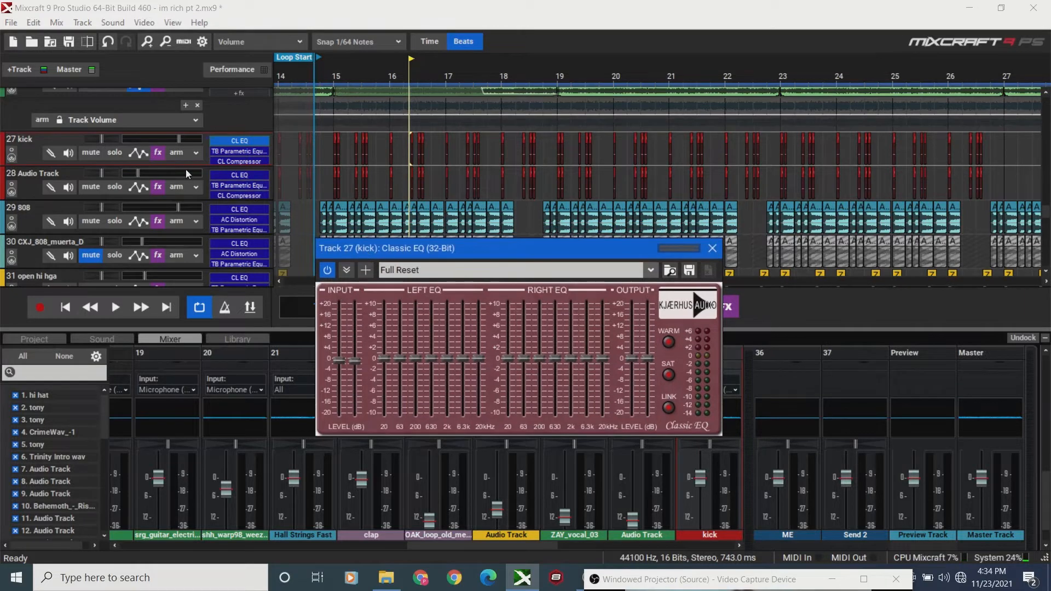
{"action": "left_click", "coordinate": [115, 153]}
{"action": "key", "text": "space"}
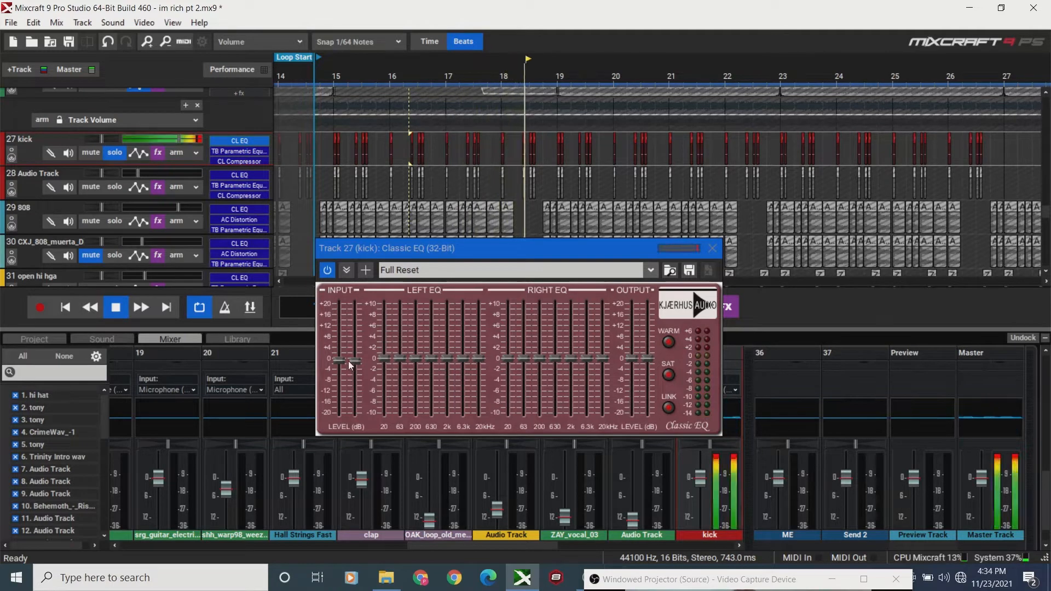
{"action": "left_click_drag", "start_coordinate": [349, 363], "coordinate": [349, 386]}
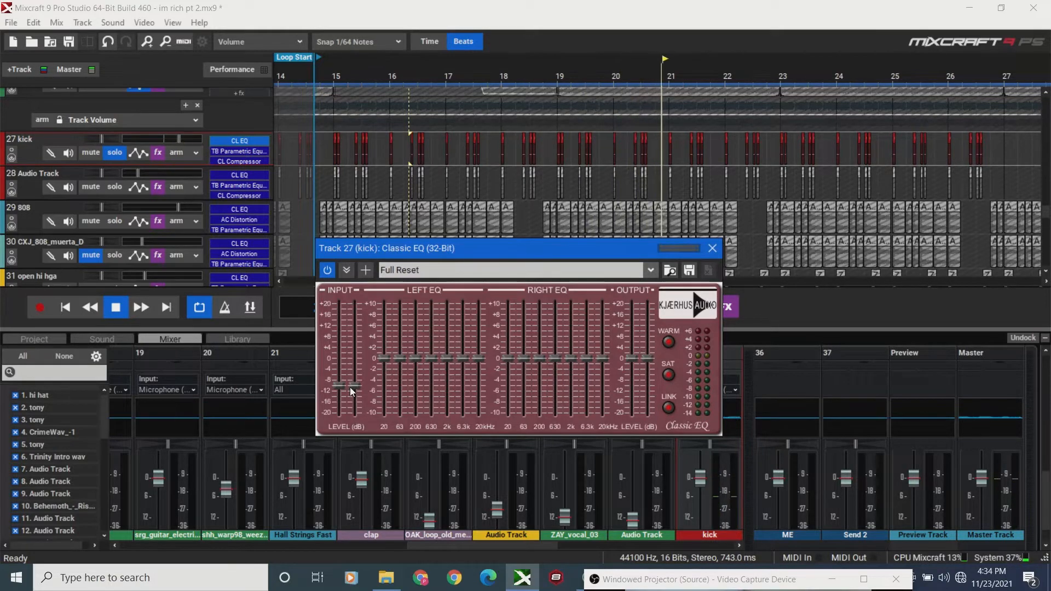
Play the soloed kick from the loop start and lower its Classic EQ input level to about -13 dB.
{"action": "left_click", "coordinate": [168, 40]}
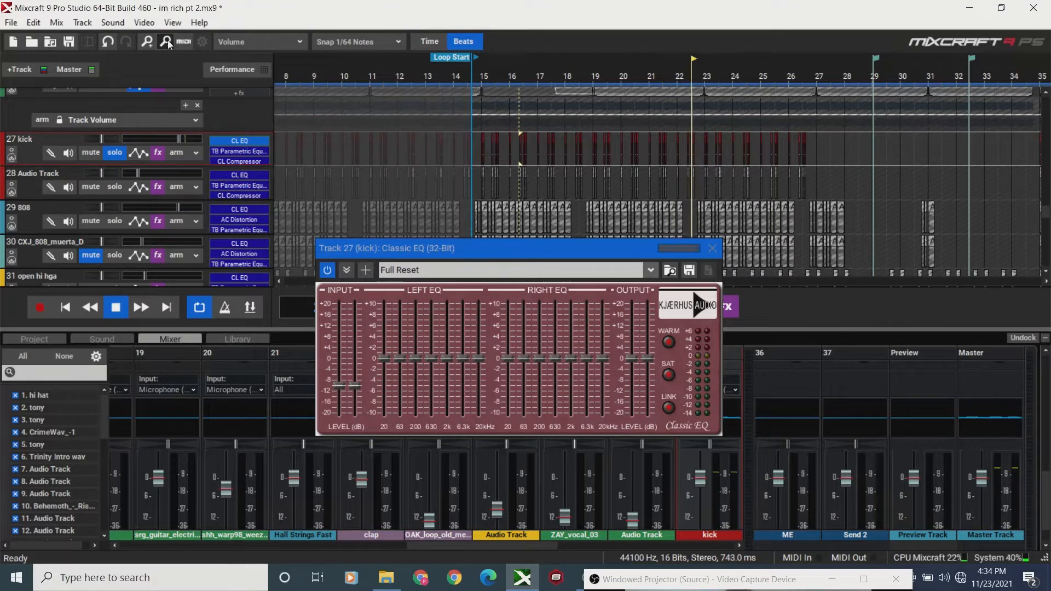
{"action": "left_click", "coordinate": [70, 307]}
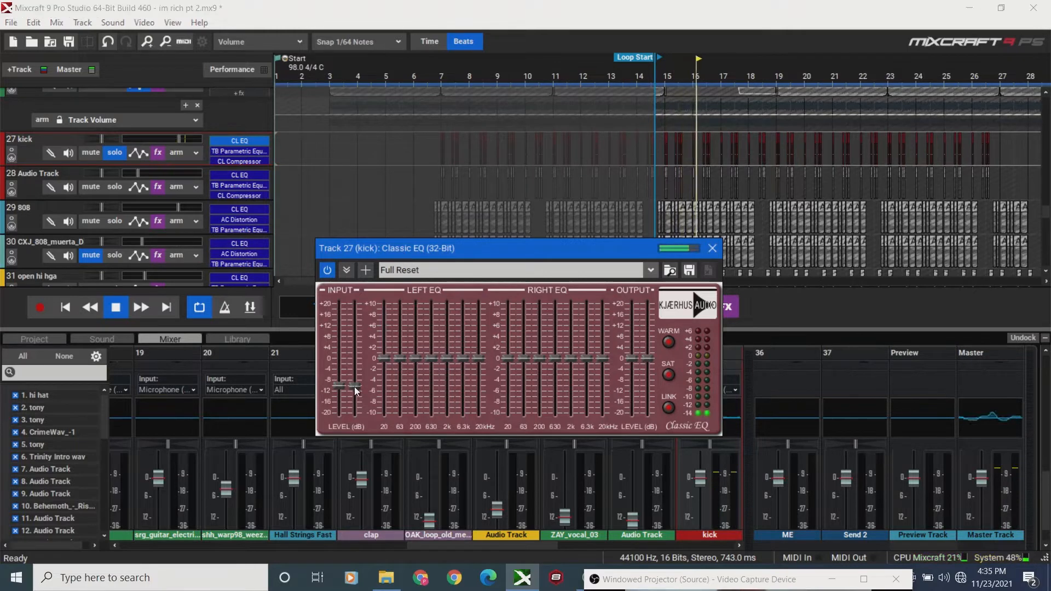
{"action": "left_click_drag", "start_coordinate": [355, 389], "coordinate": [355, 395]}
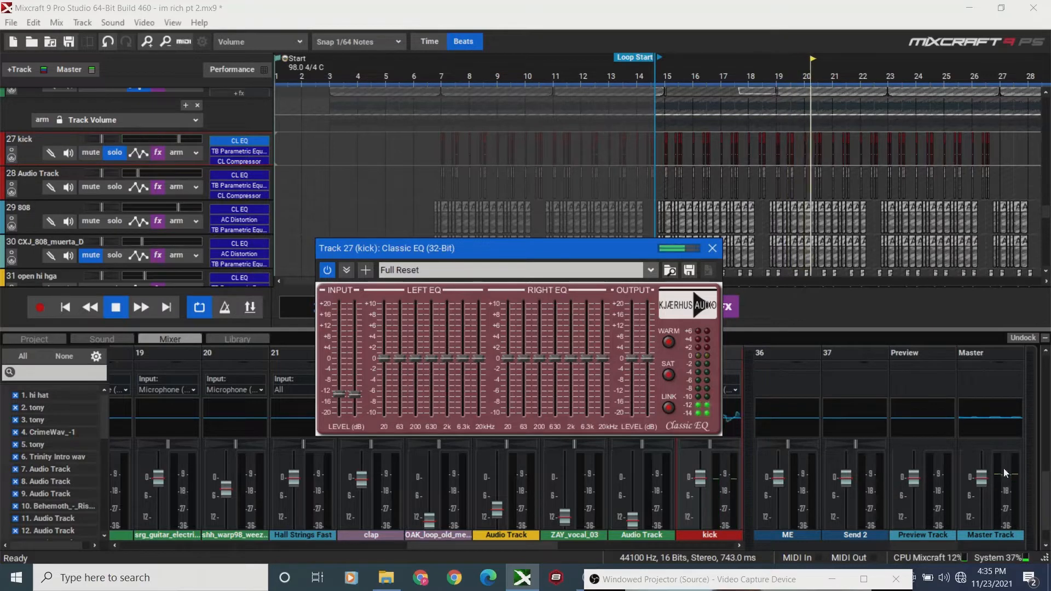
Uncover the main volume meter and replay the soloed kick from bar 15 to check its level.
{"action": "left_click_drag", "start_coordinate": [589, 249], "coordinate": [596, 369]}
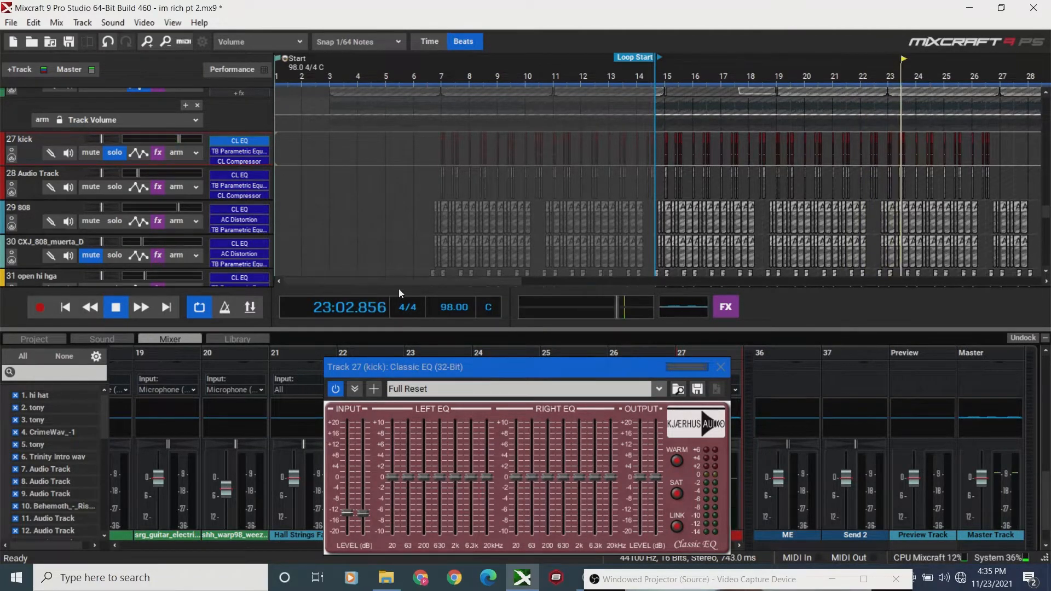
{"action": "left_click_drag", "start_coordinate": [389, 282], "coordinate": [461, 289]}
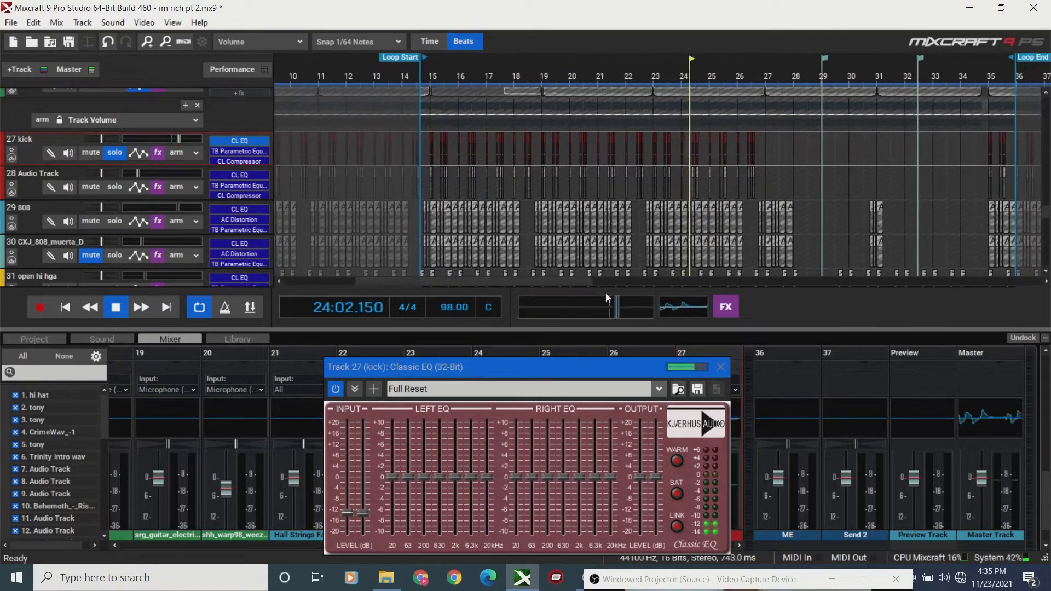
{"action": "left_click", "coordinate": [430, 68]}
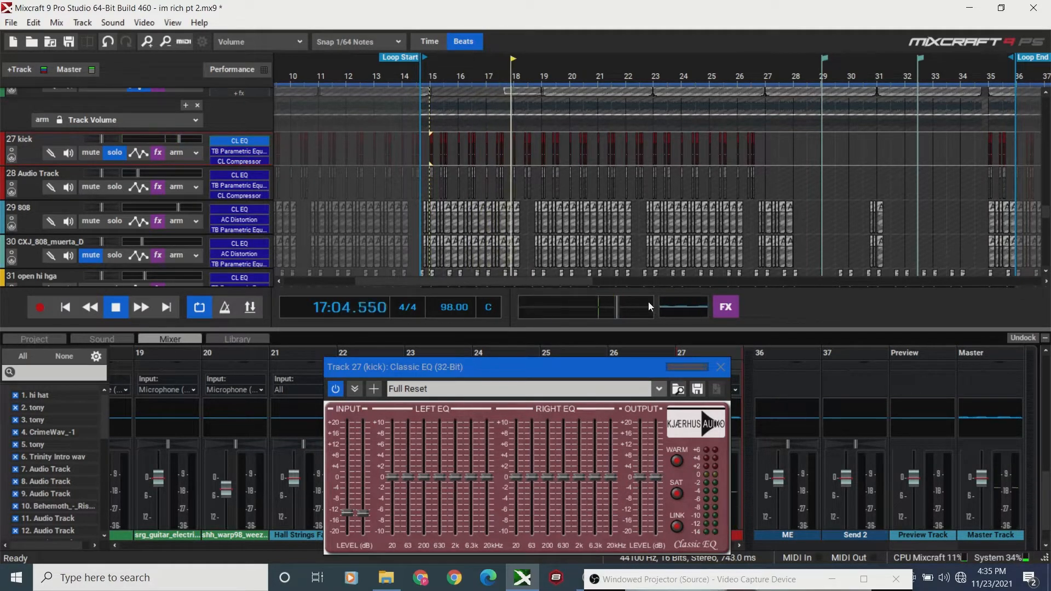
{"action": "mouse_move", "coordinate": [614, 312]}
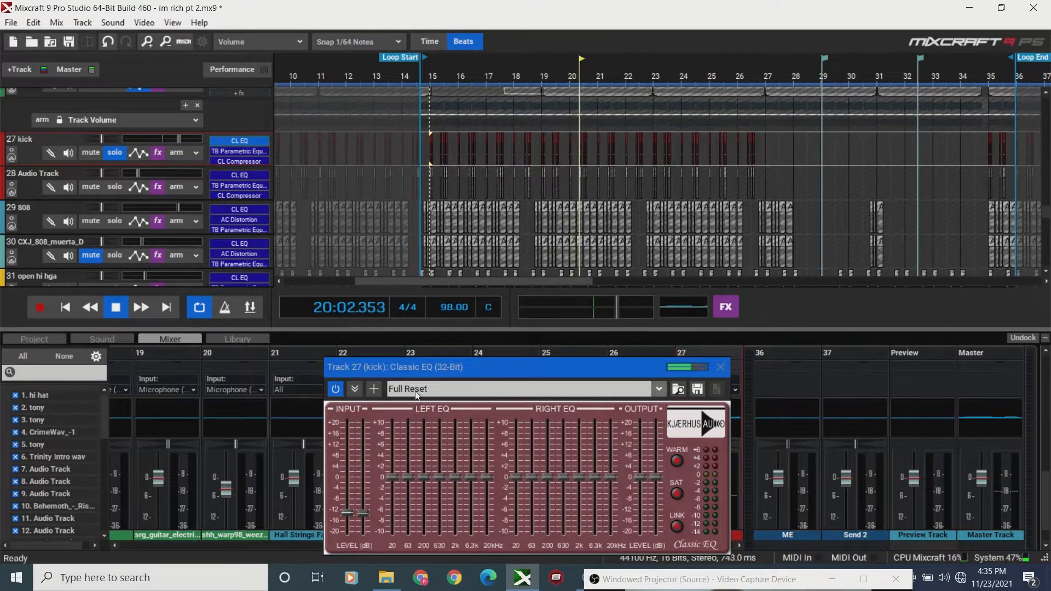
Fine-tune the kick's Classic EQ input level to about -13 dB, and replay the soloed kick from early bar 15.
{"action": "left_click_drag", "start_coordinate": [415, 372], "coordinate": [425, 305]}
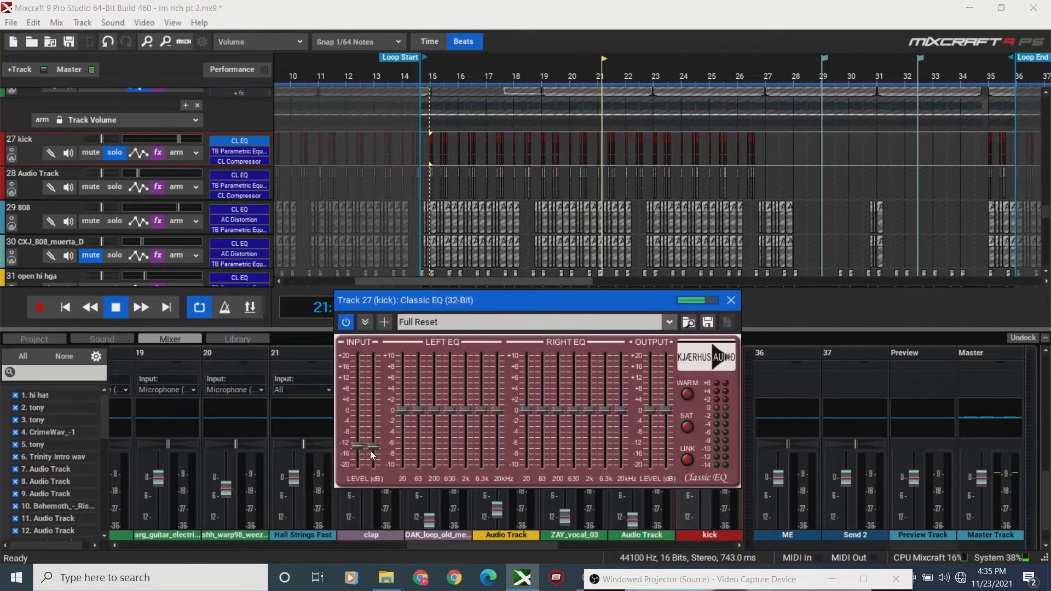
{"action": "left_click_drag", "start_coordinate": [370, 450], "coordinate": [369, 453]}
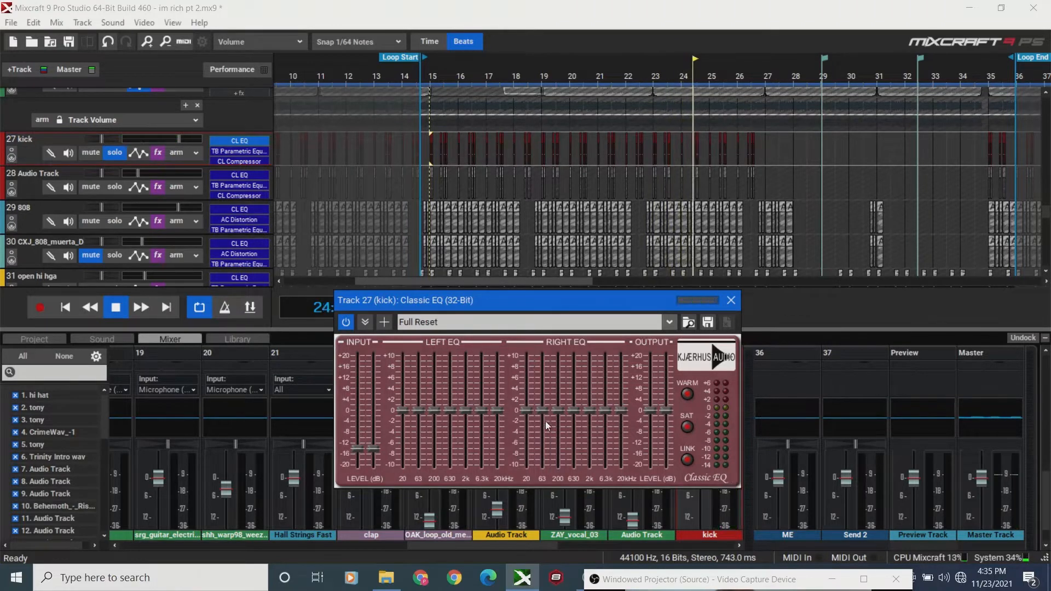
{"action": "left_click", "coordinate": [440, 69]}
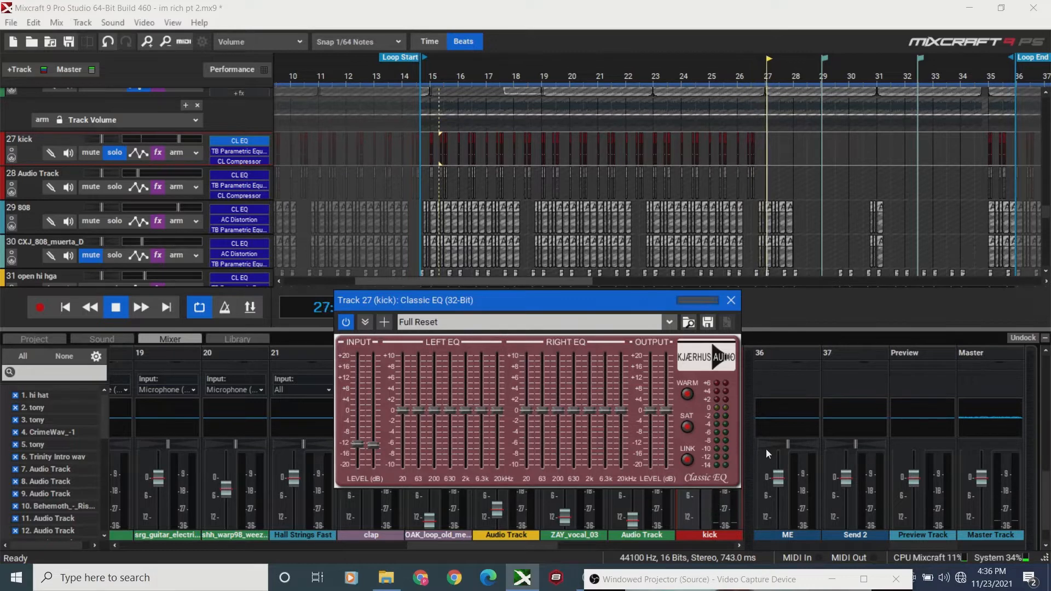
{"action": "left_click", "coordinate": [440, 72]}
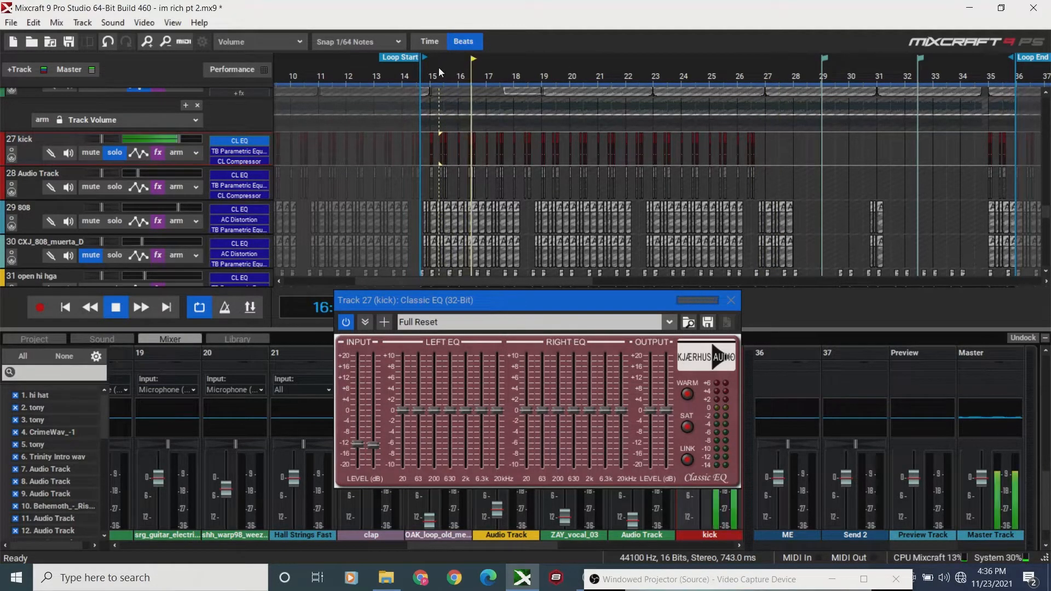
Unsolo the kick, try the full mix with the main volume raised until late bar 21, and restore the previous main volume.
{"action": "left_click", "coordinate": [118, 153]}
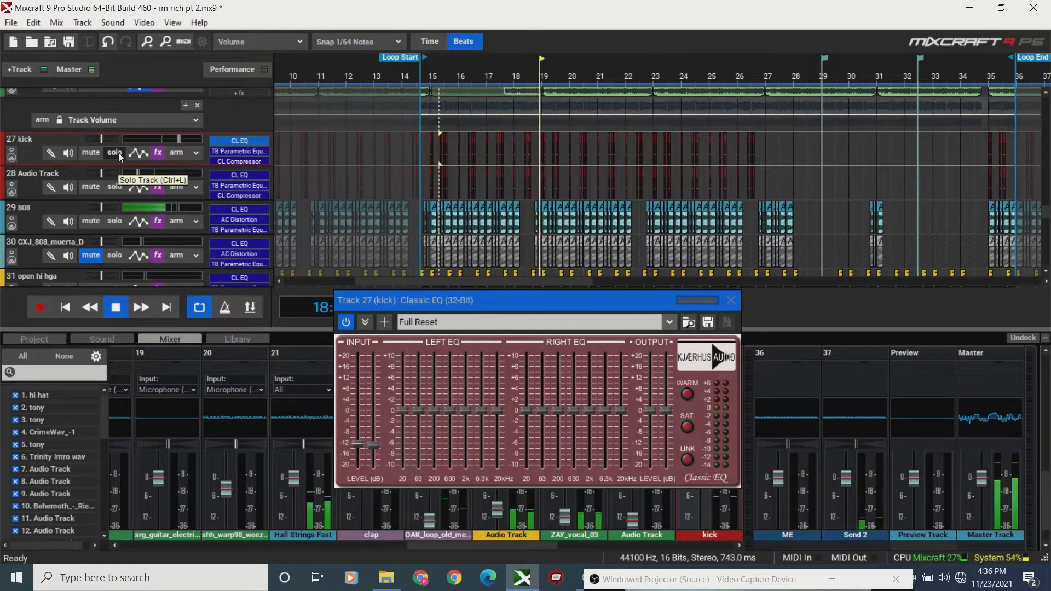
{"action": "key", "text": "space"}
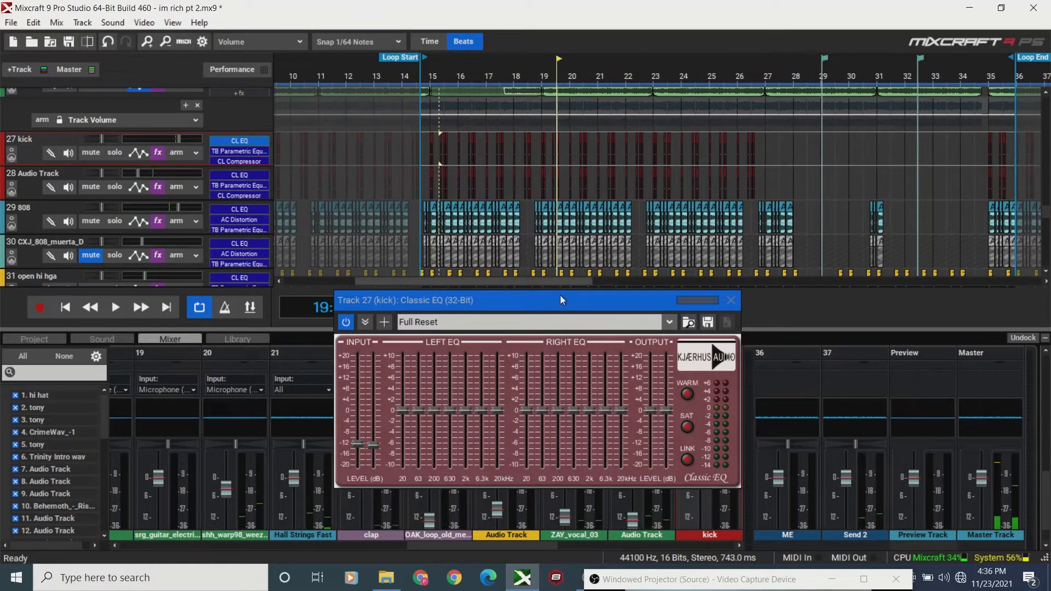
{"action": "left_click_drag", "start_coordinate": [559, 305], "coordinate": [556, 385]}
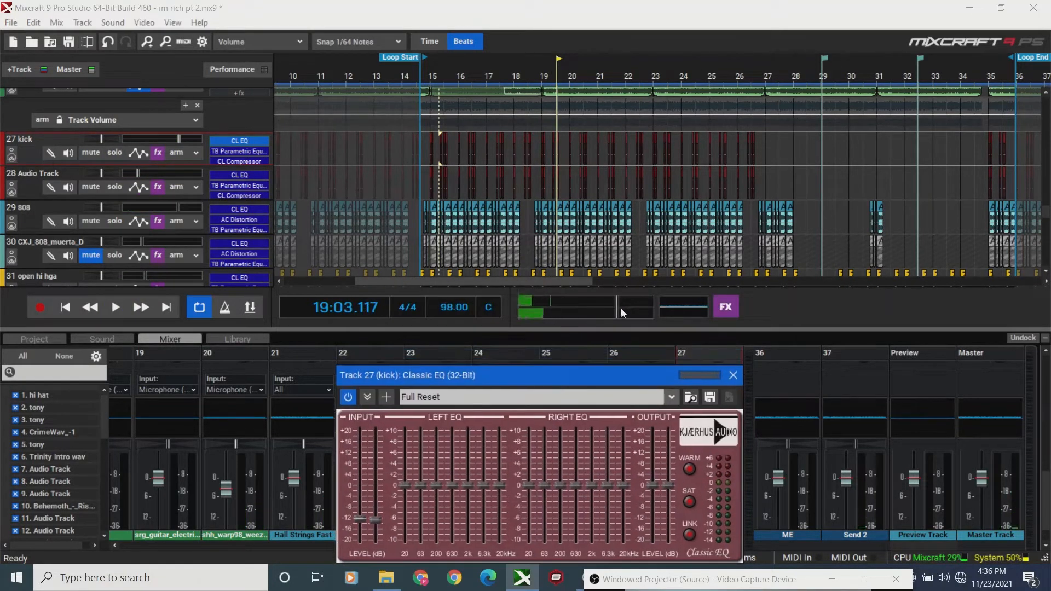
{"action": "key", "text": "space"}
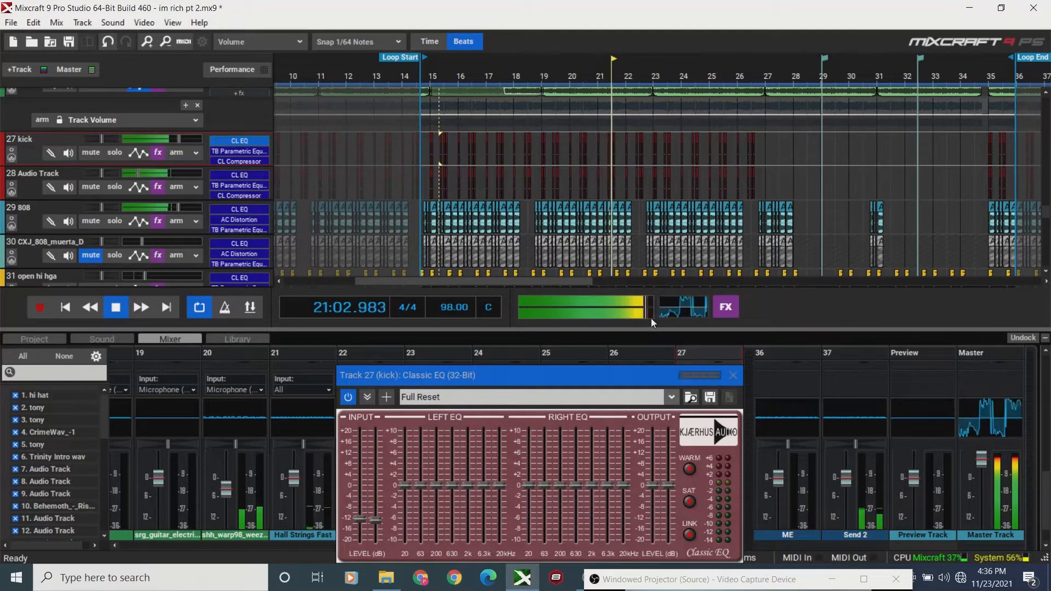
{"action": "key", "text": "space"}
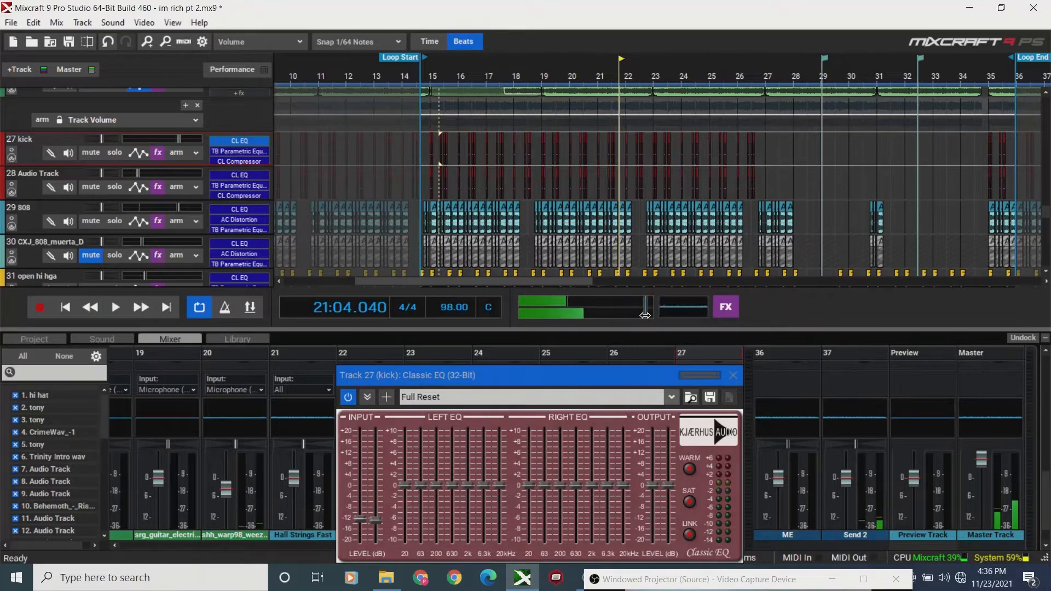
{"action": "left_click_drag", "start_coordinate": [644, 316], "coordinate": [616, 319]}
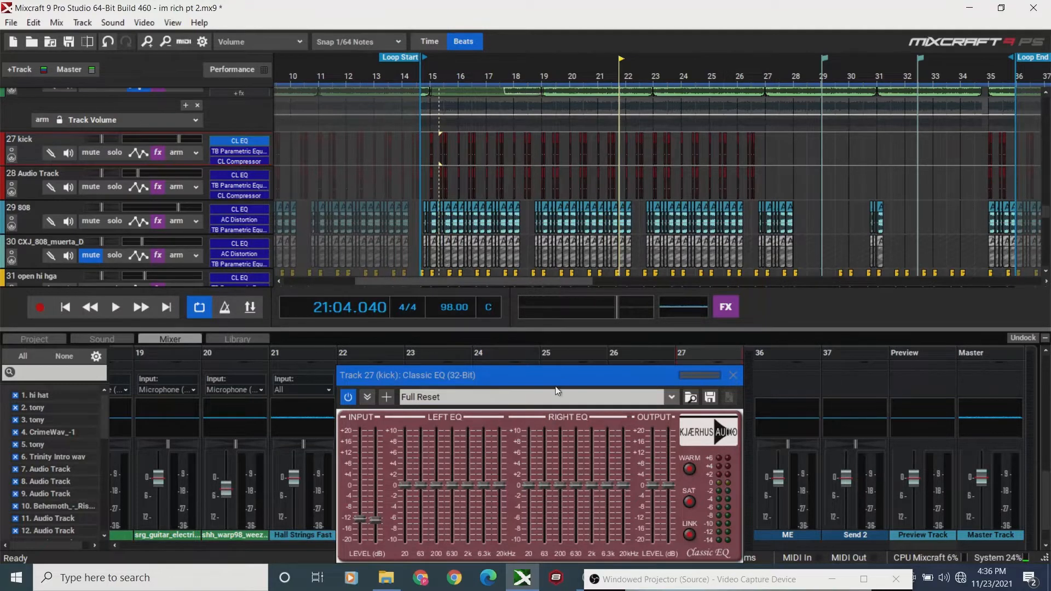
Play the full mix from the loop start into bar 18, raising the main volume to +6.2 dB during playback.
{"action": "left_click_drag", "start_coordinate": [553, 380], "coordinate": [554, 335]}
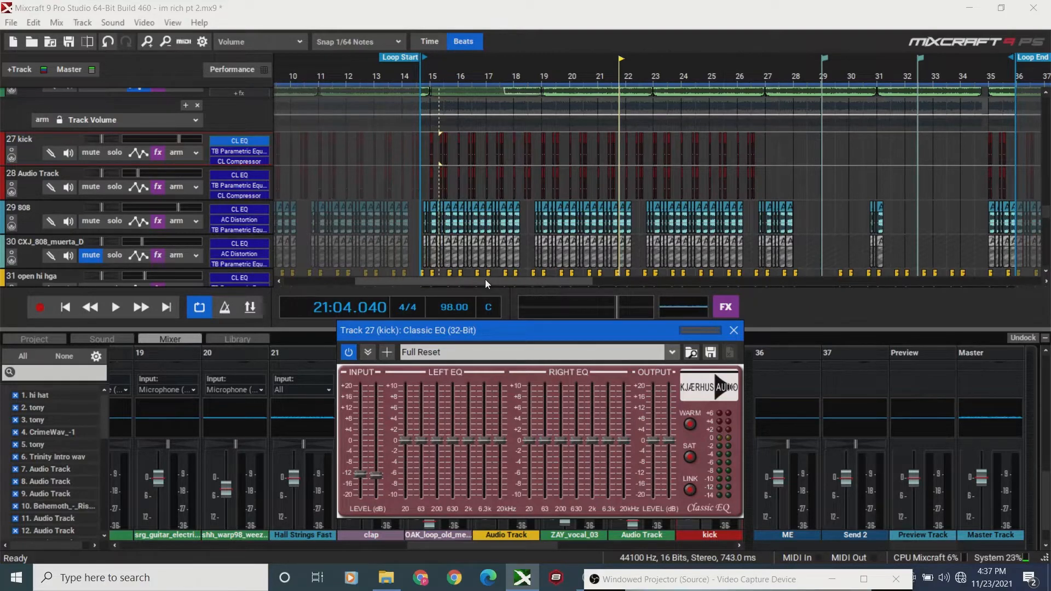
{"action": "left_click", "coordinate": [438, 77]}
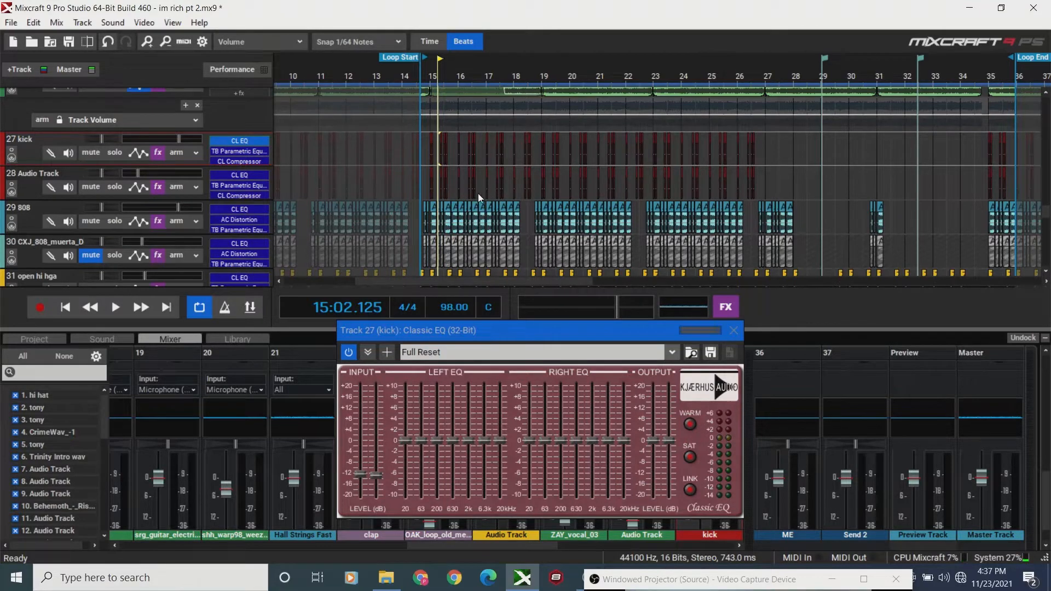
{"action": "left_click", "coordinate": [143, 41]}
{"action": "left_click", "coordinate": [64, 310]}
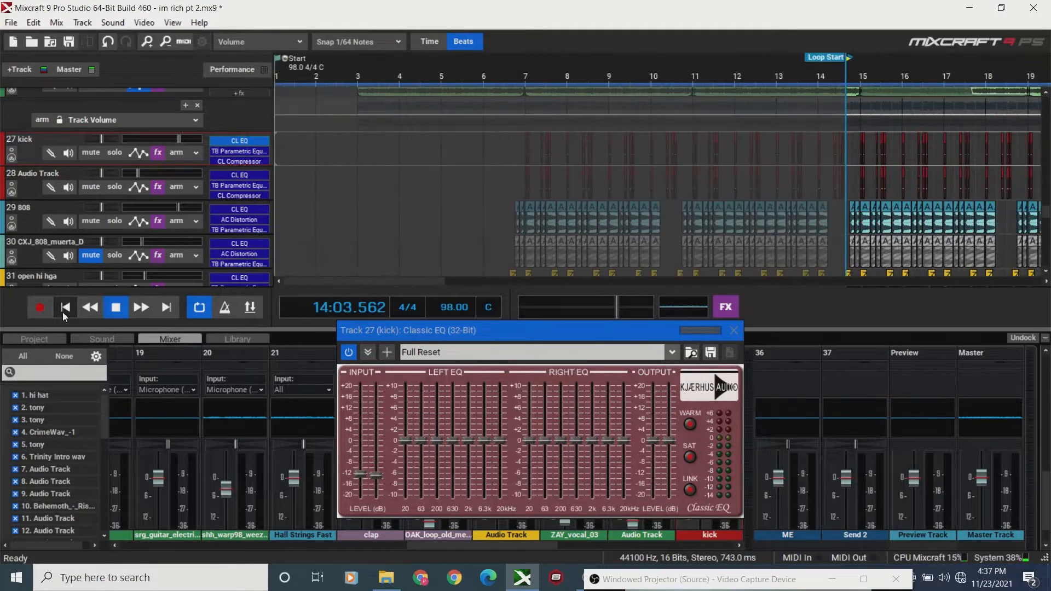
{"action": "key", "text": "space"}
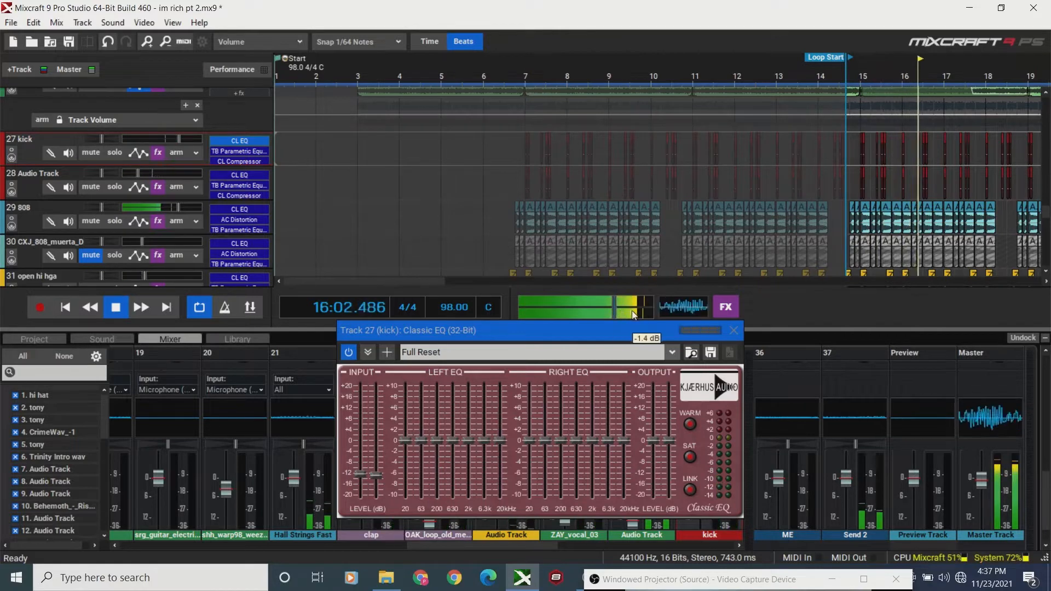
{"action": "left_click_drag", "start_coordinate": [616, 310], "coordinate": [644, 315]}
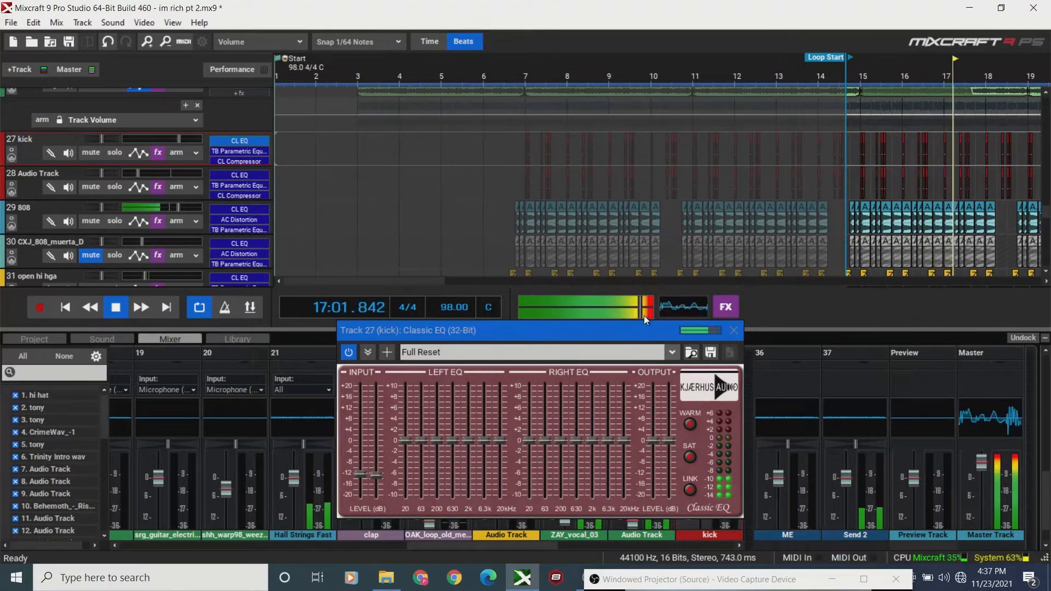
{"action": "mouse_move", "coordinate": [637, 316]}
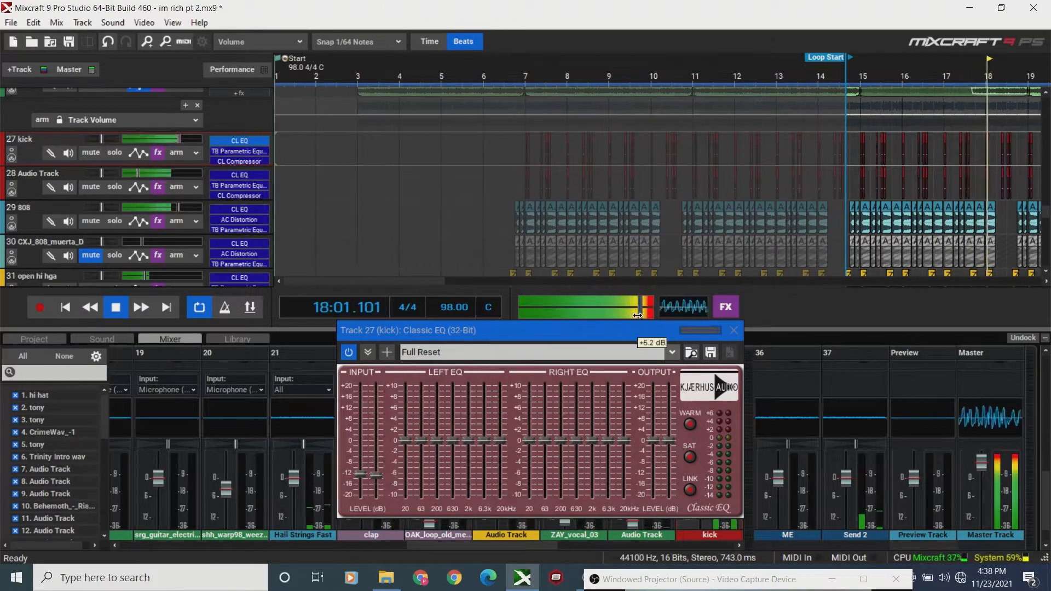
{"action": "key", "text": "space"}
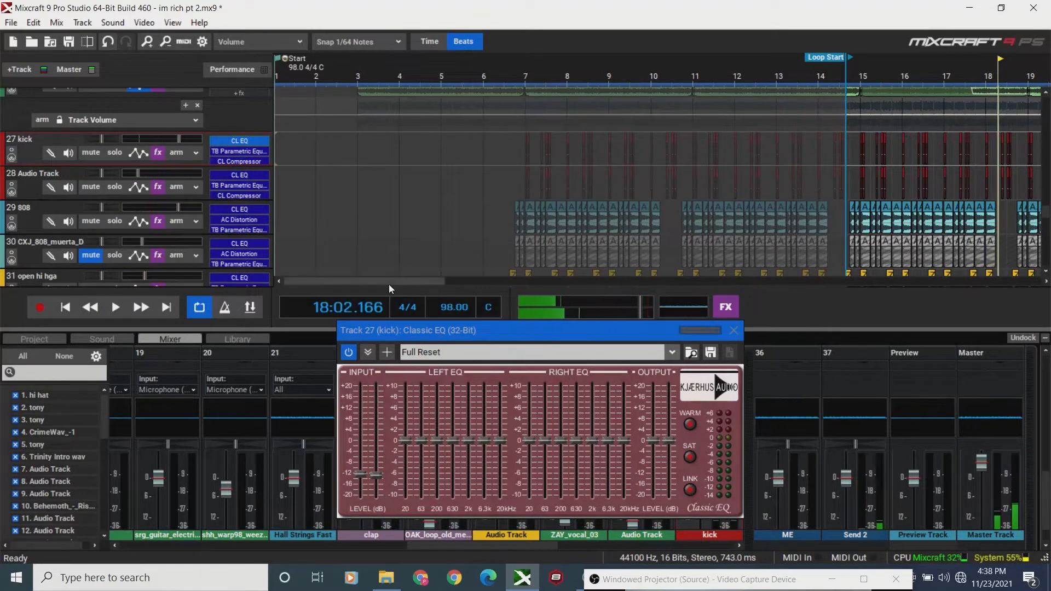
Return the main volume to the level it had before the last raise.
{"action": "left_click_drag", "start_coordinate": [375, 282], "coordinate": [505, 288]}
{"action": "left_click_drag", "start_coordinate": [640, 312], "coordinate": [623, 312]}
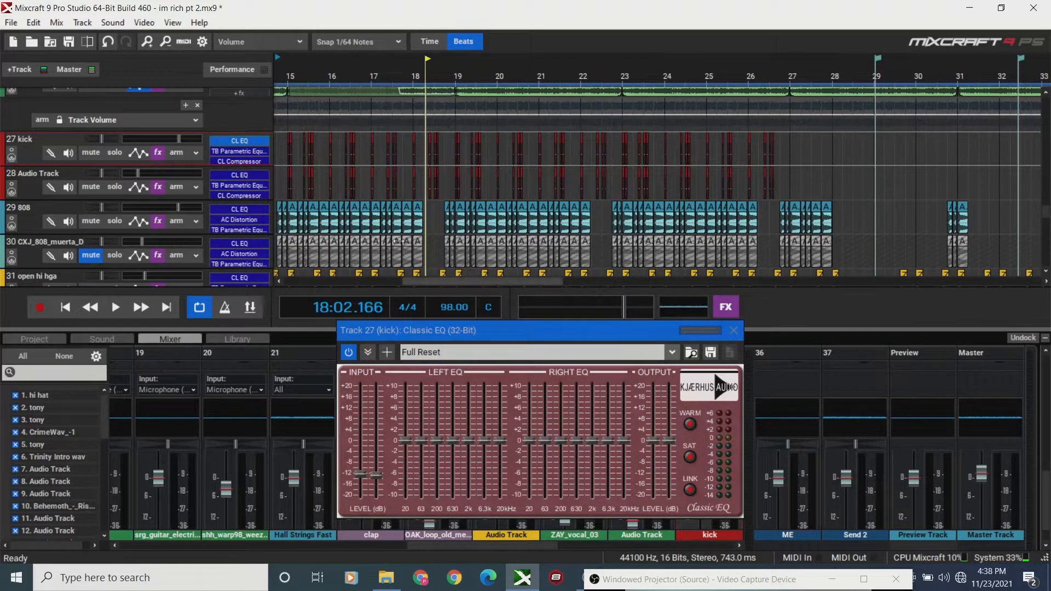
{"action": "left_click_drag", "start_coordinate": [439, 281], "coordinate": [418, 286]}
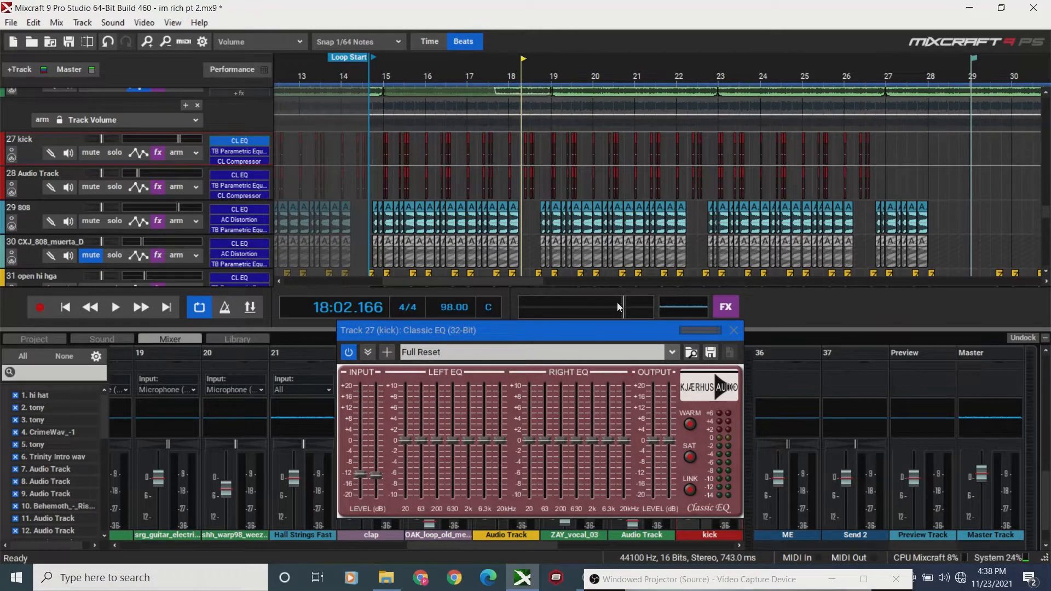
{"action": "mouse_move", "coordinate": [622, 307]}
{"action": "left_click_drag", "start_coordinate": [622, 307], "coordinate": [616, 307]}
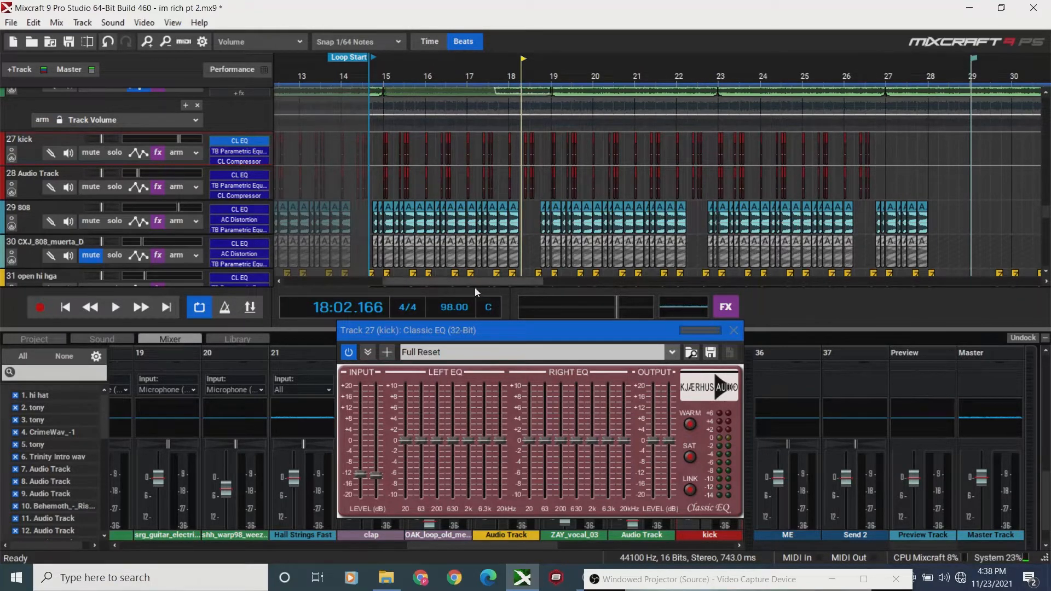
{"action": "left_click_drag", "start_coordinate": [461, 286], "coordinate": [461, 285]}
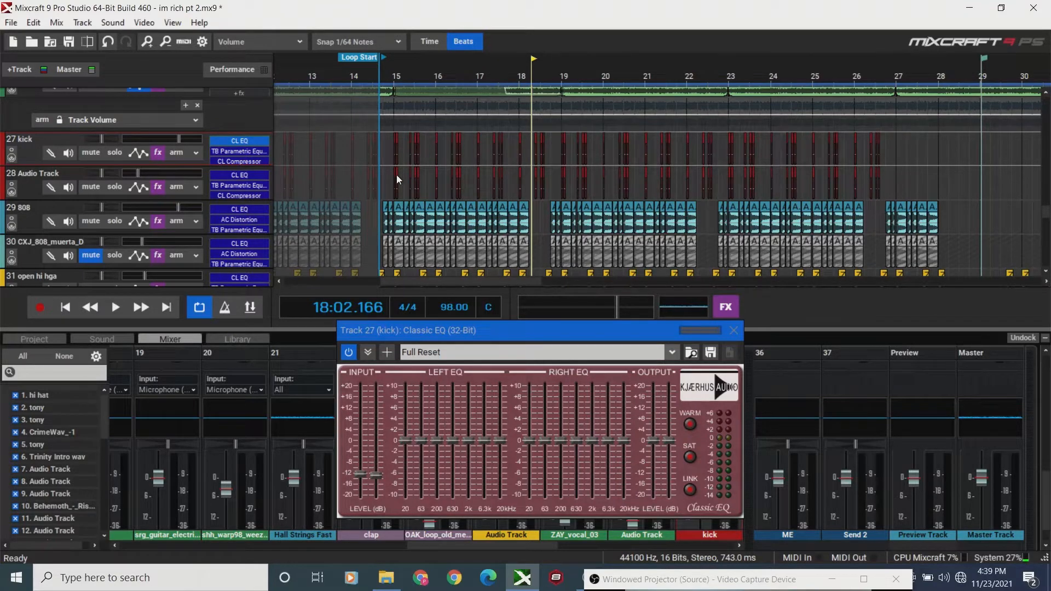
Play the full mix briefly from early bar 16, and bypass the kick's TB Parametric Equalizer and Classic Compressor.
{"action": "left_click", "coordinate": [446, 149]}
{"action": "key", "text": "space"}
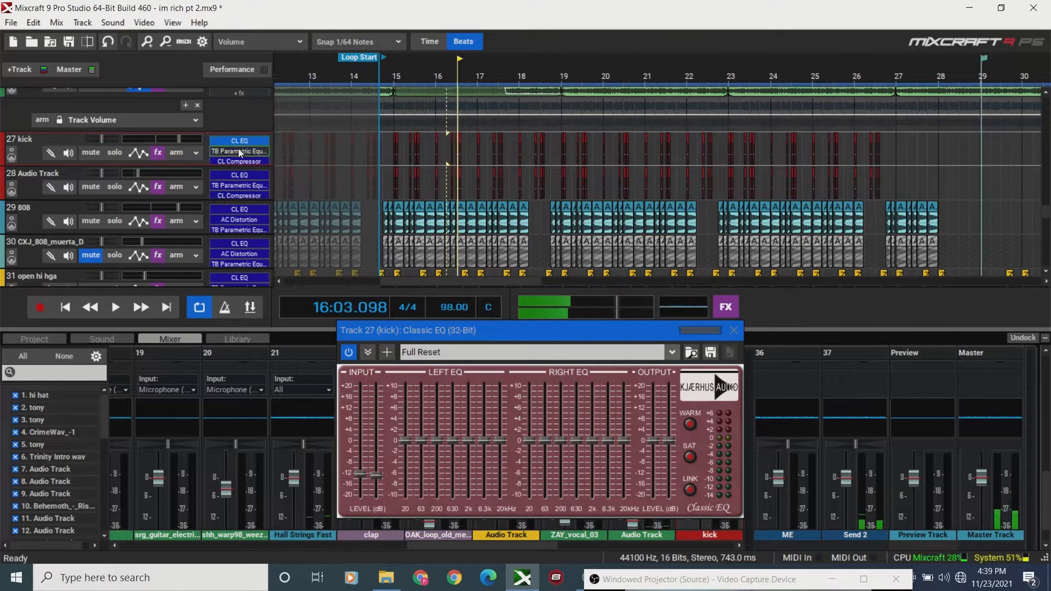
{"action": "left_click", "coordinate": [158, 152]}
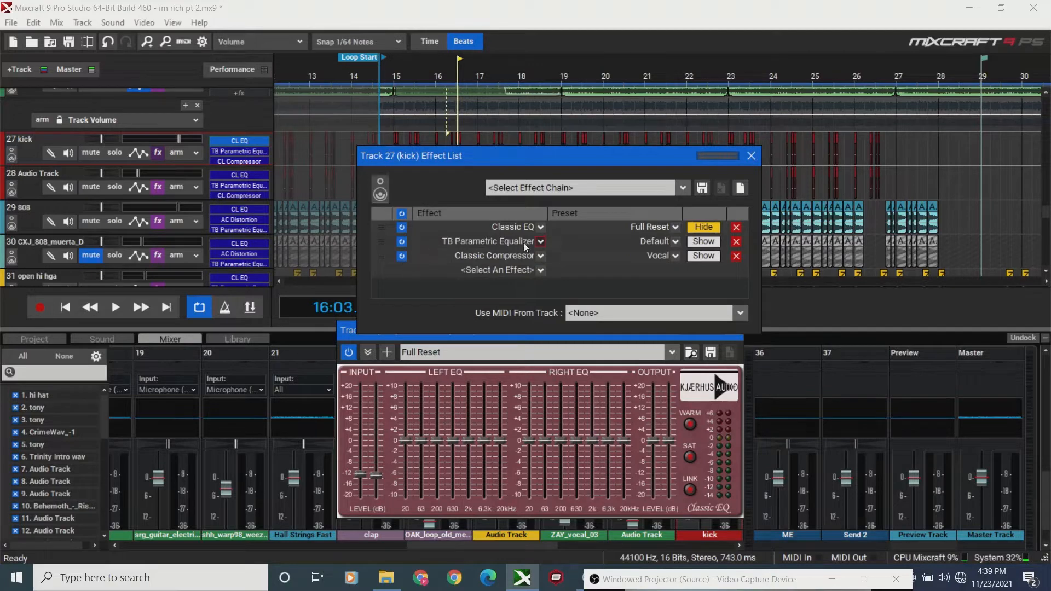
{"action": "left_click", "coordinate": [401, 241]}
{"action": "left_click", "coordinate": [401, 255]}
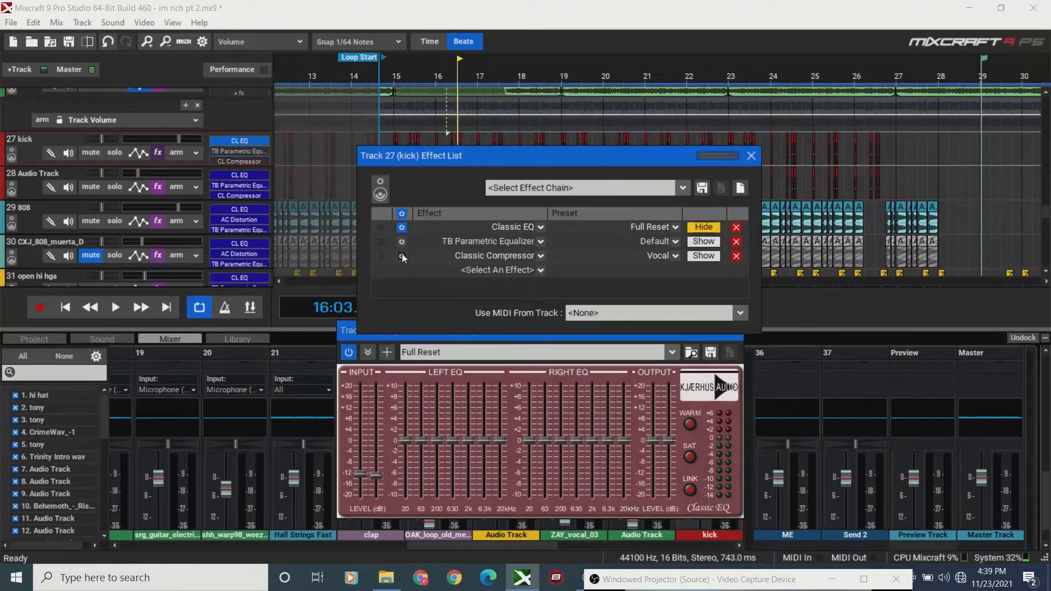
Play the full mix with both effects bypassed from mid bar 16 into bar 17, and inspect the kick's TB Parametric Equalizer settings.
{"action": "left_click", "coordinate": [455, 113]}
{"action": "key", "text": "space"}
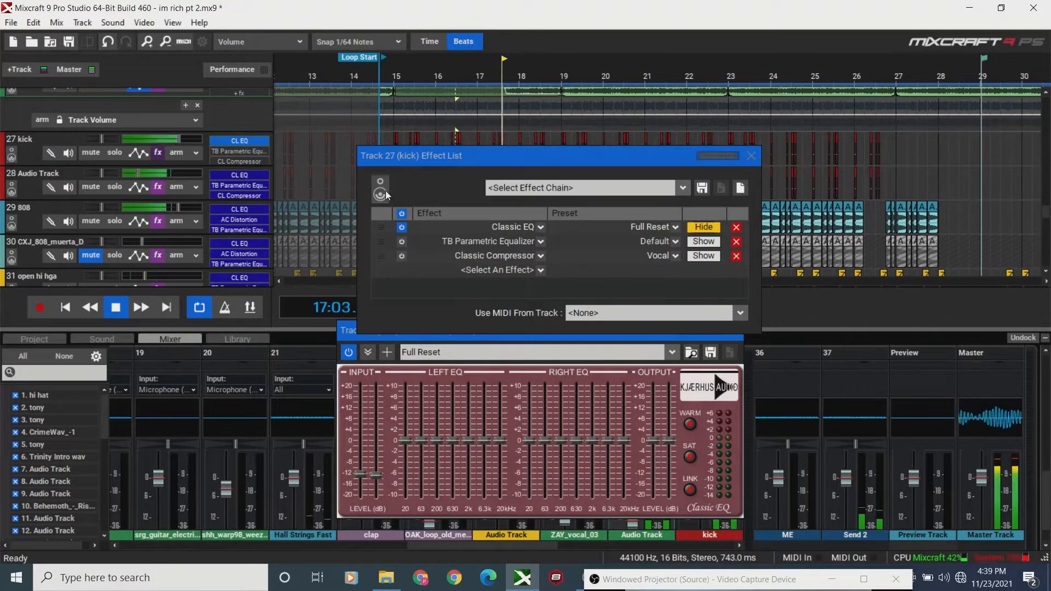
{"action": "key", "text": "space"}
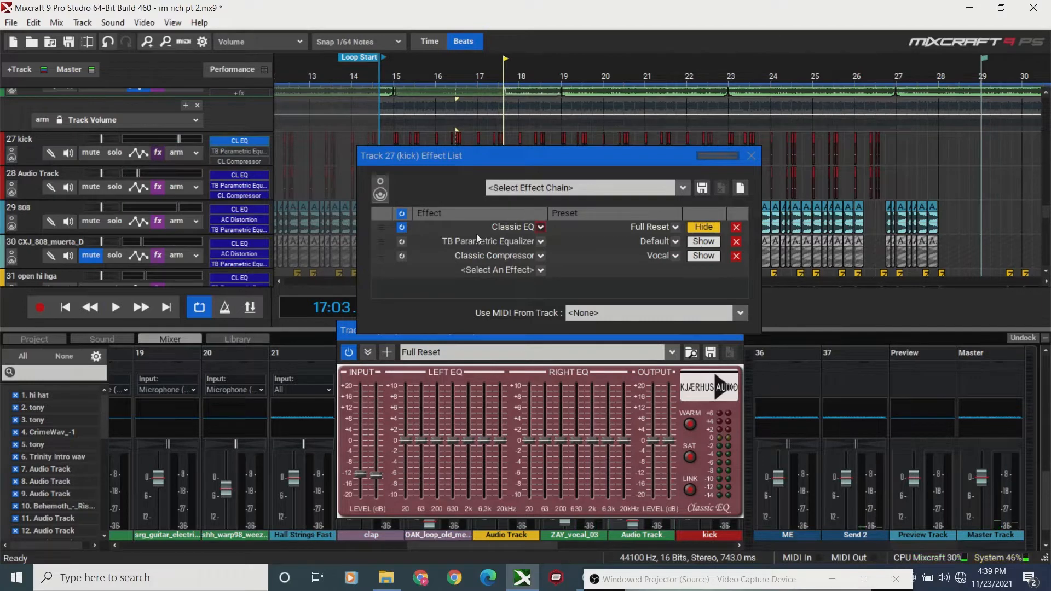
{"action": "left_click", "coordinate": [706, 243]}
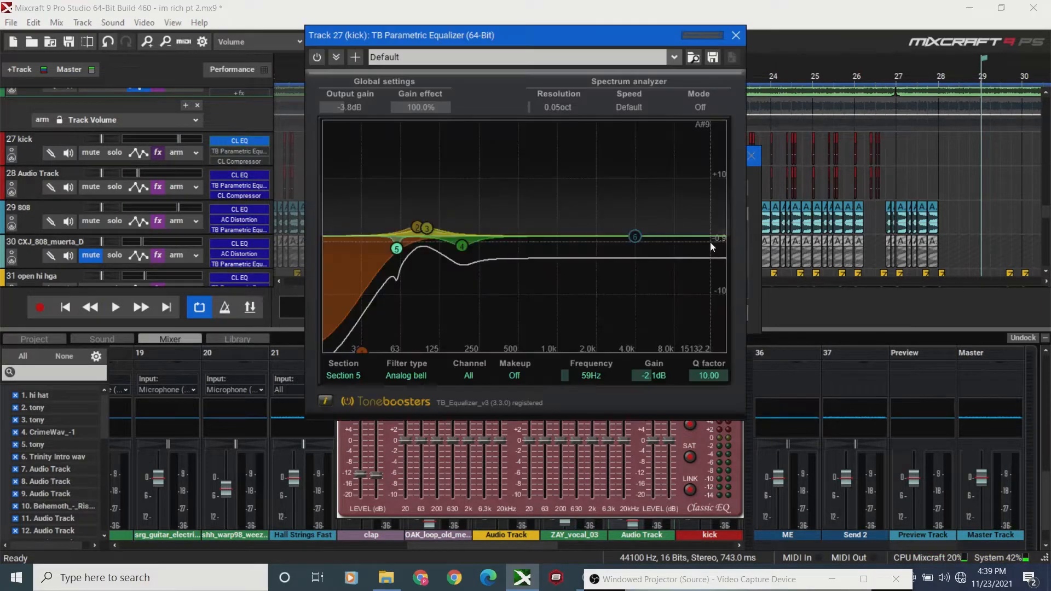
{"action": "left_click", "coordinate": [736, 31]}
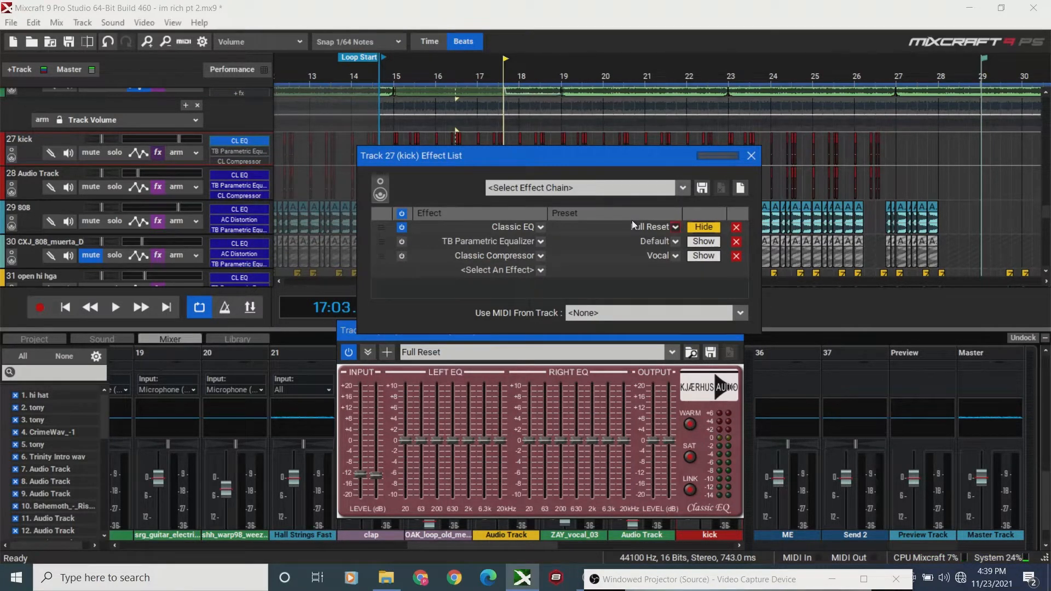
Mute the Audio Track directly below the kick and play the mix briefly from just before bar 15.
{"action": "left_click", "coordinate": [750, 159]}
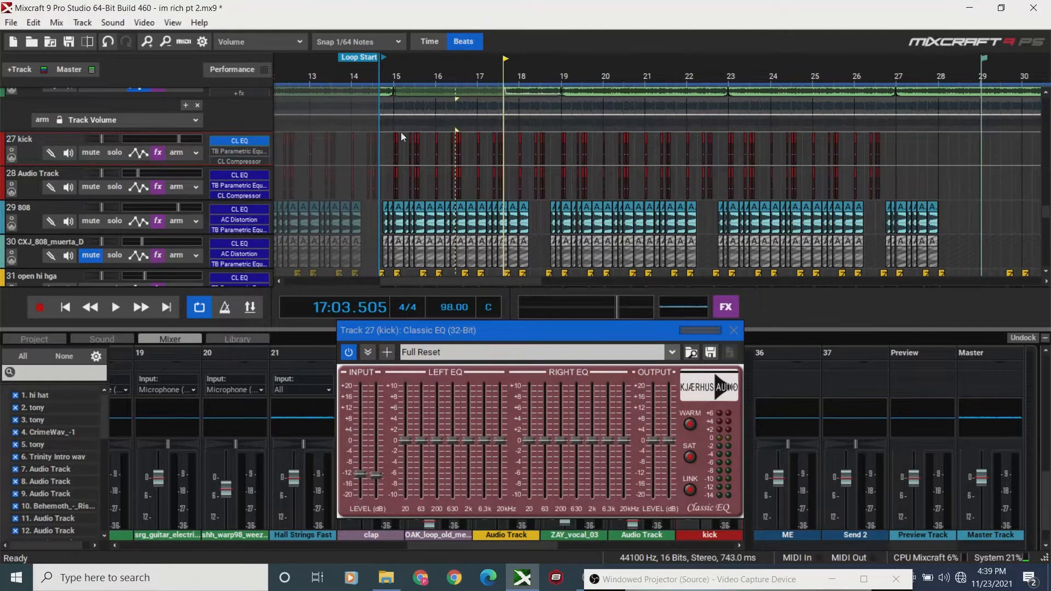
{"action": "left_click", "coordinate": [391, 78]}
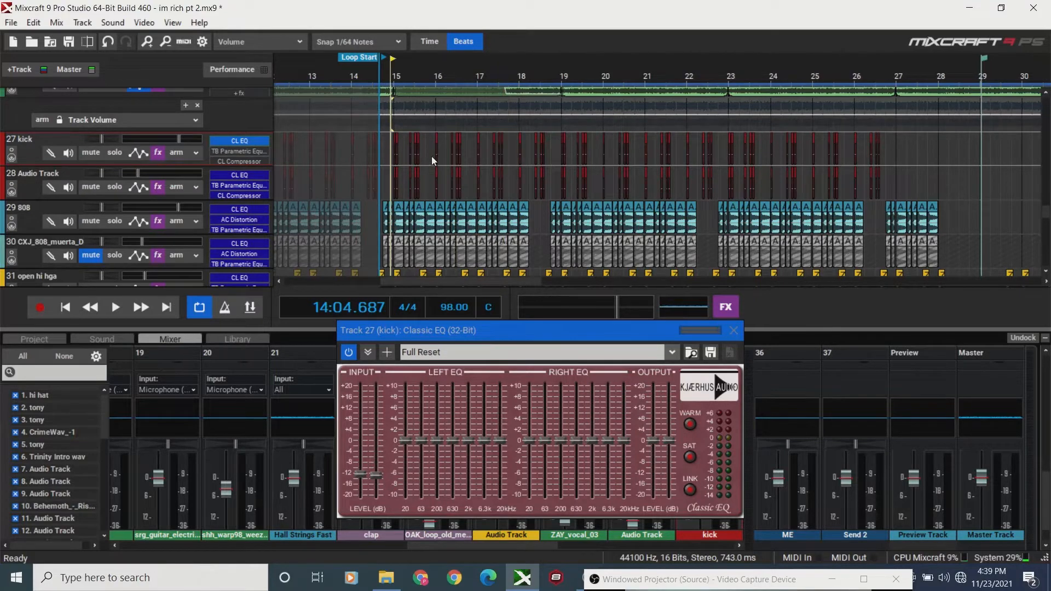
{"action": "left_click", "coordinate": [97, 186]}
{"action": "key", "text": "space"}
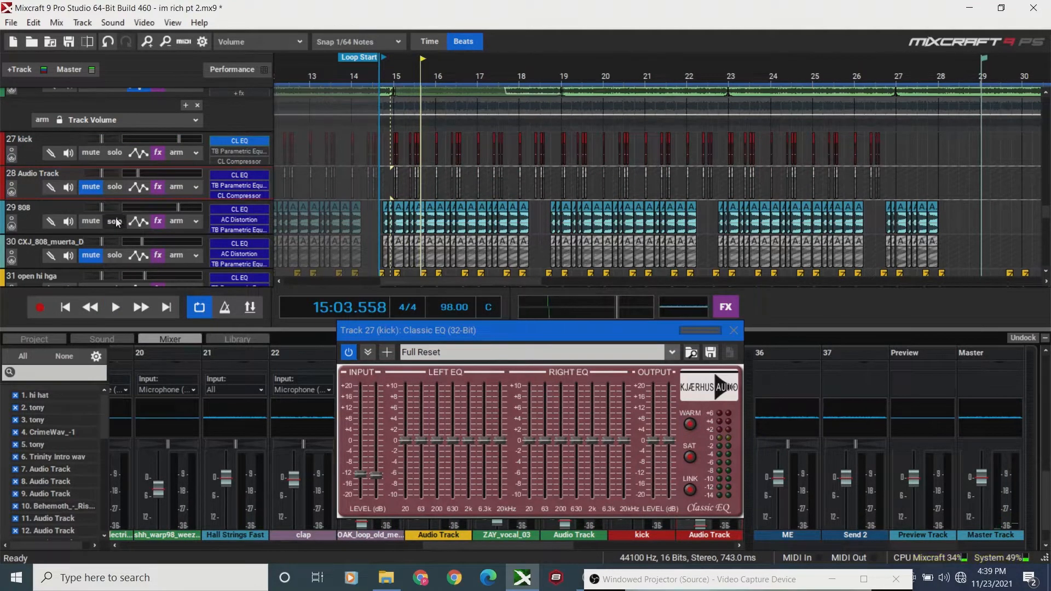
Solo the 808 track, close the kick's Classic EQ, and play the 808 alone, restarting from late bar 15.
{"action": "left_click", "coordinate": [115, 221]}
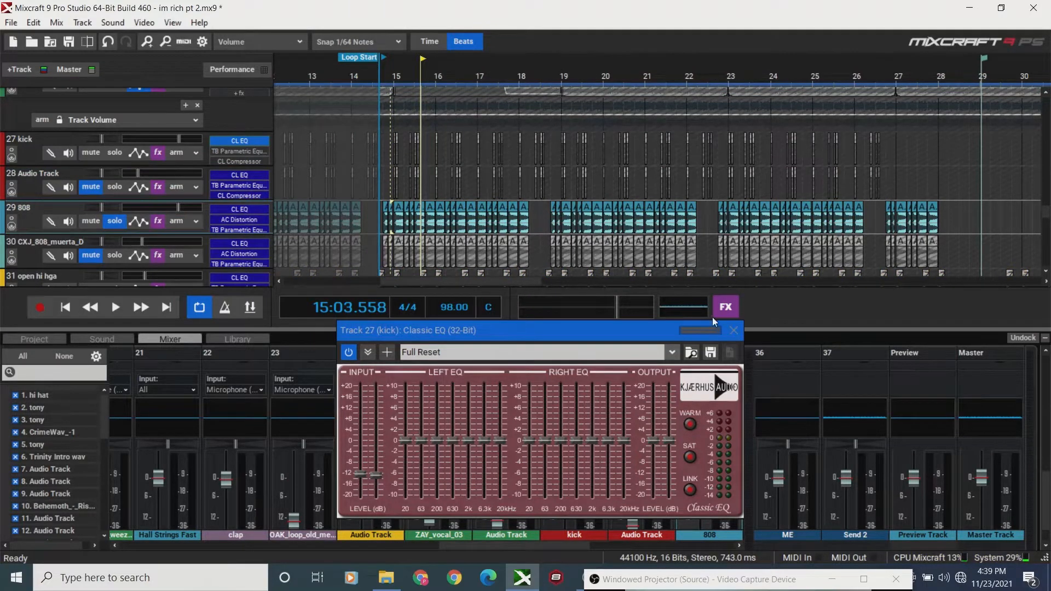
{"action": "left_click", "coordinate": [733, 330]}
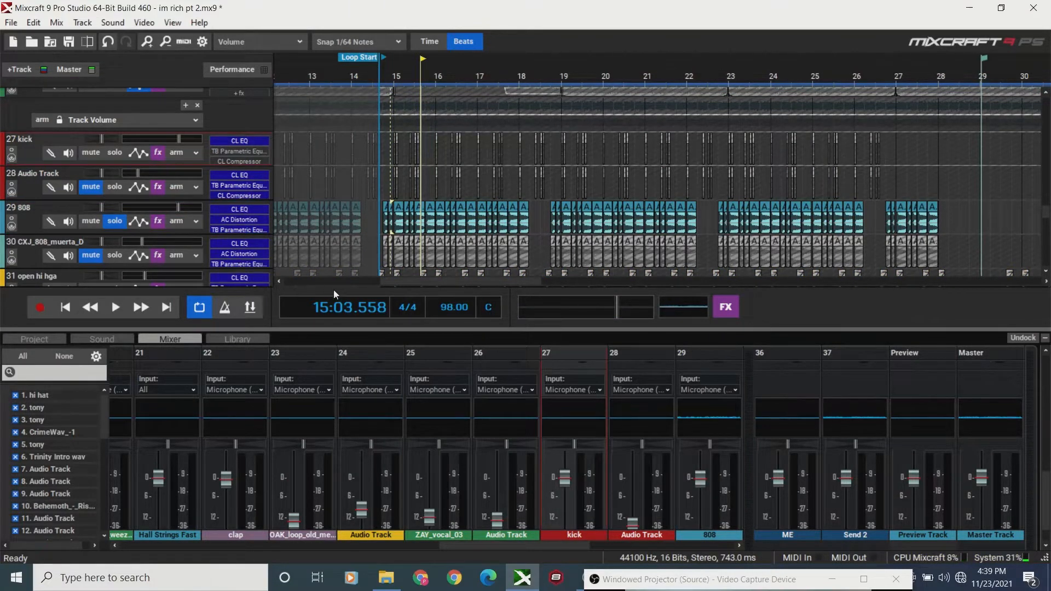
{"action": "key", "text": "space"}
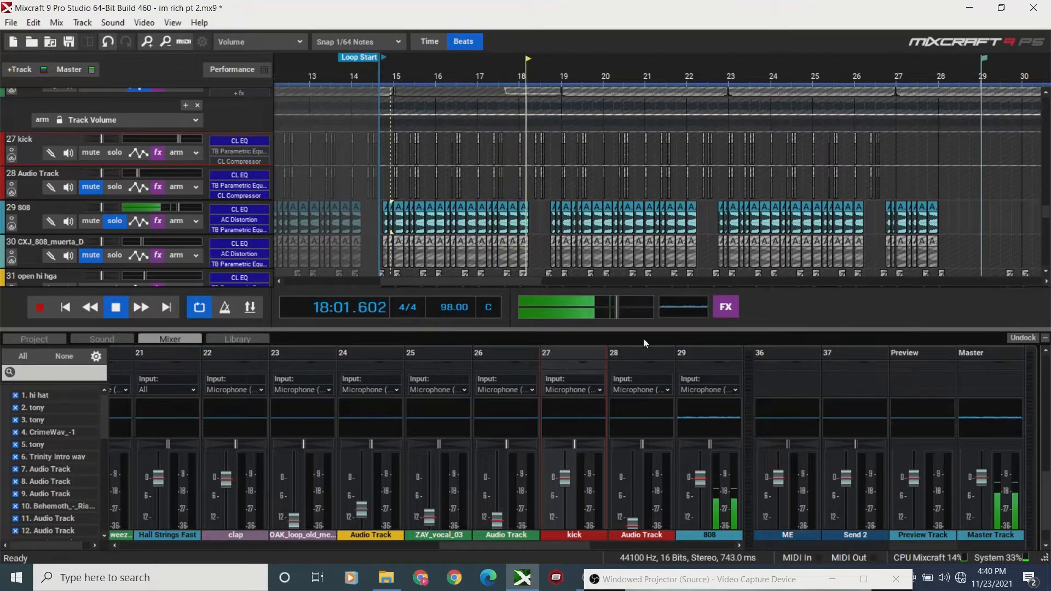
{"action": "left_click", "coordinate": [428, 90]}
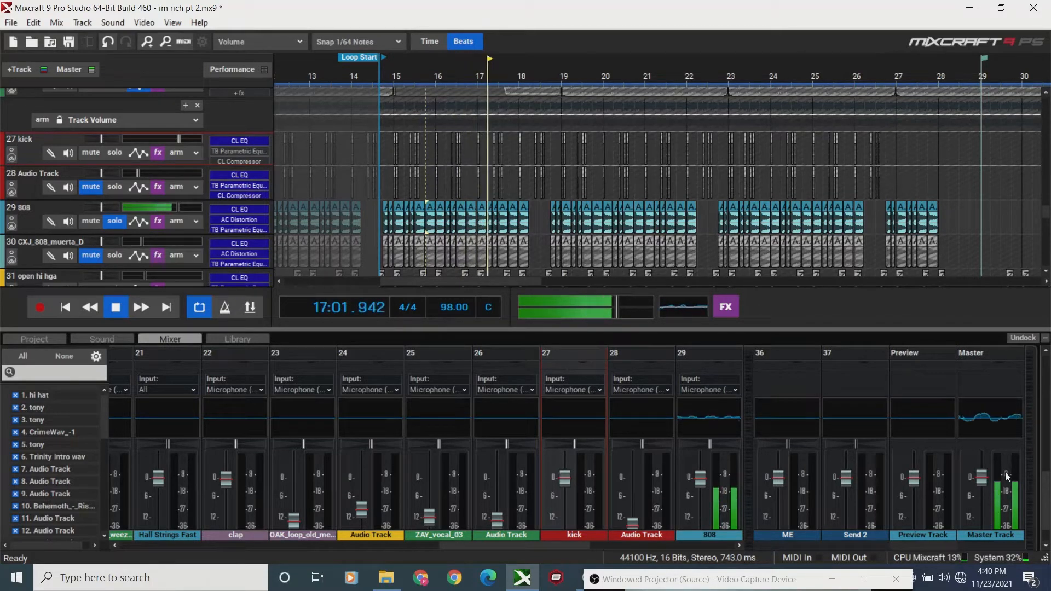
Review the 808's effect chain during playback and browse the effects available for its empty slot.
{"action": "left_click", "coordinate": [158, 221]}
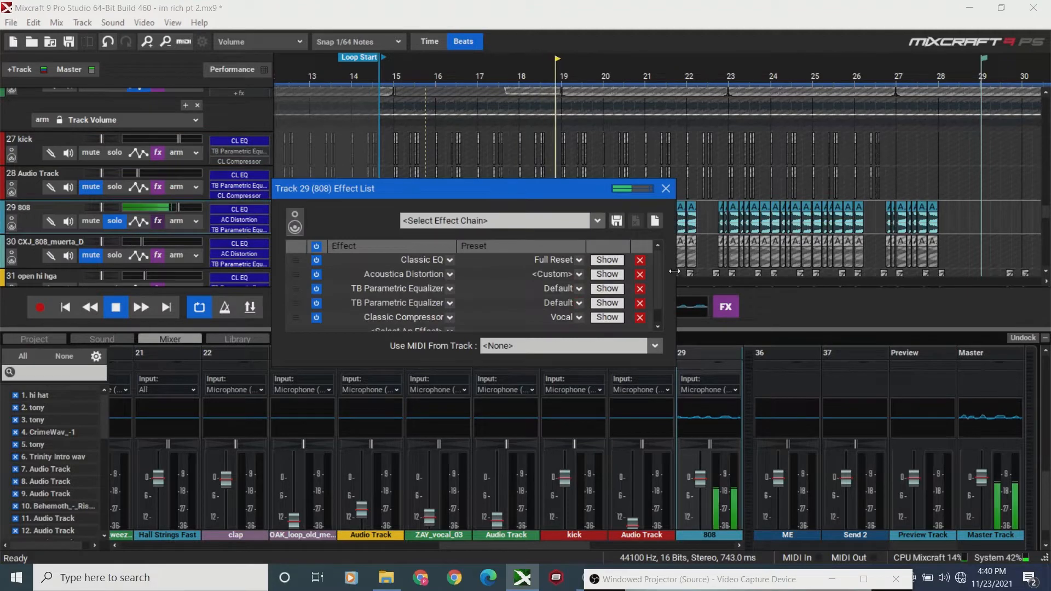
{"action": "scroll", "coordinate": [664, 276], "scroll_direction": "down", "scroll_amount": 1}
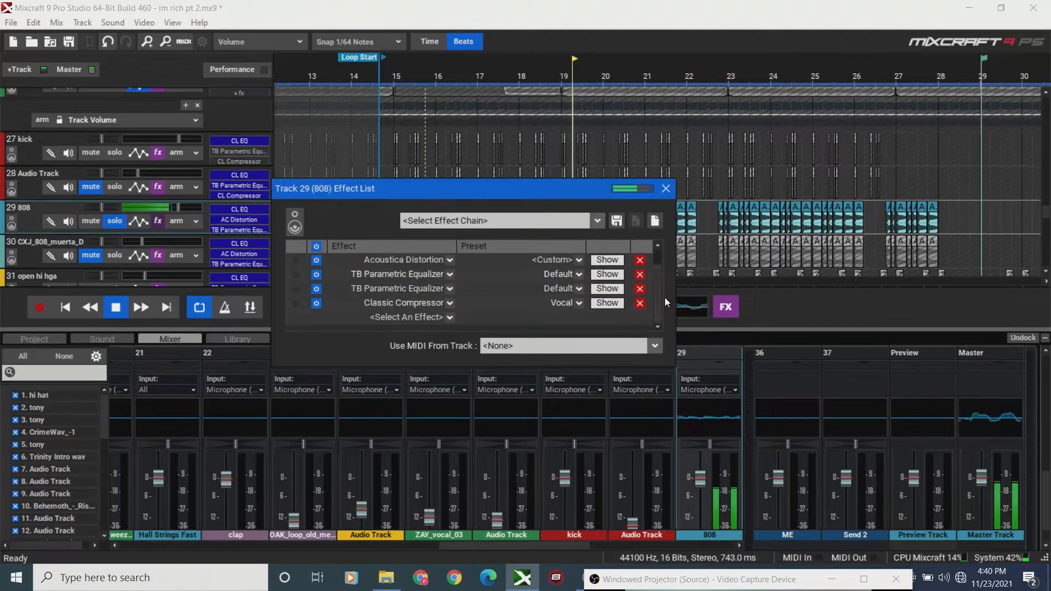
{"action": "left_click", "coordinate": [450, 317]}
{"action": "left_click_drag", "start_coordinate": [530, 390], "coordinate": [537, 516]}
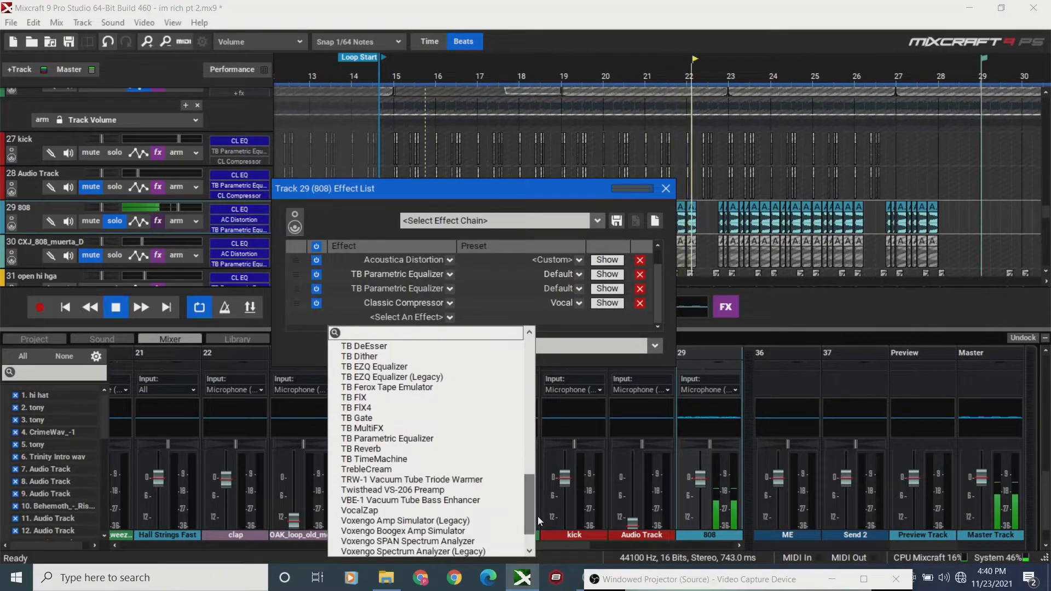
{"action": "left_click", "coordinate": [667, 188]}
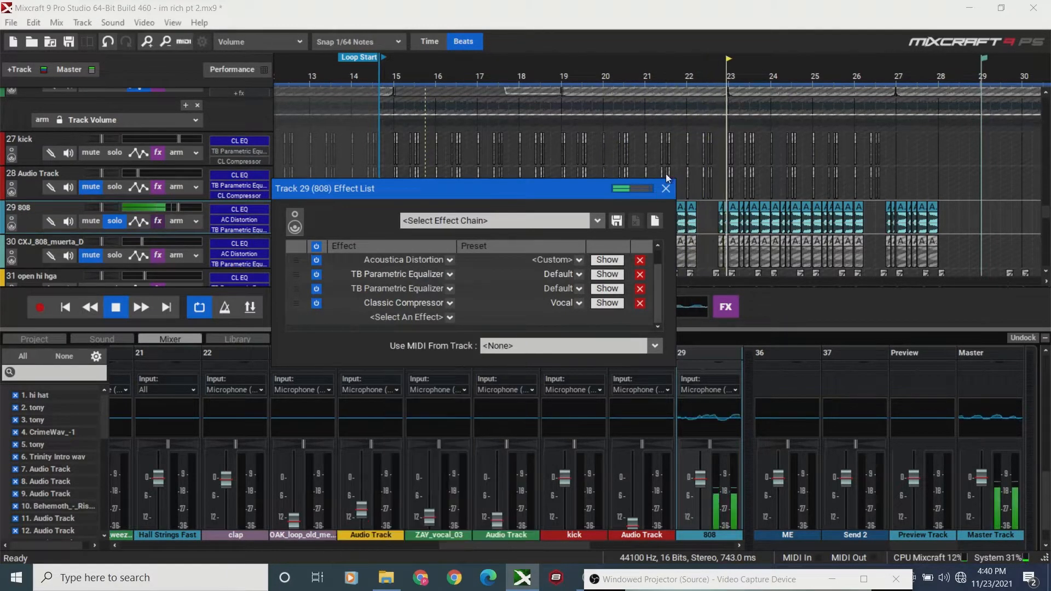
{"action": "left_click", "coordinate": [666, 190]}
Play the soloed 808 from mid bar 15 into bar 17 and inspect its Classic EQ settings.
{"action": "left_click", "coordinate": [420, 77]}
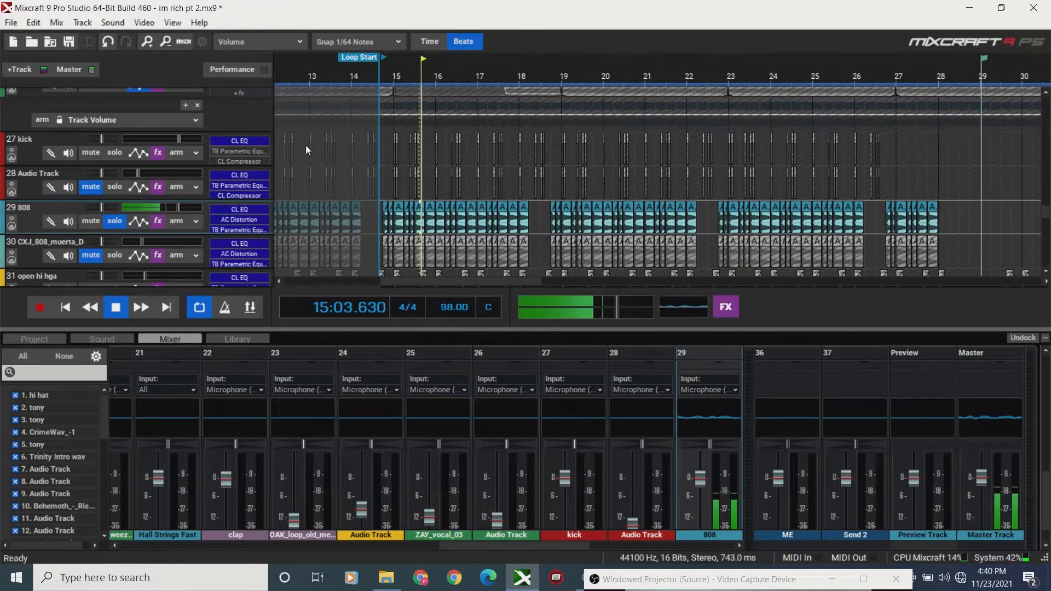
{"action": "left_click", "coordinate": [163, 220]}
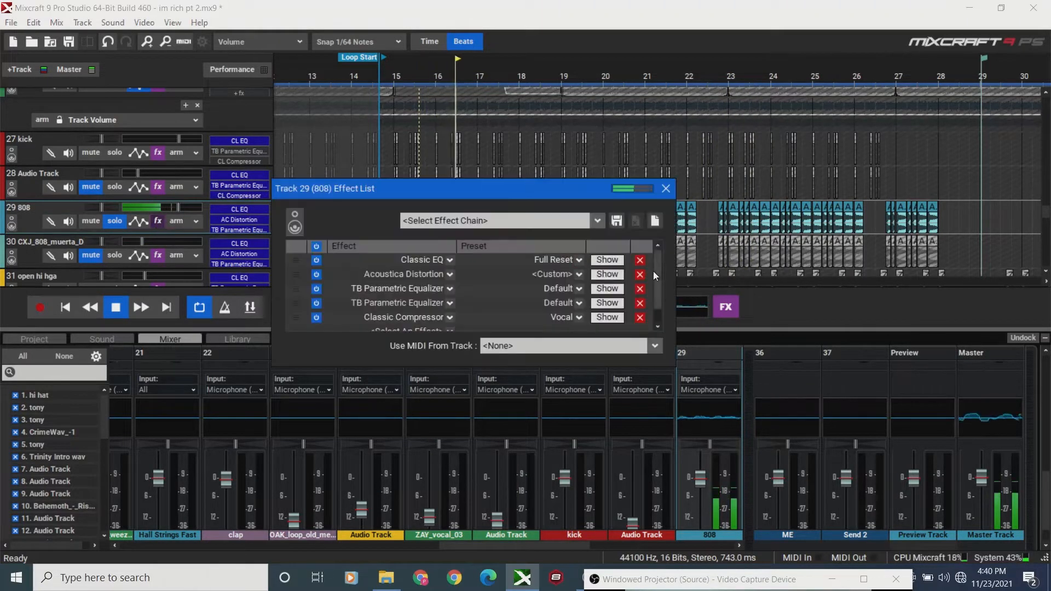
{"action": "left_click", "coordinate": [615, 264]}
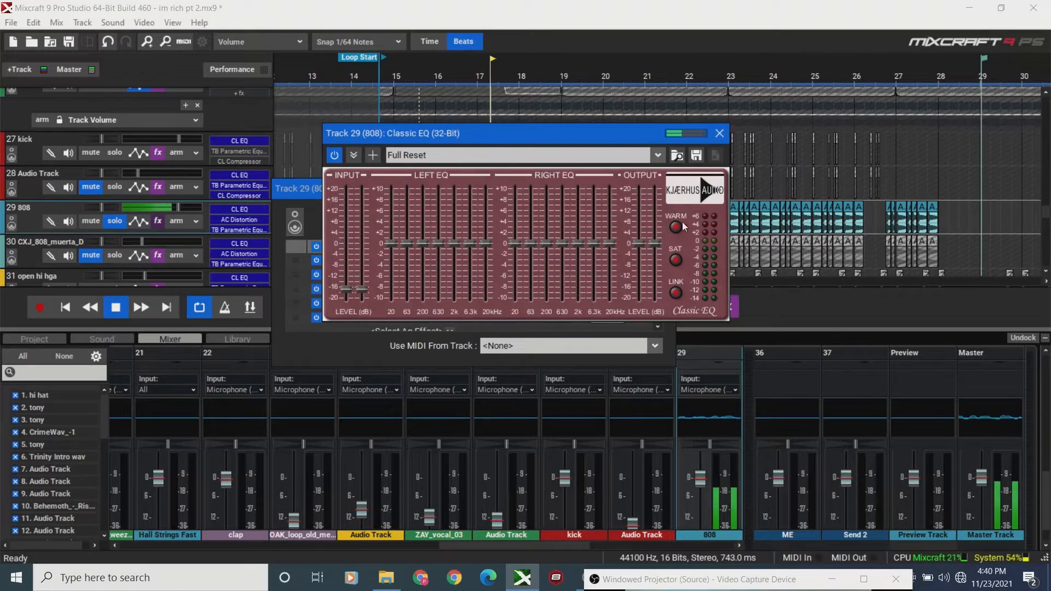
{"action": "key", "text": "space"}
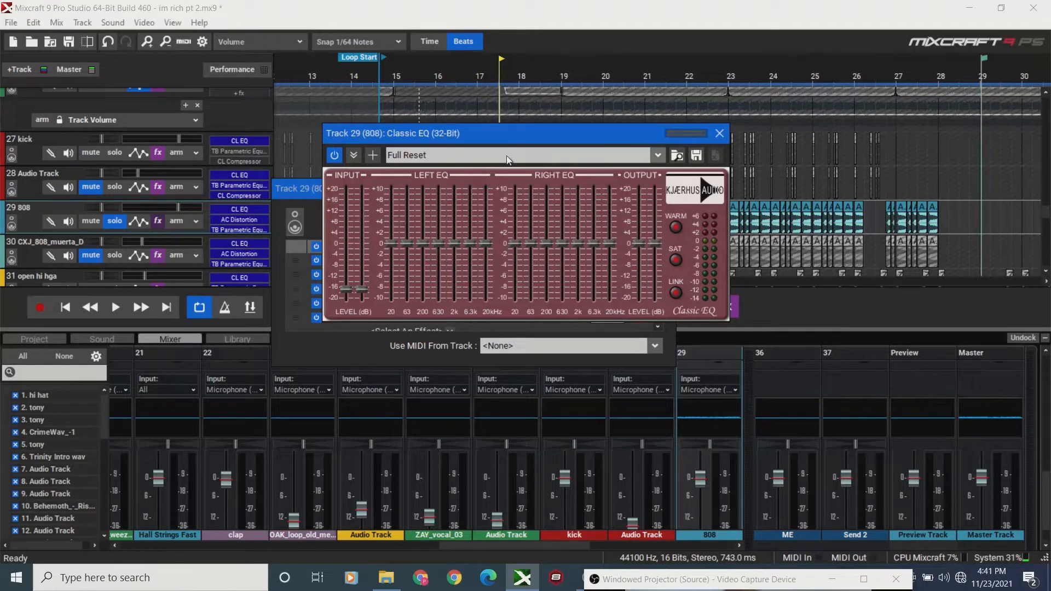
Move the 808 track up so it sits directly beneath the kick, above the muted Audio Track.
{"action": "left_click_drag", "start_coordinate": [478, 141], "coordinate": [543, 261]}
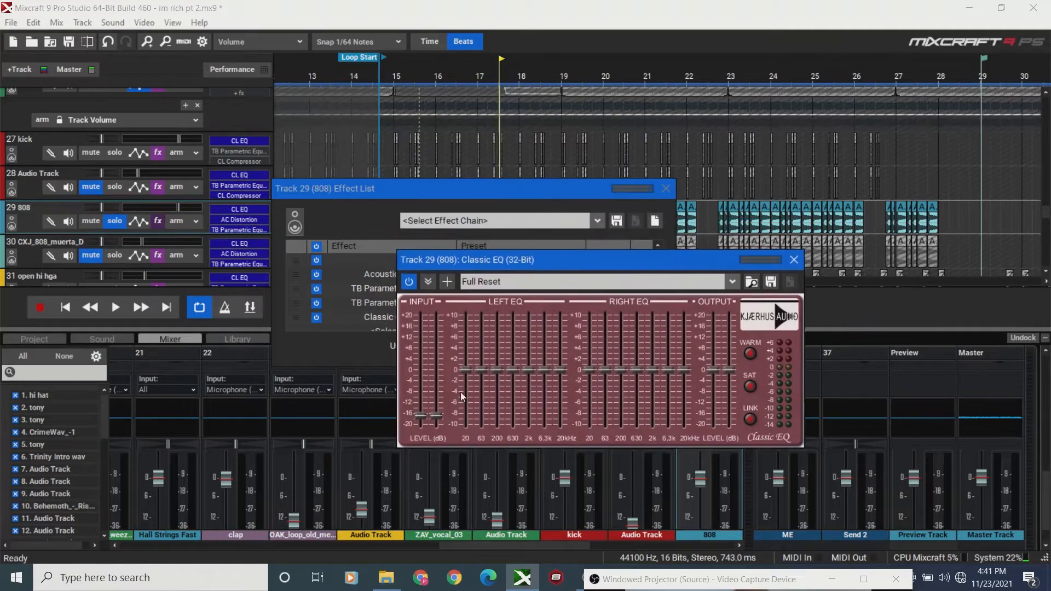
{"action": "left_click", "coordinate": [665, 188]}
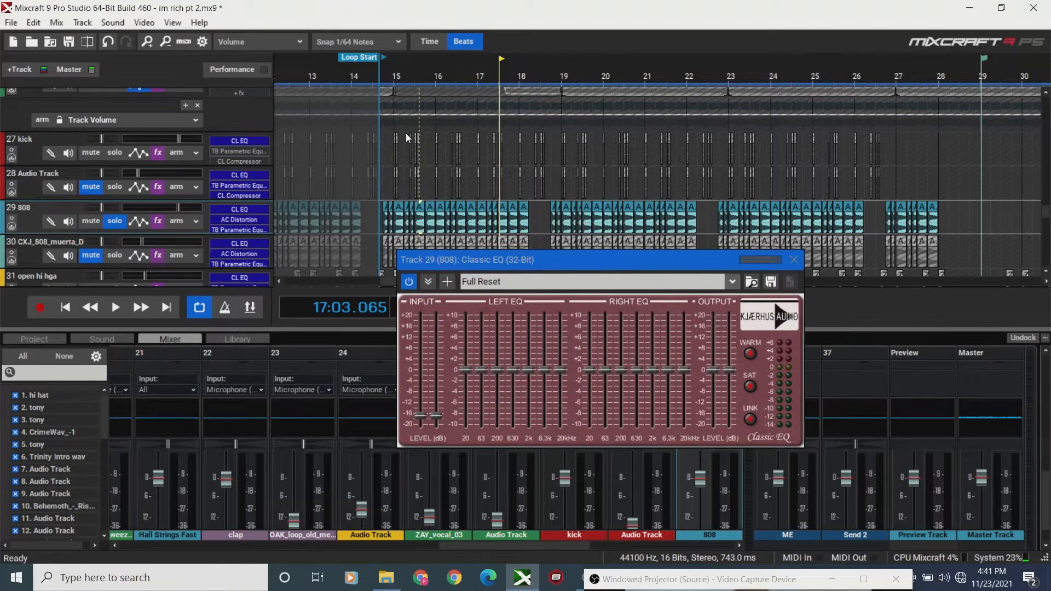
{"action": "left_click", "coordinate": [391, 76]}
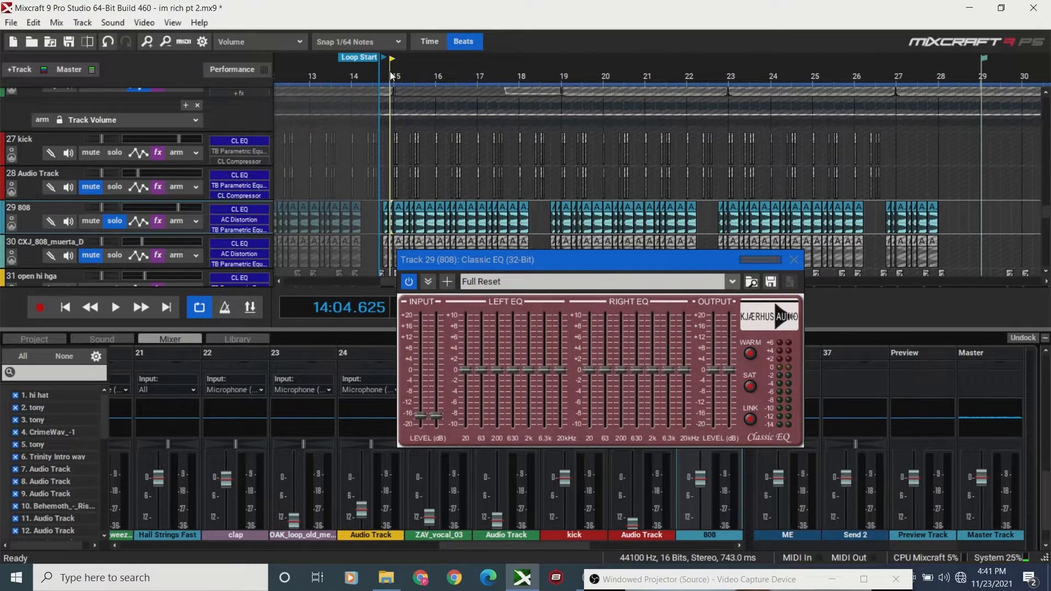
{"action": "left_click", "coordinate": [149, 44]}
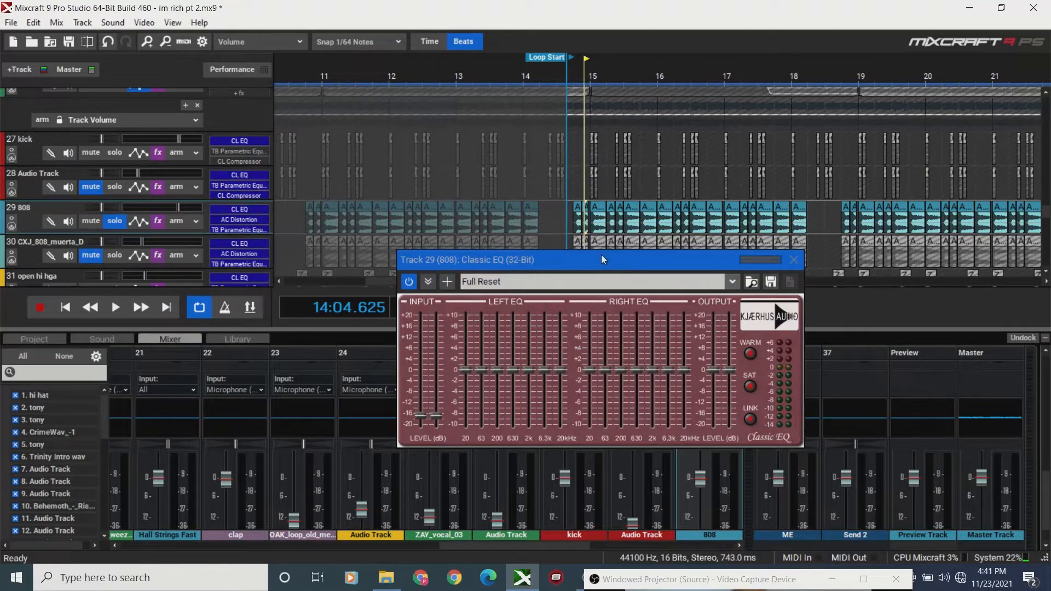
{"action": "left_click_drag", "start_coordinate": [583, 258], "coordinate": [577, 242]}
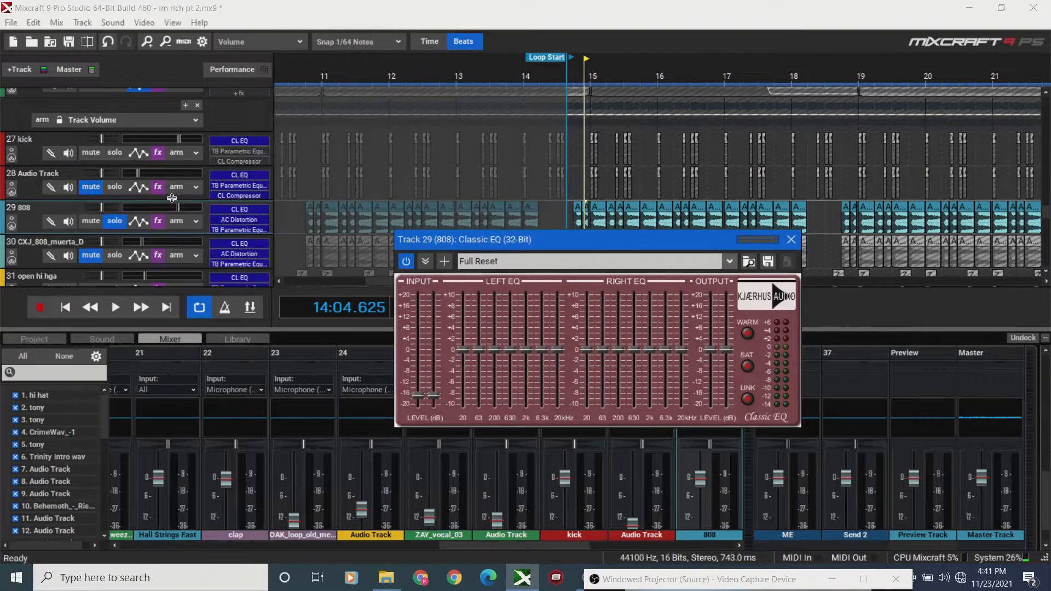
{"action": "left_click_drag", "start_coordinate": [34, 214], "coordinate": [81, 190]}
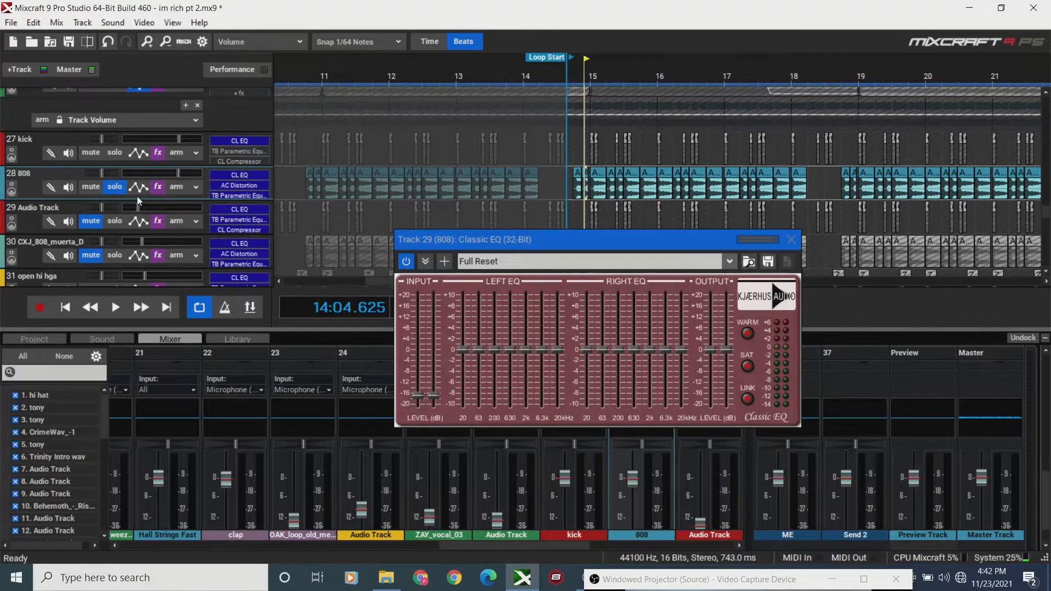
{"action": "left_click", "coordinate": [121, 187]}
{"action": "left_click_drag", "start_coordinate": [485, 242], "coordinate": [486, 309]}
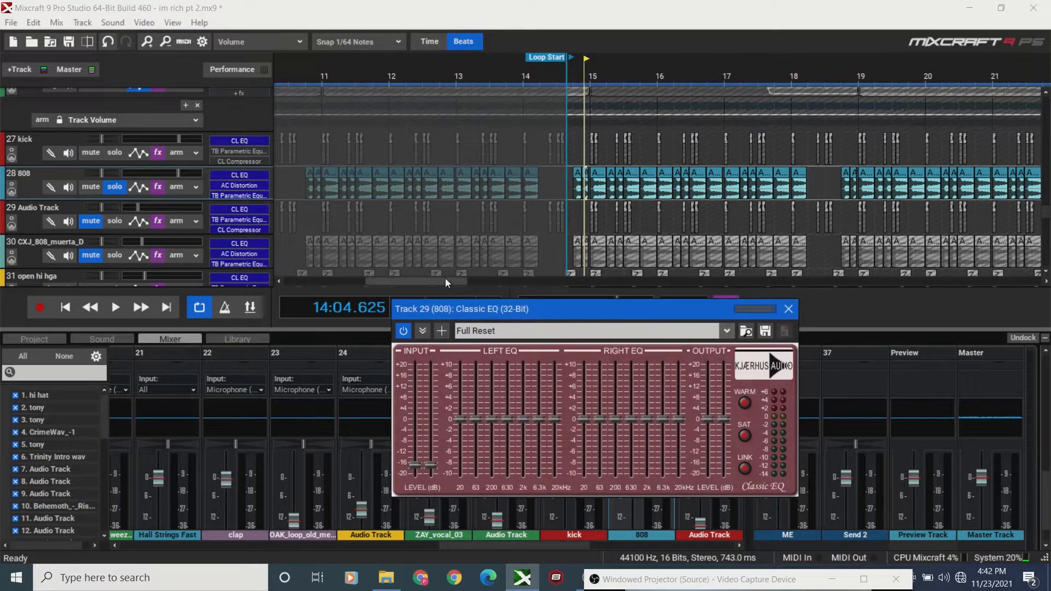
Play the soloed 808 from the loop start into bar 18 with its Classic EQ open.
{"action": "left_click_drag", "start_coordinate": [445, 280], "coordinate": [474, 283]}
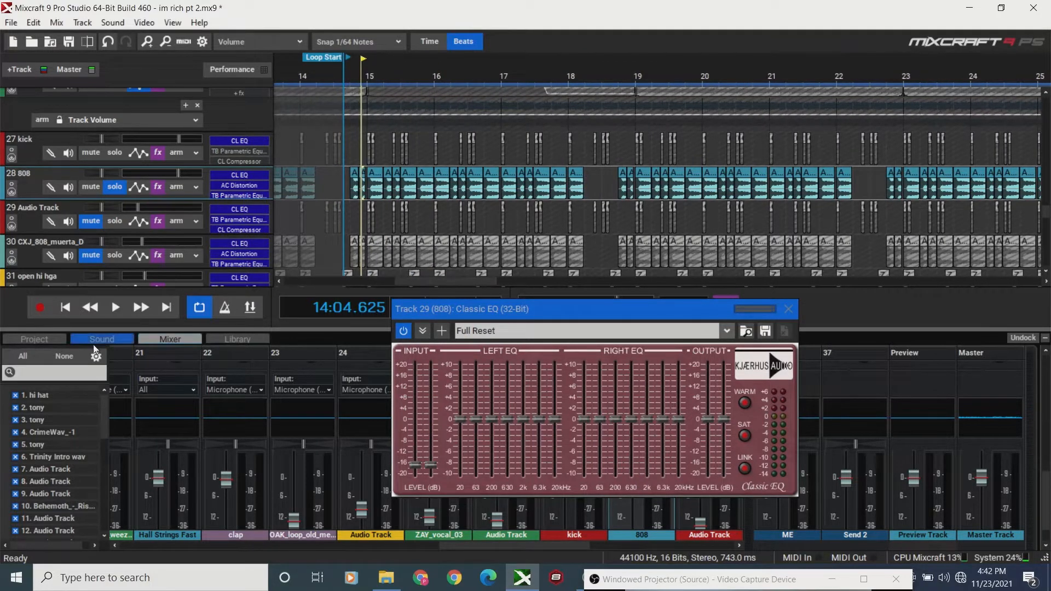
{"action": "left_click", "coordinate": [65, 307]}
{"action": "key", "text": "space"}
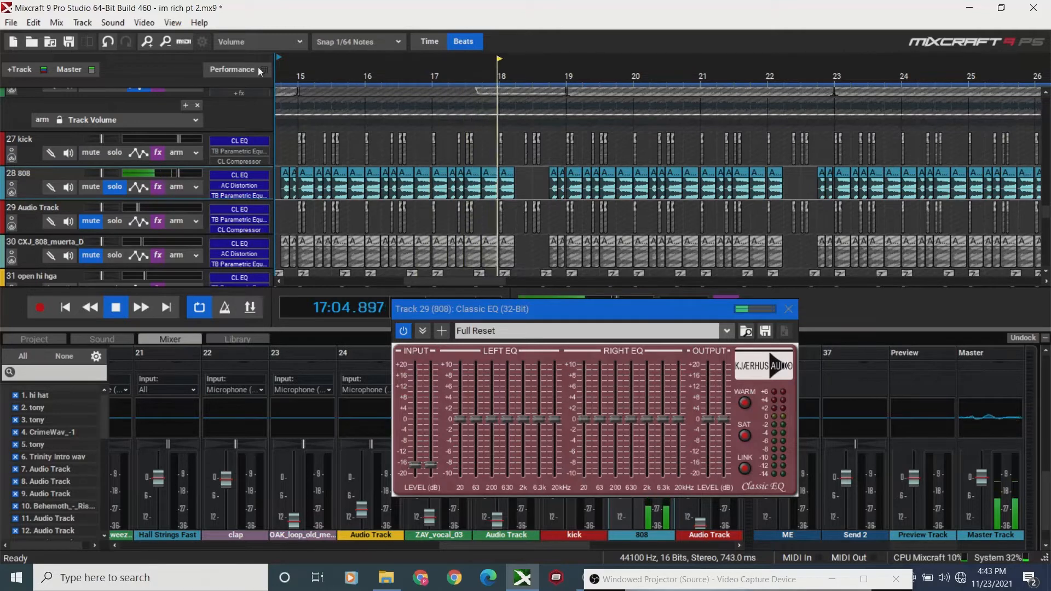
{"action": "left_click", "coordinate": [170, 45]}
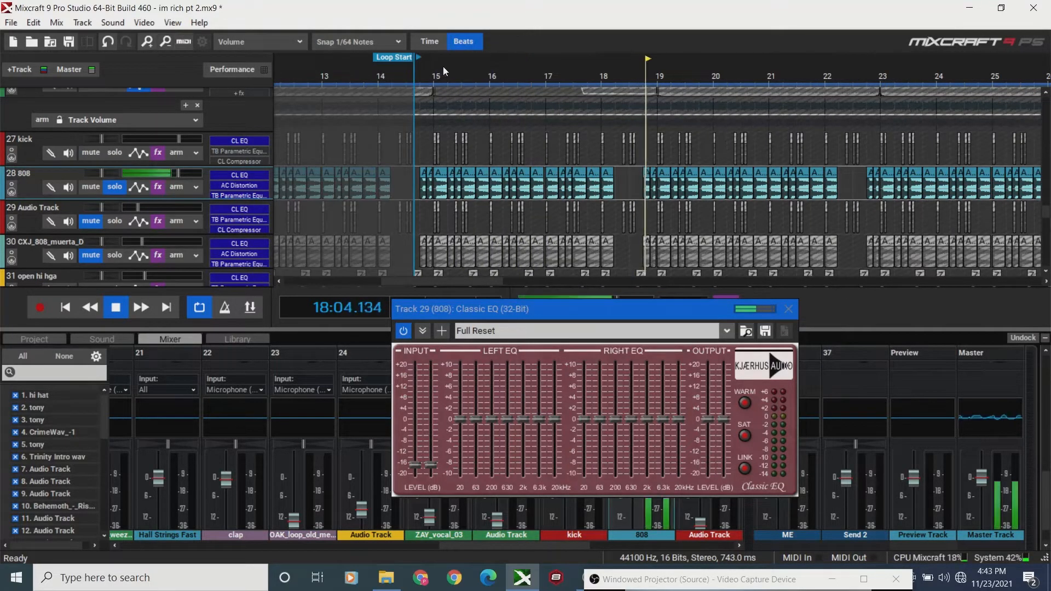
Stop playback and bypass the 808's Classic Compressor and both TB Parametric Equalizers in its effect list.
{"action": "left_click", "coordinate": [160, 186]}
{"action": "key", "text": "space"}
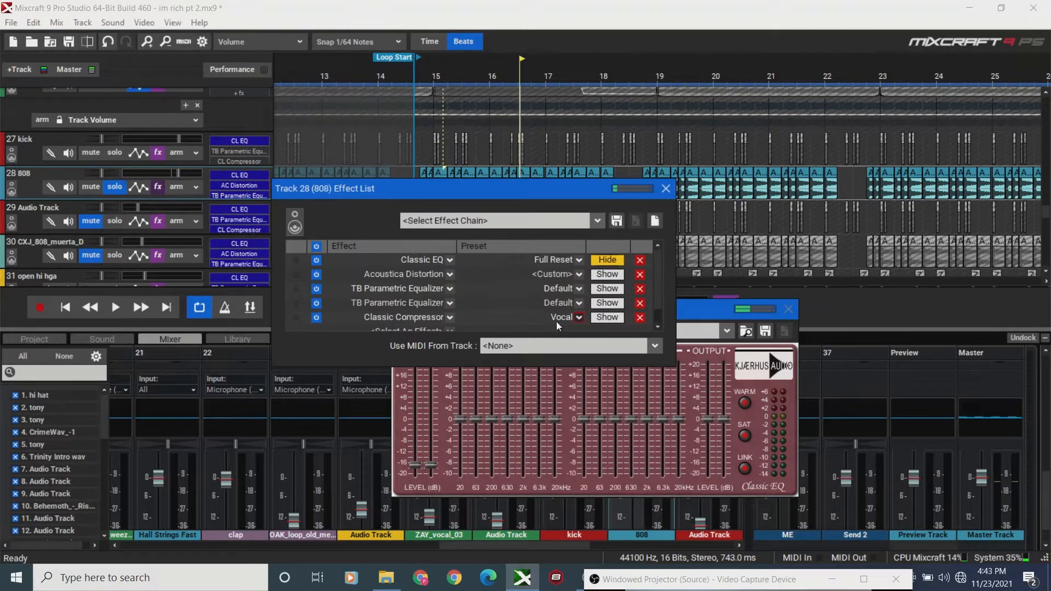
{"action": "left_click", "coordinate": [317, 317]}
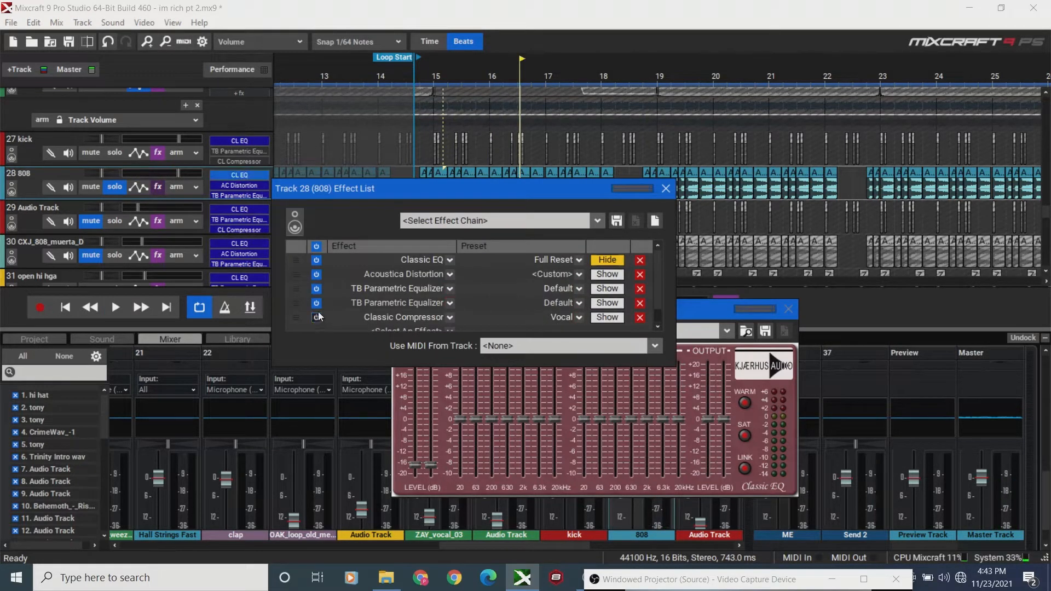
{"action": "left_click", "coordinate": [318, 290]}
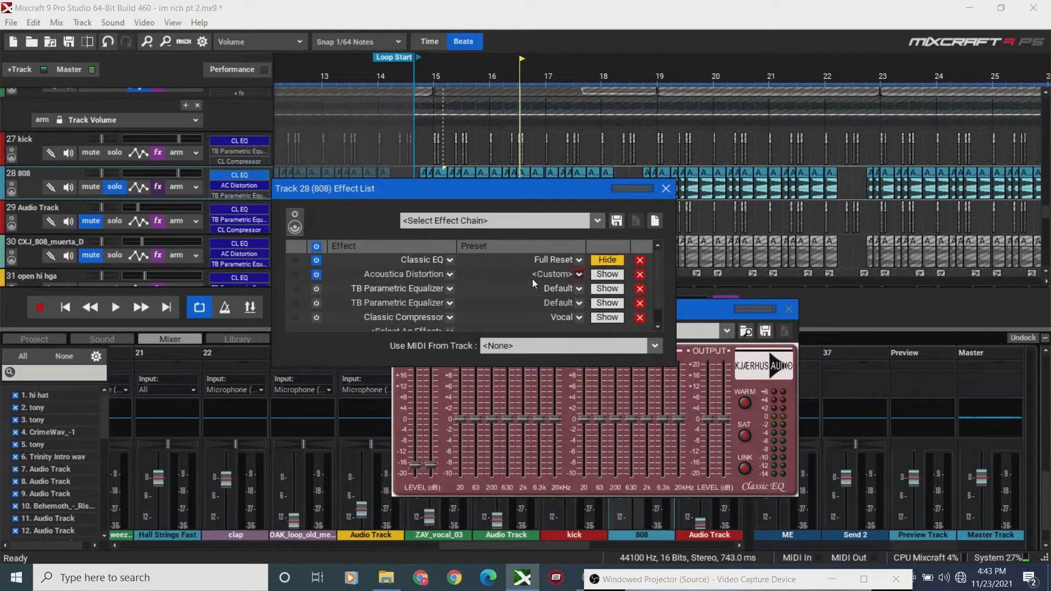
Inspect the 808's Acoustica Distortion settings and locate that effect in the list of available effects.
{"action": "left_click", "coordinate": [612, 274]}
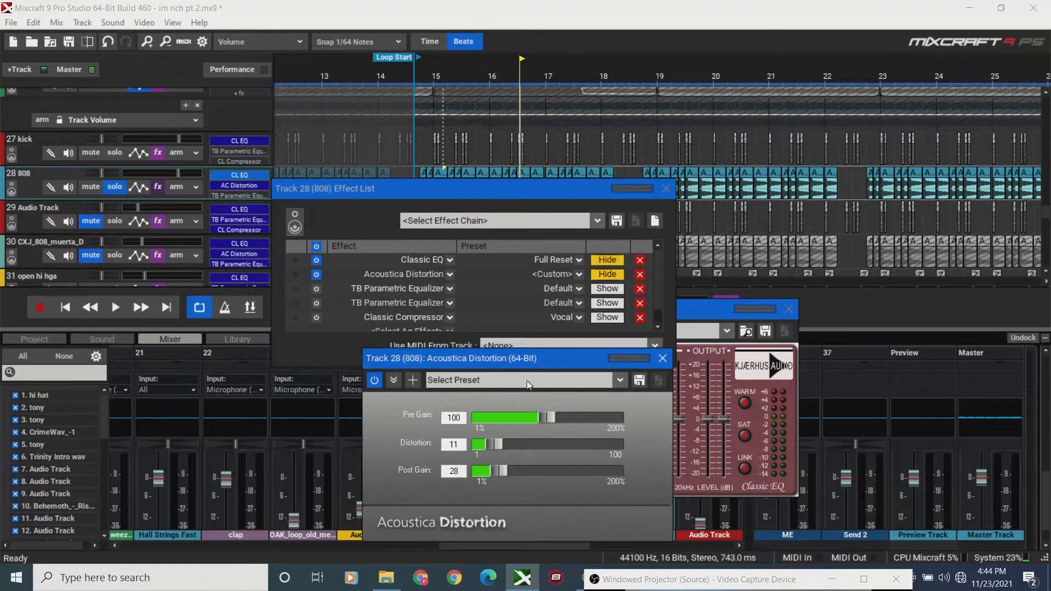
{"action": "left_click_drag", "start_coordinate": [458, 362], "coordinate": [472, 362]}
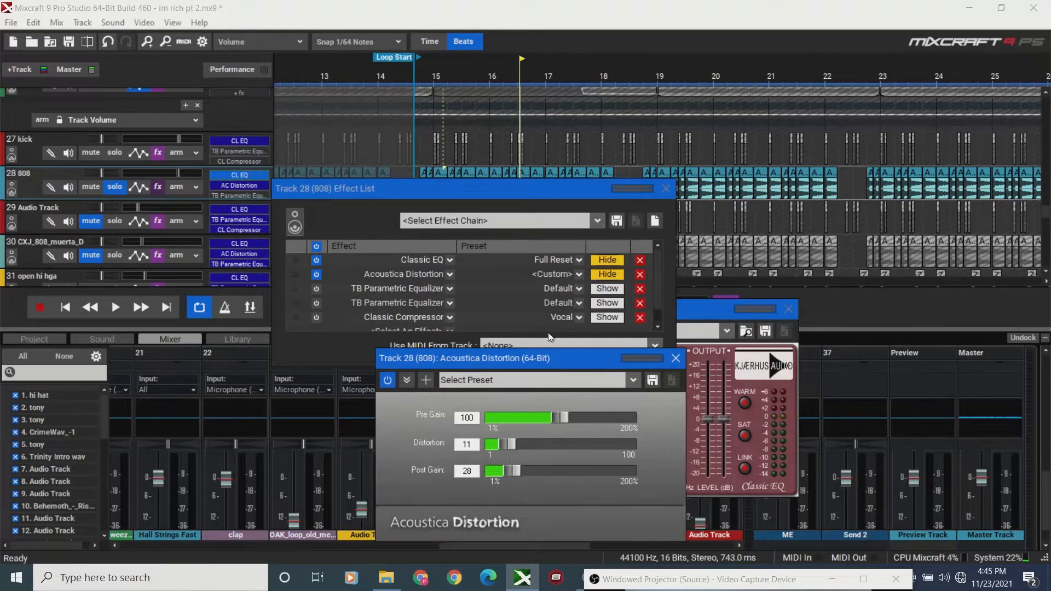
{"action": "left_click", "coordinate": [608, 275]}
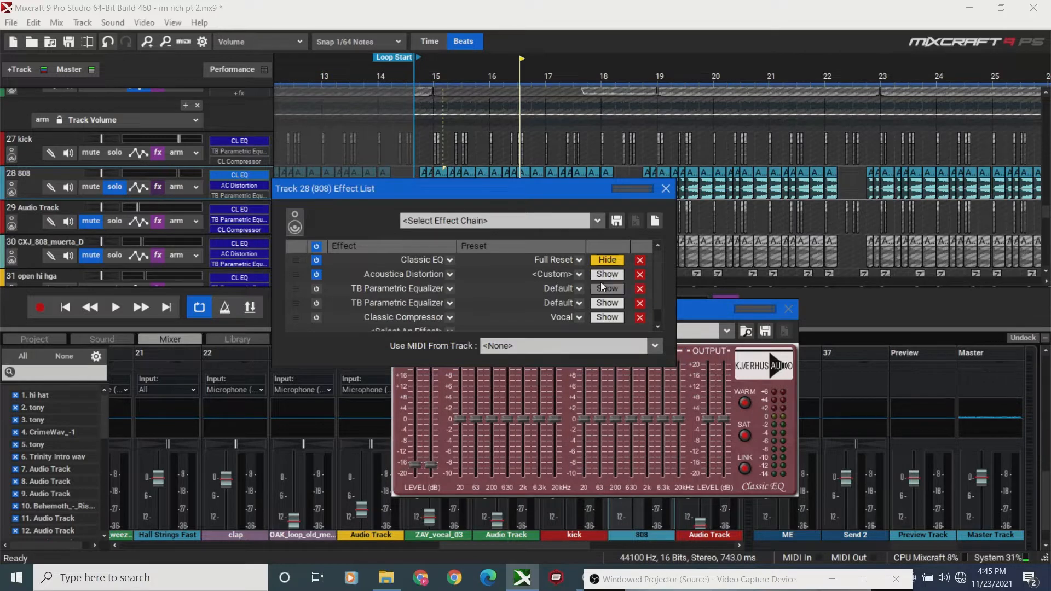
{"action": "left_click", "coordinate": [449, 274]}
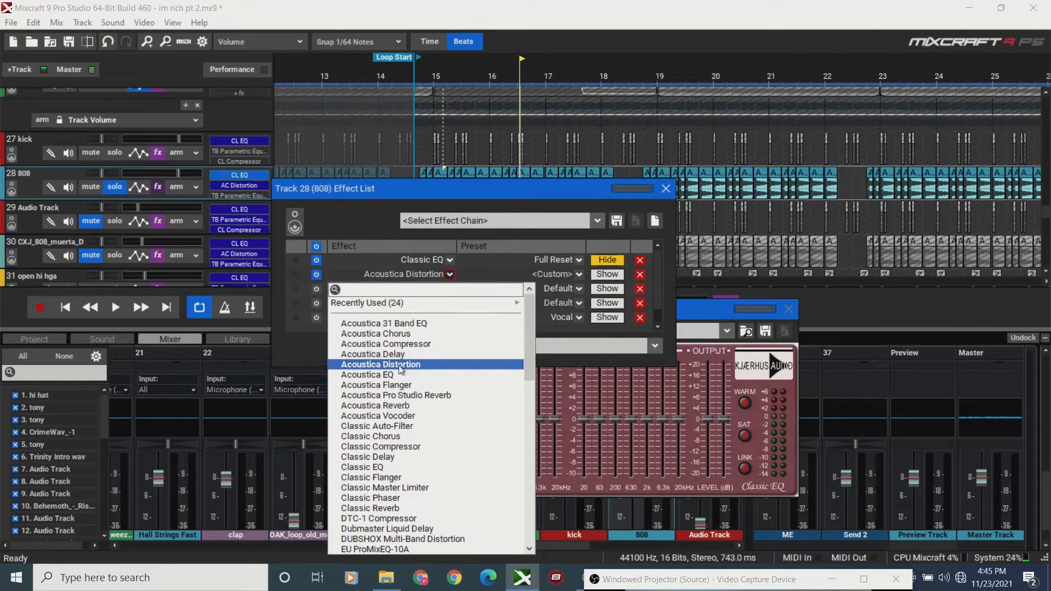
{"action": "left_click", "coordinate": [609, 277]}
{"action": "left_click", "coordinate": [610, 277]}
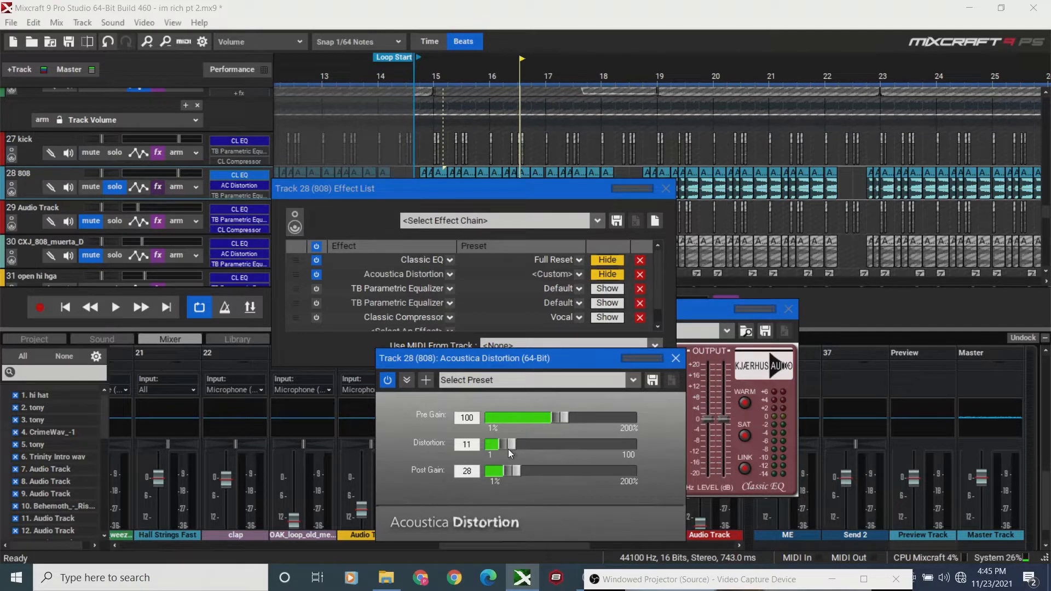
Set the Distortion amount of the 808's Acoustica Distortion to 15 and play the track from the loop start.
{"action": "left_click_drag", "start_coordinate": [505, 450], "coordinate": [512, 450]}
{"action": "left_click", "coordinate": [71, 310]}
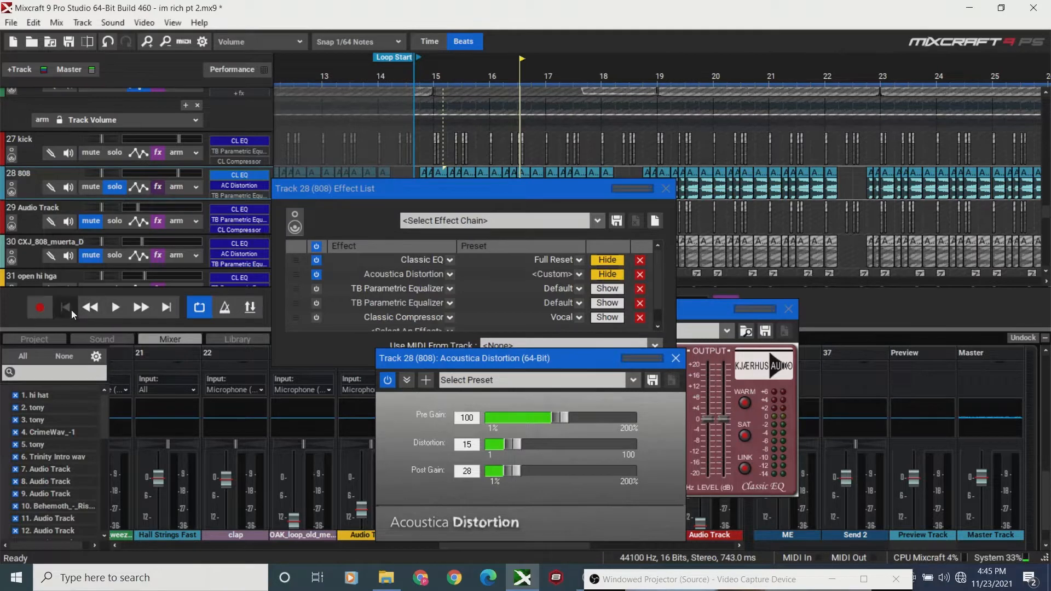
{"action": "key", "text": "space"}
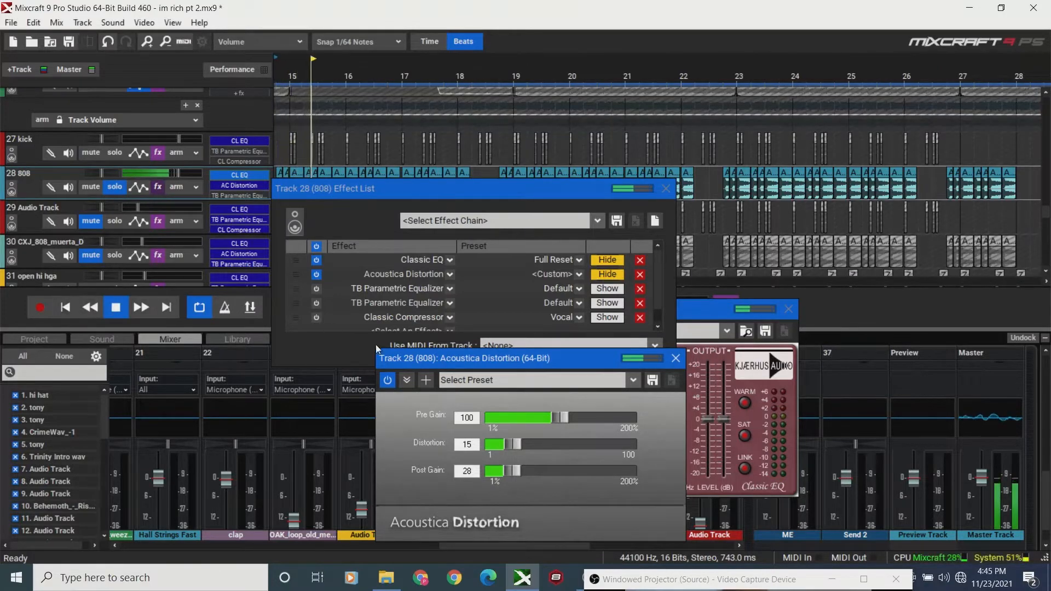
Audition the soloed 808 from the loop start with its Acoustica Distortion amount at 1 and at 19.
{"action": "left_click_drag", "start_coordinate": [514, 445], "coordinate": [492, 450]}
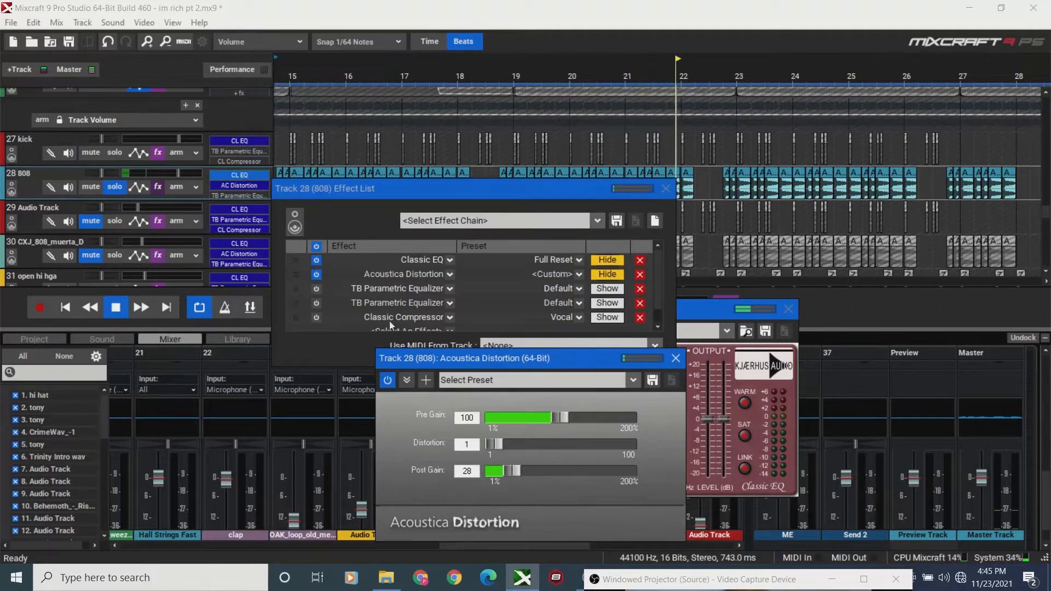
{"action": "left_click", "coordinate": [66, 308]}
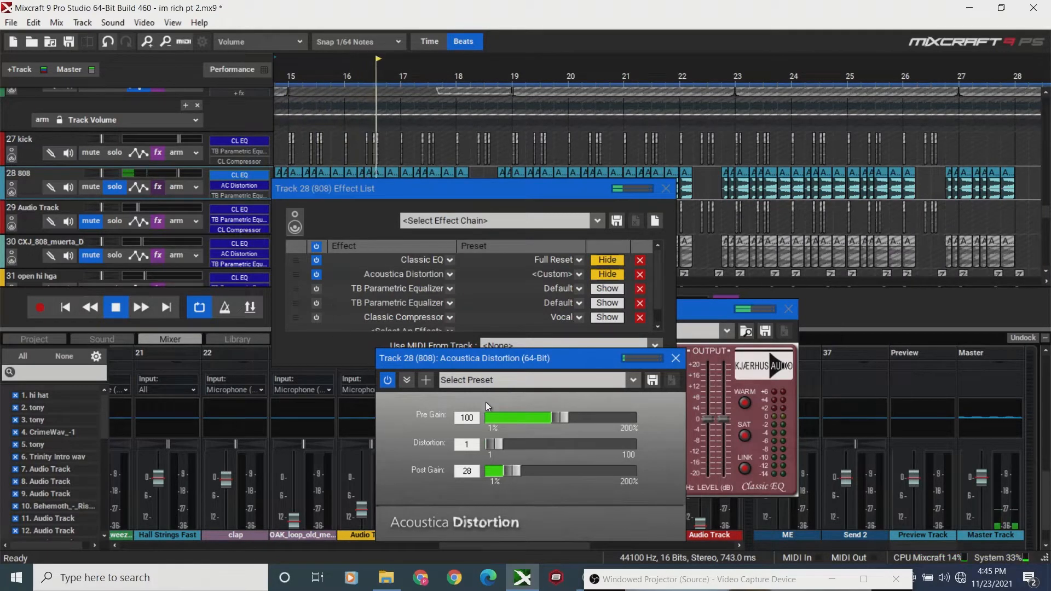
{"action": "left_click_drag", "start_coordinate": [498, 445], "coordinate": [518, 450]}
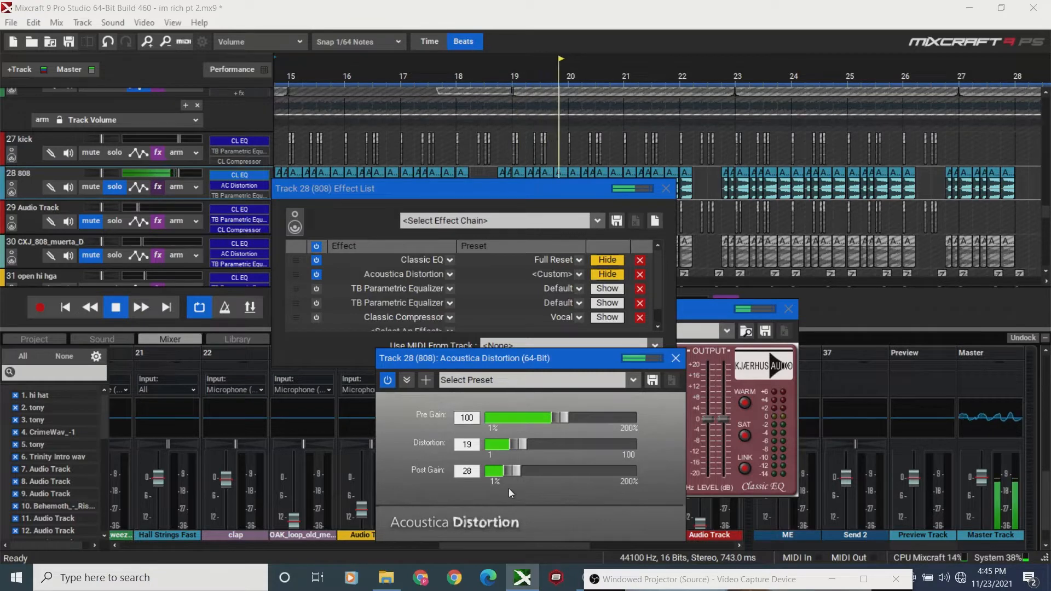
{"action": "left_click", "coordinate": [68, 311]}
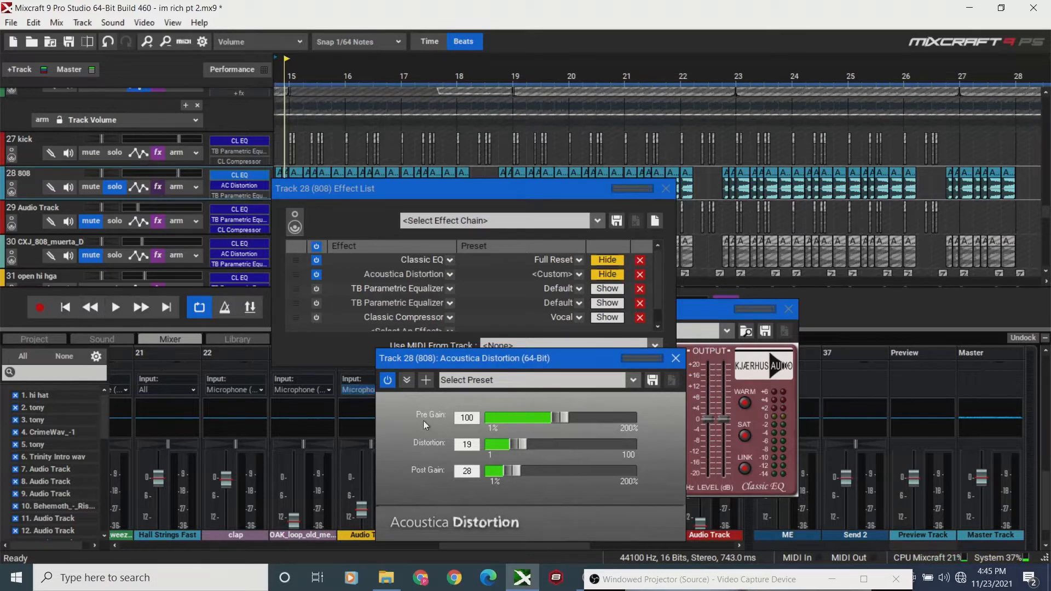
Set the 808's Distortion amount to 15 and play the soloed track from the loop start to check it.
{"action": "left_click_drag", "start_coordinate": [519, 448], "coordinate": [514, 449]}
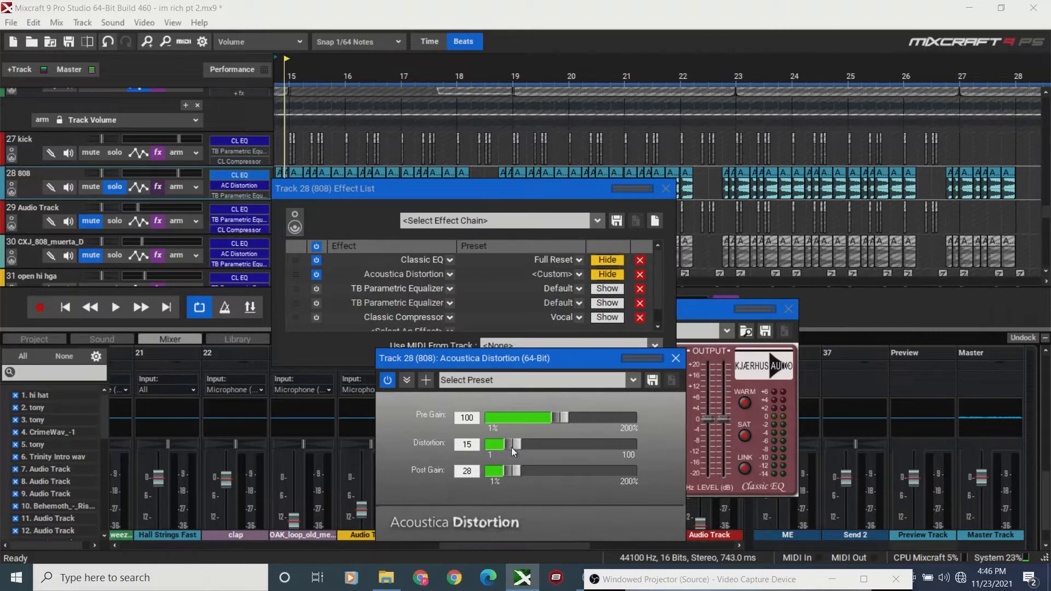
{"action": "left_click_drag", "start_coordinate": [512, 447], "coordinate": [513, 449]}
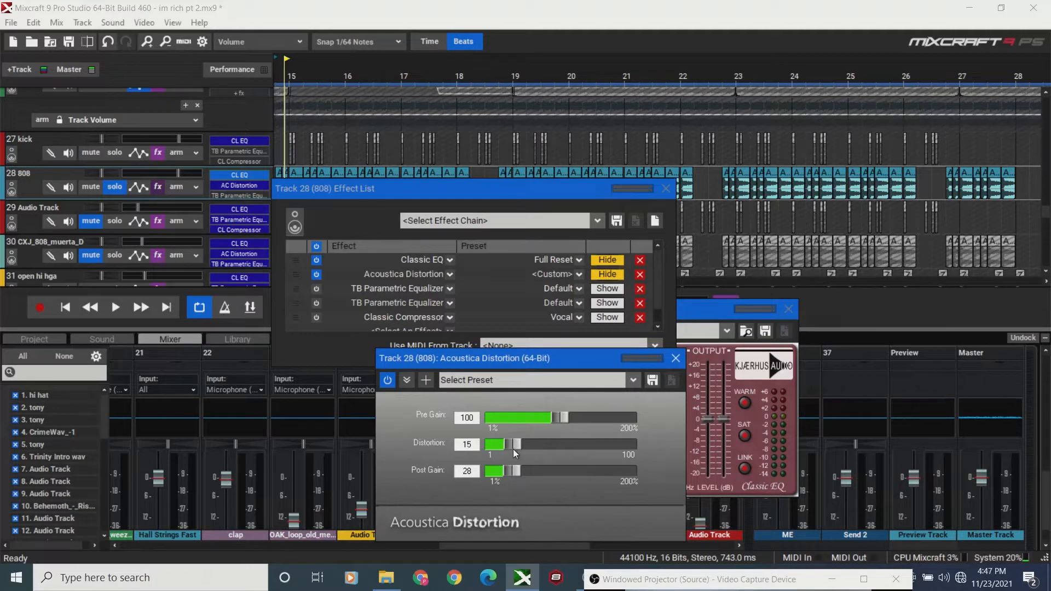
{"action": "left_click", "coordinate": [63, 306]}
{"action": "key", "text": "space"}
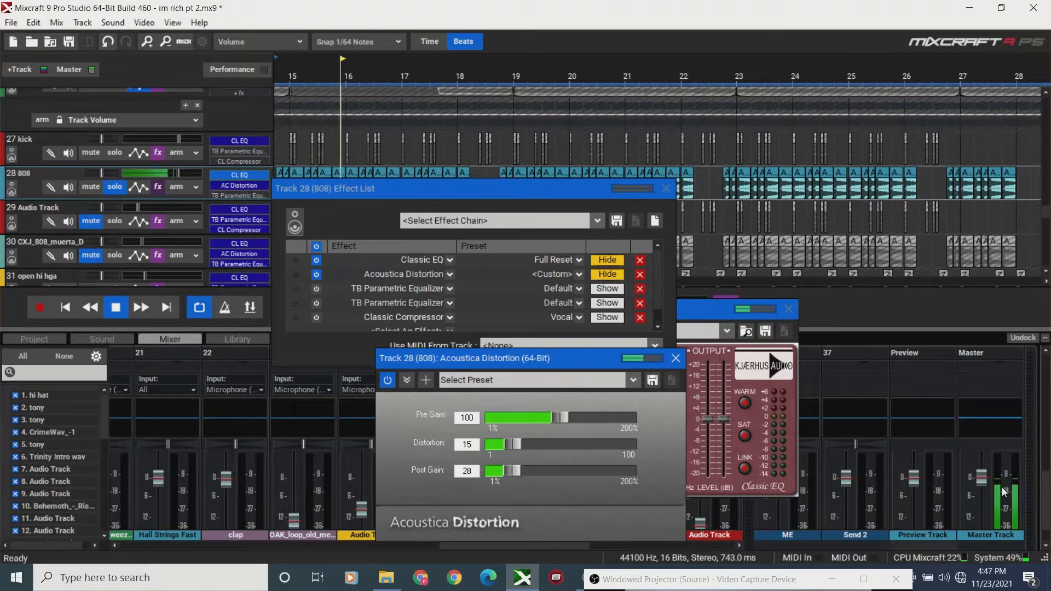
{"action": "key", "text": "space"}
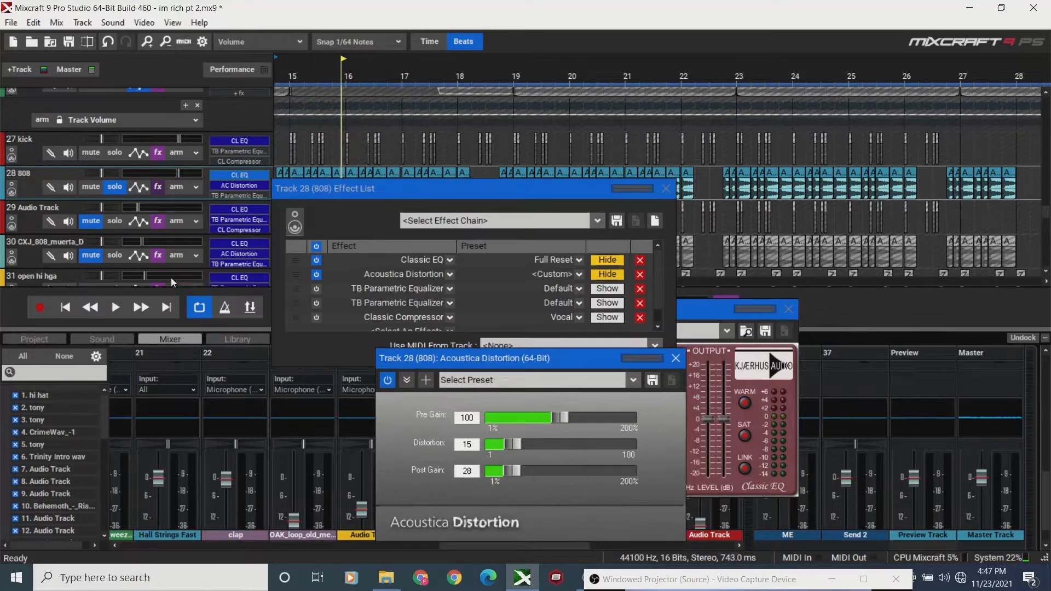
{"action": "left_click", "coordinate": [78, 307]}
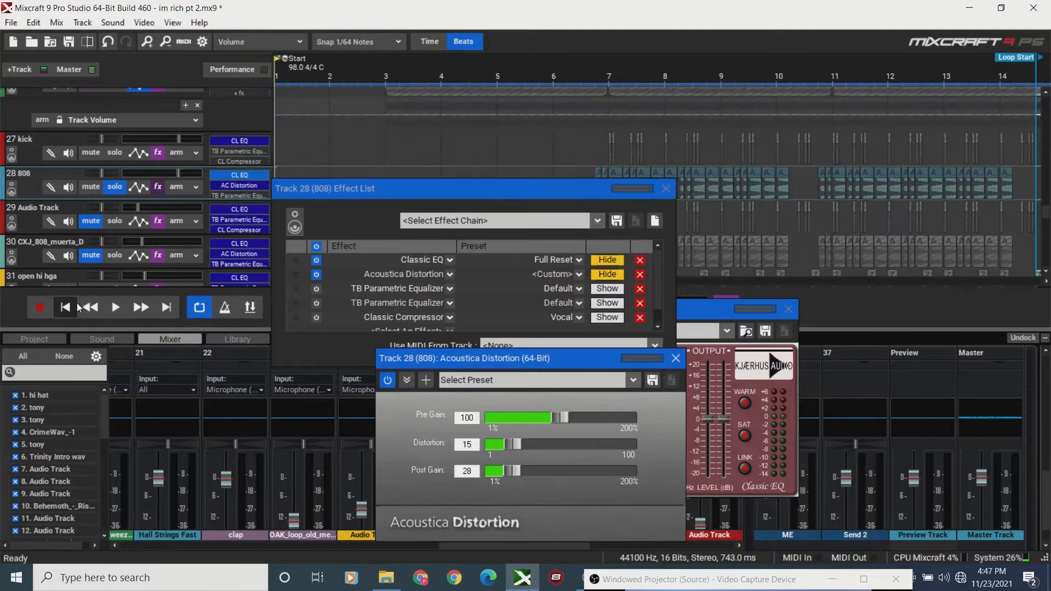
{"action": "key", "text": "space"}
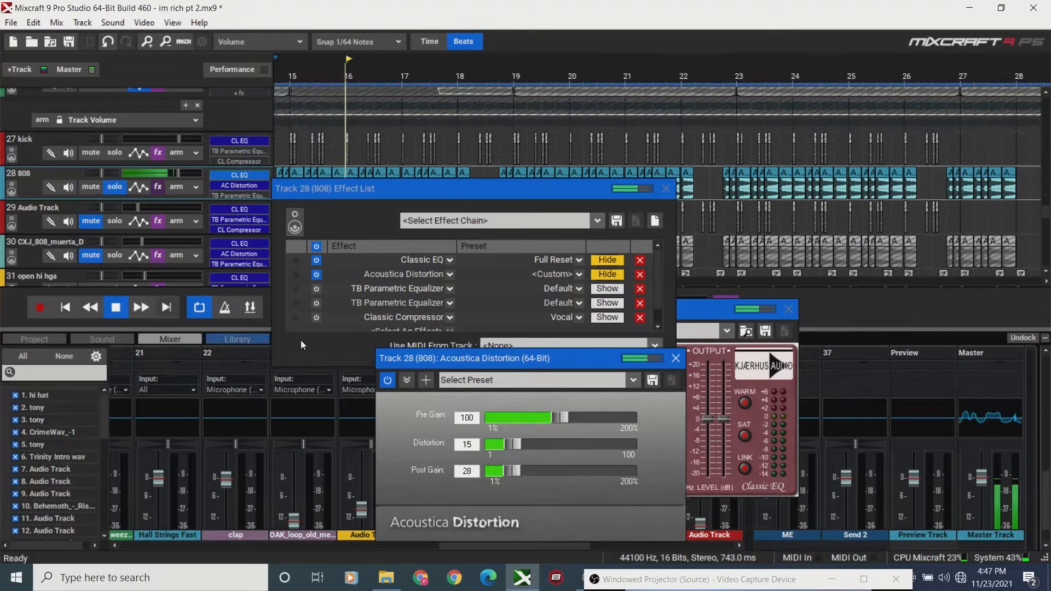
{"action": "key", "text": "space"}
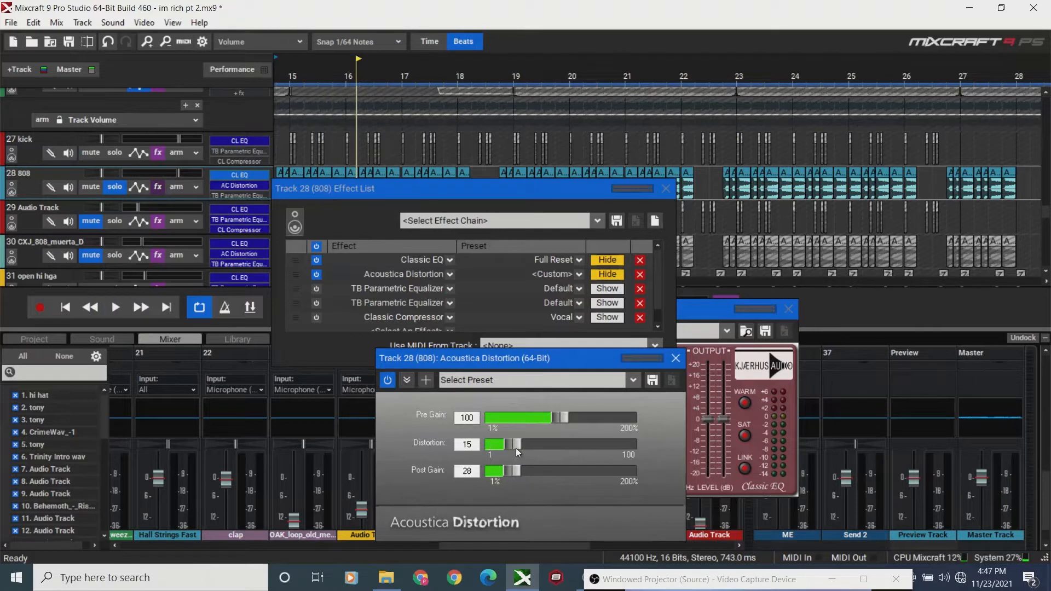
Try a Post Gain of 18 on the 808's Acoustica Distortion while replaying the loop.
{"action": "left_click", "coordinate": [507, 474]}
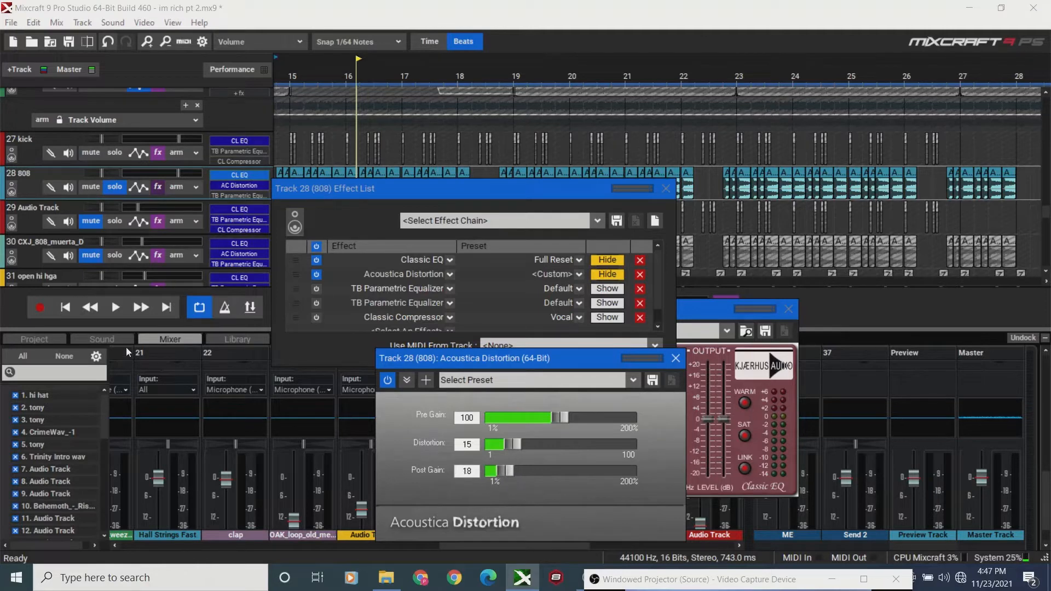
{"action": "left_click", "coordinate": [59, 309]}
{"action": "key", "text": "space"}
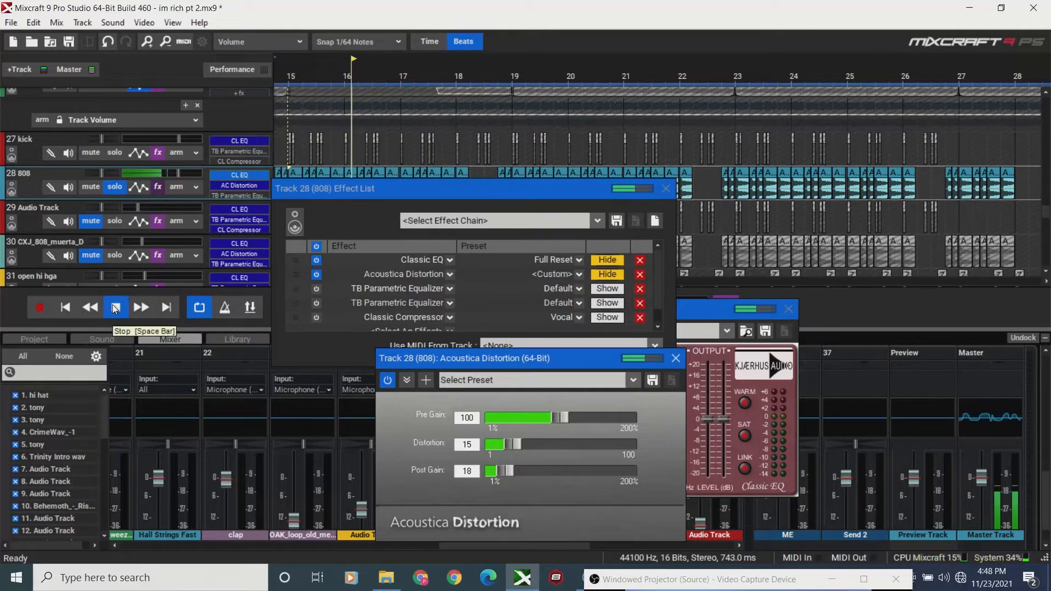
{"action": "left_click", "coordinate": [167, 47]}
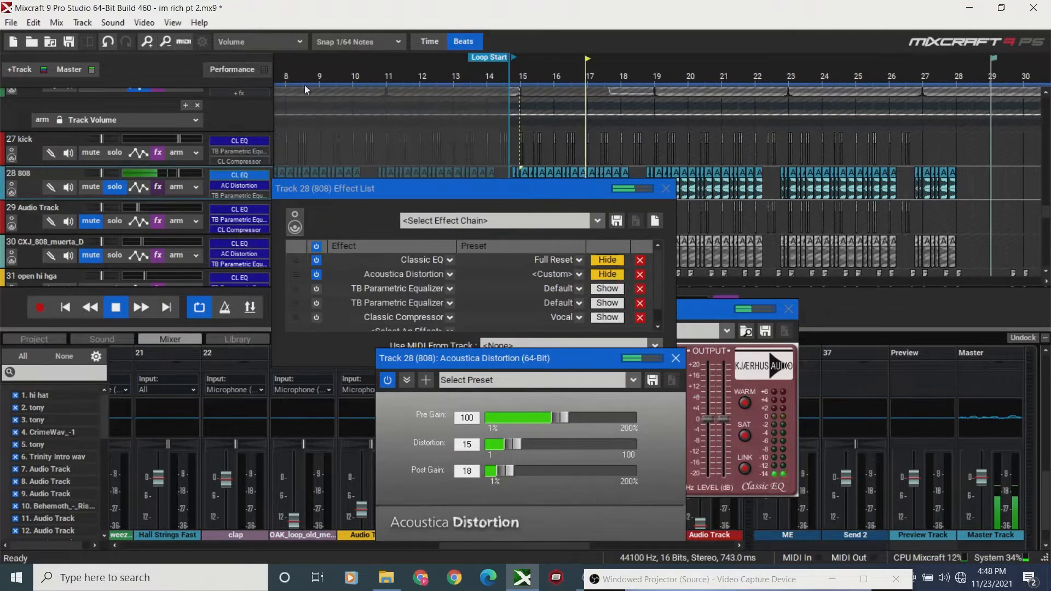
{"action": "left_click", "coordinate": [530, 80]}
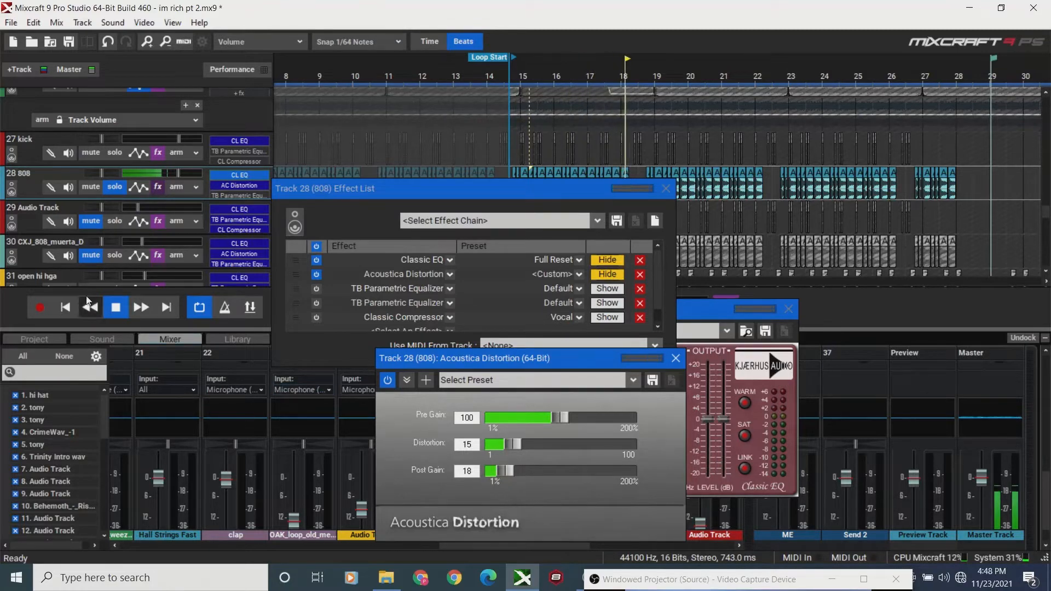
{"action": "left_click", "coordinate": [70, 308]}
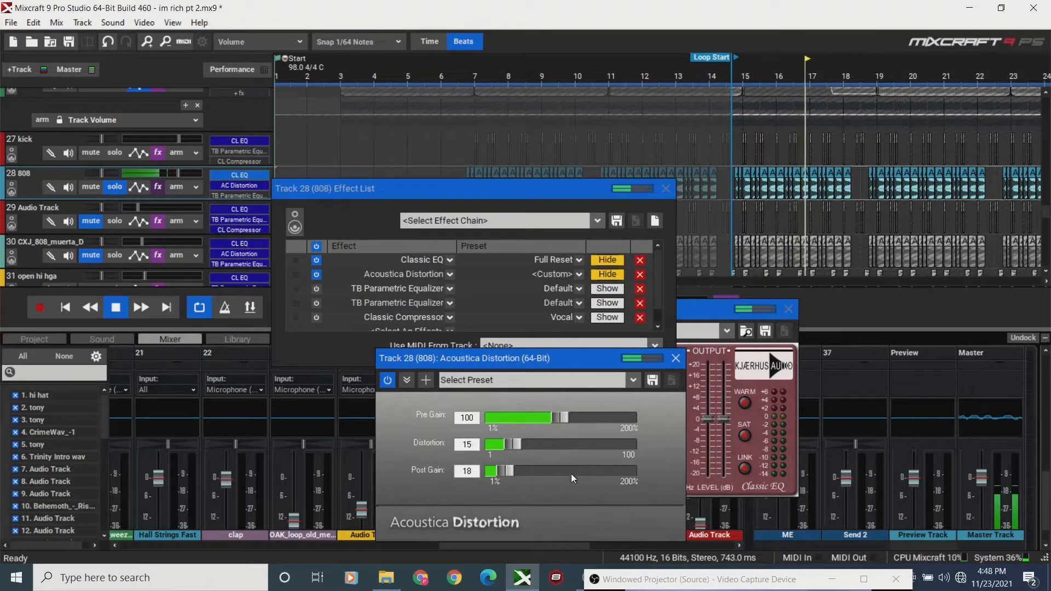
Fine-tune the 808's Acoustica Distortion Post Gain from 27 through 22 to 21 while replaying the loop from its start.
{"action": "left_click", "coordinate": [510, 470]}
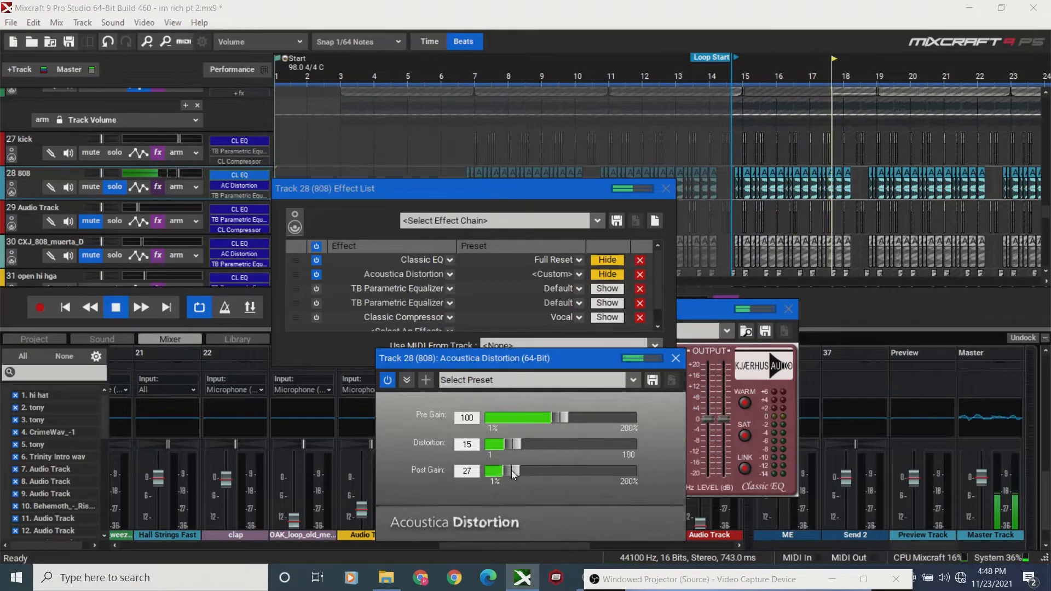
{"action": "left_click_drag", "start_coordinate": [511, 471], "coordinate": [508, 471]}
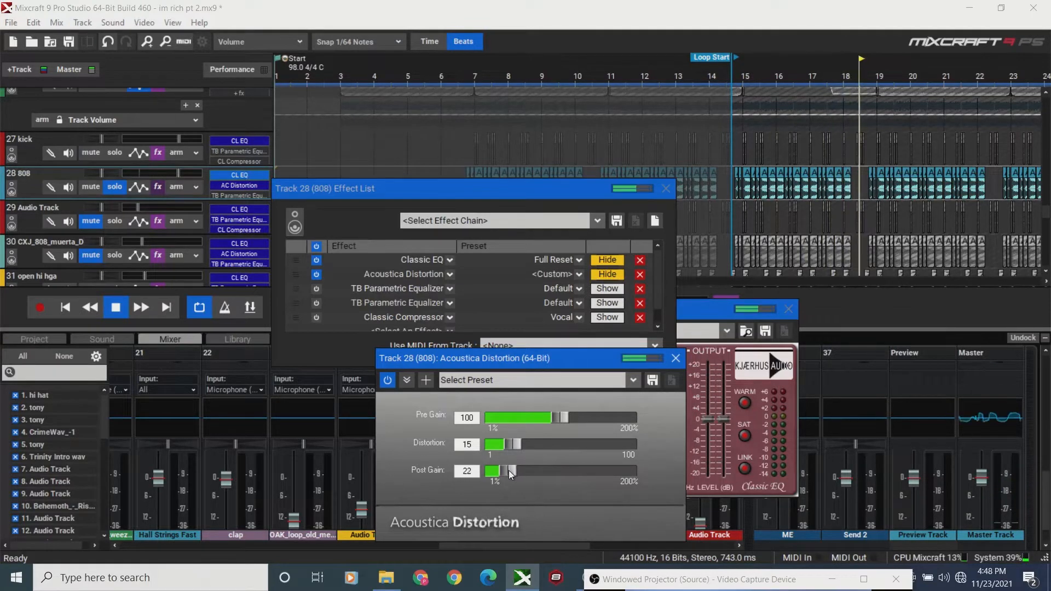
{"action": "left_click", "coordinate": [74, 303]}
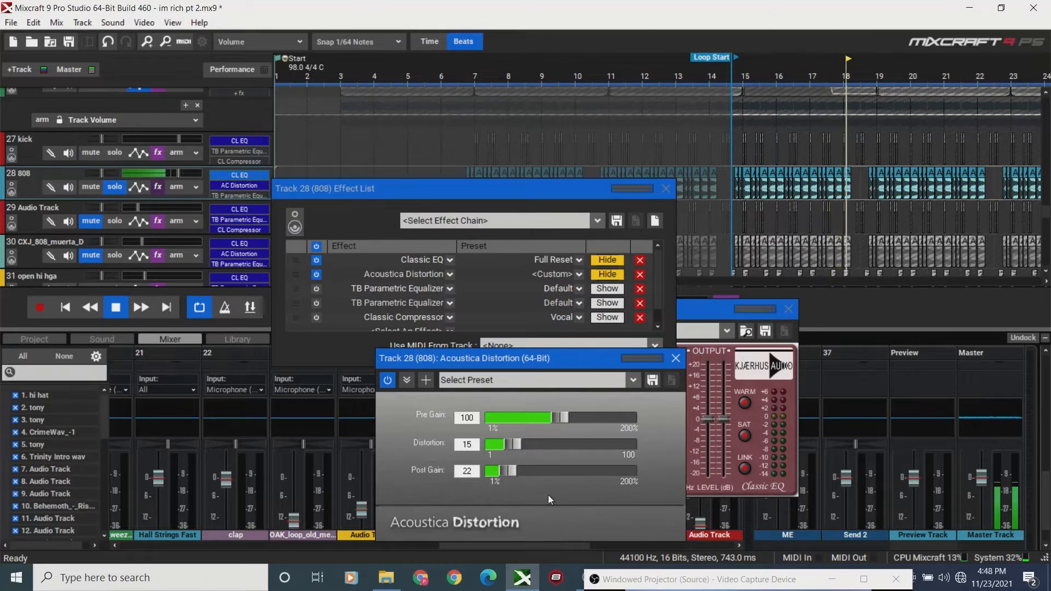
{"action": "left_click_drag", "start_coordinate": [511, 471], "coordinate": [507, 471]}
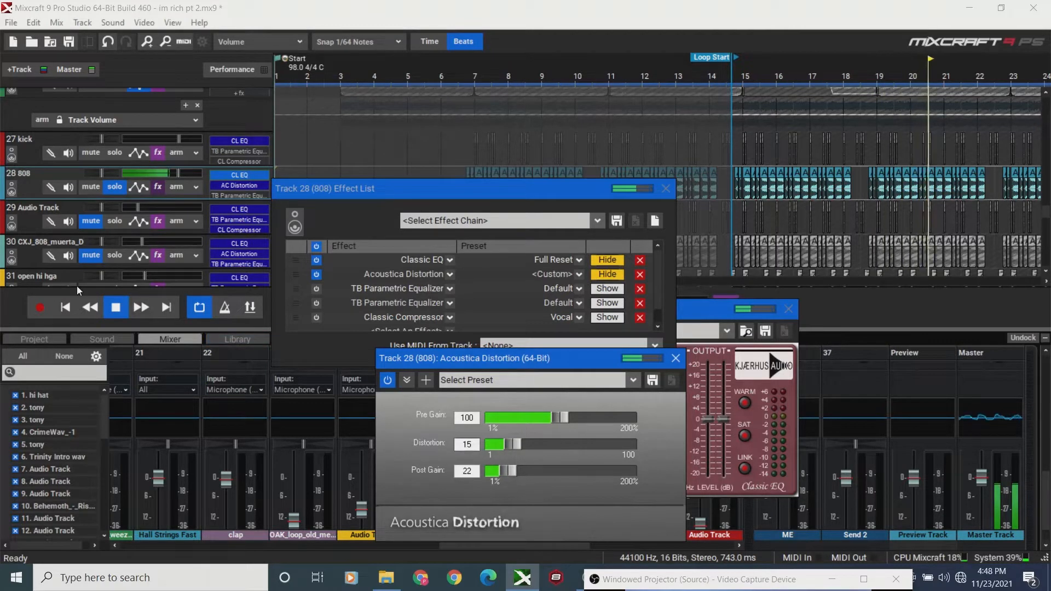
{"action": "left_click", "coordinate": [68, 307]}
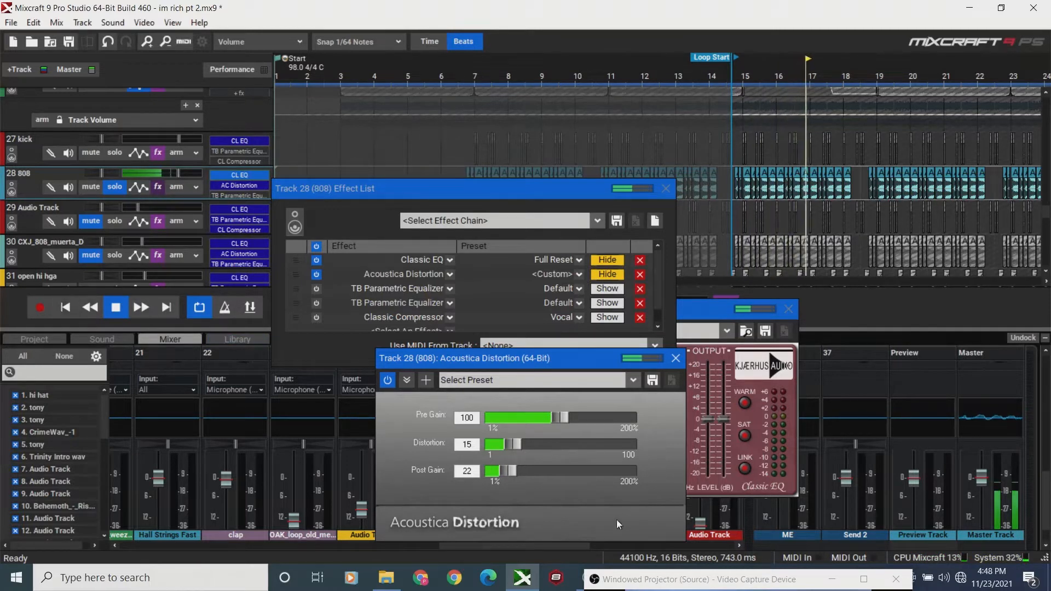
{"action": "left_click_drag", "start_coordinate": [510, 472], "coordinate": [507, 472]}
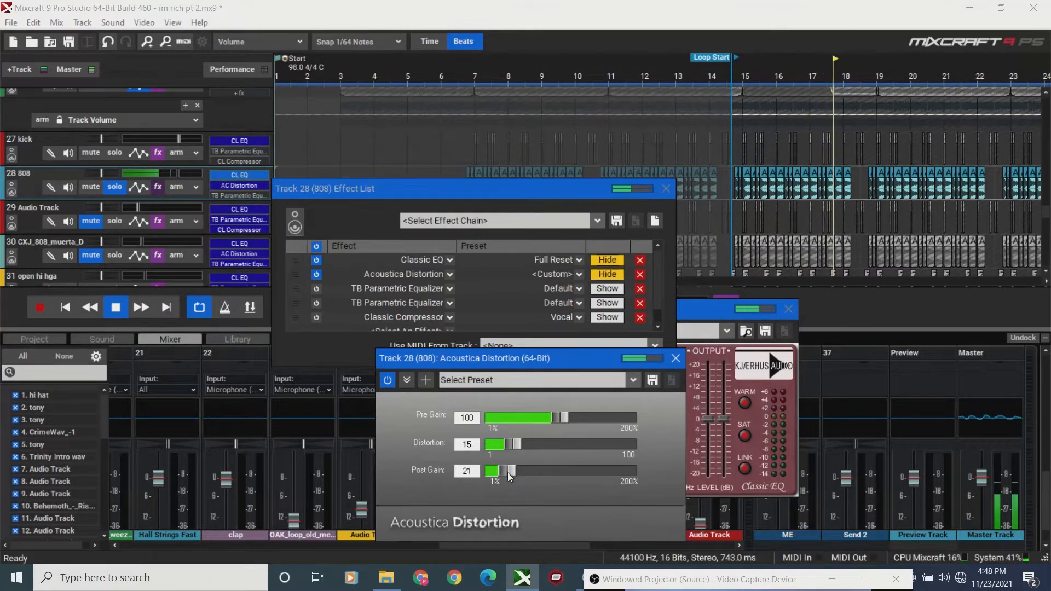
{"action": "left_click", "coordinate": [68, 308]}
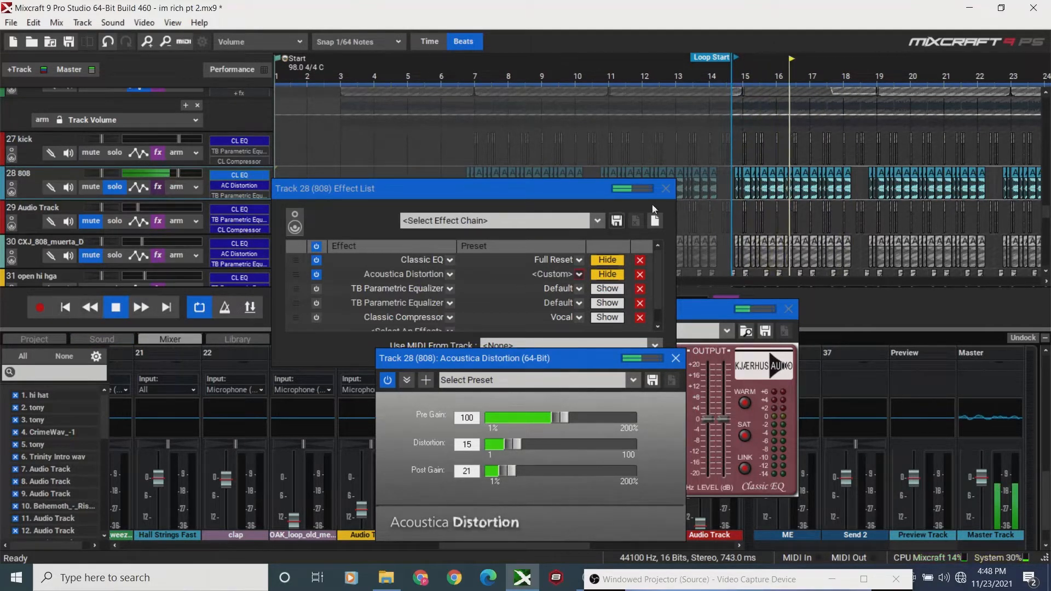
Close the 808's effect list and replay the soloed 808 from the loop start.
{"action": "left_click", "coordinate": [666, 190]}
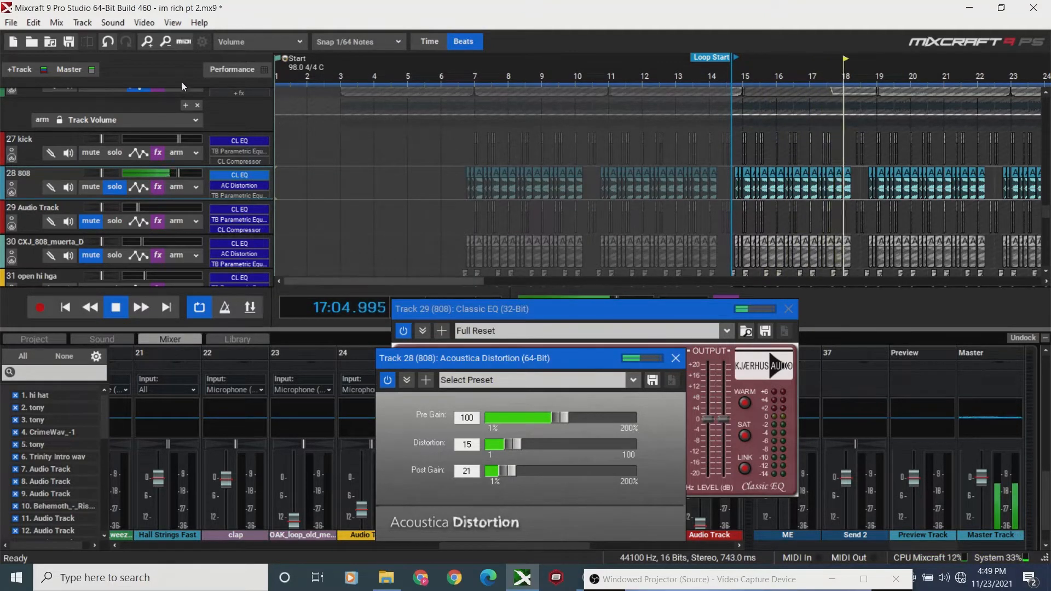
{"action": "left_click_drag", "start_coordinate": [439, 282], "coordinate": [538, 282]}
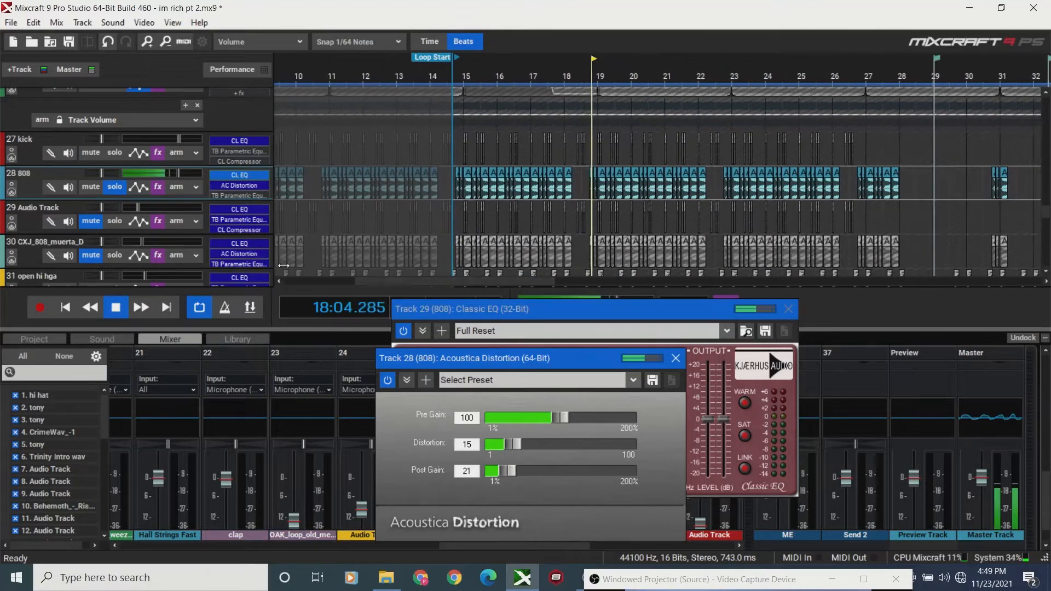
{"action": "left_click", "coordinate": [65, 308]}
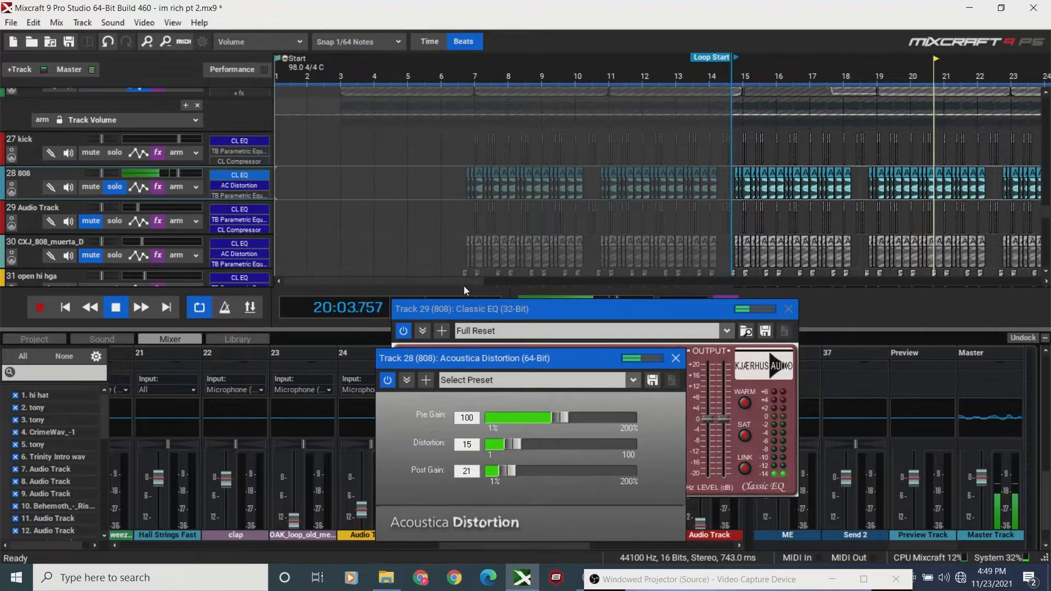
{"action": "left_click_drag", "start_coordinate": [464, 285], "coordinate": [500, 285]}
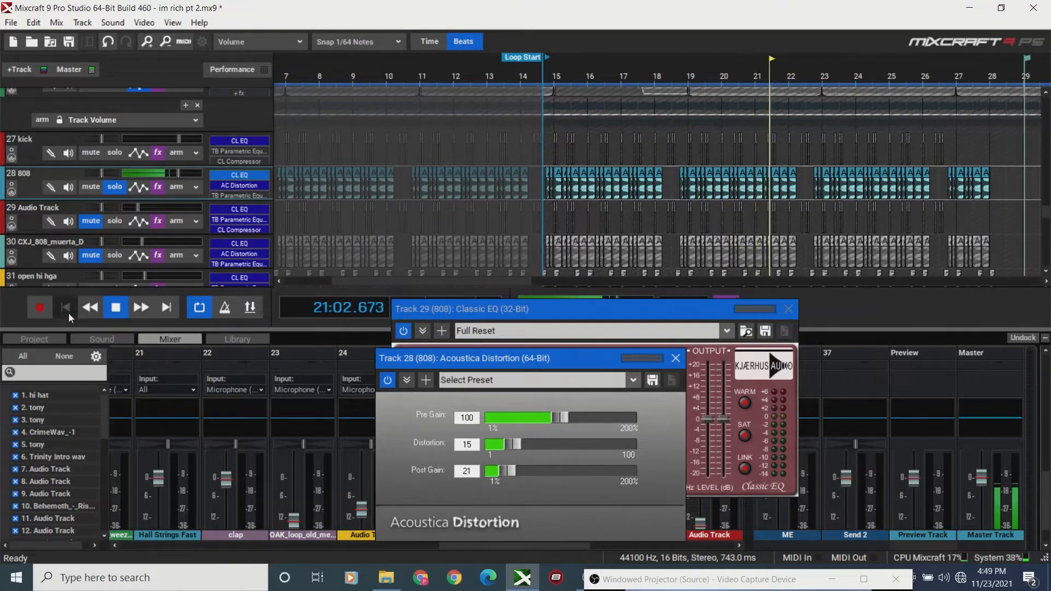
{"action": "left_click", "coordinate": [67, 313]}
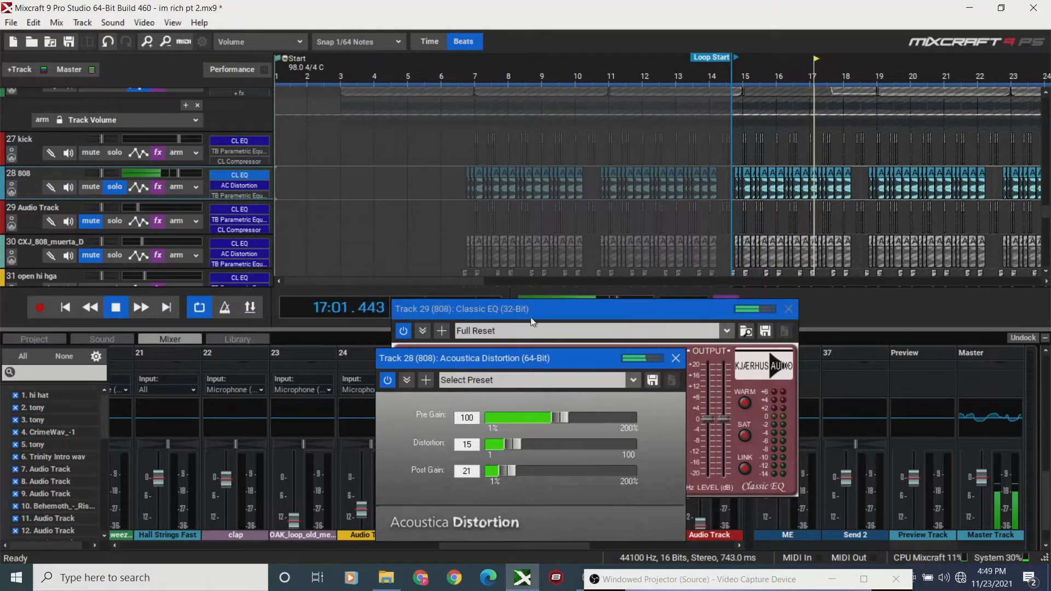
{"action": "left_click_drag", "start_coordinate": [432, 284], "coordinate": [497, 285]}
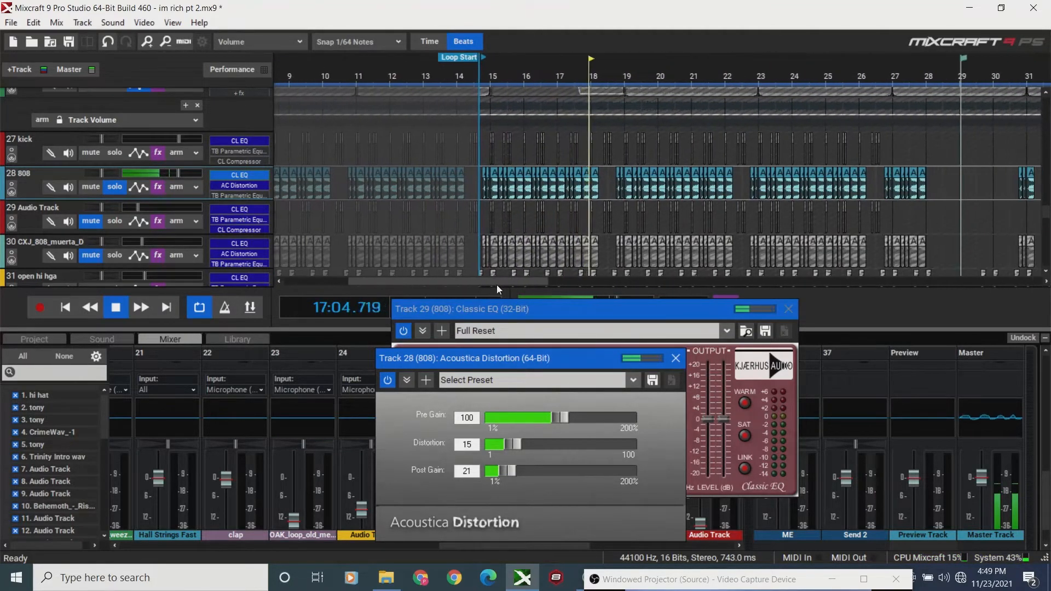
Solo the kick together with the 808 during playback and move the Classic EQ window clear of the master level meter.
{"action": "left_click", "coordinate": [110, 155]}
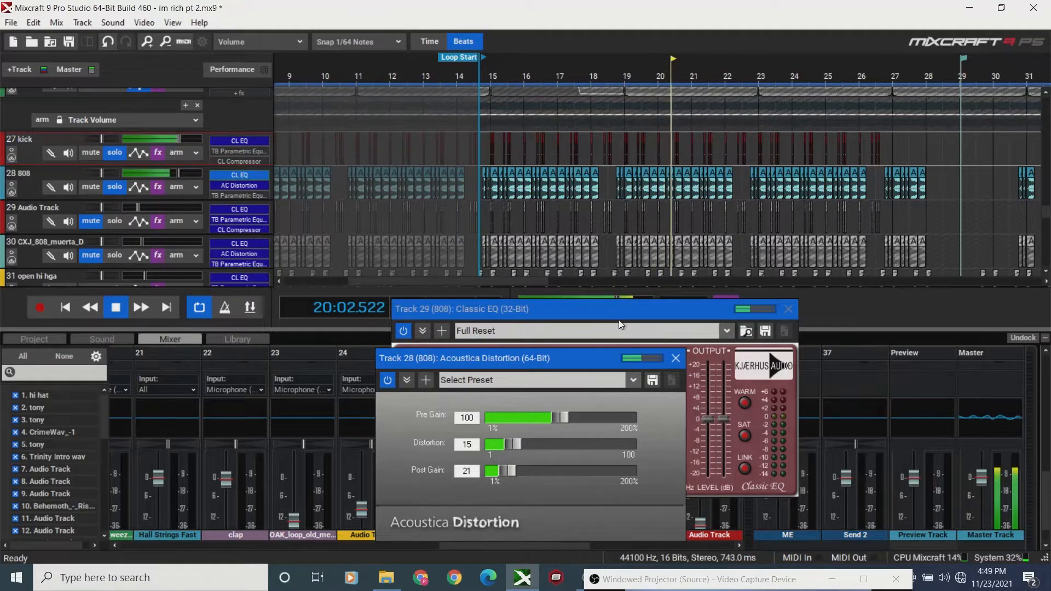
{"action": "left_click_drag", "start_coordinate": [619, 320], "coordinate": [643, 359]}
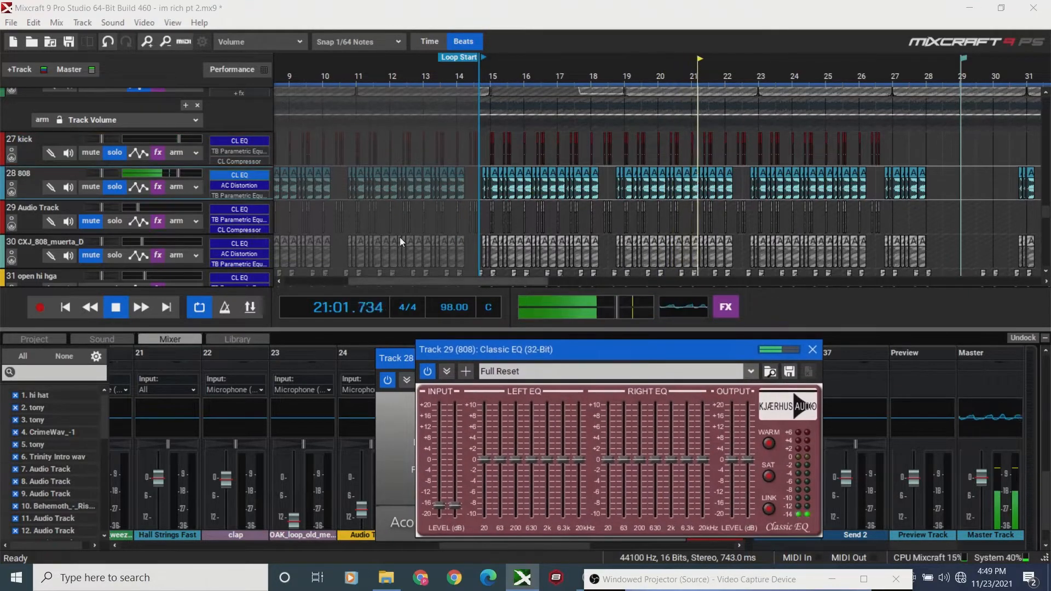
{"action": "left_click", "coordinate": [148, 45]}
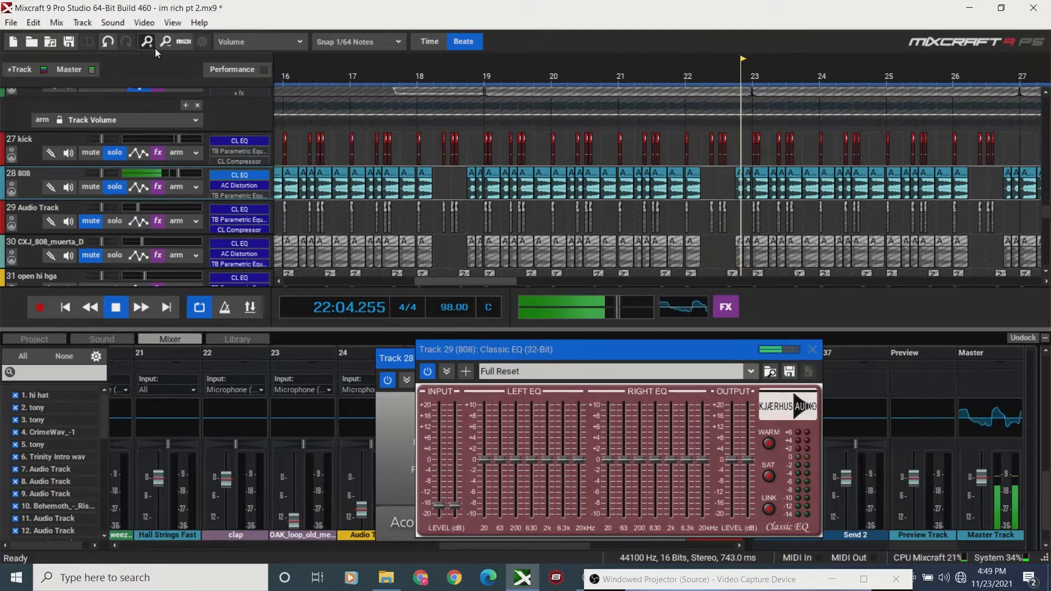
{"action": "left_click", "coordinate": [156, 47]}
{"action": "left_click", "coordinate": [157, 48]}
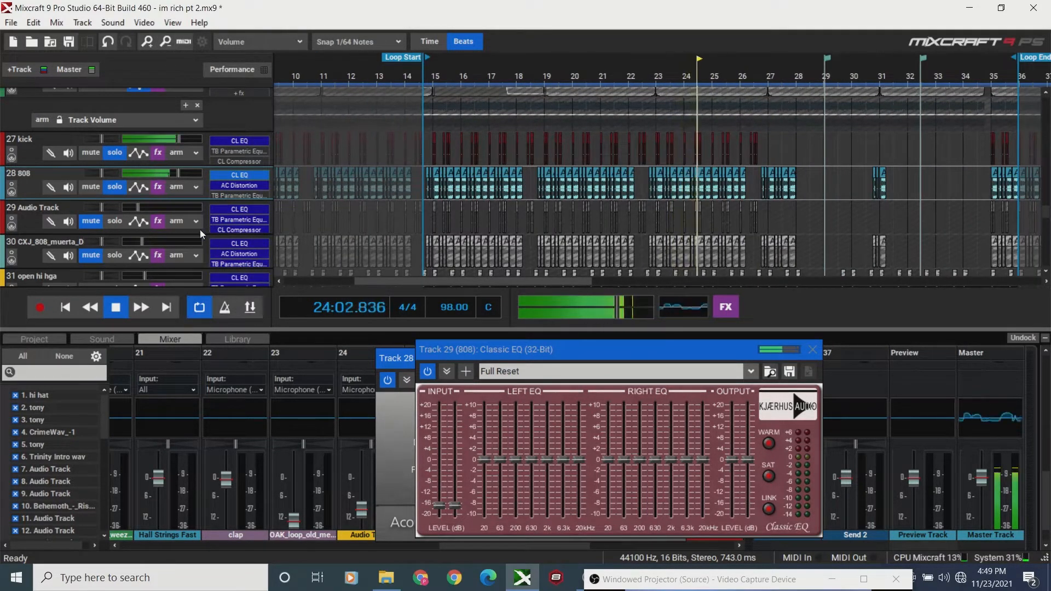
Replay the soloed kick and 808 from the loop start and raise the master volume.
{"action": "left_click", "coordinate": [64, 308]}
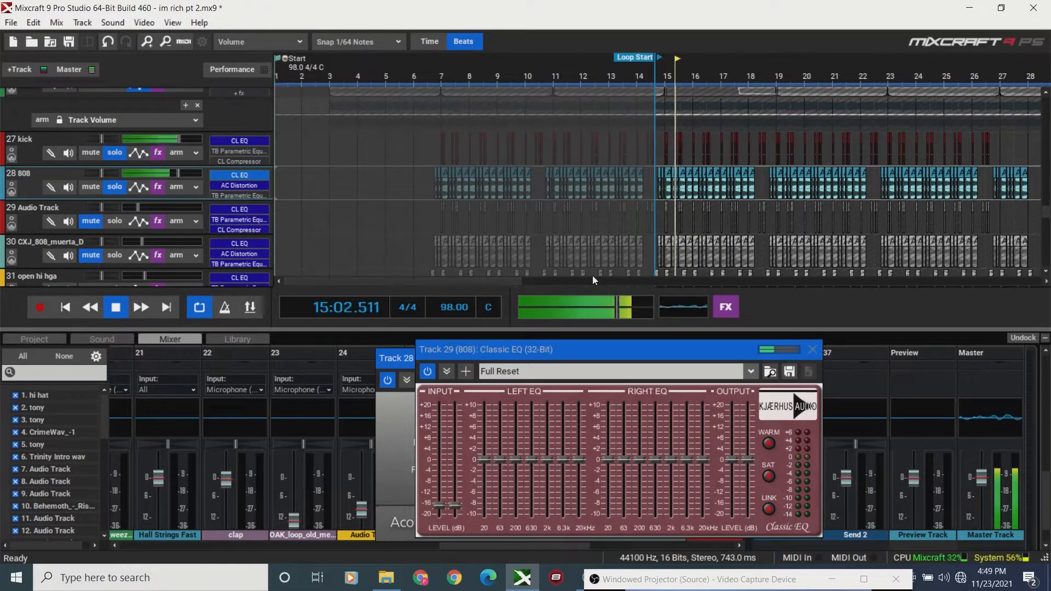
{"action": "left_click_drag", "start_coordinate": [617, 307], "coordinate": [643, 304]}
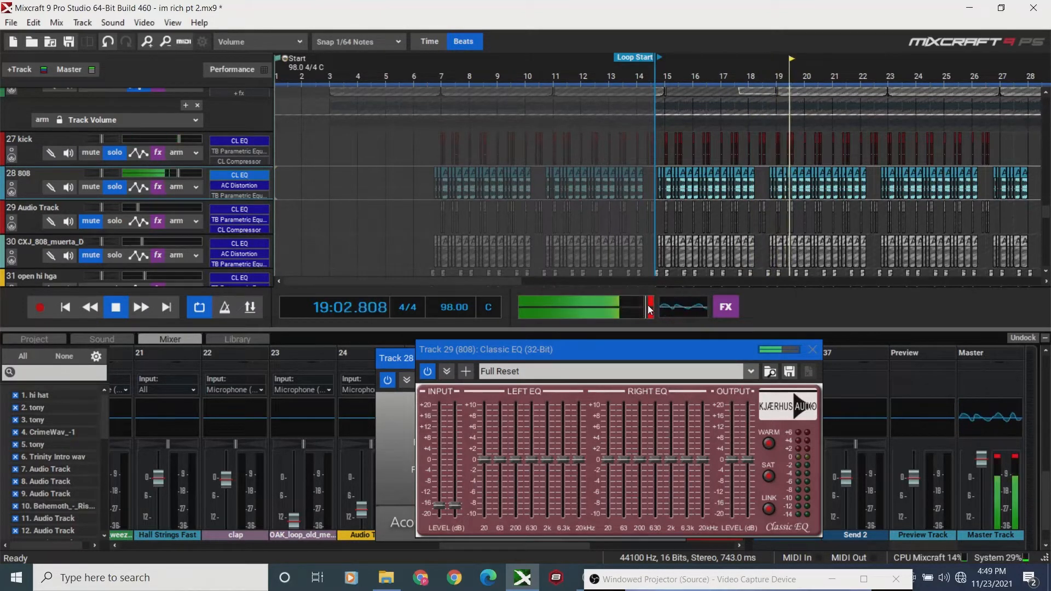
Audition track 29 Audio Track in solo alongside the kick and 808, and take it back out of solo.
{"action": "left_click_drag", "start_coordinate": [647, 308], "coordinate": [647, 311]}
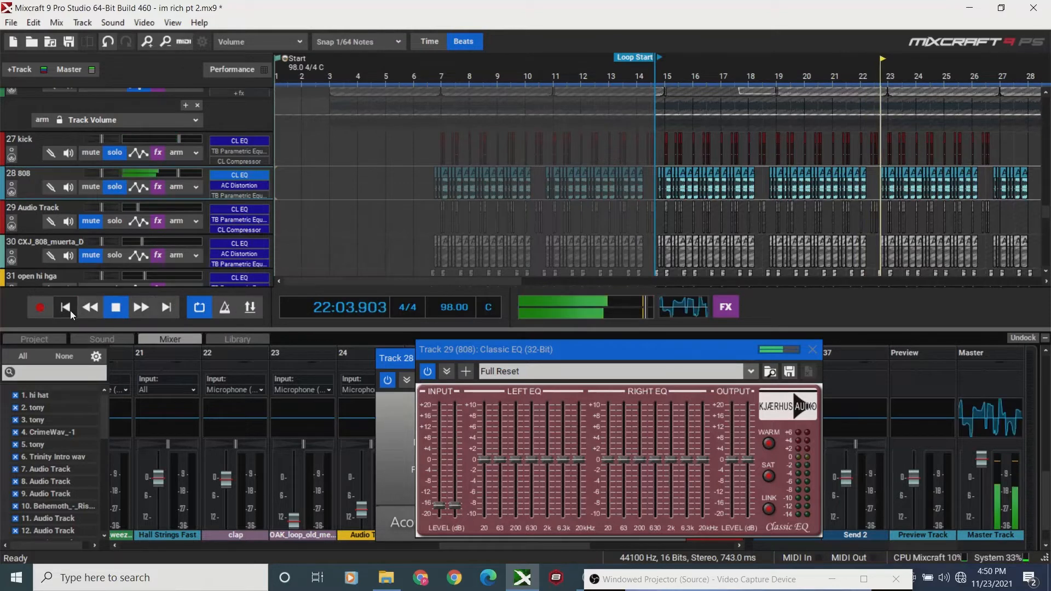
{"action": "left_click", "coordinate": [119, 221]}
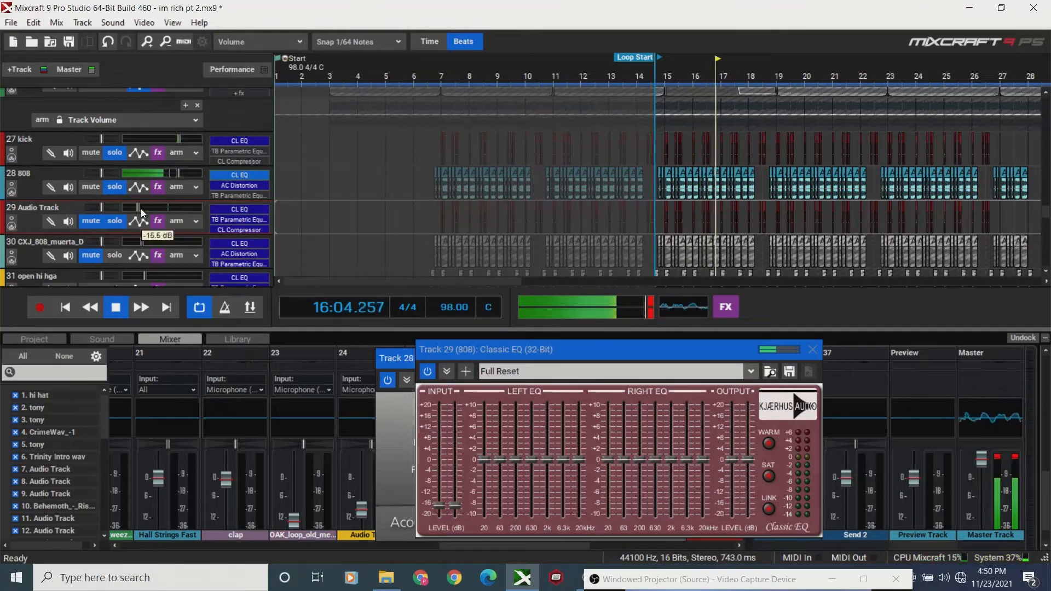
{"action": "left_click", "coordinate": [115, 221]}
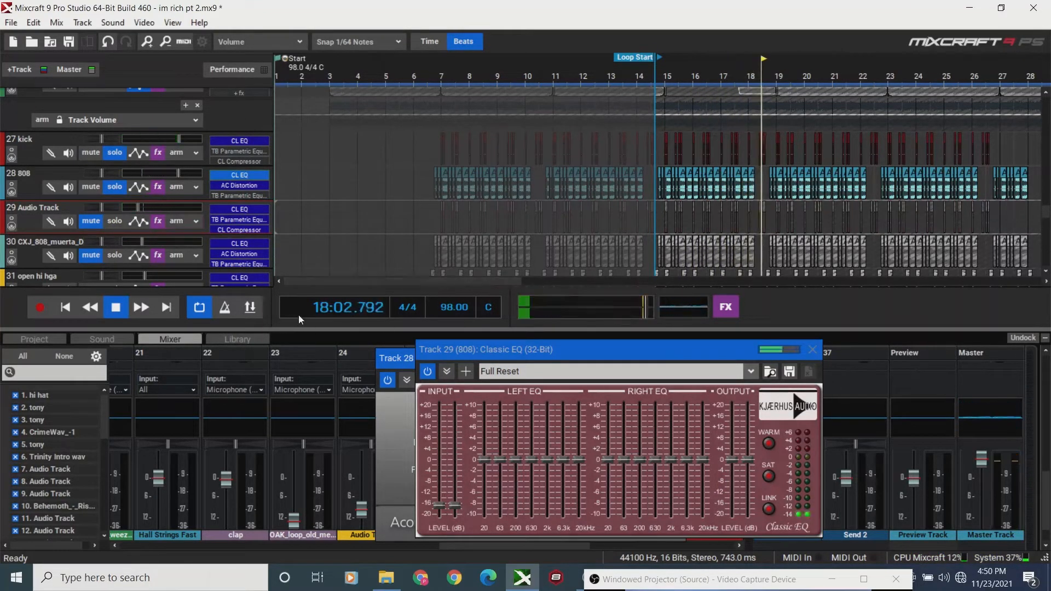
Stop playback, lower the master volume and move the Classic EQ window off the 808's Acoustica Distortion.
{"action": "key", "text": "space"}
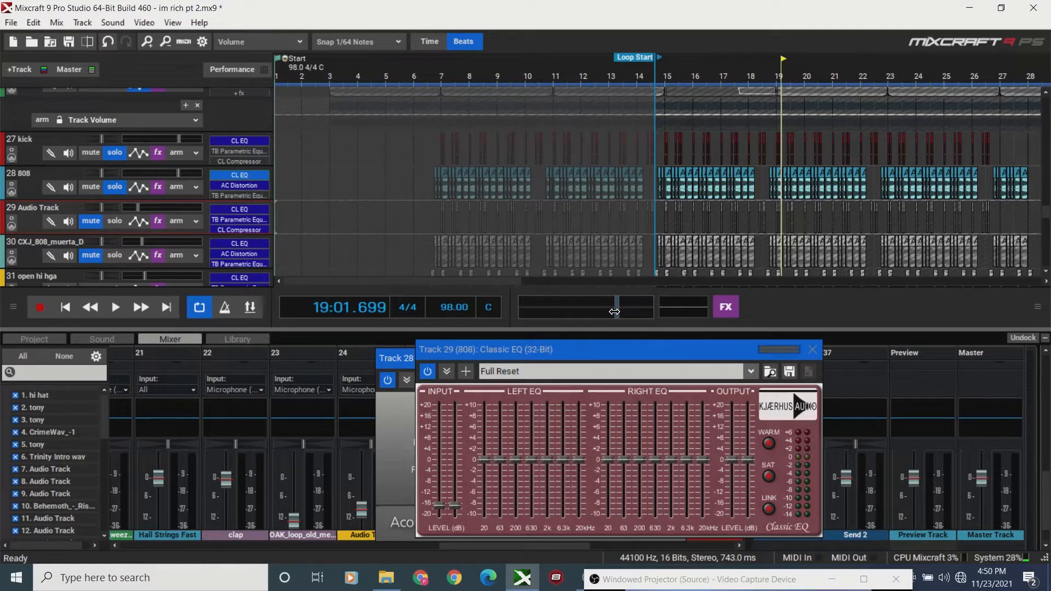
{"action": "left_click_drag", "start_coordinate": [399, 281], "coordinate": [429, 283]}
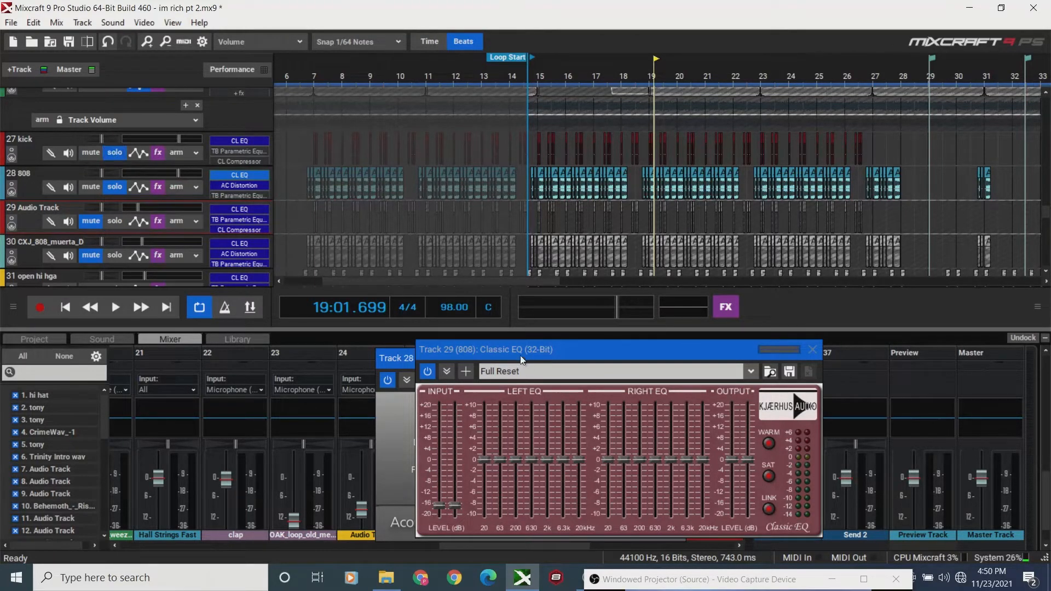
{"action": "left_click_drag", "start_coordinate": [520, 359], "coordinate": [515, 493]}
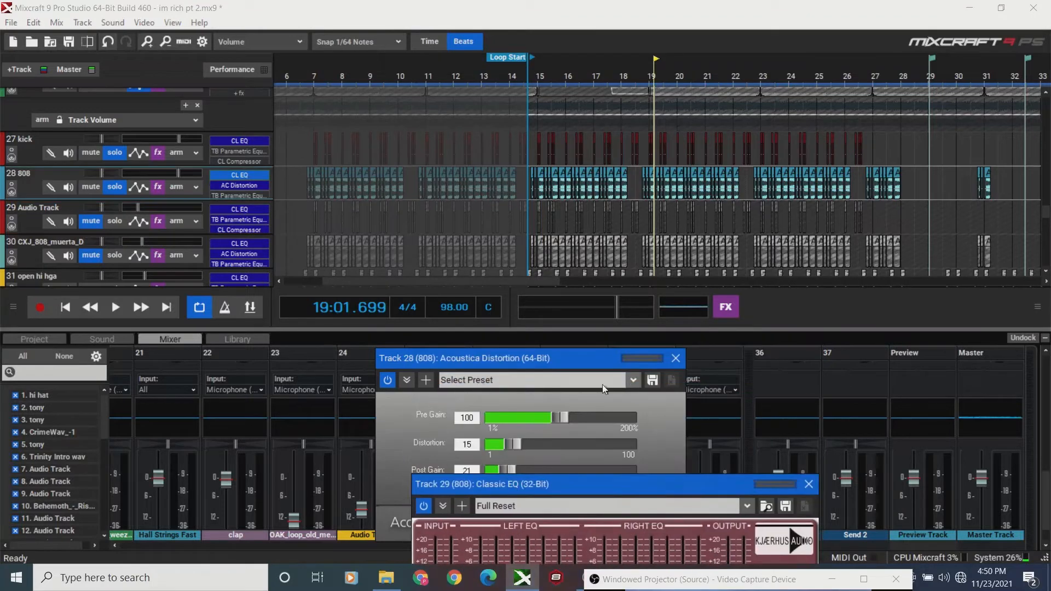
Play the 808 from the loop start and solo the kick together with it.
{"action": "left_click", "coordinate": [64, 310]}
{"action": "key", "text": "space"}
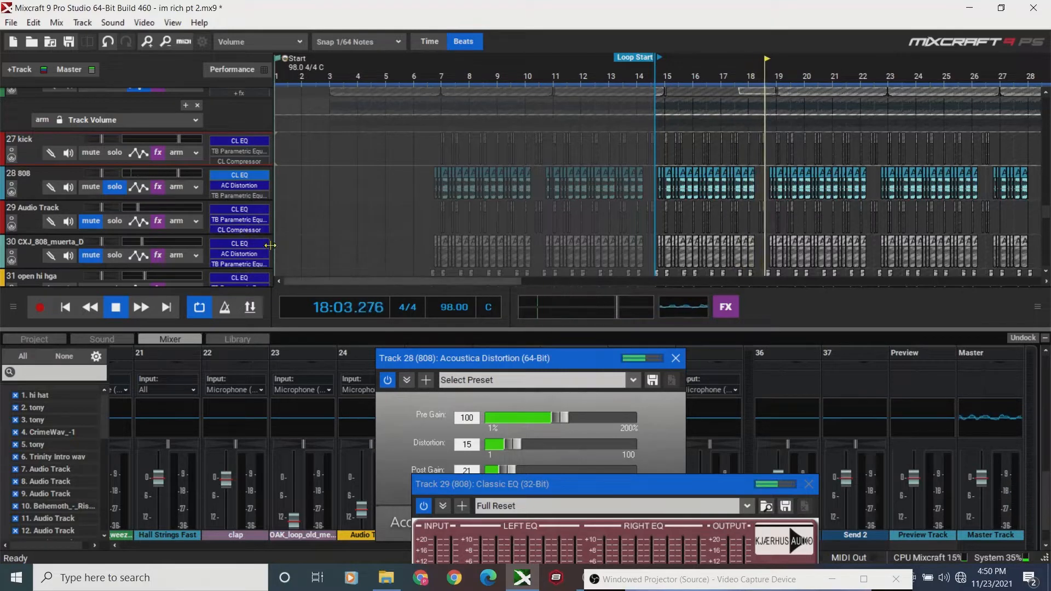
{"action": "left_click", "coordinate": [117, 155]}
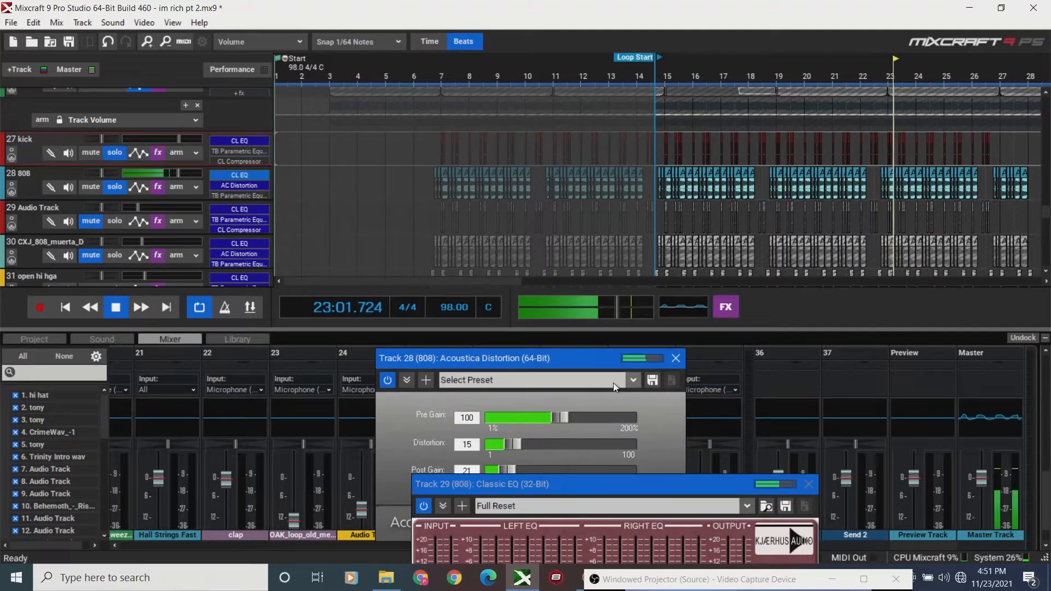
Replay the soloed kick and 808 from just after bar 15 and stop playback.
{"action": "left_click_drag", "start_coordinate": [491, 281], "coordinate": [541, 290]}
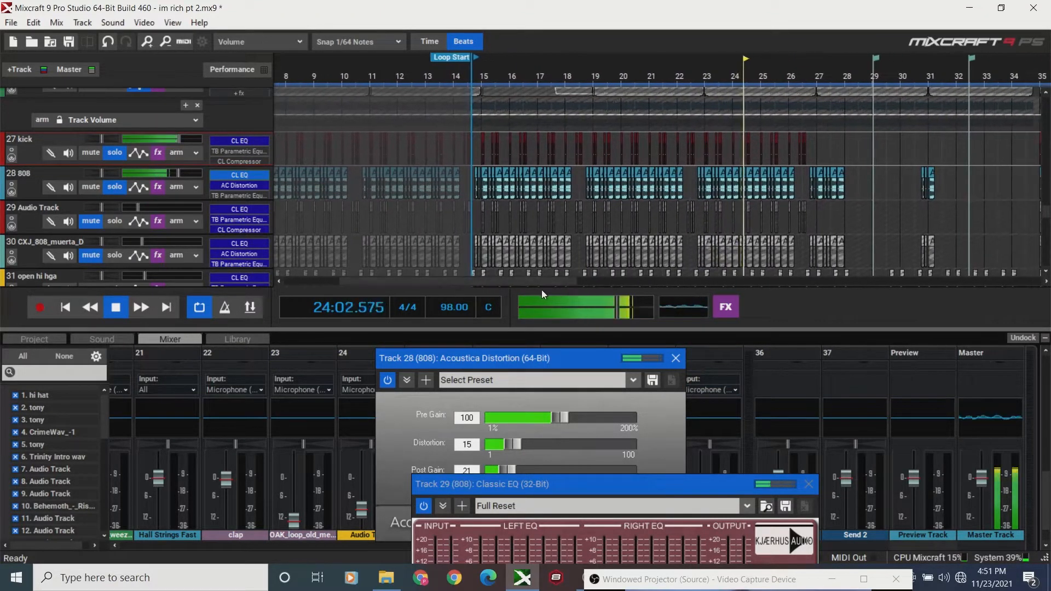
{"action": "left_click", "coordinate": [490, 79]}
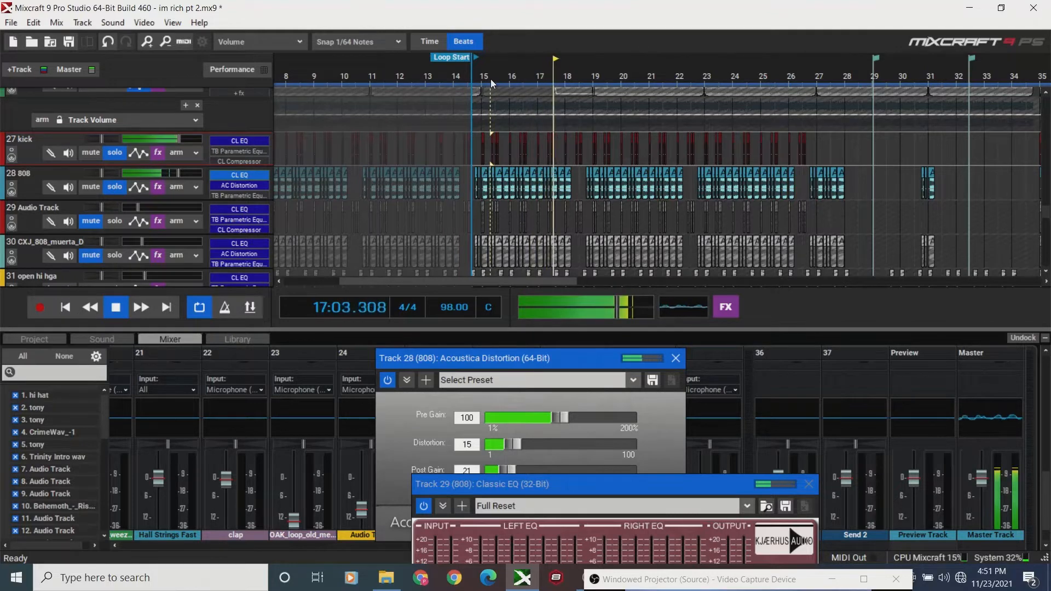
{"action": "left_click", "coordinate": [139, 37]}
{"action": "key", "text": "space"}
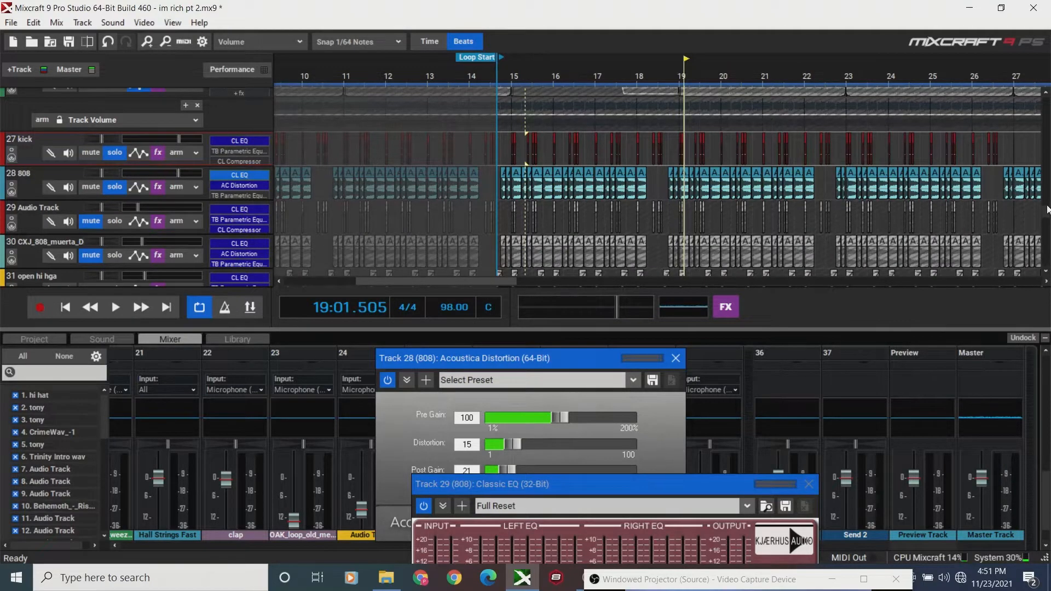
Solo the hi hat track and move it from the first position down to just above ZAY_vocal_03.
{"action": "left_click_drag", "start_coordinate": [1047, 213], "coordinate": [1047, 102]}
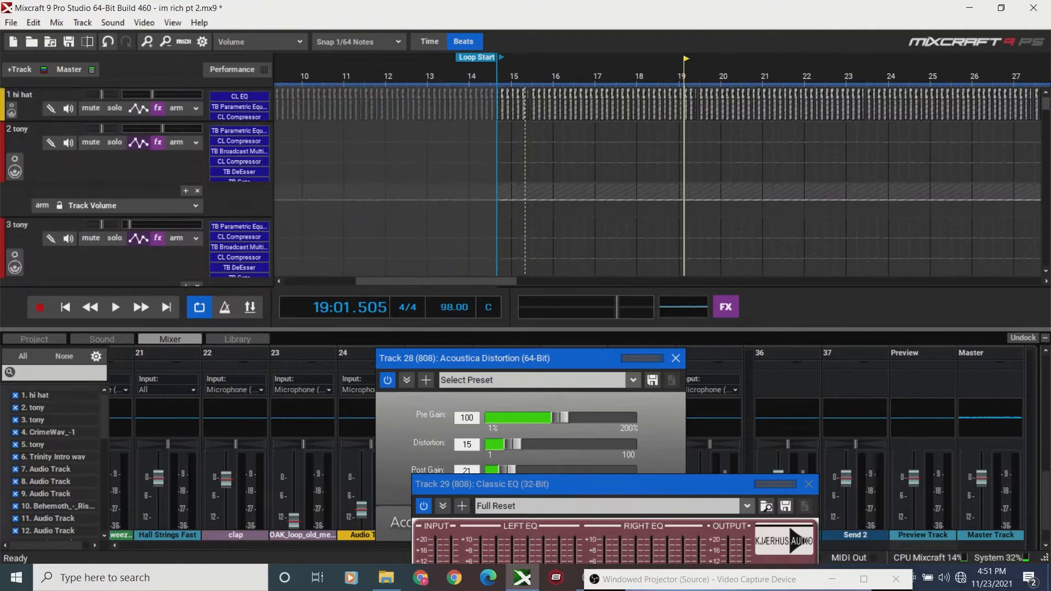
{"action": "left_click", "coordinate": [116, 112]}
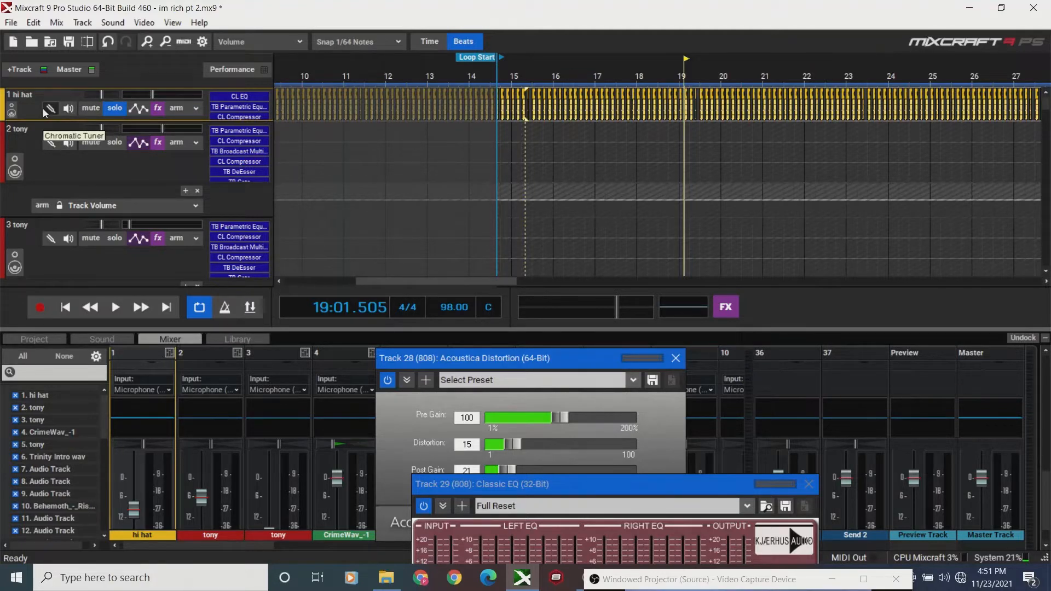
{"action": "scroll", "coordinate": [35, 101], "scroll_direction": "down", "scroll_amount": 3}
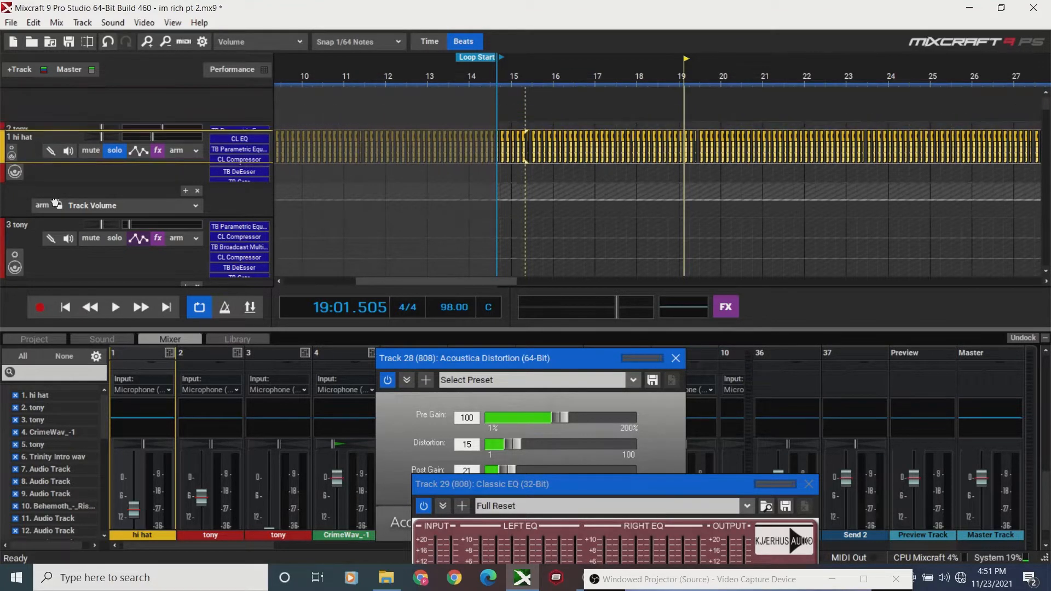
{"action": "scroll", "coordinate": [106, 423], "scroll_direction": "down", "scroll_amount": 17}
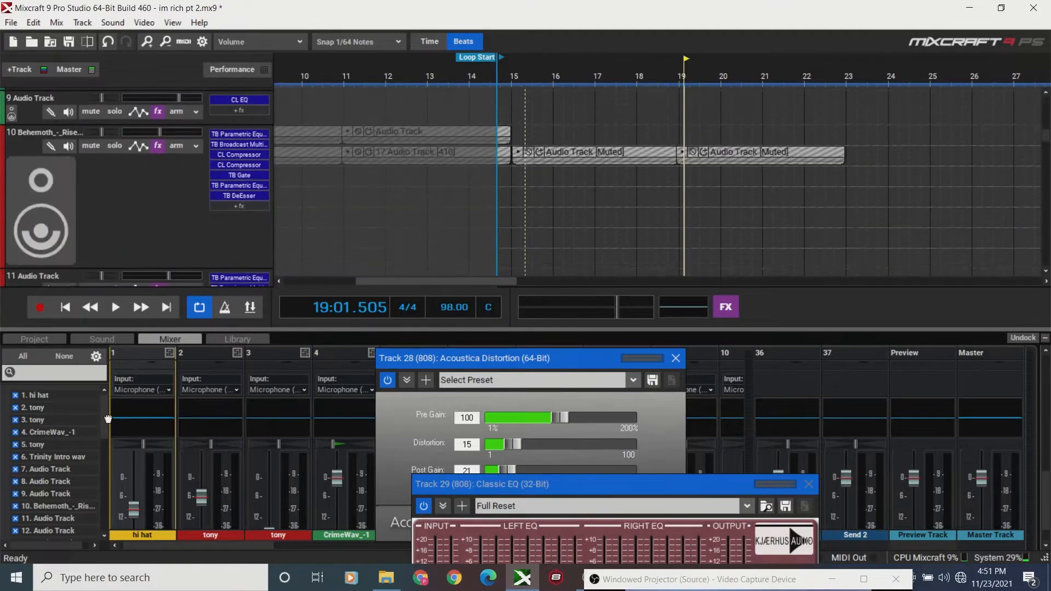
{"action": "scroll", "coordinate": [106, 423], "scroll_direction": "down", "scroll_amount": 10}
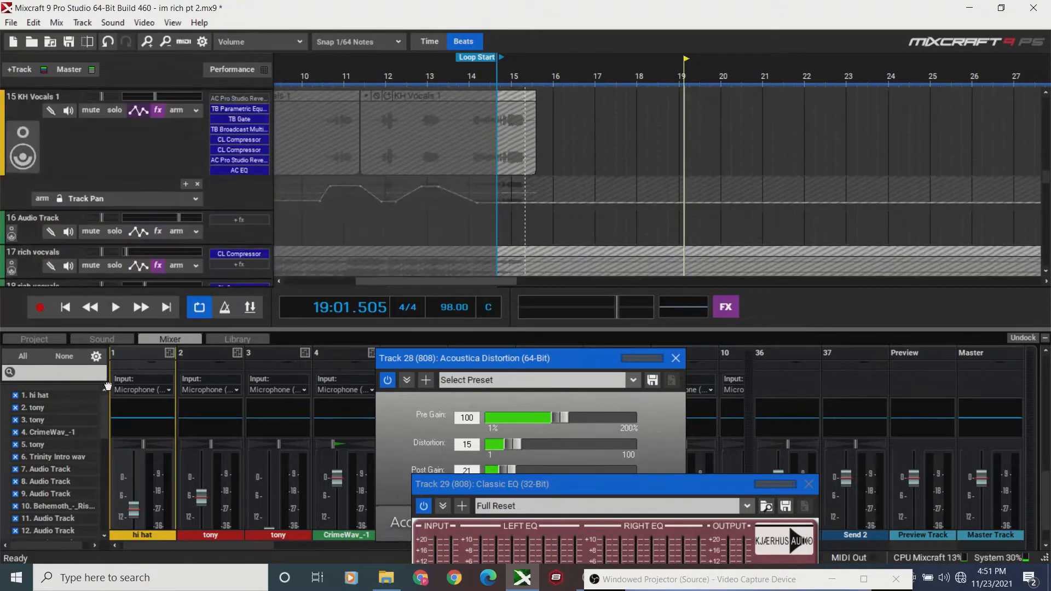
{"action": "left_click_drag", "start_coordinate": [107, 376], "coordinate": [131, 178]}
Start playback with the kick, 808 and hi hat soloed and move the hi hat track between the kick and 808 tracks.
{"action": "left_click", "coordinate": [162, 45]}
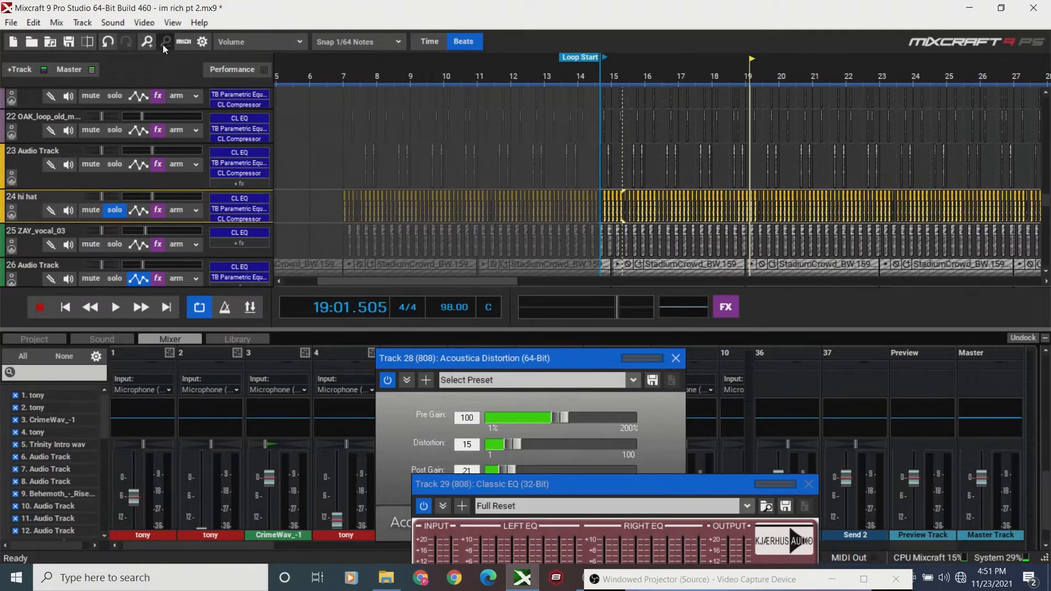
{"action": "left_click", "coordinate": [163, 45]}
{"action": "left_click", "coordinate": [162, 44]}
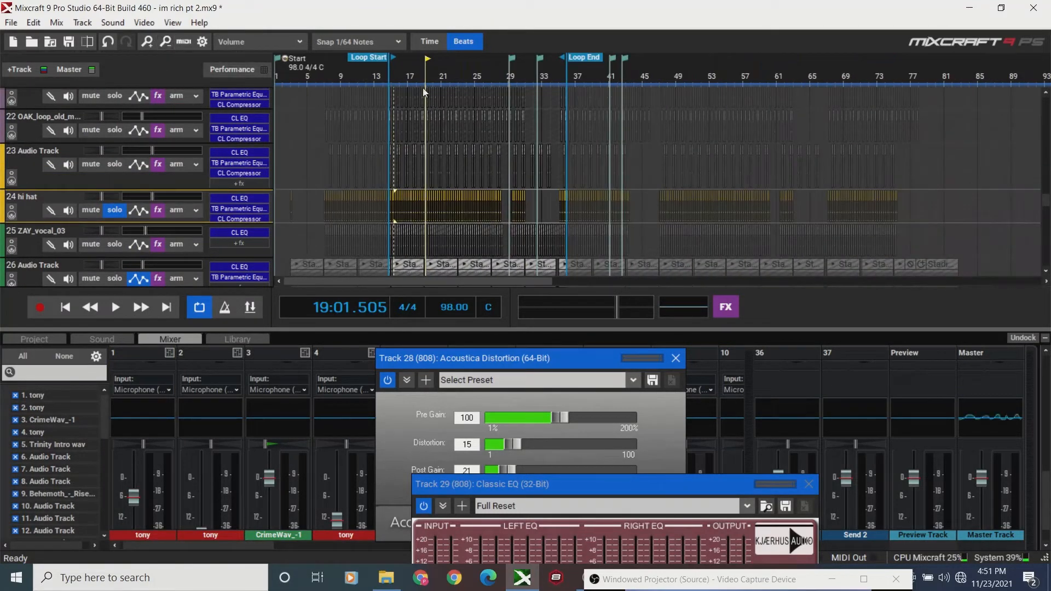
{"action": "key", "text": "space"}
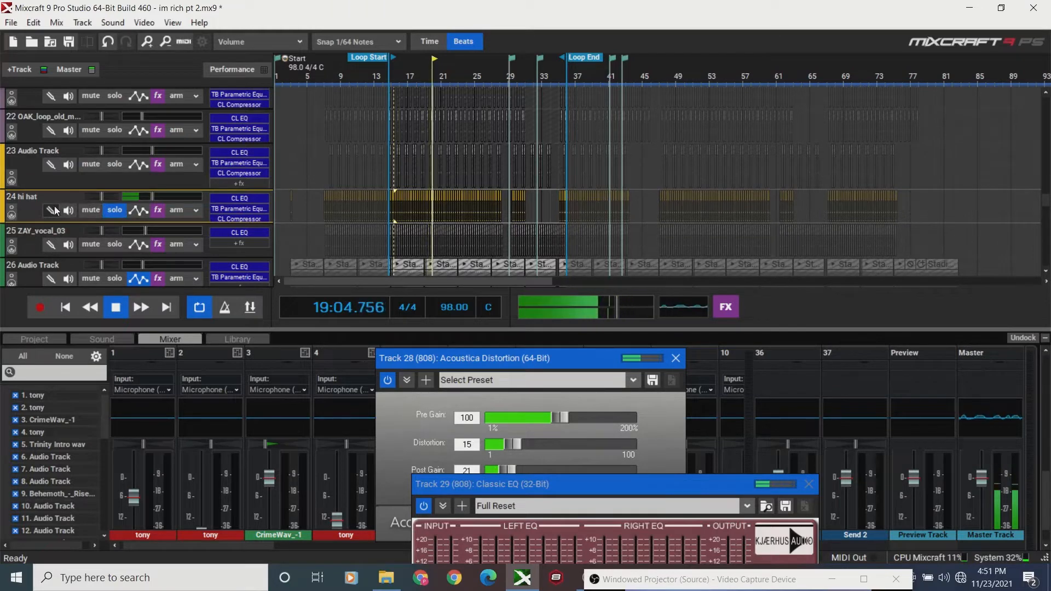
{"action": "mouse_move", "coordinate": [54, 206]}
{"action": "left_mouse_down"}
{"action": "mouse_move", "coordinate": [41, 291]}
{"action": "mouse_move", "coordinate": [48, 217]}
{"action": "left_mouse_up"}
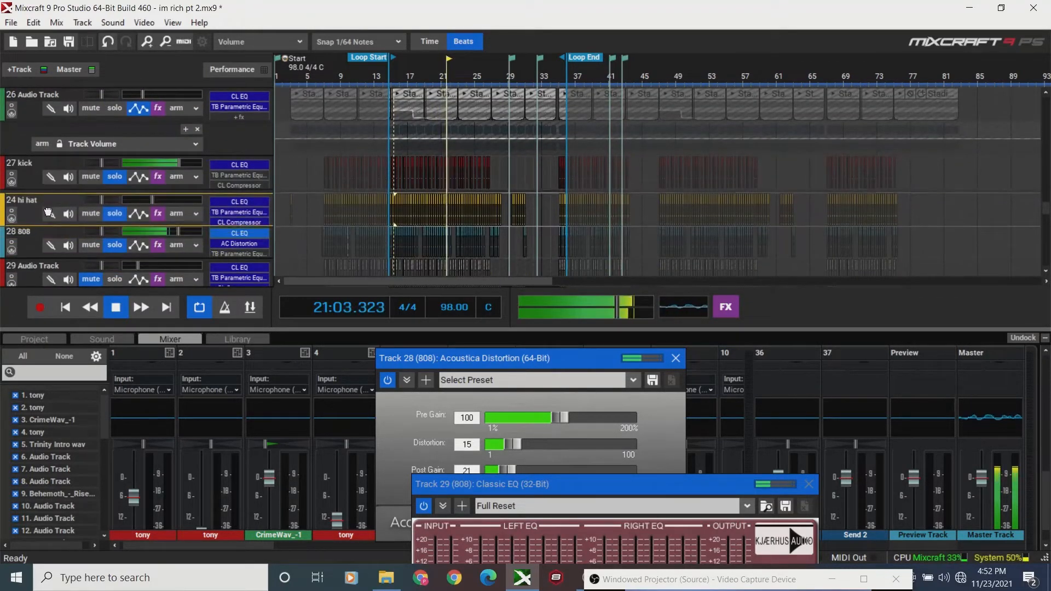
{"action": "left_click", "coordinate": [143, 42]}
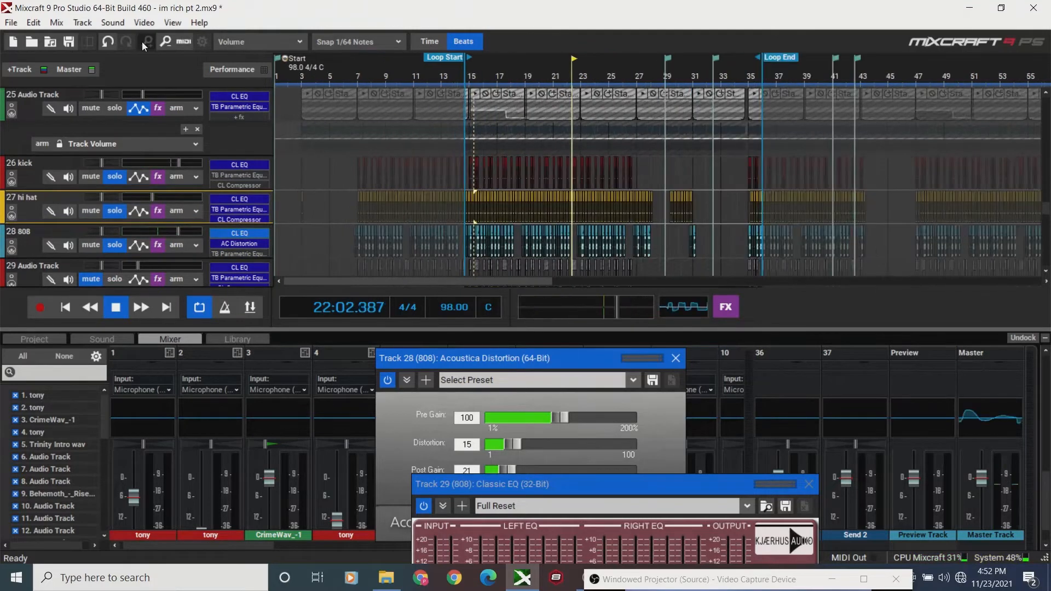
{"action": "left_click", "coordinate": [143, 41]}
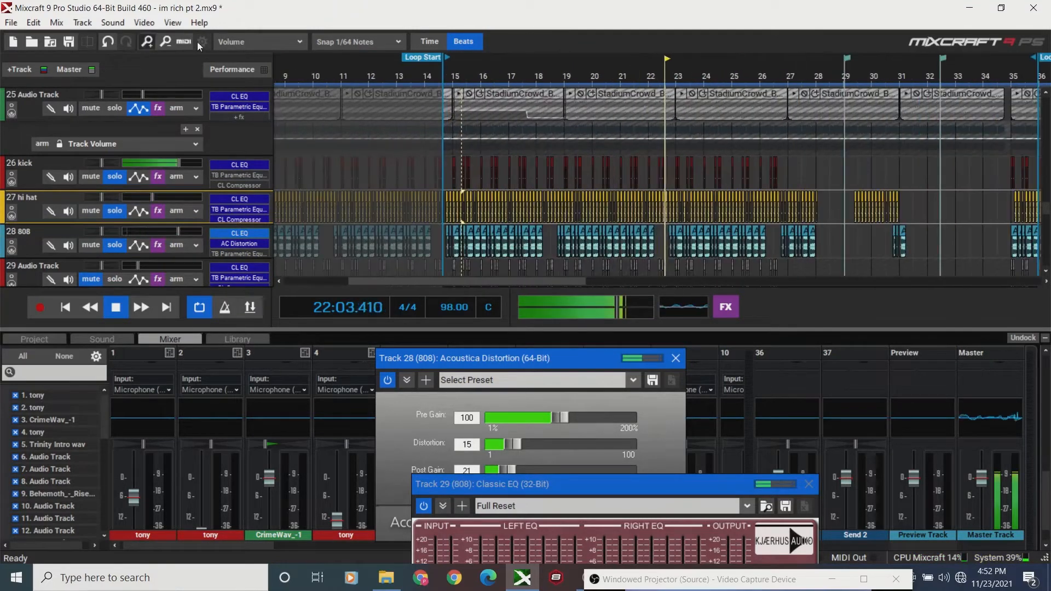
Replay from the loop start, stop, and raise the hi hat track's volume to about the kick and 808 fader positions.
{"action": "left_click", "coordinate": [64, 311]}
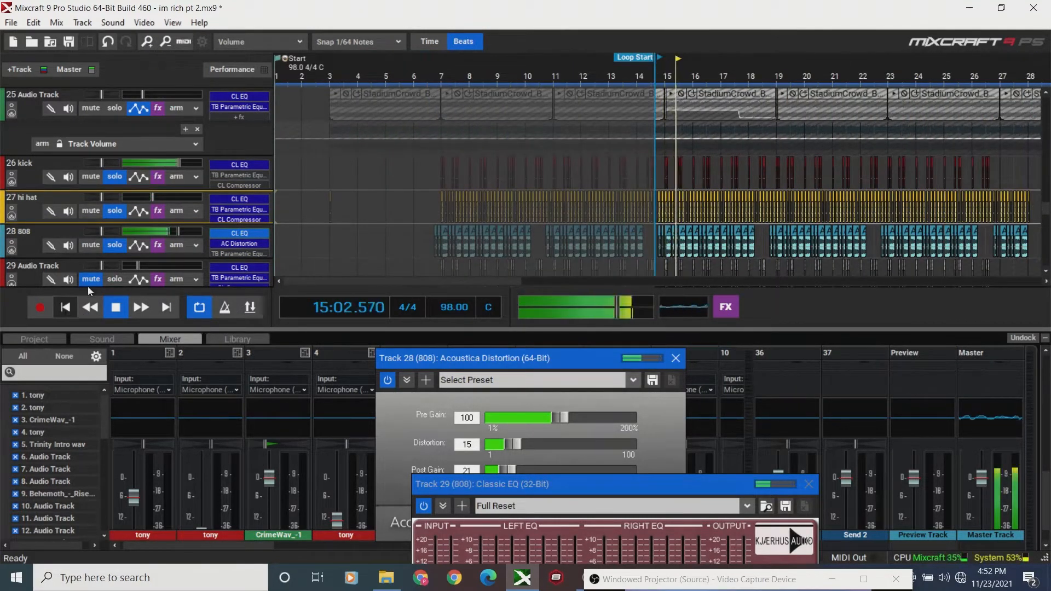
{"action": "mouse_move", "coordinate": [162, 196]}
{"action": "key", "text": "space"}
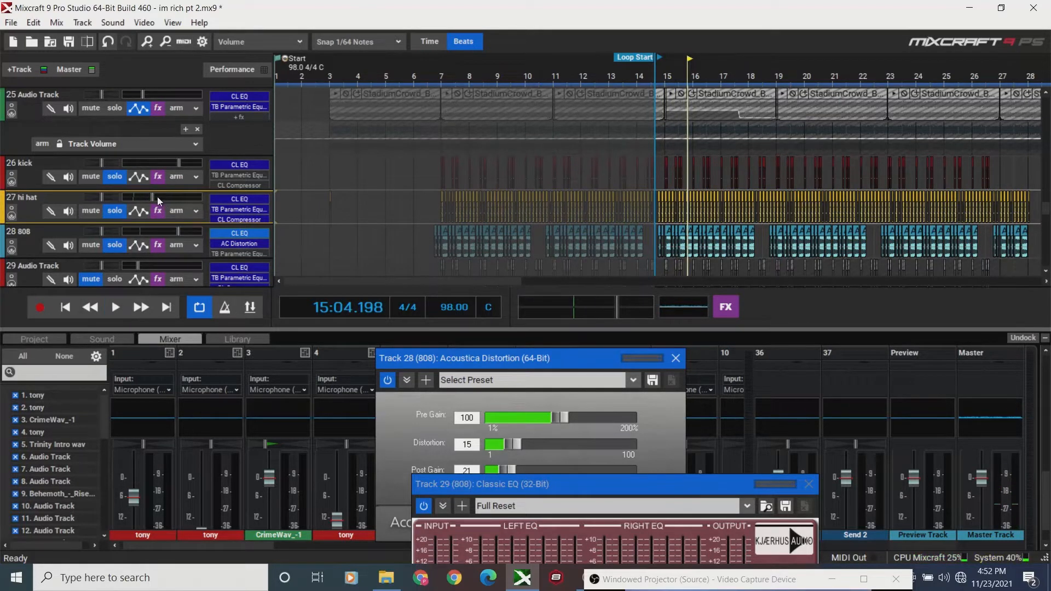
{"action": "left_click_drag", "start_coordinate": [157, 196], "coordinate": [183, 203]}
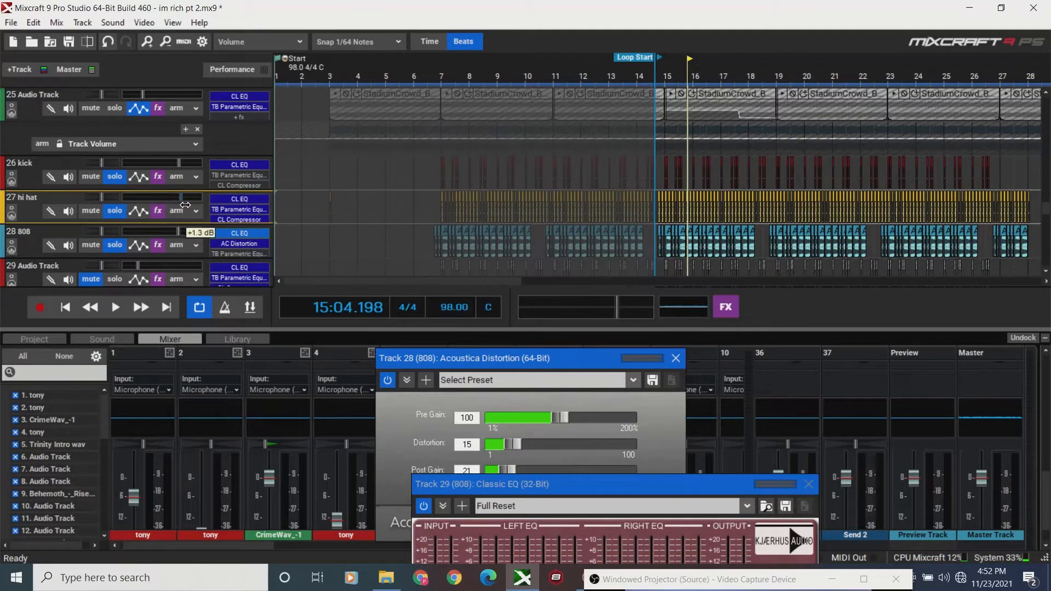
{"action": "mouse_move", "coordinate": [179, 200]}
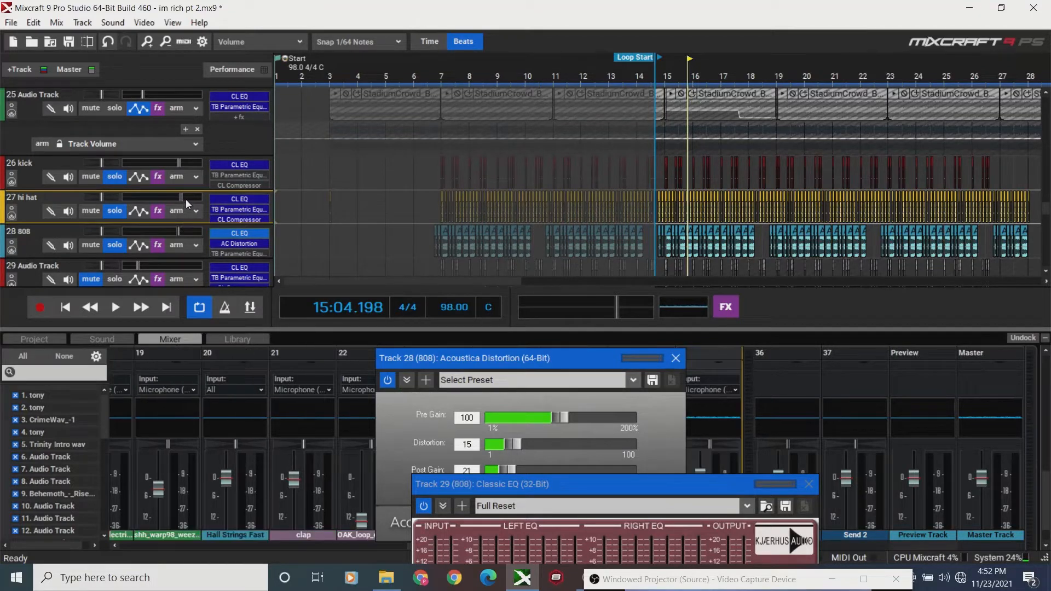
{"action": "left_click_drag", "start_coordinate": [181, 198], "coordinate": [180, 199]}
Show the hi hat track's Classic EQ from its effect list, move the EQ window lower and close the list.
{"action": "left_click", "coordinate": [159, 212]}
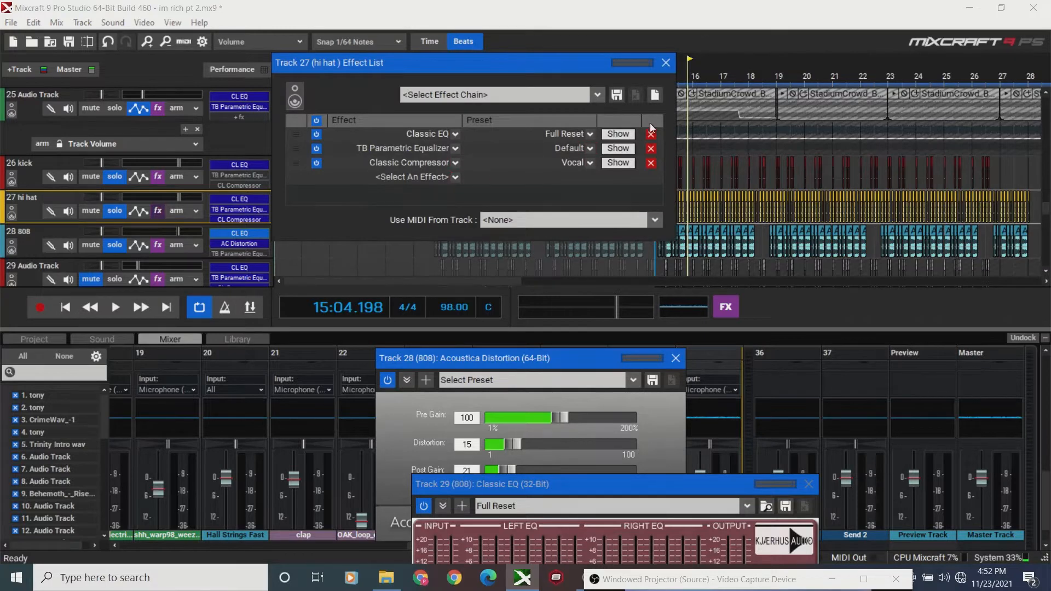
{"action": "left_click", "coordinate": [619, 135]}
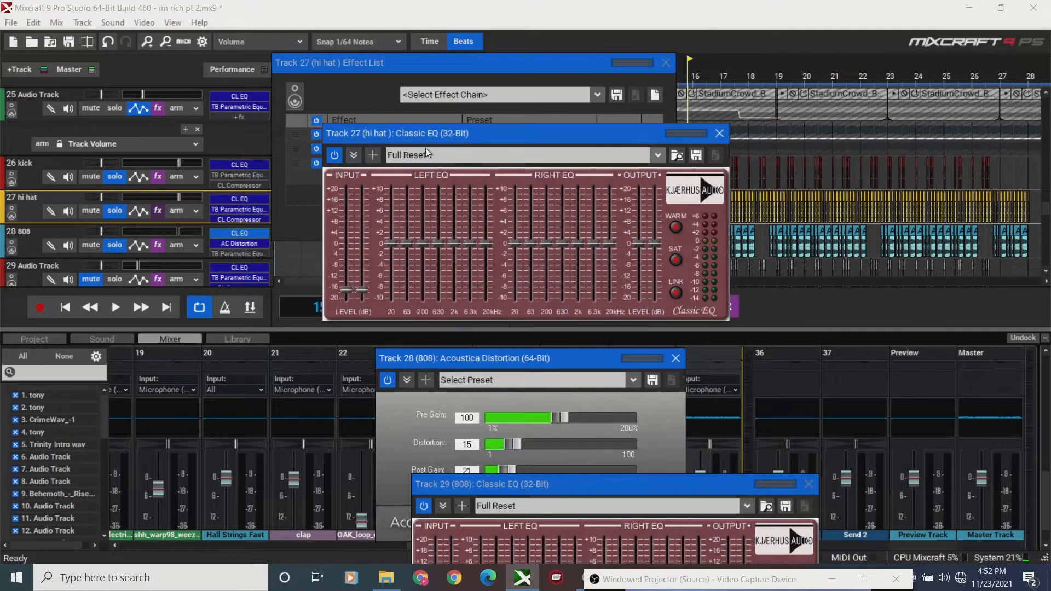
{"action": "left_click_drag", "start_coordinate": [547, 142], "coordinate": [551, 192]}
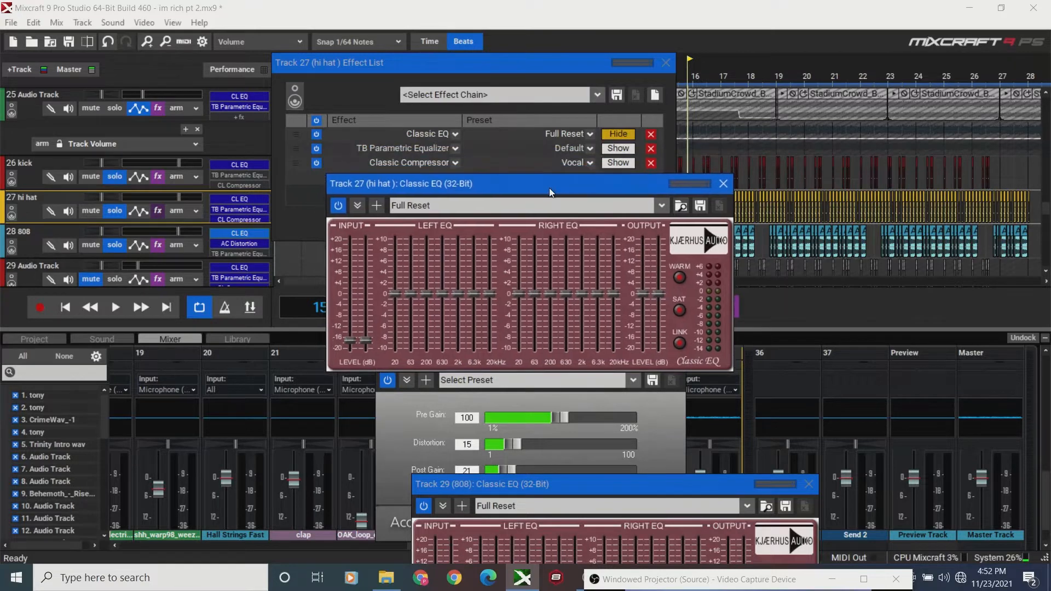
{"action": "left_click", "coordinate": [666, 64]}
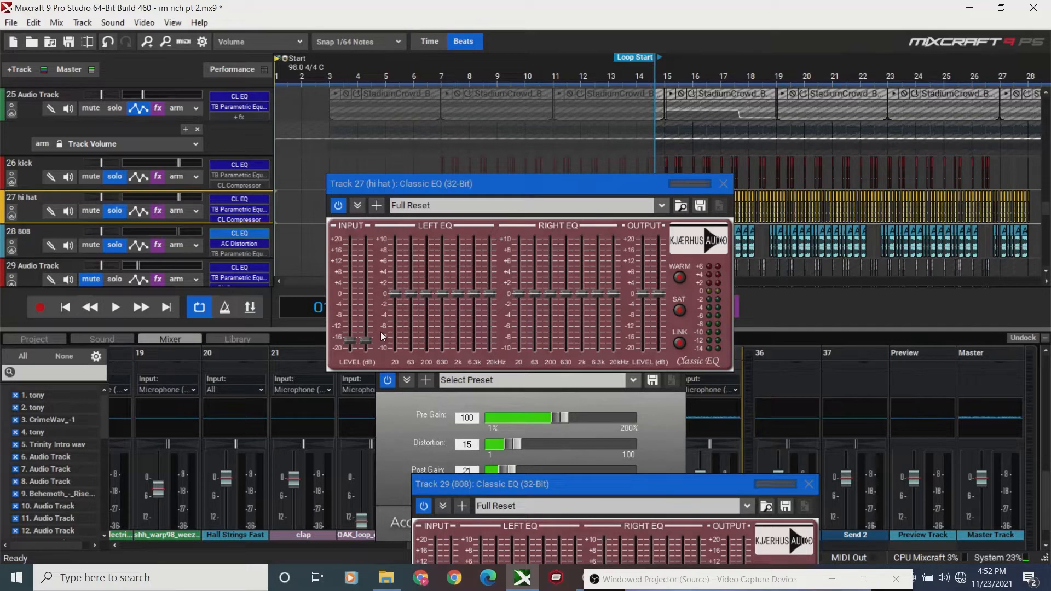
Play the loop and take the kick and 808 out of solo, leaving only the hi hat soloed.
{"action": "scroll", "coordinate": [1047, 511], "scroll_direction": "down", "scroll_amount": 1}
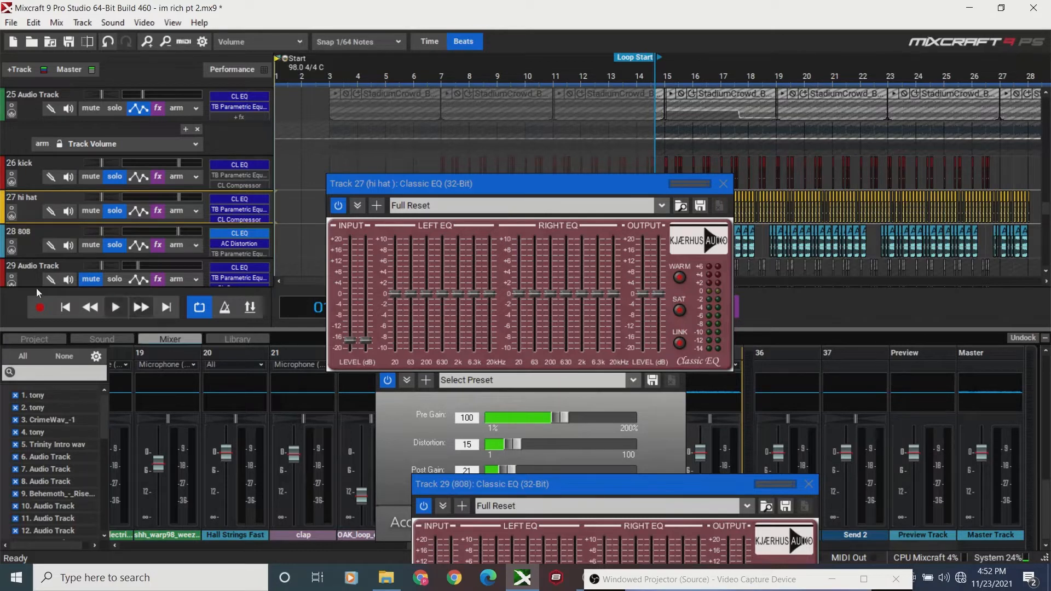
{"action": "key", "text": "space"}
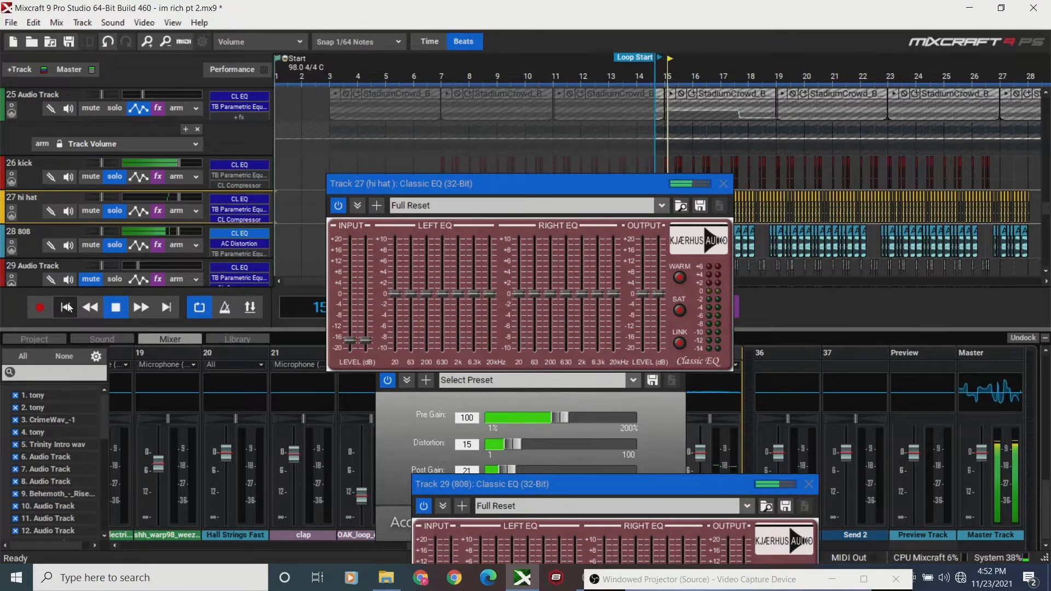
{"action": "left_click", "coordinate": [113, 177]}
{"action": "left_click", "coordinate": [118, 248]}
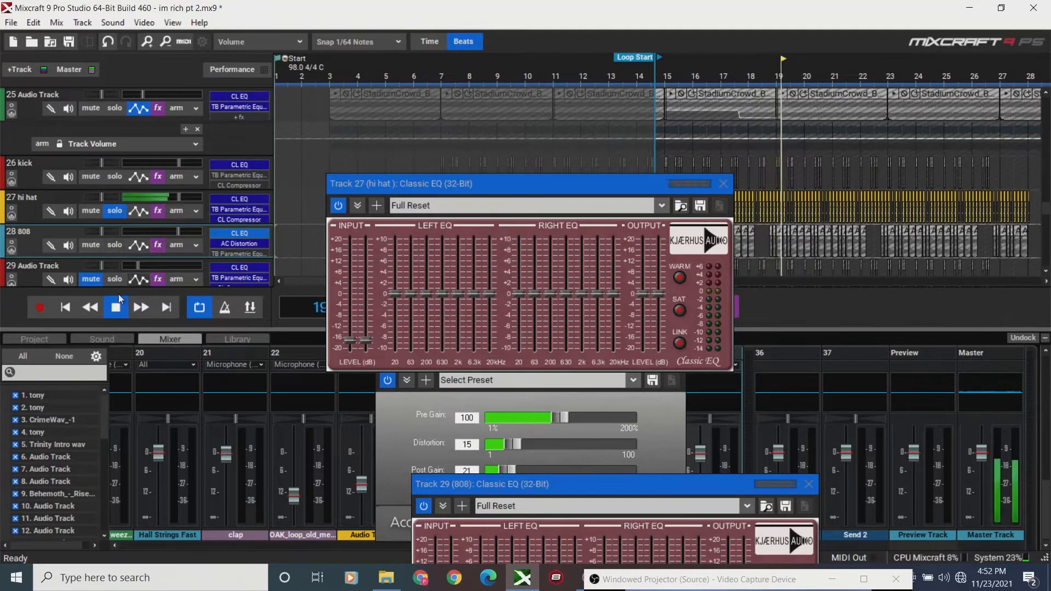
Move the hi hat's Classic EQ window clear of the master meter and slightly lower its input level.
{"action": "left_click_drag", "start_coordinate": [570, 182], "coordinate": [336, 237]}
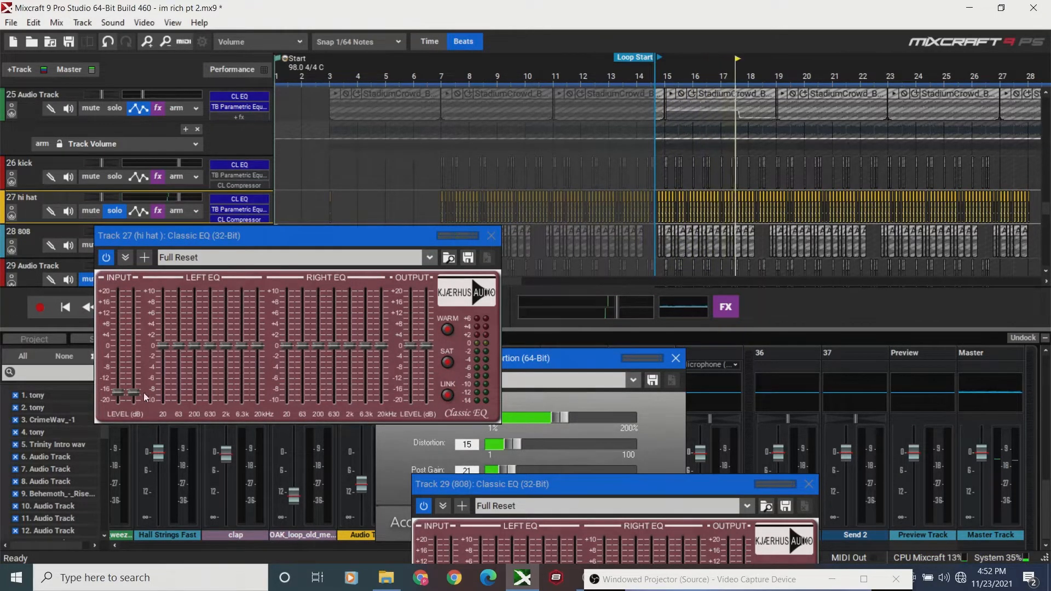
{"action": "left_click_drag", "start_coordinate": [132, 392], "coordinate": [133, 397]}
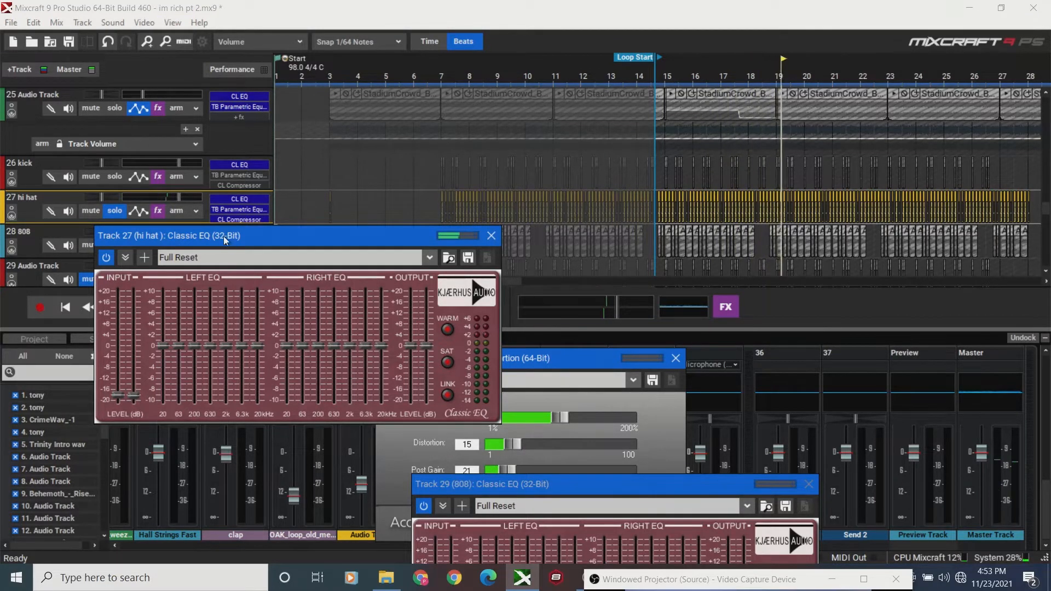
Move the hi hat's Classic EQ window off the transport controls and replay the soloed hi hat from the loop start.
{"action": "left_click_drag", "start_coordinate": [223, 235], "coordinate": [480, 323]}
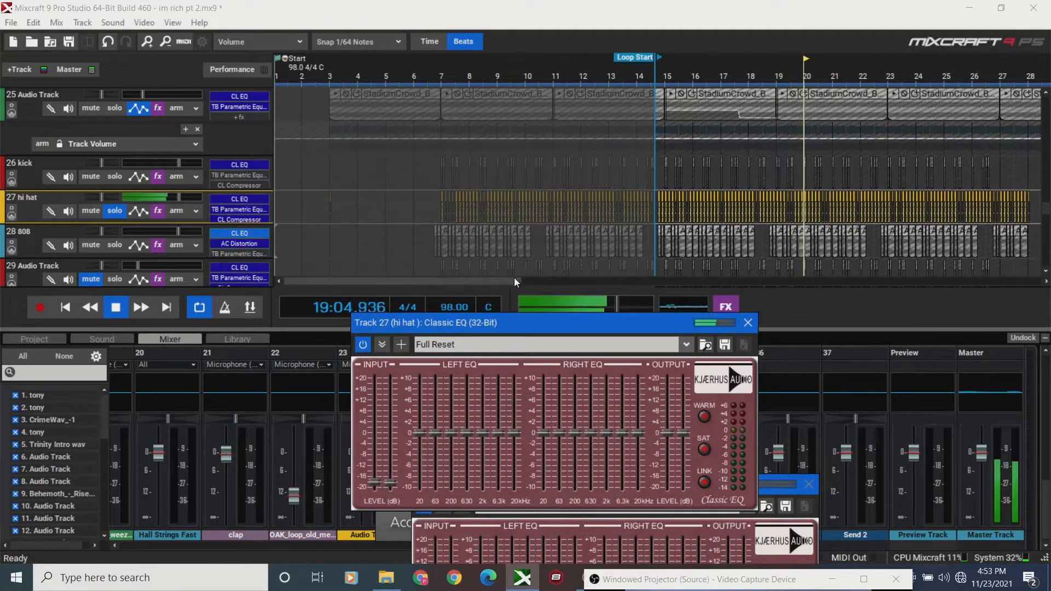
{"action": "left_click_drag", "start_coordinate": [493, 280], "coordinate": [573, 284]}
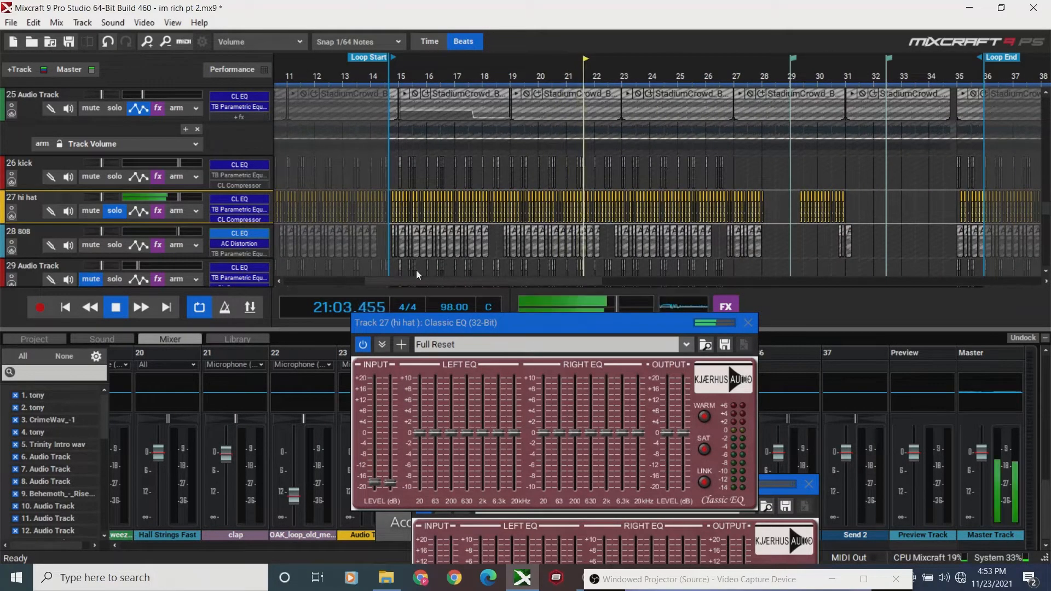
{"action": "left_click", "coordinate": [66, 308]}
Stop playback, solo the kick and 808 alongside the hi hat, and play the loop.
{"action": "left_click", "coordinate": [122, 212]}
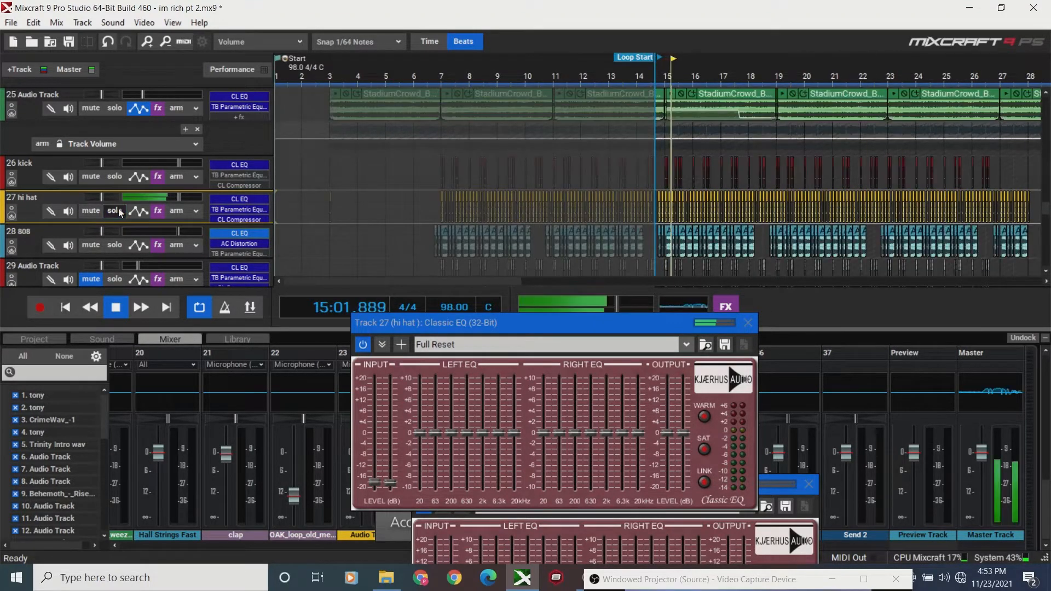
{"action": "key", "text": "space"}
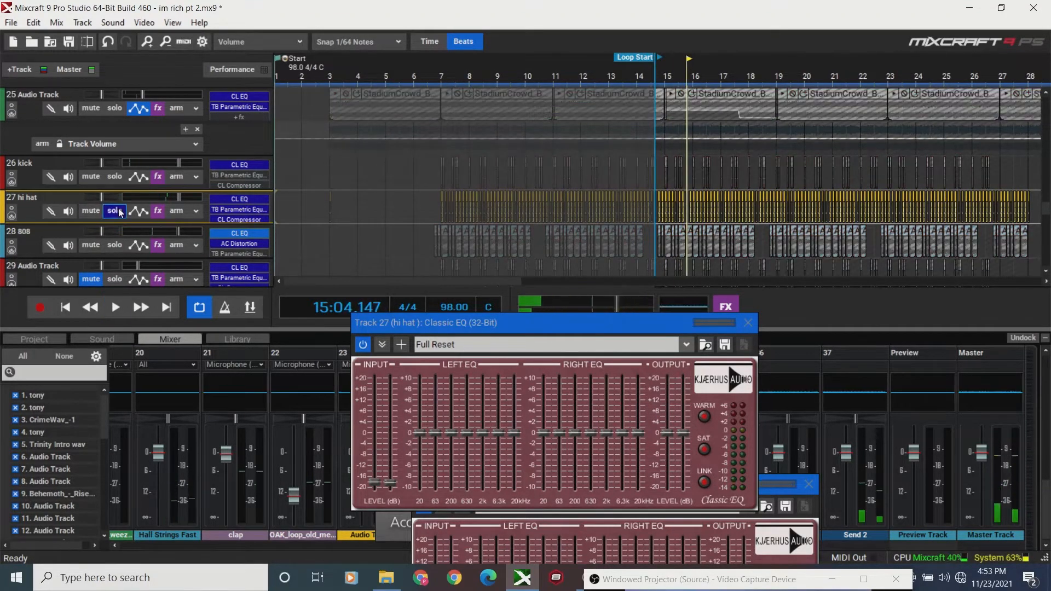
{"action": "left_click", "coordinate": [114, 177]}
{"action": "left_click", "coordinate": [120, 244]}
{"action": "key", "text": "space"}
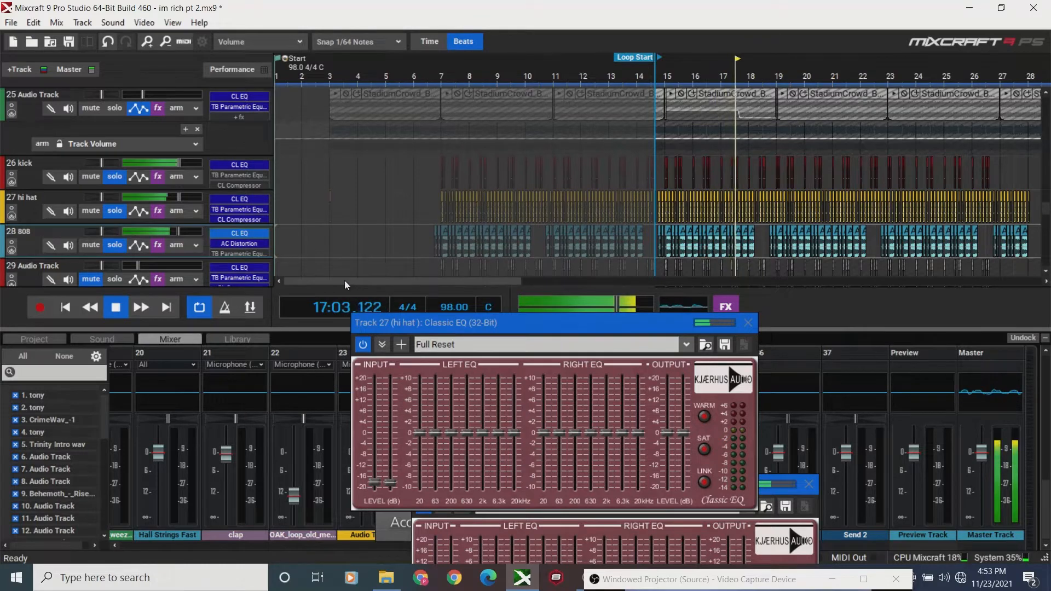
Lower the hi hat track's volume to about -8 dB while the soloed drums play.
{"action": "left_click_drag", "start_coordinate": [352, 282], "coordinate": [386, 286]}
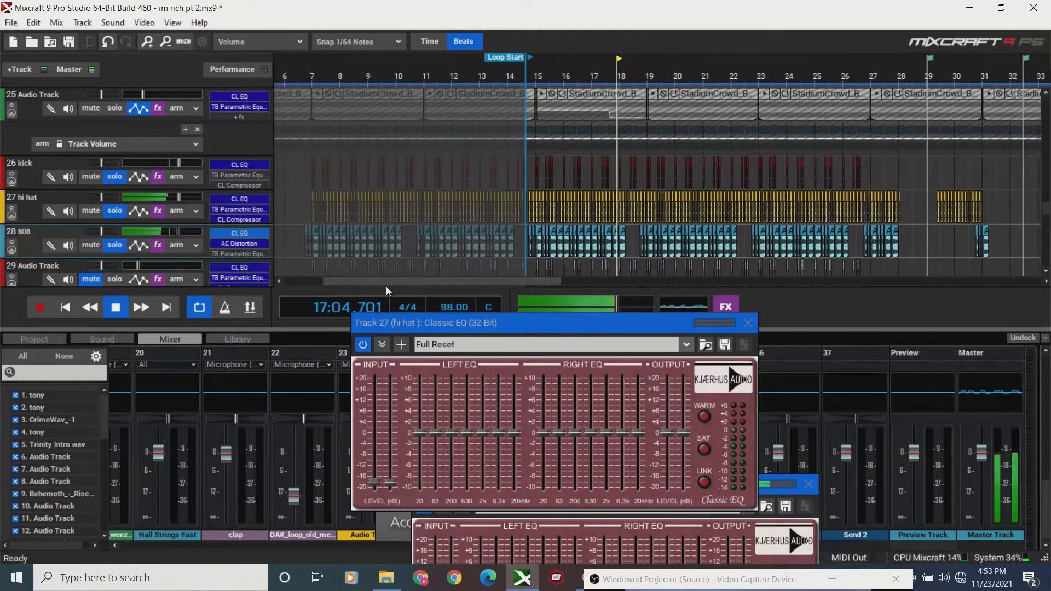
{"action": "left_click", "coordinate": [179, 197]}
{"action": "left_click_drag", "start_coordinate": [179, 197], "coordinate": [155, 207]}
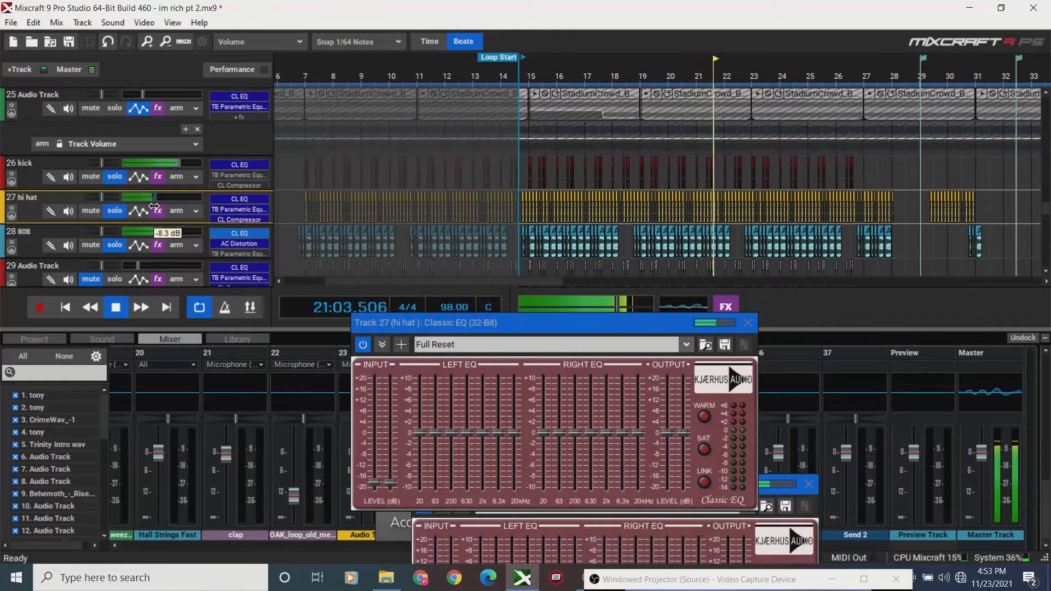
{"action": "left_click_drag", "start_coordinate": [153, 206], "coordinate": [151, 205]}
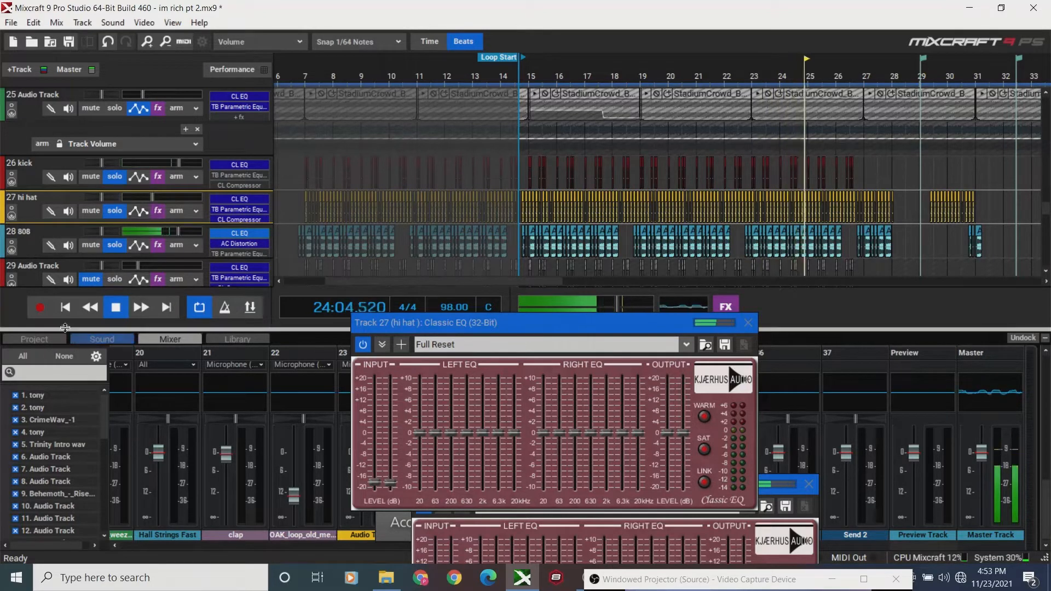
Replay the soloed drums from the loop start, move the Classic EQ window below the master meter, and stop.
{"action": "left_click", "coordinate": [64, 308]}
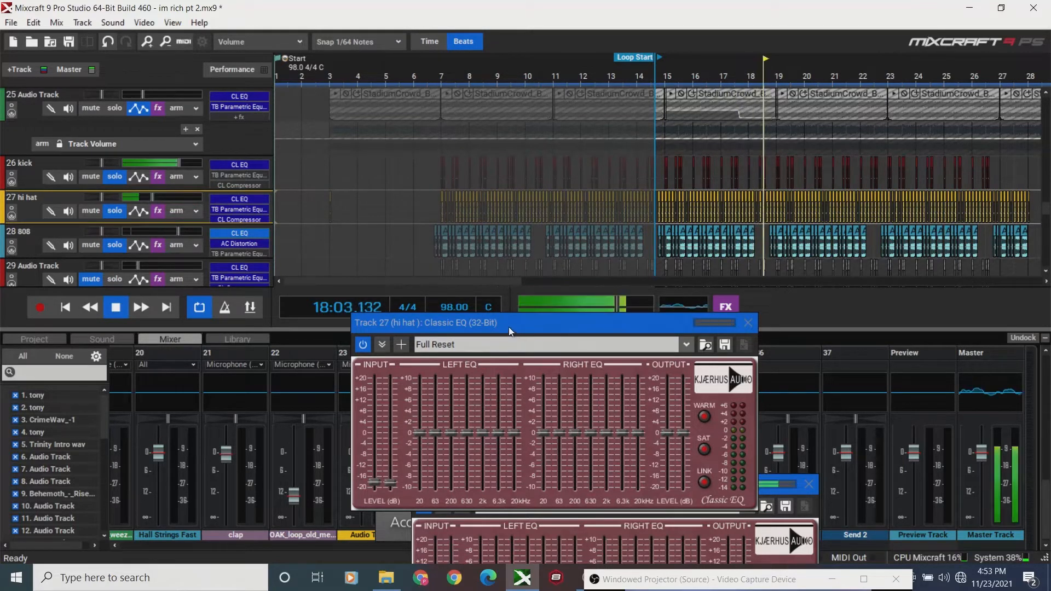
{"action": "left_click_drag", "start_coordinate": [506, 325], "coordinate": [512, 369]}
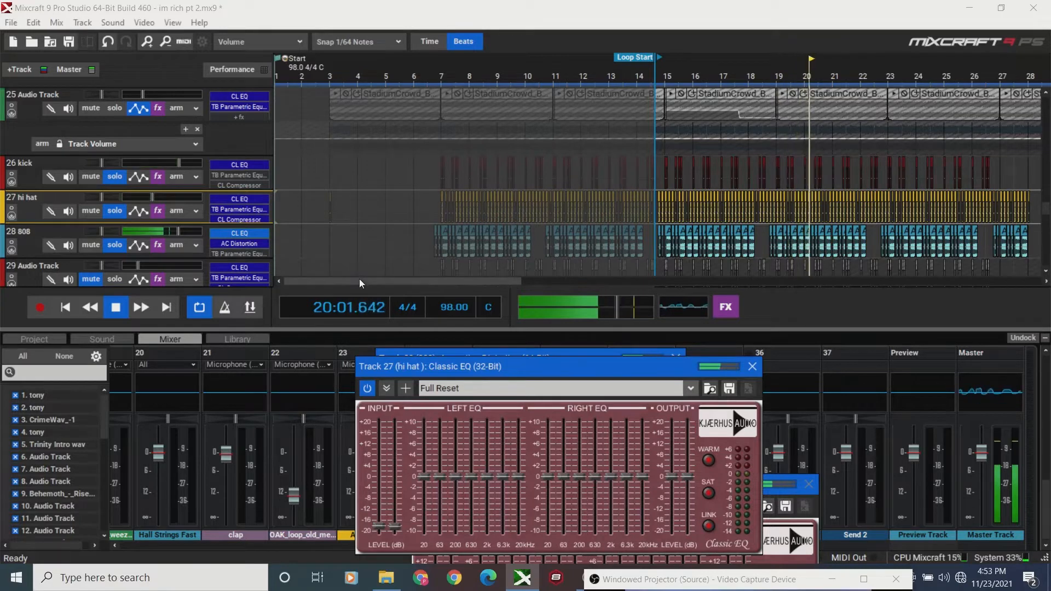
{"action": "left_click_drag", "start_coordinate": [359, 278], "coordinate": [419, 287]}
{"action": "key", "text": "space"}
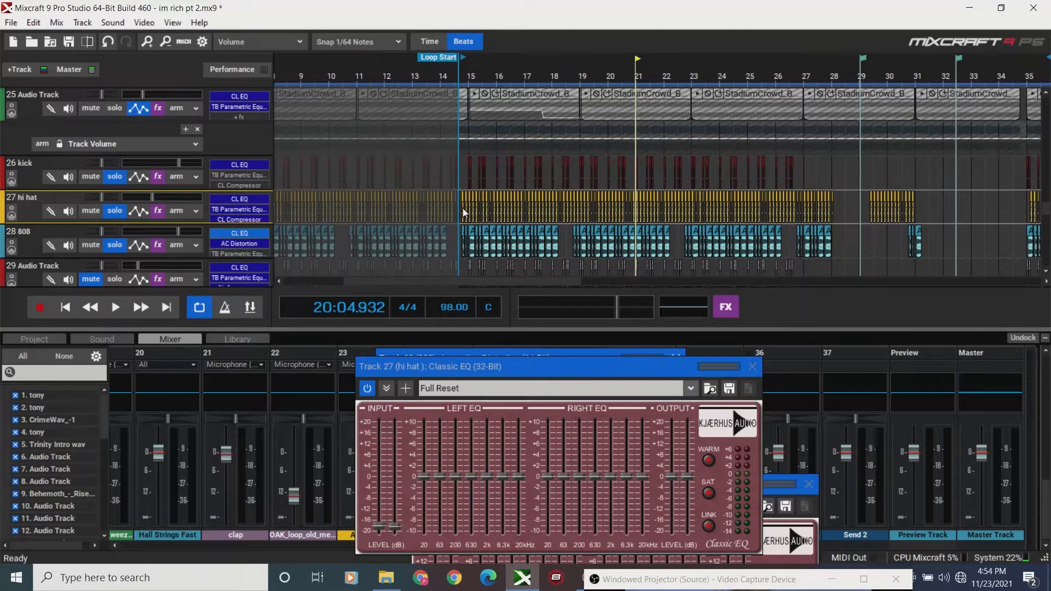
Rewind the project, hide the hi hat's Classic EQ from its effect list and close the list.
{"action": "left_click", "coordinate": [65, 308]}
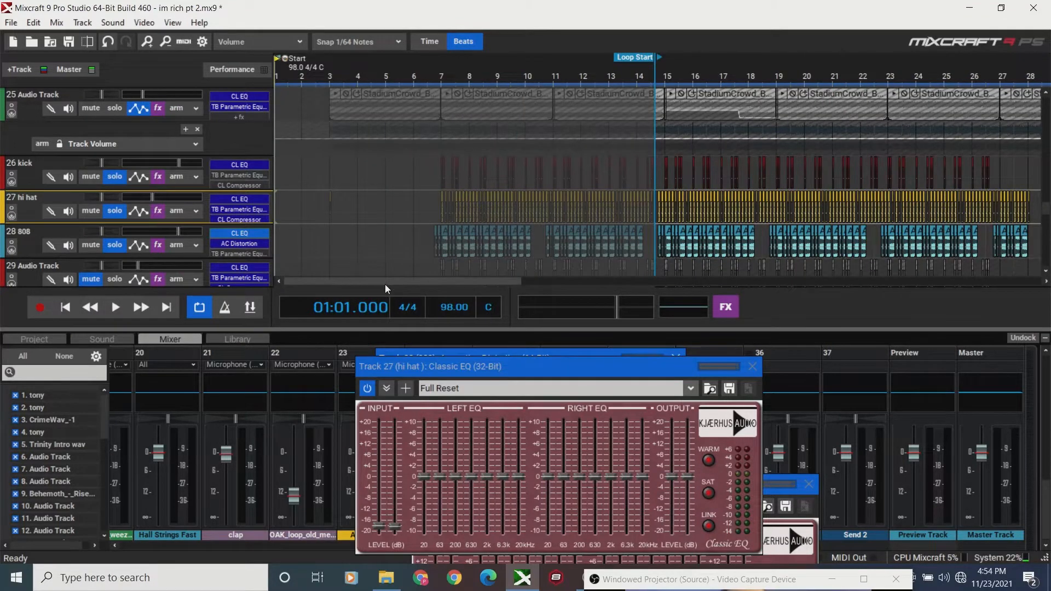
{"action": "scroll", "coordinate": [385, 284], "scroll_direction": "right", "scroll_amount": 3}
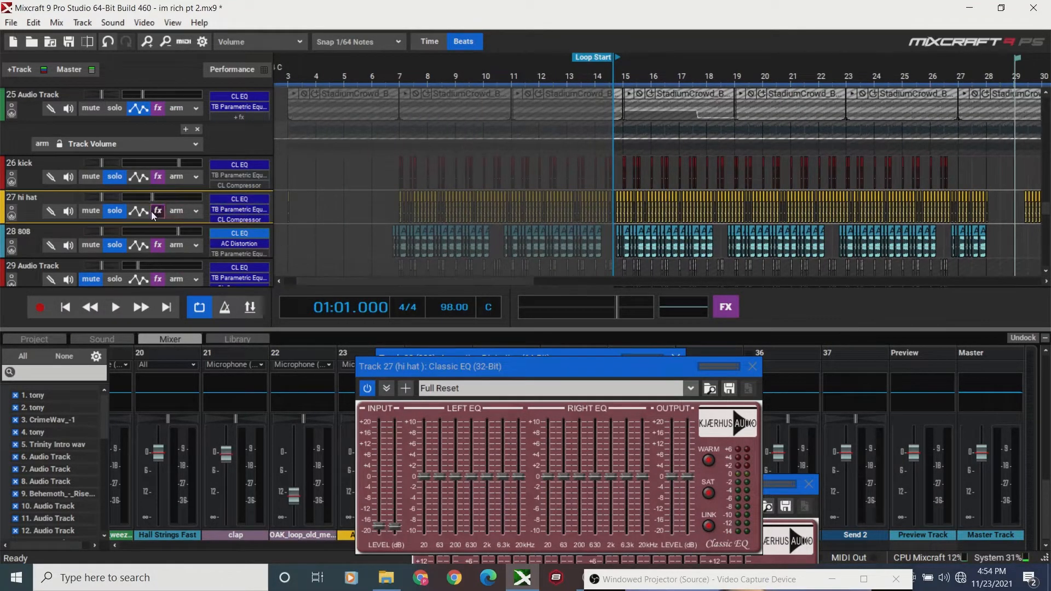
{"action": "left_click", "coordinate": [158, 211]}
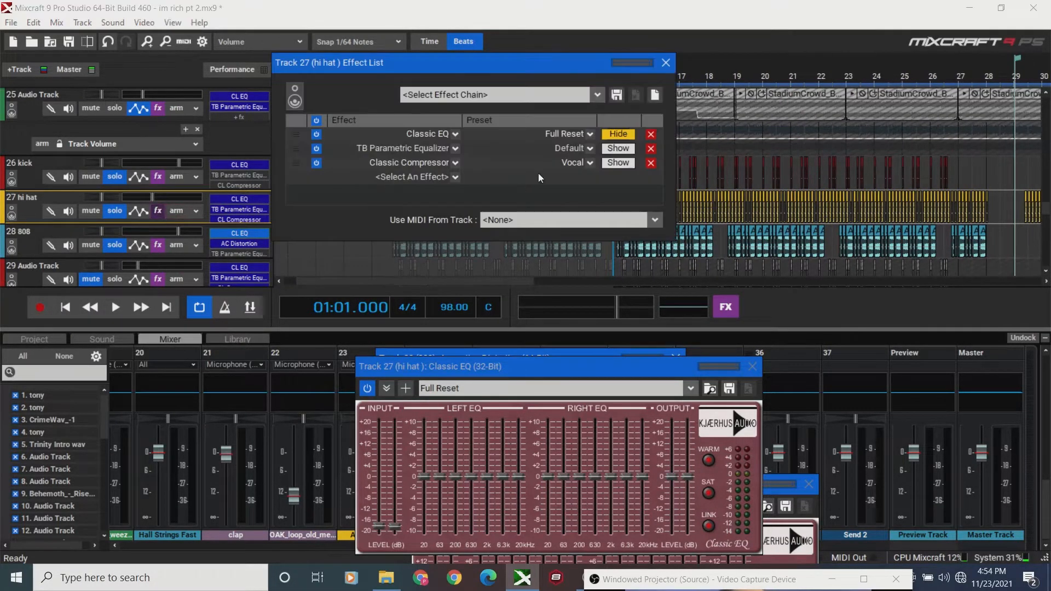
{"action": "left_click", "coordinate": [623, 136]}
{"action": "left_click", "coordinate": [665, 63]}
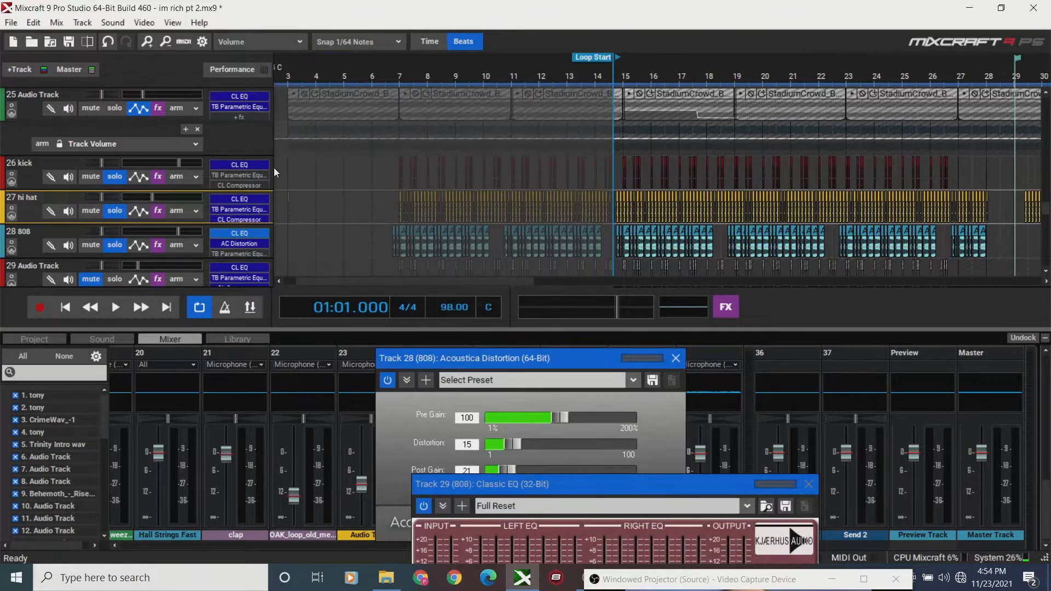
Play the soloed drums from the loop start and fine-tune the hi hat track's volume slightly.
{"action": "left_click", "coordinate": [68, 311]}
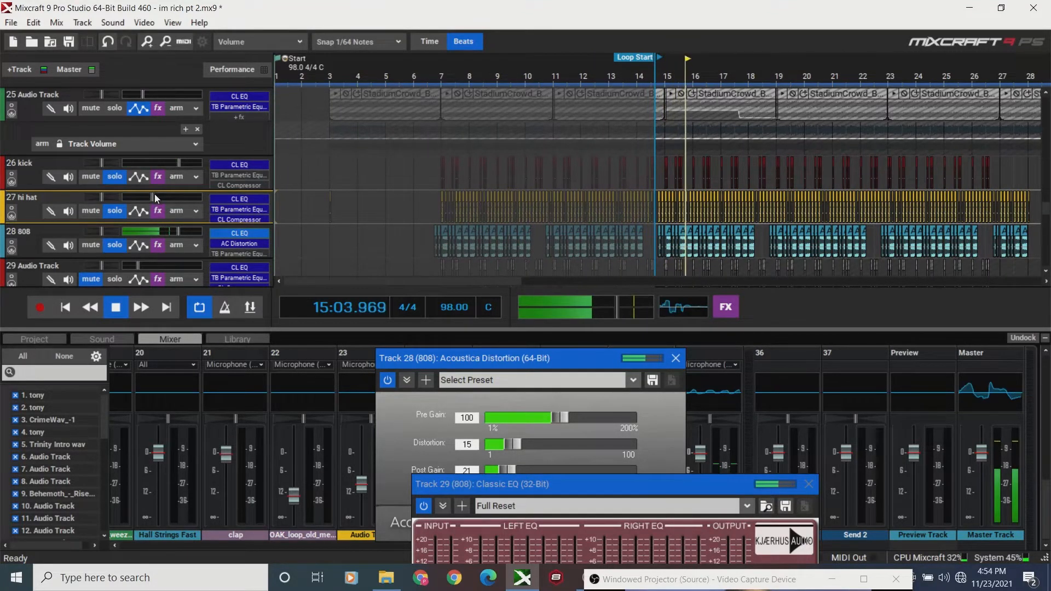
{"action": "mouse_move", "coordinate": [153, 195]}
{"action": "left_click_drag", "start_coordinate": [154, 195], "coordinate": [152, 195]}
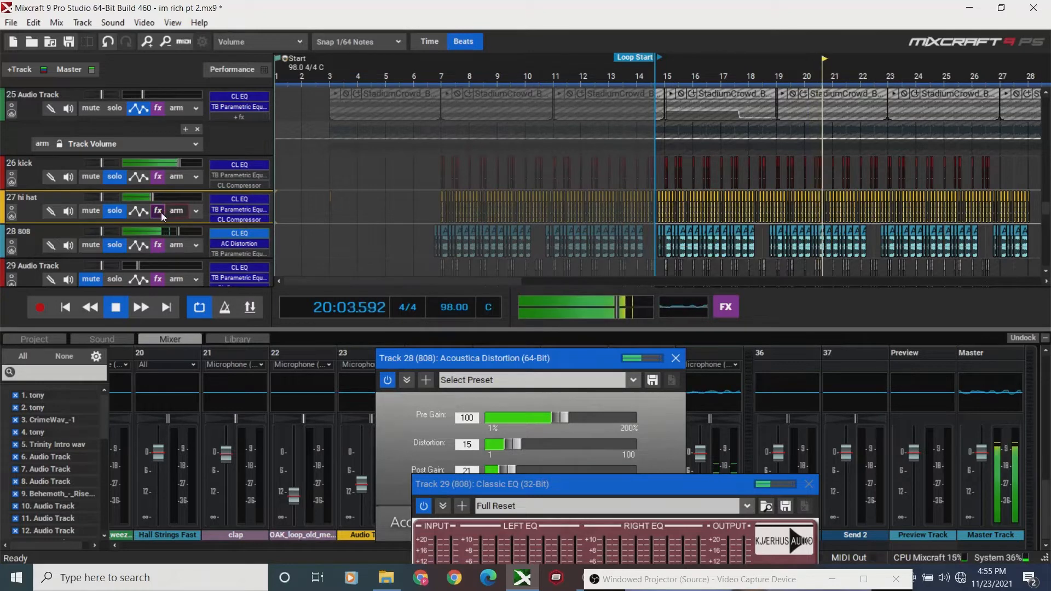
{"action": "left_click_drag", "start_coordinate": [428, 282], "coordinate": [517, 279]}
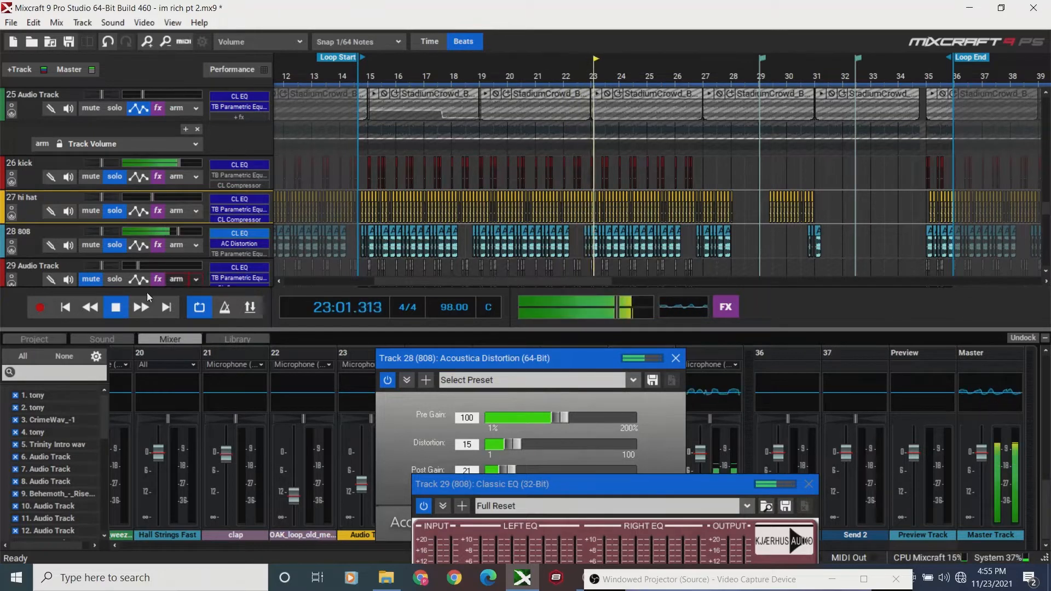
Replay the loop from its start, try muted track 29 in solo and take it out of solo again.
{"action": "left_click", "coordinate": [67, 308]}
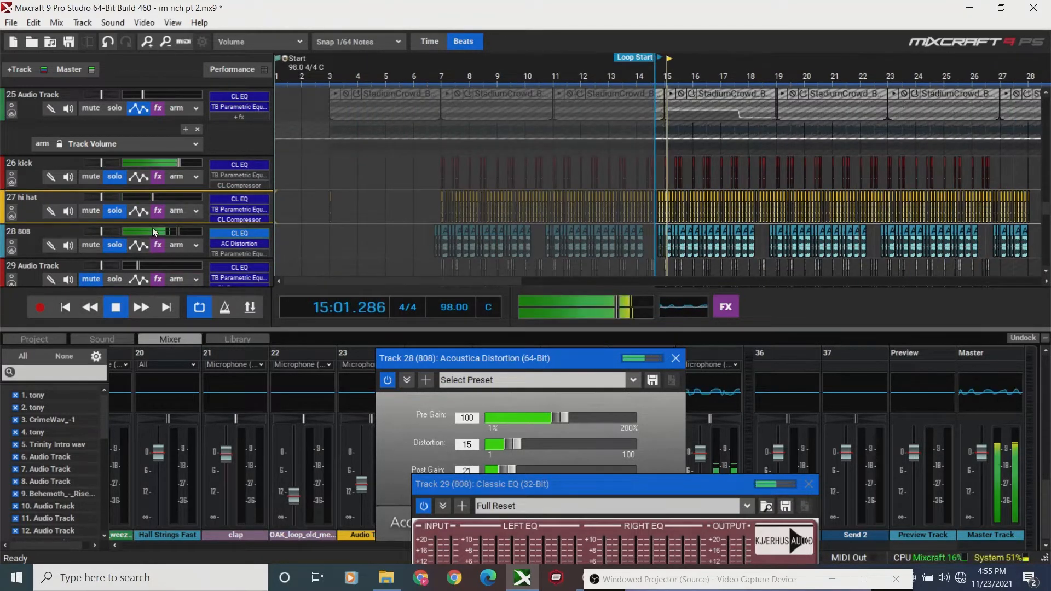
{"action": "scroll", "coordinate": [1045, 213], "scroll_direction": "down", "scroll_amount": 3}
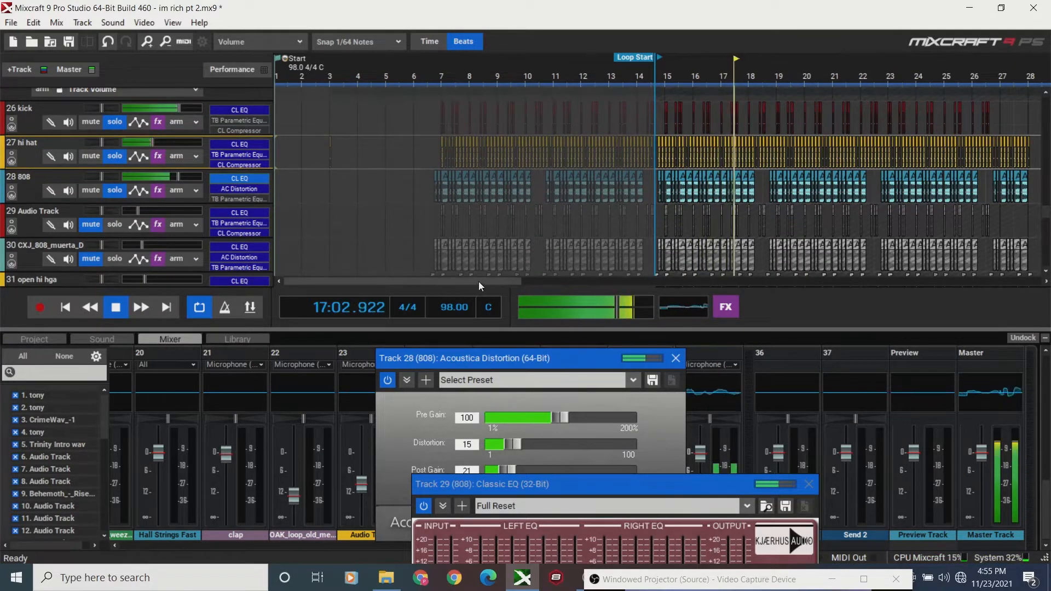
{"action": "left_click_drag", "start_coordinate": [479, 282], "coordinate": [522, 285]}
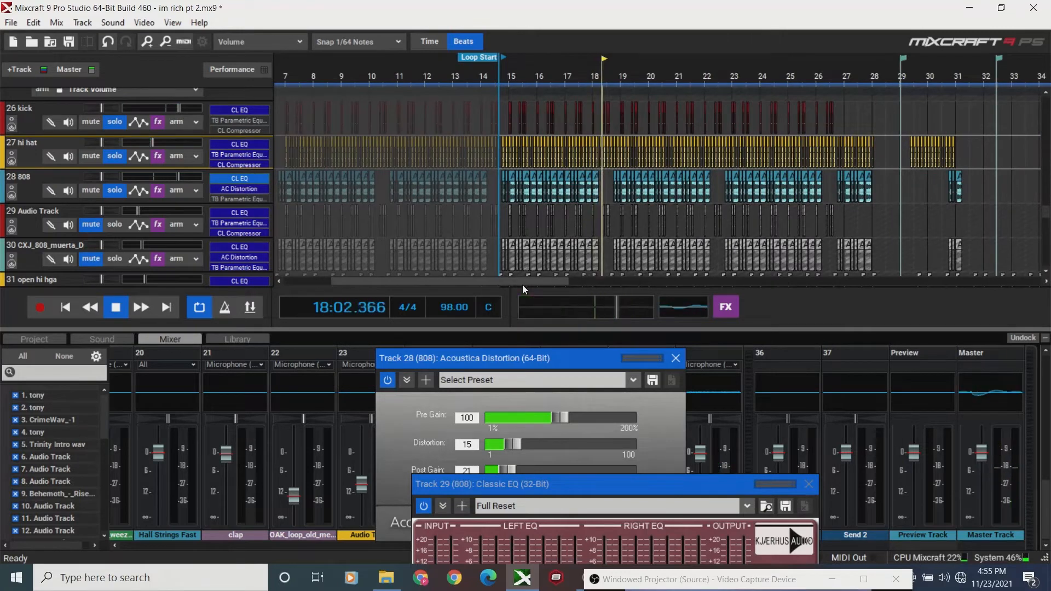
{"action": "left_click", "coordinate": [116, 225]}
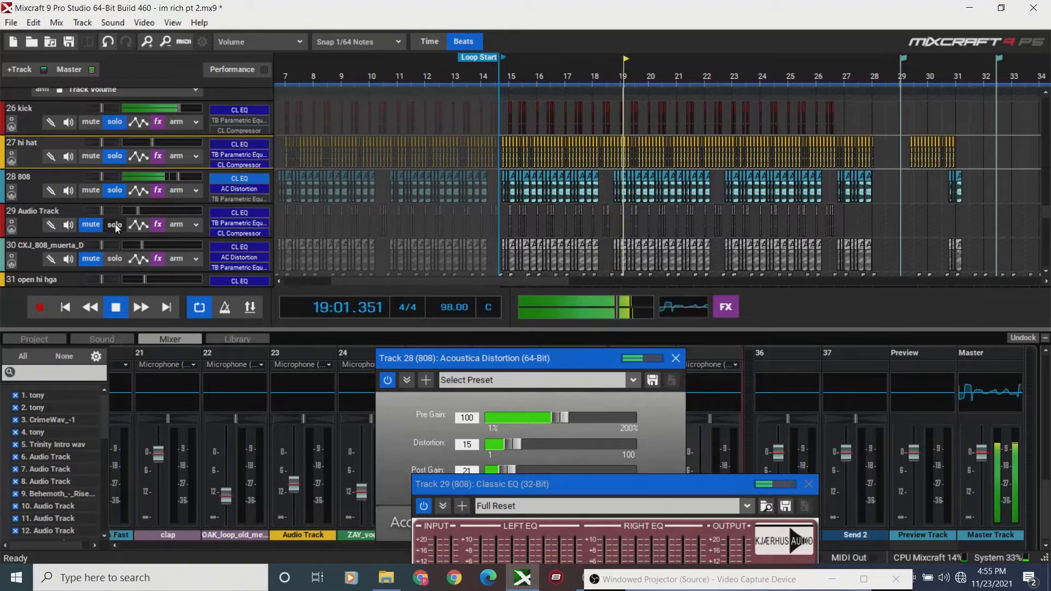
{"action": "left_click", "coordinate": [115, 225]}
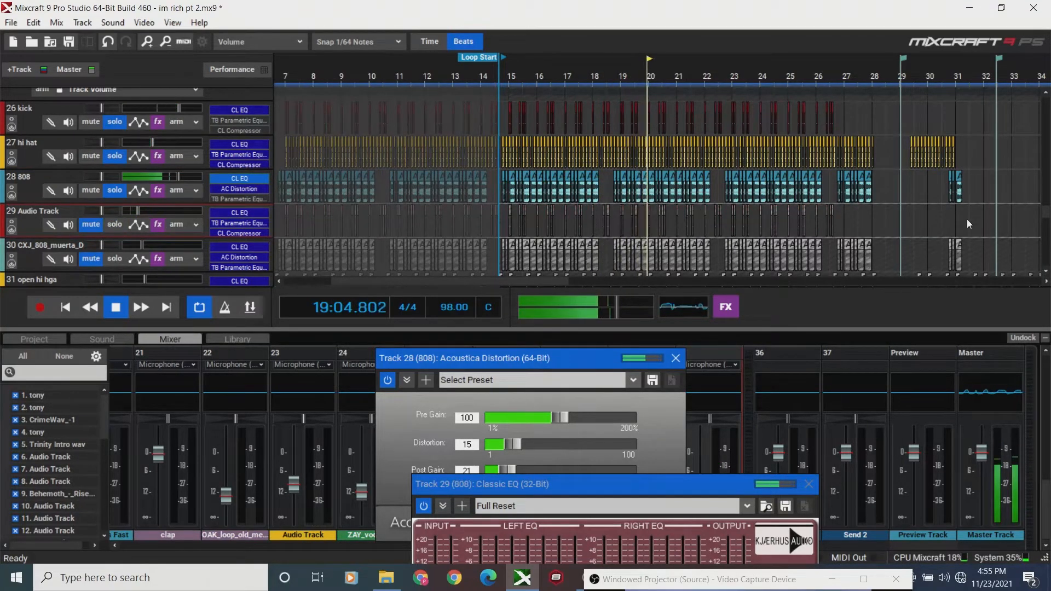
Restart playback between bars 15 and 16 and solo audio track 23 alongside the drums.
{"action": "mouse_move", "coordinate": [1046, 215]}
{"action": "left_mouse_down"}
{"action": "mouse_move", "coordinate": [1047, 234]}
{"action": "mouse_move", "coordinate": [1046, 204]}
{"action": "left_mouse_up"}
{"action": "left_click", "coordinate": [524, 72]}
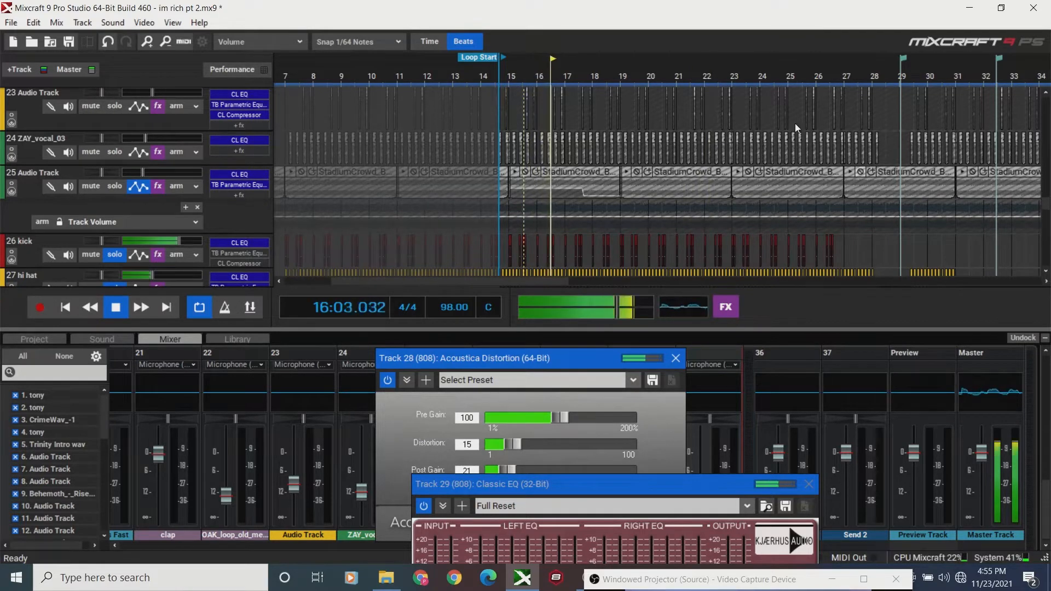
{"action": "left_click_drag", "start_coordinate": [1046, 207], "coordinate": [1046, 203]}
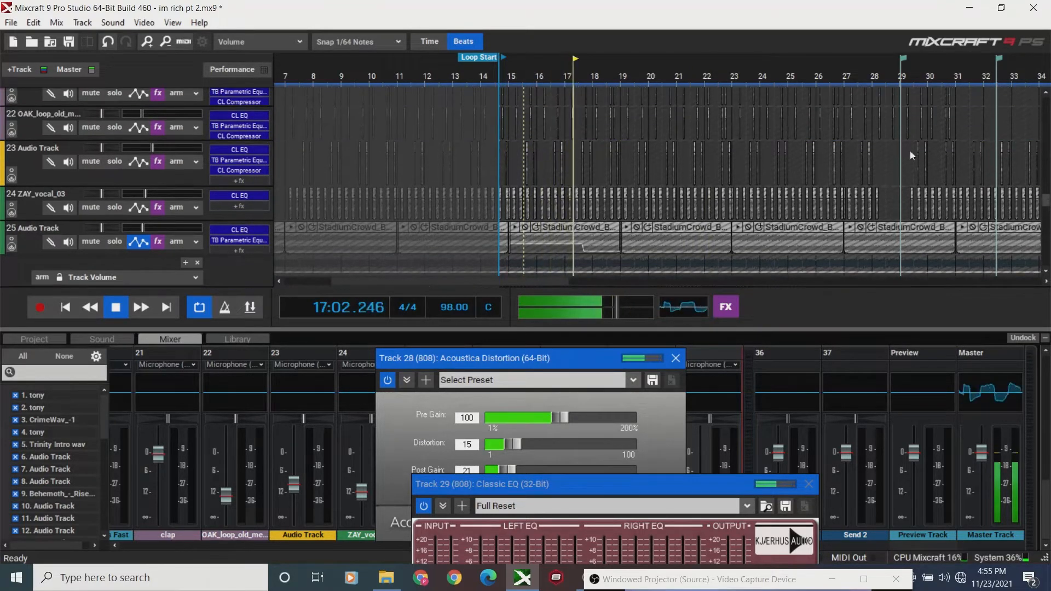
{"action": "left_click", "coordinate": [116, 162]}
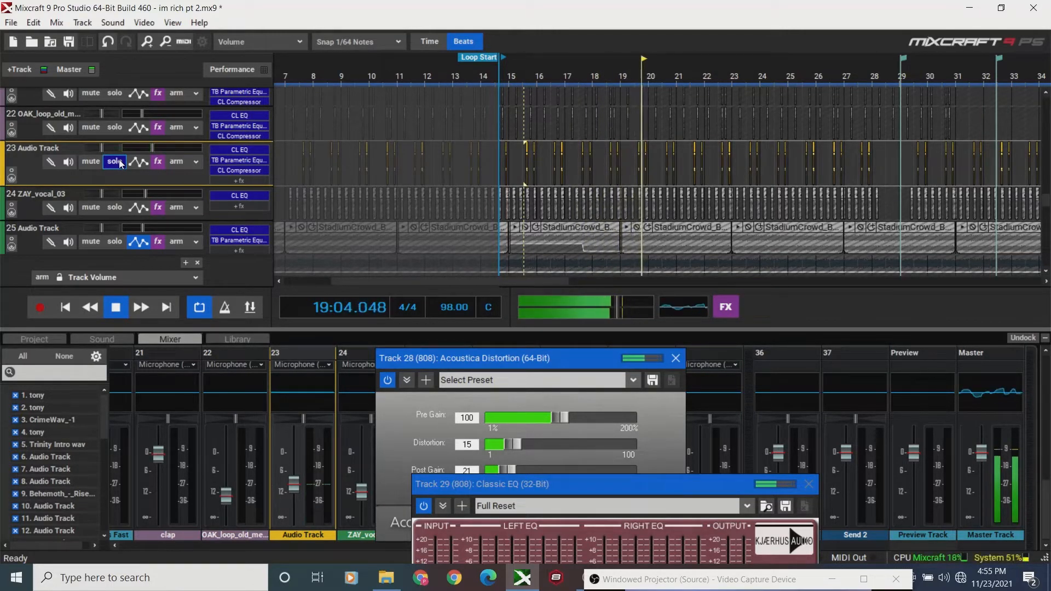
Turn off the TB Parametric Equalizer and Classic Compressor in track 23's effect list, replaying from between bars 15 and 16.
{"action": "left_click", "coordinate": [159, 166]}
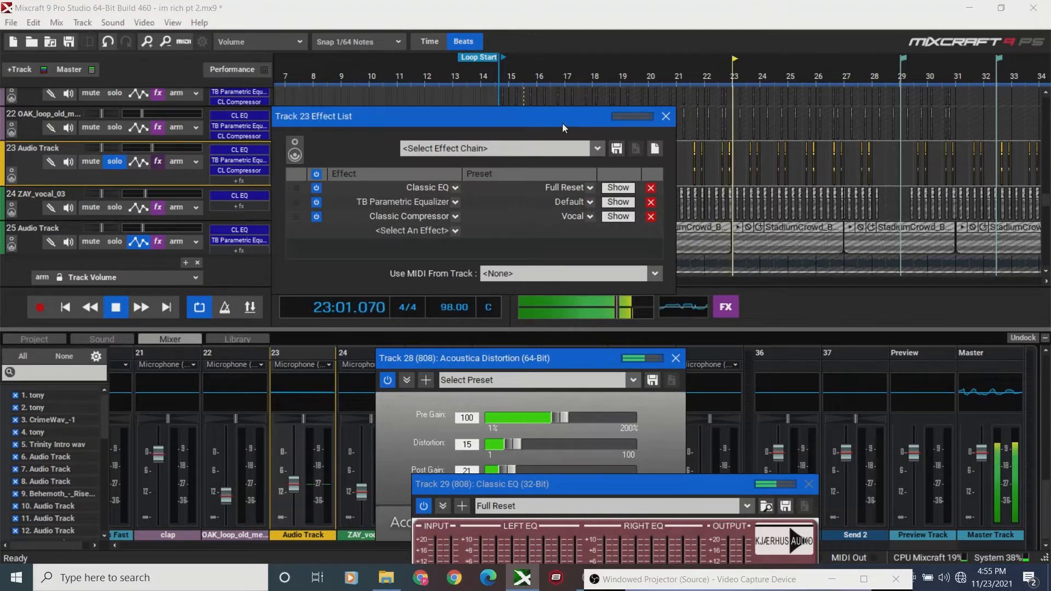
{"action": "left_click_drag", "start_coordinate": [526, 111], "coordinate": [570, 196]}
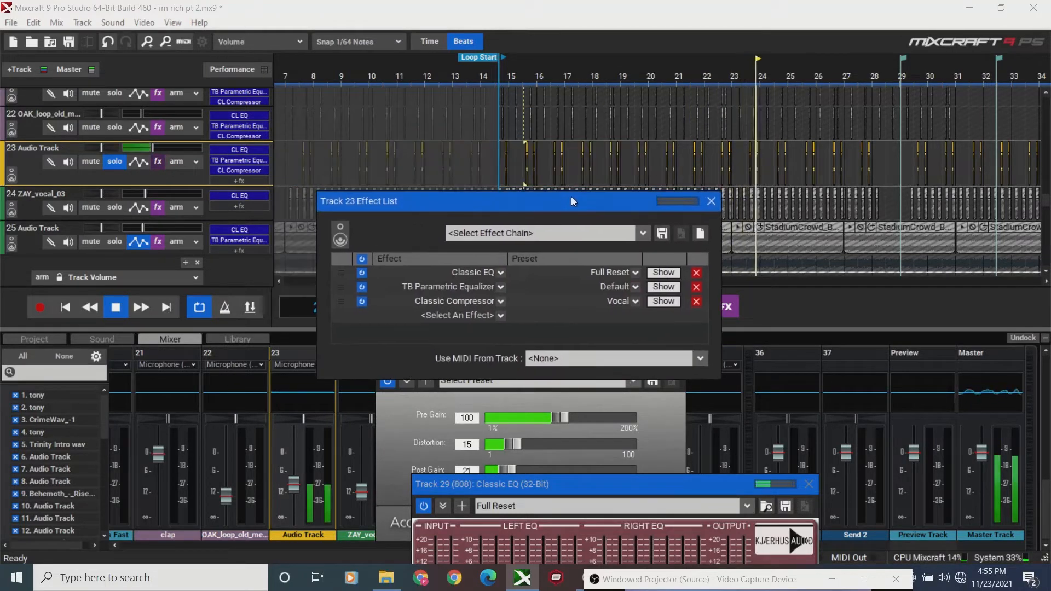
{"action": "left_click", "coordinate": [526, 76]}
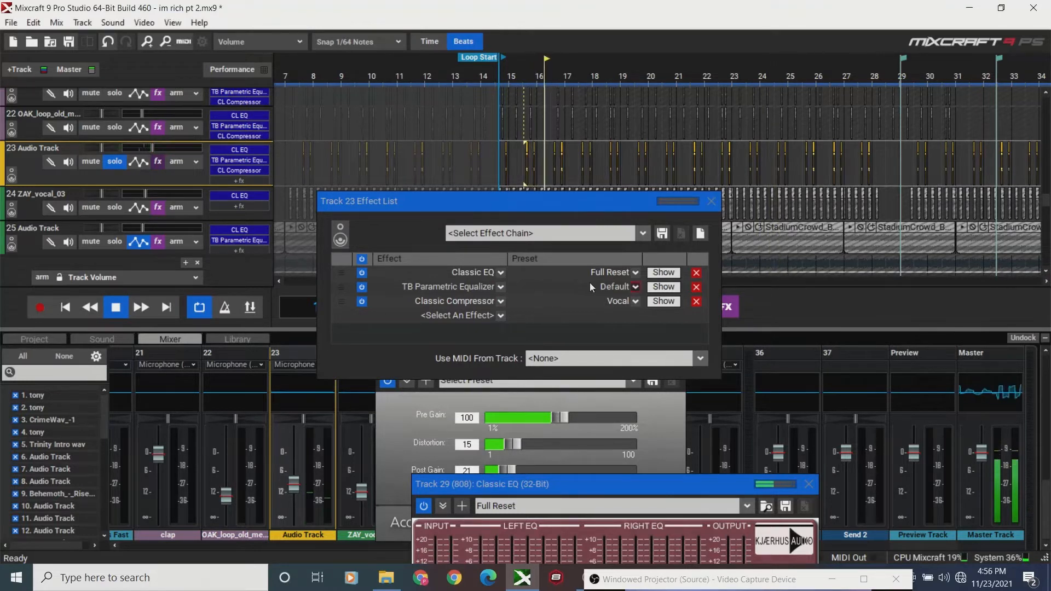
{"action": "left_click", "coordinate": [361, 290]}
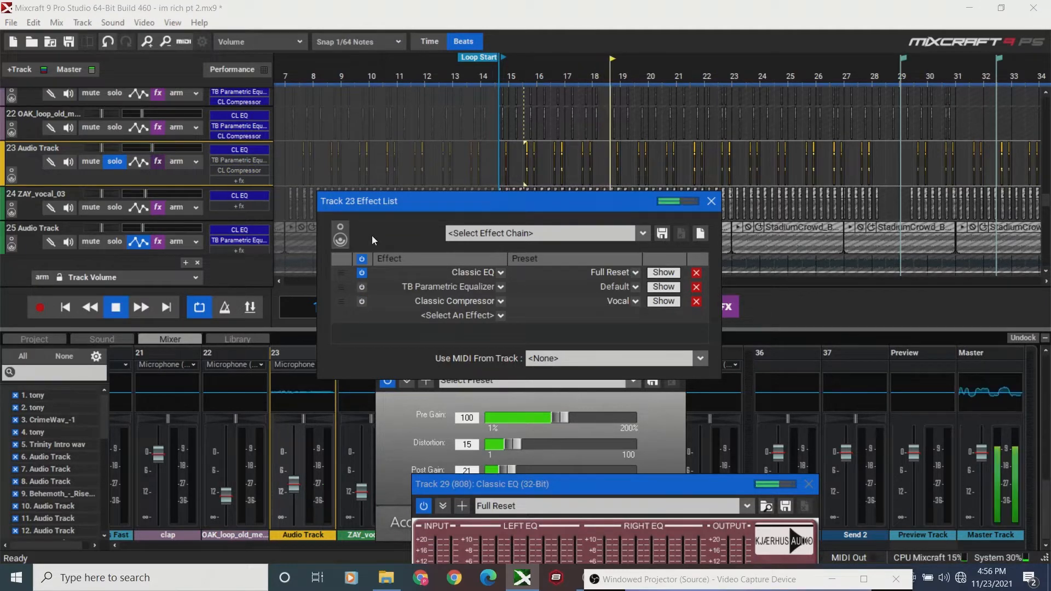
Raise track 23's volume to about the kick's fader position and close its effect list.
{"action": "left_click", "coordinate": [162, 164]}
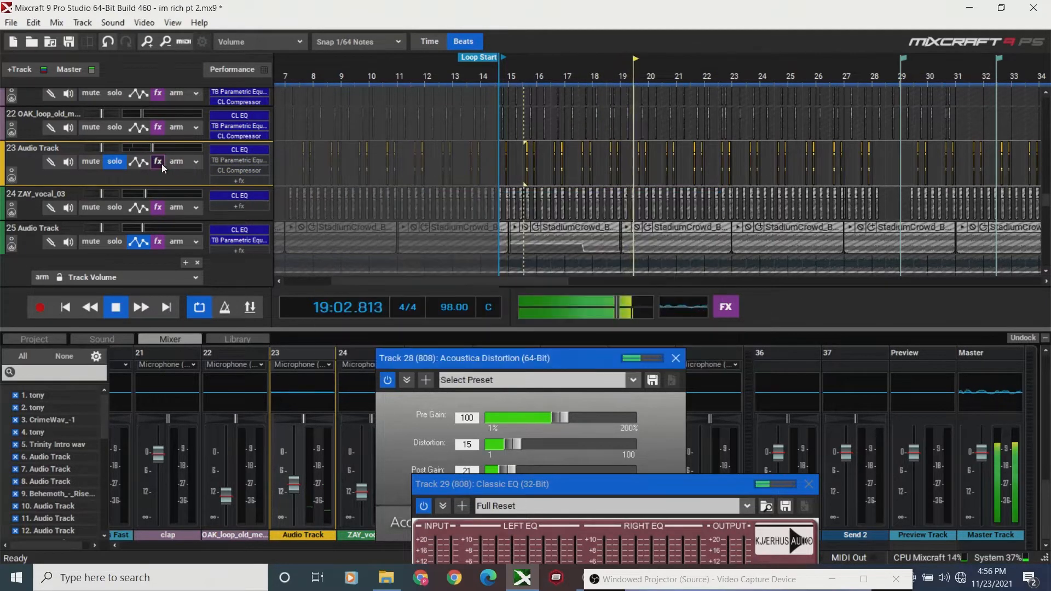
{"action": "left_click", "coordinate": [161, 163]}
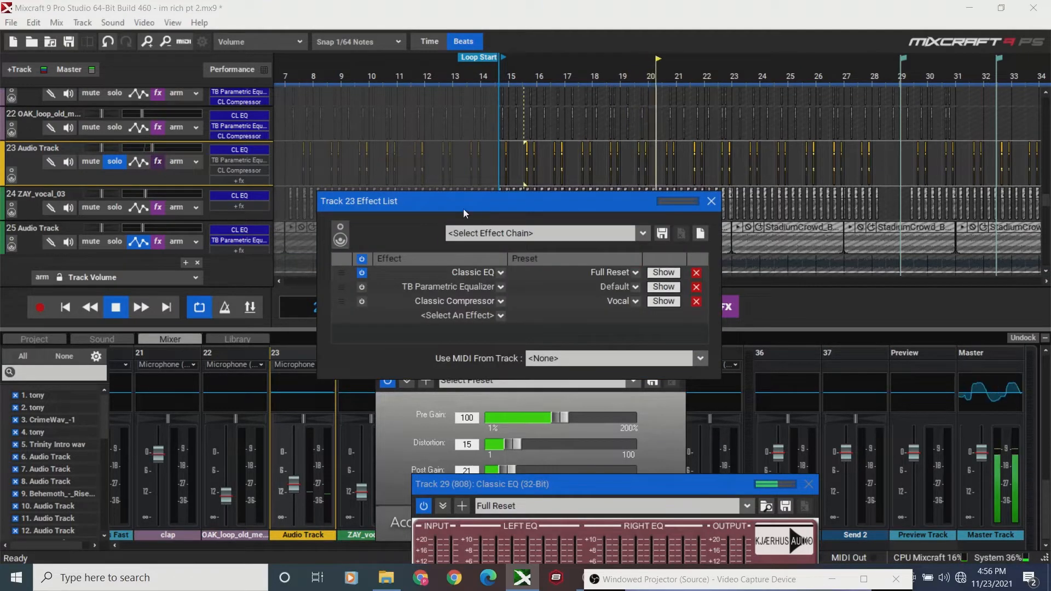
{"action": "left_click_drag", "start_coordinate": [148, 144], "coordinate": [185, 147]}
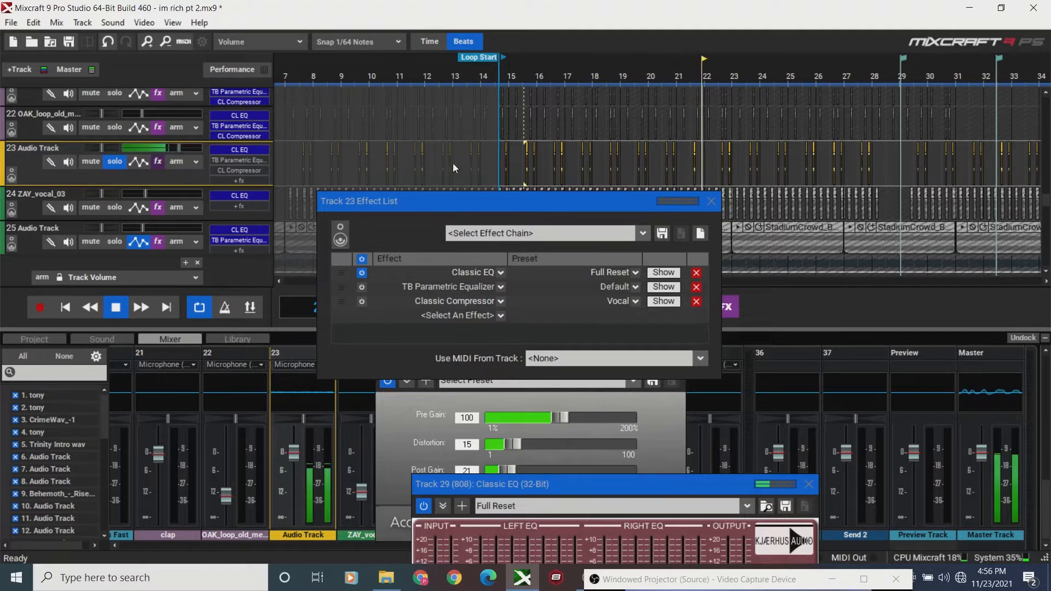
{"action": "left_click", "coordinate": [711, 202]}
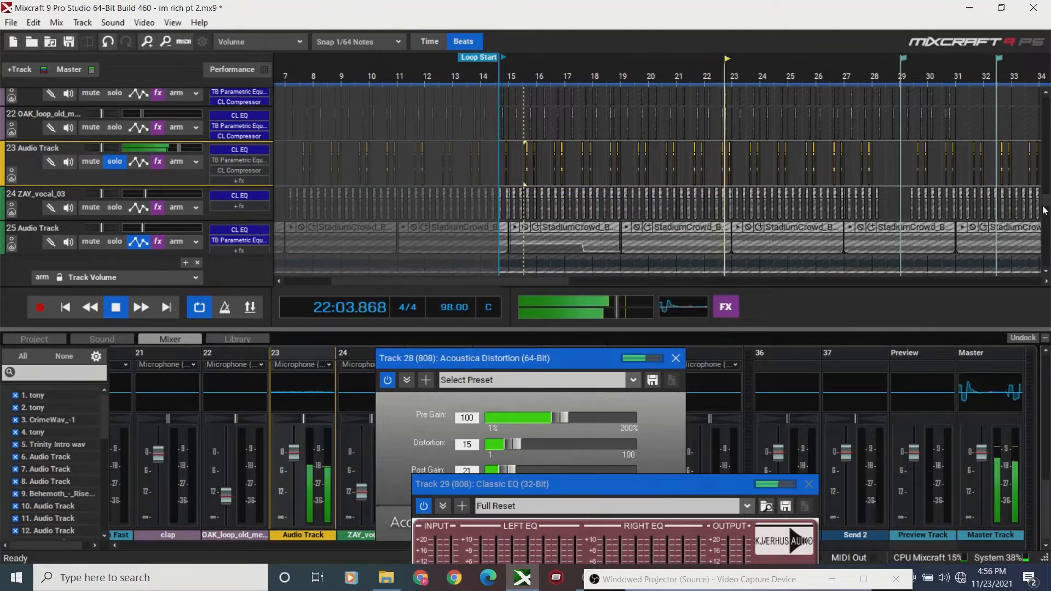
{"action": "scroll", "coordinate": [1044, 211], "scroll_direction": "down", "scroll_amount": 1}
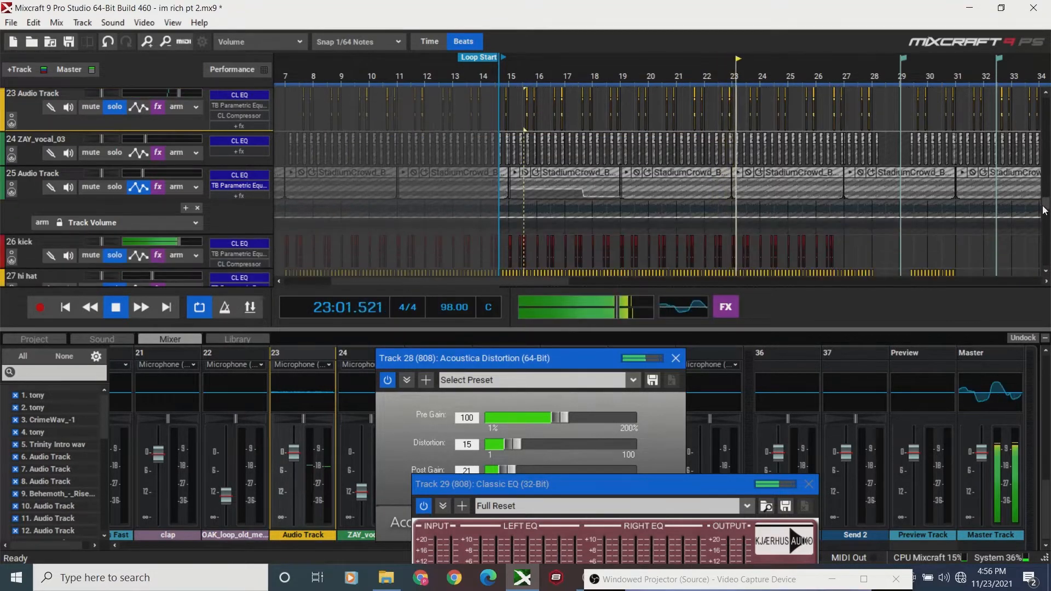
Close the 808 Distortion and track 29 Classic EQ windows and replay the loop from its start.
{"action": "left_click", "coordinate": [675, 358]}
{"action": "left_click", "coordinate": [808, 484]}
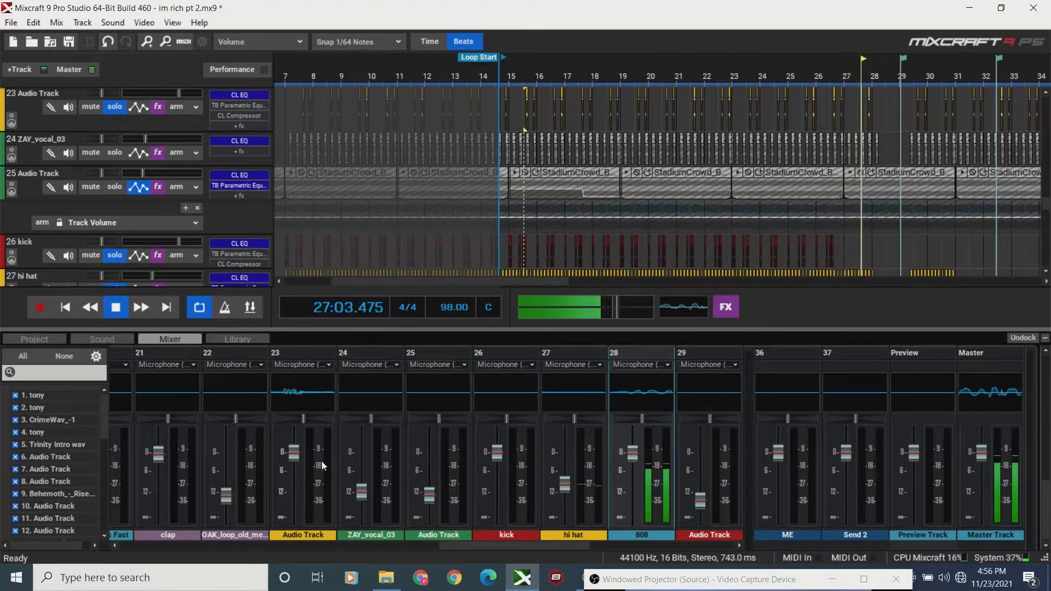
{"action": "left_click", "coordinate": [66, 308]}
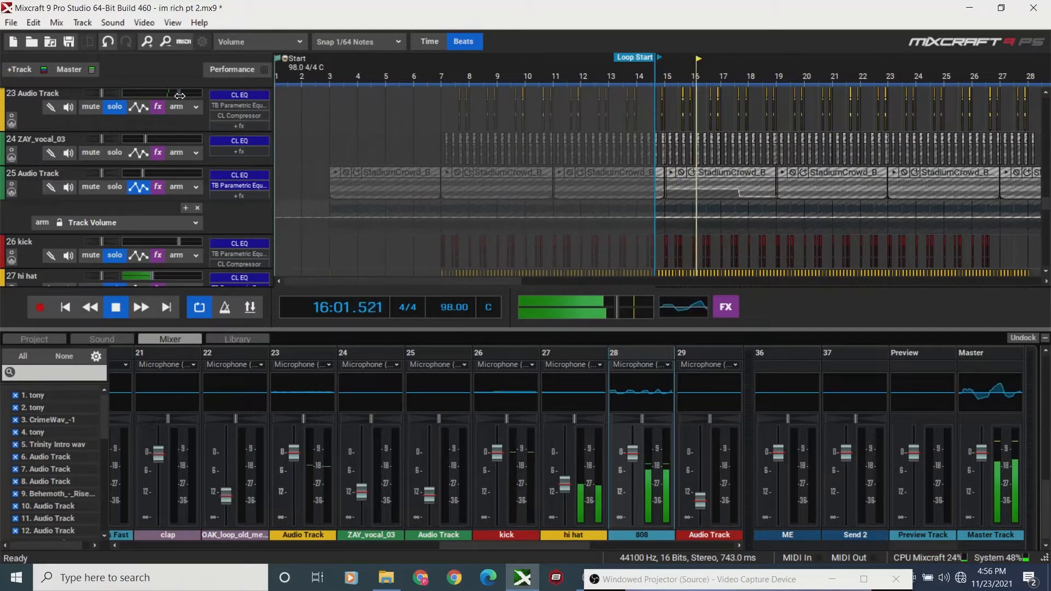
Lower track 23's volume to slightly above the hi hat's fader position and replay the loop from its start.
{"action": "mouse_move", "coordinate": [179, 95]}
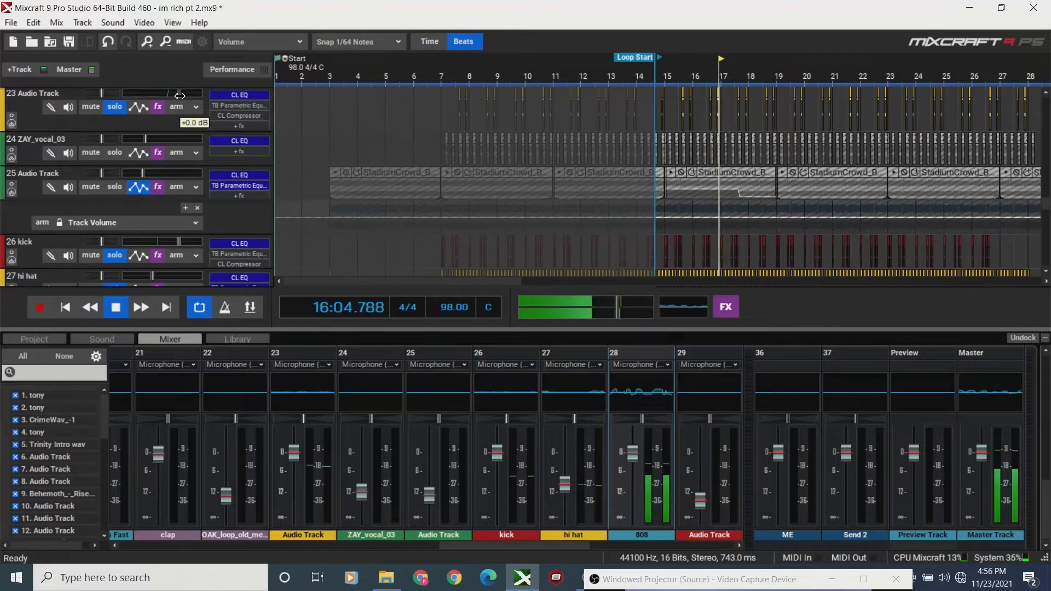
{"action": "left_click_drag", "start_coordinate": [179, 95], "coordinate": [162, 104]}
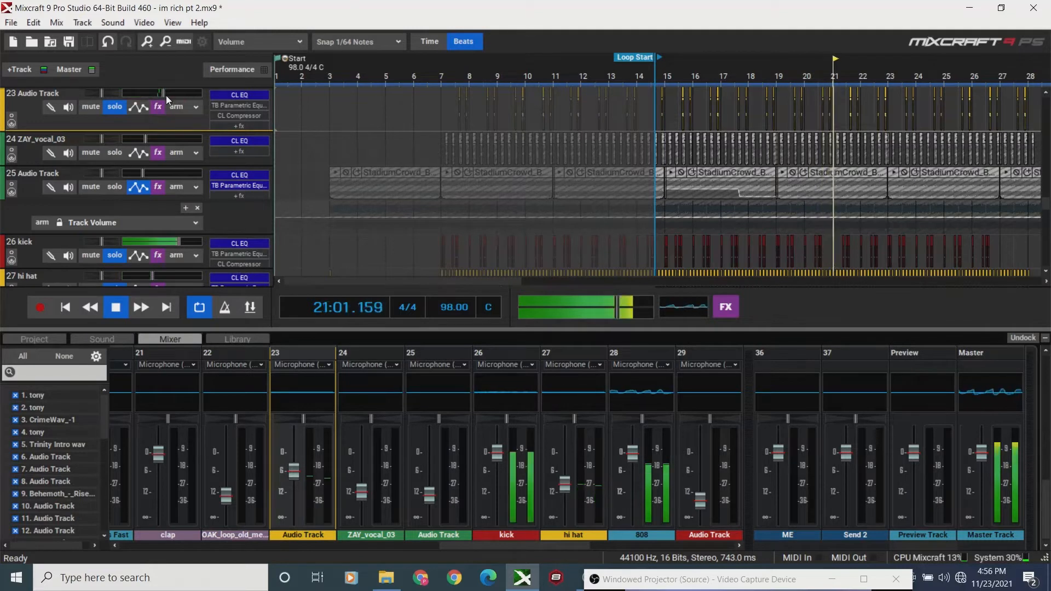
{"action": "mouse_move", "coordinate": [162, 95]}
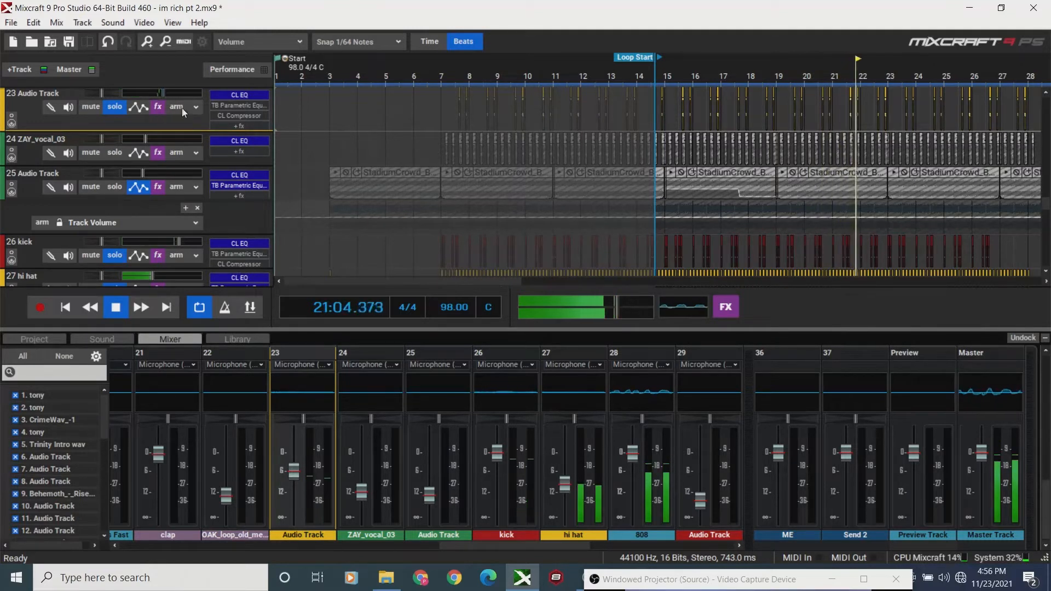
{"action": "left_click_drag", "start_coordinate": [488, 285], "coordinate": [530, 286]}
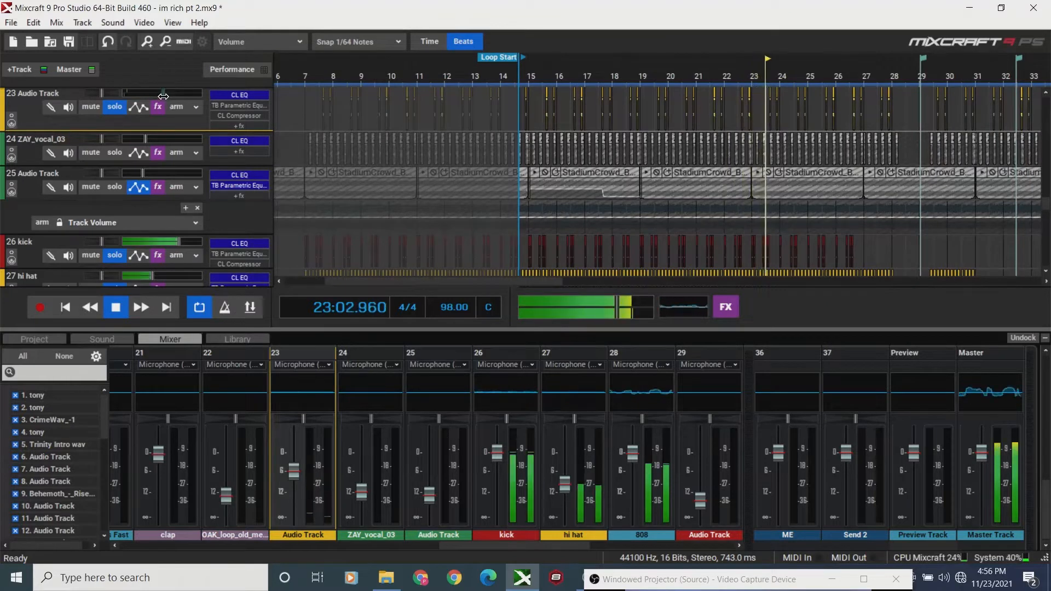
{"action": "left_click_drag", "start_coordinate": [163, 95], "coordinate": [159, 95]}
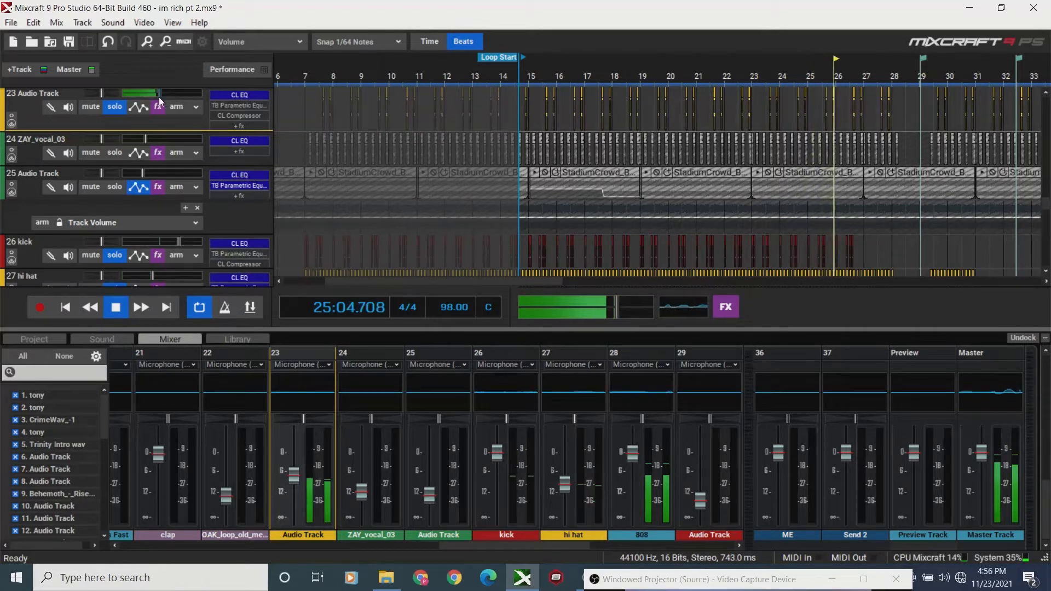
{"action": "key", "text": "space"}
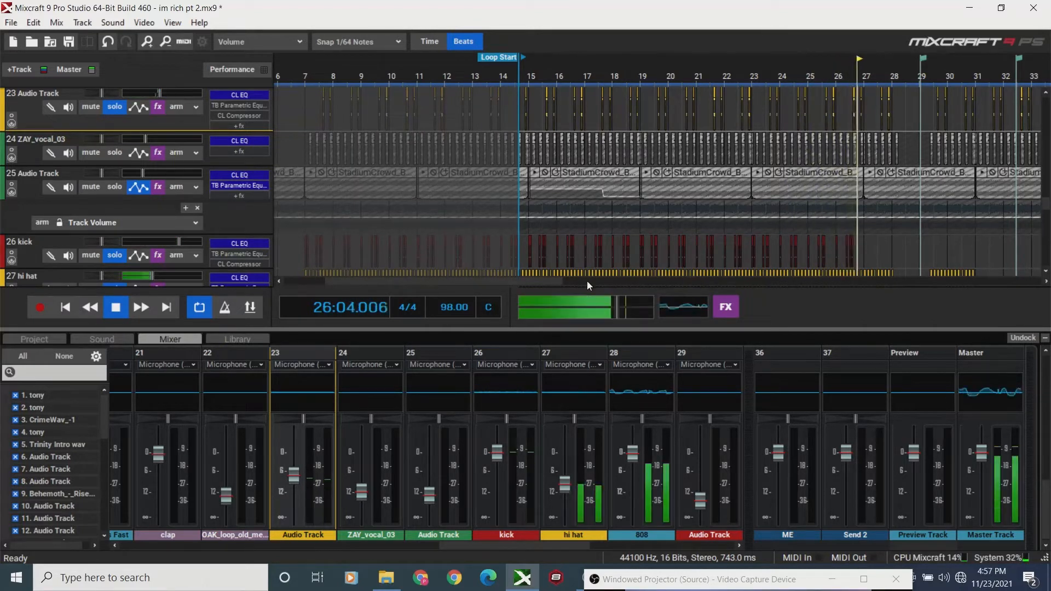
{"action": "key", "text": "space"}
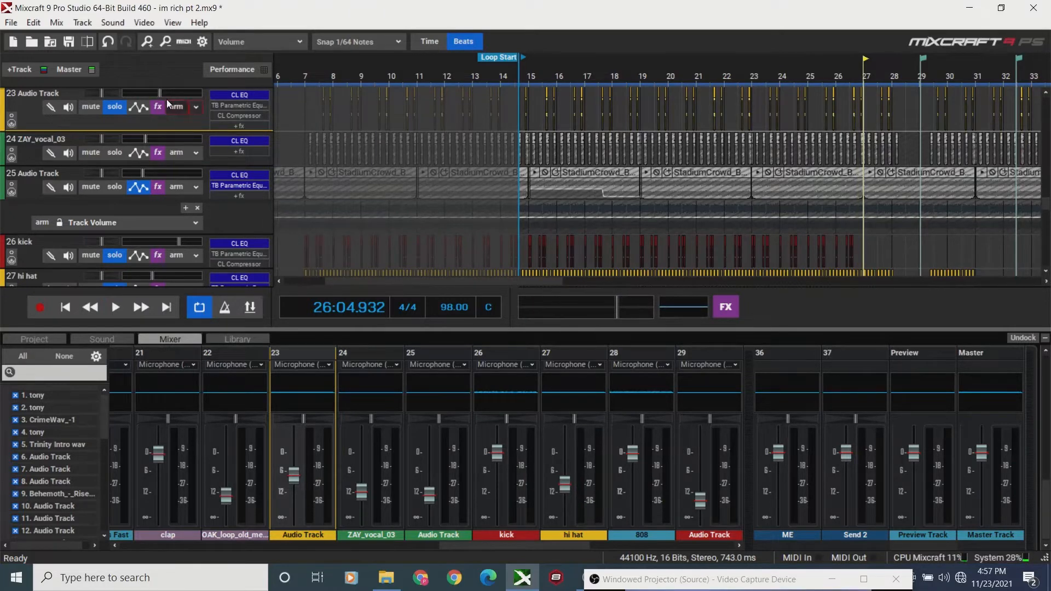
{"action": "left_click", "coordinate": [65, 307]}
{"action": "key", "text": "space"}
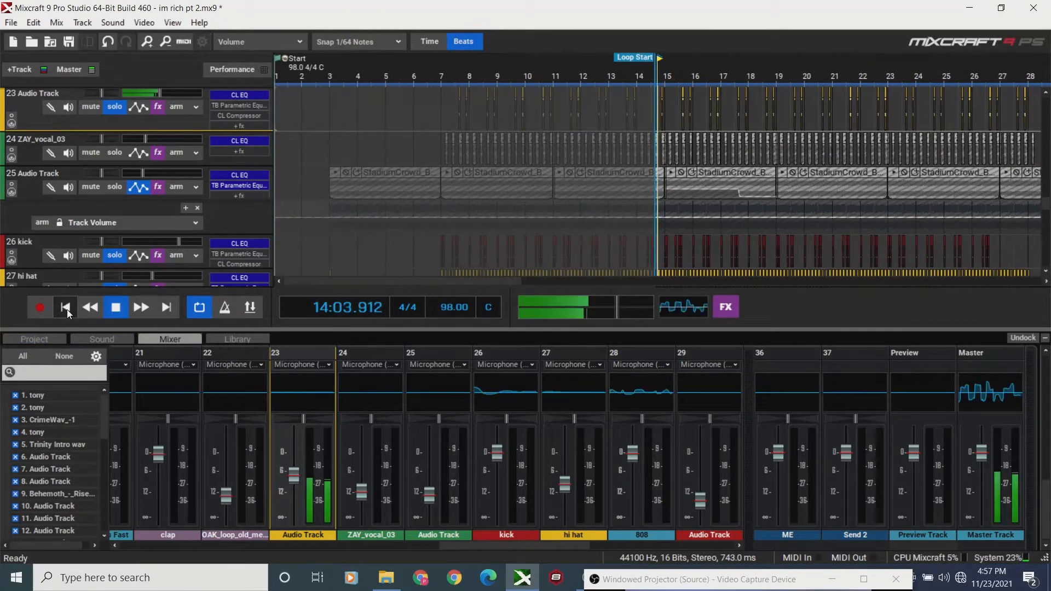
Show track 23's automation lane and set it to Track Pan.
{"action": "left_click", "coordinate": [137, 107]}
{"action": "left_click", "coordinate": [198, 157]}
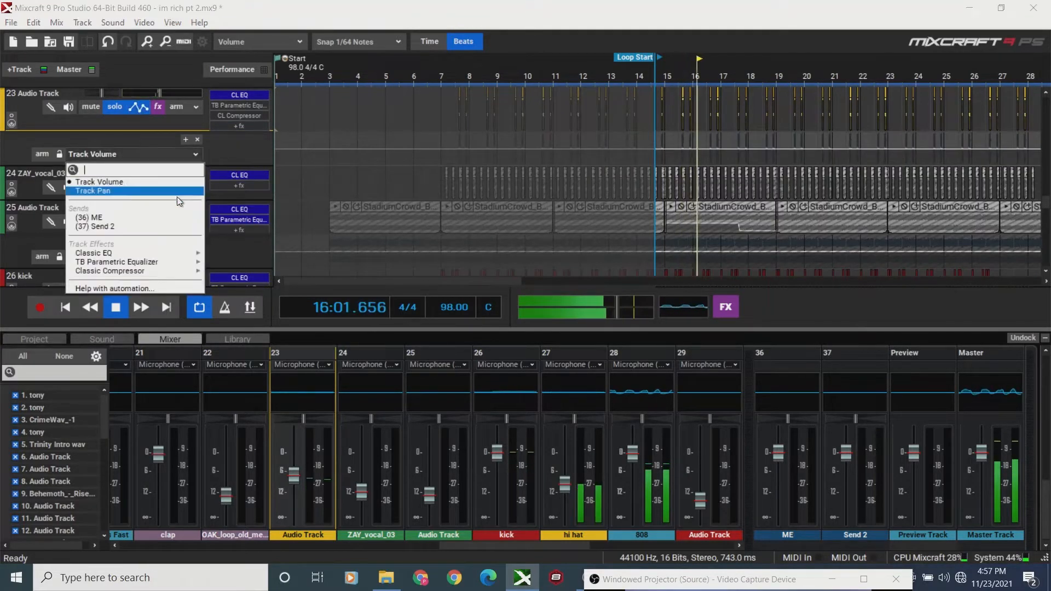
{"action": "left_click", "coordinate": [139, 191]}
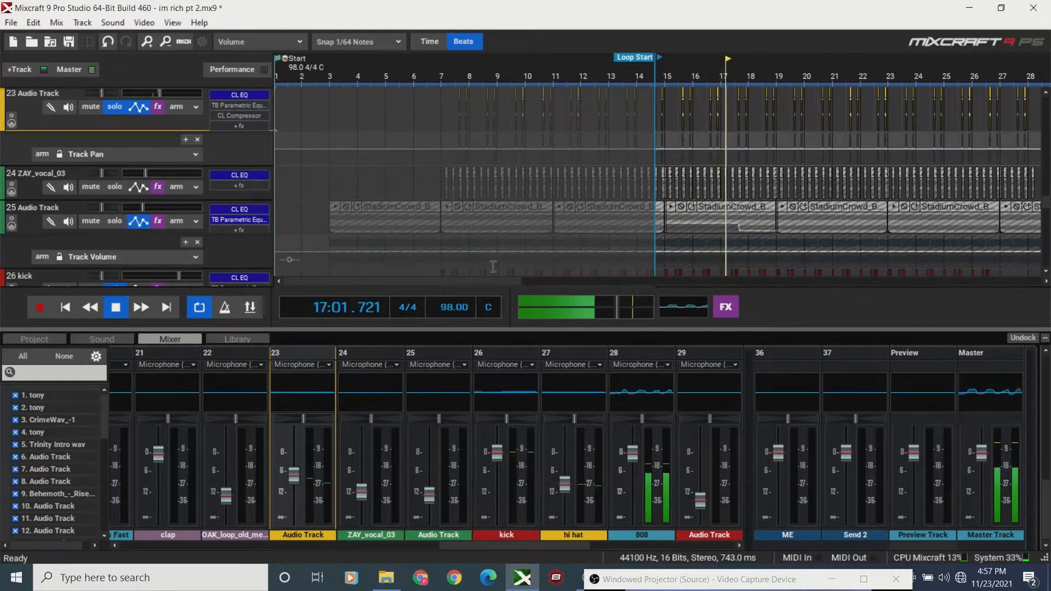
Try pan automation on track 23 going 48% right, then 48% left between bars 19 and 20, and undo it.
{"action": "left_click_drag", "start_coordinate": [515, 281], "coordinate": [588, 282]}
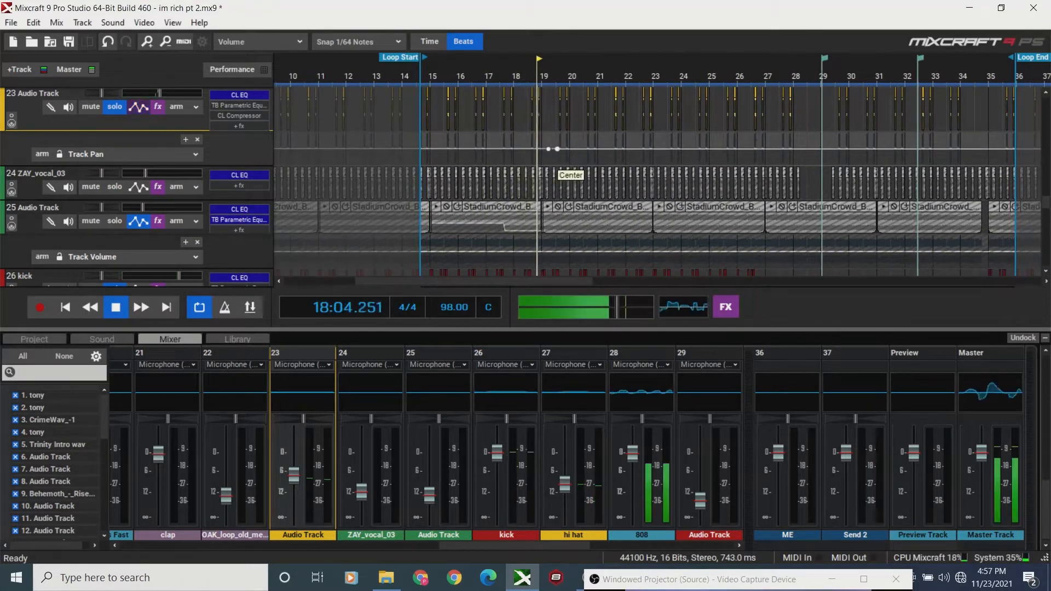
{"action": "left_click_drag", "start_coordinate": [549, 149], "coordinate": [557, 136]}
{"action": "left_click_drag", "start_coordinate": [555, 136], "coordinate": [556, 141]}
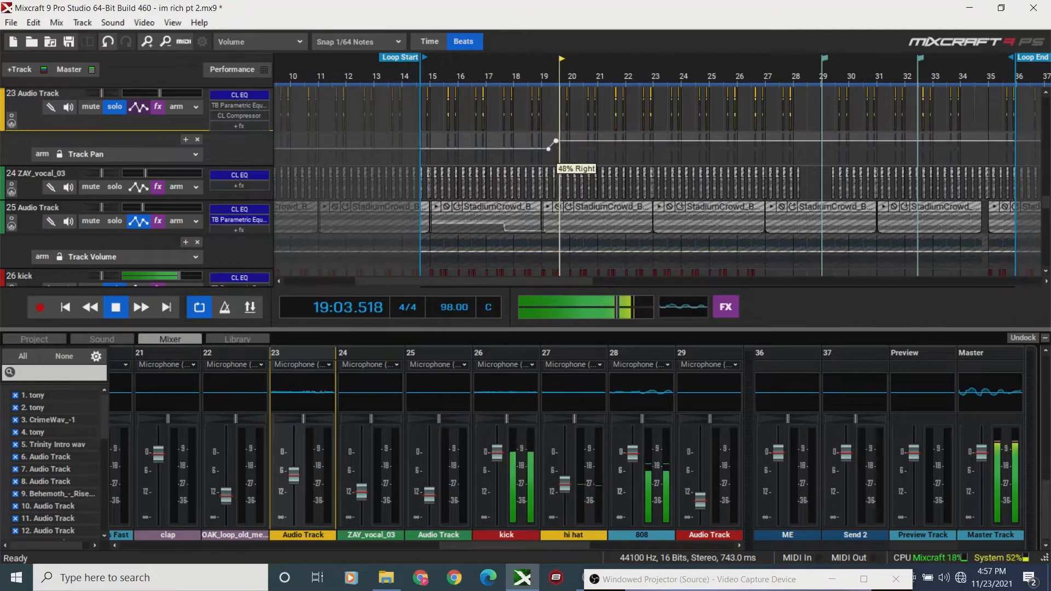
{"action": "left_click", "coordinate": [574, 157]}
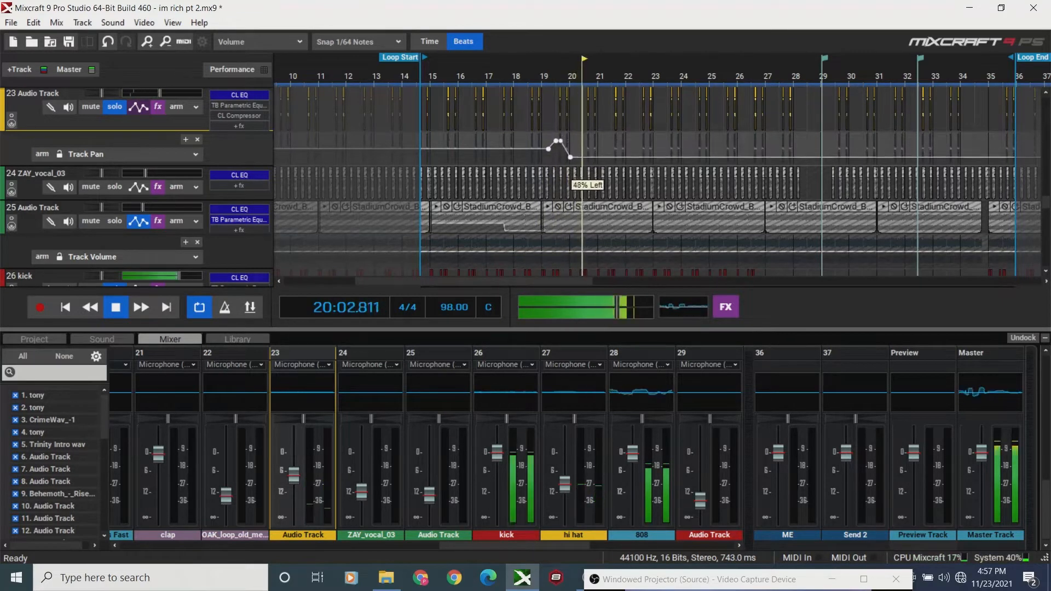
{"action": "left_click", "coordinate": [555, 128]}
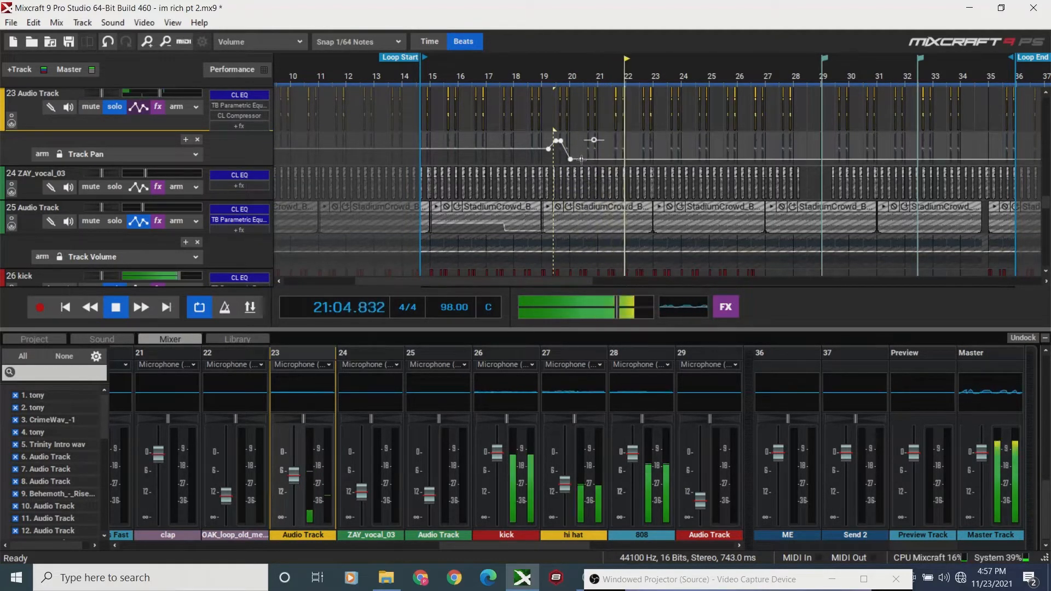
{"action": "left_click", "coordinate": [107, 44]}
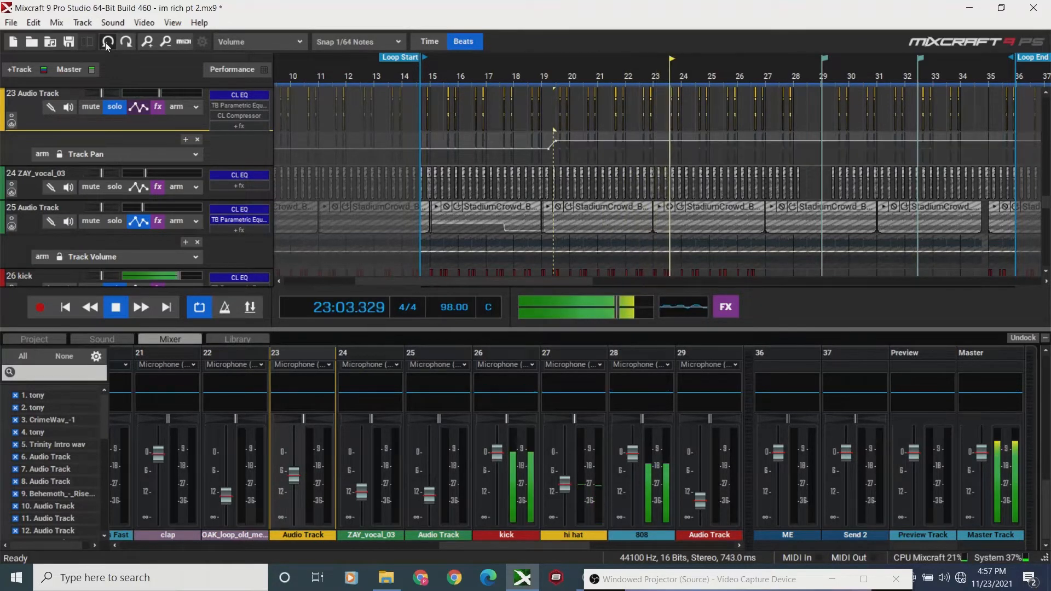
{"action": "left_click", "coordinate": [107, 45]}
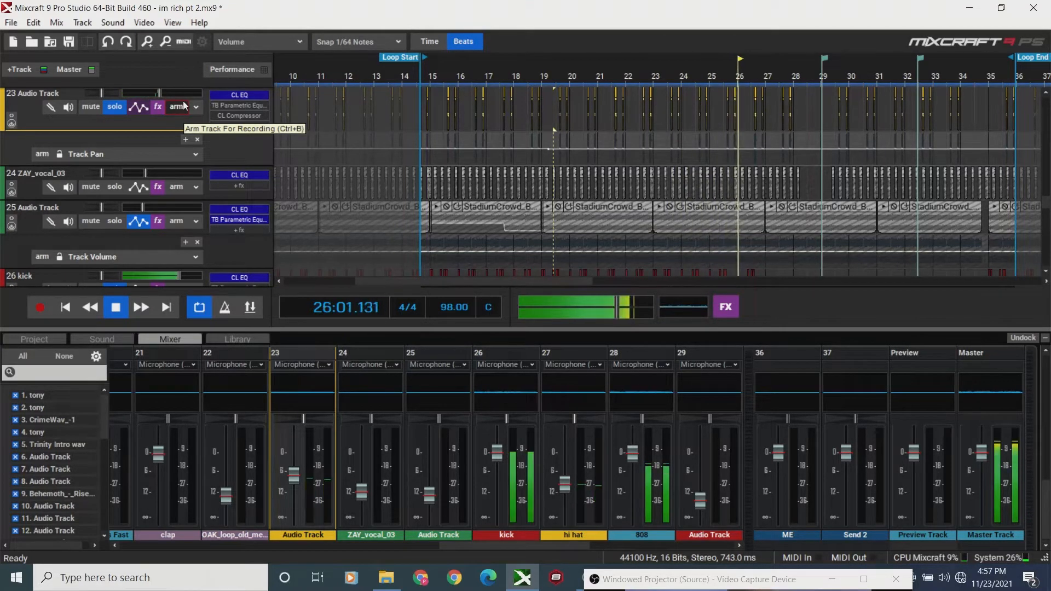
Replay the loop from its start and lower track 23's volume to about -8.5 dB.
{"action": "left_click", "coordinate": [68, 305]}
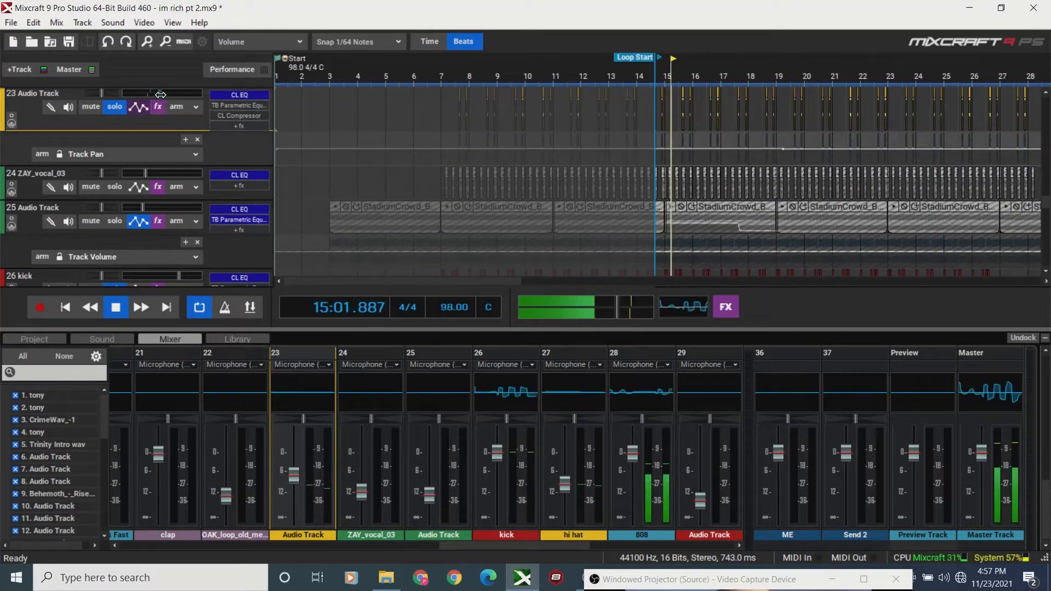
{"action": "left_click_drag", "start_coordinate": [160, 99], "coordinate": [155, 96]}
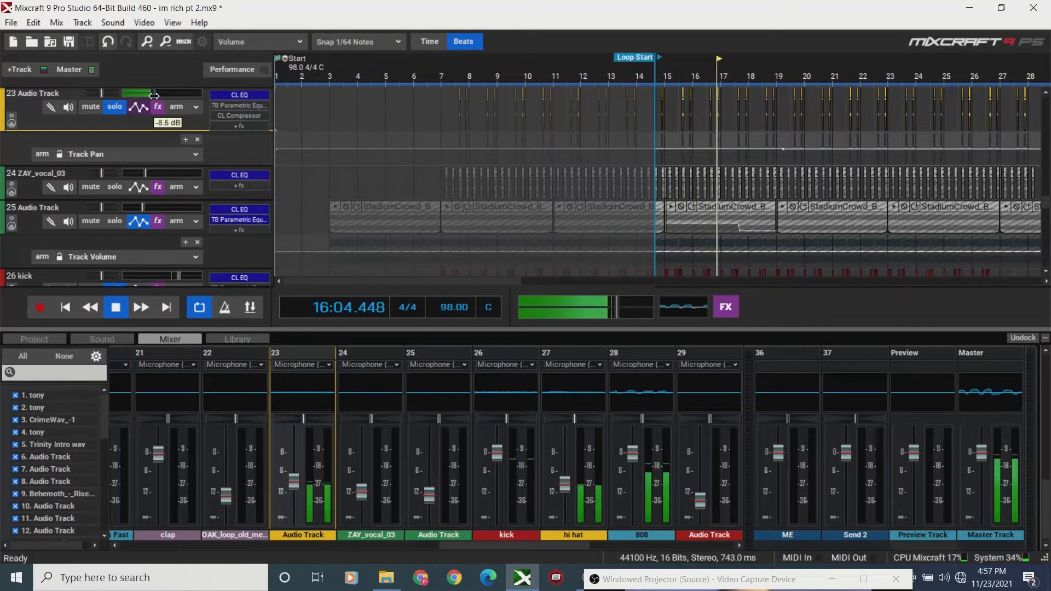
{"action": "mouse_move", "coordinate": [157, 100]}
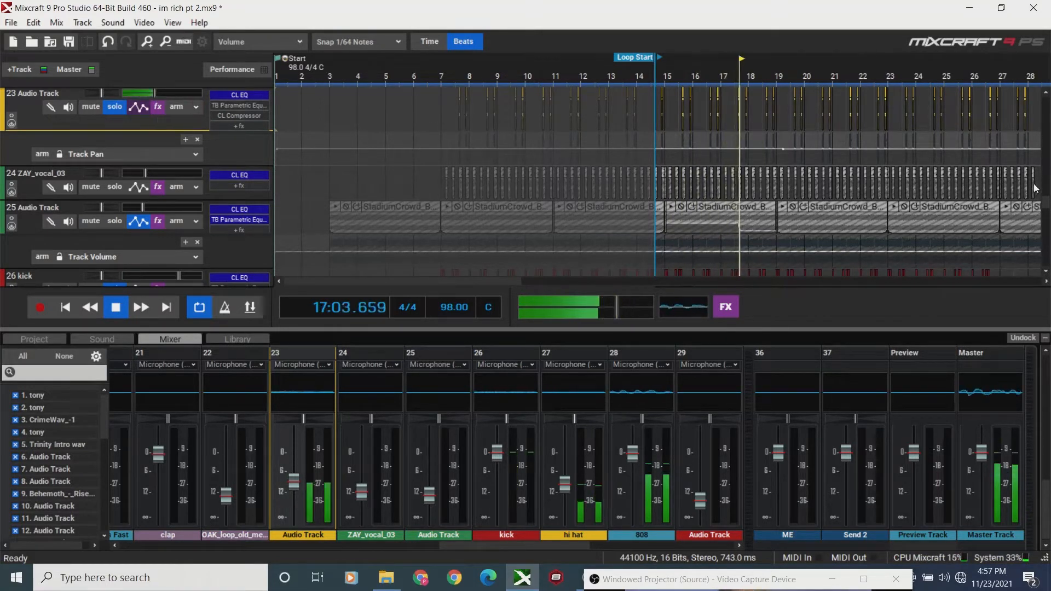
Solo track 31 "open hi hga" alongside the drums and raise its volume to slightly below the kick's fader position.
{"action": "scroll", "coordinate": [1044, 207], "scroll_direction": "up", "scroll_amount": 1}
{"action": "mouse_move", "coordinate": [1044, 204]}
{"action": "left_mouse_down"}
{"action": "mouse_move", "coordinate": [1045, 149]}
{"action": "mouse_move", "coordinate": [1045, 218]}
{"action": "left_mouse_up"}
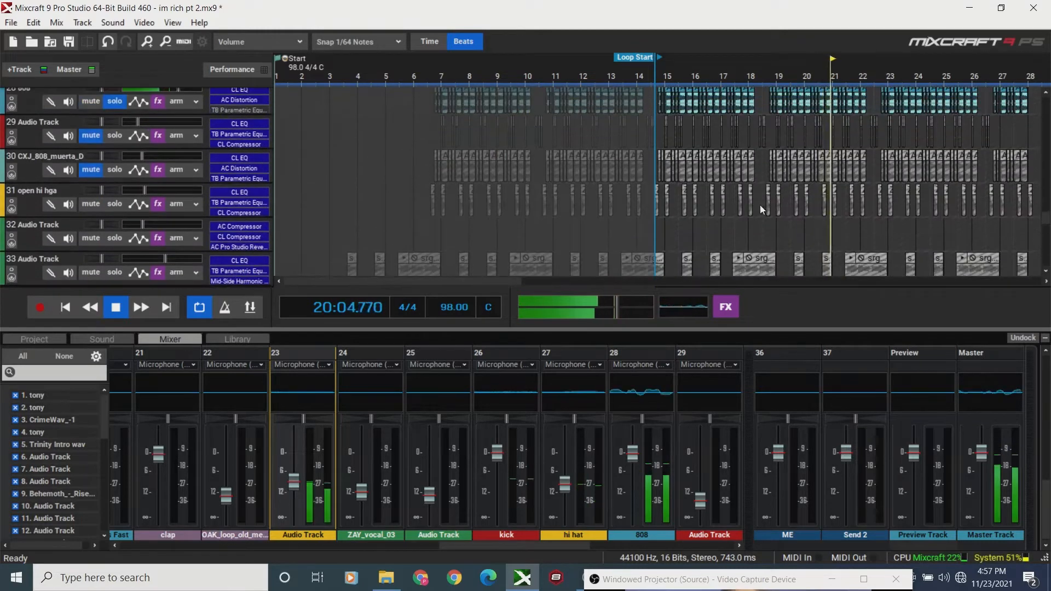
{"action": "left_click", "coordinate": [115, 204]}
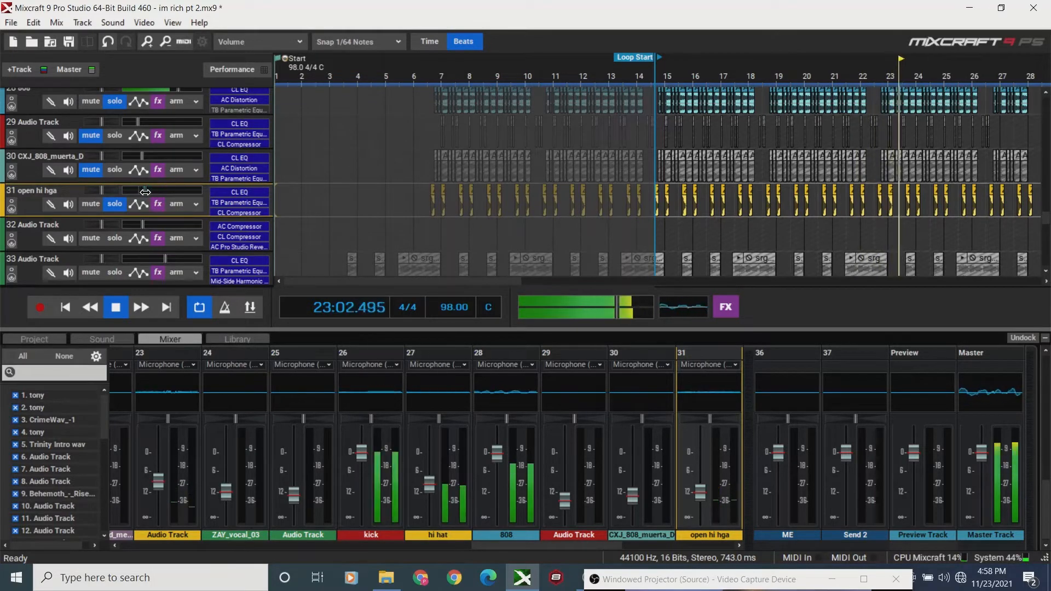
{"action": "left_click_drag", "start_coordinate": [143, 190], "coordinate": [172, 191]}
Open the effect list of the open hi hga track and check its Classic EQ settings.
{"action": "left_click", "coordinate": [158, 204]}
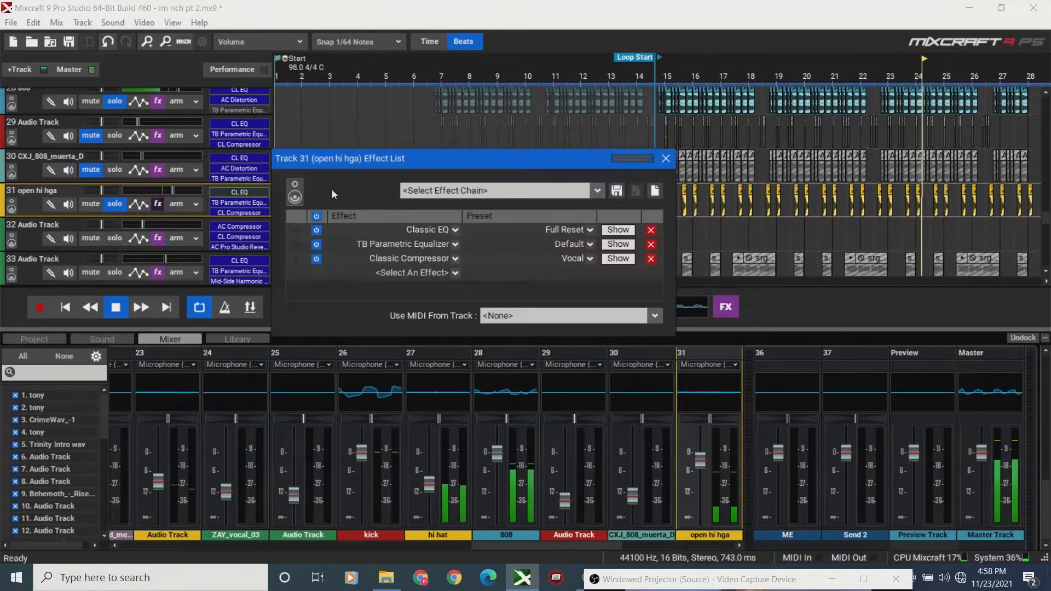
{"action": "left_click", "coordinate": [695, 214]}
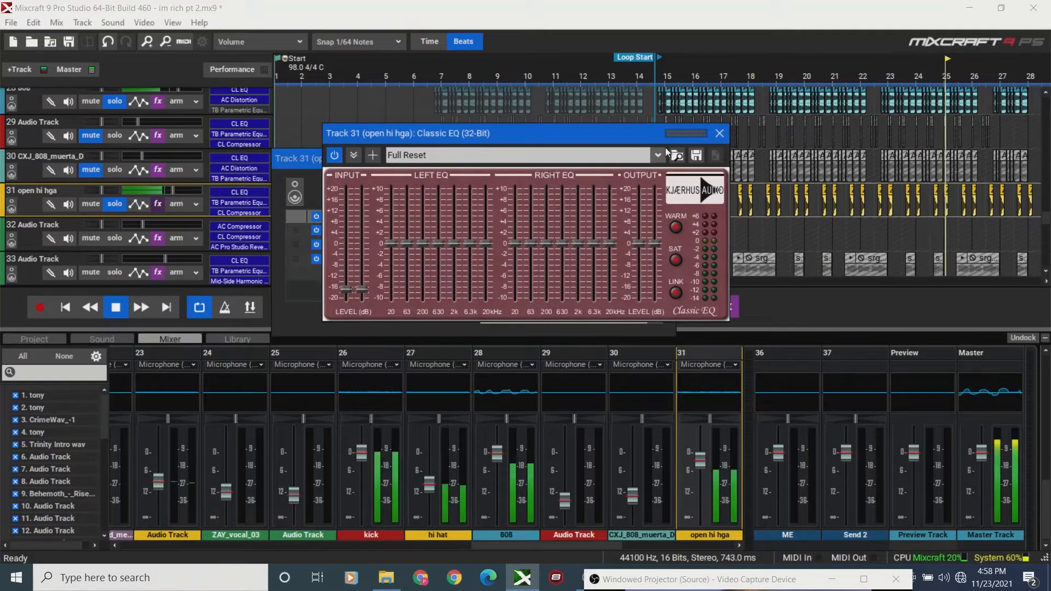
{"action": "left_click", "coordinate": [720, 134]}
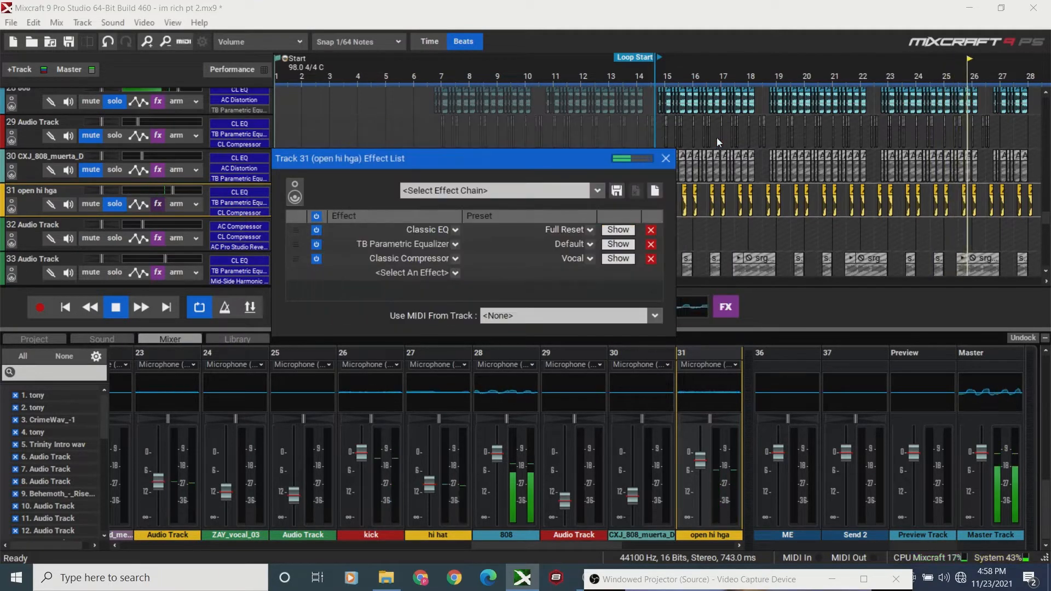
Try the open hi hga track at the kick's level, lower it to slightly above the hi hat's fader position and stop playback.
{"action": "left_click_drag", "start_coordinate": [172, 192], "coordinate": [177, 192]}
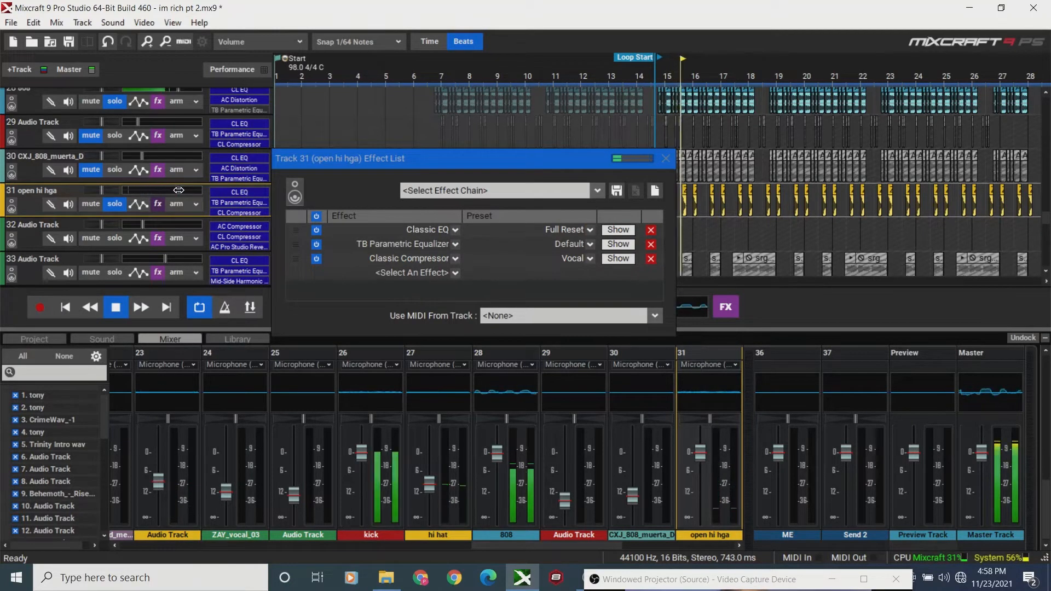
{"action": "left_click_drag", "start_coordinate": [179, 190], "coordinate": [158, 199]}
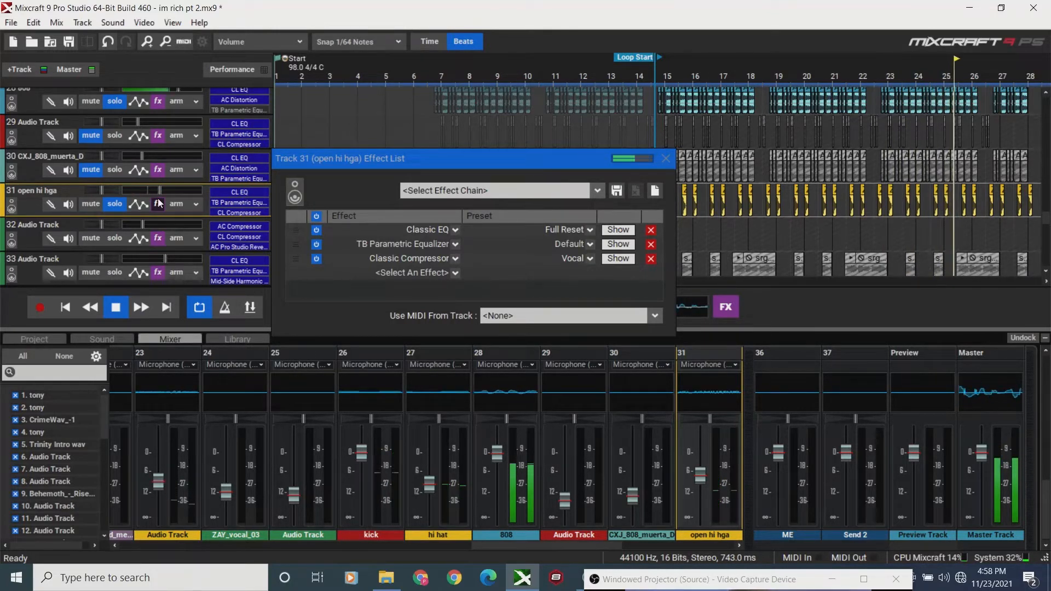
{"action": "mouse_move", "coordinate": [160, 191]}
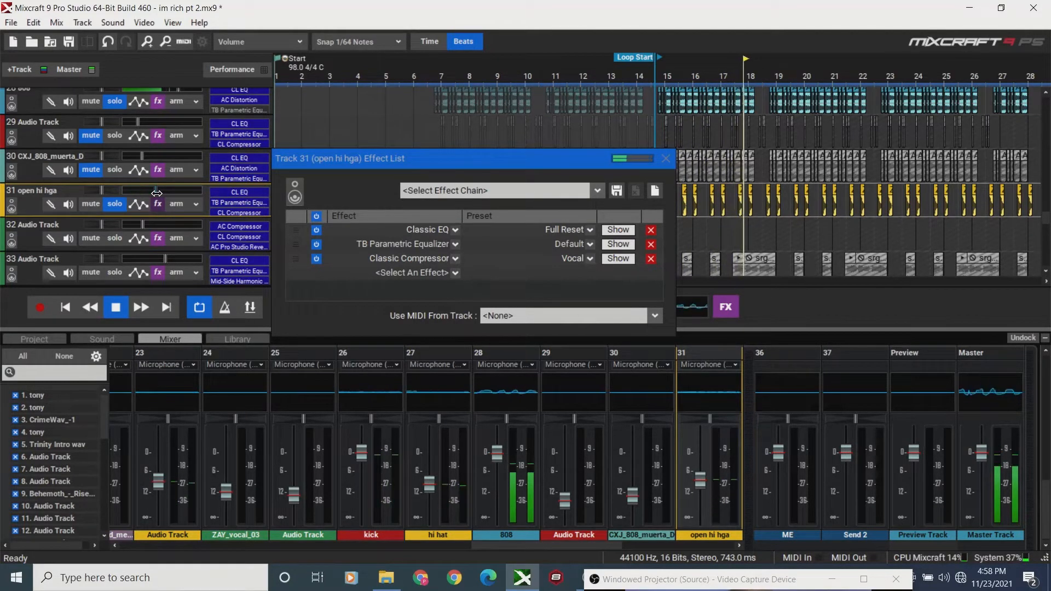
{"action": "key", "text": "space"}
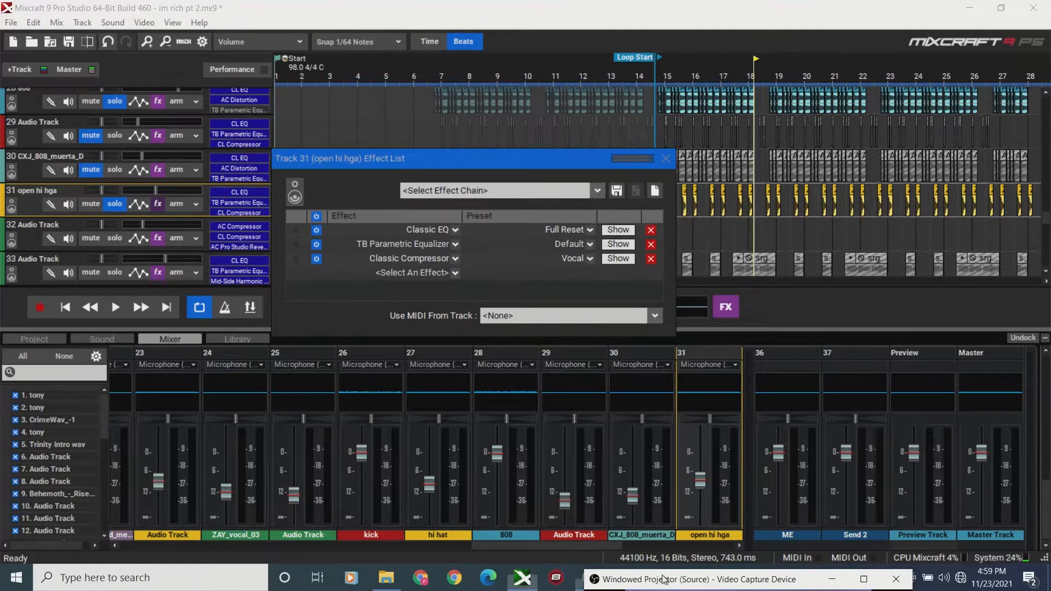
{"action": "left_click_drag", "start_coordinate": [662, 572], "coordinate": [668, 394]}
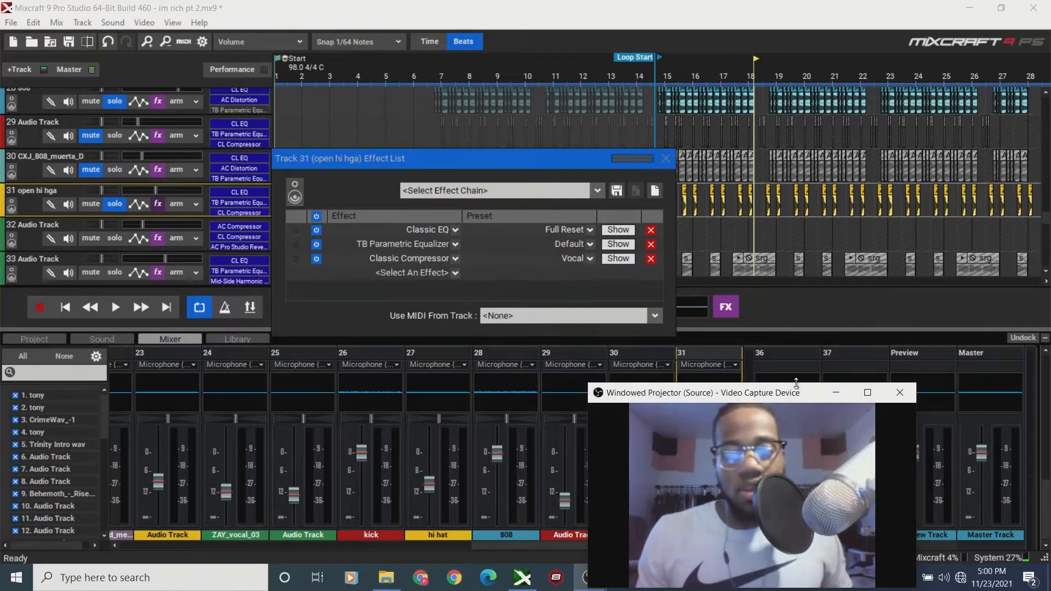
{"action": "left_click_drag", "start_coordinate": [786, 396], "coordinate": [771, 590]}
Replay the loop, nudge the open hi hga track's volume down to track 23's fader position and close its effect list.
{"action": "left_click", "coordinate": [67, 311]}
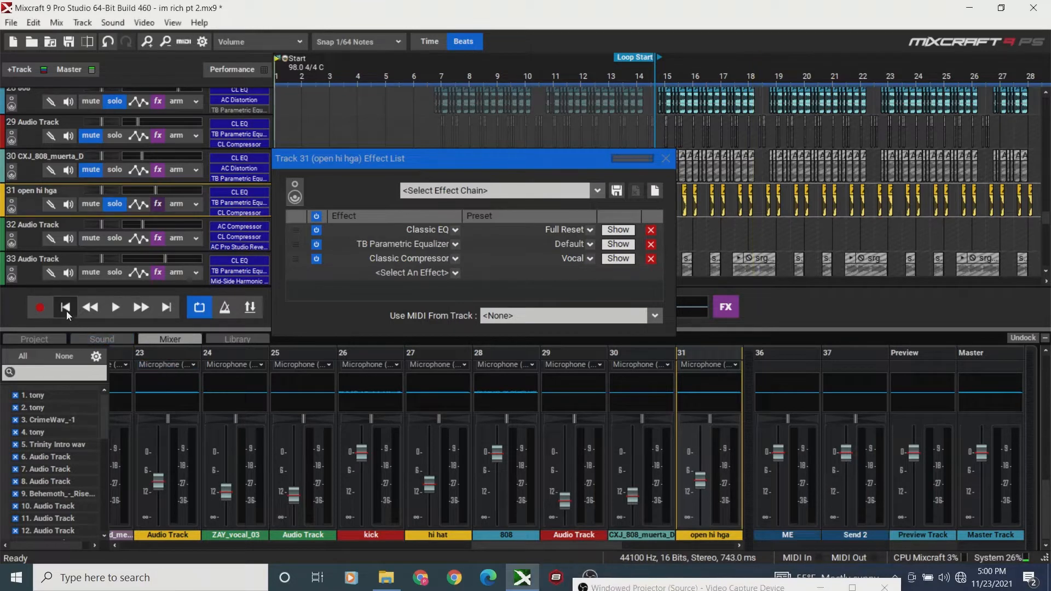
{"action": "key", "text": "space"}
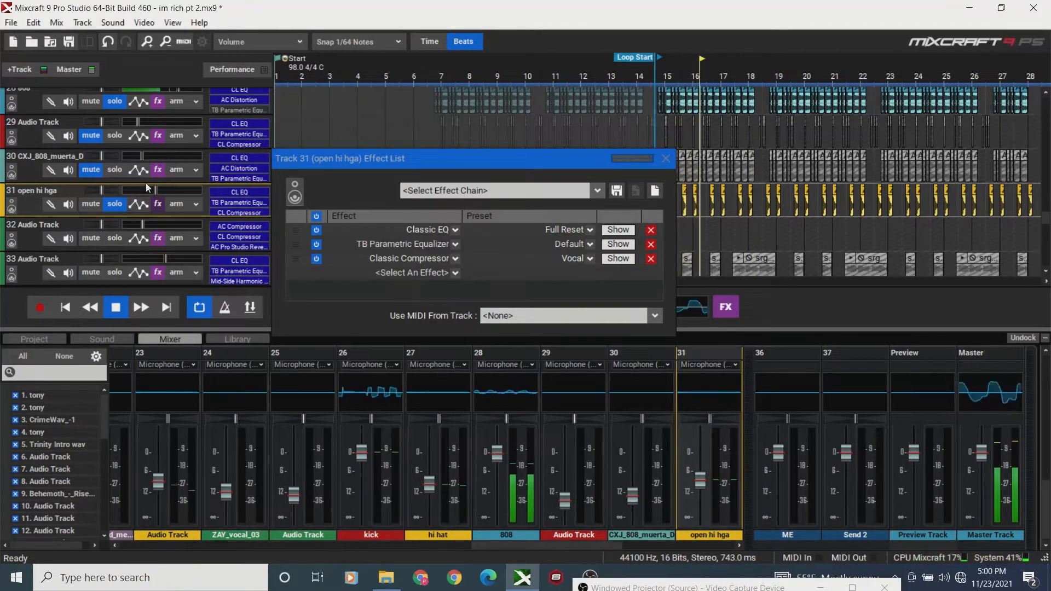
{"action": "left_click_drag", "start_coordinate": [156, 192], "coordinate": [155, 198]}
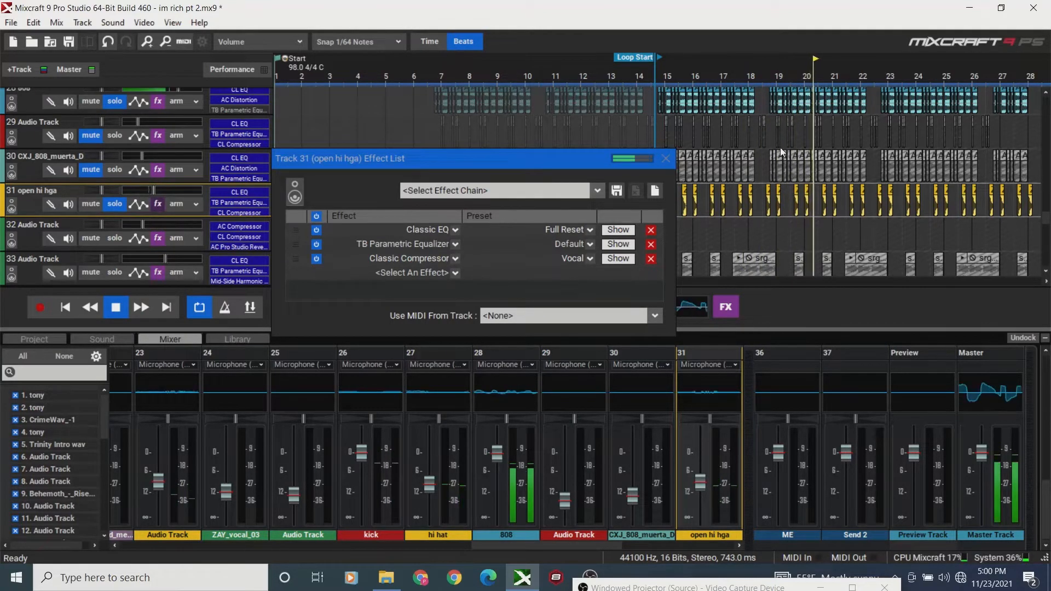
{"action": "left_click", "coordinate": [665, 158]}
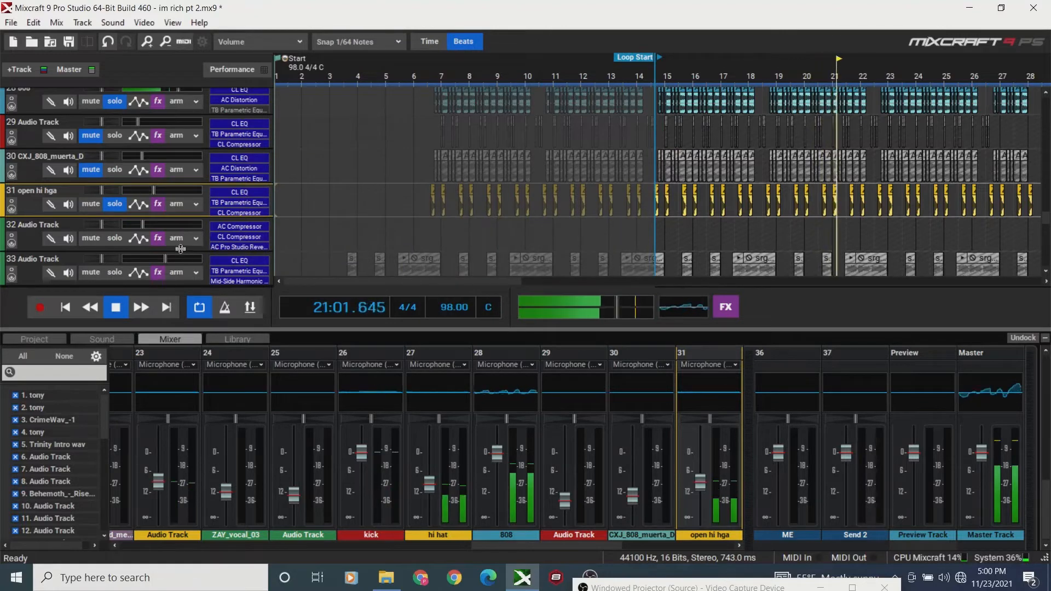
Solo track 21 "clap" alongside the already soloed drums and replay the loop from its start.
{"action": "left_click_drag", "start_coordinate": [438, 284], "coordinate": [494, 290]}
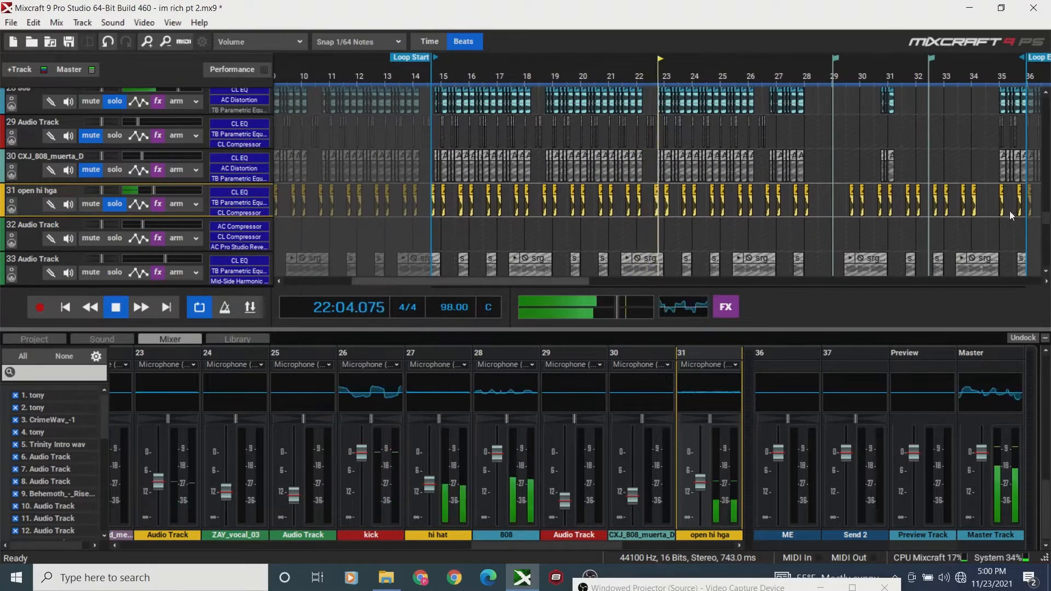
{"action": "scroll", "coordinate": [1047, 229], "scroll_direction": "down", "scroll_amount": 2}
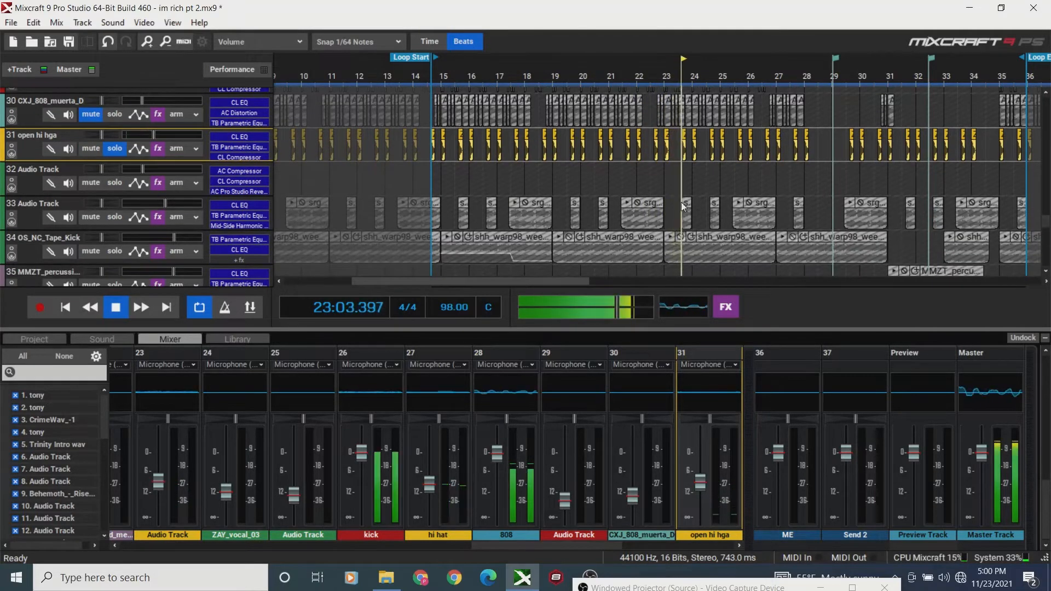
{"action": "mouse_move", "coordinate": [194, 172]}
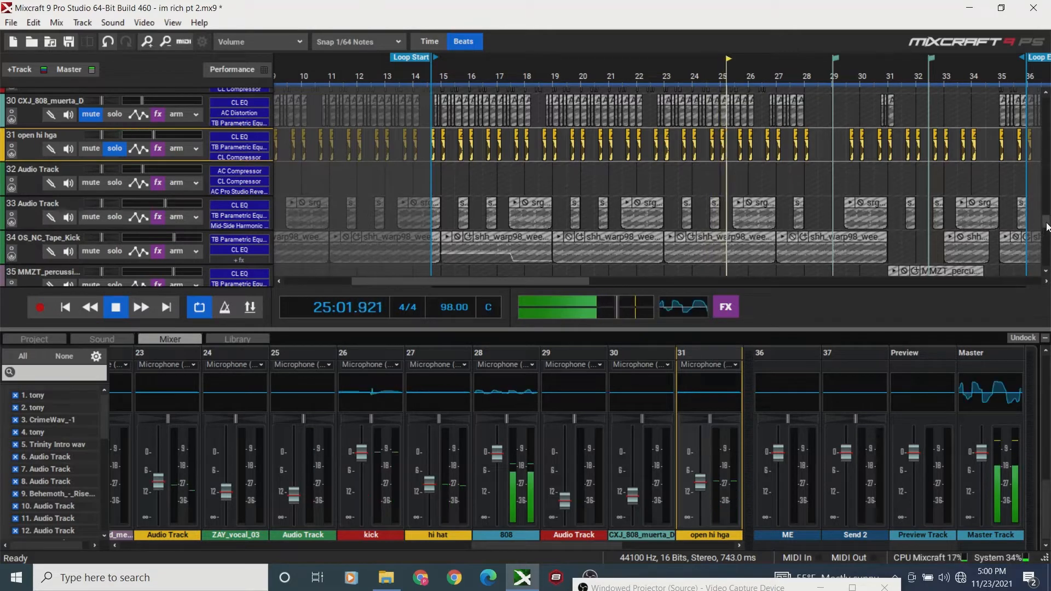
{"action": "scroll", "coordinate": [1047, 222], "scroll_direction": "up", "scroll_amount": 2}
{"action": "scroll", "coordinate": [1047, 219], "scroll_direction": "up", "scroll_amount": 3}
{"action": "scroll", "coordinate": [1047, 208], "scroll_direction": "up", "scroll_amount": 4}
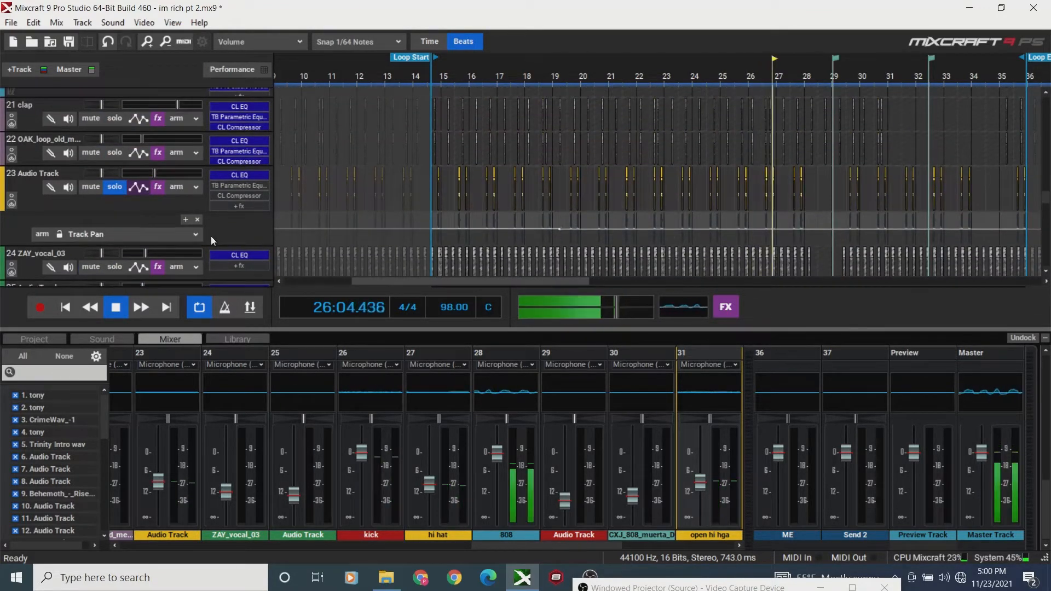
{"action": "left_click", "coordinate": [121, 118]}
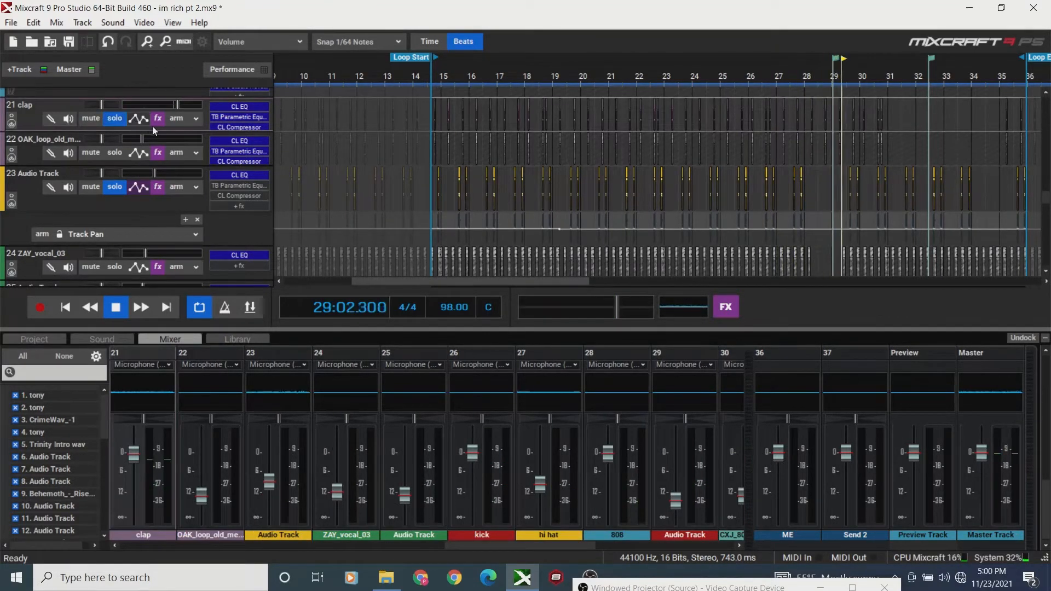
{"action": "left_click", "coordinate": [68, 307]}
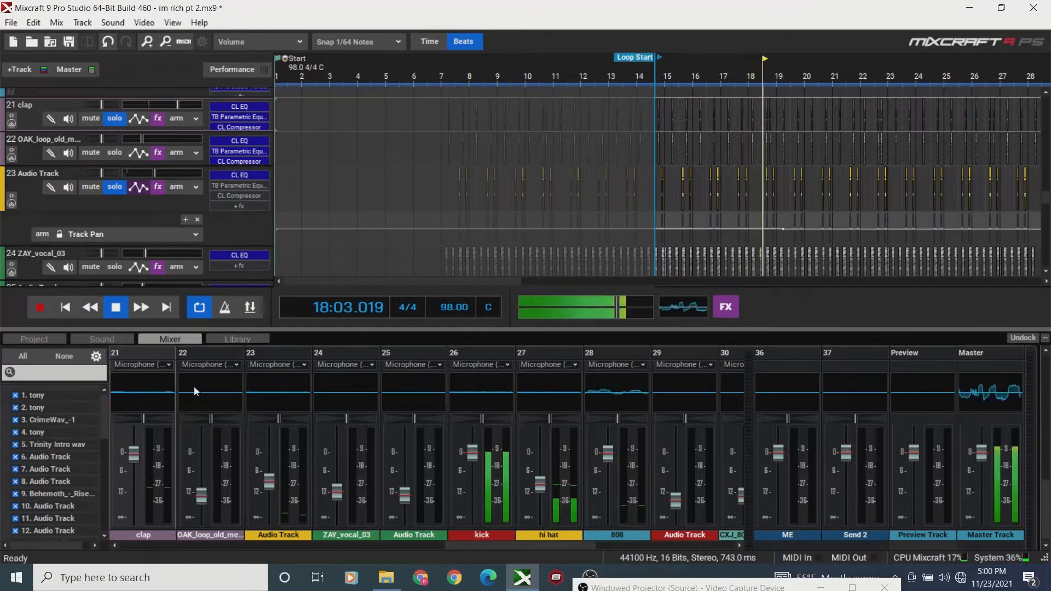
Open the Classic EQ in the clap track's effect list, raise its input level to about -12 dB and replay the loop.
{"action": "left_click", "coordinate": [157, 118]}
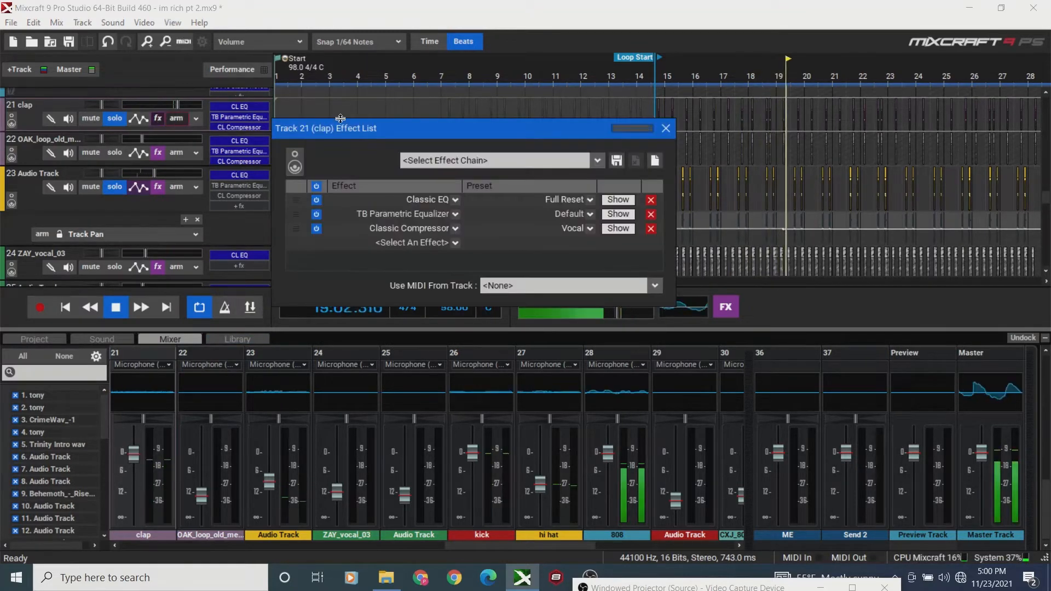
{"action": "left_click", "coordinate": [617, 200]}
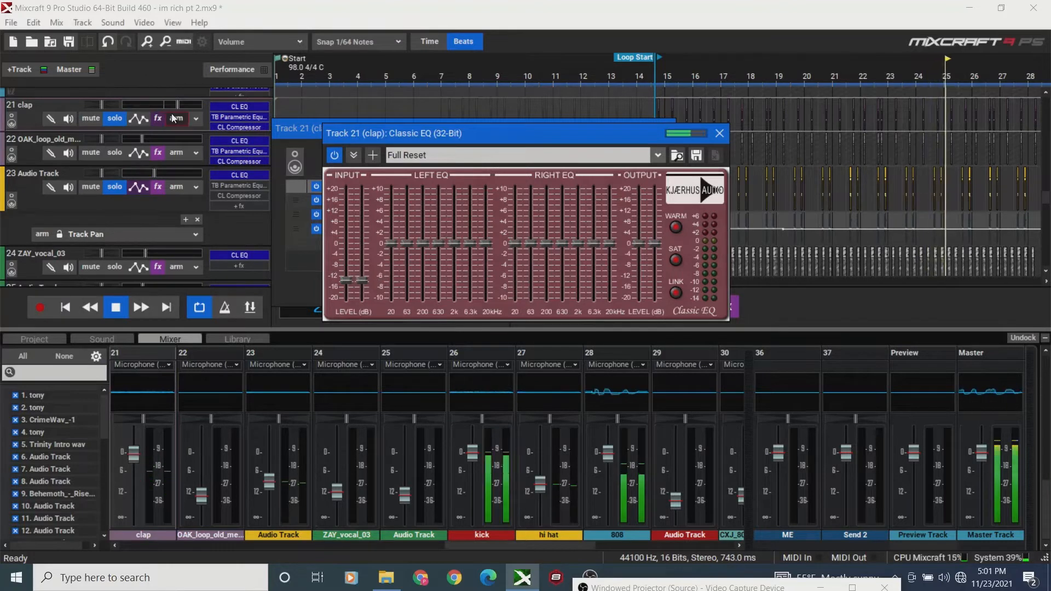
{"action": "left_click_drag", "start_coordinate": [365, 281], "coordinate": [364, 277]}
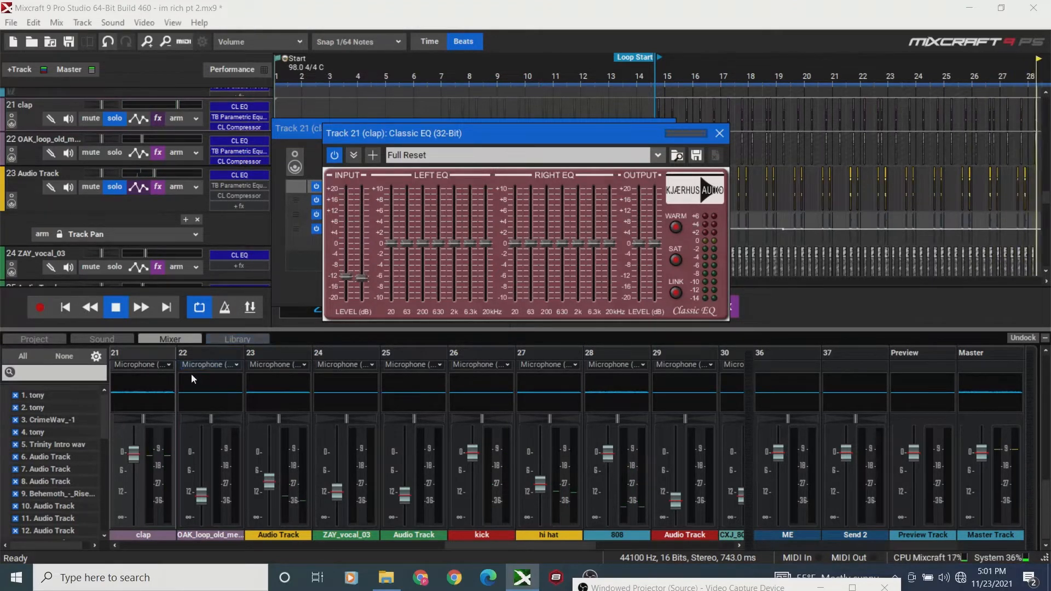
{"action": "left_click", "coordinate": [70, 307]}
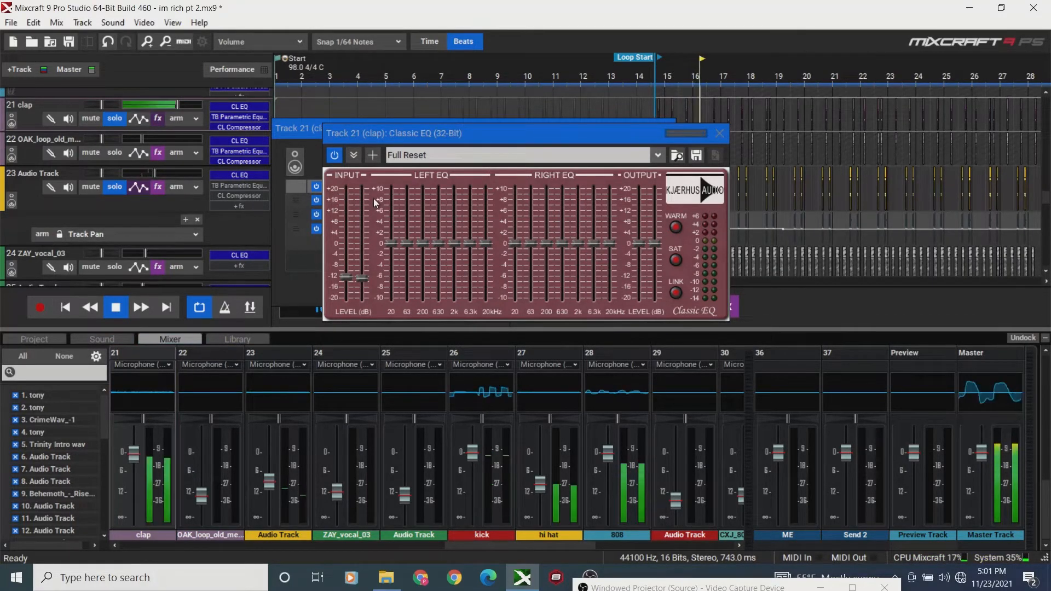
{"action": "mouse_move", "coordinate": [177, 106]}
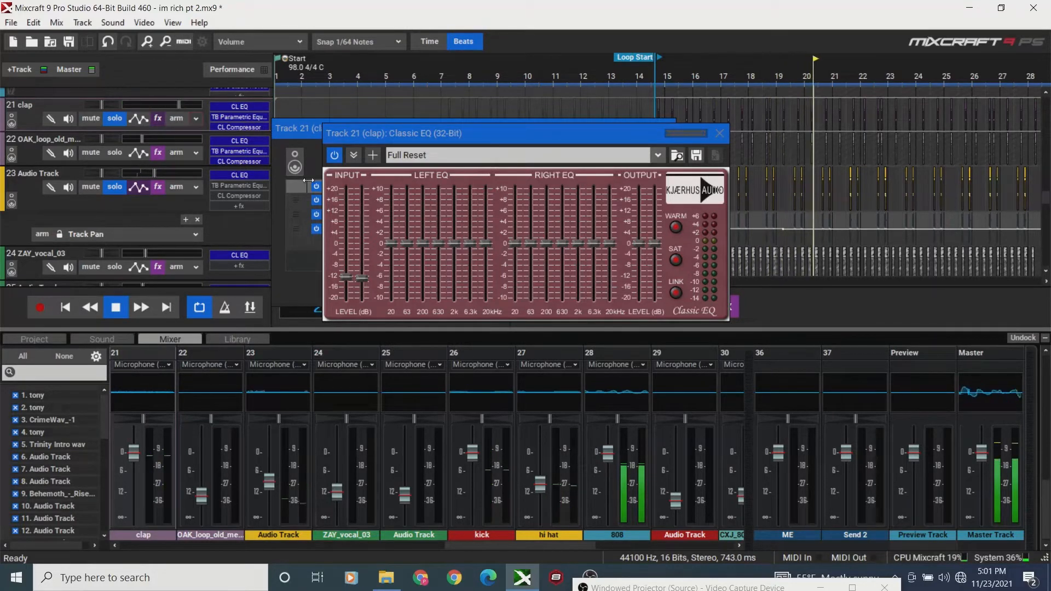
Try the clap's Classic EQ input level at about 0 and -8 dB, and settle it slightly below -12 dB.
{"action": "left_click_drag", "start_coordinate": [358, 278], "coordinate": [359, 249]}
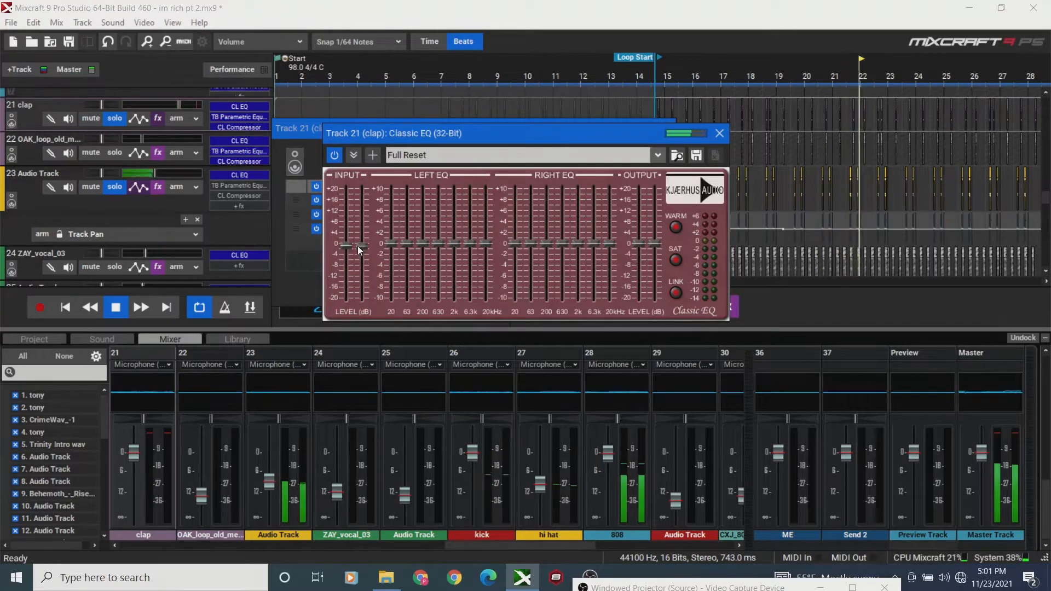
{"action": "left_click", "coordinate": [66, 308]}
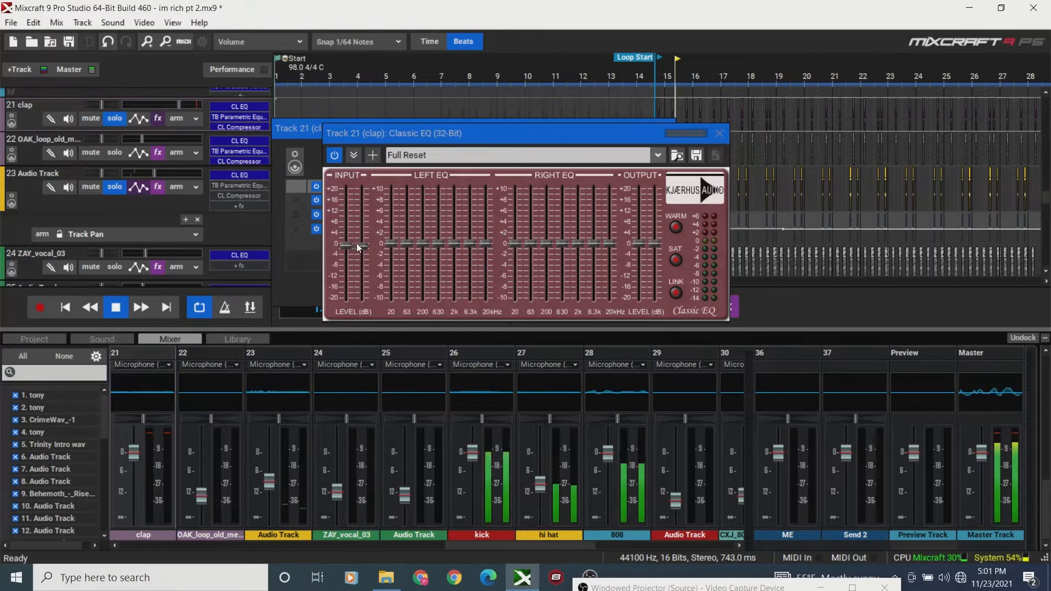
{"action": "left_click_drag", "start_coordinate": [357, 244], "coordinate": [356, 263]}
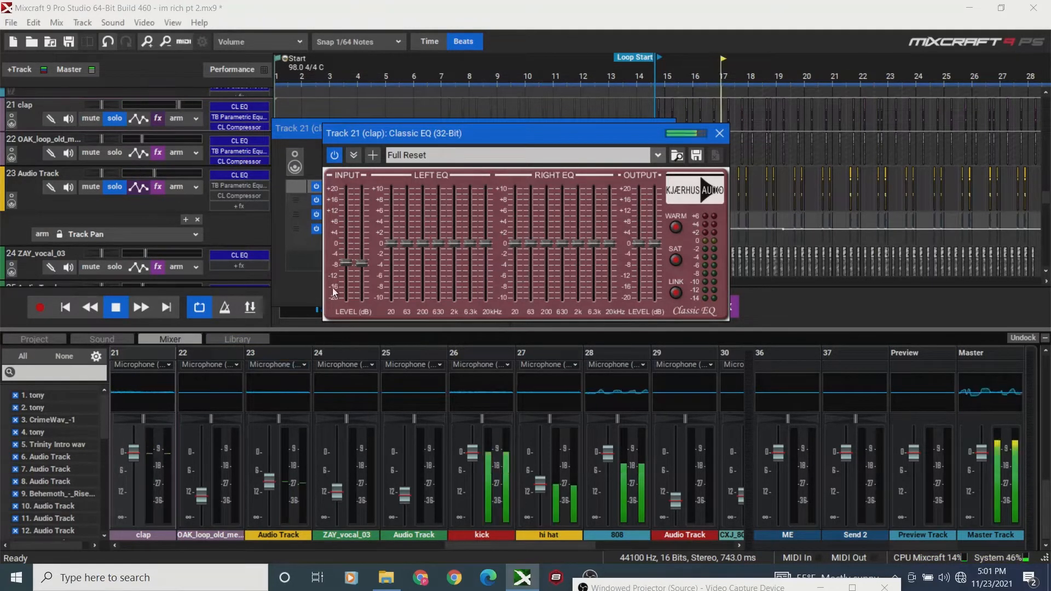
{"action": "left_click_drag", "start_coordinate": [357, 264], "coordinate": [359, 278]}
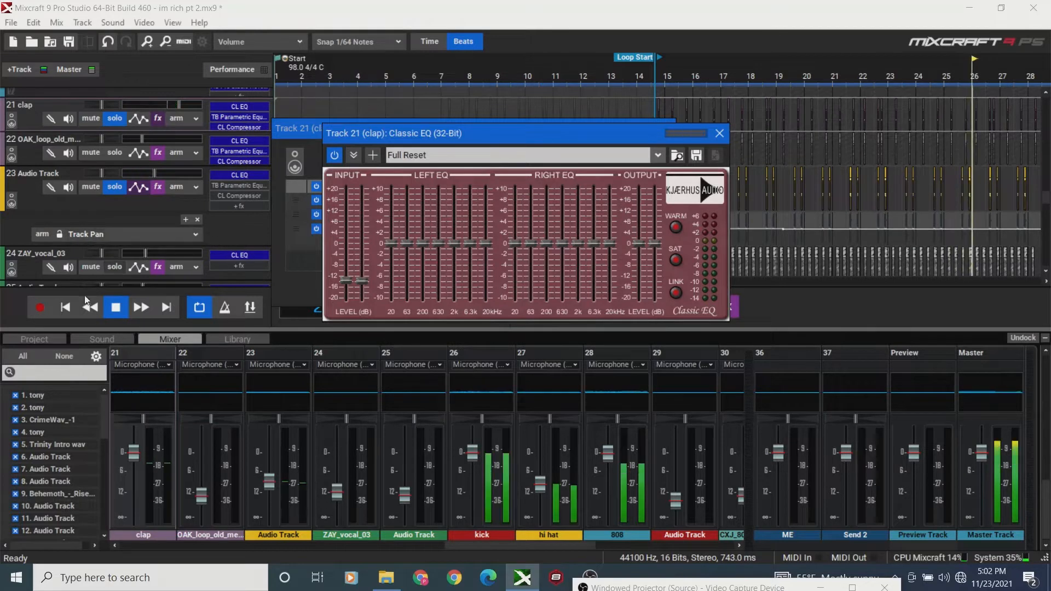
Replay the loop with the clap's effect windows closed, test a higher master volume and return it to its earlier level.
{"action": "left_click", "coordinate": [59, 312]}
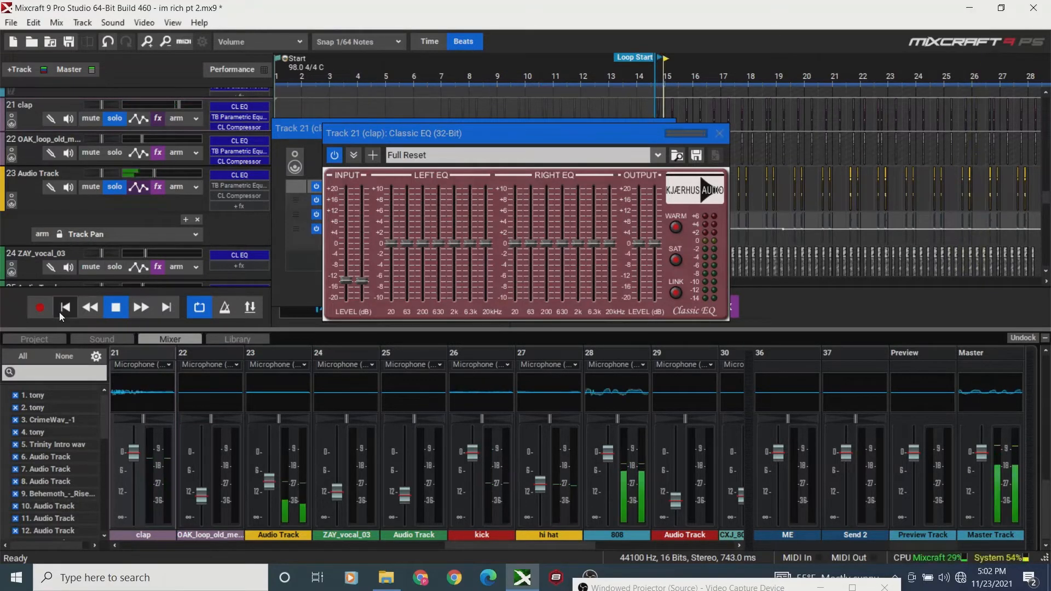
{"action": "left_click", "coordinate": [718, 133]}
{"action": "left_click", "coordinate": [667, 134]}
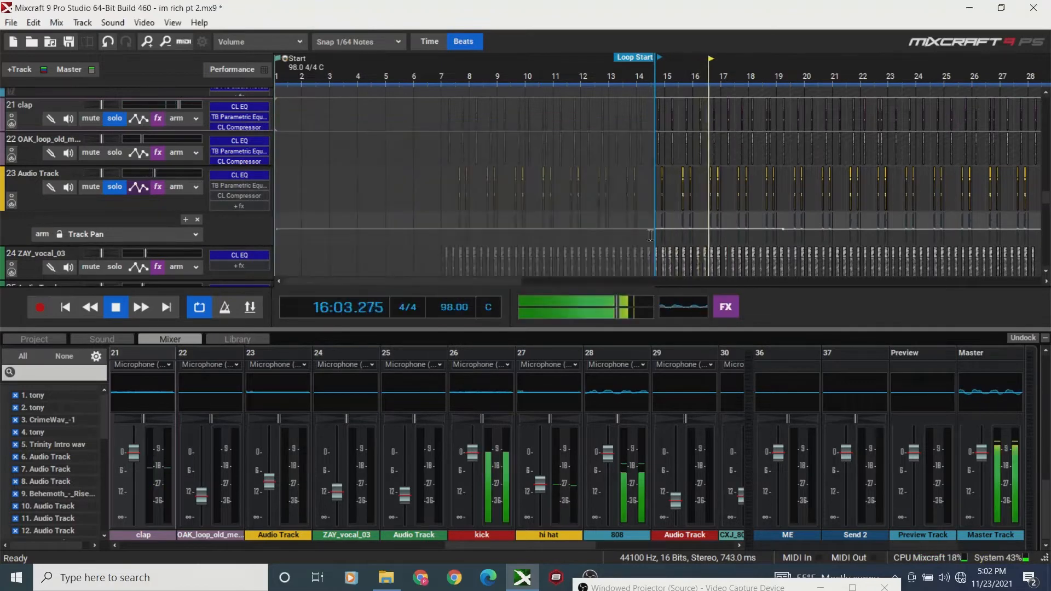
{"action": "left_click_drag", "start_coordinate": [624, 309], "coordinate": [643, 311]}
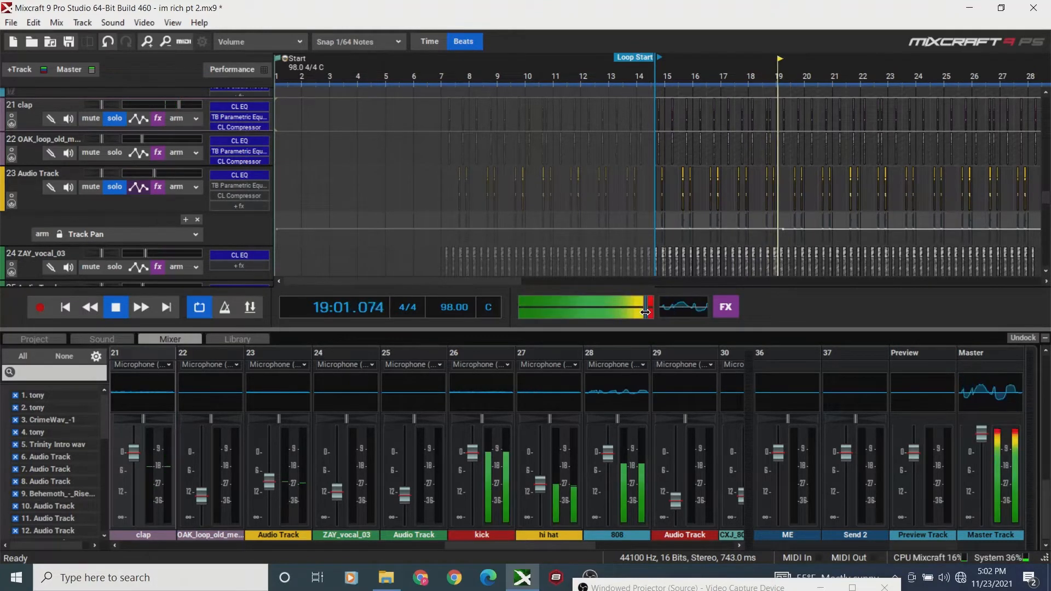
{"action": "left_click_drag", "start_coordinate": [645, 312], "coordinate": [616, 321]}
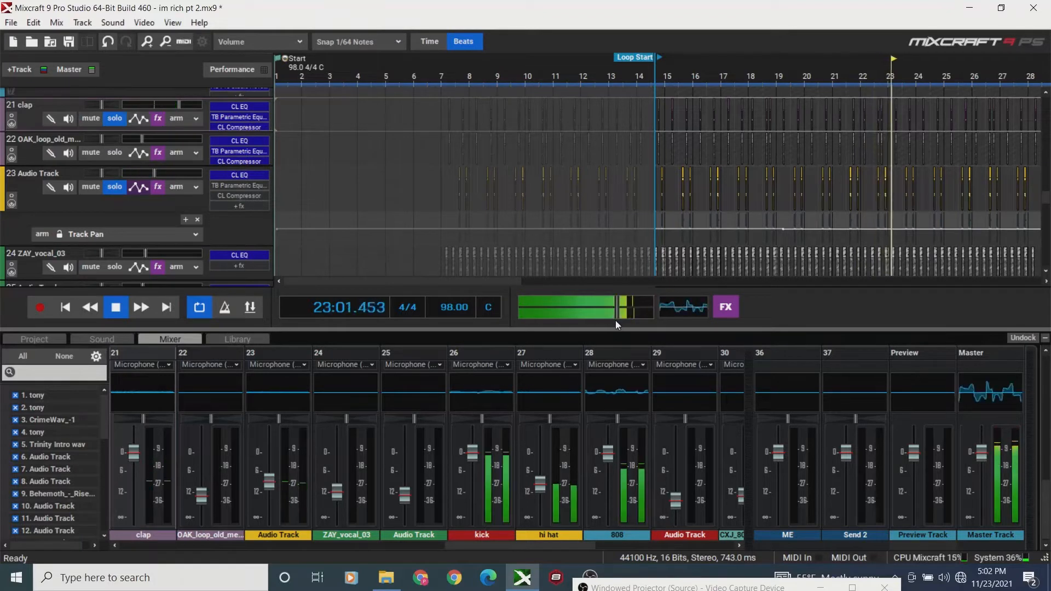
Bypass the TB Parametric Equalizer and the Classic Compressor on the clap track and close their windows.
{"action": "left_click", "coordinate": [158, 119]}
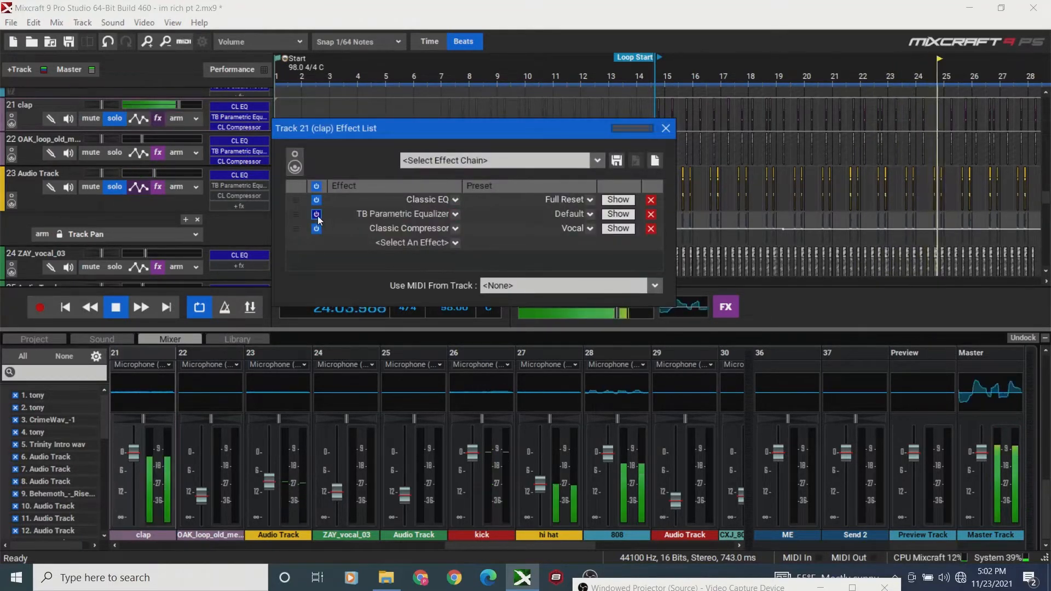
{"action": "left_click", "coordinate": [616, 213]}
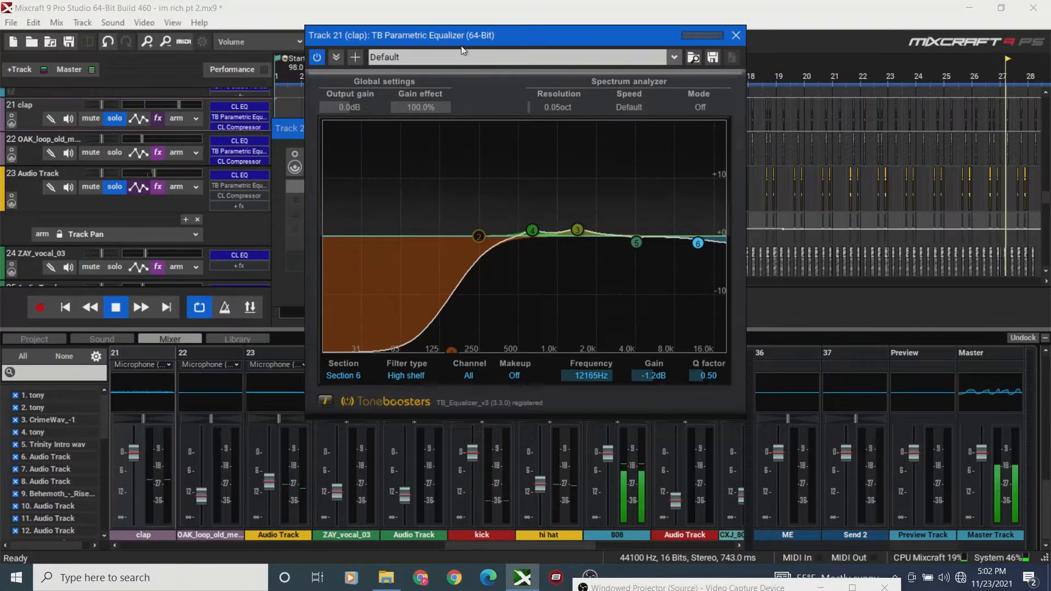
{"action": "left_click_drag", "start_coordinate": [461, 45], "coordinate": [514, 195]}
{"action": "left_click", "coordinate": [668, 131]}
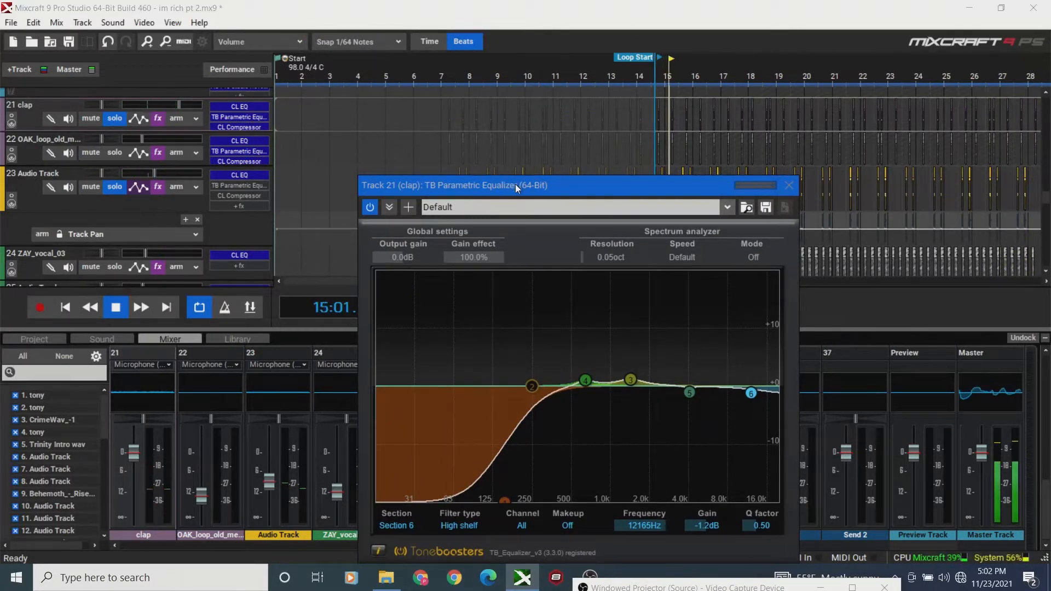
{"action": "left_click_drag", "start_coordinate": [514, 184], "coordinate": [513, 178]}
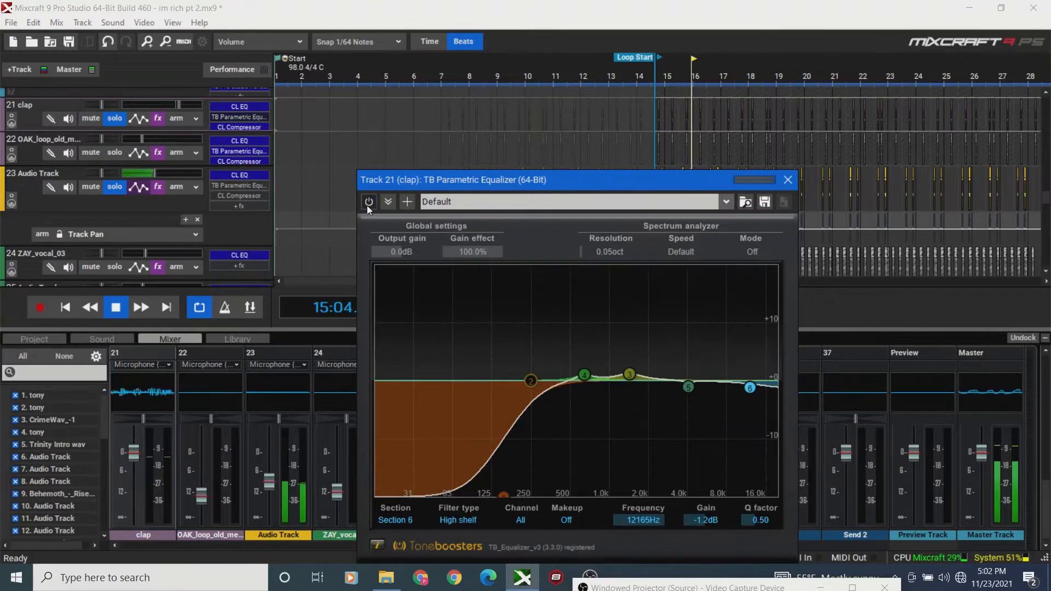
{"action": "left_click", "coordinate": [157, 119]}
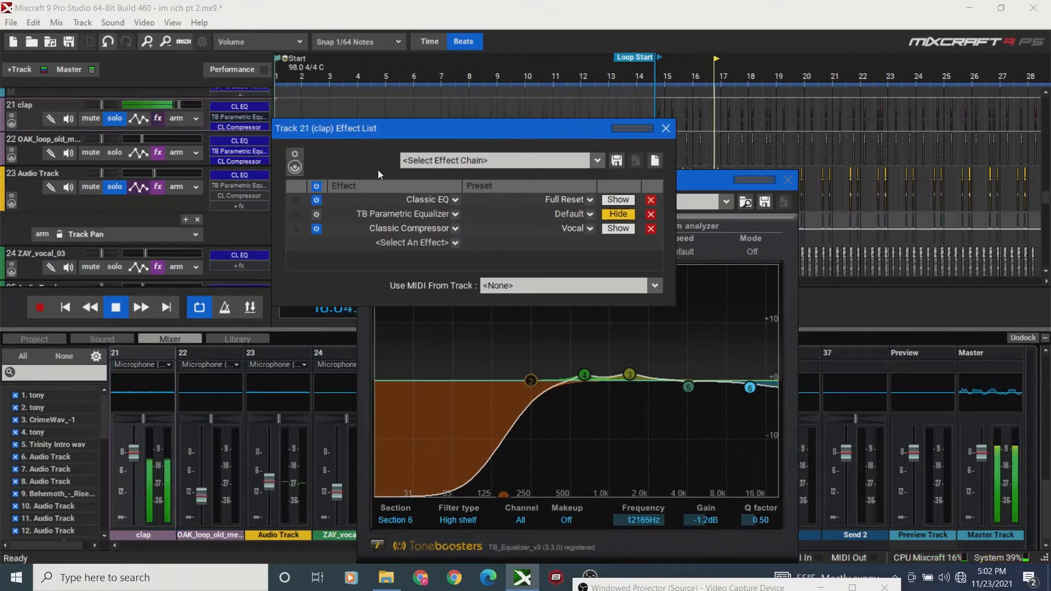
{"action": "left_click", "coordinate": [316, 230]}
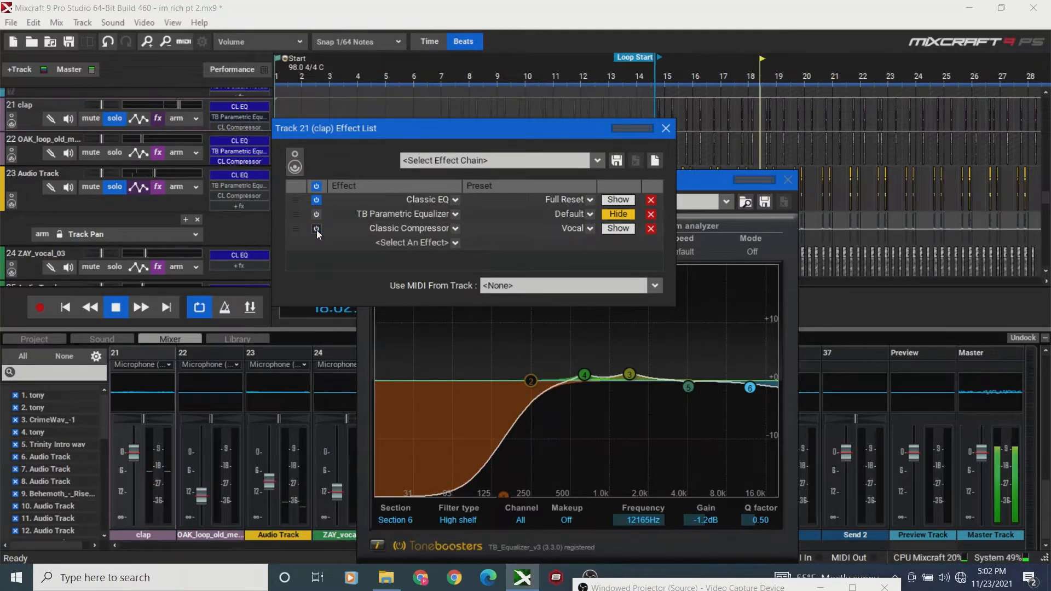
{"action": "left_click", "coordinate": [669, 130]}
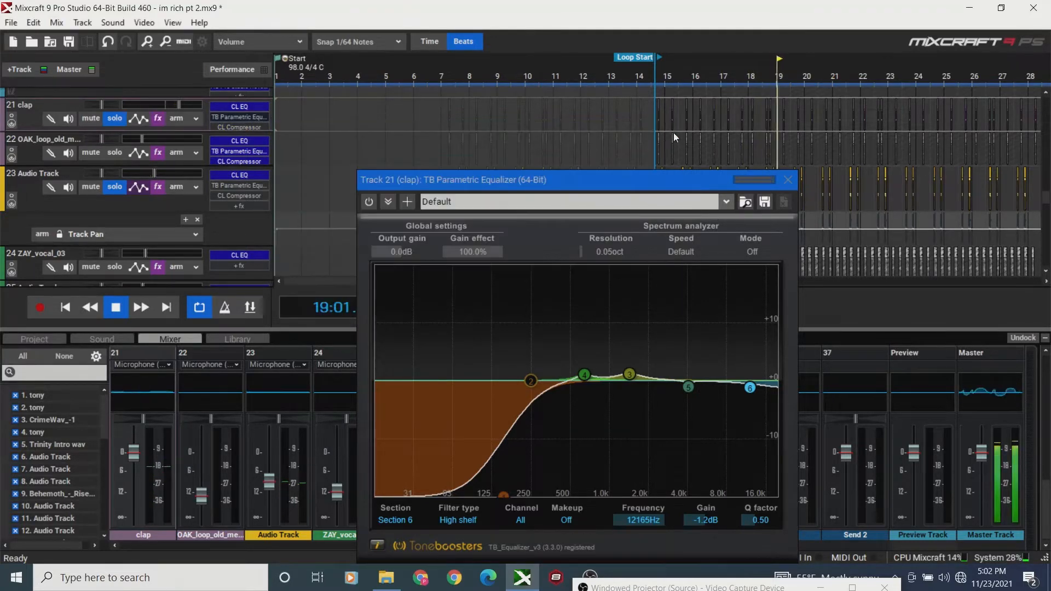
{"action": "left_click", "coordinate": [788, 182]}
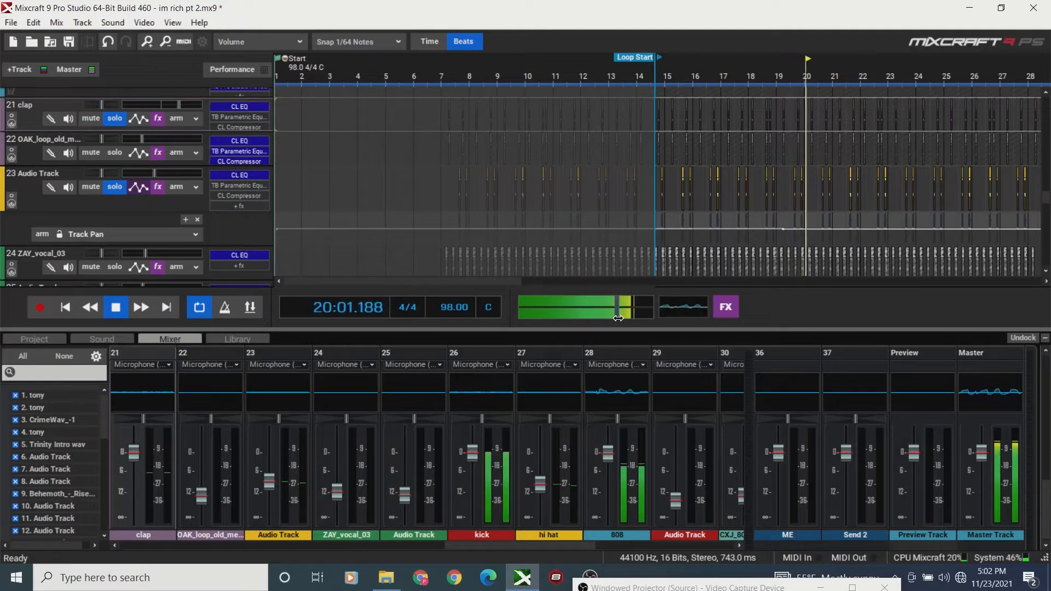
Test the drums with the clap's EQ and compressor bypassed at a raised master volume, restore it, replay the loop and stop playback.
{"action": "left_click_drag", "start_coordinate": [617, 318], "coordinate": [643, 321]}
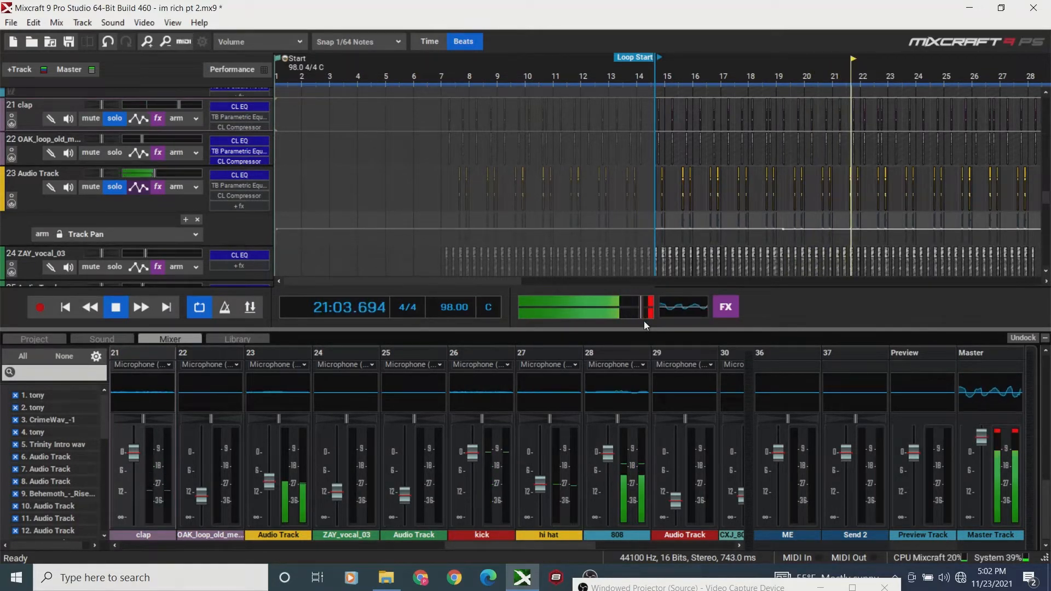
{"action": "left_click_drag", "start_coordinate": [643, 321], "coordinate": [616, 324]}
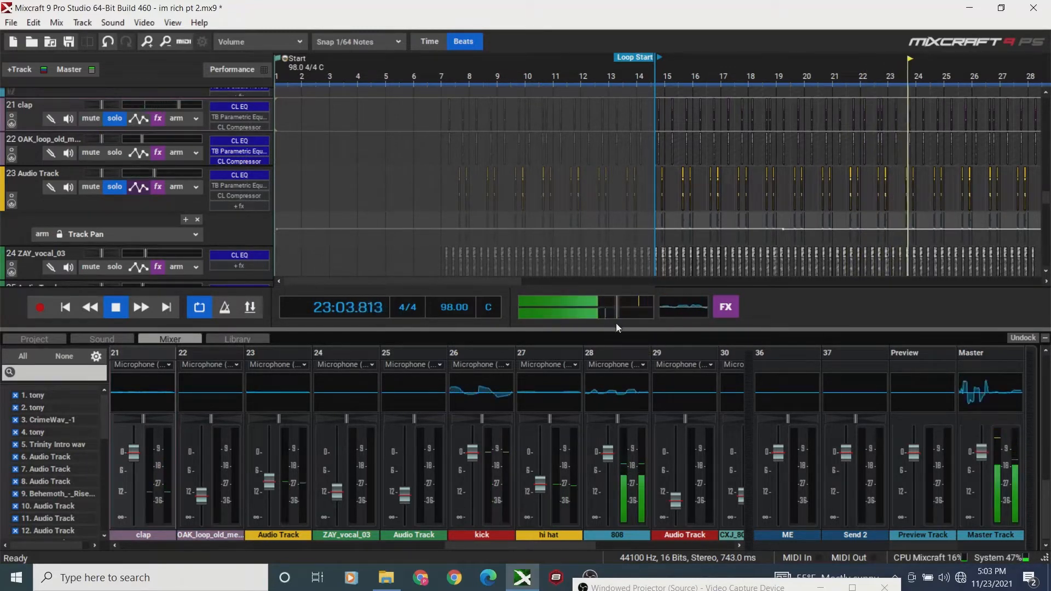
{"action": "left_click", "coordinate": [68, 308]}
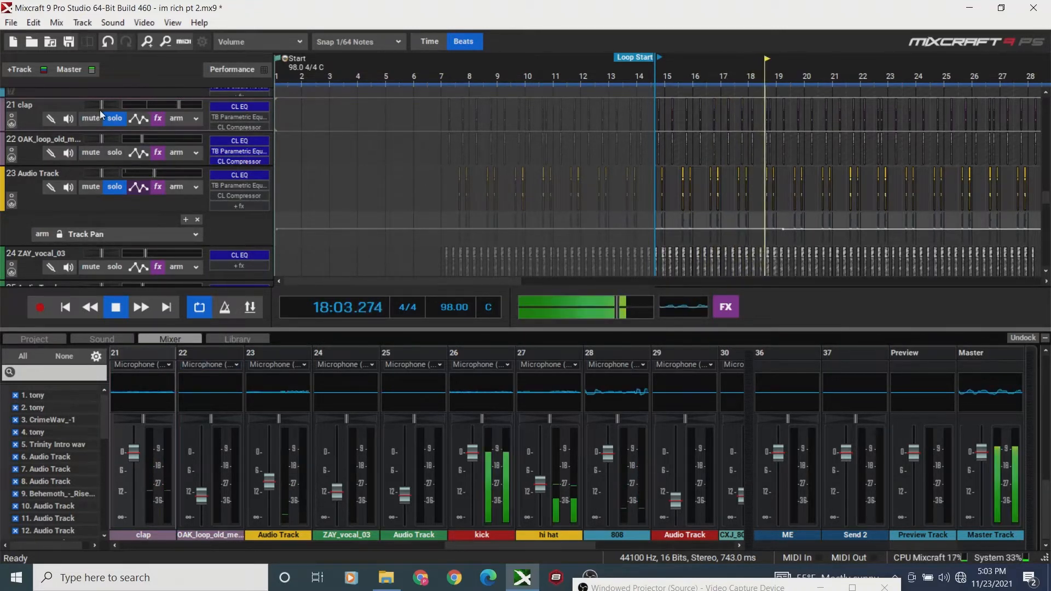
{"action": "key", "text": "space"}
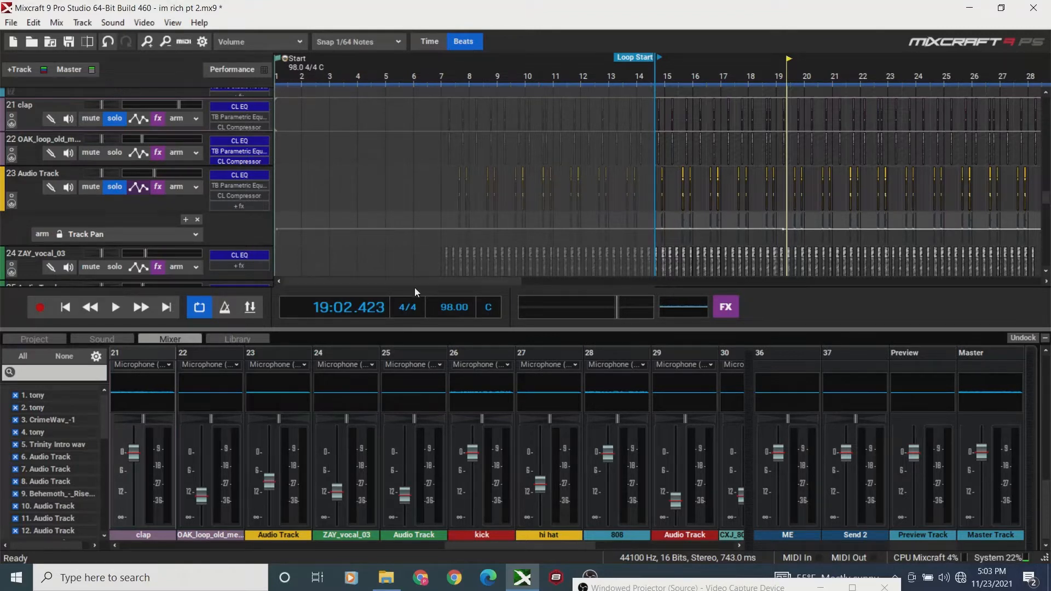
Replay the drum loop from its start and solo track 34, OS_NC_Tape_Kick, together with the drums.
{"action": "left_click_drag", "start_coordinate": [412, 282], "coordinate": [448, 287]}
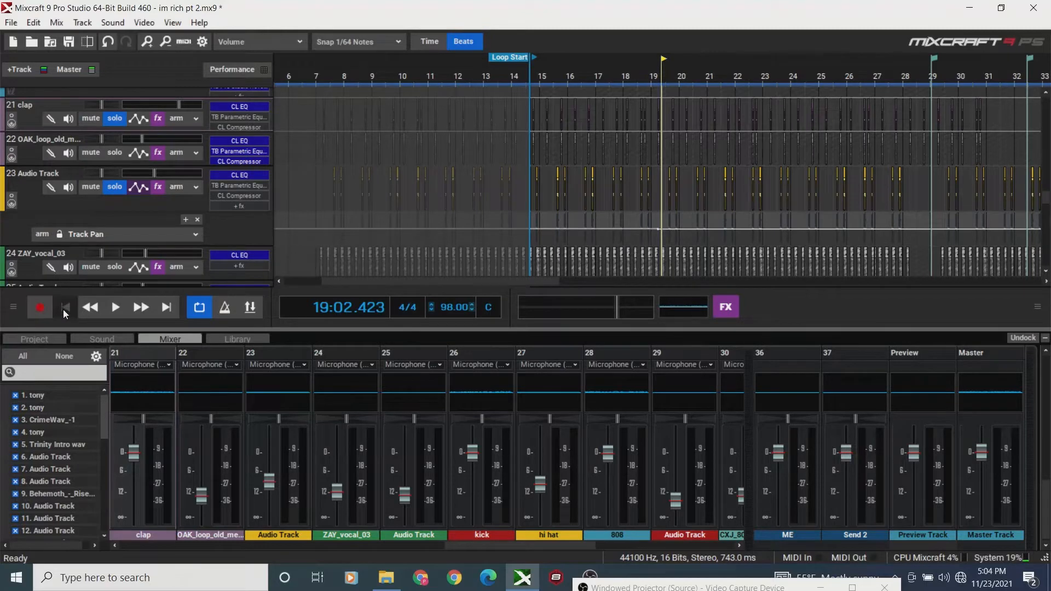
{"action": "key", "text": "space"}
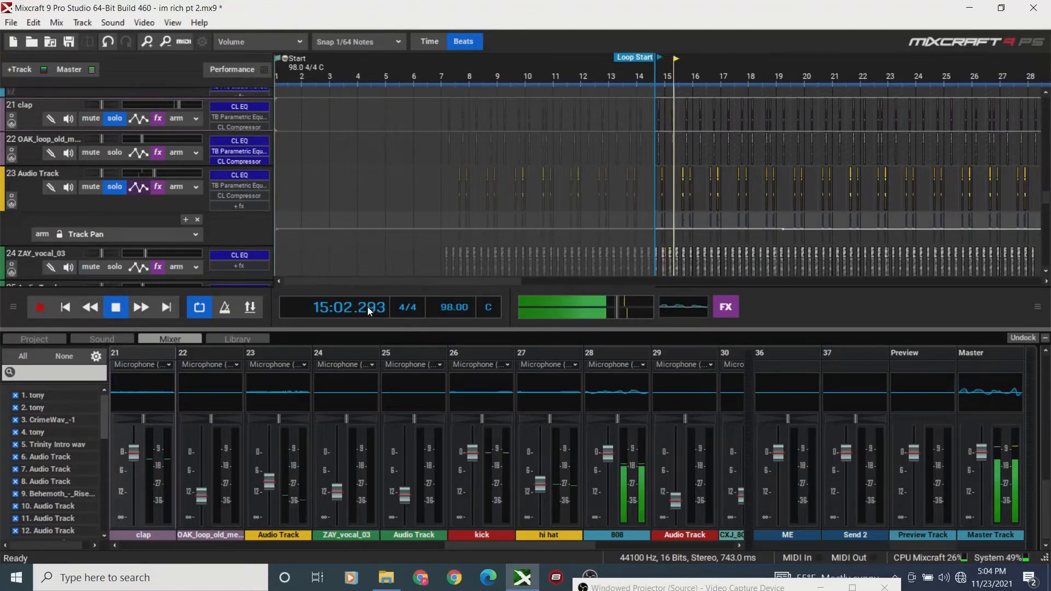
{"action": "left_click_drag", "start_coordinate": [353, 283], "coordinate": [416, 294]}
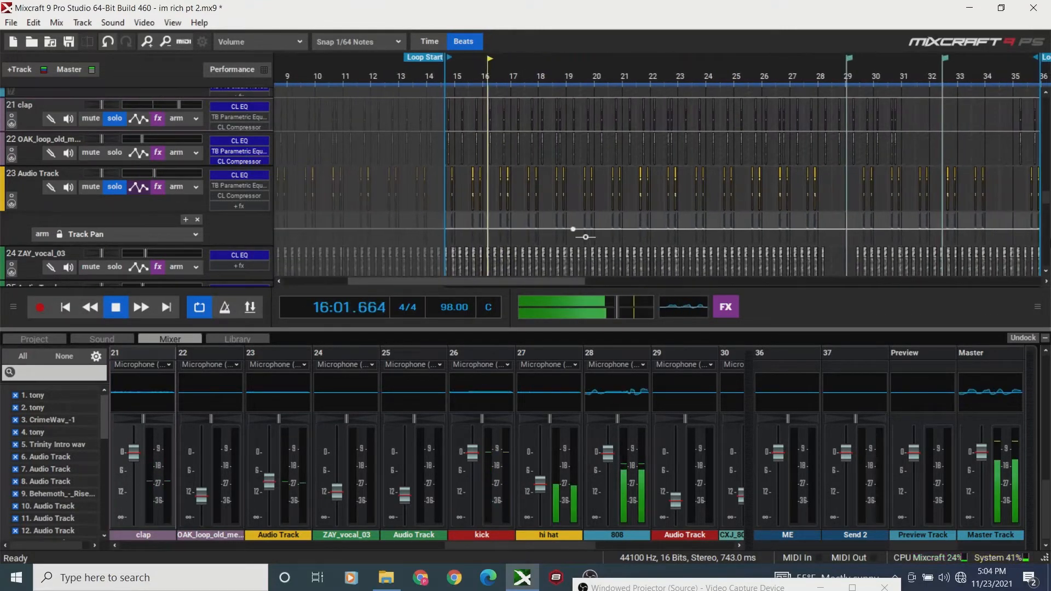
{"action": "scroll", "coordinate": [1045, 215], "scroll_direction": "down", "scroll_amount": 5}
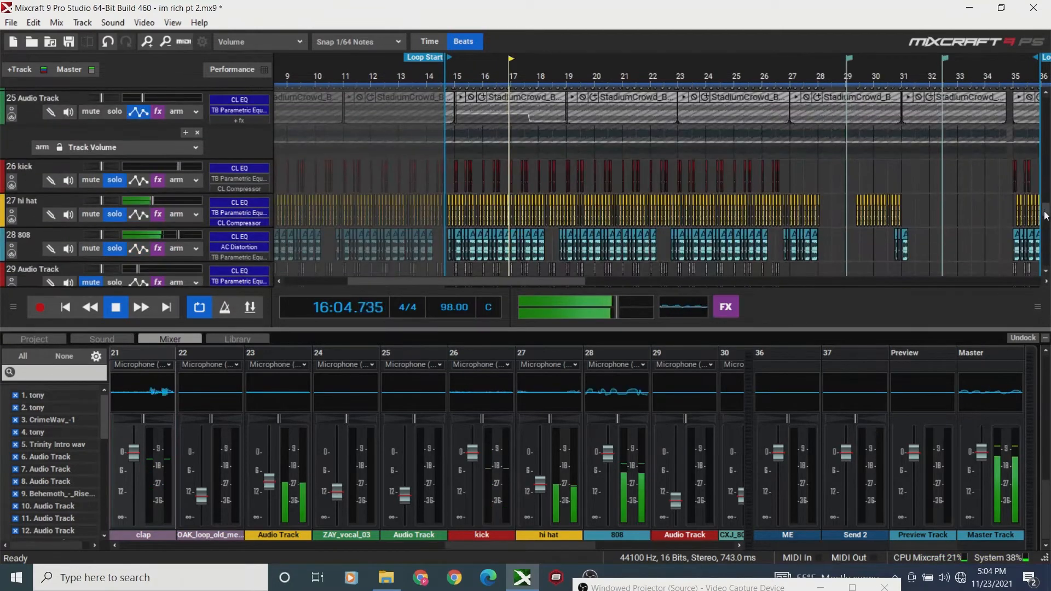
{"action": "scroll", "coordinate": [1045, 219], "scroll_direction": "down", "scroll_amount": 7}
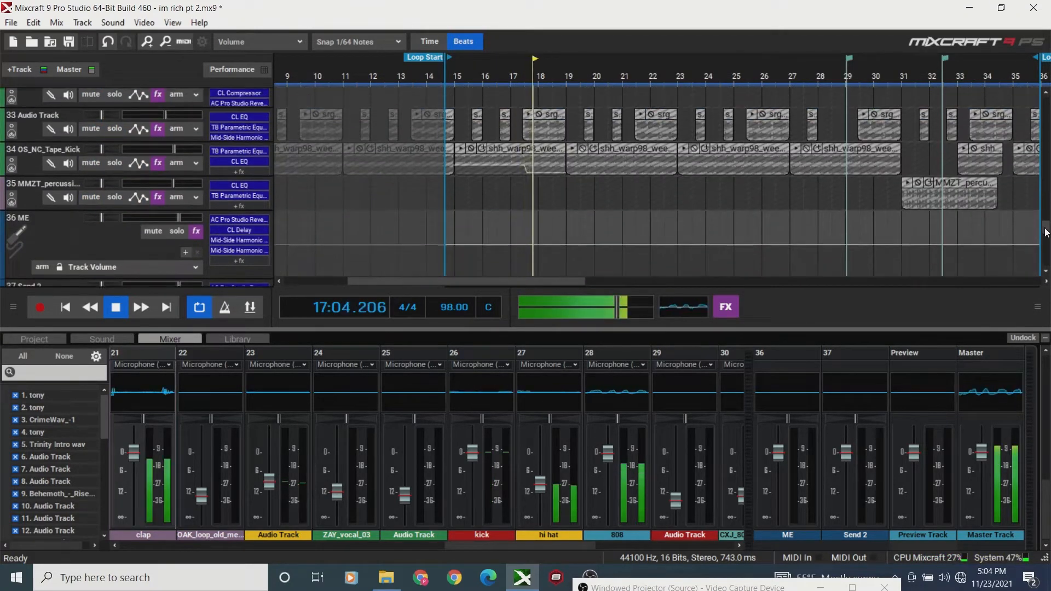
{"action": "left_click", "coordinate": [114, 162]}
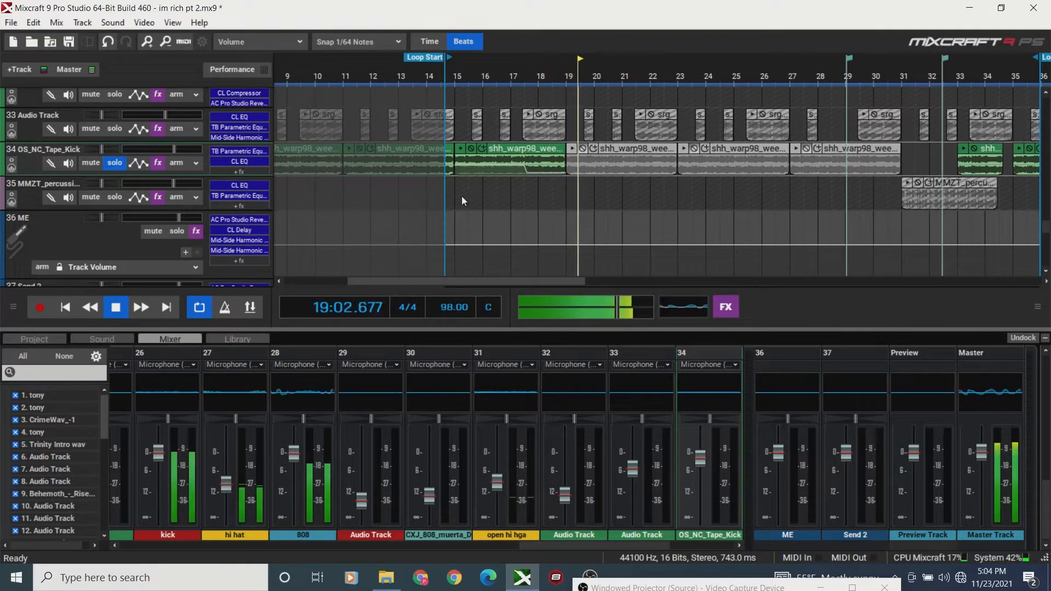
Restart the loop to hear OS_NC_Tape_Kick with the drums, and enlarge the timeline around its guitar clip at measures 15 to 19.
{"action": "left_click", "coordinate": [157, 45]}
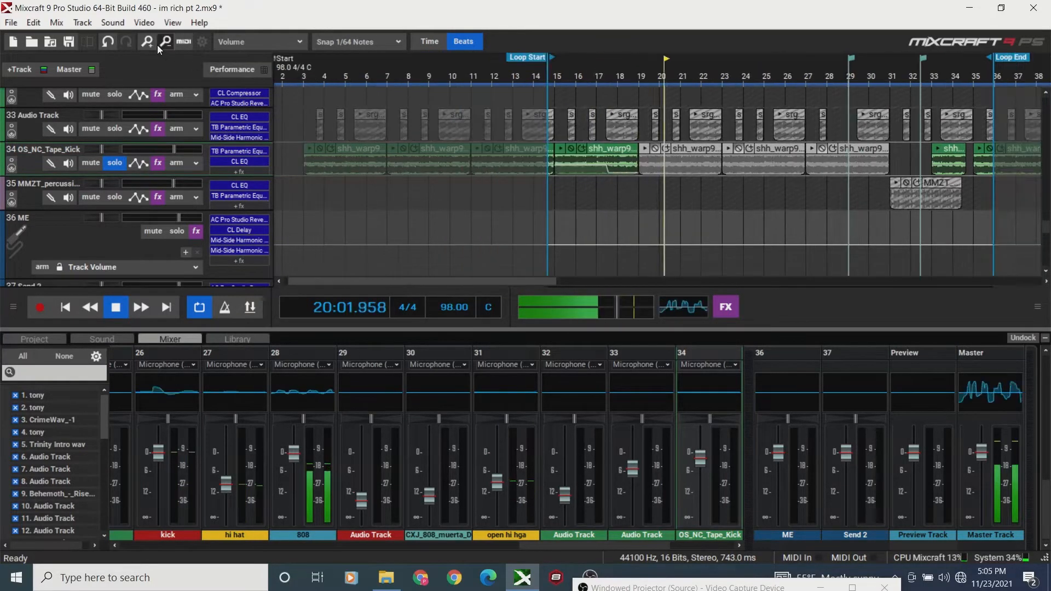
{"action": "left_click", "coordinate": [156, 44]}
{"action": "left_click", "coordinate": [155, 45]}
{"action": "left_click", "coordinate": [59, 315]}
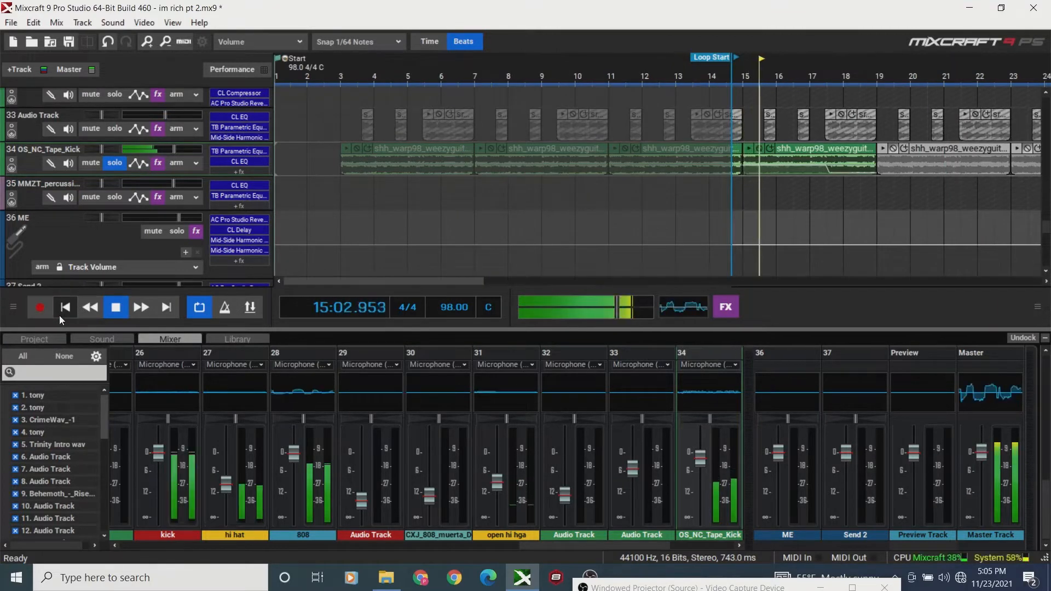
{"action": "left_click_drag", "start_coordinate": [323, 285], "coordinate": [379, 295]}
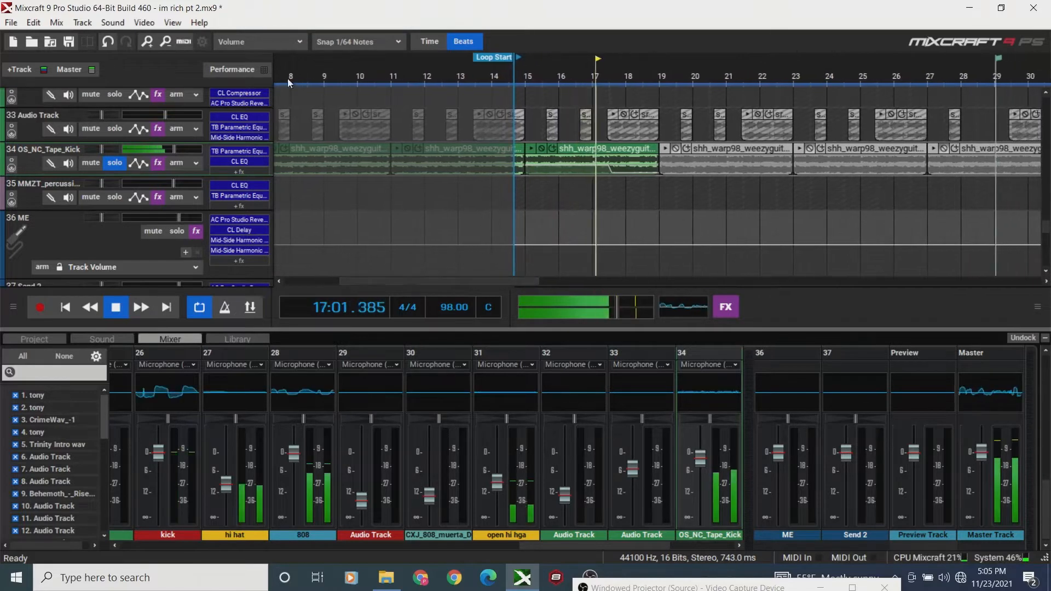
{"action": "left_click", "coordinate": [148, 42]}
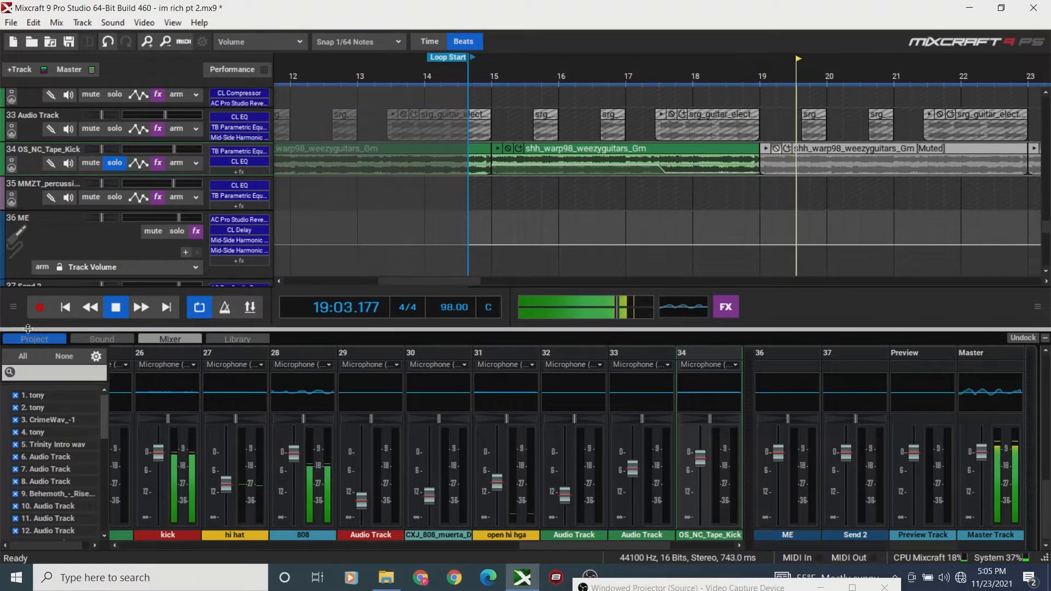
Replay the looped section from the loop start to hear the guitar clip on the OS_NC_Tape_Kick track in the mix.
{"action": "left_click", "coordinate": [66, 307]}
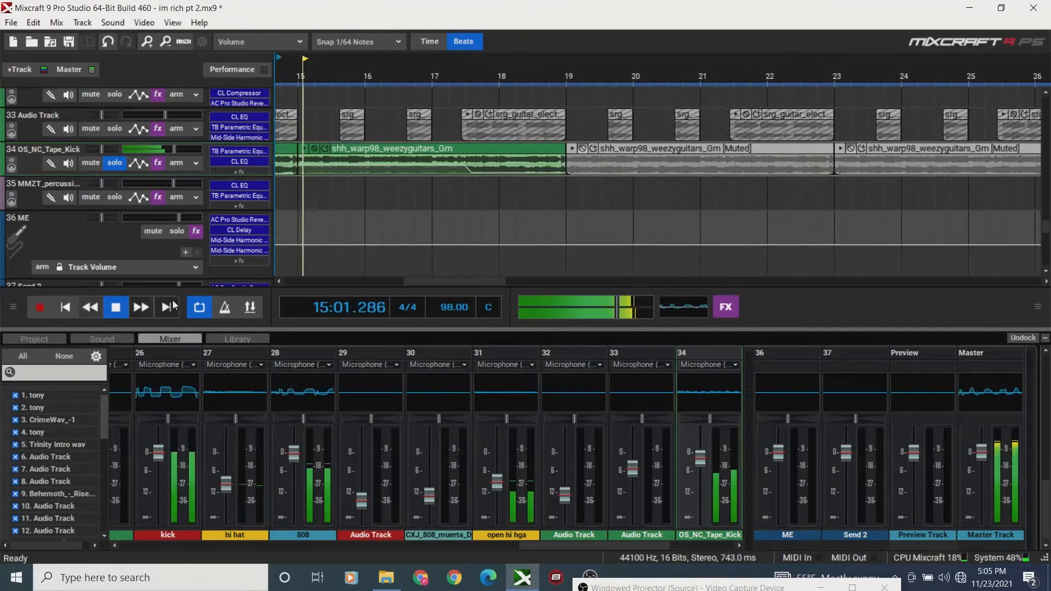
{"action": "left_click_drag", "start_coordinate": [419, 284], "coordinate": [412, 284]}
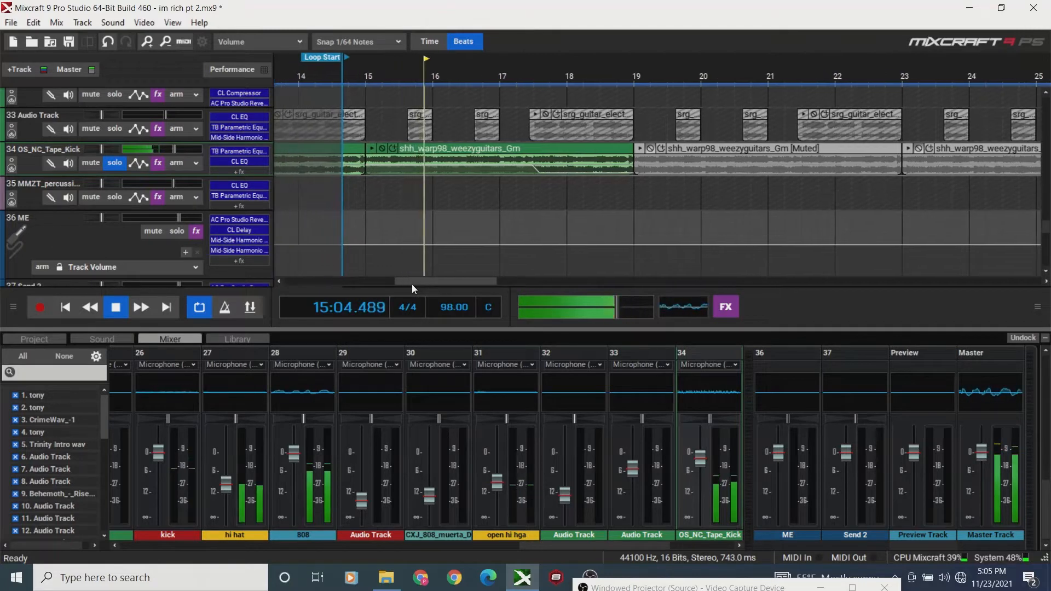
{"action": "key", "text": "space"}
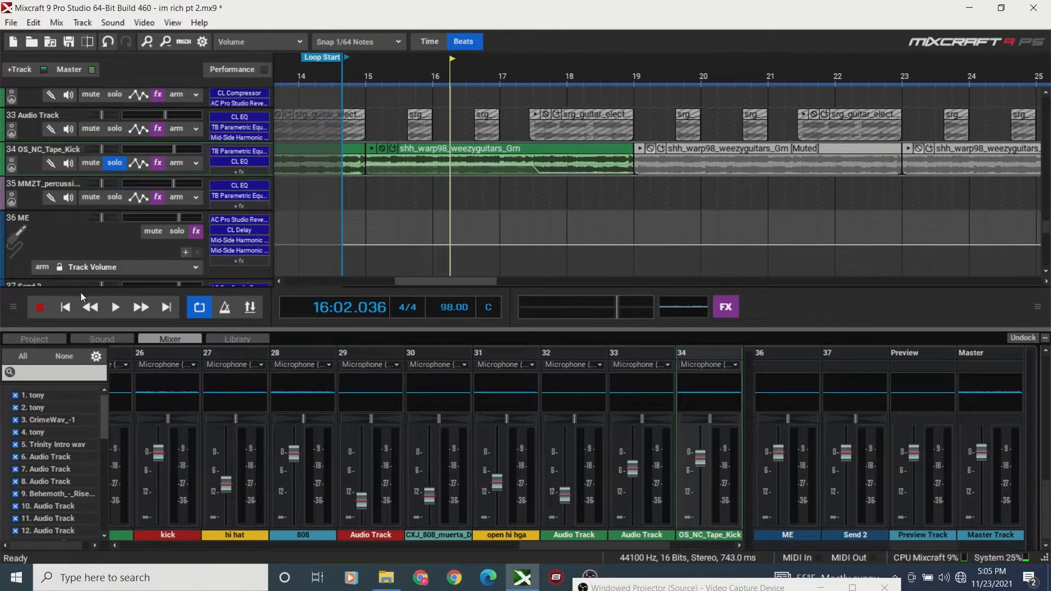
{"action": "left_click", "coordinate": [65, 307]}
{"action": "key", "text": "space"}
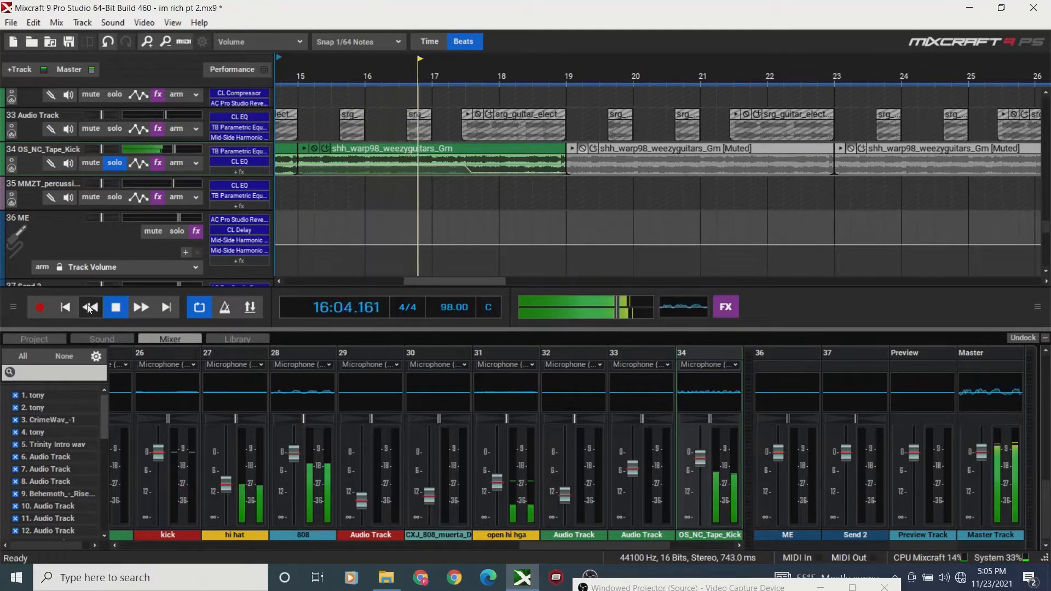
{"action": "key", "text": "space"}
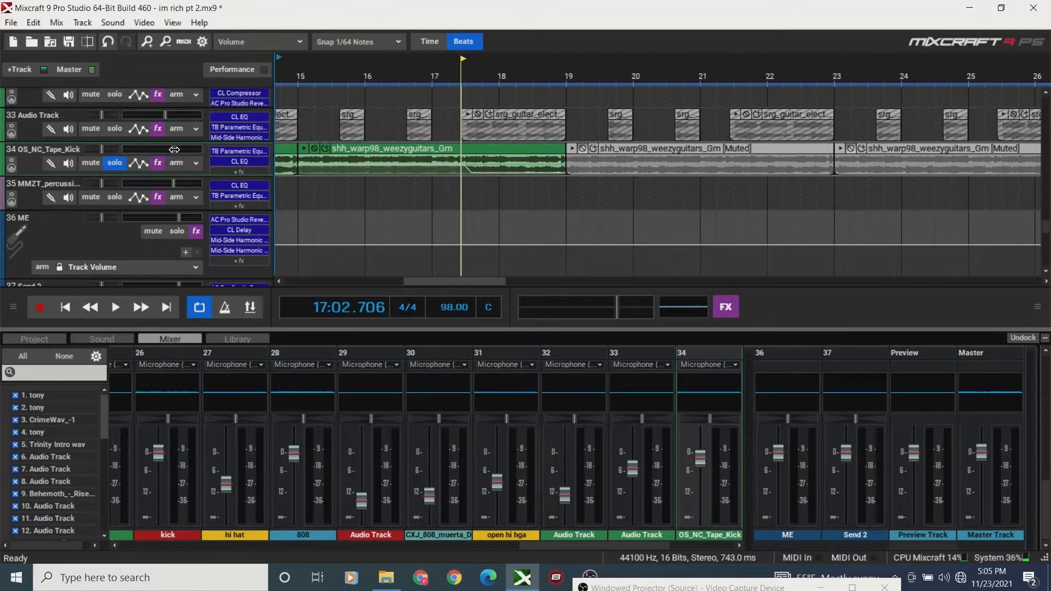
Review the tracks around OS_NC_Tape_Kick and audition its unmuted guitar clip with the drums from the loop start.
{"action": "scroll", "coordinate": [1047, 234], "scroll_direction": "down", "scroll_amount": 1}
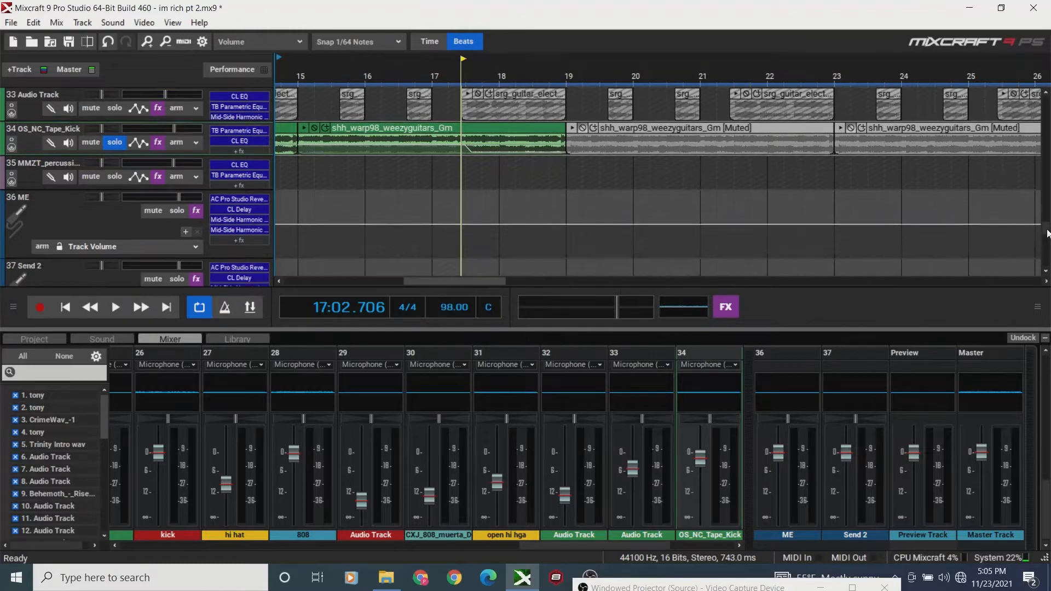
{"action": "left_click", "coordinate": [1047, 231]}
{"action": "mouse_move", "coordinate": [1046, 239]}
{"action": "left_mouse_down"}
{"action": "mouse_move", "coordinate": [1046, 197]}
{"action": "mouse_move", "coordinate": [1048, 234]}
{"action": "mouse_move", "coordinate": [1047, 223]}
{"action": "left_mouse_up"}
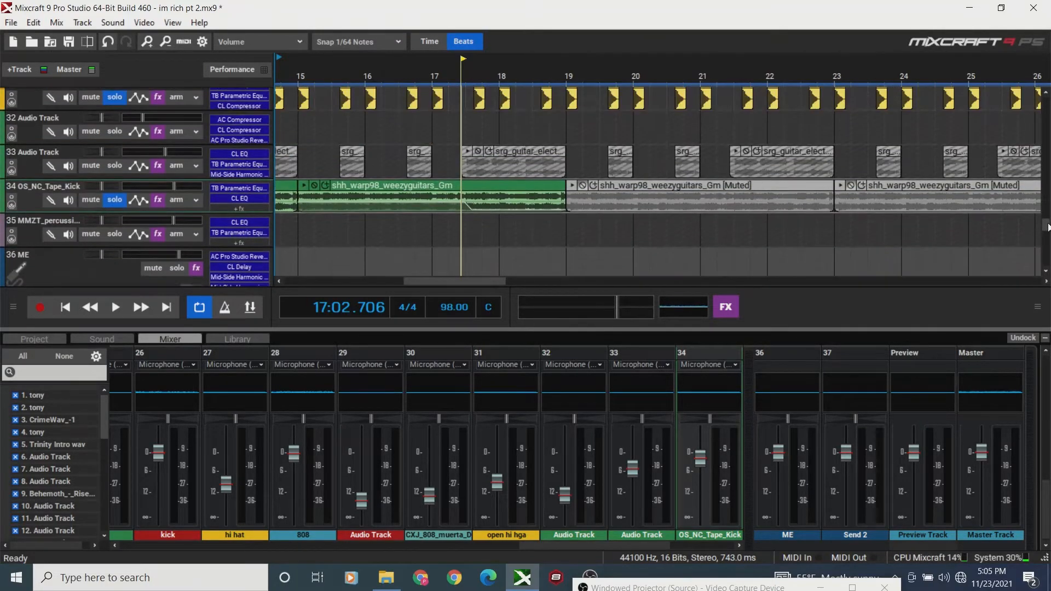
{"action": "left_click", "coordinate": [65, 310]}
{"action": "left_click_drag", "start_coordinate": [363, 280], "coordinate": [458, 284]}
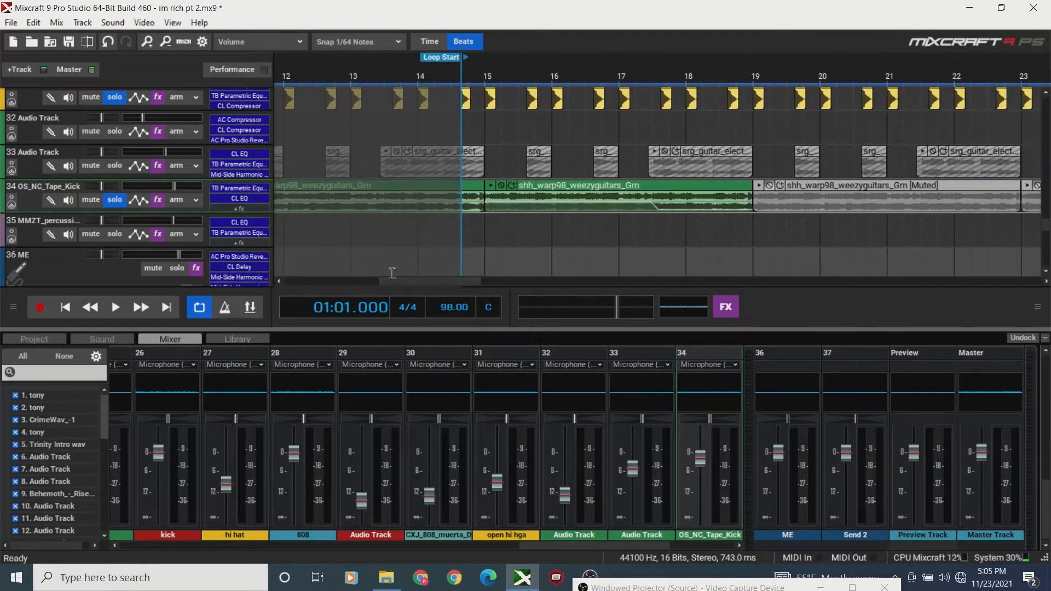
{"action": "left_click_drag", "start_coordinate": [392, 283], "coordinate": [399, 285]}
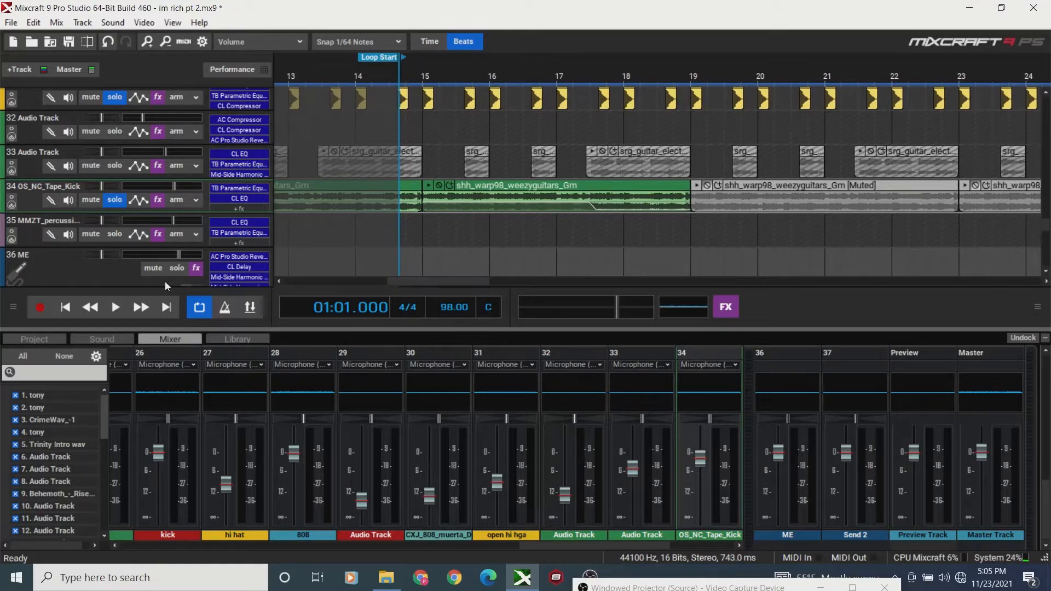
{"action": "left_click", "coordinate": [68, 310]}
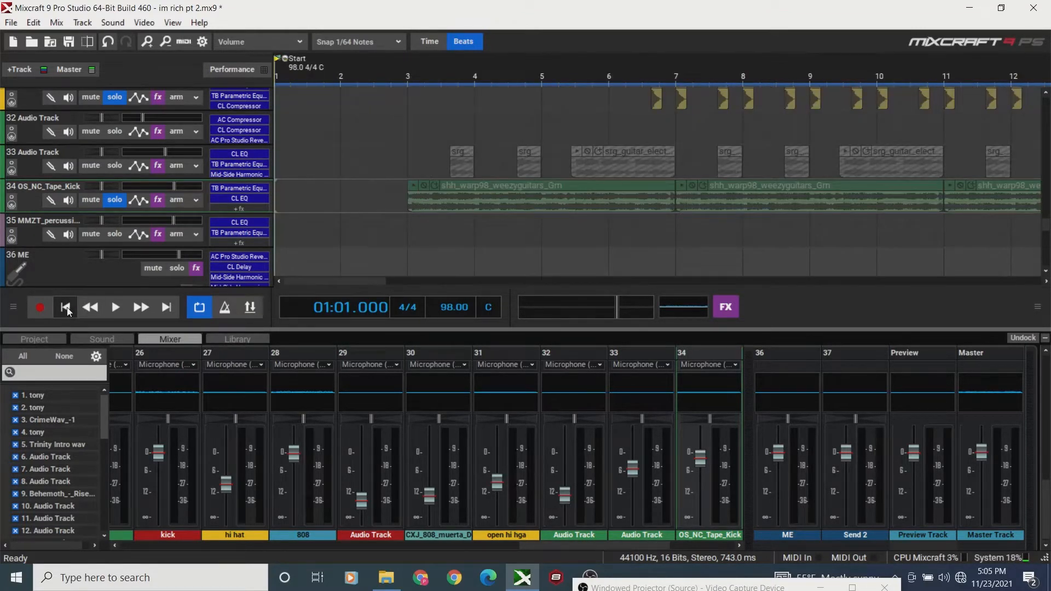
{"action": "key", "text": "space"}
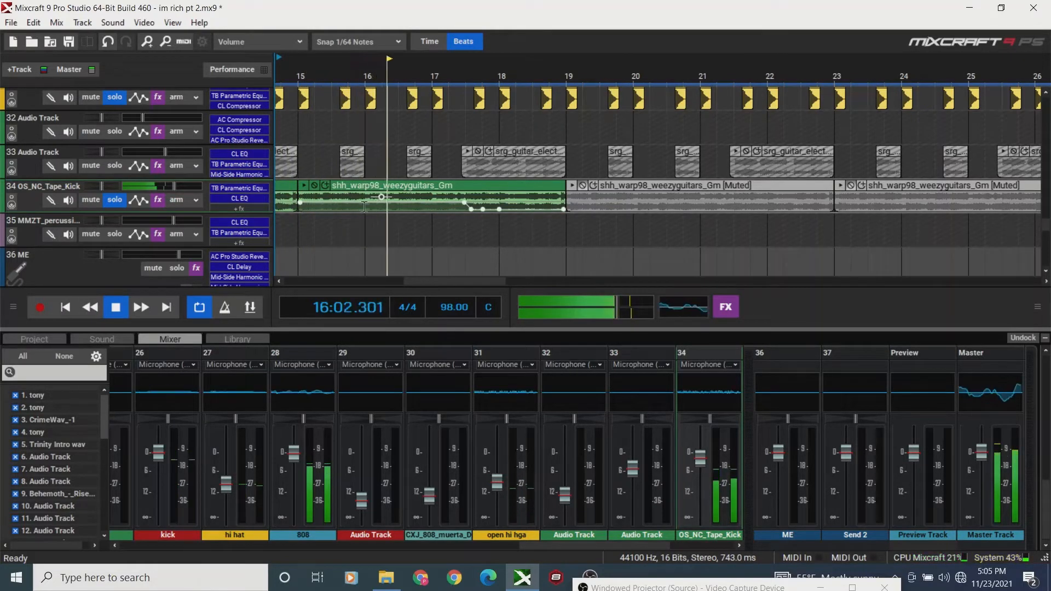
{"action": "left_click", "coordinate": [303, 187]}
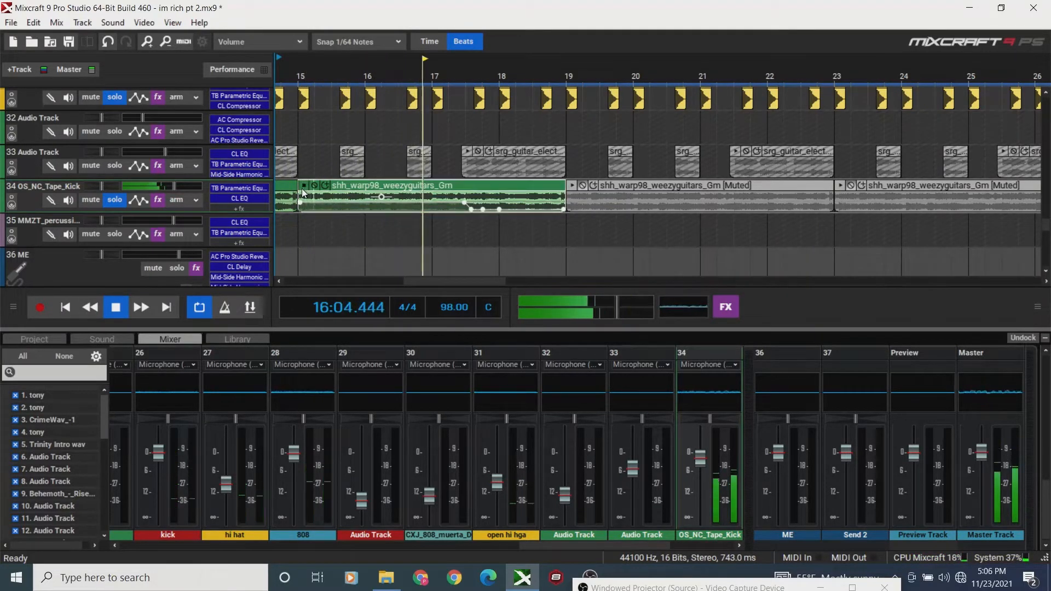
Stop playback and open the Classic EQ from track 34's effect list, placing its window over the mixer and closing the list.
{"action": "left_click", "coordinate": [158, 199]}
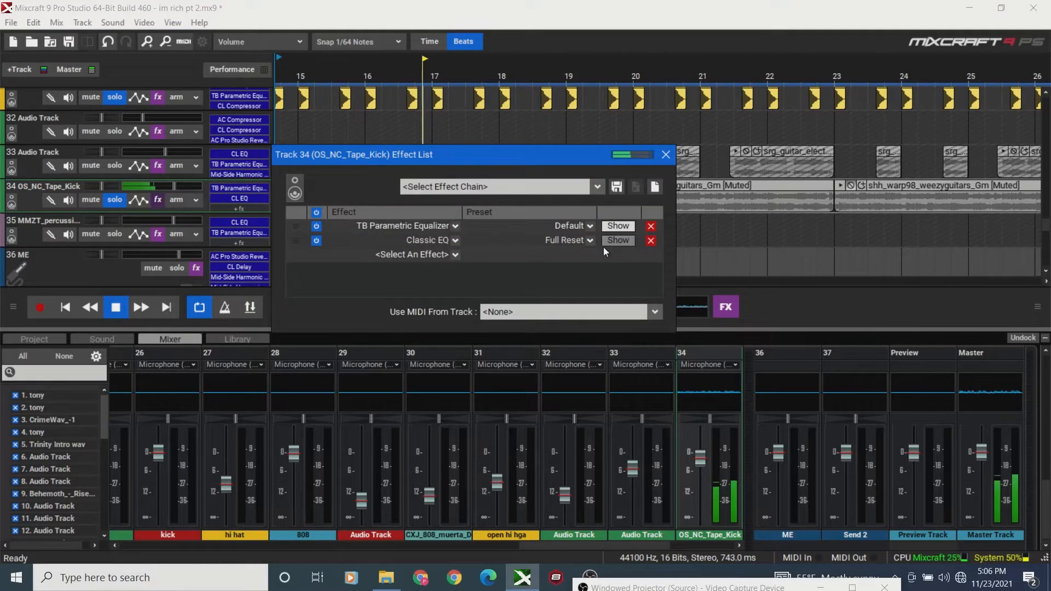
{"action": "key", "text": "space"}
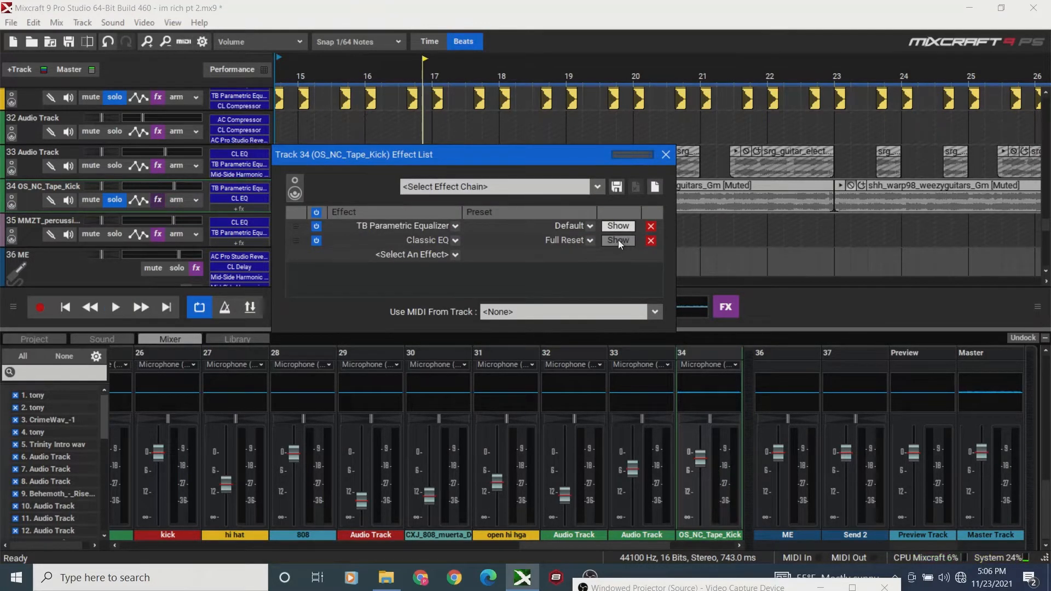
{"action": "left_click", "coordinate": [618, 239]}
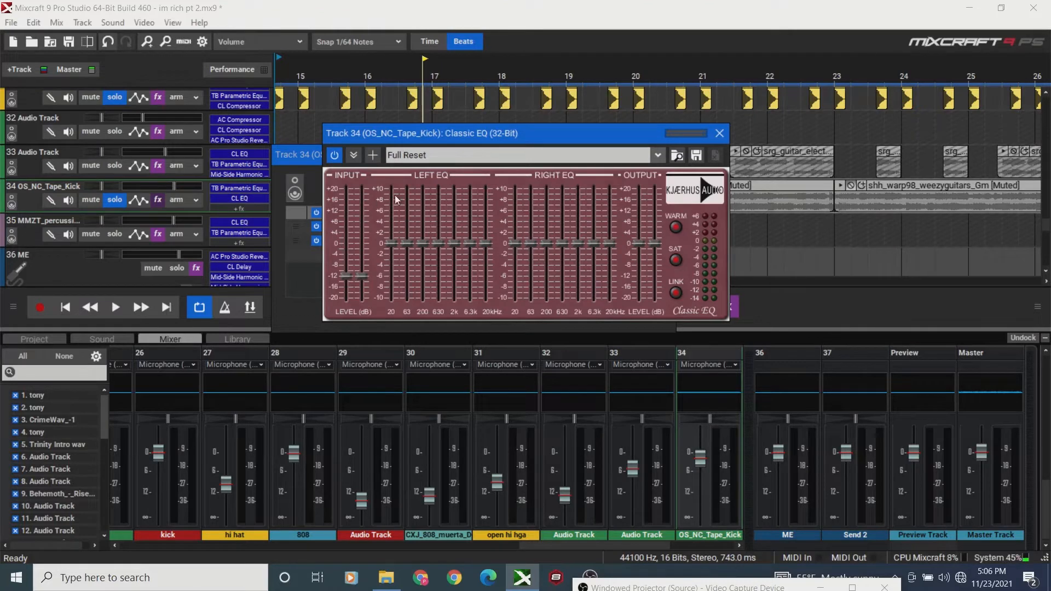
{"action": "left_click_drag", "start_coordinate": [418, 143], "coordinate": [425, 291]}
{"action": "left_click", "coordinate": [661, 154]}
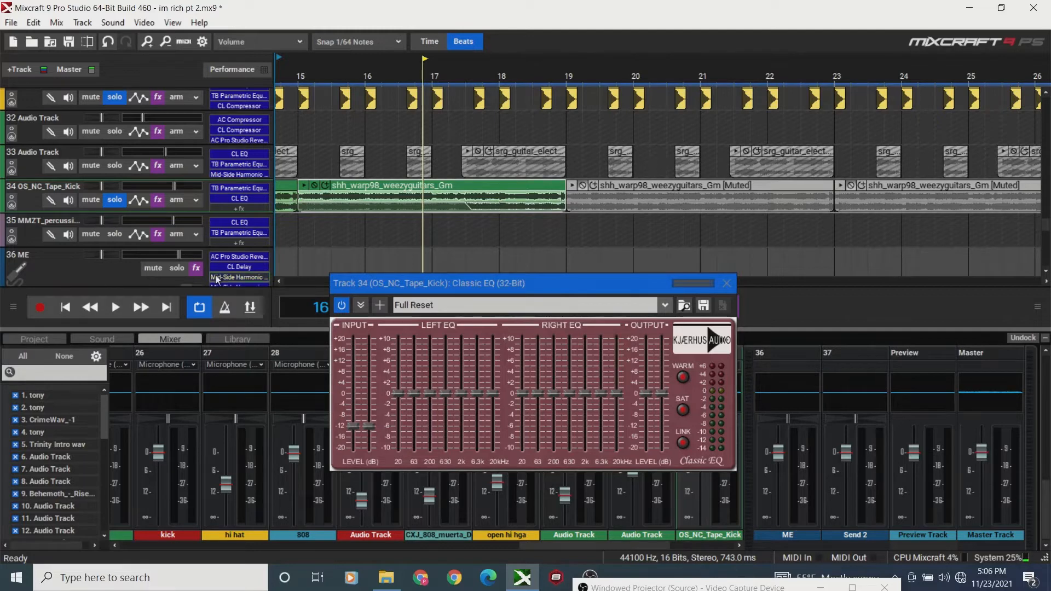
Replay the loop with track 34's Classic EQ open, moving its window clear of the master level meter.
{"action": "left_click", "coordinate": [66, 312]}
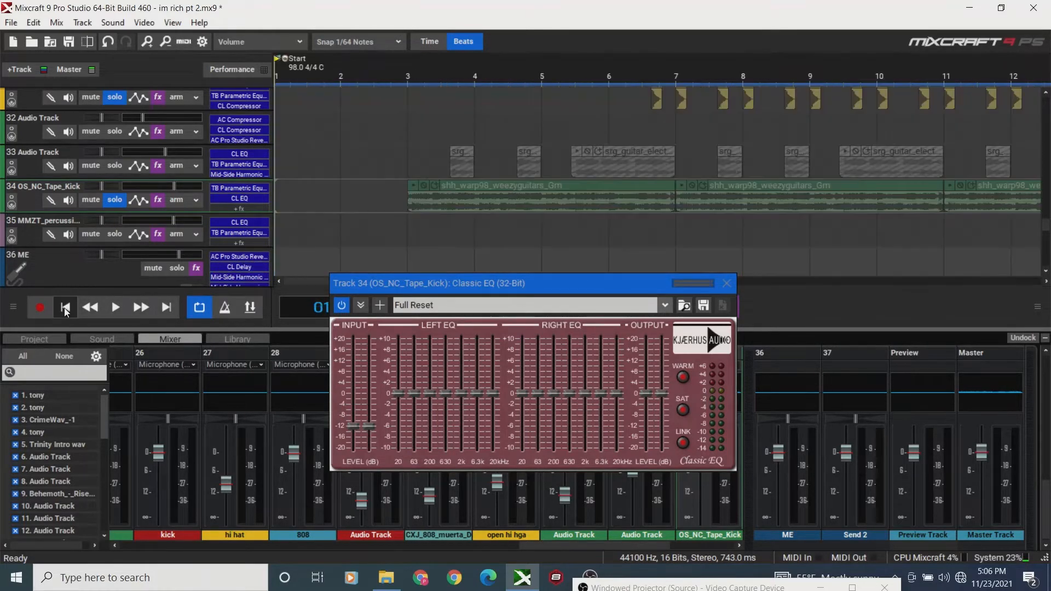
{"action": "key", "text": "space"}
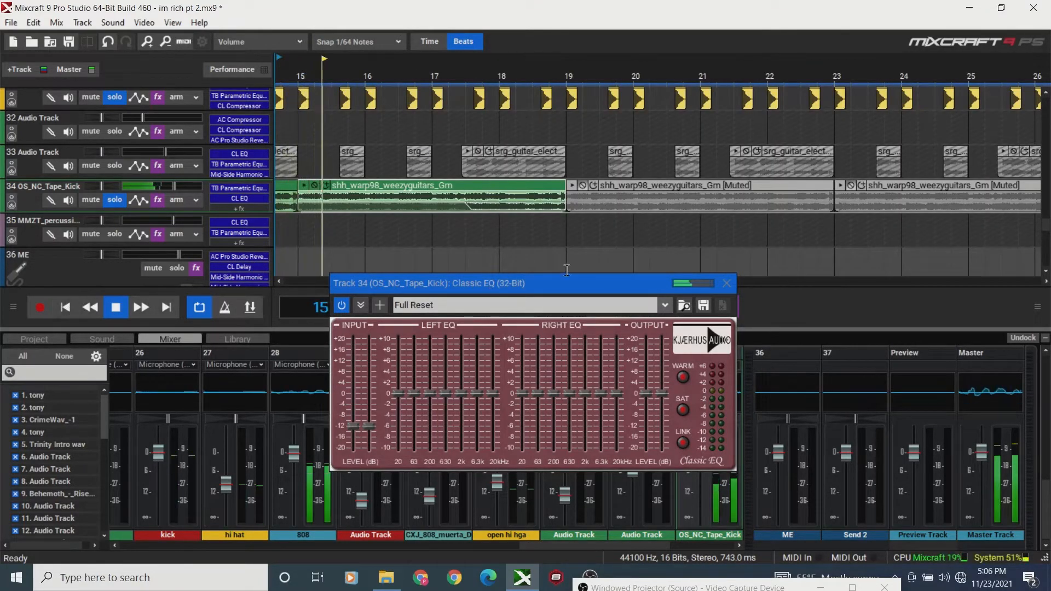
{"action": "left_click_drag", "start_coordinate": [544, 280], "coordinate": [433, 310]}
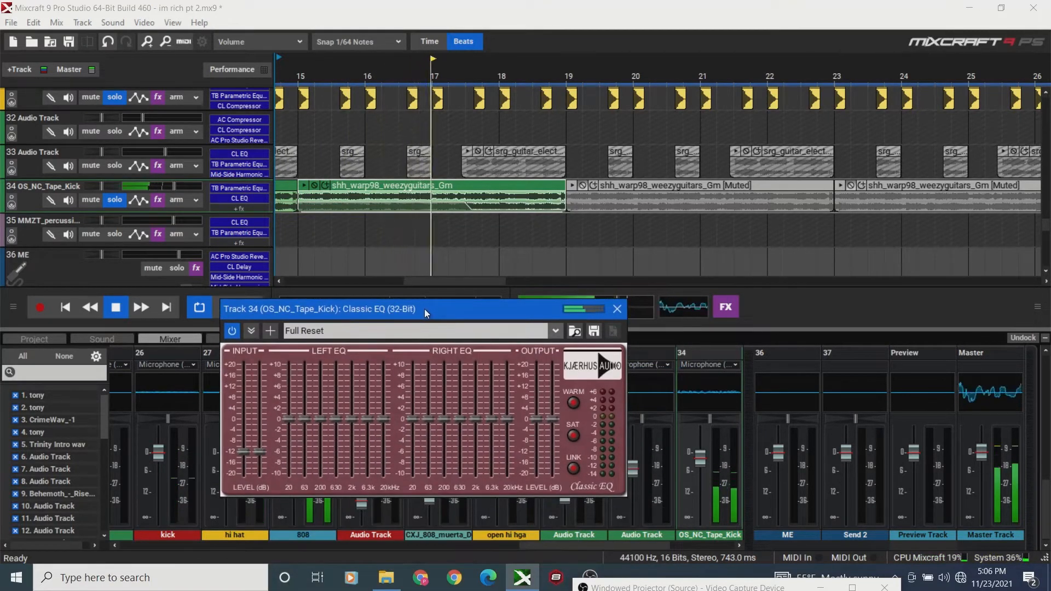
{"action": "key", "text": "space"}
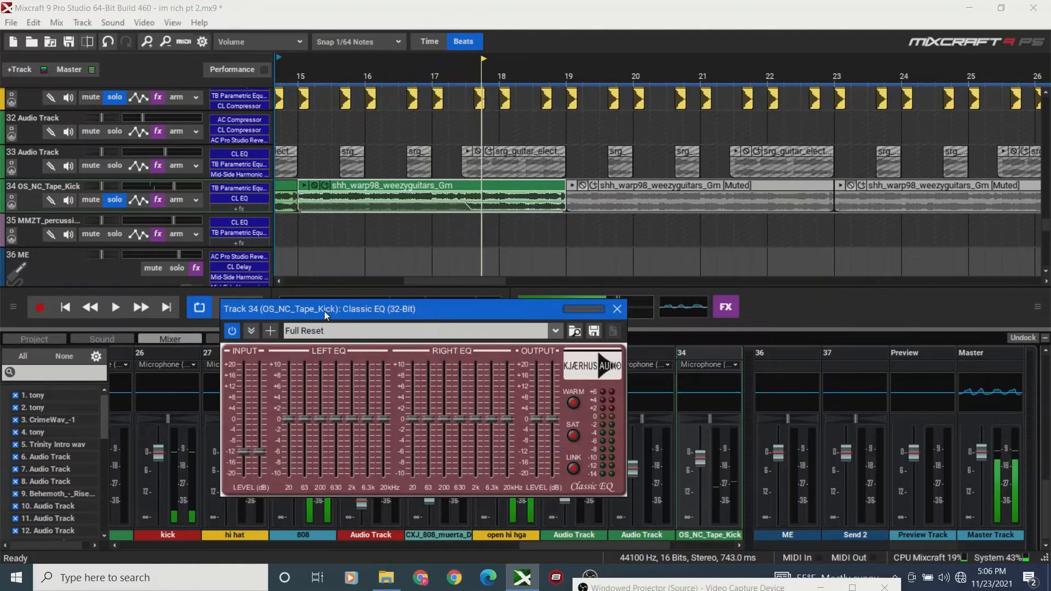
{"action": "left_click", "coordinate": [58, 312]}
{"action": "key", "text": "space"}
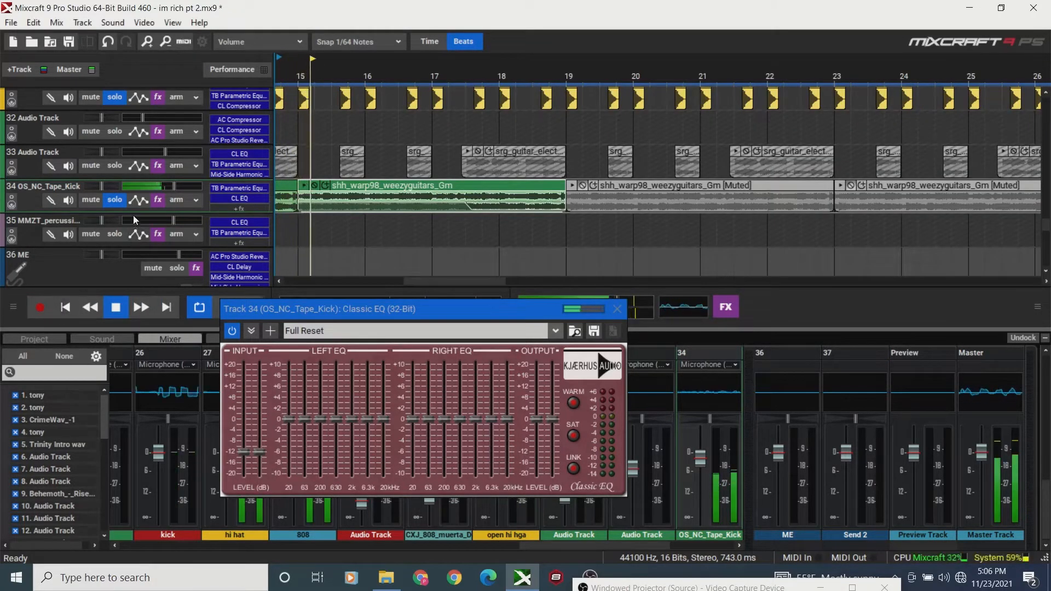
{"action": "key", "text": "space"}
Bypass the TB Parametric Equalizer in track 34's effect list, restart the loop and close the list.
{"action": "left_click", "coordinate": [157, 200]}
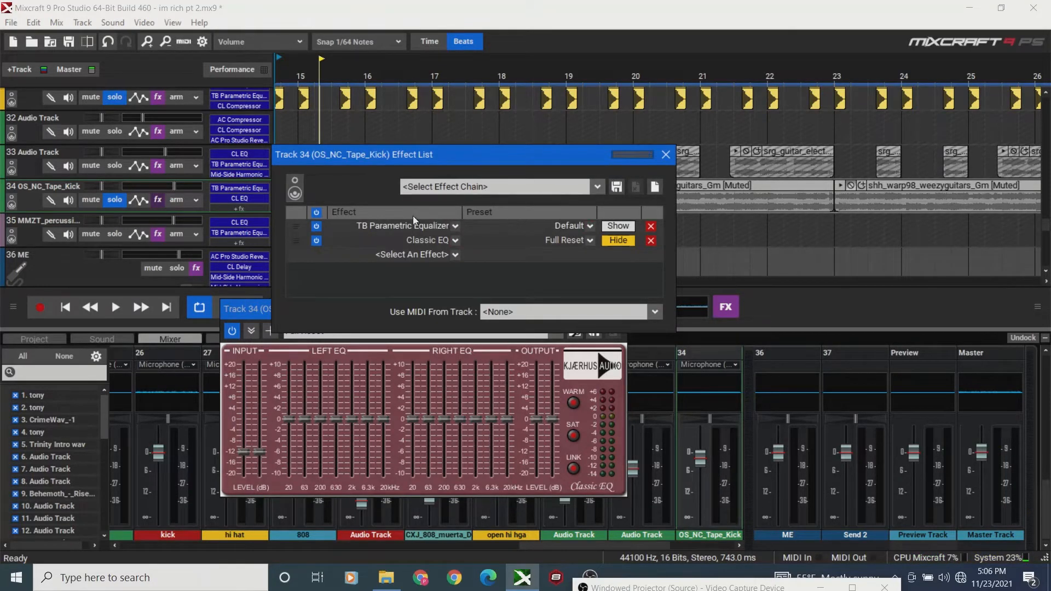
{"action": "left_click", "coordinate": [316, 227]}
{"action": "left_click", "coordinate": [65, 308]}
{"action": "key", "text": "space"}
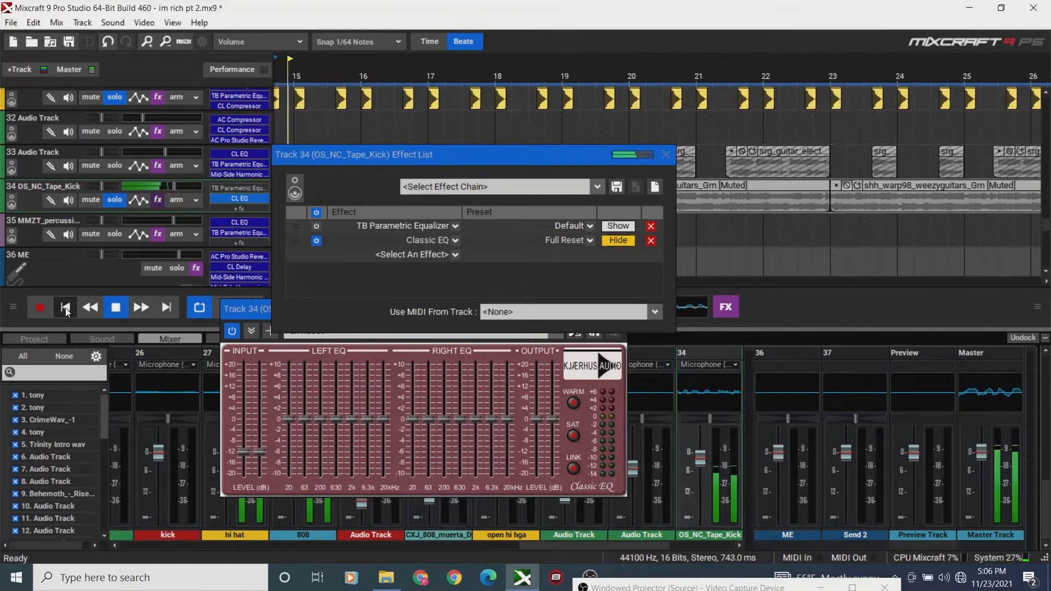
{"action": "left_click", "coordinate": [665, 155]}
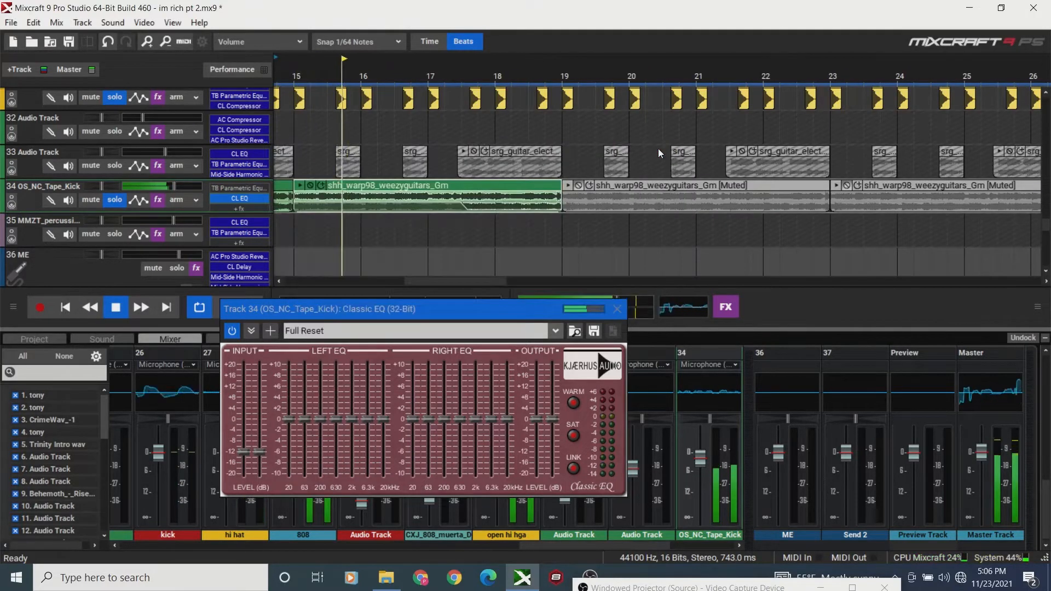
Move the Classic EQ window below the transport controls and replay the loop without the parametric equalizer.
{"action": "left_click_drag", "start_coordinate": [520, 317], "coordinate": [425, 336]}
{"action": "key", "text": "space"}
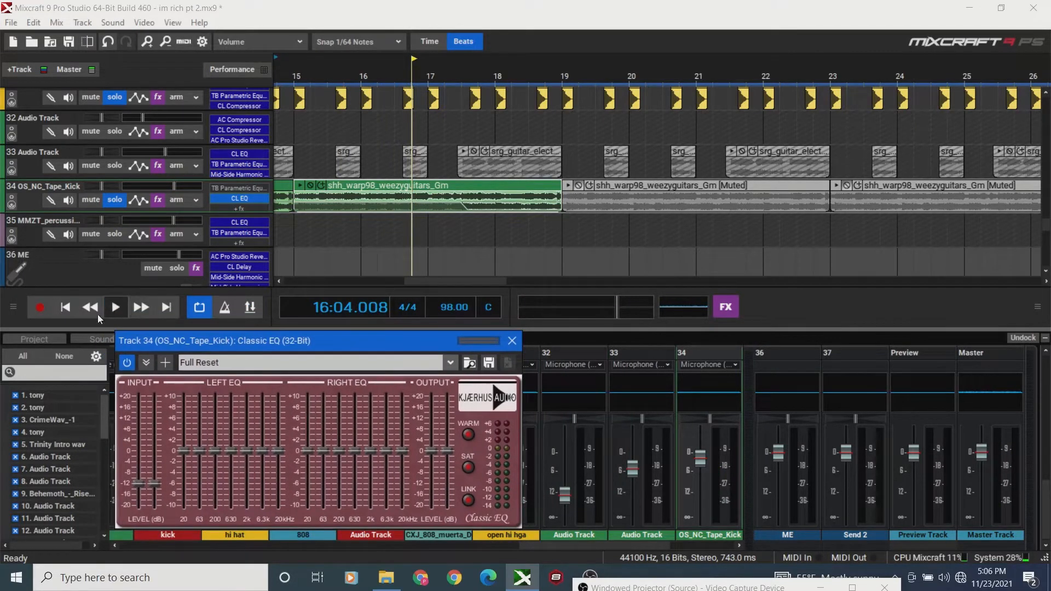
{"action": "left_click", "coordinate": [54, 314]}
{"action": "key", "text": "space"}
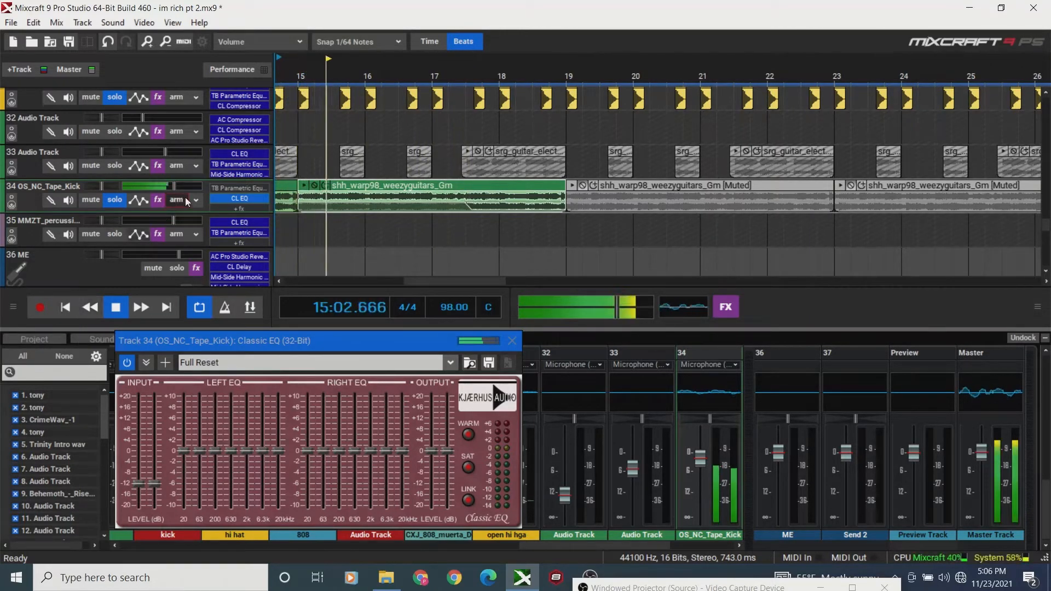
{"action": "key", "text": "space"}
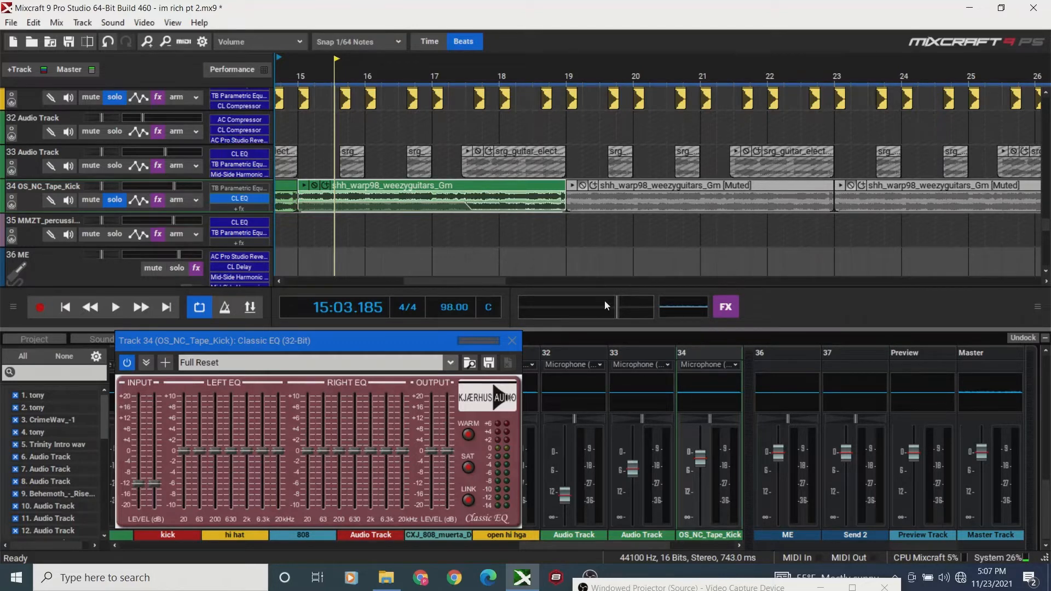
Return to the project start and play the loop in short passages to check the Master Track level.
{"action": "left_click", "coordinate": [65, 307]}
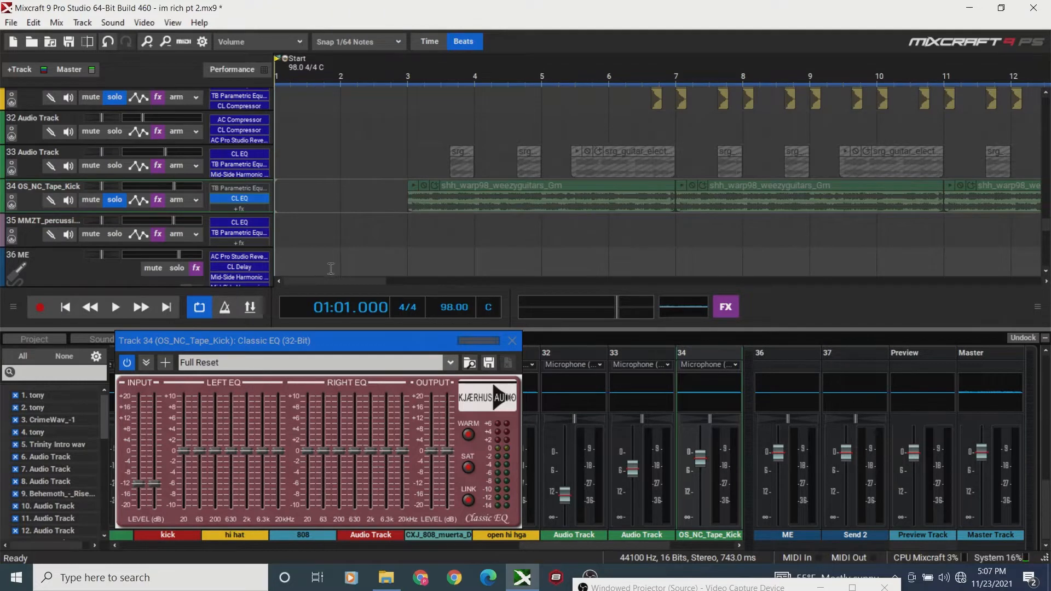
{"action": "left_click_drag", "start_coordinate": [332, 280], "coordinate": [408, 285]}
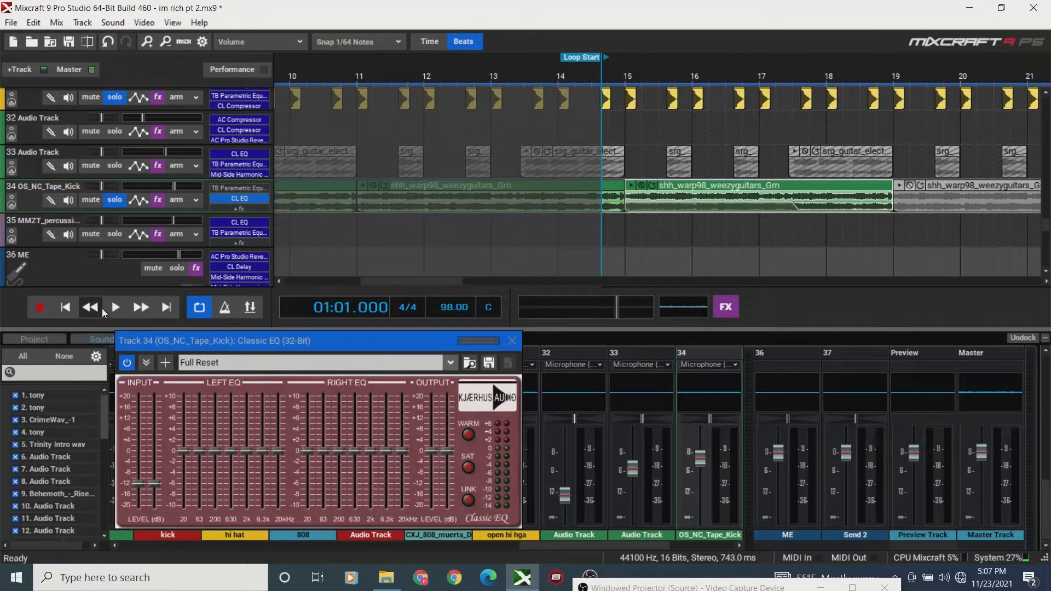
{"action": "key", "text": "space"}
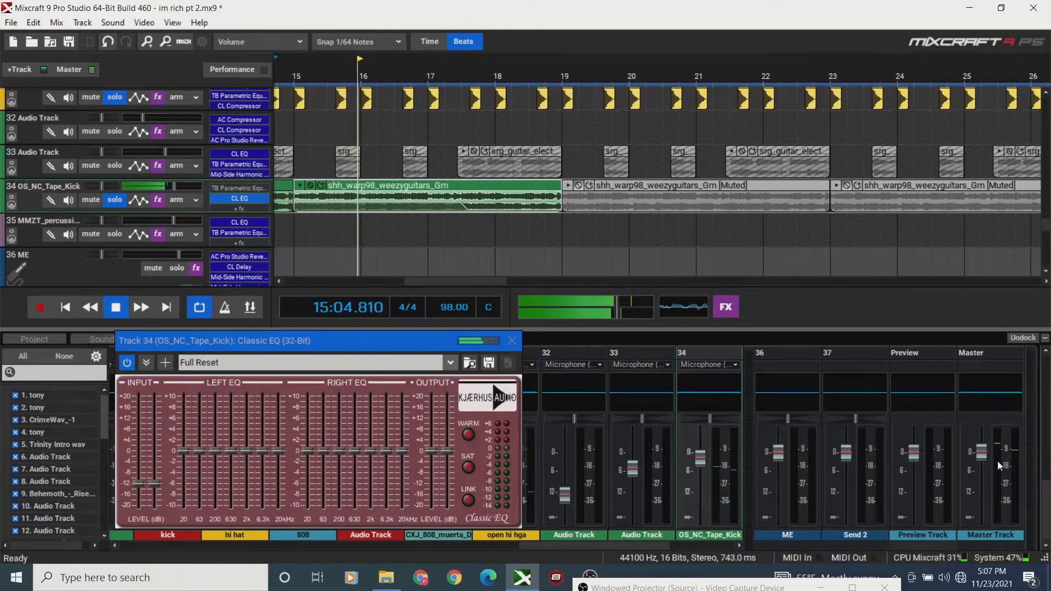
{"action": "key", "text": "space"}
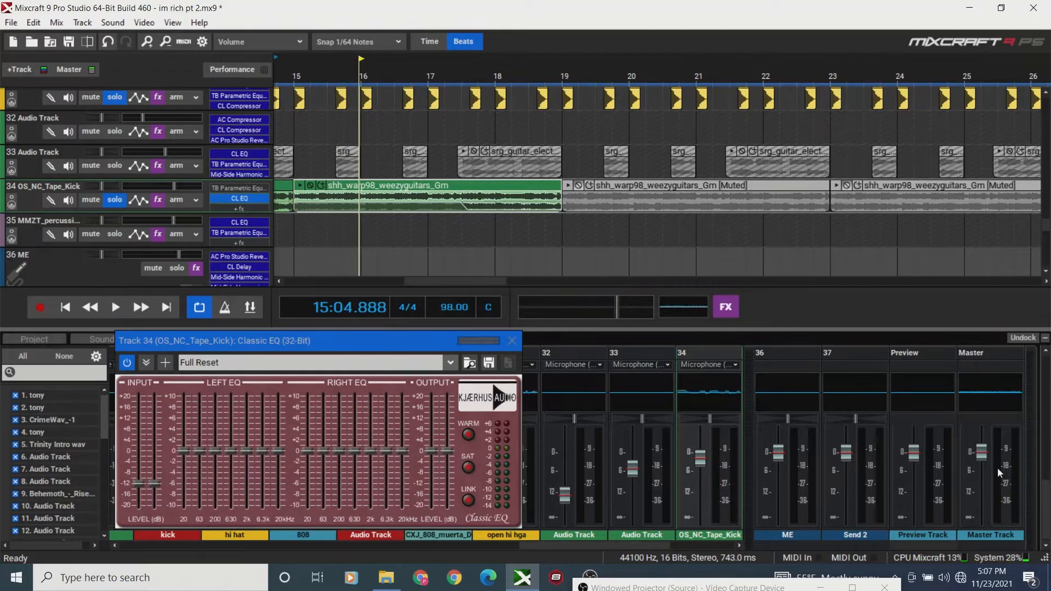
{"action": "key", "text": "space"}
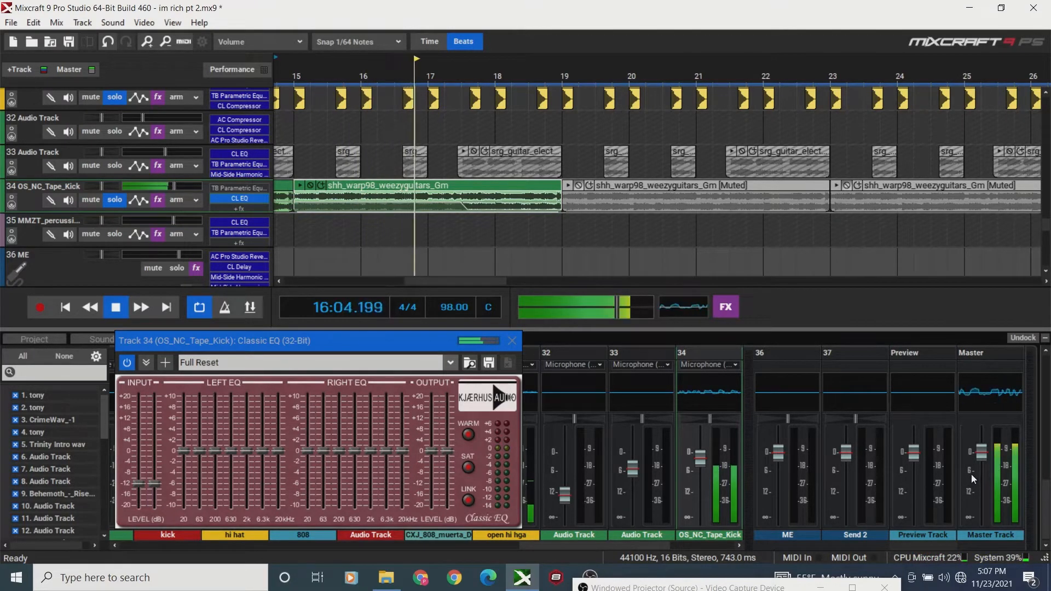
{"action": "key", "text": "space"}
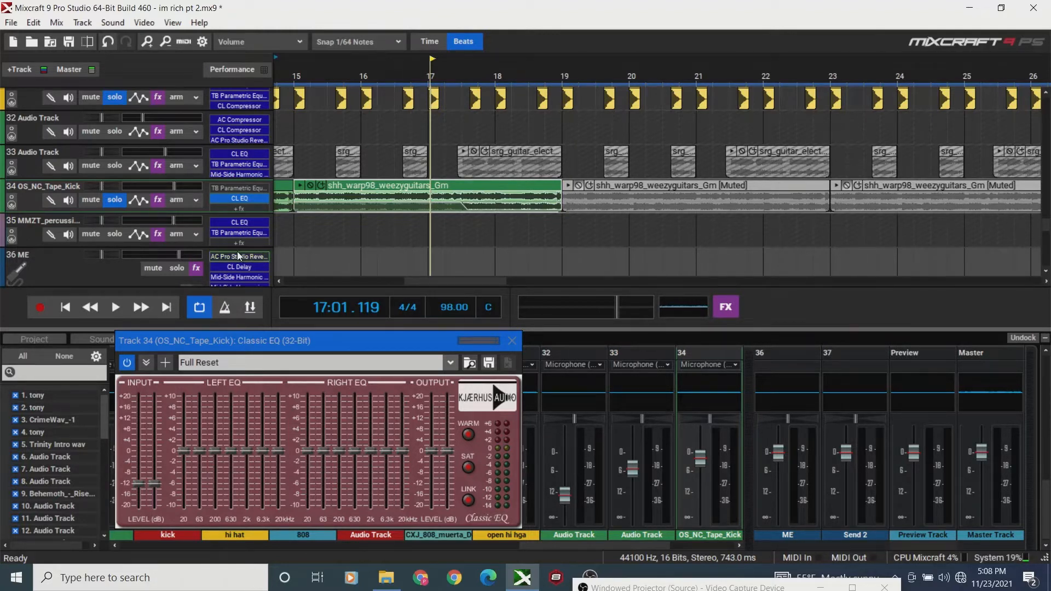
Play the loop again and move the Classic EQ window off the kick, hi hat and 808 mixer channels.
{"action": "left_click", "coordinate": [68, 308]}
{"action": "key", "text": "space"}
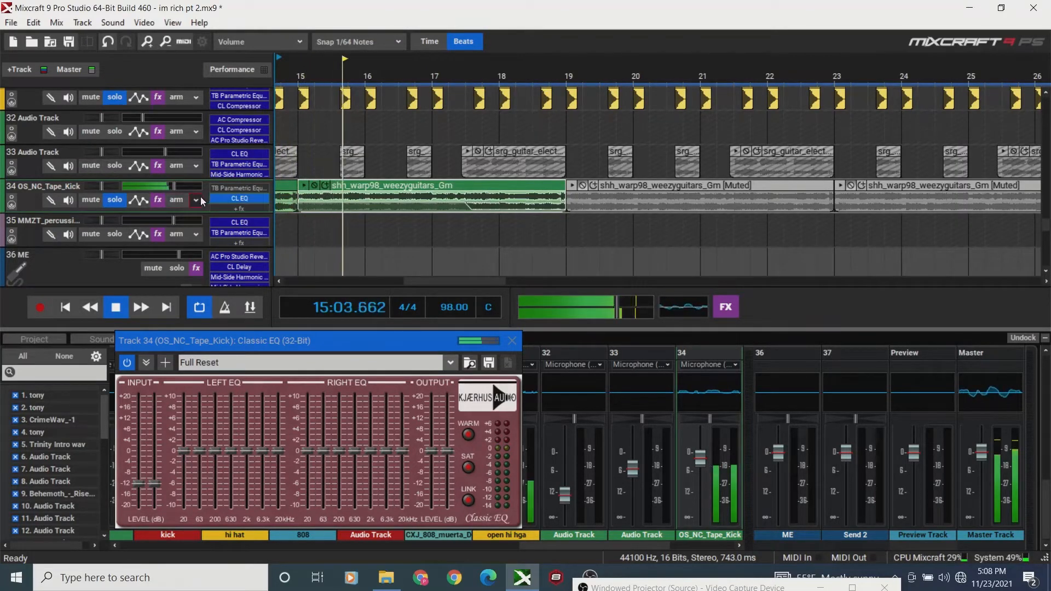
{"action": "left_click_drag", "start_coordinate": [379, 341], "coordinate": [688, 218]}
{"action": "key", "text": "space"}
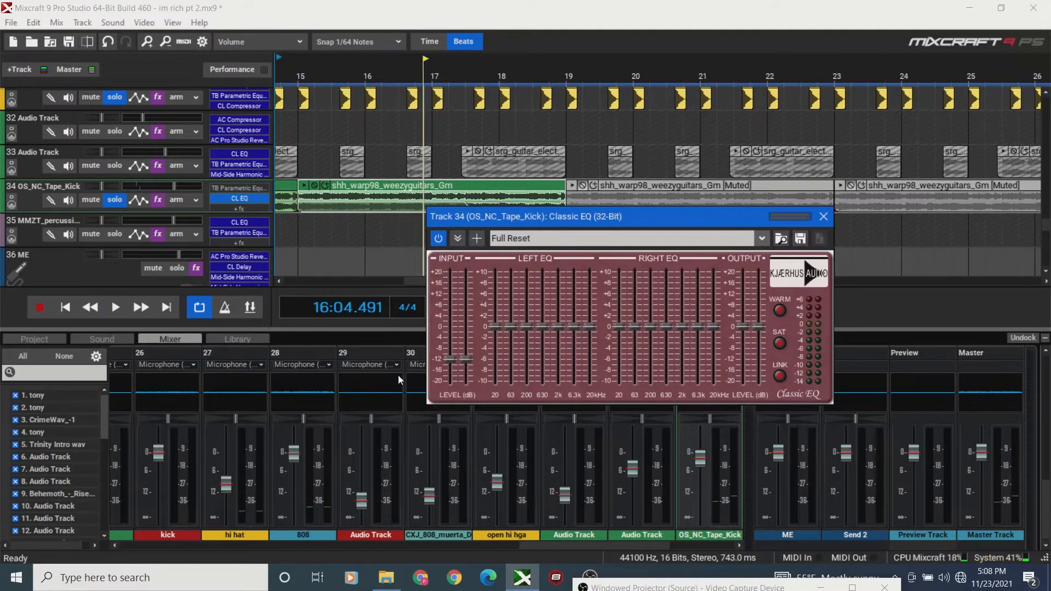
Move the Classic EQ window off track 34's mixer channel and play the loop to check that channel's level.
{"action": "left_click_drag", "start_coordinate": [610, 541], "coordinate": [708, 550]}
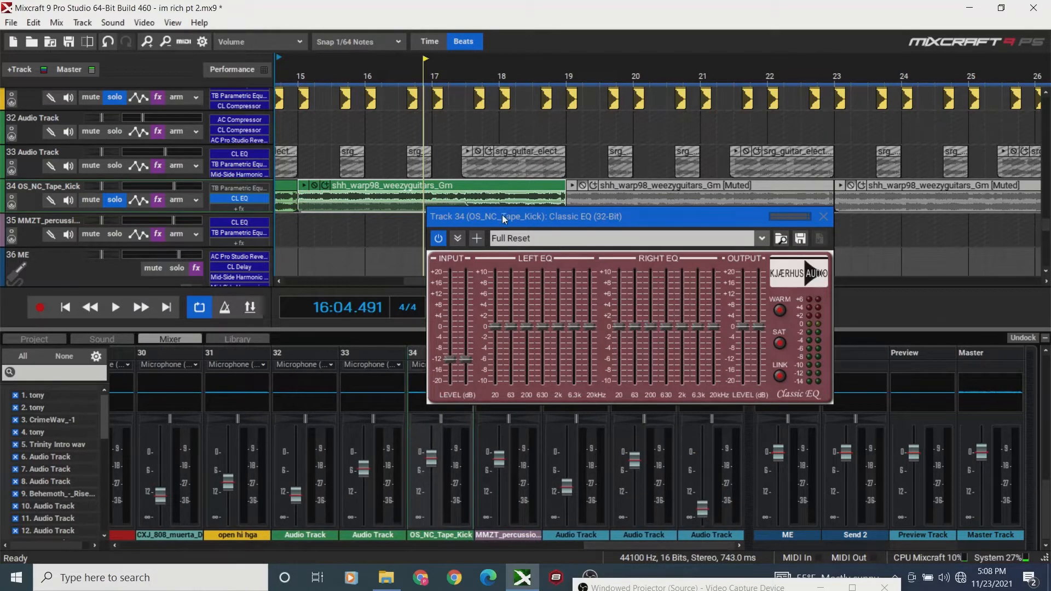
{"action": "left_click_drag", "start_coordinate": [504, 217], "coordinate": [625, 270]}
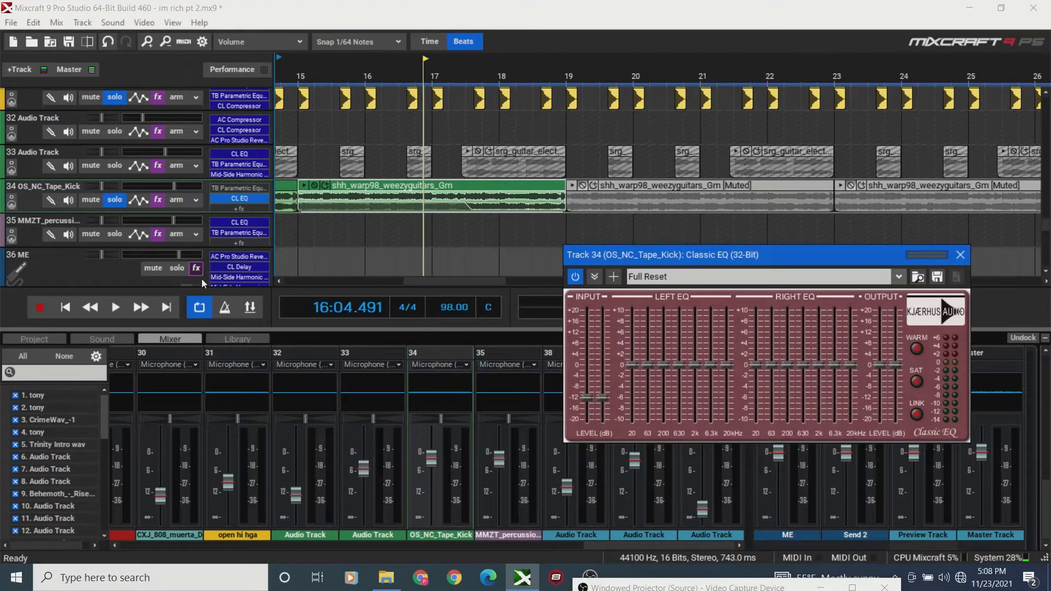
{"action": "left_click", "coordinate": [68, 308]}
{"action": "key", "text": "space"}
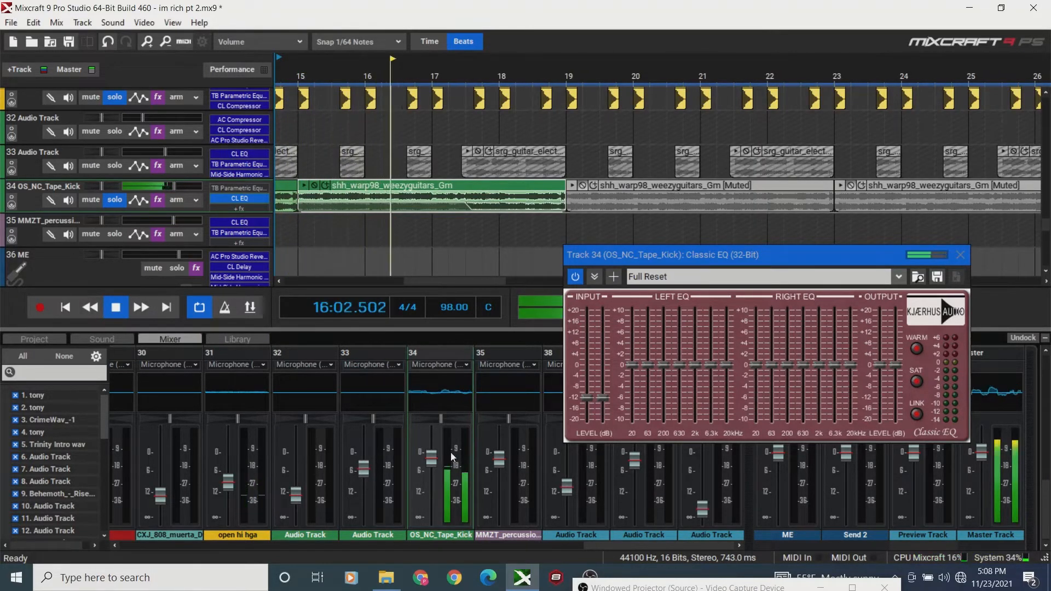
{"action": "left_click", "coordinate": [162, 44]}
{"action": "key", "text": "space"}
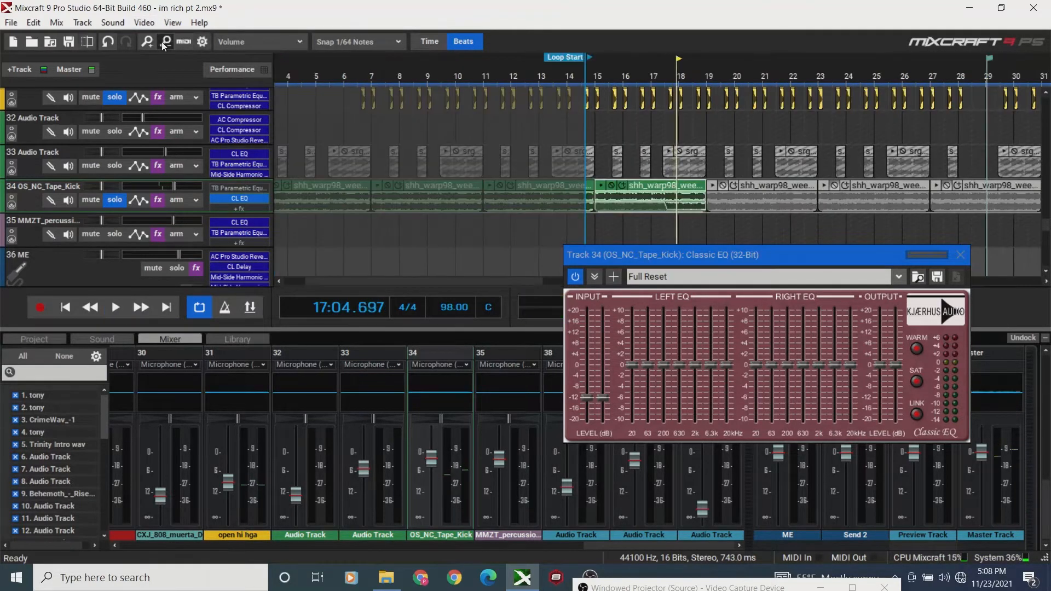
Move the Classic EQ window below the transport controls and replay the loop from its start while checking the drum tracks.
{"action": "left_click_drag", "start_coordinate": [664, 264], "coordinate": [424, 352]}
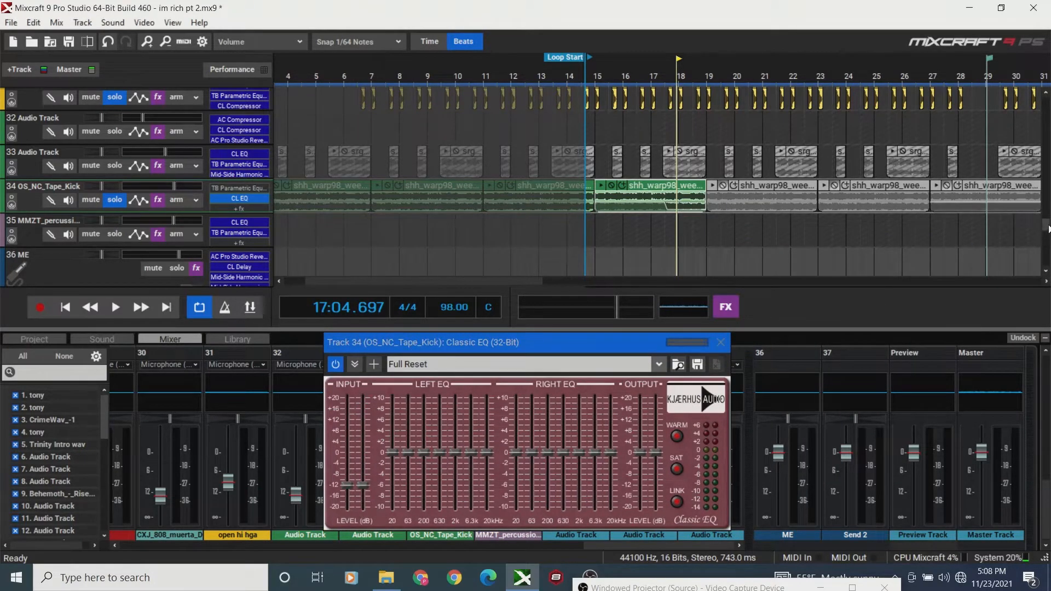
{"action": "scroll", "coordinate": [350, 258], "scroll_direction": "up", "scroll_amount": 1}
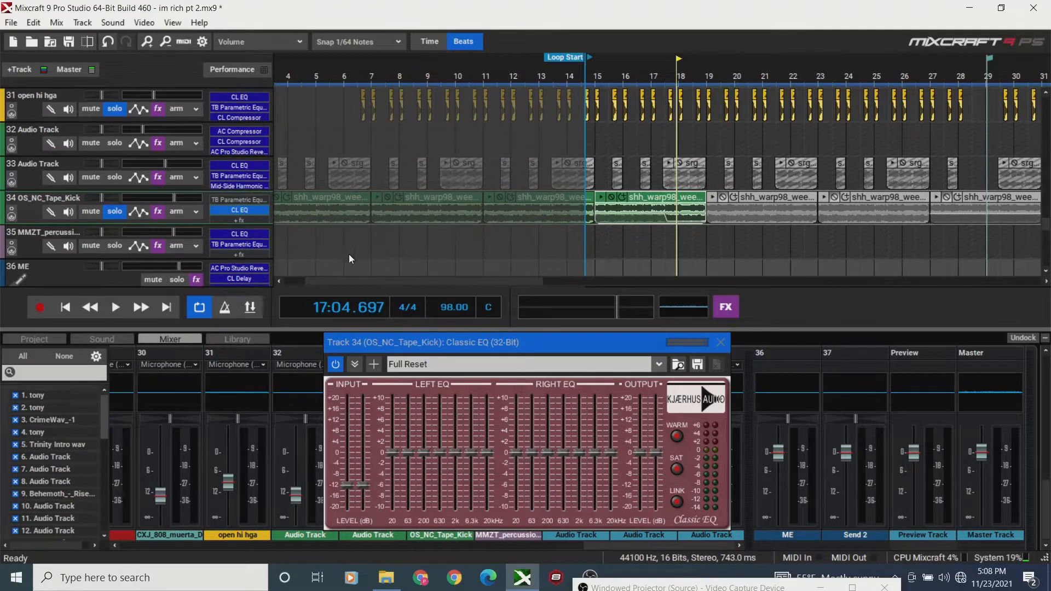
{"action": "left_click", "coordinate": [65, 307]}
{"action": "key", "text": "space"}
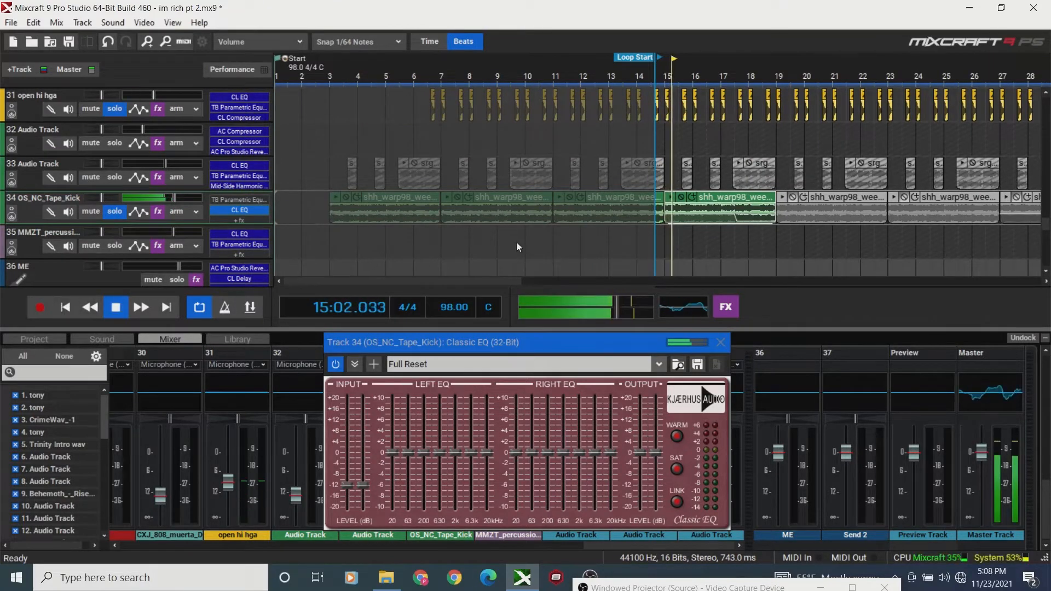
{"action": "scroll", "coordinate": [1046, 214], "scroll_direction": "up", "scroll_amount": 4}
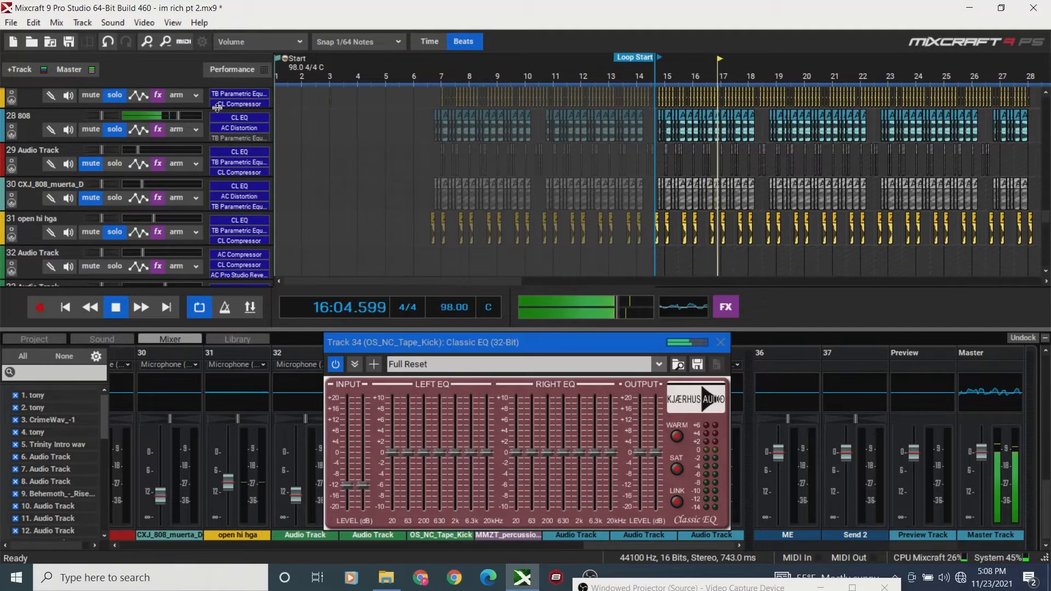
{"action": "left_click", "coordinate": [150, 42]}
{"action": "key", "text": "space"}
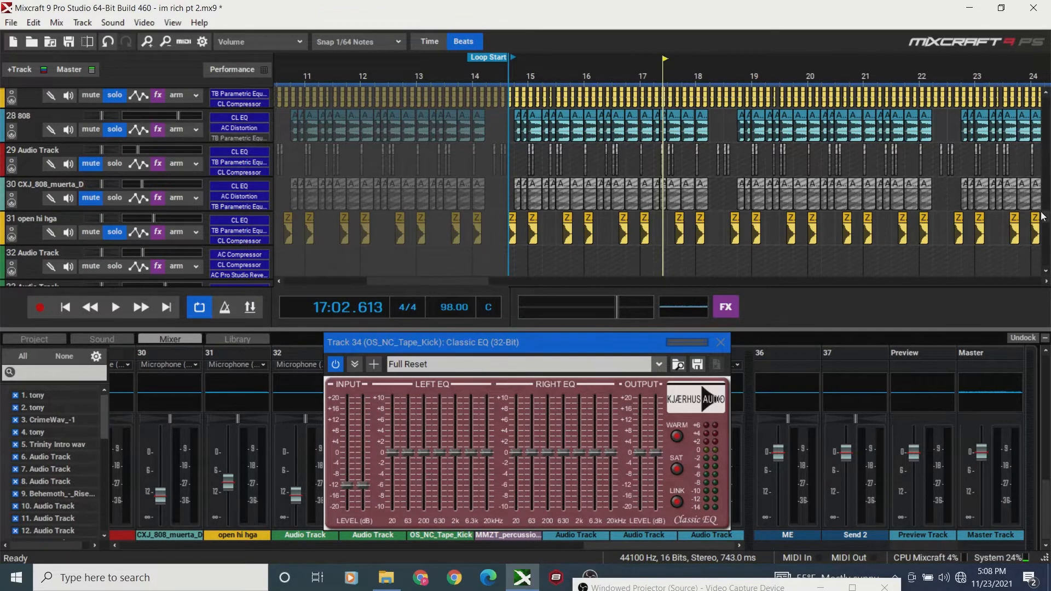
Play the loop again from its start and move the Classic EQ window aside to expose the meters for tracks 33 and 34.
{"action": "left_click_drag", "start_coordinate": [1045, 223], "coordinate": [1045, 220]}
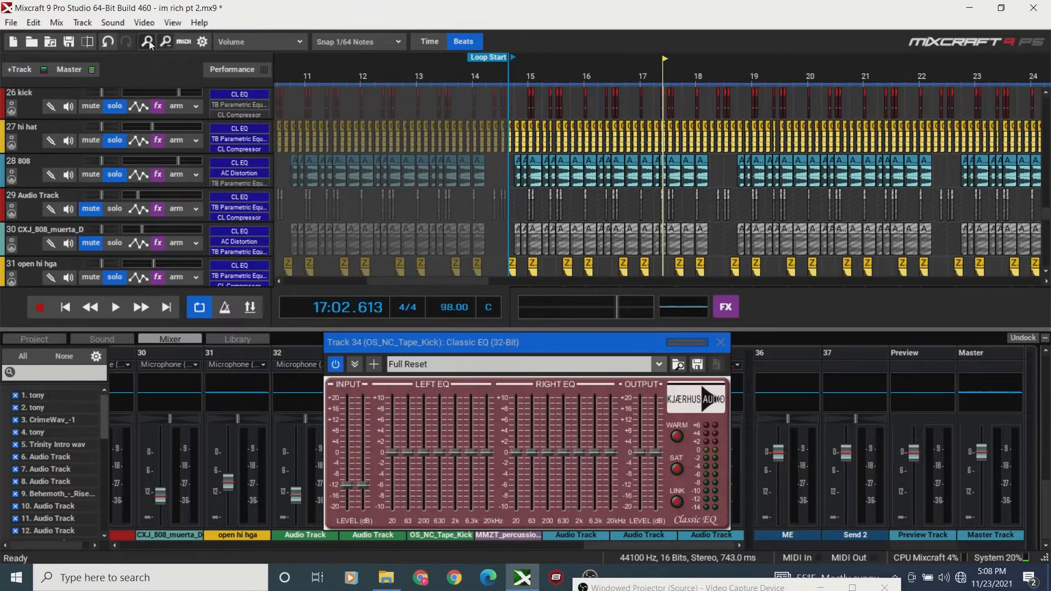
{"action": "left_click", "coordinate": [146, 43]}
{"action": "left_click", "coordinate": [146, 43]}
{"action": "left_click", "coordinate": [147, 43]}
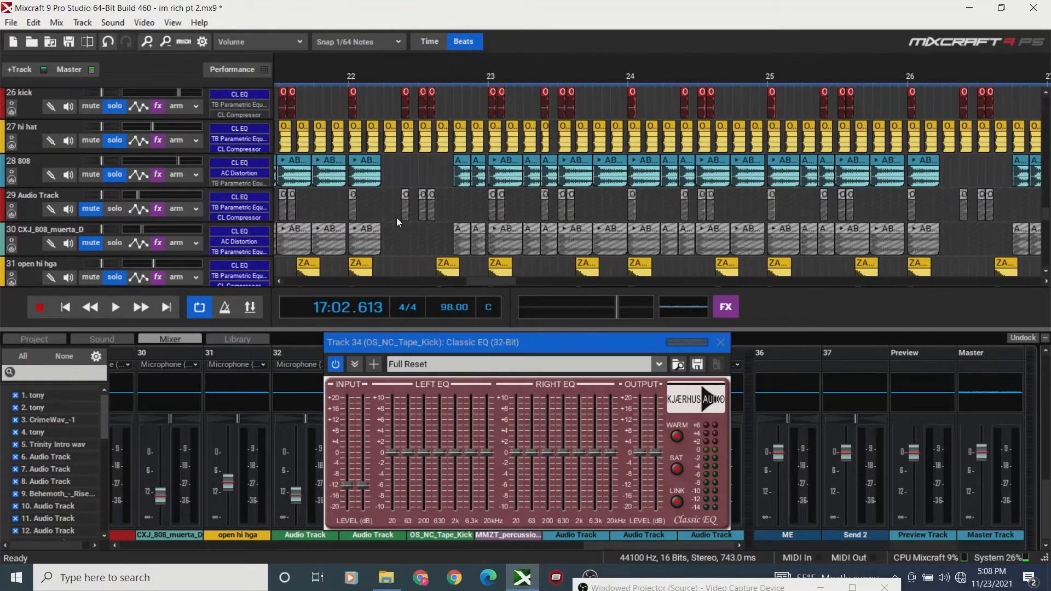
{"action": "left_click_drag", "start_coordinate": [497, 280], "coordinate": [458, 283]}
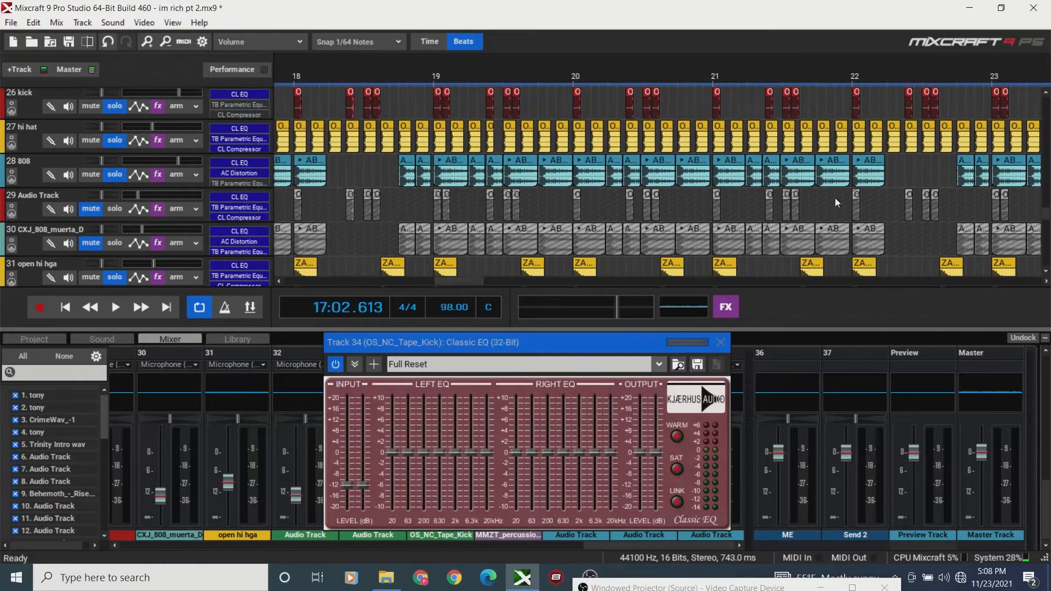
{"action": "left_click_drag", "start_coordinate": [1043, 219], "coordinate": [1045, 231]}
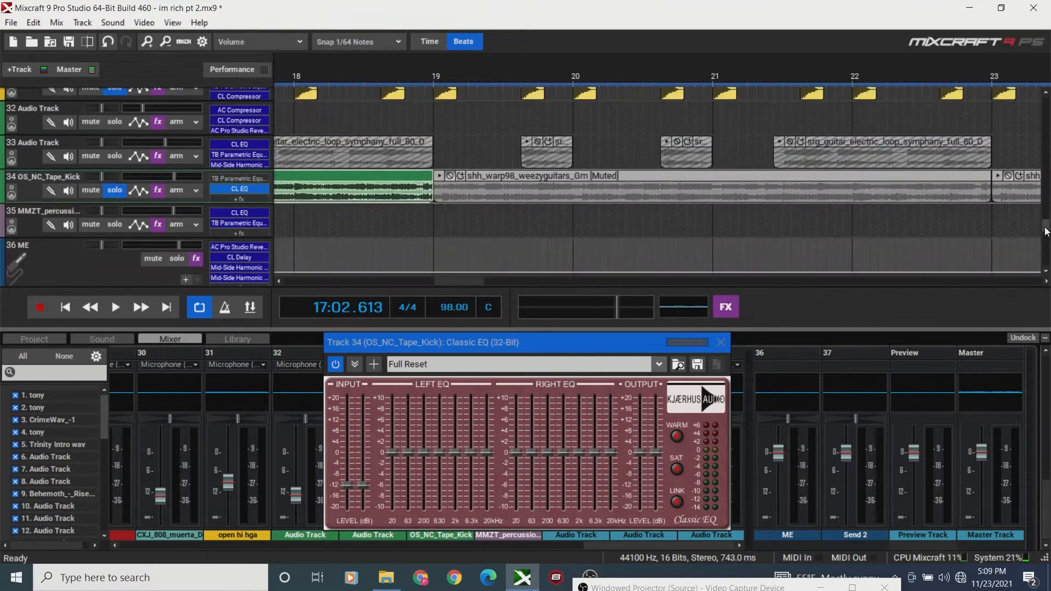
{"action": "left_click", "coordinate": [76, 310]}
{"action": "key", "text": "space"}
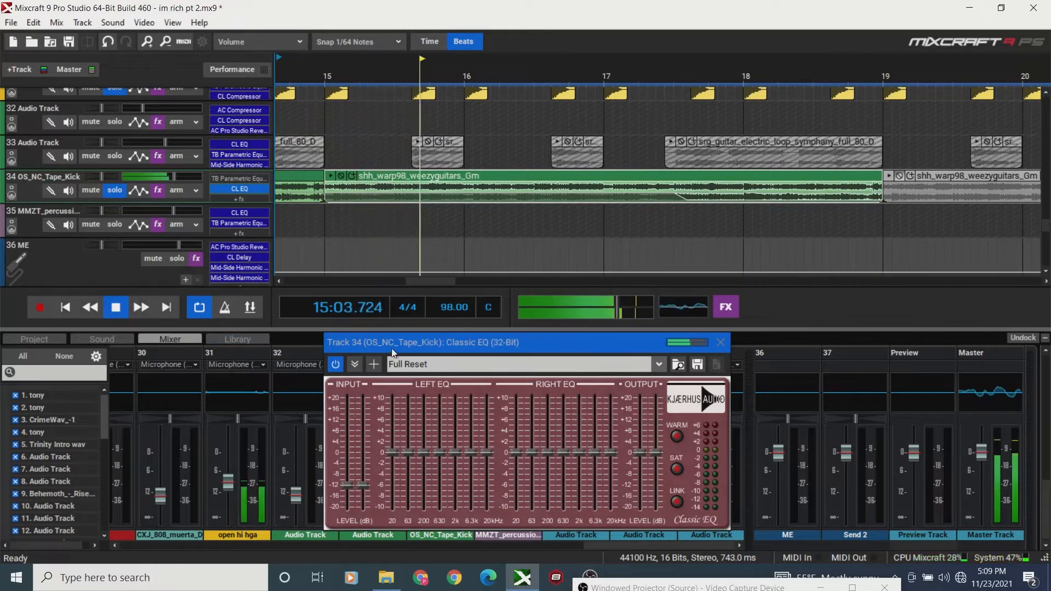
{"action": "left_click_drag", "start_coordinate": [393, 348], "coordinate": [636, 328]}
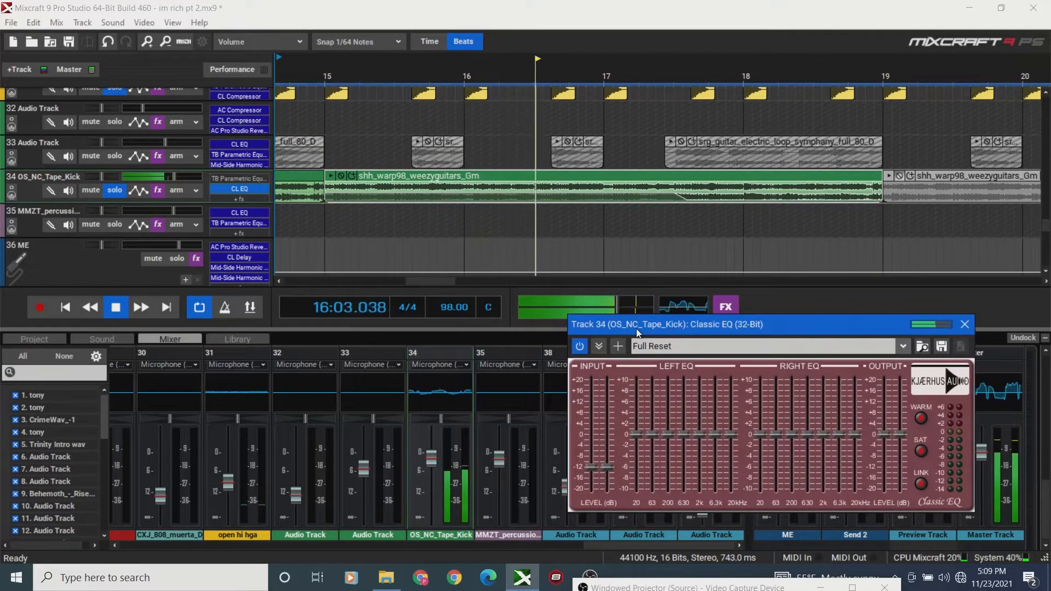
{"action": "key", "text": "space"}
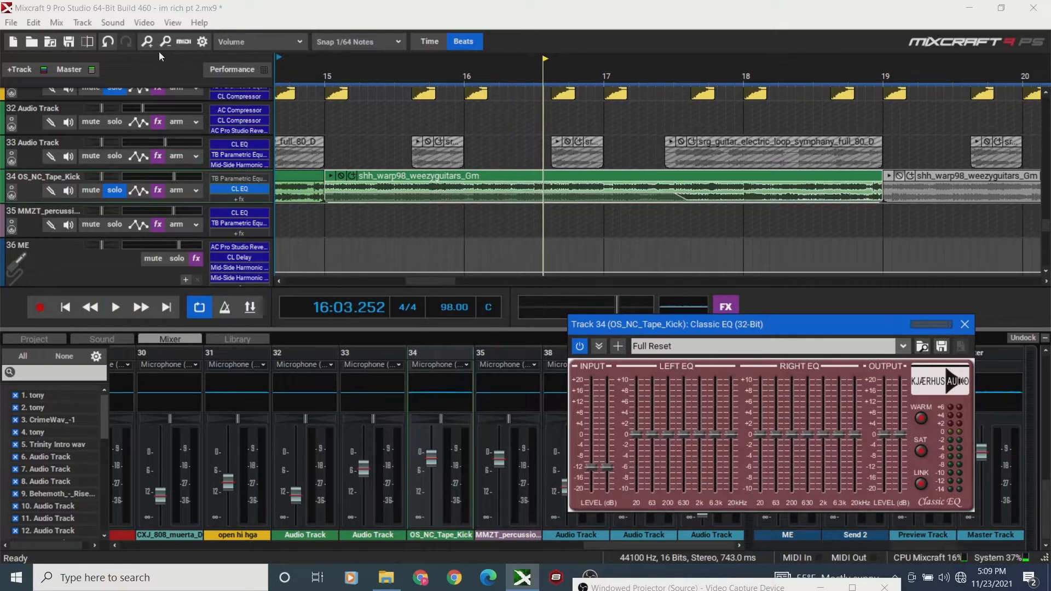
Solo track 33 and preview its guitar clip between bars 17 and 19.
{"action": "left_click", "coordinate": [163, 42]}
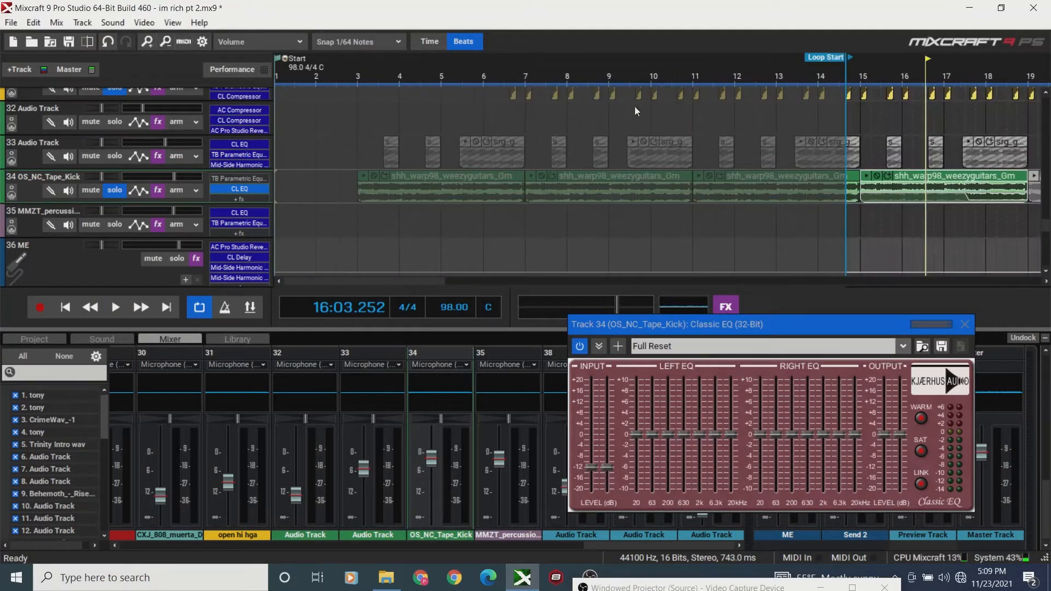
{"action": "left_click_drag", "start_coordinate": [372, 283], "coordinate": [468, 304]}
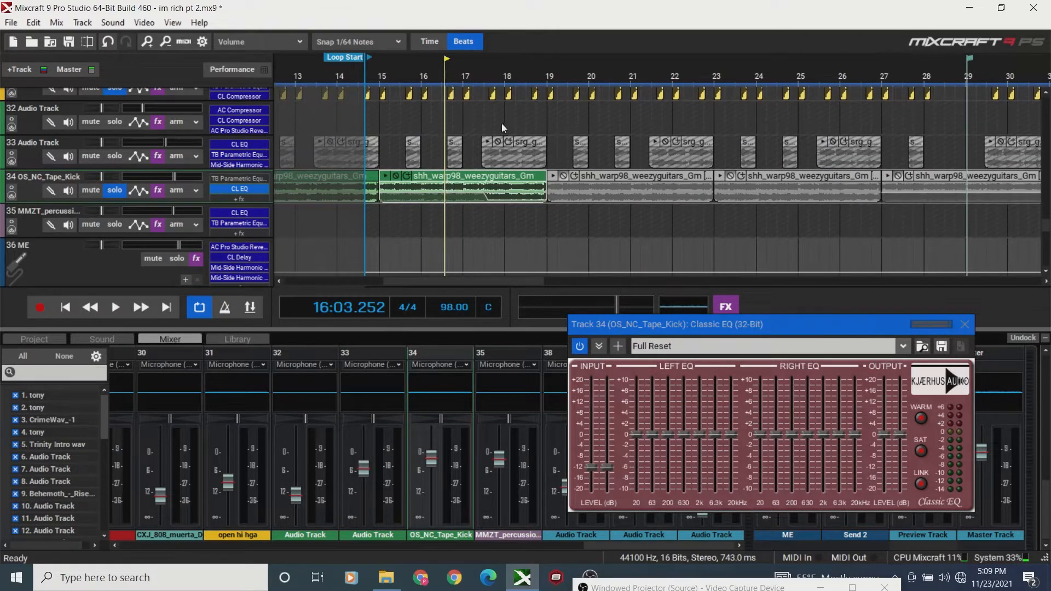
{"action": "left_click", "coordinate": [114, 156]}
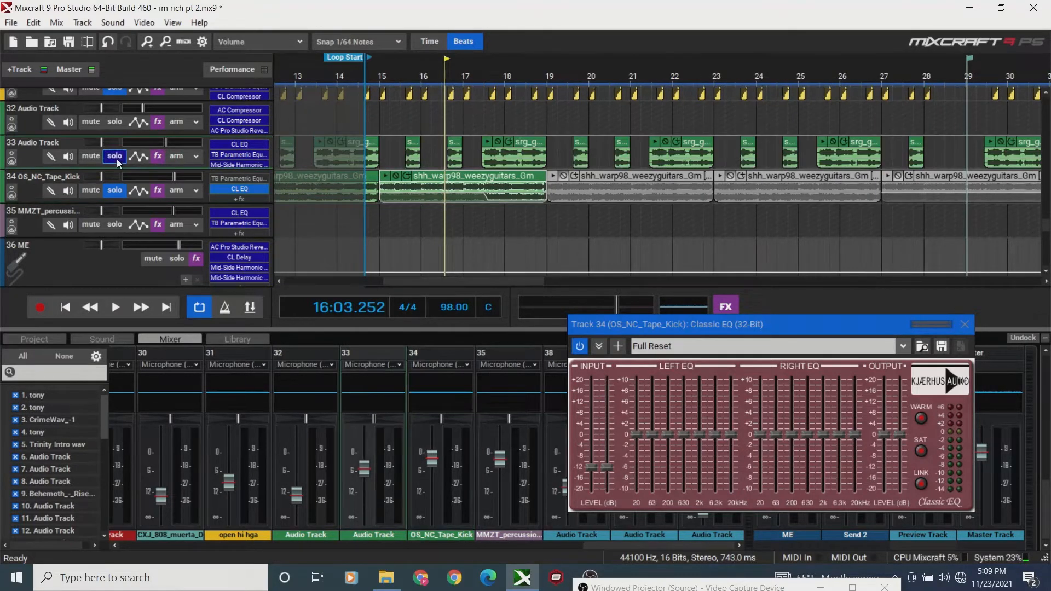
{"action": "left_click", "coordinate": [499, 138]}
{"action": "key", "text": "space"}
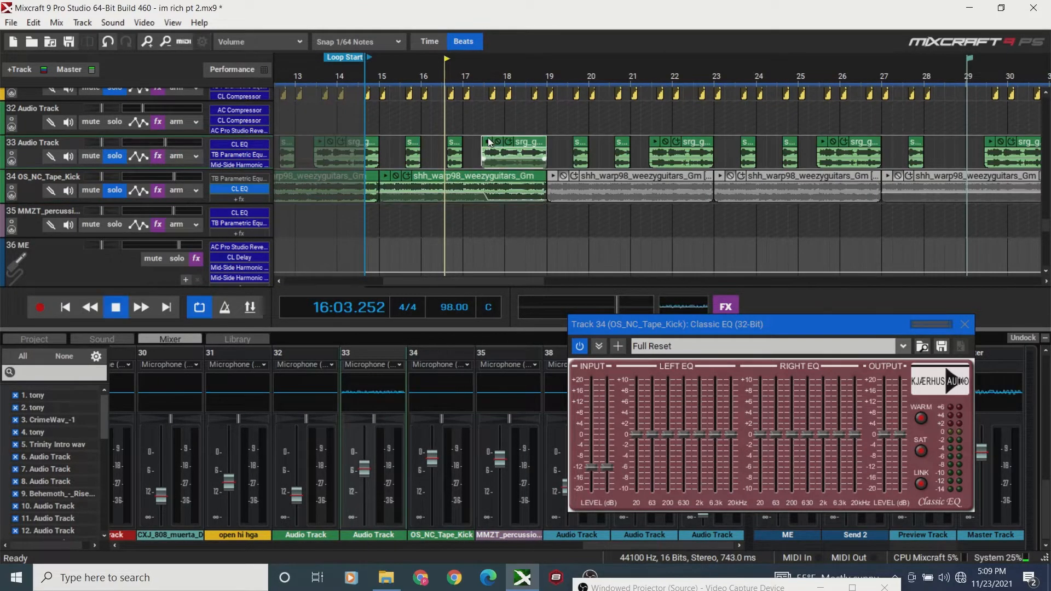
Place the playhead in bar 15, shift the Classic EQ window up and preview track 33's selected guitar clip again.
{"action": "left_click", "coordinate": [403, 126]}
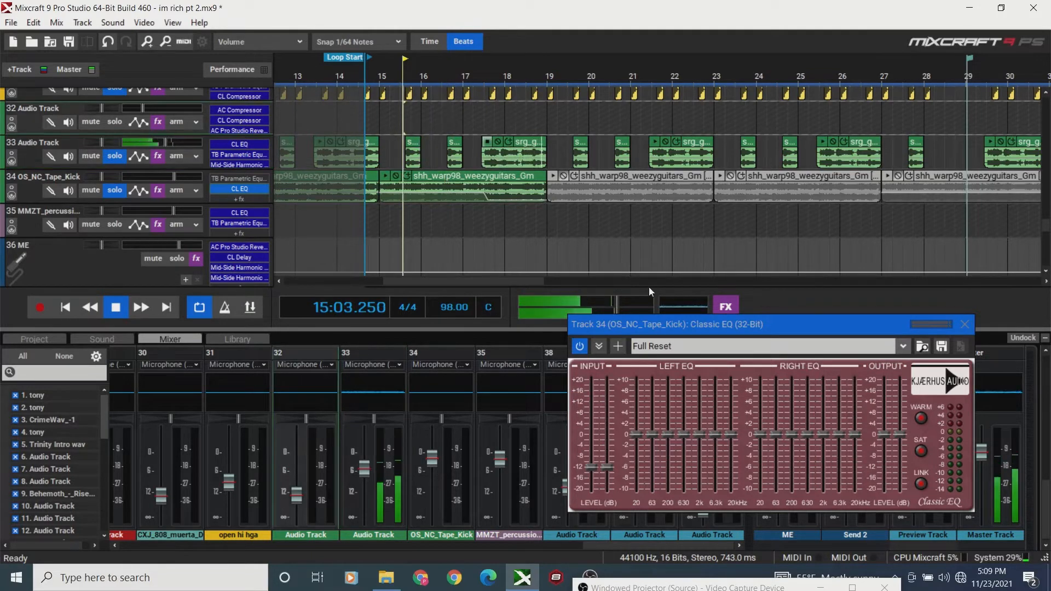
{"action": "key", "text": "space"}
{"action": "left_click_drag", "start_coordinate": [666, 324], "coordinate": [661, 291]}
{"action": "left_click", "coordinate": [491, 139]}
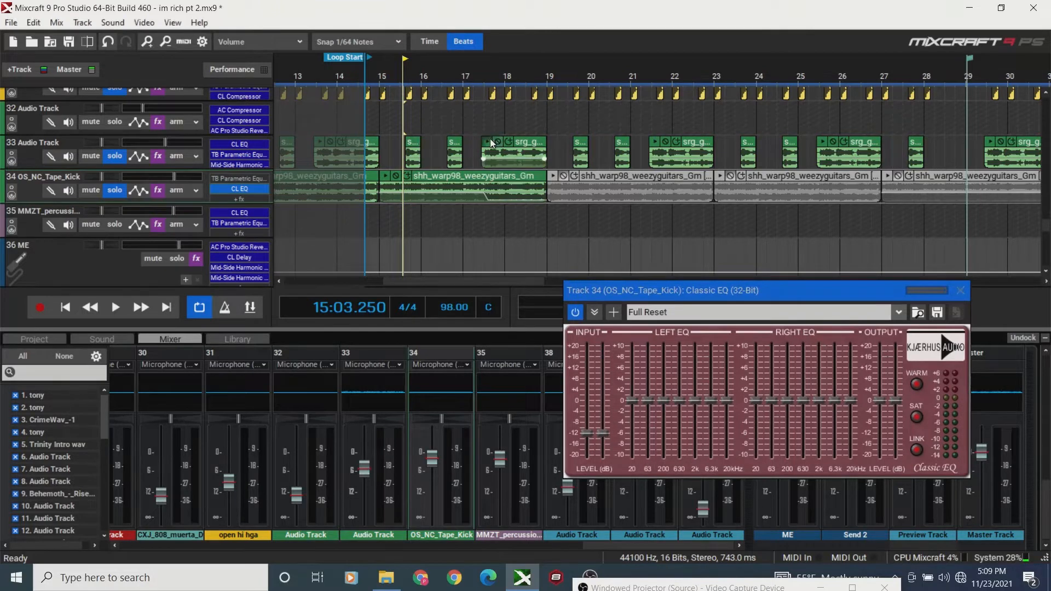
{"action": "key", "text": "space"}
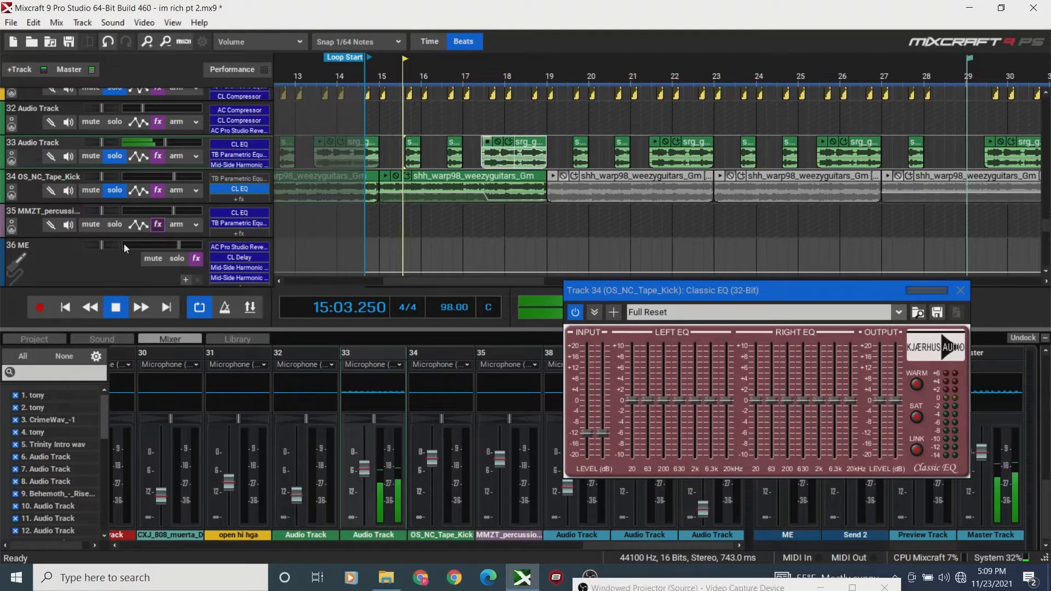
Play the loop from its start to hear track 33's guitar together with track 34 and the drums.
{"action": "left_click", "coordinate": [65, 307]}
{"action": "key", "text": "space"}
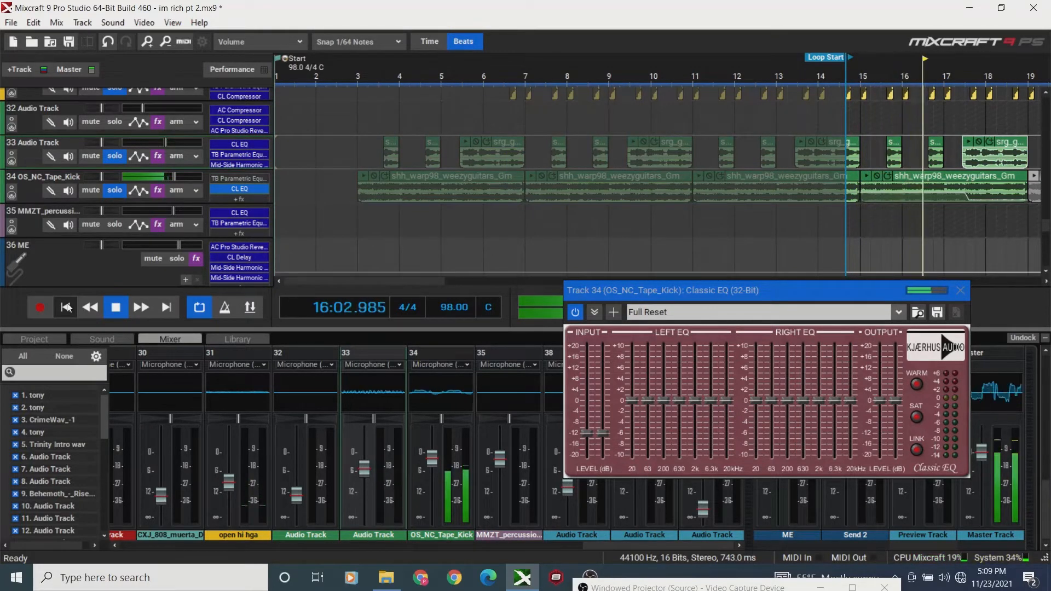
{"action": "left_click_drag", "start_coordinate": [410, 282], "coordinate": [469, 283]}
{"action": "key", "text": "space"}
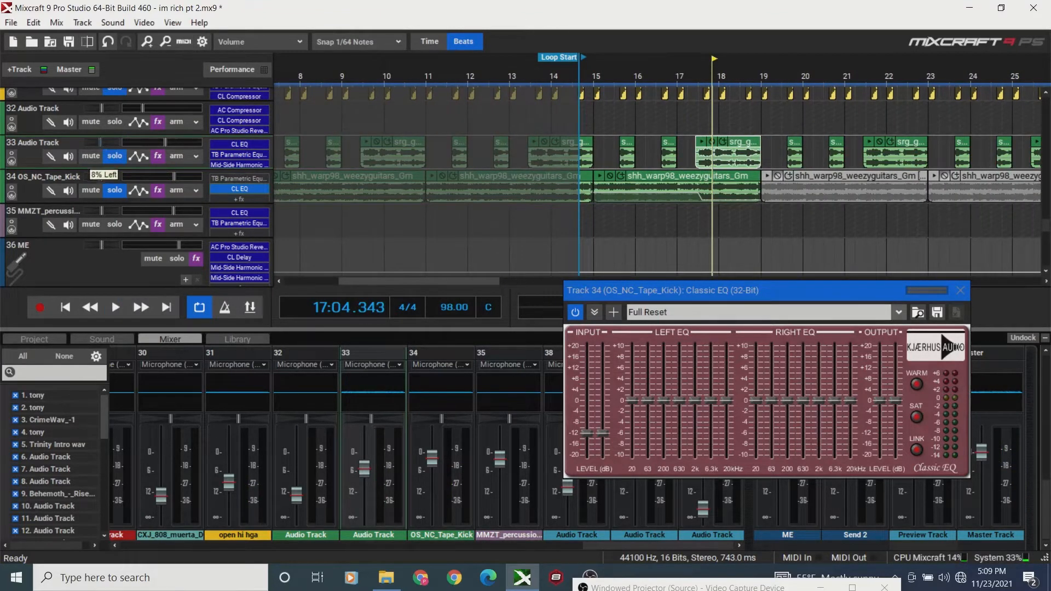
Pan track 33 slightly to the left and replay the loop from its start.
{"action": "left_click_drag", "start_coordinate": [100, 142], "coordinate": [97, 142]}
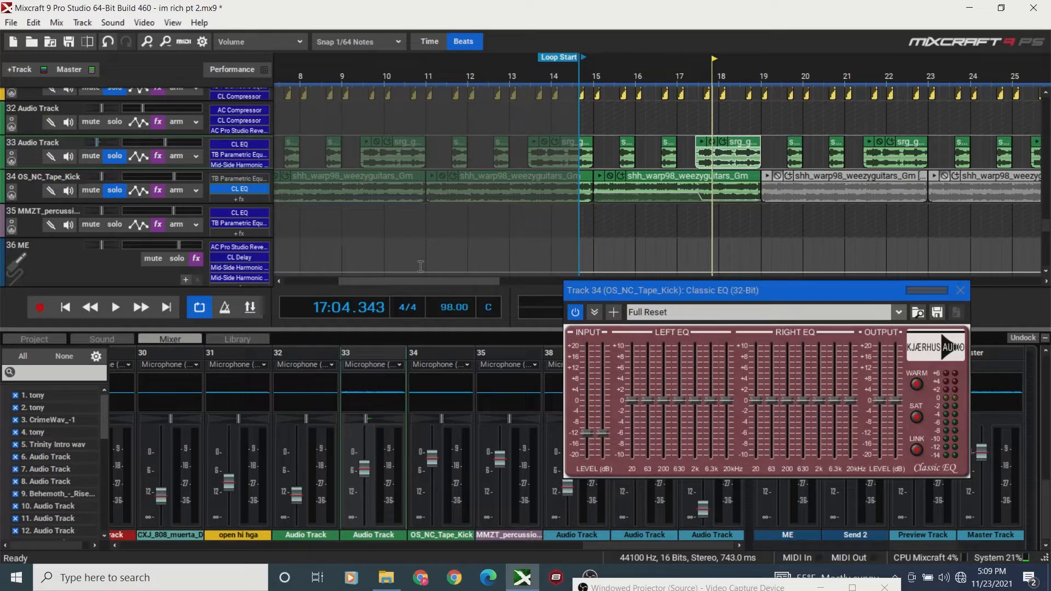
{"action": "left_click_drag", "start_coordinate": [408, 282], "coordinate": [443, 280]}
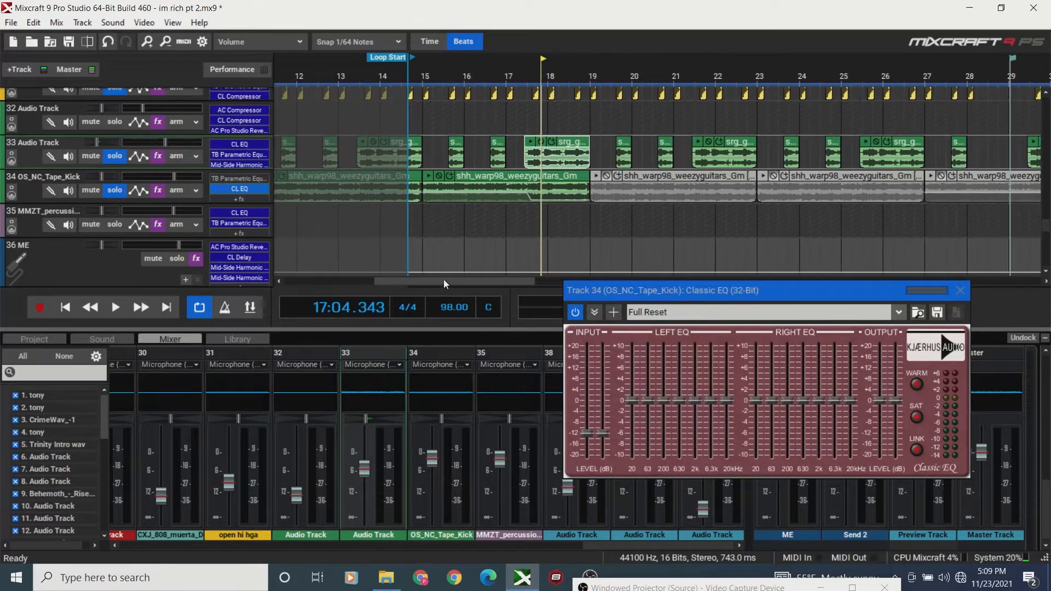
{"action": "left_click", "coordinate": [70, 304]}
{"action": "key", "text": "space"}
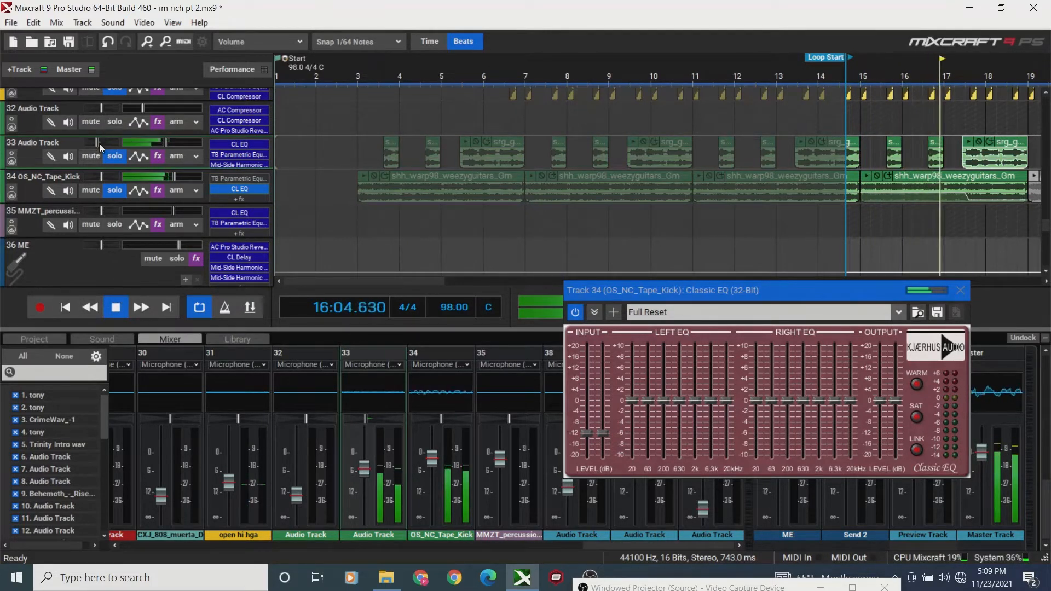
Lower track 33's volume to about -6 dB and replay the loop to hear the new balance.
{"action": "left_click_drag", "start_coordinate": [166, 145], "coordinate": [163, 144]}
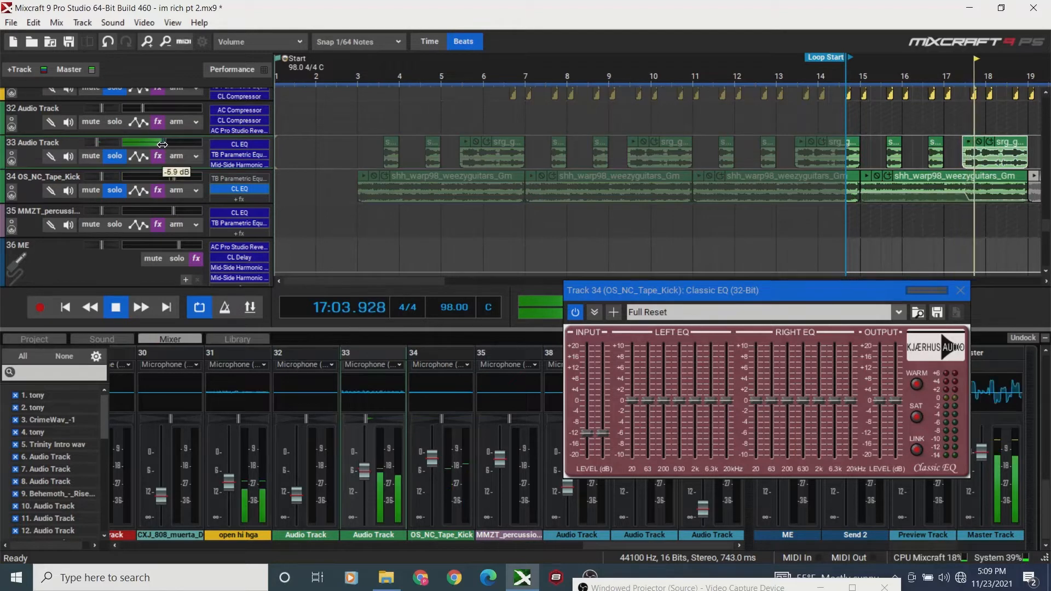
{"action": "left_click", "coordinate": [64, 310]}
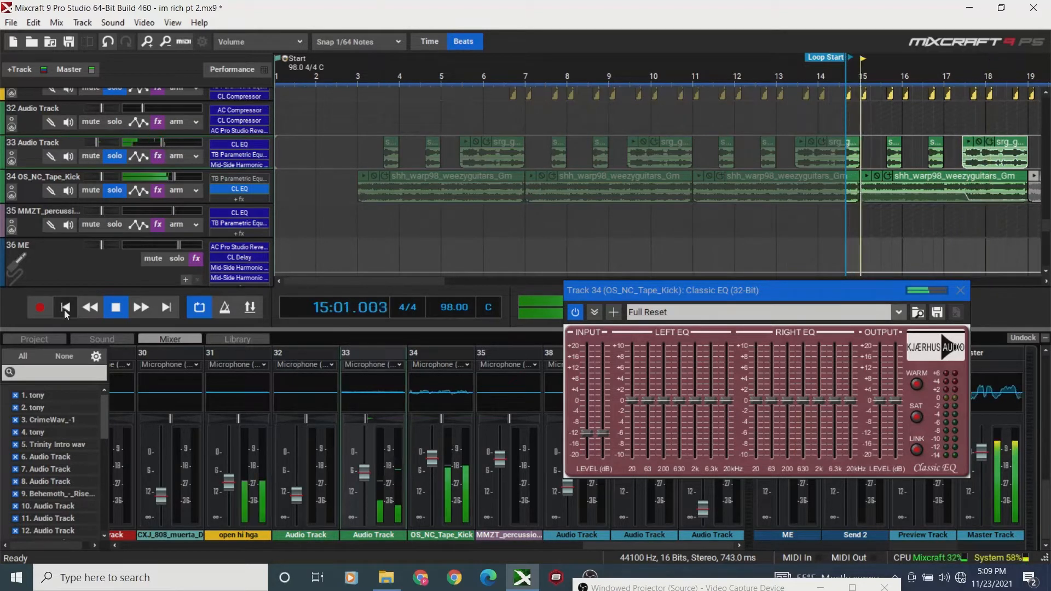
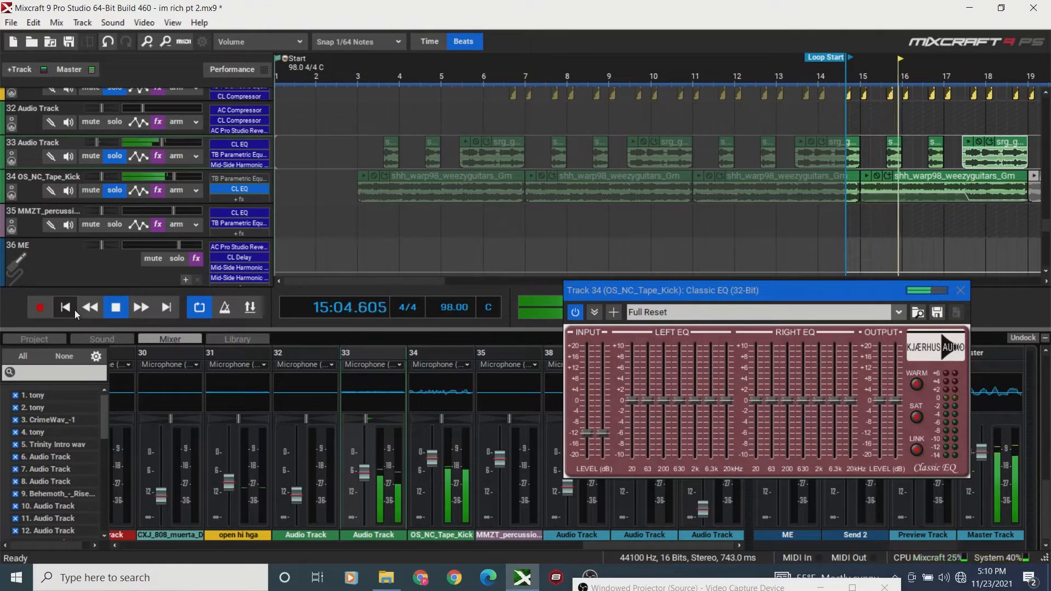
{"action": "key", "text": "space"}
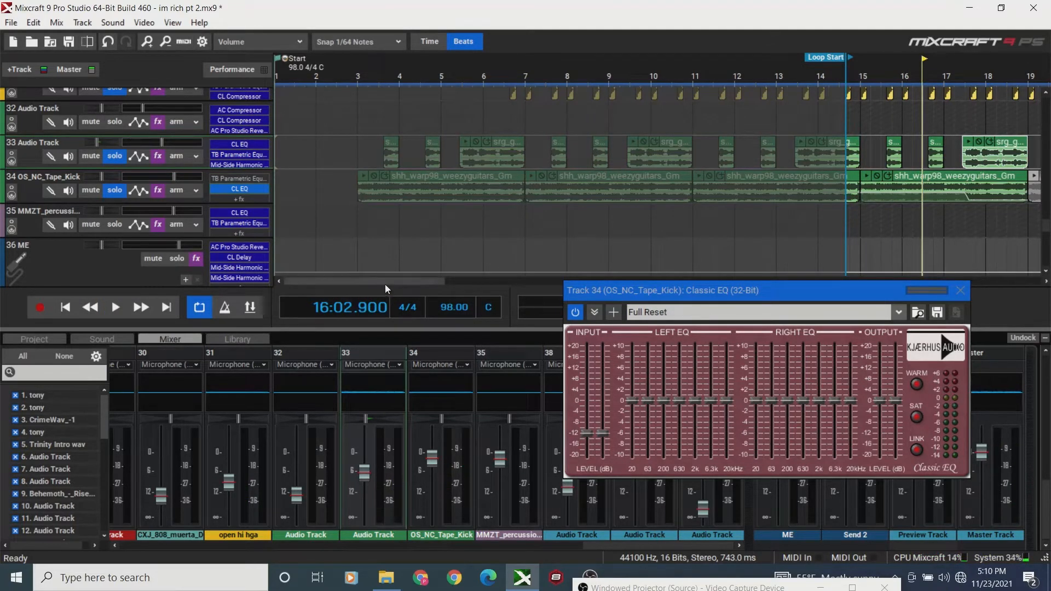
Move the Classic EQ window down over the mixer, clear of the timeline and the master output meter.
{"action": "left_click_drag", "start_coordinate": [384, 283], "coordinate": [485, 289]}
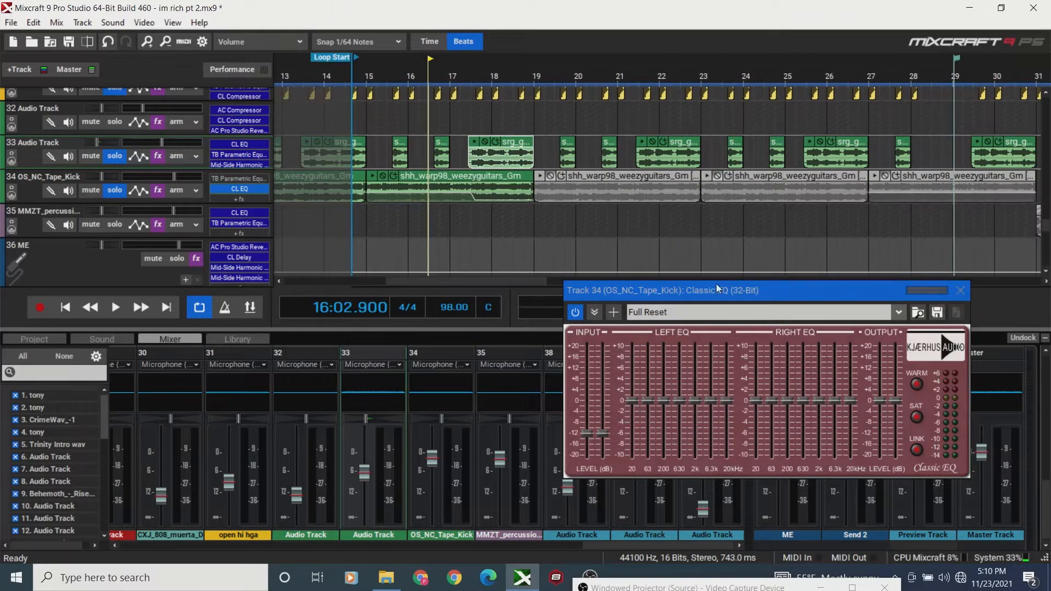
{"action": "left_click_drag", "start_coordinate": [708, 292], "coordinate": [524, 359]}
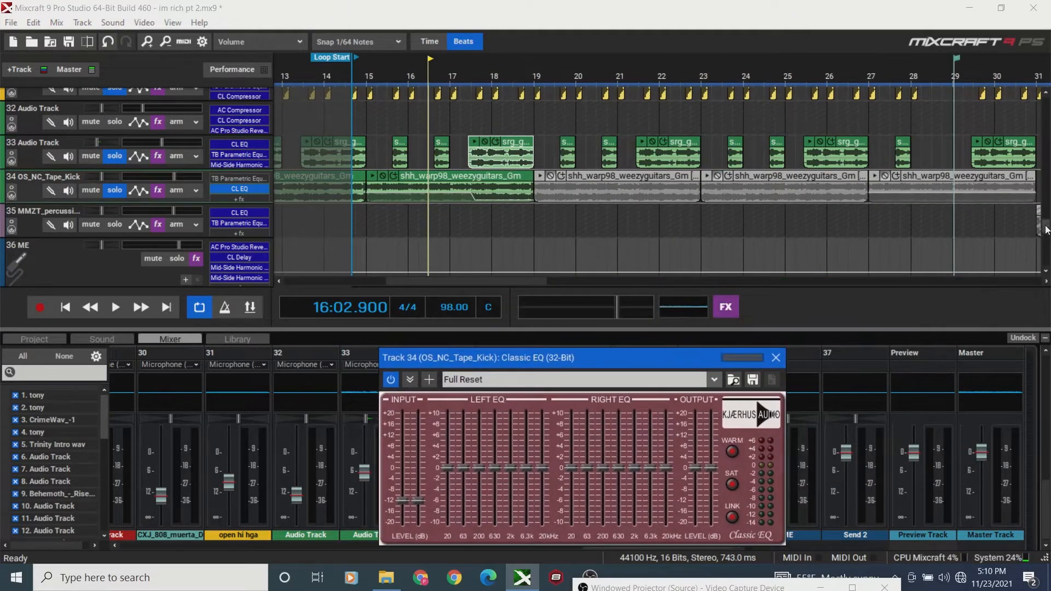
{"action": "left_click_drag", "start_coordinate": [1044, 236], "coordinate": [1043, 227]}
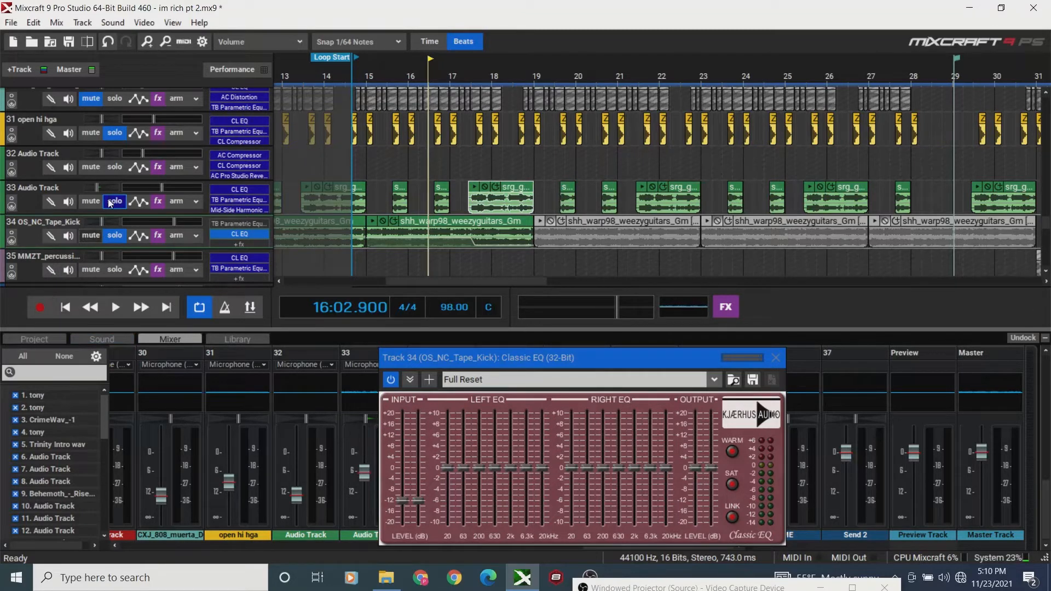
Pan track 33 slightly further left, lower its volume a little and play the loop from its start.
{"action": "mouse_move", "coordinate": [98, 191]}
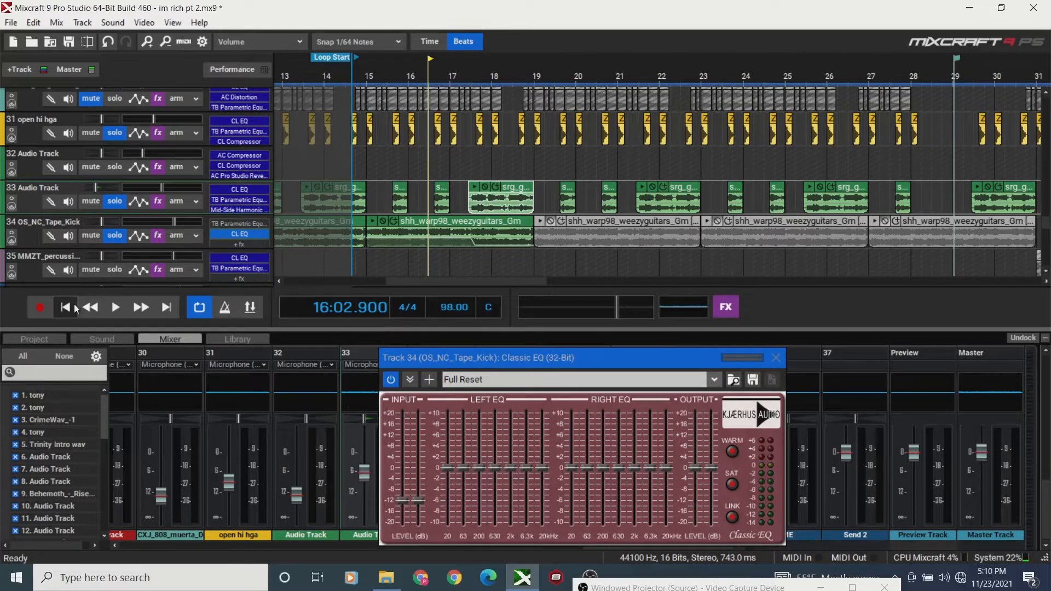
{"action": "left_click_drag", "start_coordinate": [464, 280], "coordinate": [458, 280]}
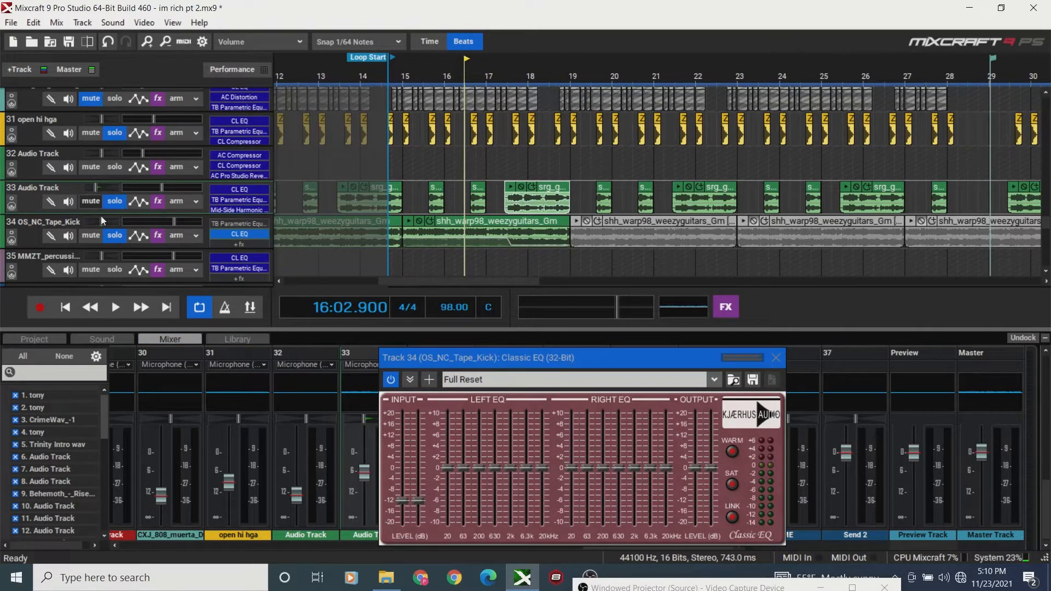
{"action": "left_click_drag", "start_coordinate": [425, 282], "coordinate": [419, 283]}
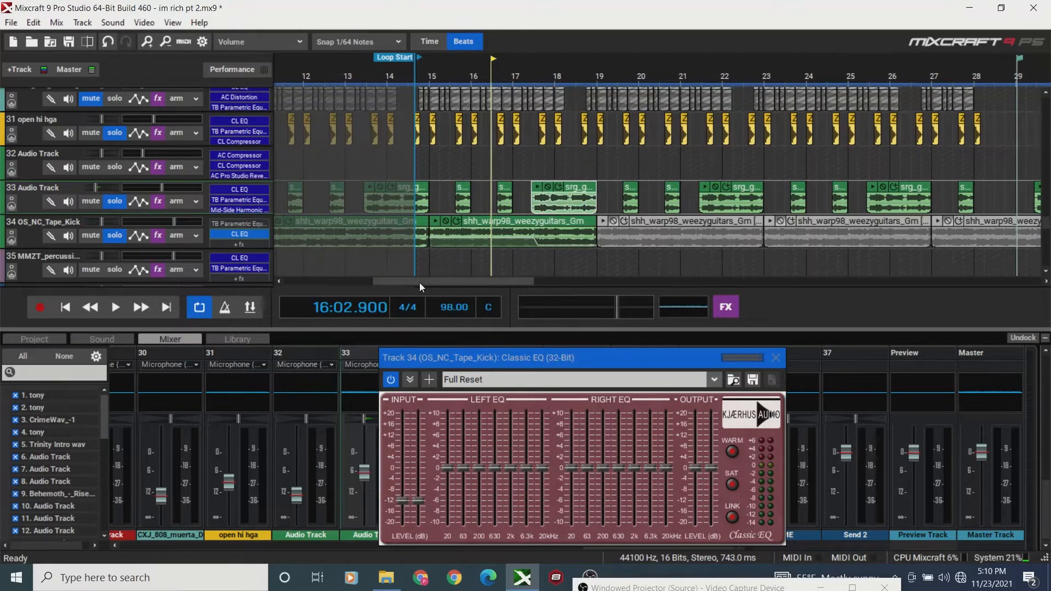
{"action": "left_click", "coordinate": [69, 308]}
{"action": "key", "text": "space"}
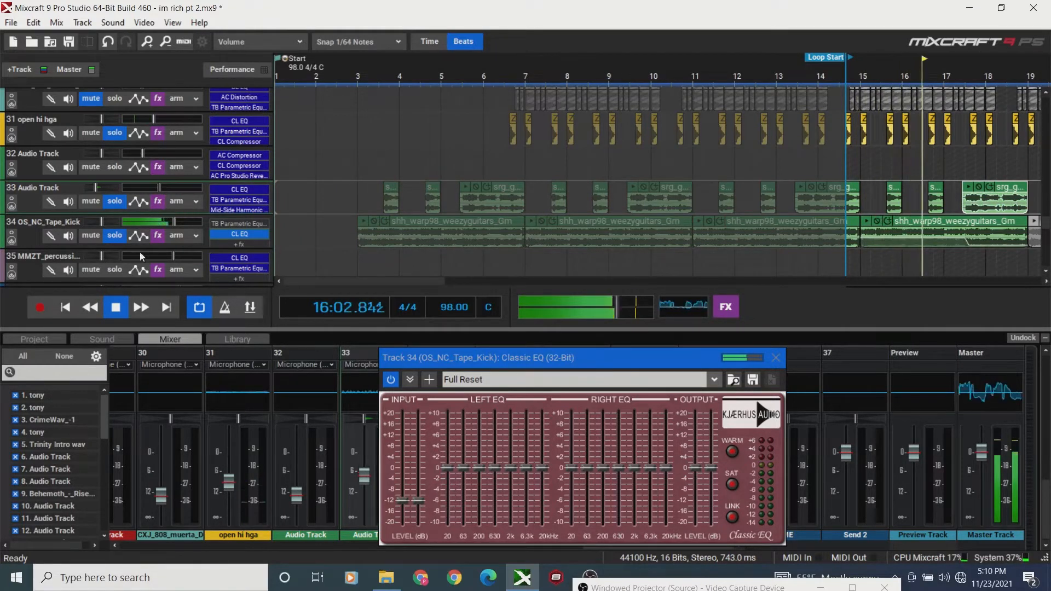
Replay the loop from its start and shift the Classic EQ window aside to uncover track 34's mixer channel.
{"action": "left_click", "coordinate": [67, 308]}
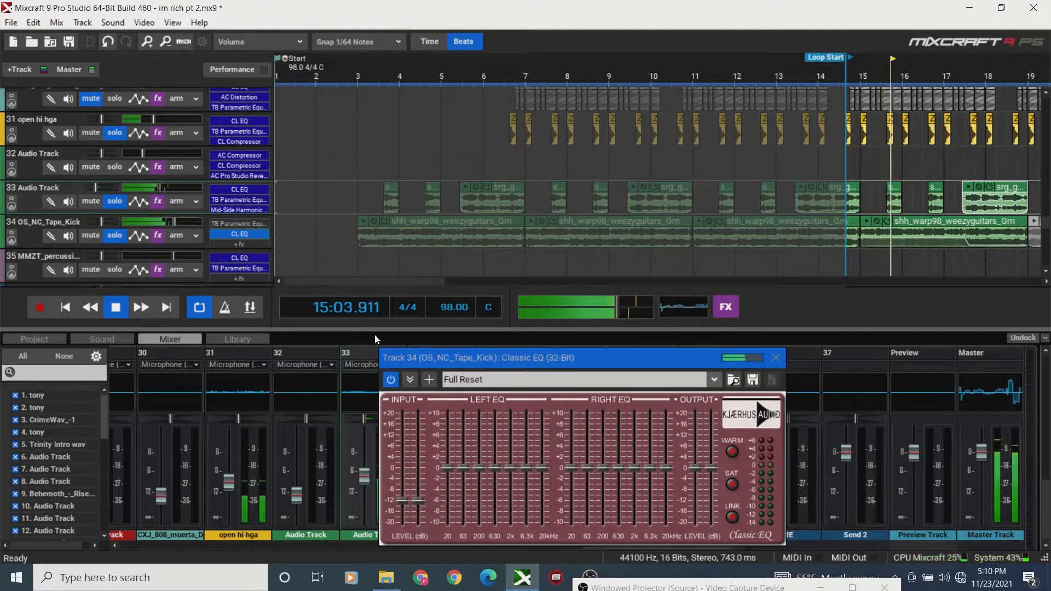
{"action": "left_click_drag", "start_coordinate": [428, 358], "coordinate": [501, 356]}
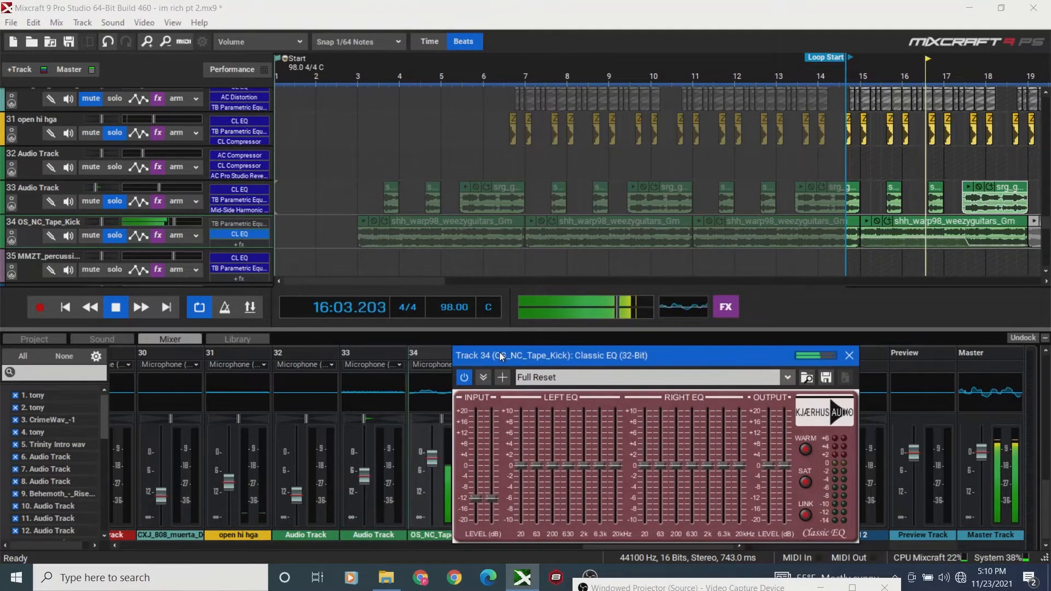
{"action": "key", "text": "space"}
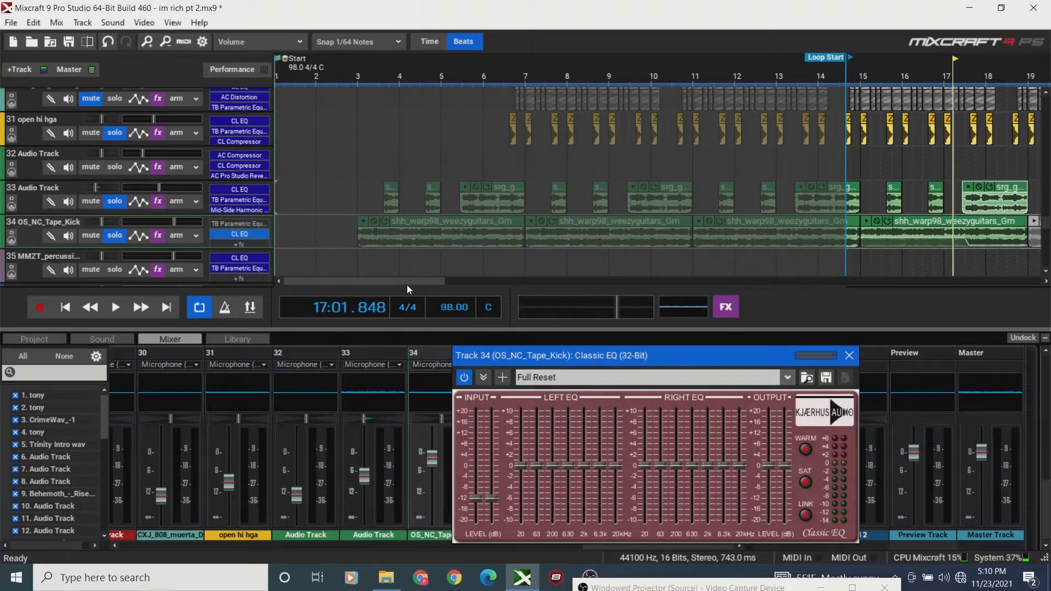
Solo track 24 (ZAY_vocal_03) and resume playback to hear it with the drums and guitars.
{"action": "left_click_drag", "start_coordinate": [406, 284], "coordinate": [481, 304]}
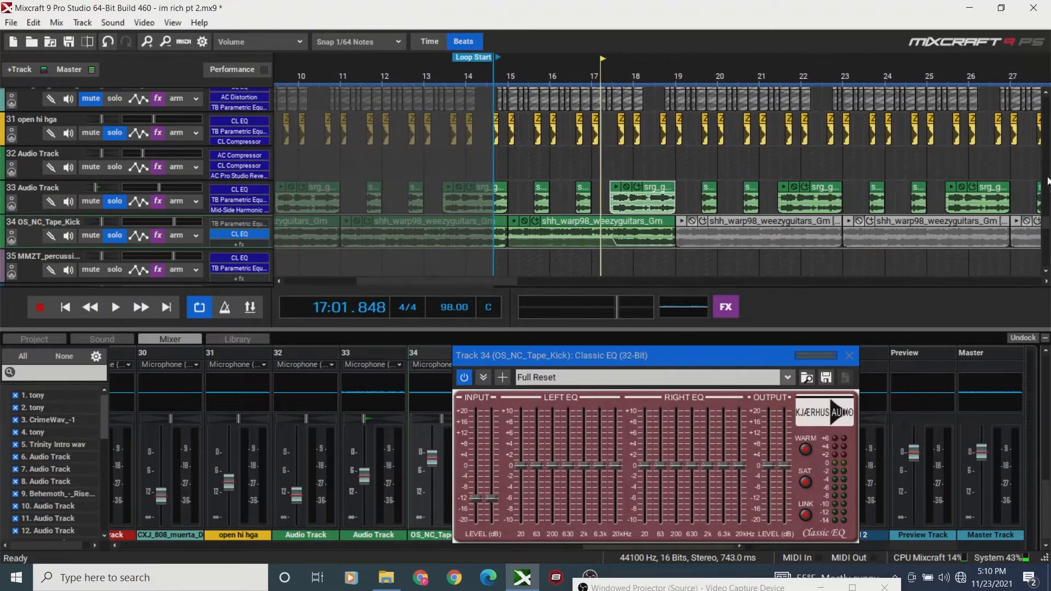
{"action": "scroll", "coordinate": [1045, 227], "scroll_direction": "up", "scroll_amount": 4}
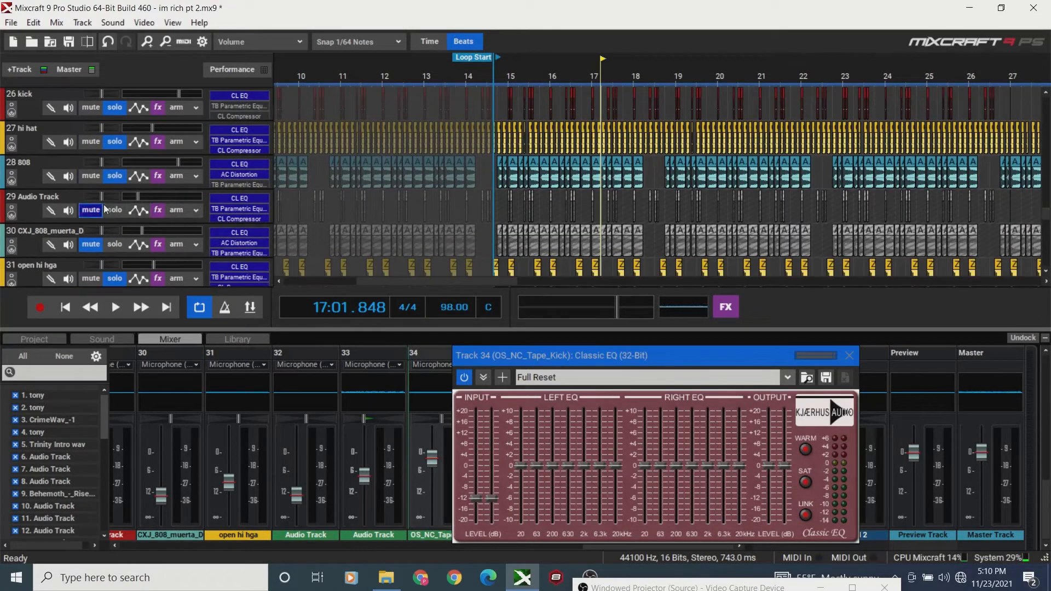
{"action": "left_click_drag", "start_coordinate": [1046, 223], "coordinate": [1045, 207]}
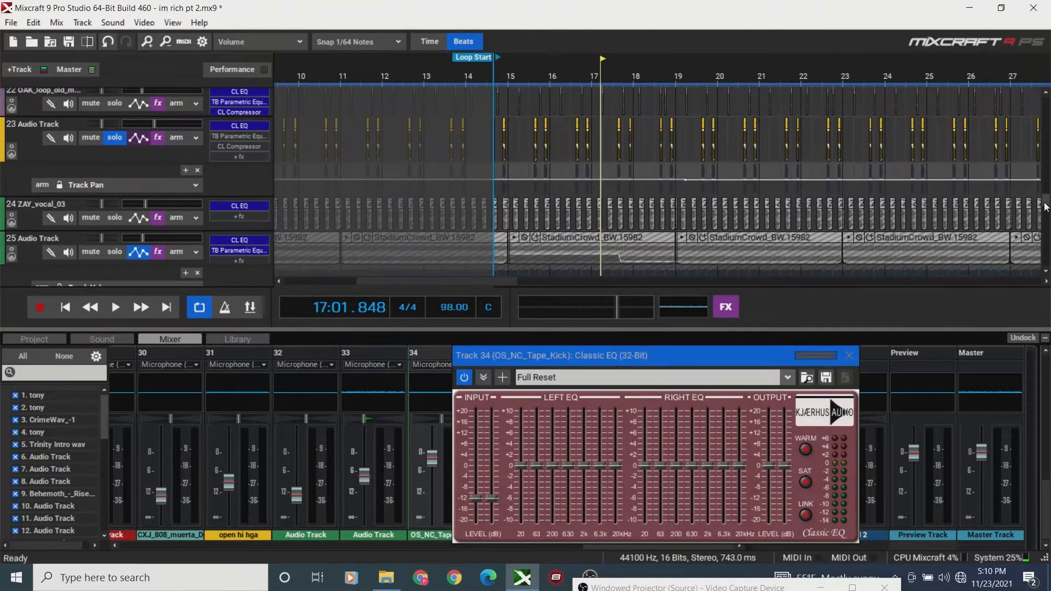
{"action": "left_click", "coordinate": [115, 218]}
{"action": "key", "text": "space"}
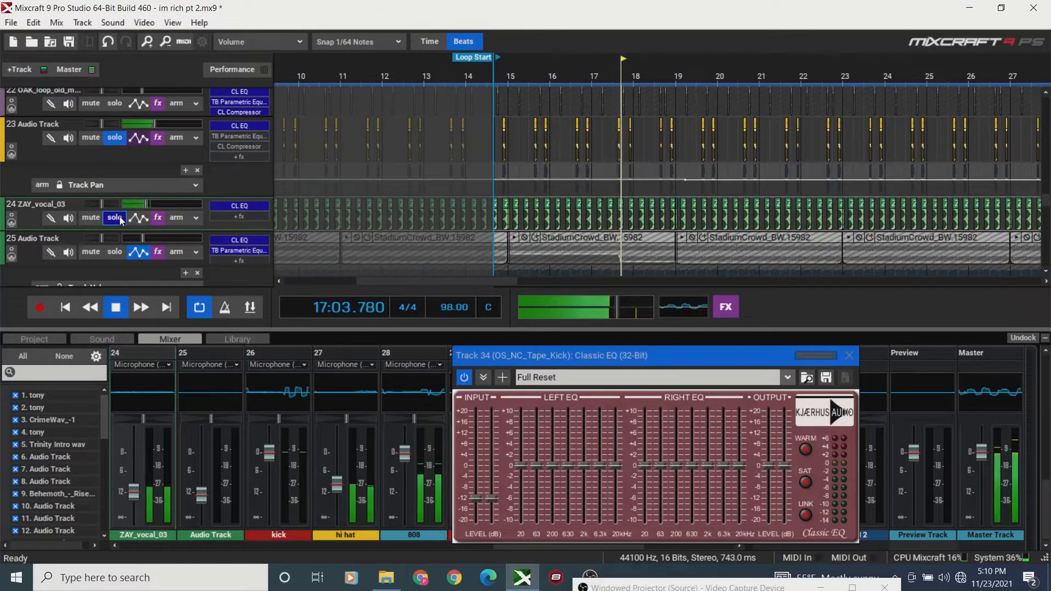
Move track 34's Classic EQ window up off the mixer and check track 24's channel level during playback.
{"action": "left_click_drag", "start_coordinate": [510, 361], "coordinate": [541, 264]}
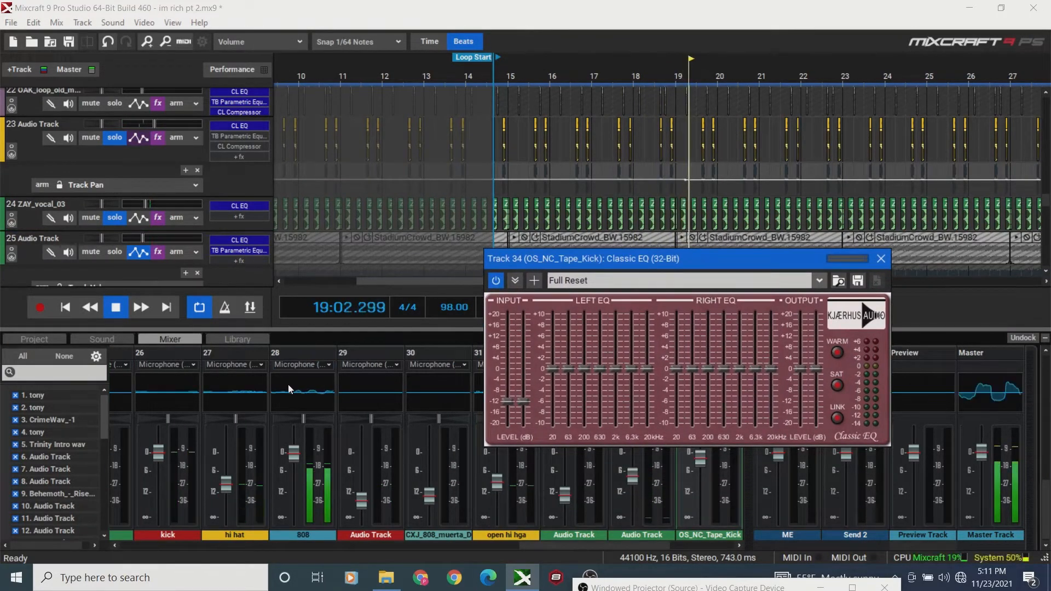
{"action": "left_click_drag", "start_coordinate": [569, 546], "coordinate": [491, 541]}
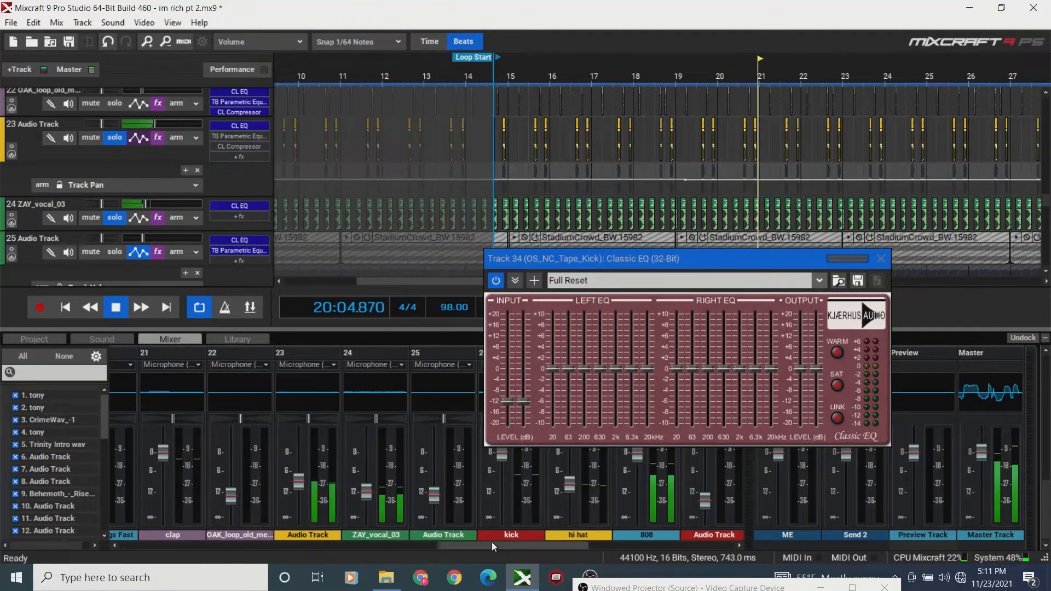
{"action": "key", "text": "space"}
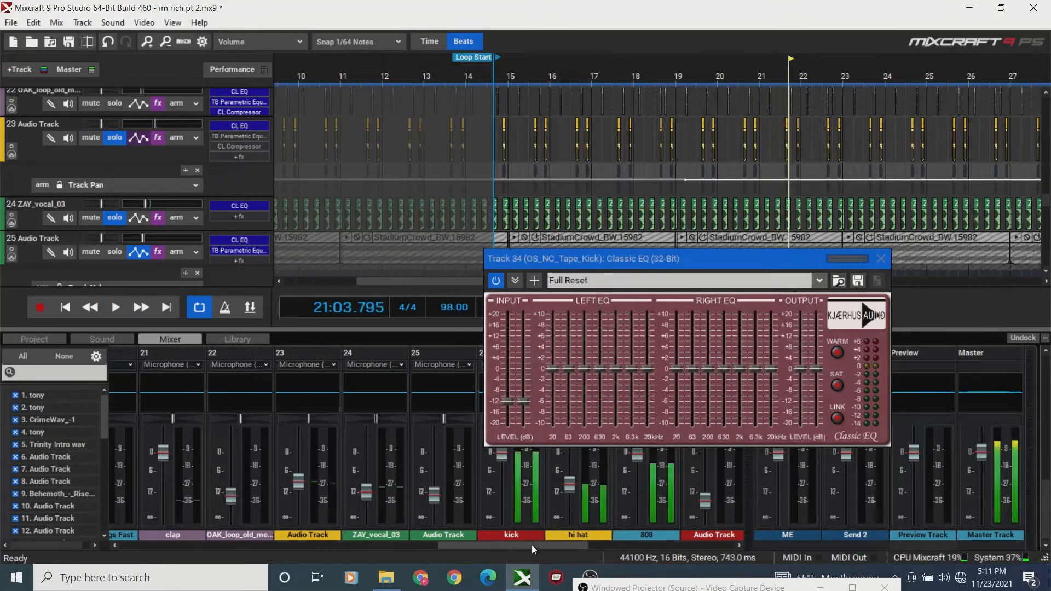
Show track 24's Classic EQ and raise the track's volume to 0 dB.
{"action": "left_click", "coordinate": [158, 218]}
{"action": "left_click", "coordinate": [612, 244]}
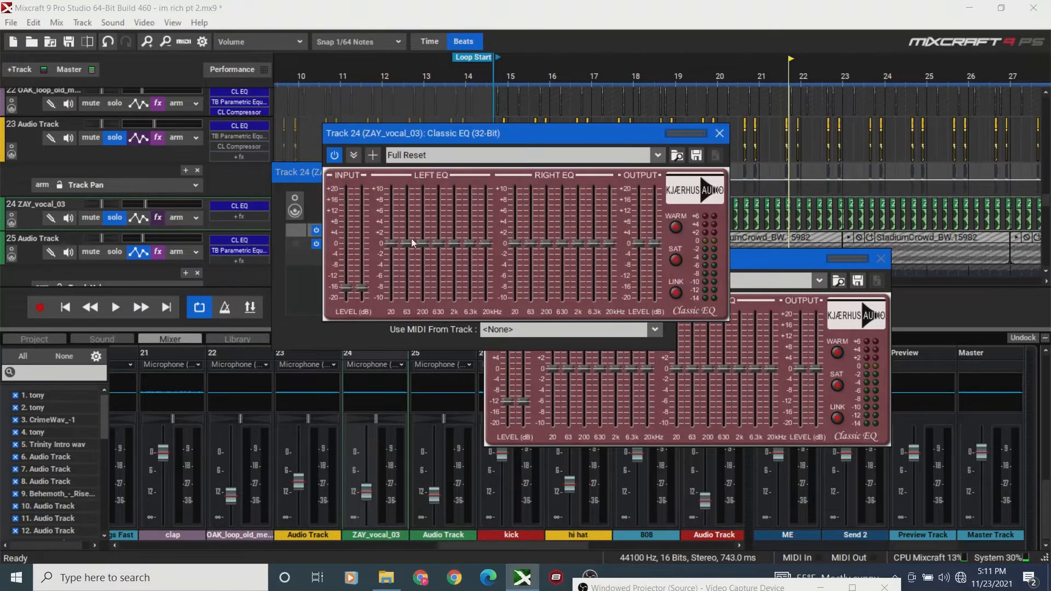
{"action": "left_click_drag", "start_coordinate": [144, 207], "coordinate": [157, 204]}
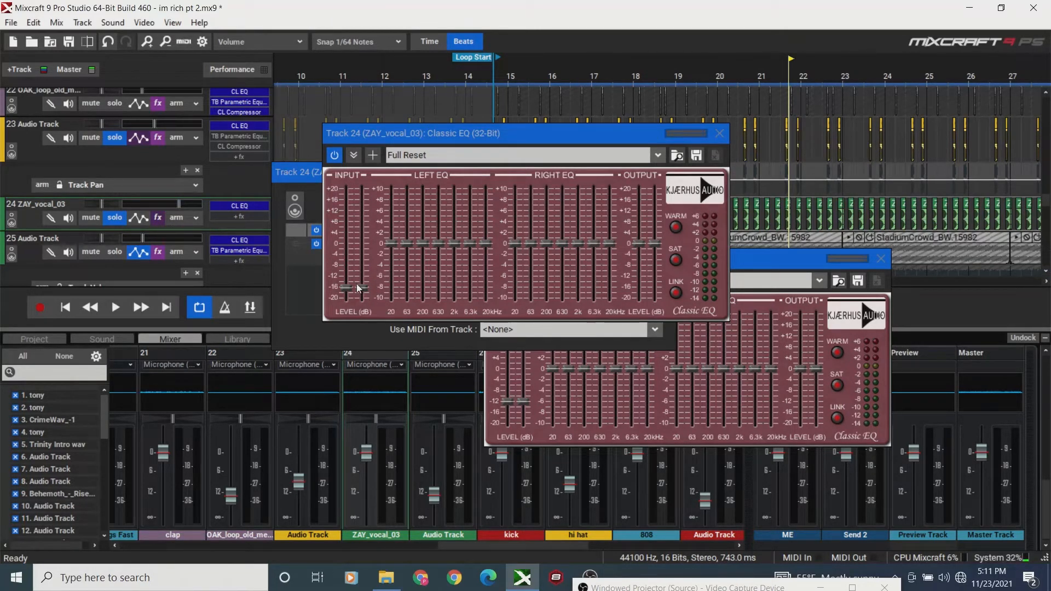
Replay the loop from its start and lower track 24's volume while listening, leaving it slightly above its original level.
{"action": "left_click", "coordinate": [90, 308]}
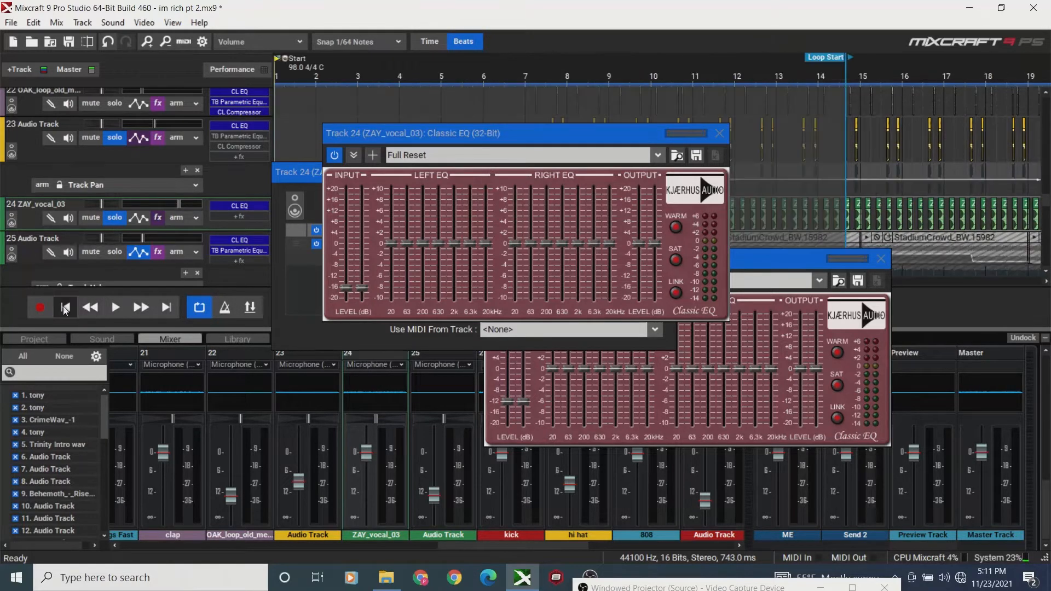
{"action": "left_click", "coordinate": [115, 307]}
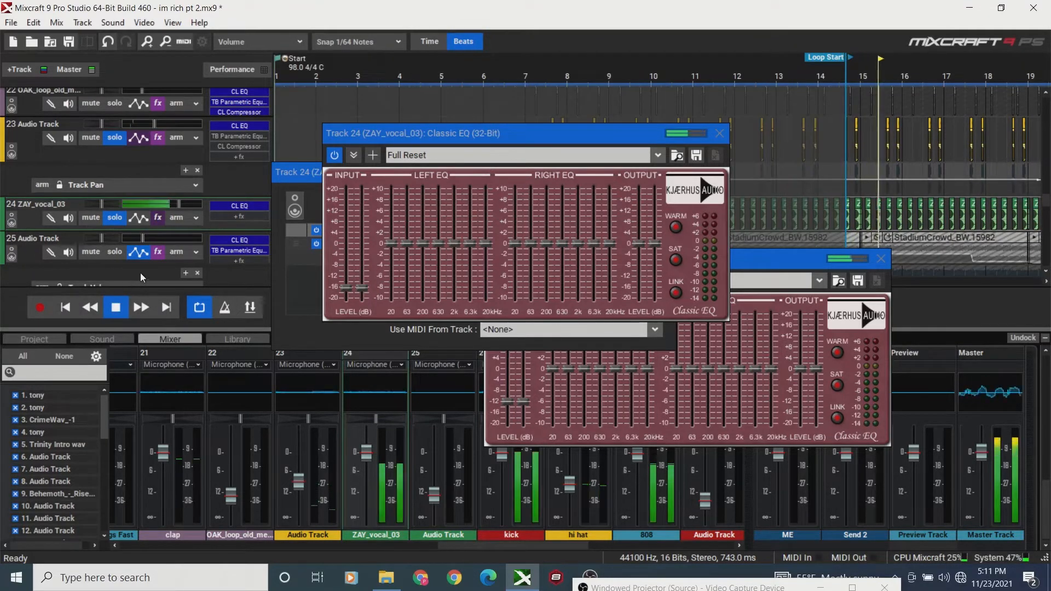
{"action": "mouse_move", "coordinate": [176, 207]}
{"action": "left_click_drag", "start_coordinate": [176, 206], "coordinate": [149, 211]}
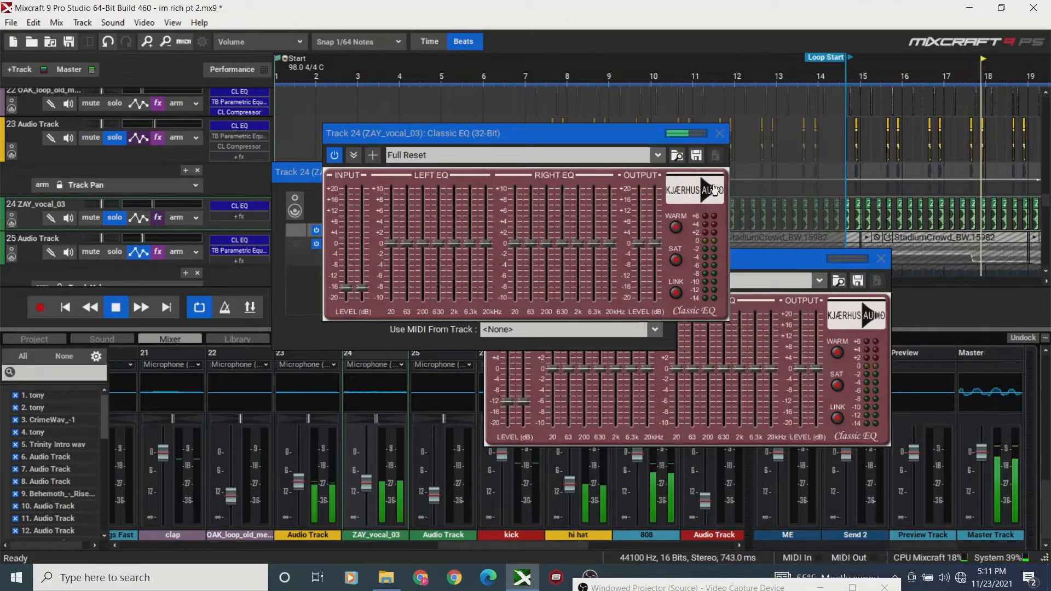
Close track 24's Classic EQ and effect list, and move track 34's Classic EQ window back down over the mixer.
{"action": "left_click", "coordinate": [719, 133]}
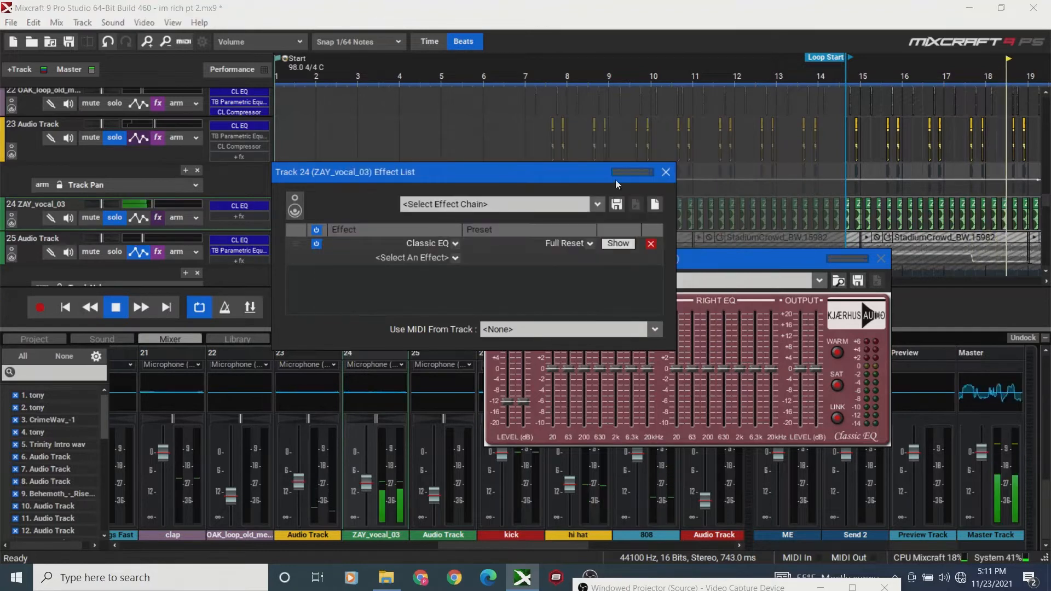
{"action": "left_click", "coordinate": [665, 172]}
{"action": "left_click_drag", "start_coordinate": [580, 261], "coordinate": [579, 355]}
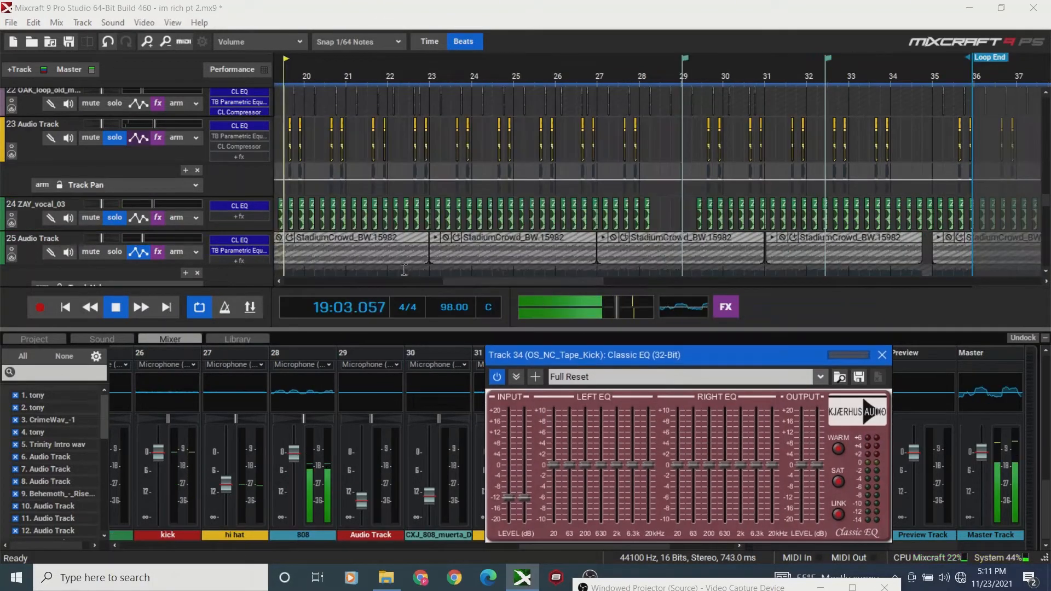
{"action": "key", "text": "space"}
Audition track 22 (OAK_loop) briefly by soloing it with the mix, and take its solo off again.
{"action": "left_click_drag", "start_coordinate": [464, 281], "coordinate": [434, 288]}
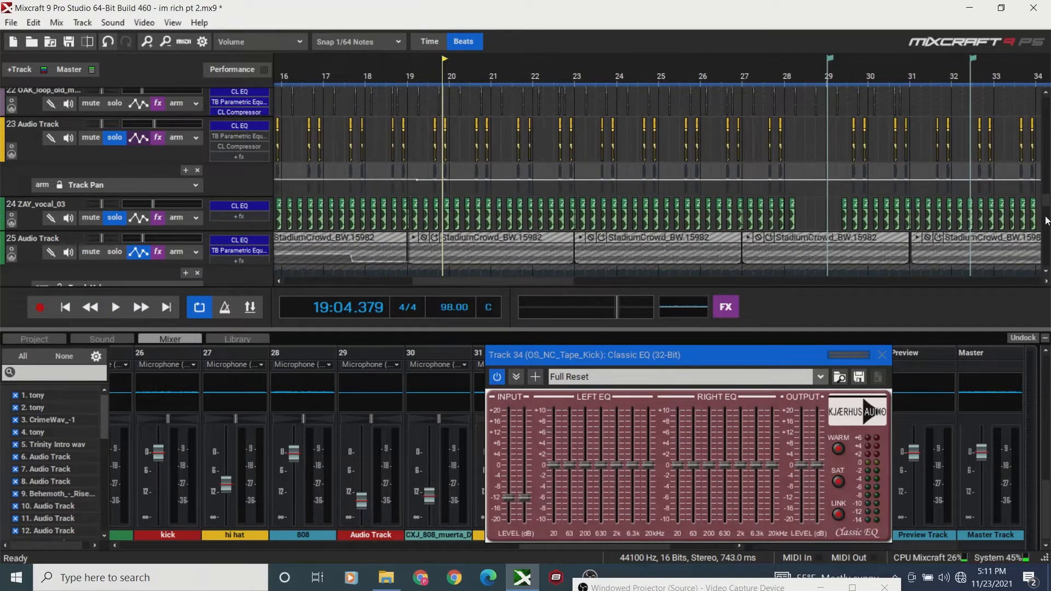
{"action": "left_click_drag", "start_coordinate": [1045, 205], "coordinate": [1044, 200]}
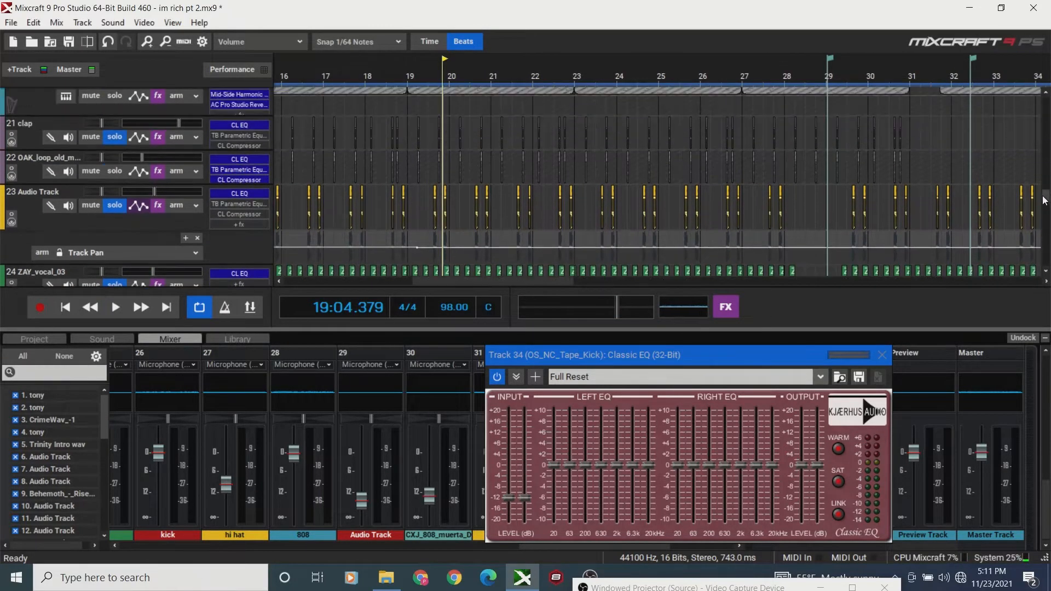
{"action": "left_click", "coordinate": [113, 172]}
{"action": "key", "text": "space"}
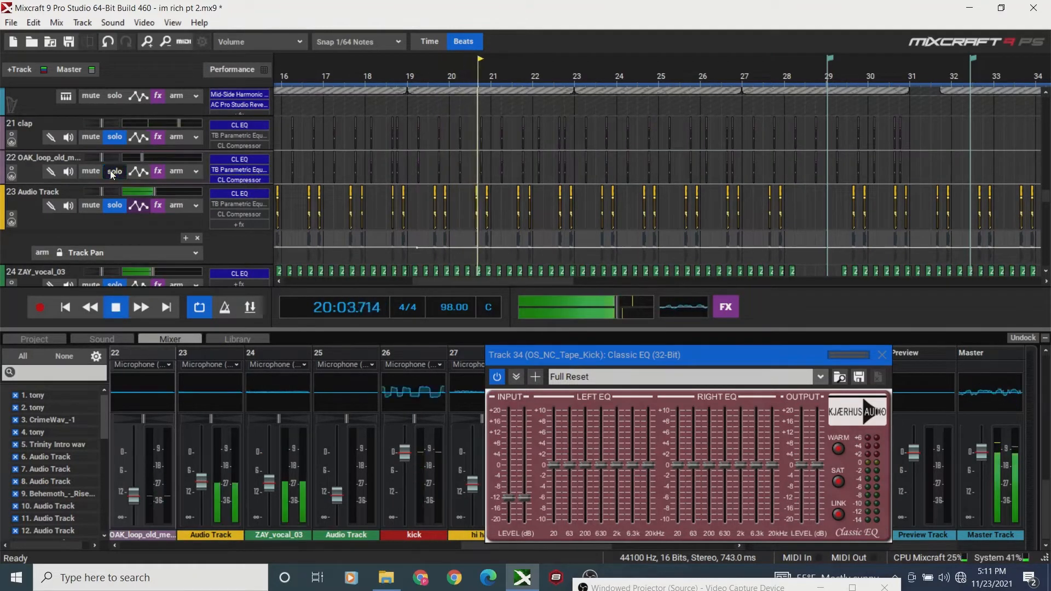
{"action": "left_click", "coordinate": [113, 171]}
{"action": "key", "text": "space"}
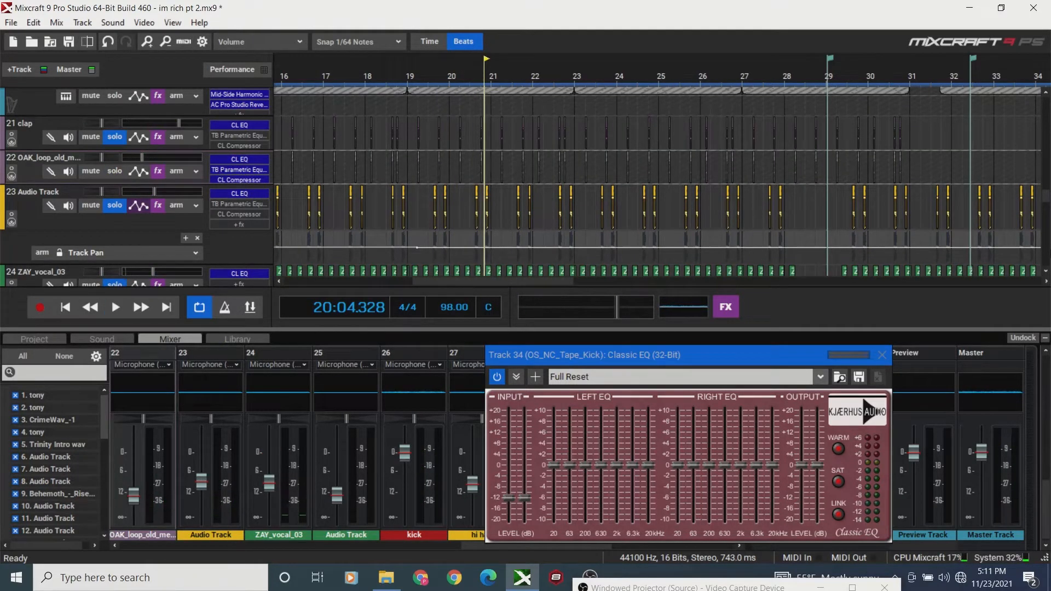
Solo track 20 (Hall Strings Fast) and resume playback to hear the strings with the other soloed tracks.
{"action": "left_click_drag", "start_coordinate": [1047, 203], "coordinate": [1046, 198]}
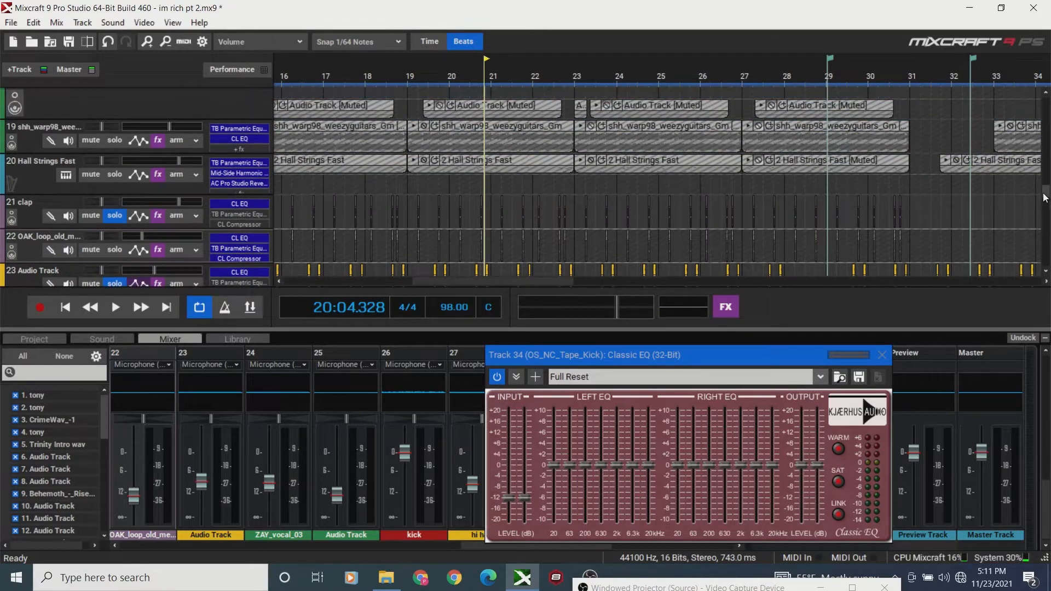
{"action": "left_click", "coordinate": [113, 174]}
{"action": "key", "text": "space"}
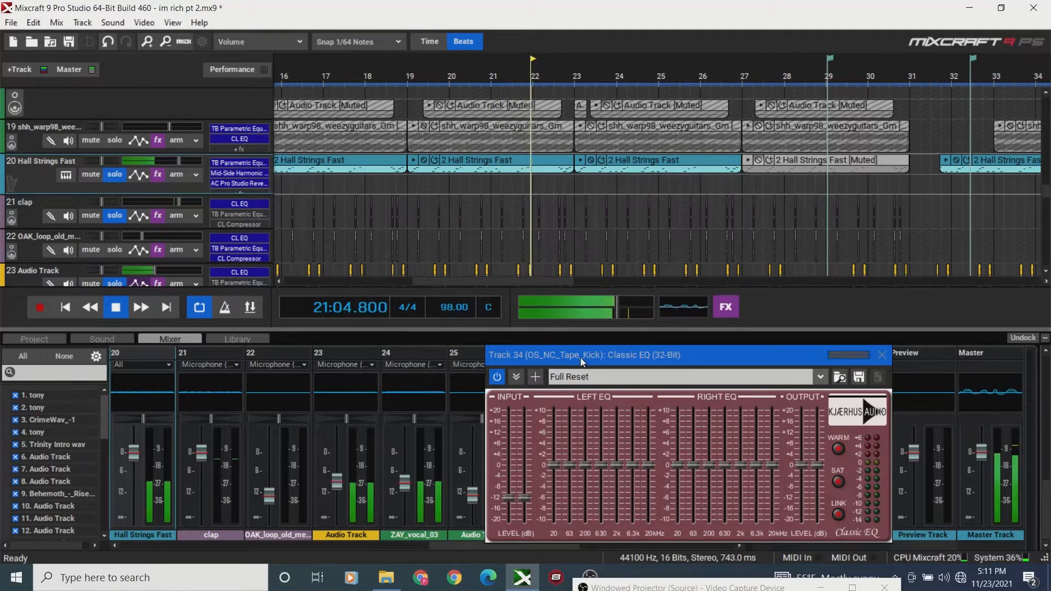
Move track 34's Classic EQ window up off the mixer and check track 20's channel level during playback.
{"action": "left_click_drag", "start_coordinate": [580, 357], "coordinate": [606, 248]}
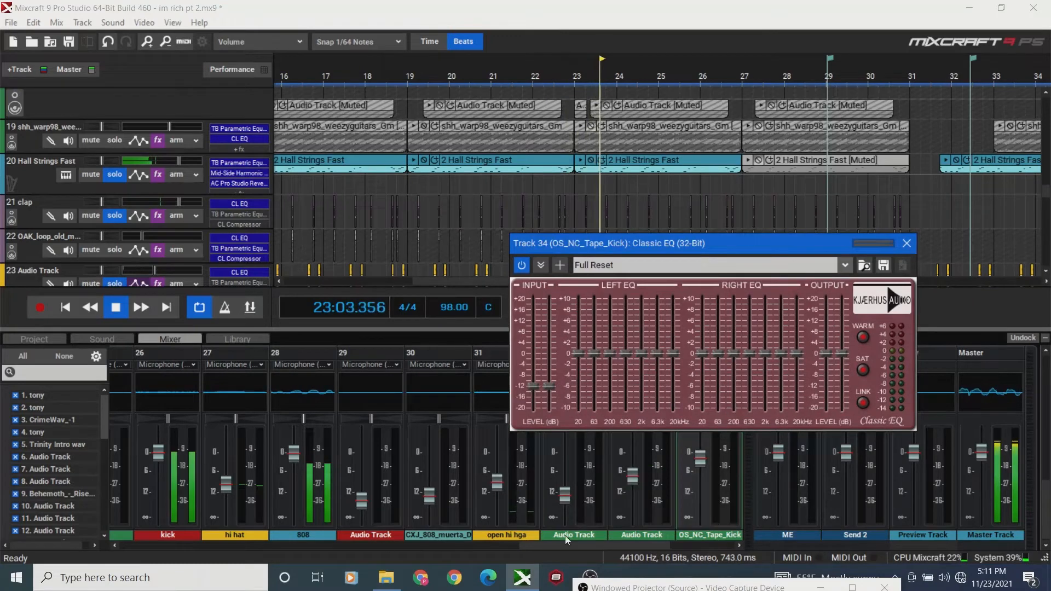
{"action": "left_click_drag", "start_coordinate": [570, 545], "coordinate": [460, 554]}
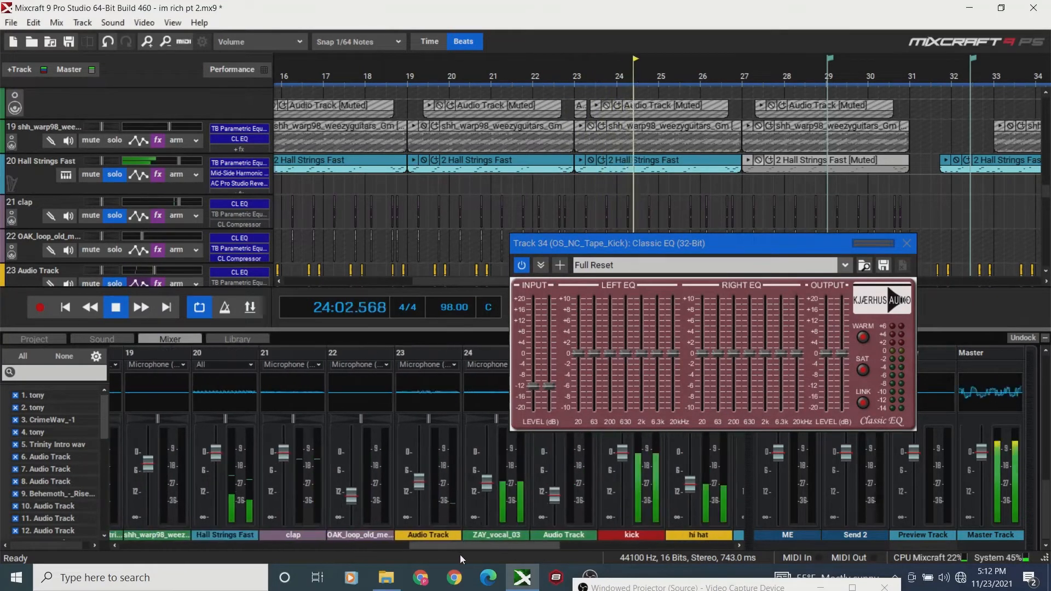
{"action": "key", "text": "space"}
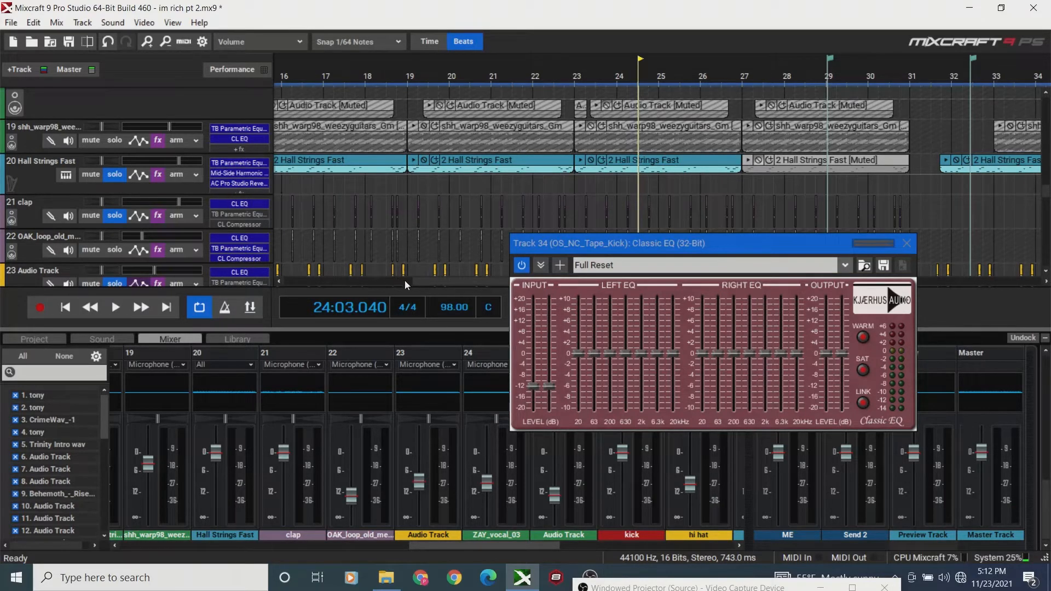
Close track 34's Classic EQ window and play the loop from its start with the strings included.
{"action": "left_click_drag", "start_coordinate": [416, 280], "coordinate": [380, 285]}
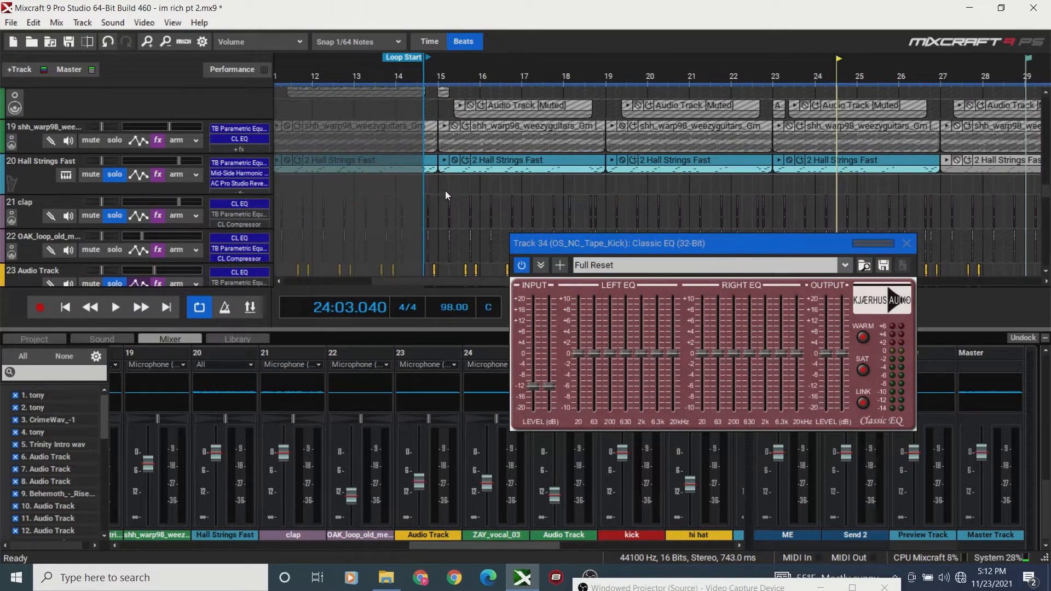
{"action": "left_click_drag", "start_coordinate": [440, 277], "coordinate": [455, 280]}
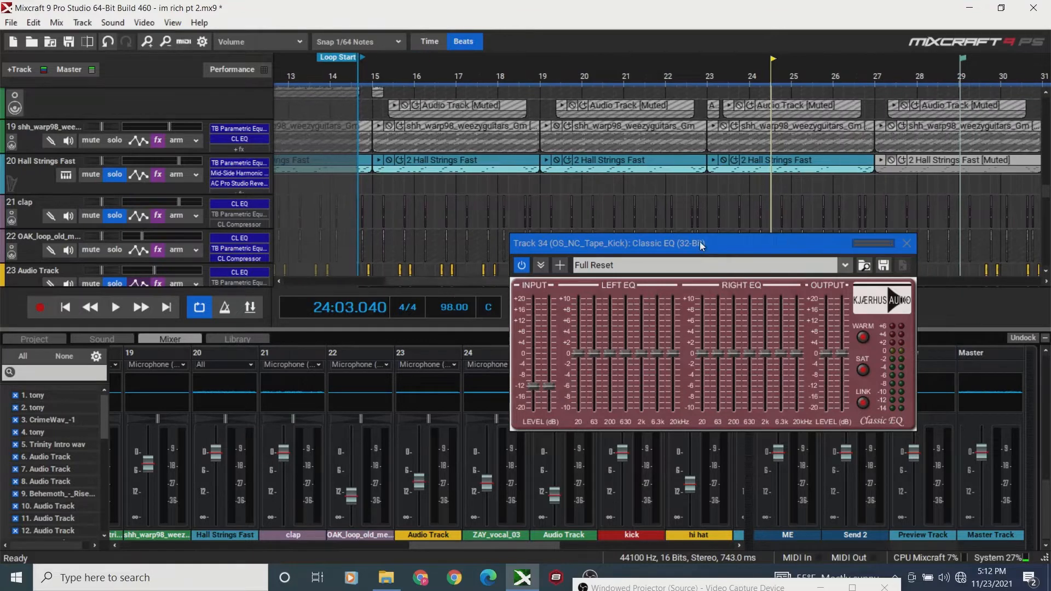
{"action": "left_click", "coordinate": [905, 244]}
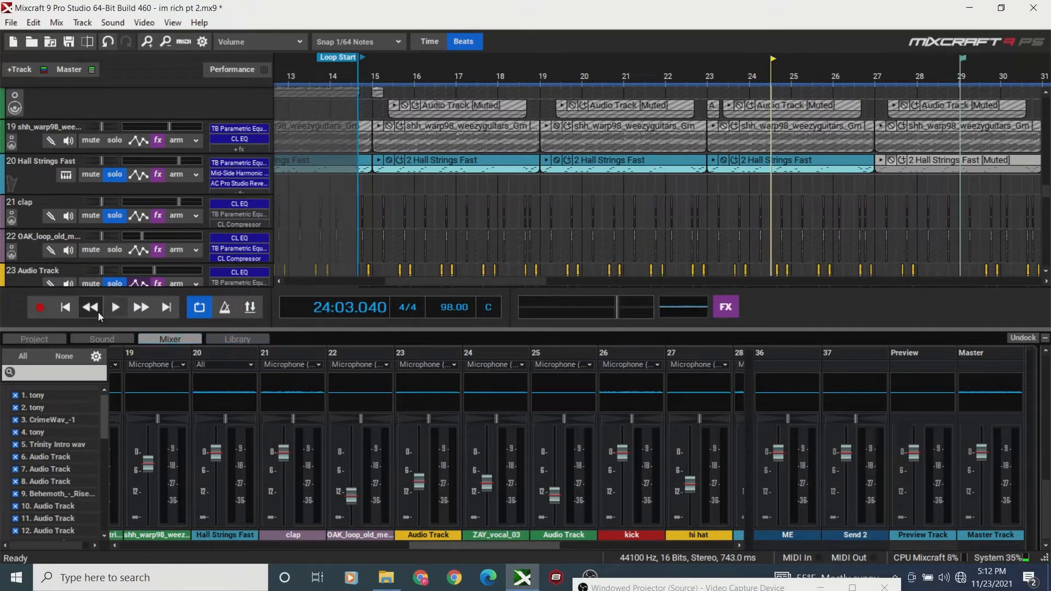
{"action": "left_click", "coordinate": [70, 308]}
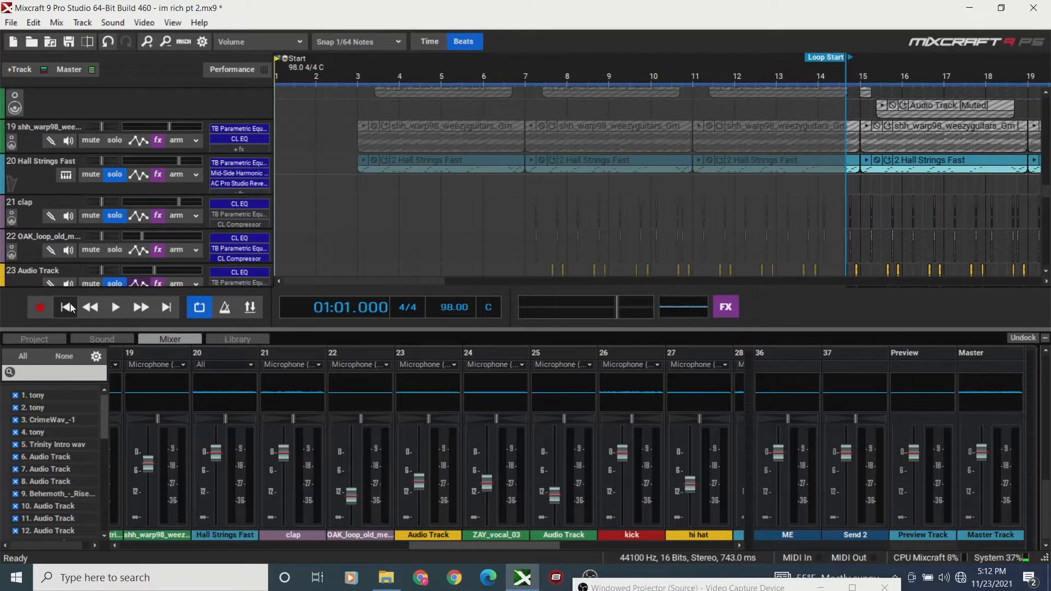
{"action": "key", "text": "space"}
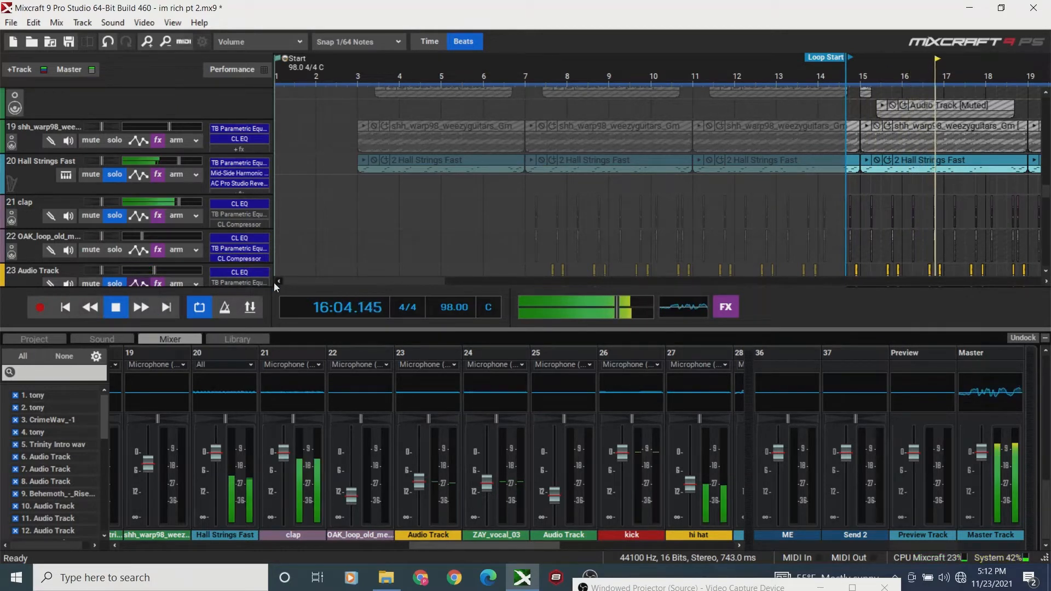
Lower the volume of track 20 (Hall Strings Fast) slightly and pan it a little to the right during playback.
{"action": "left_click_drag", "start_coordinate": [323, 280], "coordinate": [366, 285]}
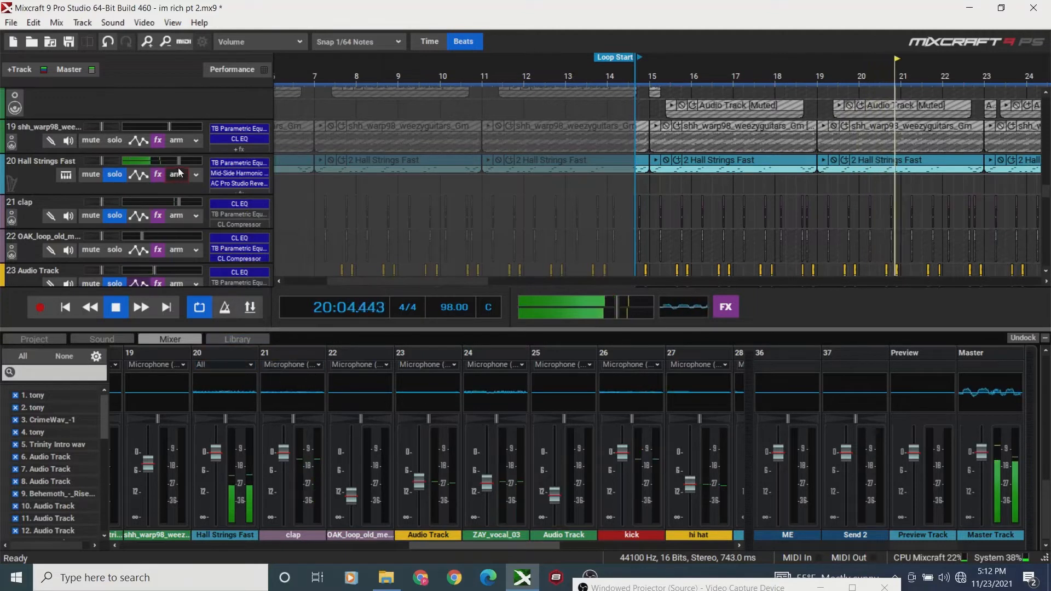
{"action": "left_click_drag", "start_coordinate": [178, 163], "coordinate": [176, 163]}
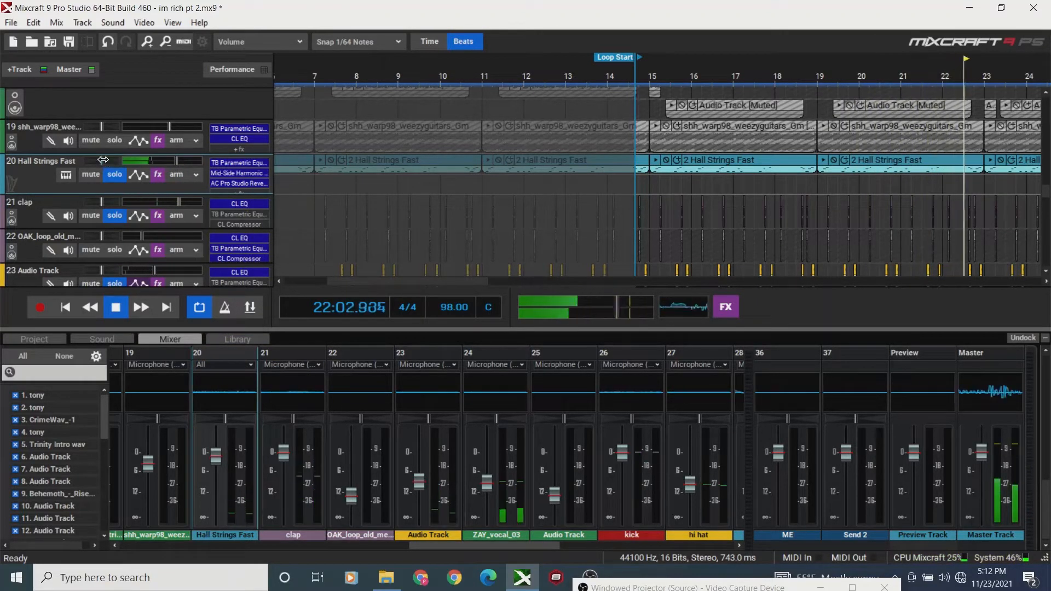
{"action": "left_click_drag", "start_coordinate": [102, 163], "coordinate": [105, 166]}
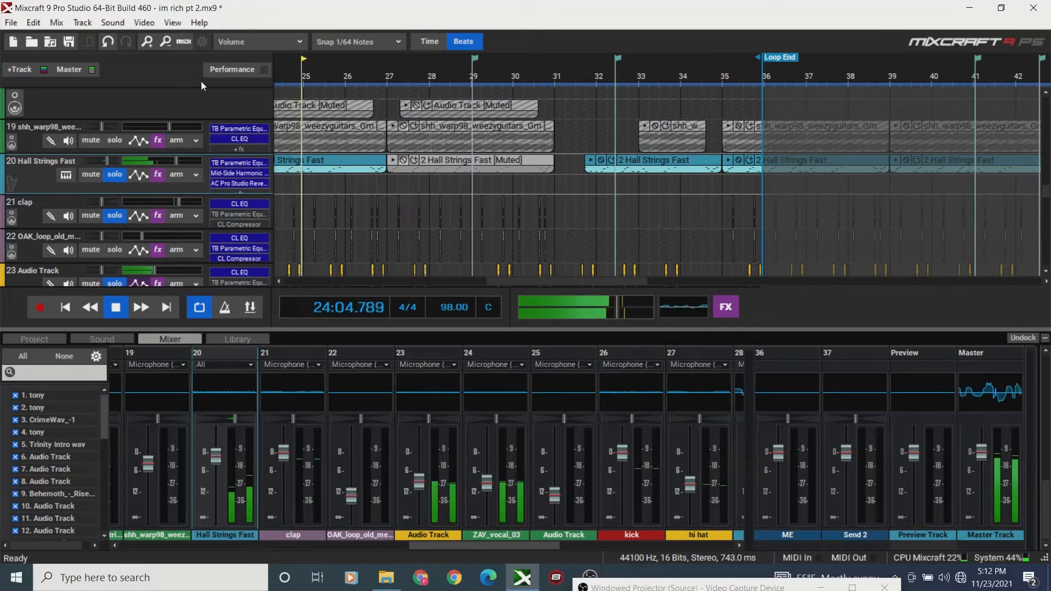
Replay the loop from its start to hear the repanned strings, and stop playback.
{"action": "left_click", "coordinate": [166, 47]}
{"action": "left_click", "coordinate": [166, 47]}
{"action": "left_click", "coordinate": [166, 47]}
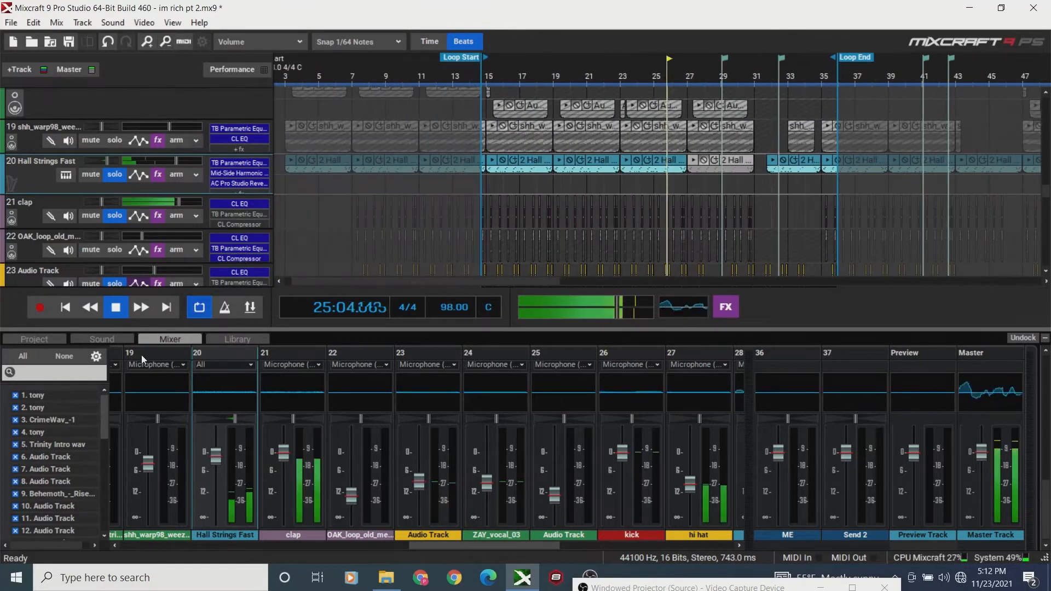
{"action": "left_click", "coordinate": [64, 307]}
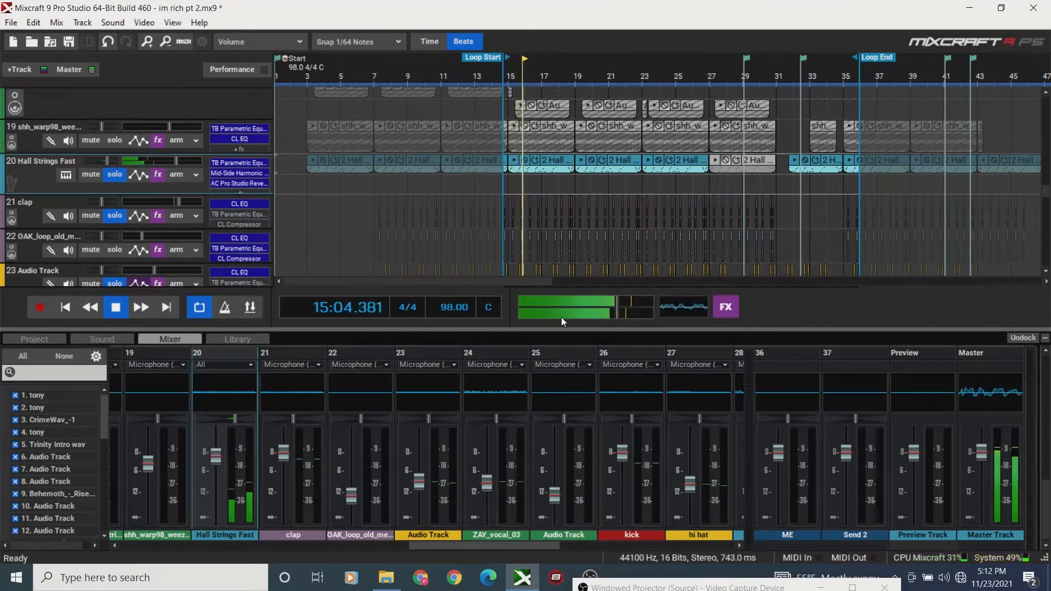
{"action": "key", "text": "space"}
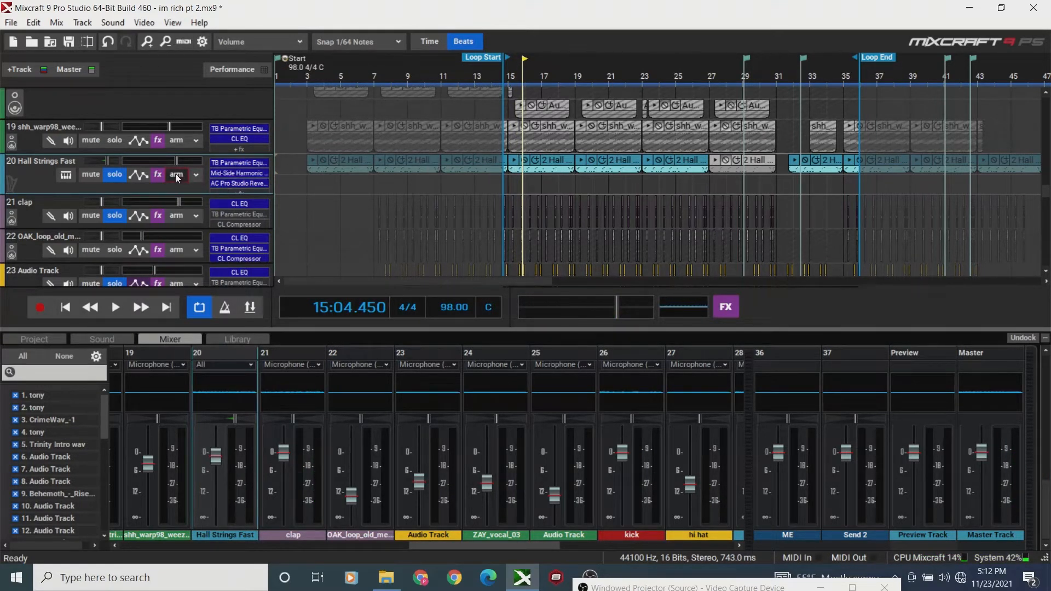
Bypass the TB Parametric Equalizer, Mid-Side Harmonic Vitaliser and Acoustica Pro Studio Reverb on track 20, listening to the loop.
{"action": "left_click", "coordinate": [158, 175]}
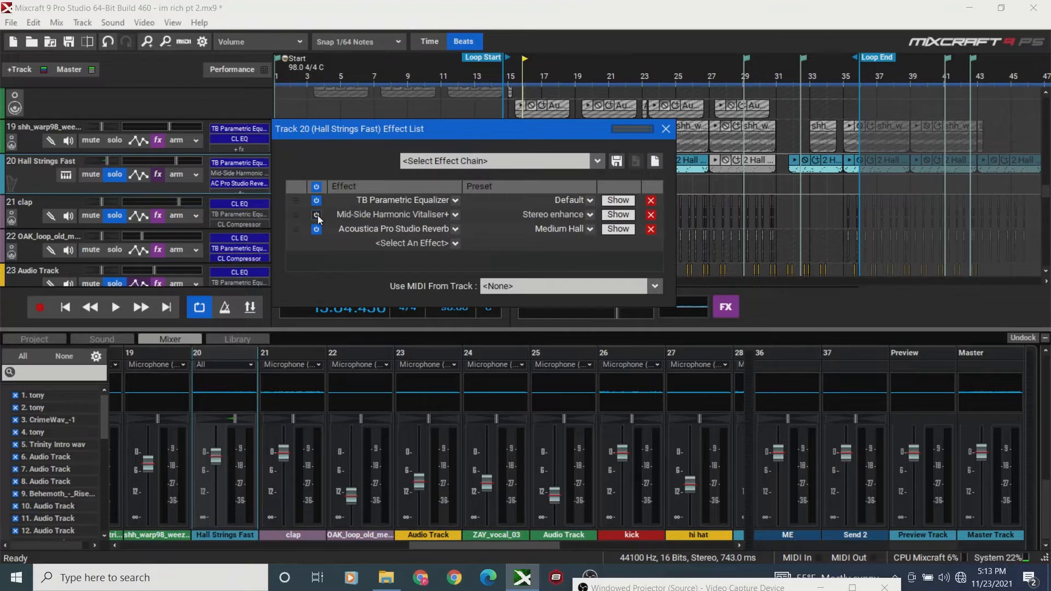
{"action": "left_click", "coordinate": [317, 214]}
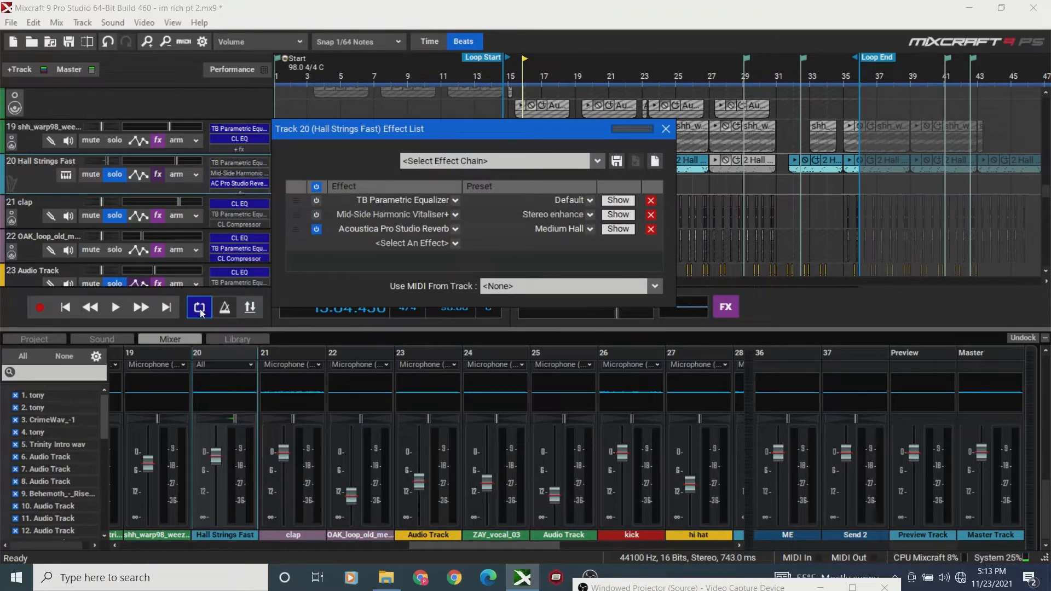
{"action": "left_click", "coordinate": [68, 304]}
{"action": "key", "text": "space"}
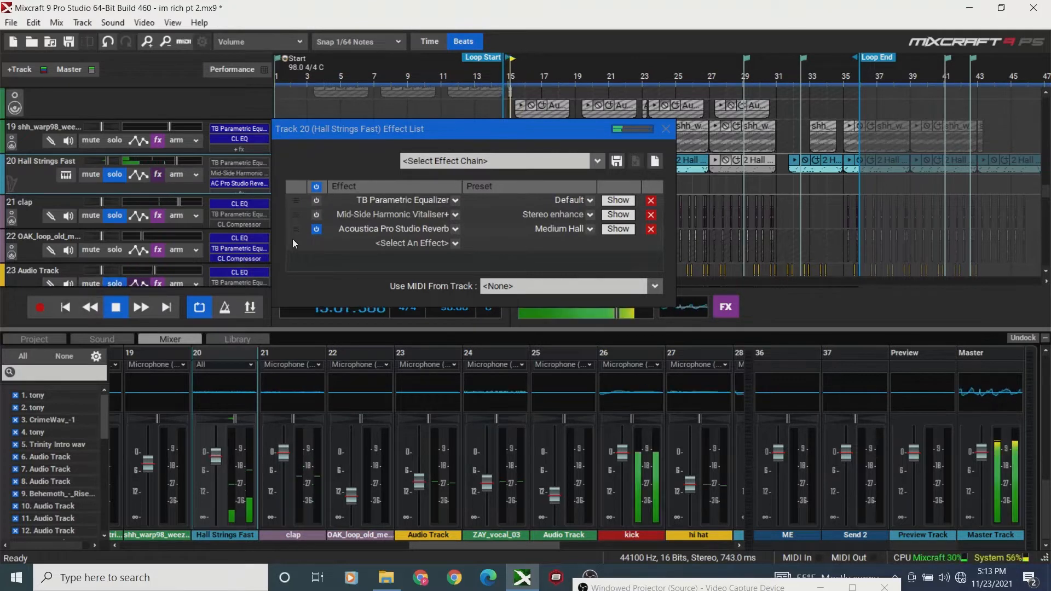
{"action": "left_click", "coordinate": [321, 230]}
{"action": "left_click", "coordinate": [322, 229]}
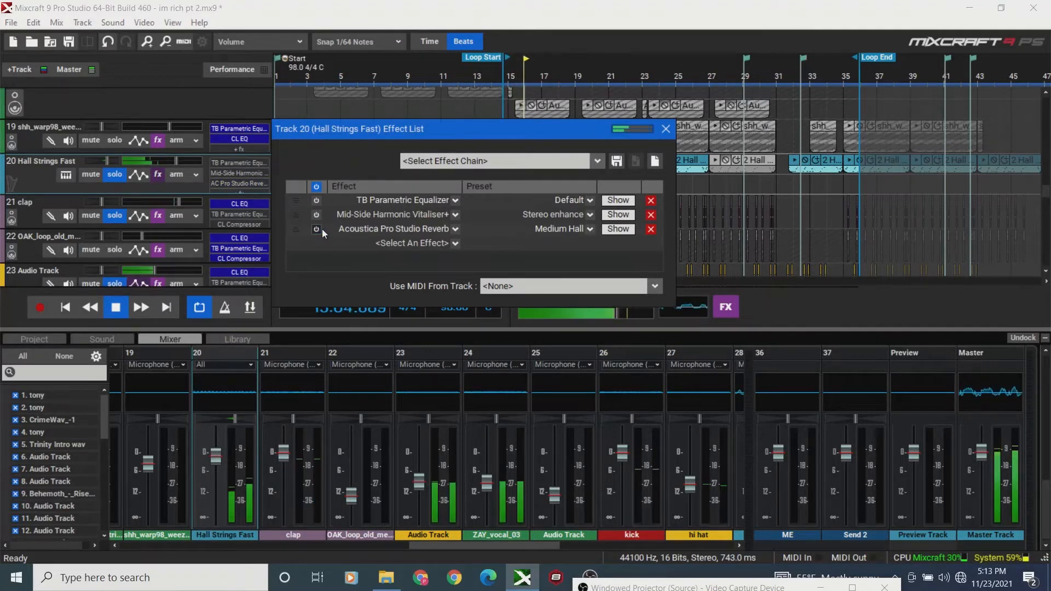
{"action": "left_click", "coordinate": [666, 128]}
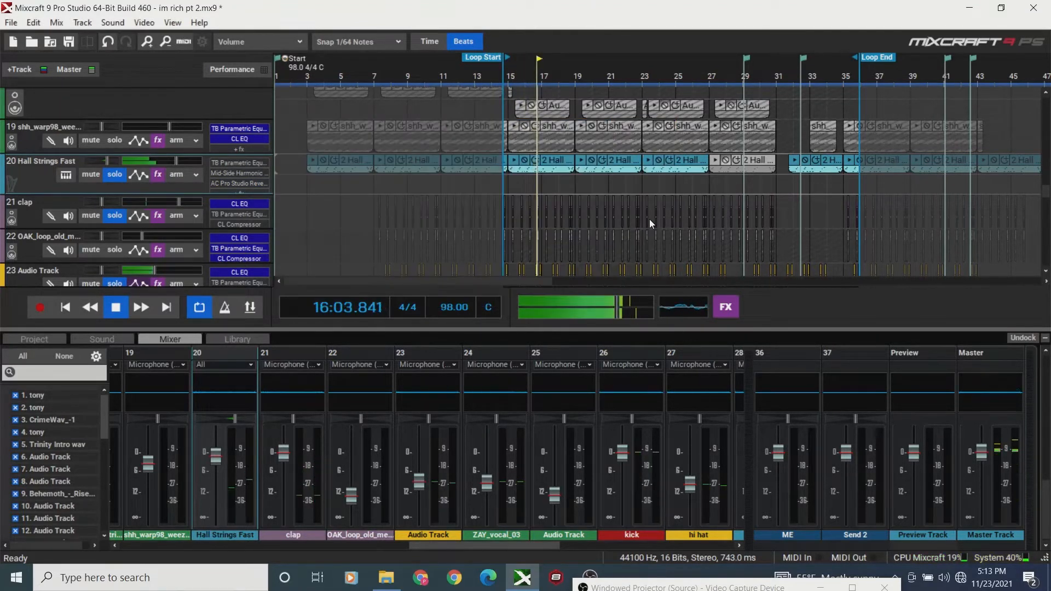
{"action": "key", "text": "space"}
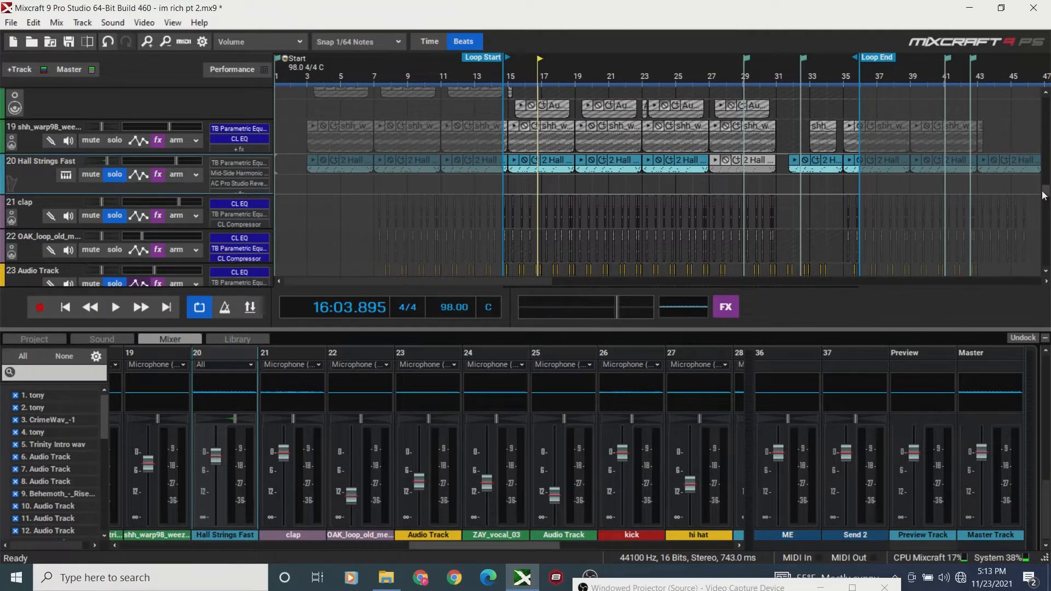
Play the loop from its start and check the master channel's level meter.
{"action": "left_click_drag", "start_coordinate": [1044, 196], "coordinate": [1045, 171]}
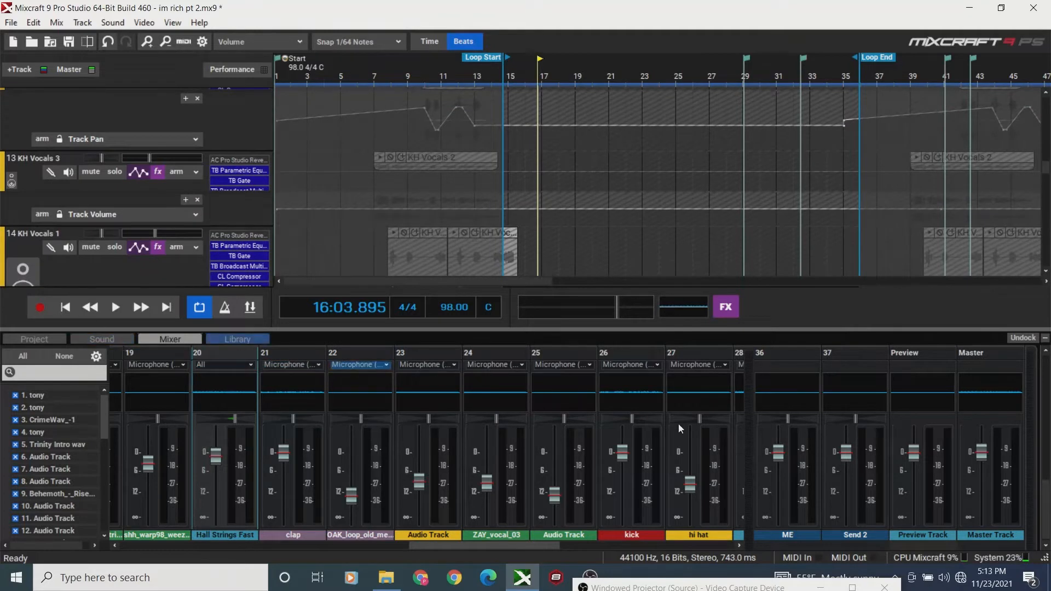
{"action": "scroll", "coordinate": [1048, 500], "scroll_direction": "up", "scroll_amount": 1}
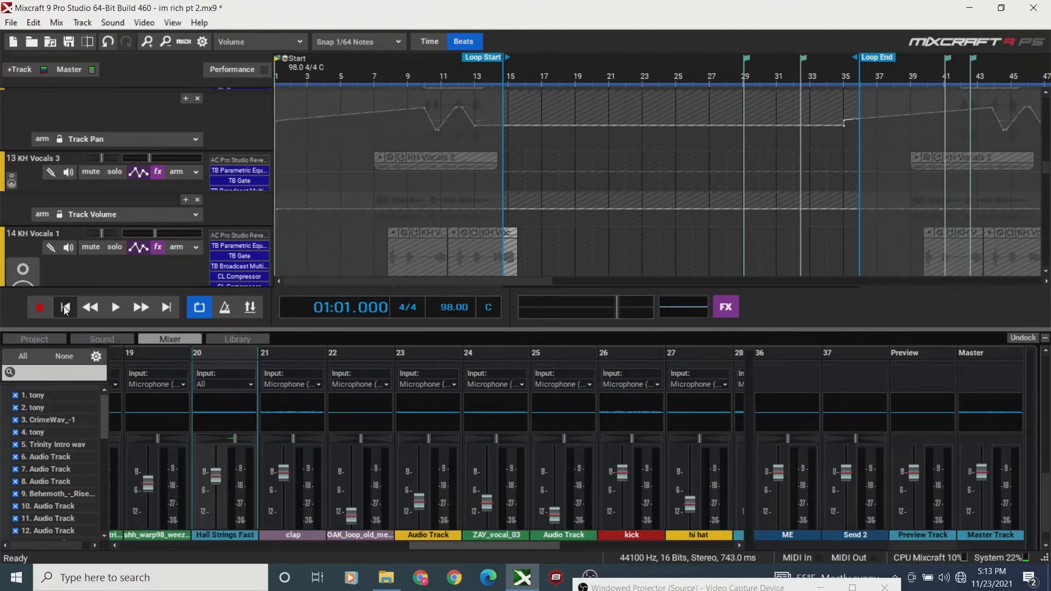
{"action": "key", "text": "space"}
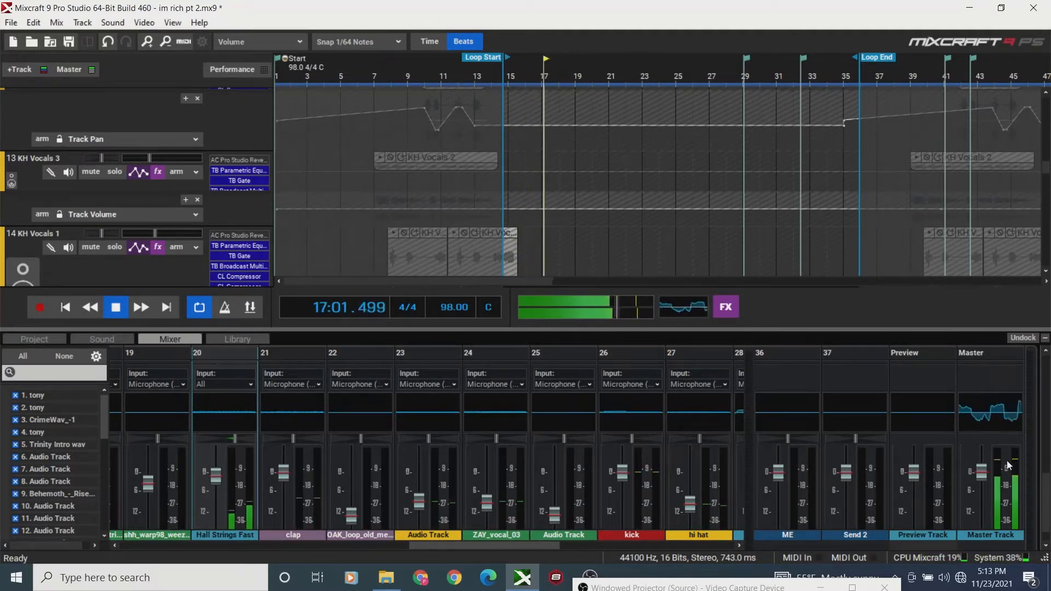
{"action": "key", "text": "space"}
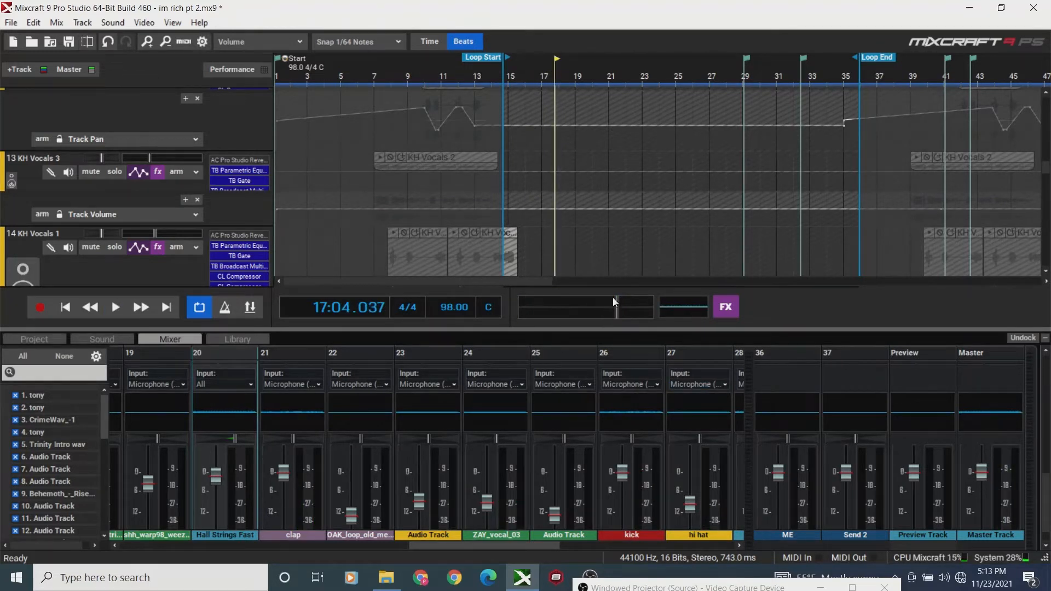
Try the loop with a raised master volume, and reset the master to 0.0 dB.
{"action": "left_click", "coordinate": [65, 307]}
{"action": "key", "text": "space"}
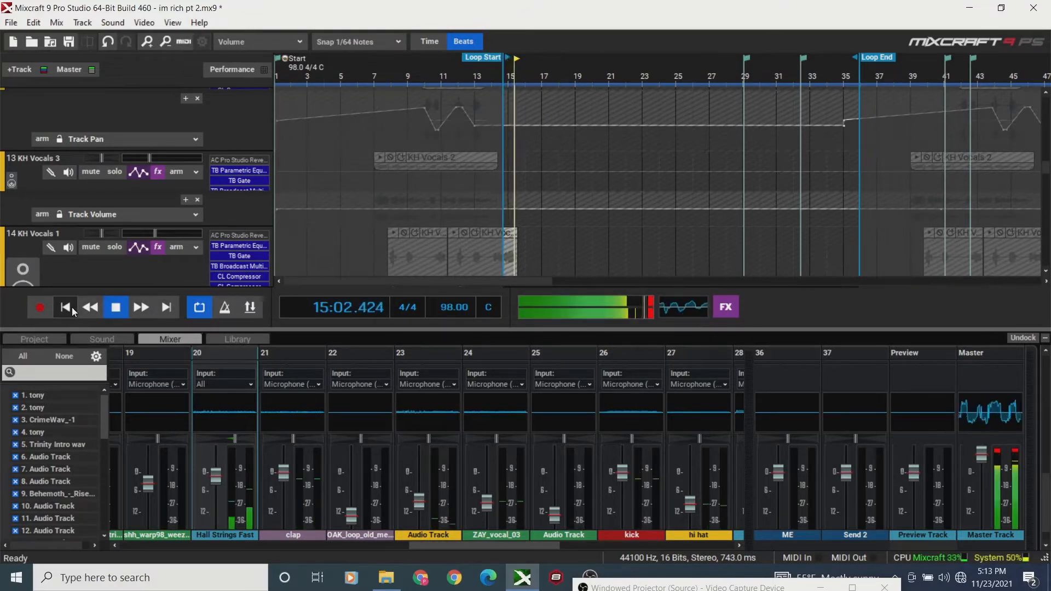
{"action": "key", "text": "space"}
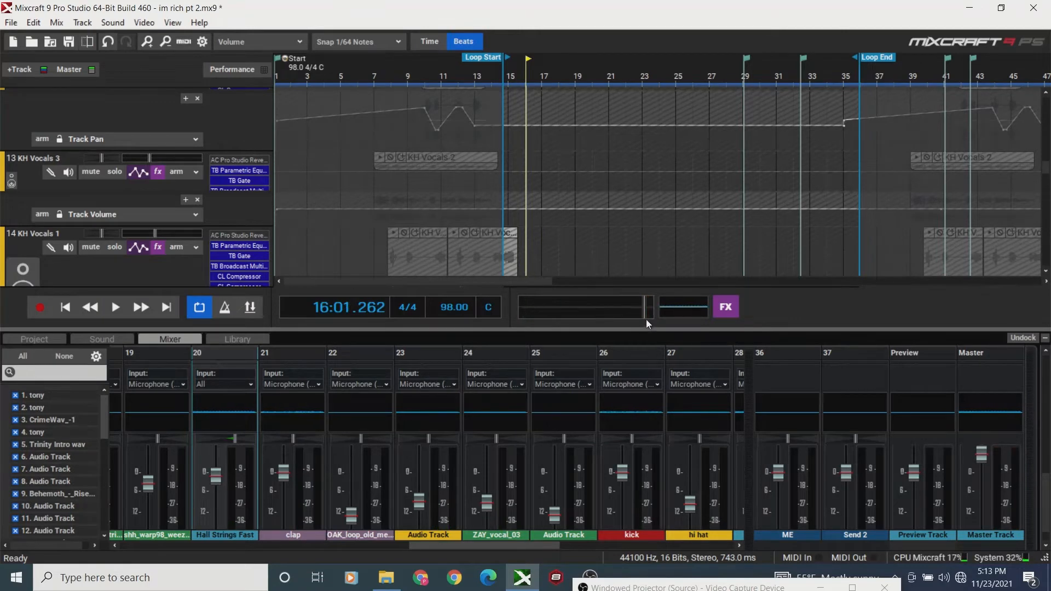
{"action": "left_click_drag", "start_coordinate": [646, 319], "coordinate": [627, 320]}
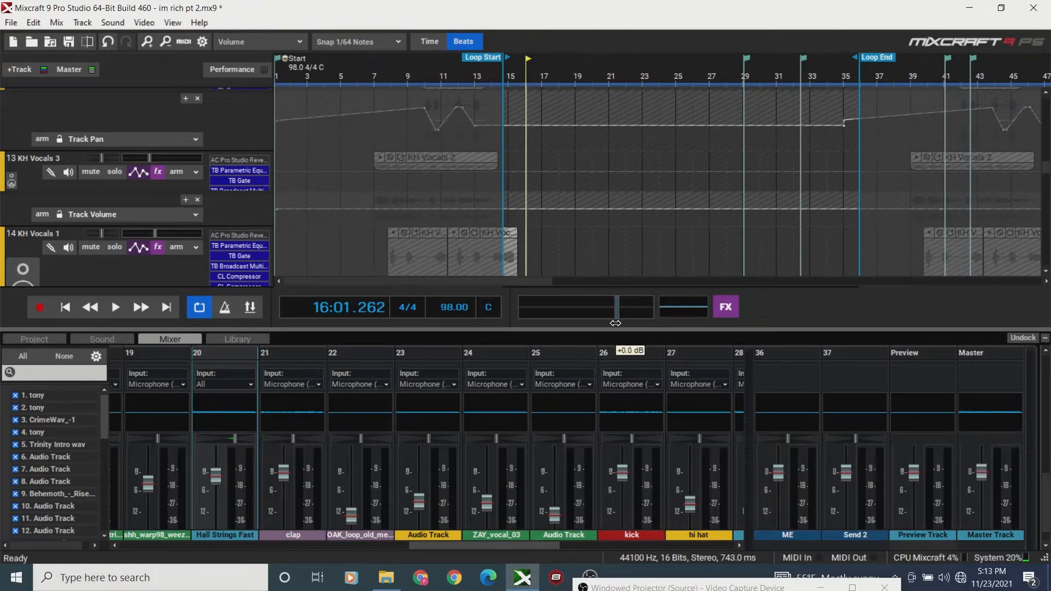
Look through the track list from track 1 down to the drum tracks and play the start of the loop.
{"action": "left_click_drag", "start_coordinate": [1045, 175], "coordinate": [1047, 98]}
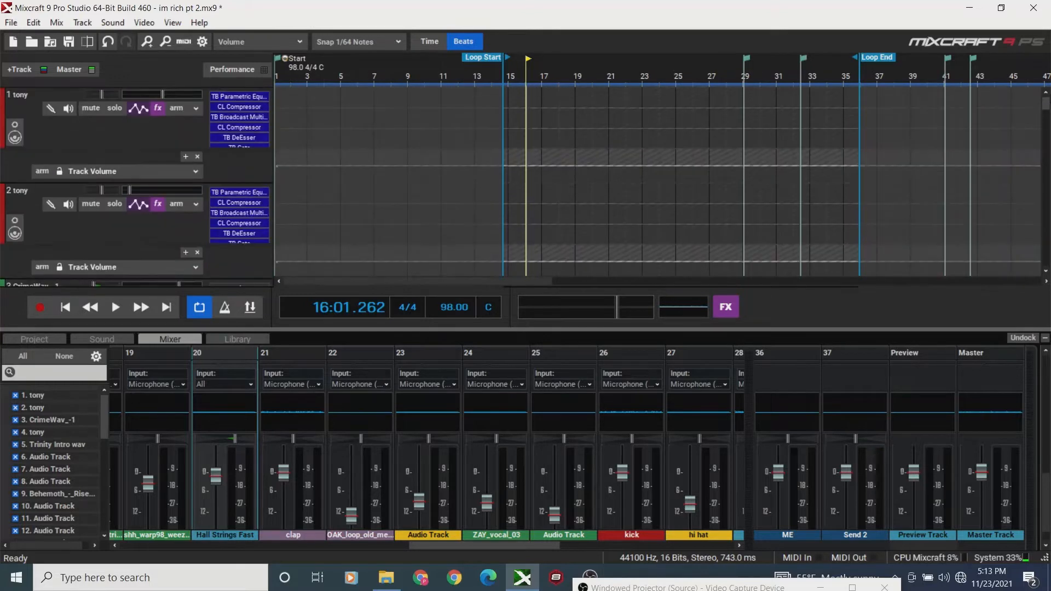
{"action": "scroll", "coordinate": [526, 200], "scroll_direction": "down", "scroll_amount": 10}
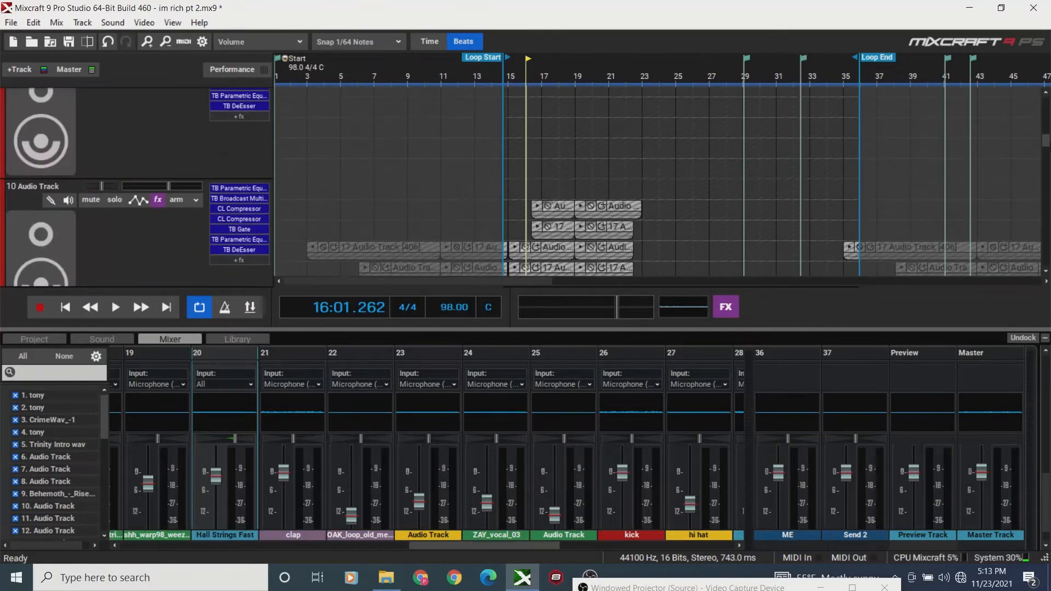
{"action": "scroll", "coordinate": [525, 186], "scroll_direction": "down", "scroll_amount": 10}
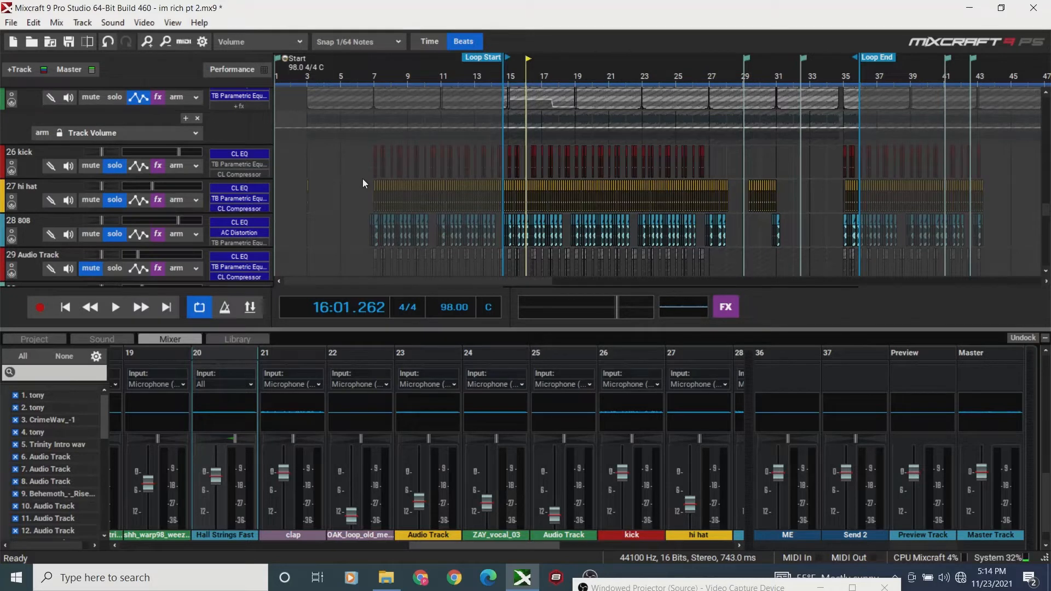
{"action": "left_click", "coordinate": [71, 308]}
{"action": "key", "text": "space"}
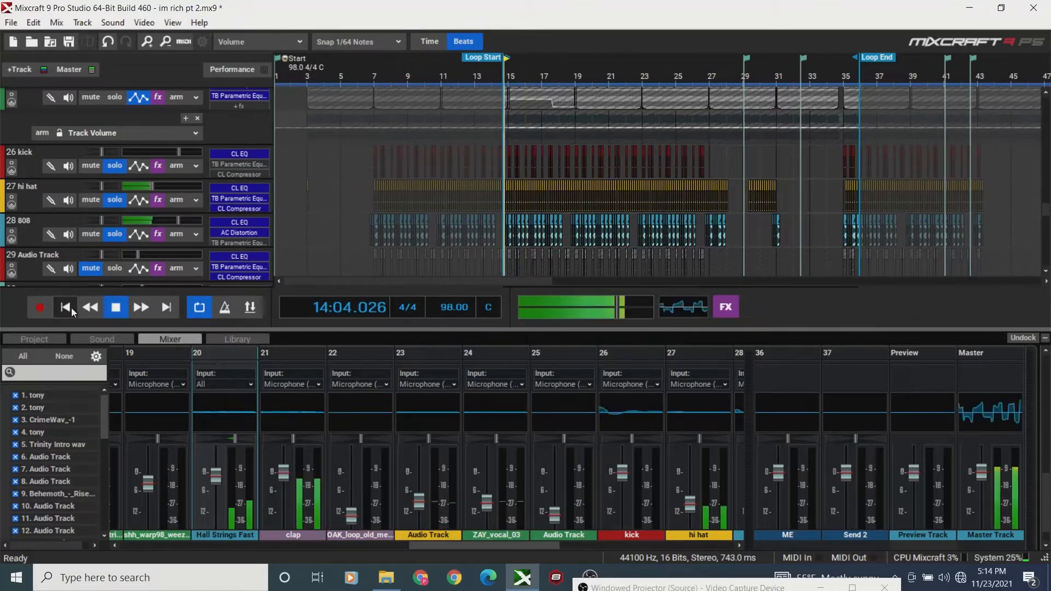
{"action": "key", "text": "space"}
Enable the TB Parametric Equalizer on track 26 (kick) and show its window.
{"action": "left_click", "coordinate": [157, 167]}
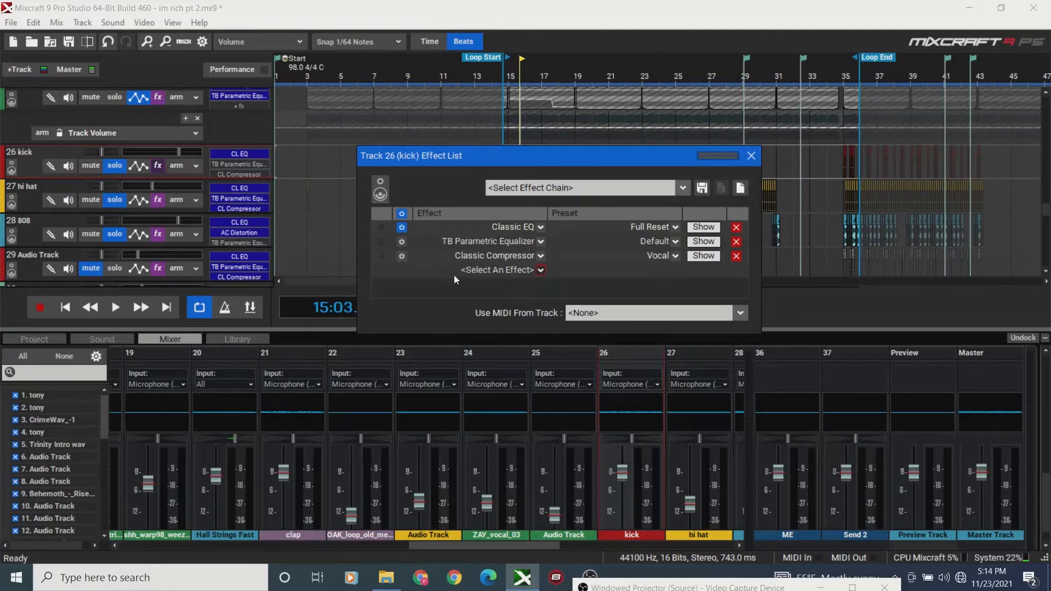
{"action": "left_click", "coordinate": [404, 244]}
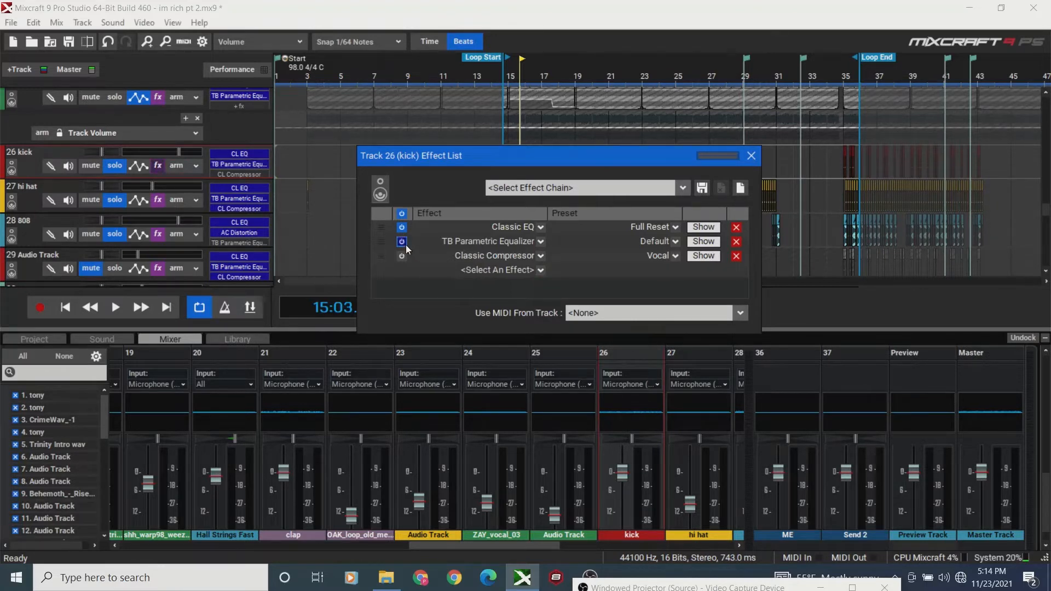
{"action": "left_click", "coordinate": [704, 241]}
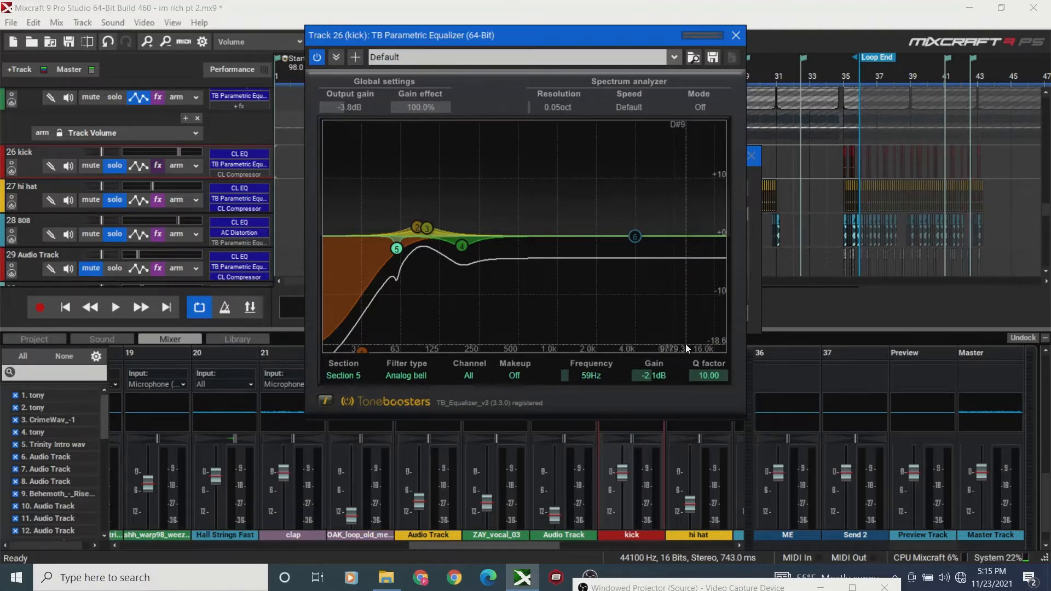
Browse the effects available for the empty slot in track 26's effect list, and close the list.
{"action": "left_click", "coordinate": [157, 167]}
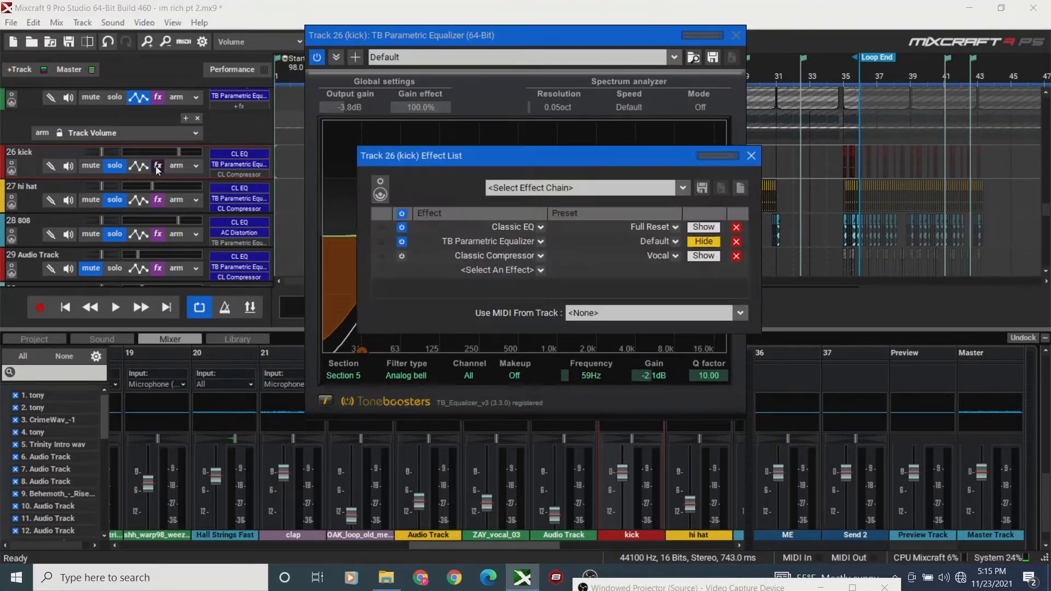
{"action": "left_click", "coordinate": [540, 271]}
{"action": "left_click_drag", "start_coordinate": [613, 320], "coordinate": [615, 444]}
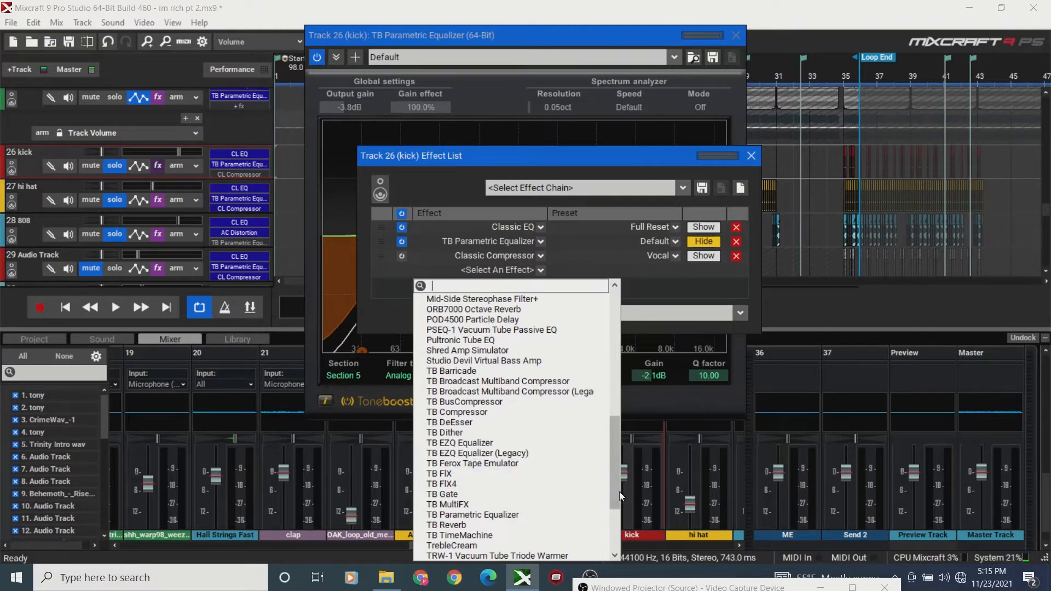
{"action": "left_click", "coordinate": [638, 278]}
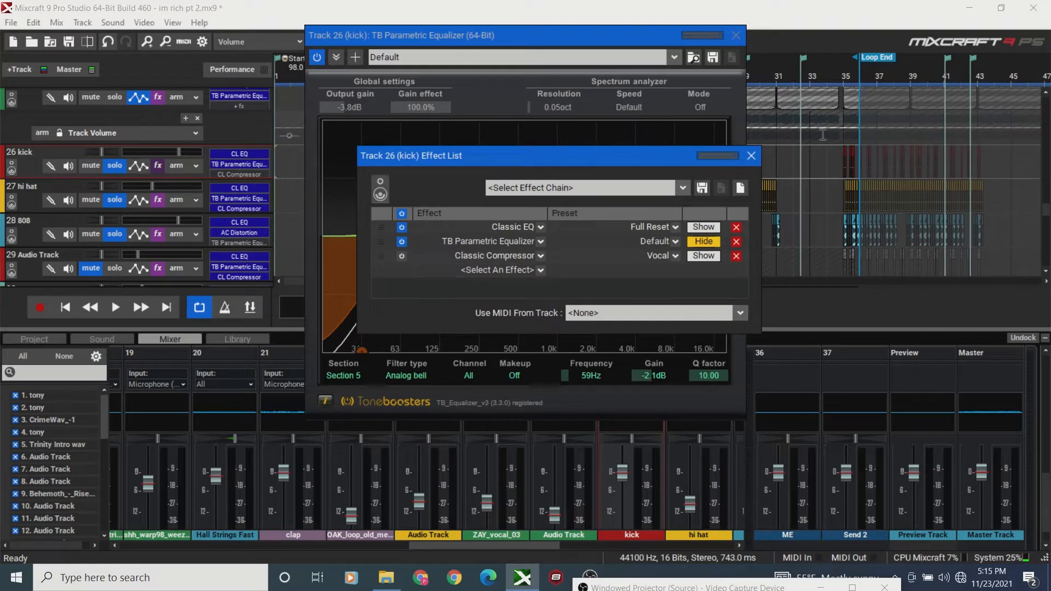
{"action": "left_click", "coordinate": [750, 156]}
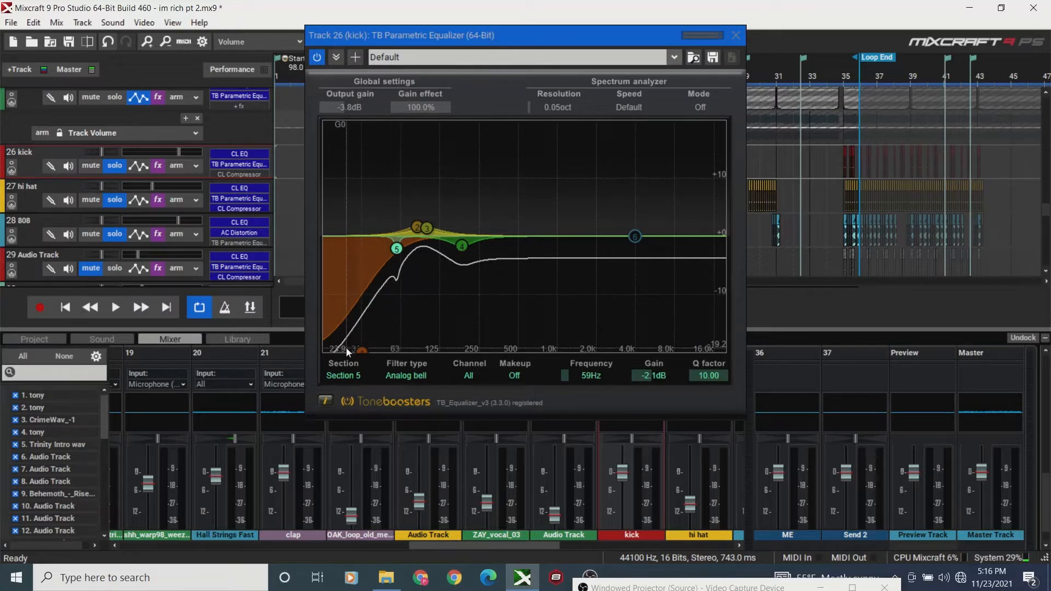
Set the kick equalizer's Section 1 low shelf to 32 Hz at -20.0 dB, and play the loop with its window moved aside.
{"action": "mouse_move", "coordinate": [358, 350]}
{"action": "left_mouse_down"}
{"action": "mouse_move", "coordinate": [347, 232]}
{"action": "mouse_move", "coordinate": [359, 371]}
{"action": "left_mouse_up"}
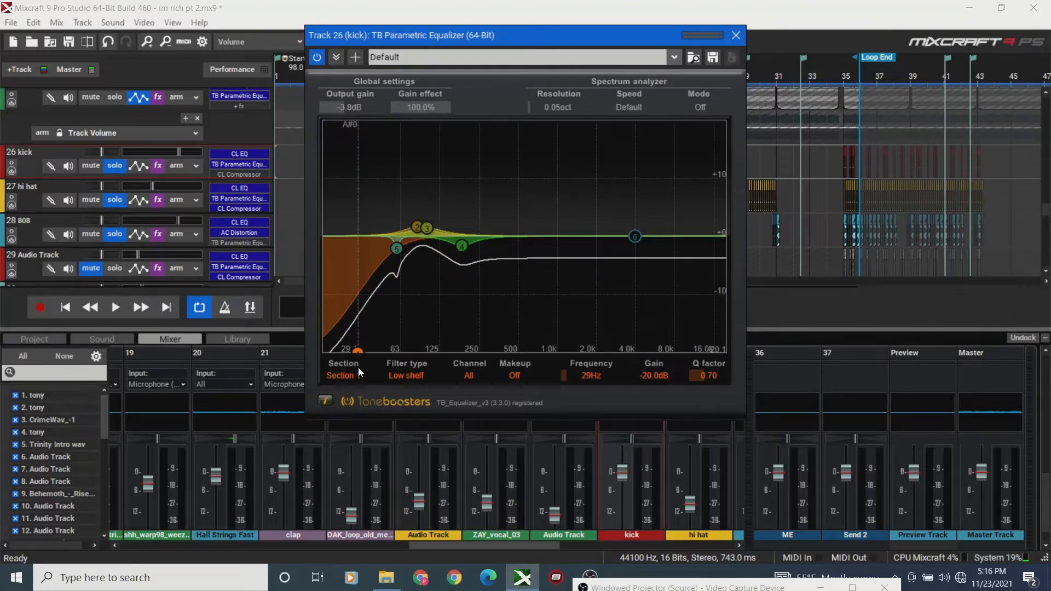
{"action": "mouse_move", "coordinate": [358, 366]}
{"action": "left_mouse_down"}
{"action": "mouse_move", "coordinate": [329, 356]}
{"action": "mouse_move", "coordinate": [360, 376]}
{"action": "mouse_move", "coordinate": [331, 376]}
{"action": "mouse_move", "coordinate": [362, 381]}
{"action": "left_mouse_up"}
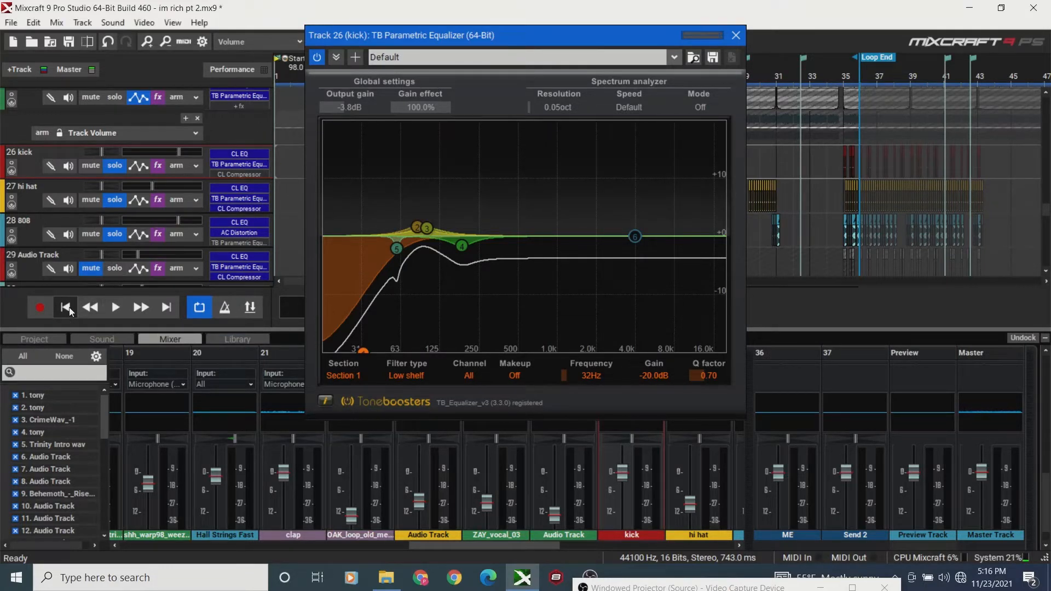
{"action": "left_click_drag", "start_coordinate": [409, 41], "coordinate": [413, 184]}
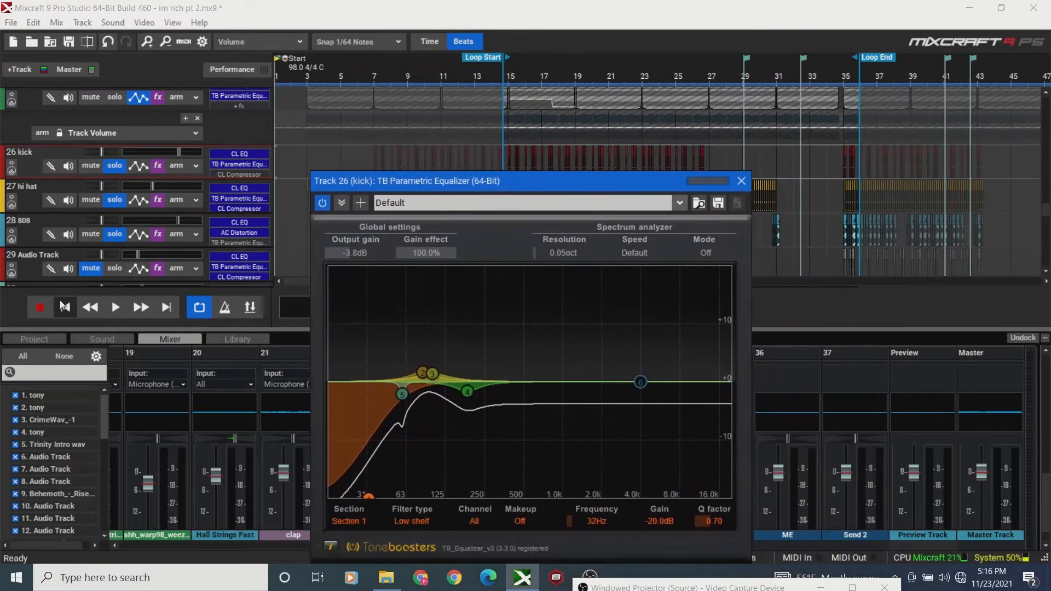
{"action": "key", "text": "space"}
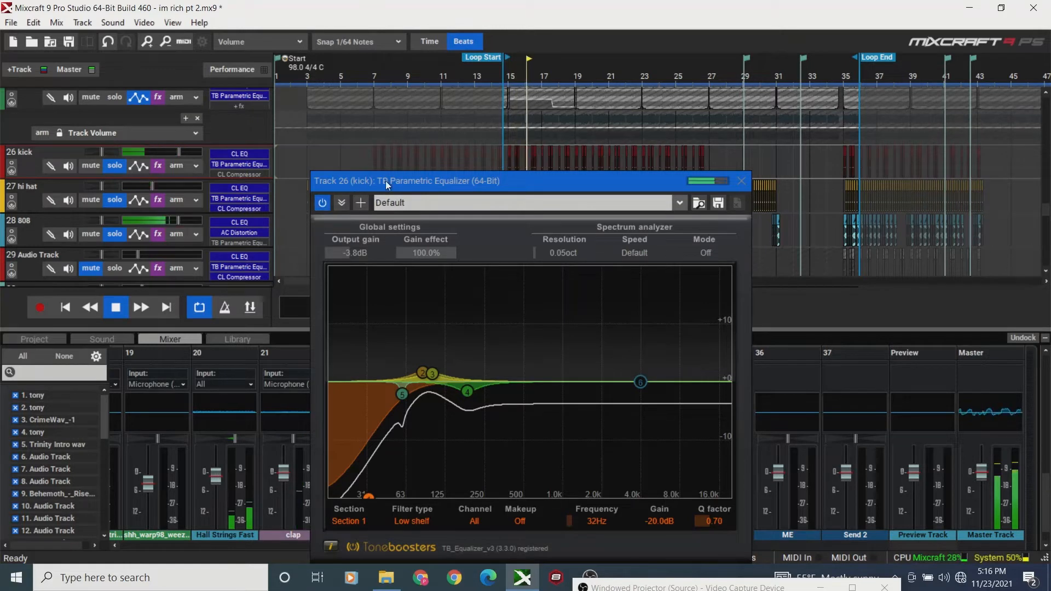
{"action": "left_click_drag", "start_coordinate": [385, 181], "coordinate": [482, 162]}
{"action": "key", "text": "space"}
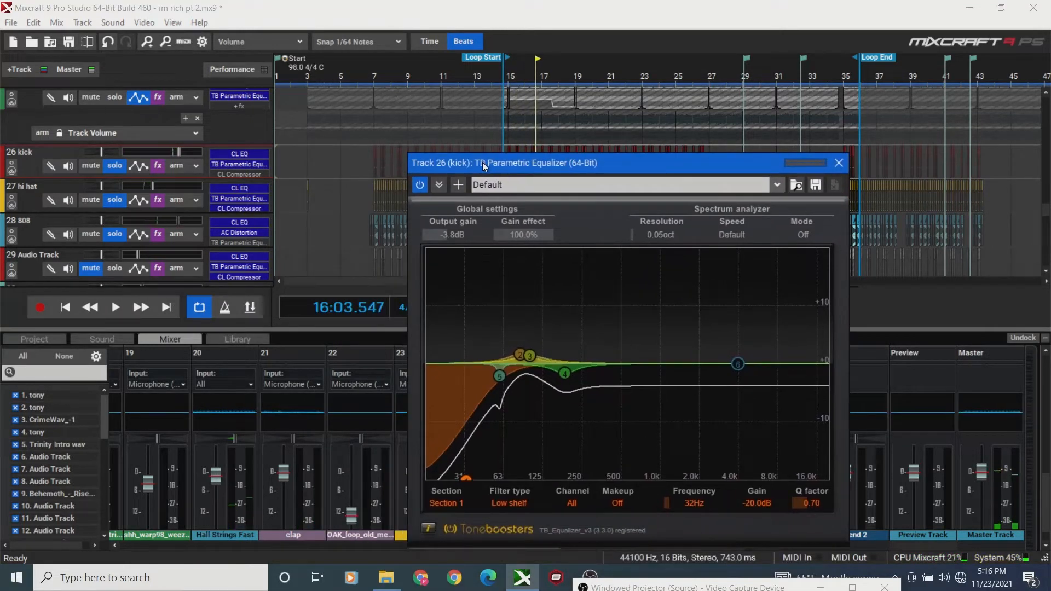
Bring the kick channel's effects into view in the mixer and play the loop from its start.
{"action": "scroll", "coordinate": [1046, 490], "scroll_direction": "up", "scroll_amount": 5}
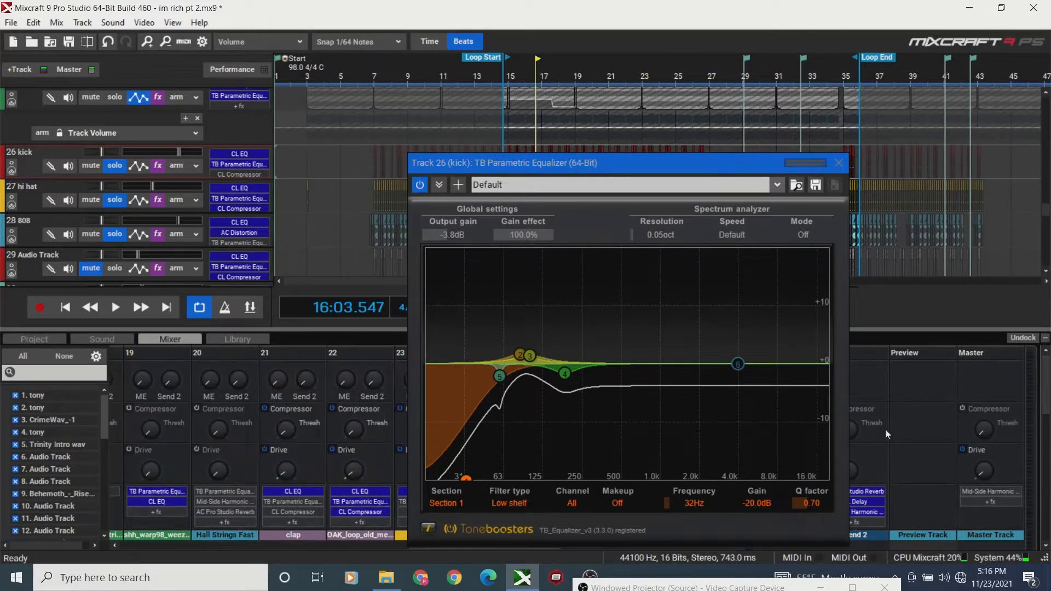
{"action": "left_click_drag", "start_coordinate": [504, 173], "coordinate": [654, 215]}
{"action": "left_click_drag", "start_coordinate": [440, 542], "coordinate": [332, 547]}
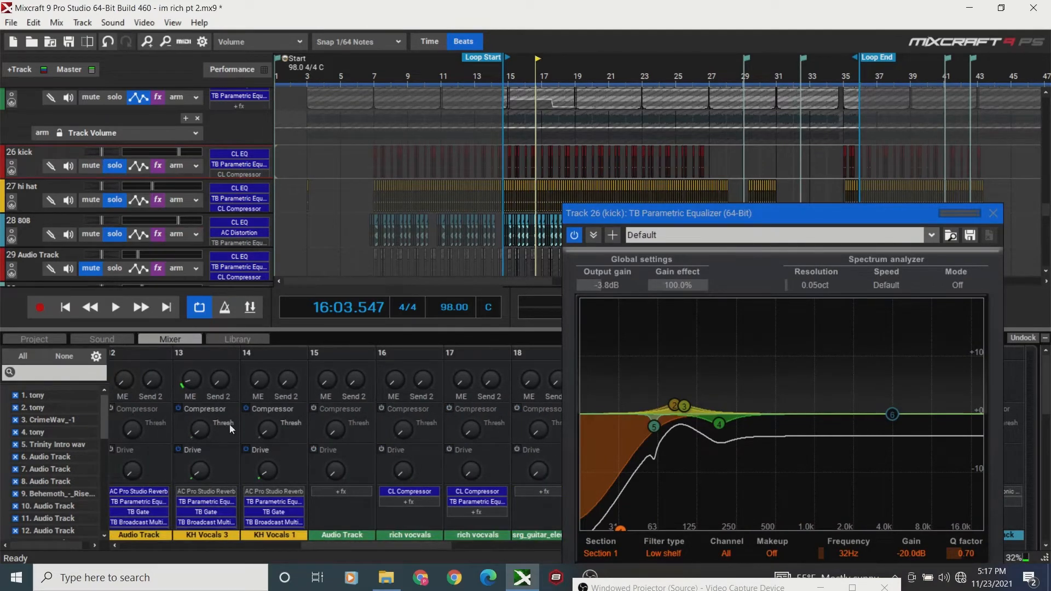
{"action": "left_click_drag", "start_coordinate": [391, 540], "coordinate": [551, 562]}
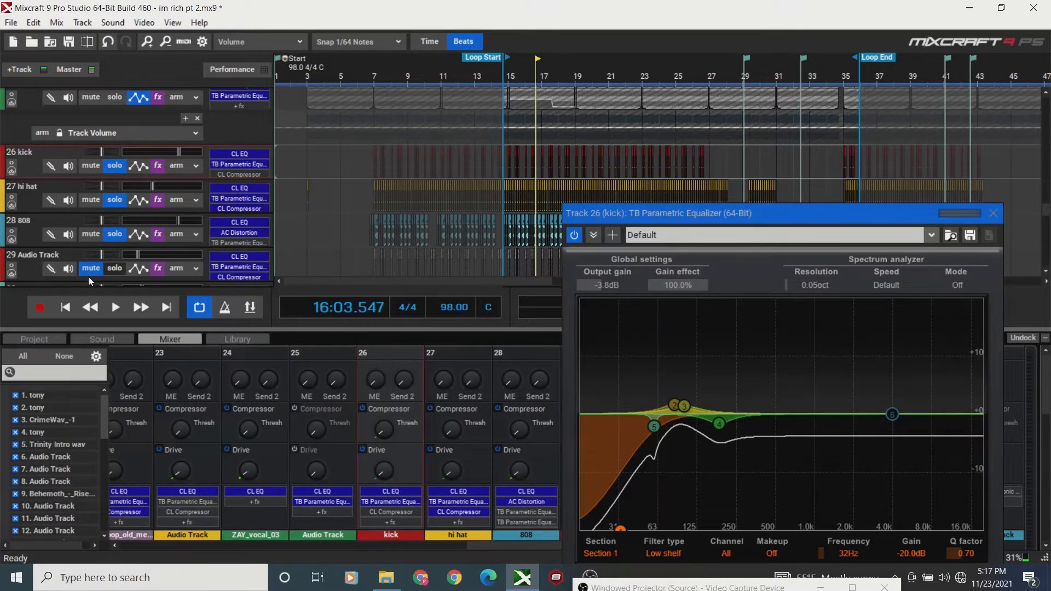
{"action": "left_click", "coordinate": [69, 310]}
{"action": "key", "text": "space"}
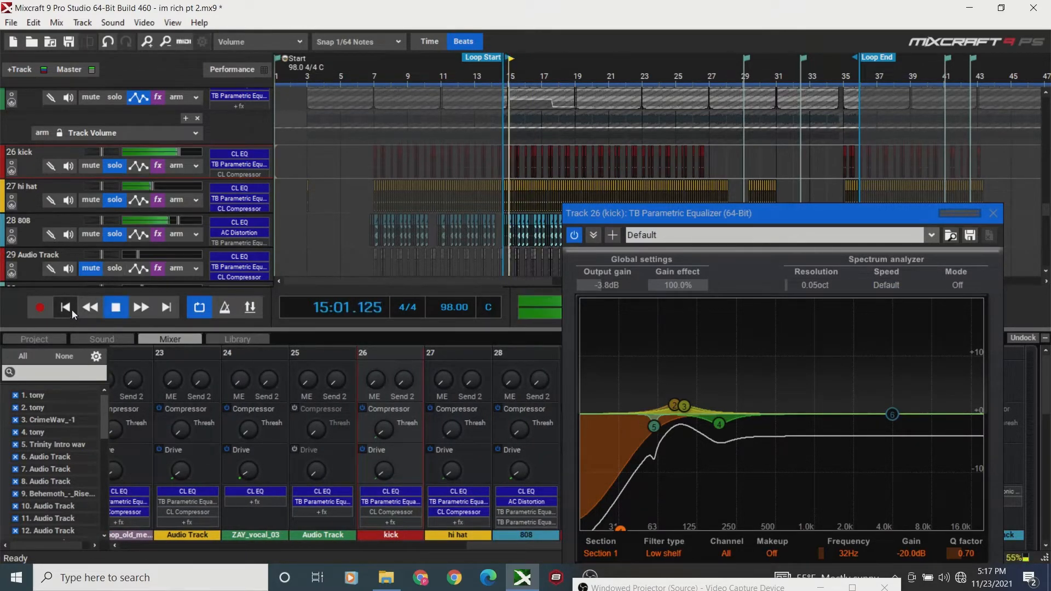
Show the mixer's faders and level meters beside the equalizer window, and play on to check the kick's level.
{"action": "left_click_drag", "start_coordinate": [795, 213], "coordinate": [698, 221]}
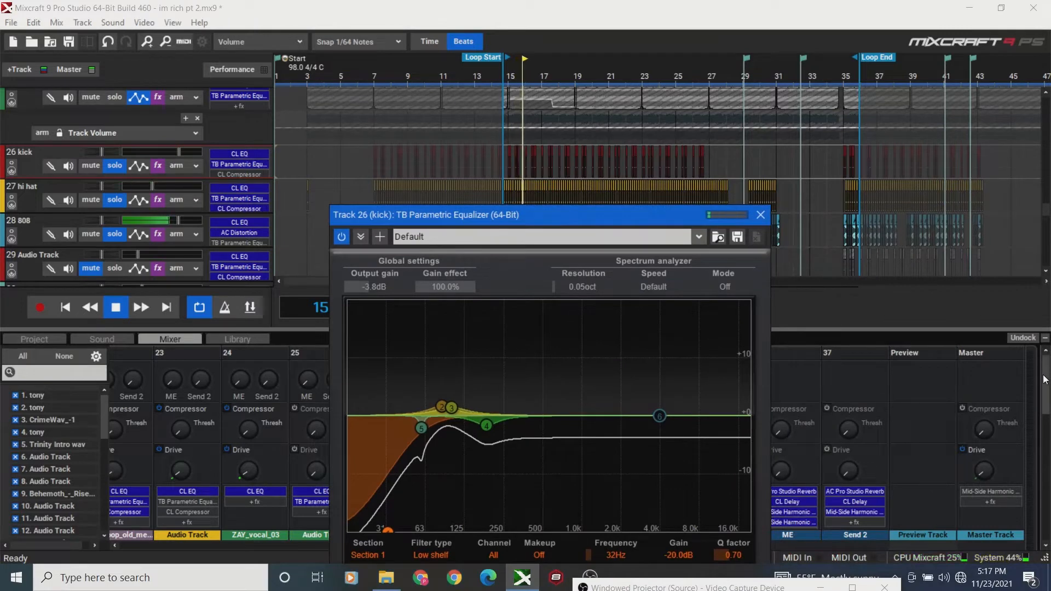
{"action": "left_click_drag", "start_coordinate": [1046, 384], "coordinate": [1046, 450]}
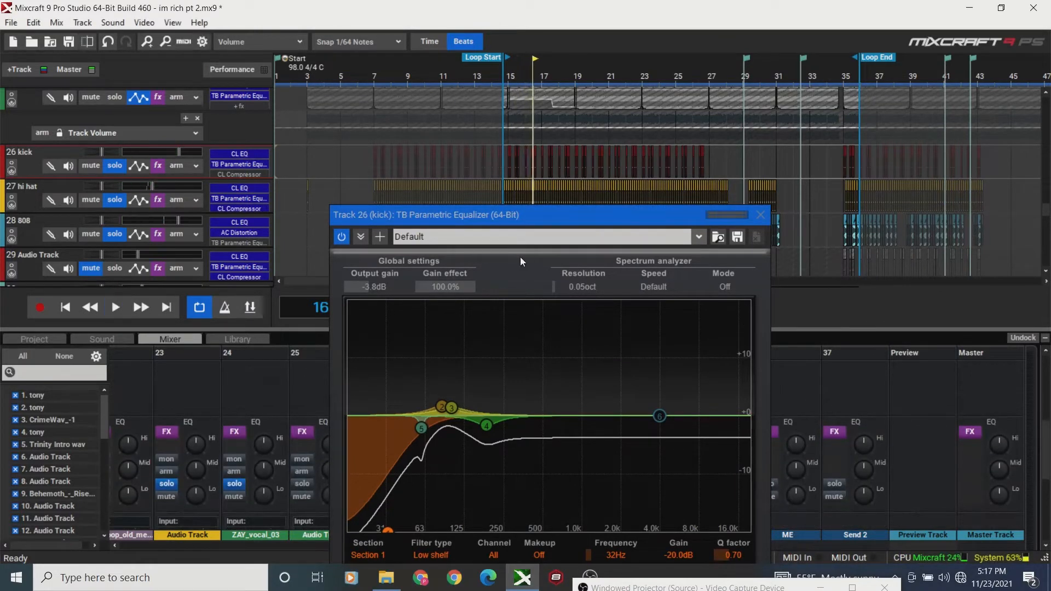
{"action": "left_click_drag", "start_coordinate": [509, 215], "coordinate": [702, 181]}
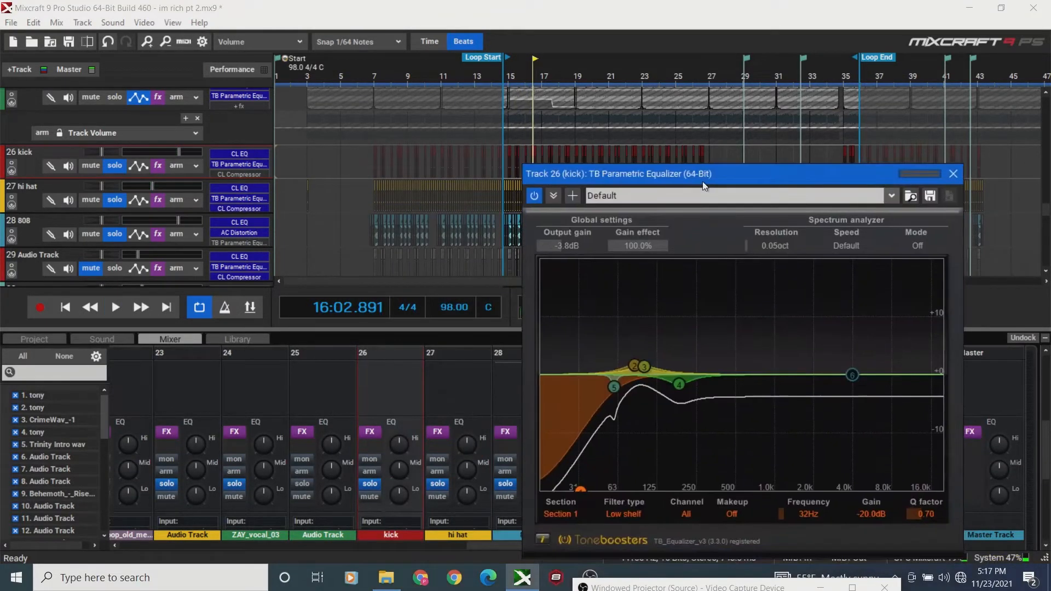
{"action": "left_click_drag", "start_coordinate": [1047, 449], "coordinate": [1048, 503]}
{"action": "key", "text": "space"}
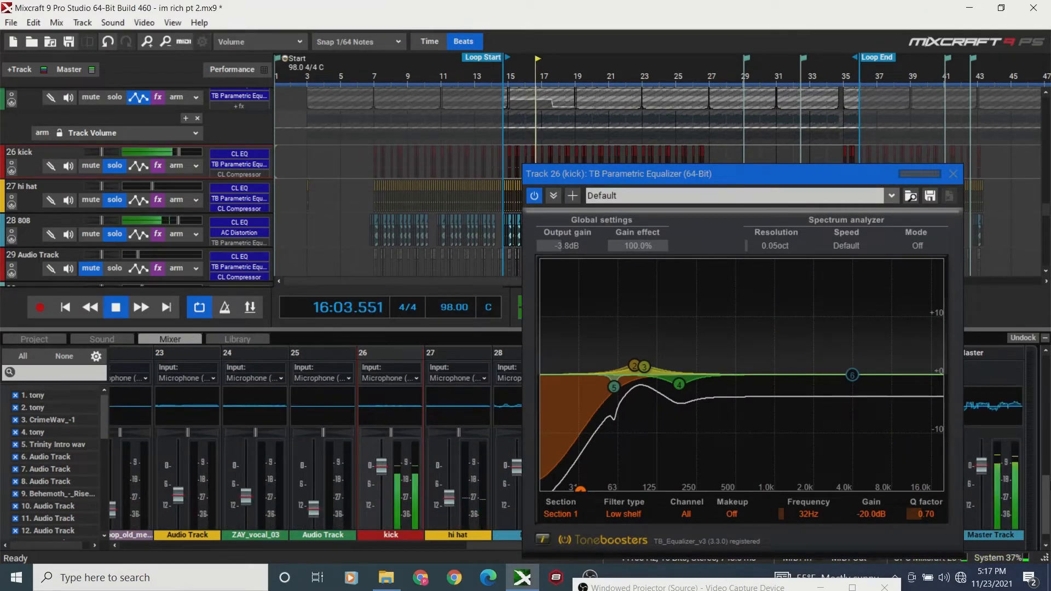
{"action": "key", "text": "space"}
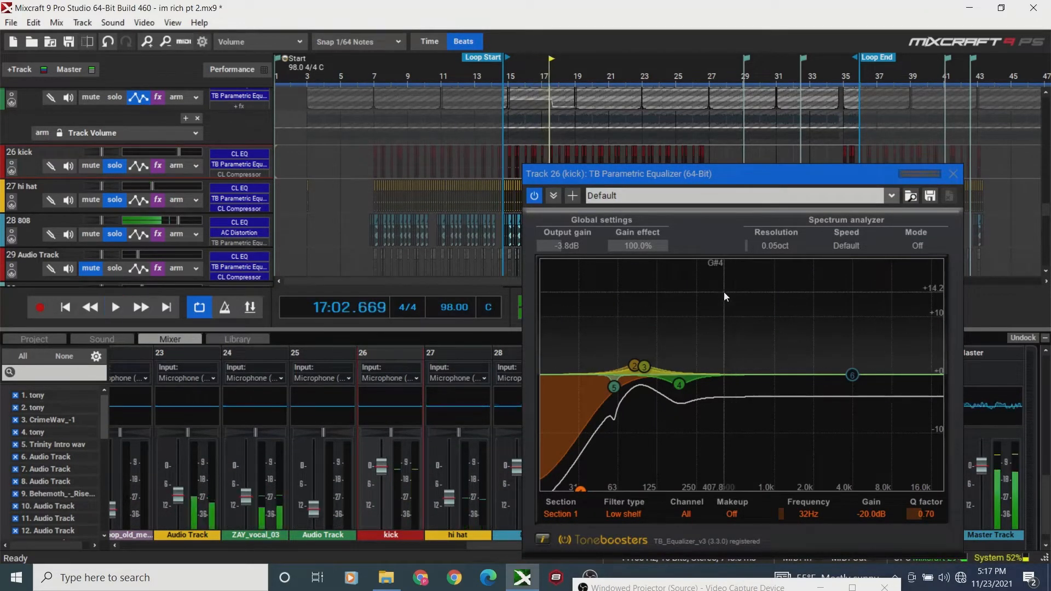
Check the main volume and the kick fader with the equalizer window moved clear, and replay the loop from its start.
{"action": "left_click_drag", "start_coordinate": [653, 188], "coordinate": [635, 398]}
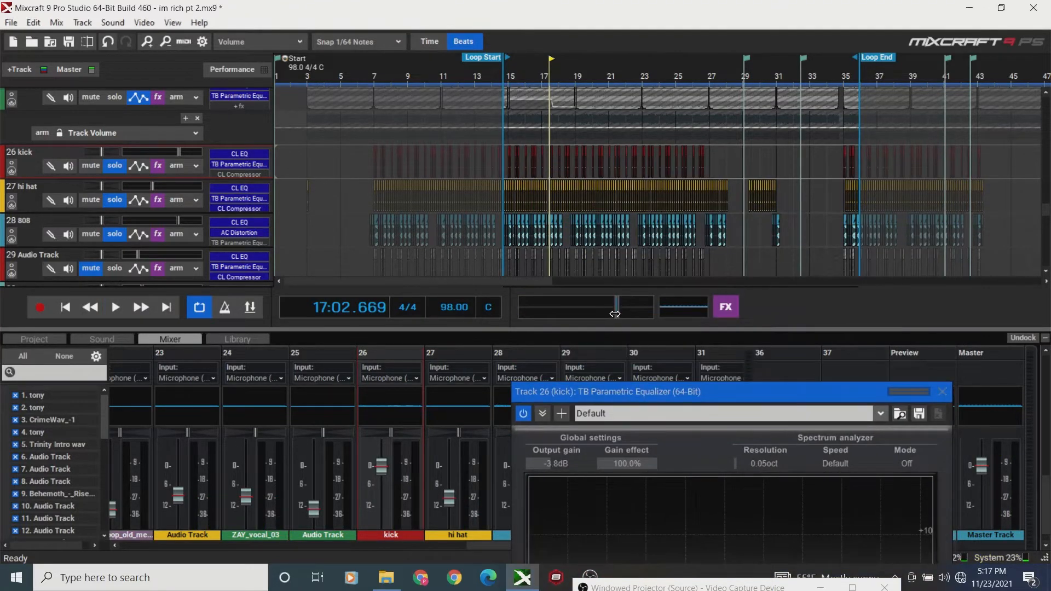
{"action": "mouse_move", "coordinate": [615, 313]}
{"action": "left_mouse_down"}
{"action": "mouse_move", "coordinate": [570, 316]}
{"action": "mouse_move", "coordinate": [633, 316]}
{"action": "mouse_move", "coordinate": [618, 316]}
{"action": "left_mouse_up"}
{"action": "left_click_drag", "start_coordinate": [627, 392], "coordinate": [631, 200]}
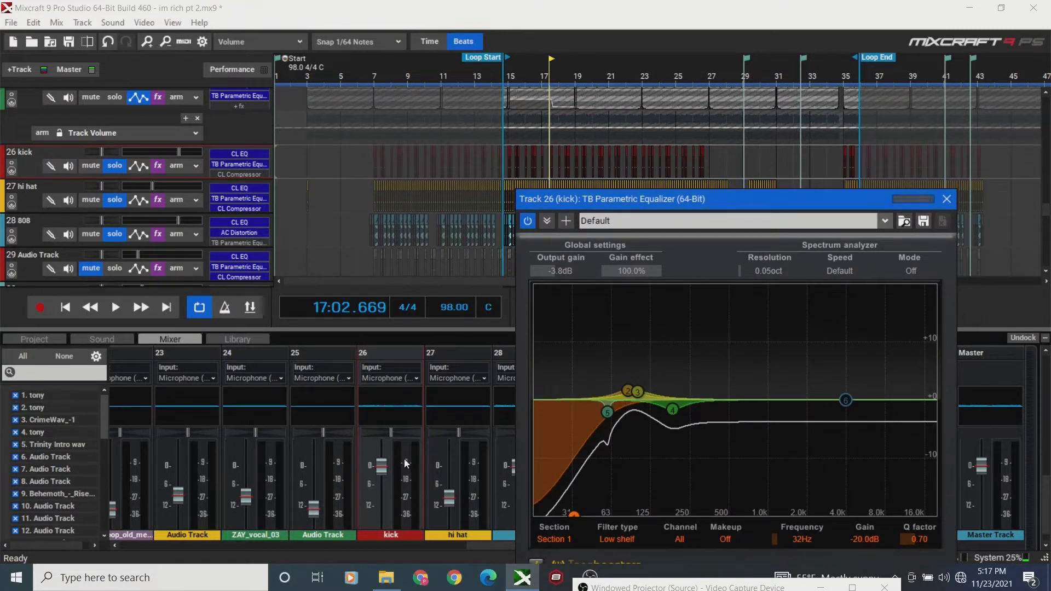
{"action": "left_click", "coordinate": [66, 306]}
{"action": "key", "text": "space"}
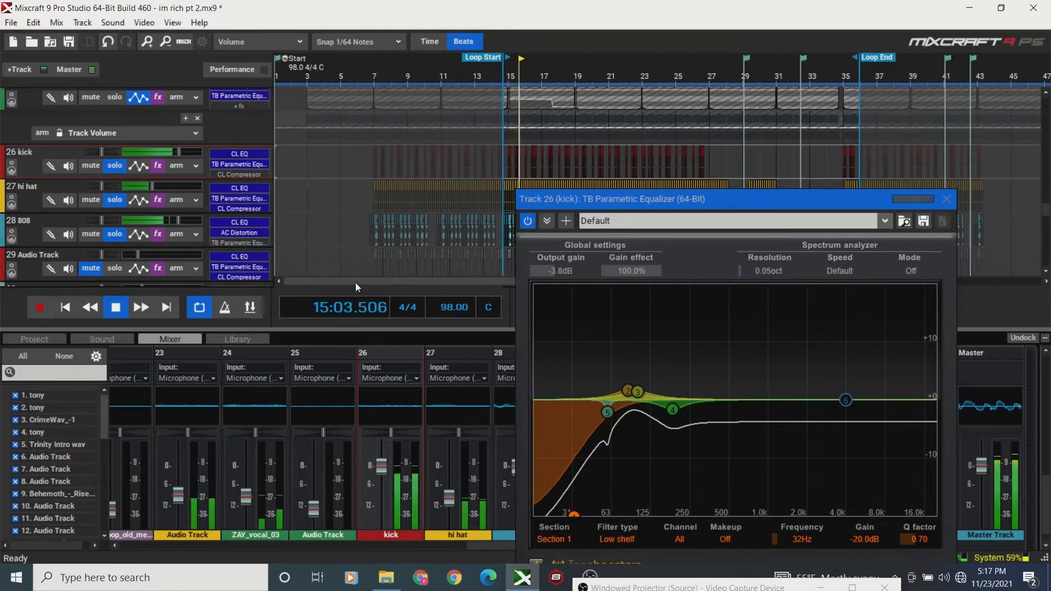
{"action": "left_click_drag", "start_coordinate": [584, 200], "coordinate": [529, 300]}
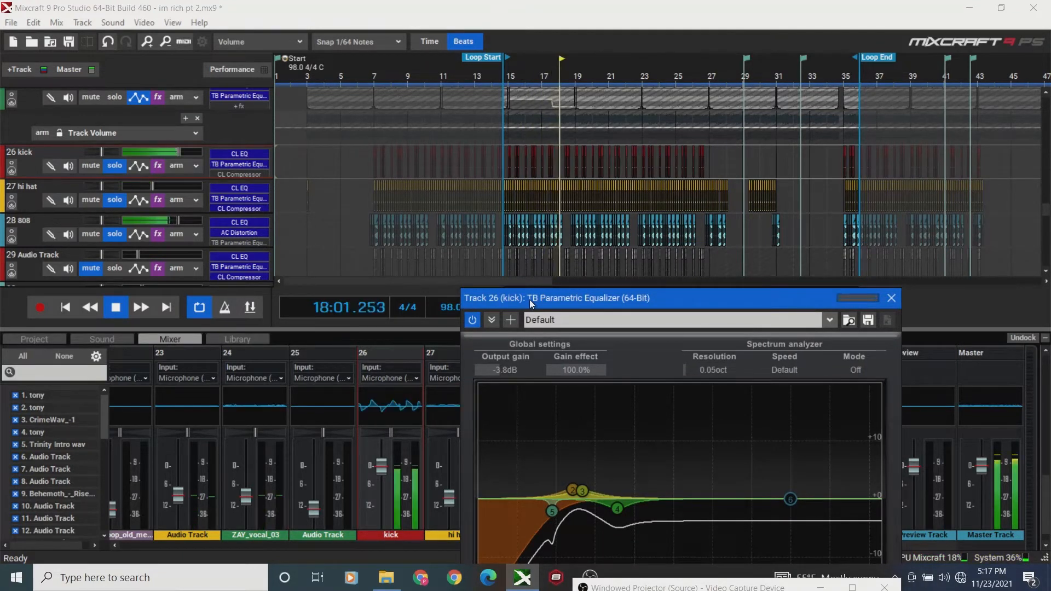
{"action": "left_click_drag", "start_coordinate": [529, 298], "coordinate": [530, 283]}
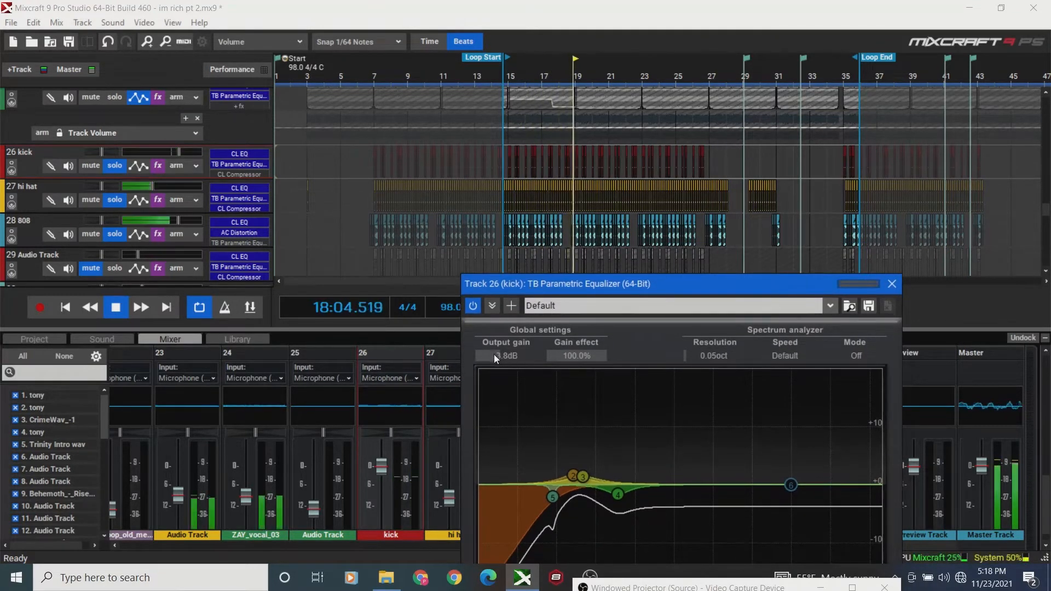
Raise the kick equalizer's output gain to 0.0 dB, play the loop from its start, and settle the gain at -0.8 dB.
{"action": "key", "text": "space"}
{"action": "left_click_drag", "start_coordinate": [493, 353], "coordinate": [522, 359]}
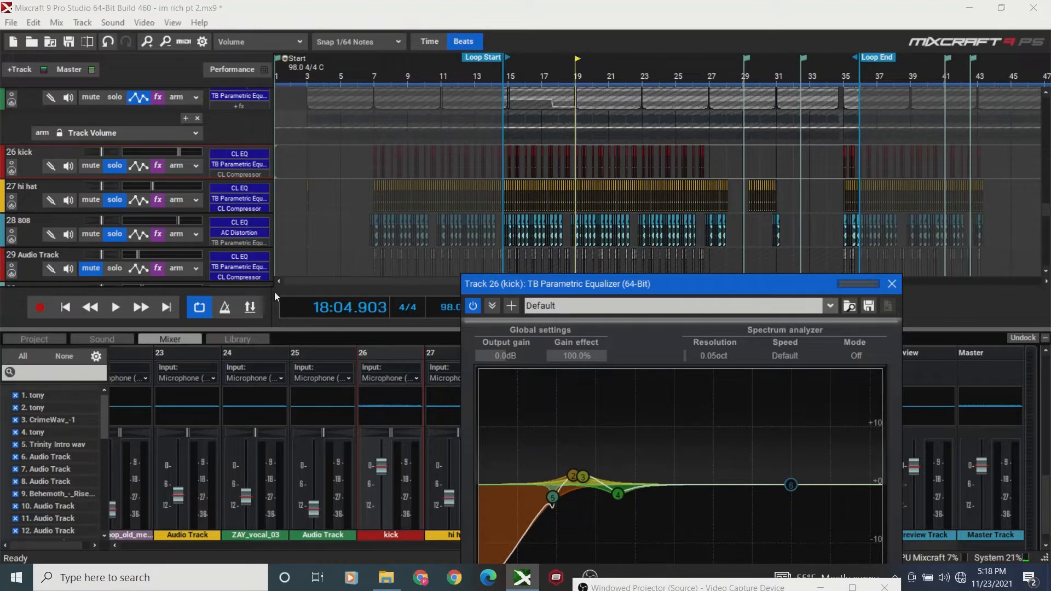
{"action": "left_click", "coordinate": [59, 299]}
{"action": "key", "text": "space"}
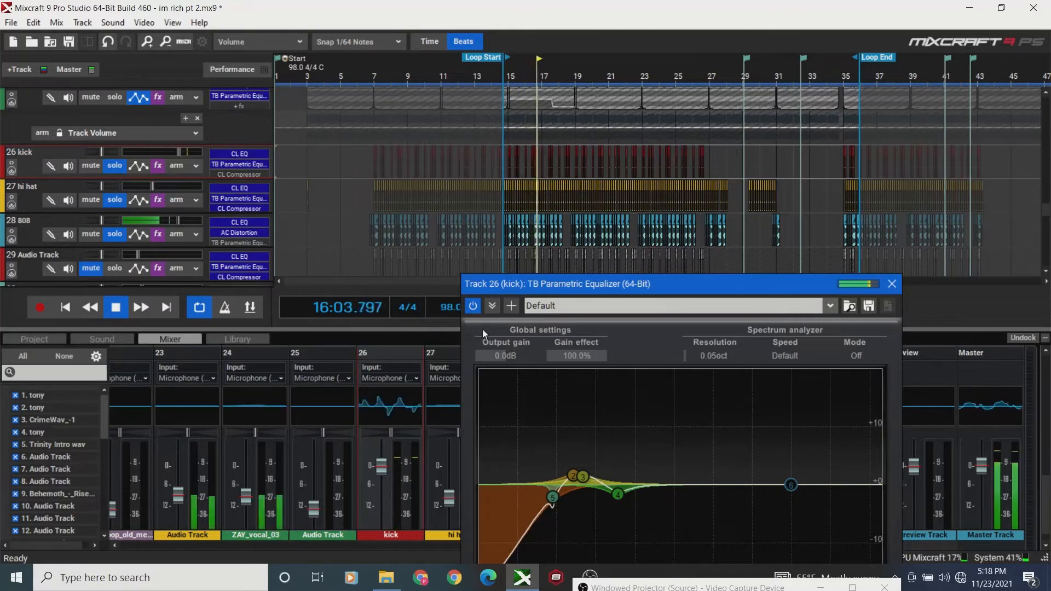
{"action": "left_click_drag", "start_coordinate": [501, 360], "coordinate": [500, 360]}
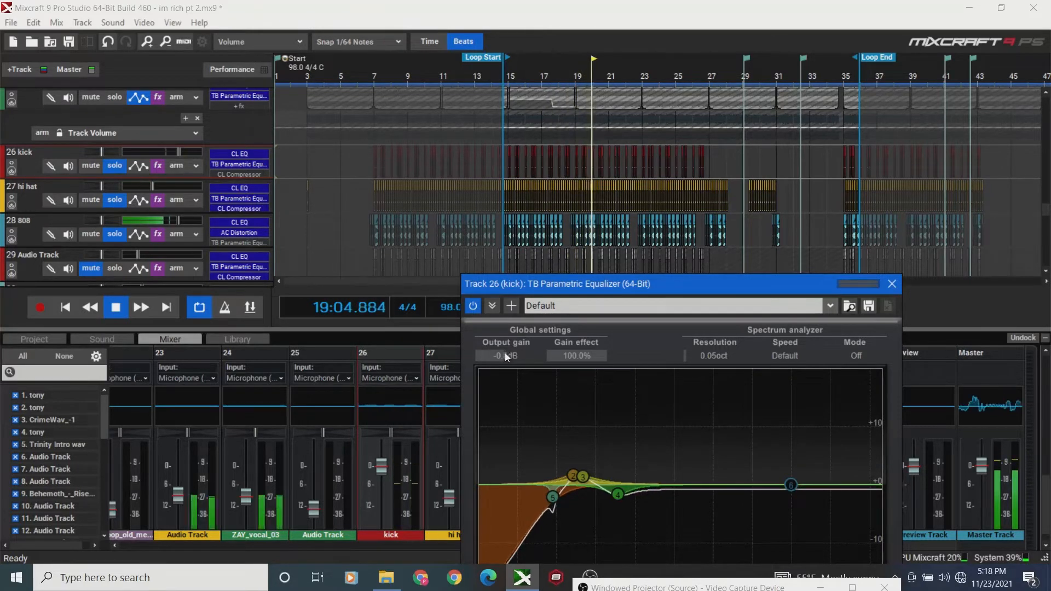
Replay the loop from its start to hear the kick at the -0.8 dB output gain, and stop playback.
{"action": "left_click_drag", "start_coordinate": [546, 289], "coordinate": [534, 242]}
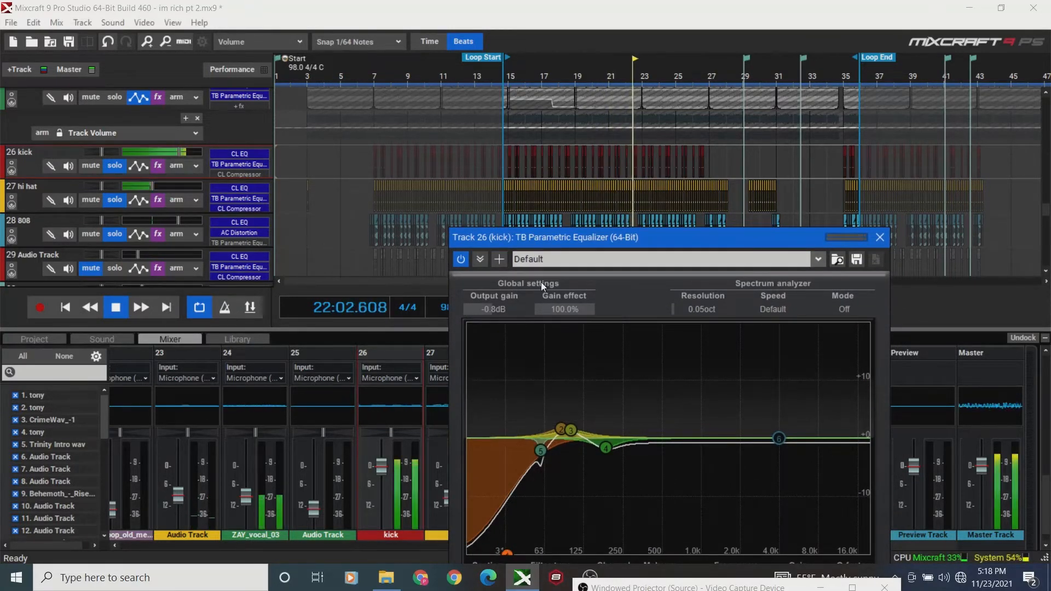
{"action": "left_click", "coordinate": [59, 304]}
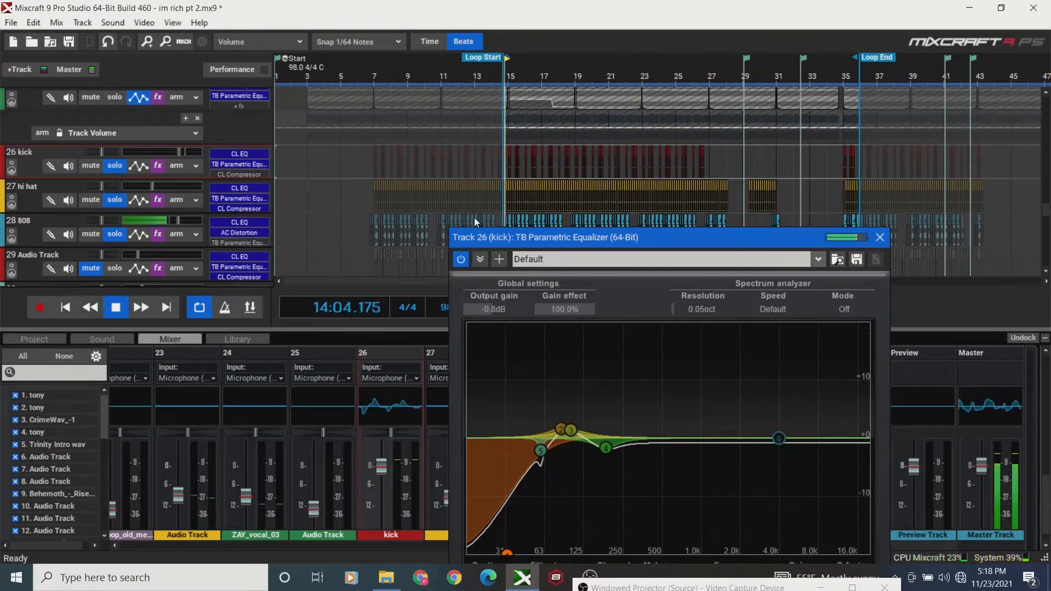
{"action": "left_click_drag", "start_coordinate": [494, 239], "coordinate": [494, 229]}
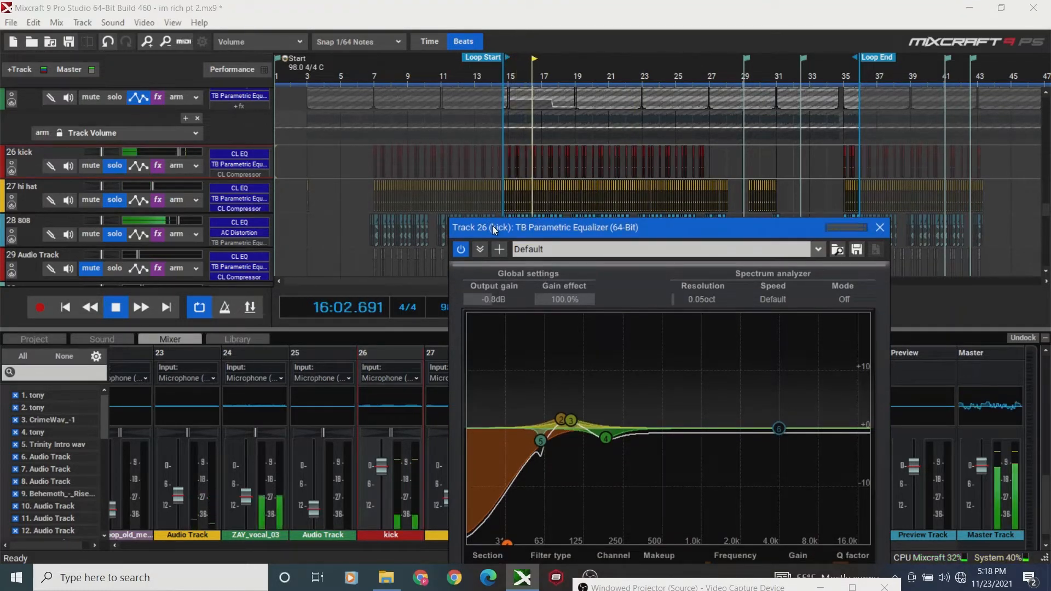
{"action": "key", "text": "space"}
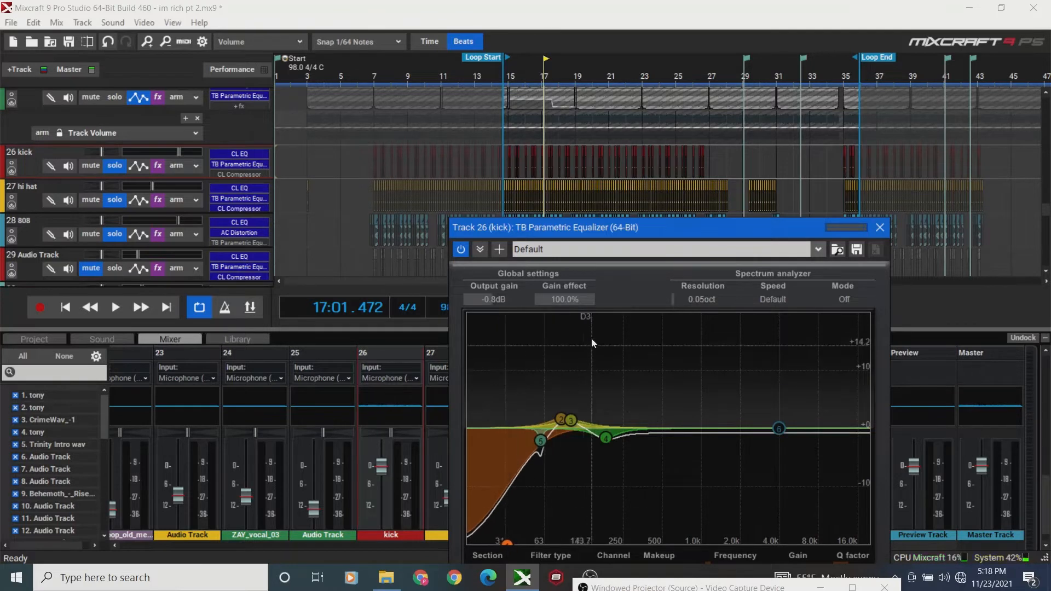
Boost the kick equalizer's Section 2 bell to 20.0 dB at 71 Hz and play the start of the loop.
{"action": "left_click_drag", "start_coordinate": [548, 229], "coordinate": [544, 193]}
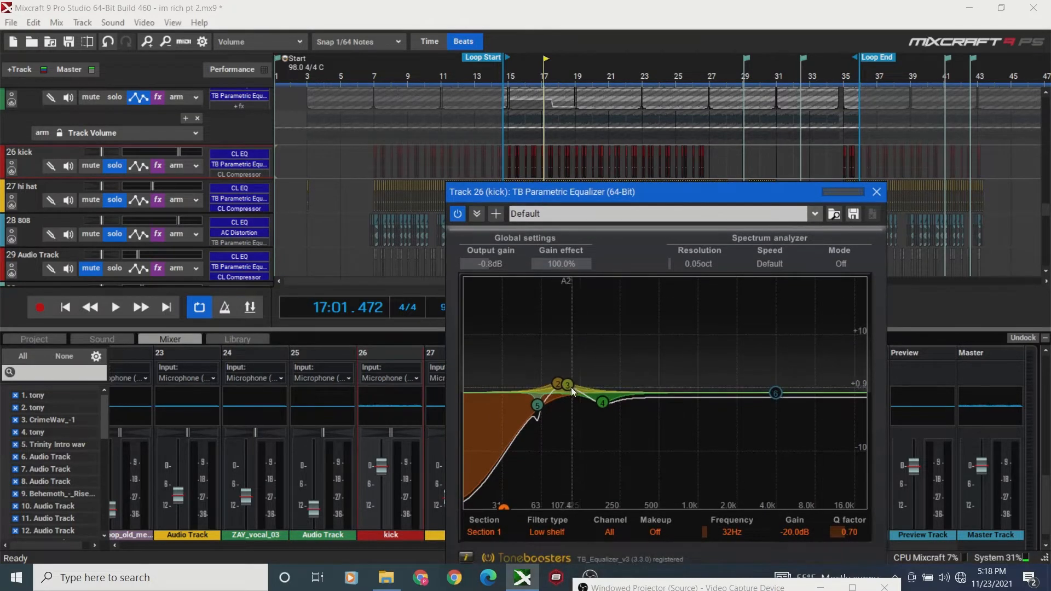
{"action": "left_click_drag", "start_coordinate": [558, 385], "coordinate": [548, 226]}
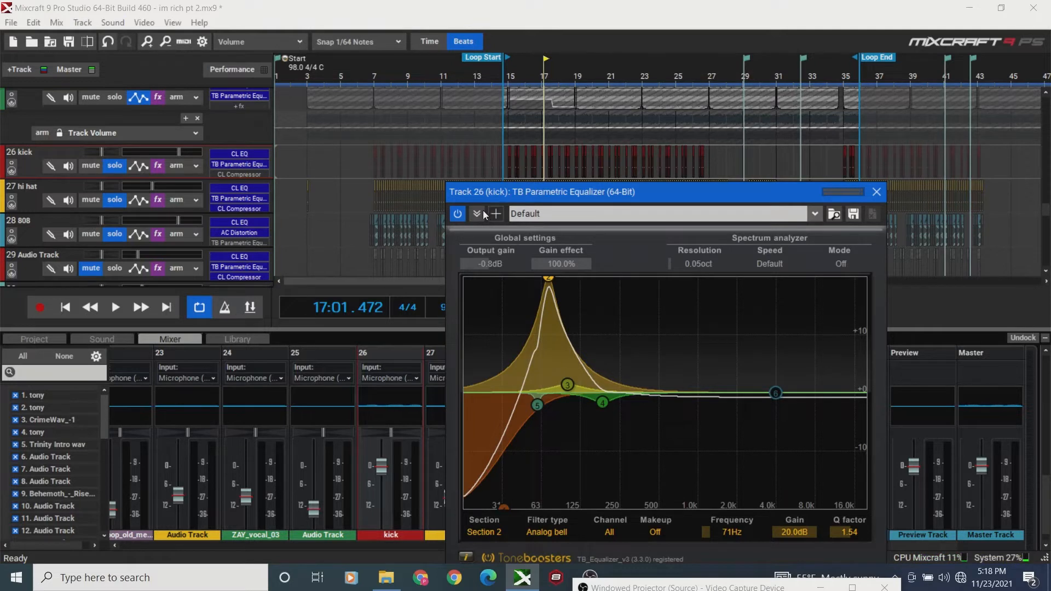
{"action": "left_click", "coordinate": [456, 214]}
{"action": "left_click", "coordinate": [456, 215]}
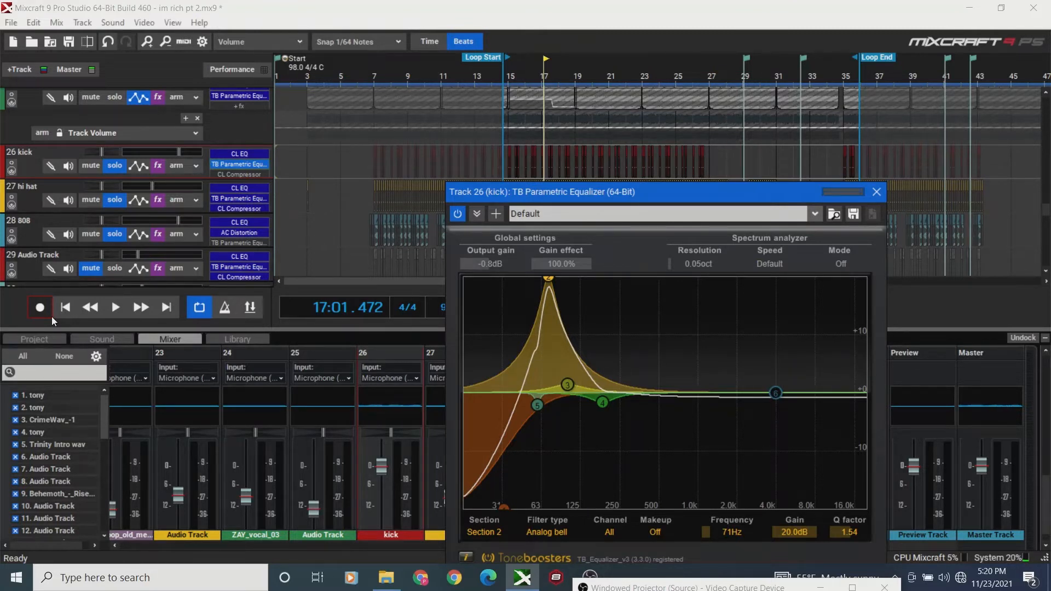
{"action": "left_click", "coordinate": [57, 307]}
{"action": "key", "text": "space"}
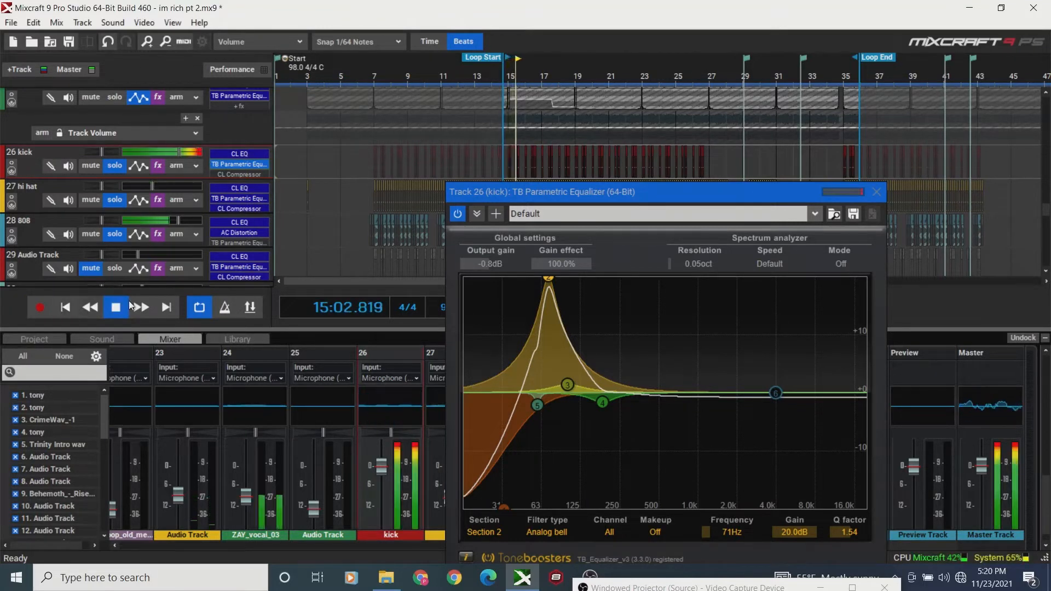
{"action": "key", "text": "space"}
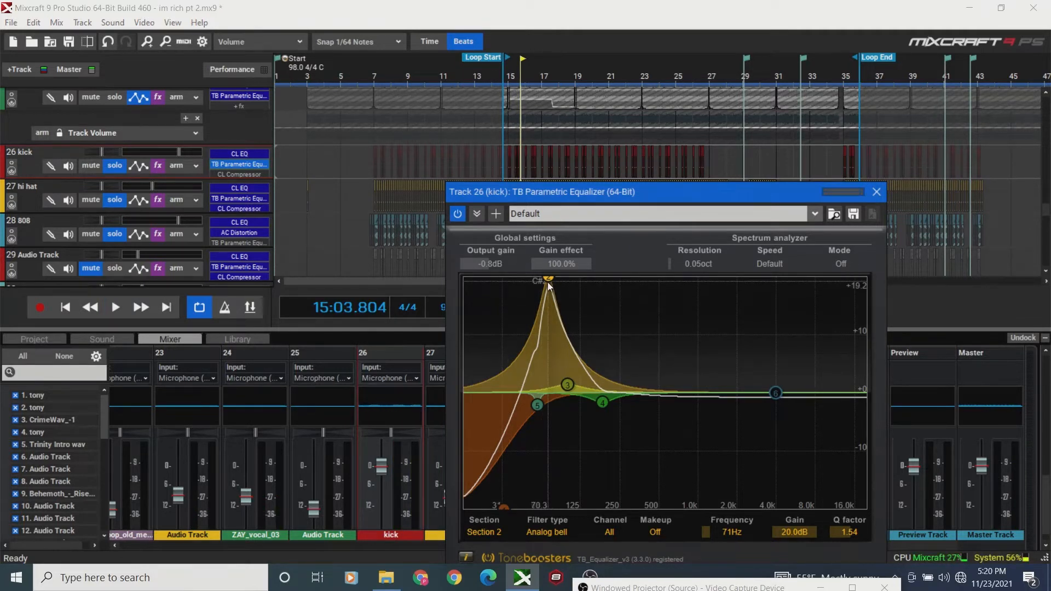
Try the Section 2 peak at 83 Hz and 72 Hz, play the loop, and return the peak to 71 Hz.
{"action": "mouse_move", "coordinate": [547, 281]}
{"action": "left_mouse_down"}
{"action": "mouse_move", "coordinate": [538, 392]}
{"action": "mouse_move", "coordinate": [535, 286]}
{"action": "mouse_move", "coordinate": [567, 279]}
{"action": "mouse_move", "coordinate": [557, 280]}
{"action": "left_mouse_up"}
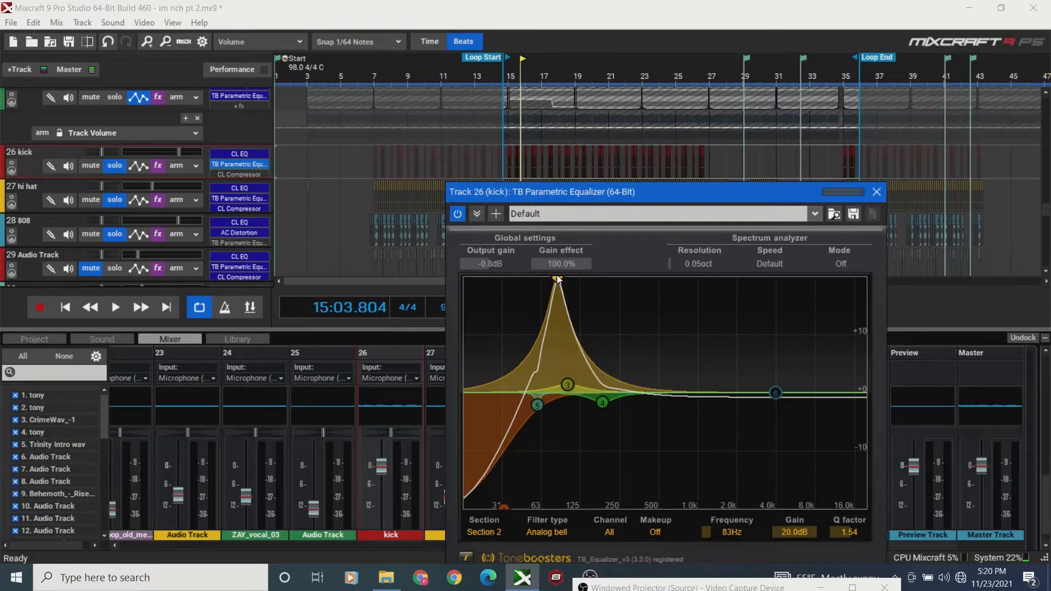
{"action": "mouse_move", "coordinate": [558, 279]}
{"action": "left_mouse_down"}
{"action": "mouse_move", "coordinate": [554, 360]}
{"action": "mouse_move", "coordinate": [555, 274]}
{"action": "left_mouse_up"}
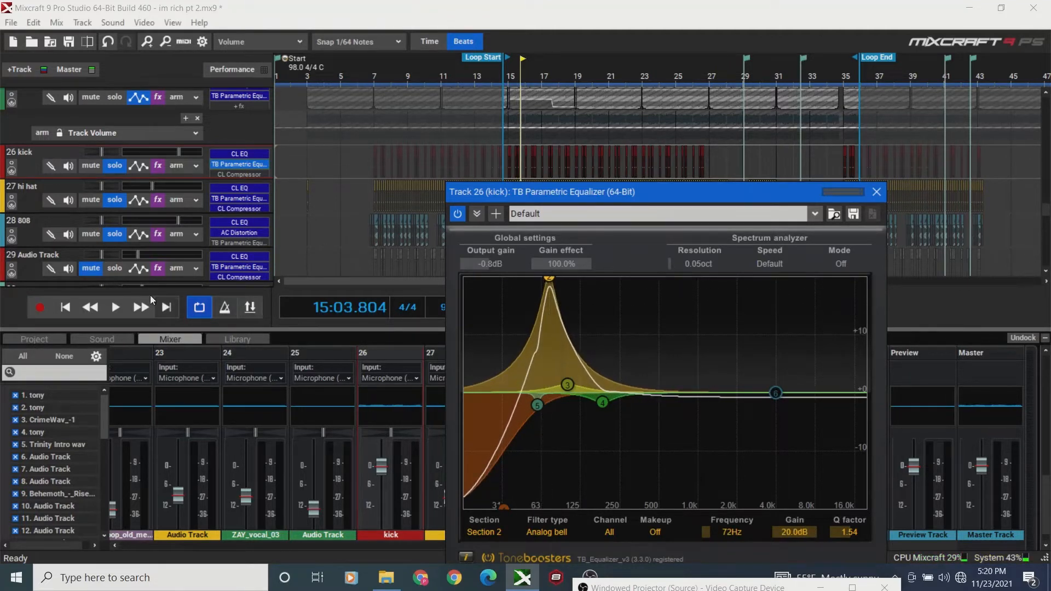
{"action": "left_click", "coordinate": [62, 307]}
{"action": "key", "text": "space"}
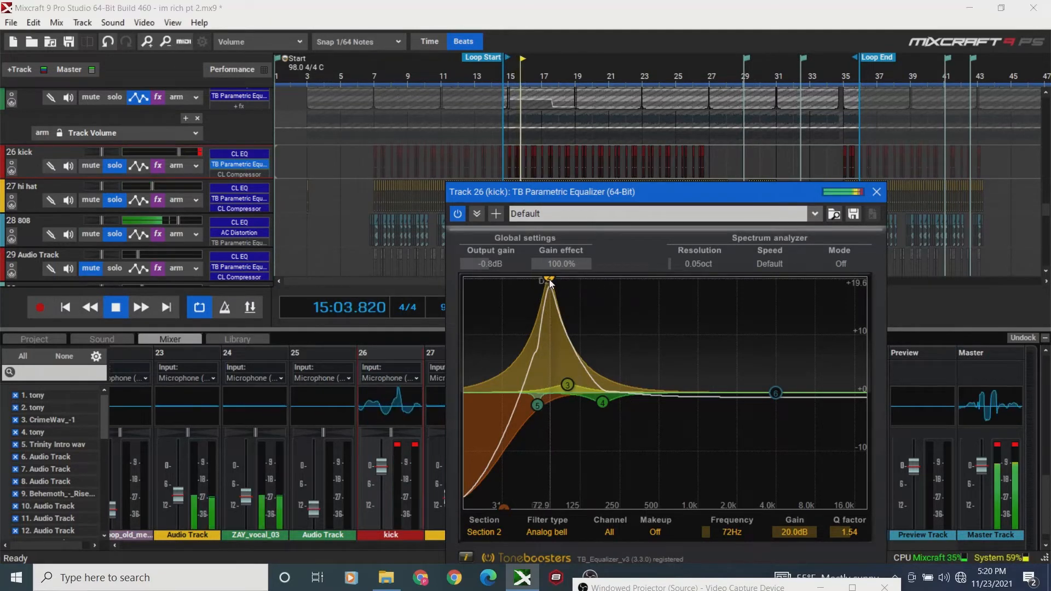
{"action": "mouse_move", "coordinate": [549, 280]}
{"action": "left_mouse_down"}
{"action": "mouse_move", "coordinate": [536, 280]}
{"action": "mouse_move", "coordinate": [549, 271]}
{"action": "left_mouse_up"}
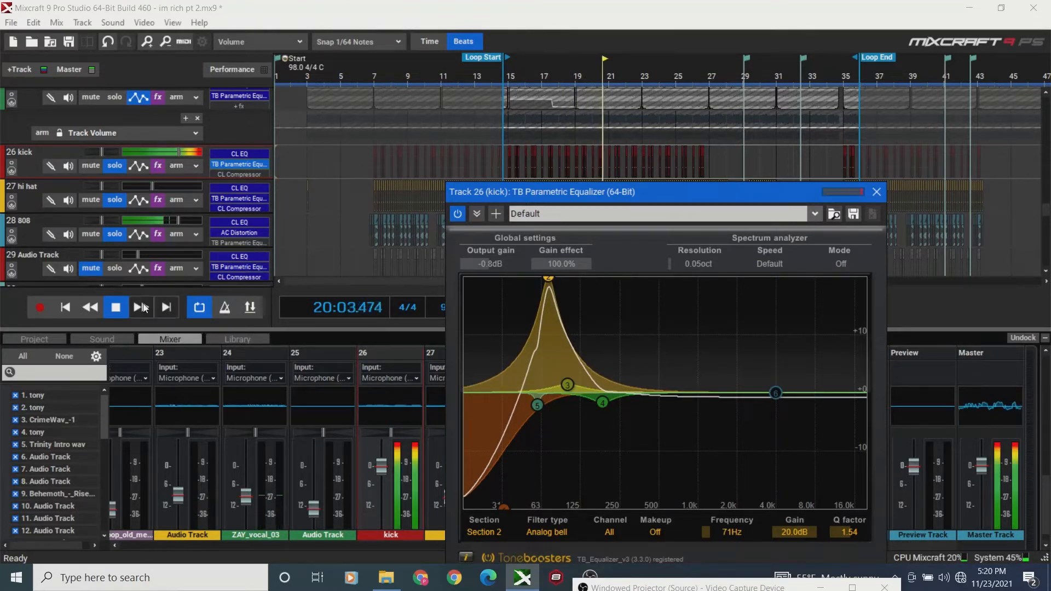
{"action": "left_click", "coordinate": [122, 307]}
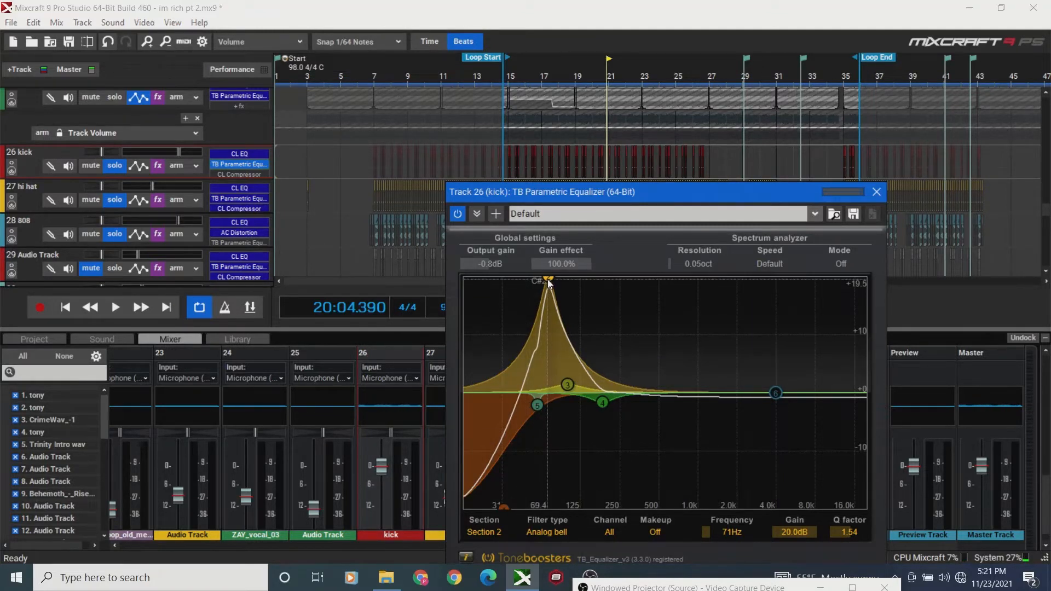
Nudge the Section 2 peak slightly lower, put it back at 71 Hz and 20.0 dB, and play the loop's first bars.
{"action": "left_click_drag", "start_coordinate": [547, 280], "coordinate": [545, 268]}
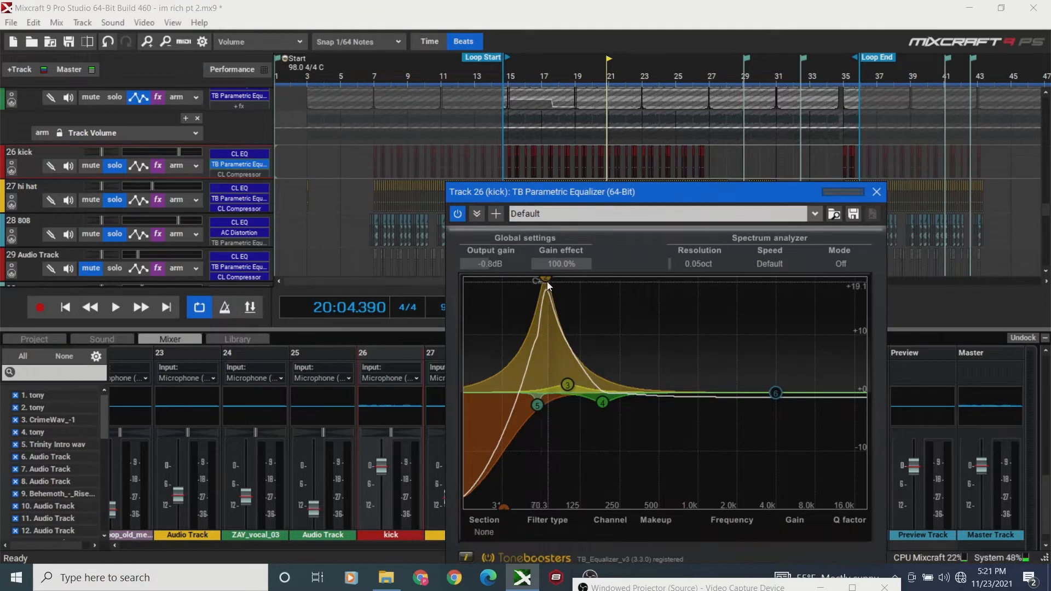
{"action": "left_click_drag", "start_coordinate": [547, 281], "coordinate": [549, 281]}
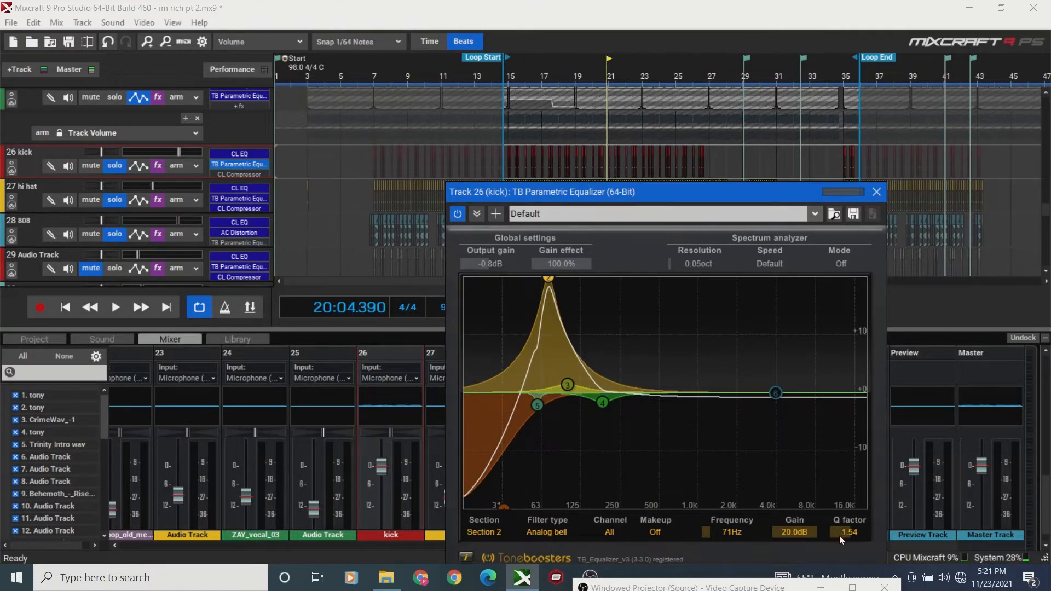
{"action": "left_click", "coordinate": [75, 307]}
{"action": "key", "text": "space"}
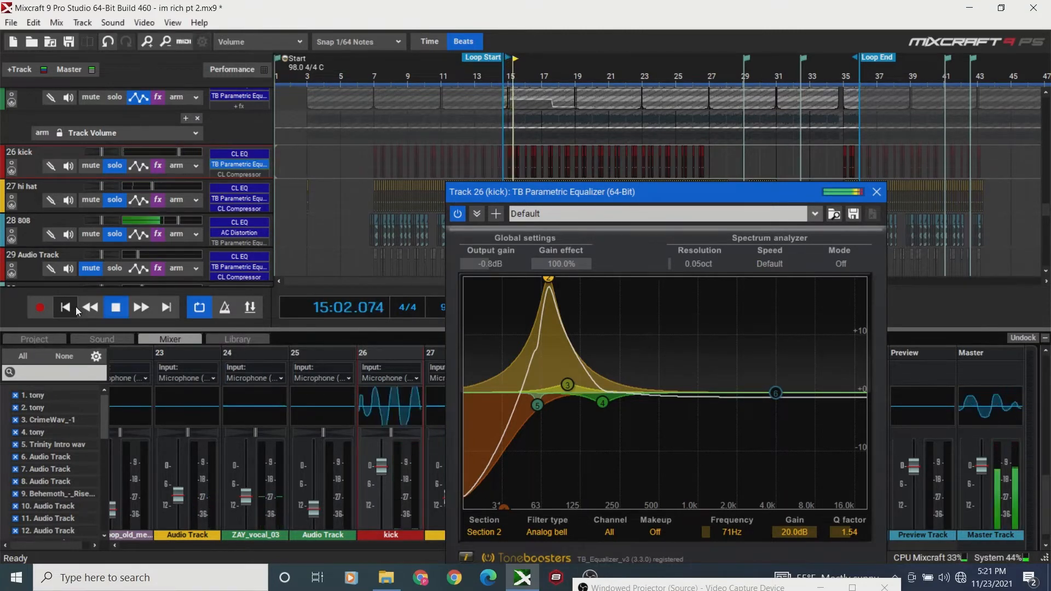
{"action": "key", "text": "space"}
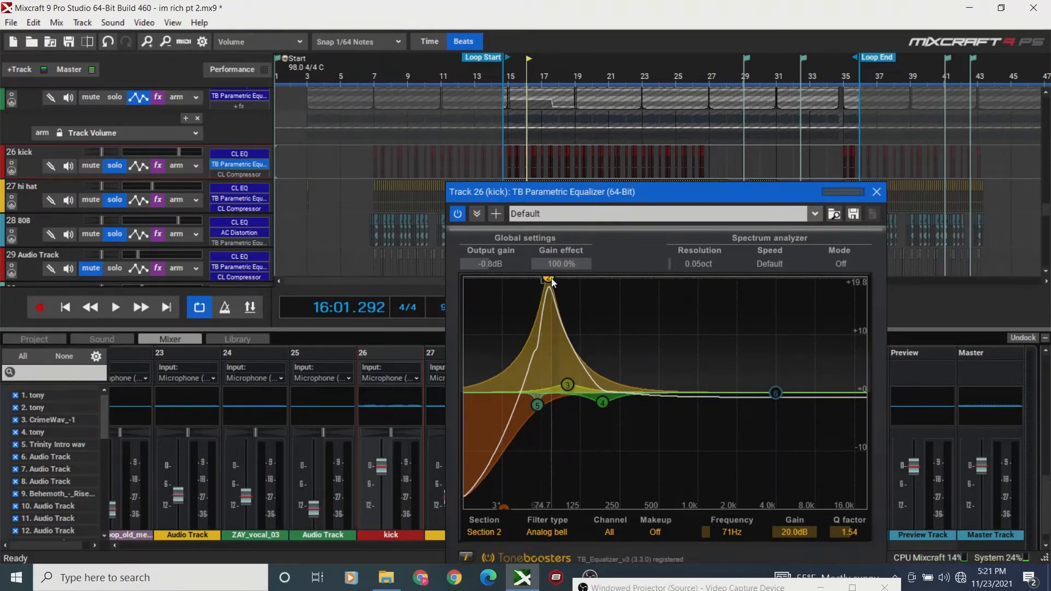
Flatten the kick equalizer's Section 2 bell to 0.0 dB at 64 Hz and play the loop from its start.
{"action": "left_click_drag", "start_coordinate": [550, 282], "coordinate": [542, 395]}
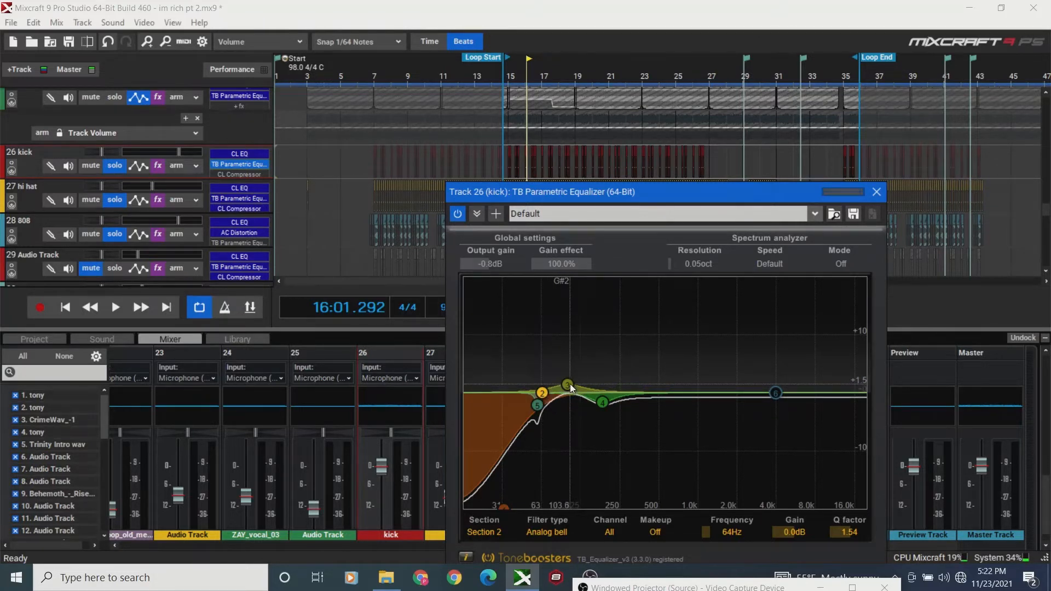
{"action": "left_click", "coordinate": [67, 309]}
{"action": "key", "text": "space"}
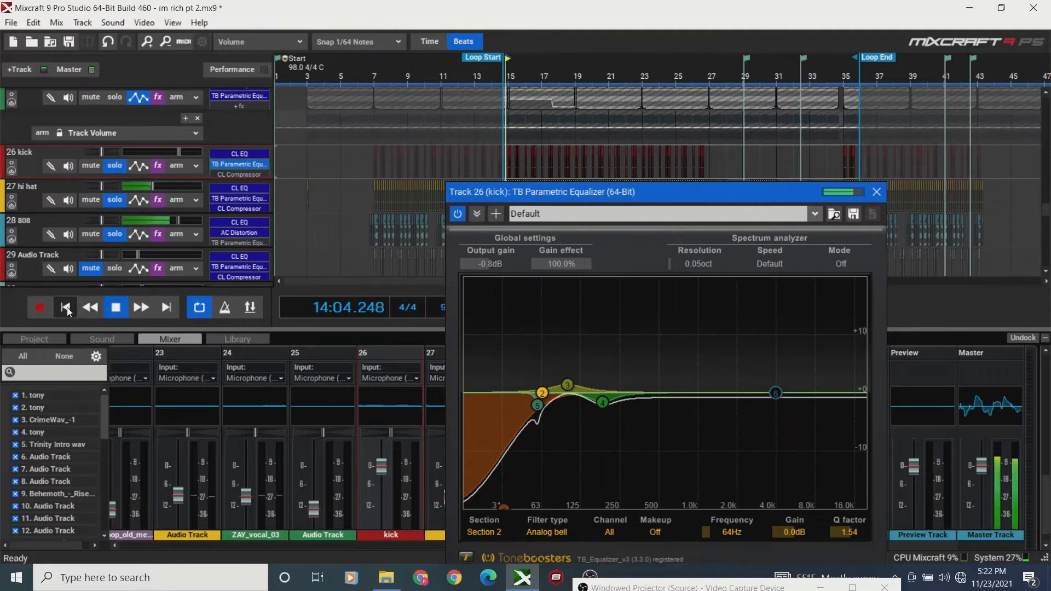
{"action": "key", "text": "space"}
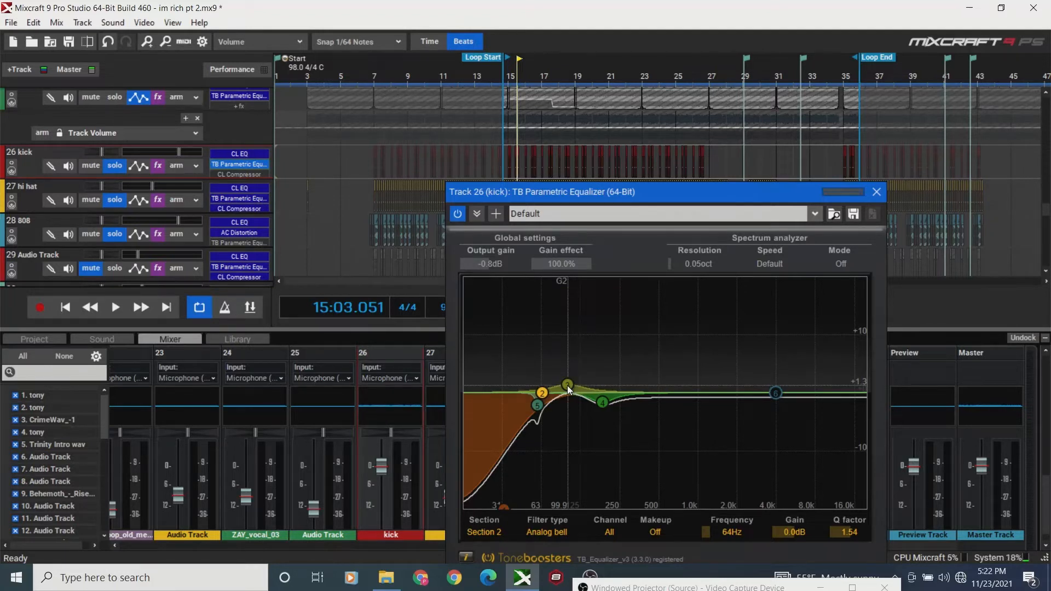
Try Section 3 of the kick equalizer at 8.7 dB and 98 Hz during playback, and lower it to 2.4 dB at 91 Hz.
{"action": "left_click_drag", "start_coordinate": [567, 385], "coordinate": [567, 345]}
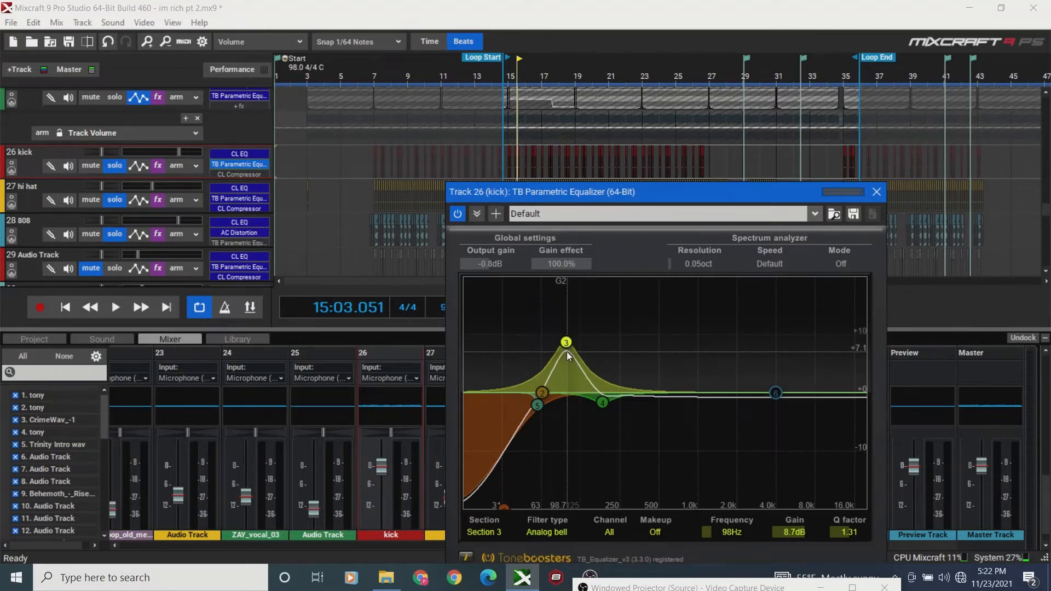
{"action": "left_click", "coordinate": [113, 307]}
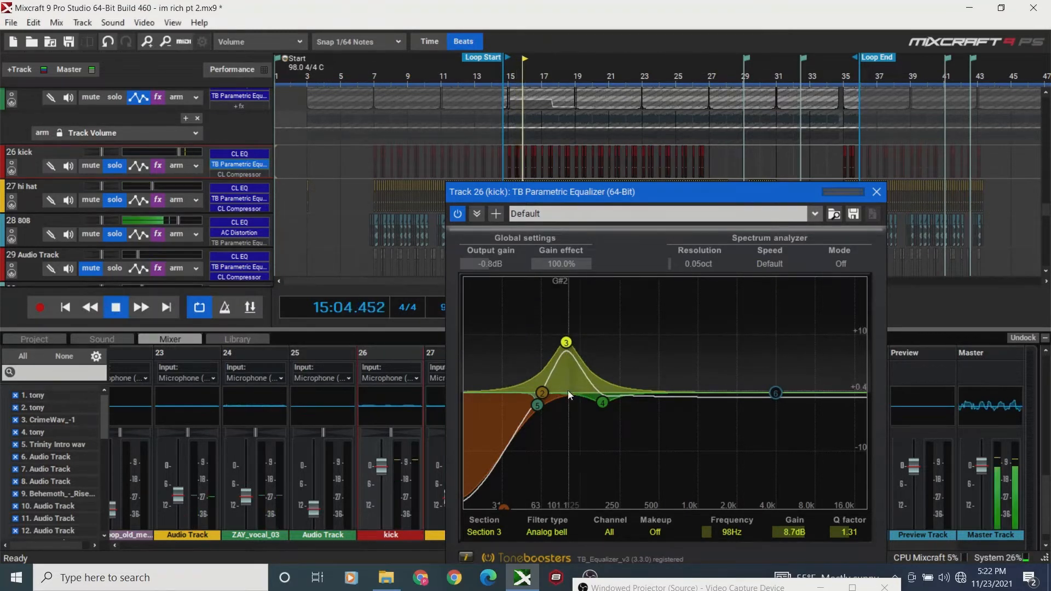
{"action": "left_click_drag", "start_coordinate": [568, 344], "coordinate": [563, 379]}
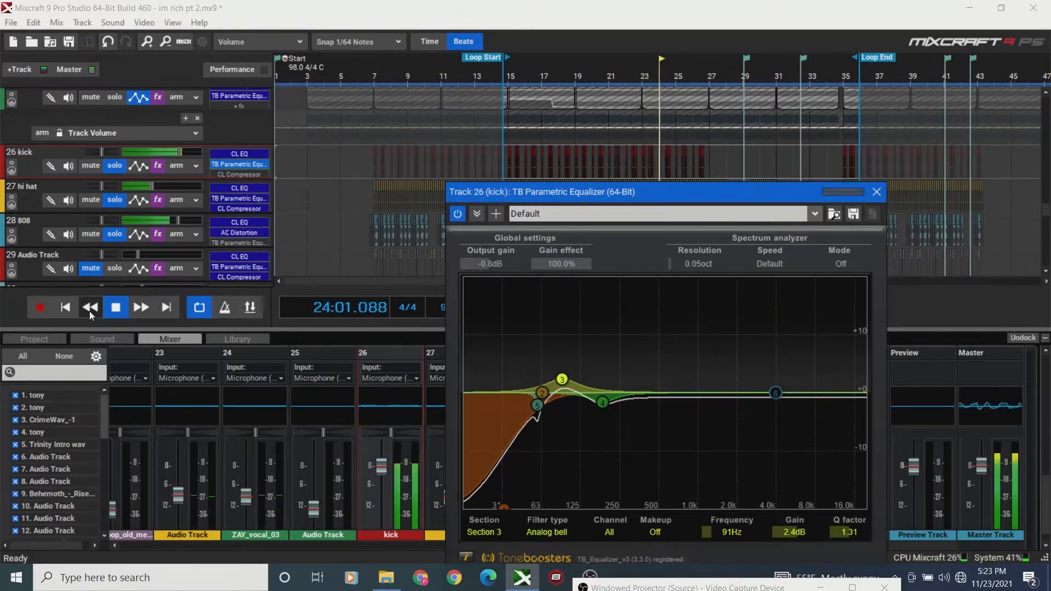
{"action": "left_click", "coordinate": [113, 308]}
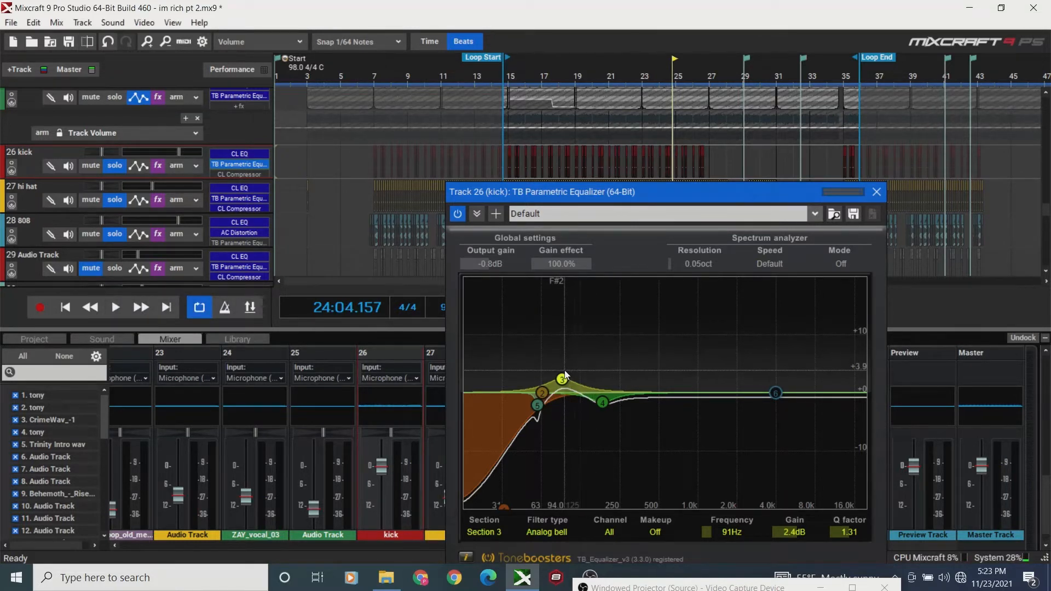
Reduce the Section 3 gain to 1.5 dB at 91 Hz and play the first bar of the loop.
{"action": "left_click_drag", "start_coordinate": [563, 380], "coordinate": [563, 387]}
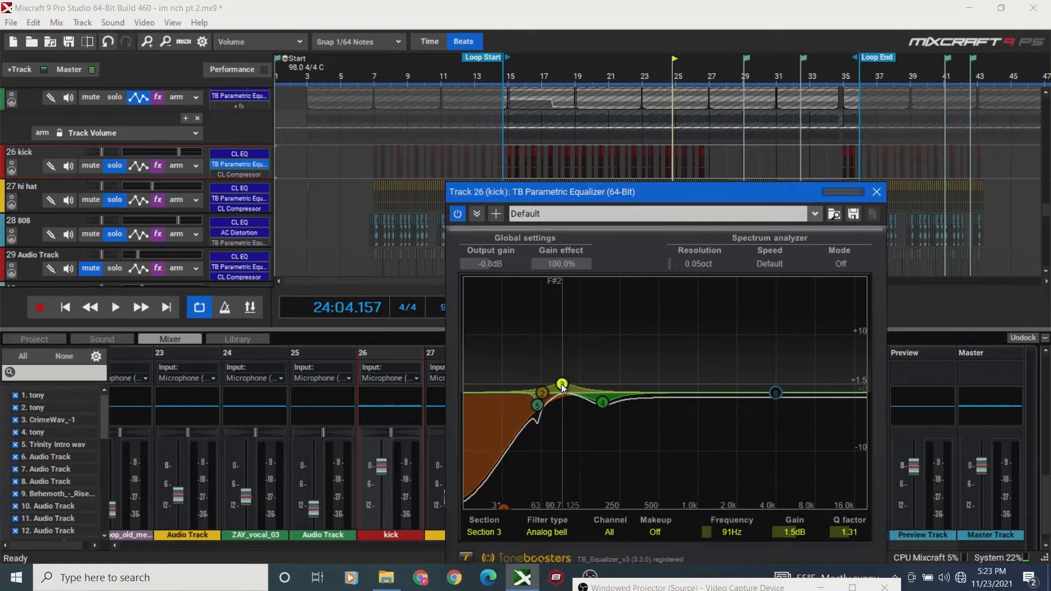
{"action": "left_click", "coordinate": [64, 311]}
{"action": "key", "text": "space"}
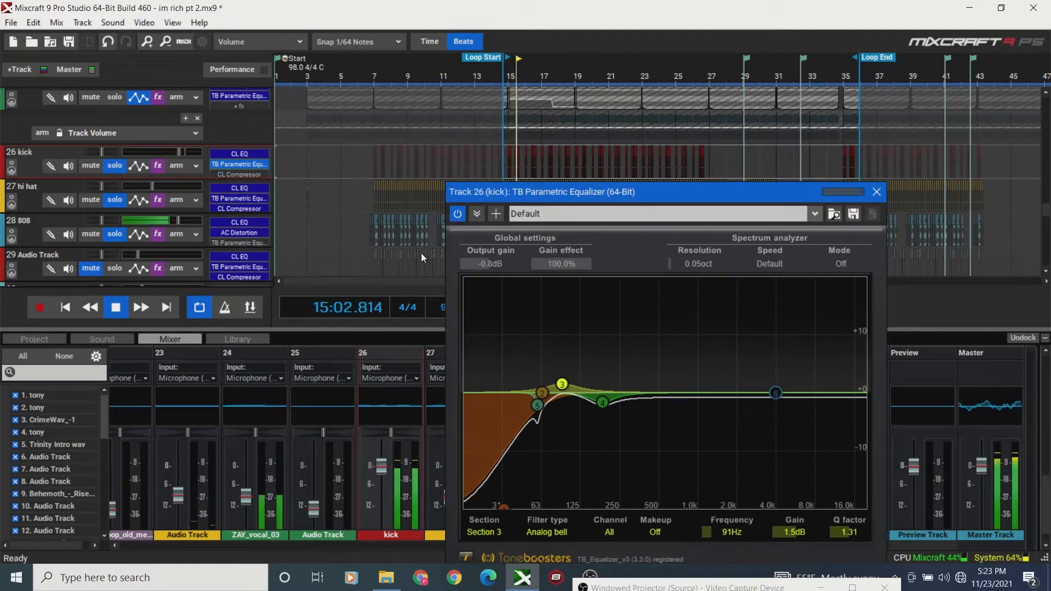
{"action": "key", "text": "space"}
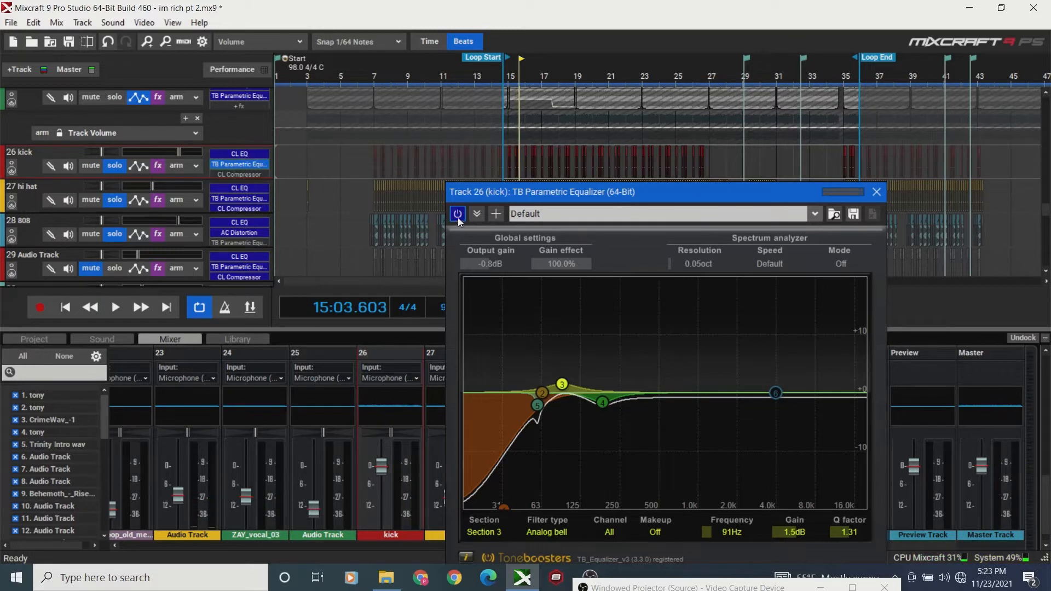
Uncover more of the mixer and compare the kick in the loop with its parametric equalizer enabled and bypassed.
{"action": "left_click_drag", "start_coordinate": [518, 189], "coordinate": [630, 179]}
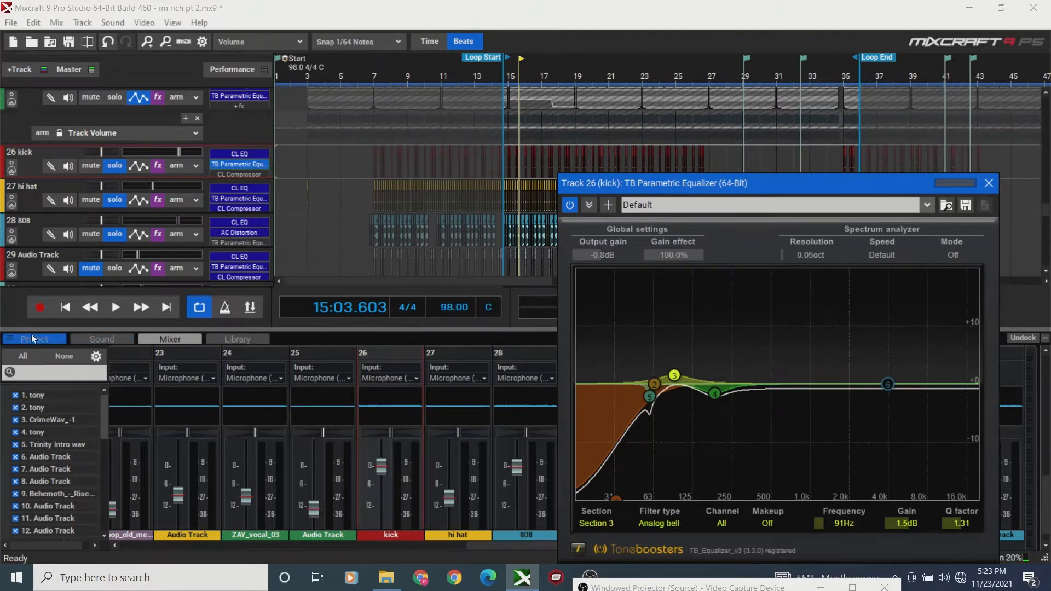
{"action": "left_click", "coordinate": [68, 306]}
{"action": "left_click", "coordinate": [116, 307]}
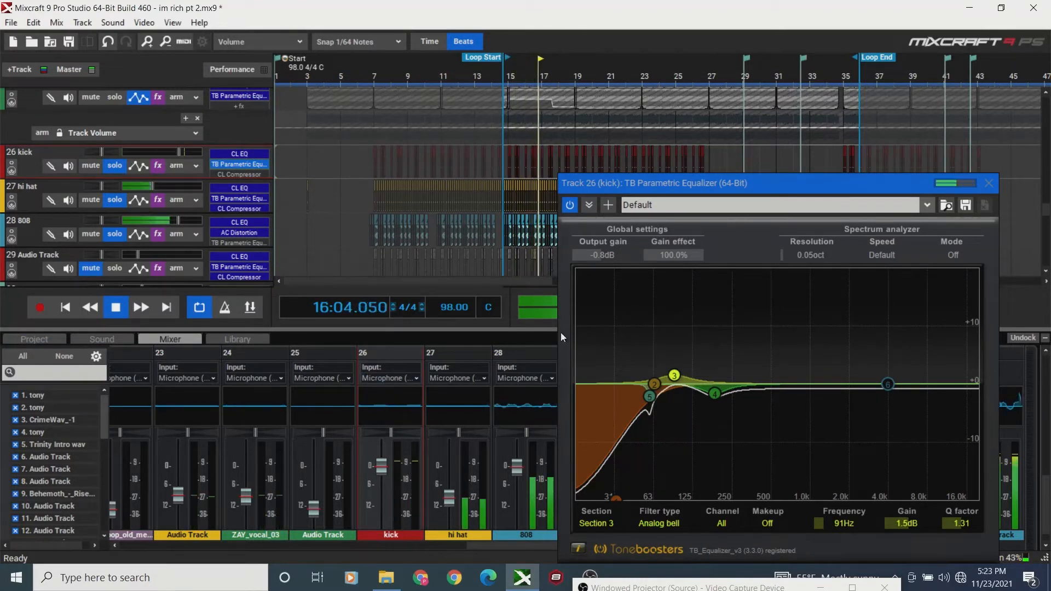
{"action": "key", "text": "space"}
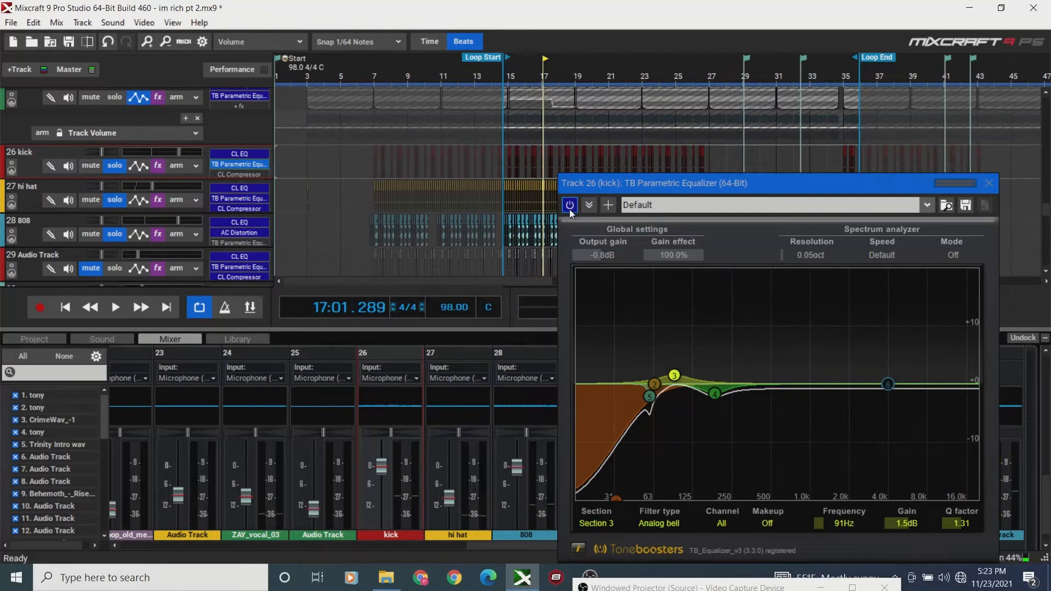
{"action": "left_click", "coordinate": [569, 206]}
{"action": "key", "text": "space"}
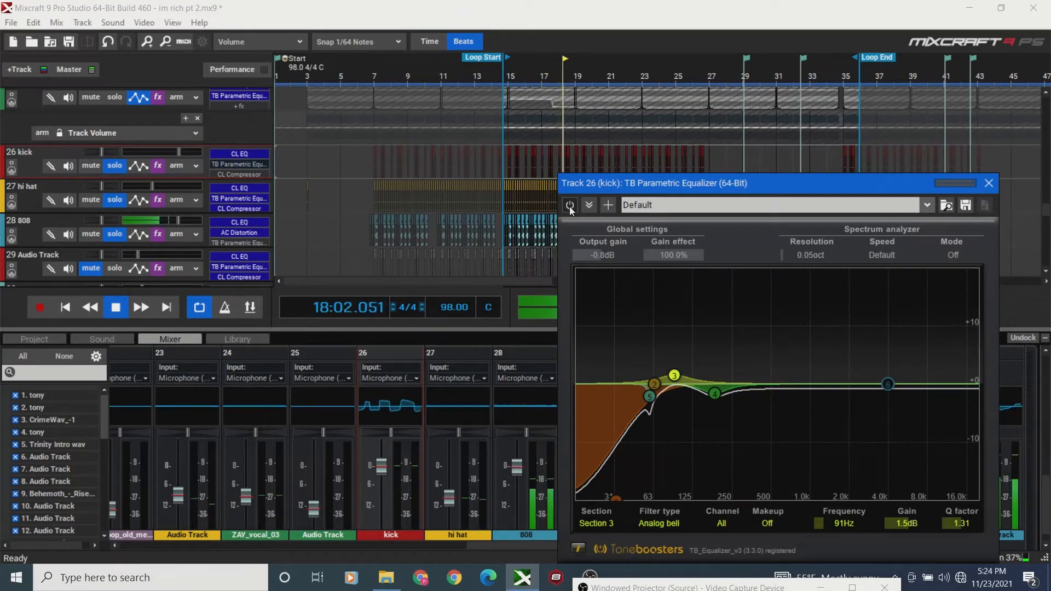
{"action": "left_click", "coordinate": [569, 206]}
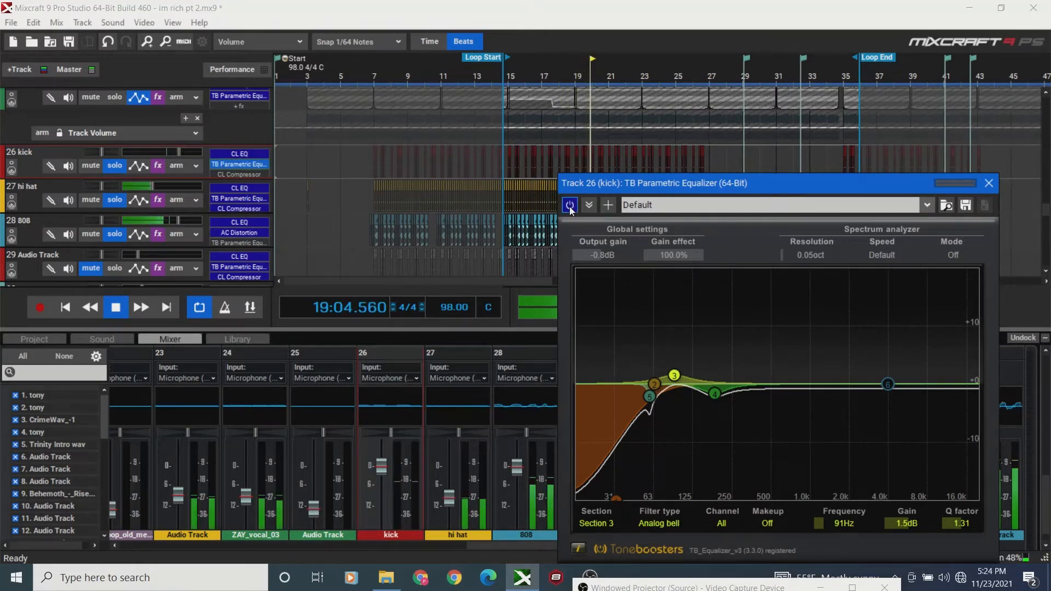
Set the kick equalizer's output gain to -1.1 dB, replay the loop, and bypass the equalizer for comparison.
{"action": "left_click_drag", "start_coordinate": [592, 255], "coordinate": [590, 257]}
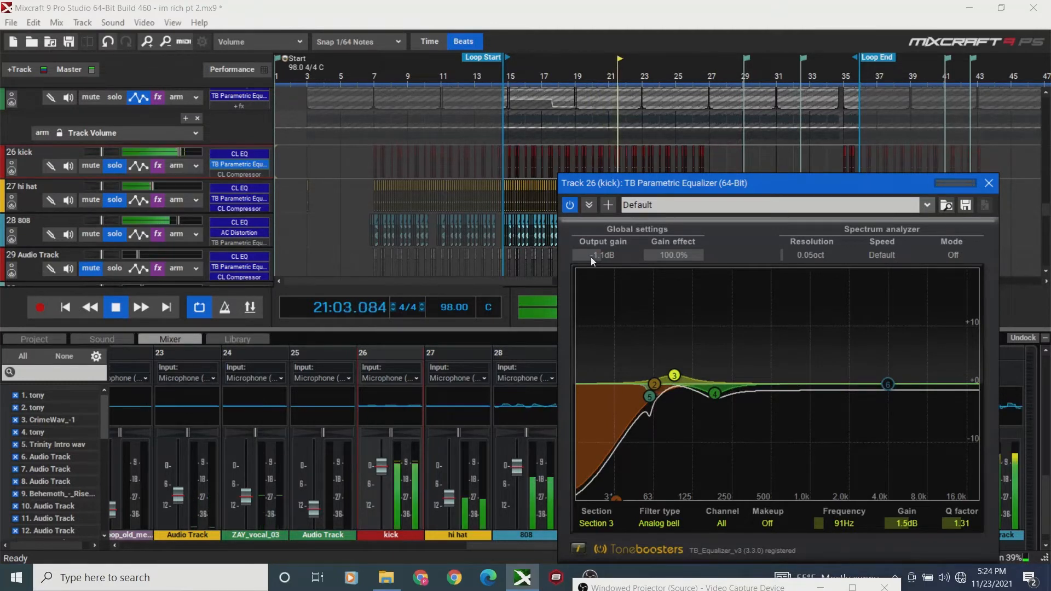
{"action": "left_click", "coordinate": [70, 311]}
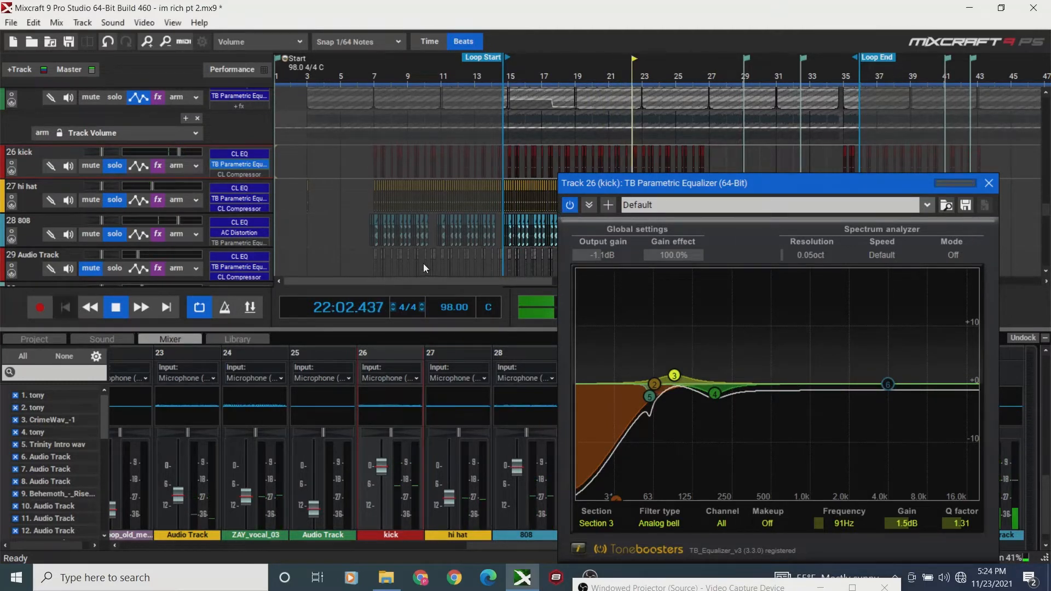
{"action": "left_click", "coordinate": [570, 205]}
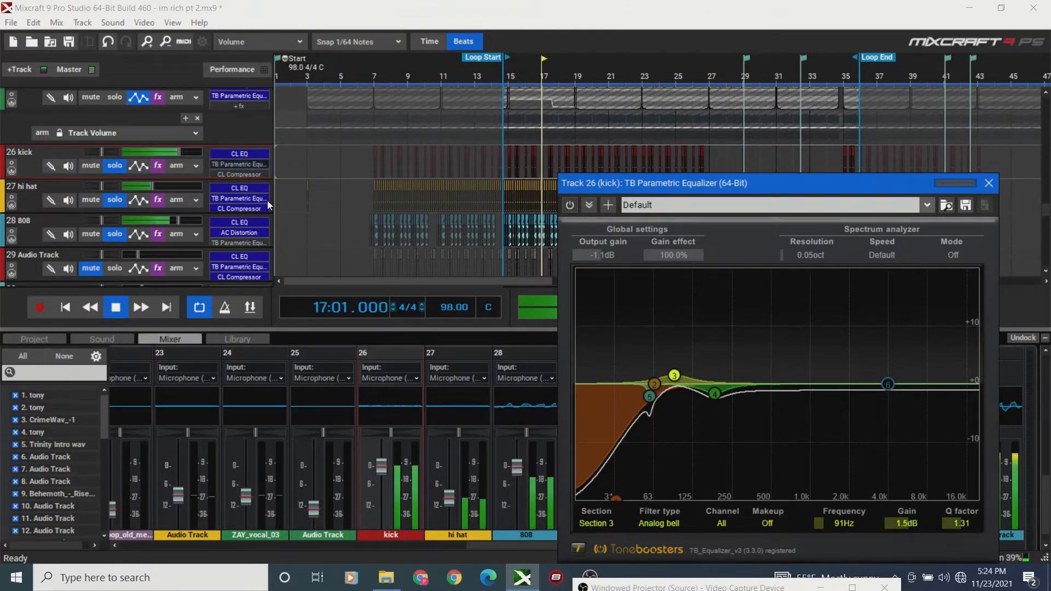
{"action": "key", "text": "space"}
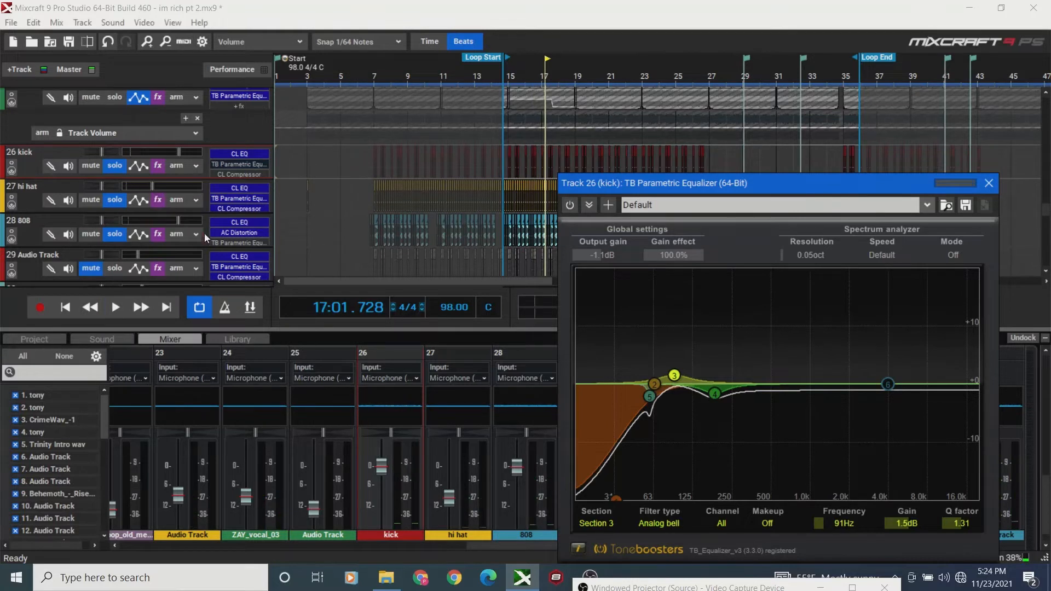
{"action": "key", "text": "space"}
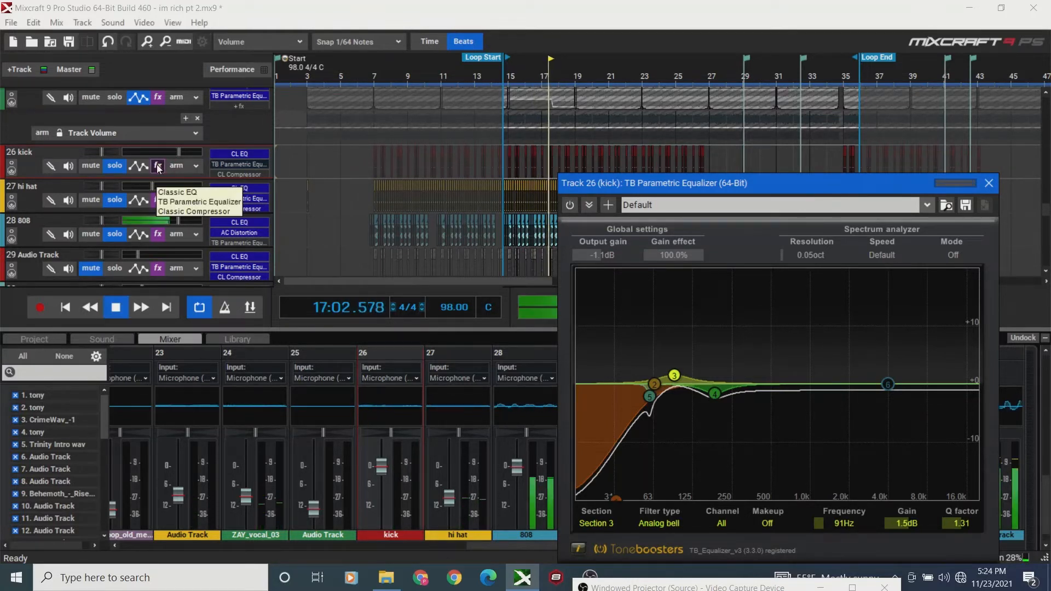
{"action": "key", "text": "space"}
Raise the input level of the kick's Classic EQ slightly to about -12 dB, play the loop from its start, and close the effect.
{"action": "left_click", "coordinate": [159, 166]}
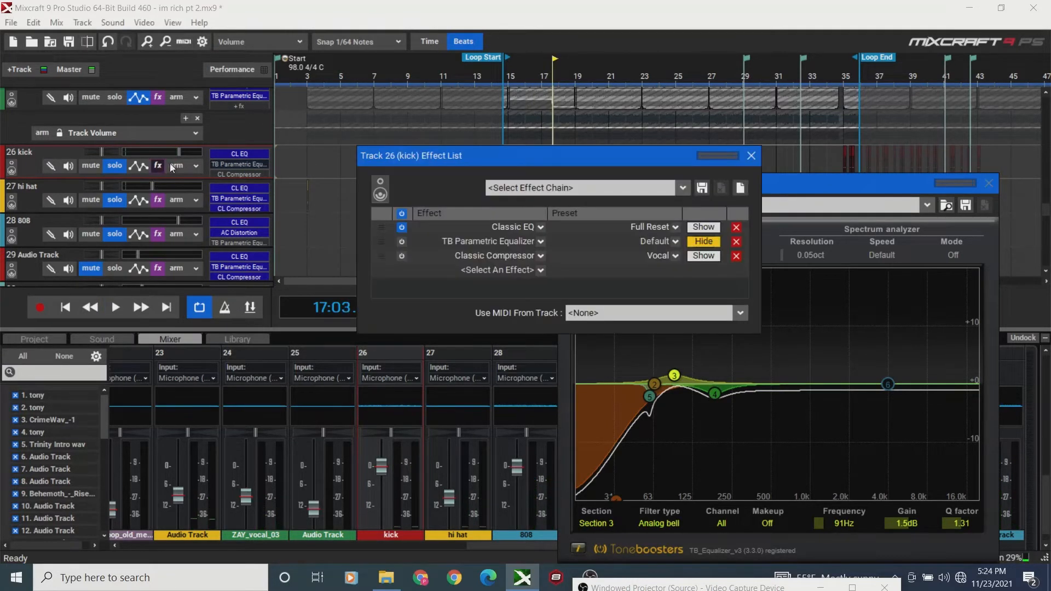
{"action": "left_click", "coordinate": [697, 229]}
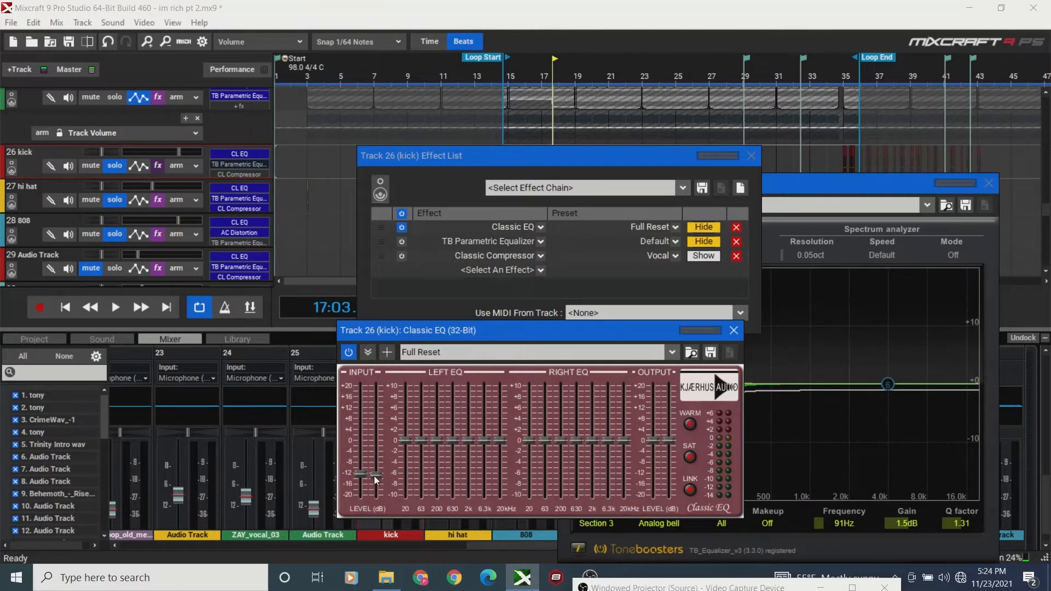
{"action": "left_click_drag", "start_coordinate": [375, 476], "coordinate": [374, 472]}
{"action": "left_click", "coordinate": [62, 313]}
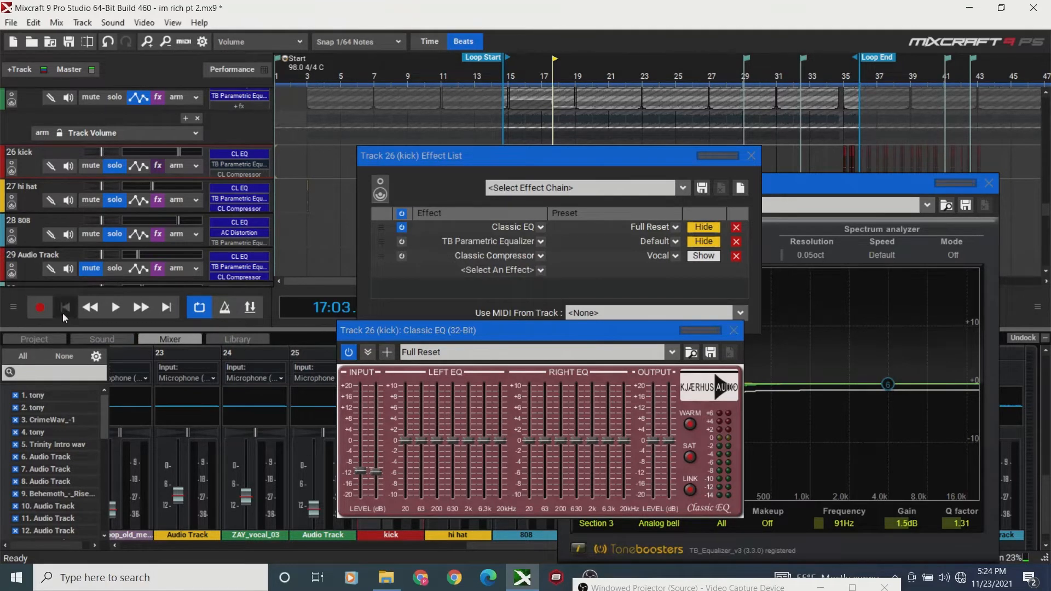
{"action": "key", "text": "space"}
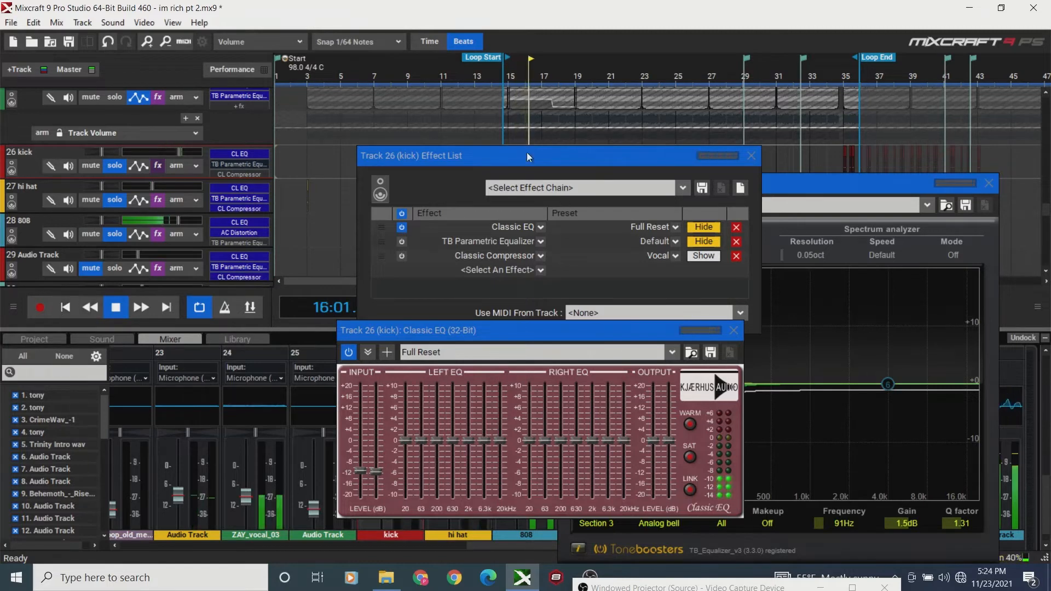
{"action": "left_click_drag", "start_coordinate": [477, 157], "coordinate": [570, 268]}
{"action": "left_click_drag", "start_coordinate": [415, 328], "coordinate": [499, 338]}
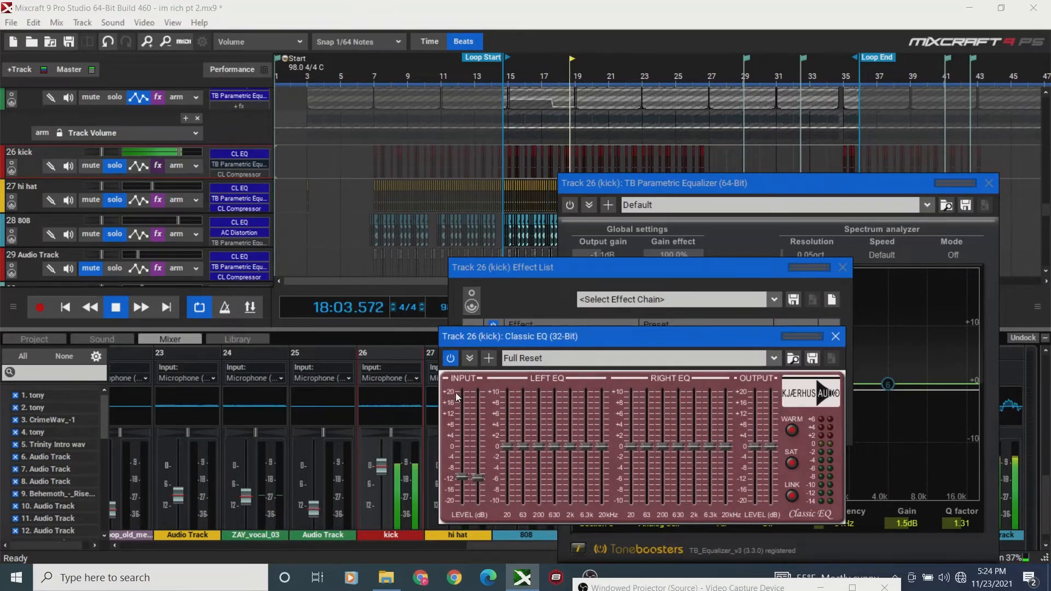
{"action": "key", "text": "space"}
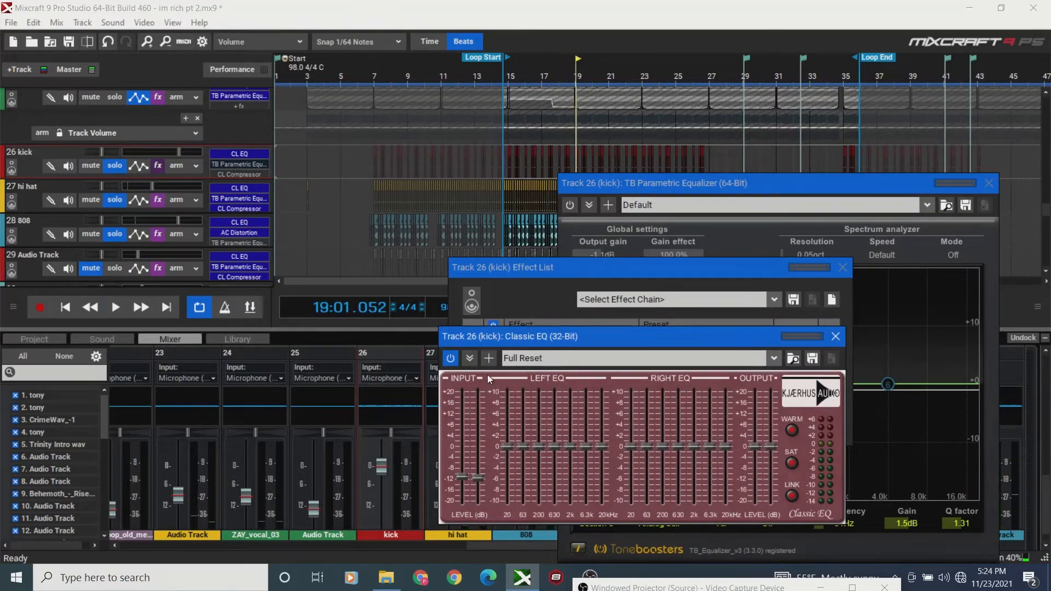
{"action": "left_click", "coordinate": [835, 336]}
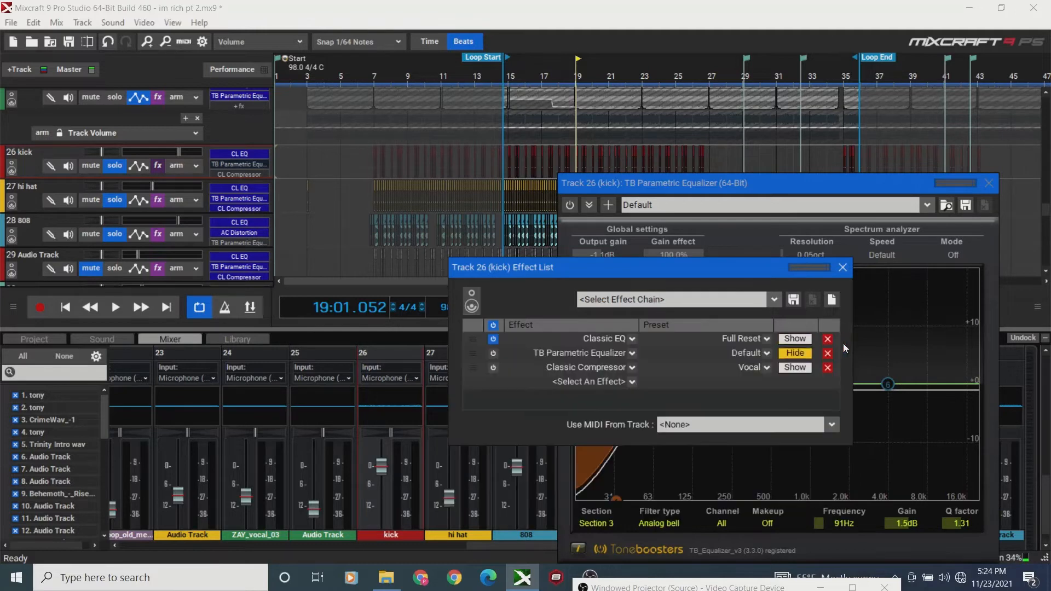
Replay the loop, re-enable the kick's parametric equalizer, and lower its output gain to -3.1 dB.
{"action": "left_click", "coordinate": [64, 311]}
{"action": "key", "text": "space"}
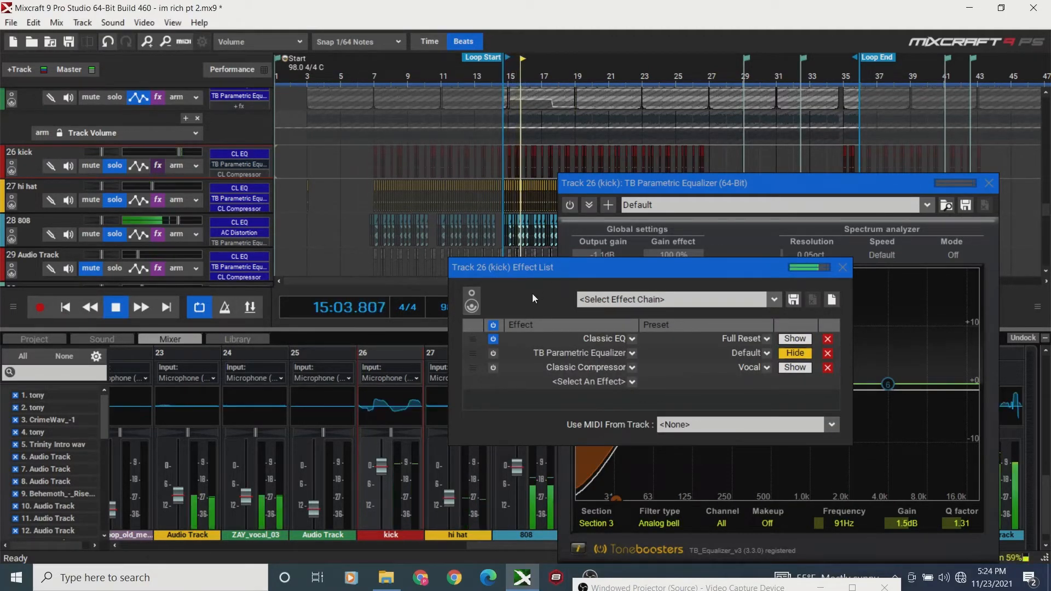
{"action": "left_click", "coordinate": [570, 207]}
{"action": "left_click", "coordinate": [570, 206]}
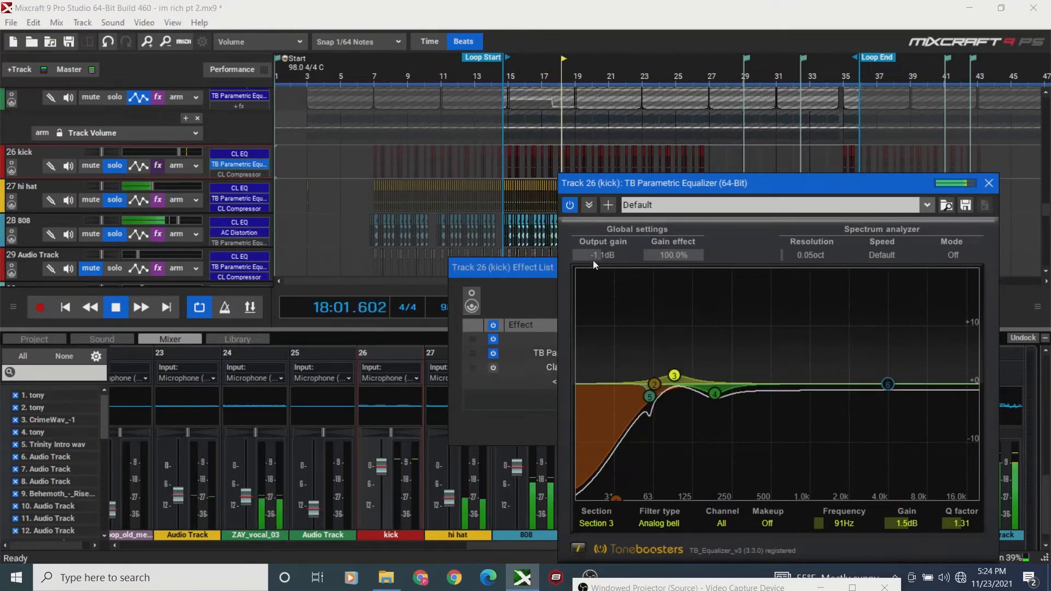
{"action": "left_click_drag", "start_coordinate": [593, 260], "coordinate": [582, 256]}
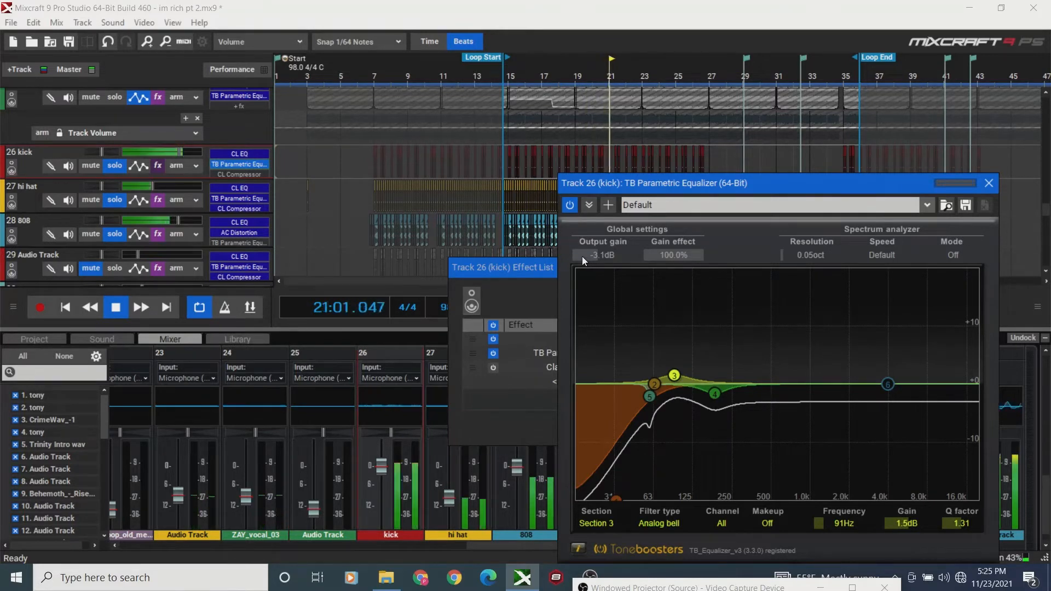
Compare the kick with the parametric equalizer off and on, leave it bypassed, and replay the loop's first bars.
{"action": "left_click", "coordinate": [570, 205]}
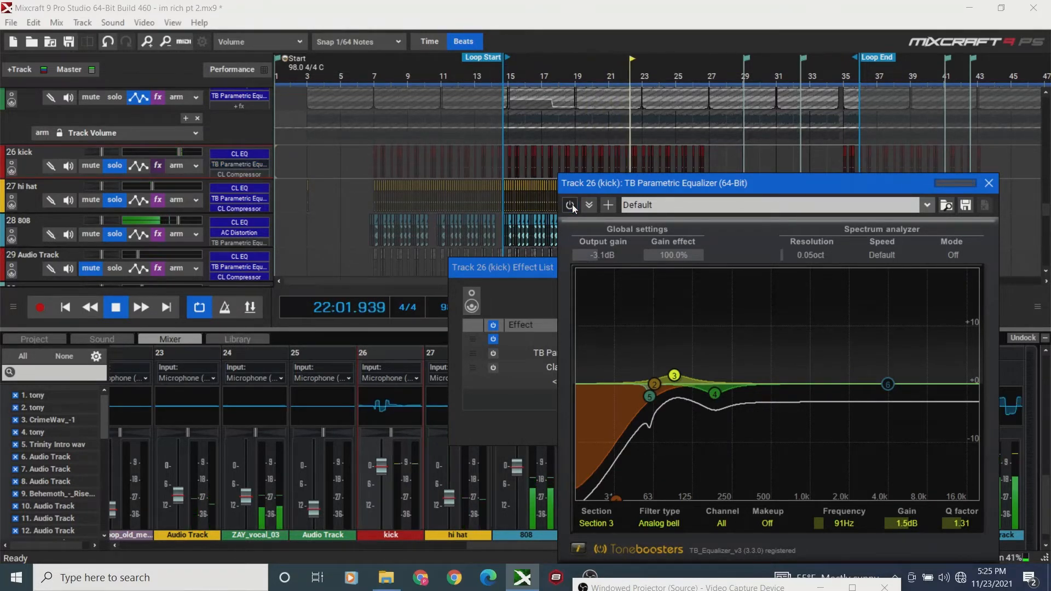
{"action": "left_click", "coordinate": [571, 205]}
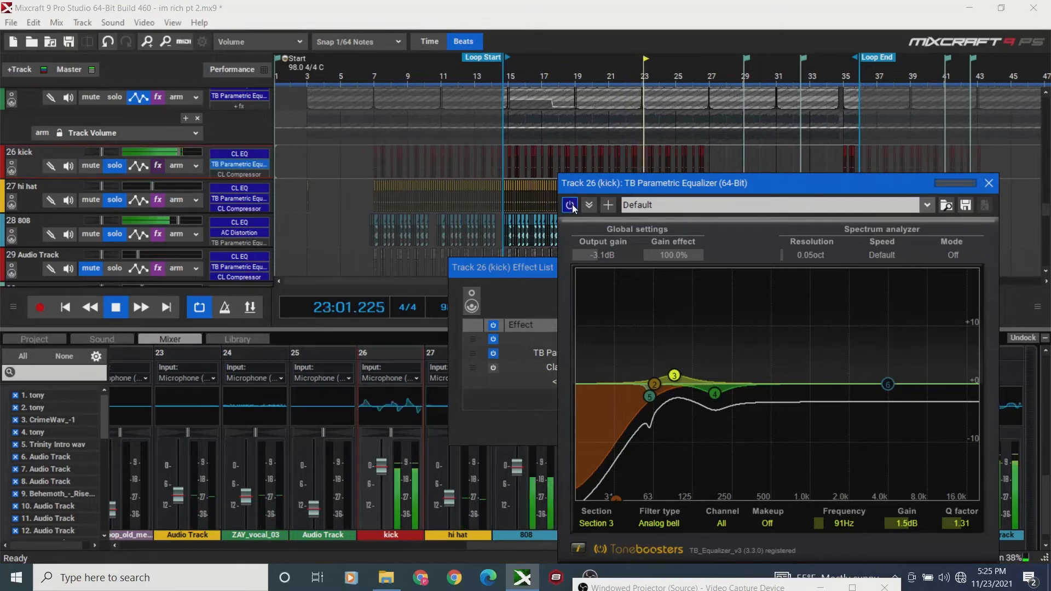
{"action": "left_click", "coordinate": [571, 205]}
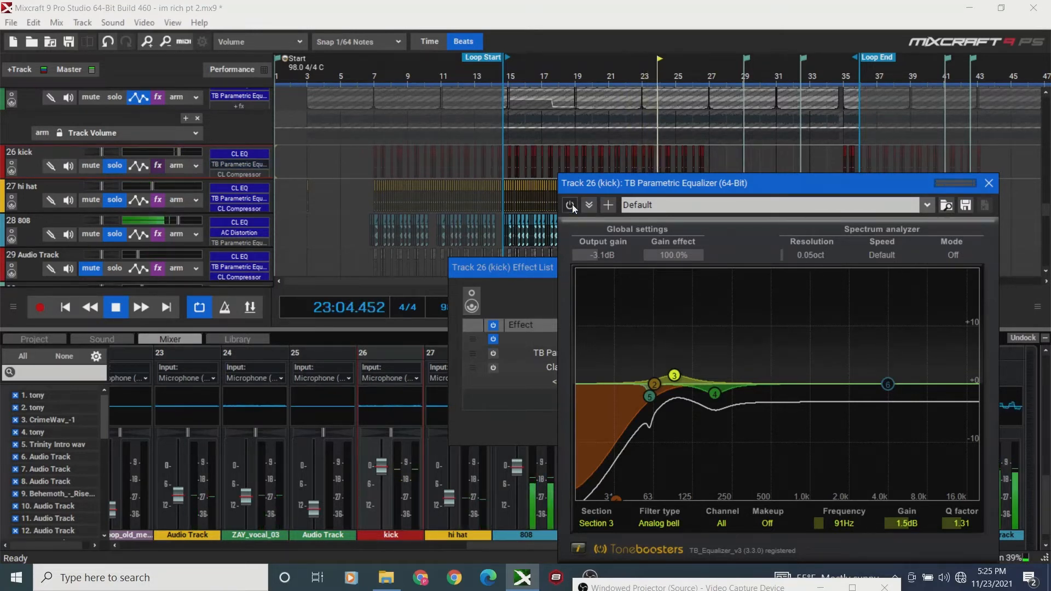
{"action": "left_click", "coordinate": [67, 307]}
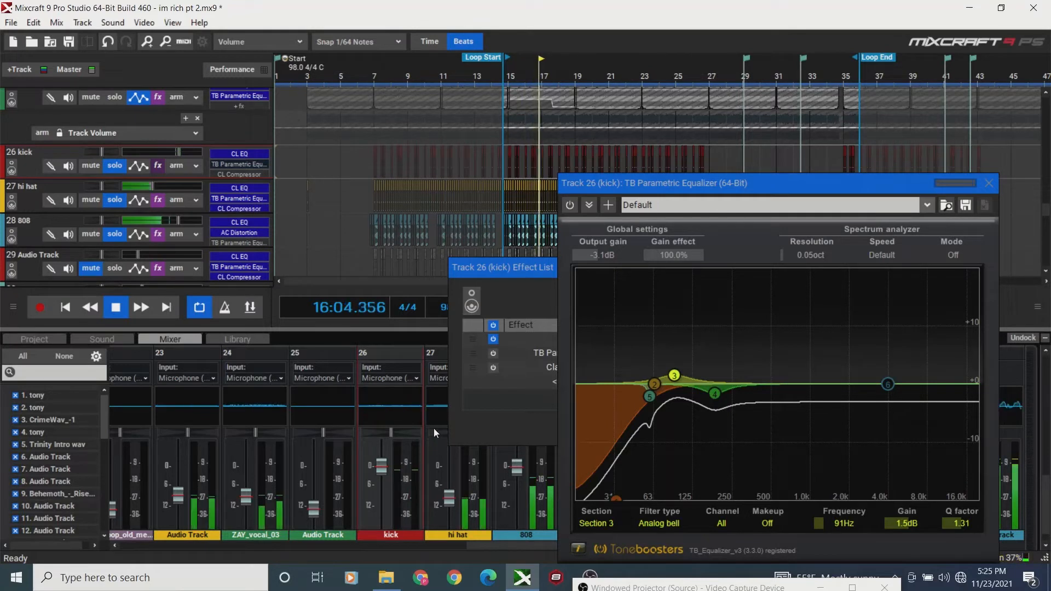
{"action": "key", "text": "space"}
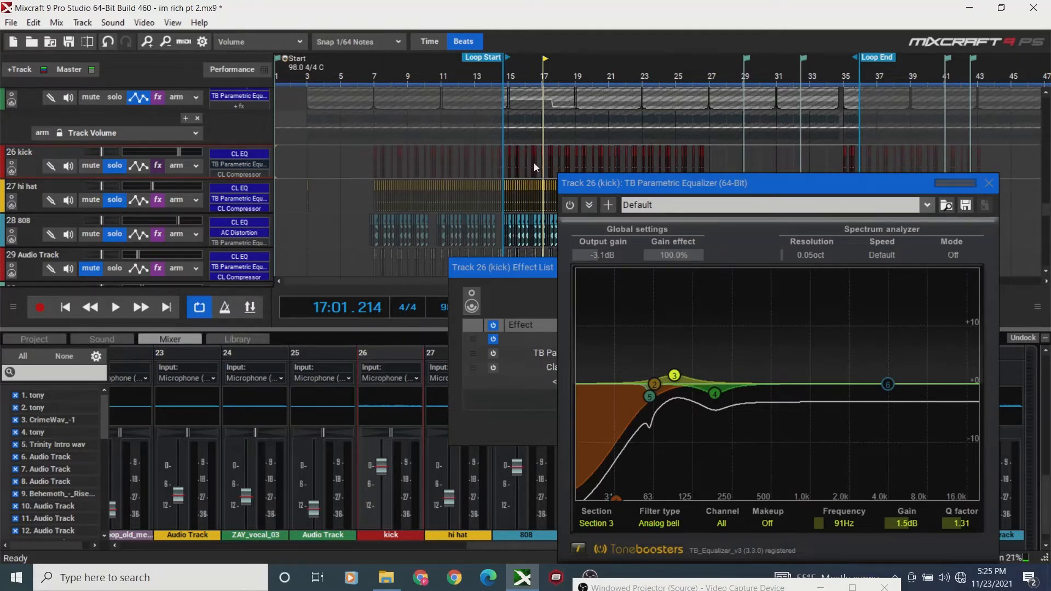
Compare the kick with its parametric equalizer off and on during playback, leave it enabled, and close the equalizer.
{"action": "key", "text": "space"}
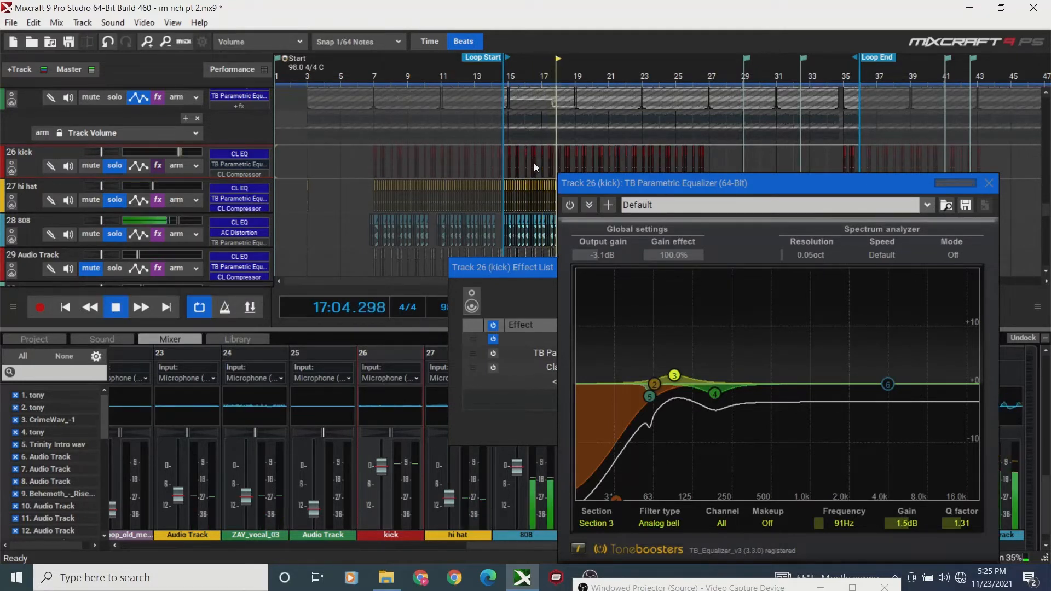
{"action": "key", "text": "space"}
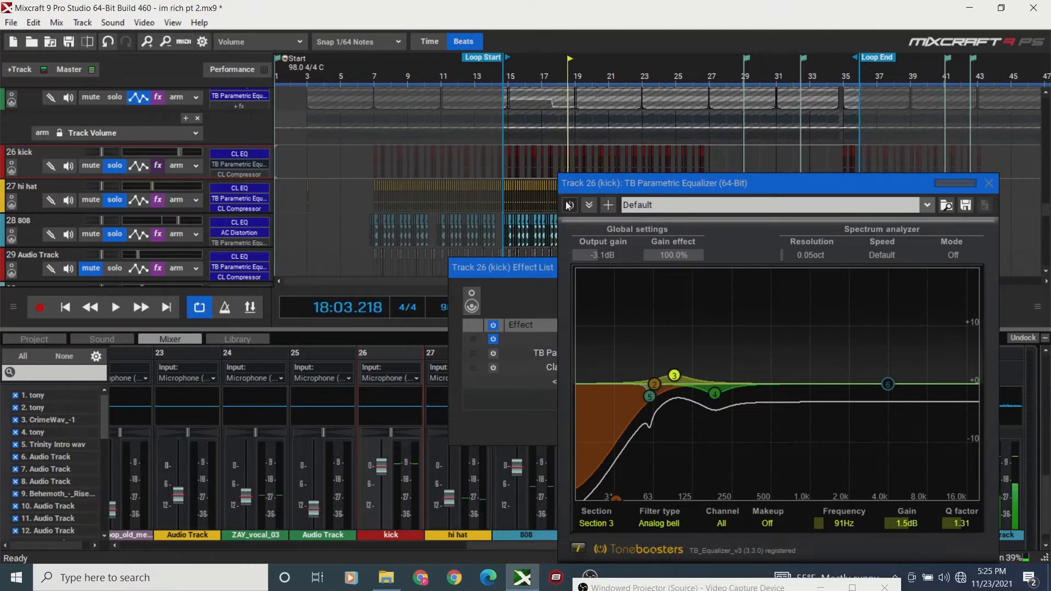
{"action": "key", "text": "space"}
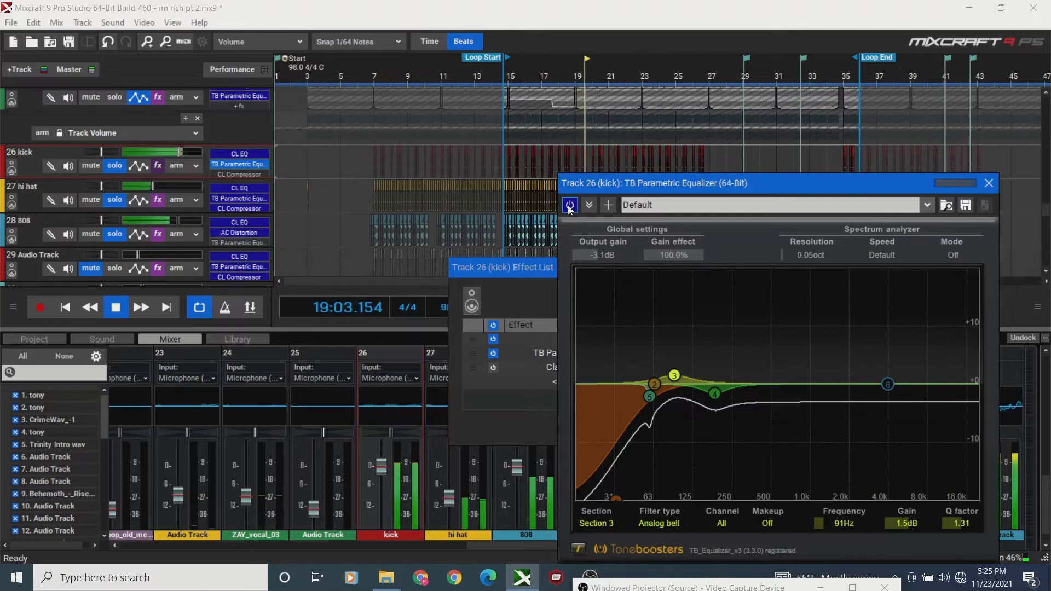
{"action": "left_click", "coordinate": [570, 206]}
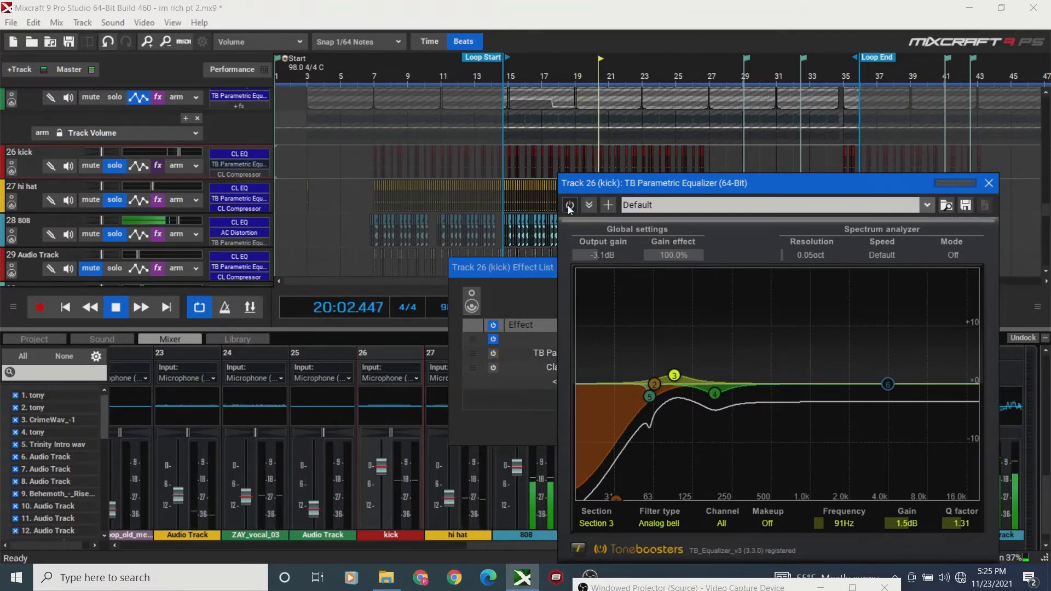
{"action": "left_click", "coordinate": [569, 205]}
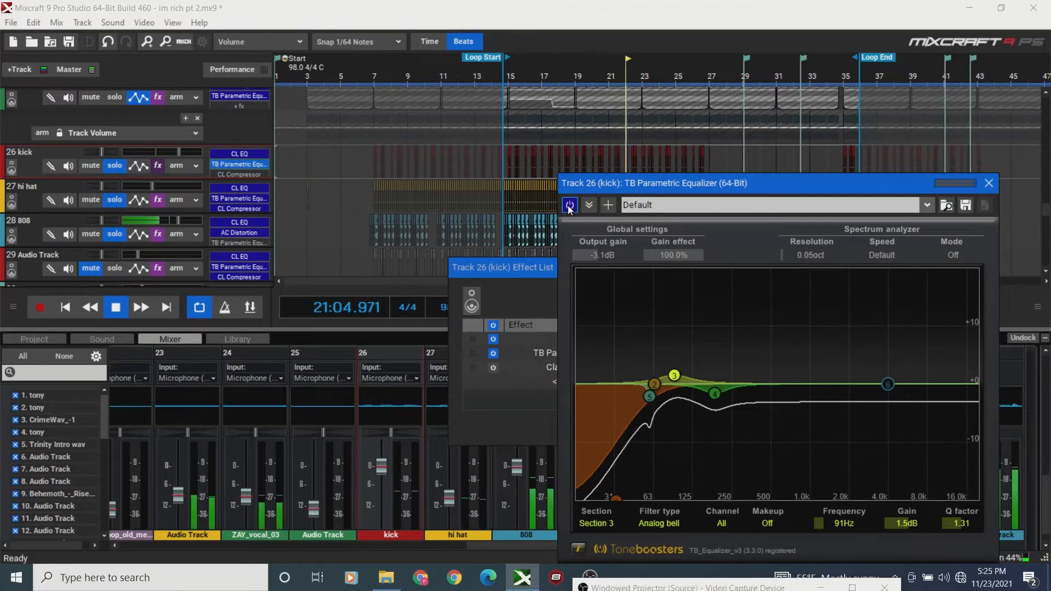
{"action": "key", "text": "space"}
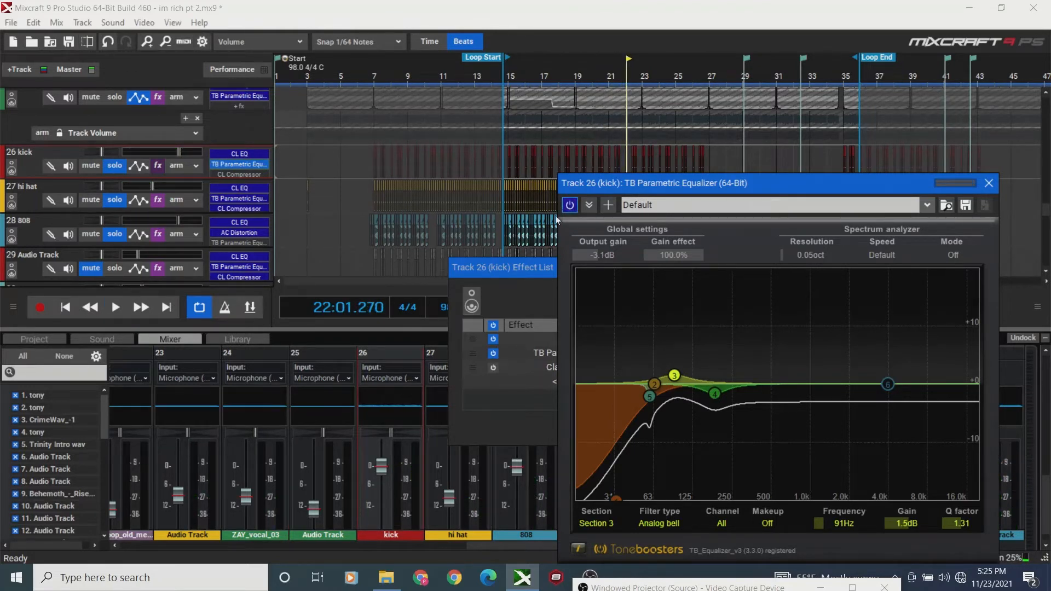
{"action": "left_click", "coordinate": [621, 500]}
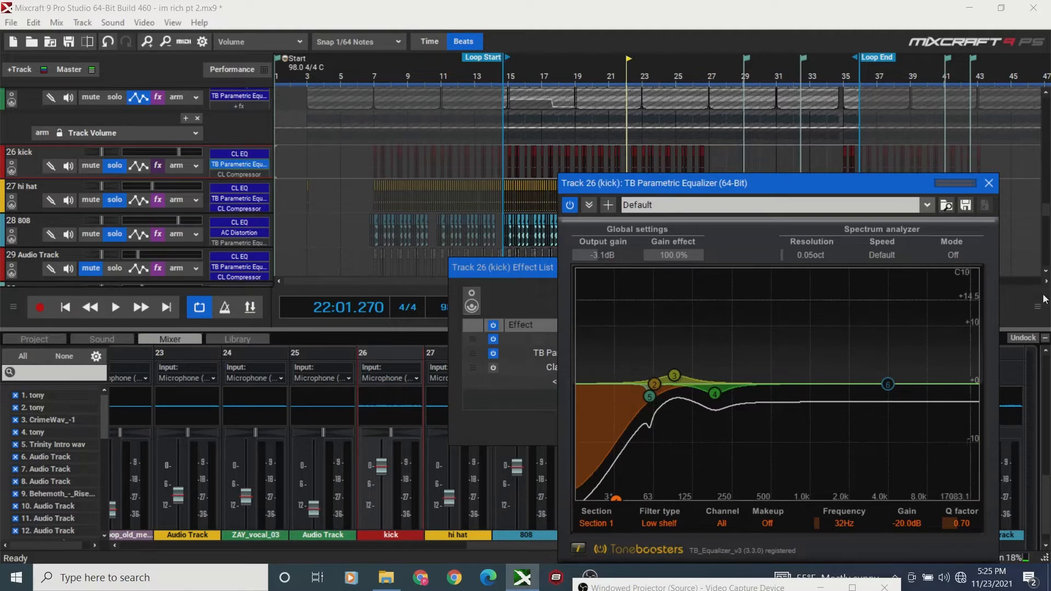
{"action": "left_click", "coordinate": [992, 192]}
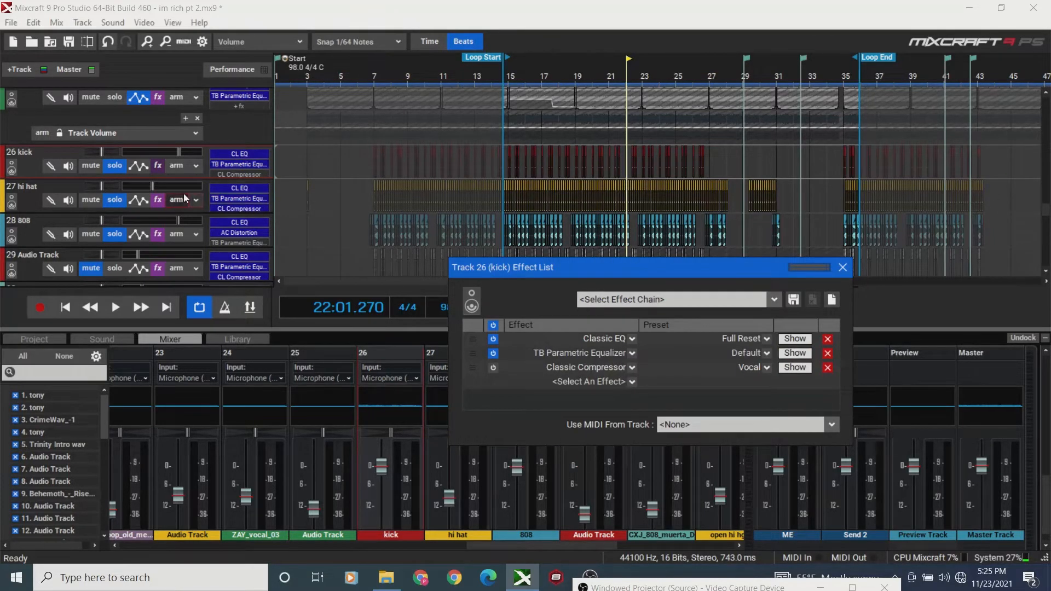
Move the kick track below the hi hat track, directly above the 808, and close its effect list.
{"action": "left_click_drag", "start_coordinate": [45, 157], "coordinate": [32, 200]}
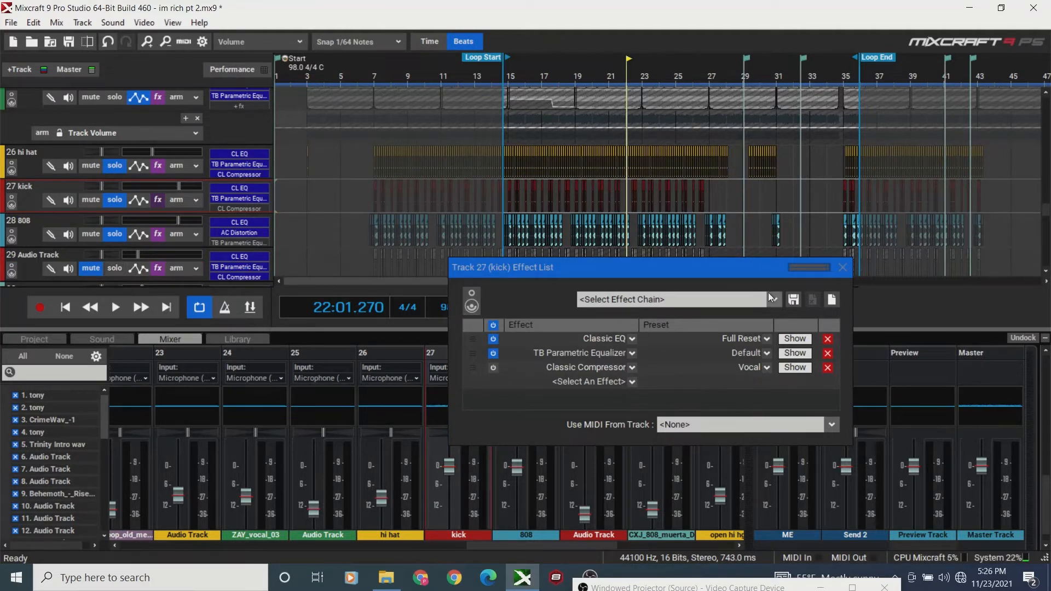
{"action": "left_click", "coordinate": [842, 267]}
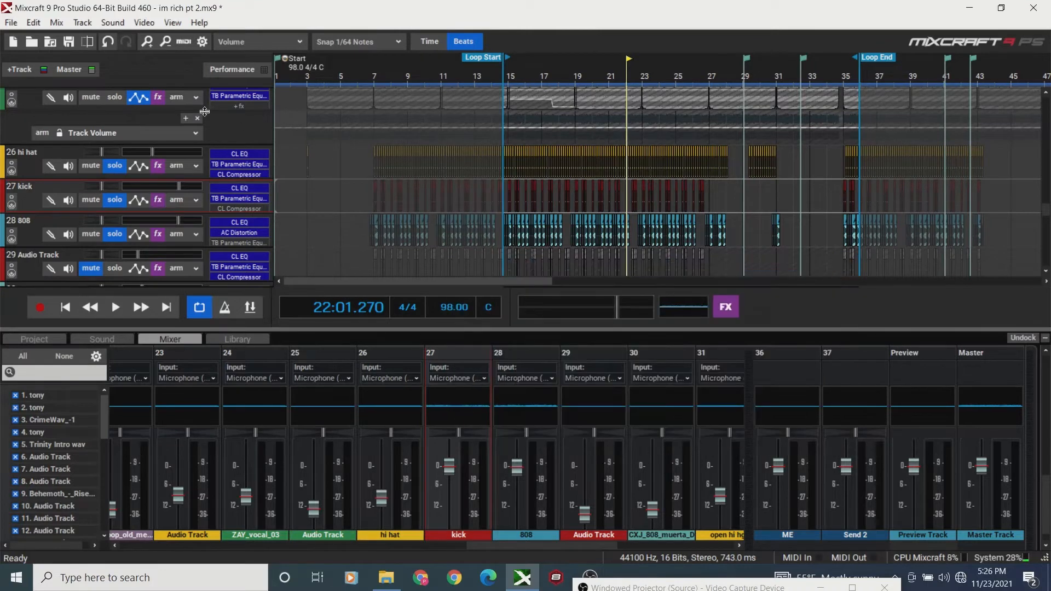
{"action": "left_click", "coordinate": [146, 43]}
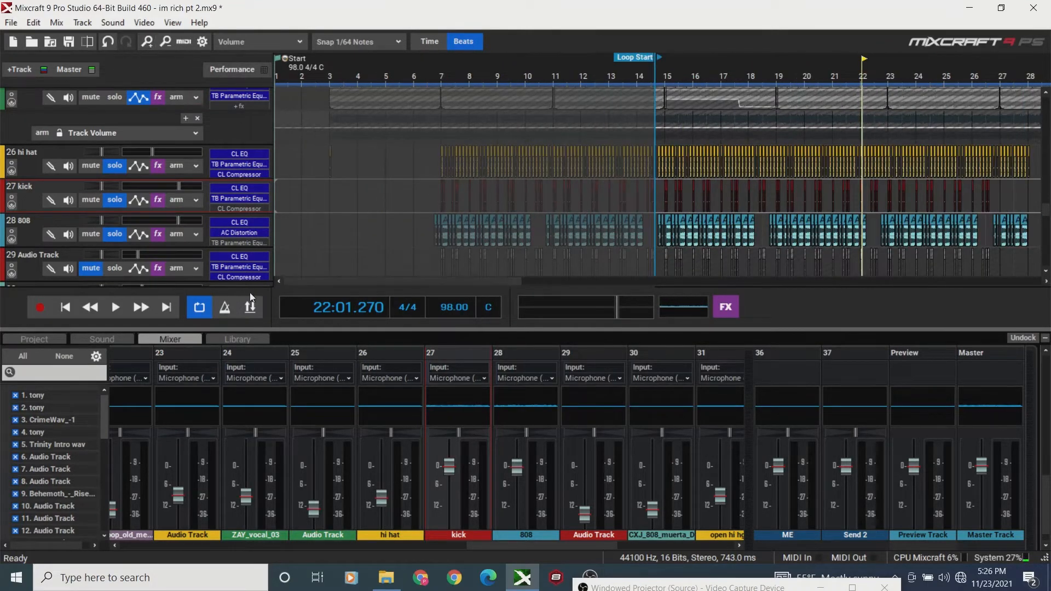
Reopen the kick's parametric equalizer and flatten the section 1 low shelf to 0.0 dB at 27 Hz.
{"action": "left_click", "coordinate": [157, 202]}
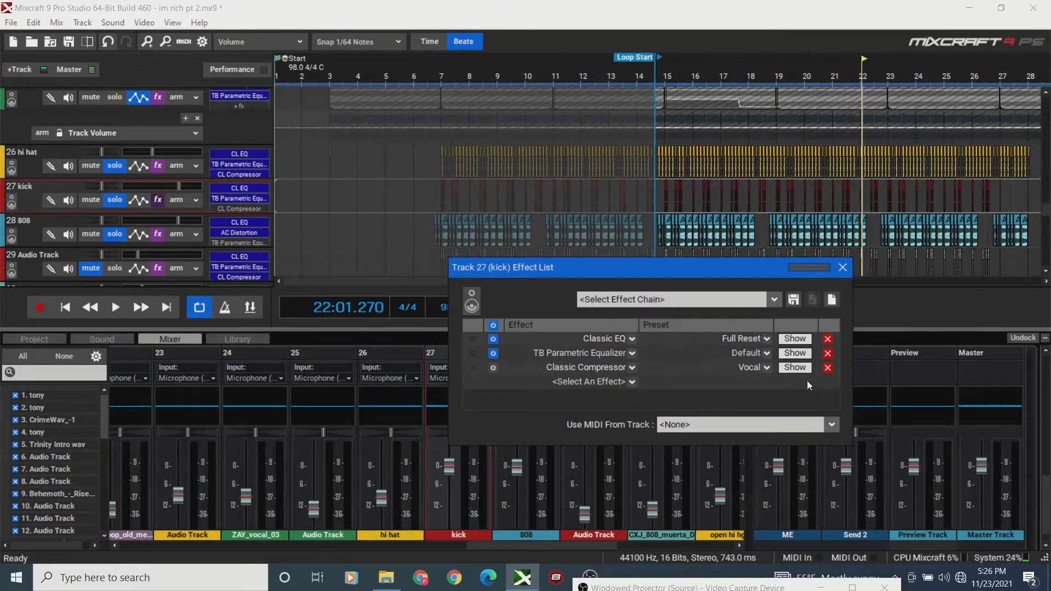
{"action": "left_click", "coordinate": [793, 353]}
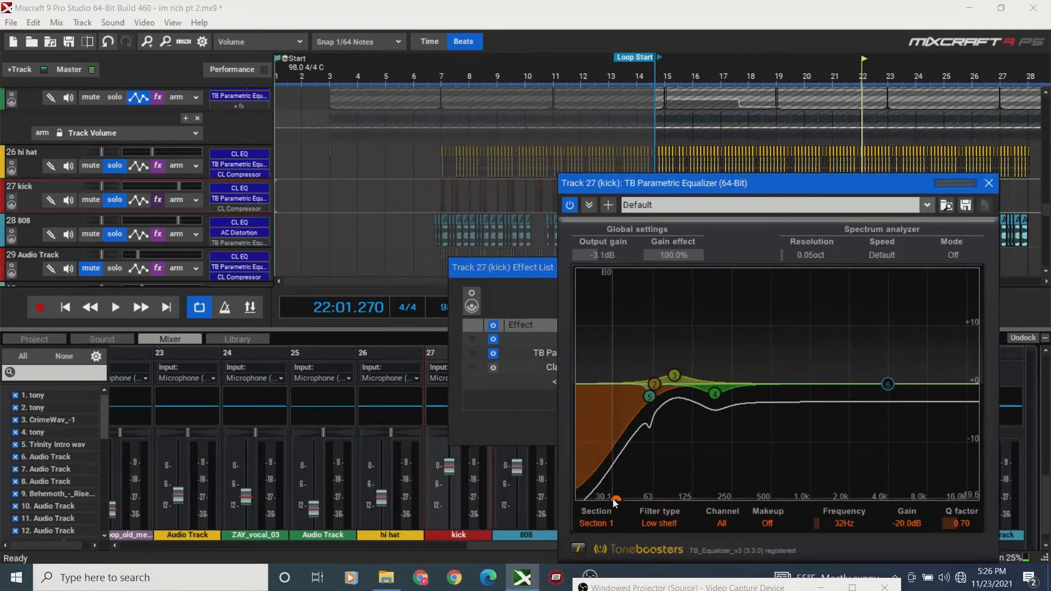
{"action": "left_click_drag", "start_coordinate": [612, 488], "coordinate": [607, 384]}
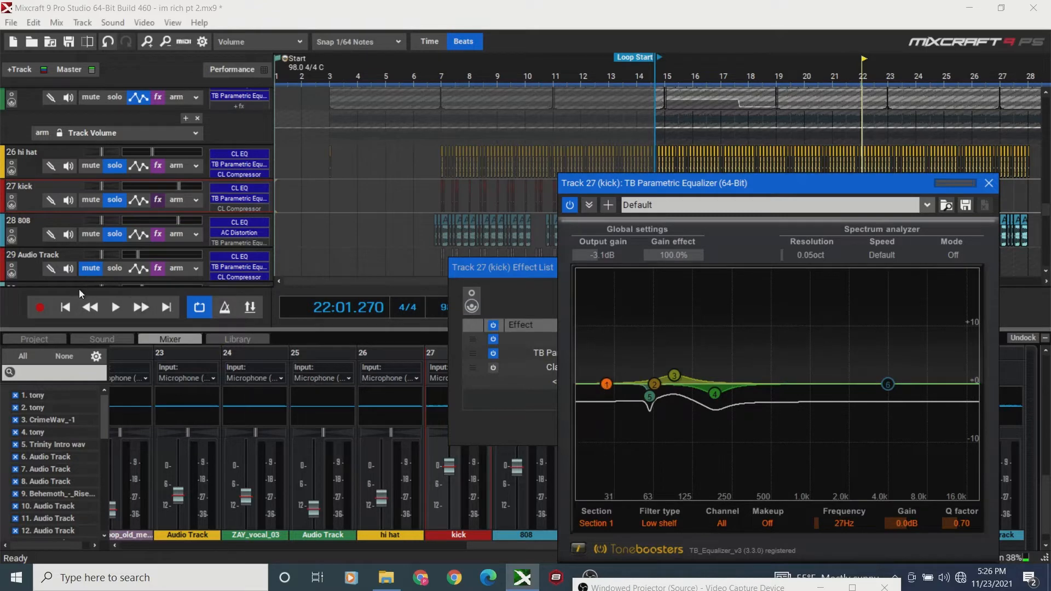
Play the loop from its start while moving the equalizer and effect list windows clear of the kick track.
{"action": "left_click", "coordinate": [65, 307]}
{"action": "key", "text": "space"}
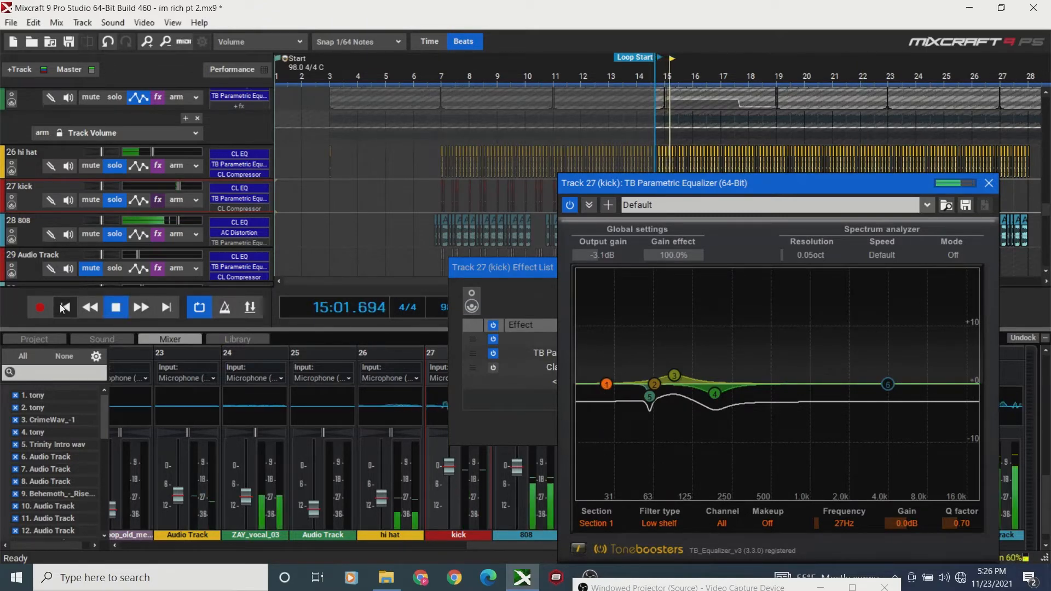
{"action": "left_click_drag", "start_coordinate": [685, 176], "coordinate": [679, 309]}
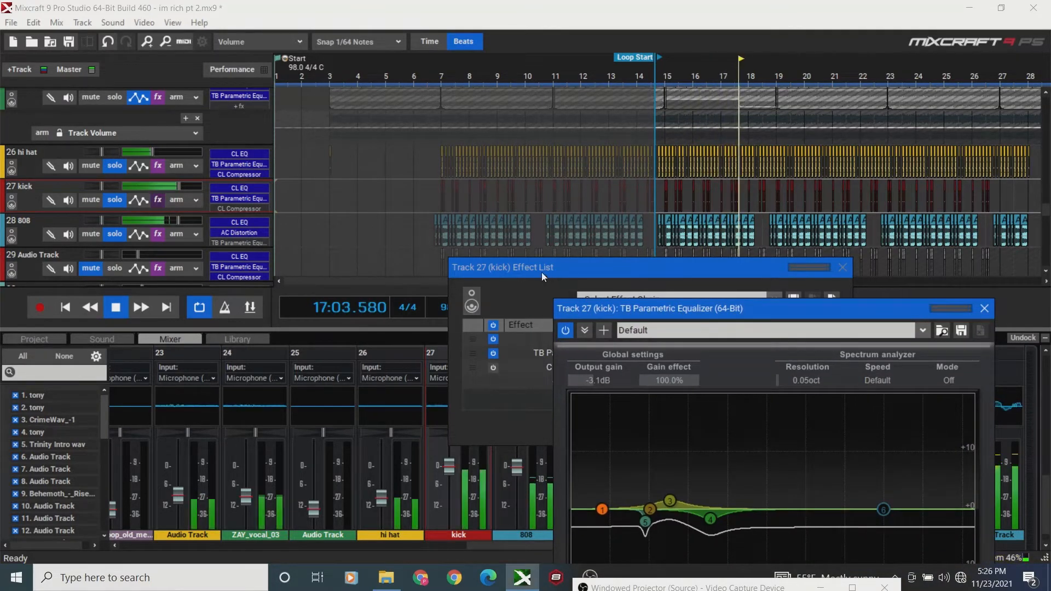
{"action": "left_click_drag", "start_coordinate": [533, 268], "coordinate": [625, 425]}
{"action": "left_click_drag", "start_coordinate": [658, 304], "coordinate": [675, 253]}
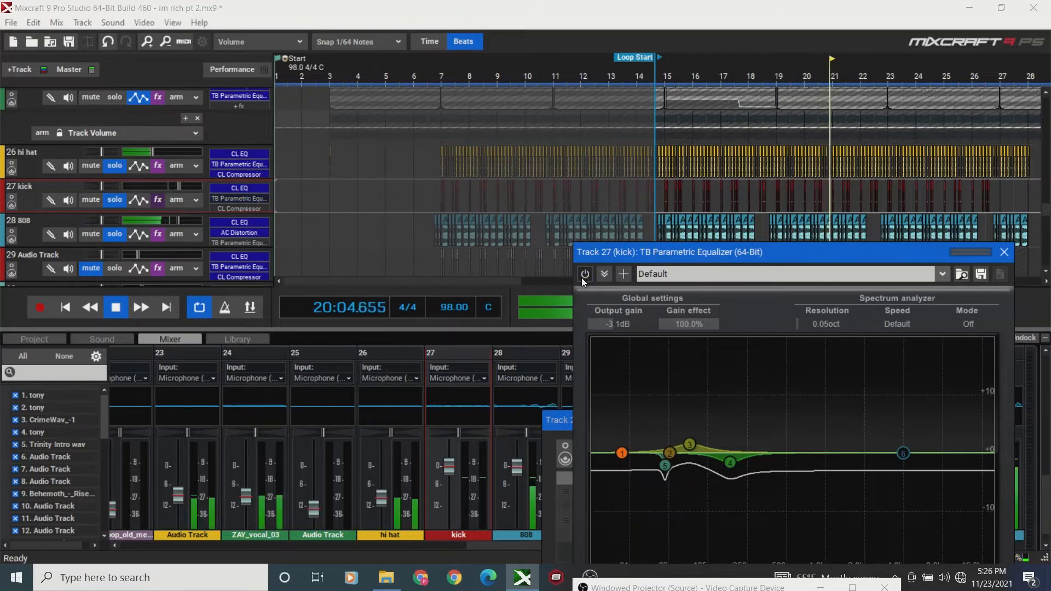
Raise the kick parametric equalizer's output gain to -0.9 dB, replaying the loop with the equalizer switched back on.
{"action": "left_click_drag", "start_coordinate": [615, 327], "coordinate": [609, 317]}
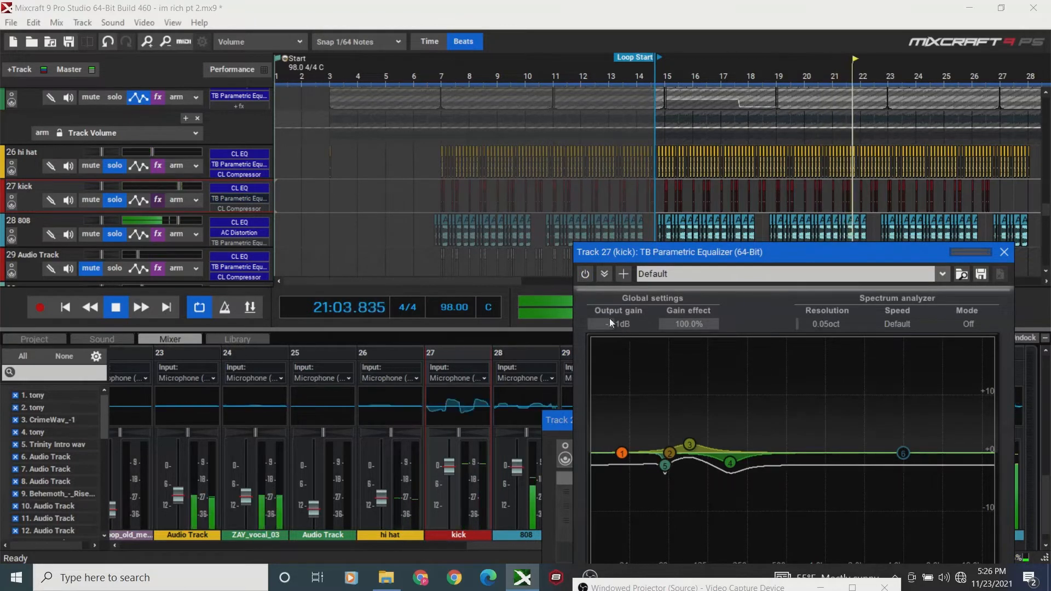
{"action": "left_click", "coordinate": [64, 311]}
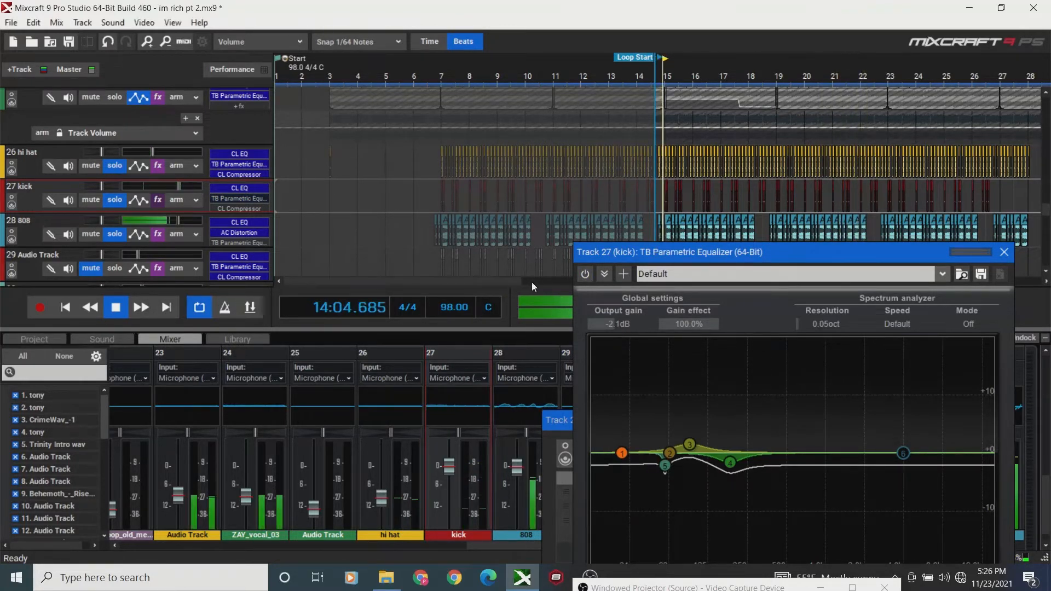
{"action": "left_click", "coordinate": [585, 275]}
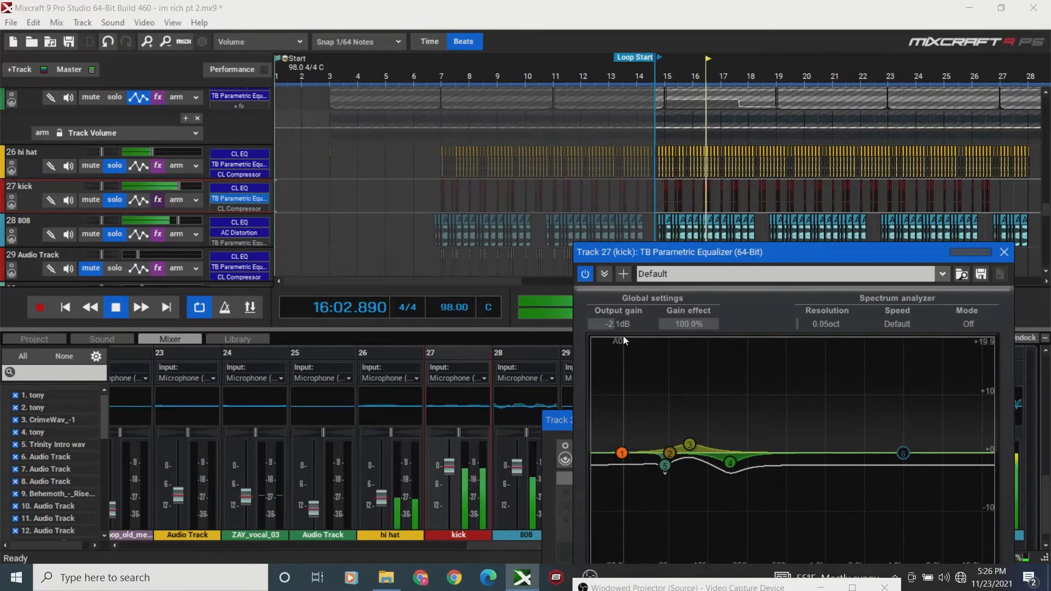
{"action": "left_click_drag", "start_coordinate": [623, 329], "coordinate": [627, 327]}
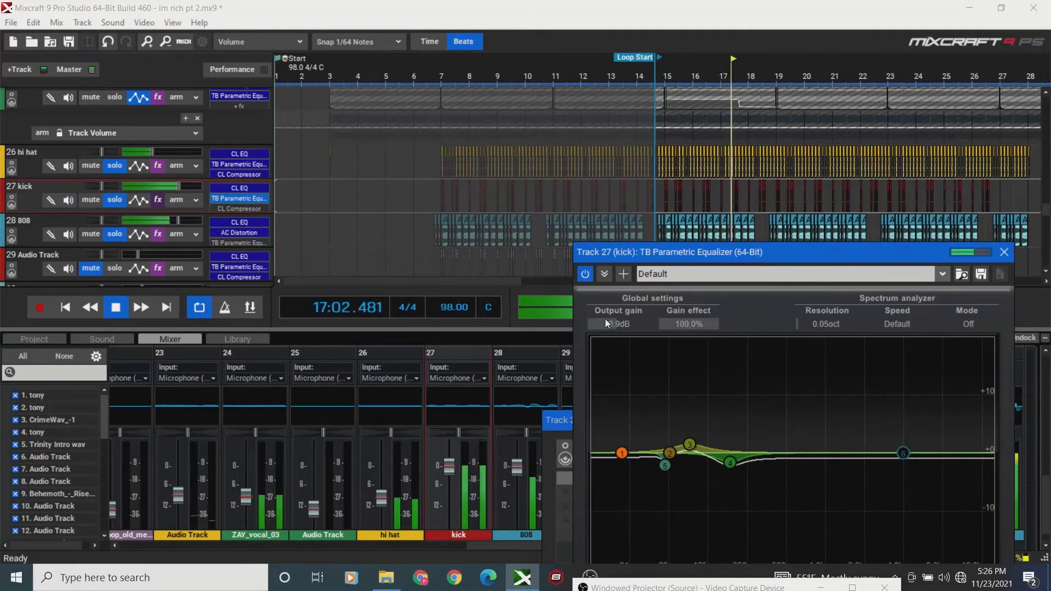
Compare the kick with the parametric equalizer off and on, leave it enabled, and replay the loop's first bars.
{"action": "left_click", "coordinate": [589, 274]}
{"action": "left_click", "coordinate": [586, 272]}
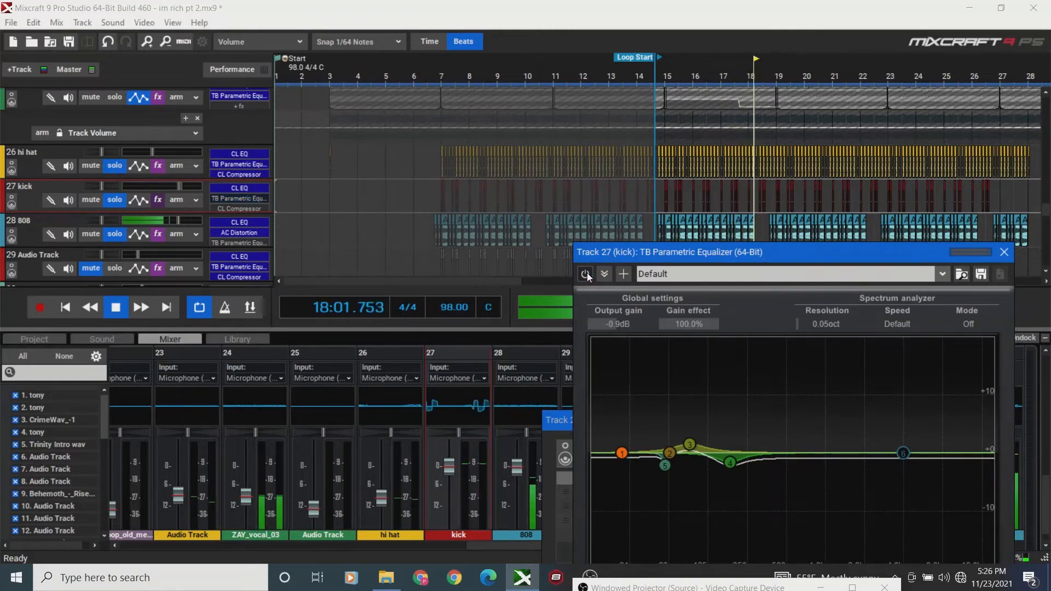
{"action": "left_click", "coordinate": [586, 273]}
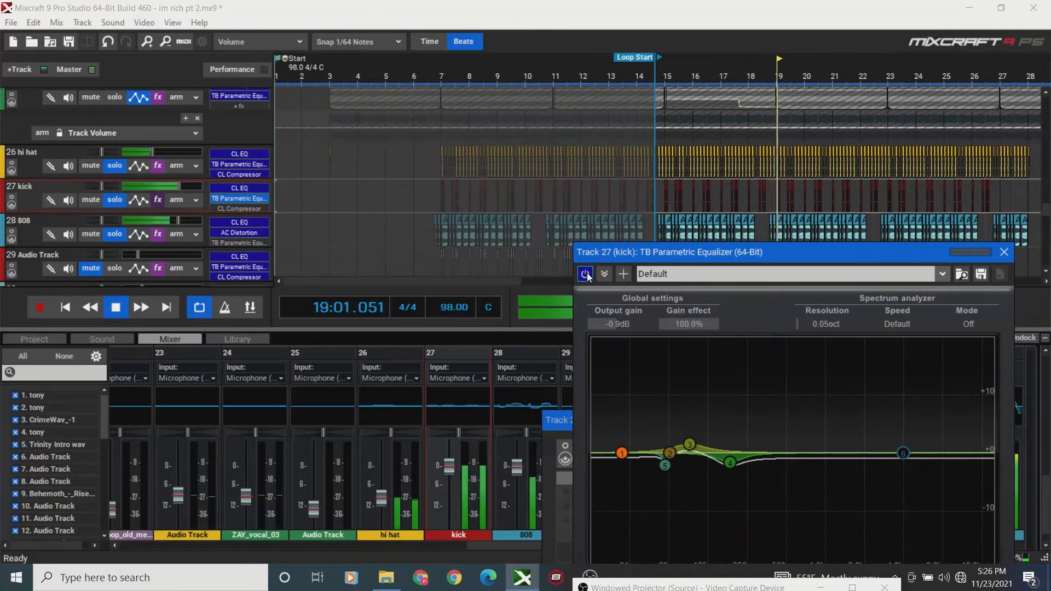
{"action": "key", "text": "space"}
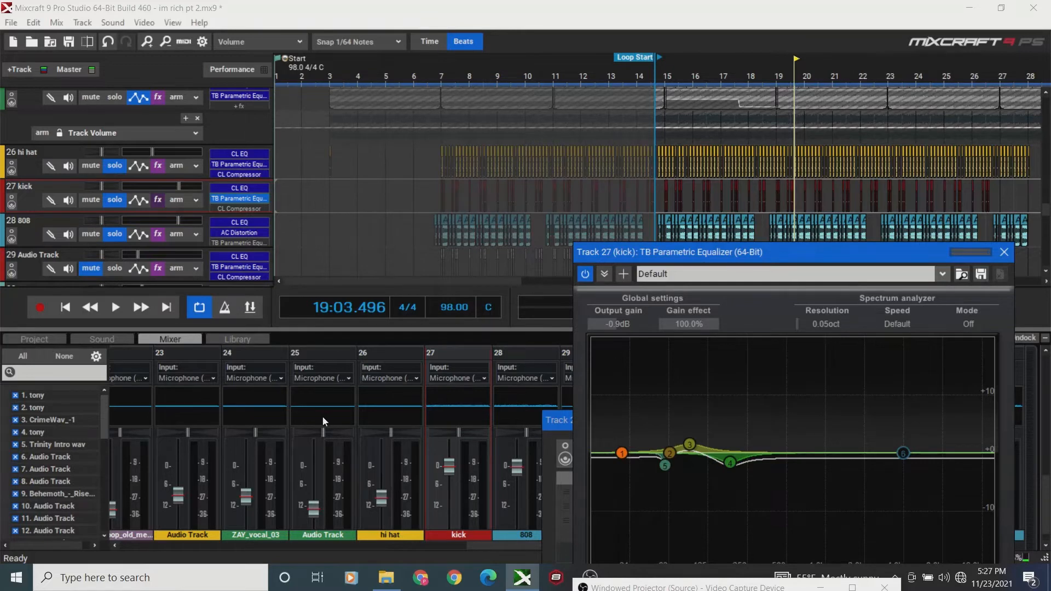
{"action": "left_click_drag", "start_coordinate": [450, 278], "coordinate": [500, 282]}
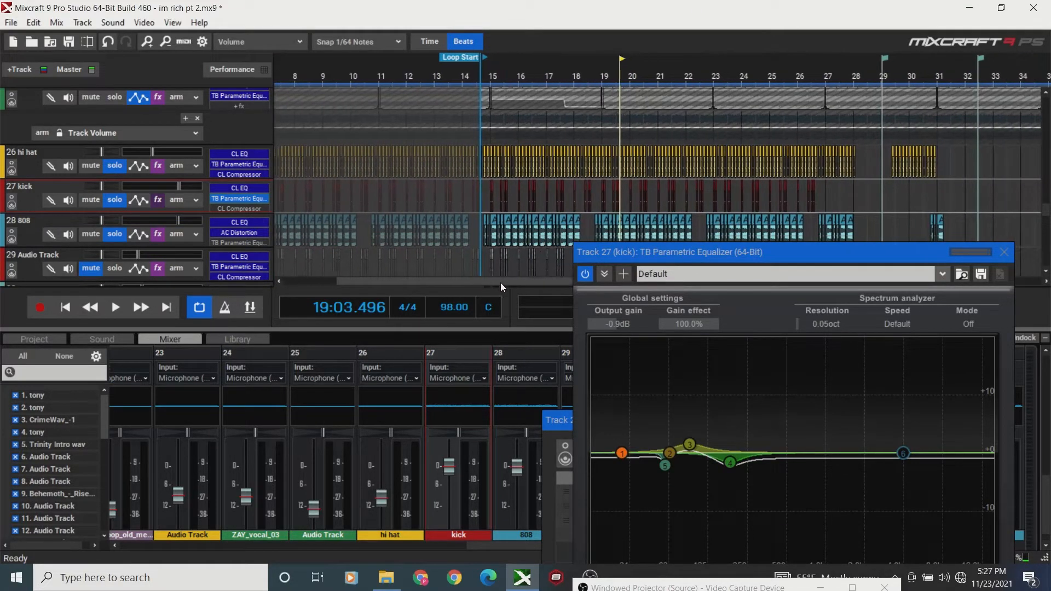
{"action": "left_click", "coordinate": [65, 308]}
{"action": "key", "text": "space"}
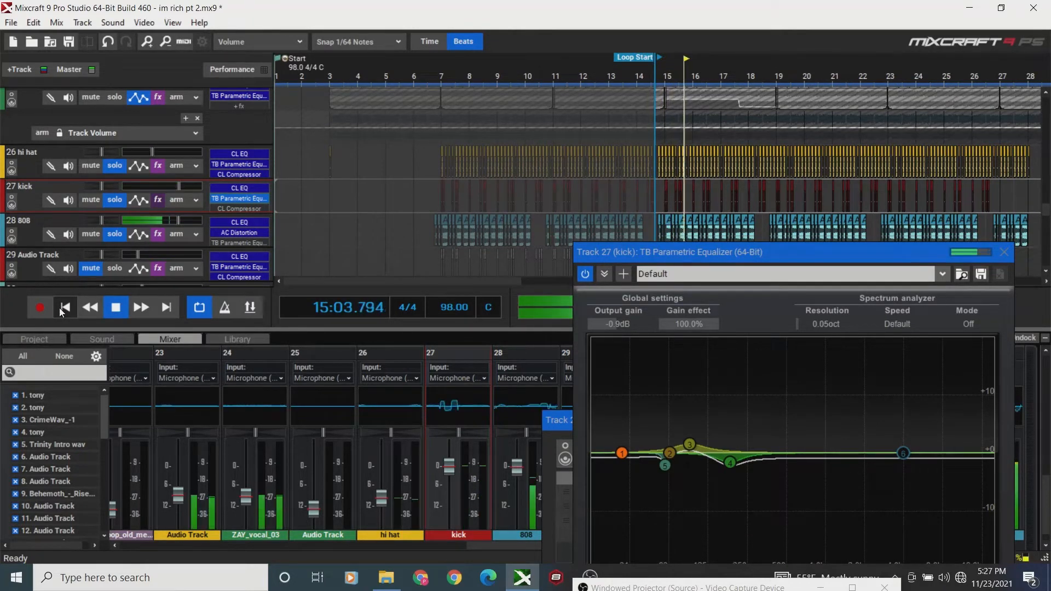
{"action": "key", "text": "space"}
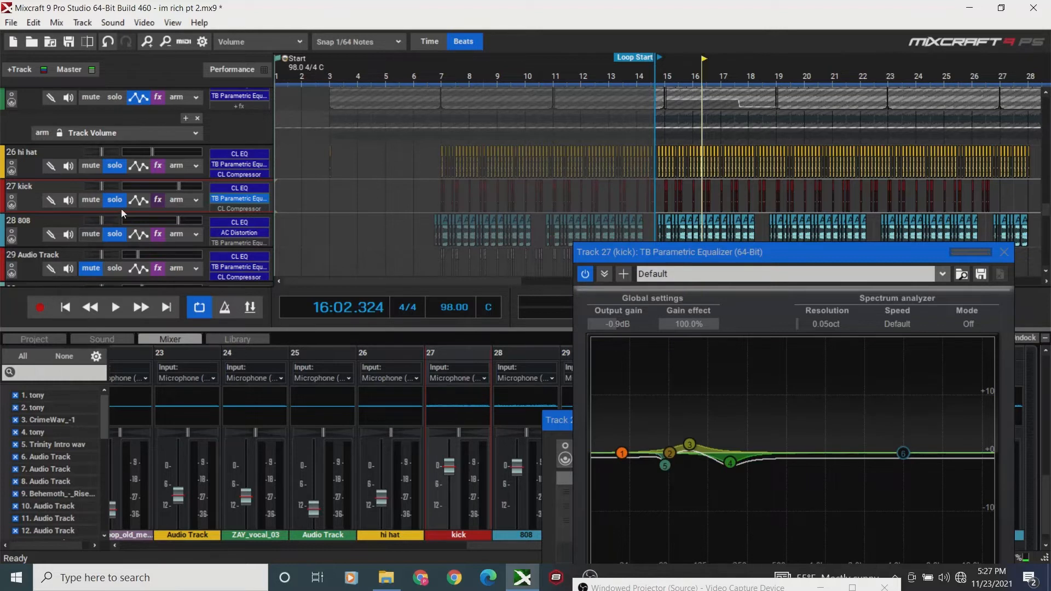
Open the kick's Classic EQ from its effect list, close the parametric equalizer, and check the master volume level.
{"action": "left_click", "coordinate": [158, 200]}
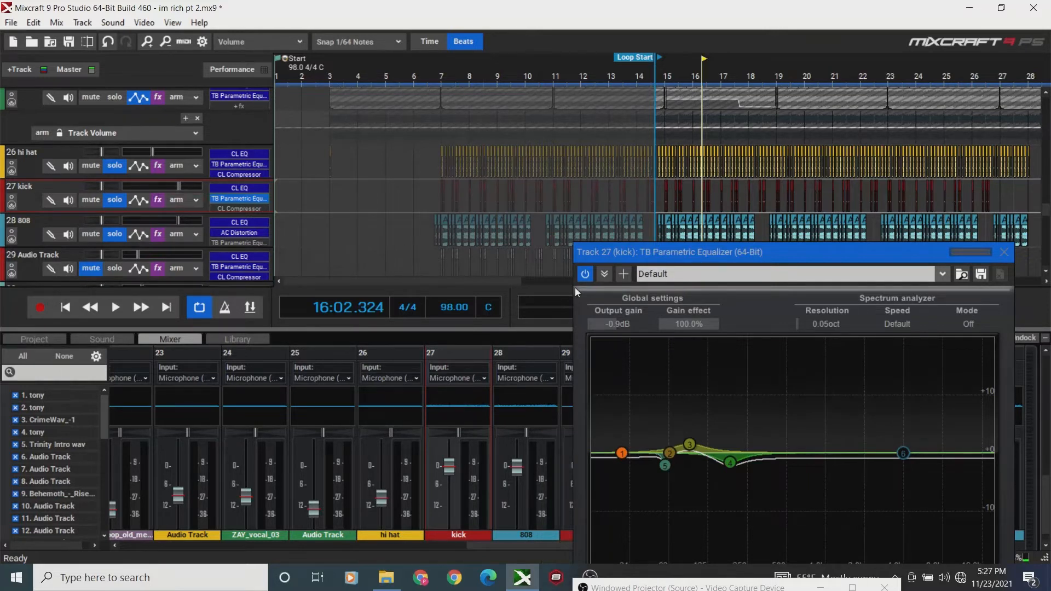
{"action": "left_click", "coordinate": [158, 201]}
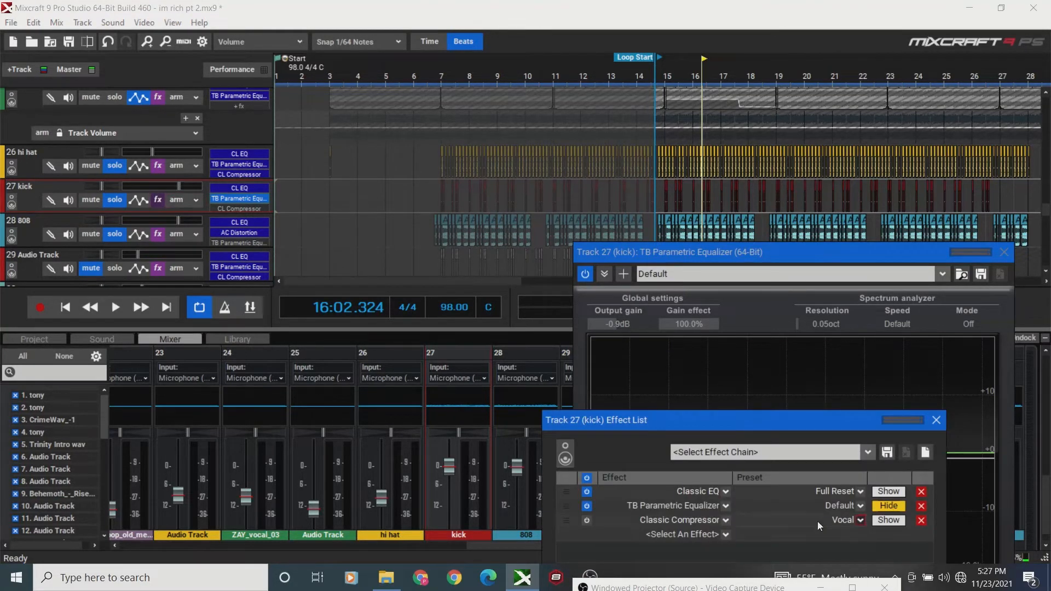
{"action": "left_click", "coordinate": [882, 490]}
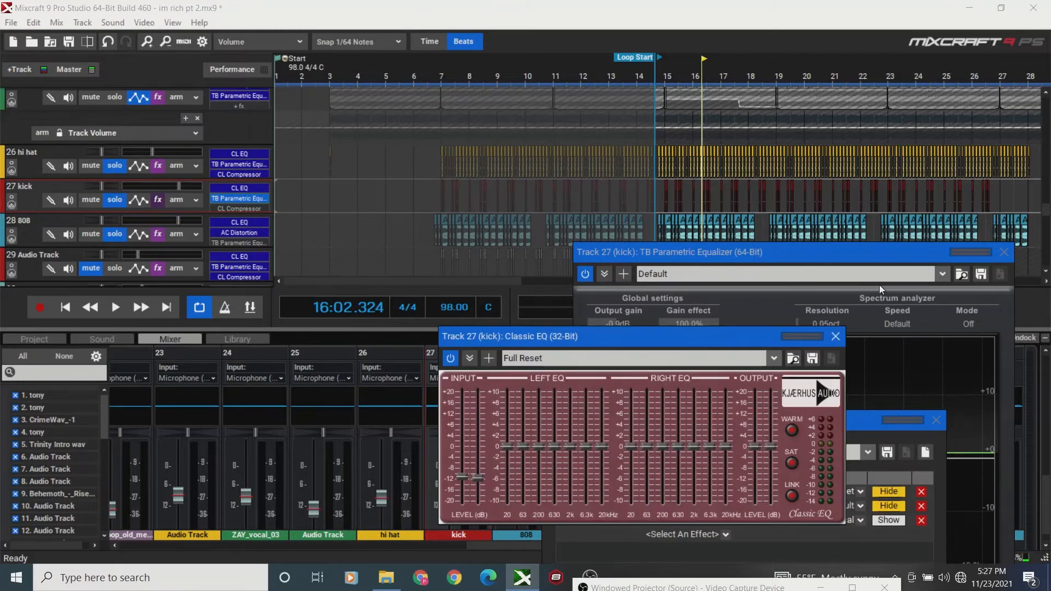
{"action": "left_click", "coordinate": [1001, 252]}
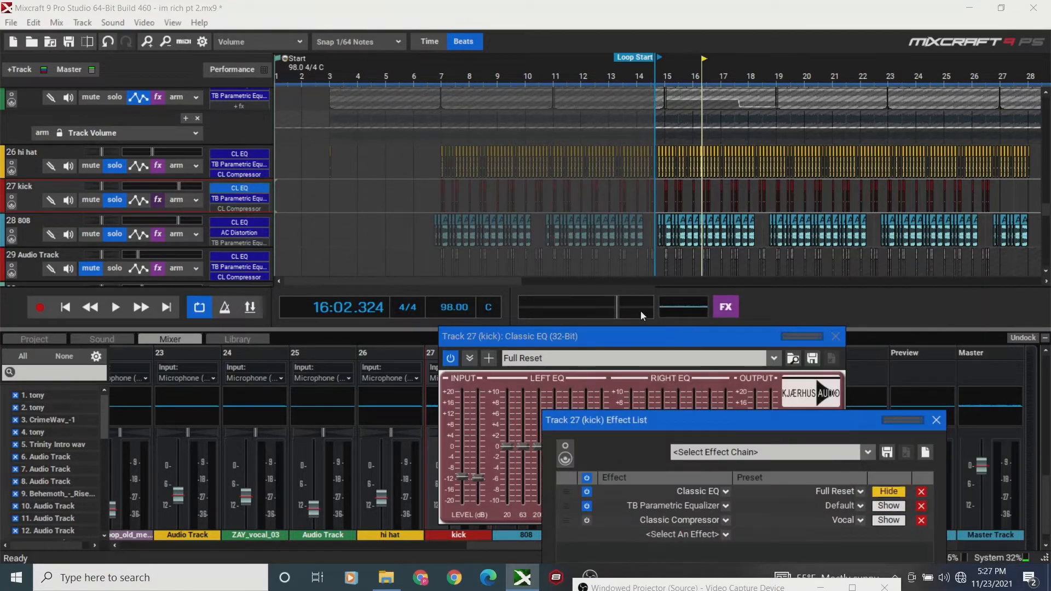
{"action": "left_click", "coordinate": [618, 309]}
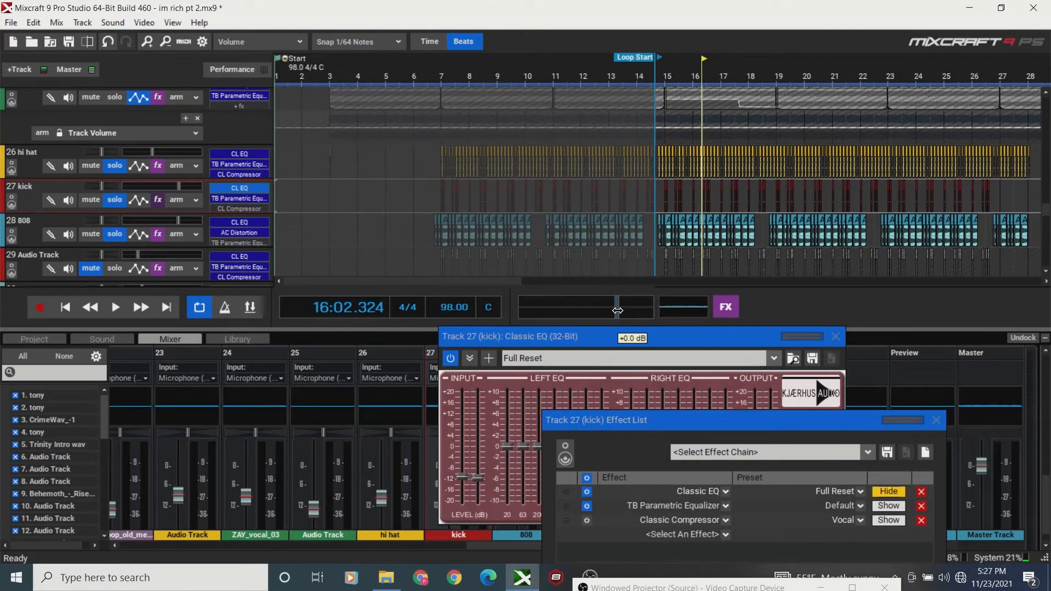
Replay the loop from its start and move the Classic EQ window clear of the kick's mixer channel.
{"action": "left_click", "coordinate": [64, 309]}
{"action": "key", "text": "space"}
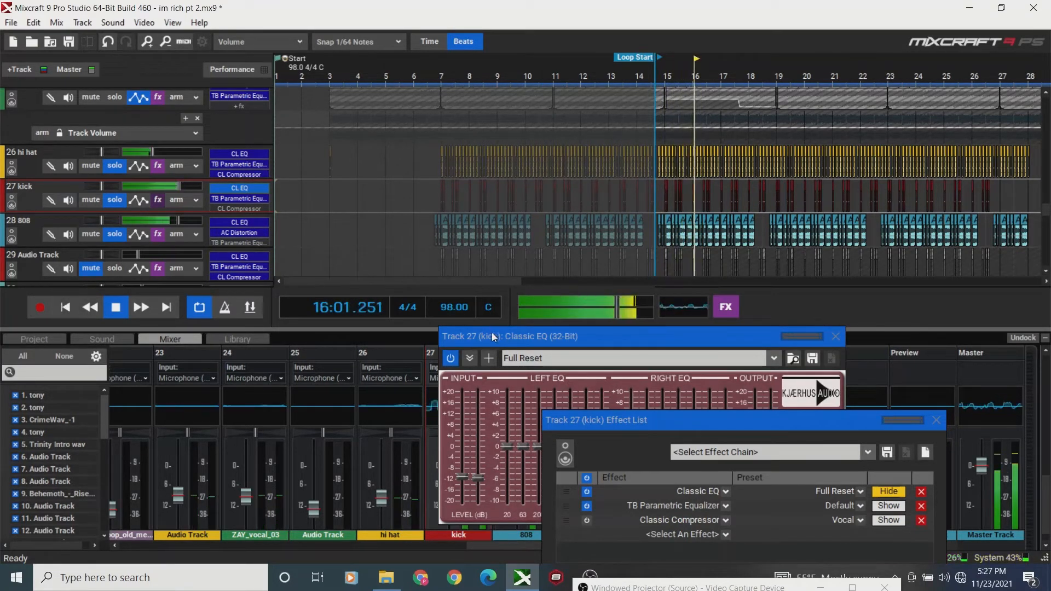
{"action": "left_click_drag", "start_coordinate": [492, 335], "coordinate": [582, 340]}
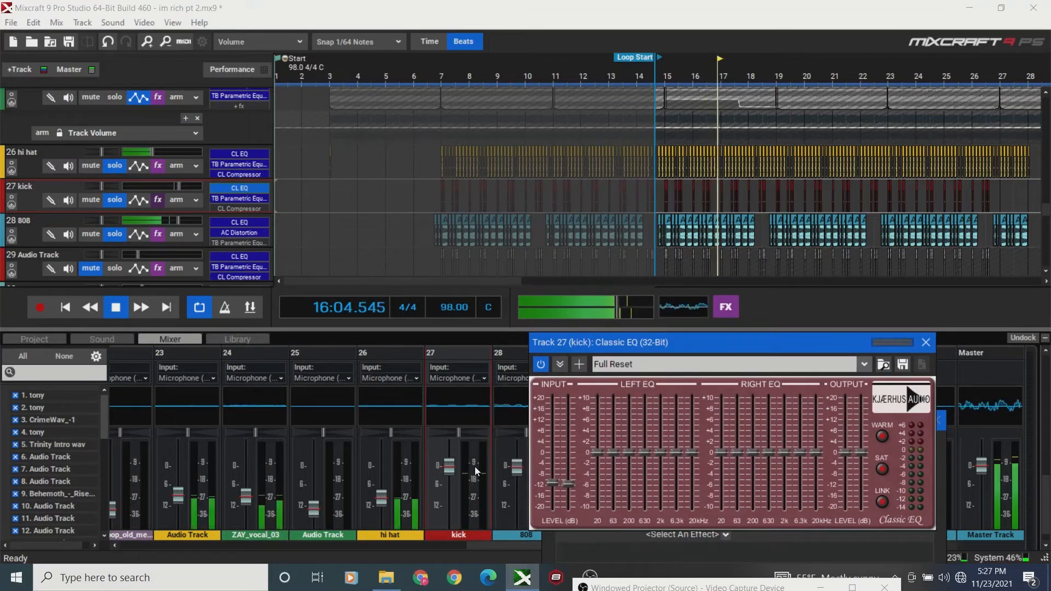
{"action": "key", "text": "space"}
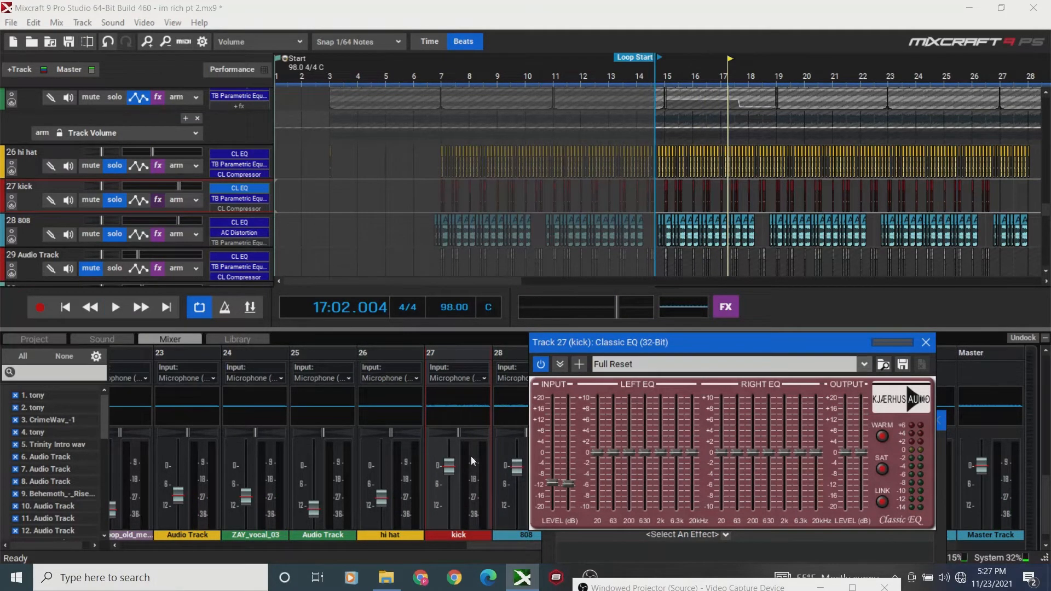
Play the soloed tracks from about bar 17, stop, and review the kick's effect list before closing it.
{"action": "key", "text": "space"}
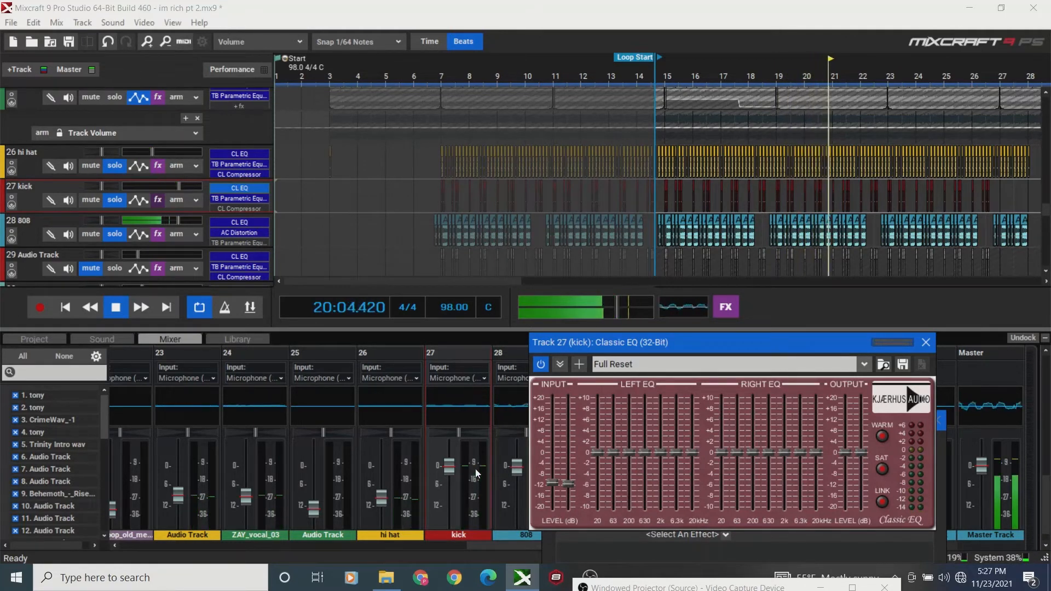
{"action": "key", "text": "space"}
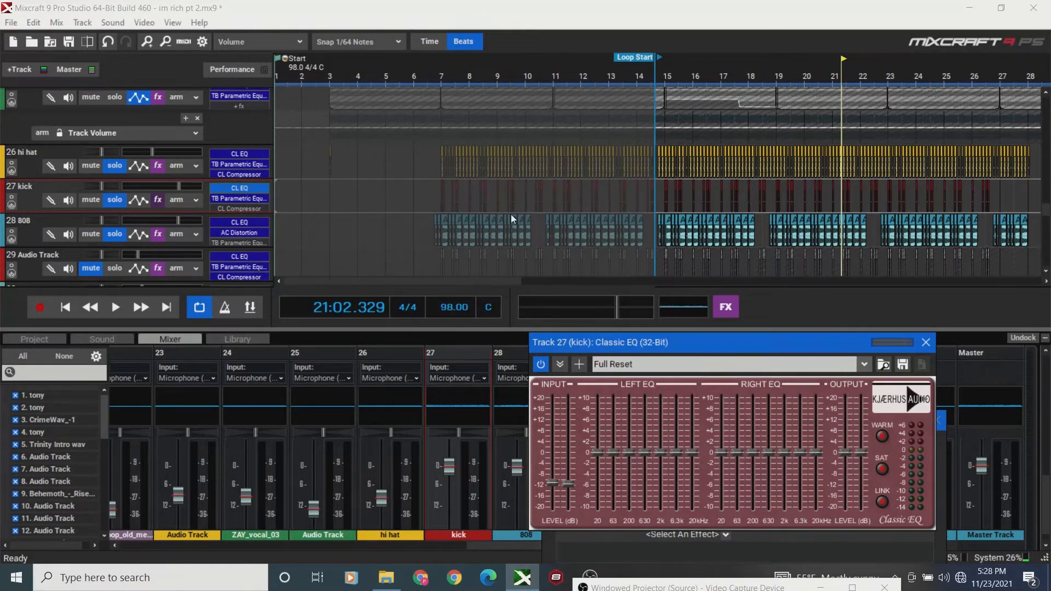
{"action": "left_click", "coordinate": [158, 200]}
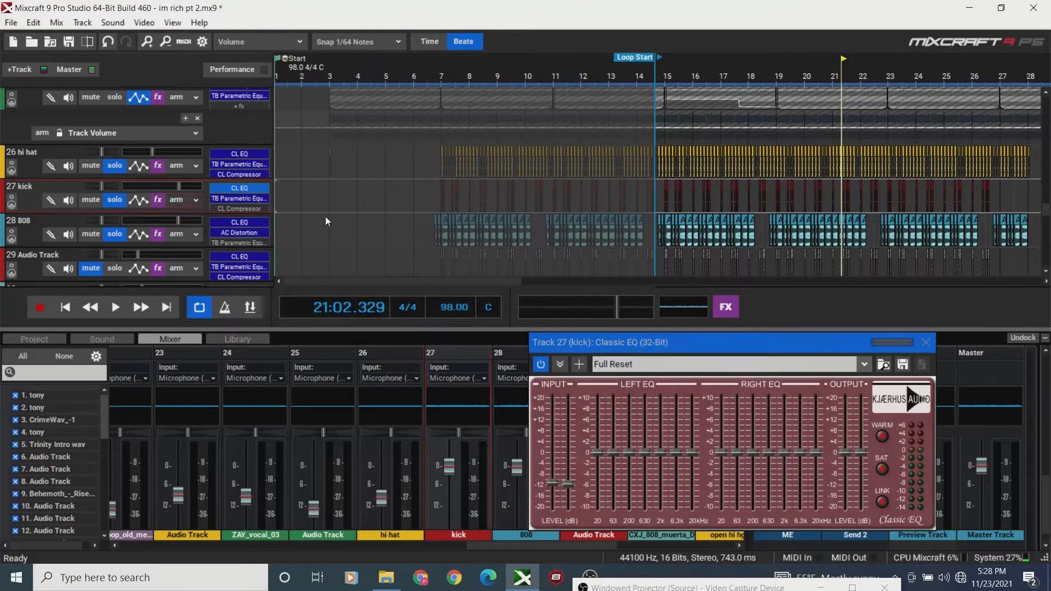
{"action": "left_click", "coordinate": [157, 200]}
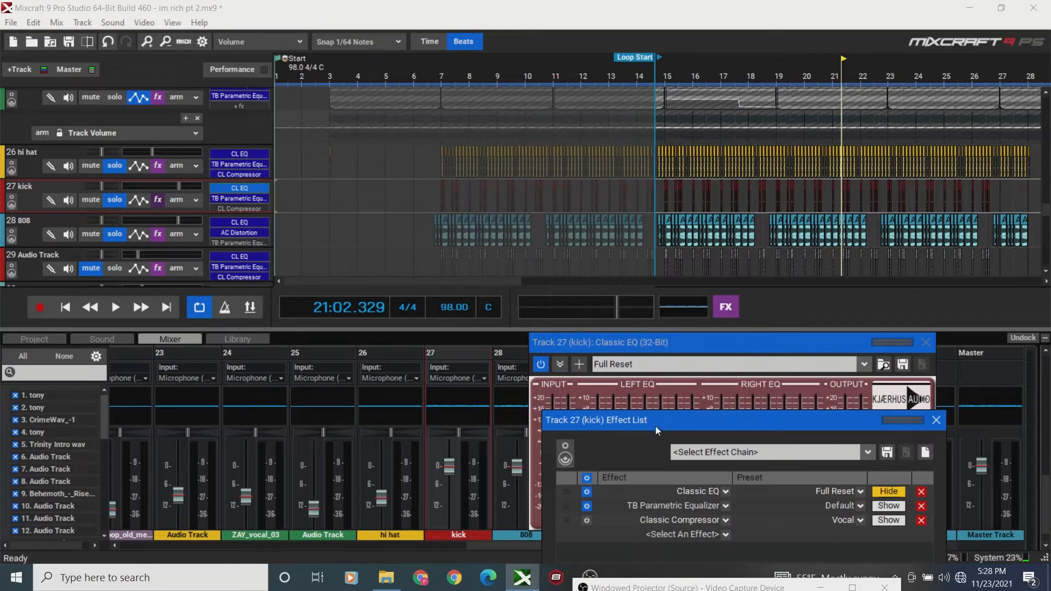
{"action": "left_click_drag", "start_coordinate": [656, 427], "coordinate": [627, 342]}
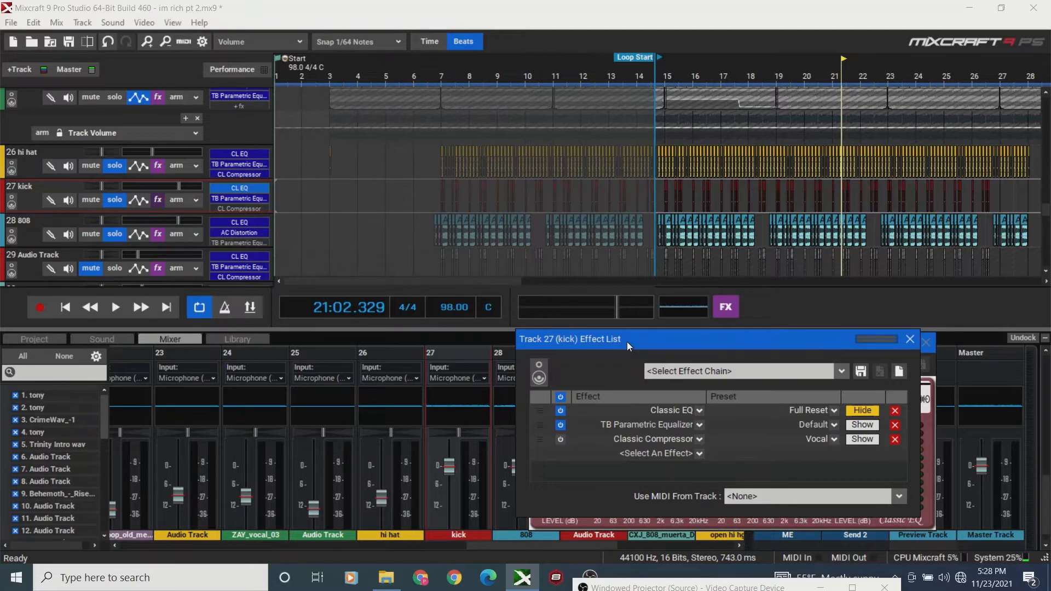
{"action": "left_click", "coordinate": [908, 341]}
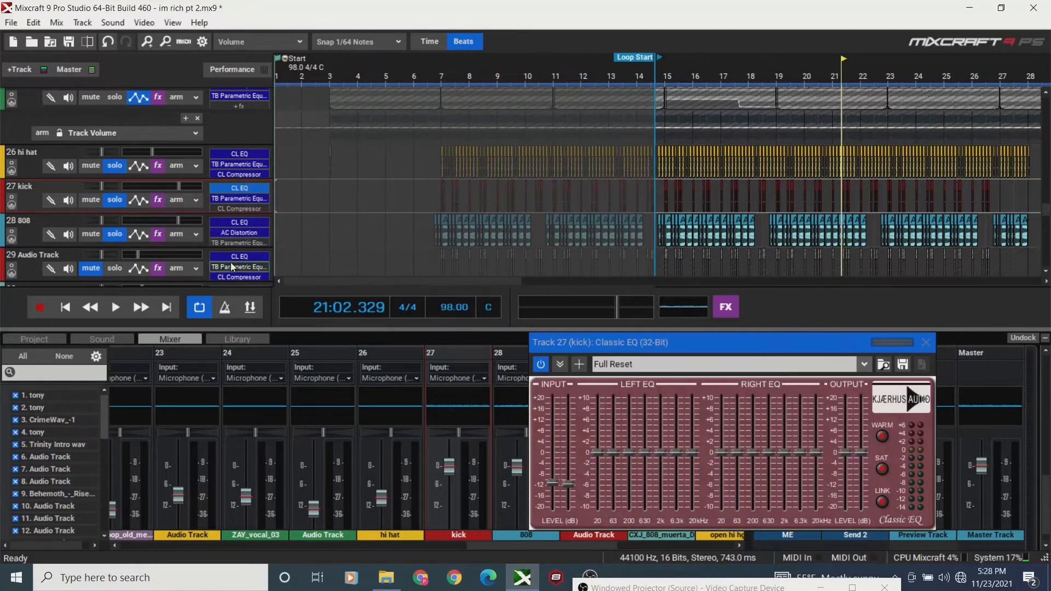
Inspect the 808's first parametric equalizer from its effect list, close it, and replay the start of the loop.
{"action": "left_click", "coordinate": [158, 234]}
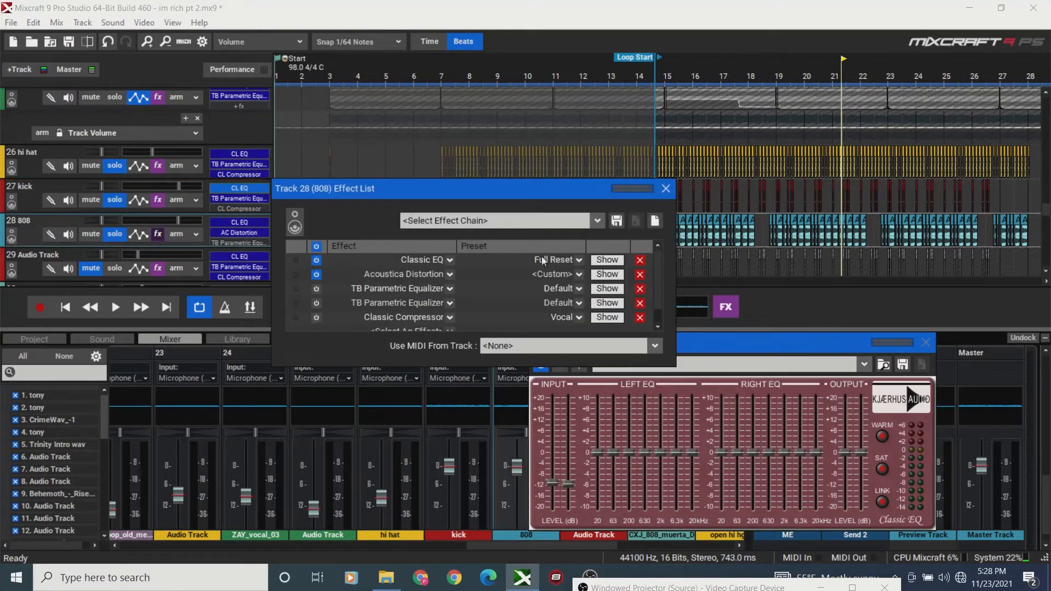
{"action": "left_click", "coordinate": [600, 288]}
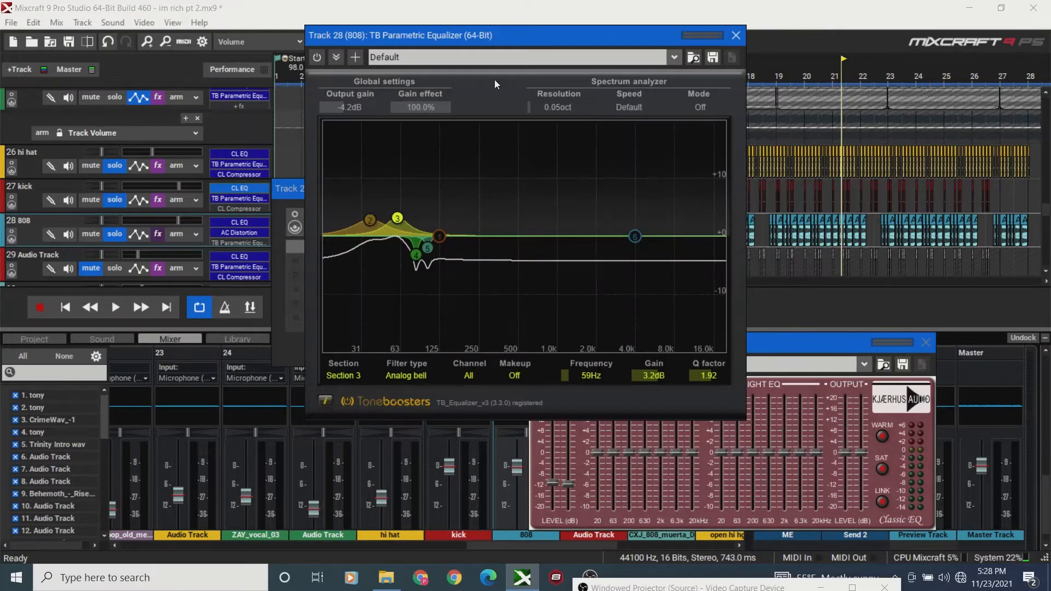
{"action": "left_click", "coordinate": [735, 35]}
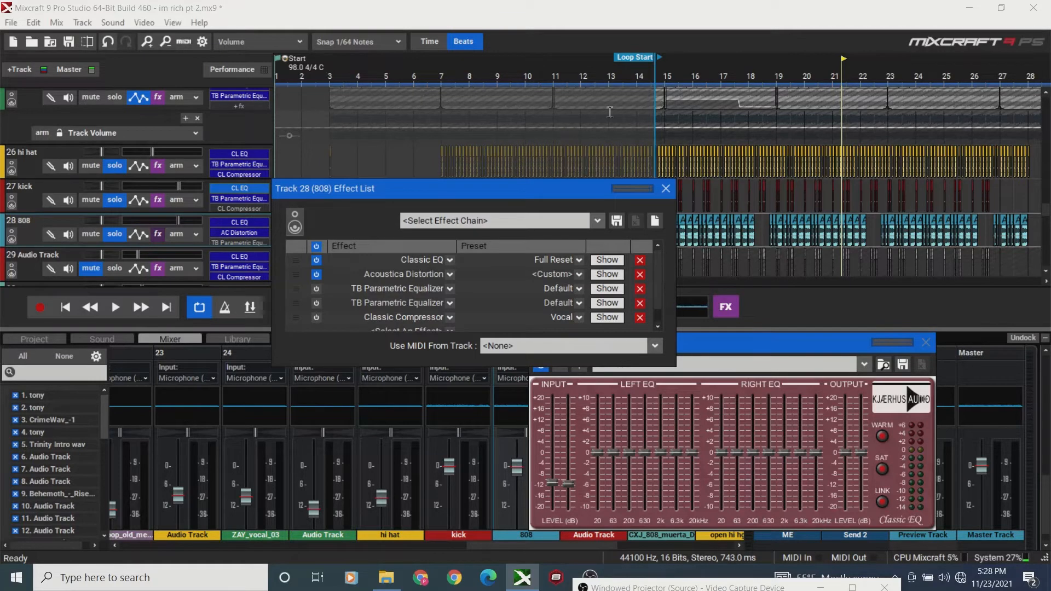
{"action": "left_click", "coordinate": [698, 78]}
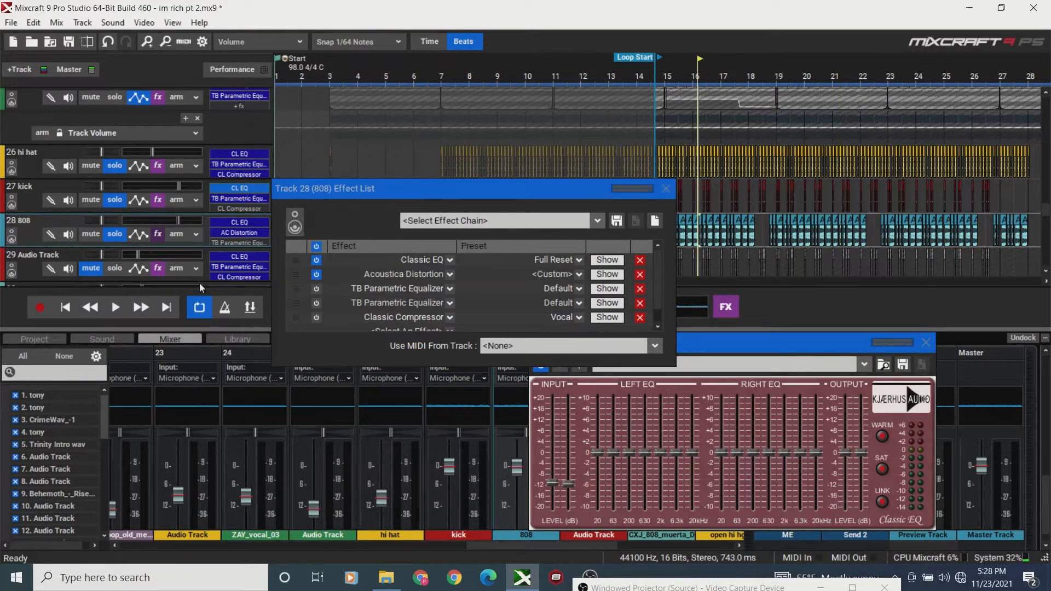
{"action": "left_click", "coordinate": [74, 310]}
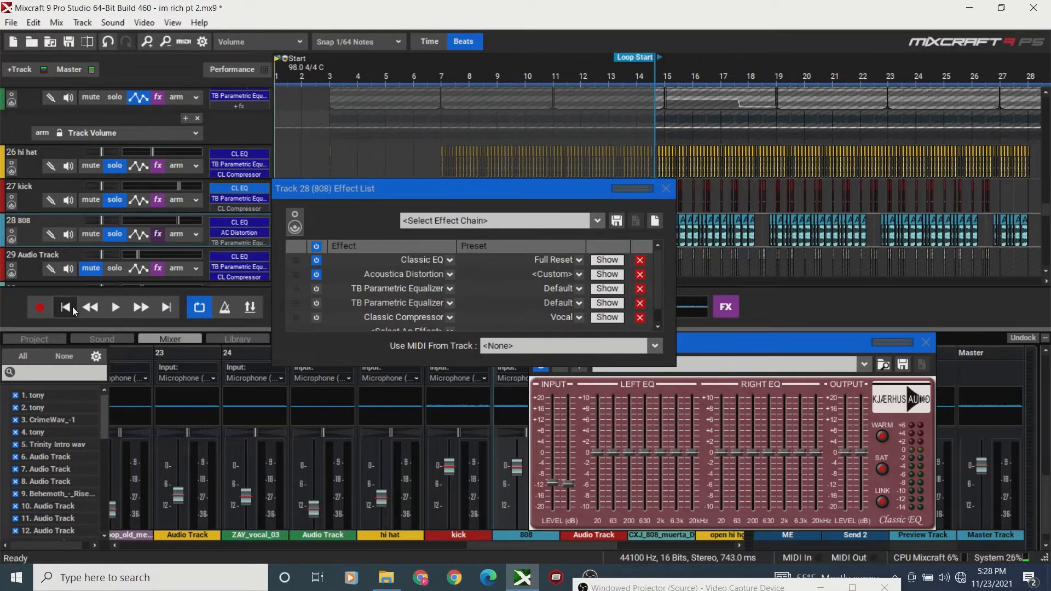
{"action": "left_click", "coordinate": [114, 307]}
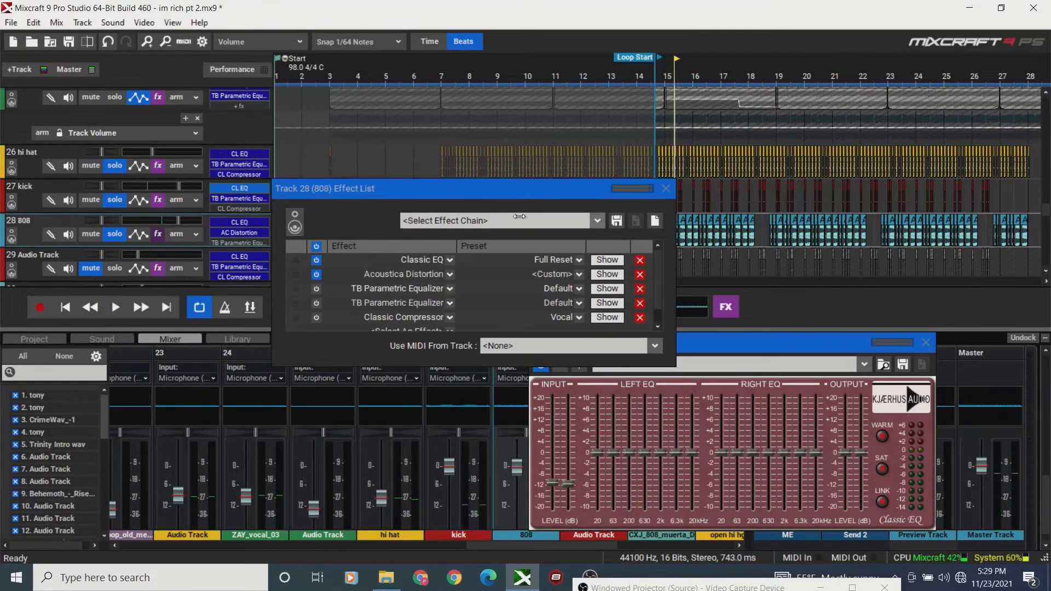
Reopen the 808's first parametric equalizer and raise section 2 to 11.1 dB at 36 Hz.
{"action": "left_click", "coordinate": [607, 289]}
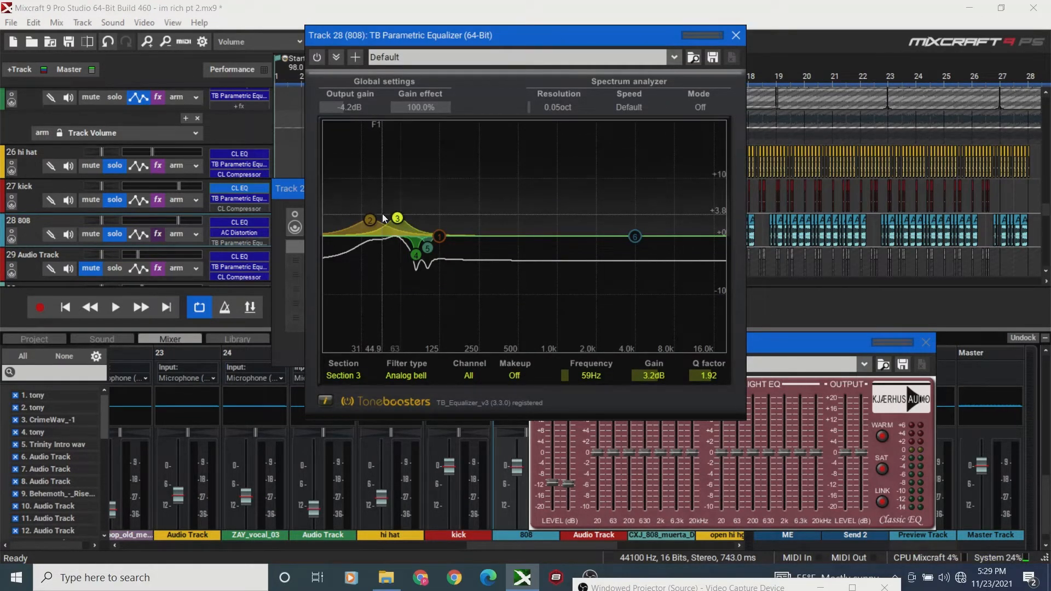
{"action": "mouse_move", "coordinate": [369, 217]}
{"action": "left_mouse_down"}
{"action": "mouse_move", "coordinate": [367, 232]}
{"action": "mouse_move", "coordinate": [371, 175]}
{"action": "left_mouse_up"}
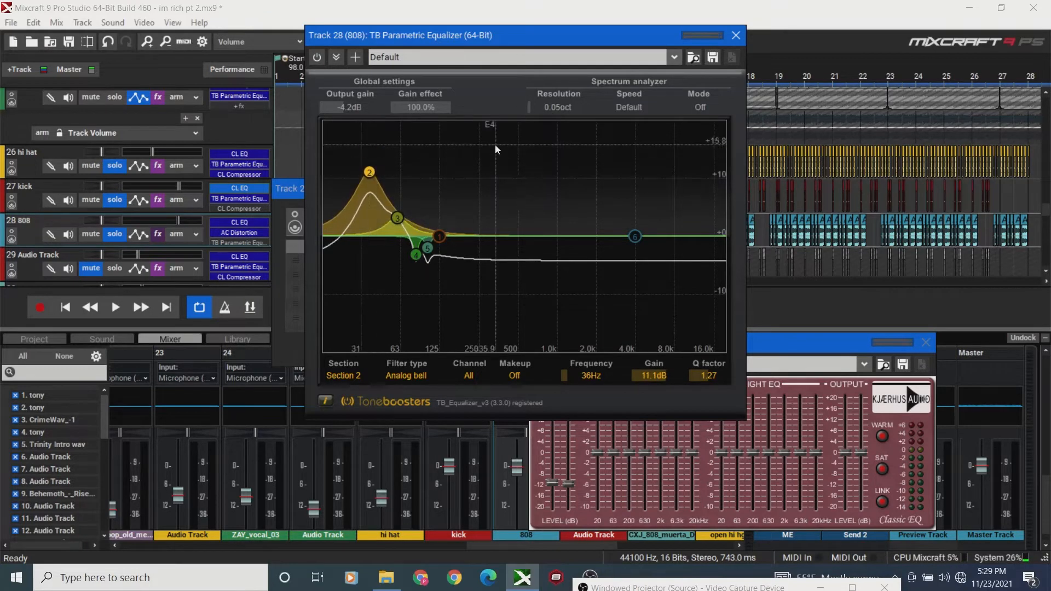
{"action": "left_click_drag", "start_coordinate": [523, 35], "coordinate": [679, 222]}
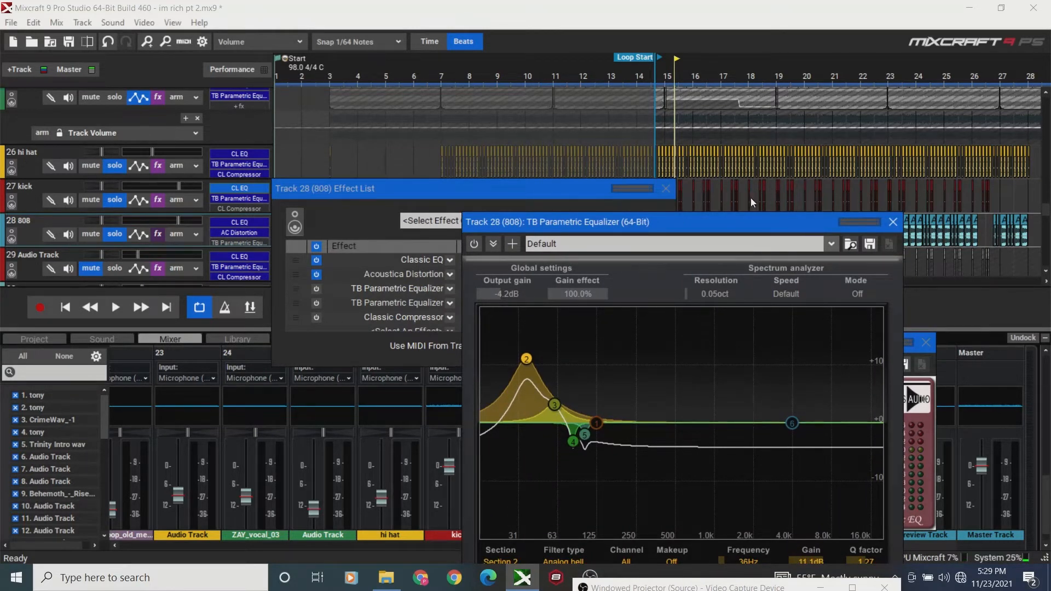
{"action": "left_click_drag", "start_coordinate": [595, 223], "coordinate": [574, 216]}
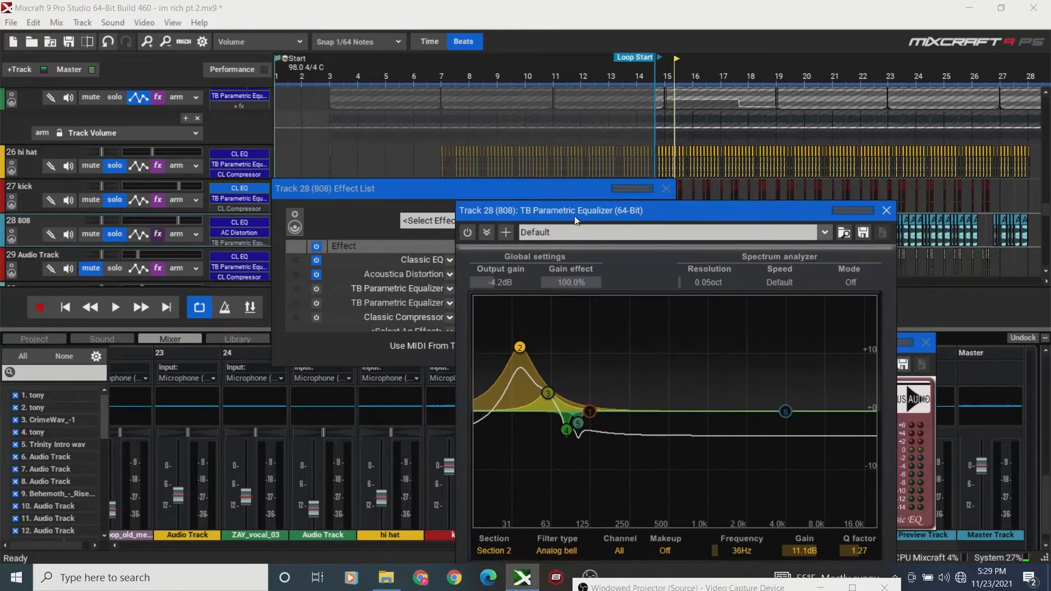
Close the 808's effect list and move its parametric equalizer window clear of the 808's mixer channel.
{"action": "left_click", "coordinate": [665, 188]}
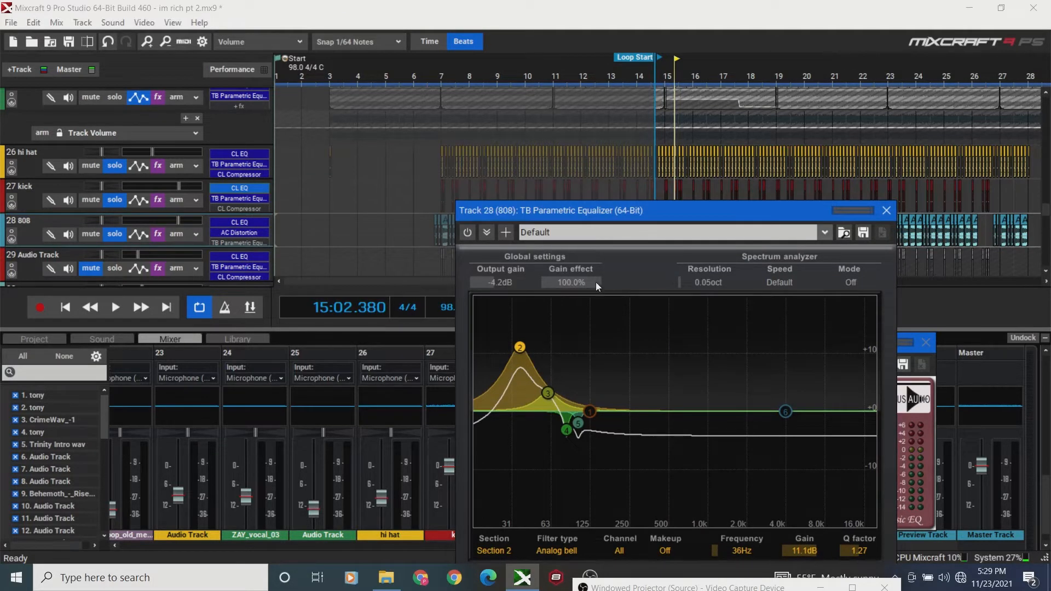
{"action": "left_click_drag", "start_coordinate": [607, 212], "coordinate": [653, 337]}
{"action": "left_click_drag", "start_coordinate": [517, 281], "coordinate": [584, 279]}
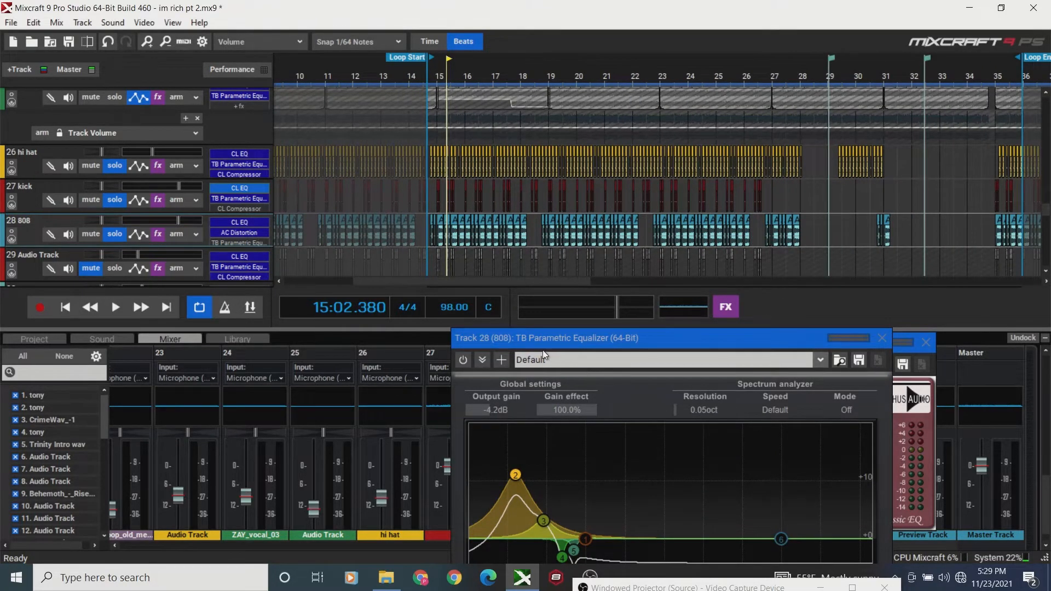
{"action": "left_click_drag", "start_coordinate": [547, 340], "coordinate": [716, 186]}
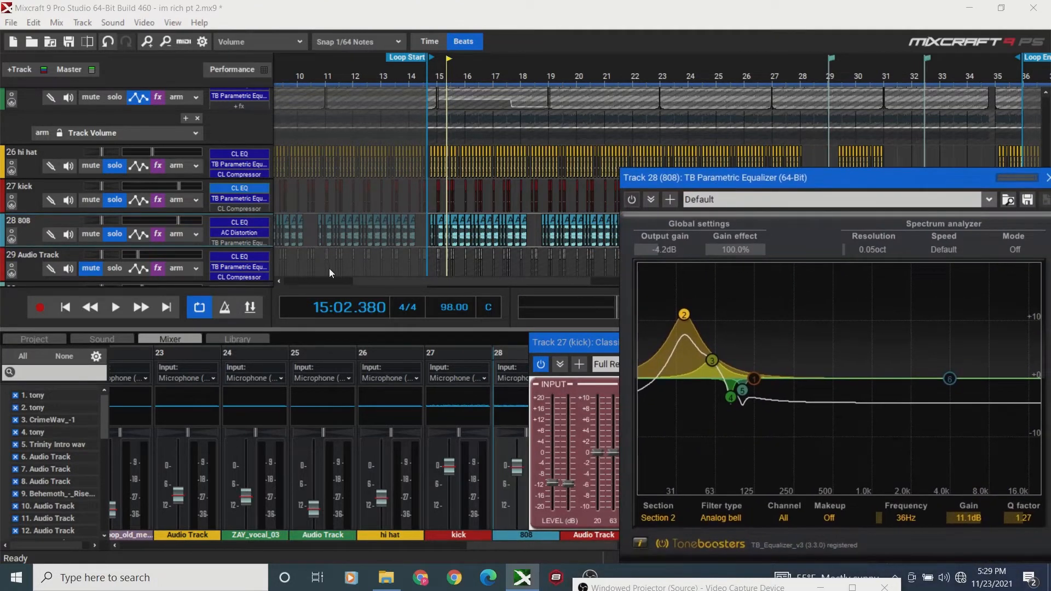
Play the loop from its start and switch on the 808's parametric equalizer during playback.
{"action": "left_click", "coordinate": [77, 307]}
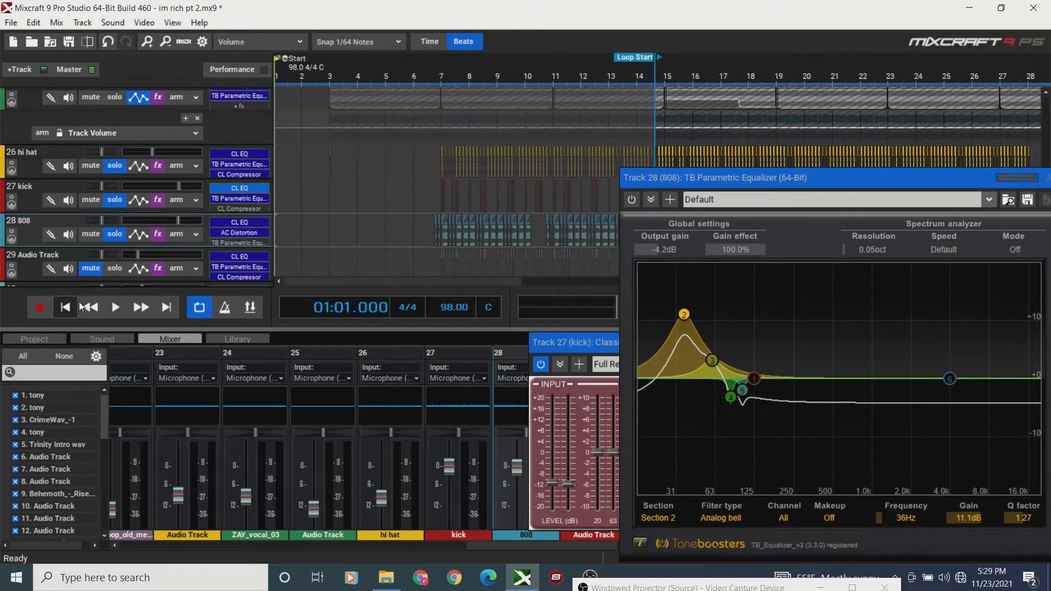
{"action": "left_click", "coordinate": [150, 43]}
{"action": "left_click", "coordinate": [150, 43]}
{"action": "key", "text": "space"}
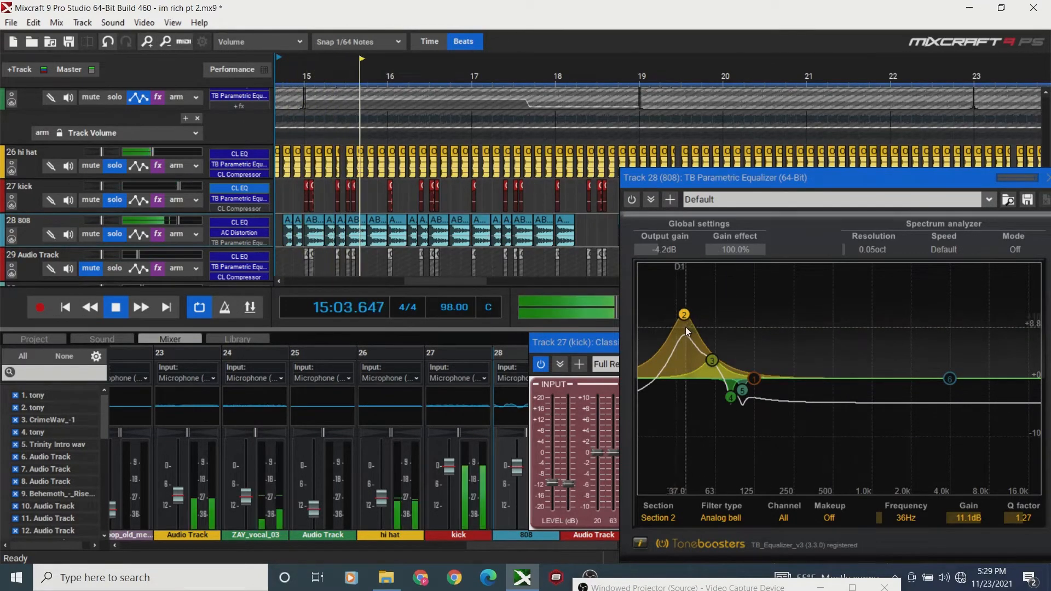
{"action": "key", "text": "space"}
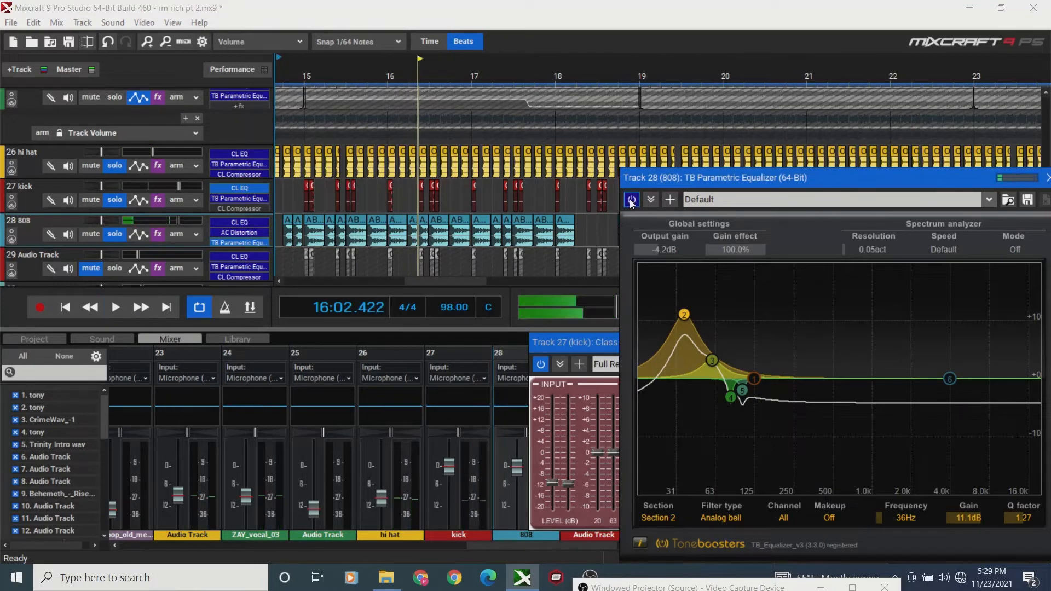
Replay the loop and raise section 2 of the 808's parametric equalizer to 20.0 dB at 34 Hz.
{"action": "left_click", "coordinate": [74, 313]}
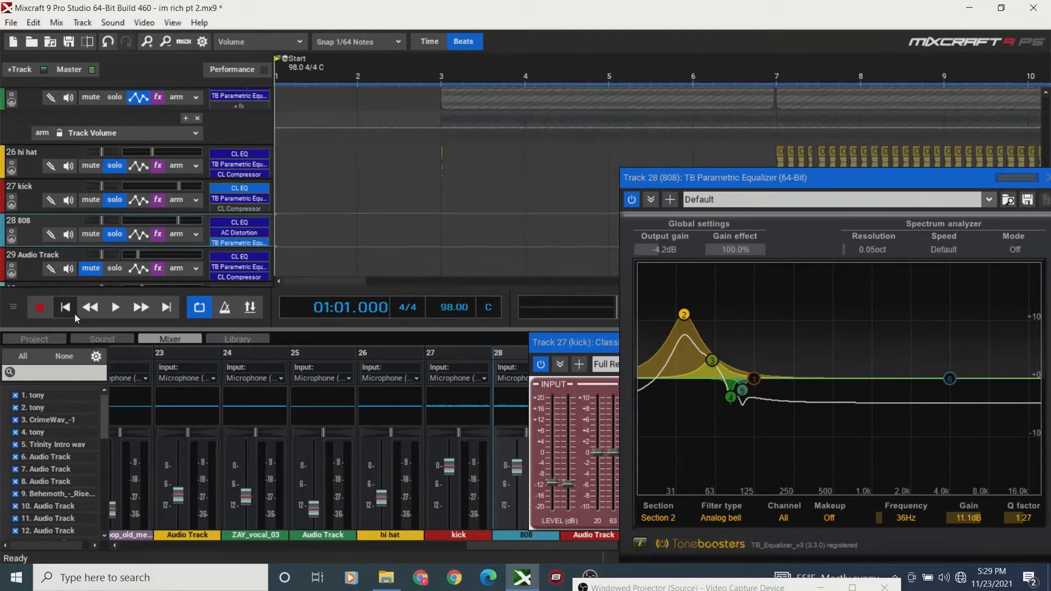
{"action": "key", "text": "space"}
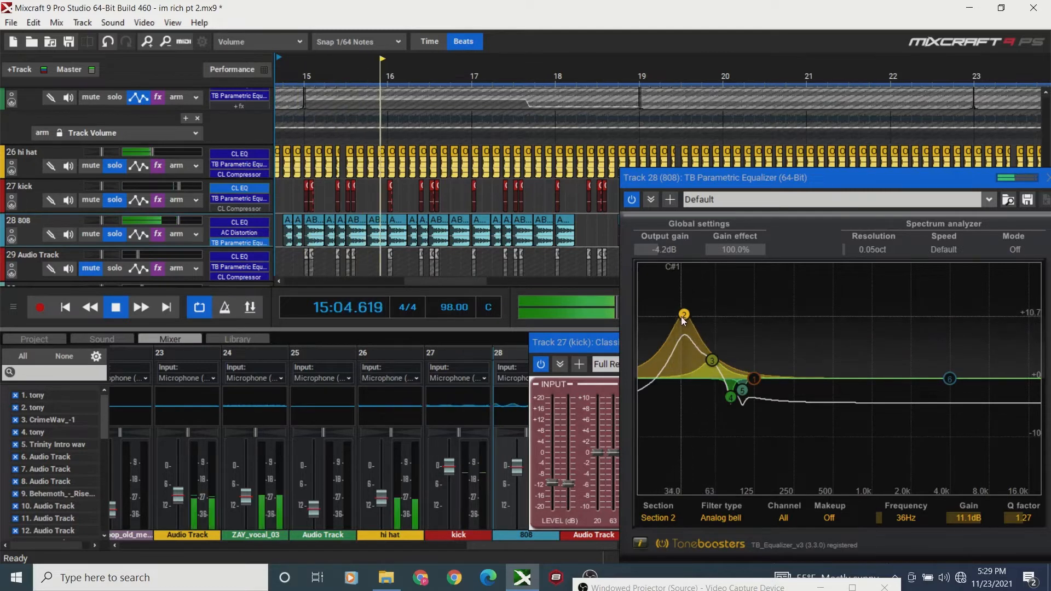
{"action": "left_click_drag", "start_coordinate": [681, 315], "coordinate": [680, 264]}
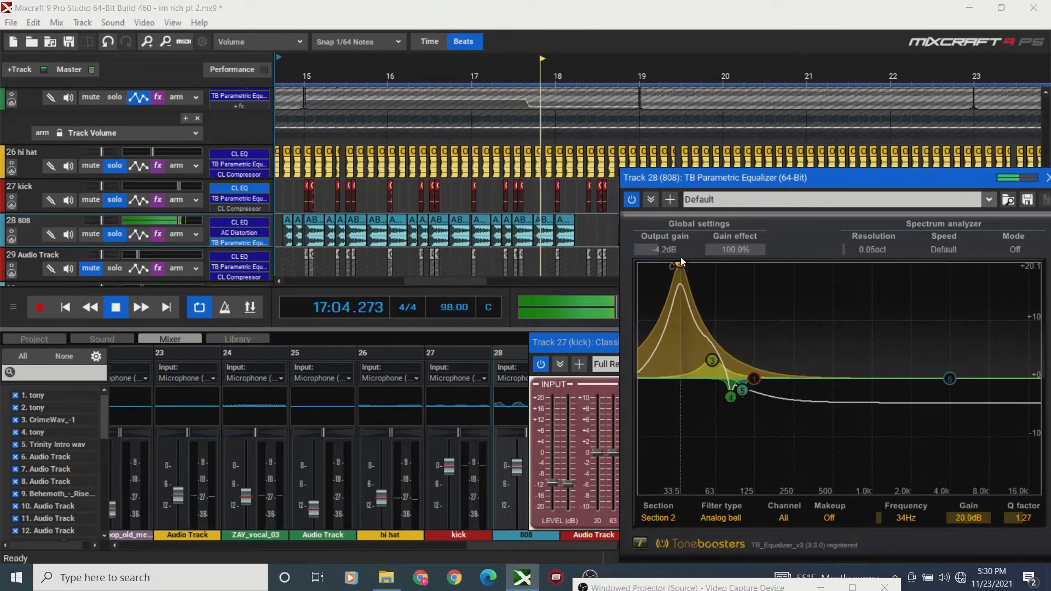
Shift section 2 of the 808's parametric equalizer to 65 Hz at 20.0 dB and replay the loop's opening.
{"action": "left_click", "coordinate": [157, 41]}
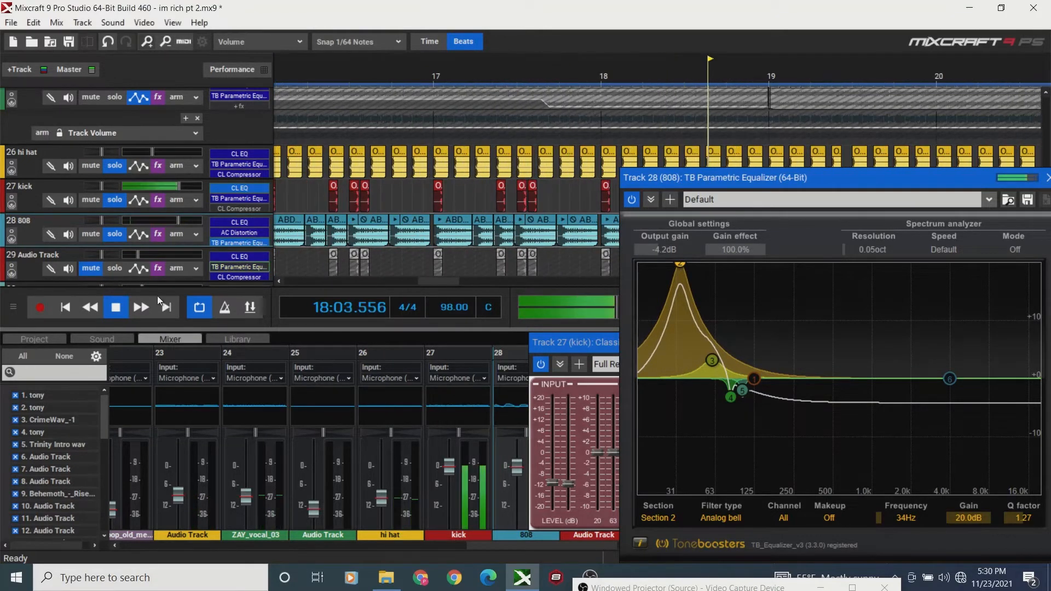
{"action": "left_click", "coordinate": [73, 310]}
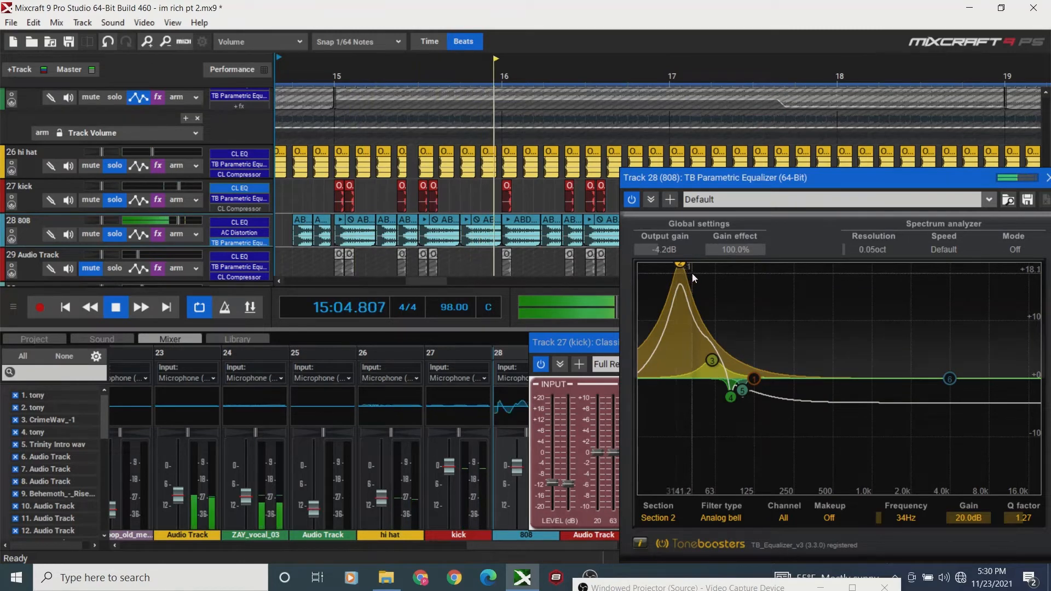
{"action": "left_click_drag", "start_coordinate": [681, 264], "coordinate": [717, 246]}
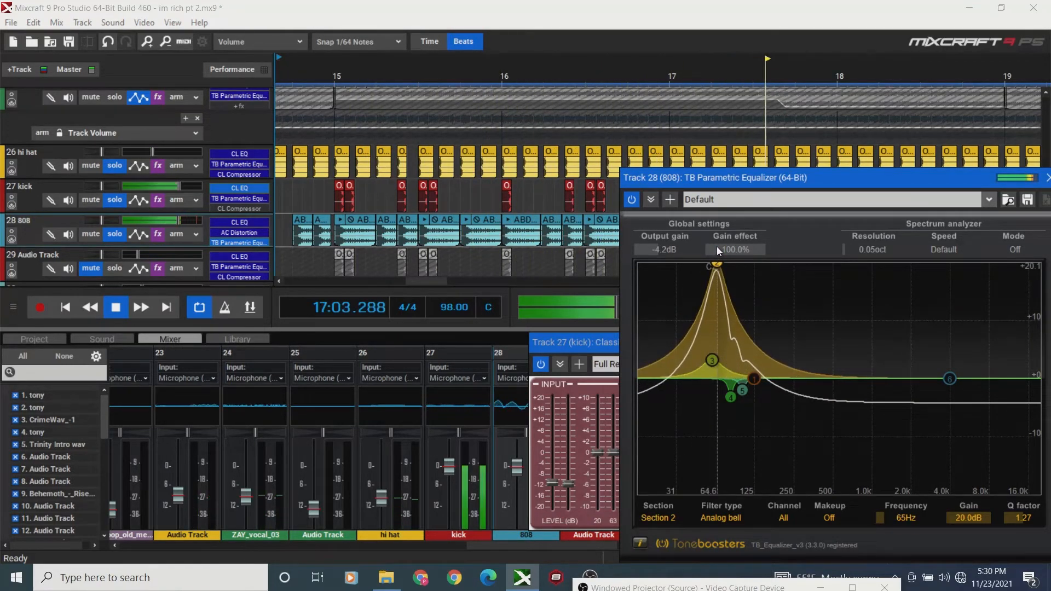
{"action": "left_click", "coordinate": [65, 307]}
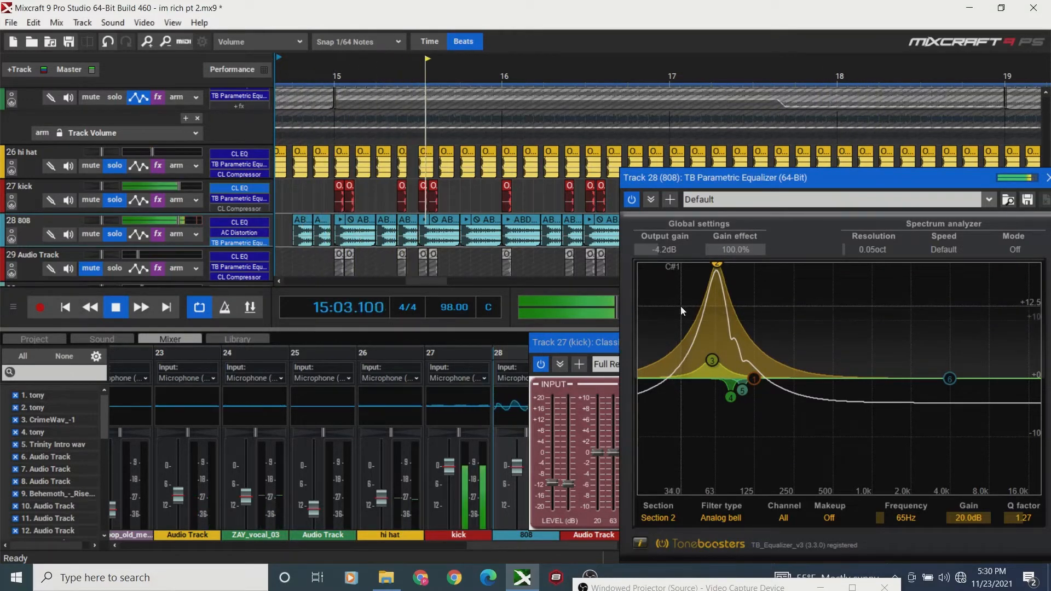
{"action": "key", "text": "space"}
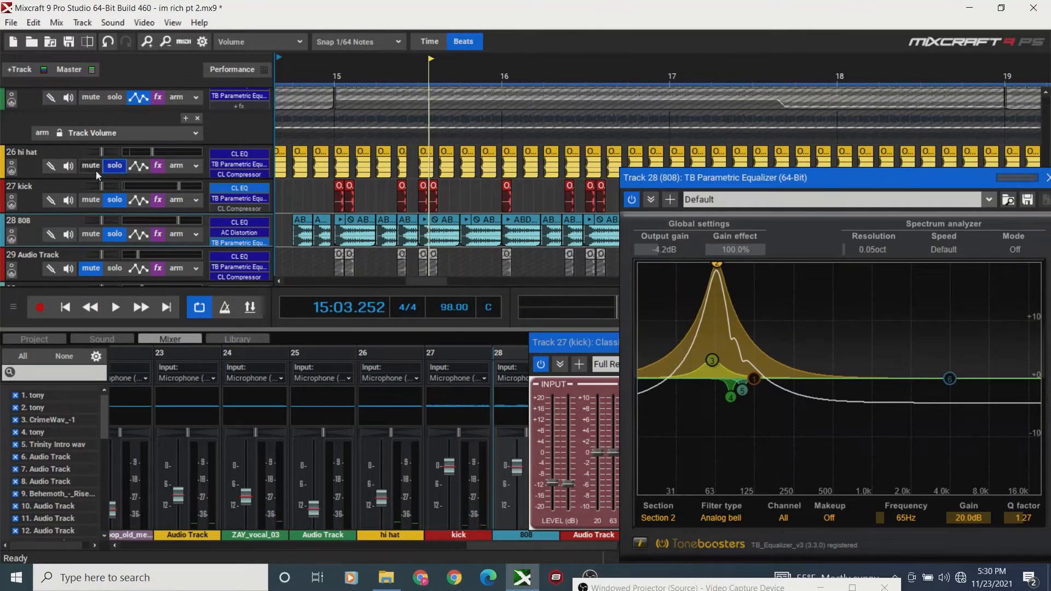
Check the kick's effect list, close it, and play the loop from its start to hear the 808's equalizer boost.
{"action": "left_click", "coordinate": [158, 200]}
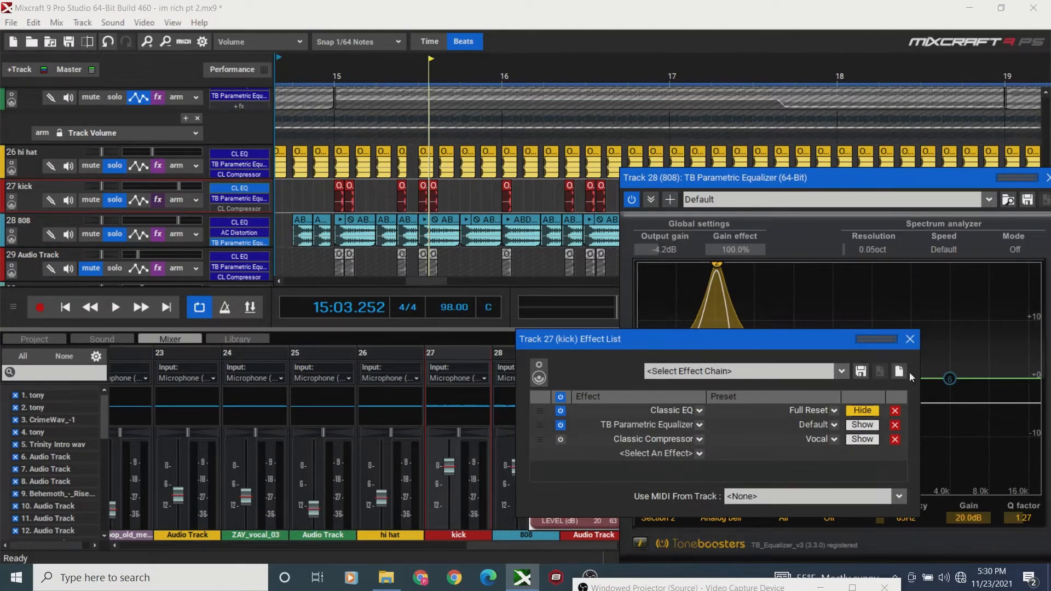
{"action": "left_click", "coordinate": [910, 340]}
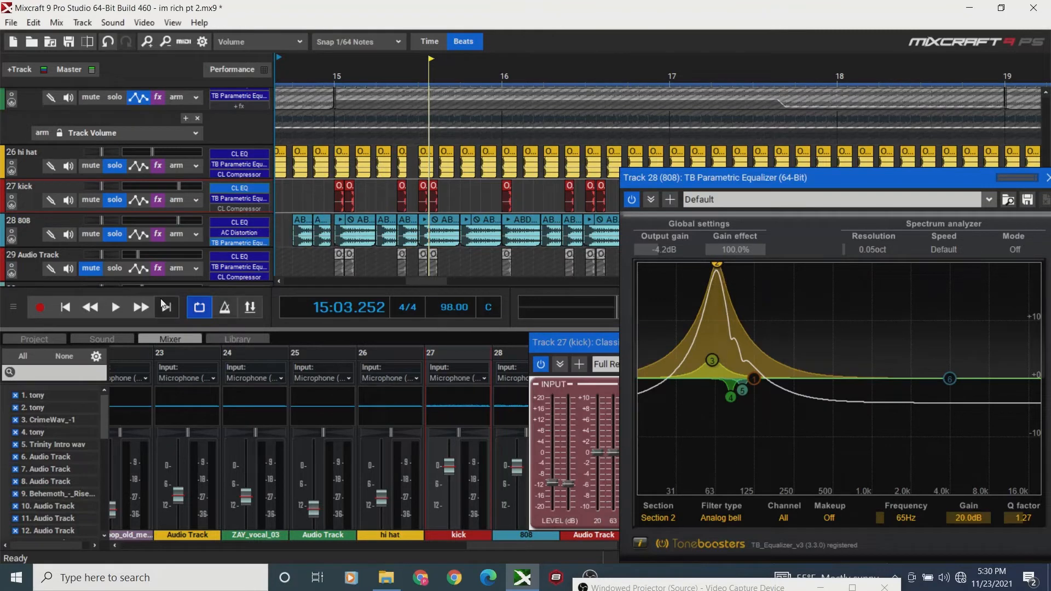
{"action": "left_click", "coordinate": [90, 307]}
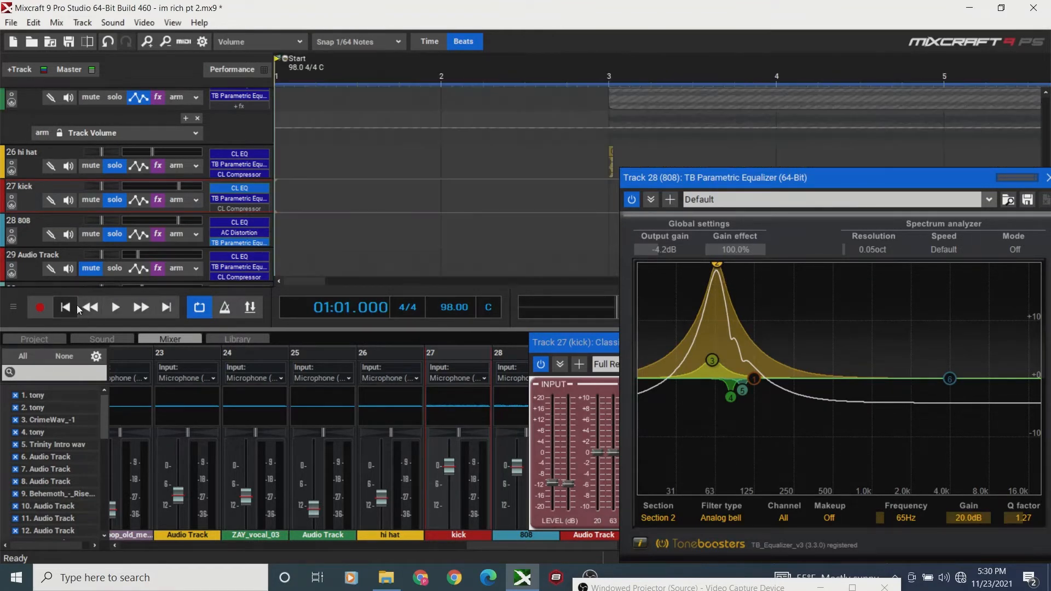
{"action": "left_click", "coordinate": [167, 37]}
{"action": "left_click", "coordinate": [167, 35]}
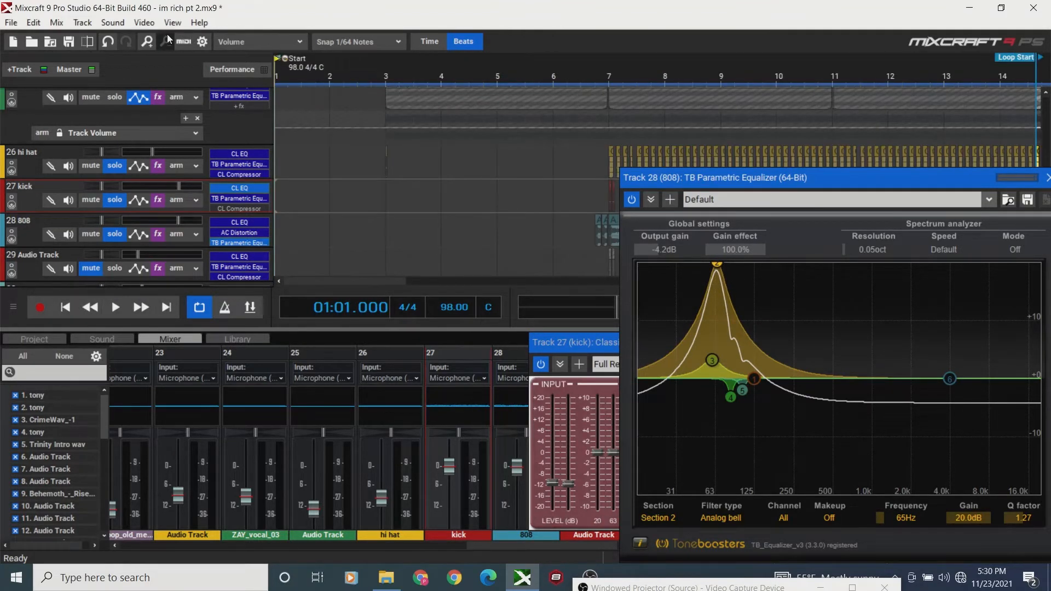
{"action": "left_click", "coordinate": [166, 35]}
{"action": "left_click", "coordinate": [166, 35]}
{"action": "left_click", "coordinate": [167, 35]}
{"action": "key", "text": "space"}
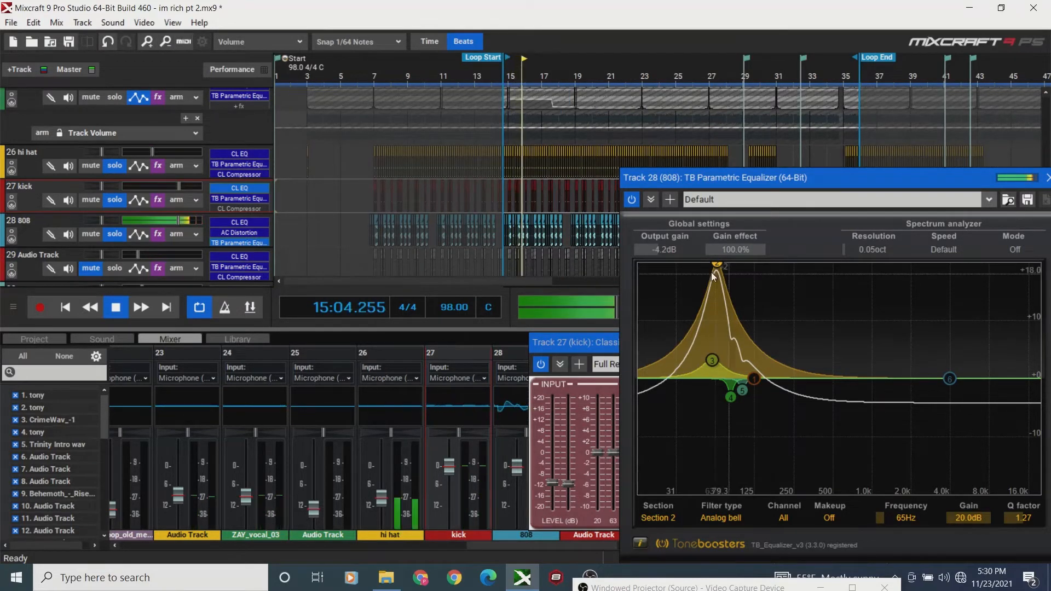
Sweep section 2's 20.0 dB boost on the 808's parametric equalizer to 61 Hz while listening, stop playback, and flatten its gain.
{"action": "left_click_drag", "start_coordinate": [713, 268], "coordinate": [859, 205]}
{"action": "left_click_drag", "start_coordinate": [859, 206], "coordinate": [714, 206]}
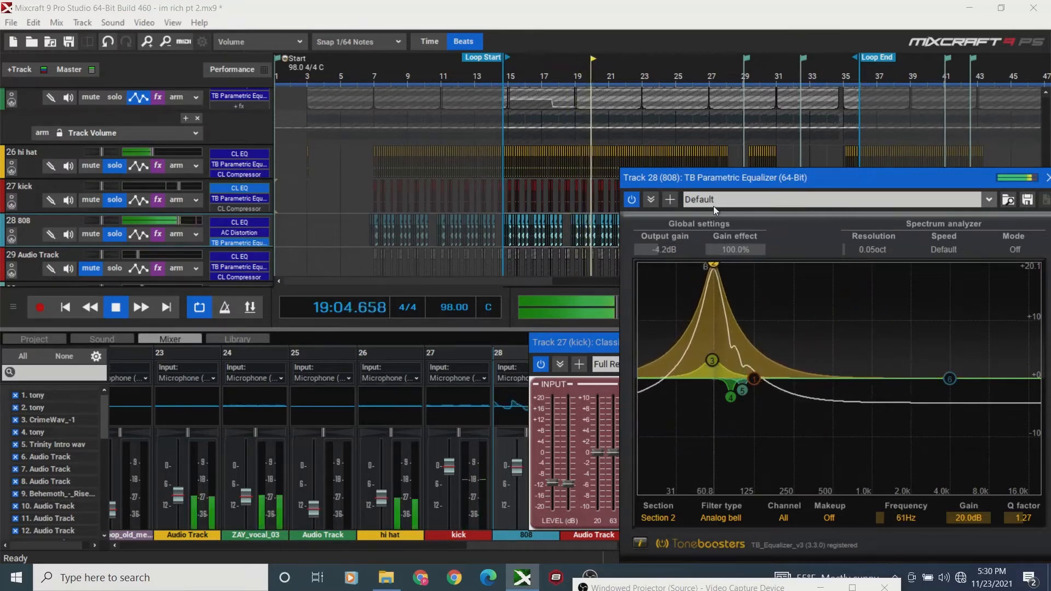
{"action": "left_click", "coordinate": [68, 311]}
{"action": "key", "text": "space"}
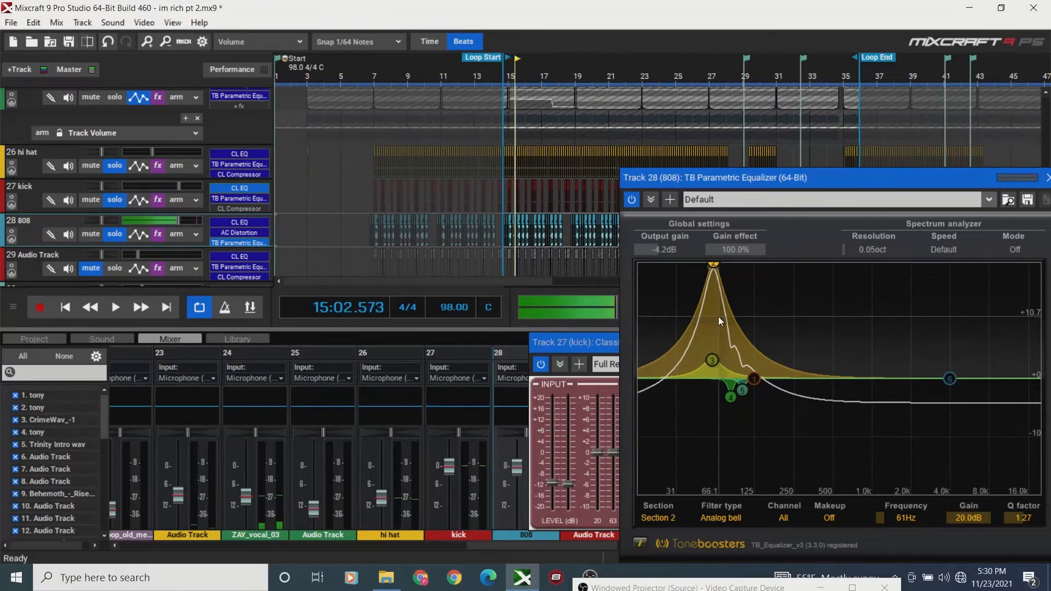
{"action": "left_click_drag", "start_coordinate": [713, 262], "coordinate": [716, 358]}
Set section 3 of the 808's parametric equalizer to 59 Hz at 3.3 dB during playback and replay the loop from its start.
{"action": "left_click", "coordinate": [712, 361]}
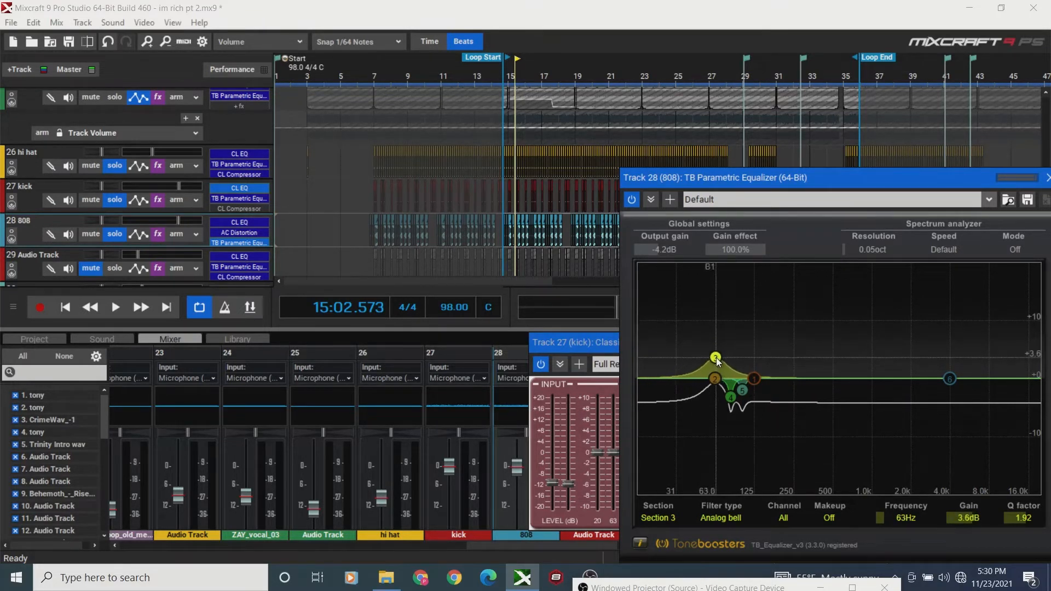
{"action": "left_click", "coordinate": [79, 308]}
{"action": "key", "text": "space"}
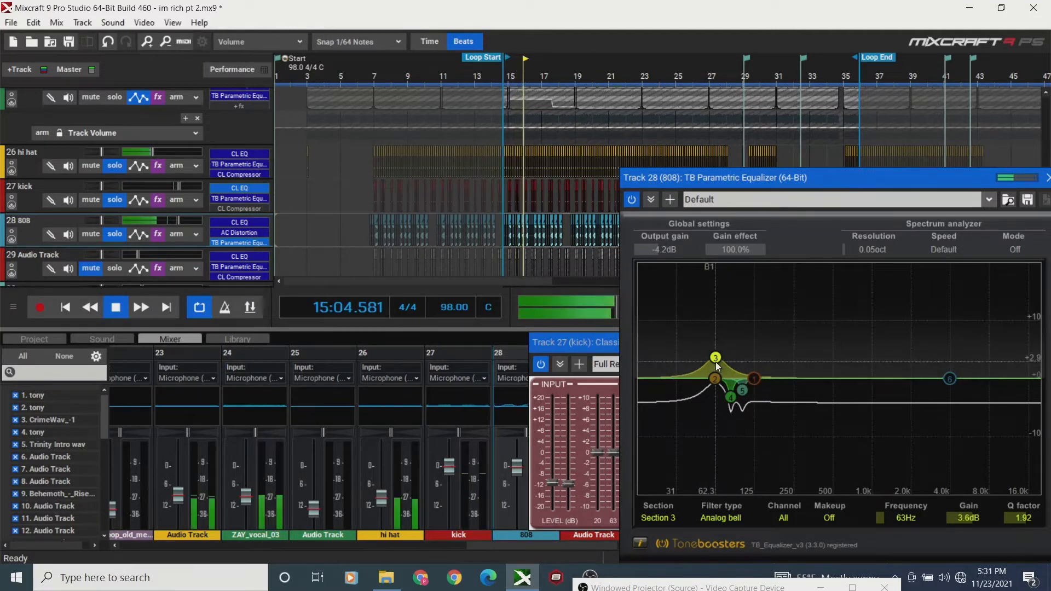
{"action": "left_click_drag", "start_coordinate": [715, 362], "coordinate": [711, 359]}
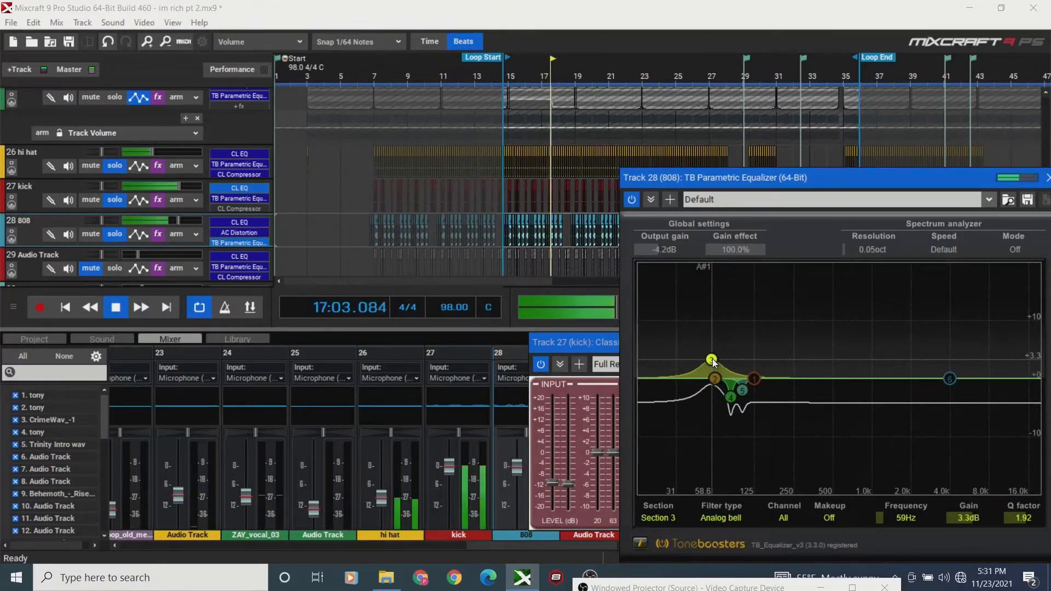
{"action": "left_click", "coordinate": [64, 308]}
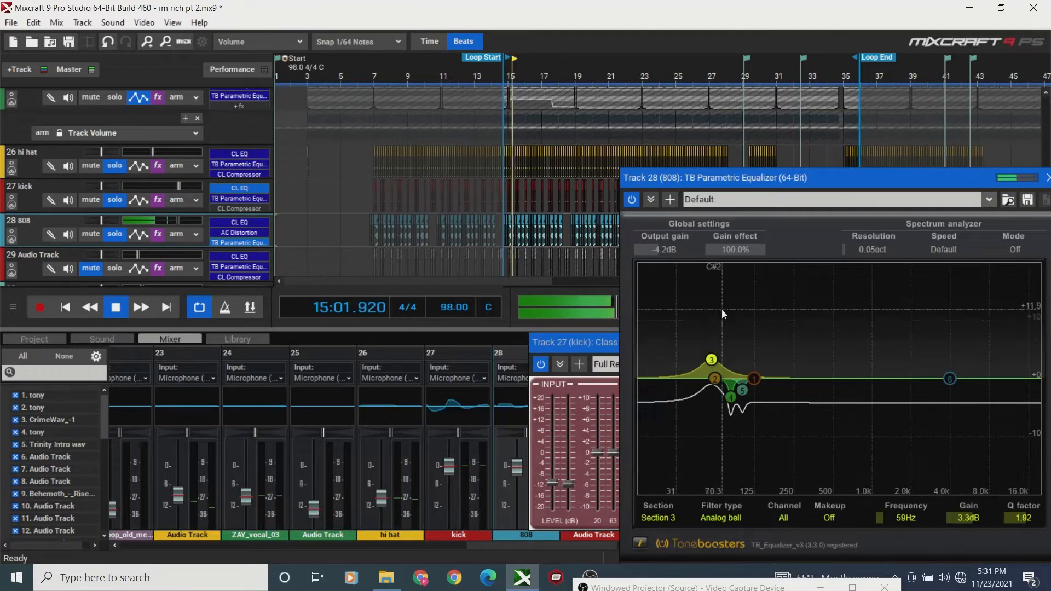
Stop playback and move section 4 of the 808's parametric equalizer to 93 Hz at -3.5 dB.
{"action": "left_click", "coordinate": [731, 395]}
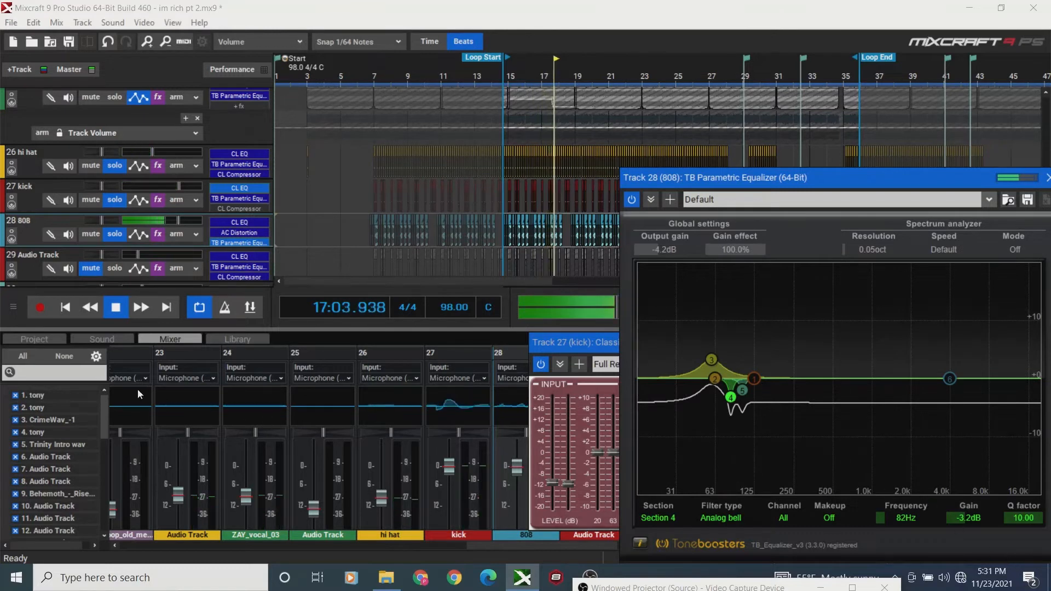
{"action": "left_click", "coordinate": [113, 313]}
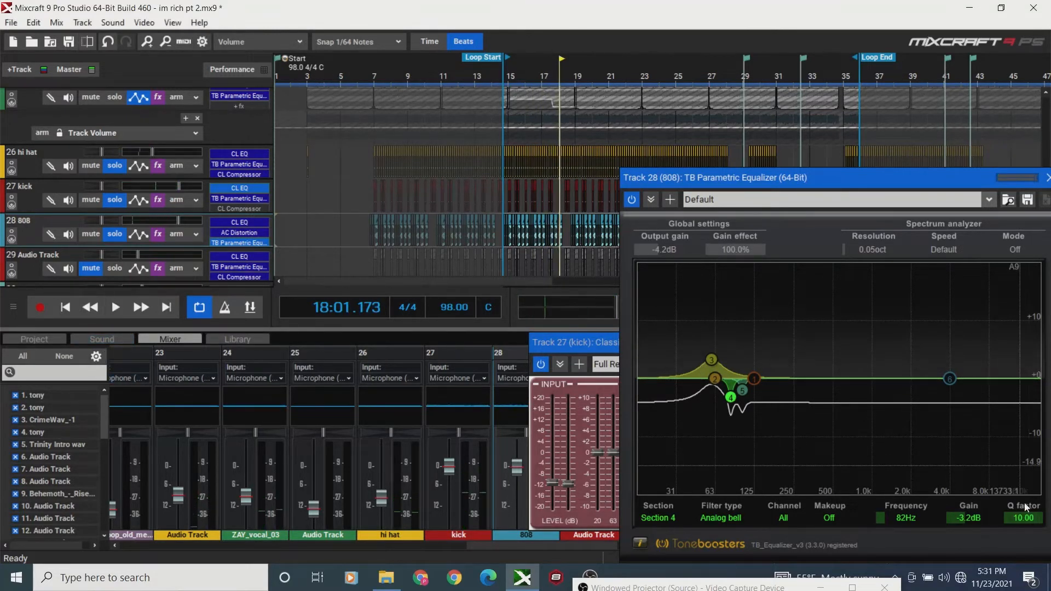
{"action": "mouse_move", "coordinate": [1022, 520]}
{"action": "left_mouse_down"}
{"action": "mouse_move", "coordinate": [987, 519]}
{"action": "mouse_move", "coordinate": [1003, 518]}
{"action": "left_mouse_up"}
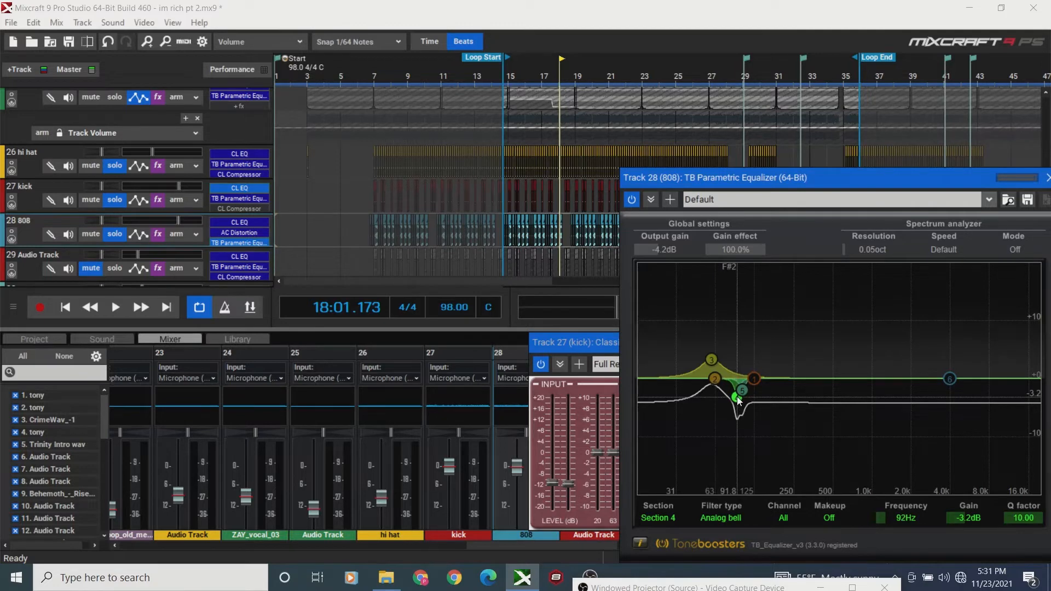
{"action": "left_click_drag", "start_coordinate": [738, 402], "coordinate": [739, 403]}
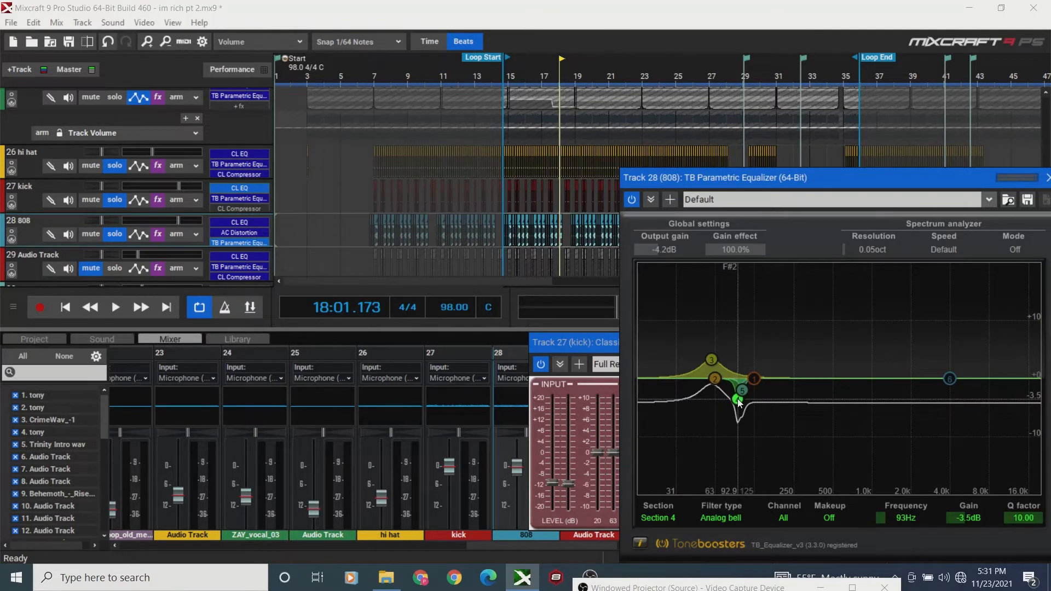
Set section 4 of the 808's parametric equalizer to 99 Hz at -4.2 dB.
{"action": "left_click", "coordinate": [150, 43]}
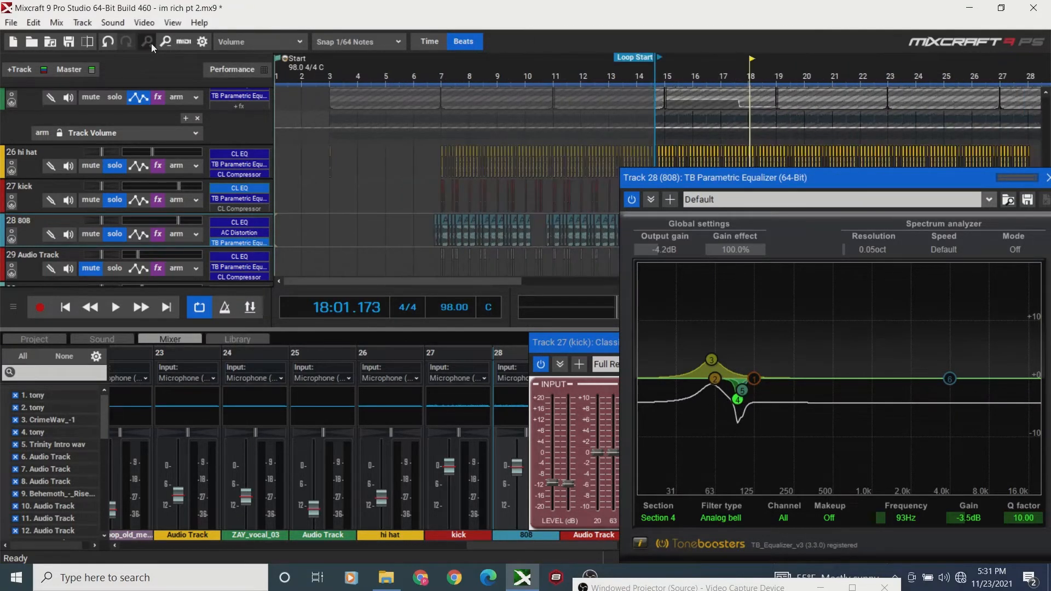
{"action": "left_click_drag", "start_coordinate": [704, 179], "coordinate": [744, 247]}
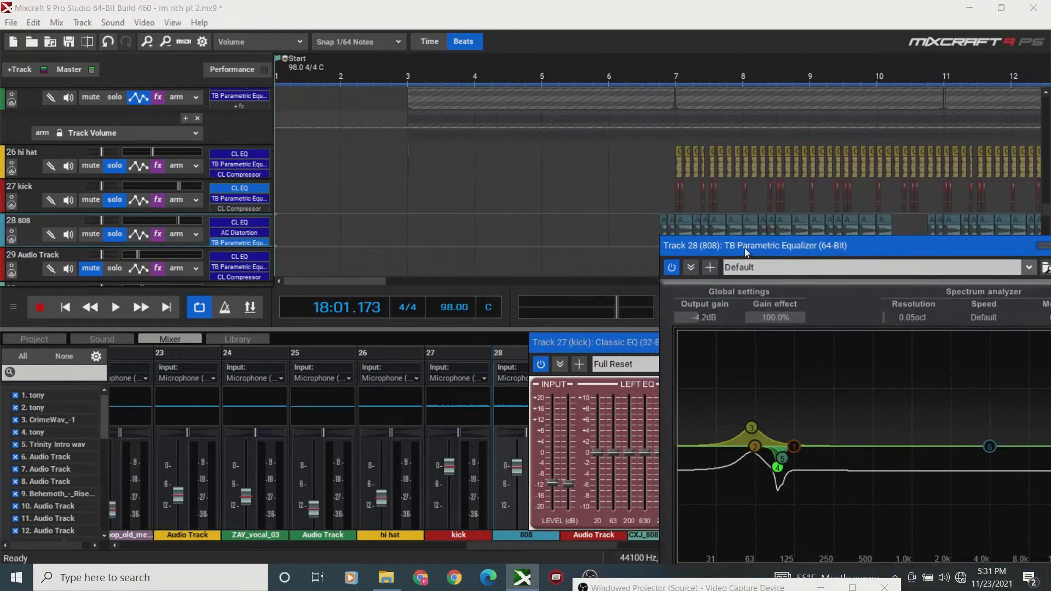
{"action": "left_click_drag", "start_coordinate": [852, 245], "coordinate": [814, 163]}
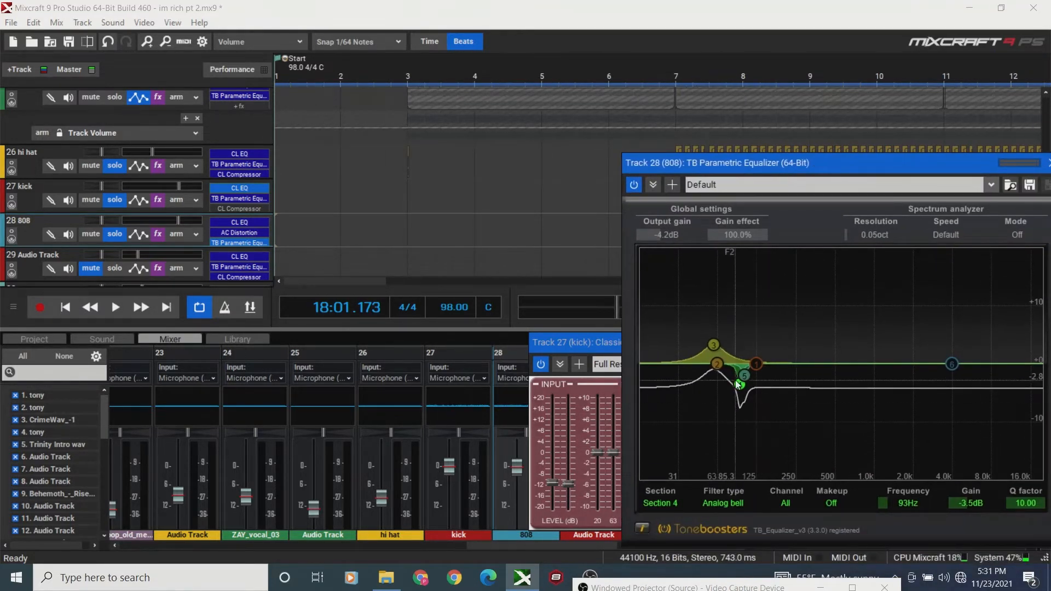
{"action": "left_click_drag", "start_coordinate": [742, 387], "coordinate": [758, 390]}
{"action": "left_click_drag", "start_coordinate": [752, 169], "coordinate": [741, 153]}
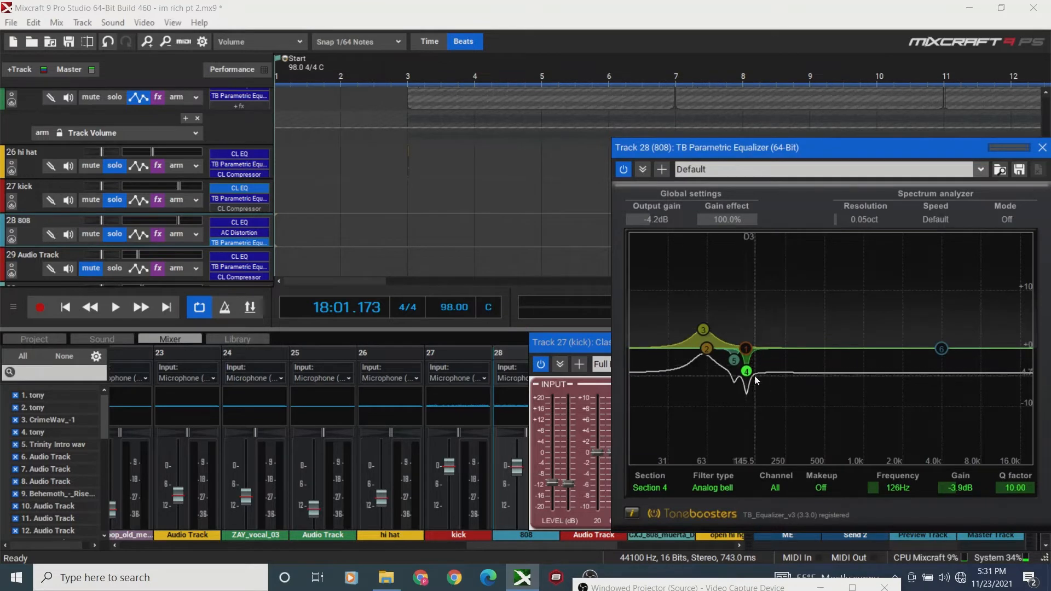
{"action": "left_click_drag", "start_coordinate": [746, 374], "coordinate": [734, 376]}
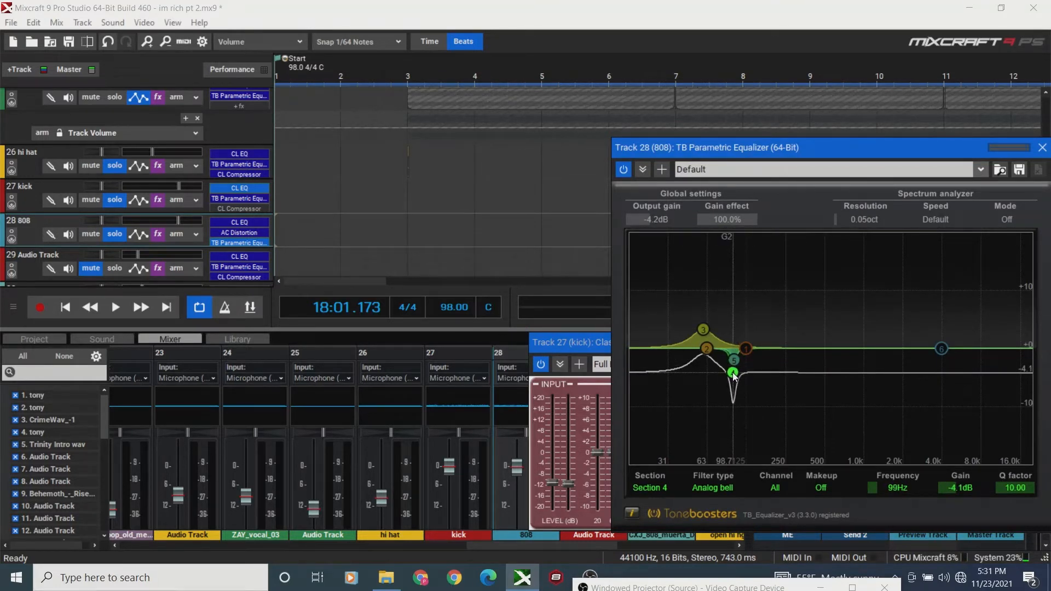
{"action": "left_click_drag", "start_coordinate": [735, 376], "coordinate": [734, 377]}
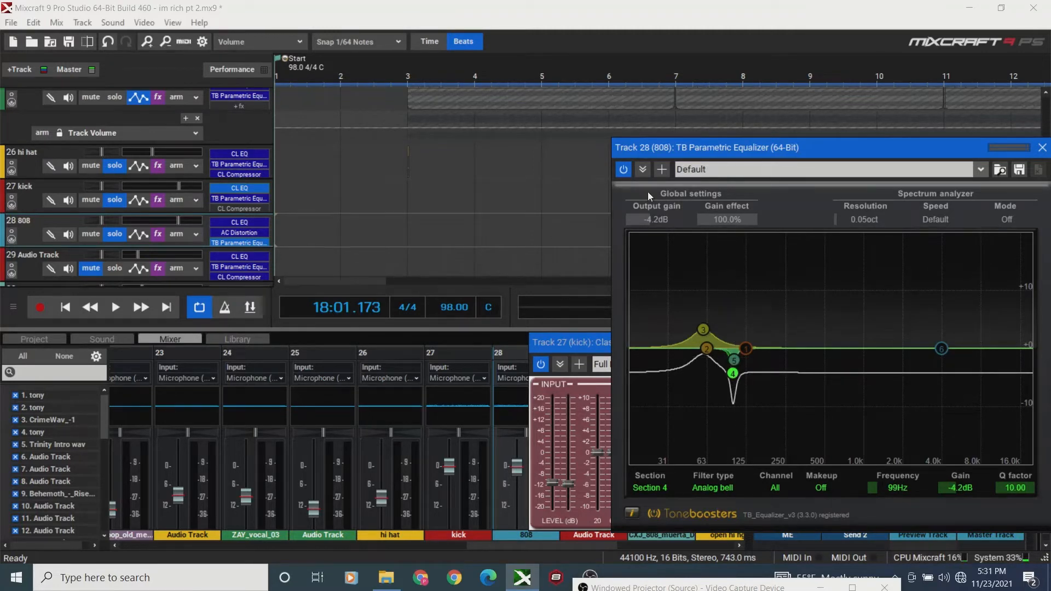
Replay the loop from its start to hear the 808 with section 4's narrow cut, and stop in bar 18.
{"action": "left_click_drag", "start_coordinate": [648, 147], "coordinate": [658, 259]}
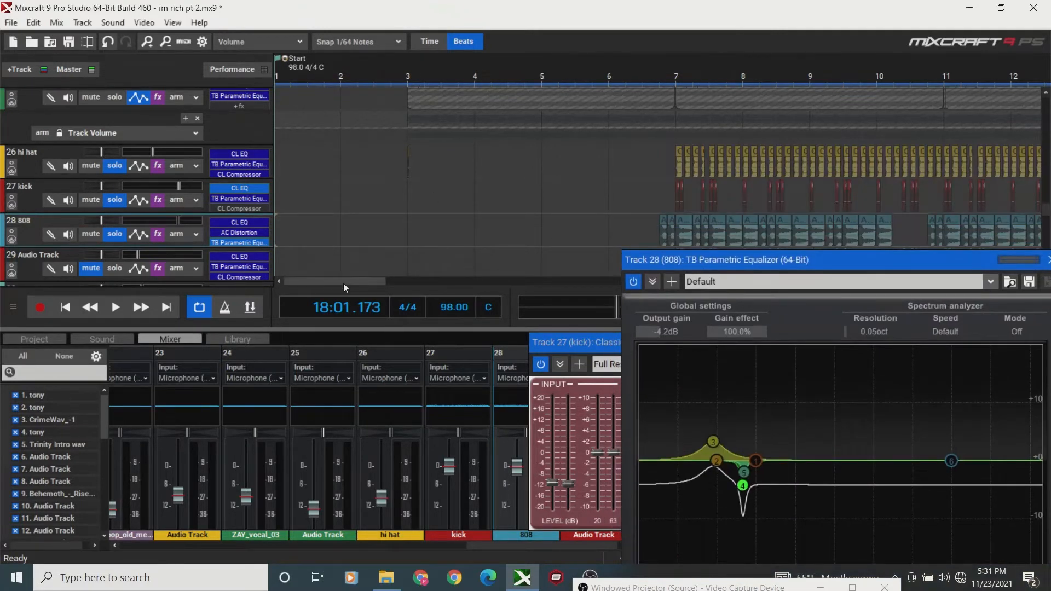
{"action": "left_click_drag", "start_coordinate": [343, 284], "coordinate": [438, 283]}
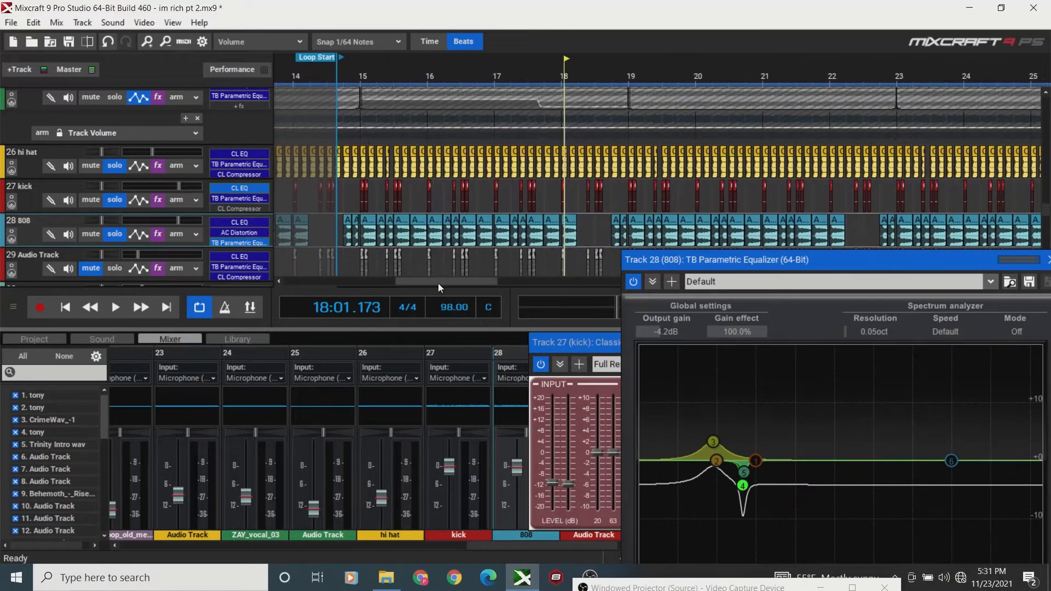
{"action": "left_click", "coordinate": [61, 314]}
{"action": "key", "text": "space"}
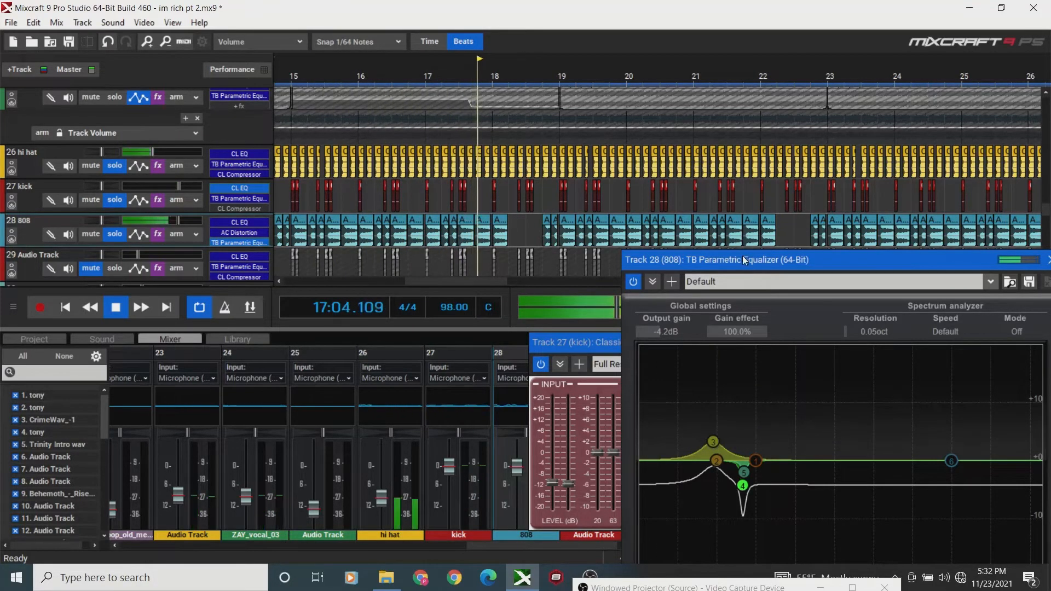
{"action": "left_click_drag", "start_coordinate": [744, 260], "coordinate": [743, 154]}
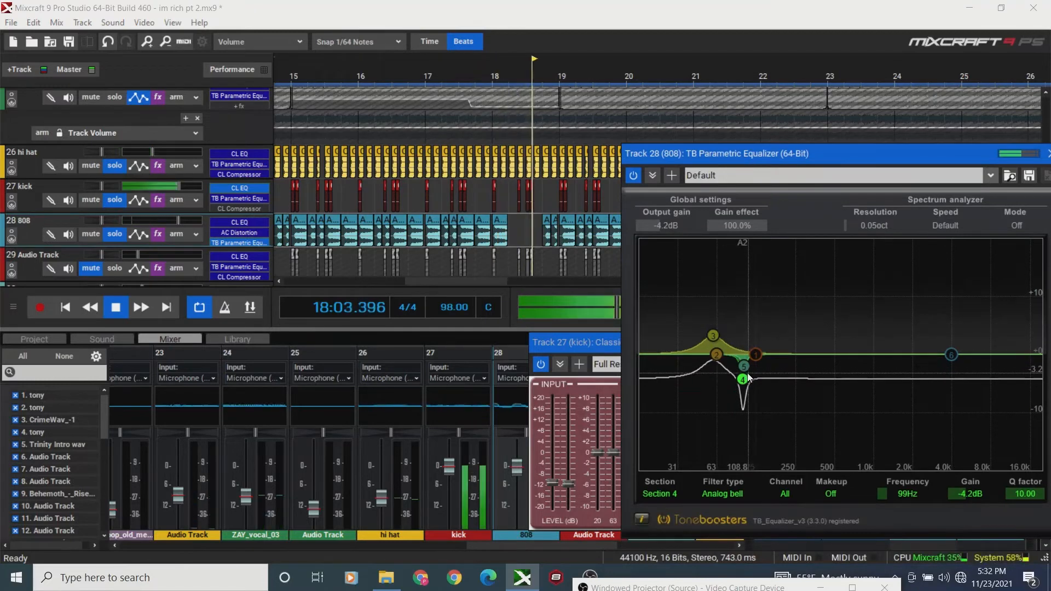
{"action": "key", "text": "space"}
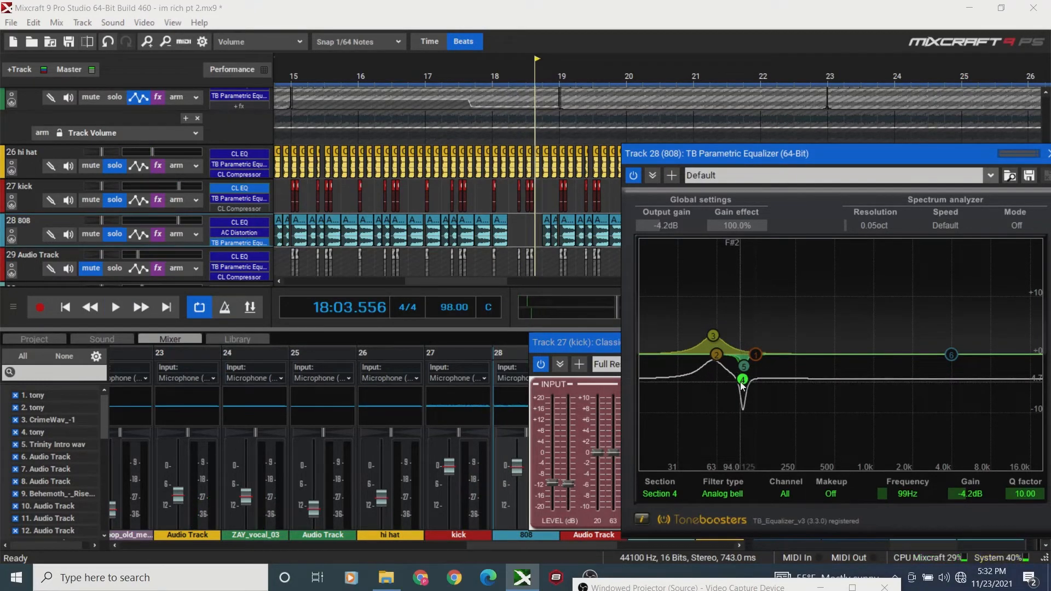
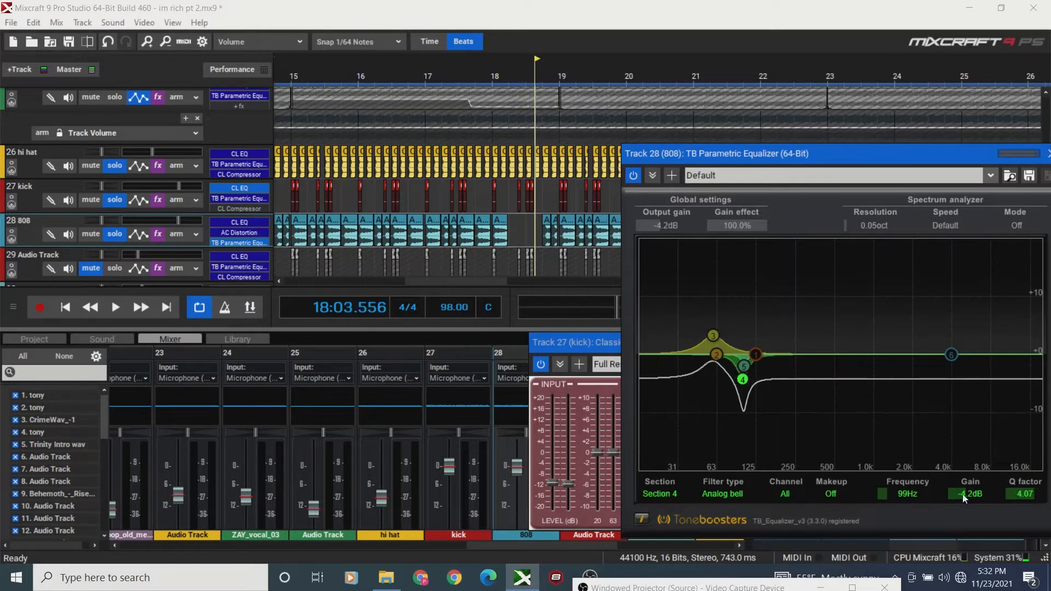
Set the Q factor of the 808 equalizer's section 4 to 10.00 and play the song from just before bar 15.
{"action": "left_click_drag", "start_coordinate": [935, 496], "coordinate": [1009, 502]}
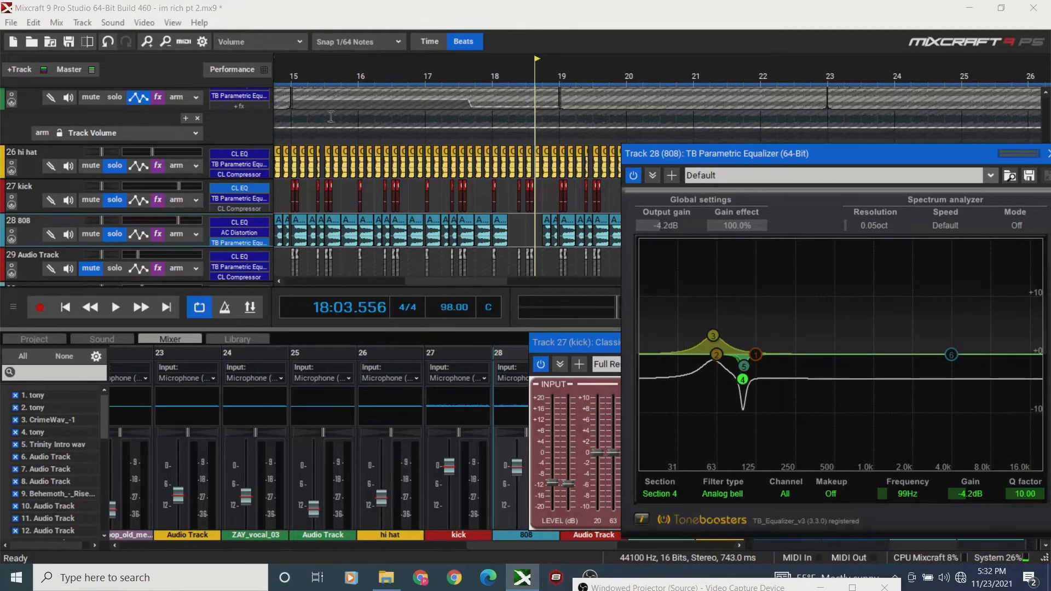
{"action": "left_click", "coordinate": [308, 77]}
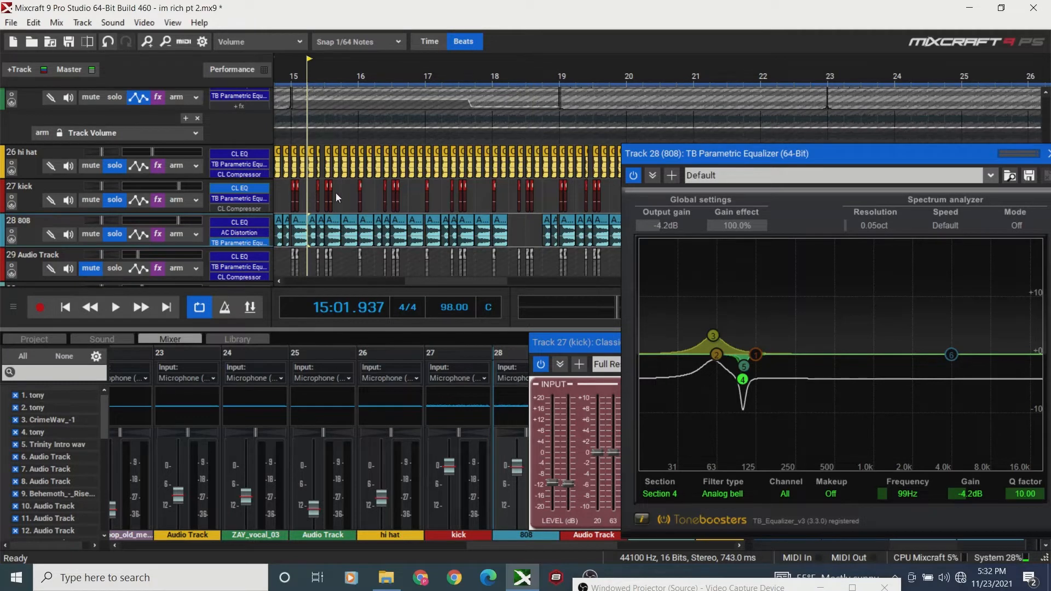
{"action": "left_click", "coordinate": [285, 193]}
{"action": "key", "text": "space"}
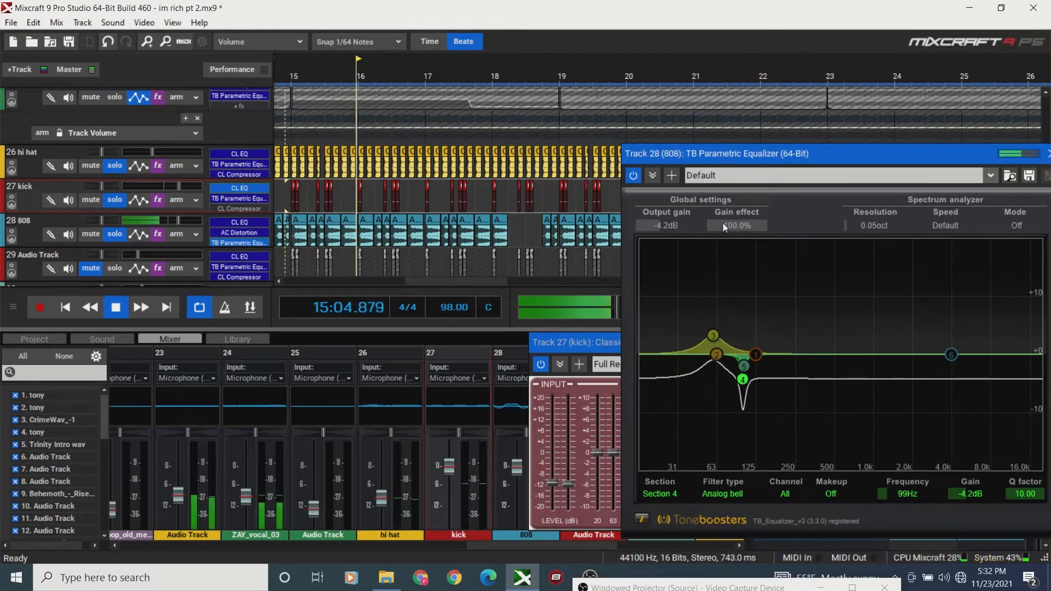
{"action": "left_click_drag", "start_coordinate": [698, 157], "coordinate": [646, 153]}
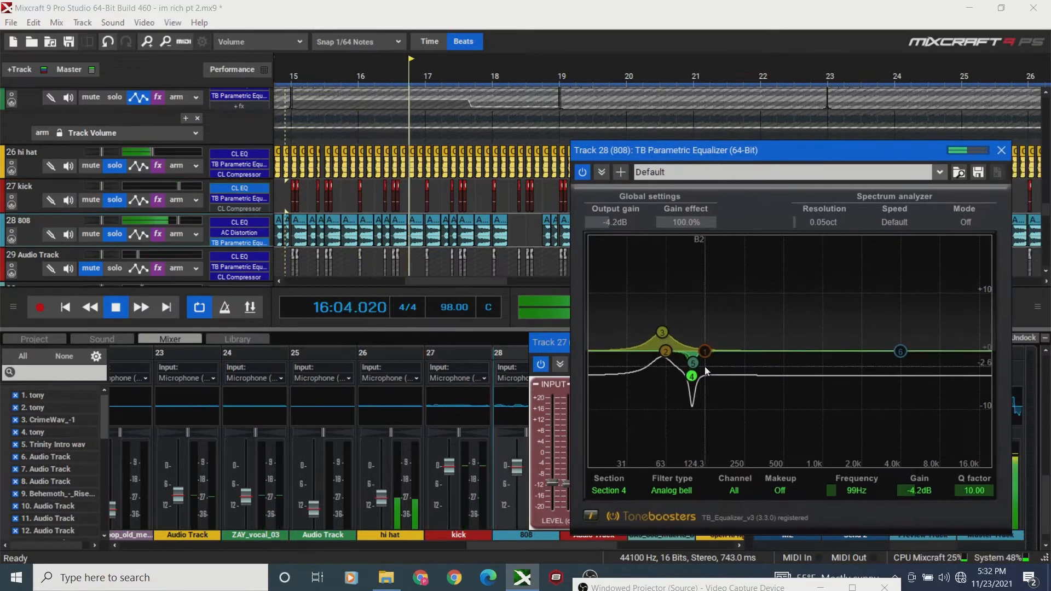
{"action": "key", "text": "space"}
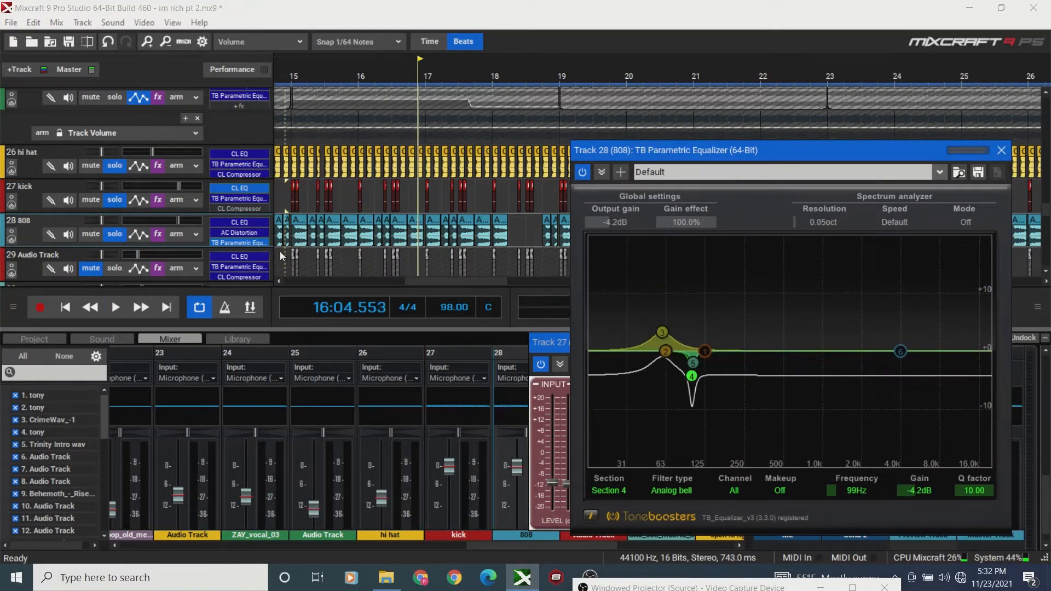
Play the loop again from its start while examining the kick and 808 channels in the mixer, and stop in bar 17.
{"action": "left_click", "coordinate": [167, 46]}
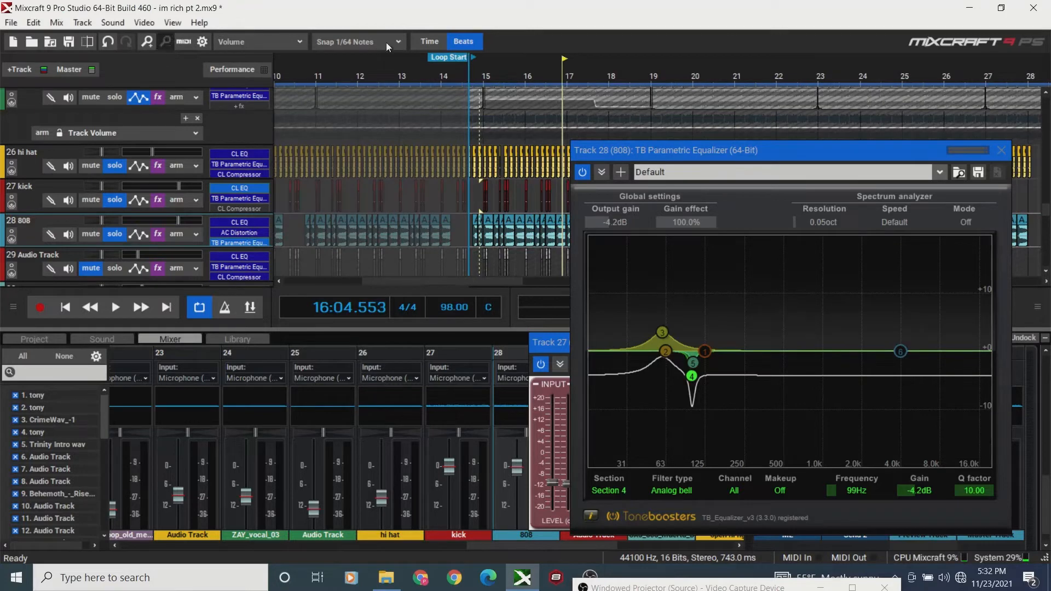
{"action": "left_click", "coordinate": [73, 309]}
{"action": "key", "text": "space"}
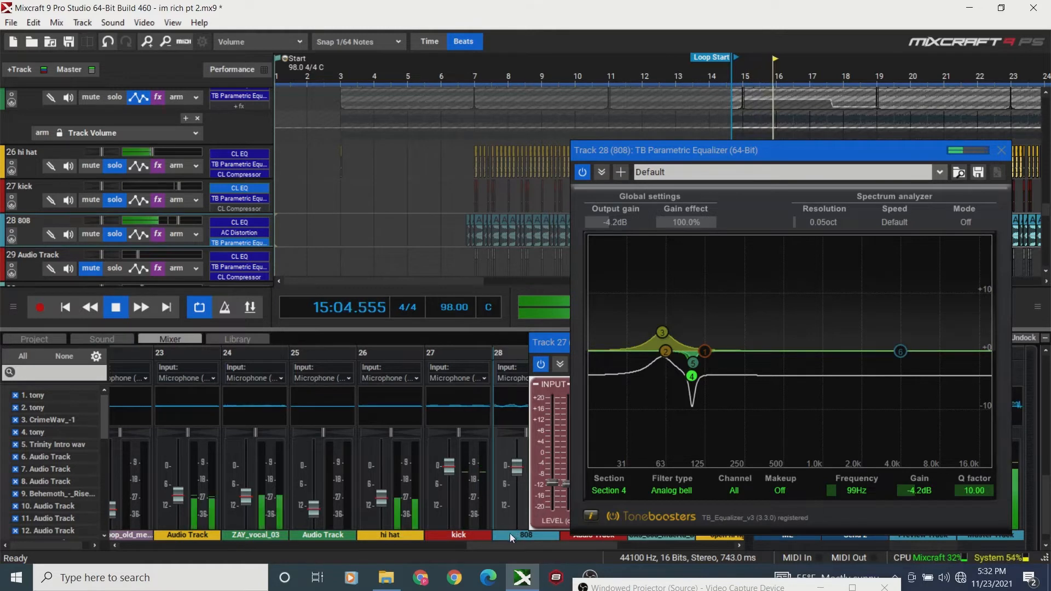
{"action": "left_click_drag", "start_coordinate": [518, 543], "coordinate": [540, 547]}
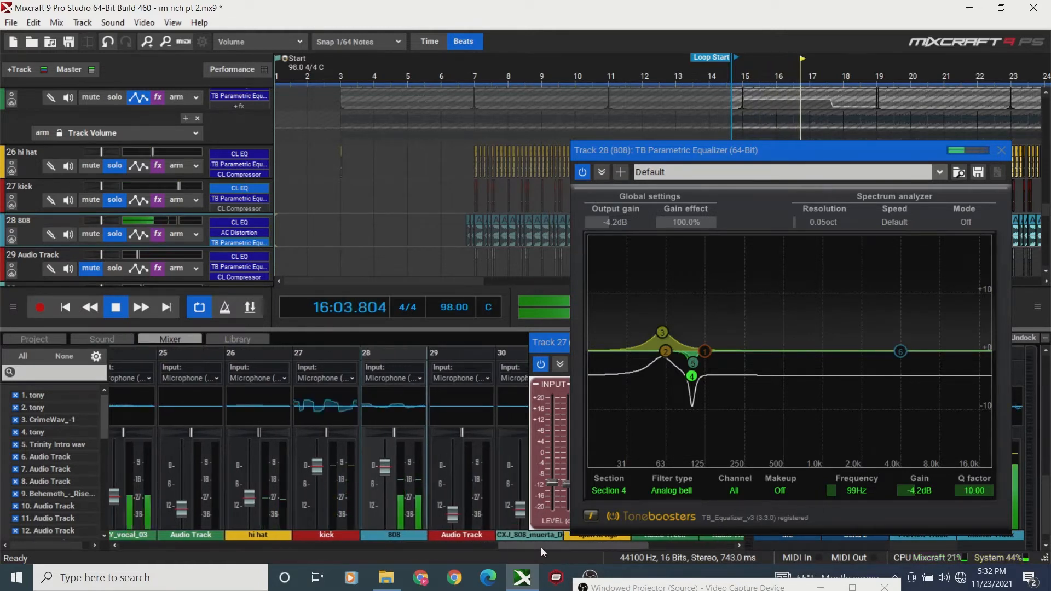
{"action": "key", "text": "space"}
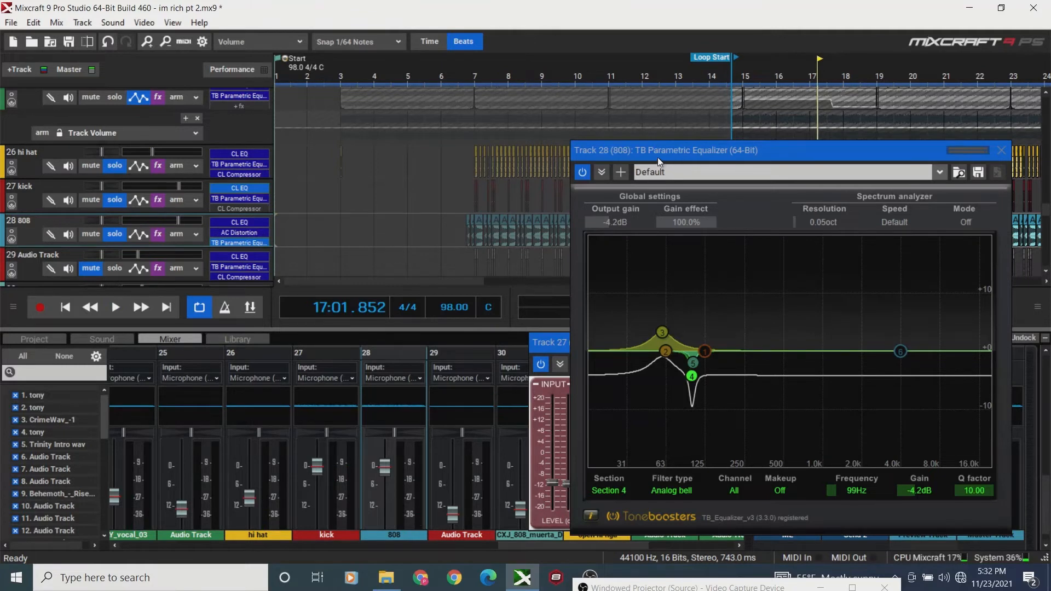
Open the 808's effect list to review its effects and bring its parametric equalizer to the front.
{"action": "left_click_drag", "start_coordinate": [658, 155], "coordinate": [683, 207]}
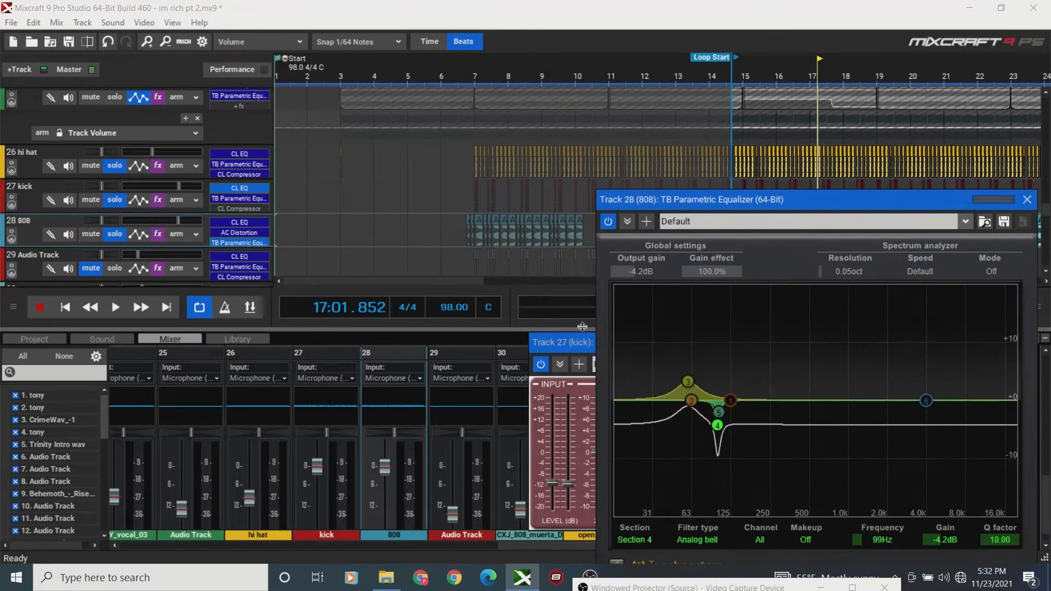
{"action": "left_click", "coordinate": [158, 234]}
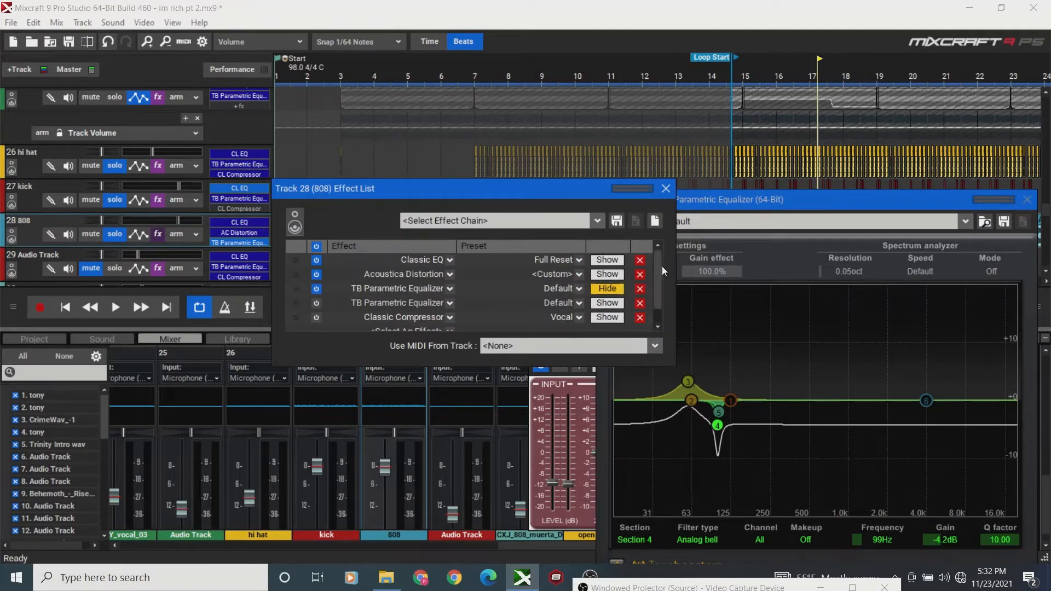
{"action": "scroll", "coordinate": [662, 270], "scroll_direction": "down", "scroll_amount": 1}
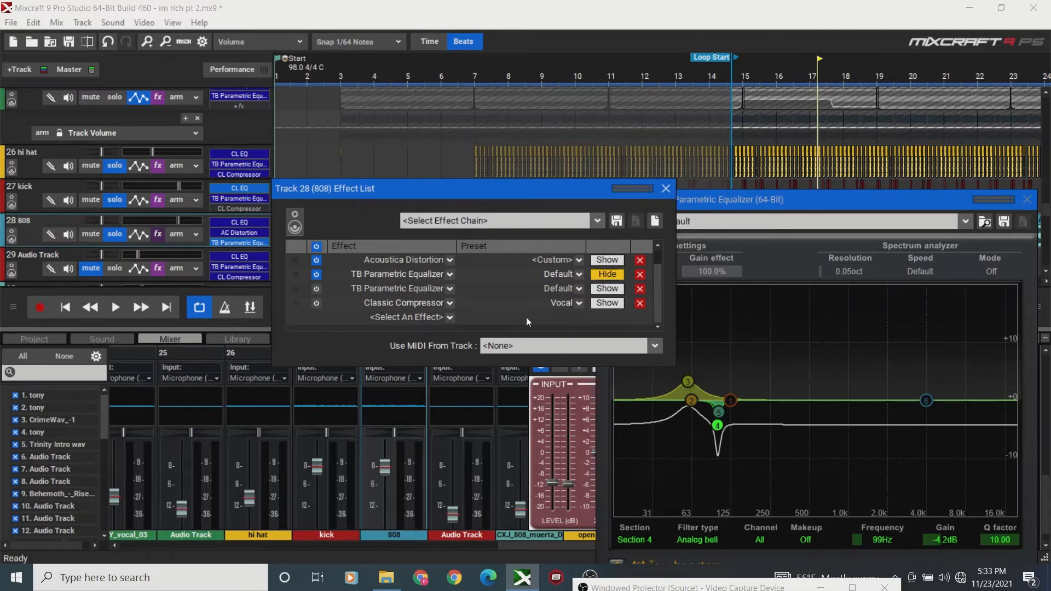
{"action": "left_click", "coordinate": [740, 211]}
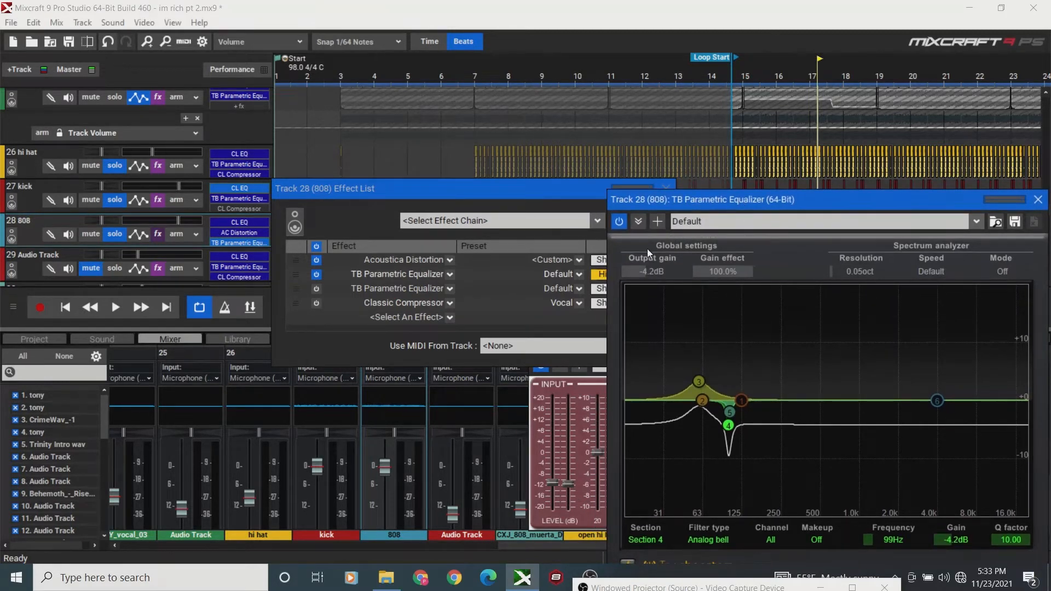
Play the song from just before bar 15 while moving the 808's effect list clear of the mixer, and stop in bar 17.
{"action": "left_click", "coordinate": [740, 74]}
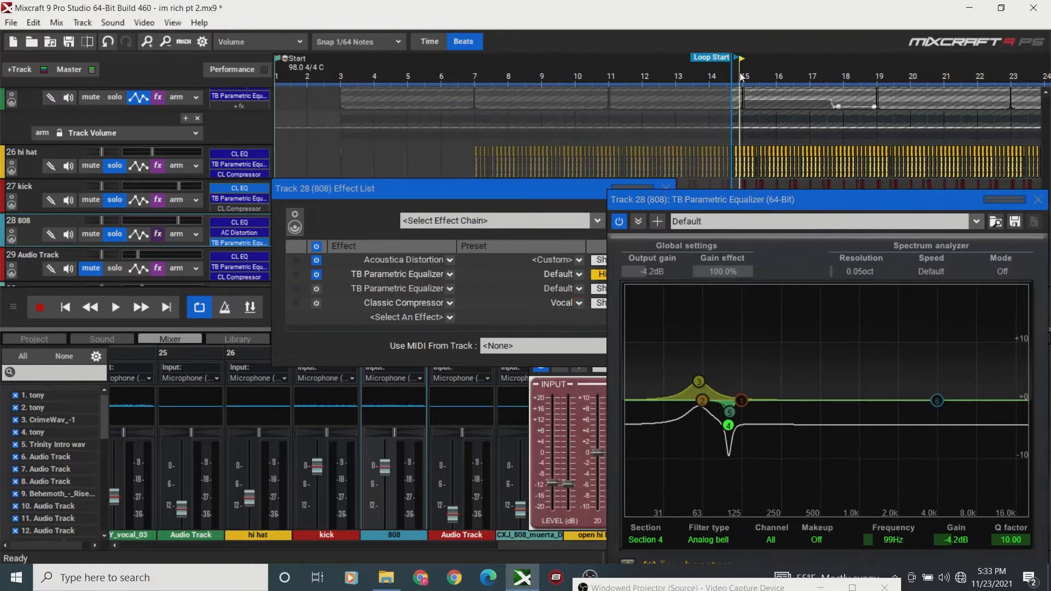
{"action": "key", "text": "space"}
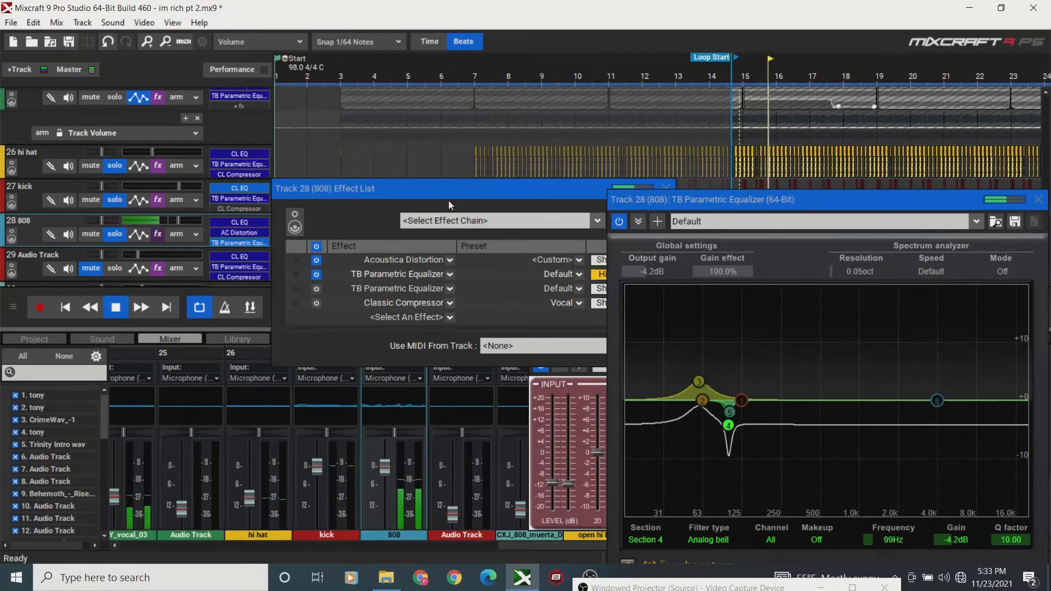
{"action": "left_click_drag", "start_coordinate": [447, 195], "coordinate": [456, 101]}
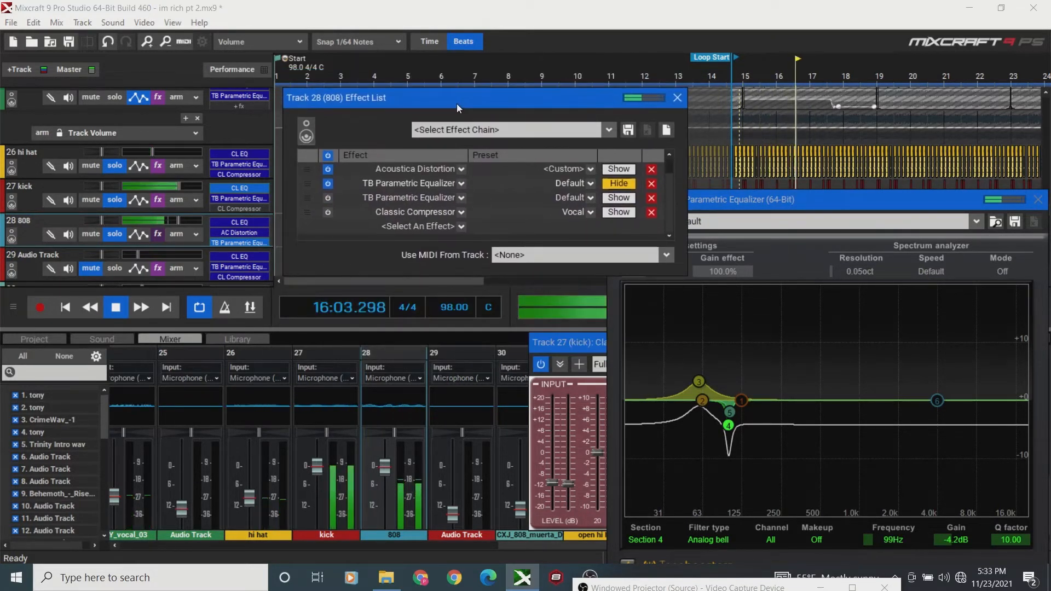
{"action": "key", "text": "space"}
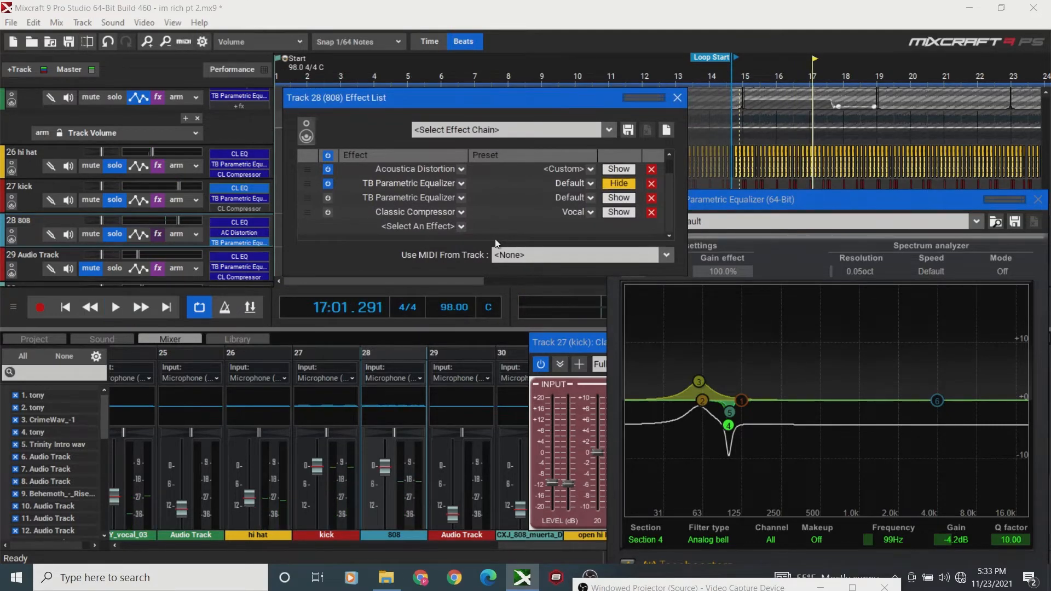
Close the kick's Classic EQ and replay the loop briefly from its start, stopping in bar 15.
{"action": "left_click", "coordinate": [586, 345]}
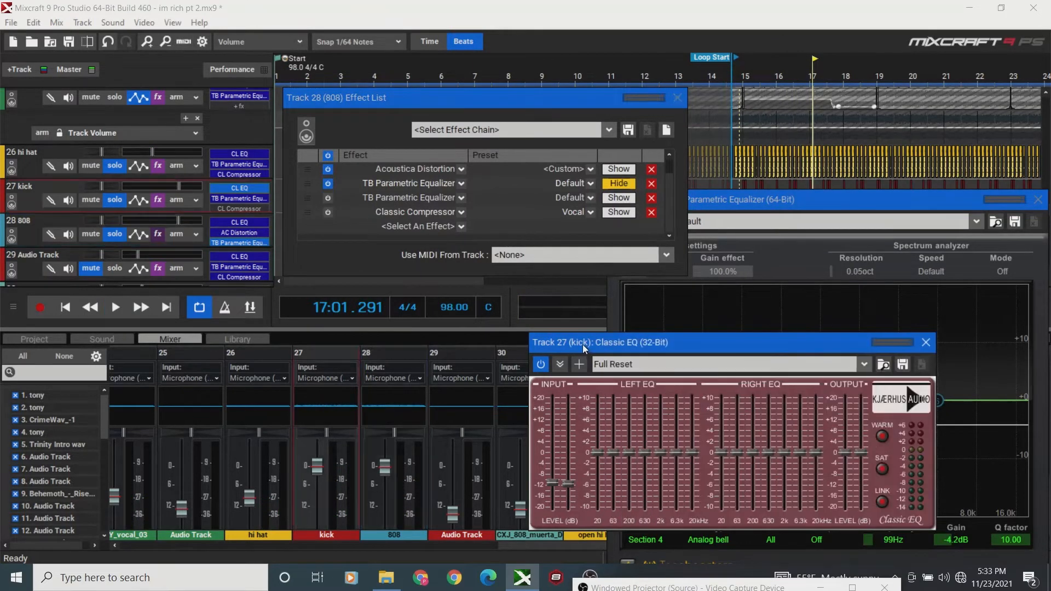
{"action": "left_click", "coordinate": [925, 343]}
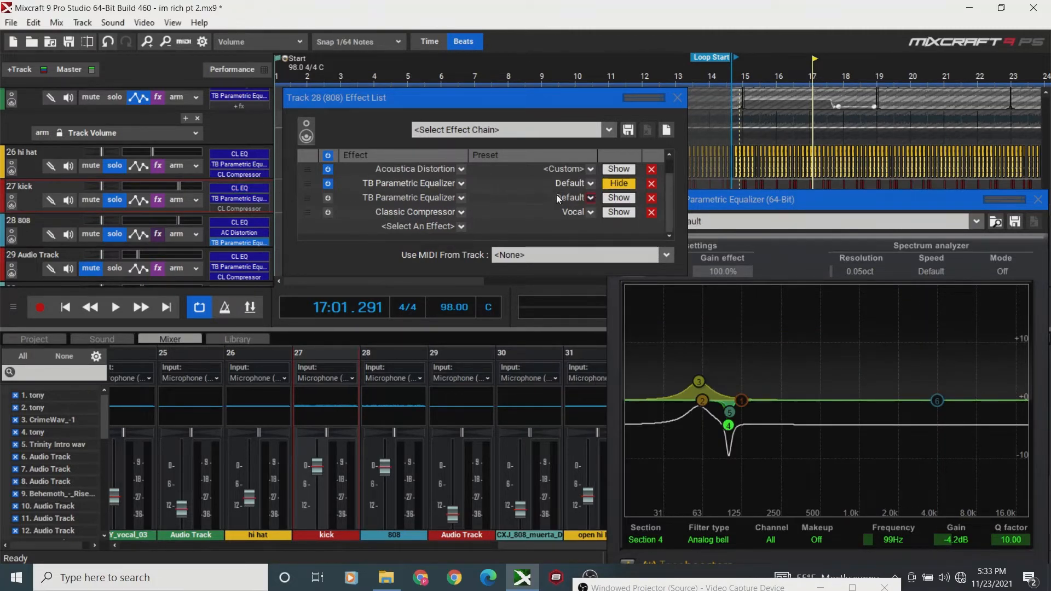
{"action": "left_click_drag", "start_coordinate": [716, 195], "coordinate": [727, 257]}
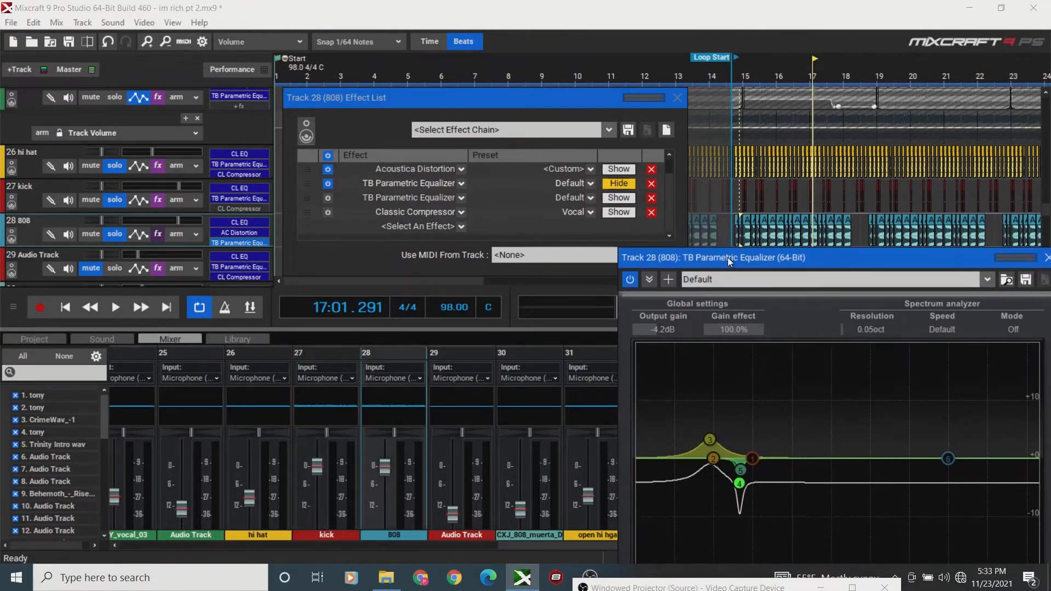
{"action": "left_click", "coordinate": [66, 308]}
{"action": "left_click", "coordinate": [116, 307]}
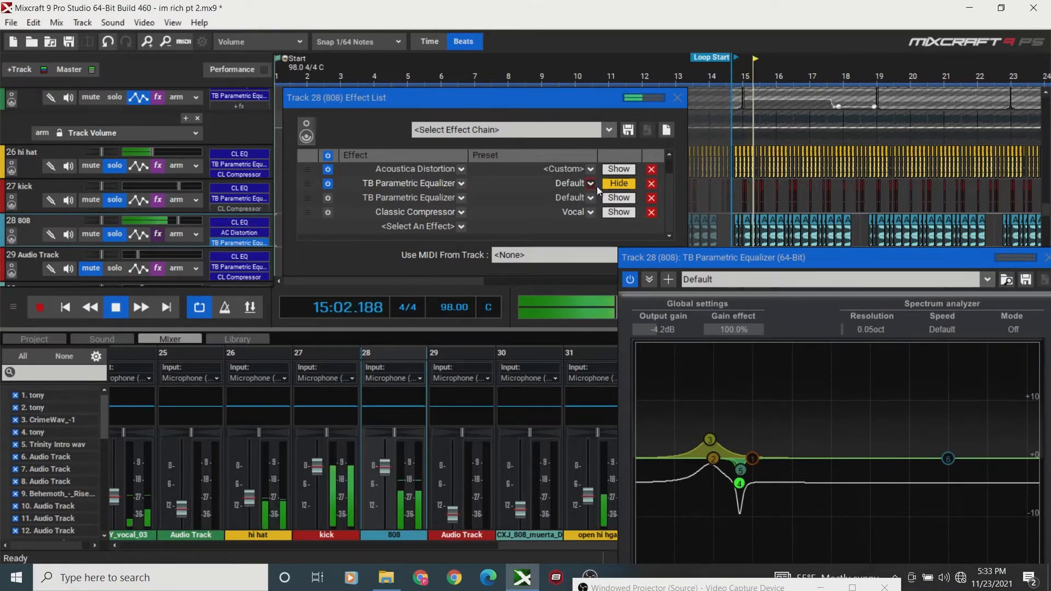
{"action": "key", "text": "space"}
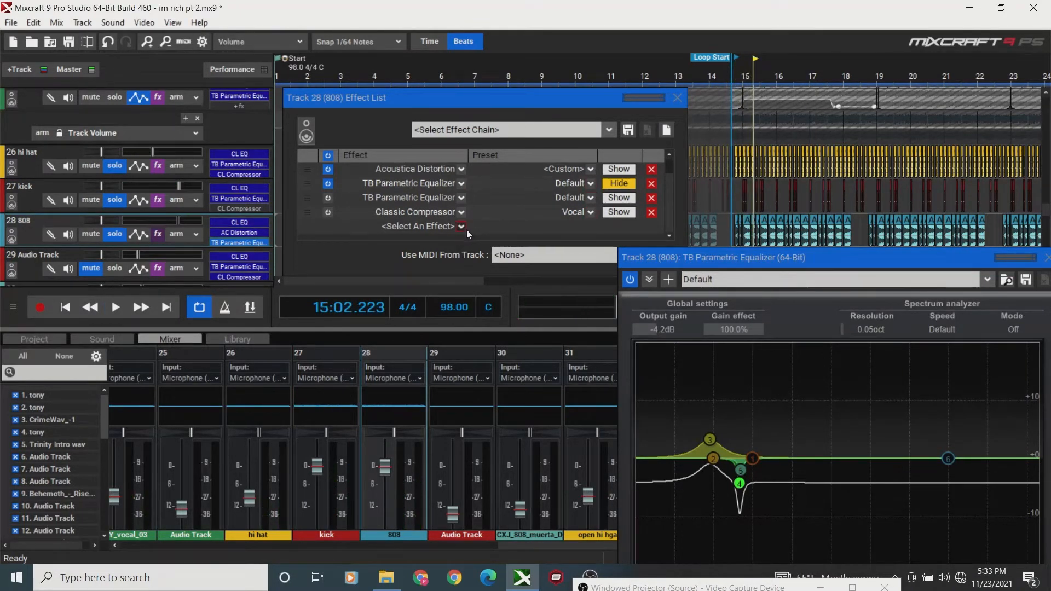
Open the 808's Classic EQ from its effect list and close the list.
{"action": "left_click", "coordinate": [667, 201]}
{"action": "left_click", "coordinate": [619, 169]}
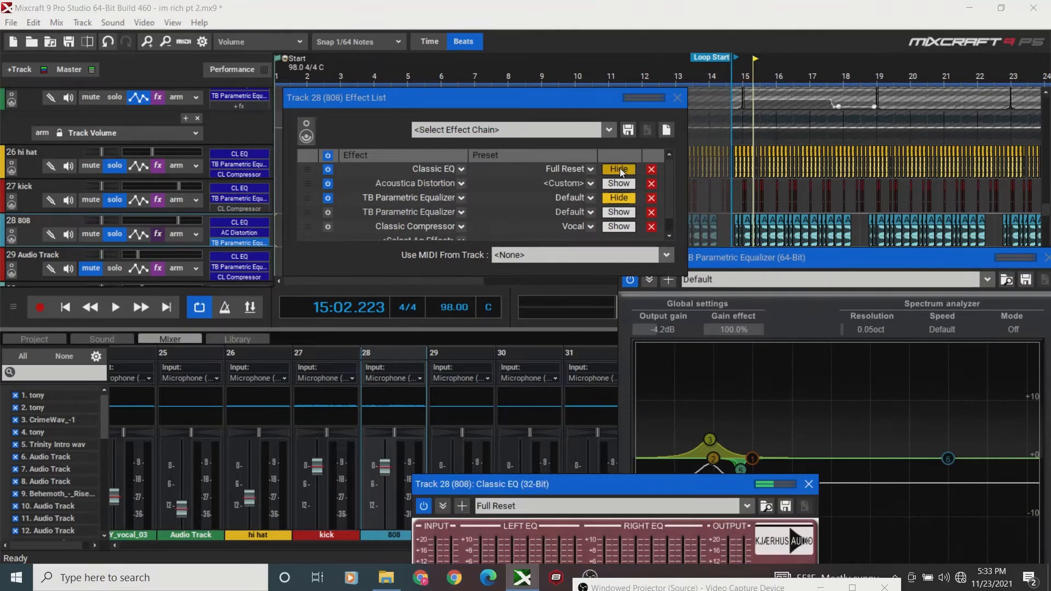
{"action": "left_click", "coordinate": [677, 98]}
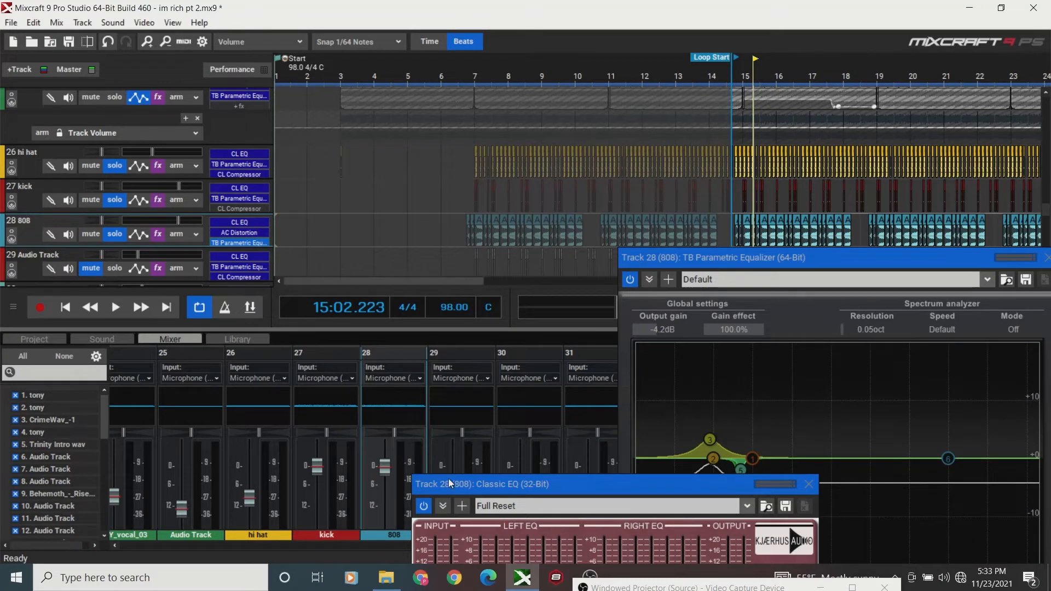
{"action": "left_click_drag", "start_coordinate": [448, 478], "coordinate": [493, 471]}
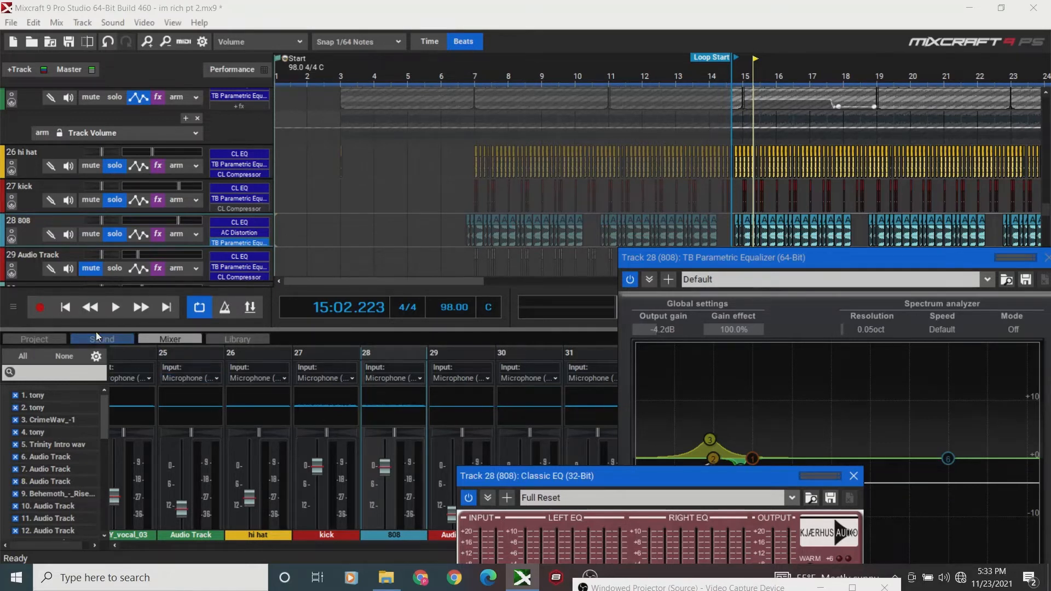
Resume playback and raise the input level of the 808's Classic EQ to about -12 dB.
{"action": "key", "text": "space"}
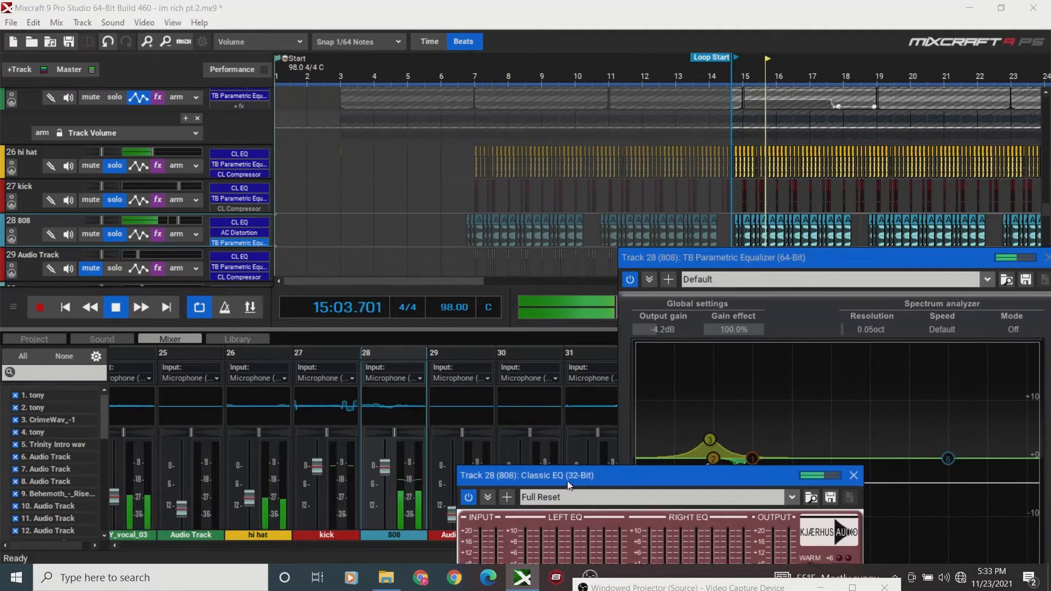
{"action": "left_click_drag", "start_coordinate": [567, 481], "coordinate": [614, 397]}
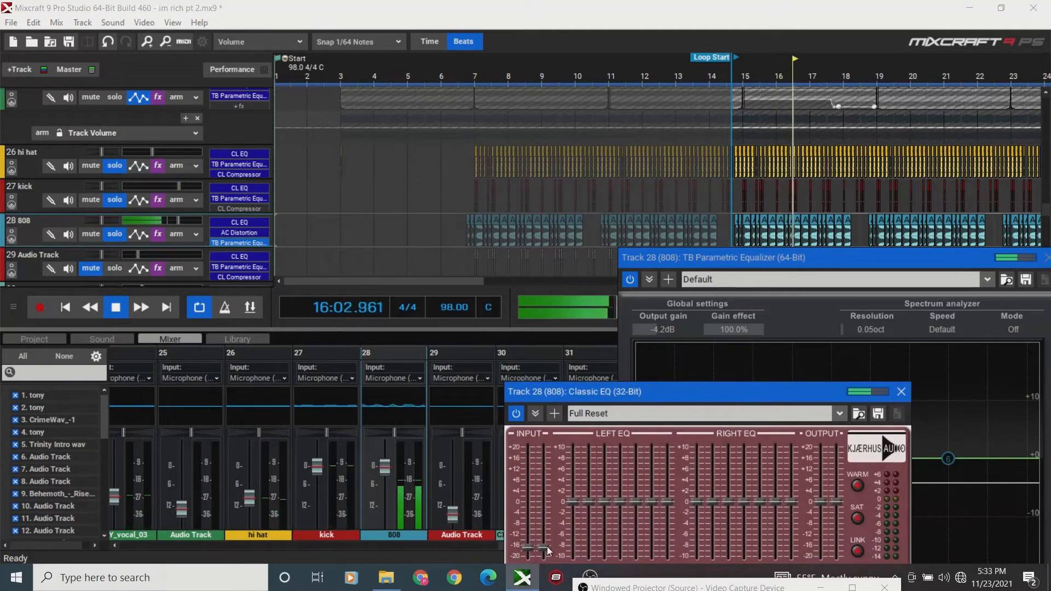
{"action": "left_click_drag", "start_coordinate": [544, 546], "coordinate": [543, 535]}
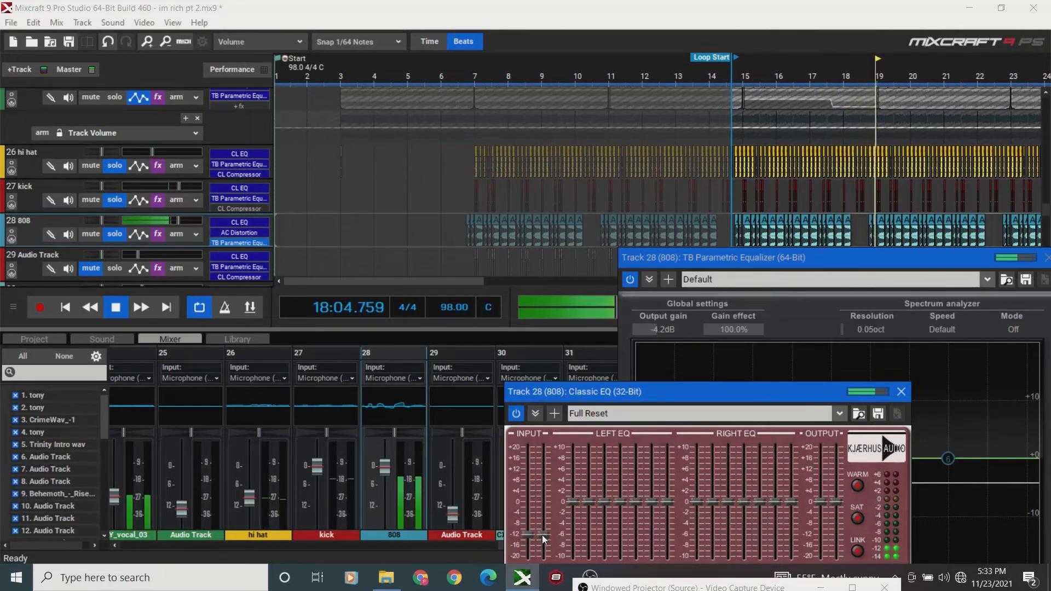
Raise the 808's Classic EQ input to about -8 dB, restart the loop, raise it to about -6 dB, and stop in bar 19.
{"action": "left_click_drag", "start_coordinate": [543, 536], "coordinate": [540, 524]}
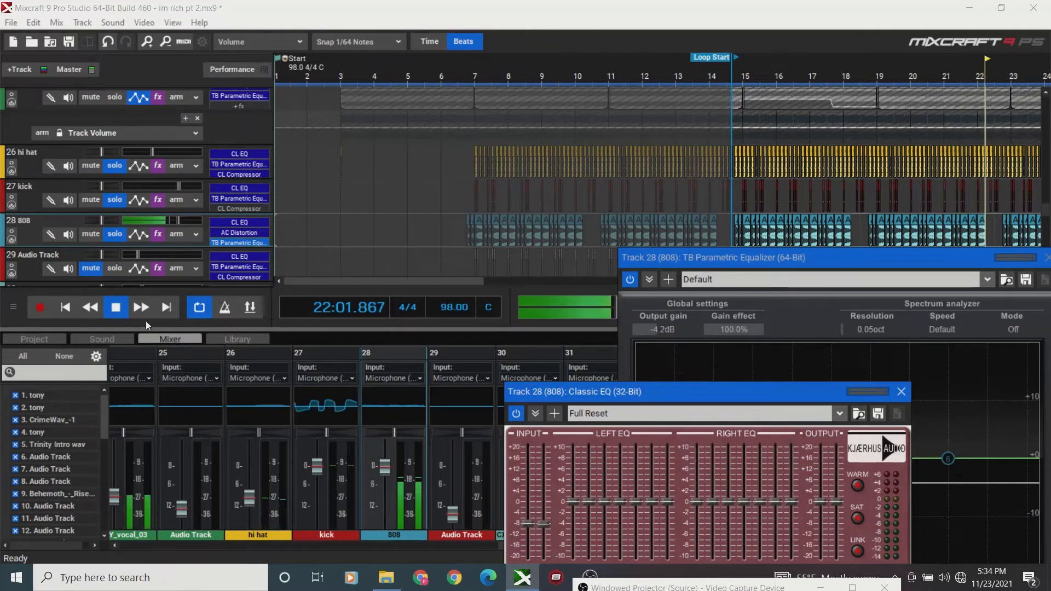
{"action": "left_click", "coordinate": [61, 310]}
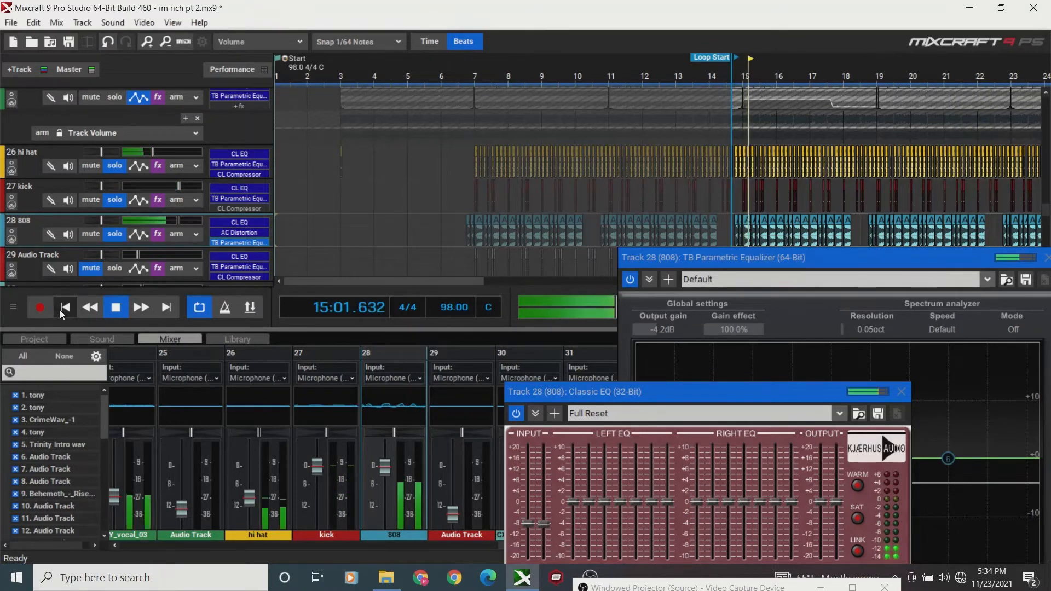
{"action": "left_click_drag", "start_coordinate": [544, 525], "coordinate": [543, 517]}
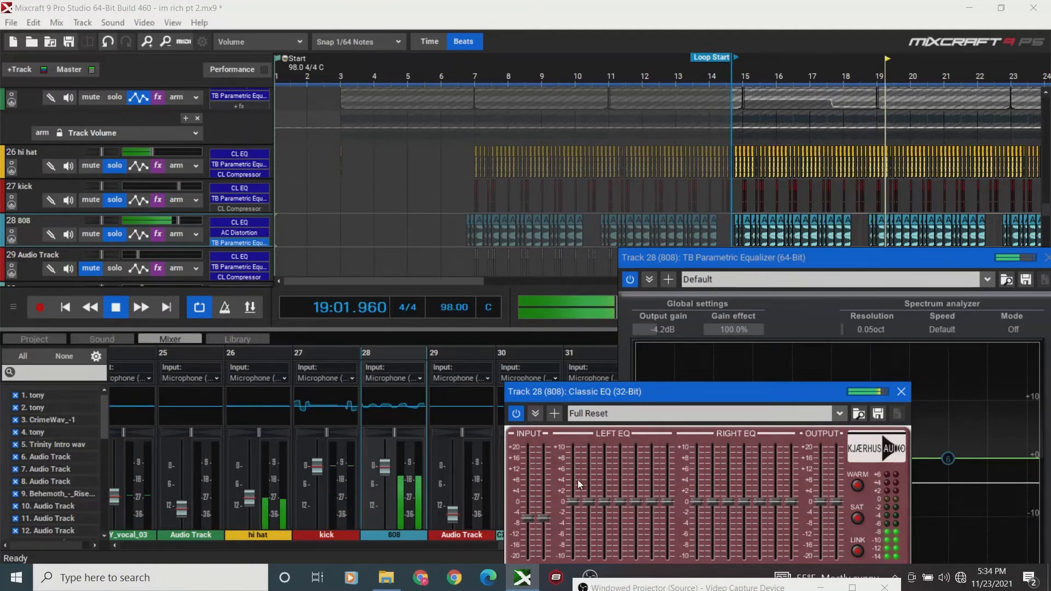
{"action": "key", "text": "space"}
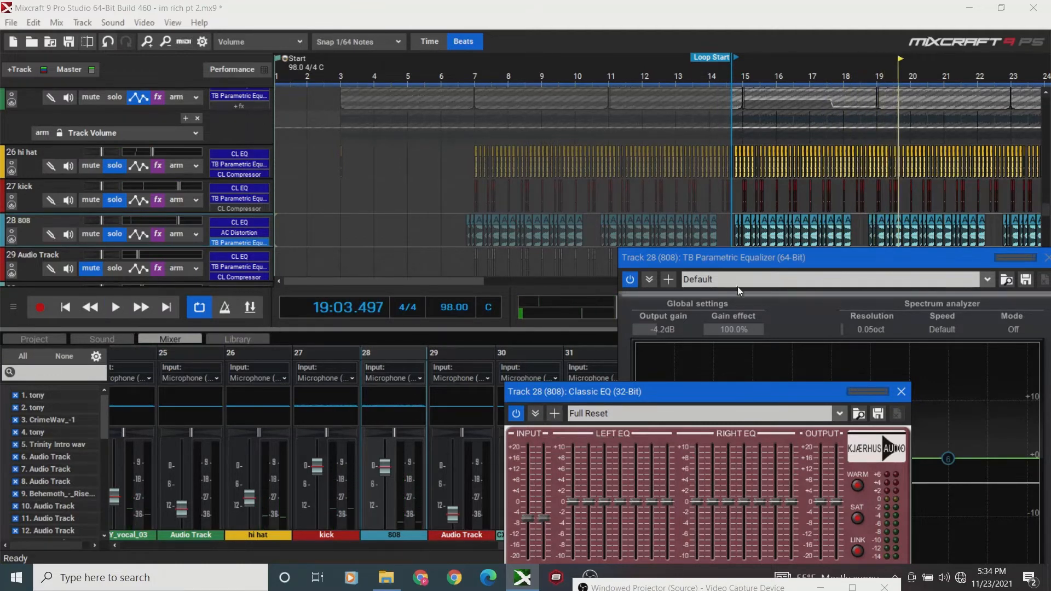
Bring the 808's parametric equalizer to the front and replay the loop from its start, stopping in bar 16.
{"action": "left_click_drag", "start_coordinate": [761, 252], "coordinate": [727, 324]}
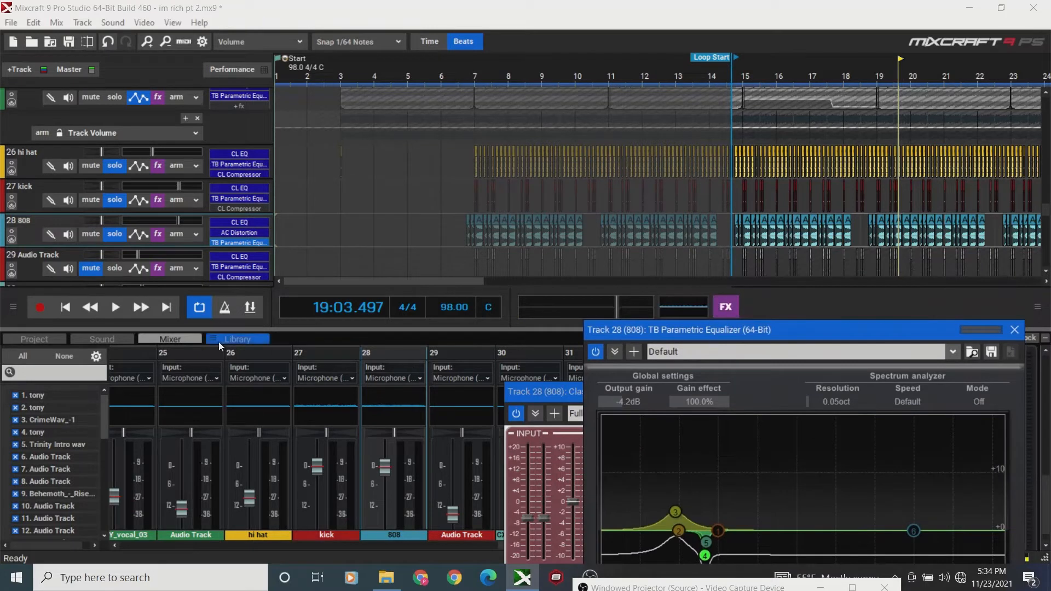
{"action": "left_click", "coordinate": [65, 307]}
{"action": "left_click", "coordinate": [115, 308]}
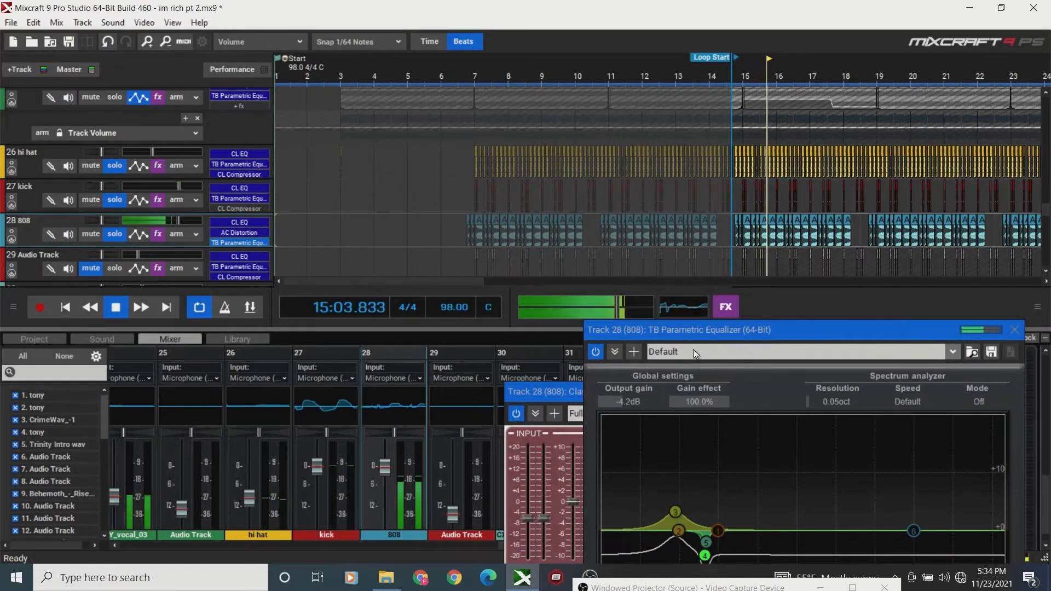
{"action": "left_click_drag", "start_coordinate": [688, 332], "coordinate": [690, 290]}
{"action": "key", "text": "space"}
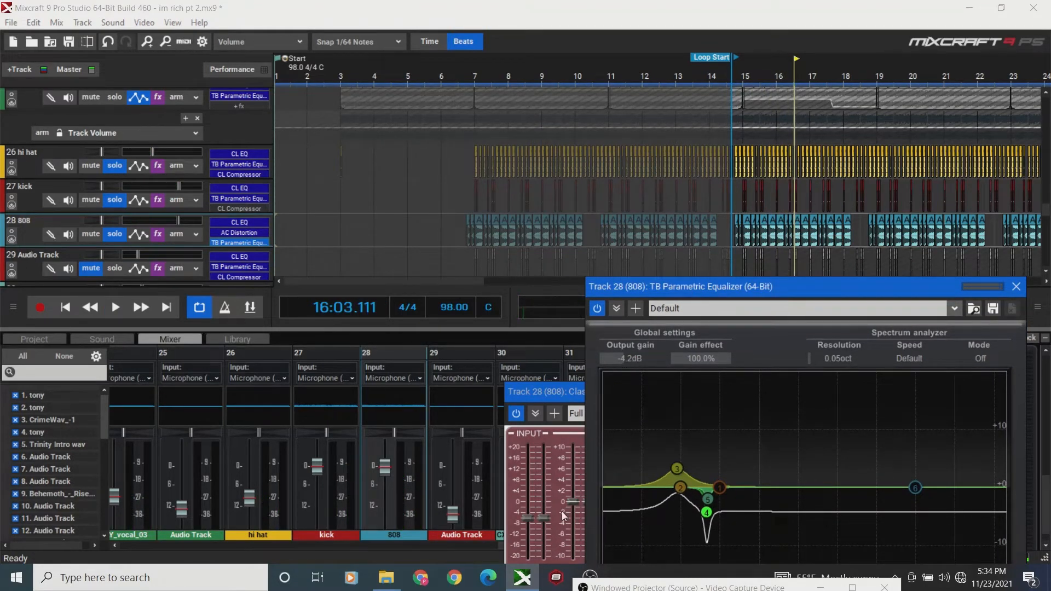
Set the 808's Classic EQ input to about -12 dB and its parametric equalizer's output gain to -2.2 dB, and audition the change briefly.
{"action": "left_click_drag", "start_coordinate": [538, 518], "coordinate": [539, 534]}
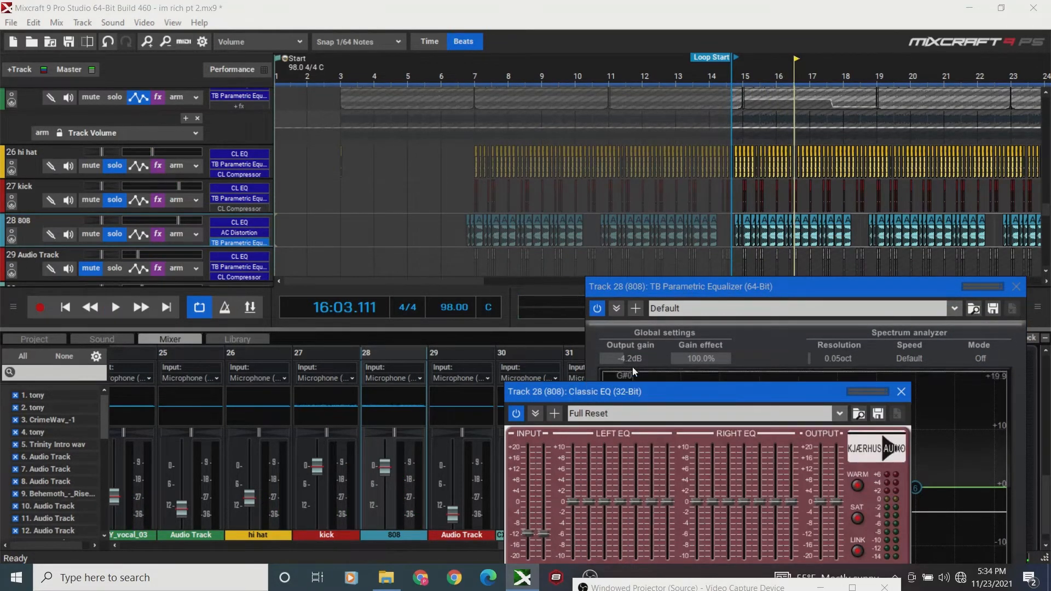
{"action": "left_click_drag", "start_coordinate": [662, 292], "coordinate": [673, 269]}
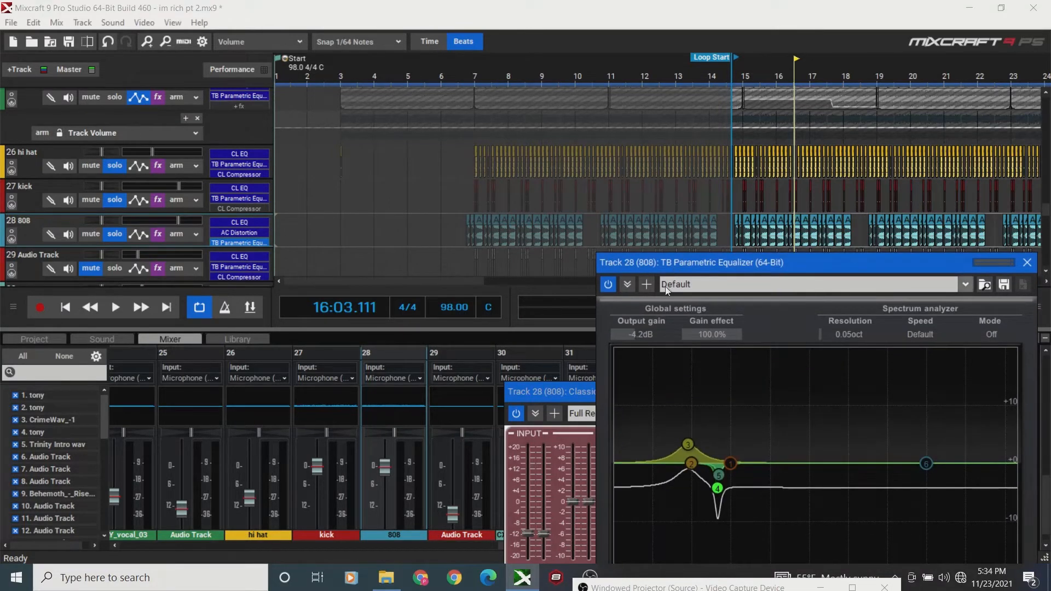
{"action": "left_click_drag", "start_coordinate": [628, 336], "coordinate": [644, 337]}
{"action": "key", "text": "space"}
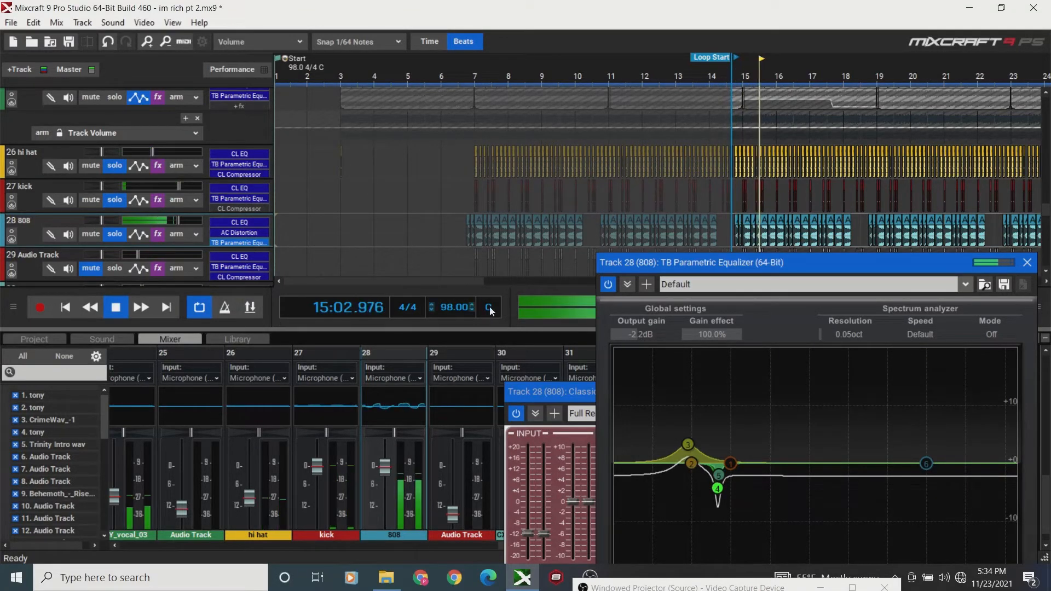
{"action": "key", "text": "space"}
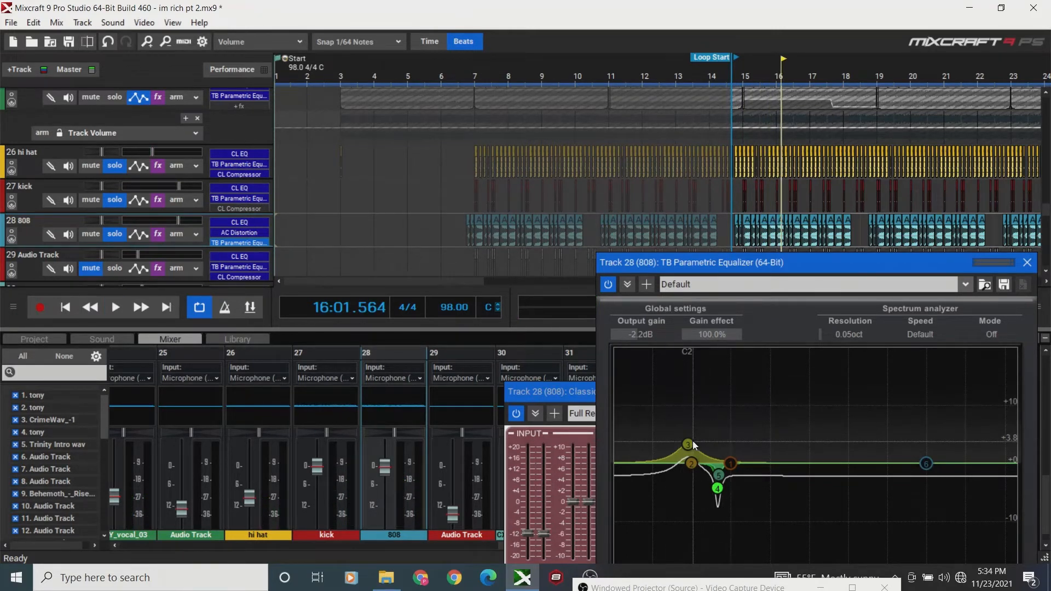
Set the output gain of the 808's parametric equalizer to 0.0 dB.
{"action": "left_click_drag", "start_coordinate": [628, 334], "coordinate": [648, 339]}
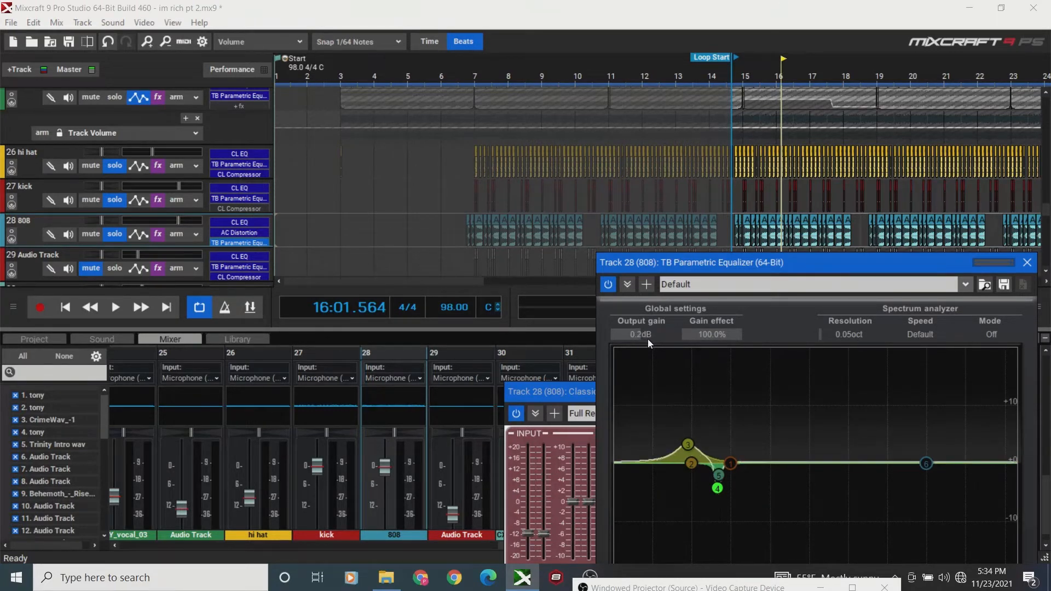
{"action": "scroll", "coordinate": [648, 339], "scroll_direction": "down", "scroll_amount": 1}
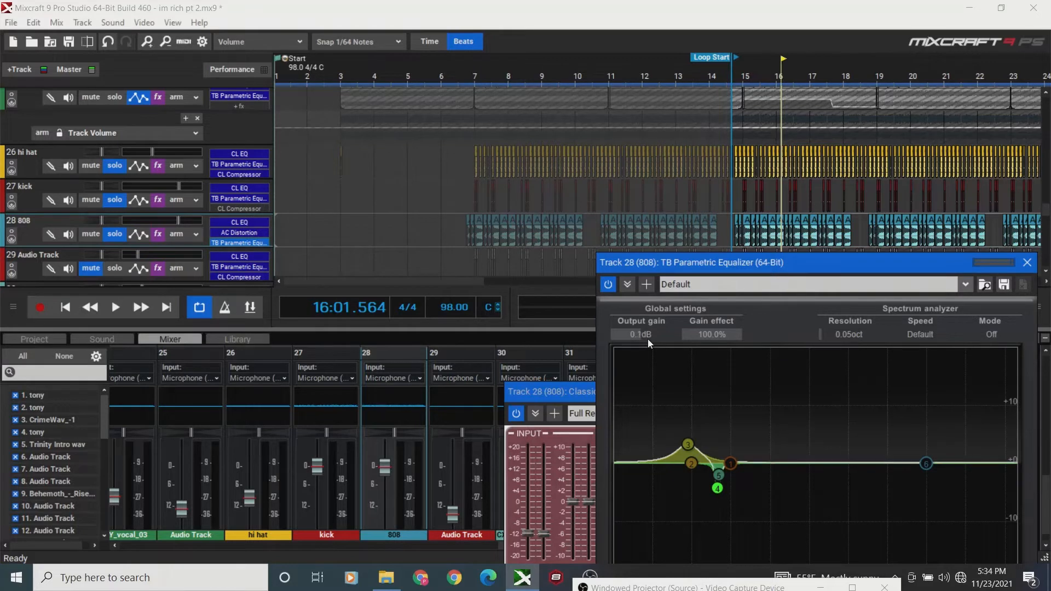
{"action": "left_click_drag", "start_coordinate": [647, 337], "coordinate": [643, 336]}
{"action": "scroll", "coordinate": [643, 338], "scroll_direction": "up", "scroll_amount": 2}
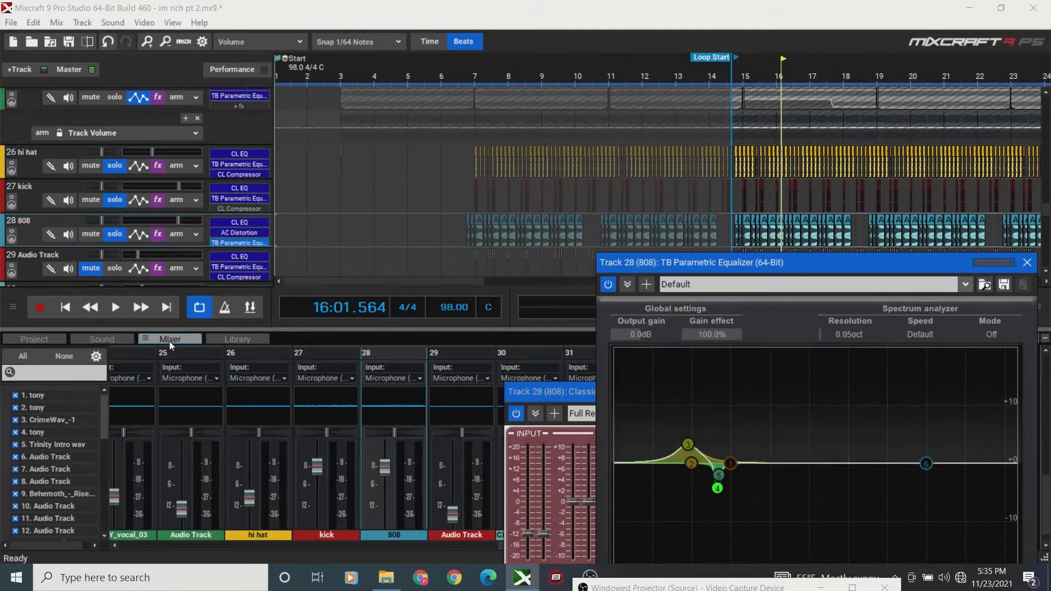
Replay the loop from its start to hear the 808 at the new output gain, and stop in bar 17.
{"action": "left_click", "coordinate": [66, 307]}
{"action": "key", "text": "space"}
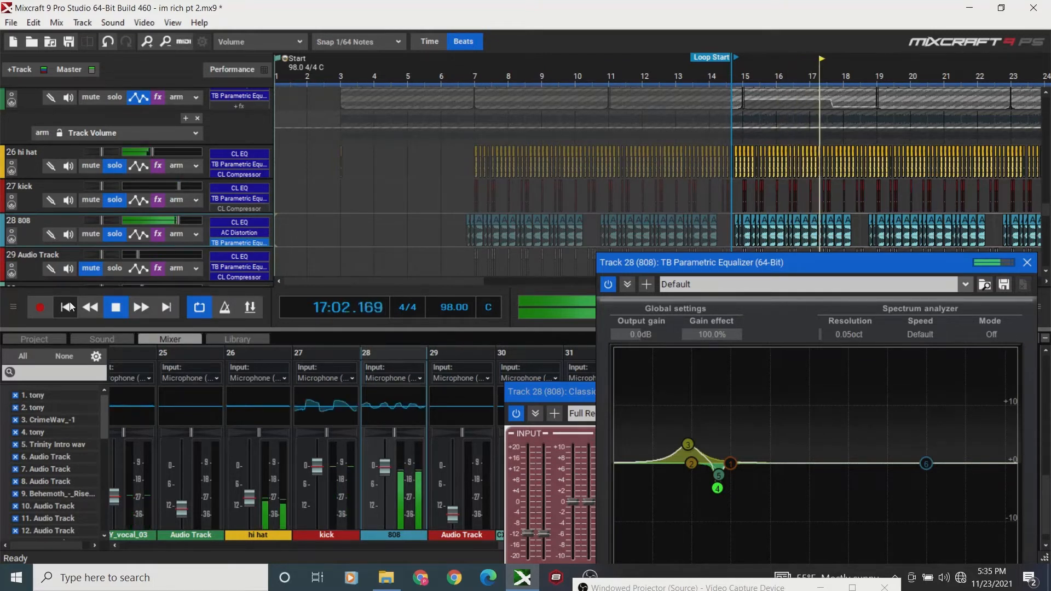
{"action": "key", "text": "space"}
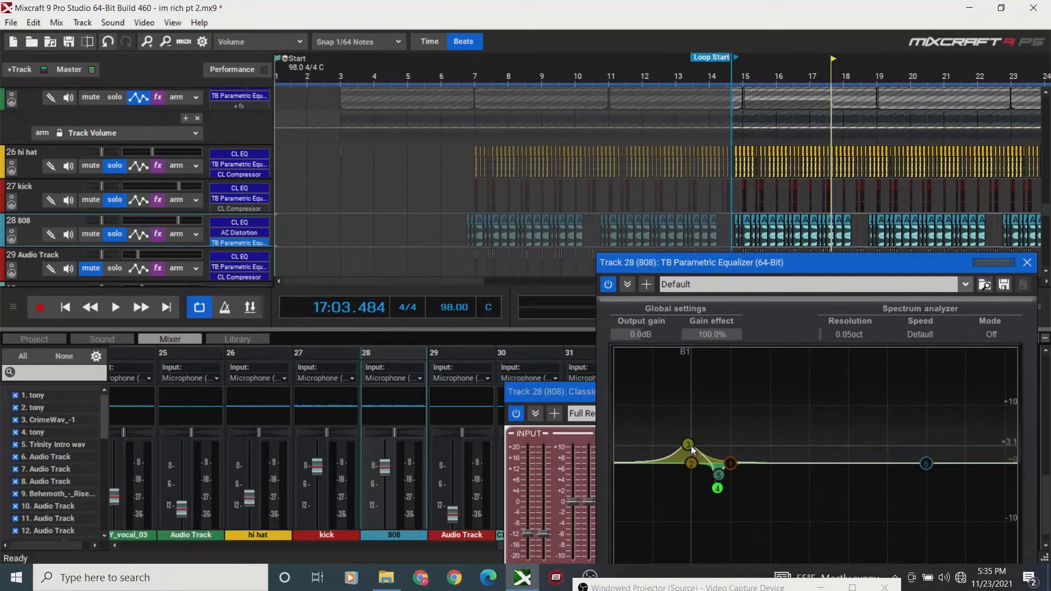
Boost section 2 of the 808's parametric equalizer to the top of the graph, between 250 and 500 Hz.
{"action": "left_click_drag", "start_coordinate": [717, 261], "coordinate": [704, 243]}
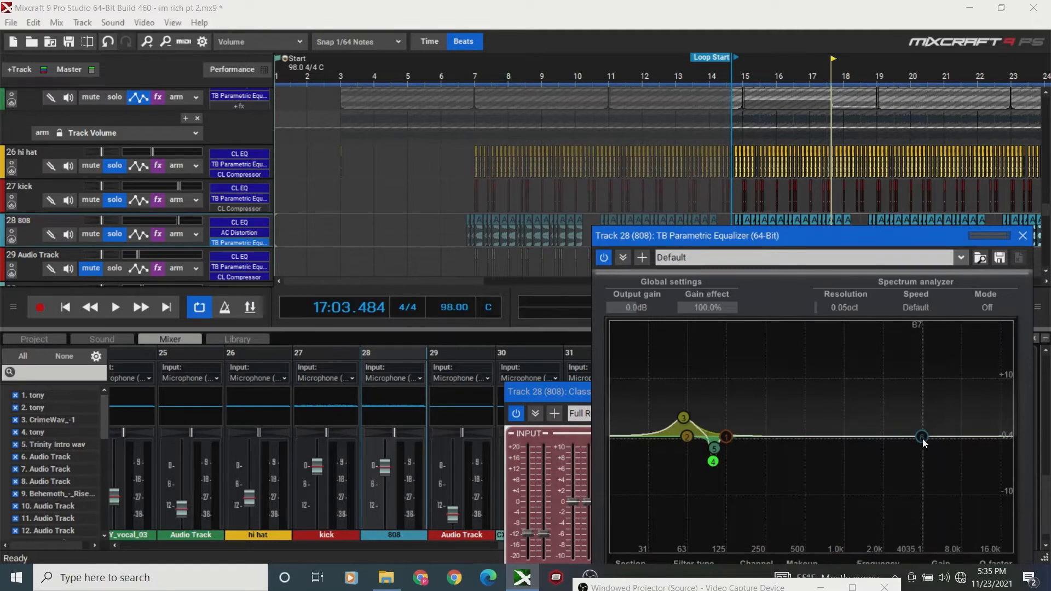
{"action": "left_click_drag", "start_coordinate": [688, 438], "coordinate": [783, 321]}
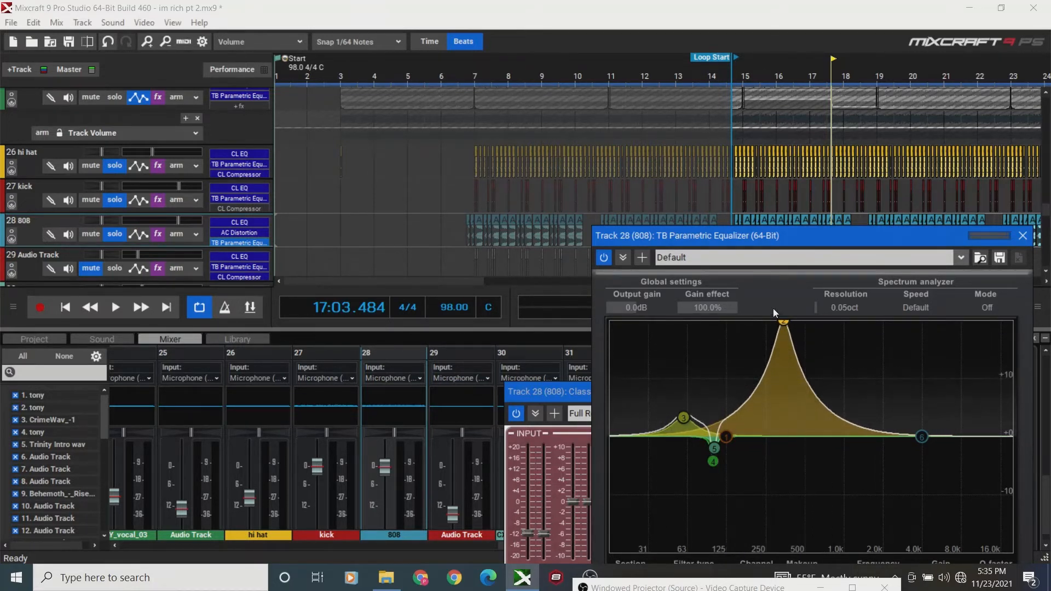
{"action": "left_click_drag", "start_coordinate": [786, 327], "coordinate": [780, 300]}
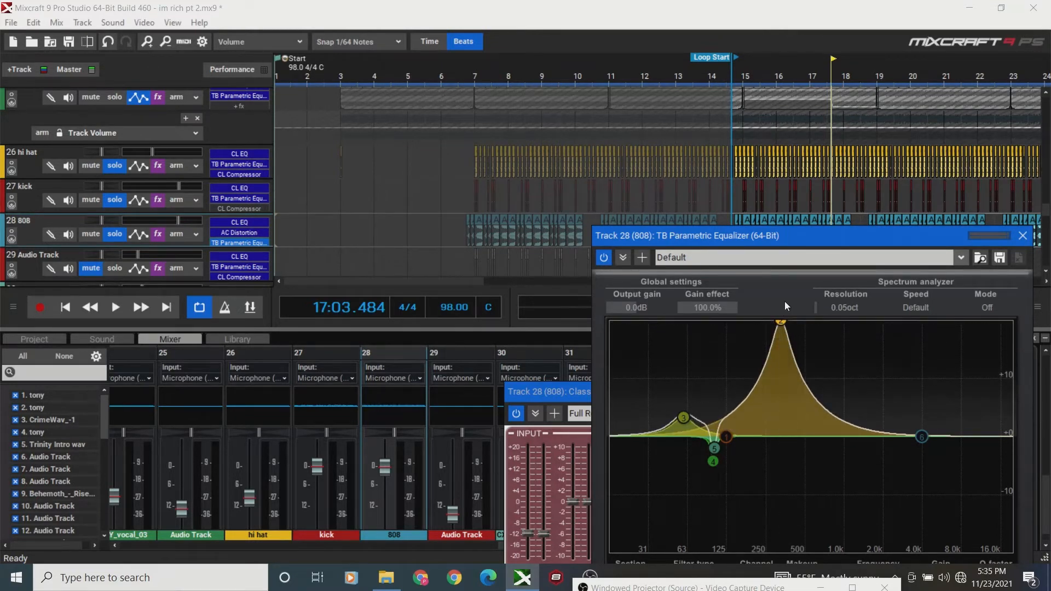
{"action": "left_click_drag", "start_coordinate": [716, 233], "coordinate": [740, 233]}
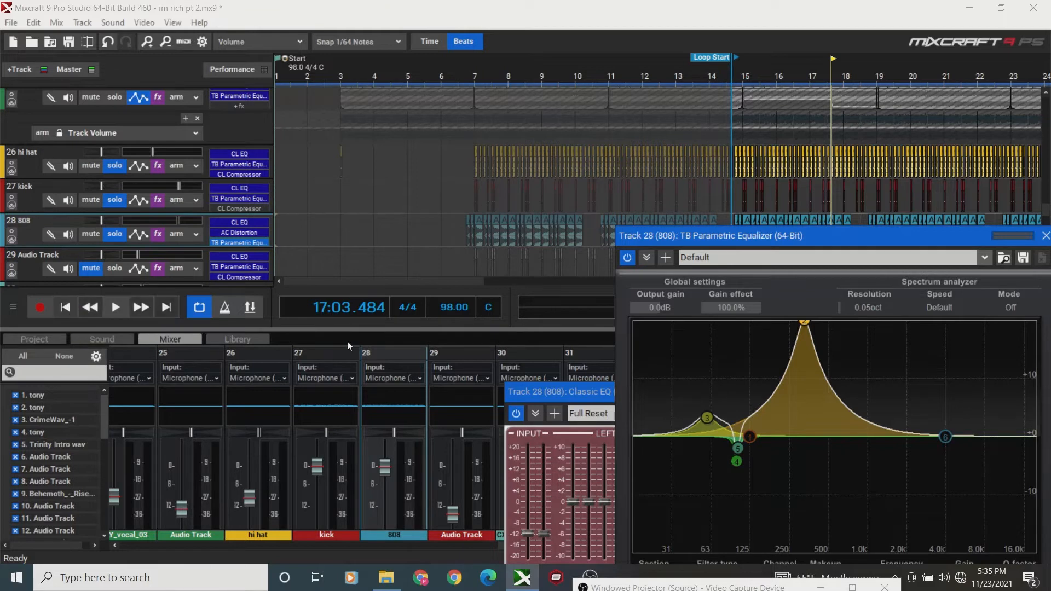
Play the loop twice from its start to hear the section 2 boost on the 808, and stop in bar 15.
{"action": "left_click", "coordinate": [71, 310]}
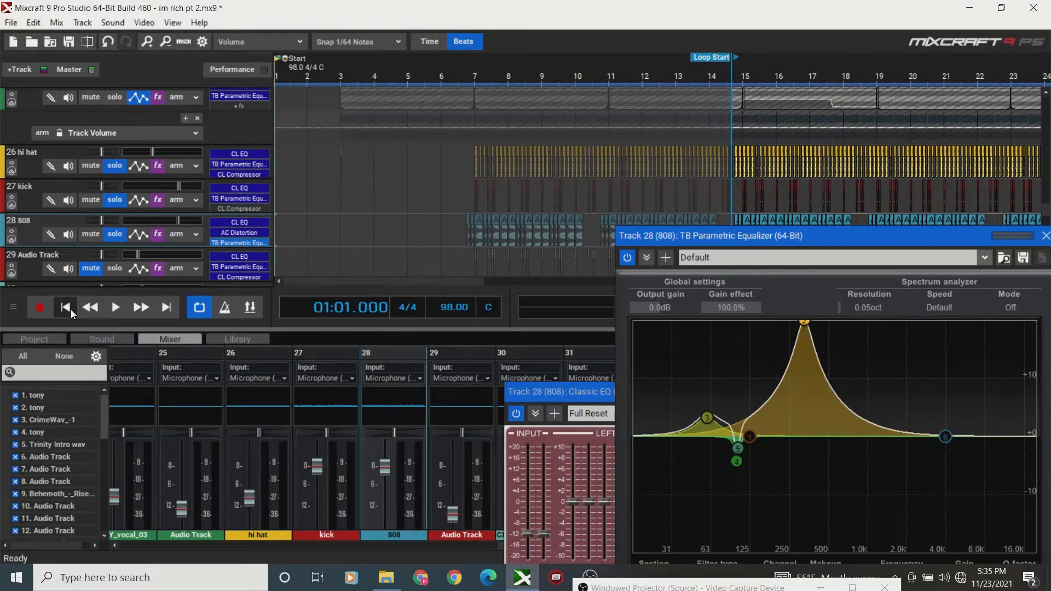
{"action": "key", "text": "space"}
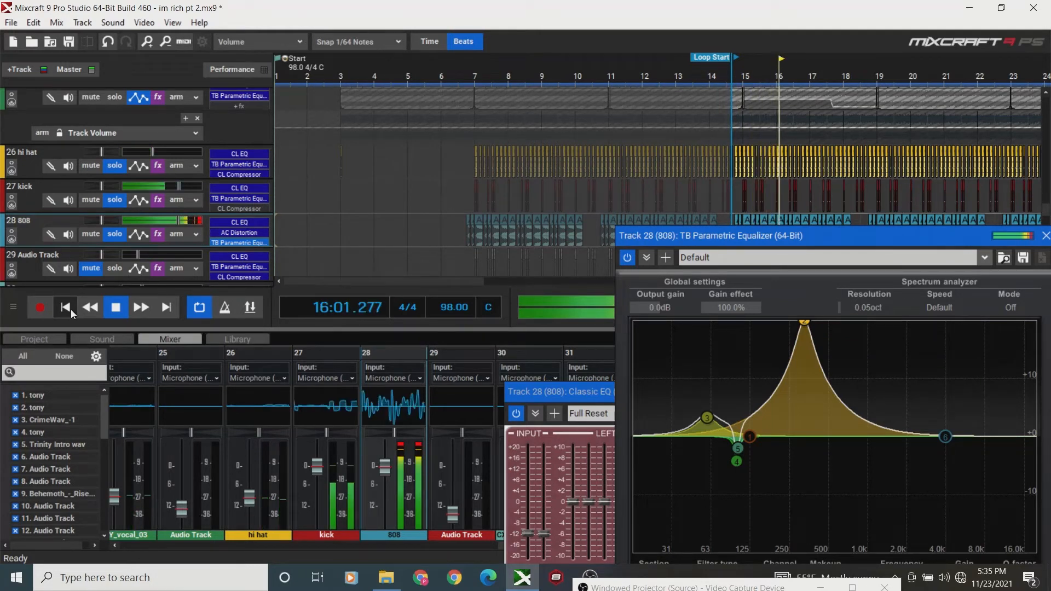
{"action": "key", "text": "space"}
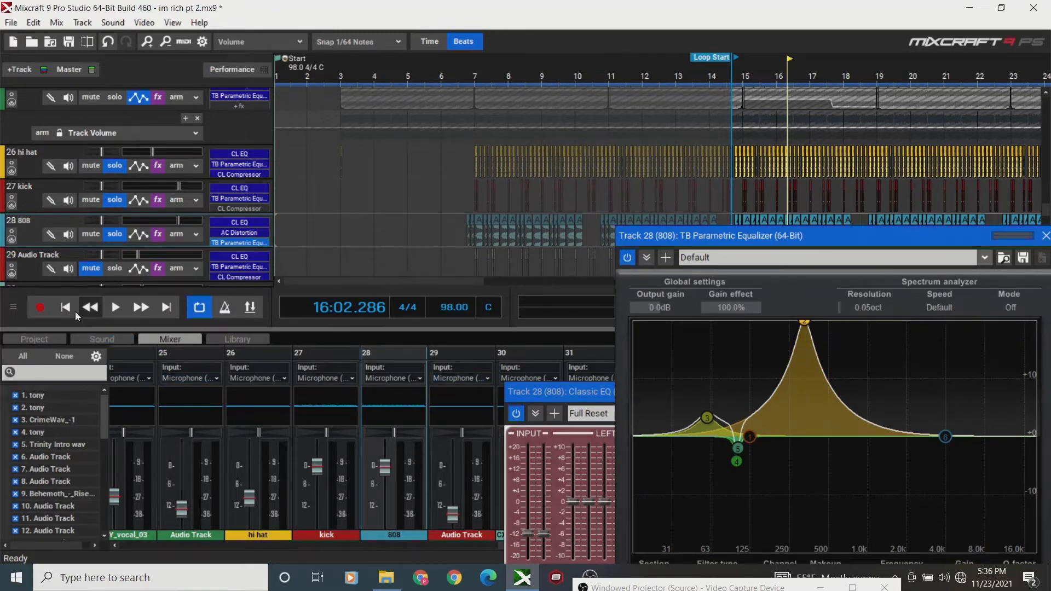
{"action": "key", "text": "space"}
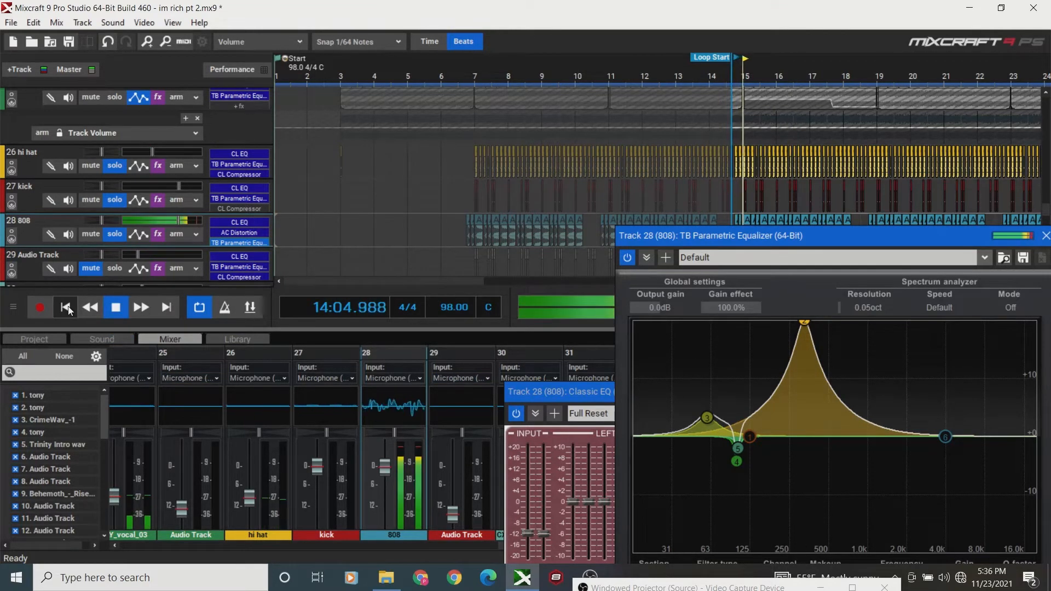
{"action": "key", "text": "space"}
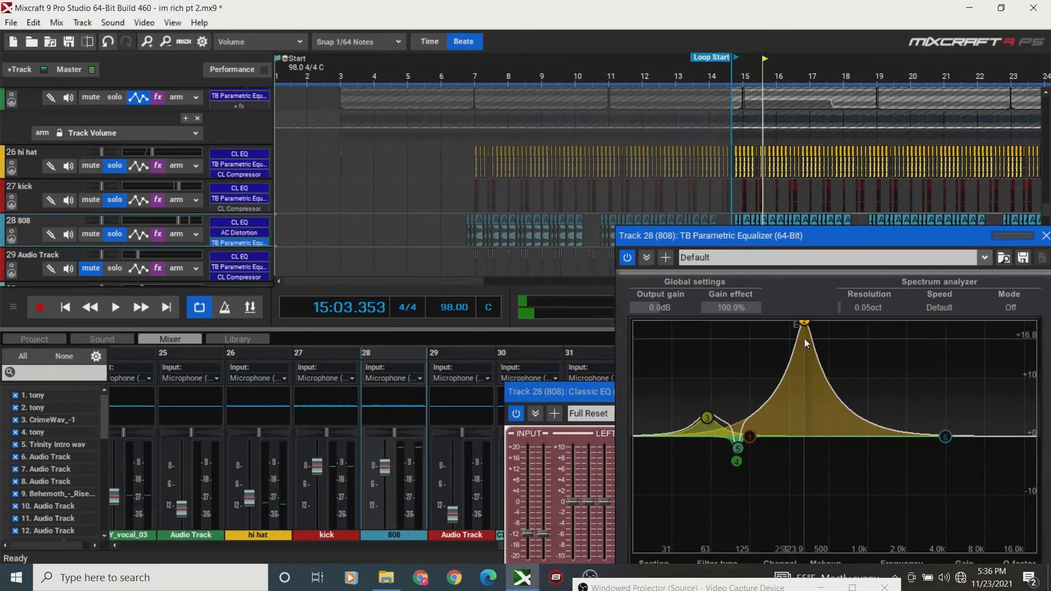
Bring section 2 of the 808's parametric equalizer back to 0 dB and replay the loop from its start.
{"action": "left_click_drag", "start_coordinate": [803, 326], "coordinate": [808, 442]}
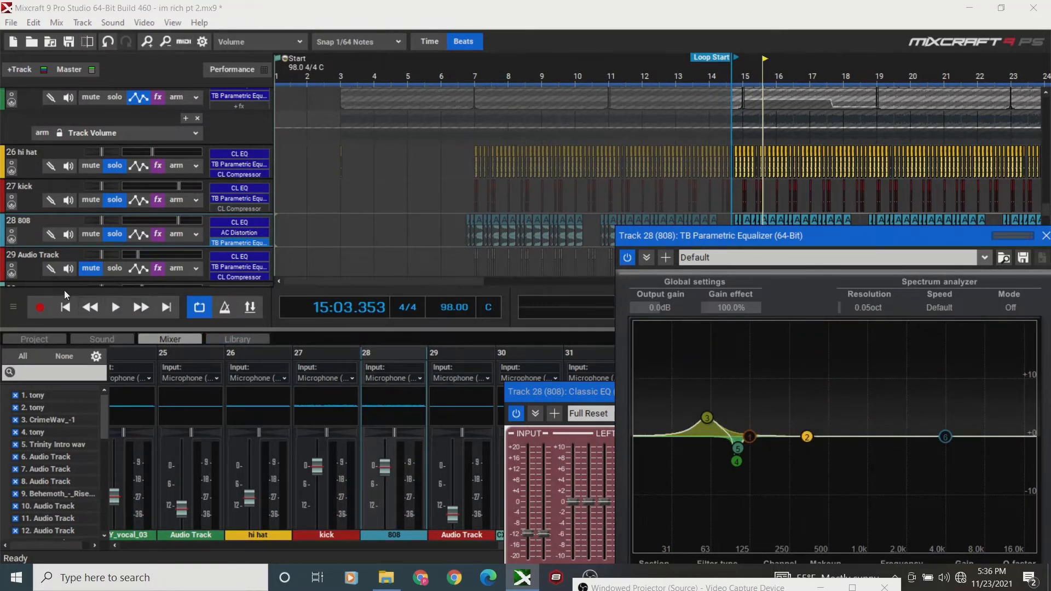
{"action": "left_click", "coordinate": [64, 307]}
{"action": "key", "text": "space"}
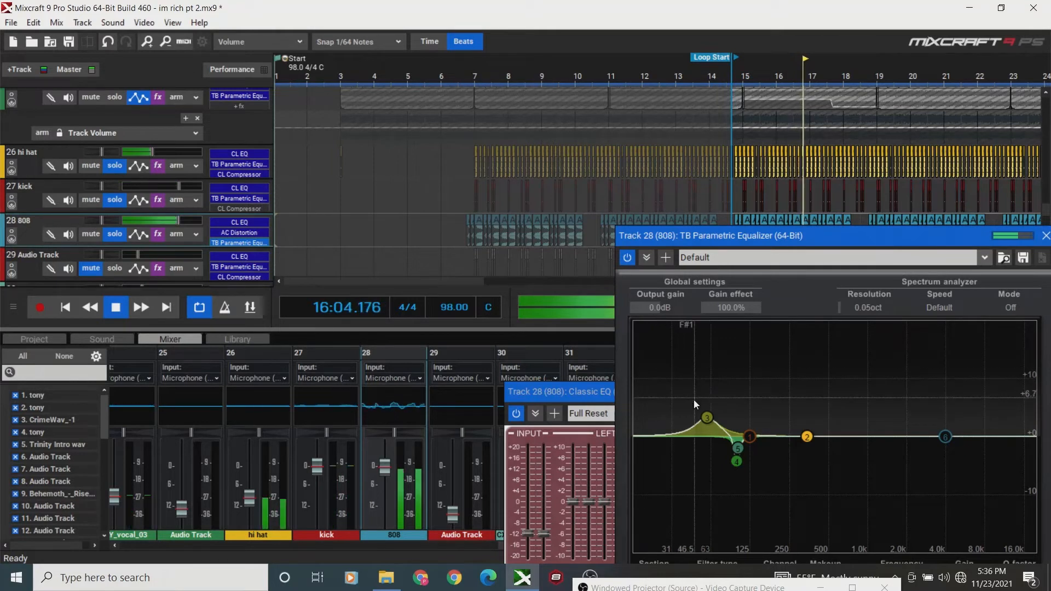
Set the output gain of the 808's parametric equalizer to -1.1 dB during playback, and check it again from the loop start.
{"action": "left_click_drag", "start_coordinate": [654, 313], "coordinate": [648, 311]}
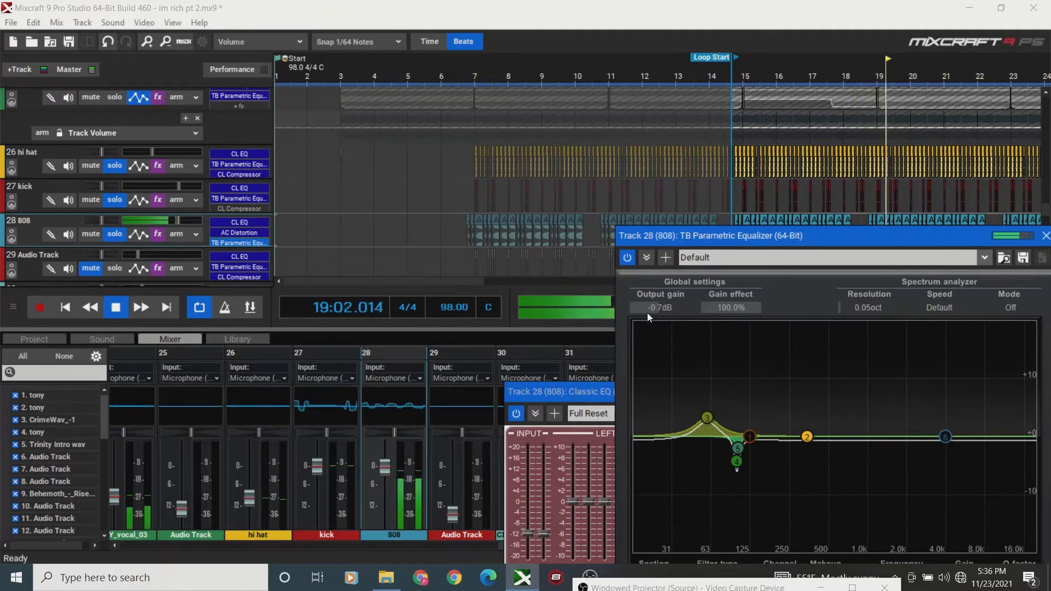
{"action": "left_click_drag", "start_coordinate": [647, 313], "coordinate": [646, 313]}
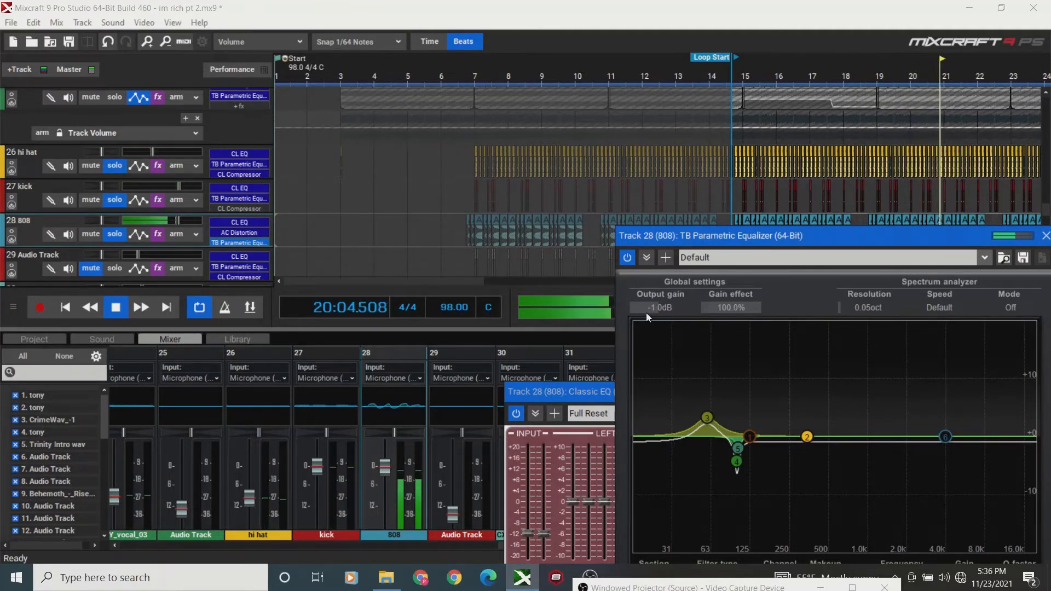
{"action": "left_click_drag", "start_coordinate": [646, 313], "coordinate": [645, 313]}
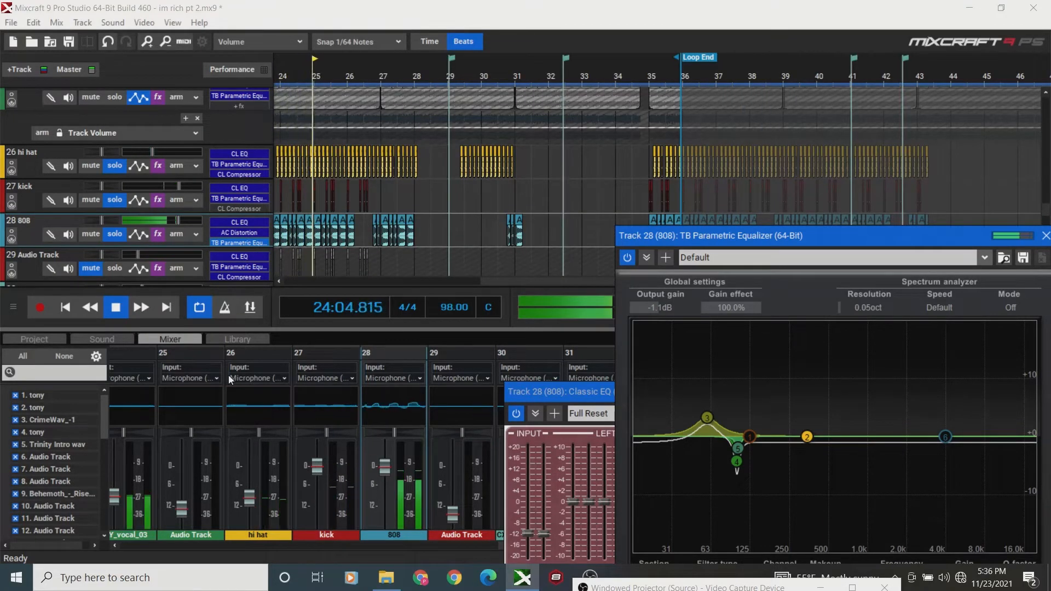
{"action": "left_click", "coordinate": [64, 307]}
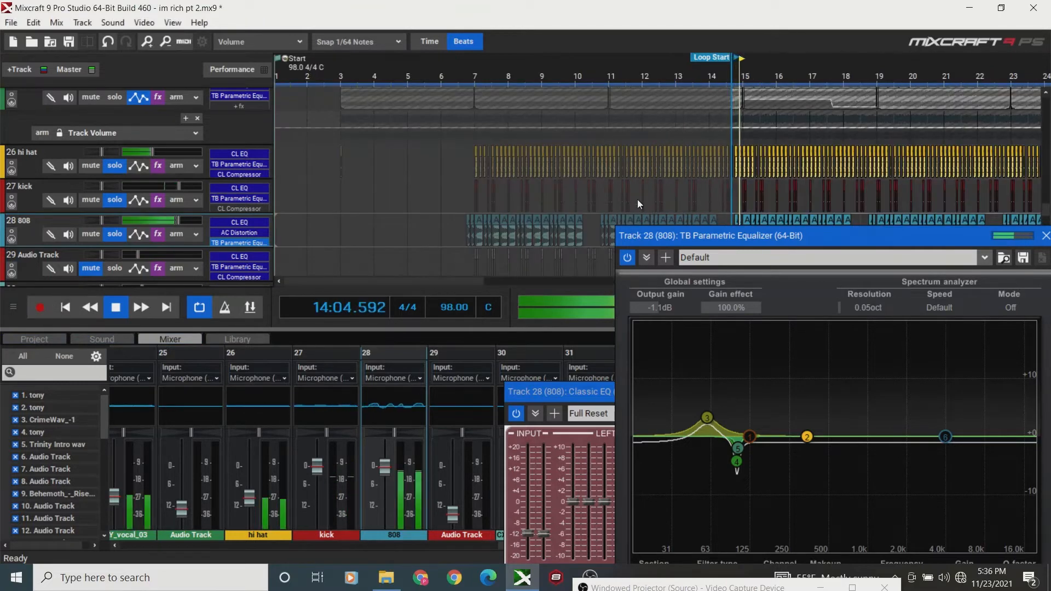
{"action": "key", "text": "space"}
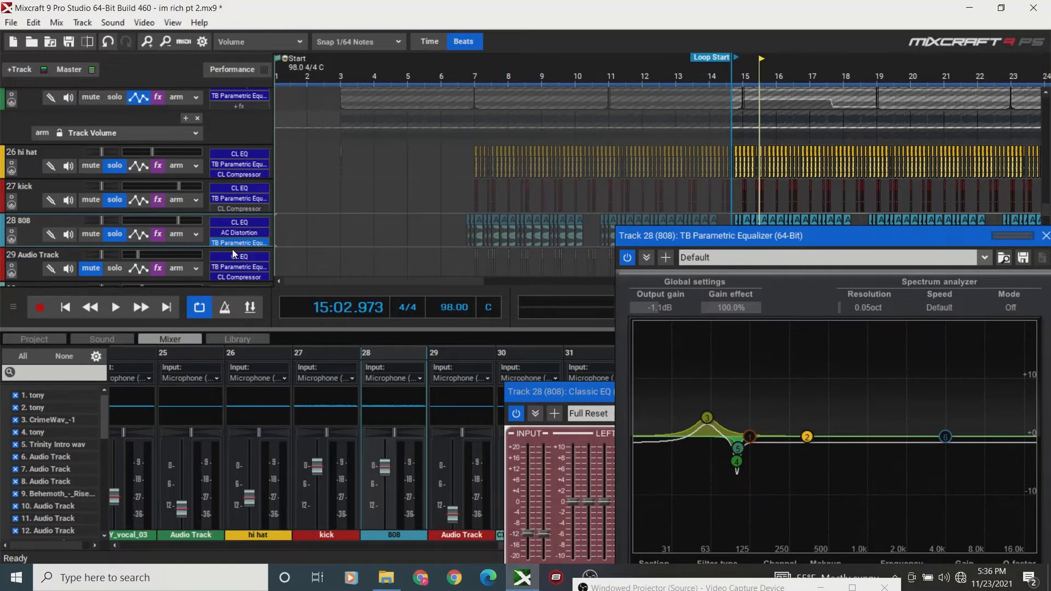
Add the Zener Limiter LM-2Z to the end of the 808's effect list and load its Min limiting preset.
{"action": "left_click", "coordinate": [158, 235]}
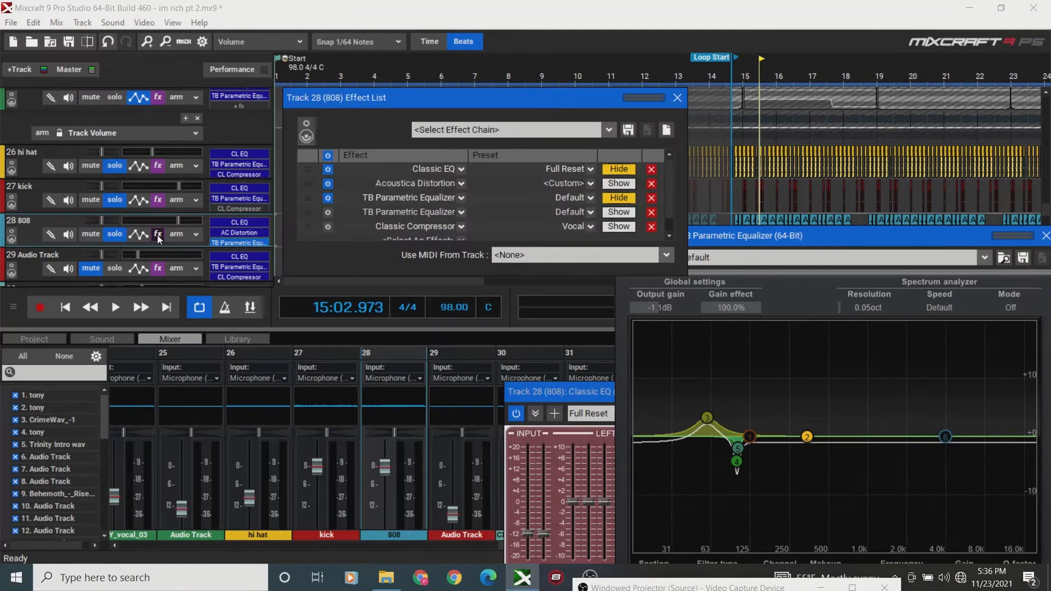
{"action": "scroll", "coordinate": [670, 181], "scroll_direction": "down", "scroll_amount": 1}
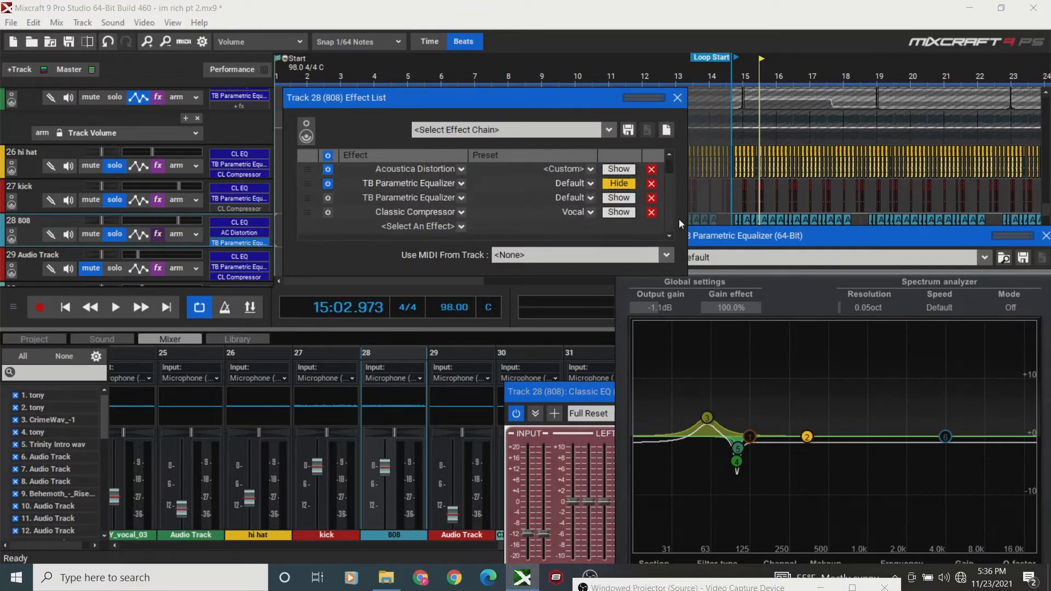
{"action": "left_click", "coordinate": [462, 227]}
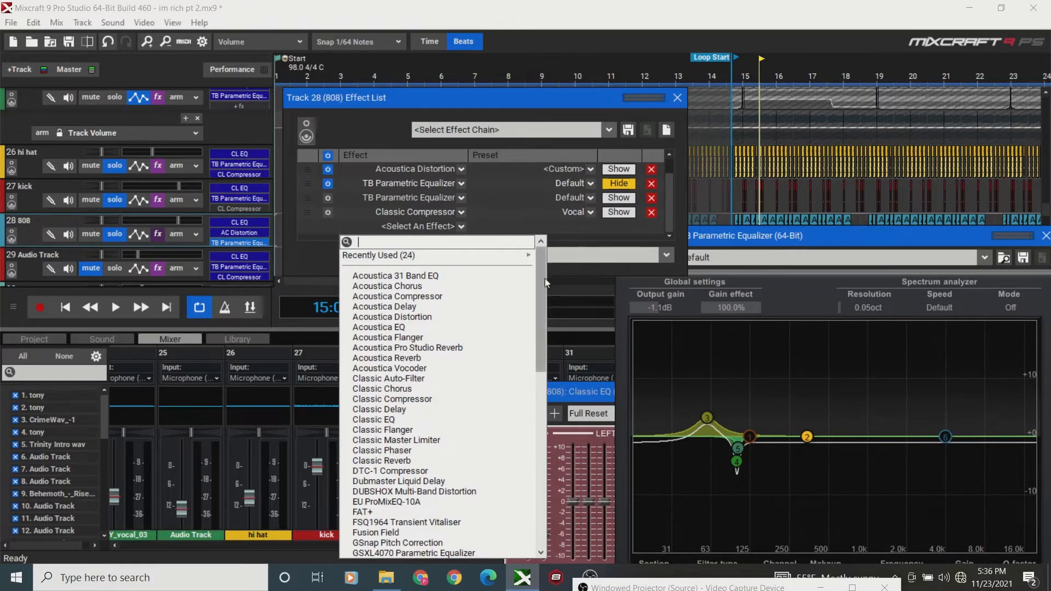
{"action": "left_click_drag", "start_coordinate": [544, 278], "coordinate": [557, 403]}
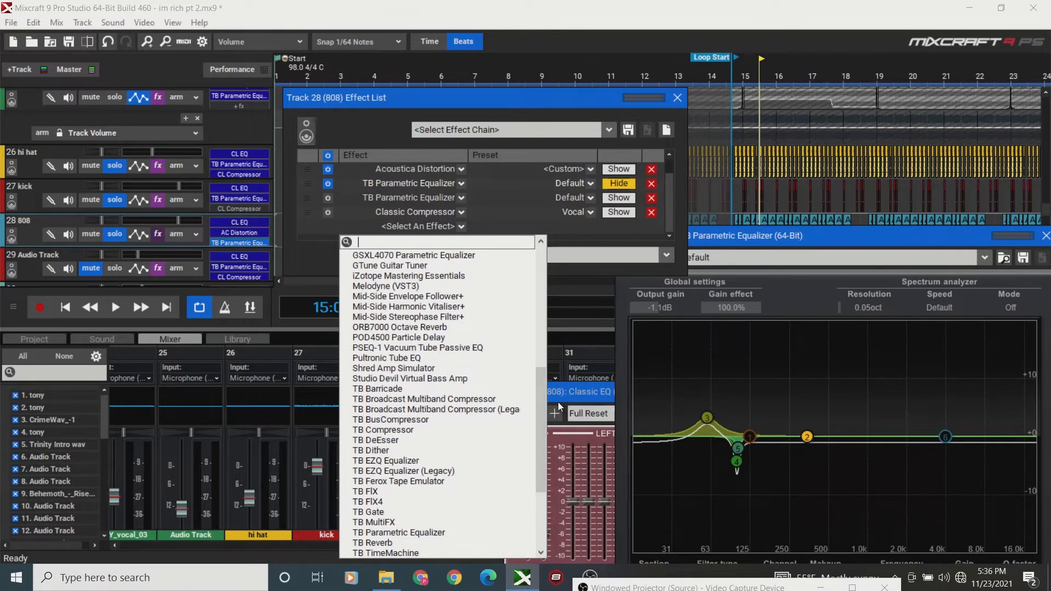
{"action": "left_click_drag", "start_coordinate": [544, 408], "coordinate": [551, 485]}
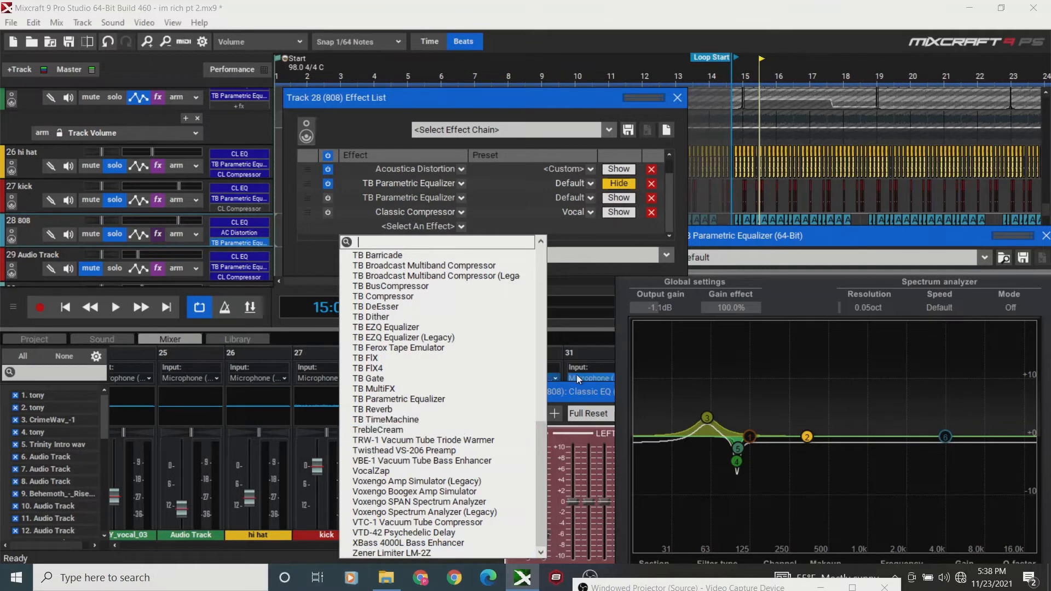
{"action": "left_click", "coordinate": [383, 554]}
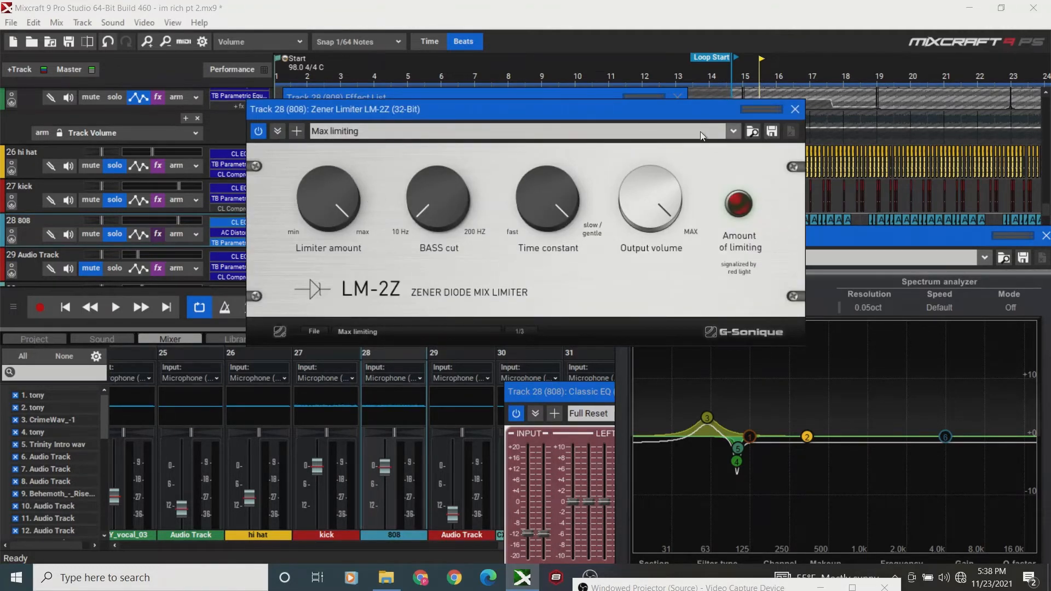
{"action": "left_click", "coordinate": [734, 132]}
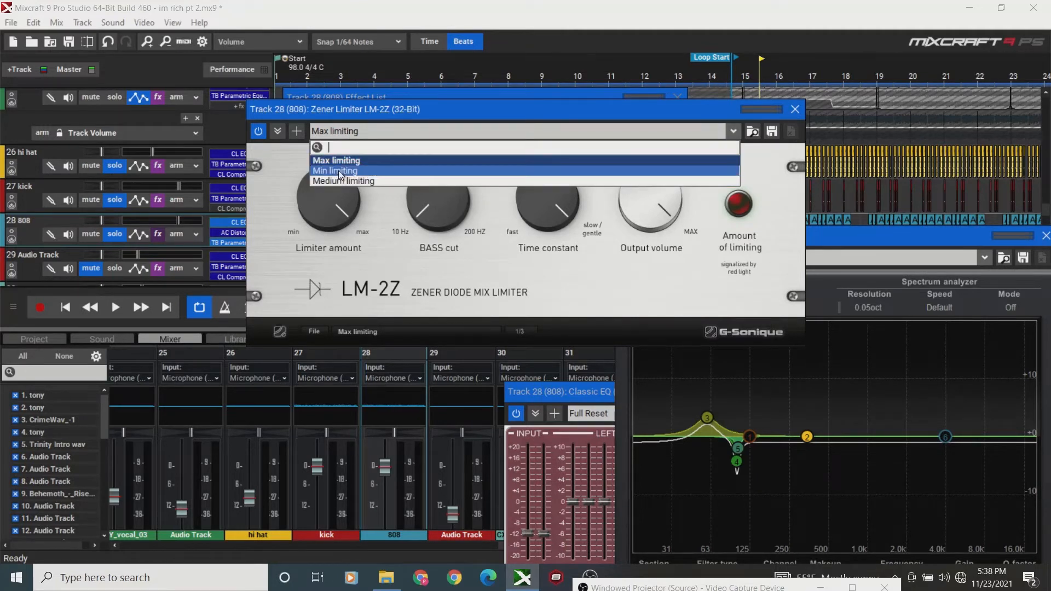
{"action": "left_click", "coordinate": [340, 170]}
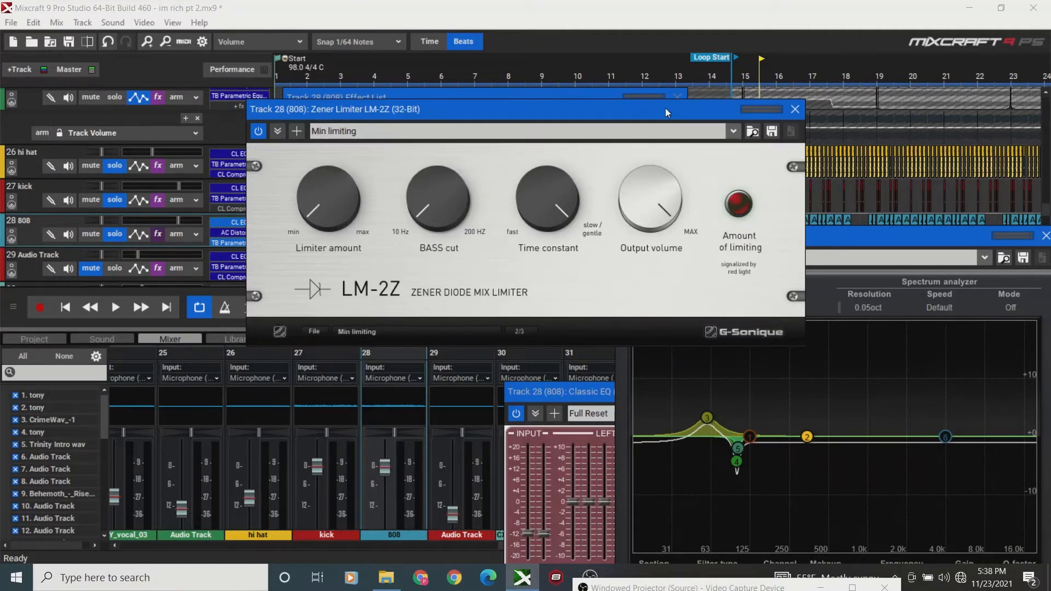
Move the limiter window clear of the mixer and play the loop from its start to audition the limited 808.
{"action": "left_click_drag", "start_coordinate": [665, 108], "coordinate": [691, 271]}
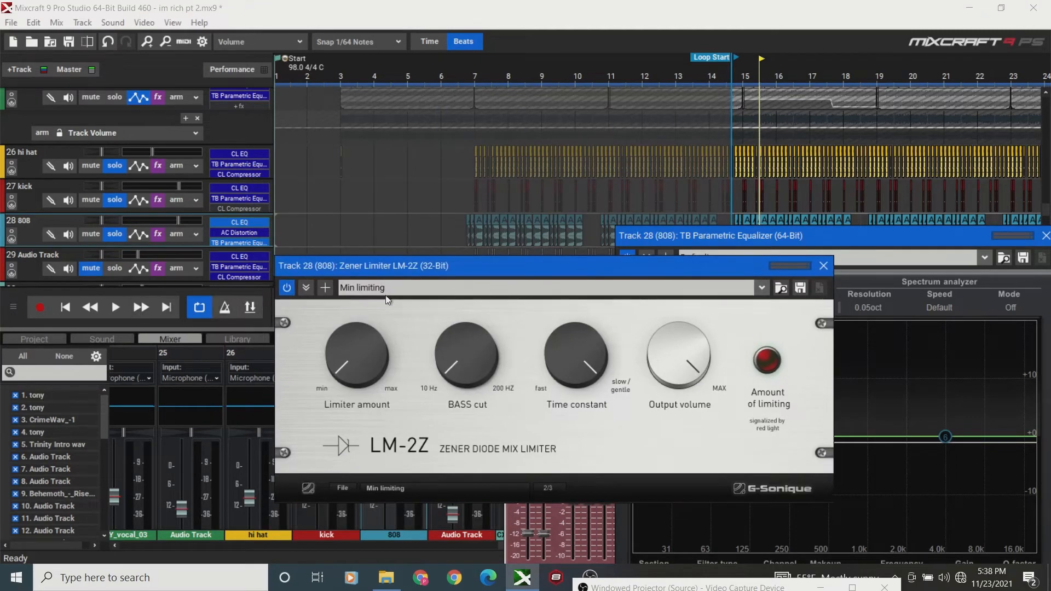
{"action": "left_click_drag", "start_coordinate": [373, 270], "coordinate": [836, 353]}
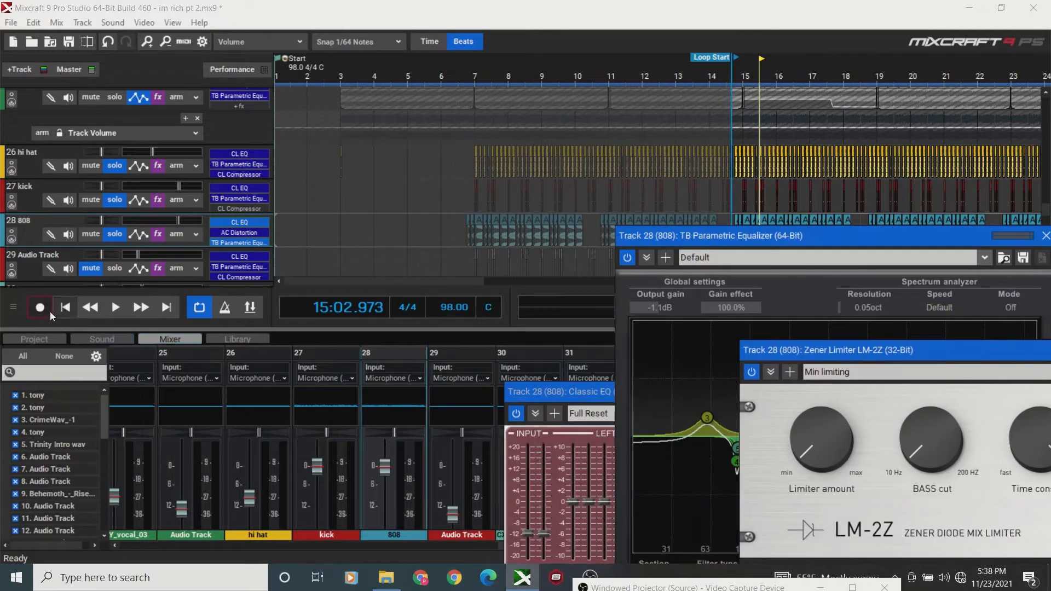
{"action": "left_click", "coordinate": [65, 308]}
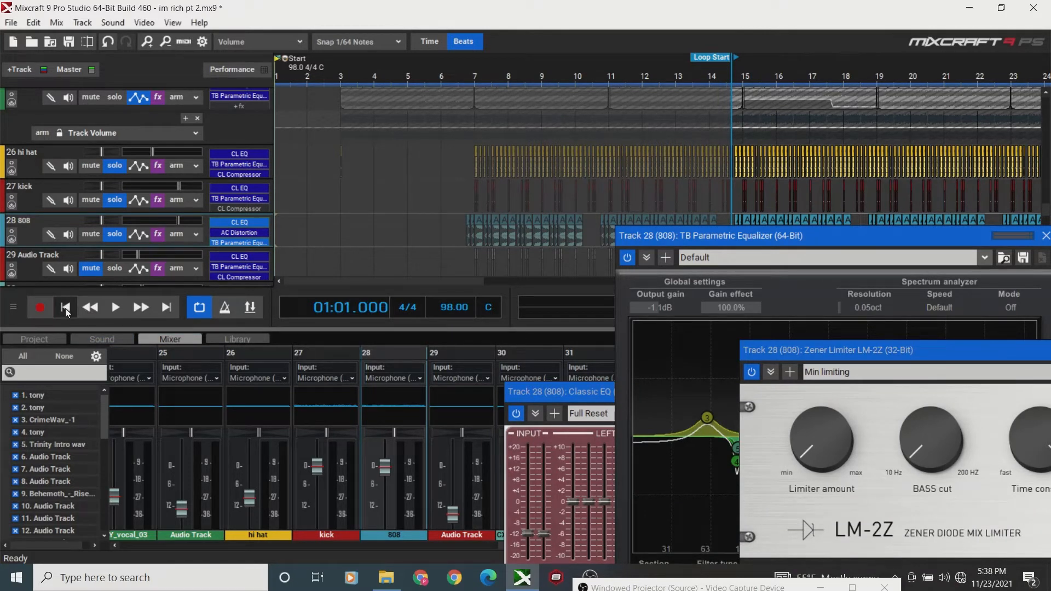
{"action": "key", "text": "space"}
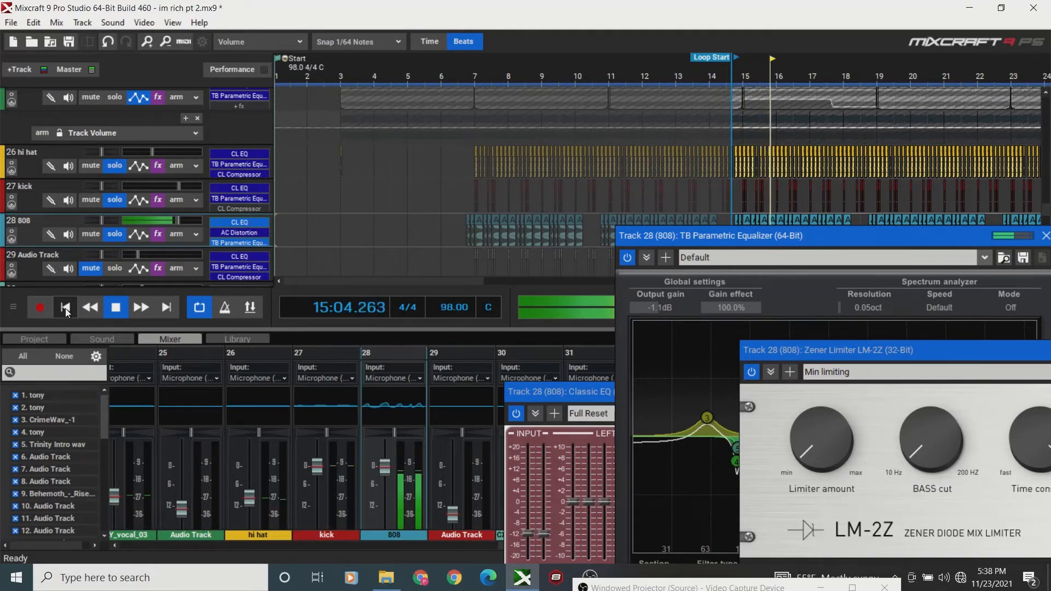
{"action": "key", "text": "space"}
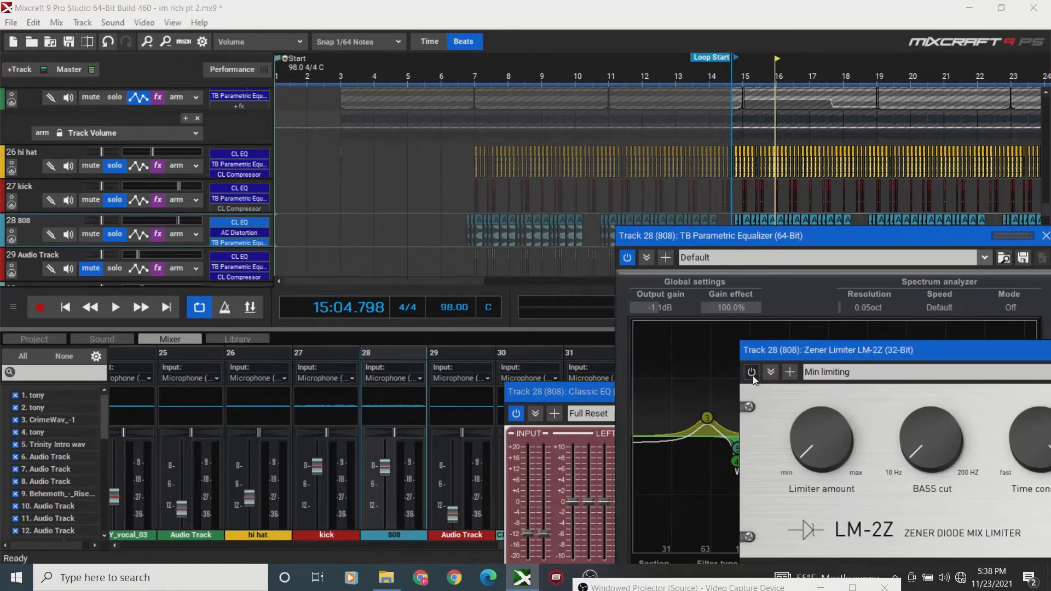
{"action": "key", "text": "space"}
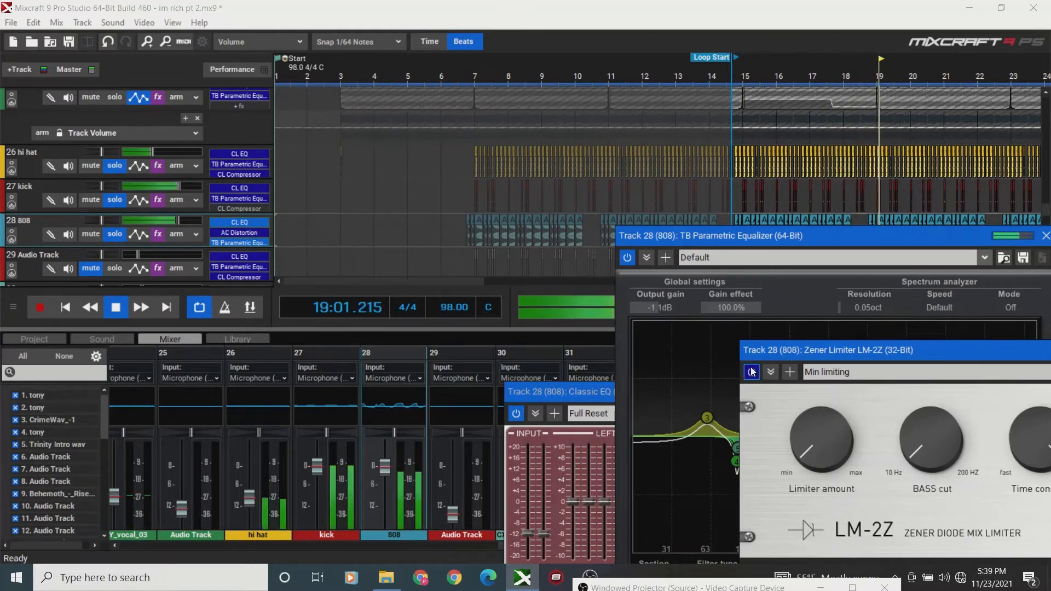
{"action": "key", "text": "space"}
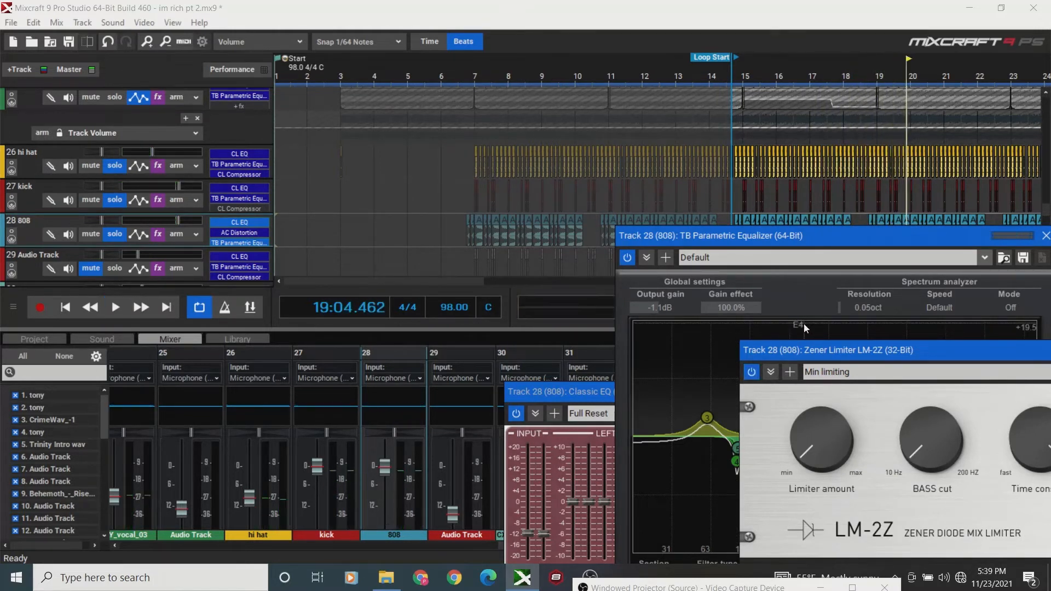
Bring the limiter window fully into view, and close it along with the 808's parametric equalizer window.
{"action": "left_click_drag", "start_coordinate": [890, 356], "coordinate": [694, 339]}
{"action": "left_click_drag", "start_coordinate": [878, 339], "coordinate": [810, 335]}
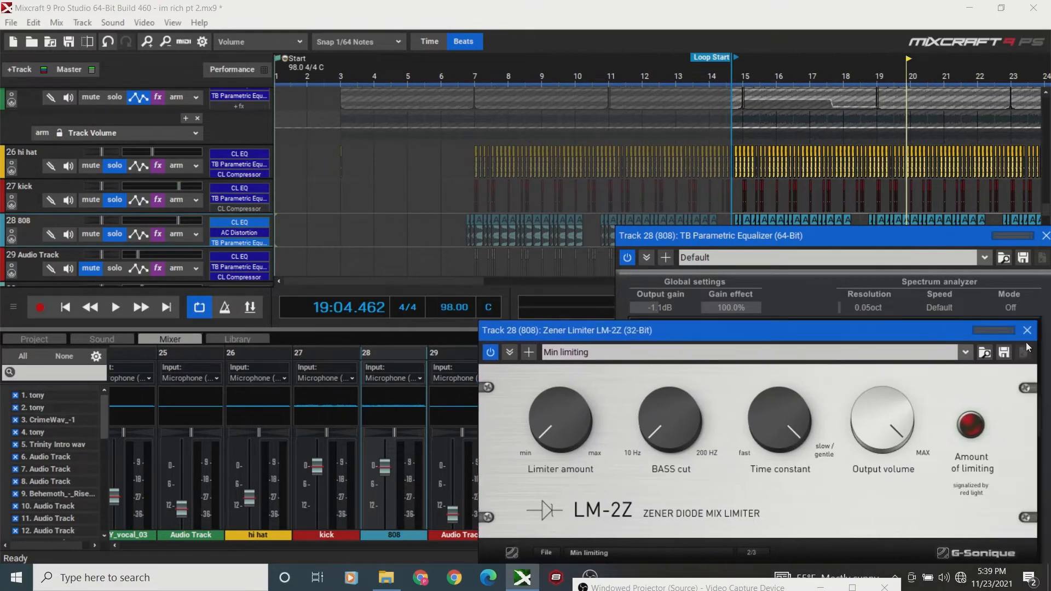
{"action": "left_click", "coordinate": [1028, 331]}
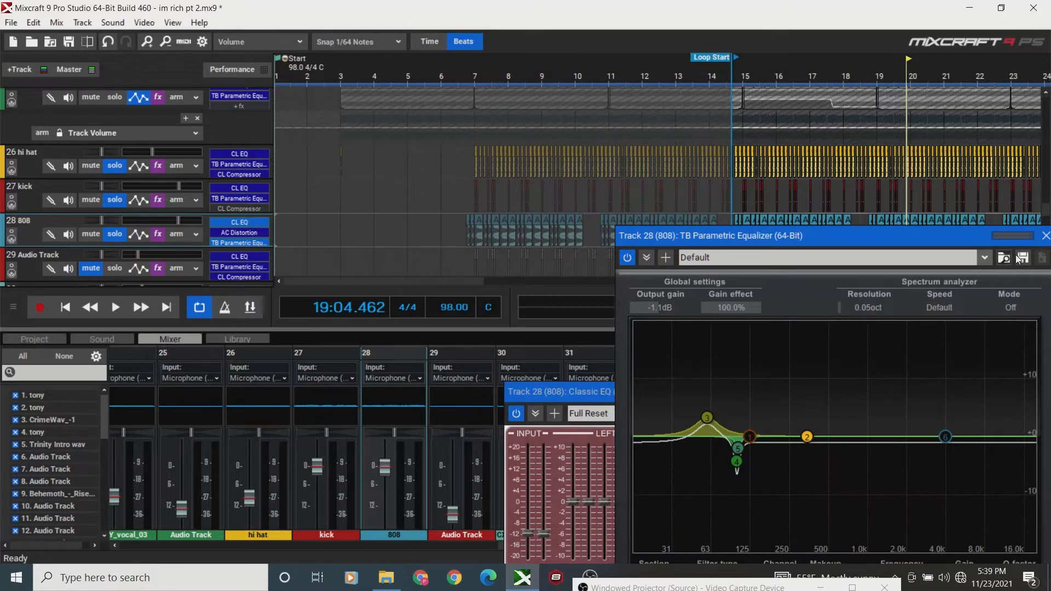
{"action": "left_click", "coordinate": [1045, 235]}
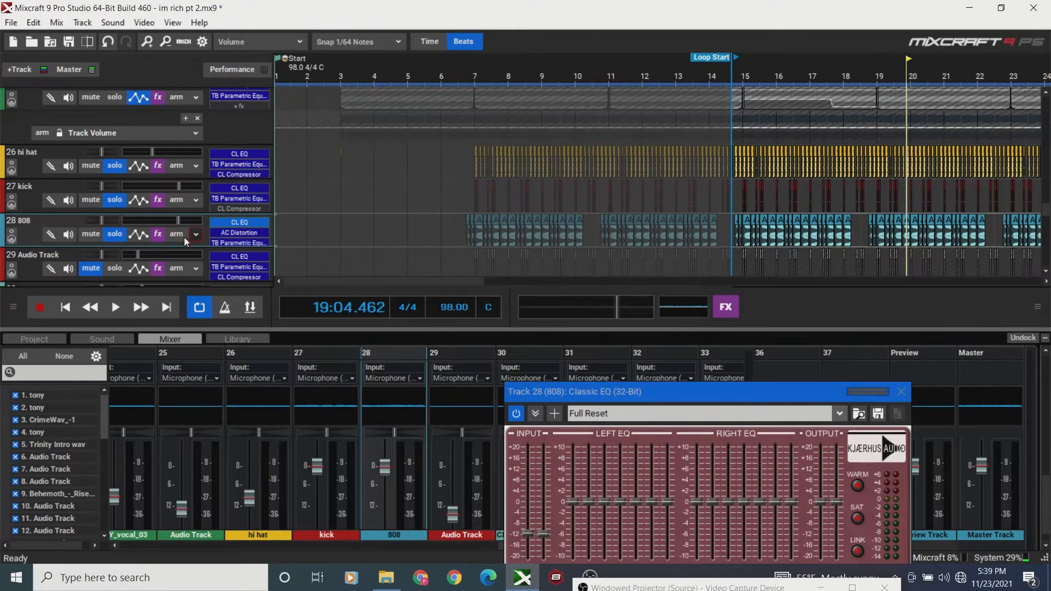
Examine the second, bypassed TB Parametric Equalizer in the 808's effect list, and close its window.
{"action": "left_click", "coordinate": [158, 234]}
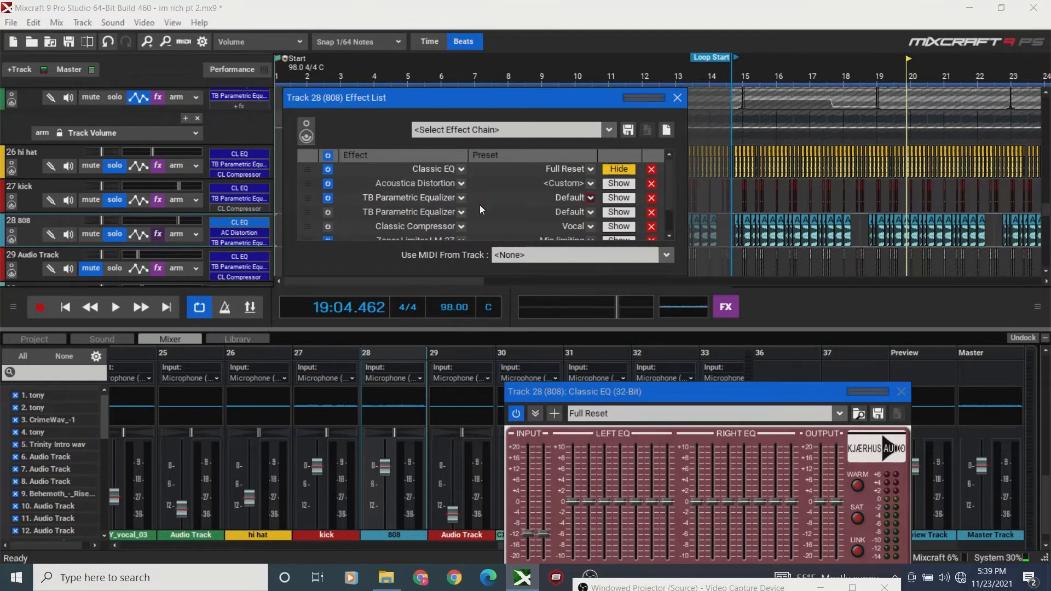
{"action": "left_click_drag", "start_coordinate": [671, 186], "coordinate": [670, 205]}
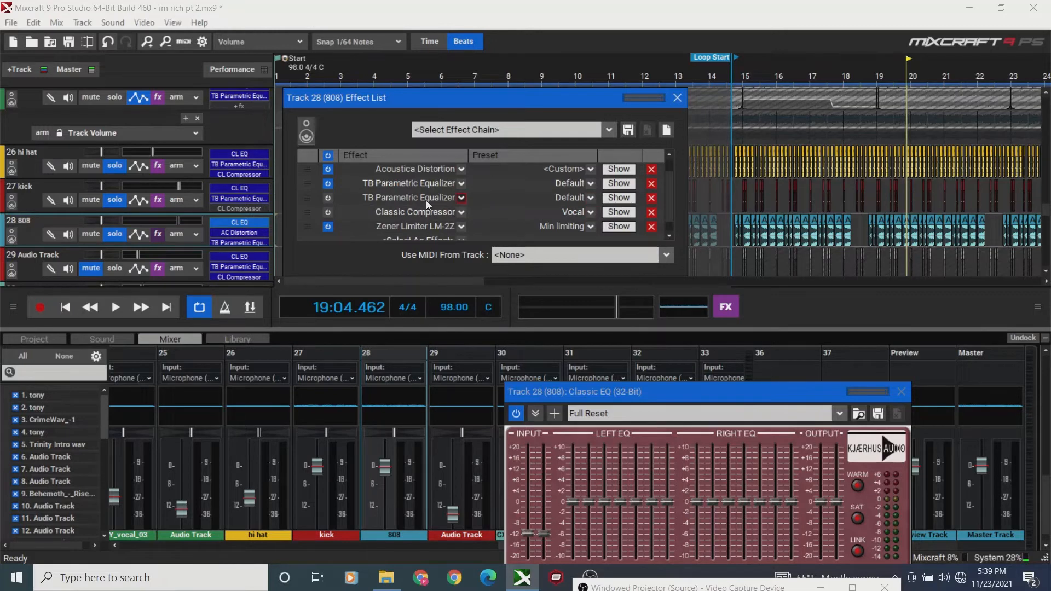
{"action": "left_click", "coordinate": [622, 194]}
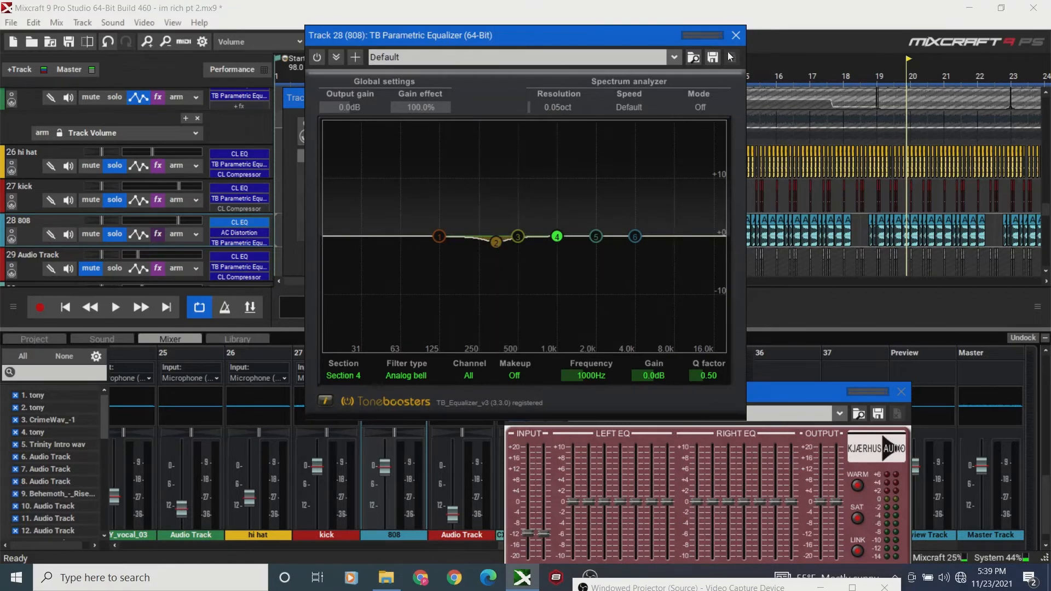
{"action": "left_click", "coordinate": [735, 36]}
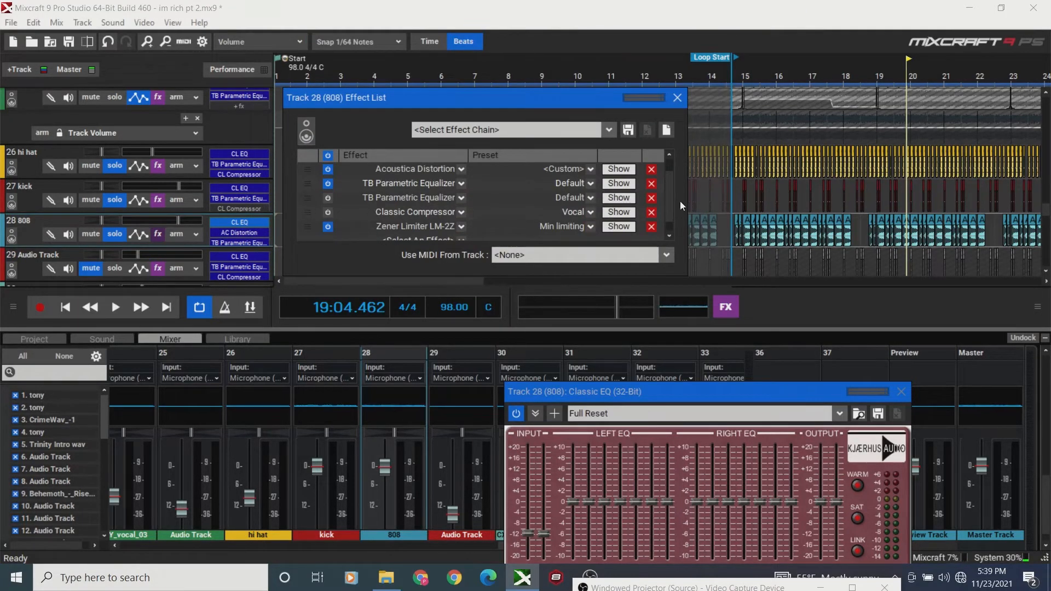
Close the 808 track's effect list and play the mix from about measure 15.
{"action": "left_click", "coordinate": [672, 220]}
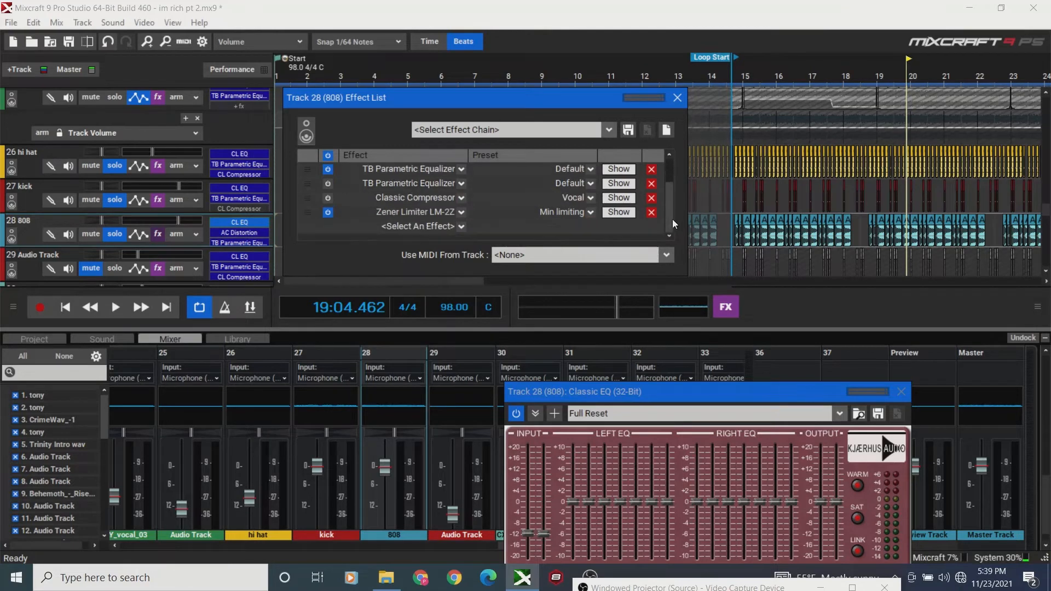
{"action": "left_click", "coordinate": [677, 97]}
{"action": "left_click", "coordinate": [750, 76]}
{"action": "key", "text": "space"}
{"action": "key", "text": "space"}
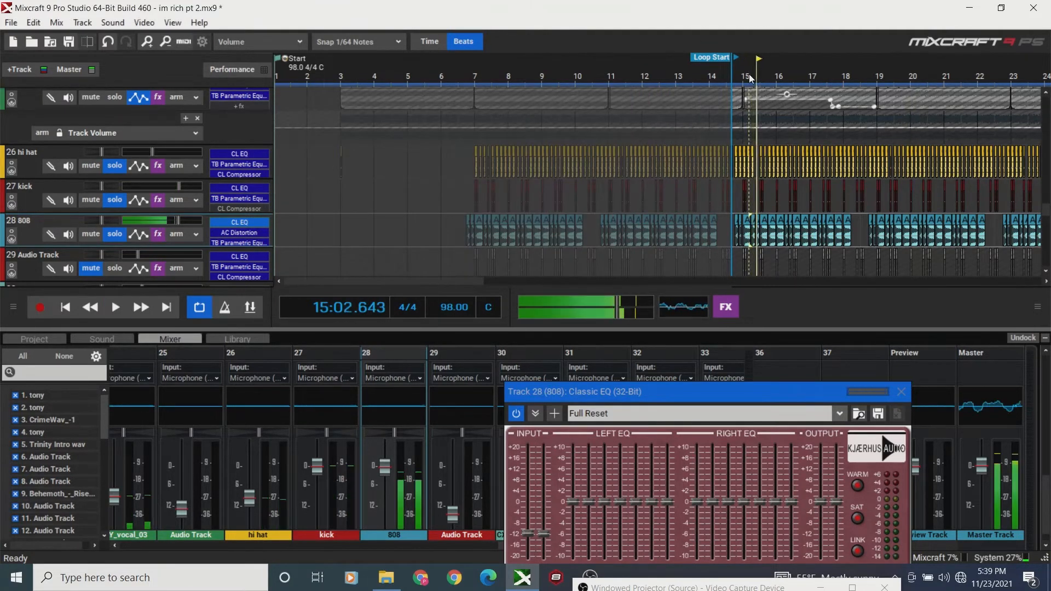
{"action": "key", "text": "space"}
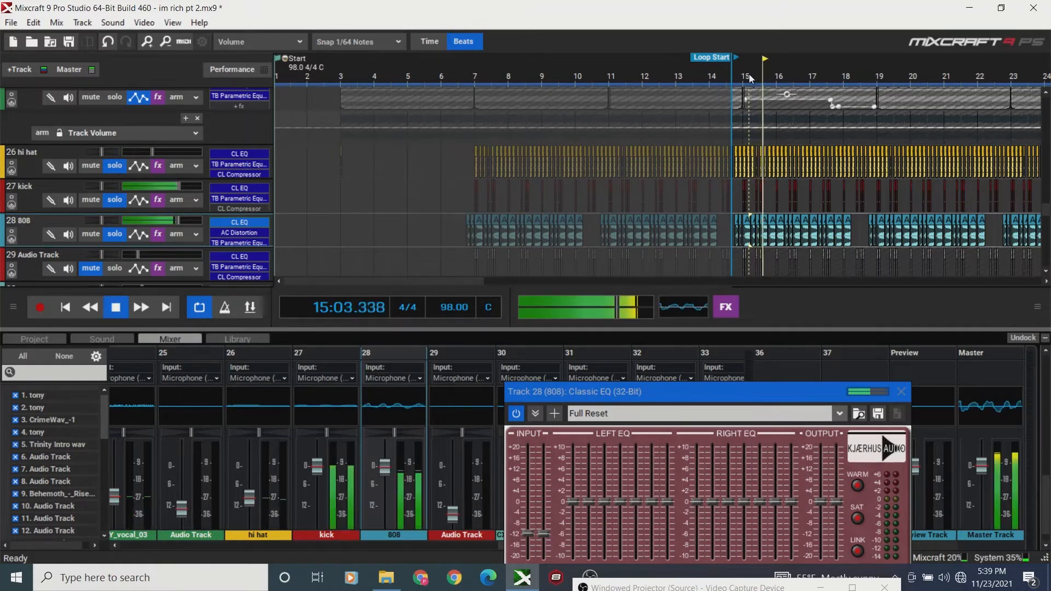
Open the TB Parametric Equalizer on the clap track, select its Section 1 low shelf, and move the equalizer clear of the effect list.
{"action": "scroll", "coordinate": [1047, 214], "scroll_direction": "down", "scroll_amount": 2}
{"action": "scroll", "coordinate": [1047, 215], "scroll_direction": "up", "scroll_amount": 8}
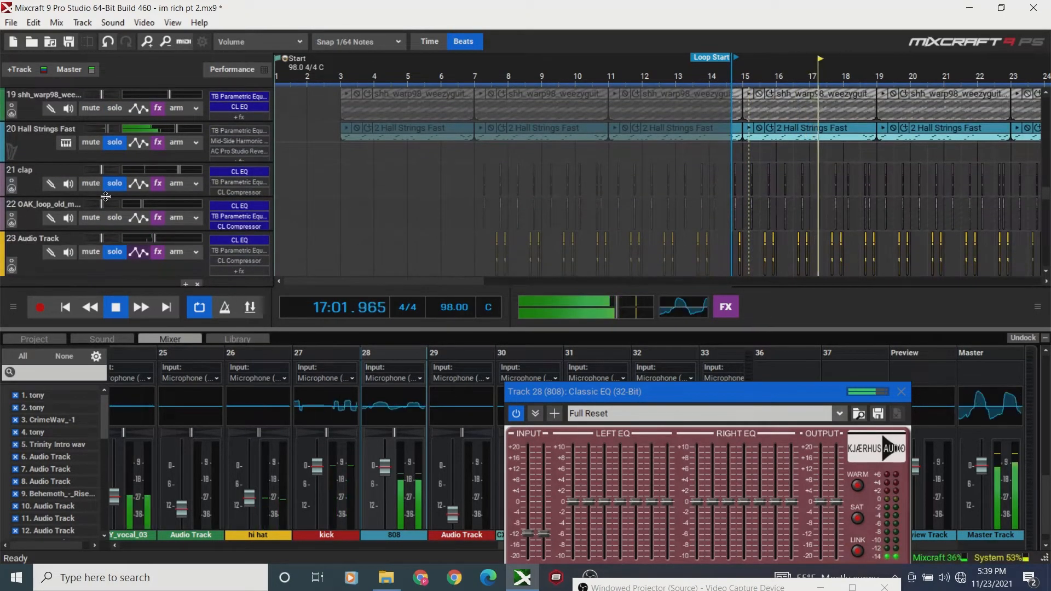
{"action": "left_click", "coordinate": [158, 183]}
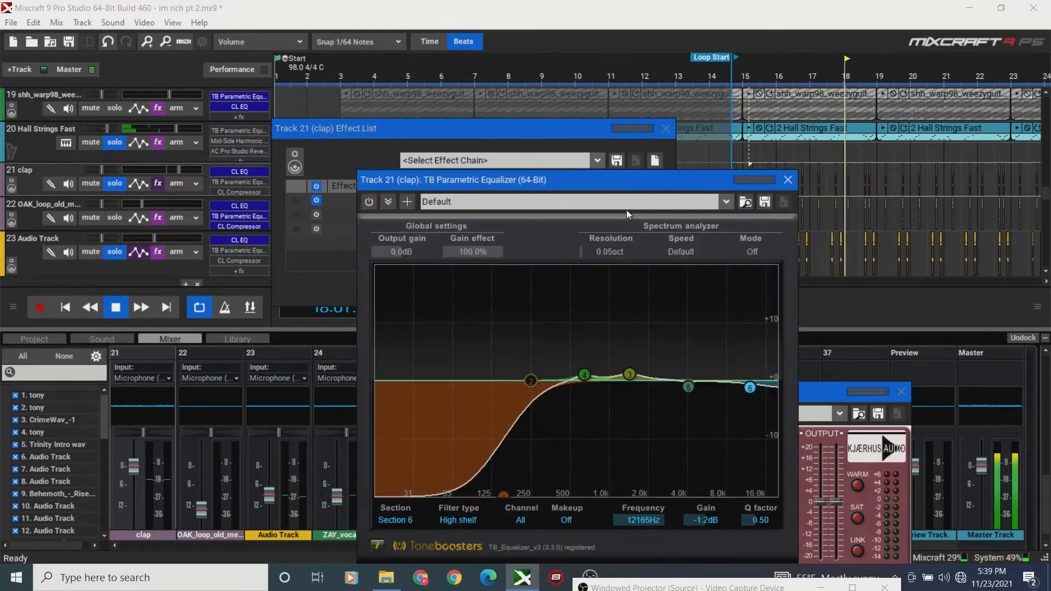
{"action": "left_click", "coordinate": [626, 213]}
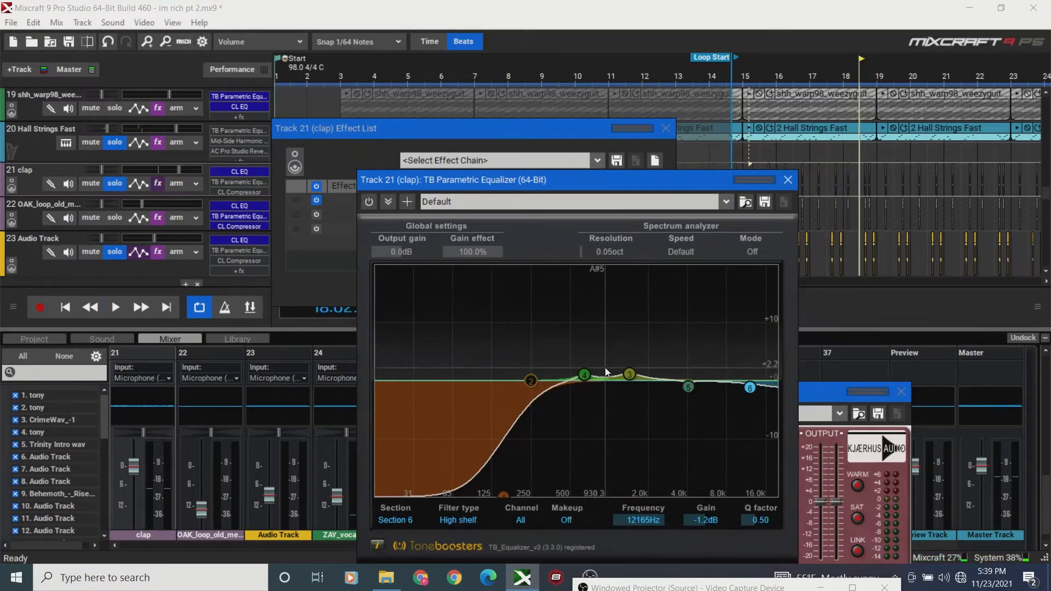
{"action": "left_click", "coordinate": [503, 494]}
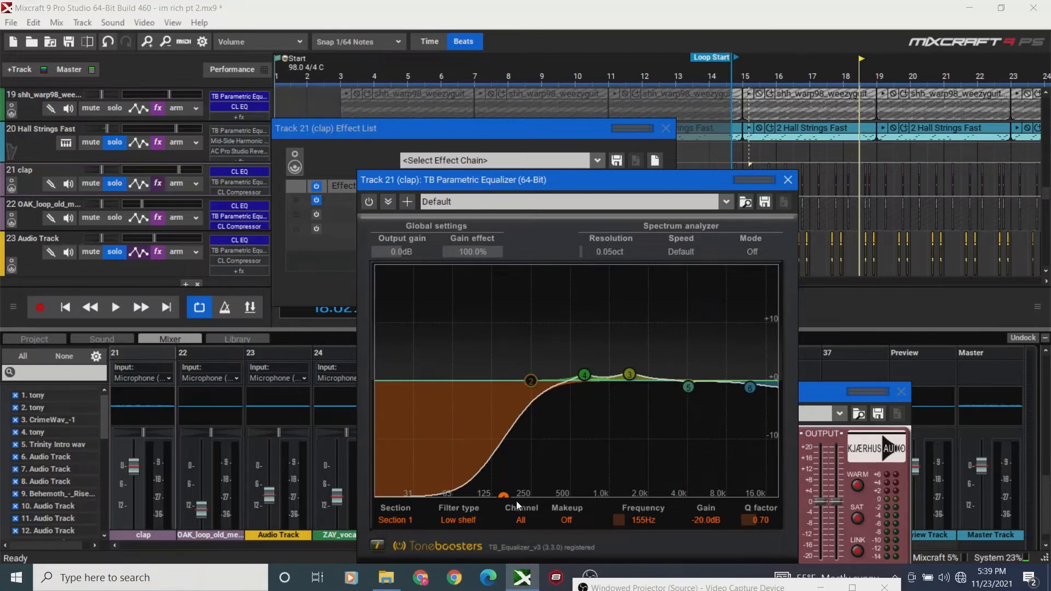
{"action": "left_click_drag", "start_coordinate": [656, 182], "coordinate": [652, 220]}
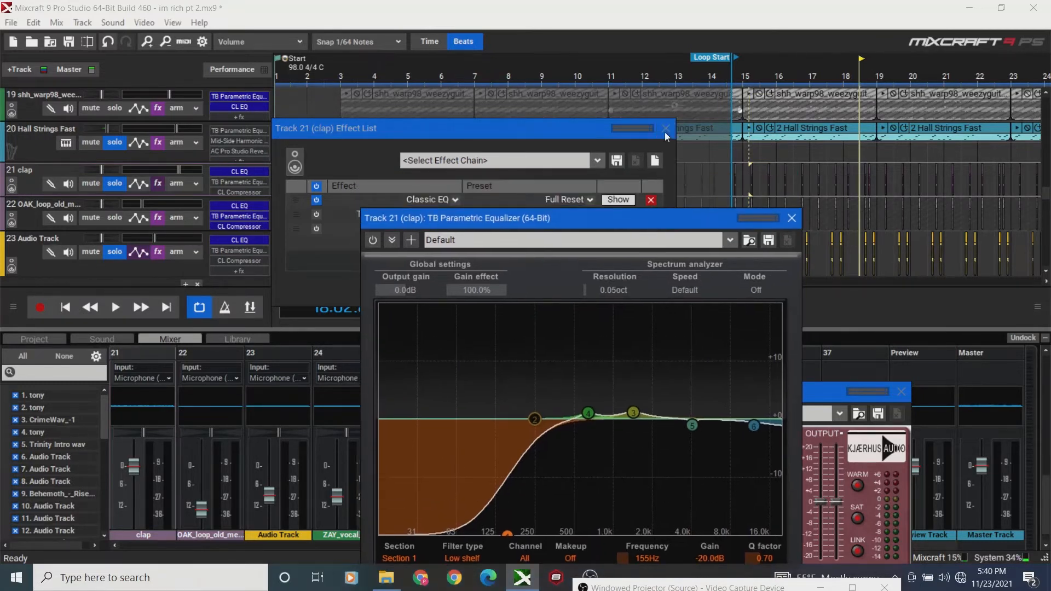
{"action": "left_click_drag", "start_coordinate": [559, 221], "coordinate": [564, 284]}
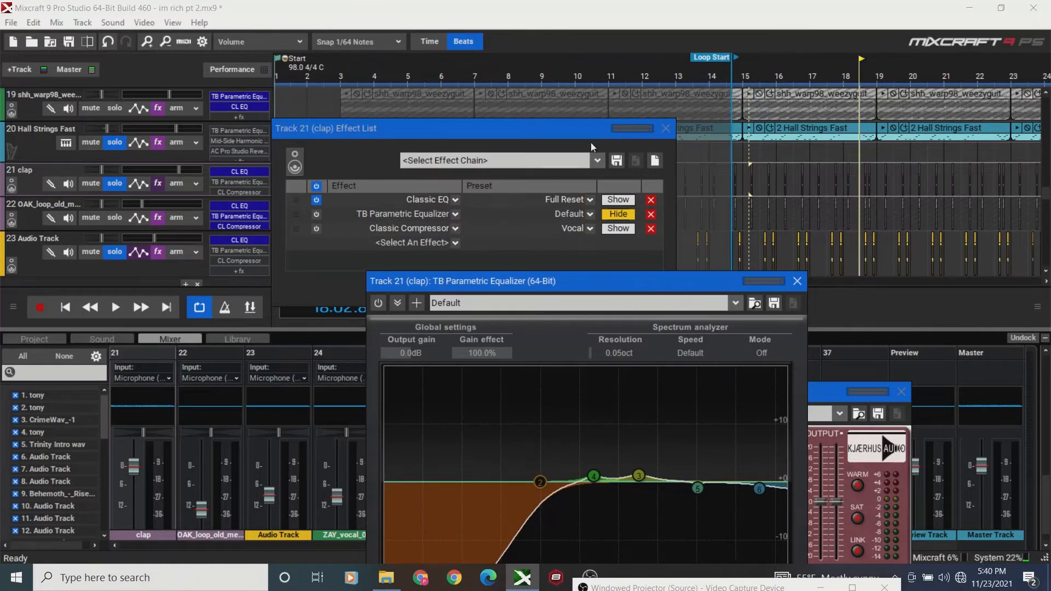
Enable the clap track's TB Parametric Equalizer, hide its window, and play a short passage of the mix.
{"action": "left_click", "coordinate": [664, 128]}
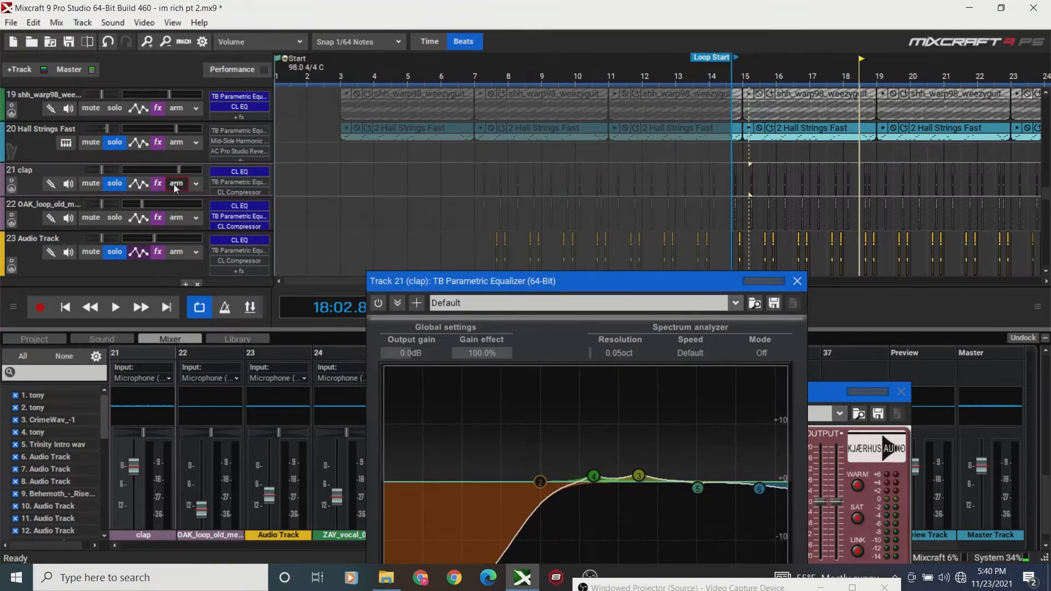
{"action": "left_click", "coordinate": [158, 183]}
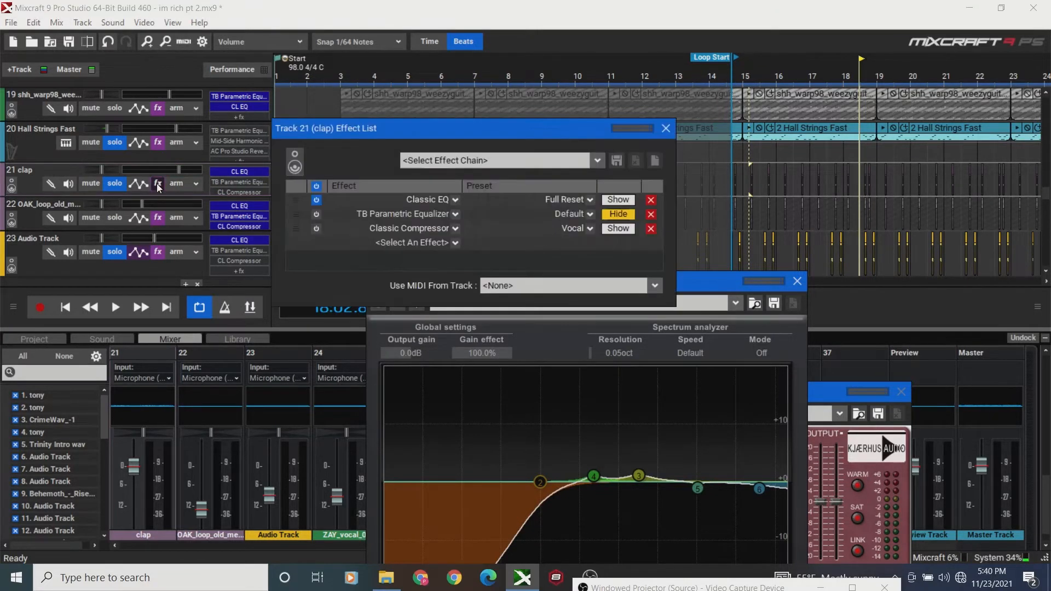
{"action": "left_click", "coordinate": [314, 214]}
{"action": "left_click", "coordinate": [616, 213]}
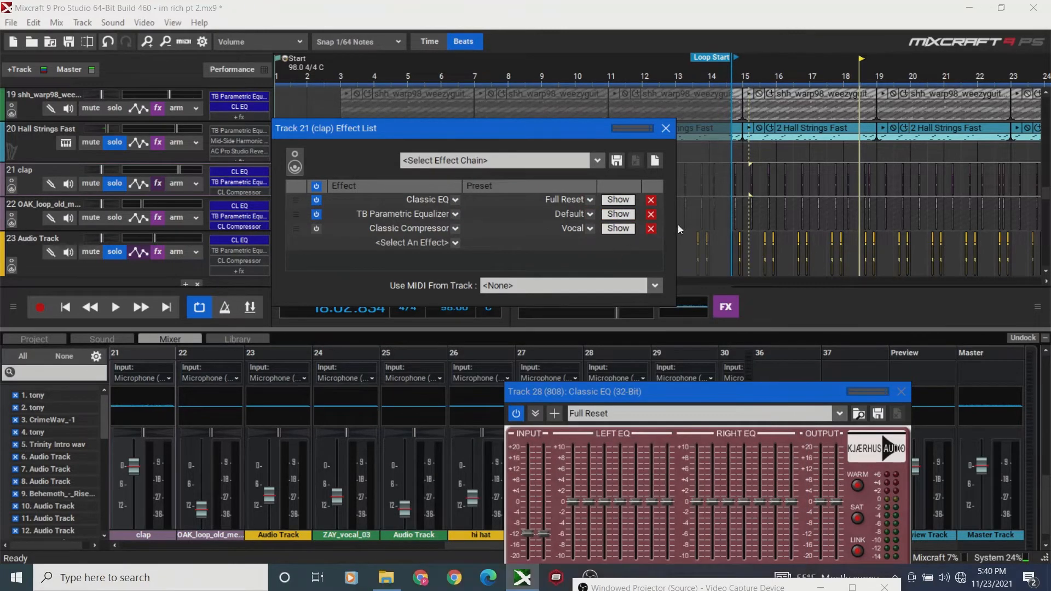
{"action": "key", "text": "space"}
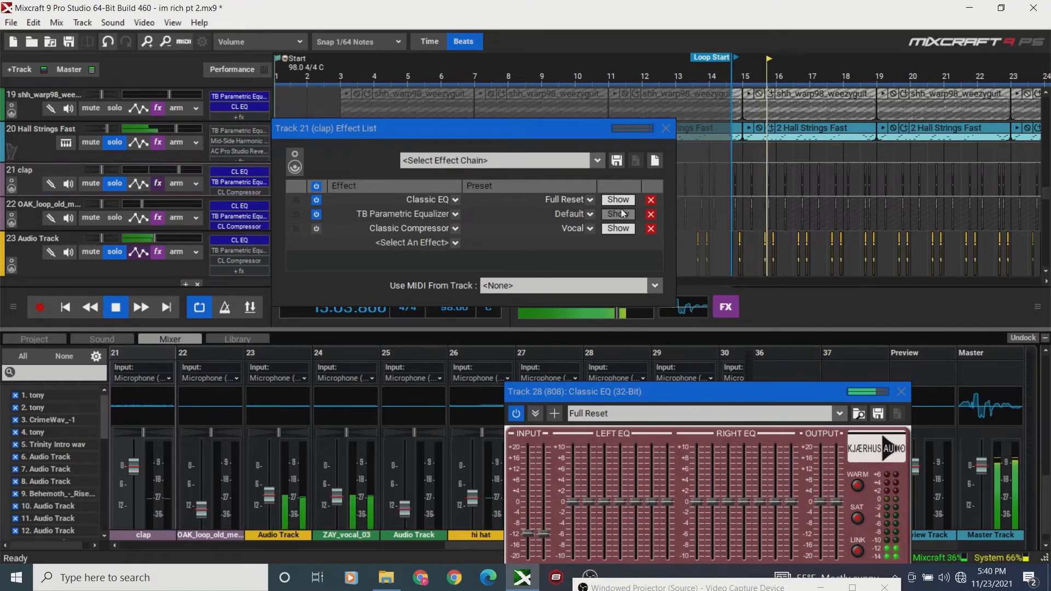
{"action": "key", "text": "space"}
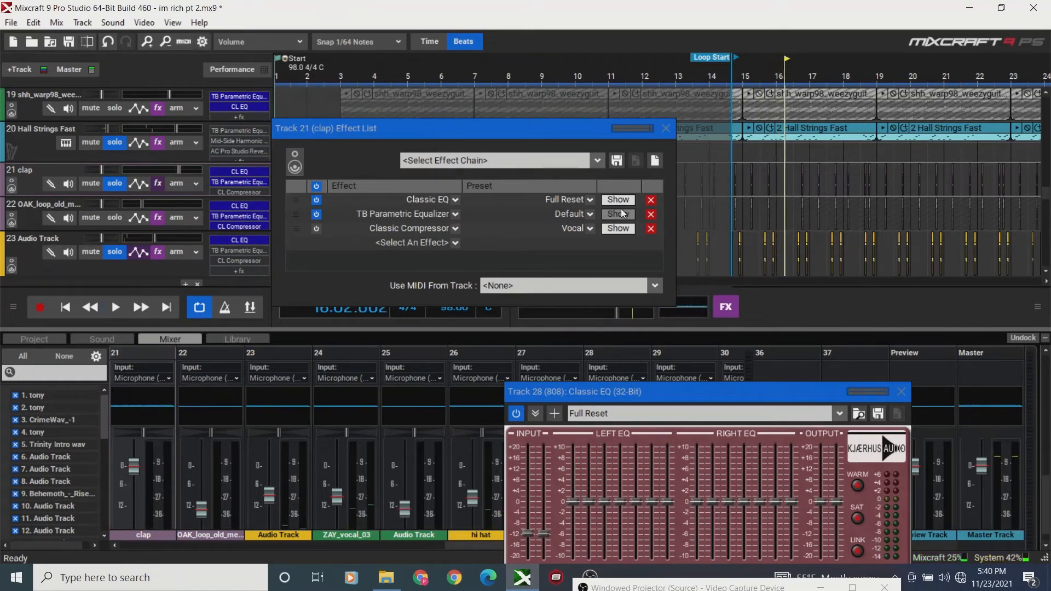
Reopen the clap's TB Parametric Equalizer, lower the Section 1 low shelf to 25 Hz, and play the song from the loop start.
{"action": "left_click", "coordinate": [621, 211]}
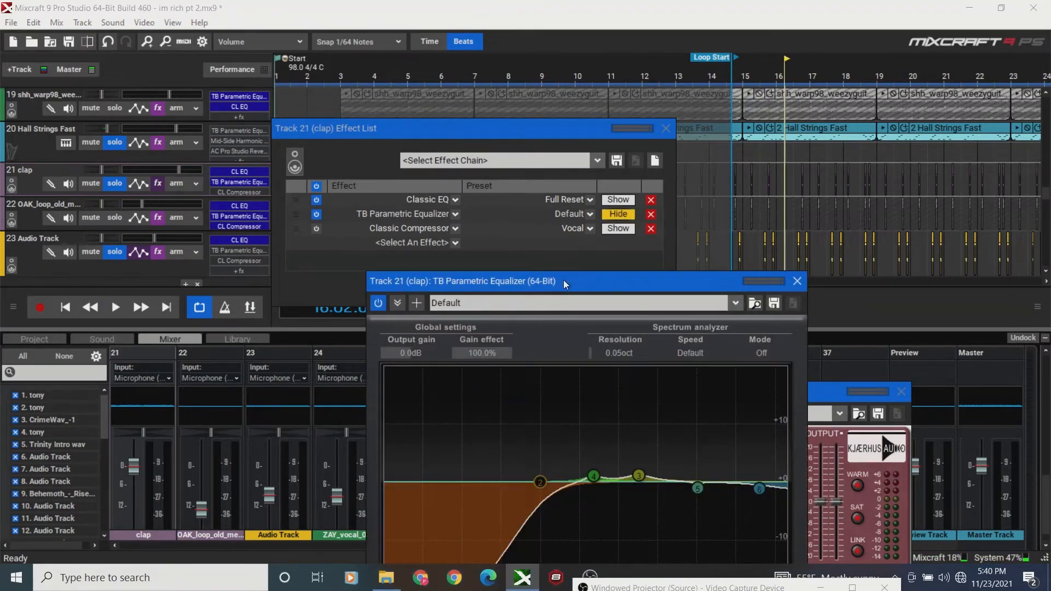
{"action": "left_click_drag", "start_coordinate": [563, 280], "coordinate": [668, 218]}
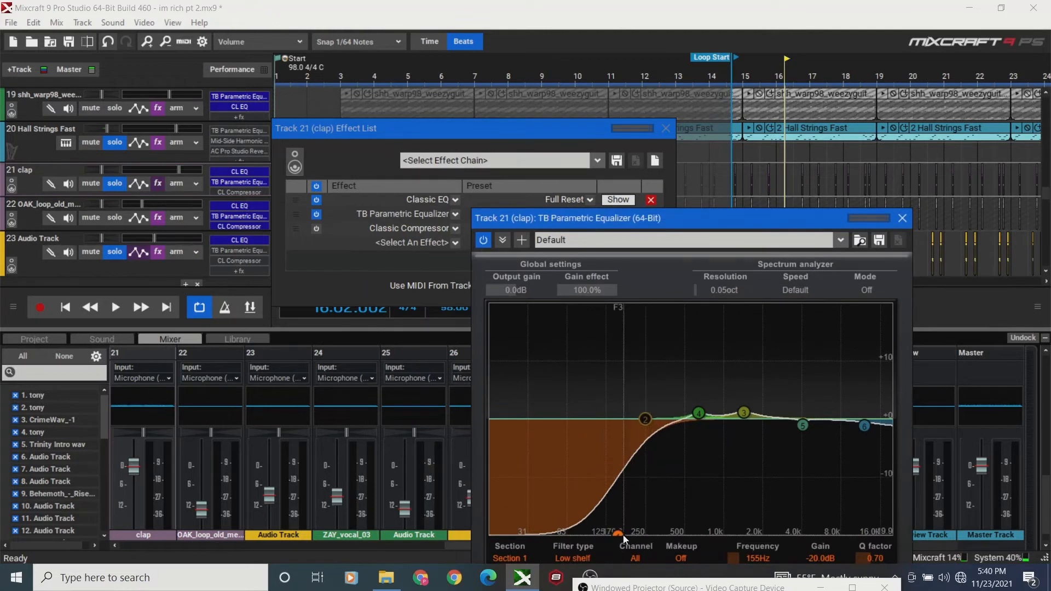
{"action": "left_click_drag", "start_coordinate": [619, 533], "coordinate": [516, 567]}
{"action": "left_click", "coordinate": [64, 308]}
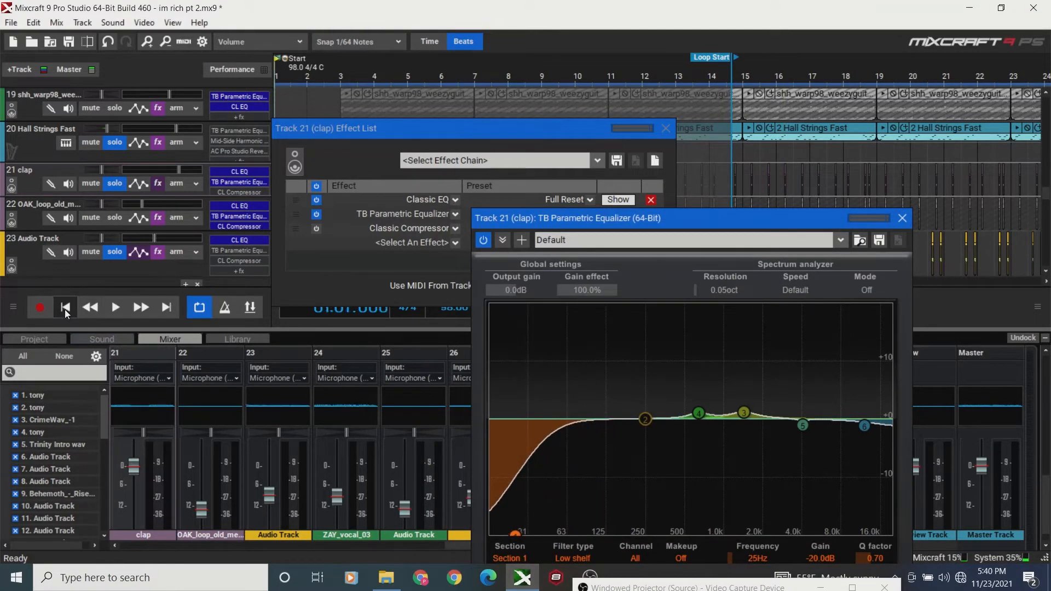
{"action": "key", "text": "space"}
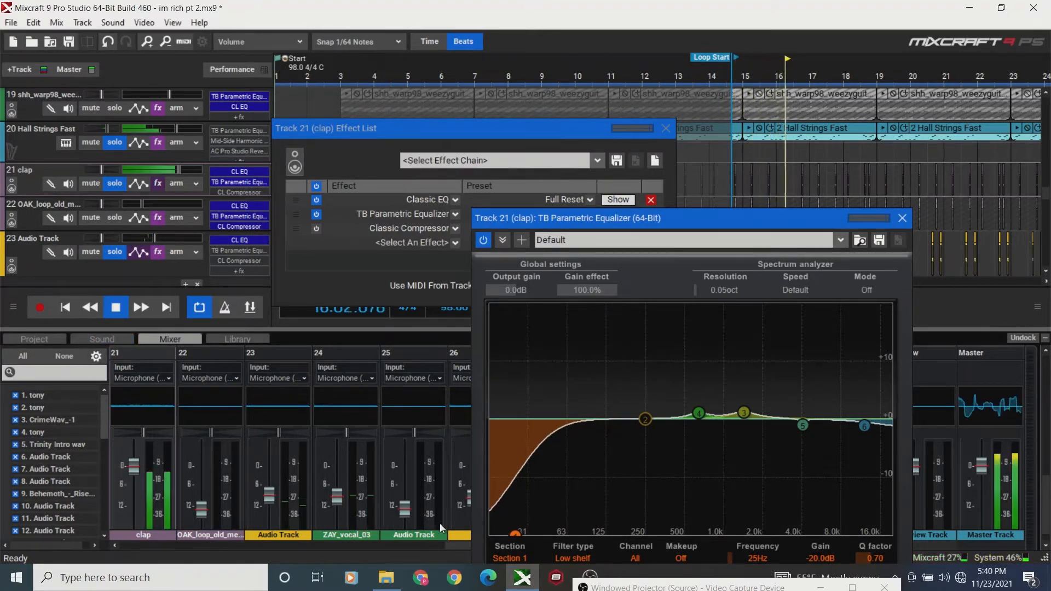
Raise the clap equalizer's Section 1 low shelf frequency to 67 Hz and close the clap's effect list.
{"action": "left_click_drag", "start_coordinate": [515, 536], "coordinate": [563, 558]}
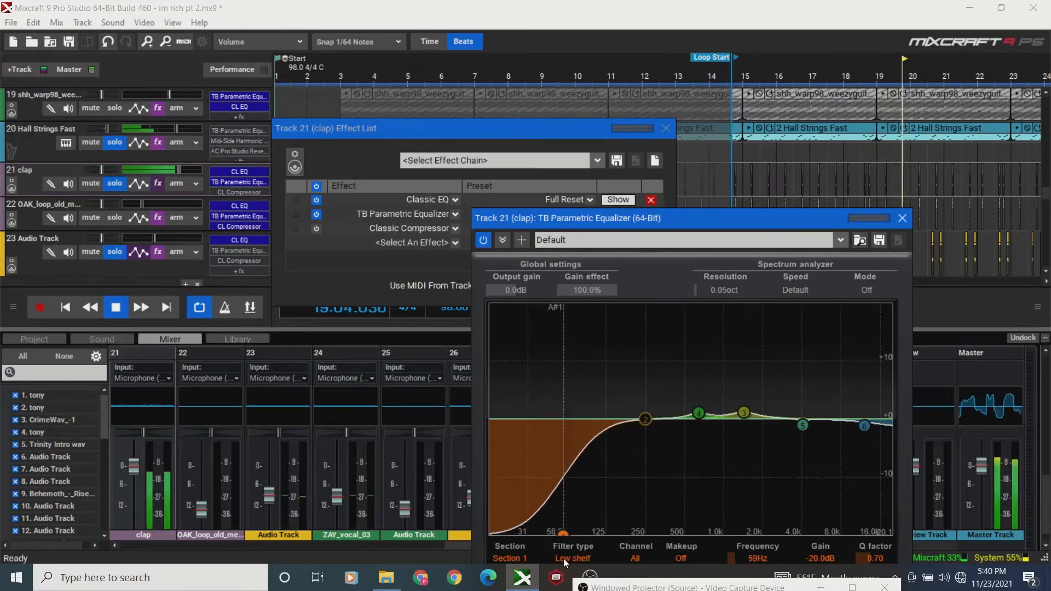
{"action": "left_click", "coordinate": [66, 307]}
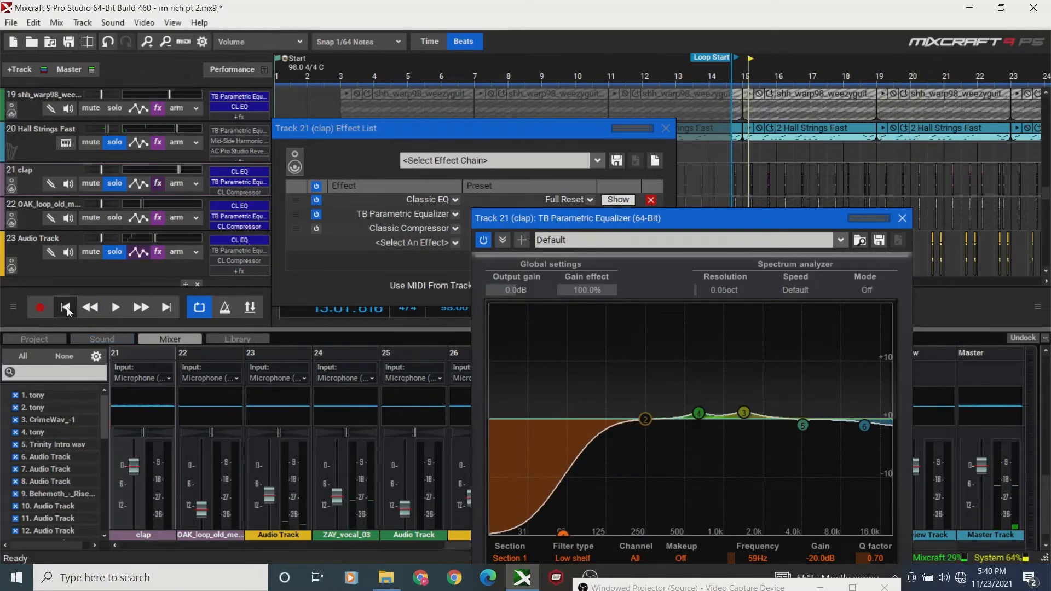
{"action": "left_click_drag", "start_coordinate": [569, 539], "coordinate": [572, 541]}
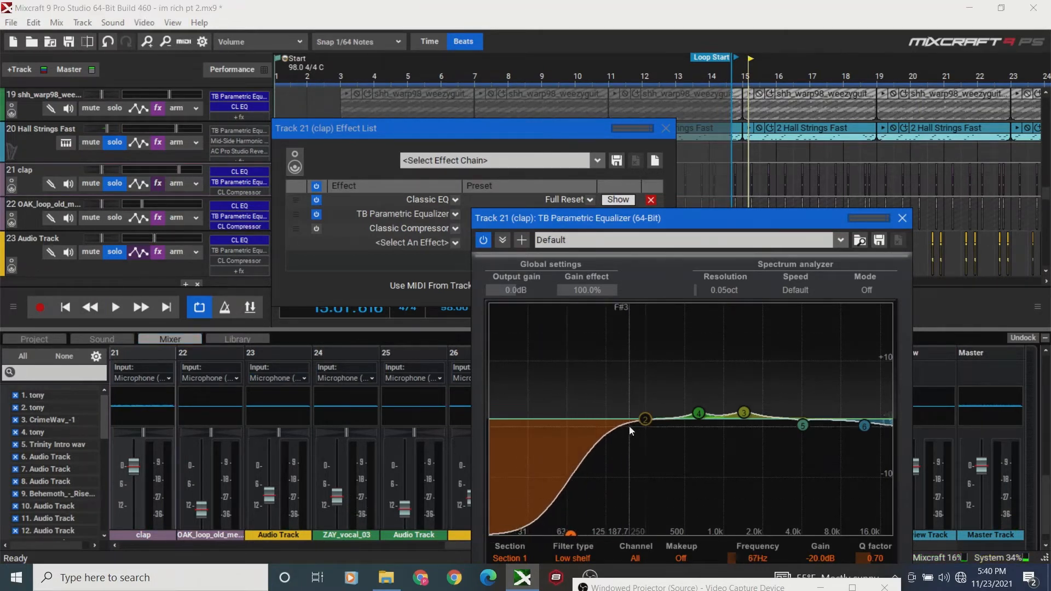
{"action": "left_click", "coordinate": [664, 128]}
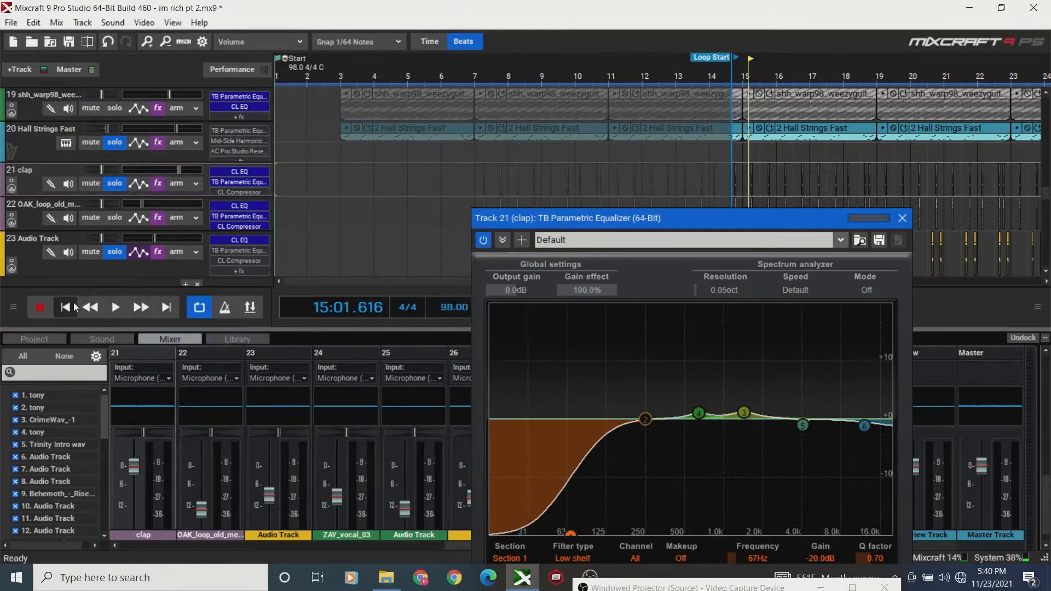
Flatten the clap equalizer's Section 3 and boost Section 4 to 20 dB at 375 Hz with a Q factor of 2.25.
{"action": "left_click_drag", "start_coordinate": [743, 411], "coordinate": [696, 408]}
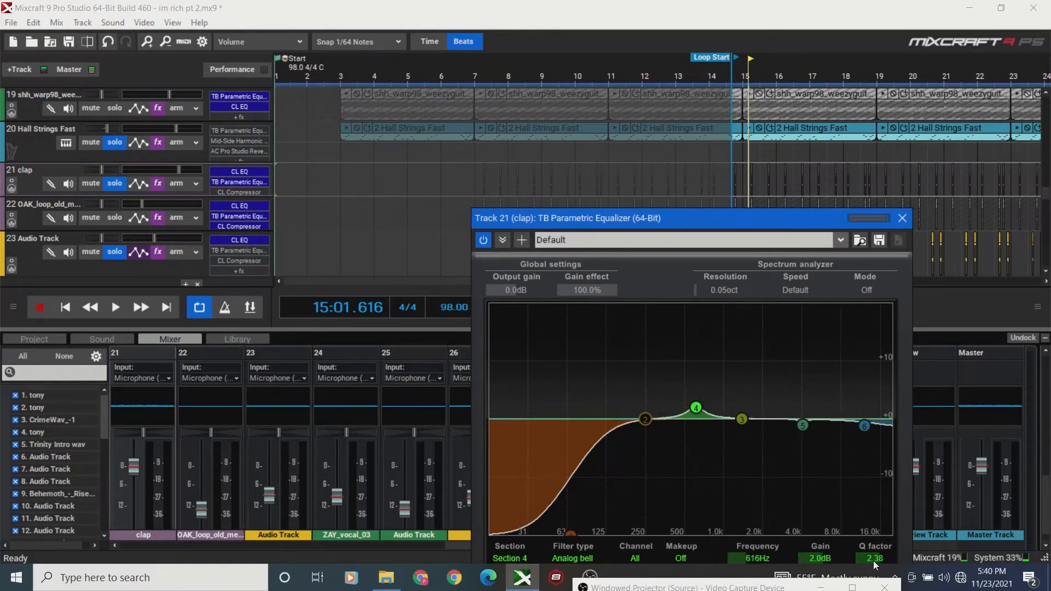
{"action": "mouse_move", "coordinate": [873, 562]}
{"action": "left_mouse_down"}
{"action": "mouse_move", "coordinate": [860, 564]}
{"action": "mouse_move", "coordinate": [872, 564]}
{"action": "left_mouse_up"}
{"action": "left_click_drag", "start_coordinate": [695, 408], "coordinate": [670, 296]}
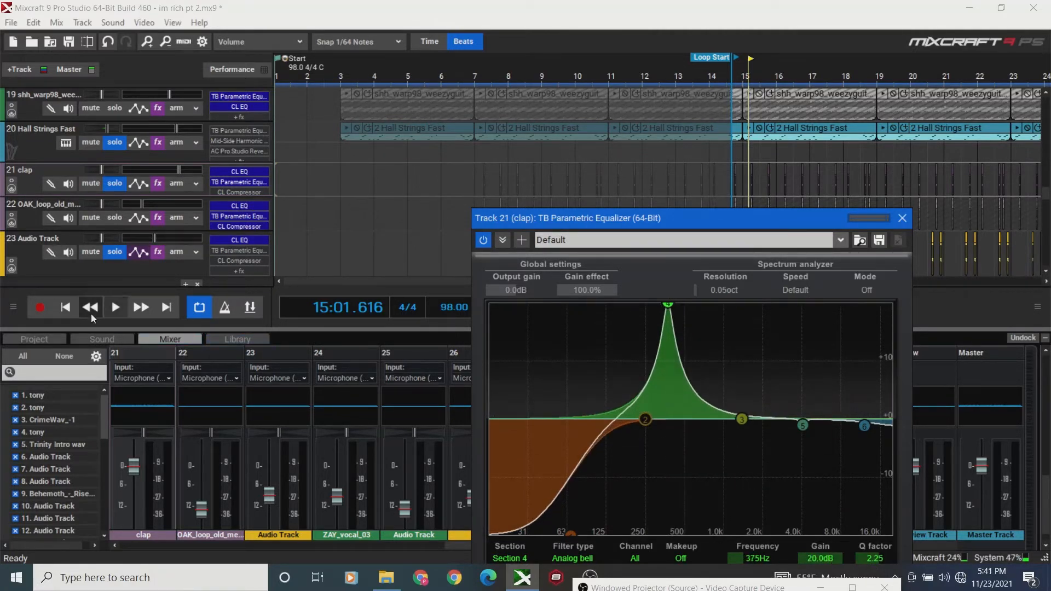
Play the loop while sweeping the clap's boosted Section 4 band up to 919 Hz and back down to 495 Hz.
{"action": "left_click", "coordinate": [74, 310]}
{"action": "key", "text": "space"}
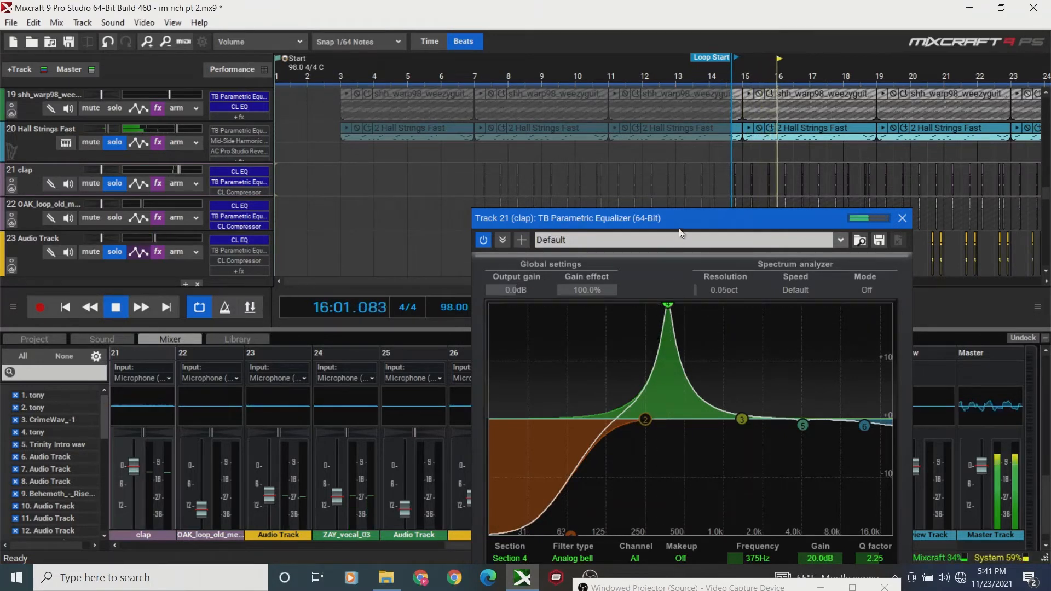
{"action": "left_click_drag", "start_coordinate": [668, 213], "coordinate": [667, 143]}
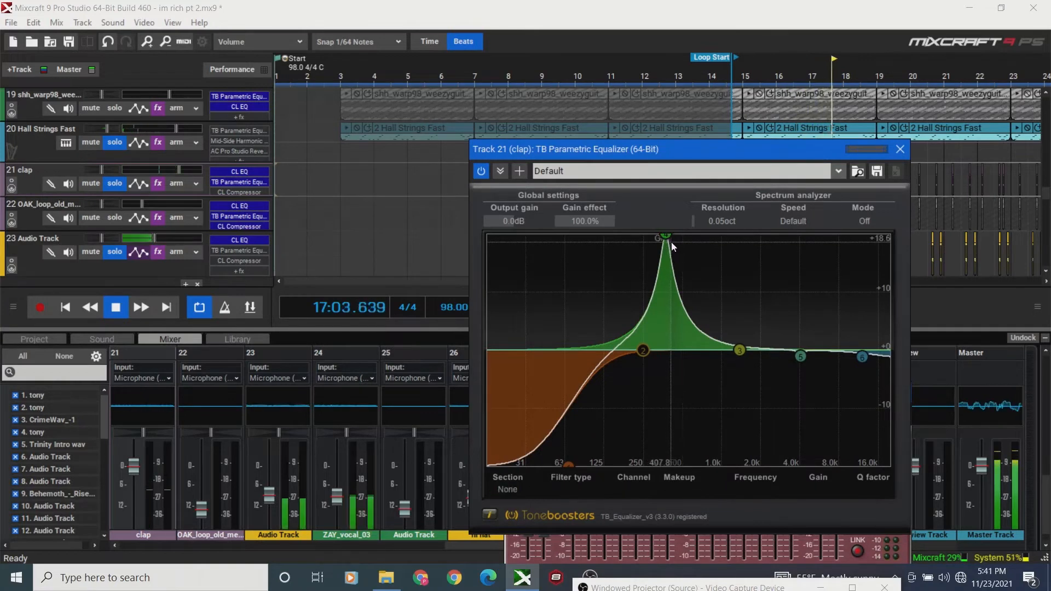
{"action": "left_click_drag", "start_coordinate": [671, 242], "coordinate": [717, 209]}
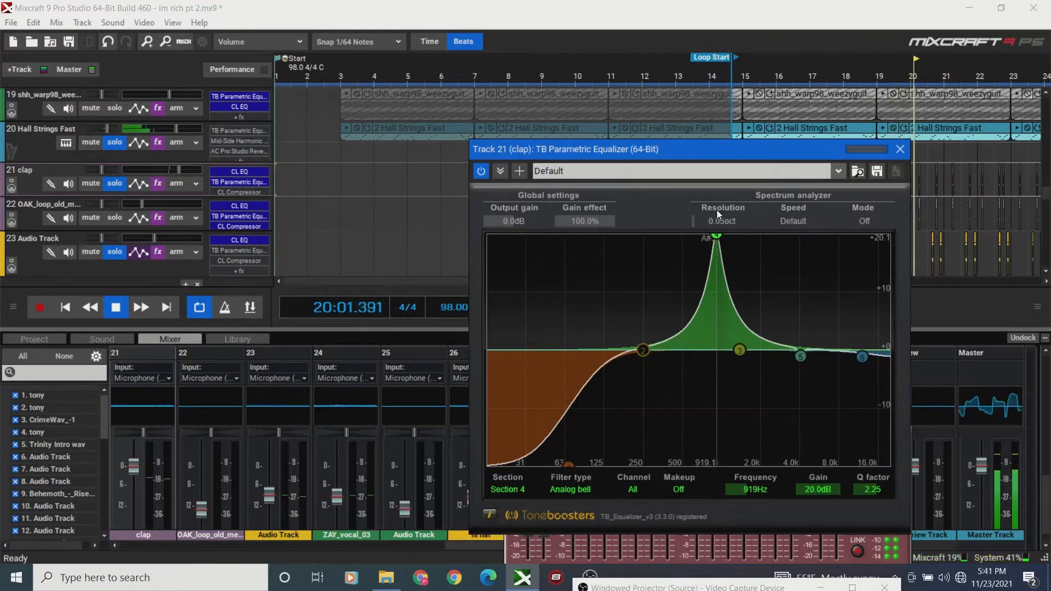
{"action": "left_click_drag", "start_coordinate": [717, 210], "coordinate": [682, 209]}
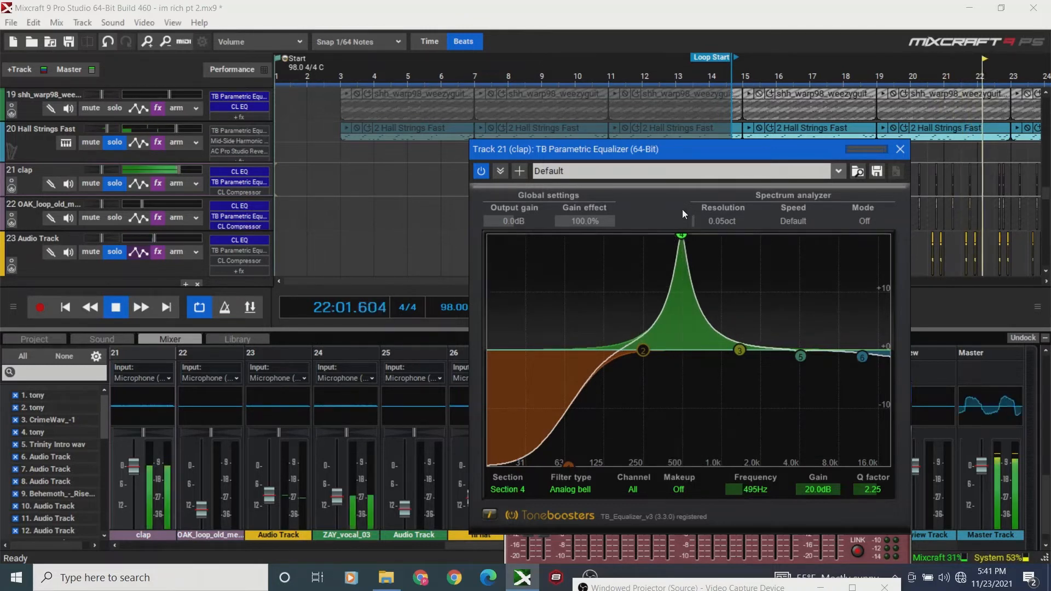
Replay the loop while sweeping the clap's Section 4 boost down to 389 Hz and up to 704 Hz.
{"action": "left_click", "coordinate": [67, 307]}
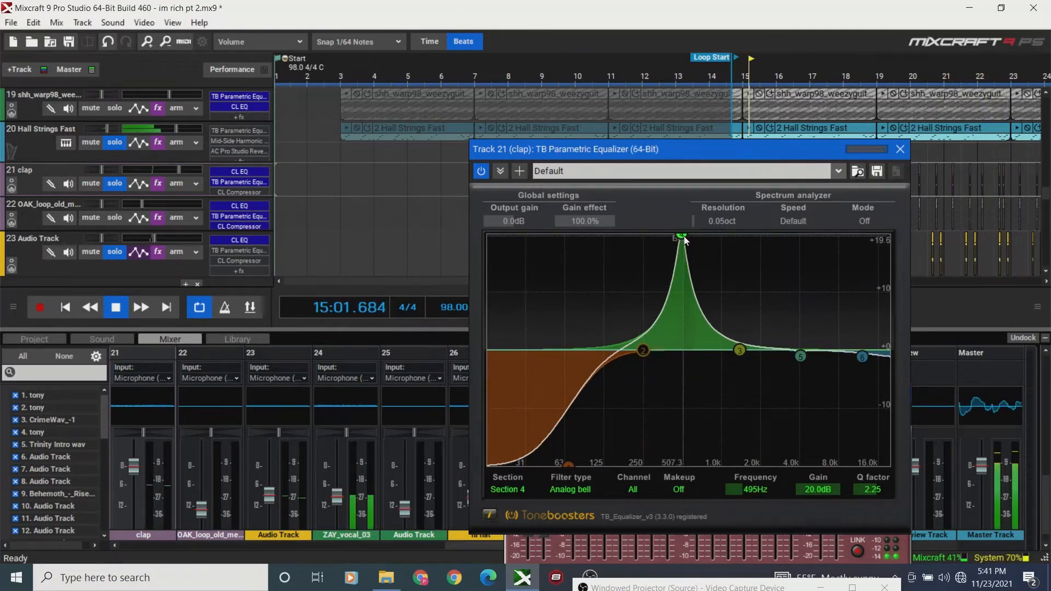
{"action": "left_click_drag", "start_coordinate": [685, 240], "coordinate": [668, 236]}
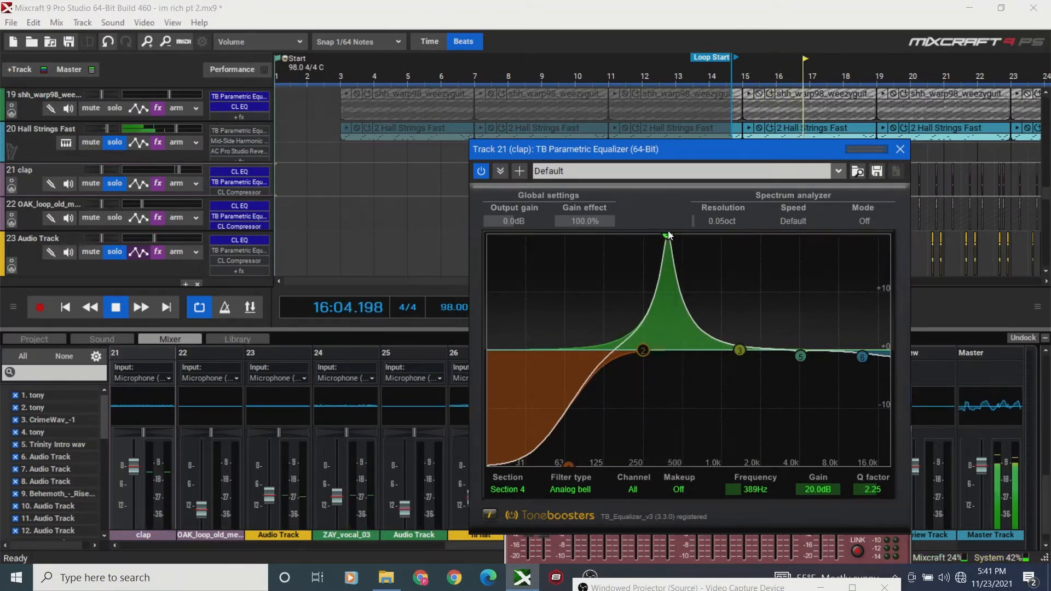
{"action": "left_click", "coordinate": [67, 308]}
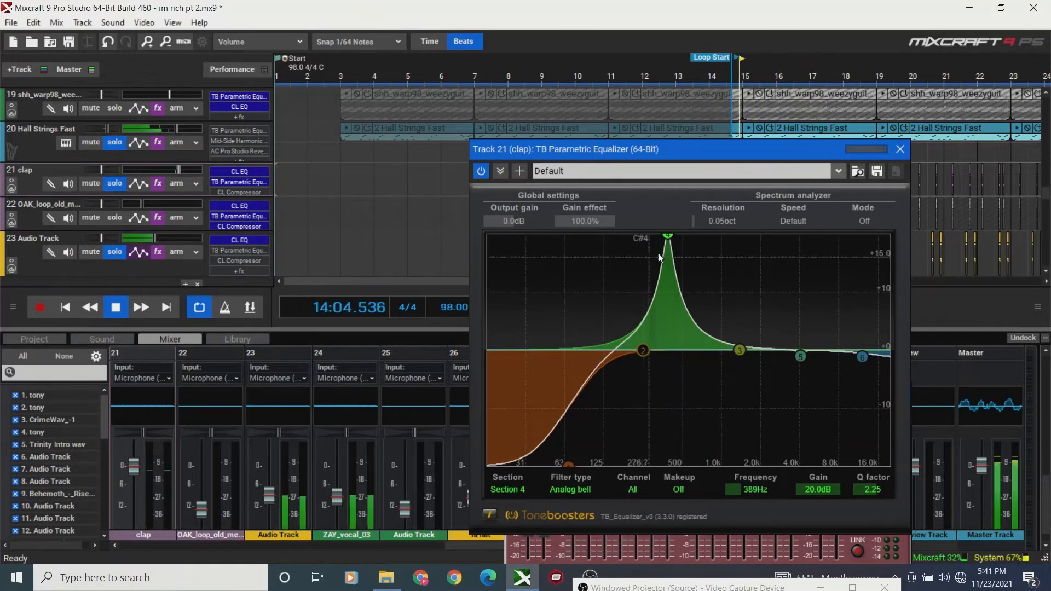
{"action": "left_click_drag", "start_coordinate": [669, 239], "coordinate": [702, 198]}
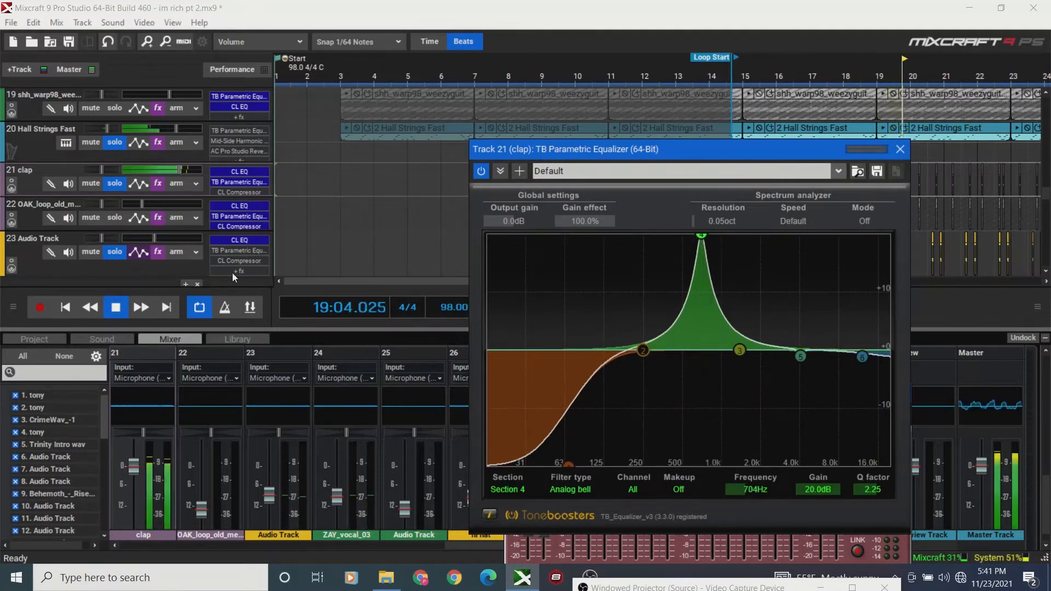
Replay the loop while sweeping the clap's Section 4 boost up to 5736 Hz, and stop playback.
{"action": "left_click", "coordinate": [64, 311]}
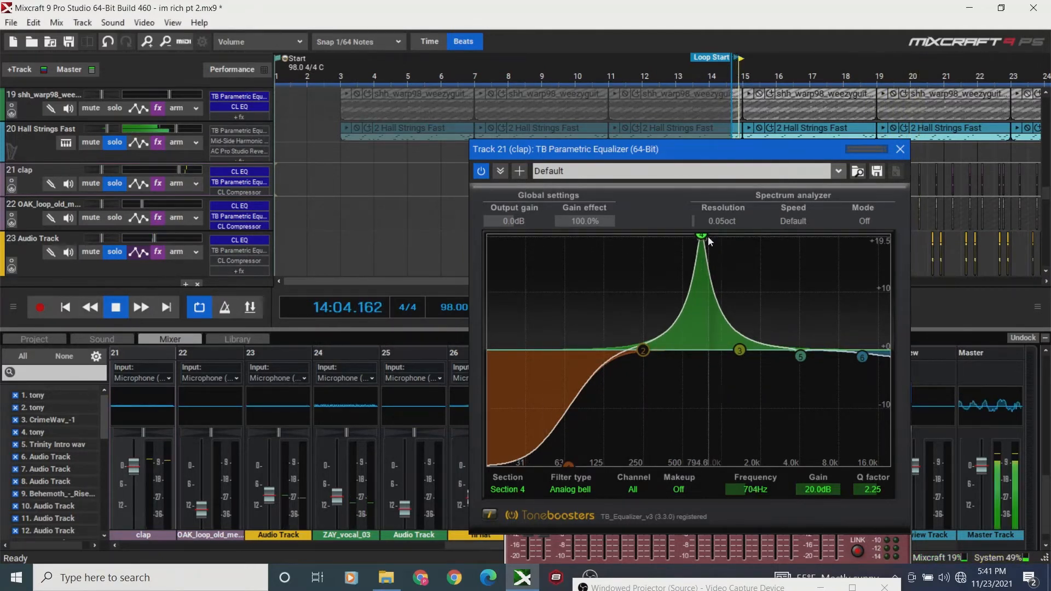
{"action": "left_click_drag", "start_coordinate": [704, 236], "coordinate": [820, 232]}
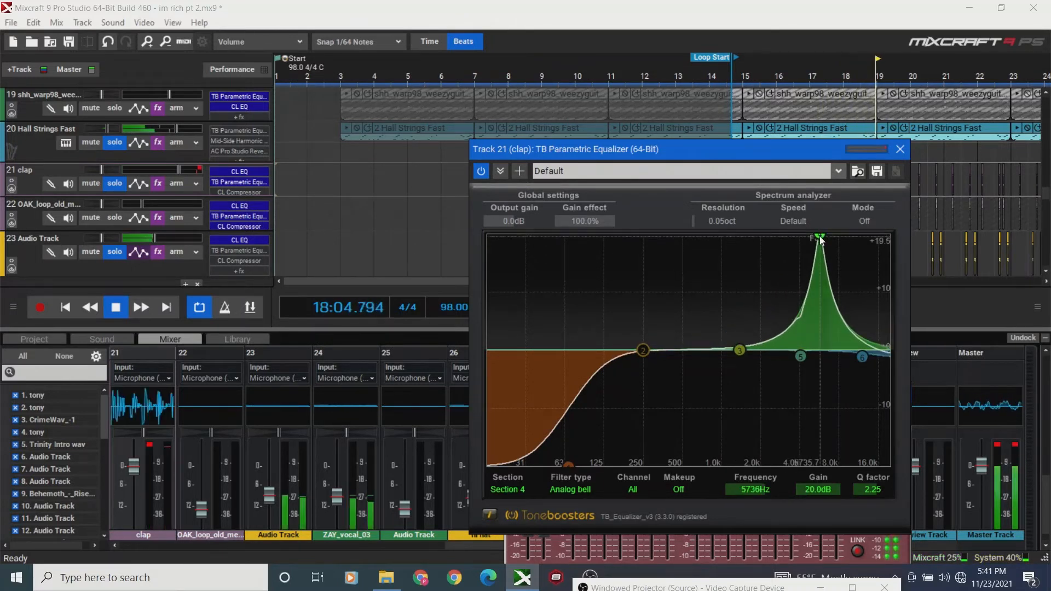
{"action": "left_click", "coordinate": [116, 307]}
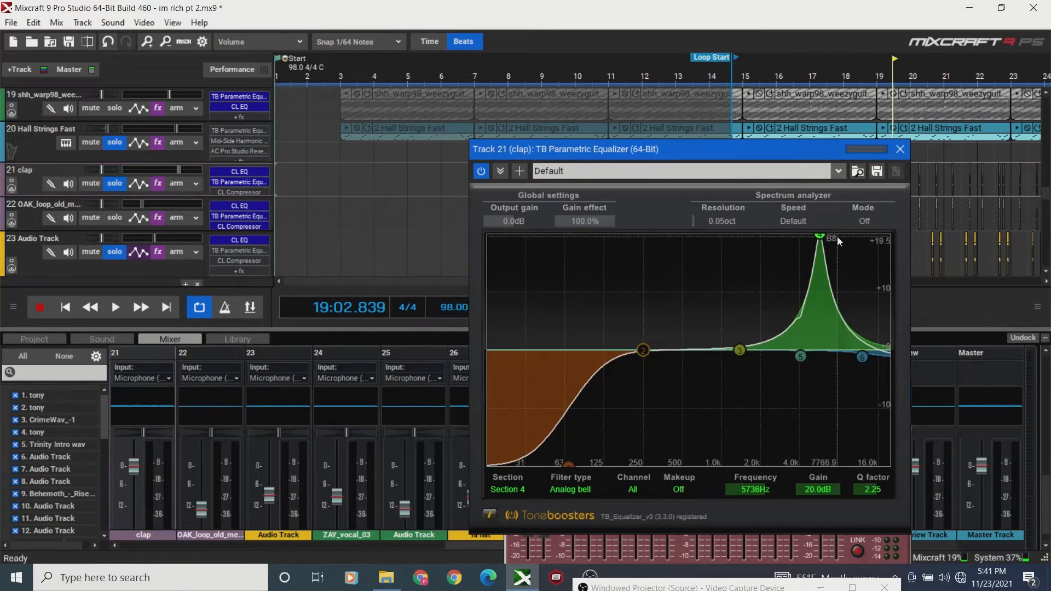
Flatten the clap equalizer's Section 4 to 0 dB at 2046 Hz and replay the loop.
{"action": "left_click_drag", "start_coordinate": [824, 242], "coordinate": [764, 355]}
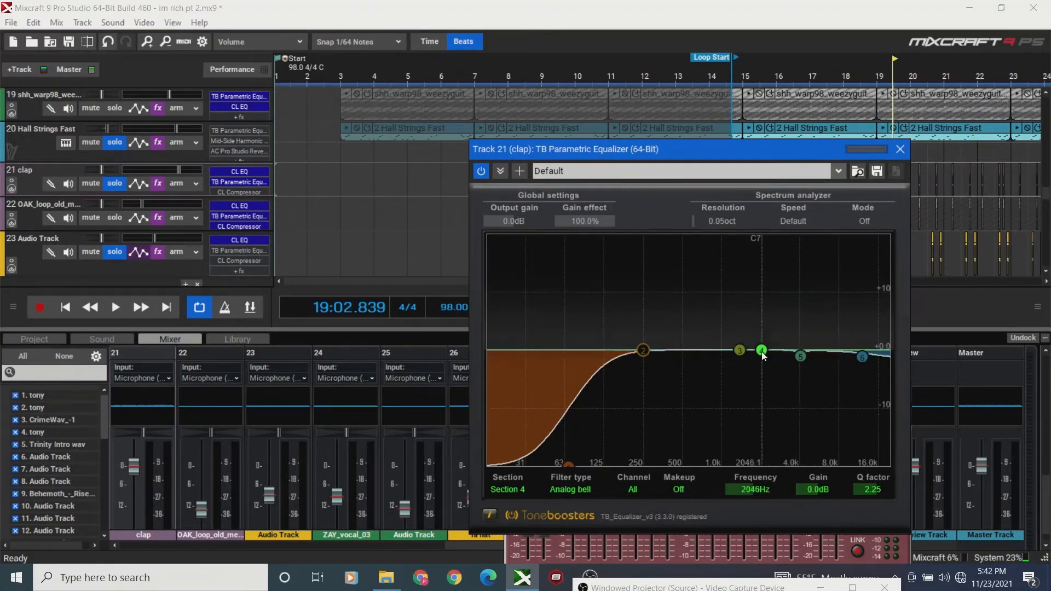
{"action": "left_click", "coordinate": [68, 308]}
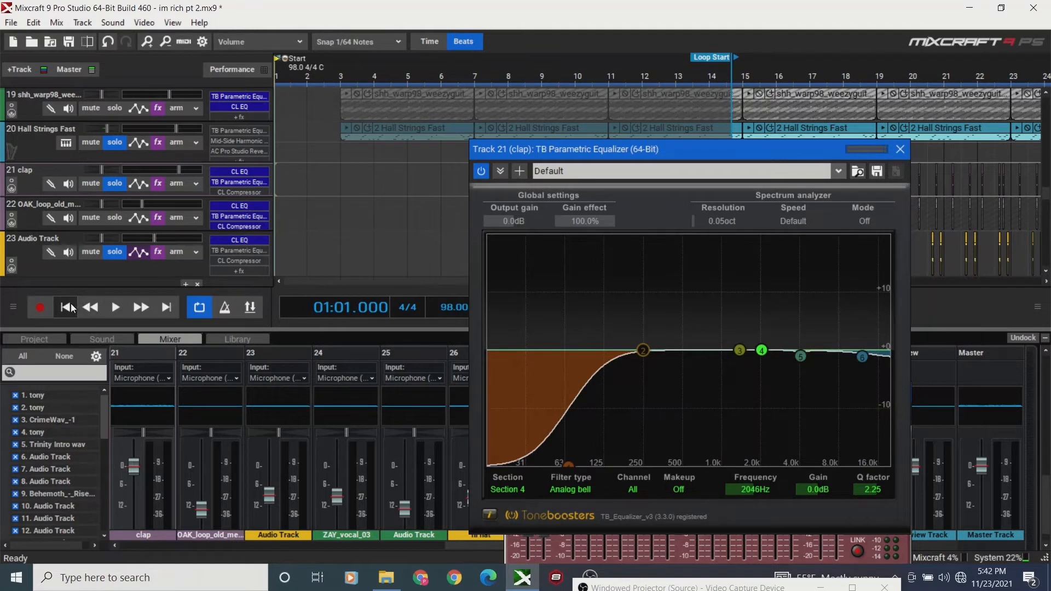
{"action": "key", "text": "space"}
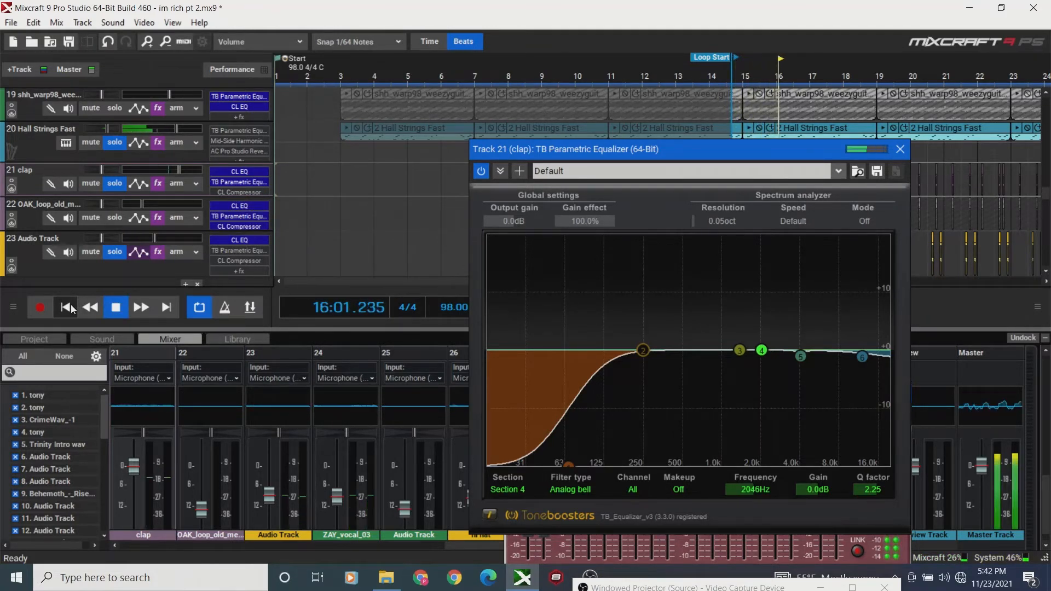
Stop playback and set the clap equalizer's Section 6 high shelf to -4.7 dB at 8983 Hz.
{"action": "left_click", "coordinate": [862, 354]}
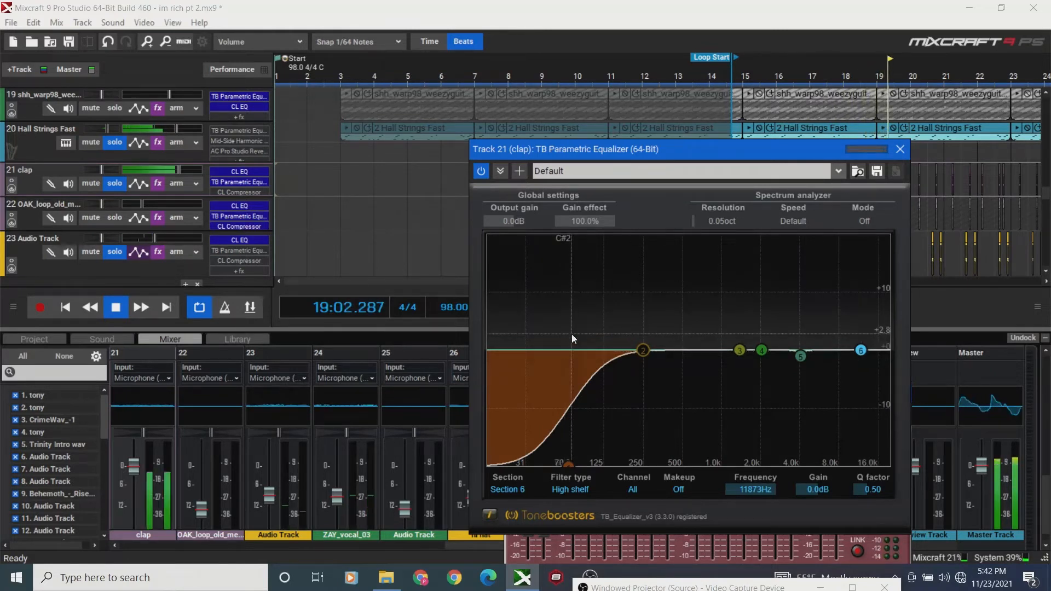
{"action": "left_click", "coordinate": [109, 307]}
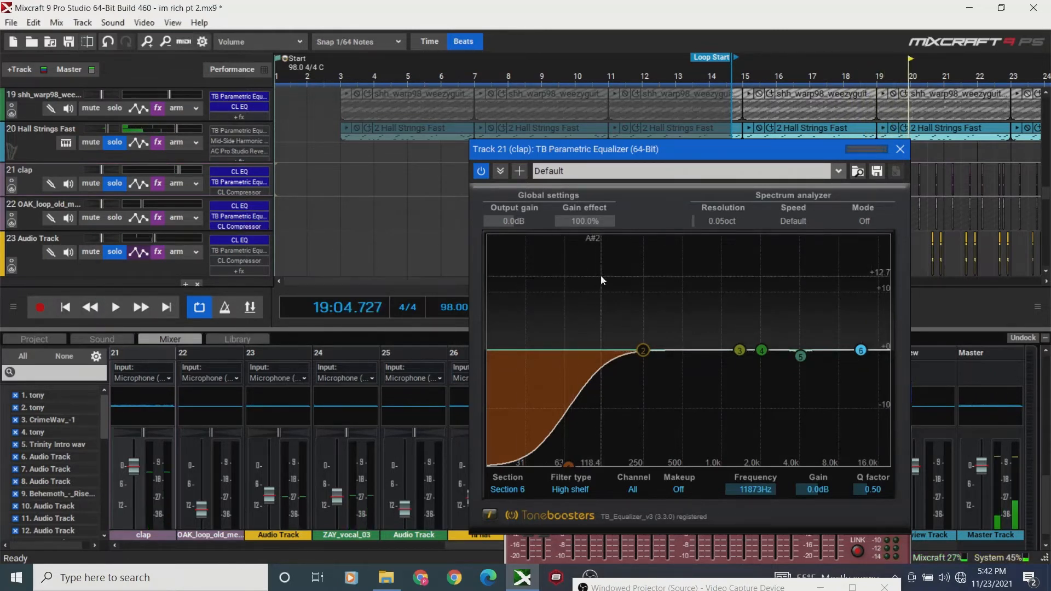
{"action": "left_click_drag", "start_coordinate": [861, 350], "coordinate": [848, 380]}
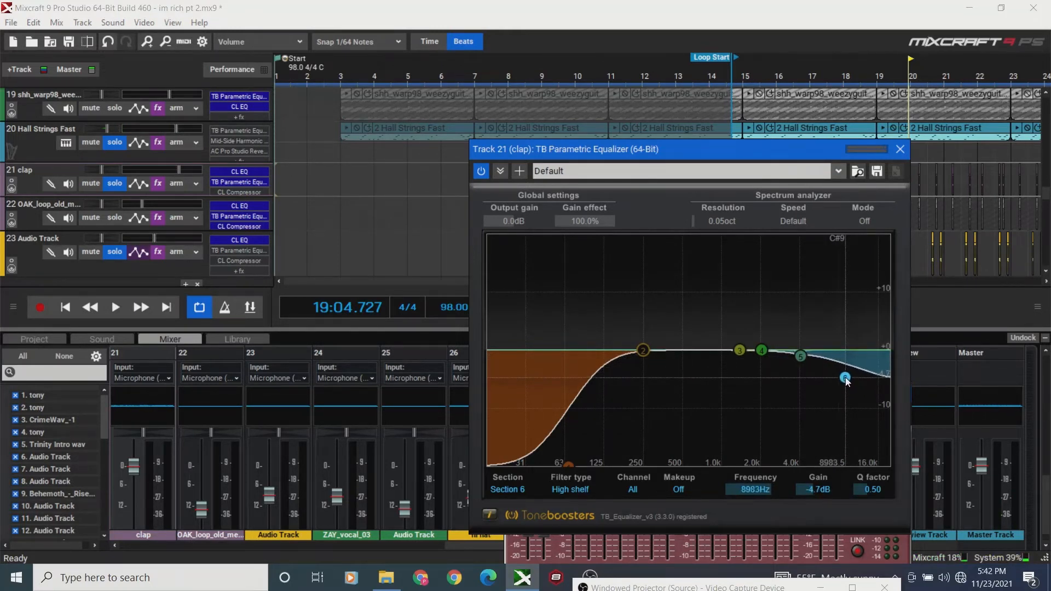
Replay the loop and raise the clap track's volume slightly.
{"action": "left_click", "coordinate": [65, 312]}
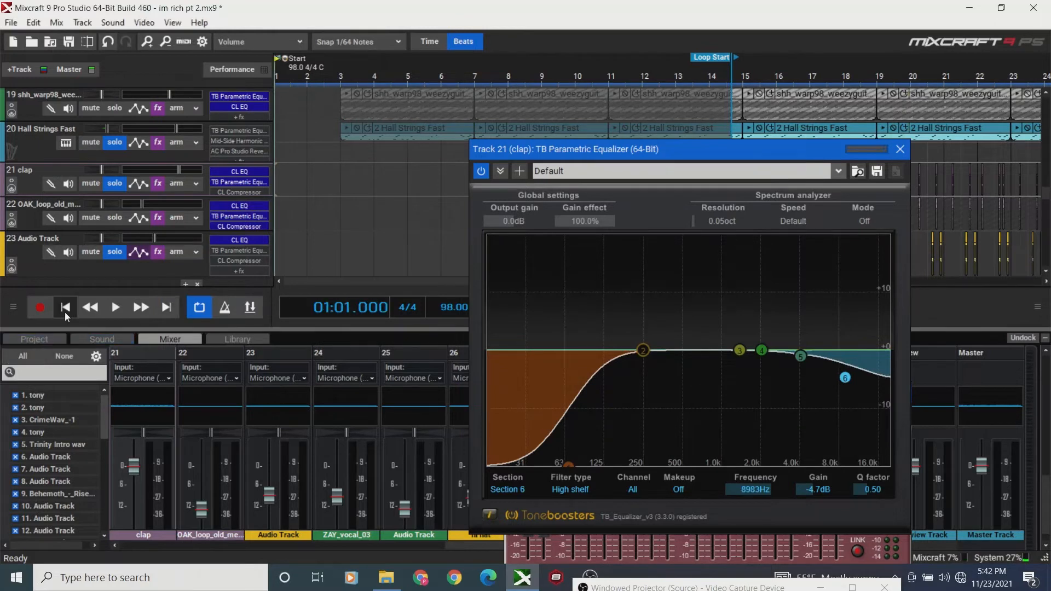
{"action": "key", "text": "space"}
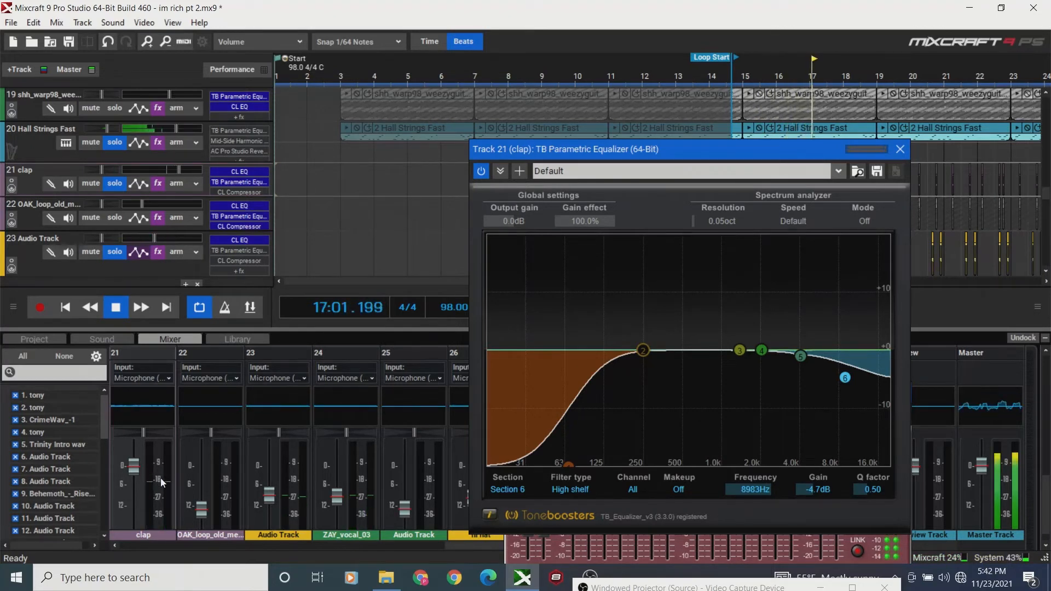
{"action": "left_click_drag", "start_coordinate": [177, 169], "coordinate": [179, 169]}
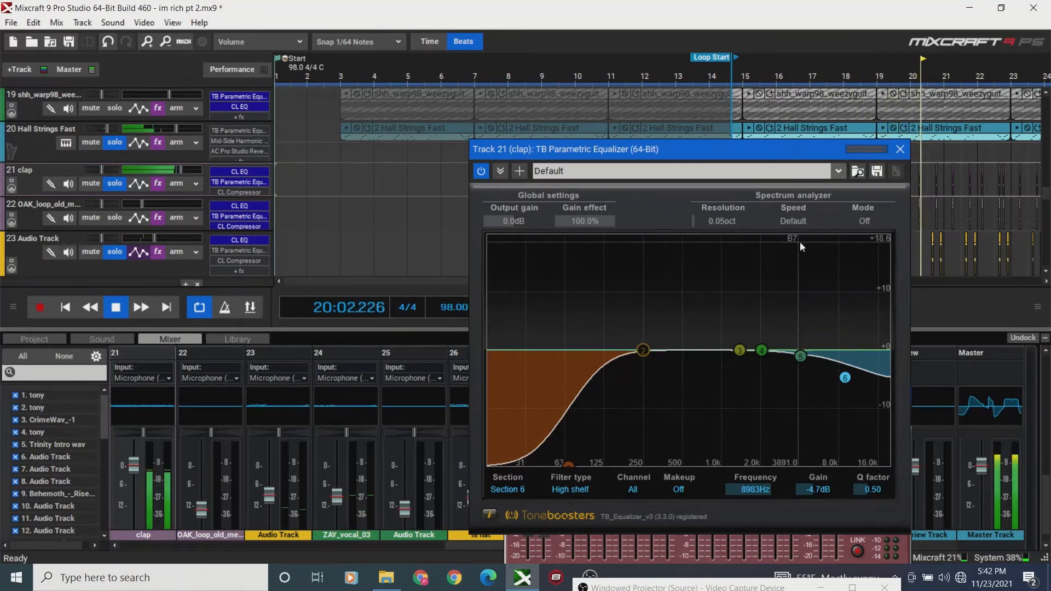
Replay the loop while bypassing and re-enabling the clap's equalizer to compare the sound, leaving it enabled, and stop playback.
{"action": "left_click", "coordinate": [67, 308]}
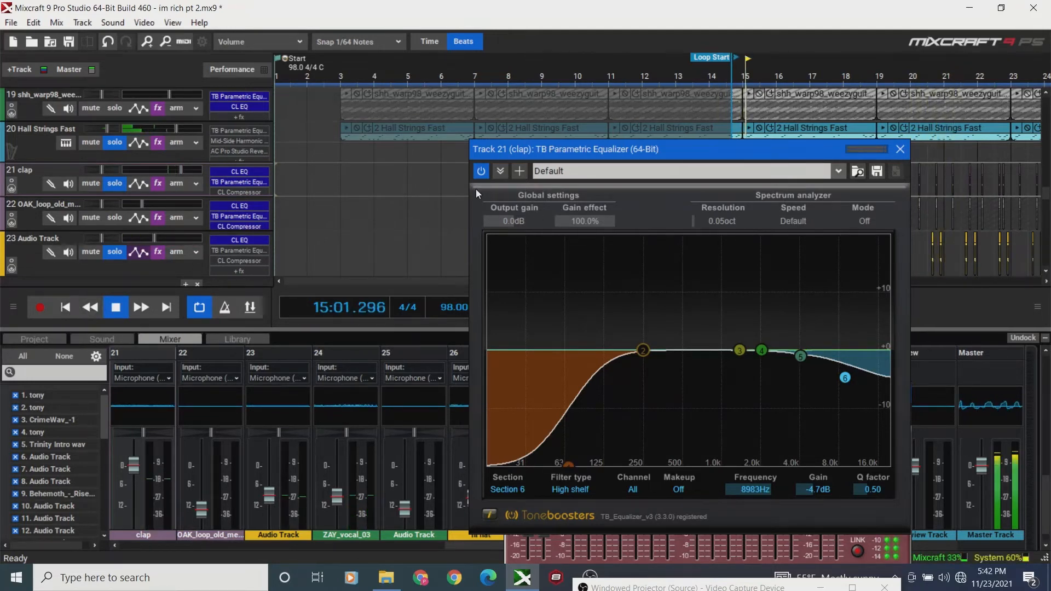
{"action": "left_click", "coordinate": [480, 173]}
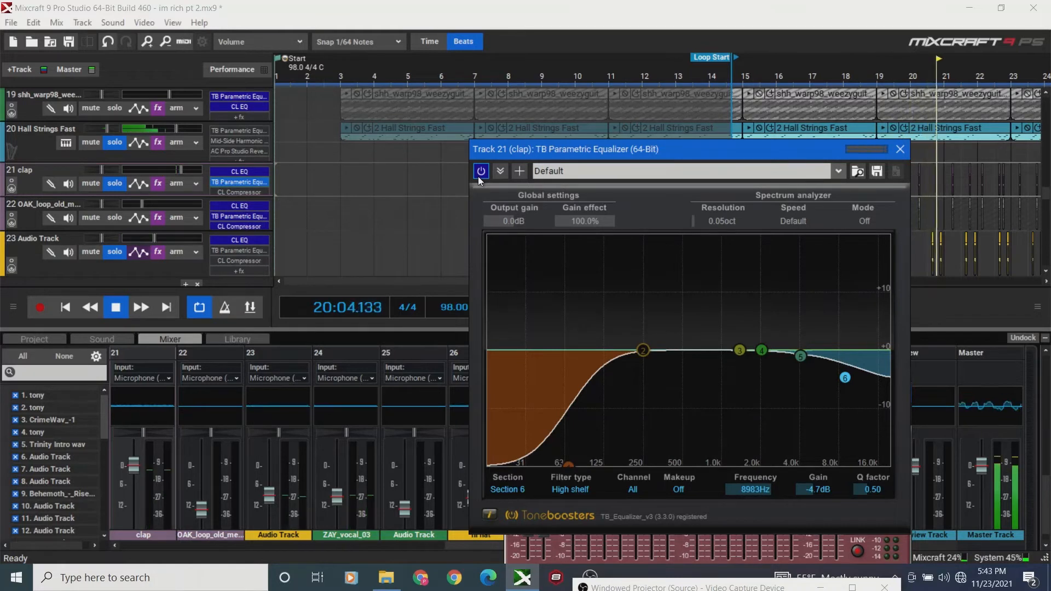
{"action": "left_click", "coordinate": [479, 174]}
{"action": "left_click", "coordinate": [479, 175]}
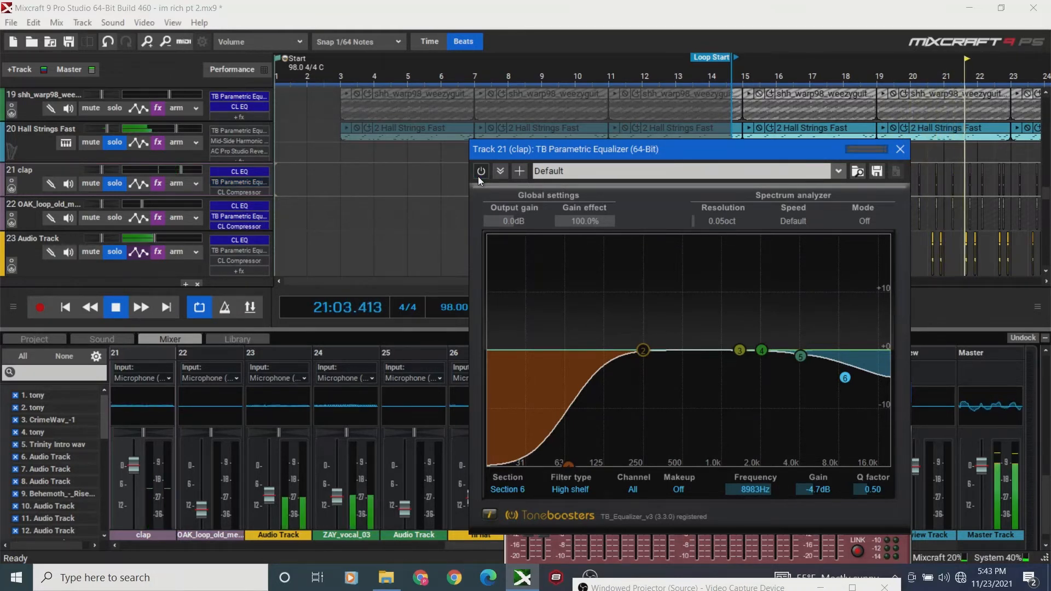
{"action": "left_click", "coordinate": [479, 175]}
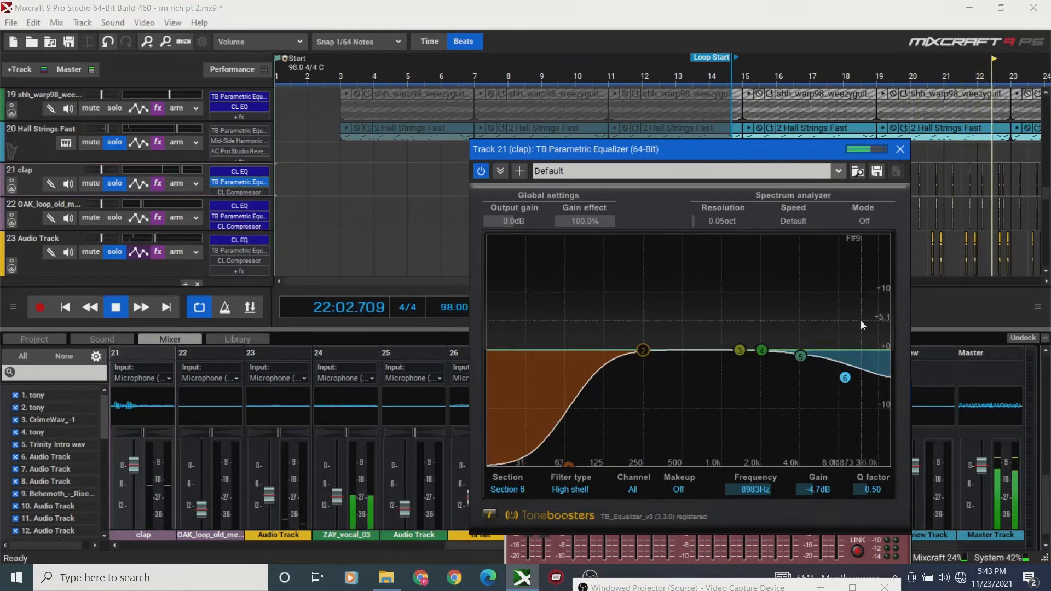
{"action": "key", "text": "space"}
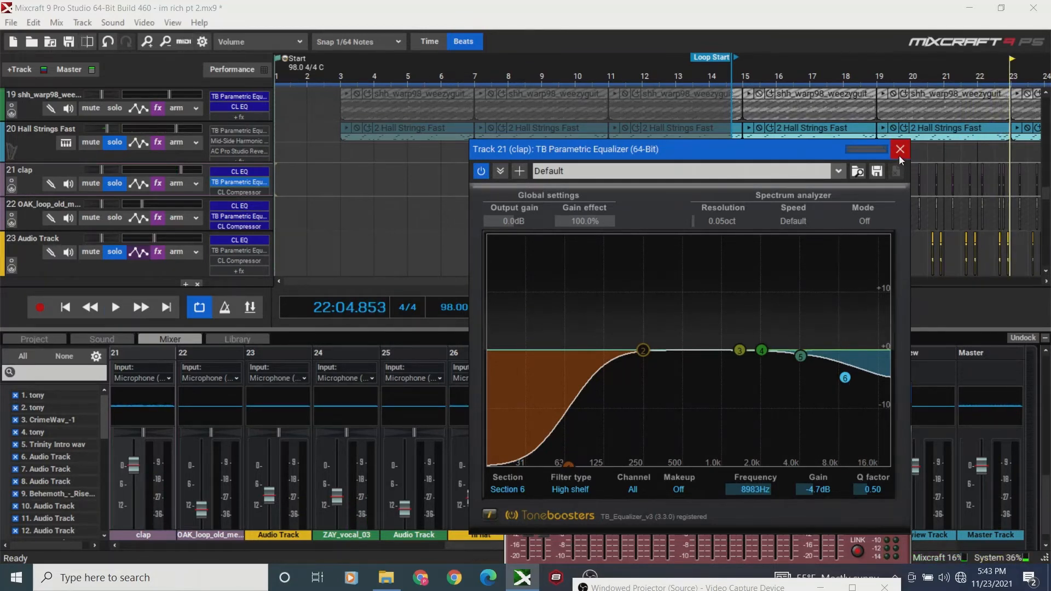
Reset the clap equalizer's Section 4 to 0 dB at 2122 Hz, and close the equalizer after a brief replay of the loop.
{"action": "mouse_move", "coordinate": [761, 350]}
{"action": "left_mouse_down"}
{"action": "mouse_move", "coordinate": [747, 274]}
{"action": "mouse_move", "coordinate": [759, 337]}
{"action": "left_mouse_up"}
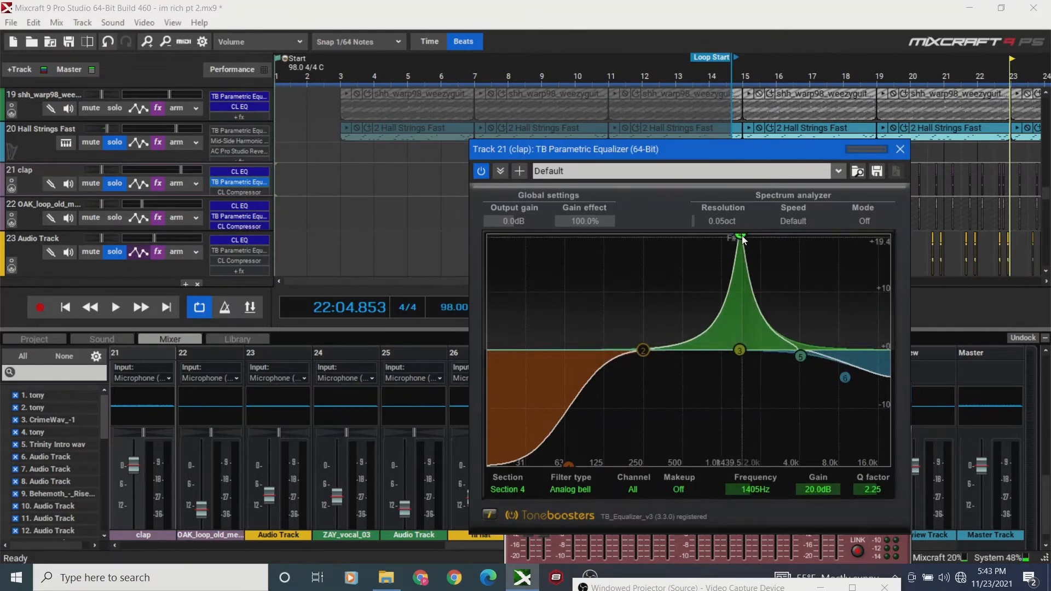
{"action": "left_click_drag", "start_coordinate": [743, 253], "coordinate": [763, 351]}
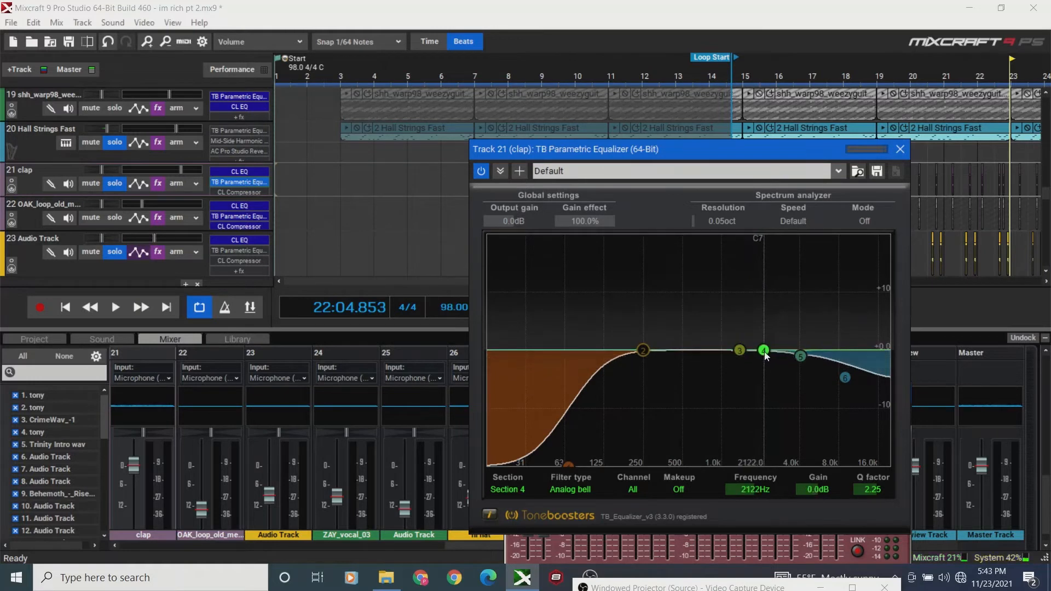
{"action": "left_click", "coordinate": [70, 309]}
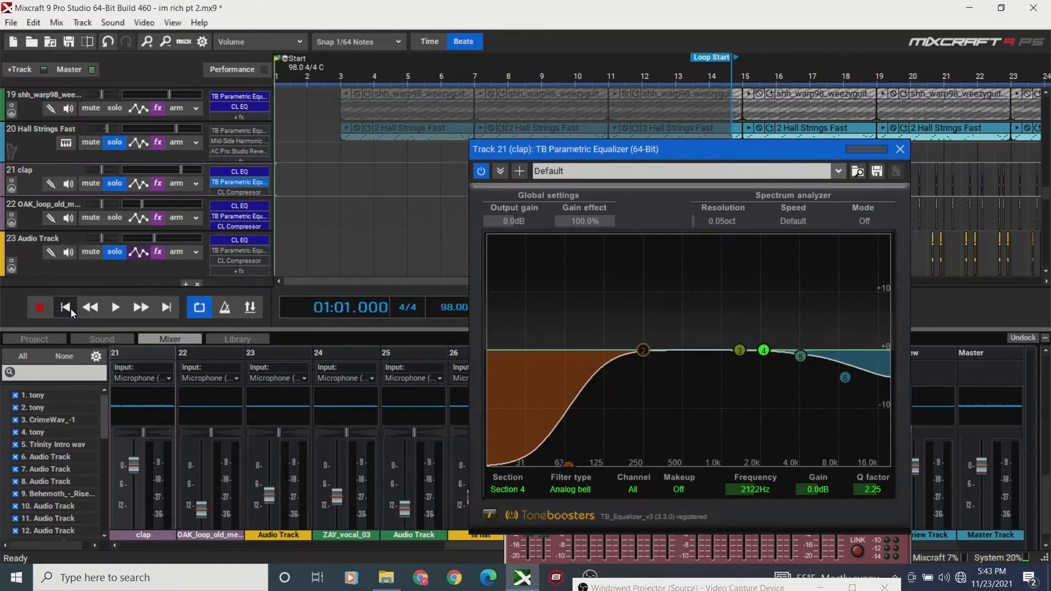
{"action": "key", "text": "space"}
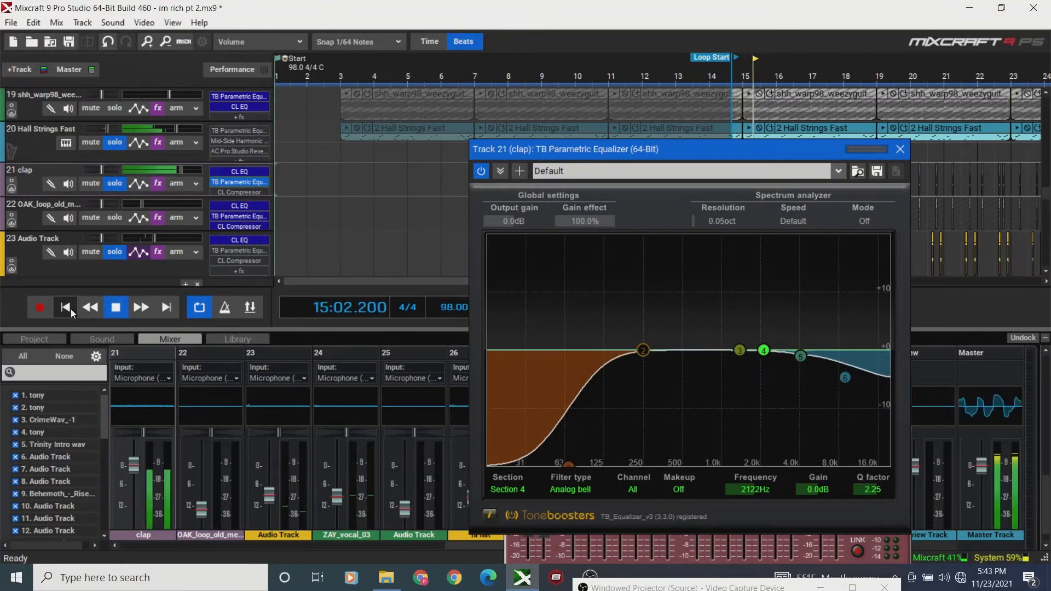
{"action": "key", "text": "space"}
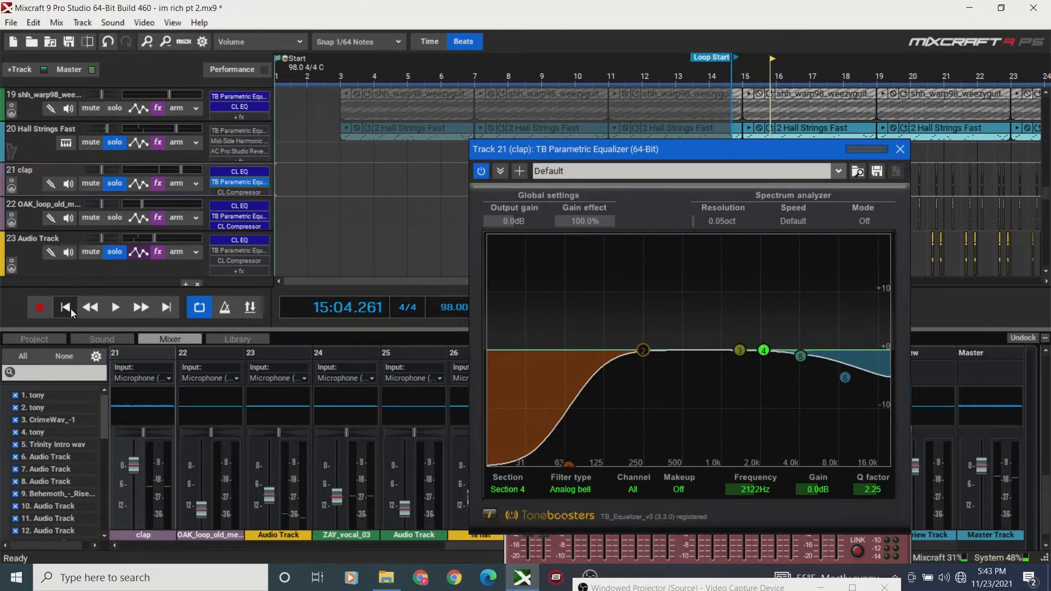
{"action": "left_click", "coordinate": [900, 151]}
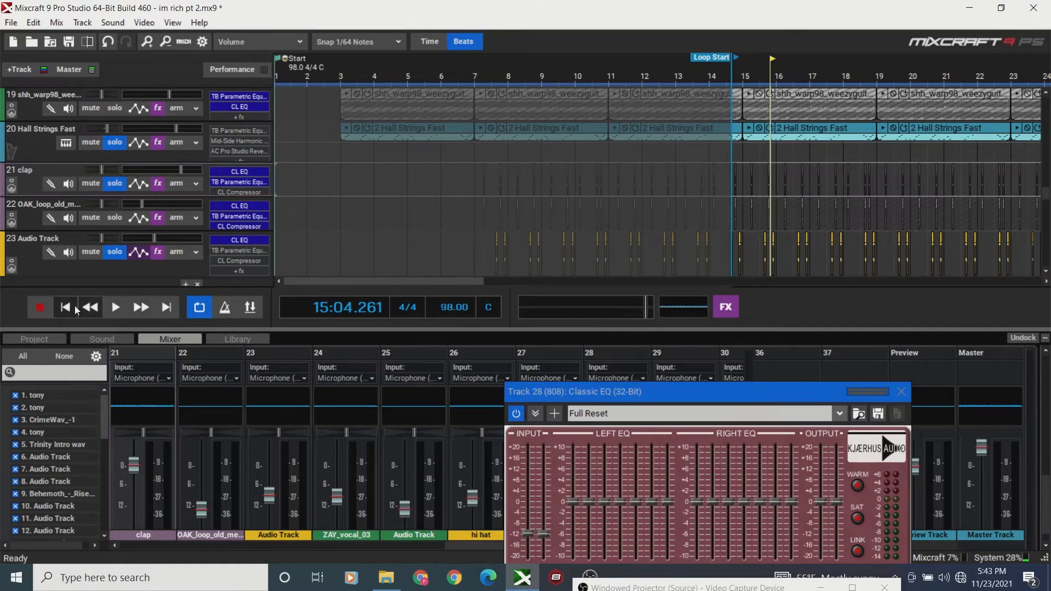
Lower the master volume, playing the loop before and after the change to check the level.
{"action": "key", "text": "space"}
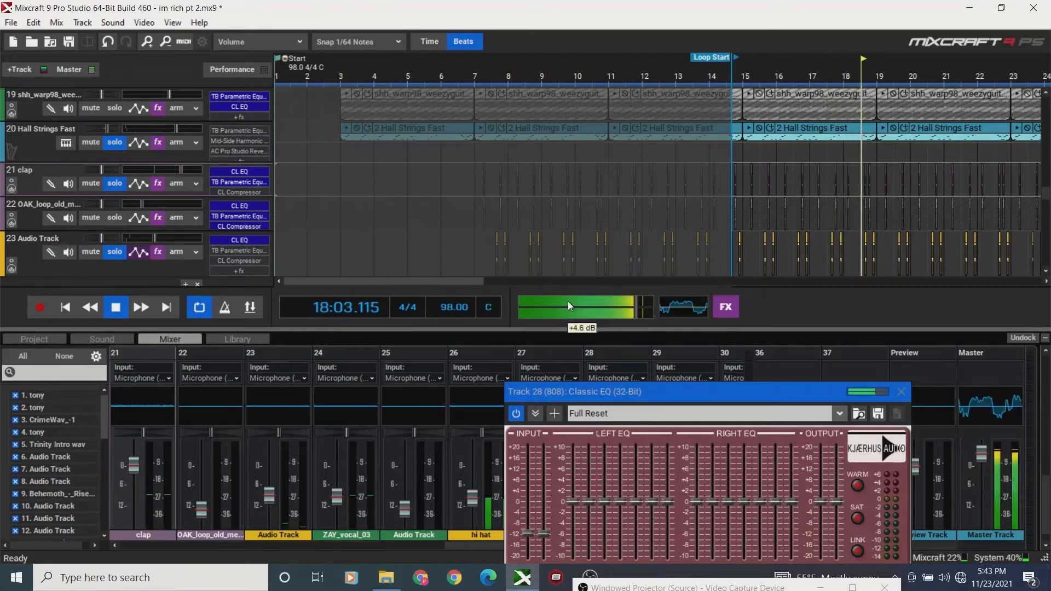
{"action": "key", "text": "space"}
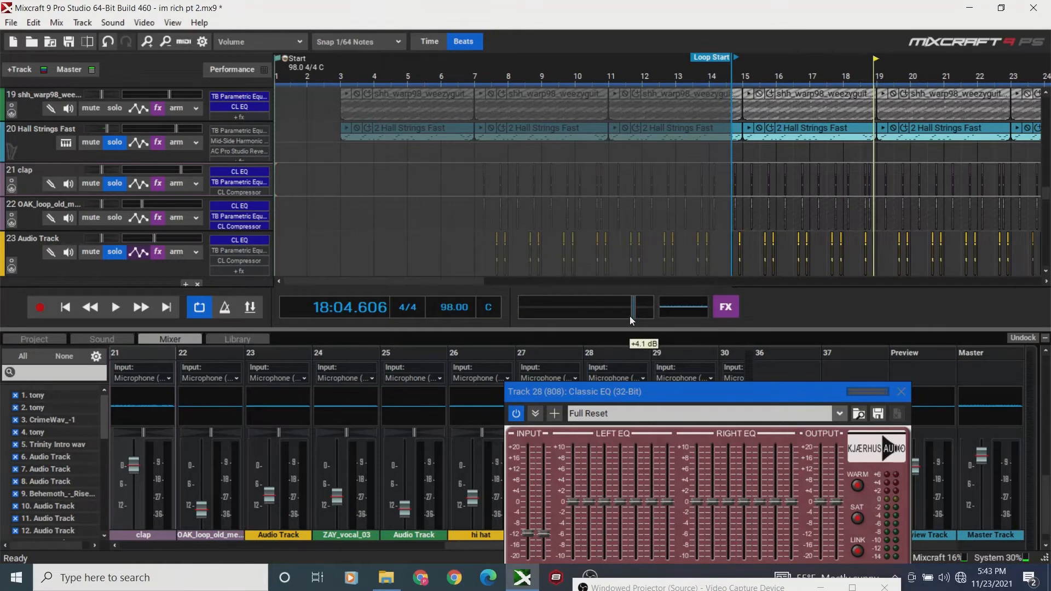
{"action": "left_click_drag", "start_coordinate": [634, 316], "coordinate": [622, 318]}
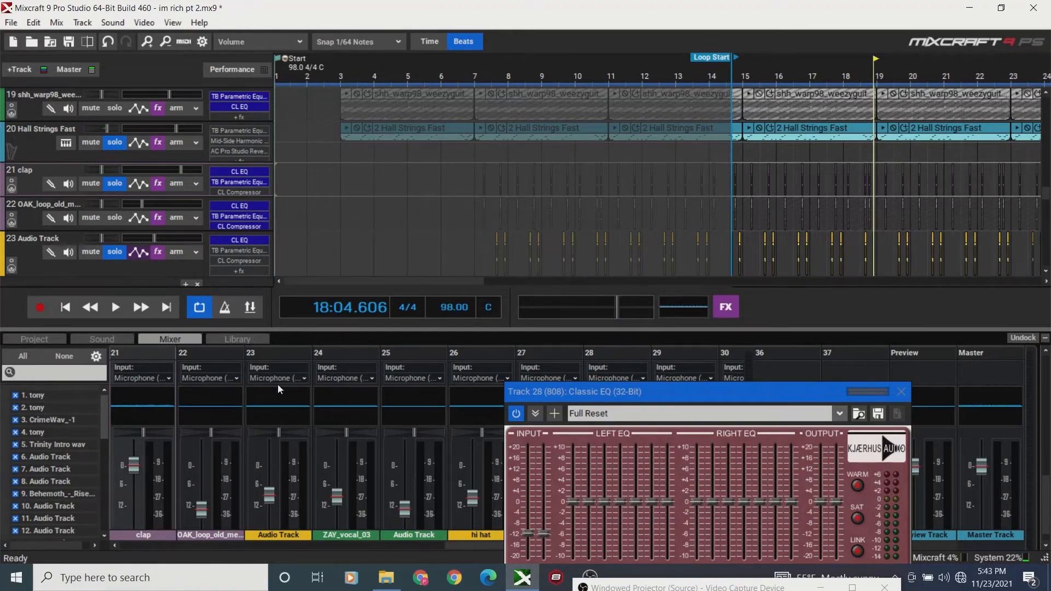
{"action": "left_click", "coordinate": [67, 307]}
{"action": "key", "text": "space"}
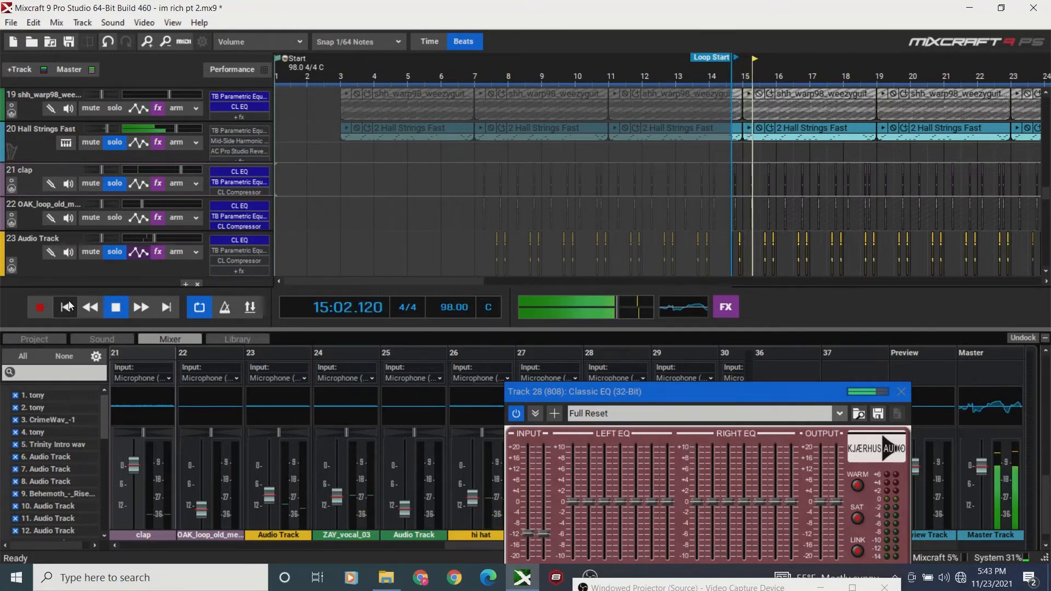
{"action": "key", "text": "space"}
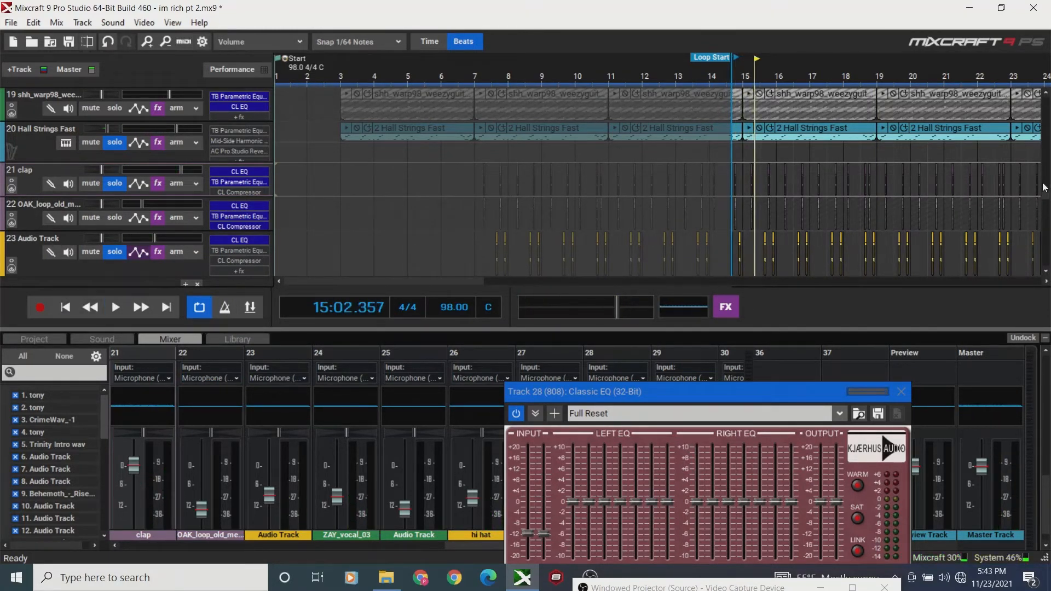
Close the 808 track's Classic EQ and bring tracks 23 to 25 into view.
{"action": "left_click_drag", "start_coordinate": [1045, 187], "coordinate": [1044, 217]}
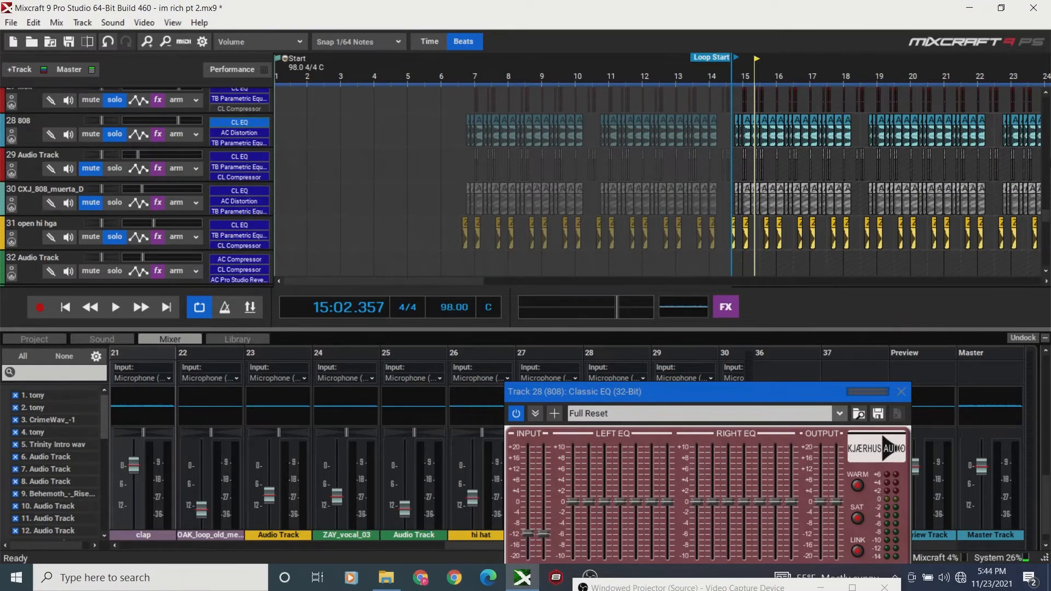
{"action": "left_click_drag", "start_coordinate": [1047, 220], "coordinate": [1050, 198]}
{"action": "scroll", "coordinate": [1049, 206], "scroll_direction": "down", "scroll_amount": 1}
{"action": "scroll", "coordinate": [1050, 205], "scroll_direction": "up", "scroll_amount": 3}
{"action": "scroll", "coordinate": [1049, 205], "scroll_direction": "down", "scroll_amount": 3}
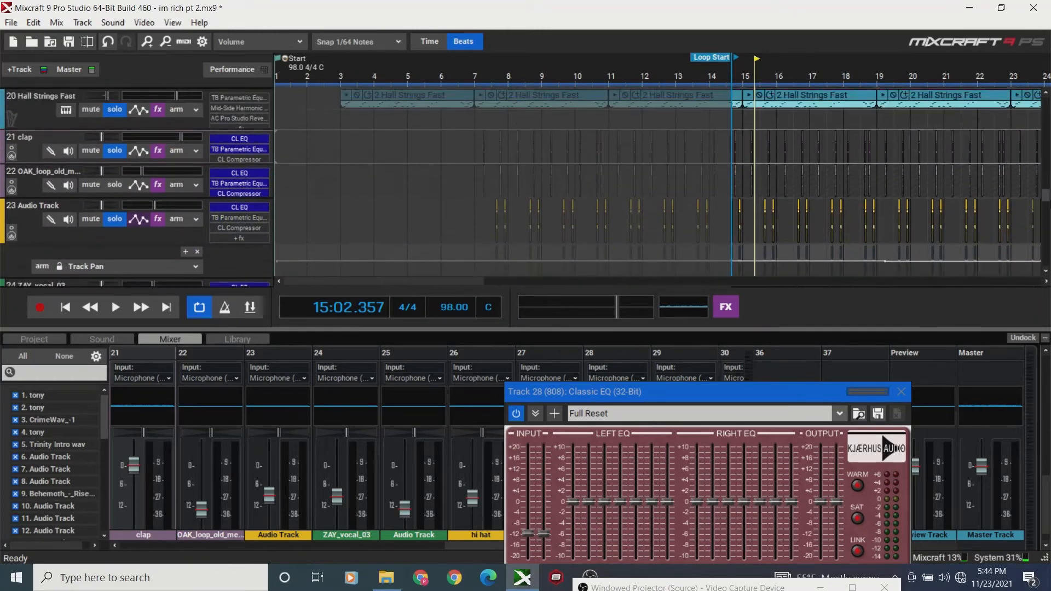
{"action": "left_click", "coordinate": [901, 392]}
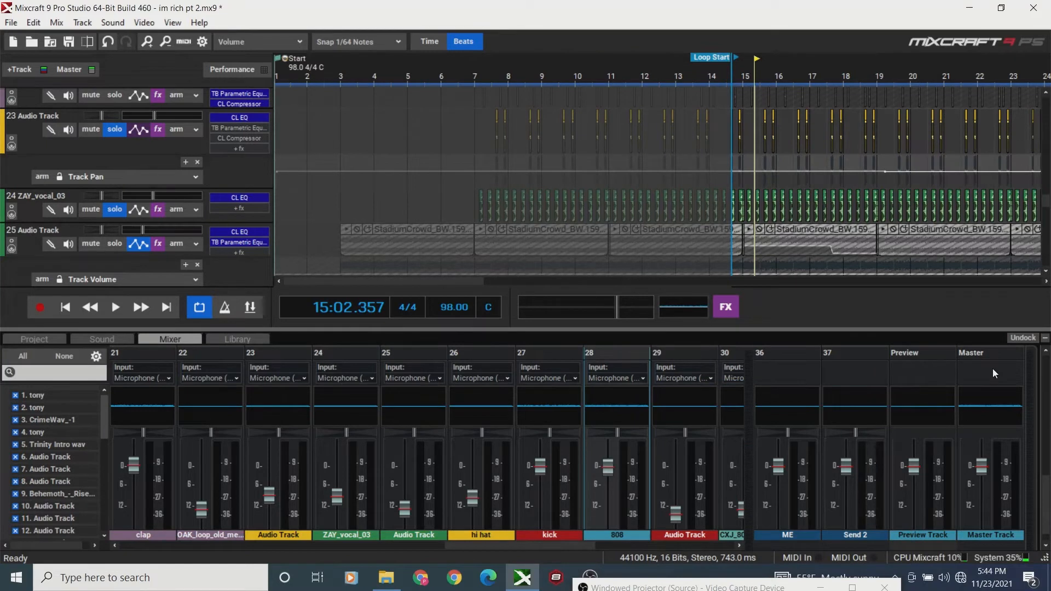
Examine the sends, compressors, drives and effect chains on the mixer's first channels.
{"action": "left_click_drag", "start_coordinate": [567, 550], "coordinate": [225, 567]}
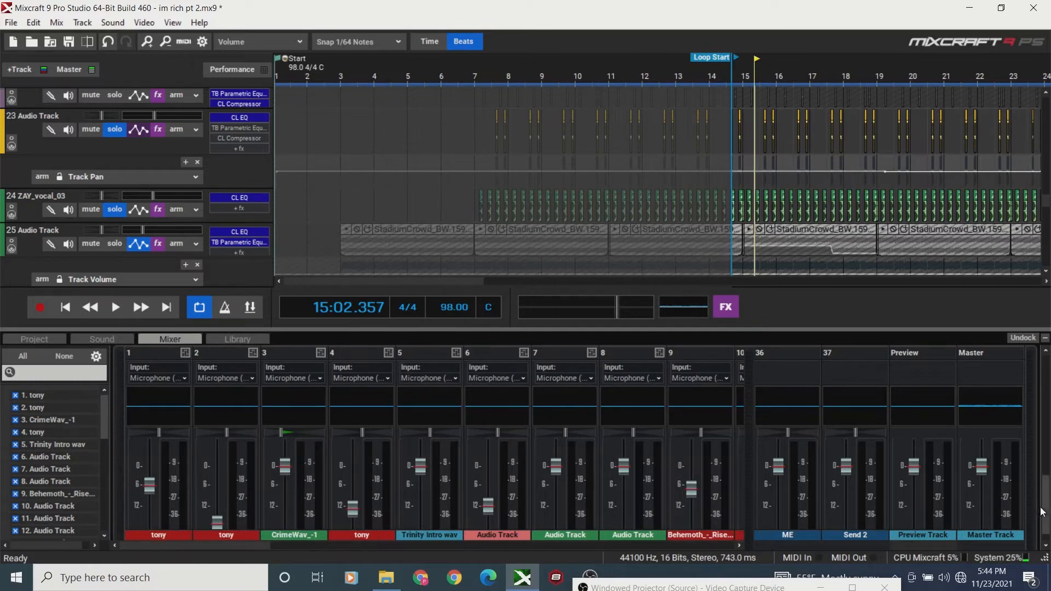
{"action": "left_click_drag", "start_coordinate": [1043, 512], "coordinate": [1048, 400]}
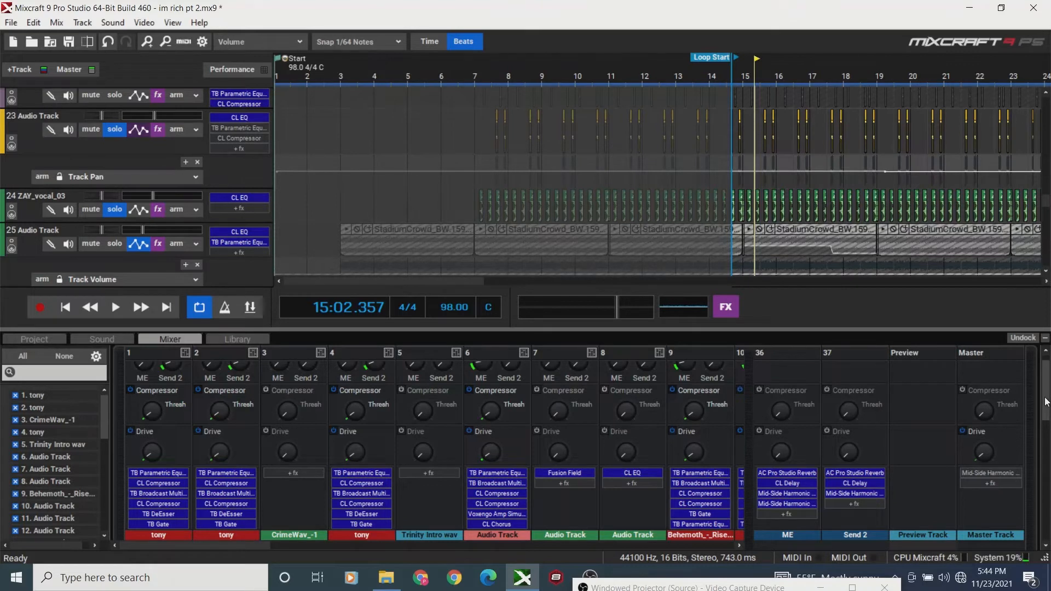
{"action": "scroll", "coordinate": [1046, 402], "scroll_direction": "up", "scroll_amount": 1}
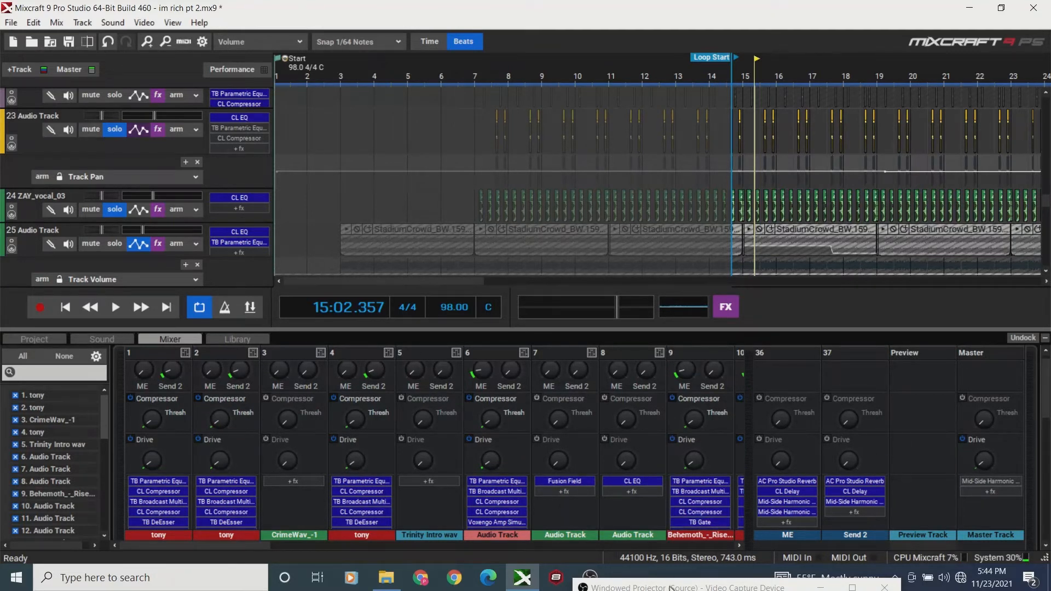
{"action": "left_click_drag", "start_coordinate": [670, 589], "coordinate": [772, 429]}
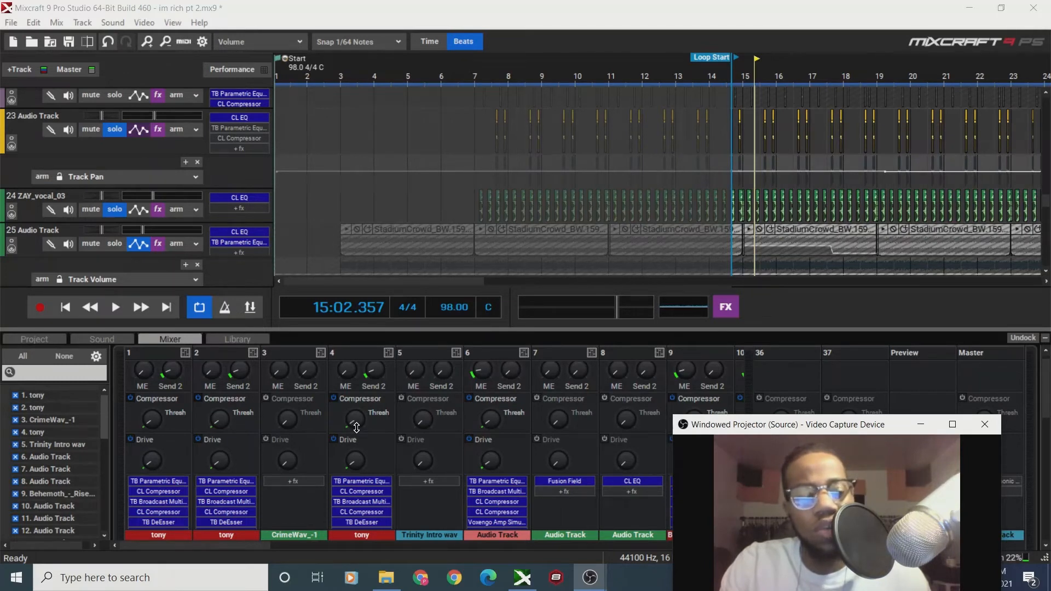
{"action": "mouse_move", "coordinate": [355, 425]}
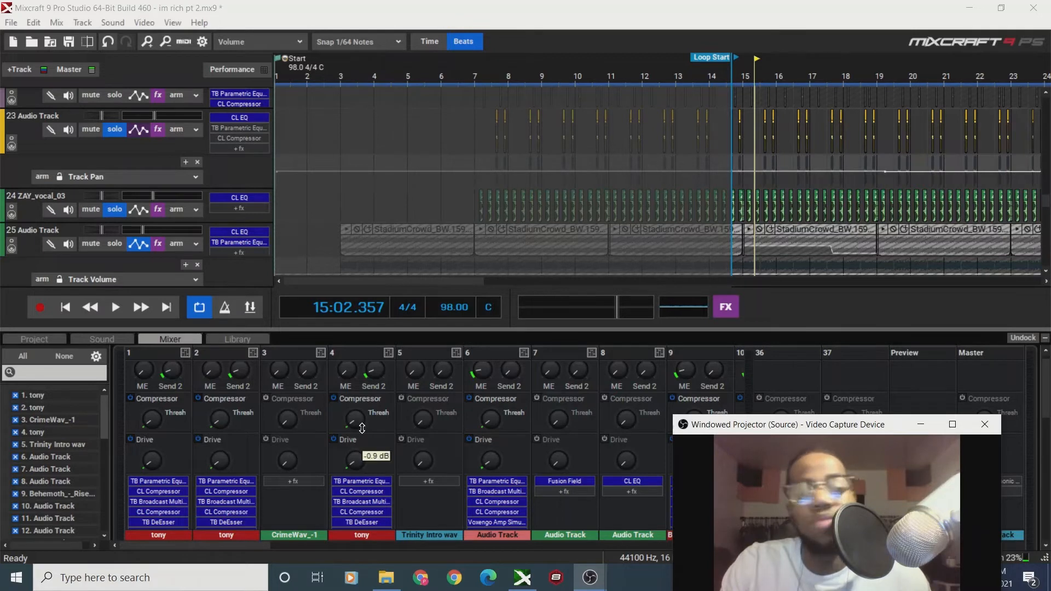
{"action": "left_click", "coordinate": [475, 289]}
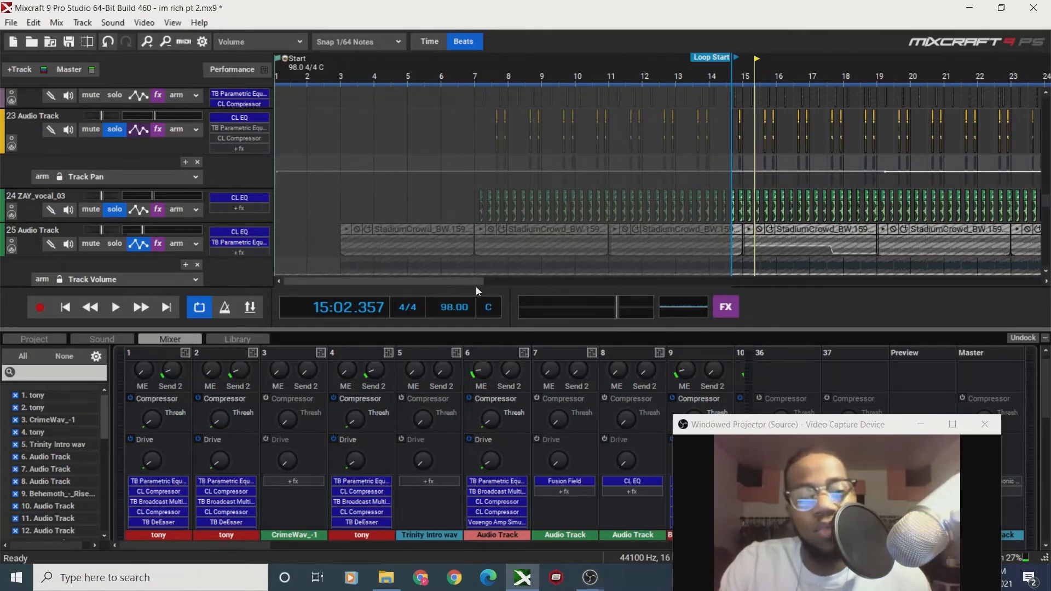
{"action": "left_click_drag", "start_coordinate": [464, 281], "coordinate": [540, 275]}
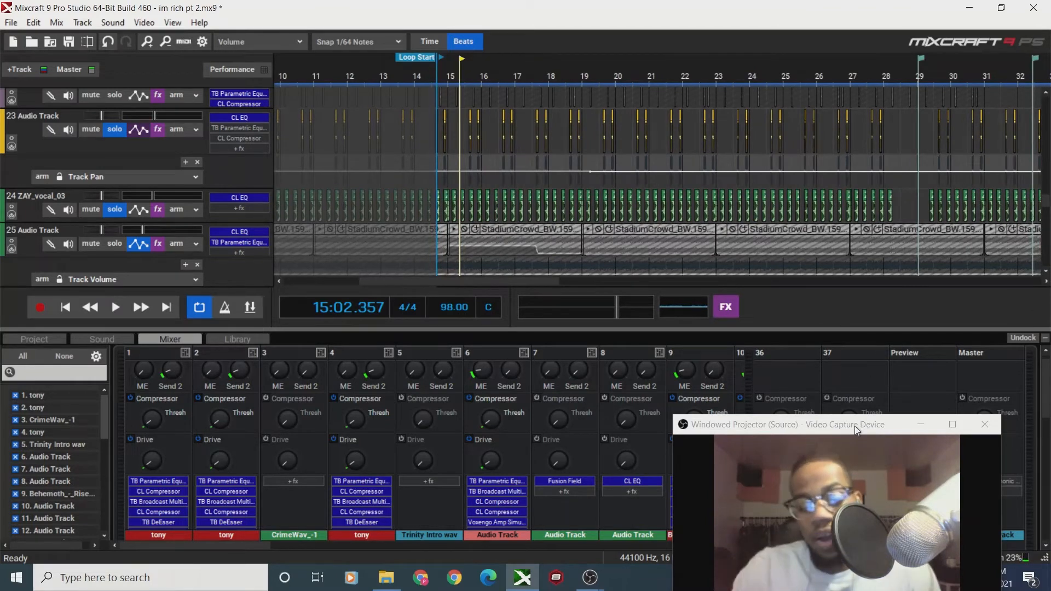
Shift the webcam projector window out of the way and move the yellow Audio Track 23 directly below the hi hat track.
{"action": "left_click_drag", "start_coordinate": [847, 432], "coordinate": [848, 588]}
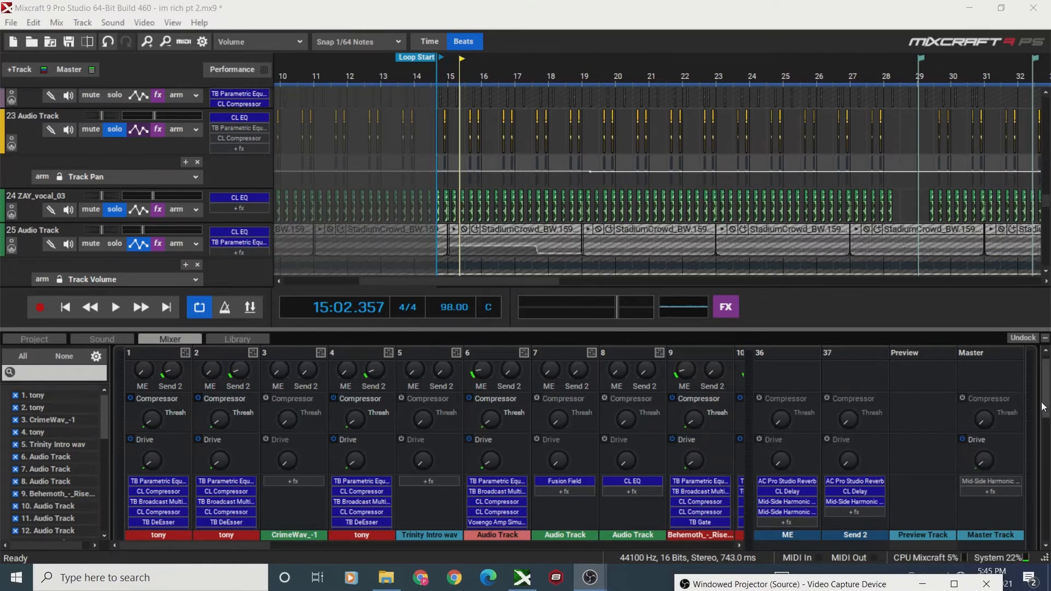
{"action": "left_click_drag", "start_coordinate": [1045, 409], "coordinate": [1050, 432]}
{"action": "left_click_drag", "start_coordinate": [1048, 215], "coordinate": [1047, 197]}
{"action": "scroll", "coordinate": [1047, 198], "scroll_direction": "down", "scroll_amount": 2}
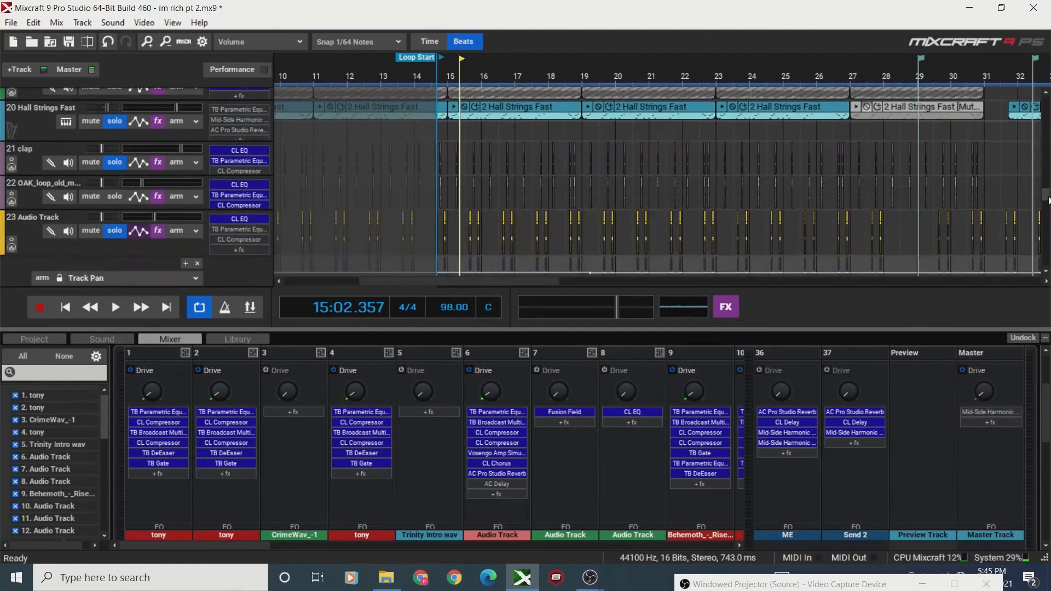
{"action": "scroll", "coordinate": [1048, 201], "scroll_direction": "down", "scroll_amount": 8}
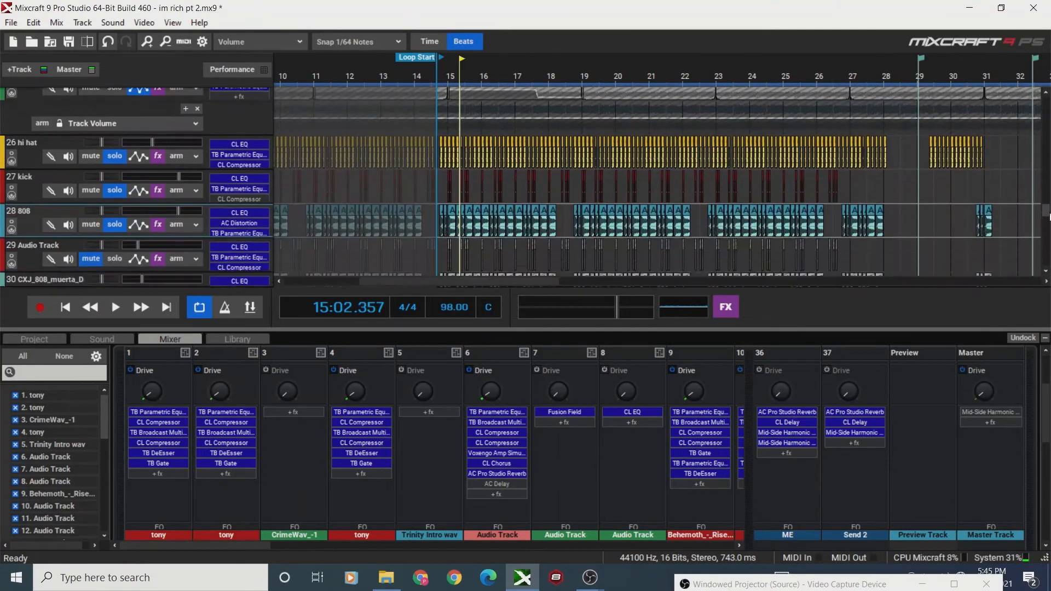
{"action": "scroll", "coordinate": [1048, 207], "scroll_direction": "up", "scroll_amount": 1}
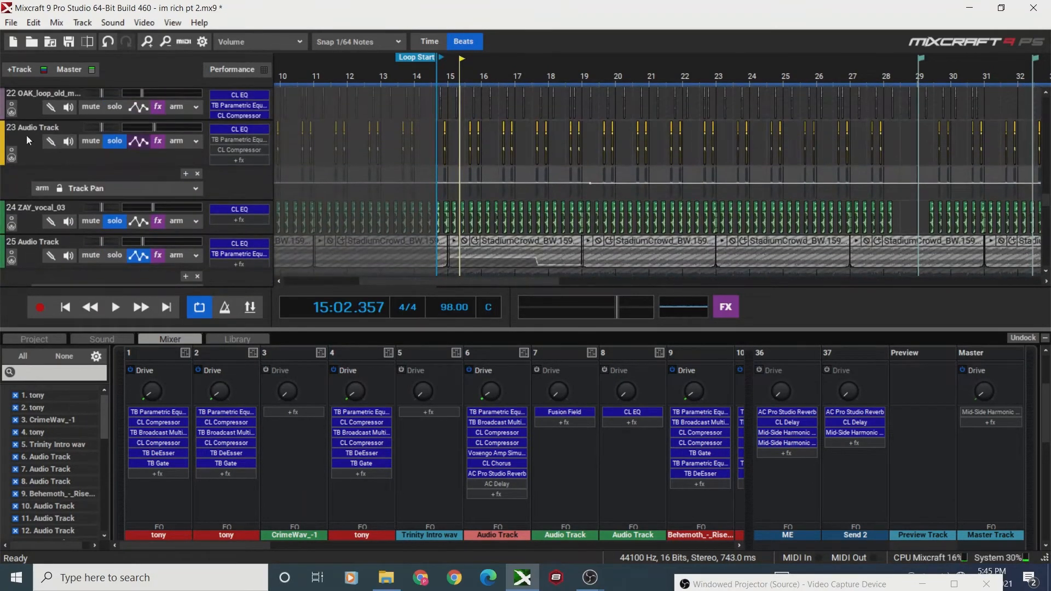
{"action": "left_click_drag", "start_coordinate": [27, 137], "coordinate": [65, 253]}
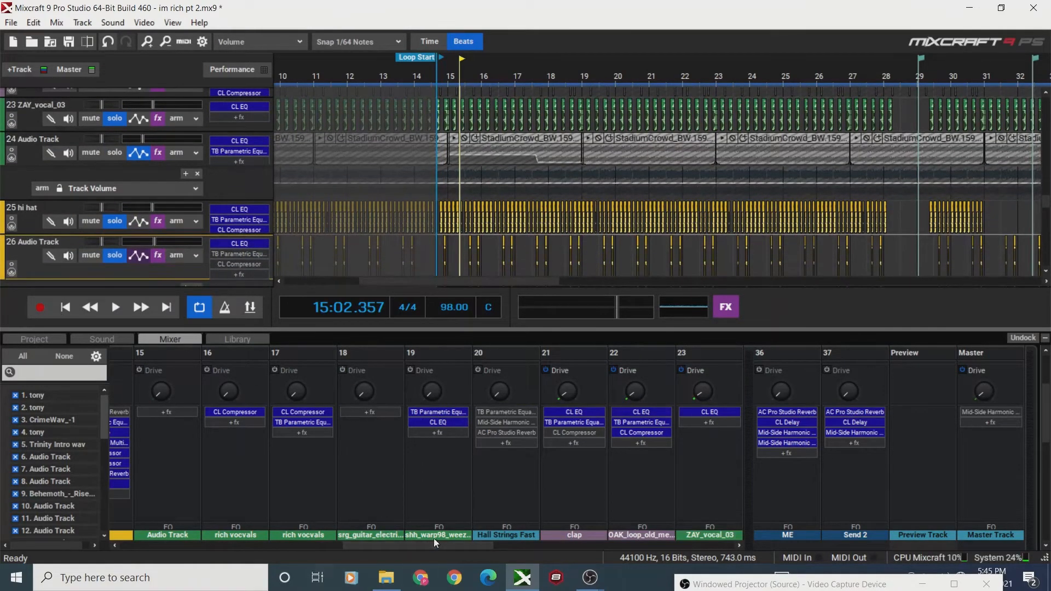
Check the drive and compressor threshold on the hi hat channel and on the yellow Audio Track channel beside it.
{"action": "left_click_drag", "start_coordinate": [419, 546], "coordinate": [536, 543]}
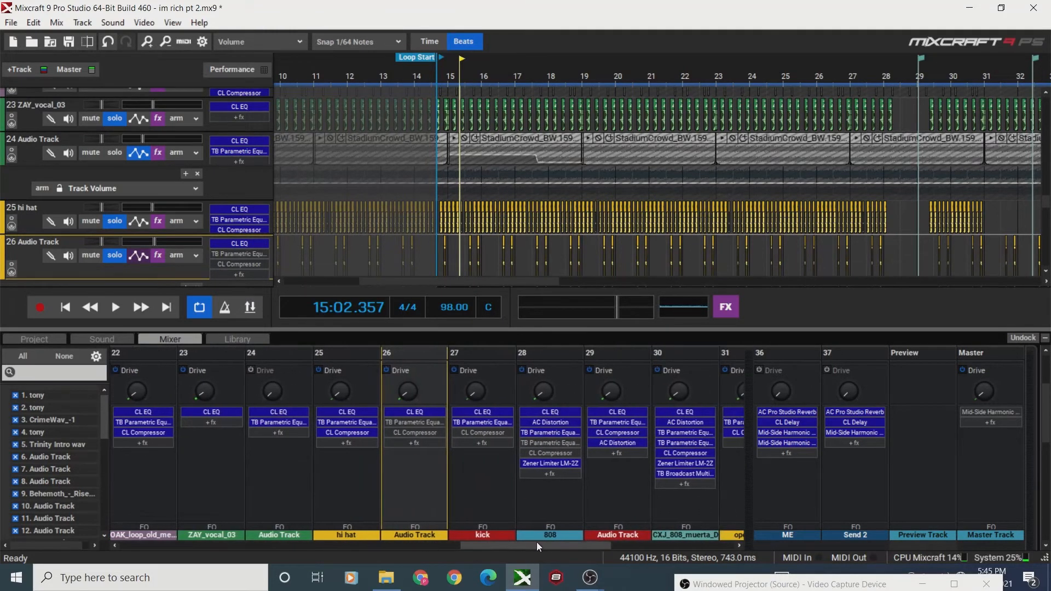
{"action": "left_click", "coordinate": [339, 392]}
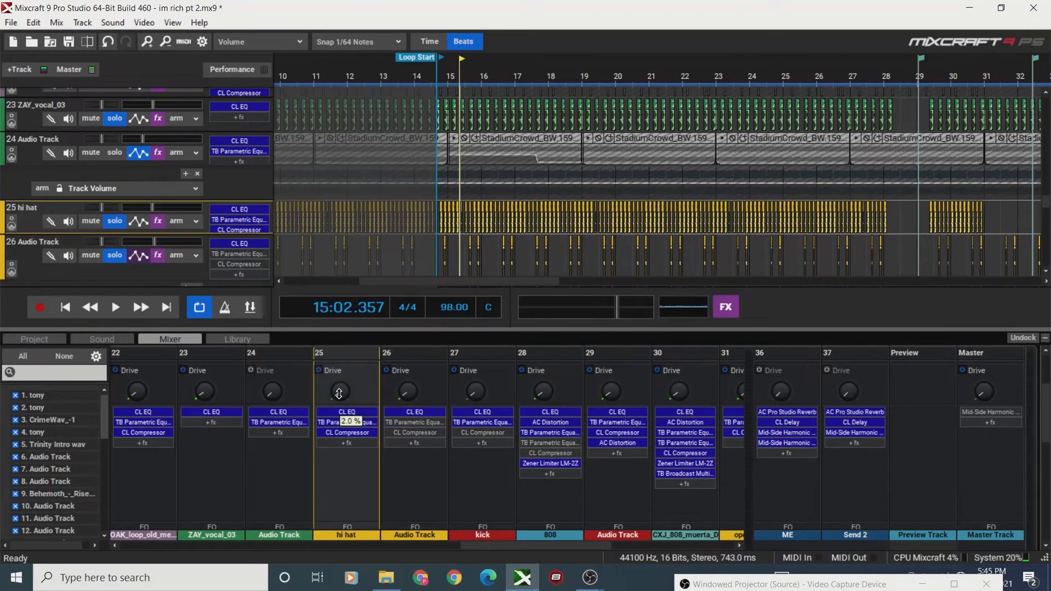
{"action": "scroll", "coordinate": [382, 423], "scroll_direction": "up", "scroll_amount": 3}
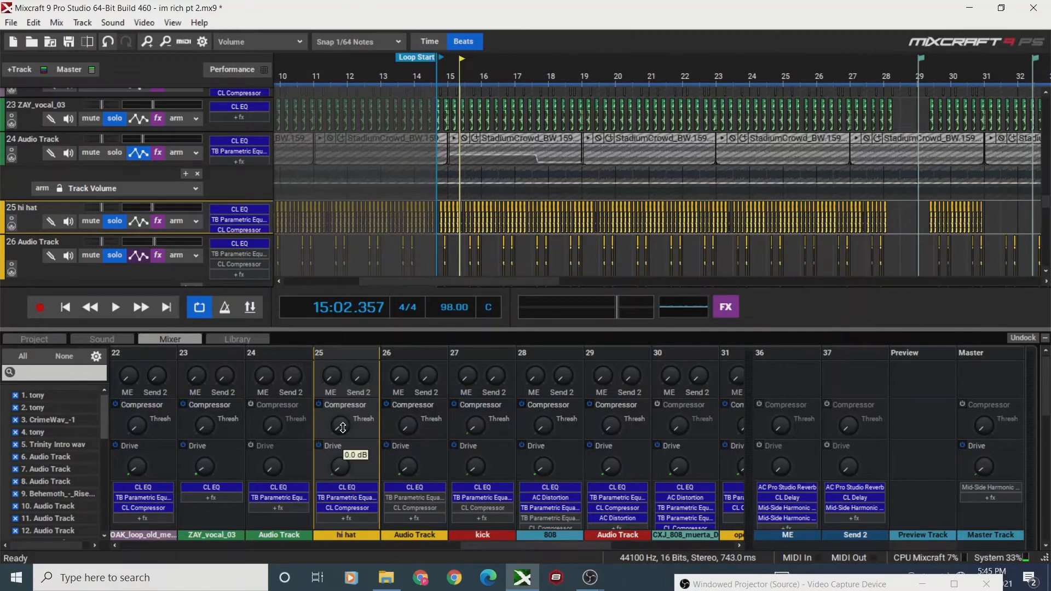
{"action": "scroll", "coordinate": [343, 428], "scroll_direction": "down", "scroll_amount": 1}
{"action": "left_click", "coordinate": [408, 430]}
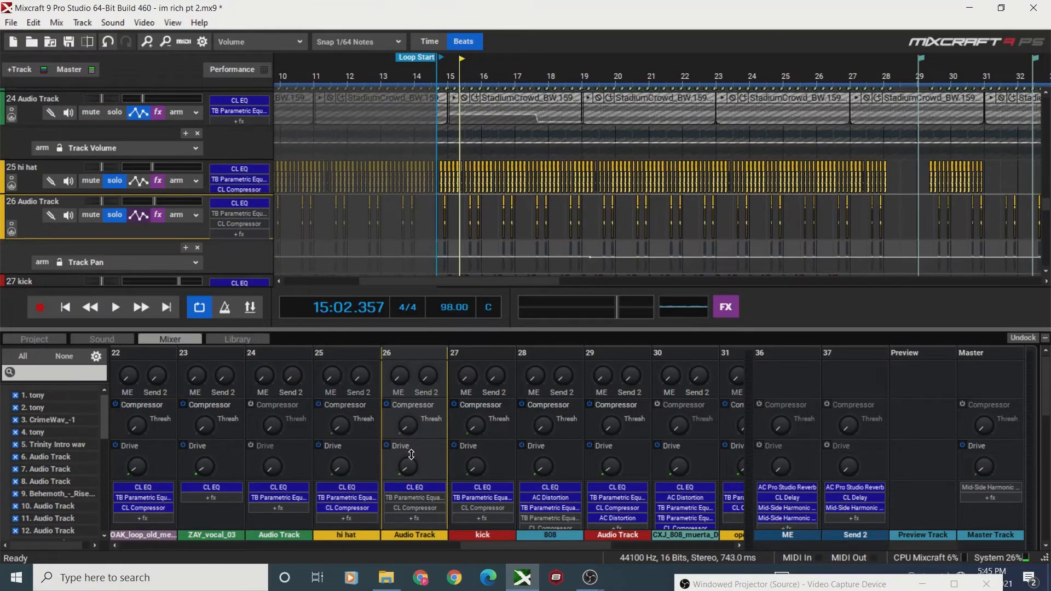
{"action": "mouse_move", "coordinate": [411, 472]}
Review tracks 28 to 32 and inspect the open hi hga channel's compressor in the mixer.
{"action": "left_click_drag", "start_coordinate": [1047, 203], "coordinate": [1047, 222]}
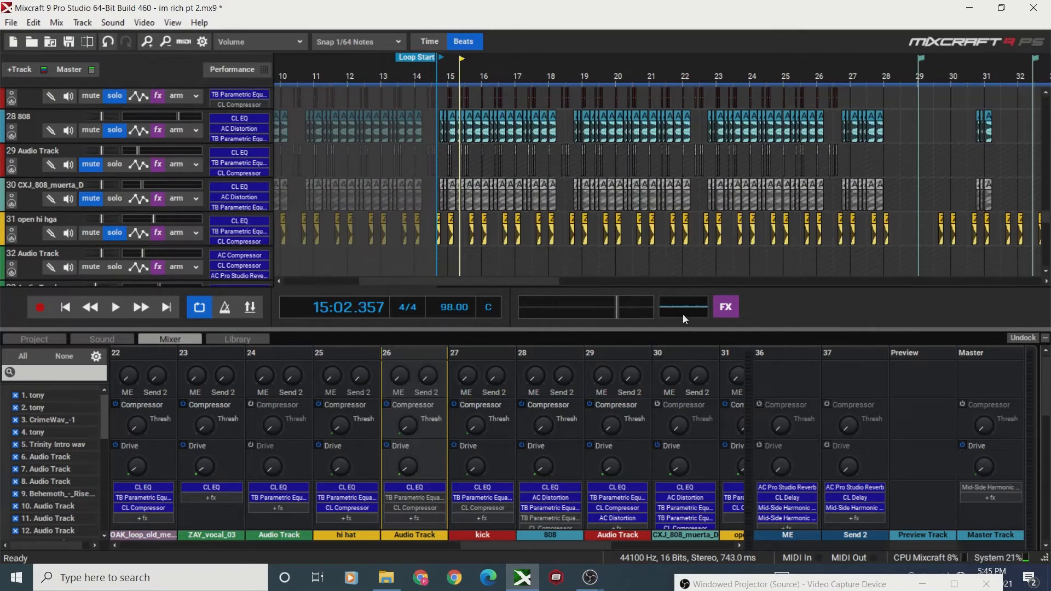
{"action": "left_click_drag", "start_coordinate": [549, 543], "coordinate": [563, 495]}
{"action": "left_click", "coordinate": [559, 404]}
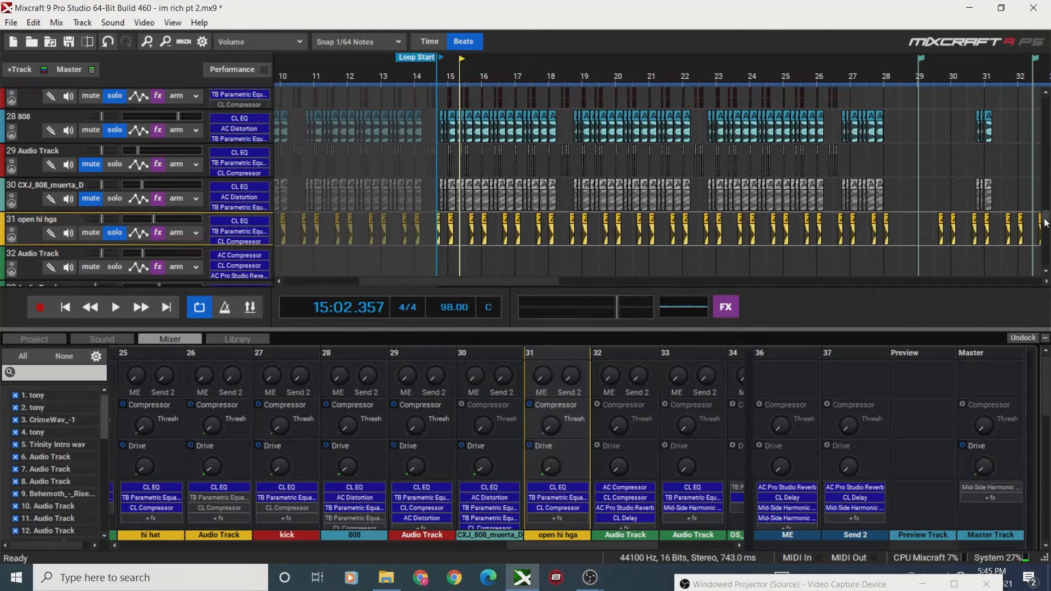
Inspect the clap channel's compressor threshold and drive in the mixer, and look over its neighbouring tracks in the arrangement.
{"action": "left_click_drag", "start_coordinate": [1046, 225], "coordinate": [1040, 197]}
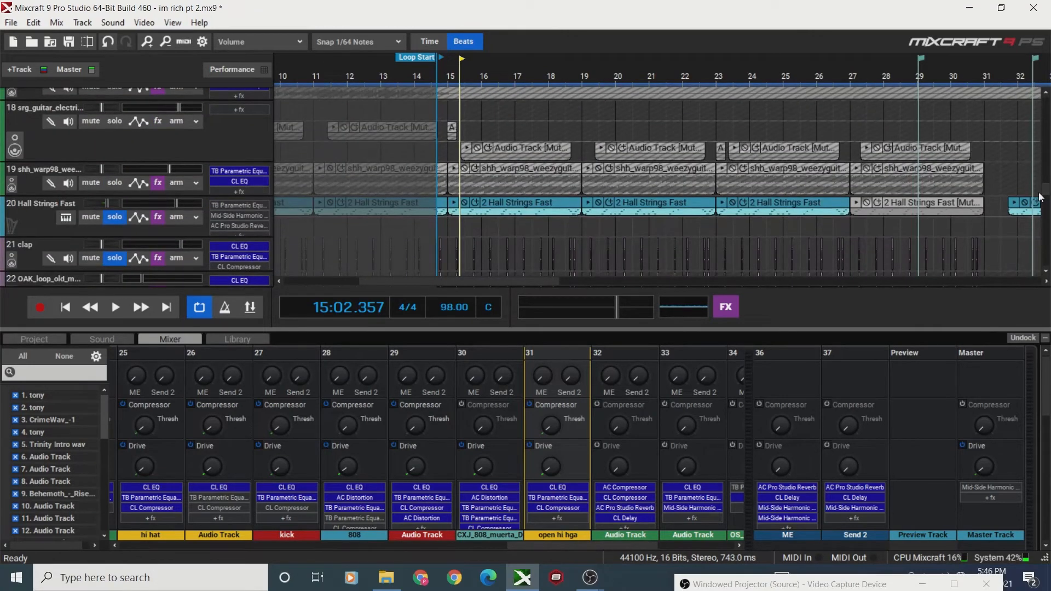
{"action": "left_click_drag", "start_coordinate": [553, 545], "coordinate": [399, 553]}
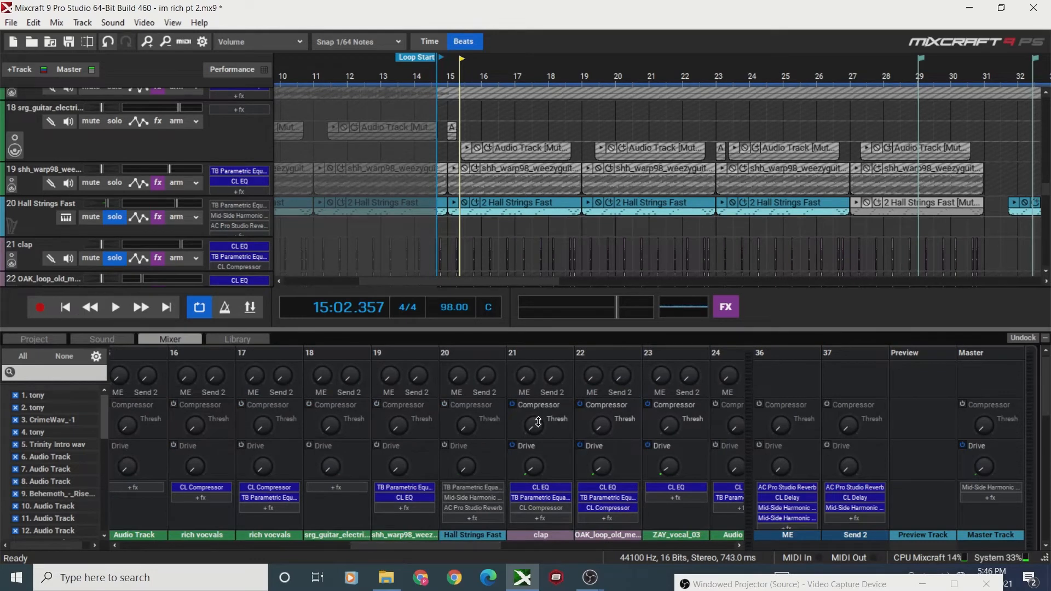
{"action": "mouse_move", "coordinate": [538, 429]}
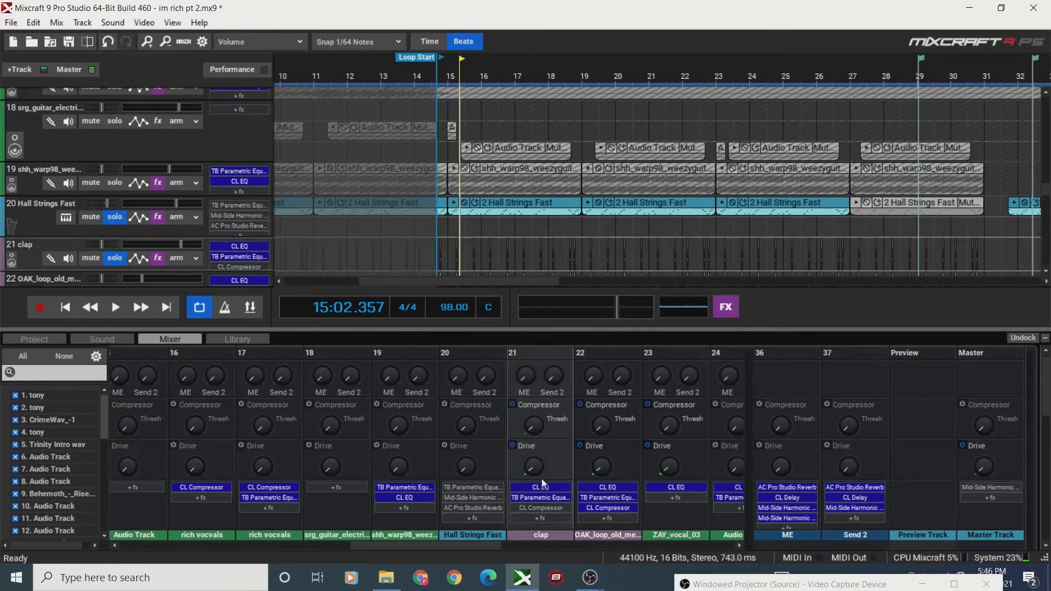
{"action": "mouse_move", "coordinate": [535, 470]}
{"action": "scroll", "coordinate": [1046, 197], "scroll_direction": "down", "scroll_amount": 3}
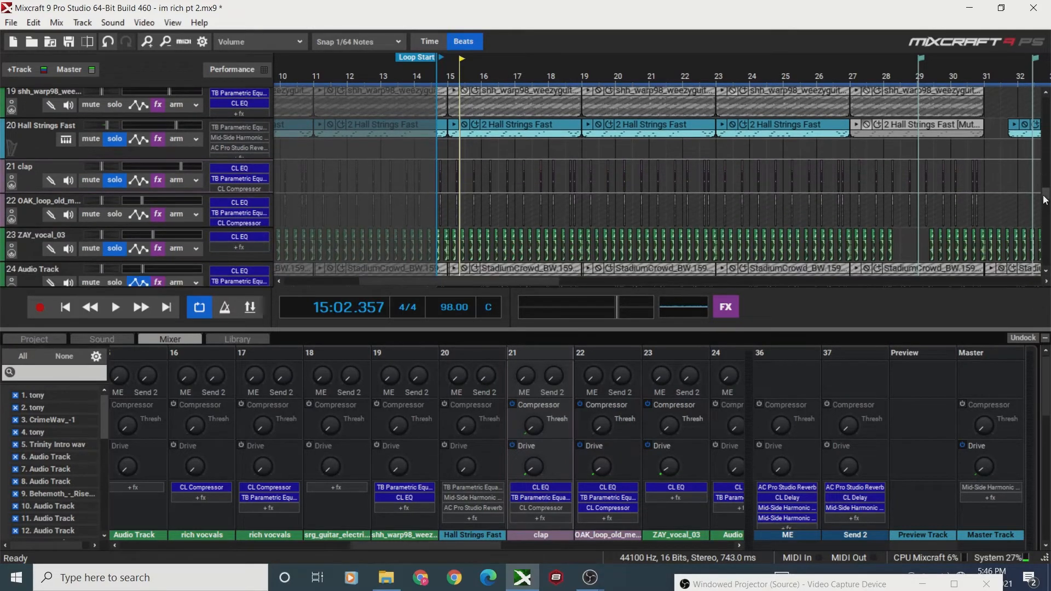
{"action": "scroll", "coordinate": [1046, 200], "scroll_direction": "up", "scroll_amount": 1}
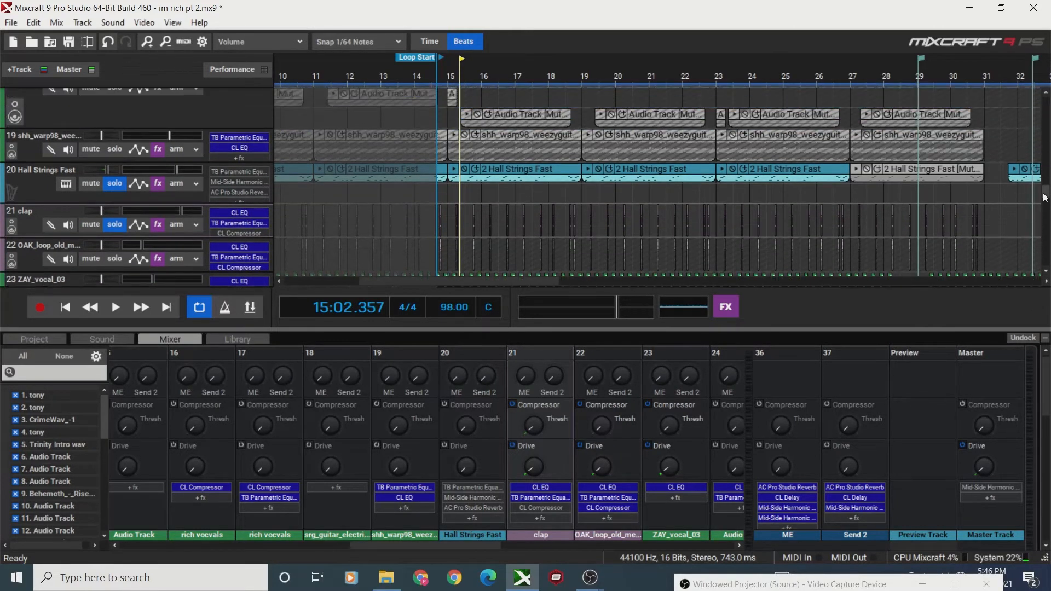
{"action": "scroll", "coordinate": [1046, 198], "scroll_direction": "down", "scroll_amount": 4}
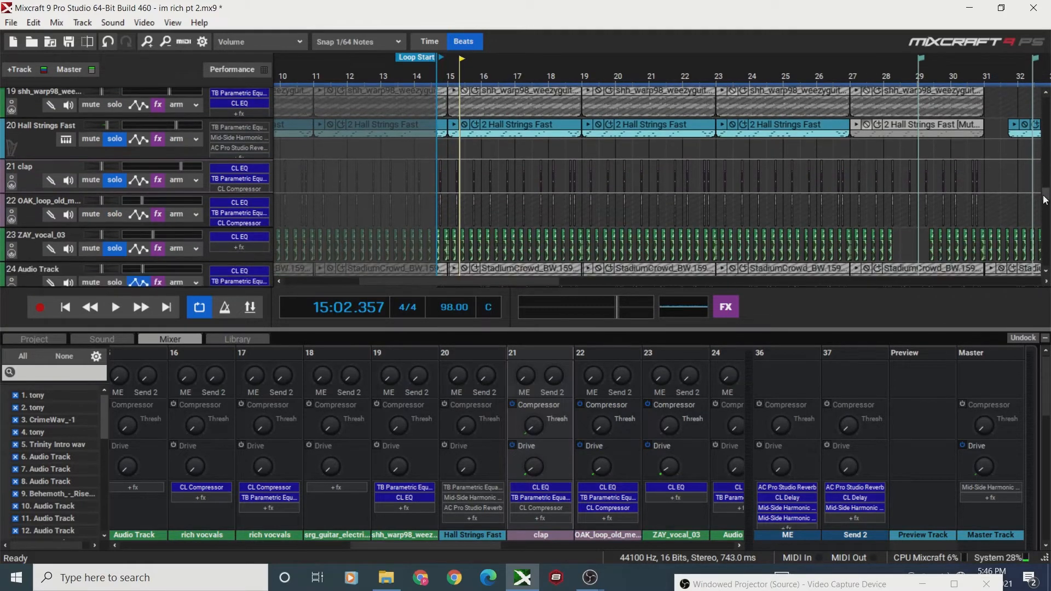
{"action": "scroll", "coordinate": [1046, 200], "scroll_direction": "up", "scroll_amount": 6}
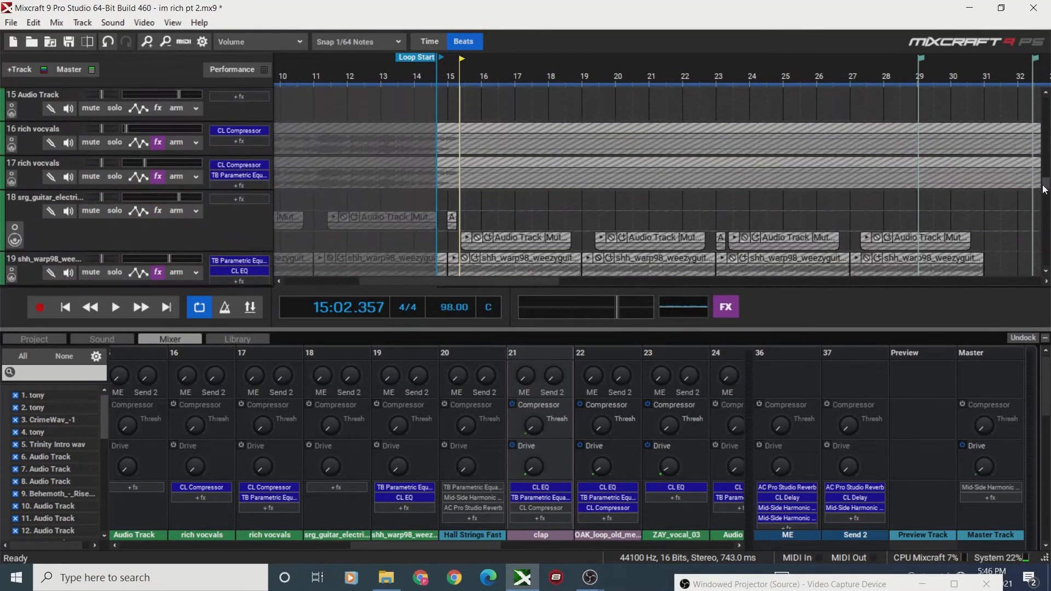
Inspect the compressor threshold and drive on the 808 channel in the mixer.
{"action": "left_click_drag", "start_coordinate": [1043, 185], "coordinate": [1048, 219]}
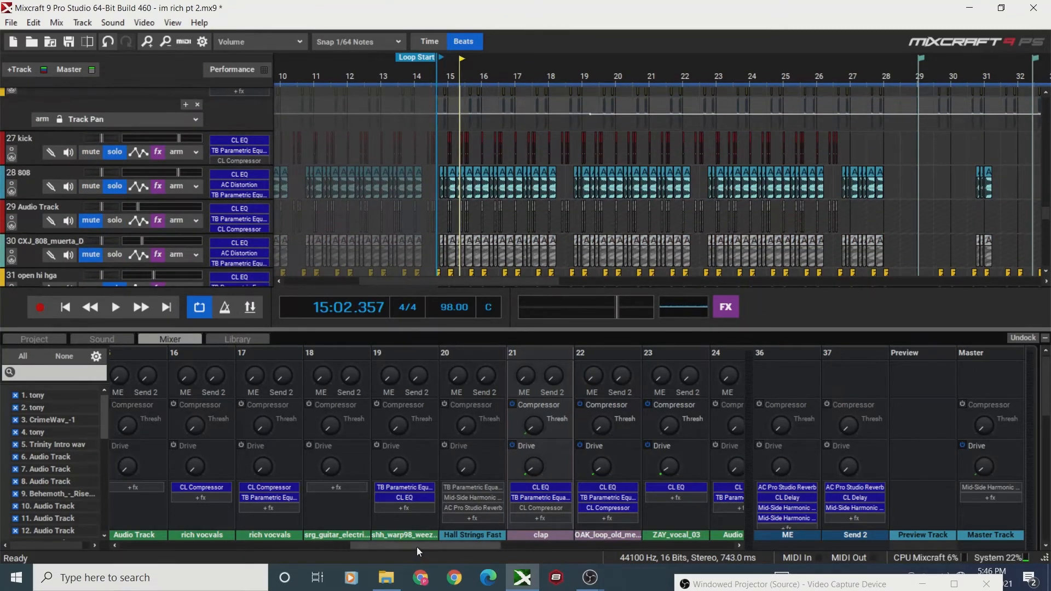
{"action": "left_click_drag", "start_coordinate": [416, 547], "coordinate": [540, 530]}
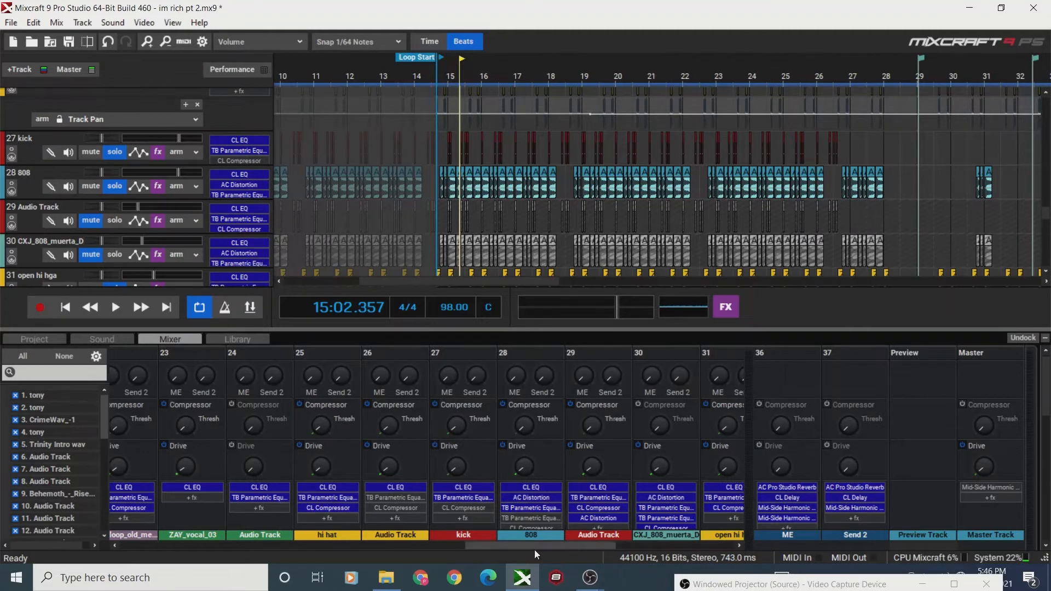
{"action": "left_click_drag", "start_coordinate": [534, 550], "coordinate": [570, 543]}
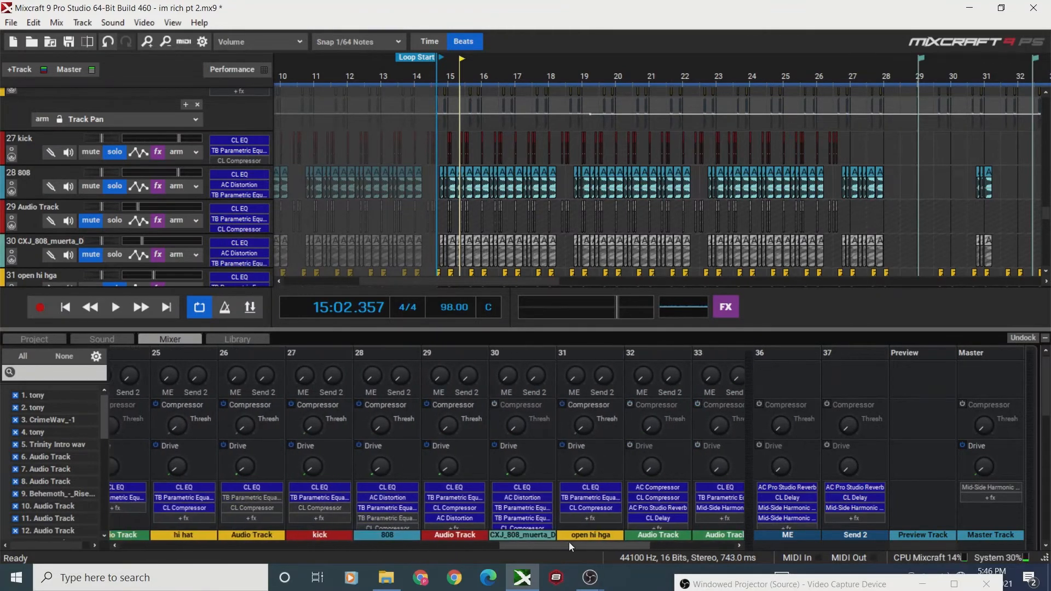
{"action": "mouse_move", "coordinate": [381, 427]}
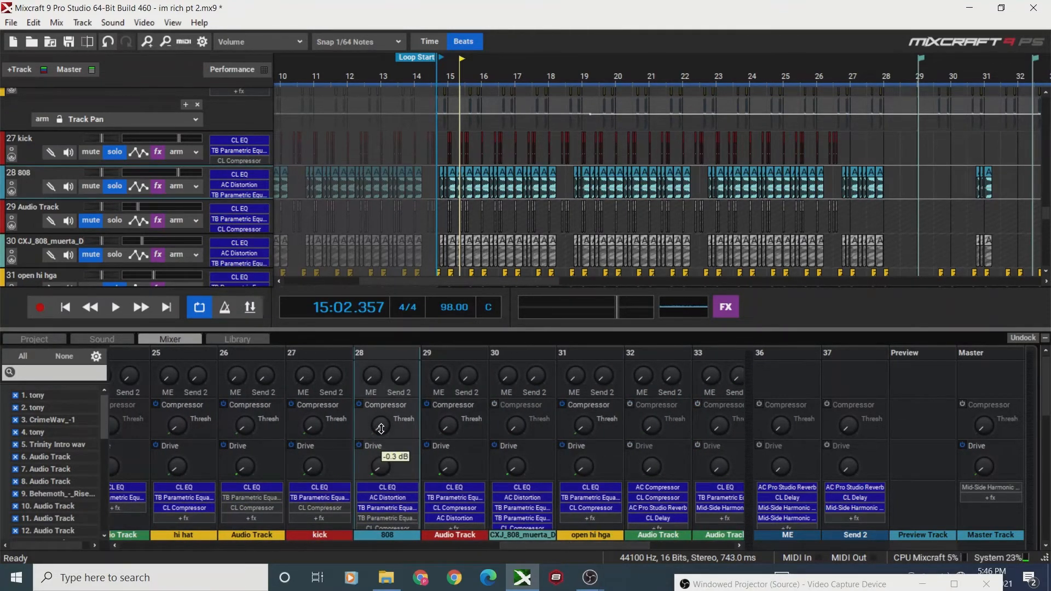
{"action": "scroll", "coordinate": [381, 427], "scroll_direction": "down", "scroll_amount": 2}
{"action": "mouse_move", "coordinate": [383, 469]}
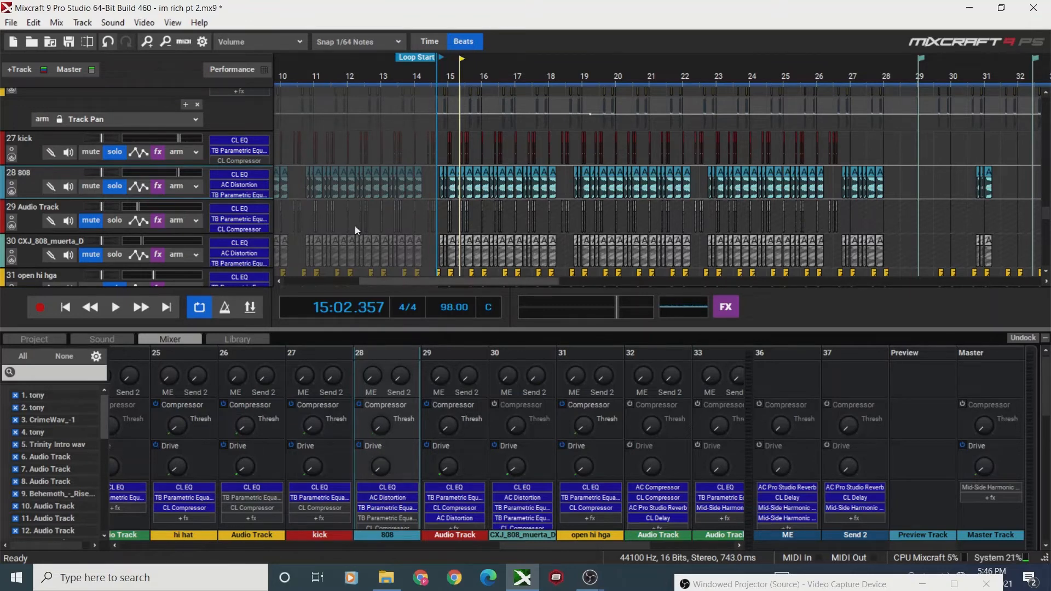
Play the loop from its start and in a brief second pass, checking the channel faders and level meters in the mixer.
{"action": "left_click", "coordinate": [65, 307]}
{"action": "key", "text": "space"}
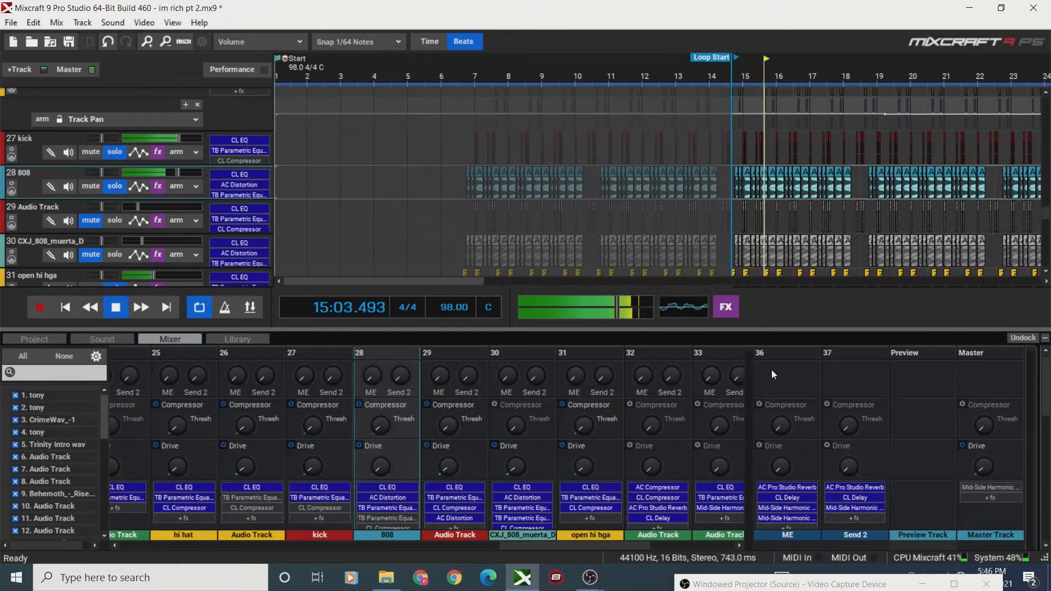
{"action": "scroll", "coordinate": [774, 375], "scroll_direction": "down", "scroll_amount": 5}
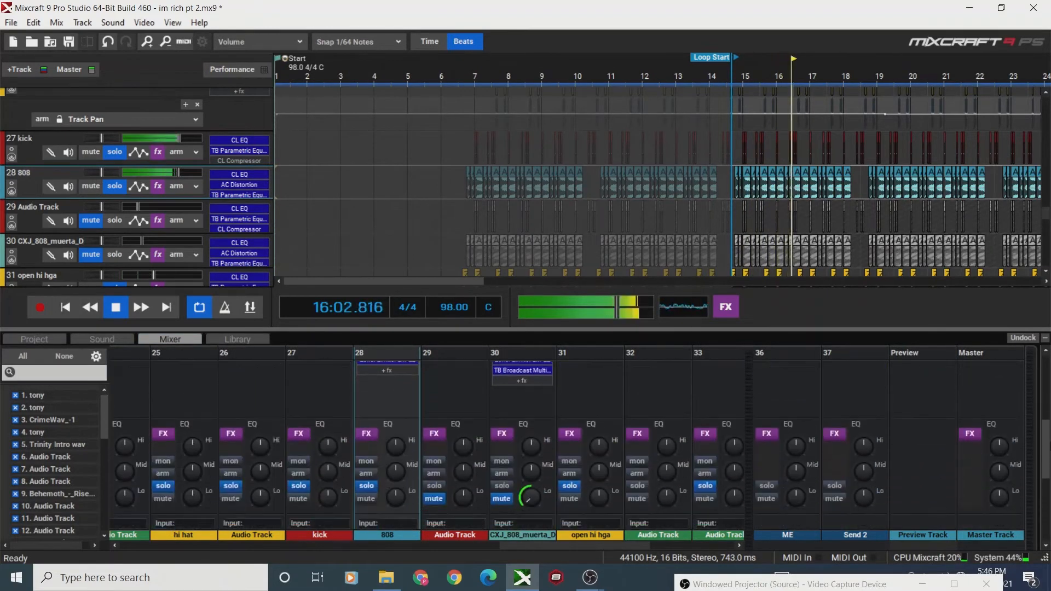
{"action": "scroll", "coordinate": [773, 375], "scroll_direction": "down", "scroll_amount": 5}
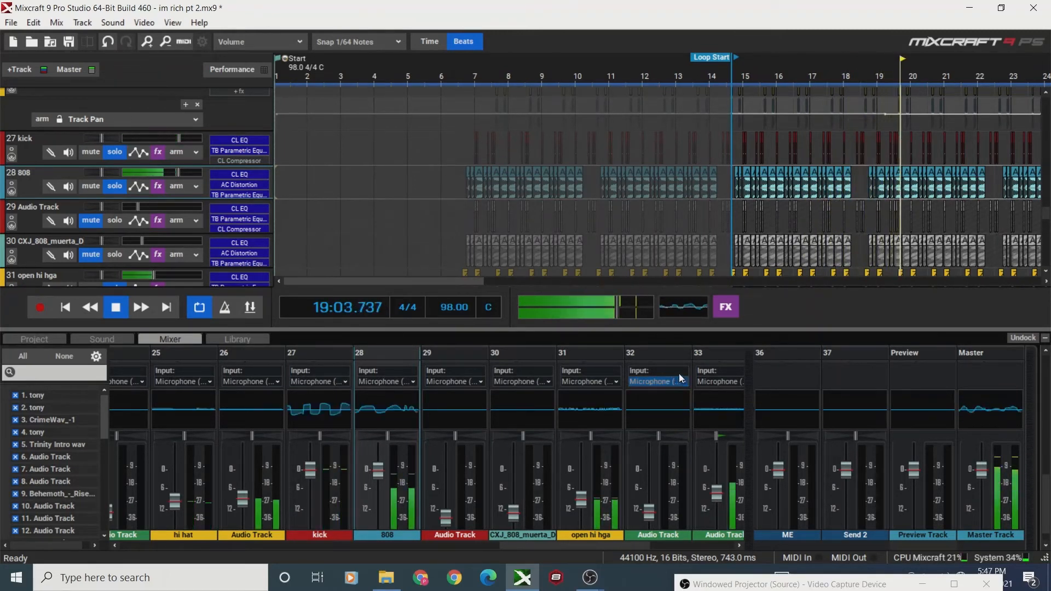
{"action": "left_click_drag", "start_coordinate": [466, 281], "coordinate": [537, 286]}
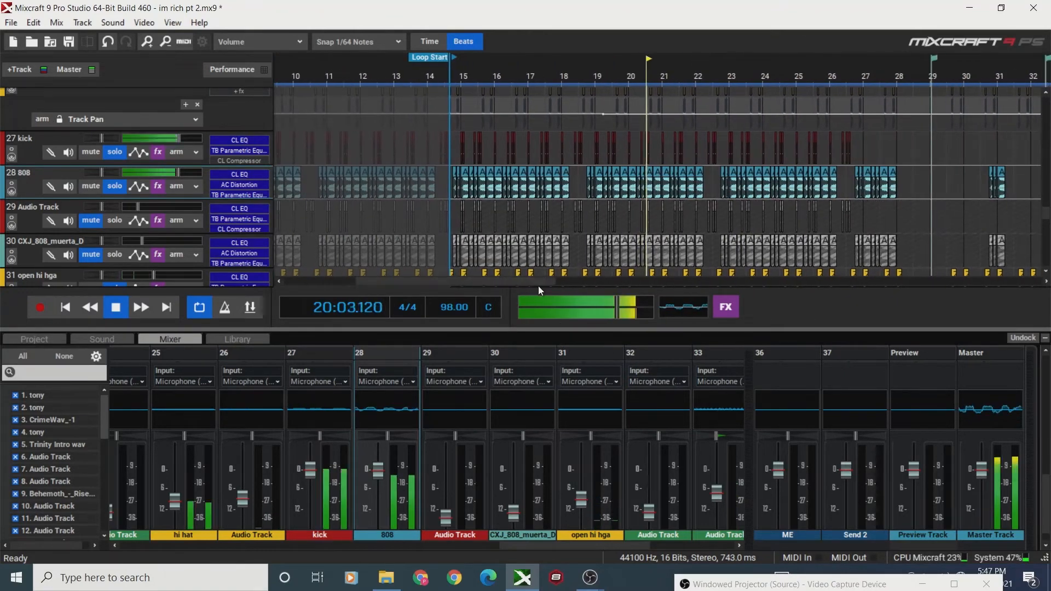
{"action": "key", "text": "space"}
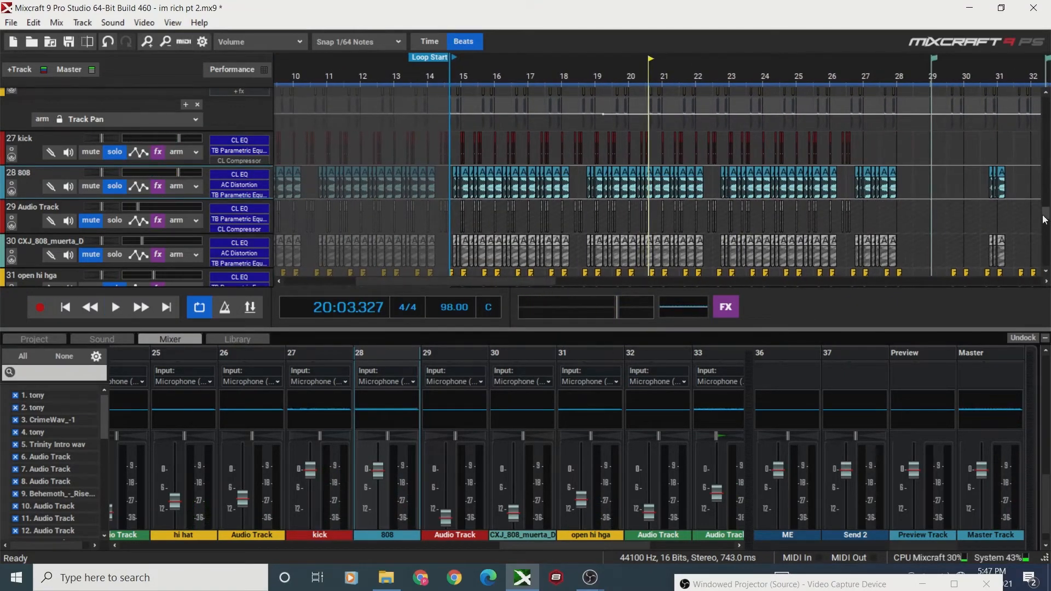
{"action": "scroll", "coordinate": [1044, 219], "scroll_direction": "down", "scroll_amount": 5}
{"action": "scroll", "coordinate": [1044, 218], "scroll_direction": "up", "scroll_amount": 5}
{"action": "key", "text": "space"}
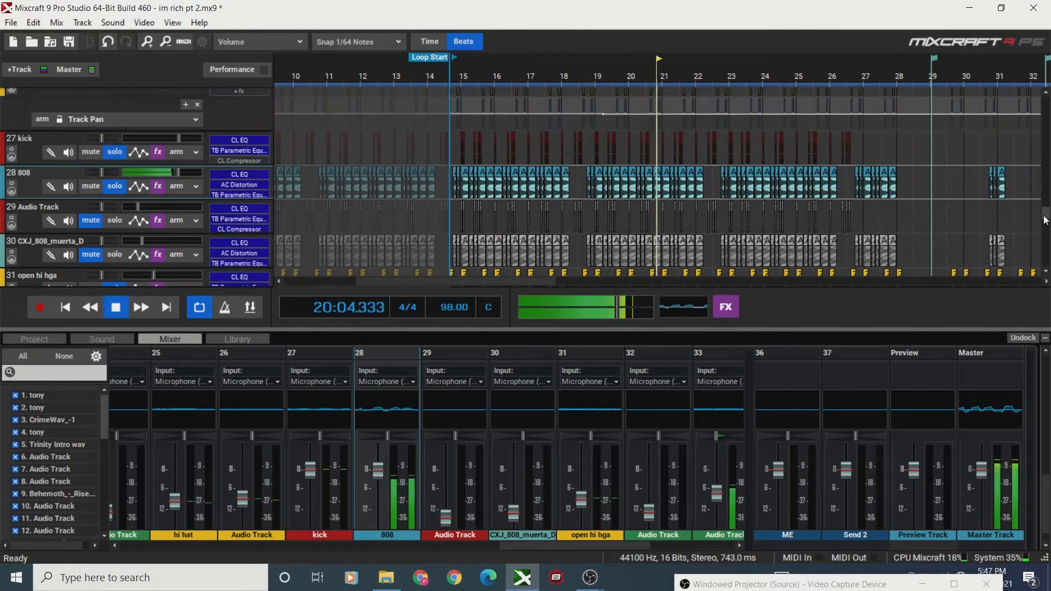
{"action": "key", "text": "space"}
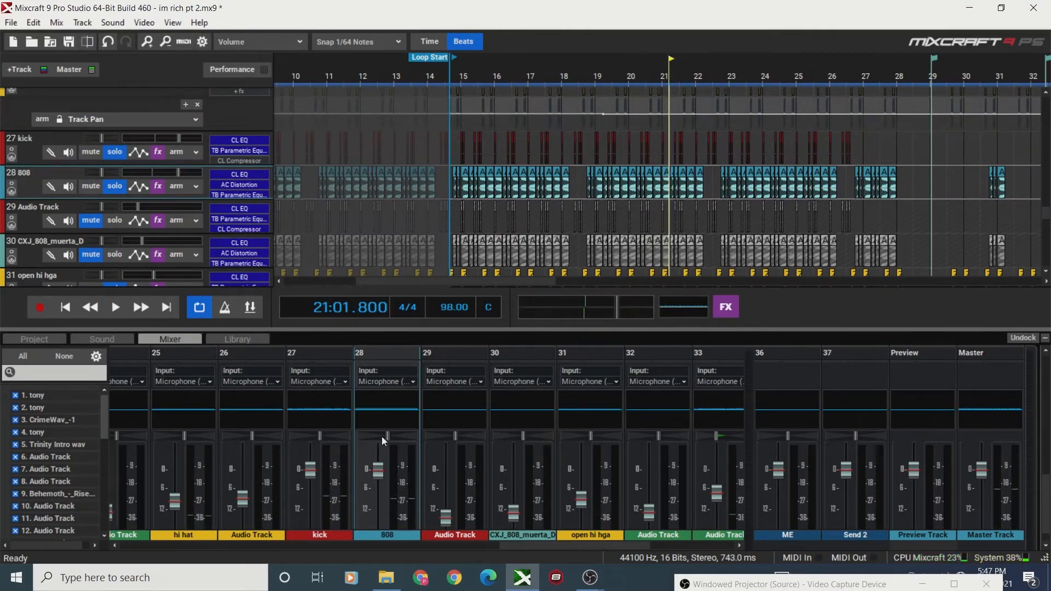
Return to the mixer's drive controls and check the kick and master channels' drive.
{"action": "left_click_drag", "start_coordinate": [1046, 488], "coordinate": [1046, 386]}
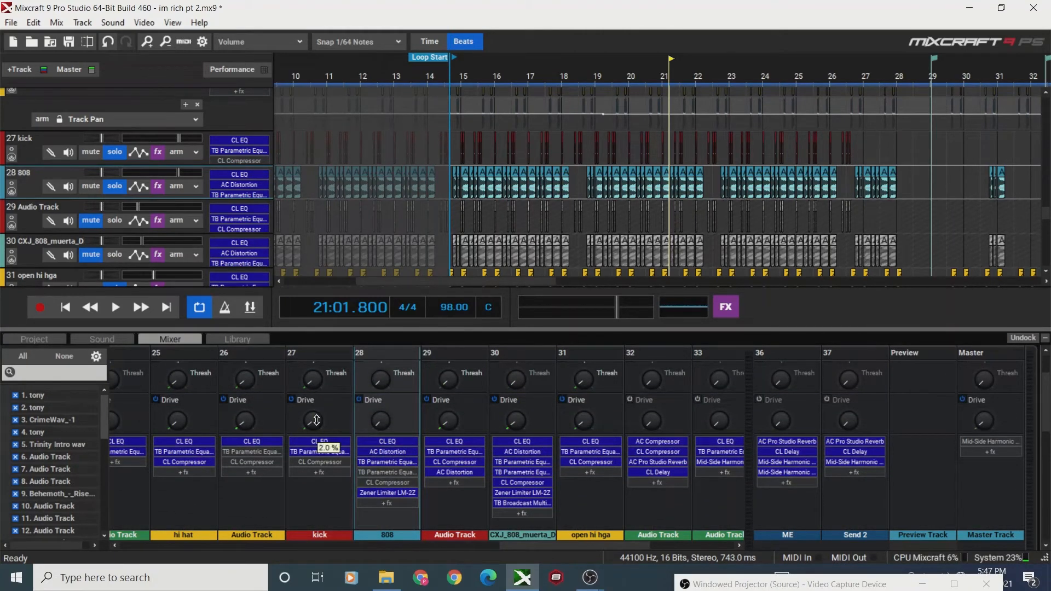
{"action": "left_click_drag", "start_coordinate": [979, 422], "coordinate": [982, 428]}
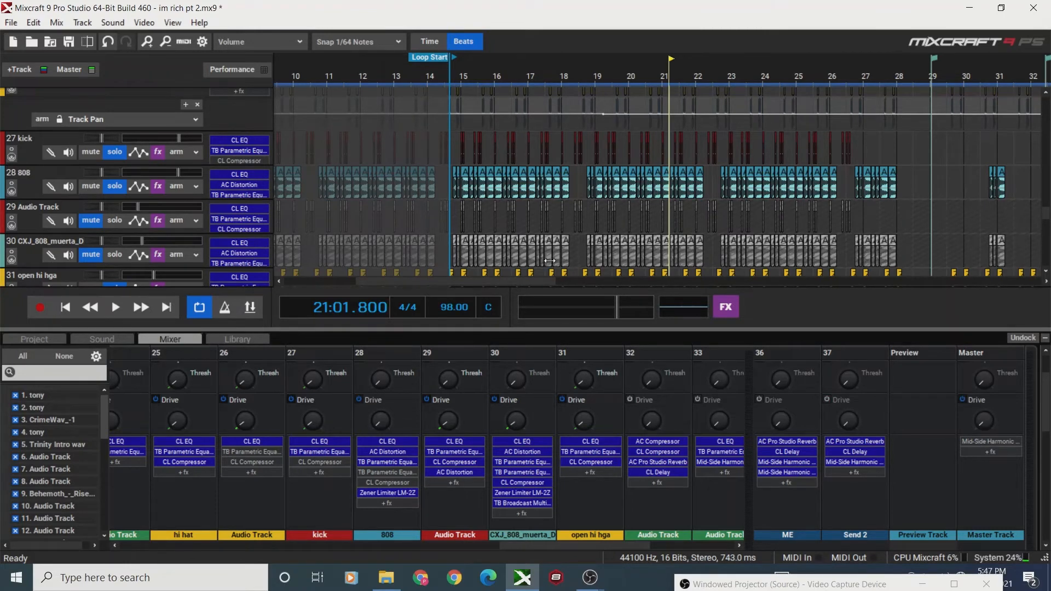
Play the loop from its start and look over the strings, clap, kick and 808 tracks in the arrangement.
{"action": "left_click", "coordinate": [74, 306]}
{"action": "key", "text": "space"}
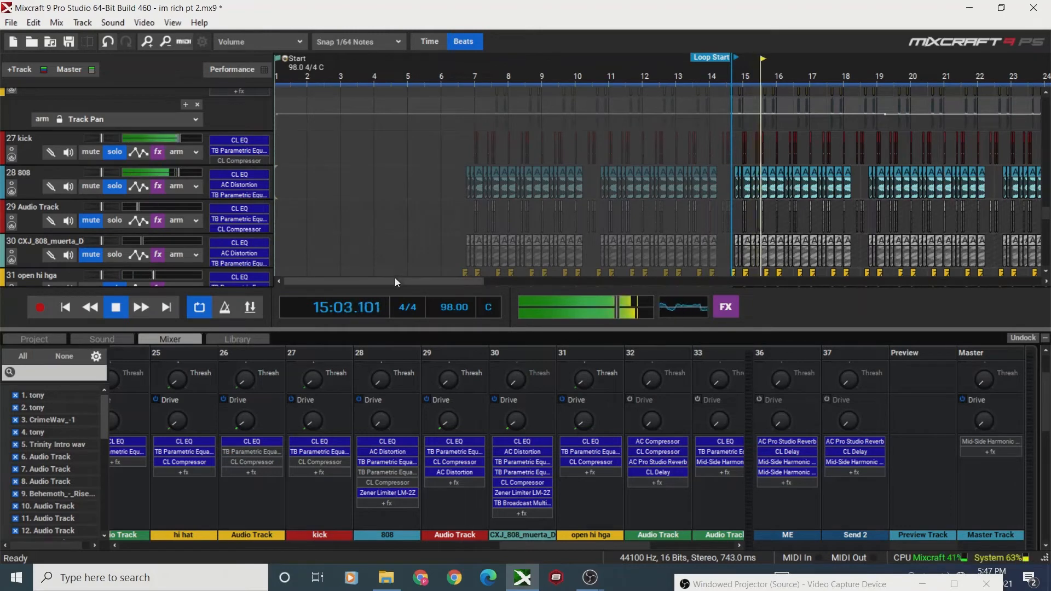
{"action": "left_click_drag", "start_coordinate": [395, 278], "coordinate": [464, 282]}
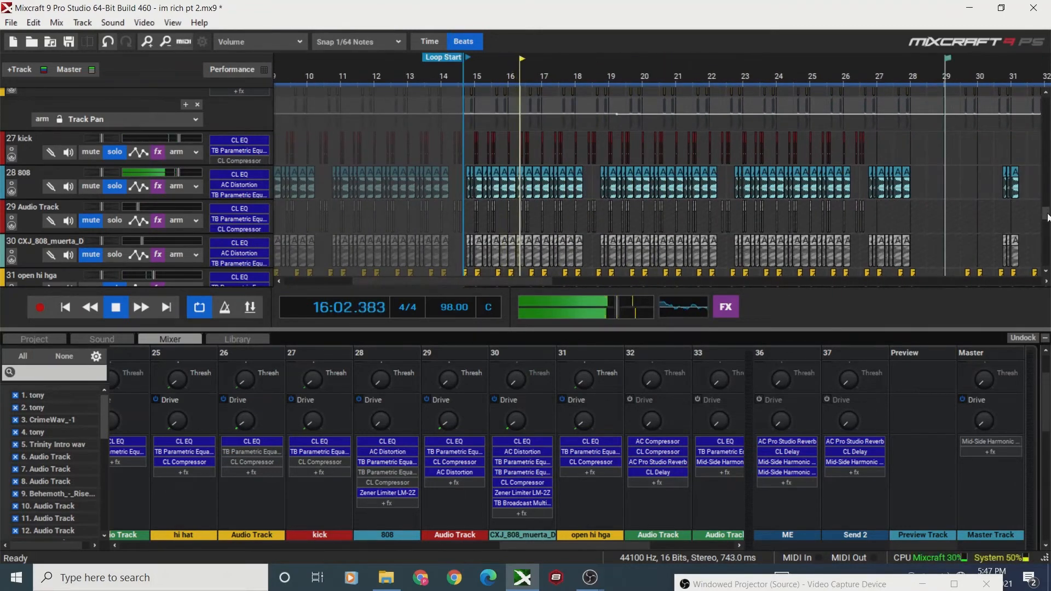
{"action": "scroll", "coordinate": [1047, 218], "scroll_direction": "up", "scroll_amount": 6}
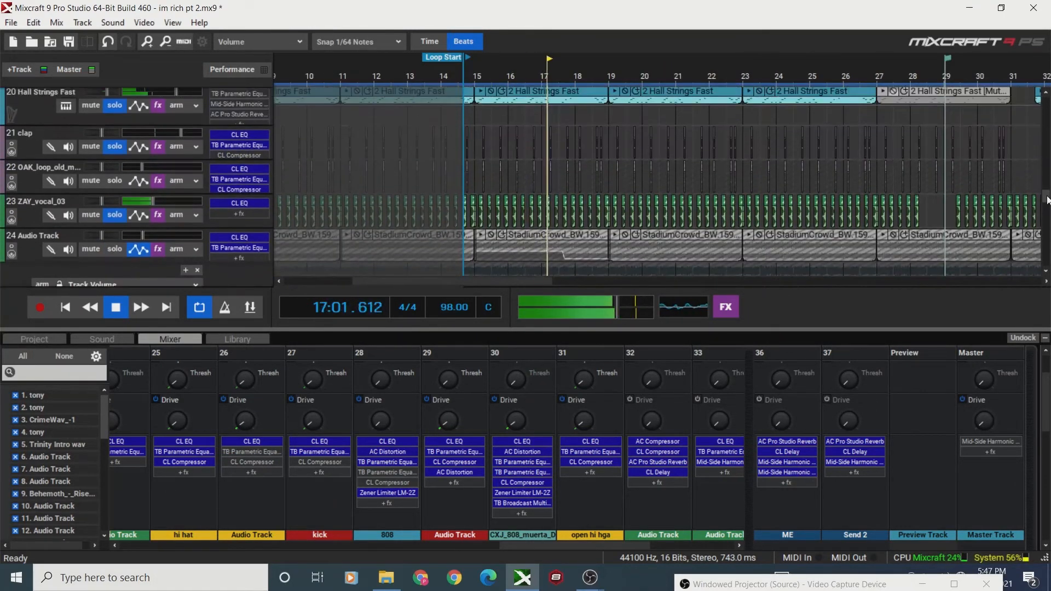
{"action": "mouse_move", "coordinate": [1047, 200]}
{"action": "left_mouse_down"}
{"action": "mouse_move", "coordinate": [1047, 175]}
{"action": "mouse_move", "coordinate": [1048, 211]}
{"action": "left_mouse_up"}
{"action": "key", "text": "space"}
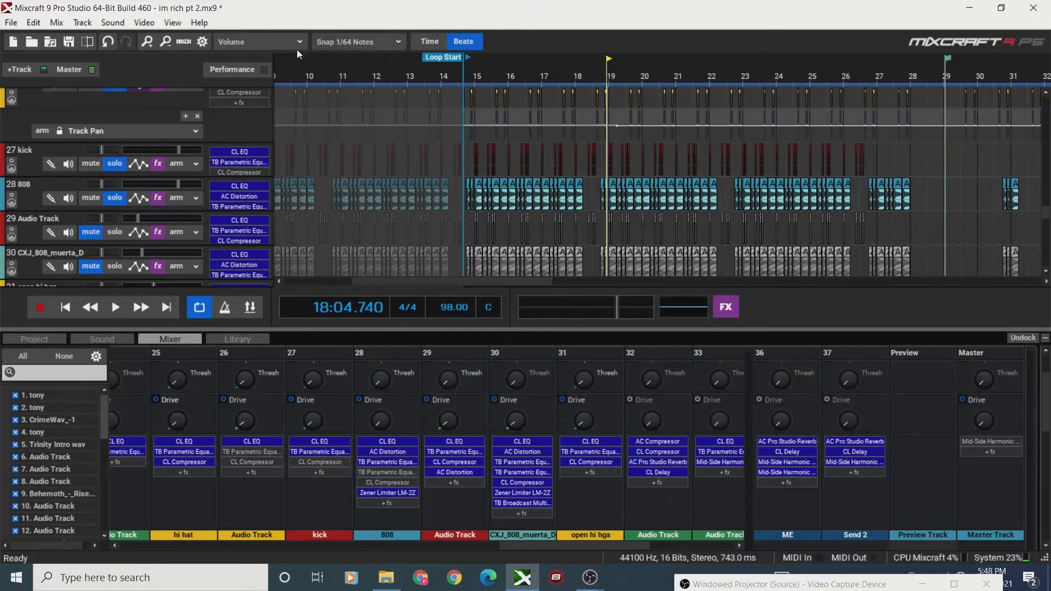
Show the kick track's Classic Compressor from its effect list, and look through the effects available for that slot.
{"action": "left_click", "coordinate": [159, 163]}
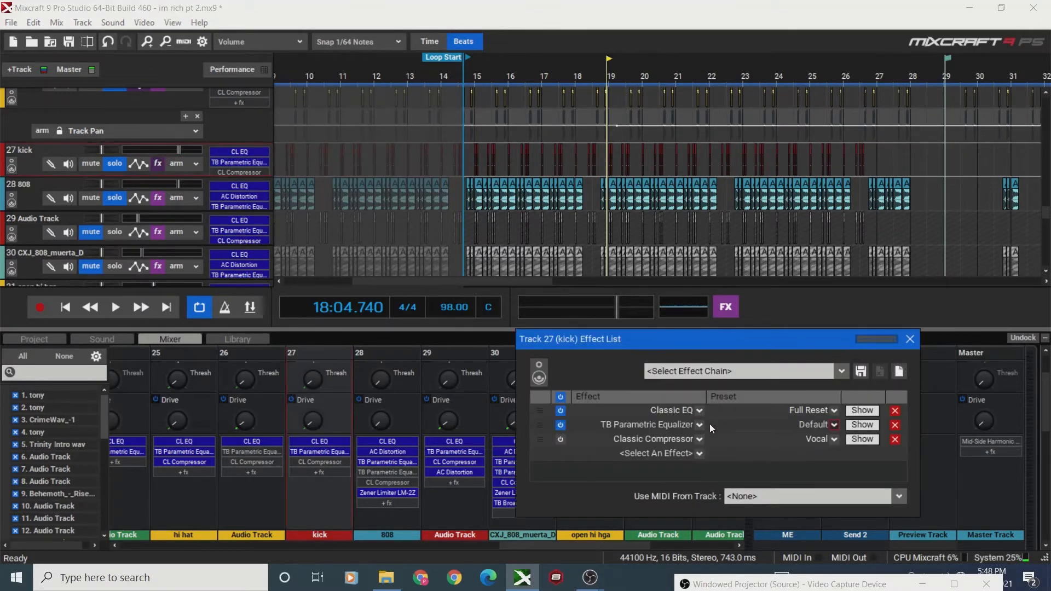
{"action": "left_click", "coordinate": [854, 440]}
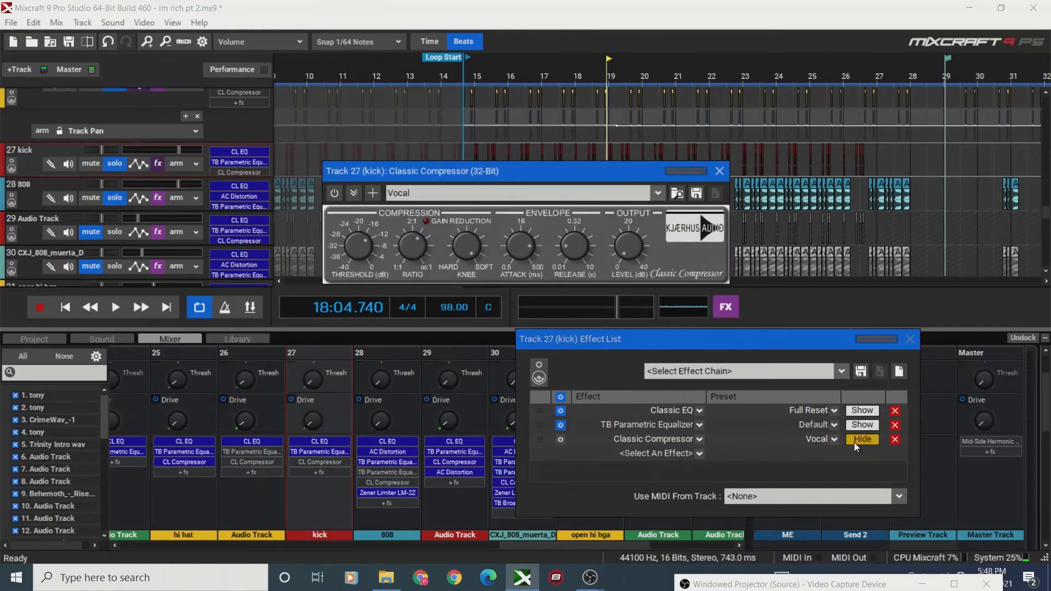
{"action": "left_click", "coordinate": [698, 439]}
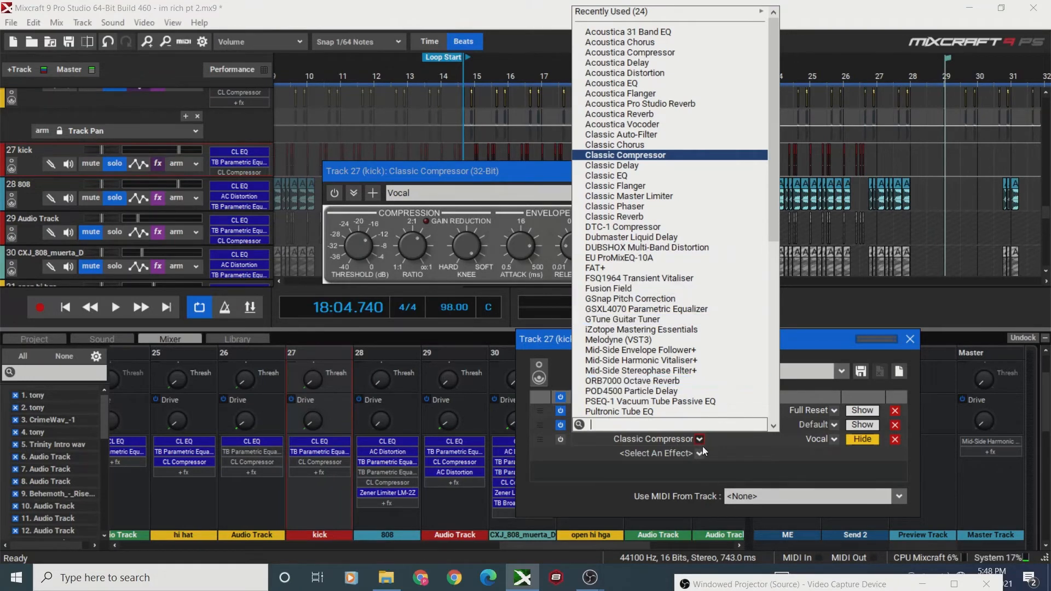
{"action": "left_click", "coordinate": [753, 447]}
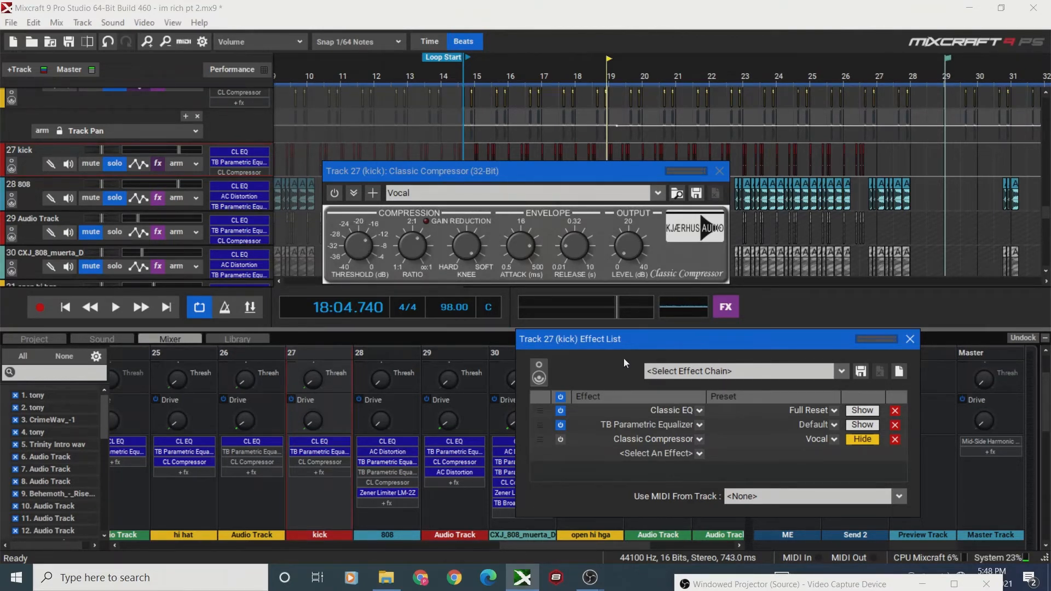
{"action": "left_click", "coordinate": [729, 581]}
{"action": "left_click_drag", "start_coordinate": [725, 376], "coordinate": [720, 322]}
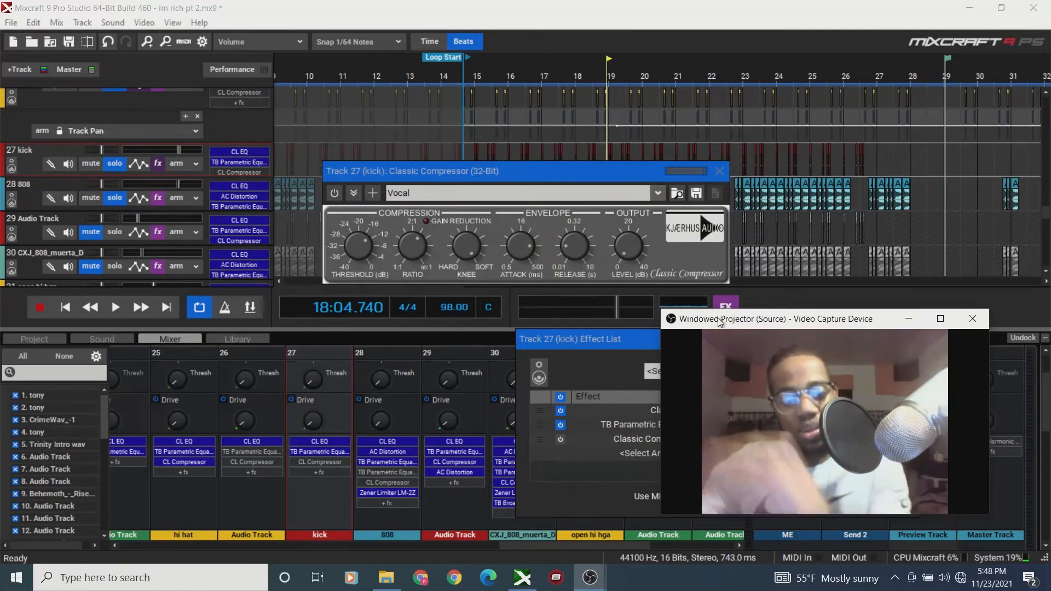
Inspect the threshold control on the kick's Classic Compressor.
{"action": "left_click", "coordinate": [362, 254]}
{"action": "scroll", "coordinate": [360, 248], "scroll_direction": "up", "scroll_amount": 2}
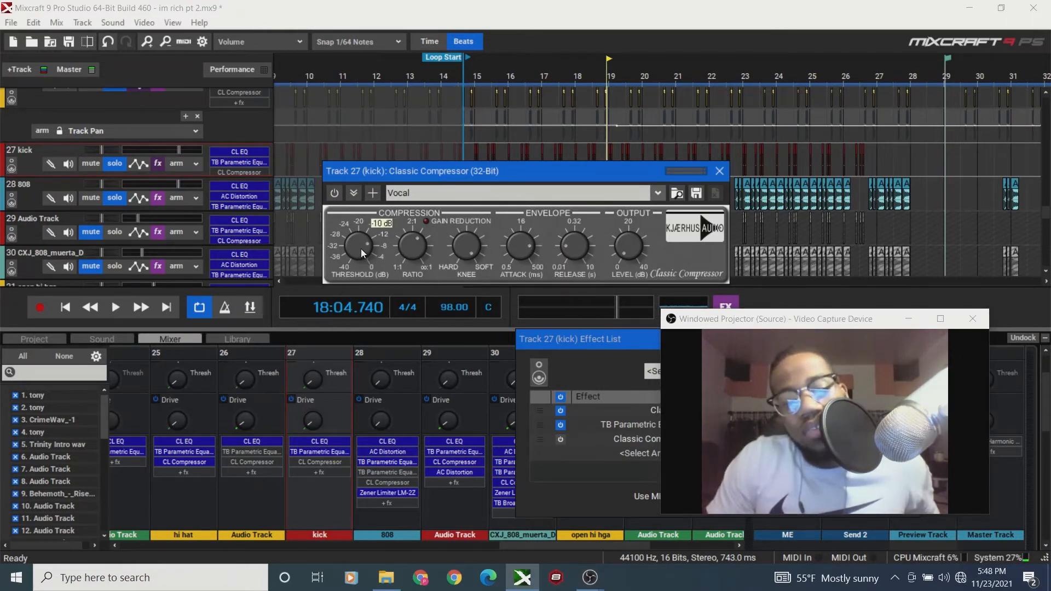
{"action": "scroll", "coordinate": [360, 247], "scroll_direction": "up", "scroll_amount": 3}
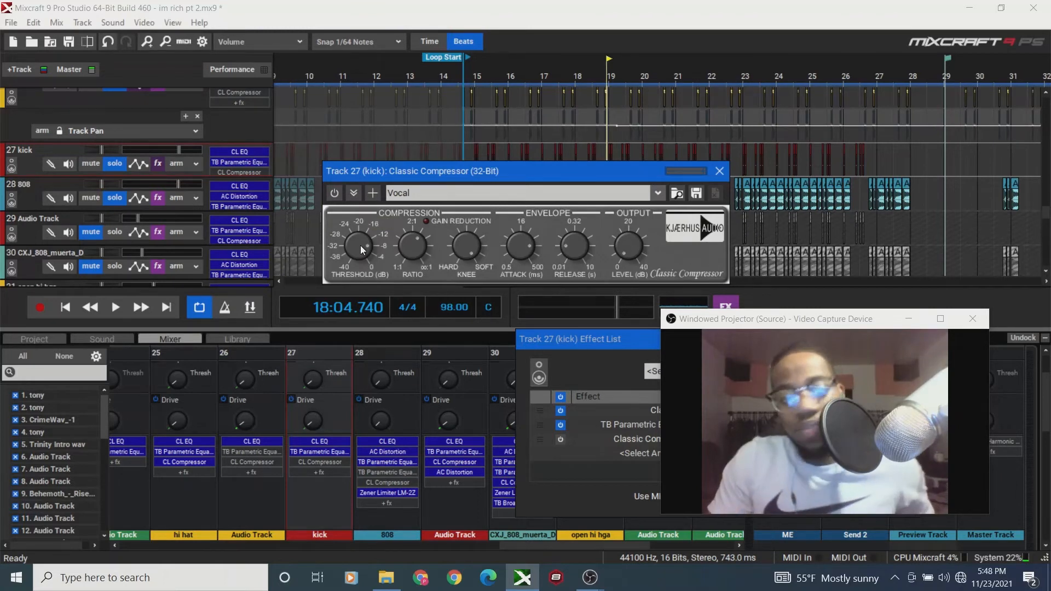
{"action": "scroll", "coordinate": [360, 247], "scroll_direction": "down", "scroll_amount": 2}
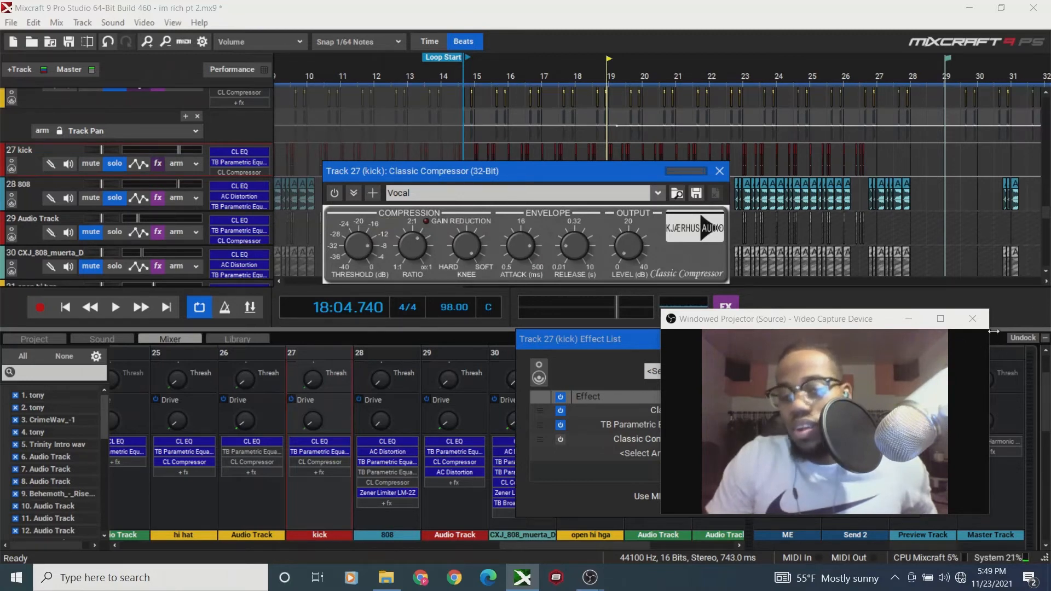
Inspect the ratio control on the kick's Classic Compressor.
{"action": "left_click_drag", "start_coordinate": [862, 318], "coordinate": [854, 561]}
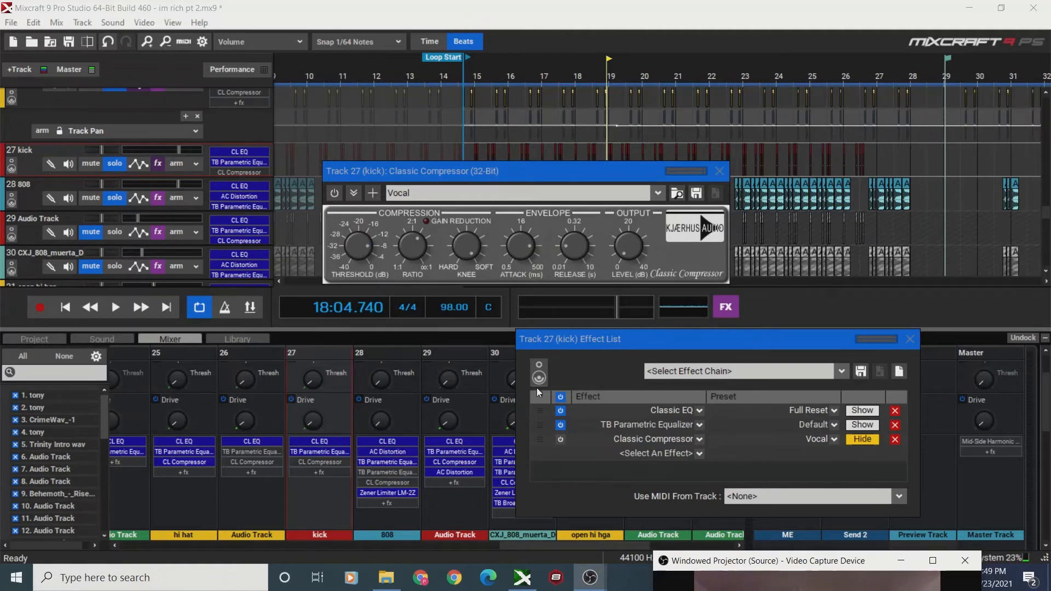
{"action": "left_click_drag", "start_coordinate": [736, 564], "coordinate": [727, 335]}
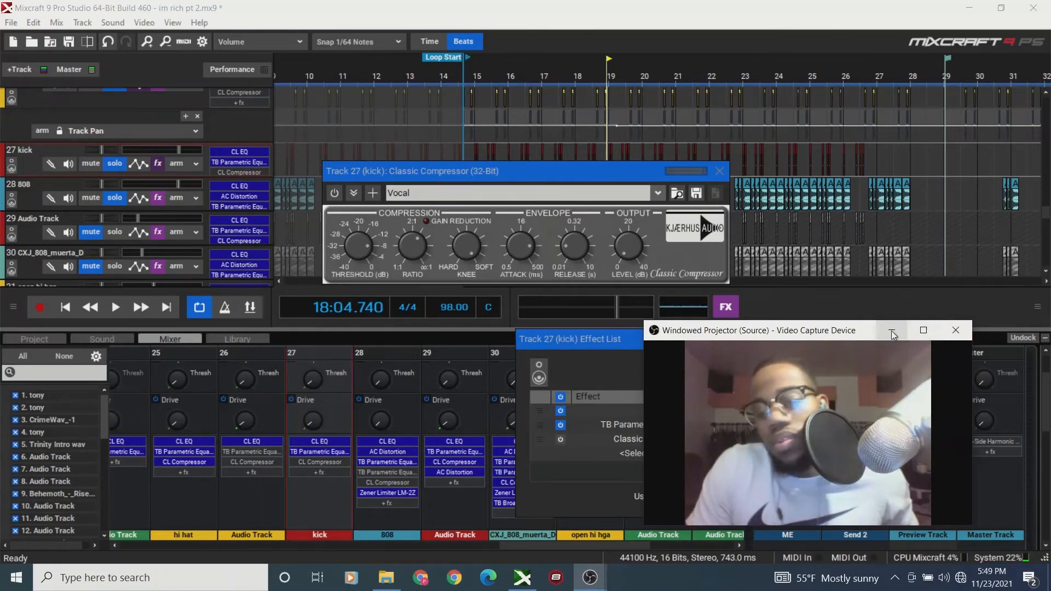
{"action": "left_click_drag", "start_coordinate": [892, 334], "coordinate": [903, 528]}
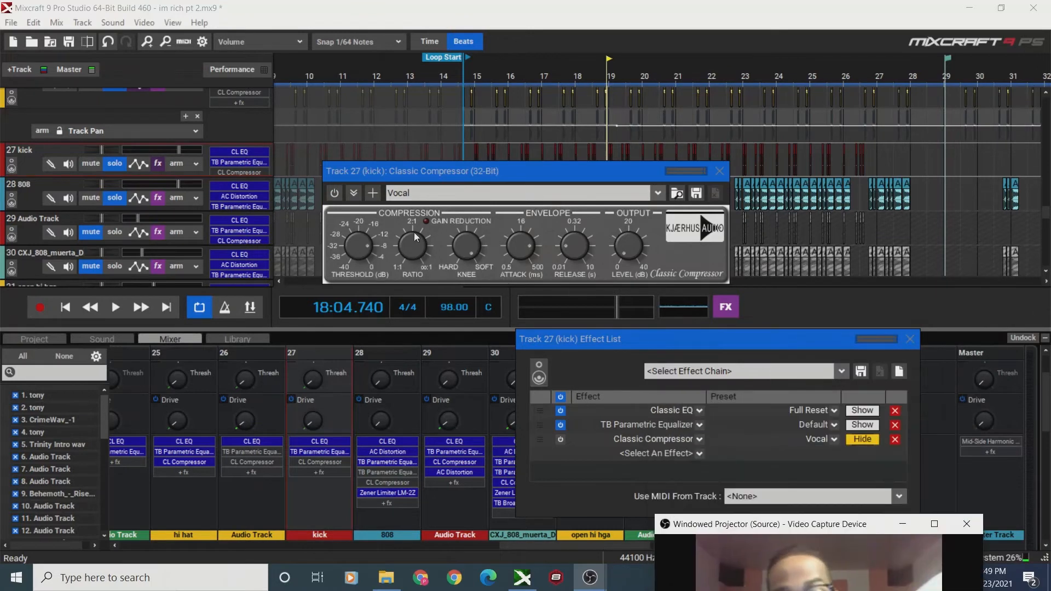
{"action": "left_click", "coordinate": [417, 252]}
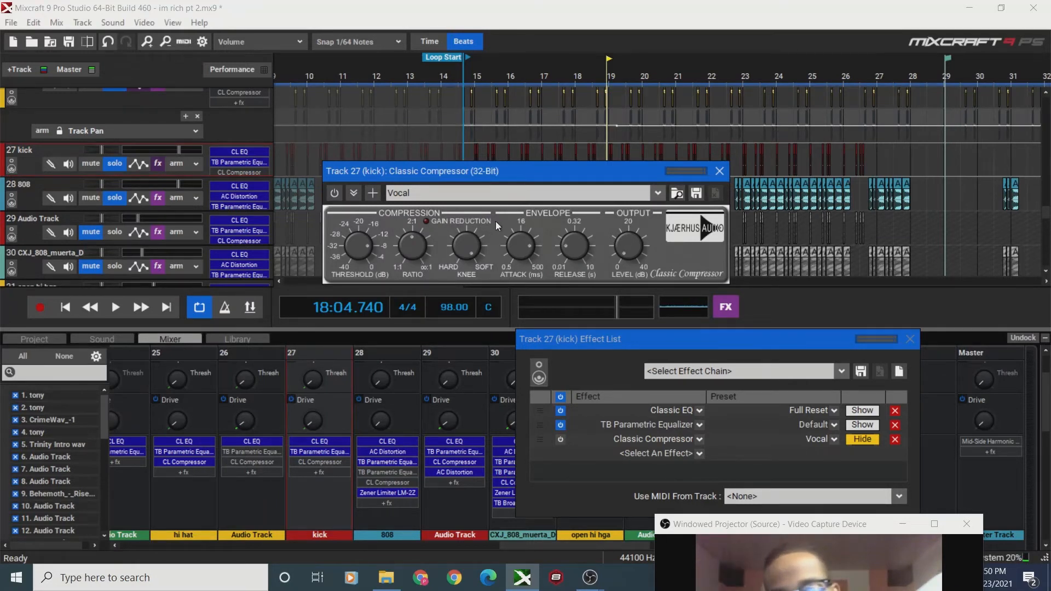
{"action": "left_click_drag", "start_coordinate": [762, 527], "coordinate": [751, 379]}
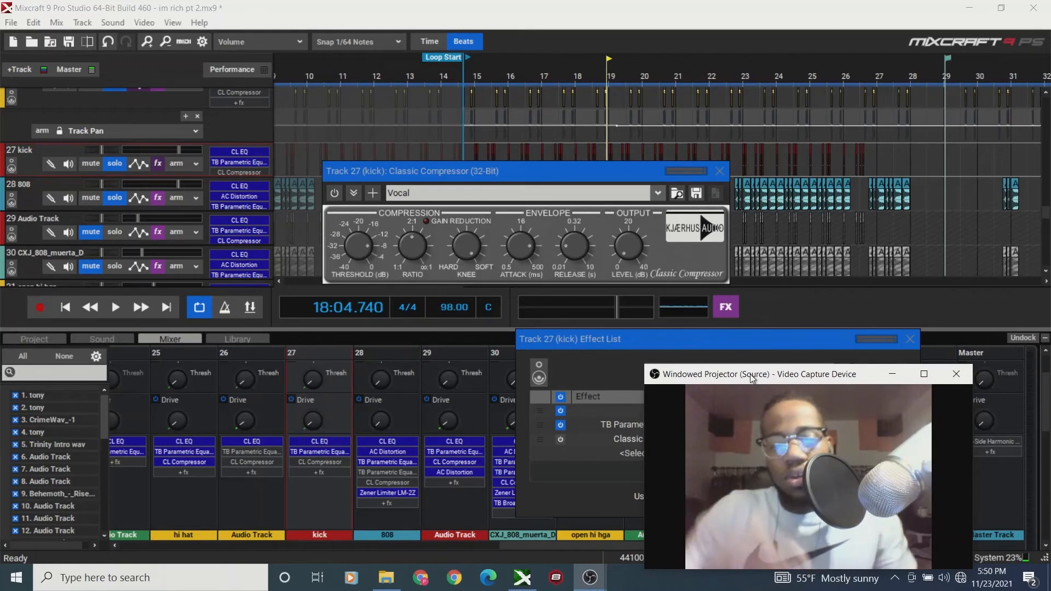
{"action": "left_click", "coordinate": [407, 257]}
{"action": "left_click_drag", "start_coordinate": [406, 253], "coordinate": [406, 250]}
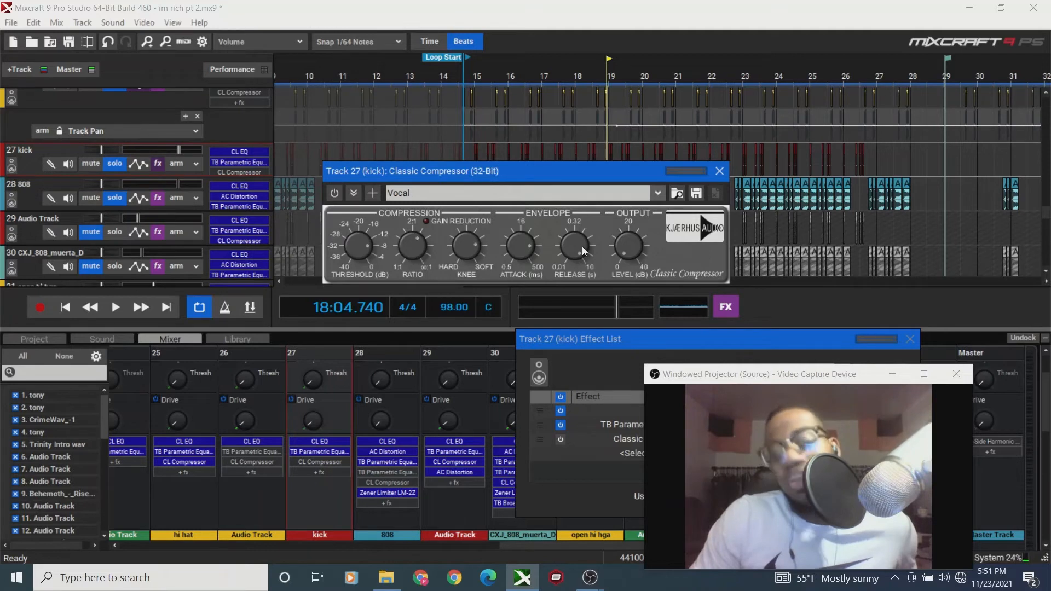
Shorten the release on the kick's Classic Compressor and set its attack to 0.998 ms.
{"action": "left_click_drag", "start_coordinate": [583, 252], "coordinate": [582, 304]}
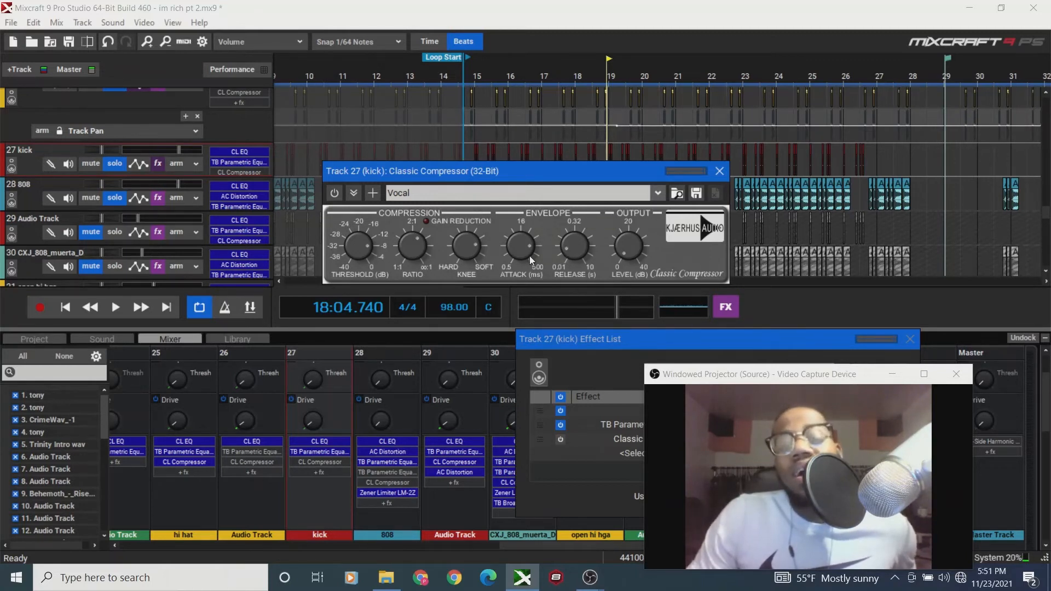
{"action": "mouse_move", "coordinate": [521, 254]}
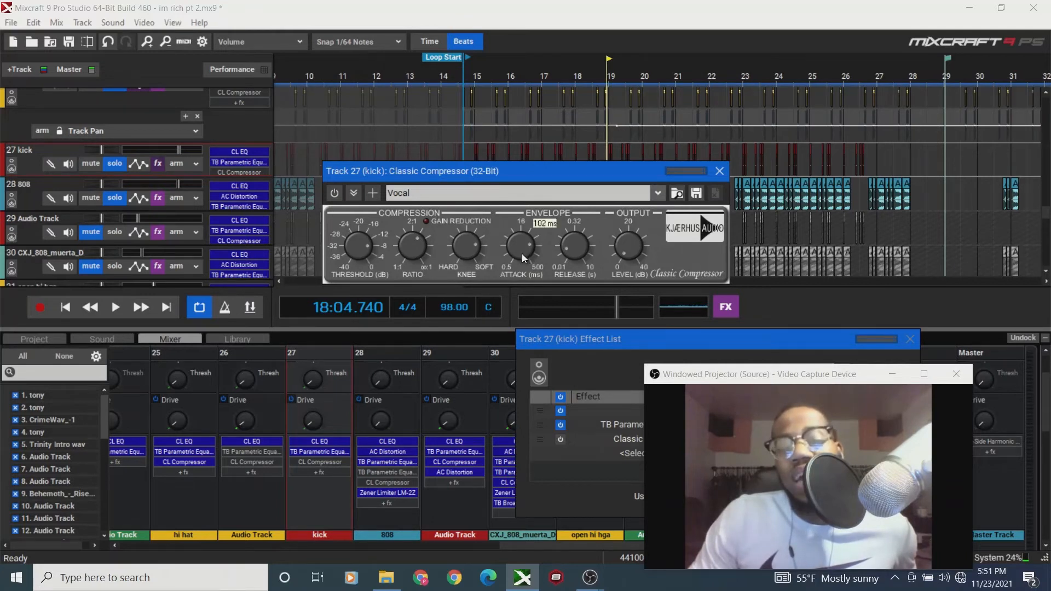
{"action": "left_click_drag", "start_coordinate": [521, 254], "coordinate": [521, 300]}
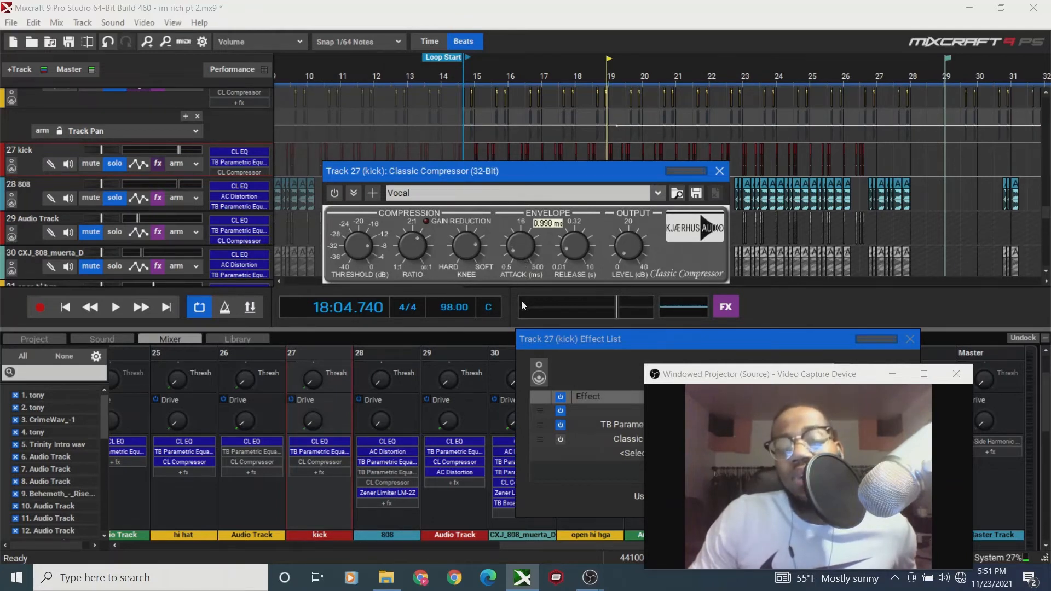
Try the kick compressor's attack at 0.5 ms and at a much slower setting, and check its output level control.
{"action": "left_click_drag", "start_coordinate": [790, 376], "coordinate": [788, 326]}
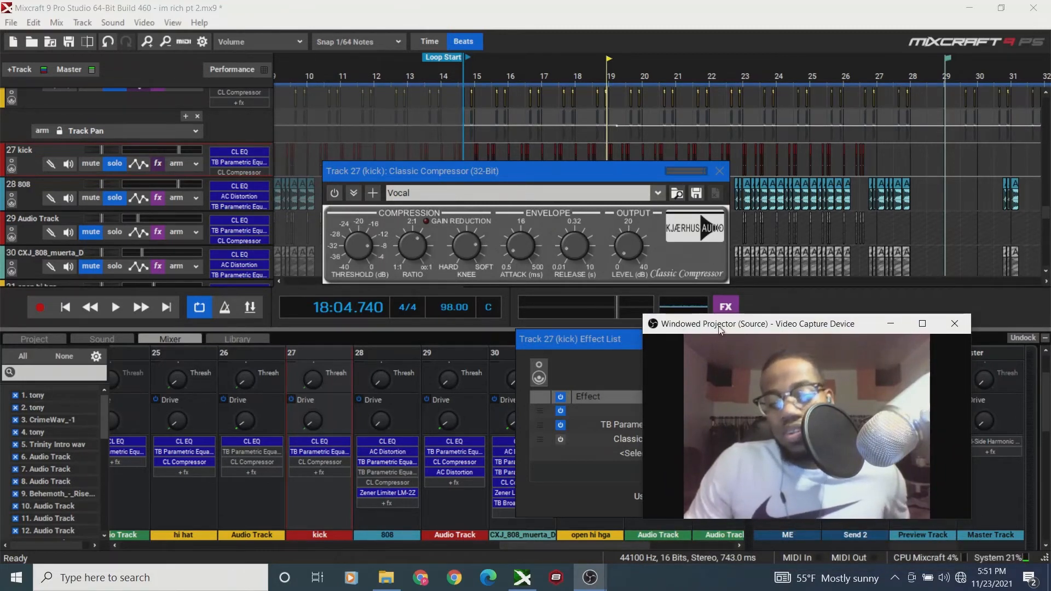
{"action": "left_click_drag", "start_coordinate": [719, 330], "coordinate": [716, 303]}
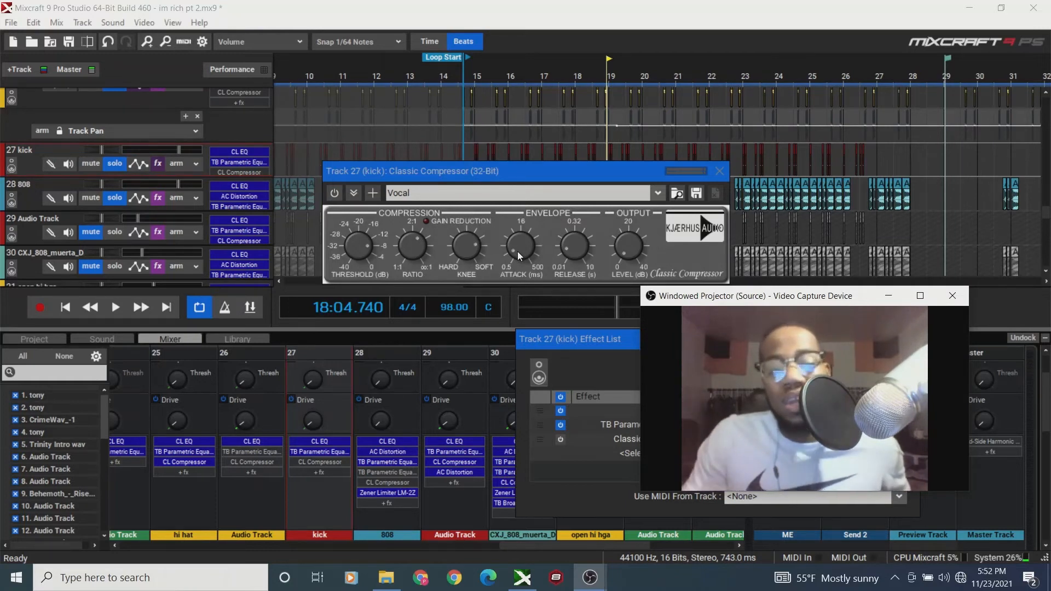
{"action": "left_click_drag", "start_coordinate": [518, 255], "coordinate": [518, 256]}
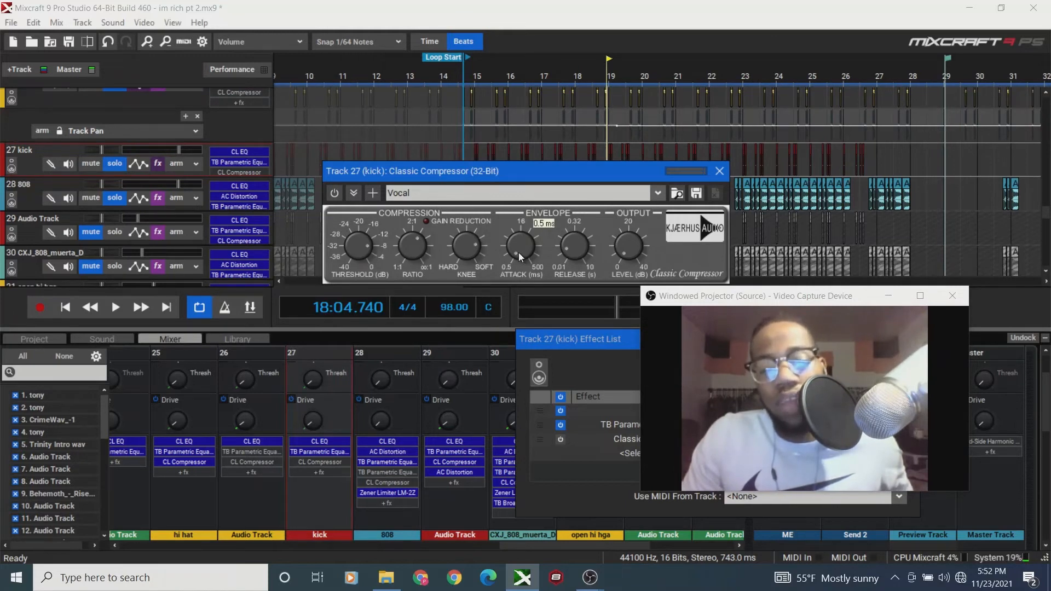
{"action": "left_click_drag", "start_coordinate": [518, 251], "coordinate": [516, 201]}
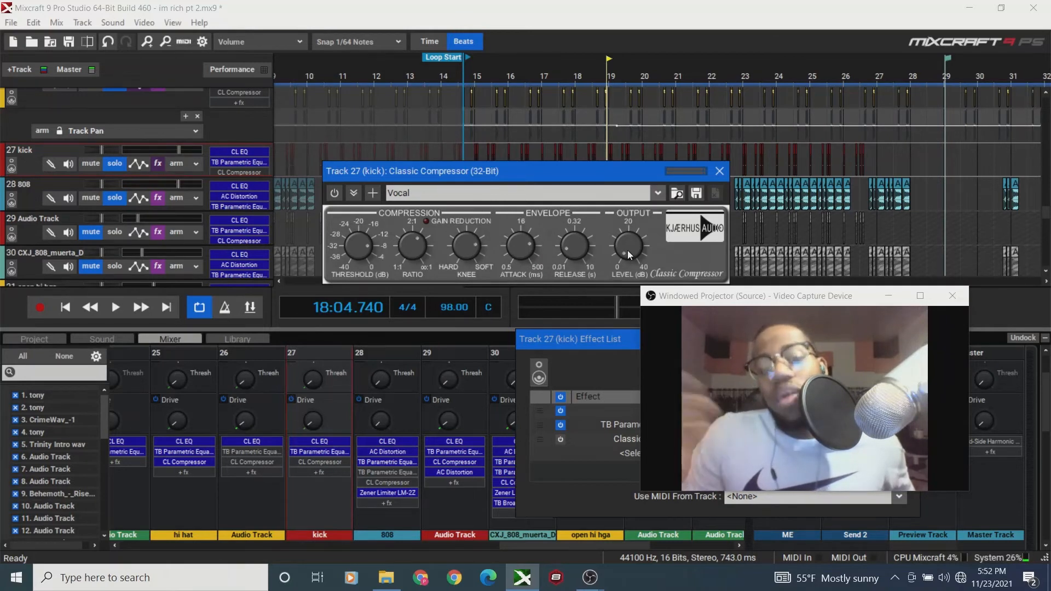
{"action": "left_click_drag", "start_coordinate": [627, 251], "coordinate": [626, 258]}
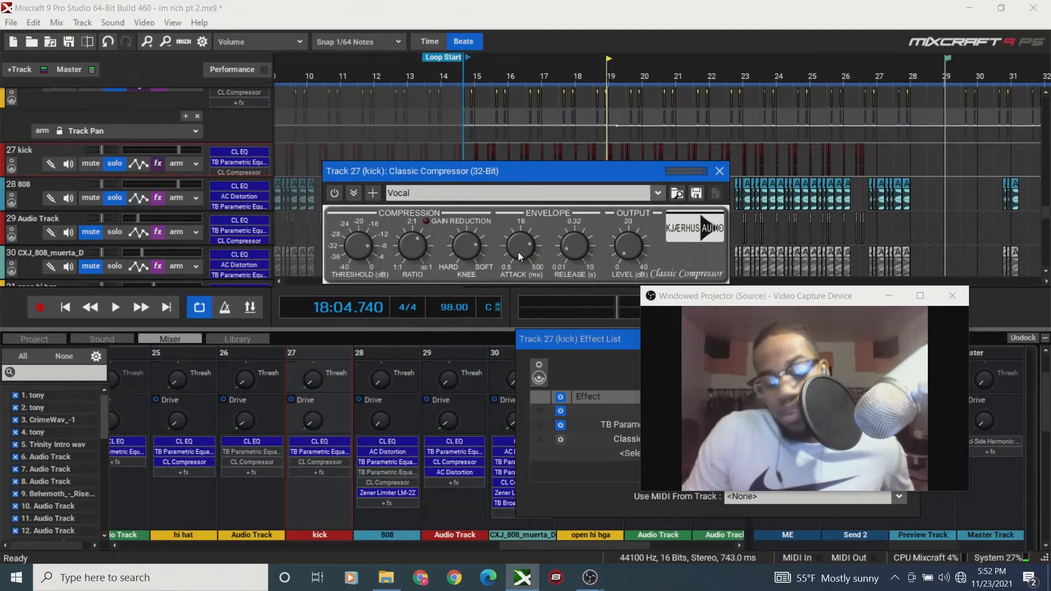
Play the loop from its start and set the kick compressor's attack to 1.07 ms during playback.
{"action": "left_click", "coordinate": [64, 314]}
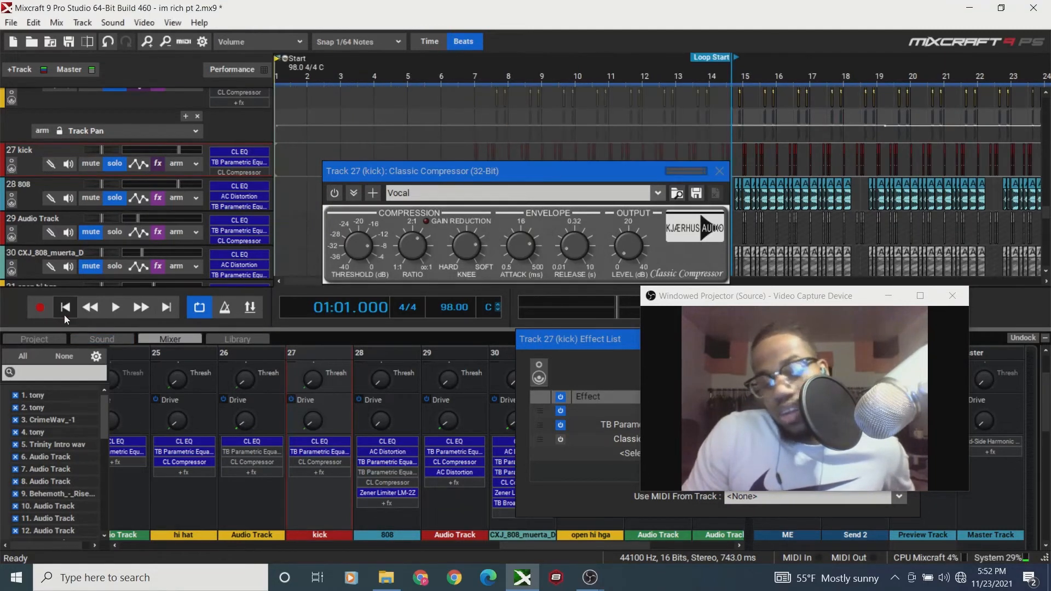
{"action": "key", "text": "space"}
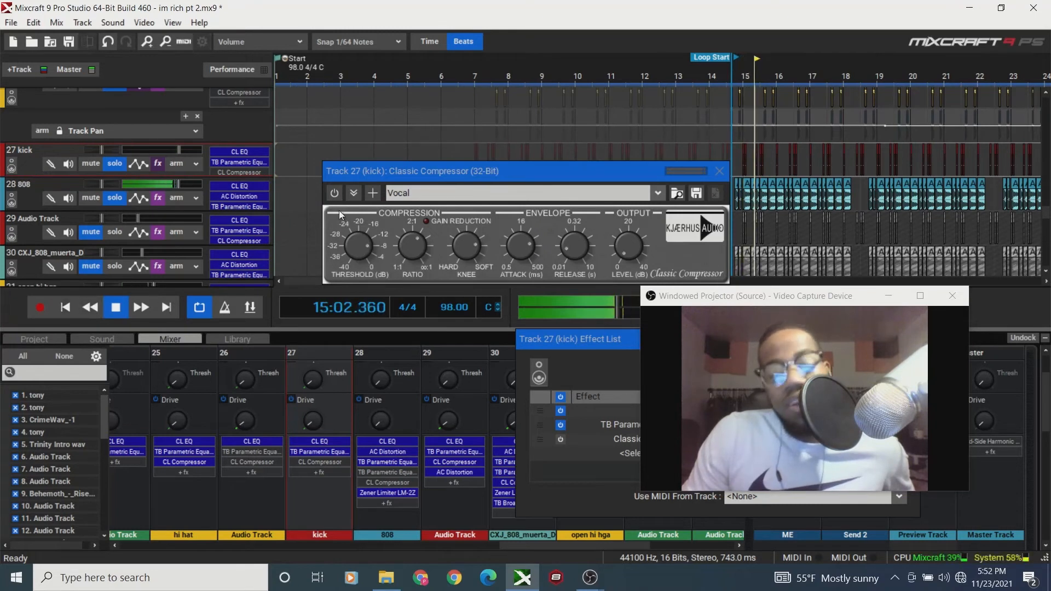
{"action": "left_click_drag", "start_coordinate": [513, 251], "coordinate": [522, 295]}
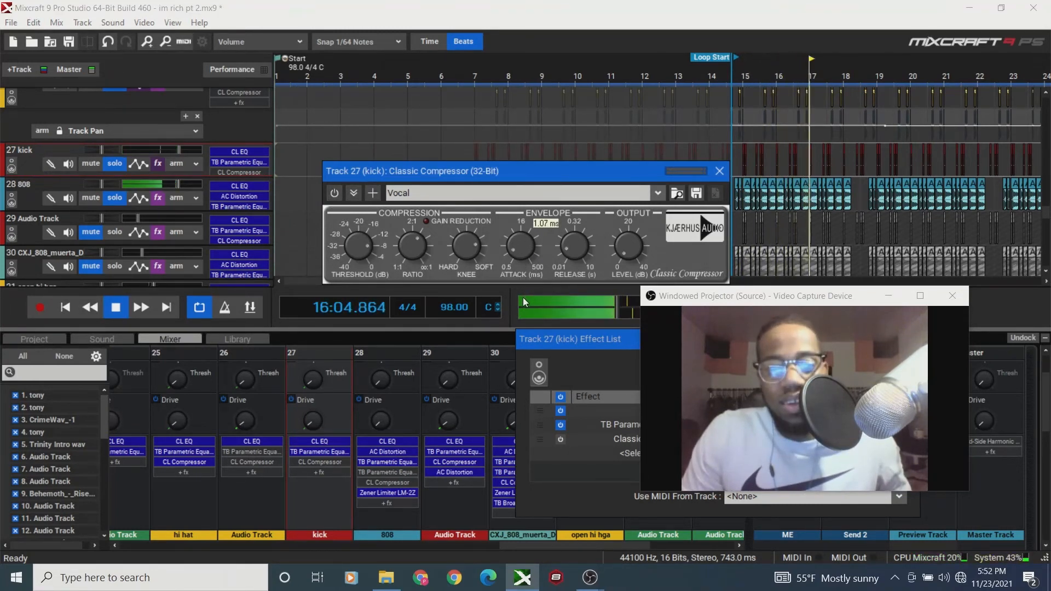
Compare the kick with its Classic Compressor on and bypassed, leave the compressor on, and stop playback.
{"action": "left_click", "coordinate": [334, 194]}
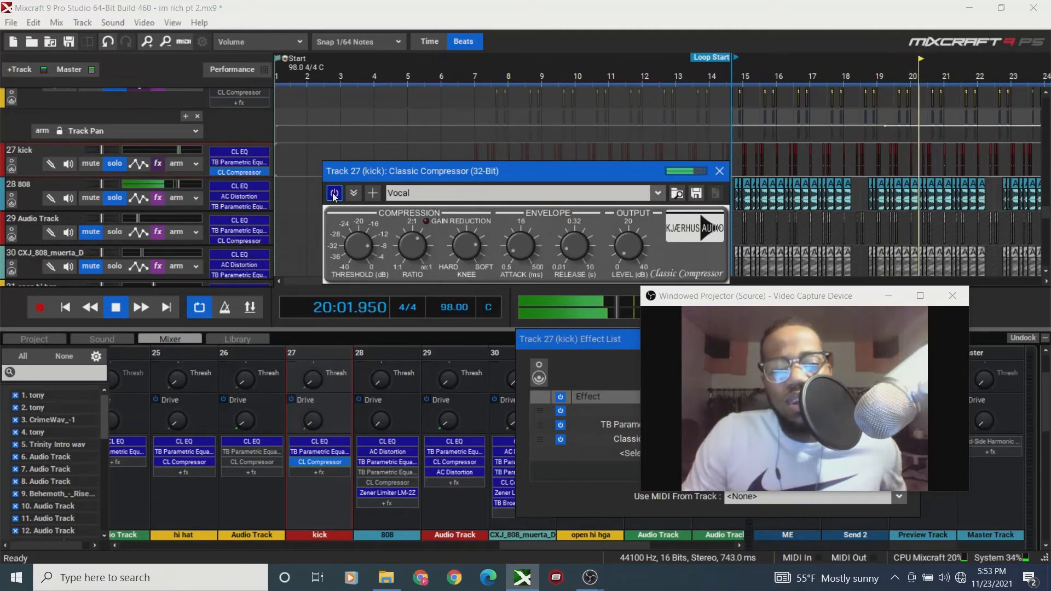
{"action": "left_click", "coordinate": [334, 194]}
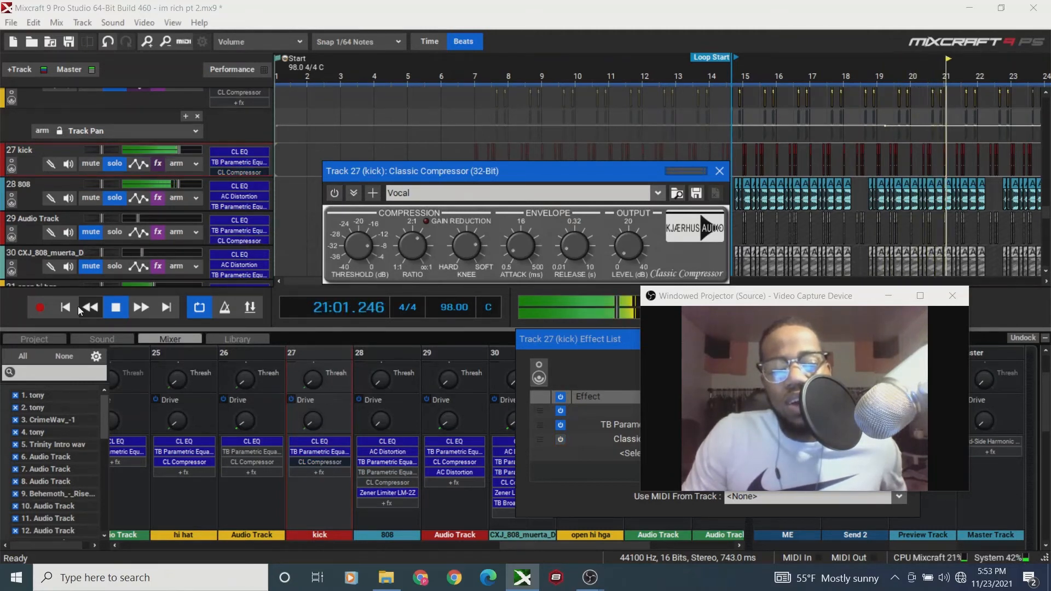
{"action": "left_click", "coordinate": [333, 195]}
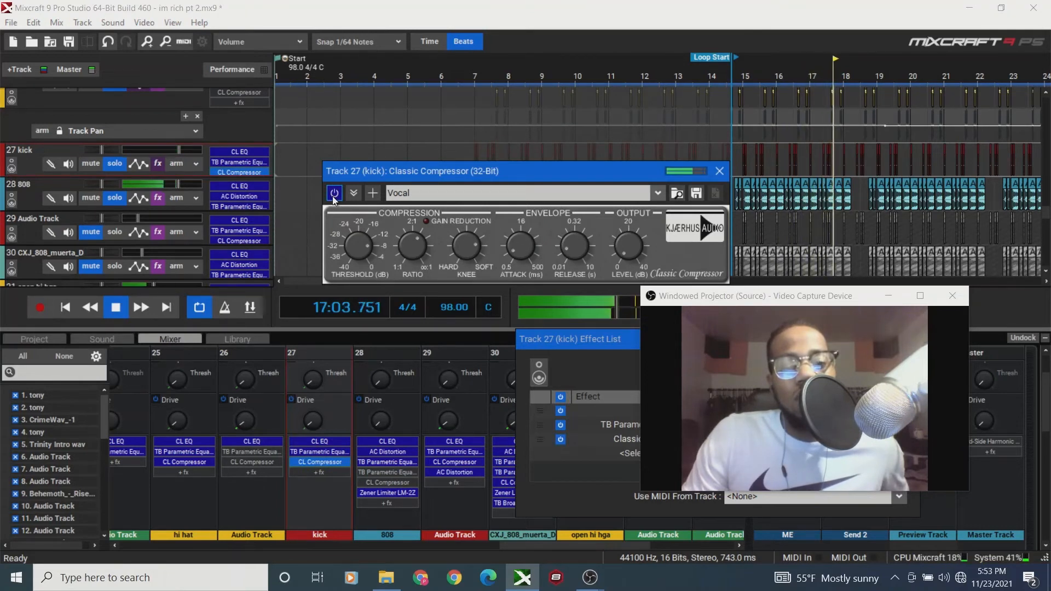
{"action": "key", "text": "space"}
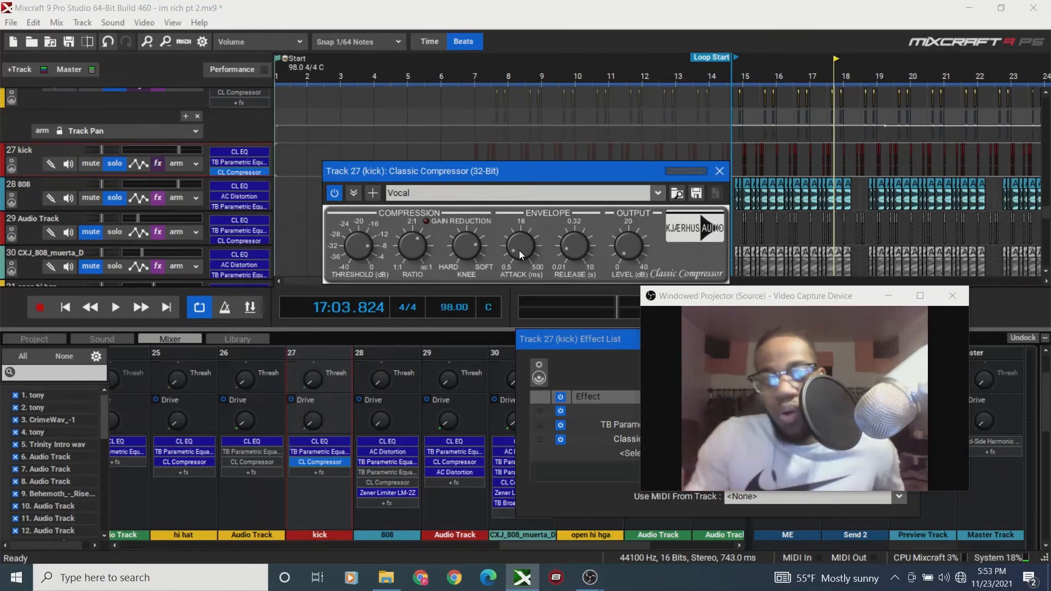
Examine the kick clips around measure 16 at several timeline magnifications.
{"action": "left_click", "coordinate": [793, 73]}
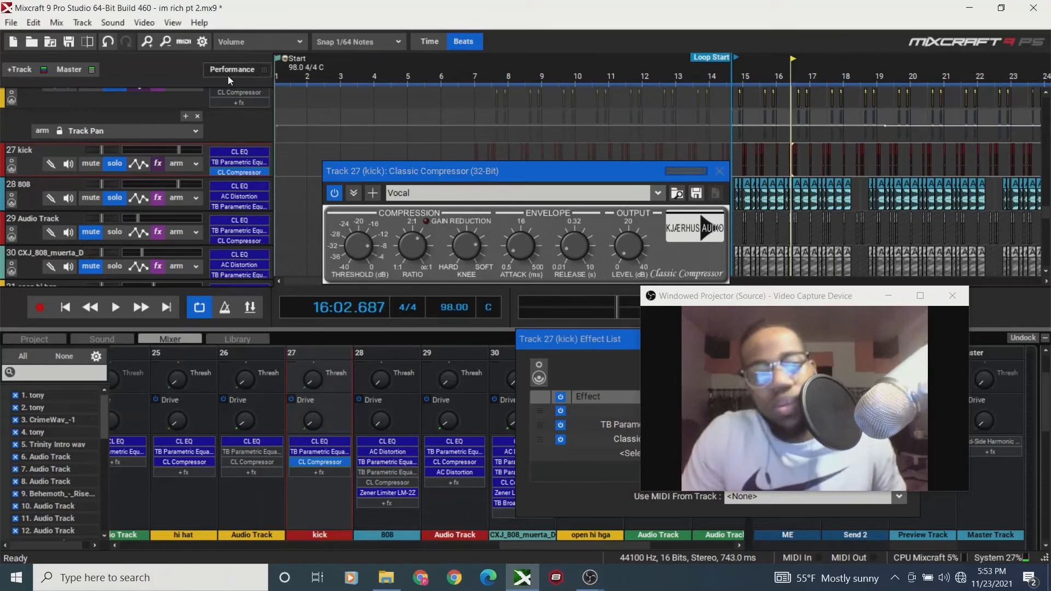
{"action": "left_click", "coordinate": [165, 42]}
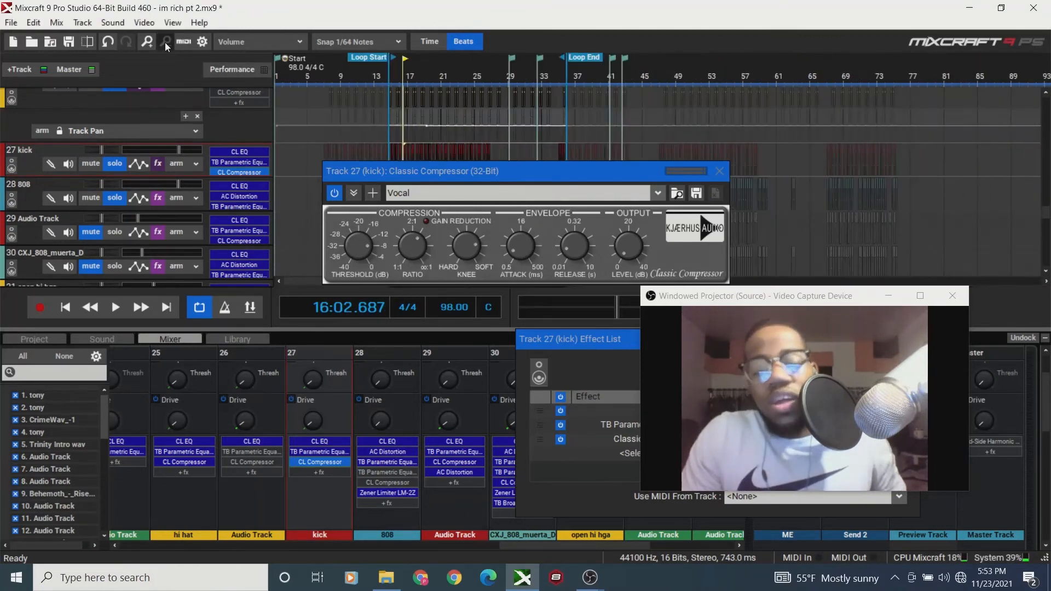
{"action": "left_click", "coordinate": [150, 45]}
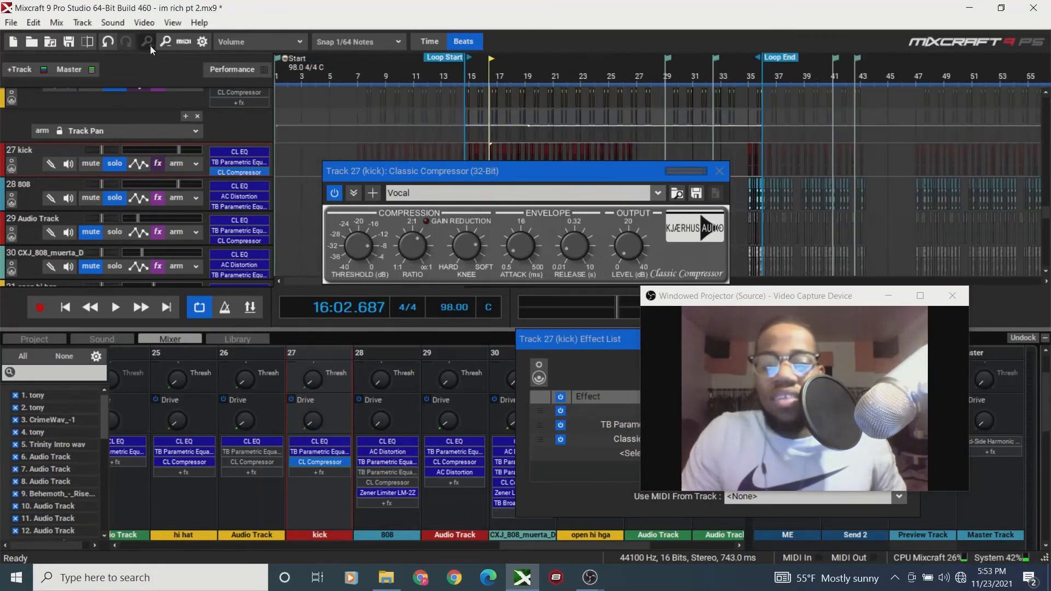
{"action": "left_click", "coordinate": [150, 45]}
{"action": "left_click", "coordinate": [150, 45]}
{"action": "left_click", "coordinate": [150, 45]}
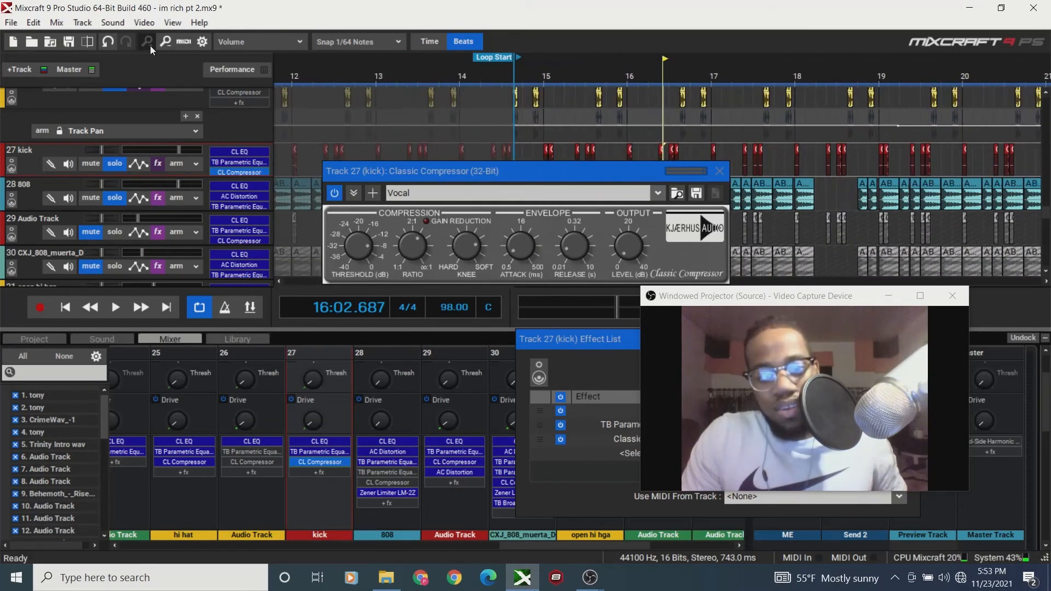
{"action": "left_click", "coordinate": [150, 45]}
{"action": "left_click", "coordinate": [150, 44]}
{"action": "left_click", "coordinate": [150, 45]}
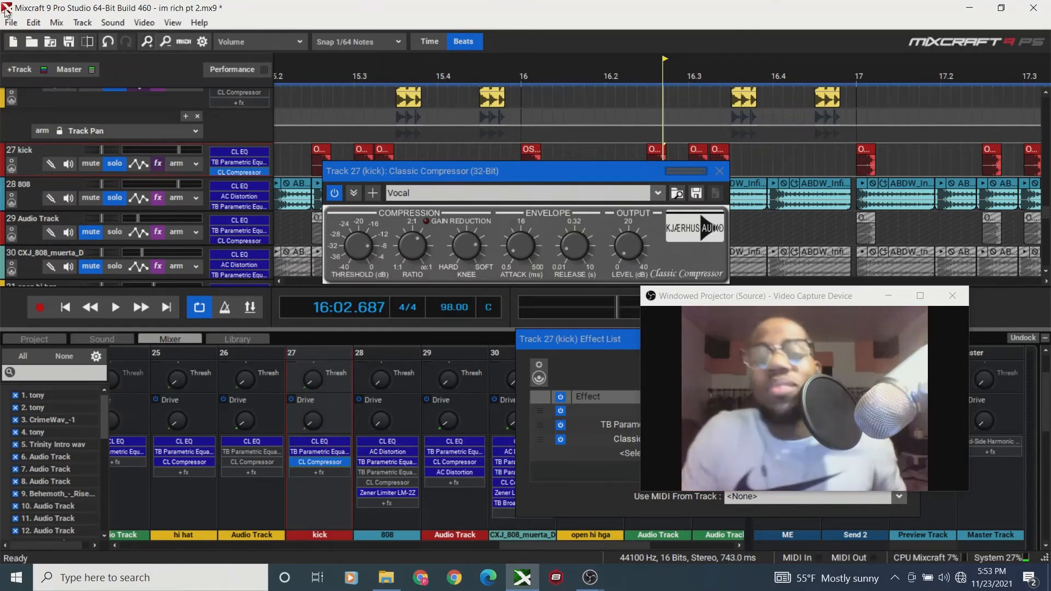
{"action": "left_click", "coordinate": [166, 45]}
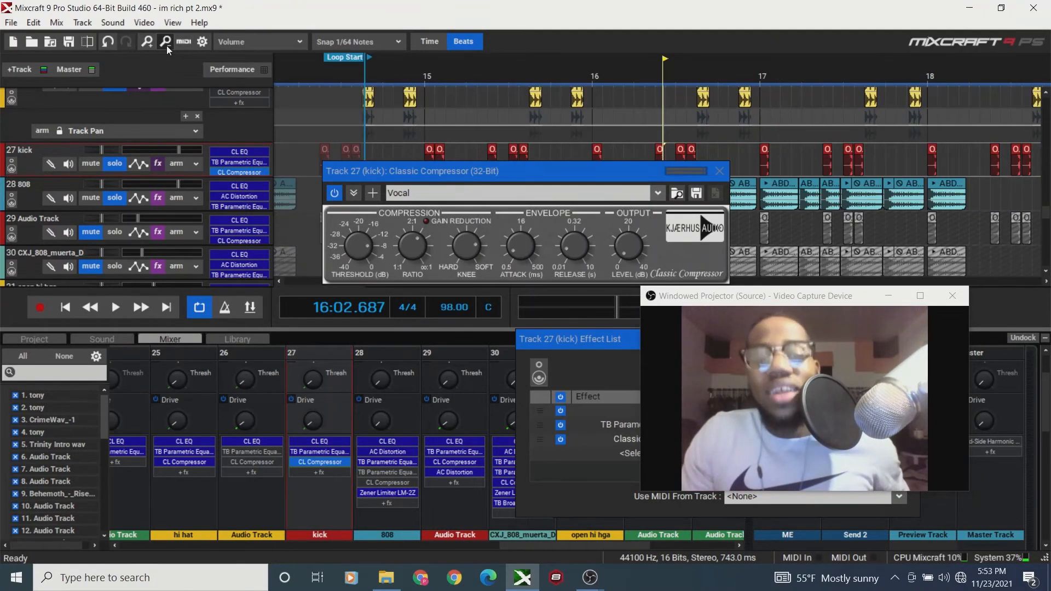
Set the kick compressor's attack to 3.46 ms and slow it to about 406 ms.
{"action": "left_click", "coordinate": [517, 253]}
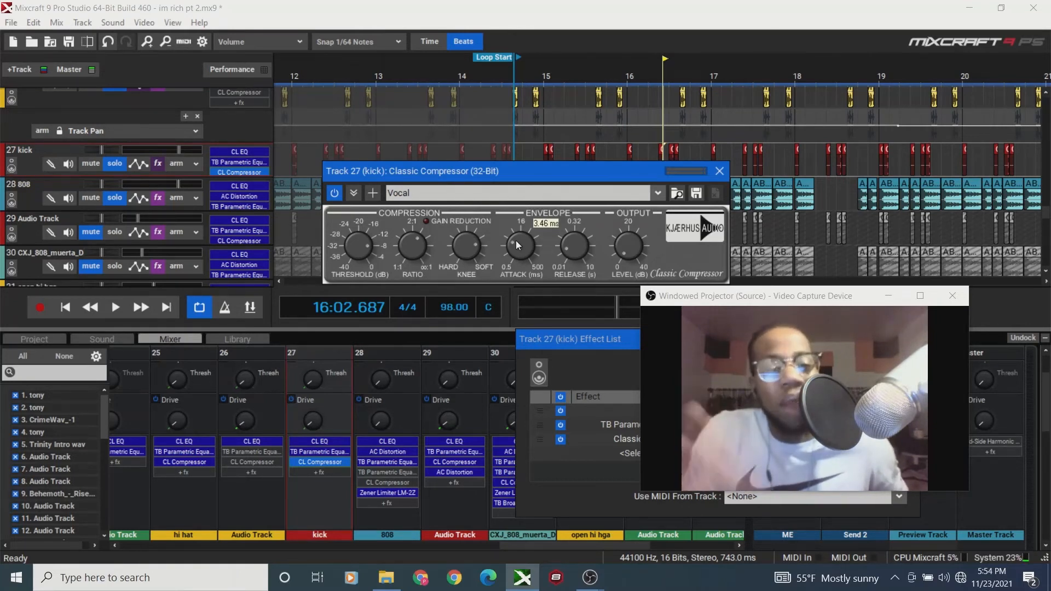
{"action": "left_click_drag", "start_coordinate": [517, 244], "coordinate": [511, 207]}
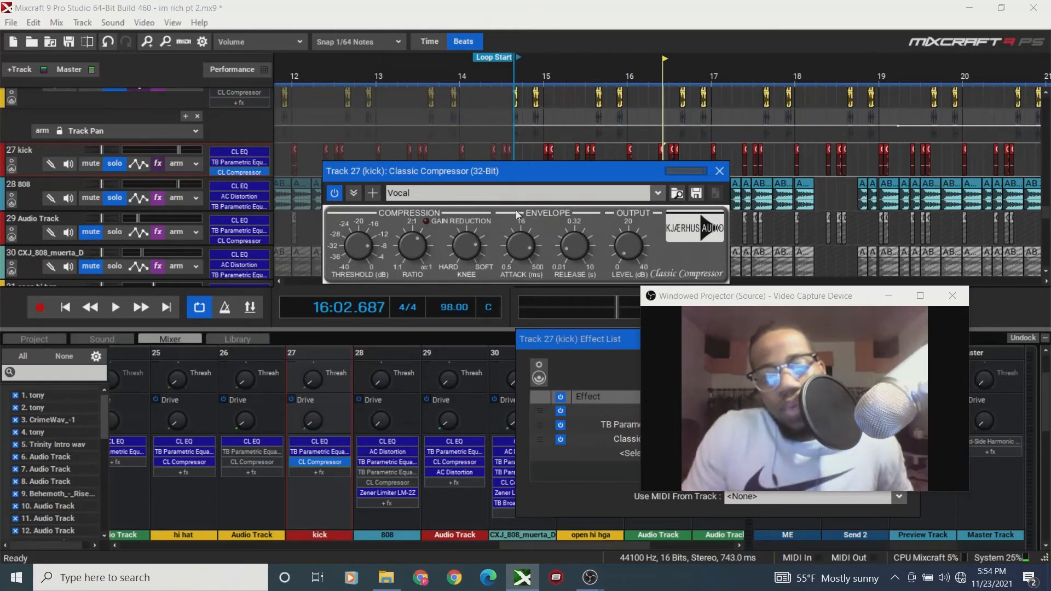
{"action": "left_click_drag", "start_coordinate": [524, 248], "coordinate": [527, 249]}
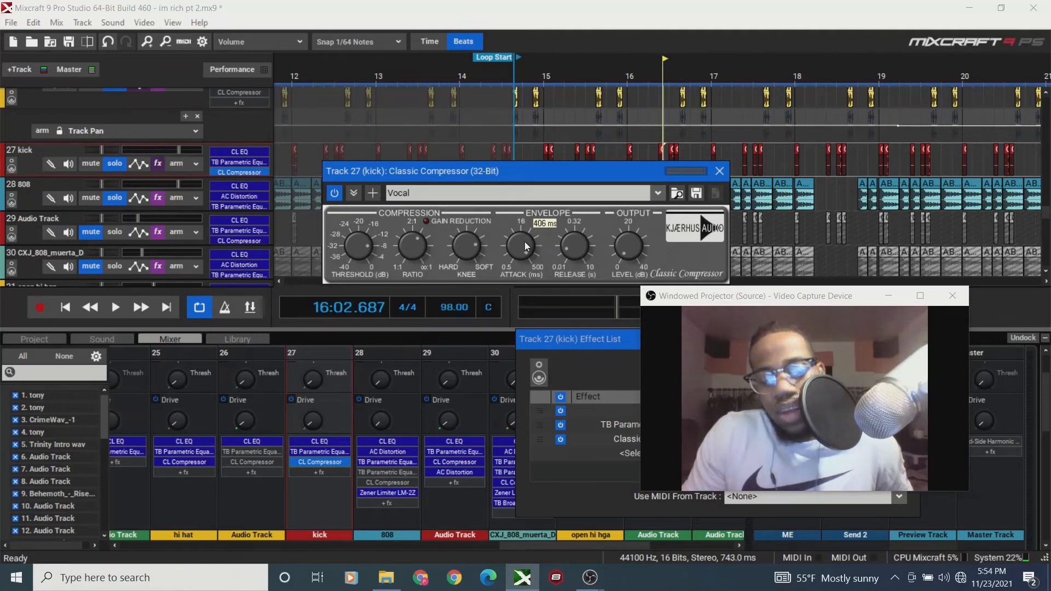
{"action": "left_click_drag", "start_coordinate": [526, 249], "coordinate": [525, 249]}
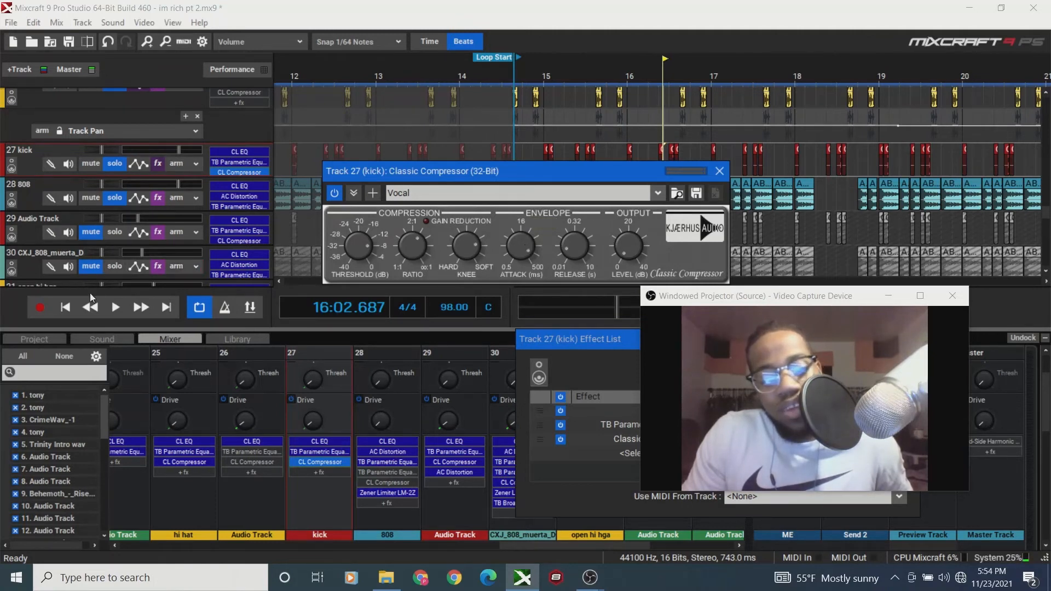
Play the loop from its start, compare the kick with its Classic Compressor bypassed and on, stop playback, and close the compressor.
{"action": "left_click", "coordinate": [66, 306]}
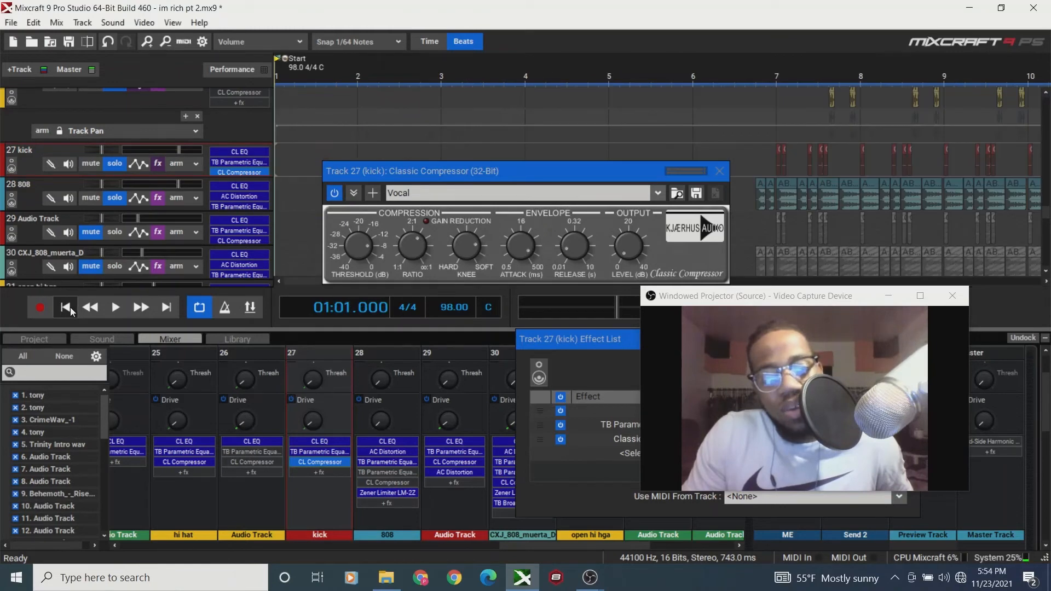
{"action": "key", "text": "space"}
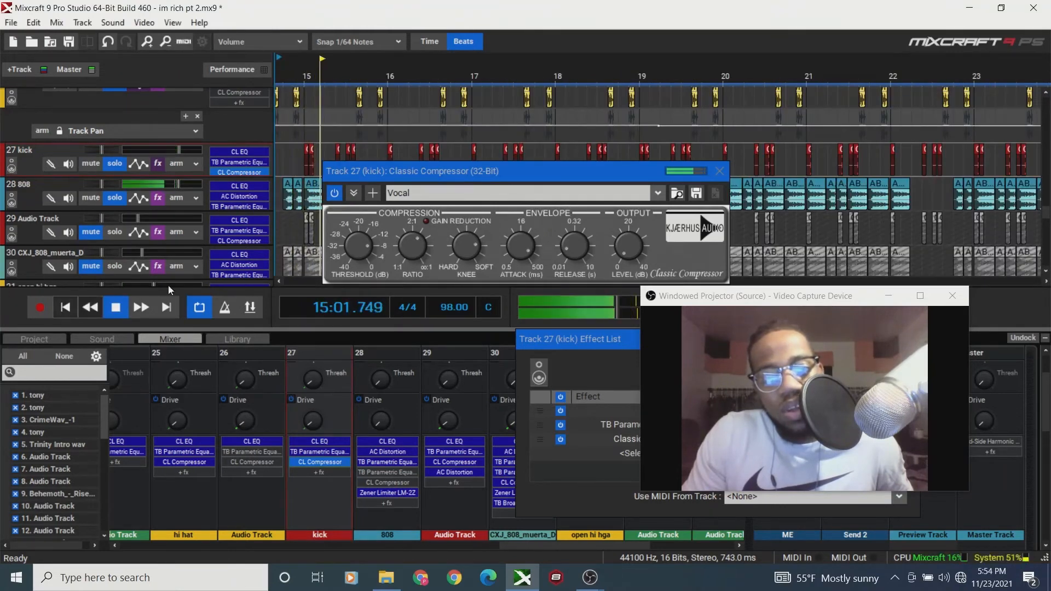
{"action": "left_click", "coordinate": [334, 193]}
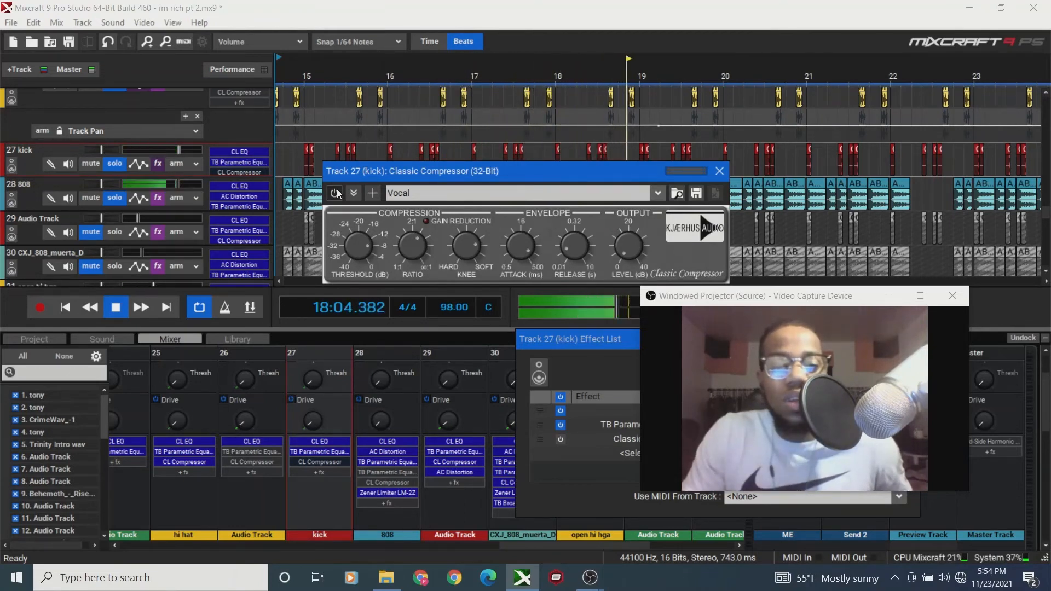
{"action": "left_click", "coordinate": [336, 192]}
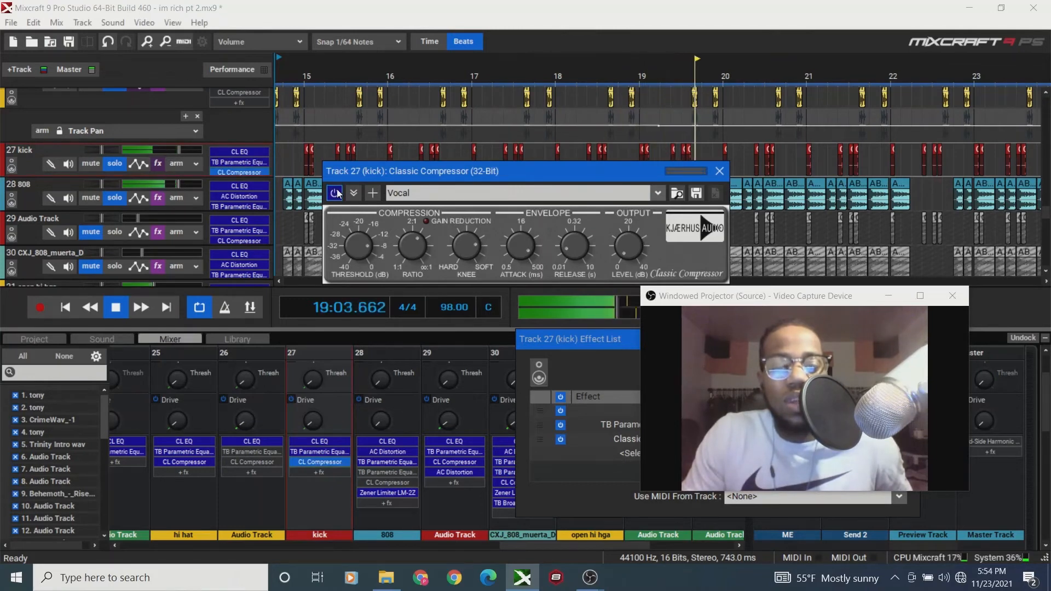
{"action": "key", "text": "space"}
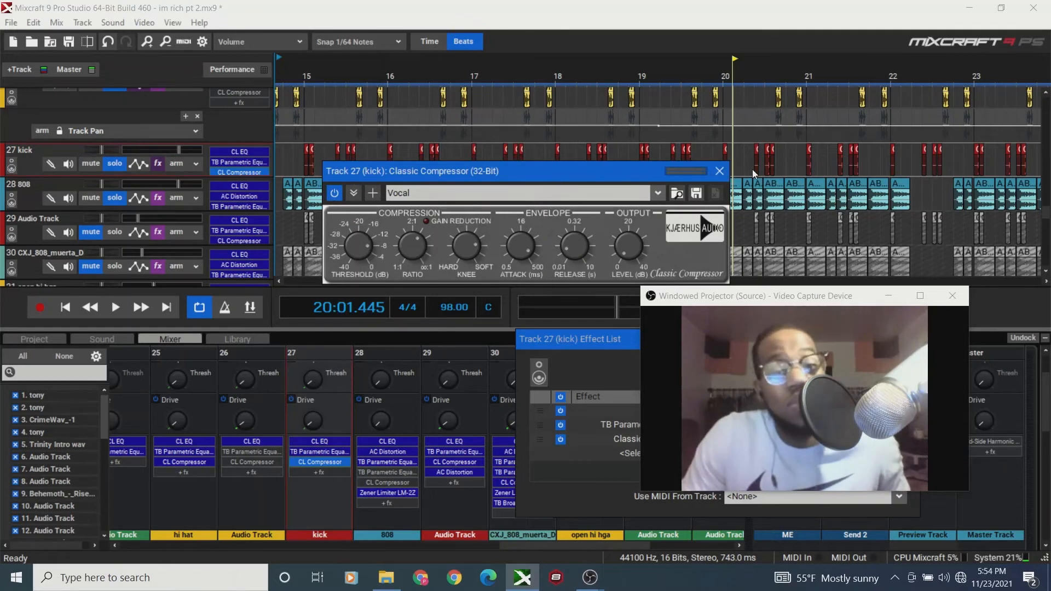
{"action": "left_click", "coordinate": [720, 172]}
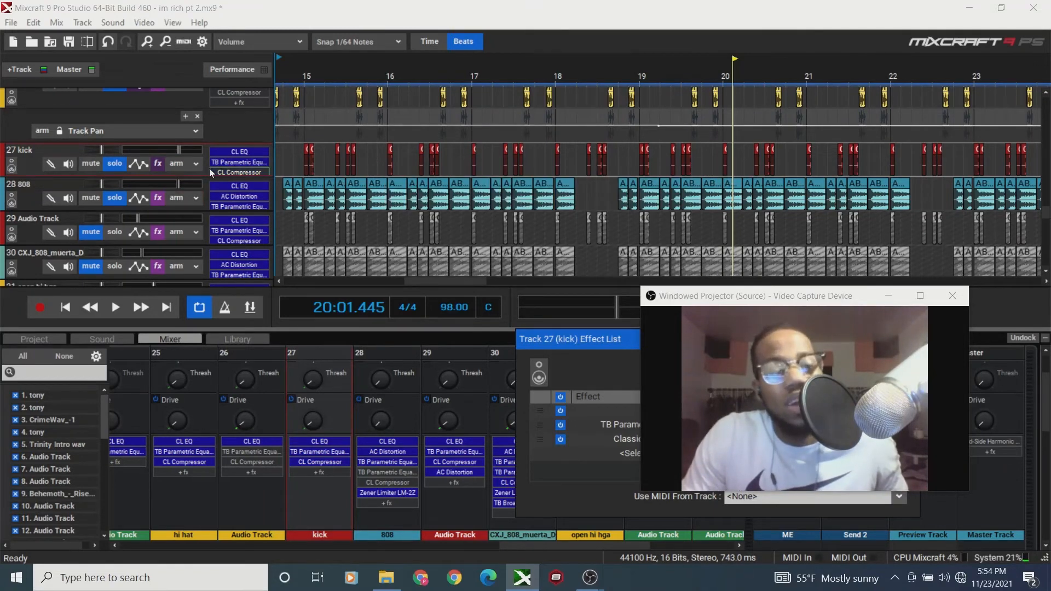
Reopen the kick track's effect list, move it clear of the arrangement, and recheck the Classic Compressor's settings.
{"action": "left_click", "coordinate": [161, 41]}
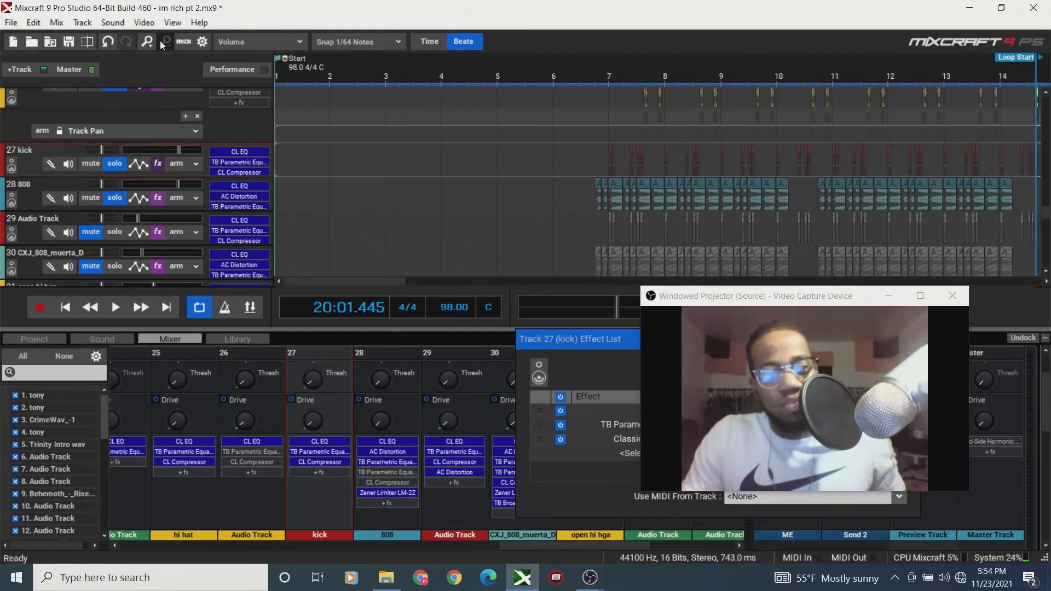
{"action": "left_click", "coordinate": [162, 164]}
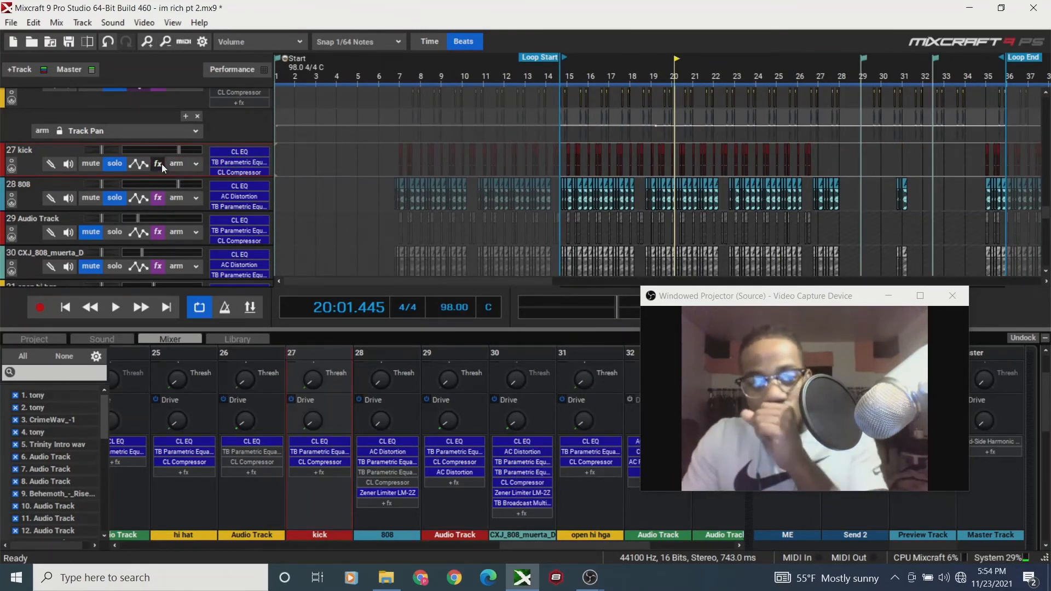
{"action": "left_click", "coordinate": [162, 163]}
{"action": "left_click_drag", "start_coordinate": [604, 342], "coordinate": [252, 251]}
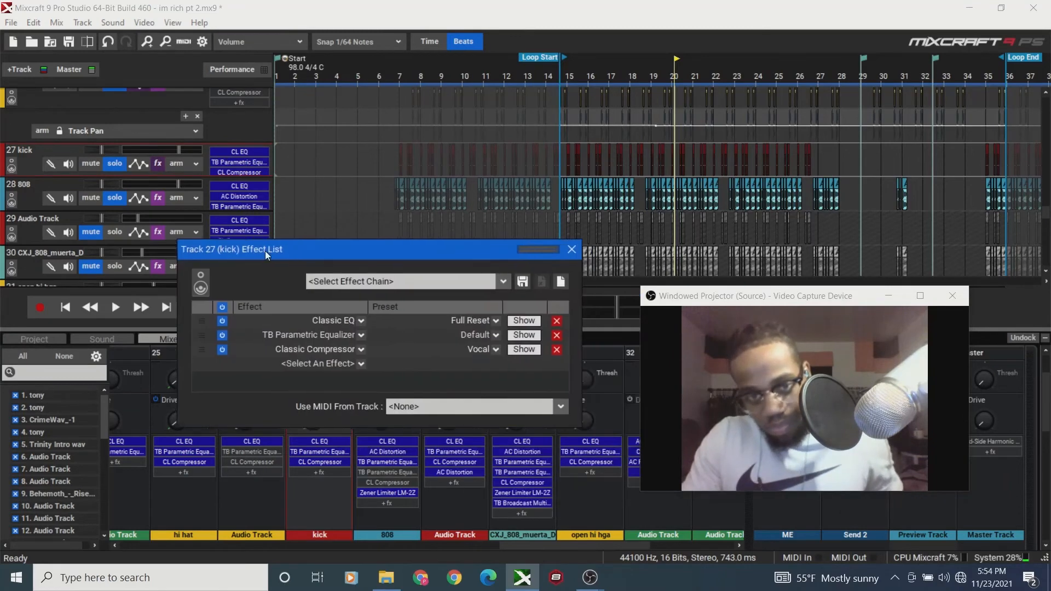
{"action": "left_click", "coordinate": [519, 344]}
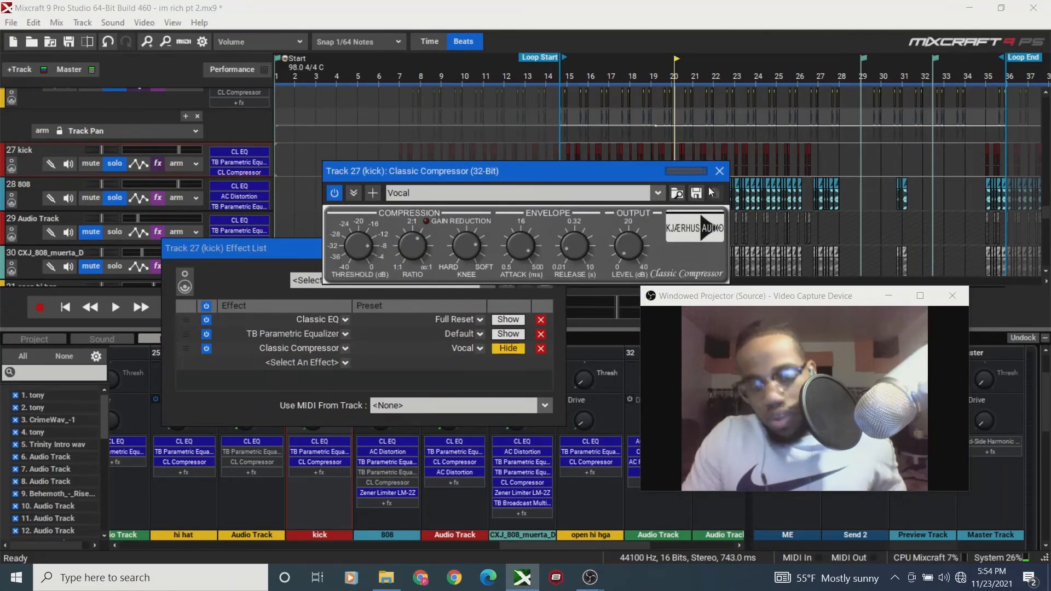
{"action": "left_click", "coordinate": [718, 171]}
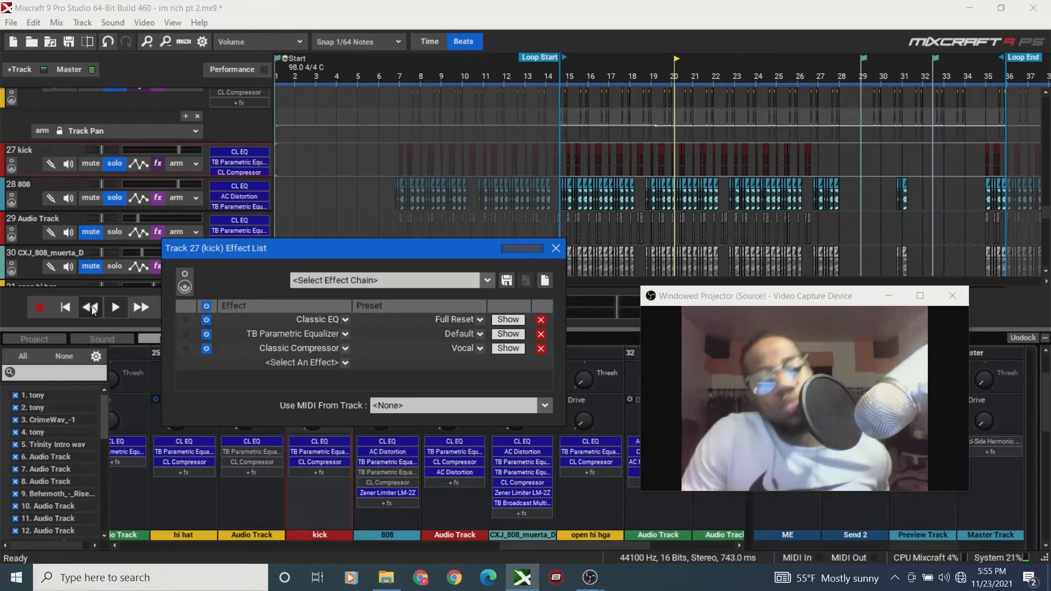
Listen to the loop from its start, move the video capture window clear of the mixer, and stop playback.
{"action": "left_click", "coordinate": [75, 308]}
{"action": "key", "text": "space"}
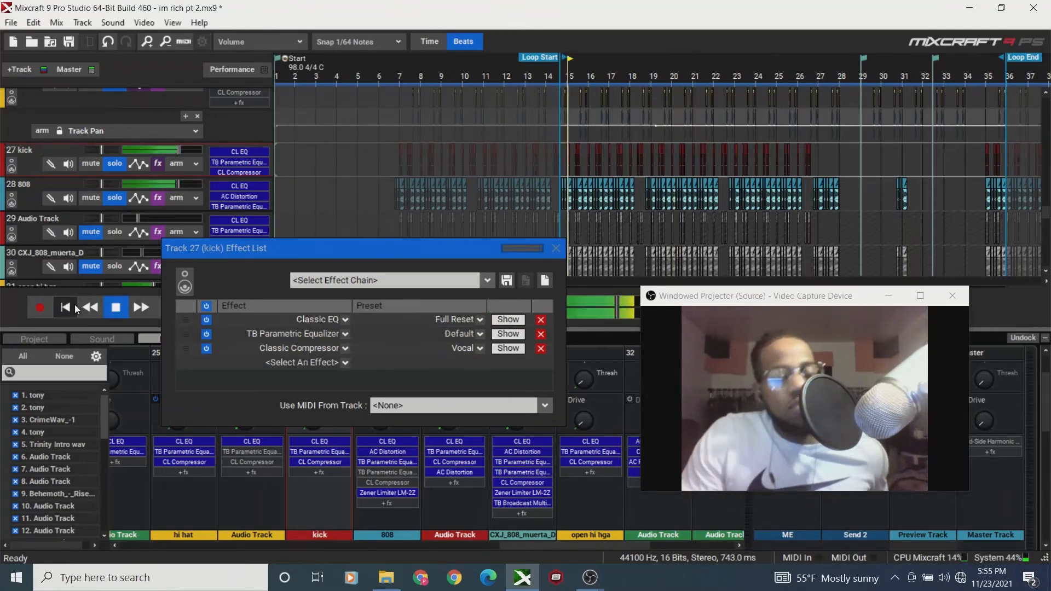
{"action": "left_click_drag", "start_coordinate": [726, 303], "coordinate": [739, 590]}
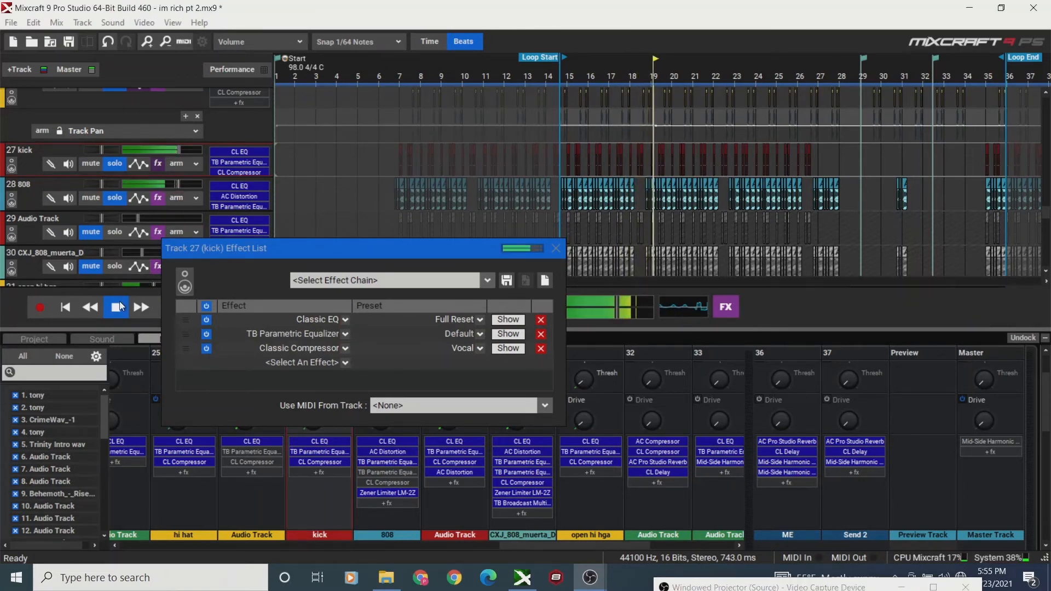
{"action": "key", "text": "space"}
Open the 808 track's Classic Compressor, close that track's effect list, and move the compressor below the 808 clips.
{"action": "left_click", "coordinate": [158, 199]}
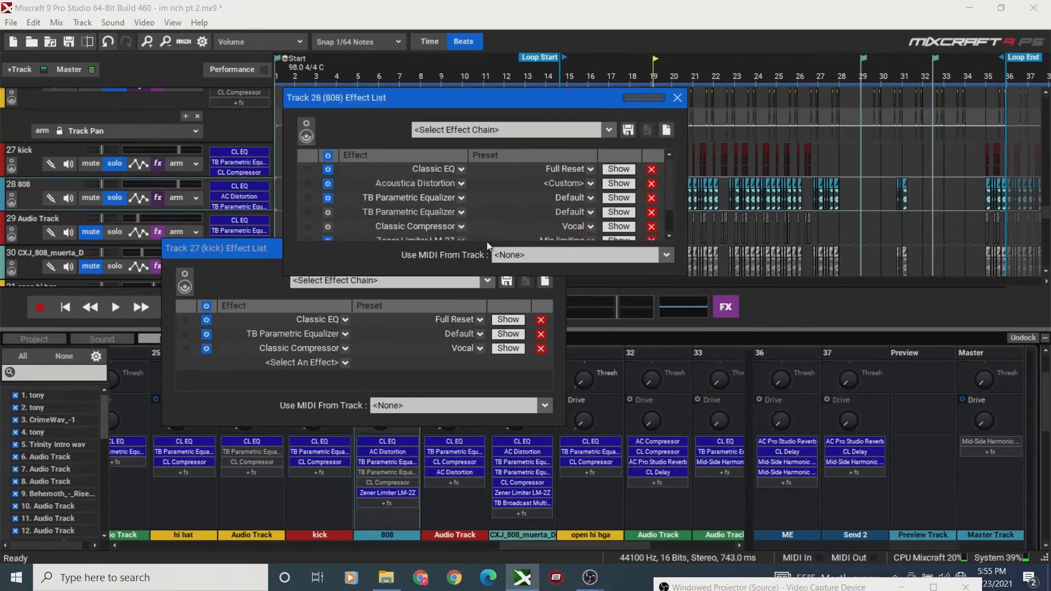
{"action": "left_click", "coordinate": [631, 226]}
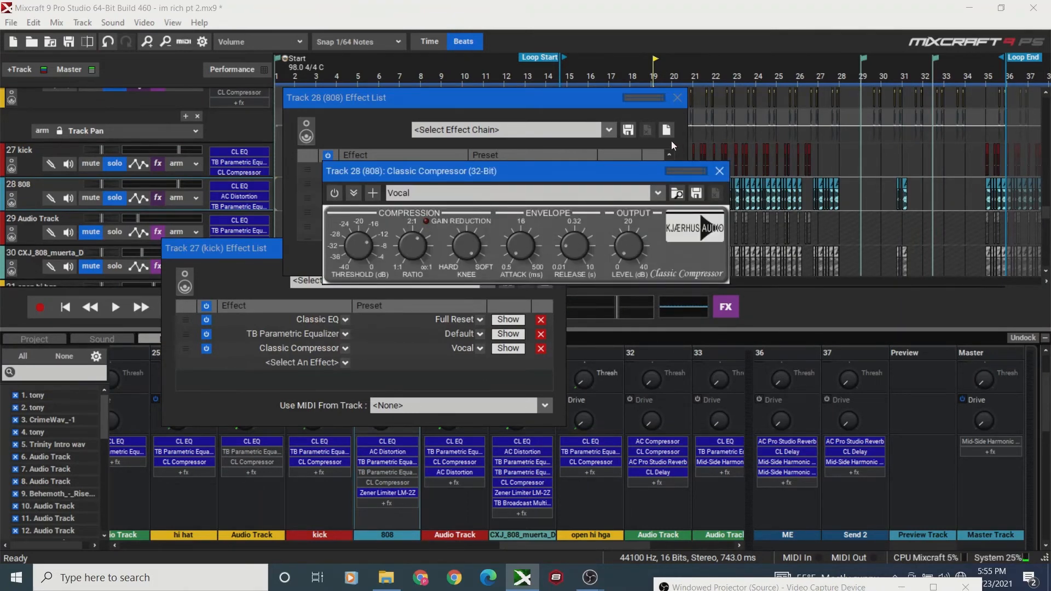
{"action": "left_click", "coordinate": [674, 103]}
{"action": "left_click", "coordinate": [676, 101]}
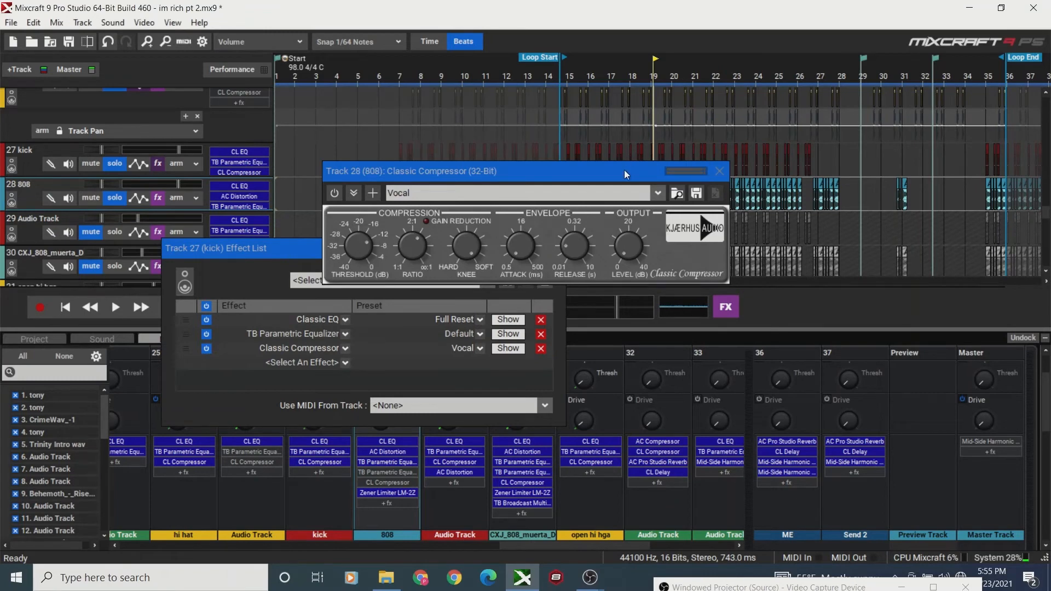
{"action": "left_click_drag", "start_coordinate": [624, 172], "coordinate": [644, 265]}
Clear the kick's effect list off the arrangement and audition the 808 clip in the middle of measure 15.
{"action": "left_click", "coordinate": [139, 38]}
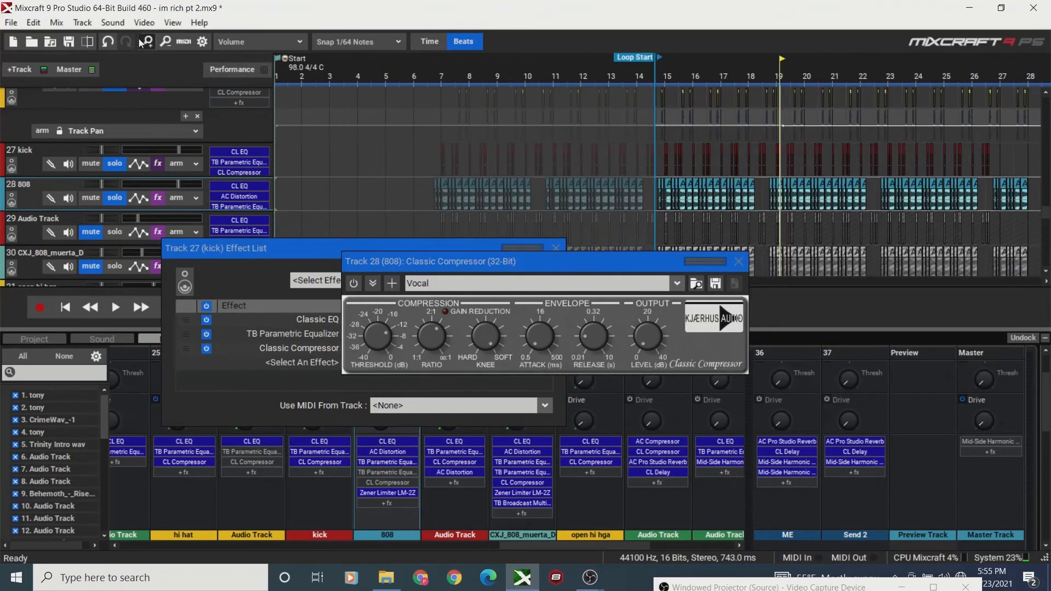
{"action": "left_click", "coordinate": [140, 40]}
{"action": "left_click", "coordinate": [140, 40]}
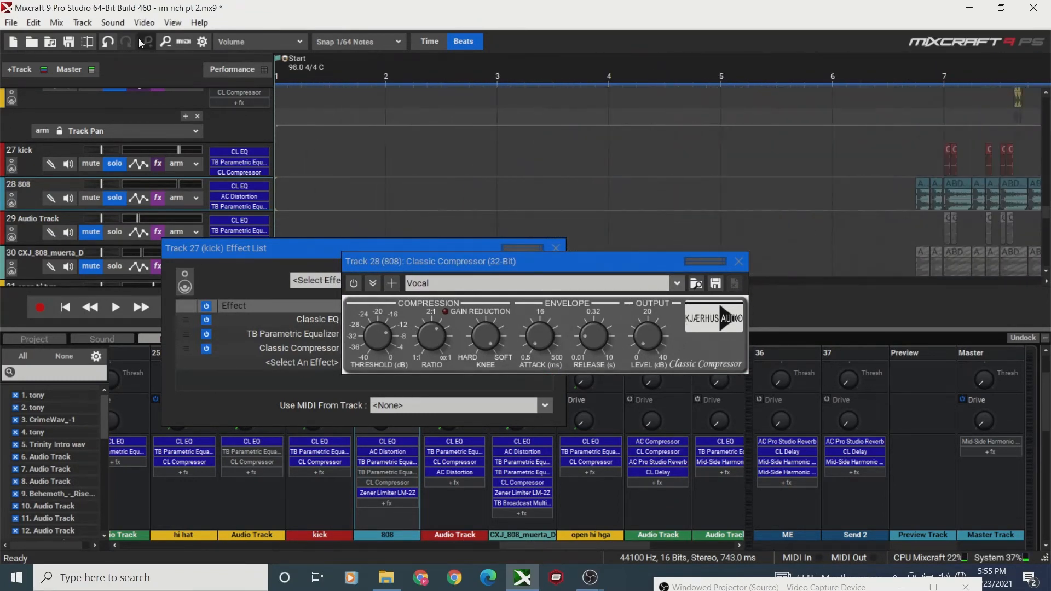
{"action": "left_click", "coordinate": [140, 40]}
{"action": "left_click", "coordinate": [140, 40]}
{"action": "left_click_drag", "start_coordinate": [480, 261], "coordinate": [493, 358]}
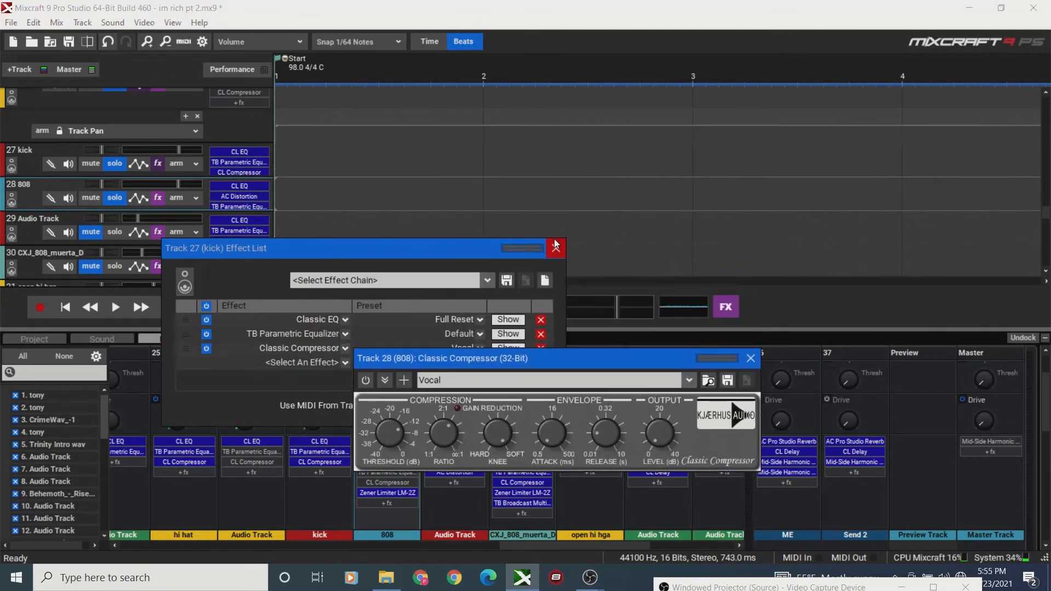
{"action": "left_click", "coordinate": [556, 248]}
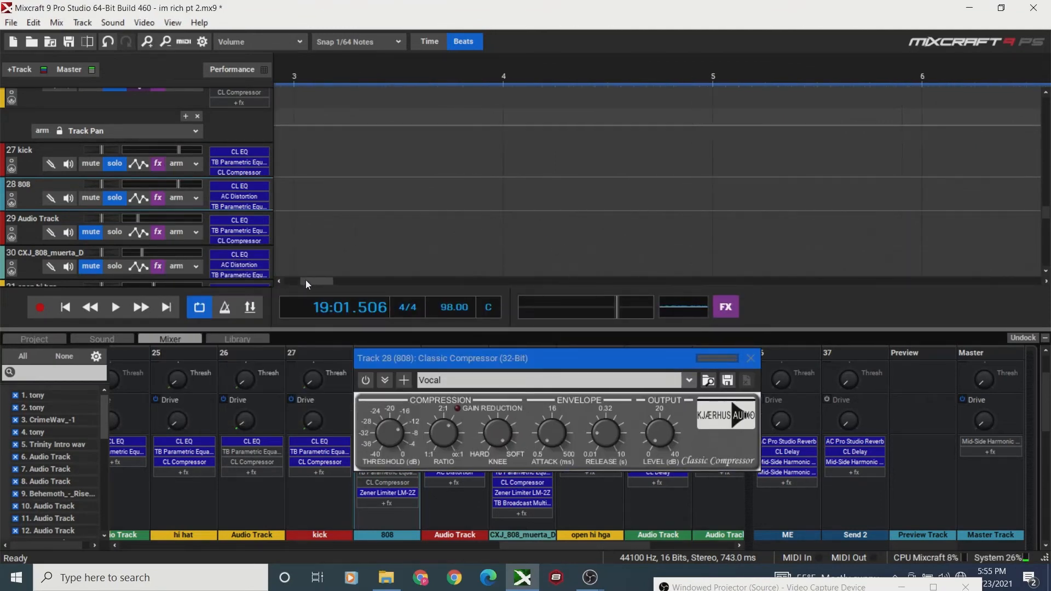
{"action": "left_click_drag", "start_coordinate": [290, 281], "coordinate": [416, 294]}
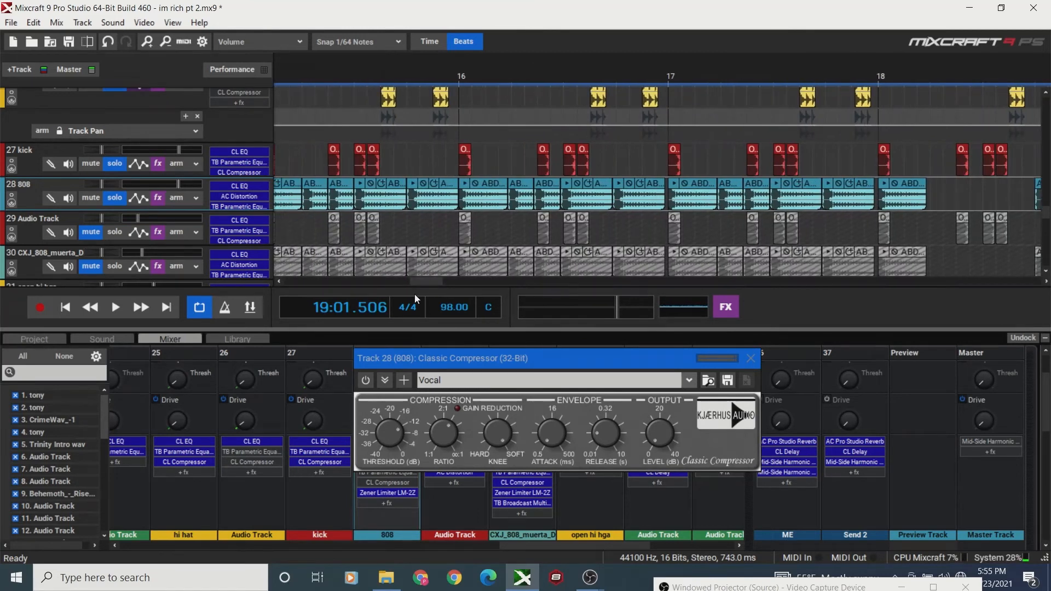
{"action": "left_click", "coordinate": [361, 186]}
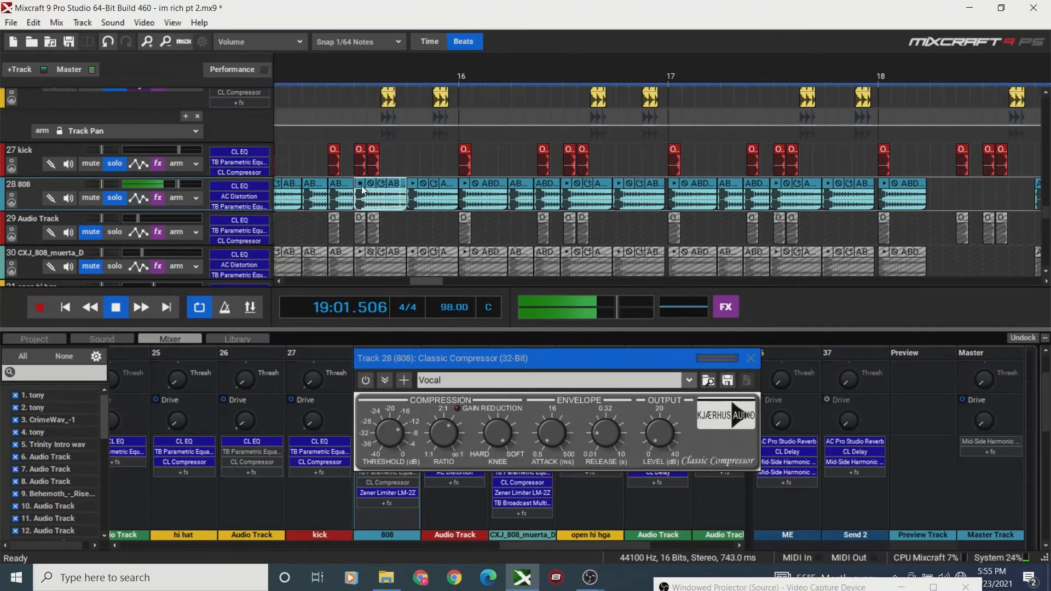
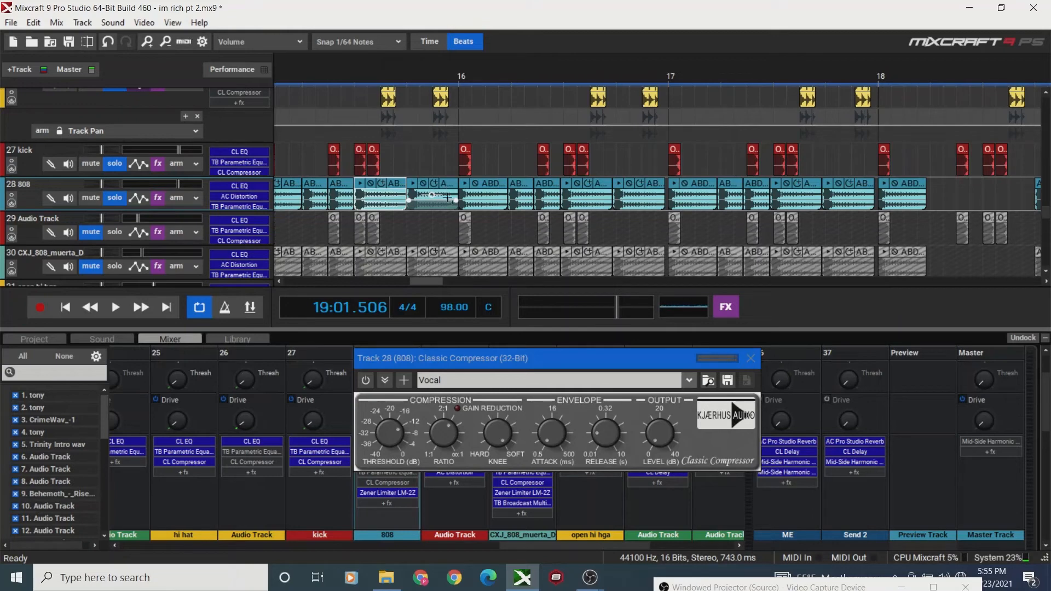
Reshape the volume envelope of the last 808 clip in measure 15 and play the passage into measure 16 to hear it.
{"action": "left_click_drag", "start_coordinate": [449, 201], "coordinate": [450, 196]}
{"action": "left_click", "coordinate": [399, 153]}
{"action": "key", "text": "space"}
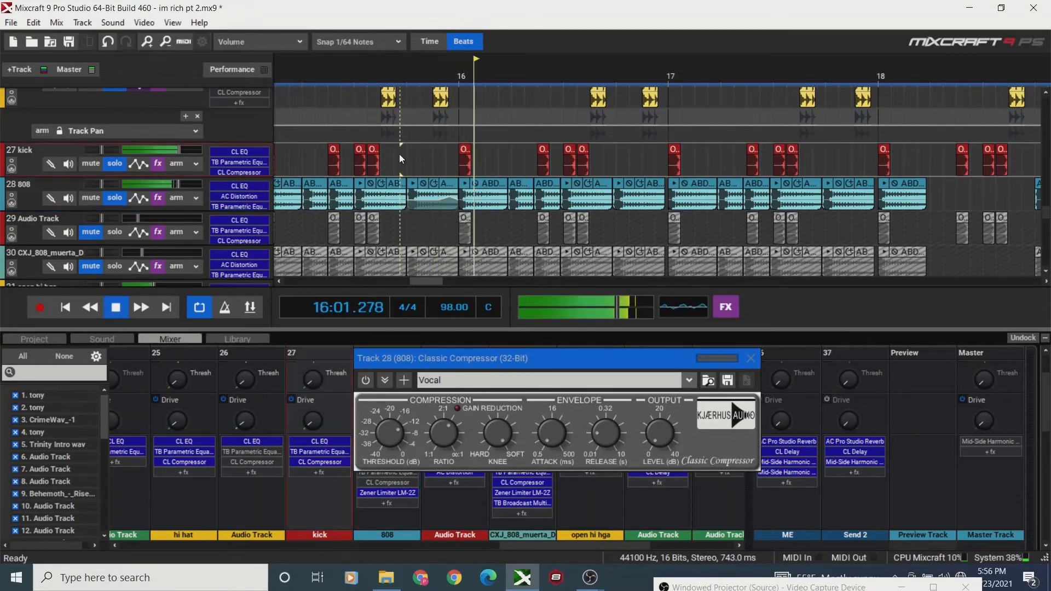
{"action": "key", "text": "space"}
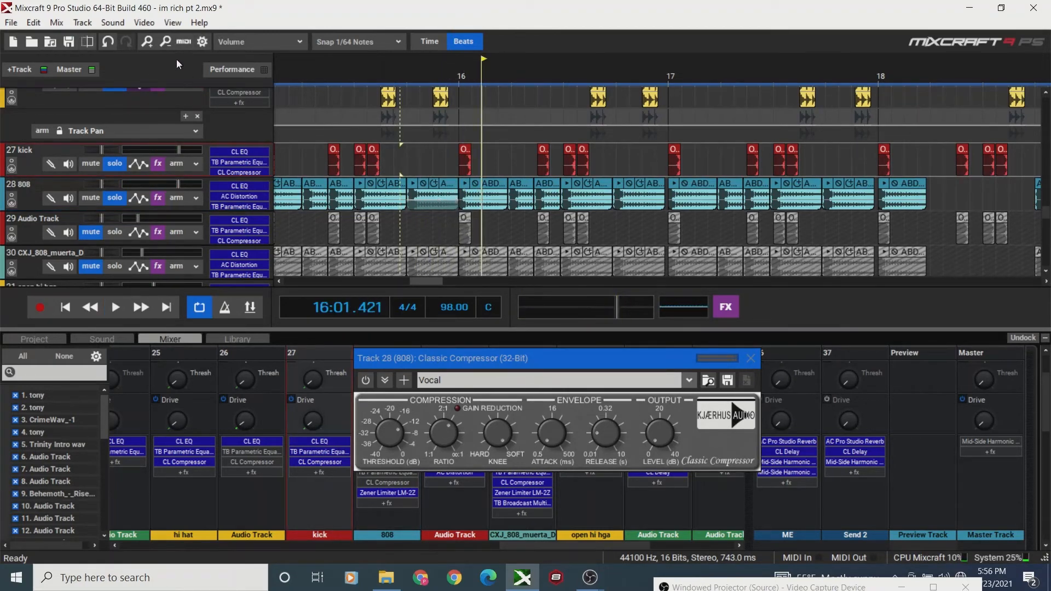
Play the 808 passage from just before measure 15 and enable the track's Classic Compressor during playback.
{"action": "left_click", "coordinate": [166, 44]}
{"action": "left_click", "coordinate": [166, 44]}
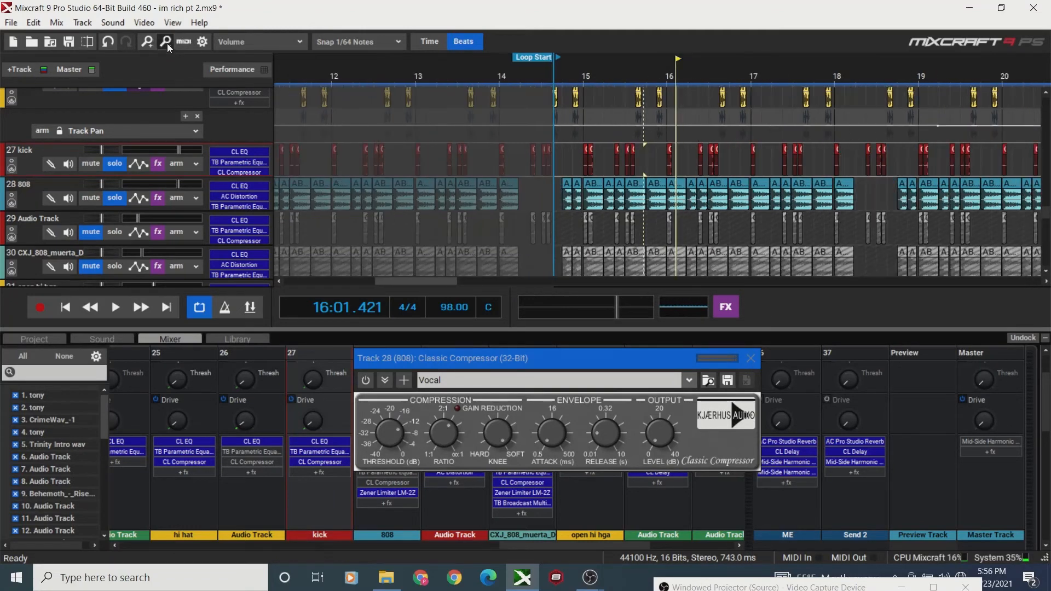
{"action": "left_click", "coordinate": [558, 191]}
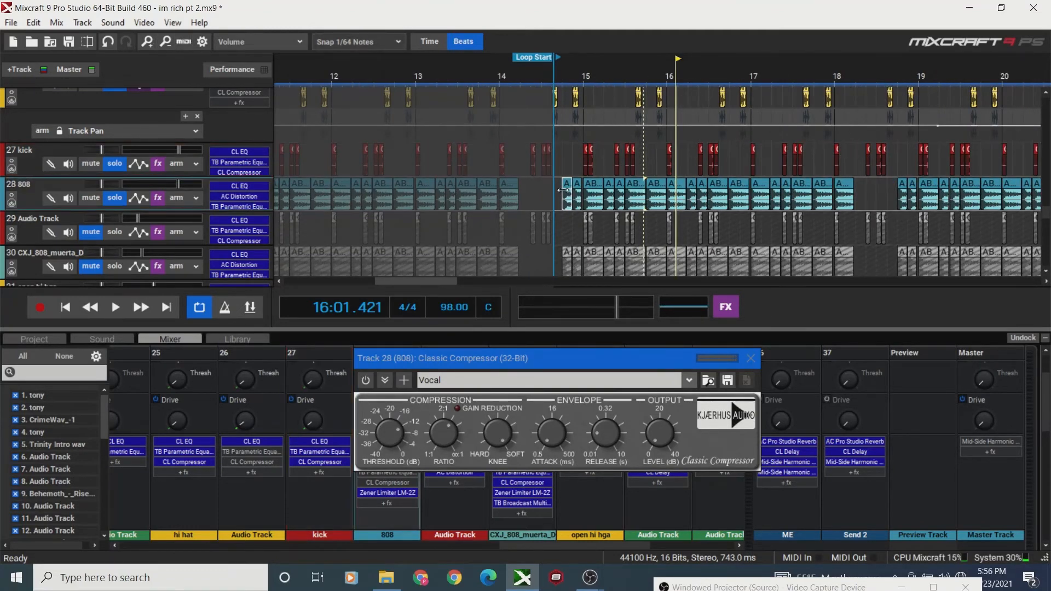
{"action": "key", "text": "space"}
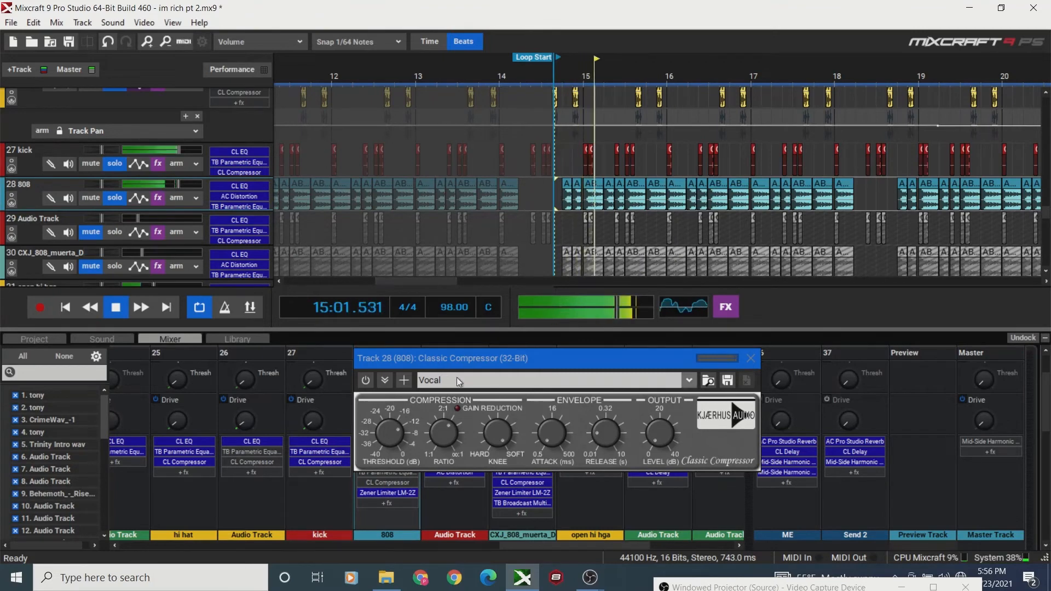
{"action": "key", "text": "space"}
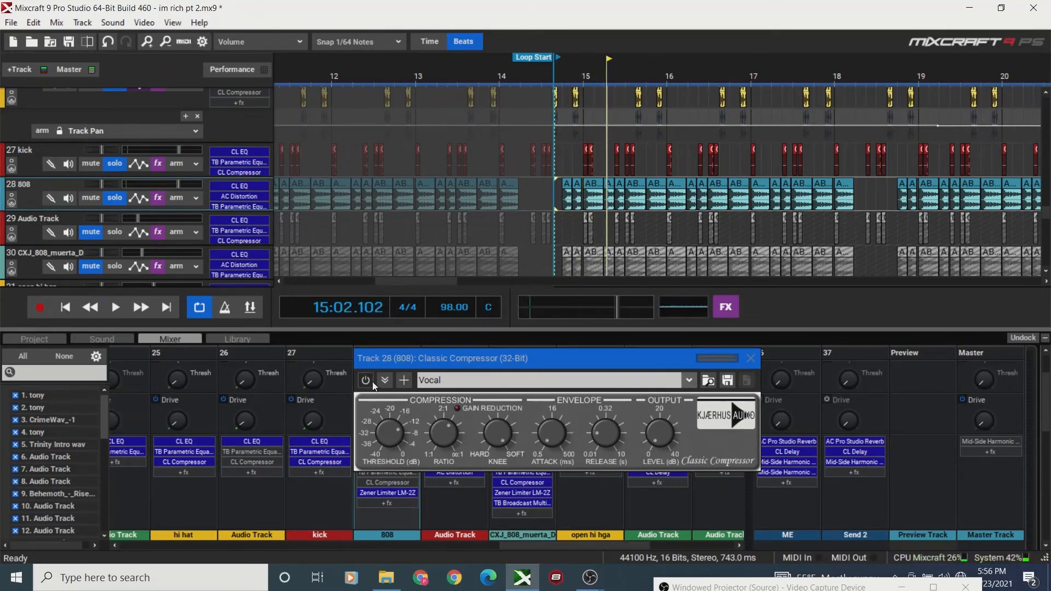
{"action": "key", "text": "space"}
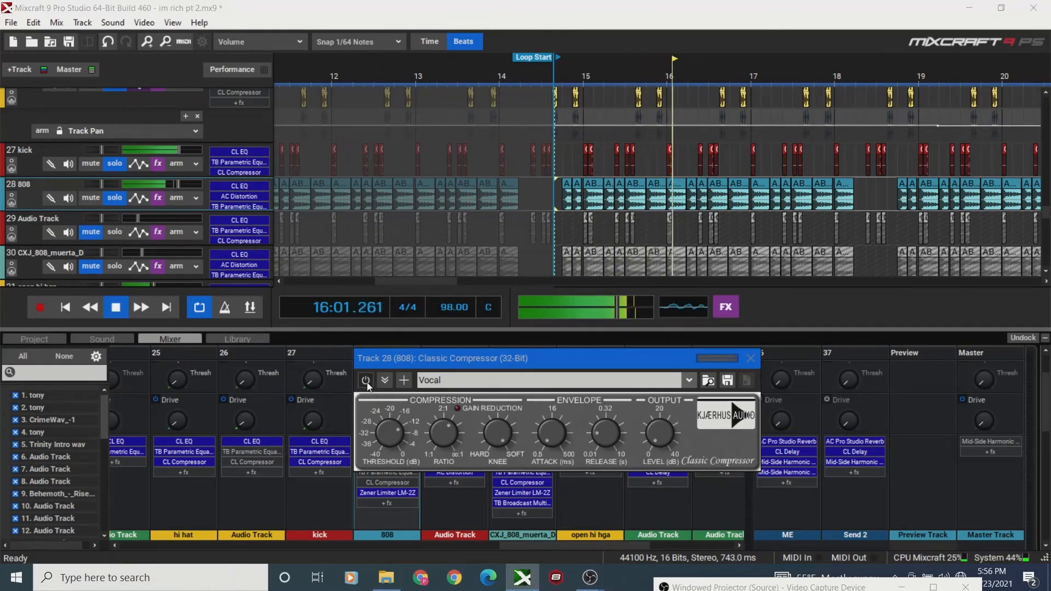
{"action": "left_click", "coordinate": [365, 380]}
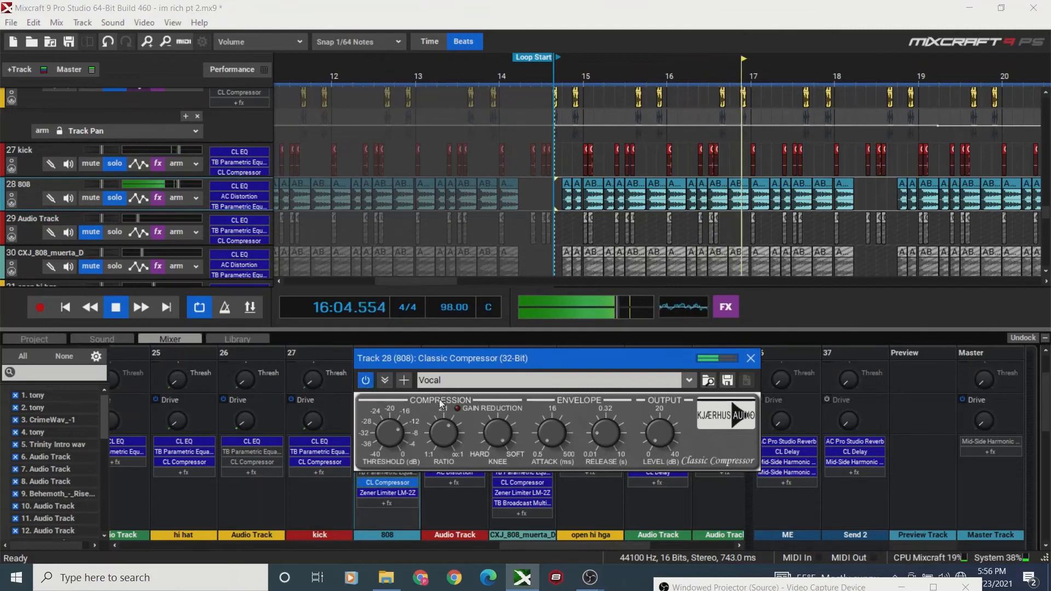
{"action": "key", "text": "space"}
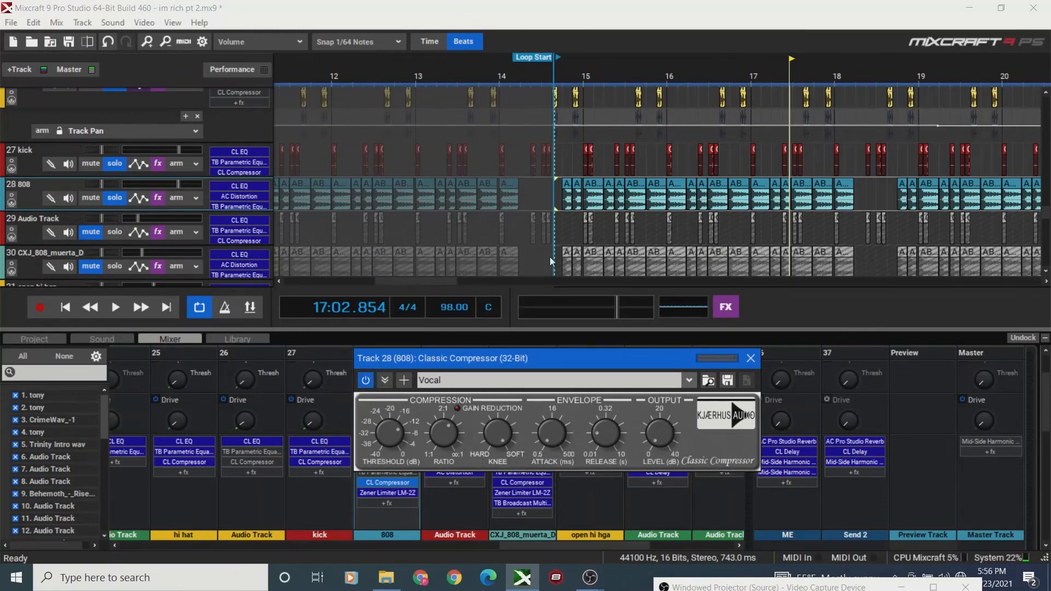
Replay the 808 passage from 14:03.812, bypassing and re-enabling its Classic Compressor to compare the sound.
{"action": "left_click", "coordinate": [559, 200]}
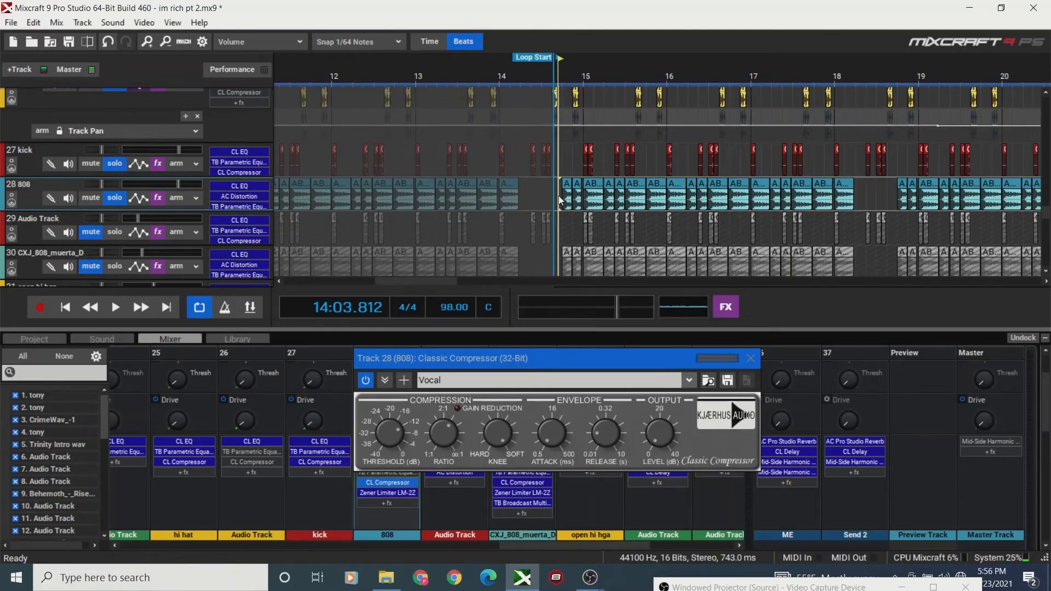
{"action": "left_click", "coordinate": [151, 45]}
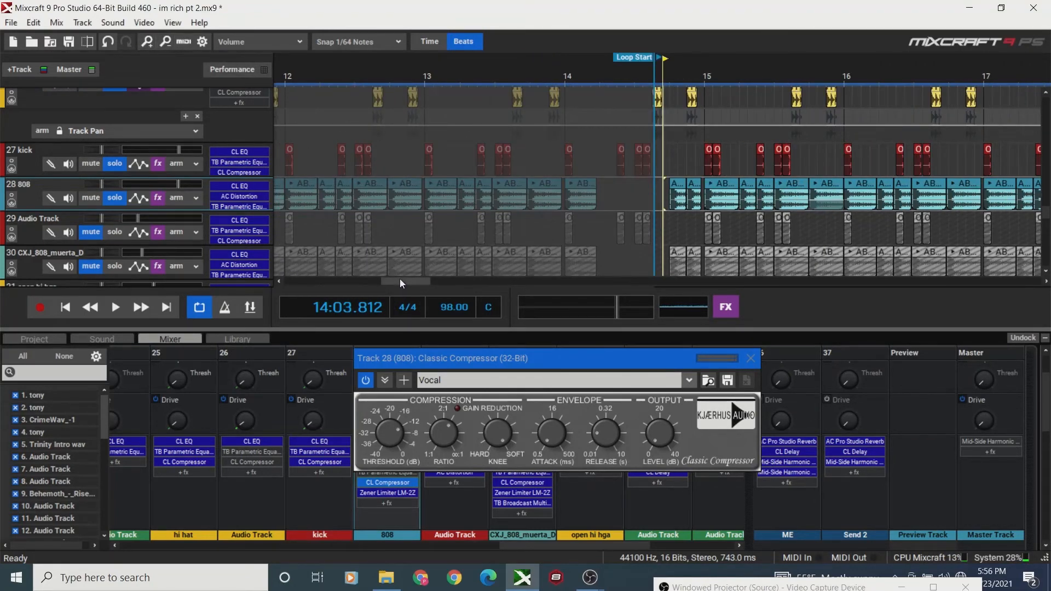
{"action": "left_click_drag", "start_coordinate": [399, 279], "coordinate": [445, 281]}
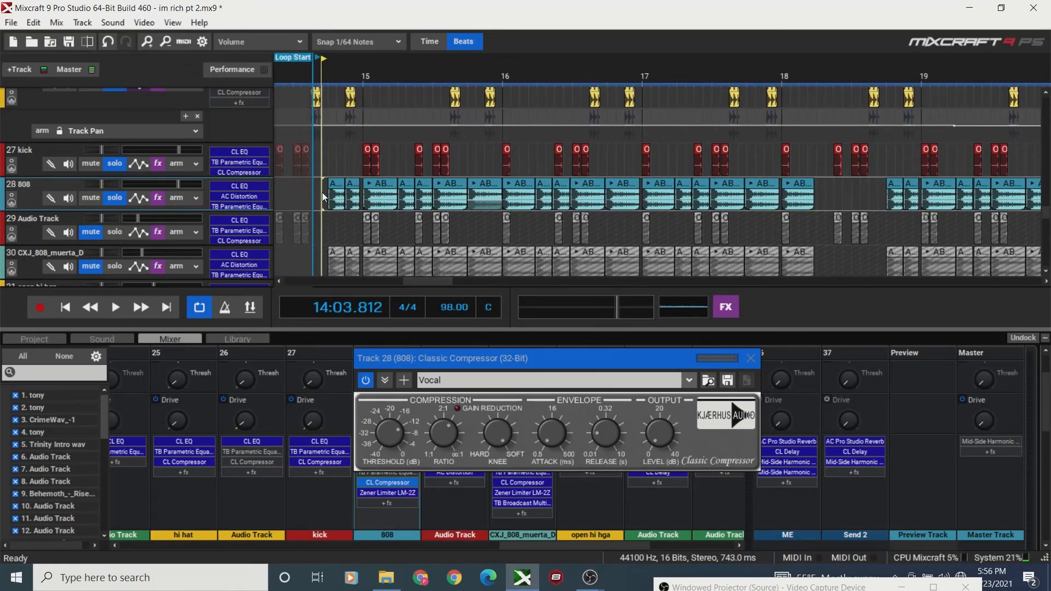
{"action": "key", "text": "space"}
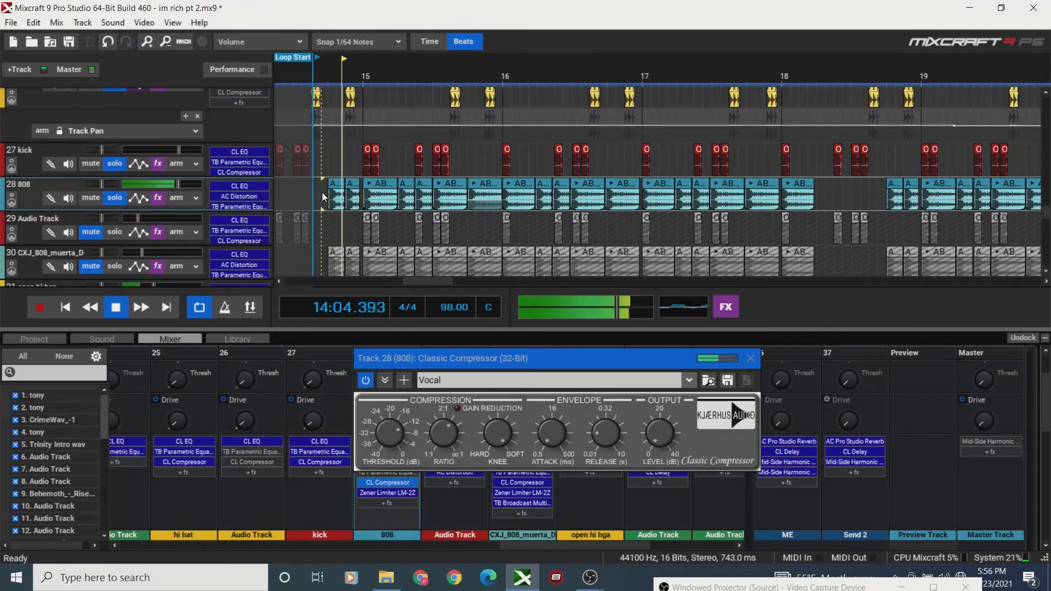
{"action": "left_click", "coordinate": [366, 379]}
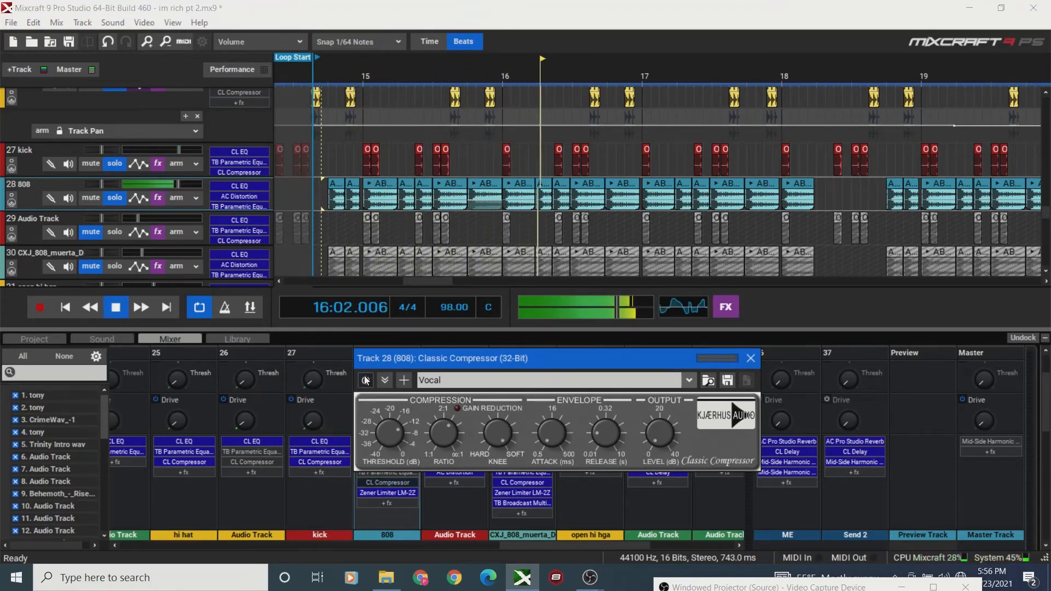
{"action": "left_click", "coordinate": [366, 380]}
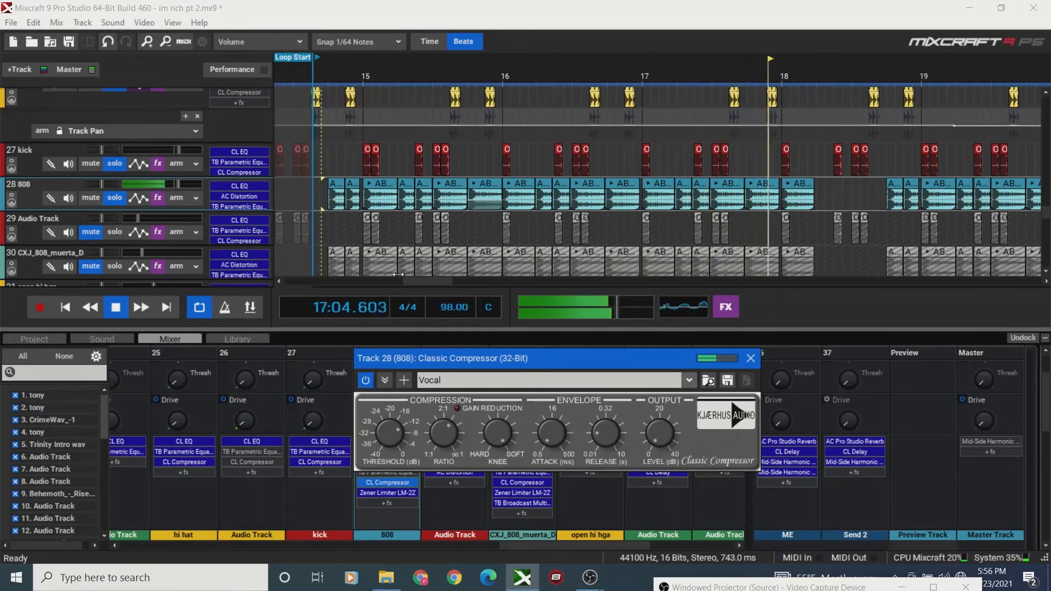
{"action": "key", "text": "space"}
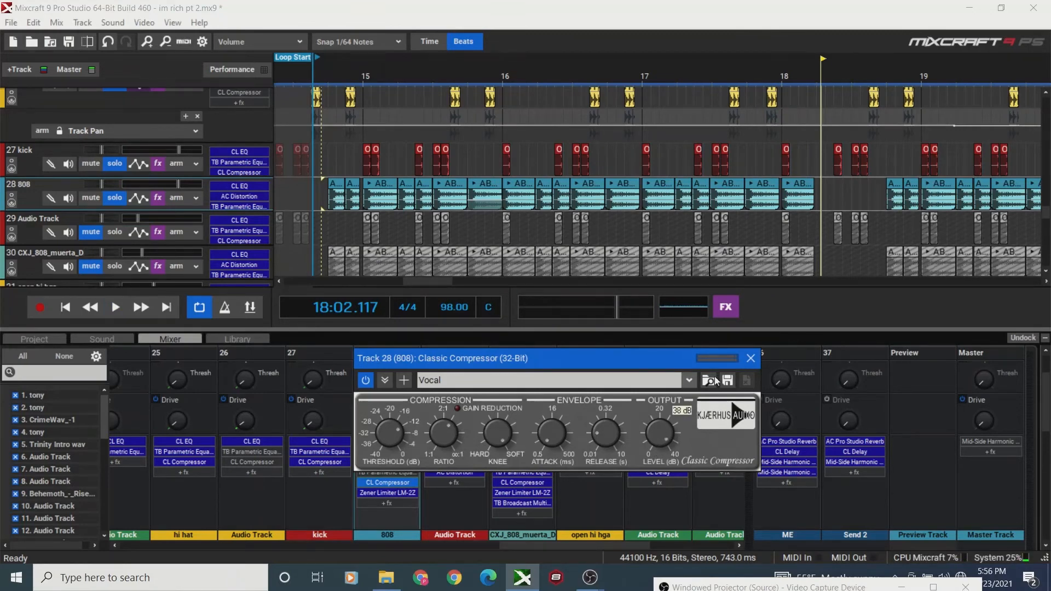
Close the 808's Classic Compressor and play from just ahead of the first 808 clip before measure 15.
{"action": "left_click", "coordinate": [749, 361]}
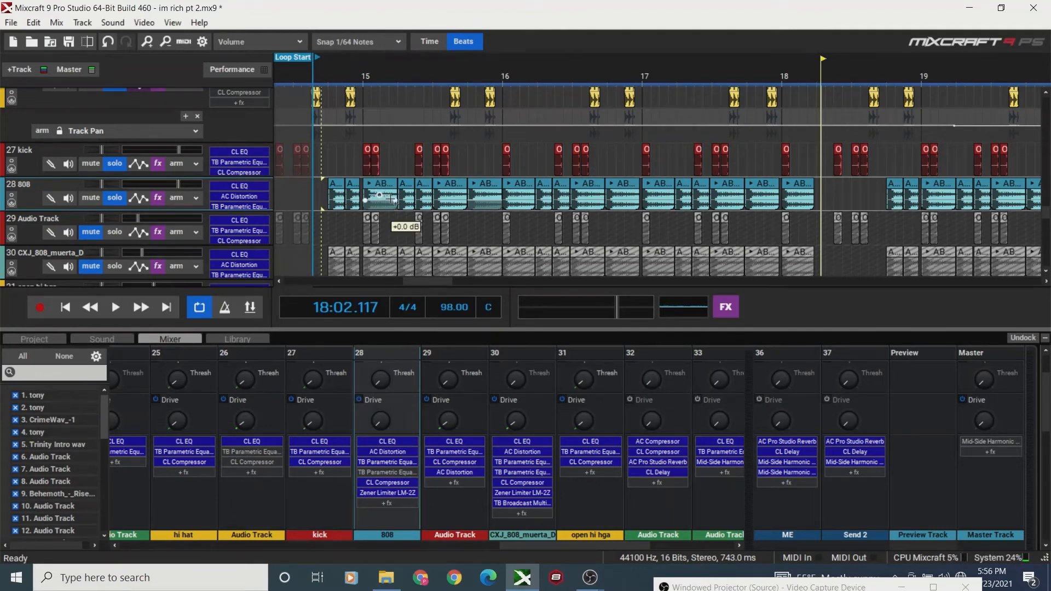
{"action": "left_click", "coordinate": [329, 173]}
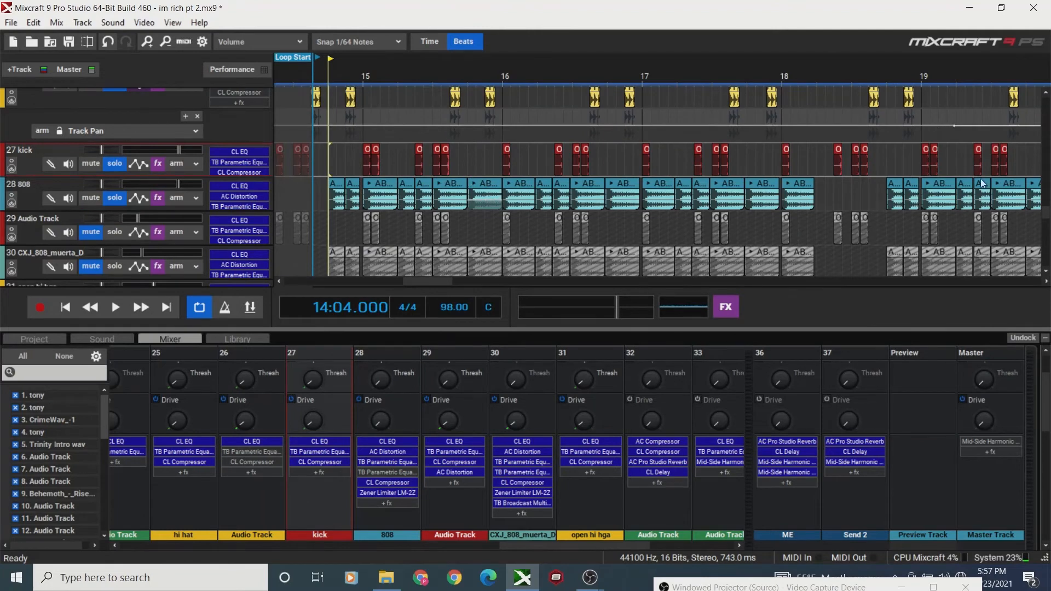
{"action": "left_click_drag", "start_coordinate": [1047, 218], "coordinate": [1048, 219]}
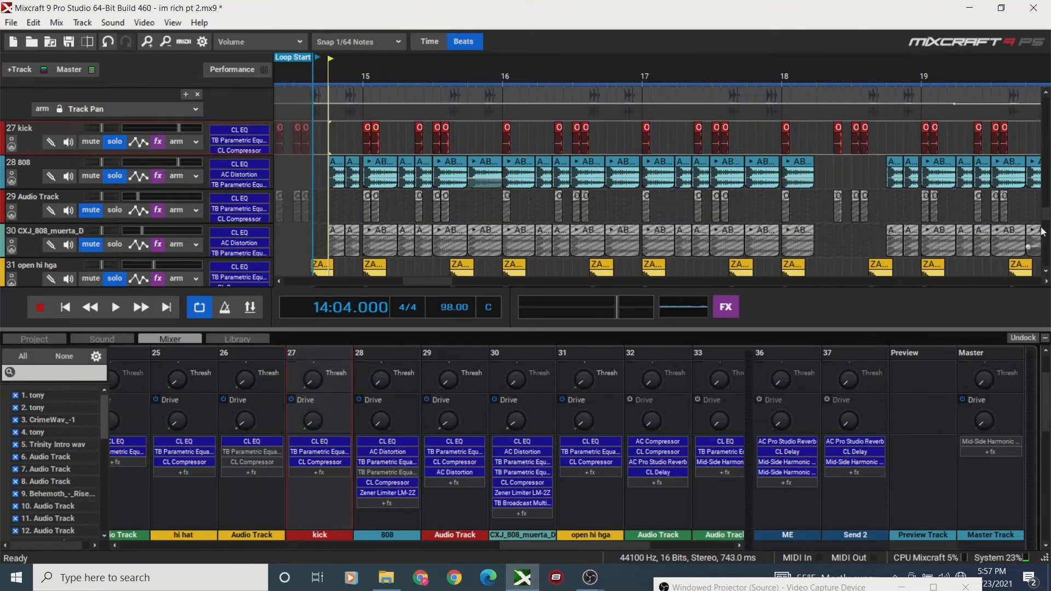
{"action": "mouse_move", "coordinate": [1043, 219]}
{"action": "left_mouse_down"}
{"action": "mouse_move", "coordinate": [1045, 230]}
{"action": "mouse_move", "coordinate": [1045, 219]}
{"action": "left_mouse_up"}
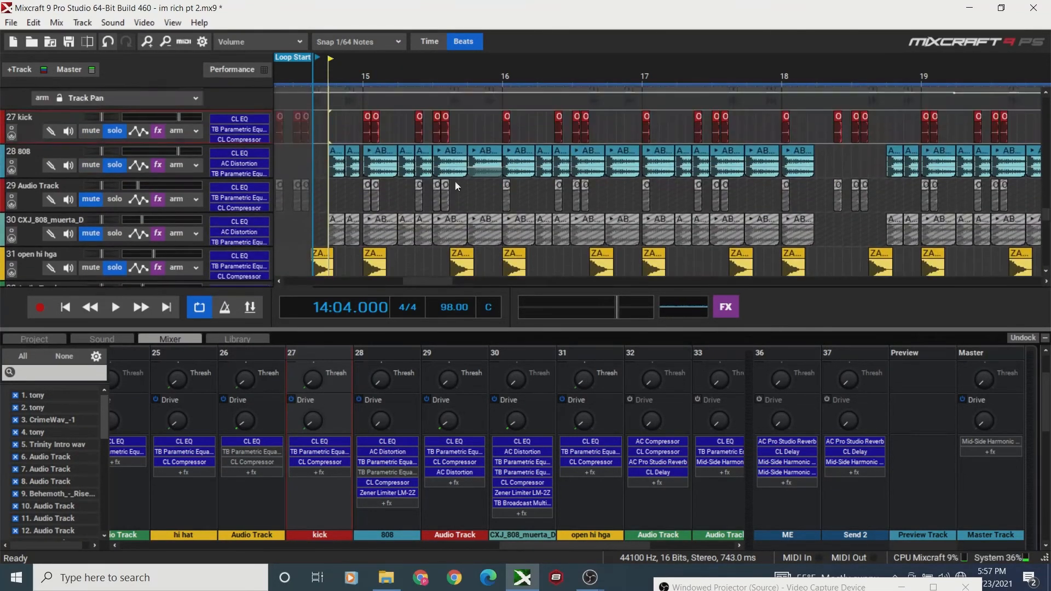
{"action": "left_click", "coordinate": [324, 166]}
{"action": "key", "text": "space"}
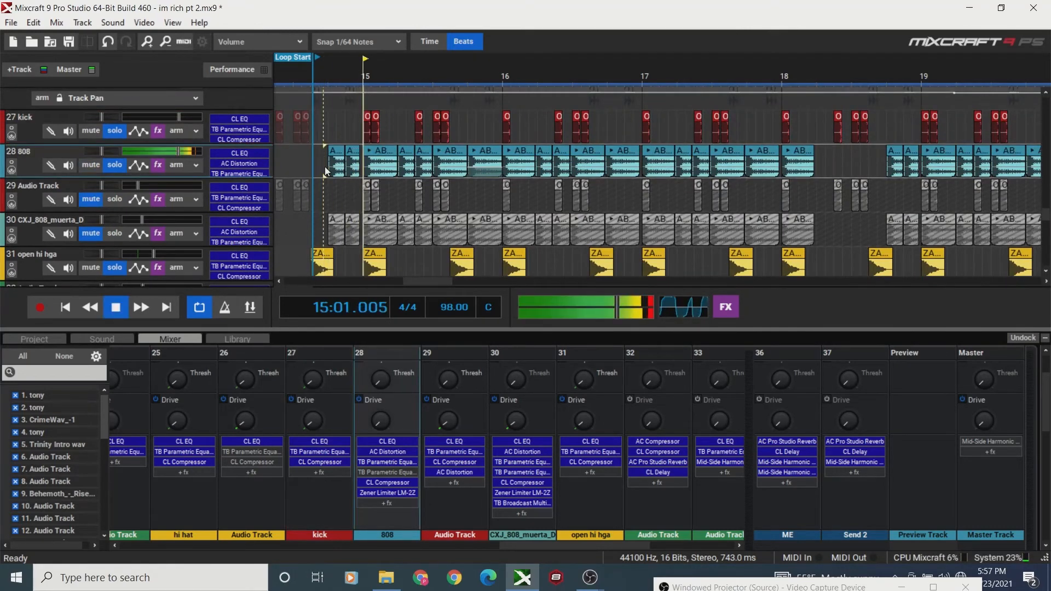
Reopen the 808's Classic Compressor from the track's effect list, set its output level to 20.4 dB, and close the list.
{"action": "left_click", "coordinate": [158, 165]}
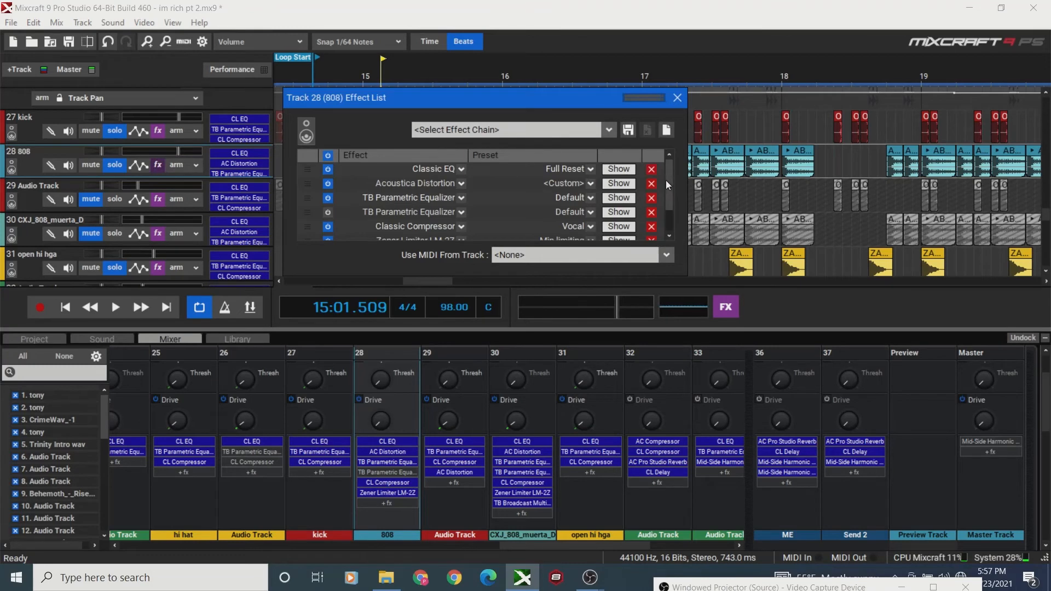
{"action": "left_click_drag", "start_coordinate": [666, 180], "coordinate": [671, 218]}
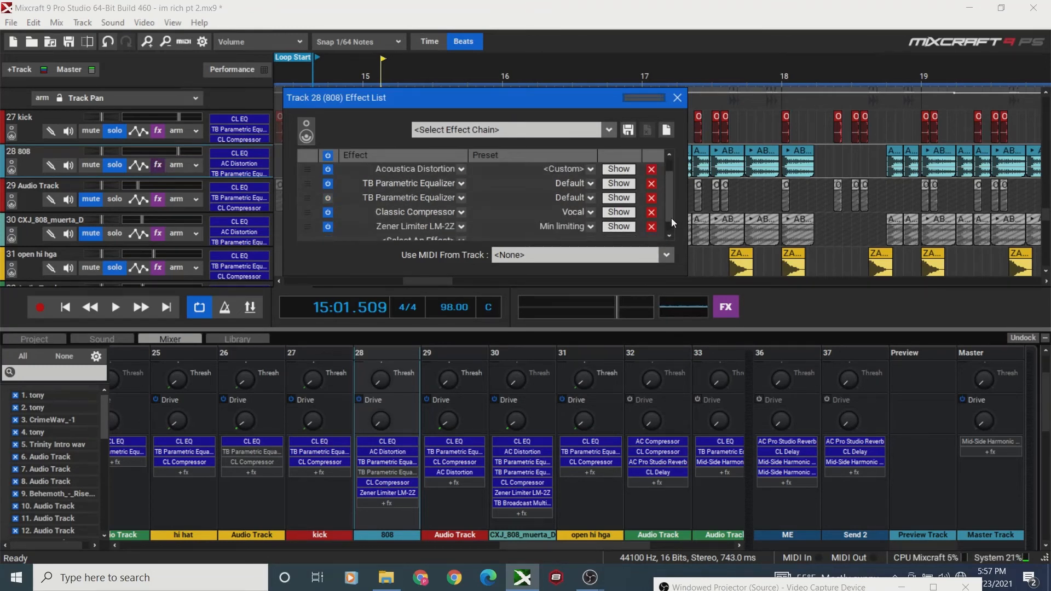
{"action": "left_click", "coordinate": [625, 217]}
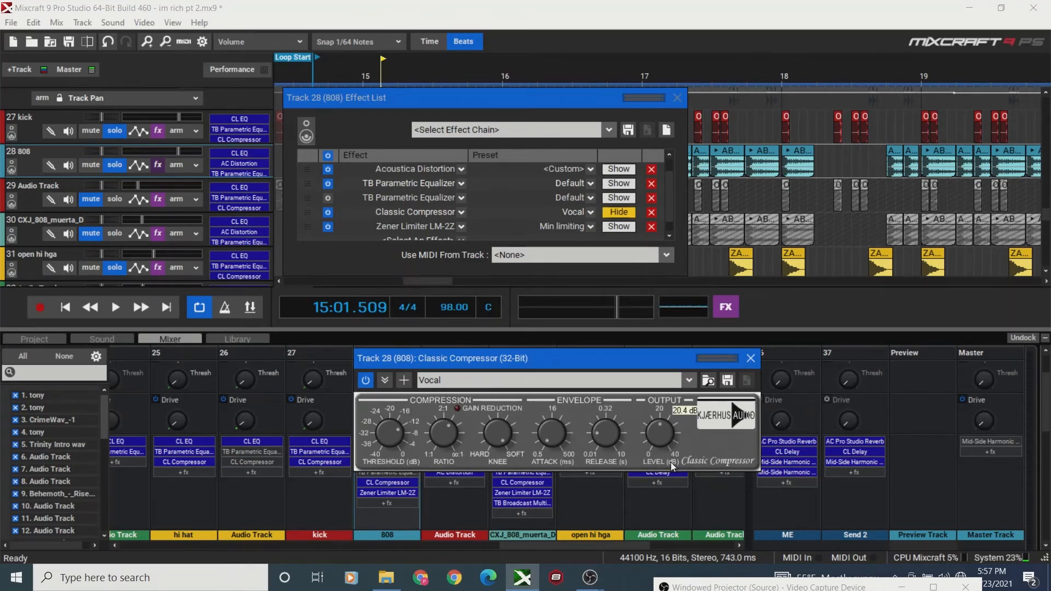
{"action": "left_click", "coordinate": [676, 99]}
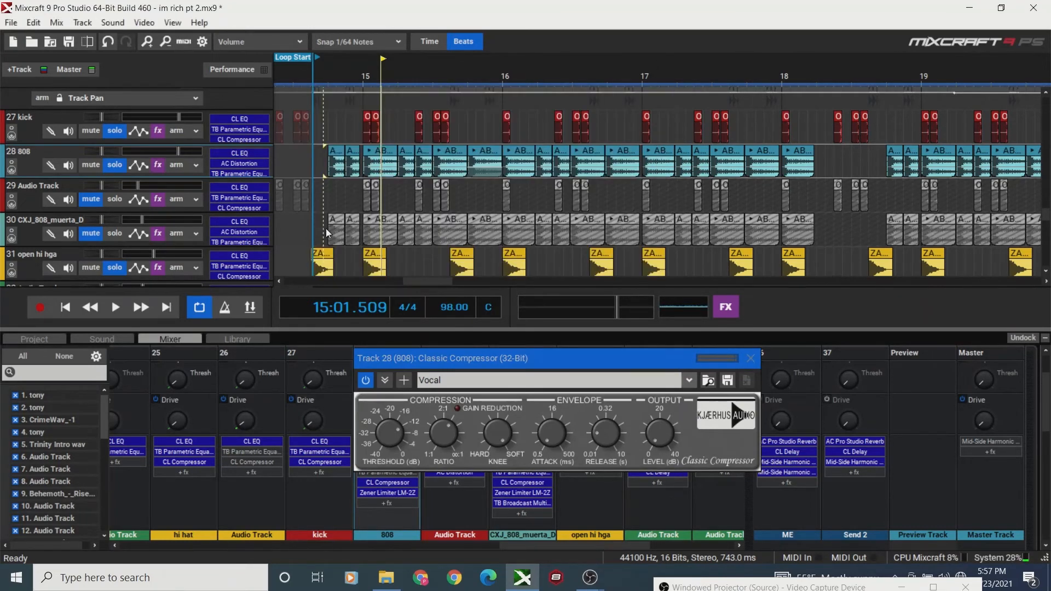
Play the loop from its start to hear the 808 with its Classic Compressor open.
{"action": "left_click", "coordinate": [74, 310]}
{"action": "key", "text": "space"}
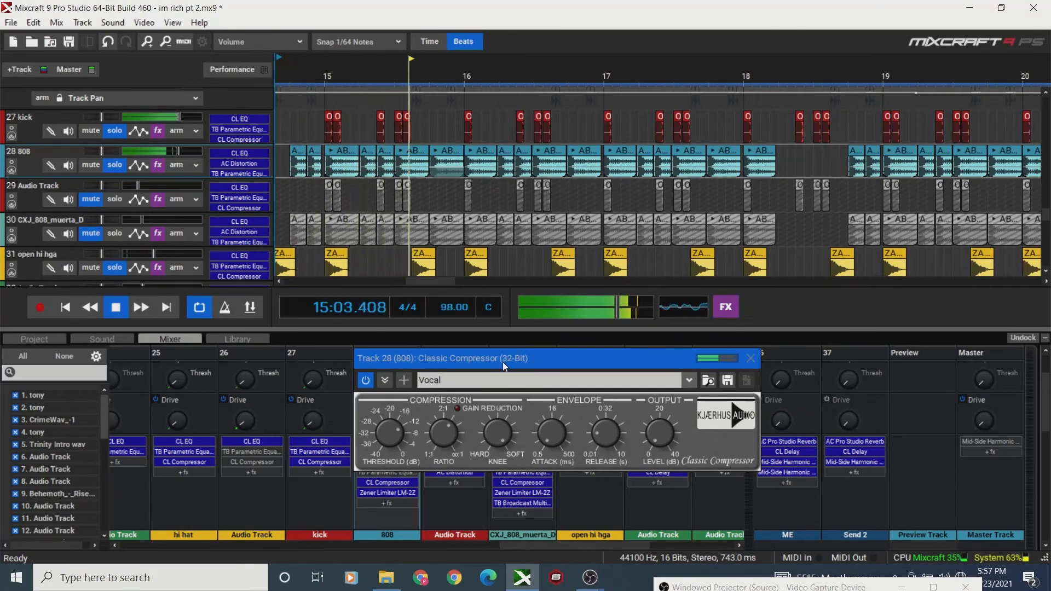
{"action": "left_click_drag", "start_coordinate": [503, 362], "coordinate": [502, 362]}
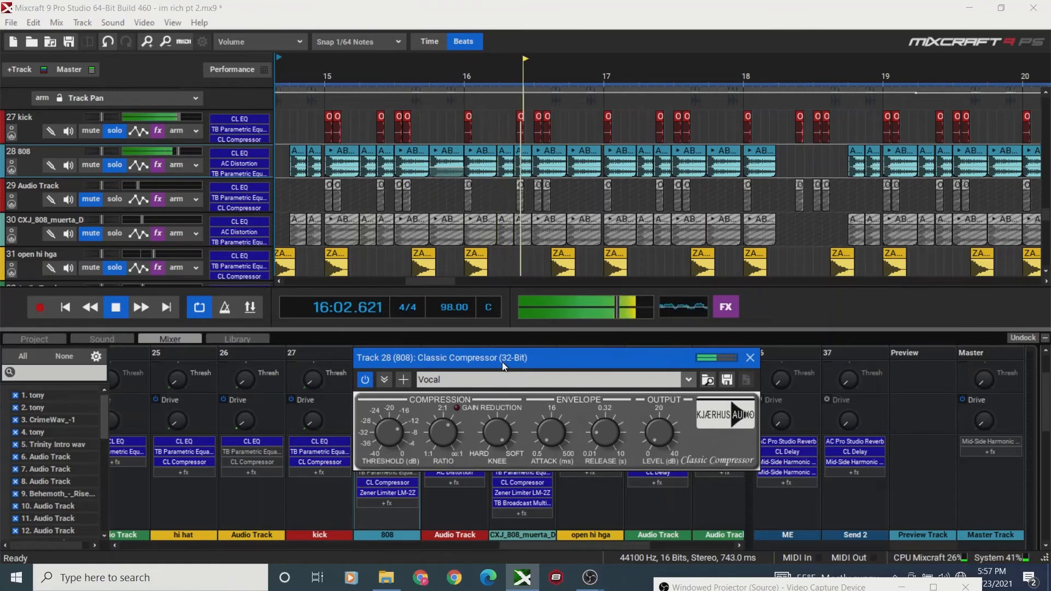
{"action": "mouse_move", "coordinate": [400, 429]}
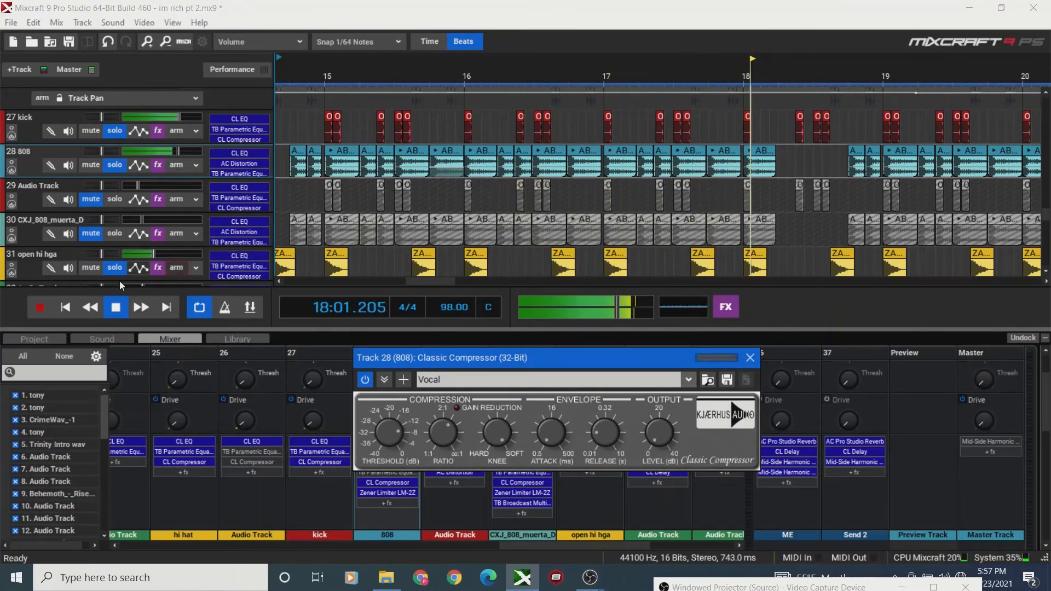
Replay the loop with the compressor moved aside and the mixer faders in view, stop playback, and close the compressor.
{"action": "left_click", "coordinate": [71, 310]}
{"action": "key", "text": "space"}
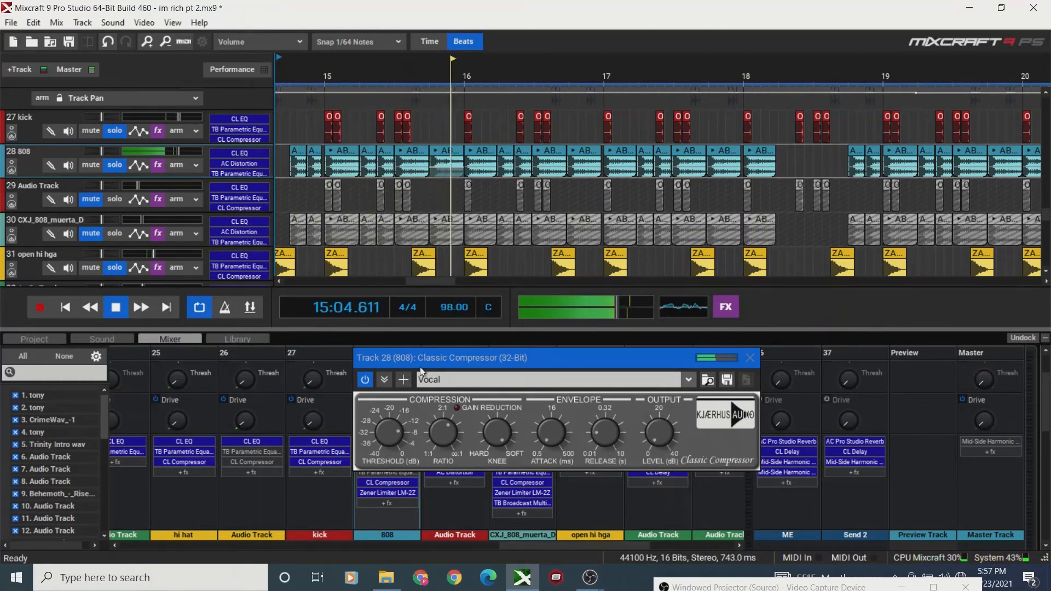
{"action": "left_click_drag", "start_coordinate": [421, 362], "coordinate": [577, 357]}
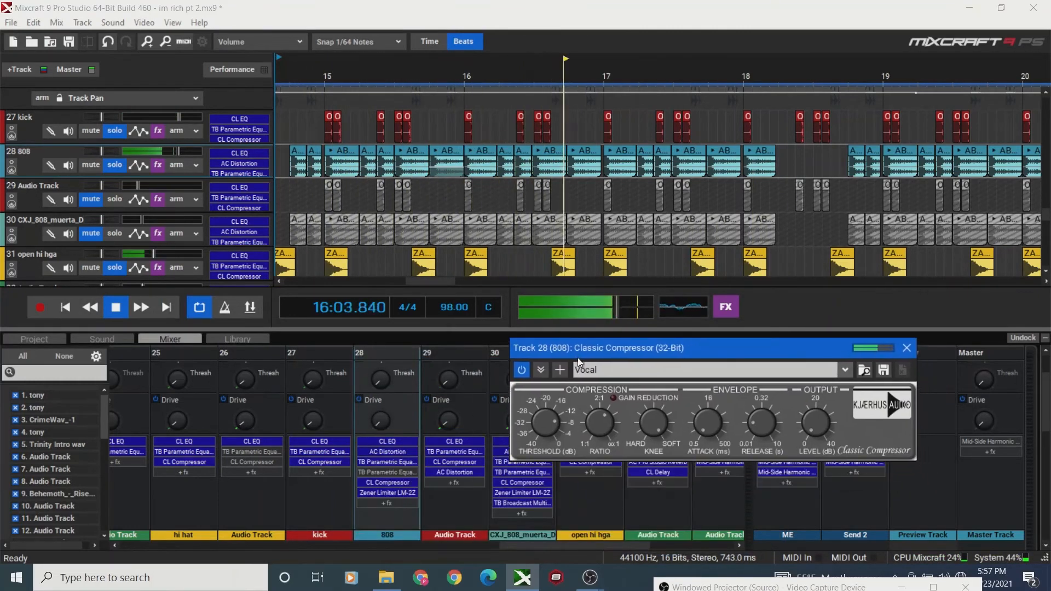
{"action": "left_click_drag", "start_coordinate": [1046, 420], "coordinate": [1047, 529]}
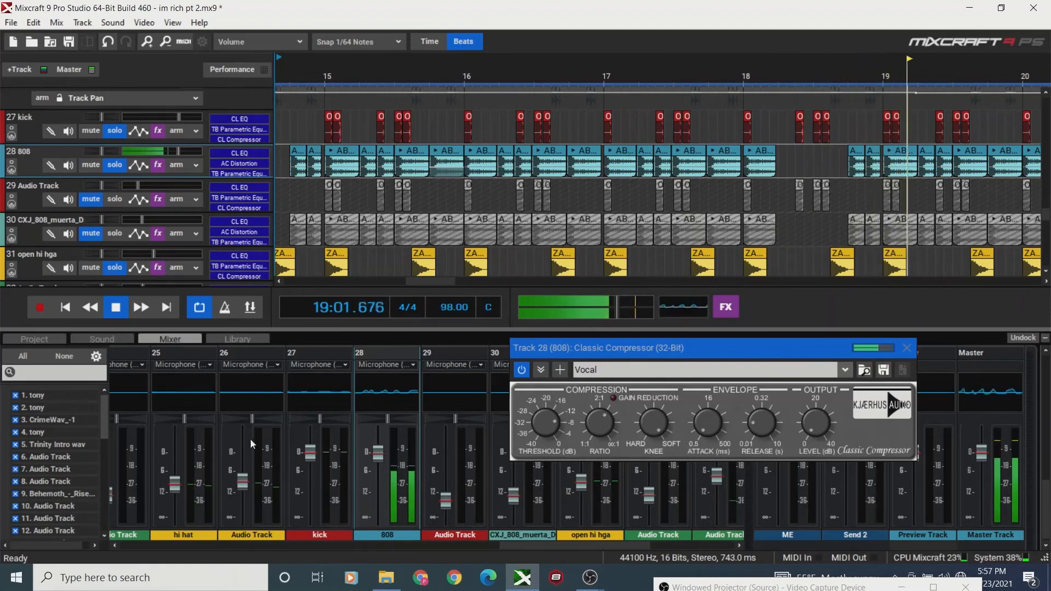
{"action": "key", "text": "space"}
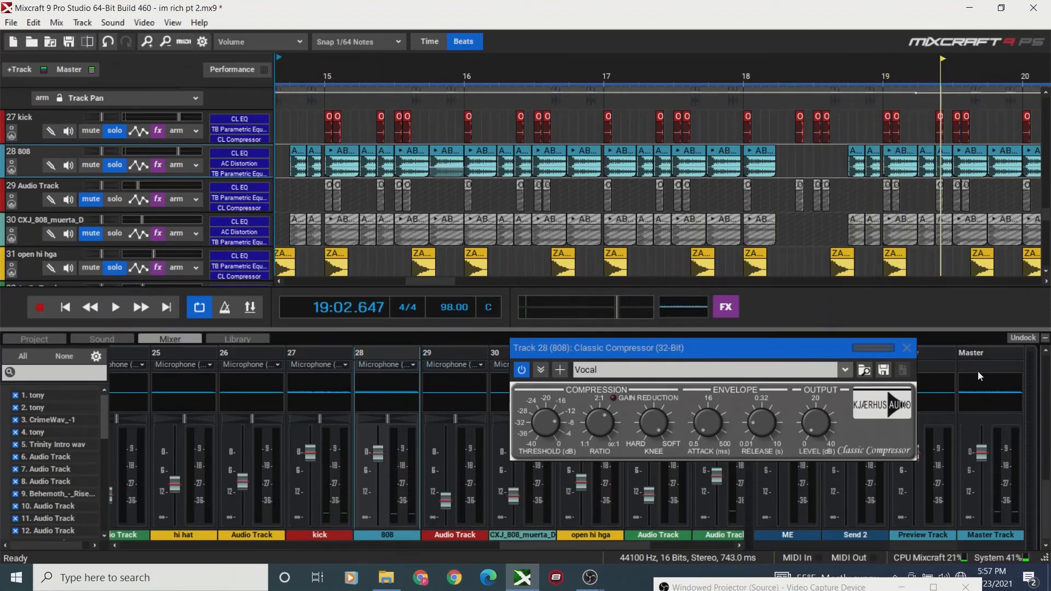
{"action": "left_click", "coordinate": [907, 348]}
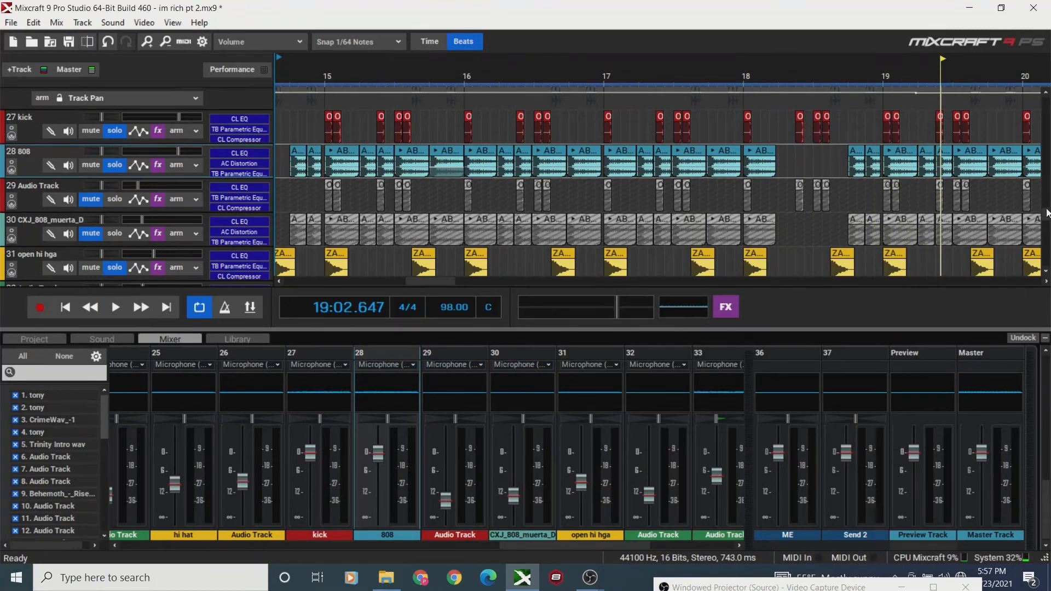
Select the clap track and play the mix from the start of measure 15.
{"action": "scroll", "coordinate": [1047, 217], "scroll_direction": "up", "scroll_amount": 1}
{"action": "scroll", "coordinate": [1047, 217], "scroll_direction": "down", "scroll_amount": 2}
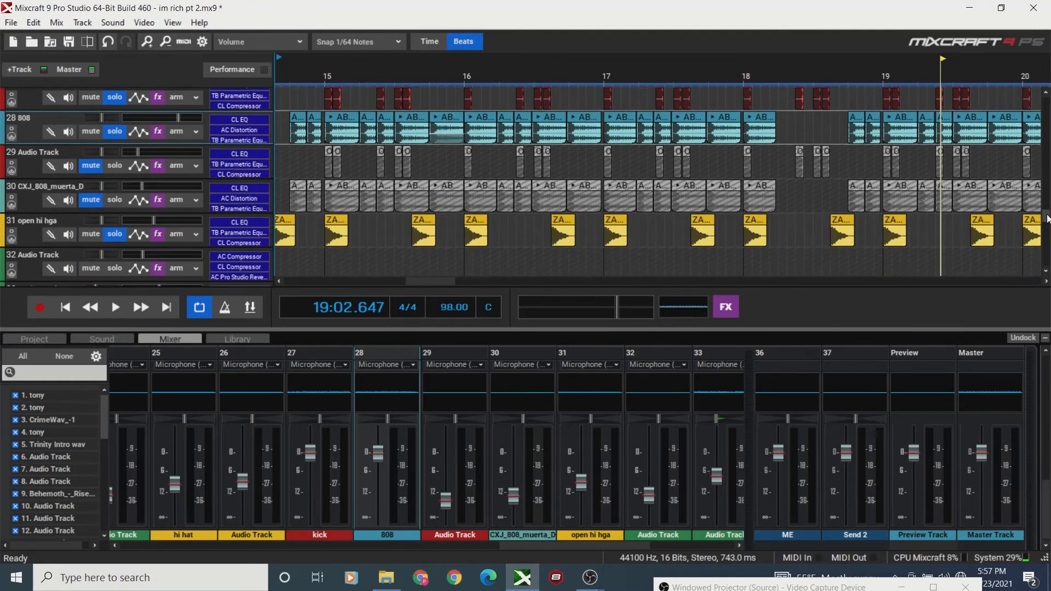
{"action": "scroll", "coordinate": [1047, 216], "scroll_direction": "up", "scroll_amount": 12}
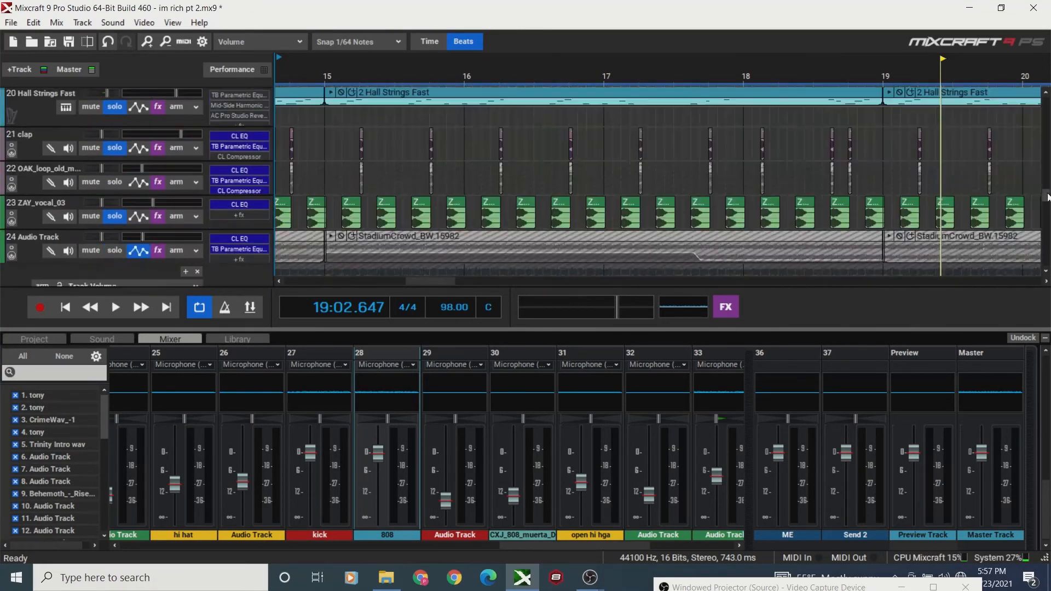
{"action": "scroll", "coordinate": [1046, 186], "scroll_direction": "down", "scroll_amount": 4}
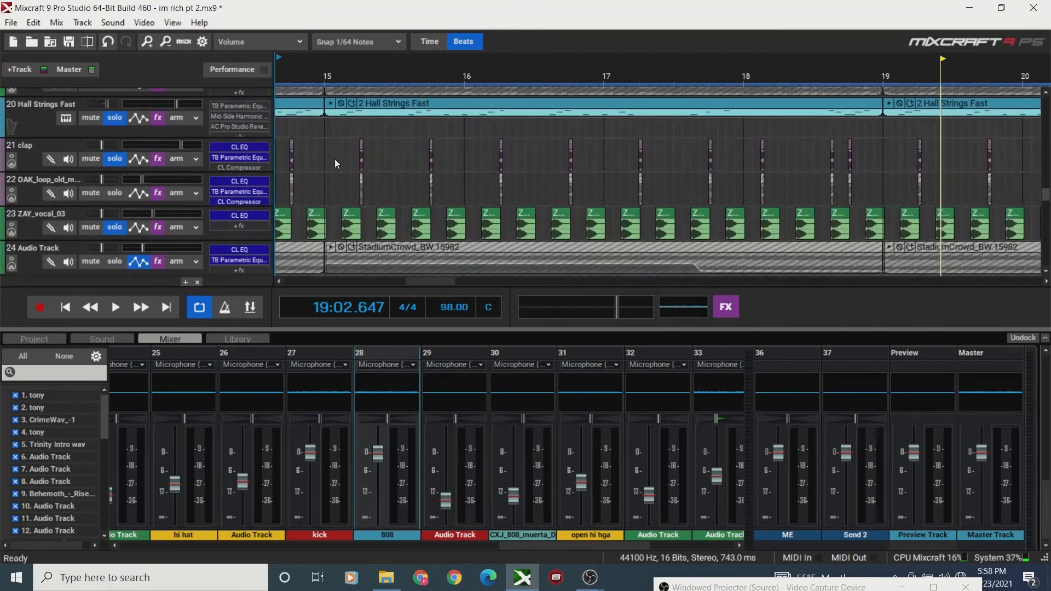
{"action": "left_click", "coordinate": [328, 163]}
{"action": "key", "text": "space"}
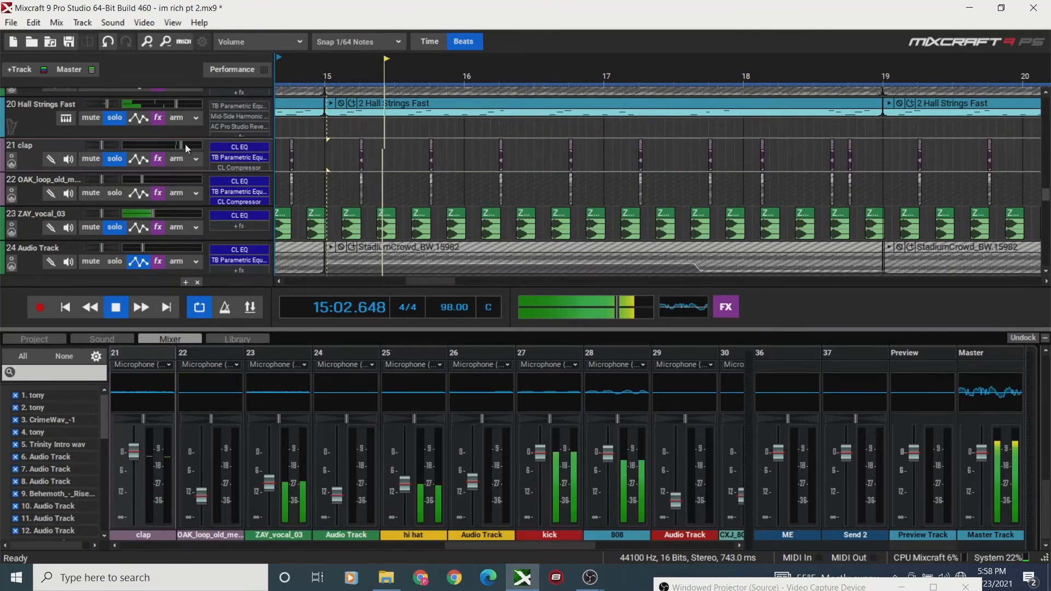
Fine-tune the threshold of the clap track's Classic Compressor during playback, and close the compressor and effect list.
{"action": "left_click", "coordinate": [158, 159]}
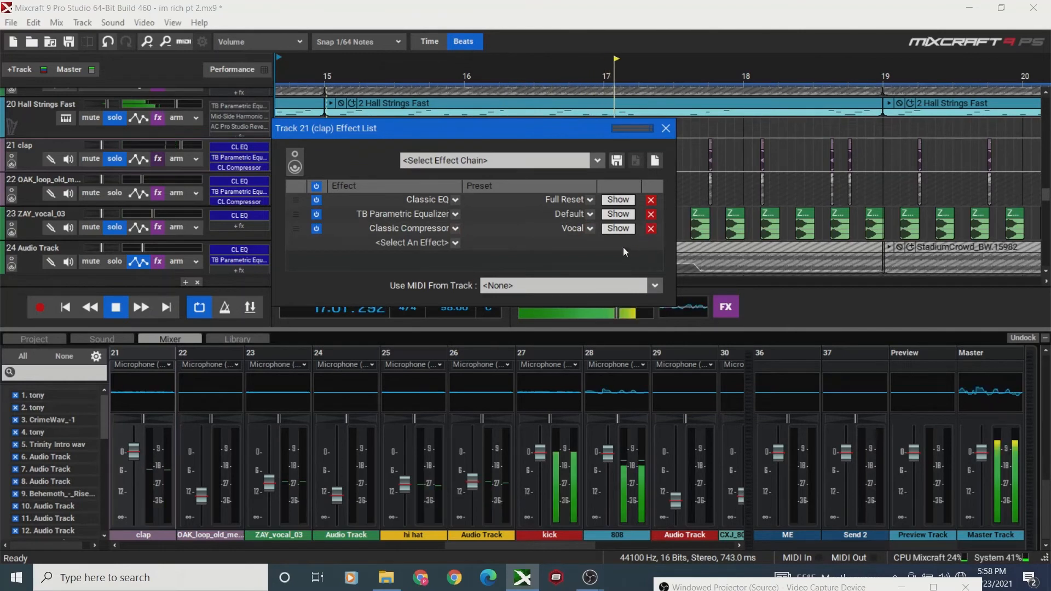
{"action": "left_click", "coordinate": [619, 228]}
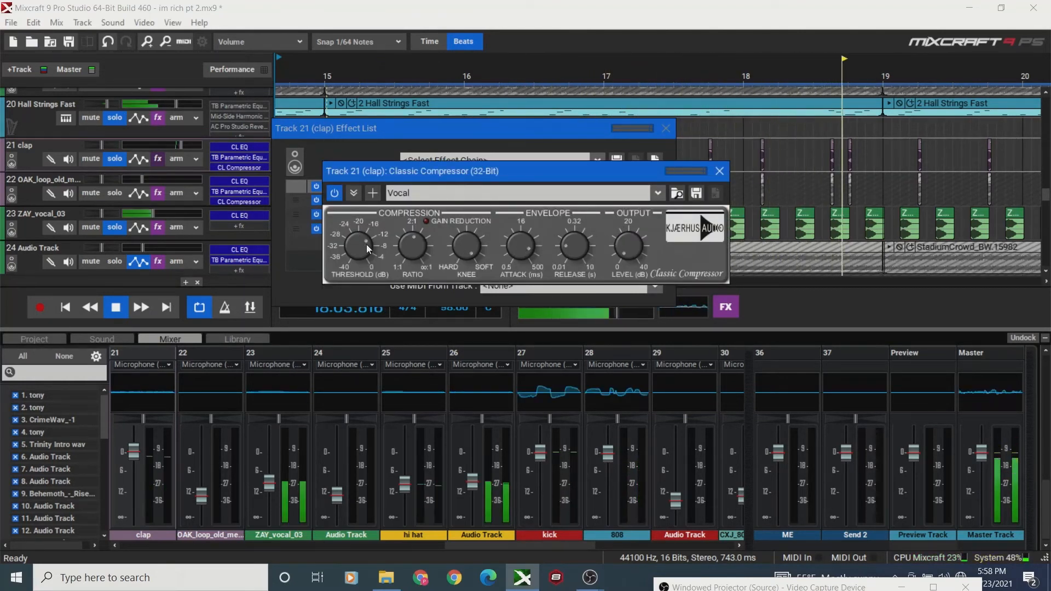
{"action": "left_click_drag", "start_coordinate": [366, 244], "coordinate": [364, 240]}
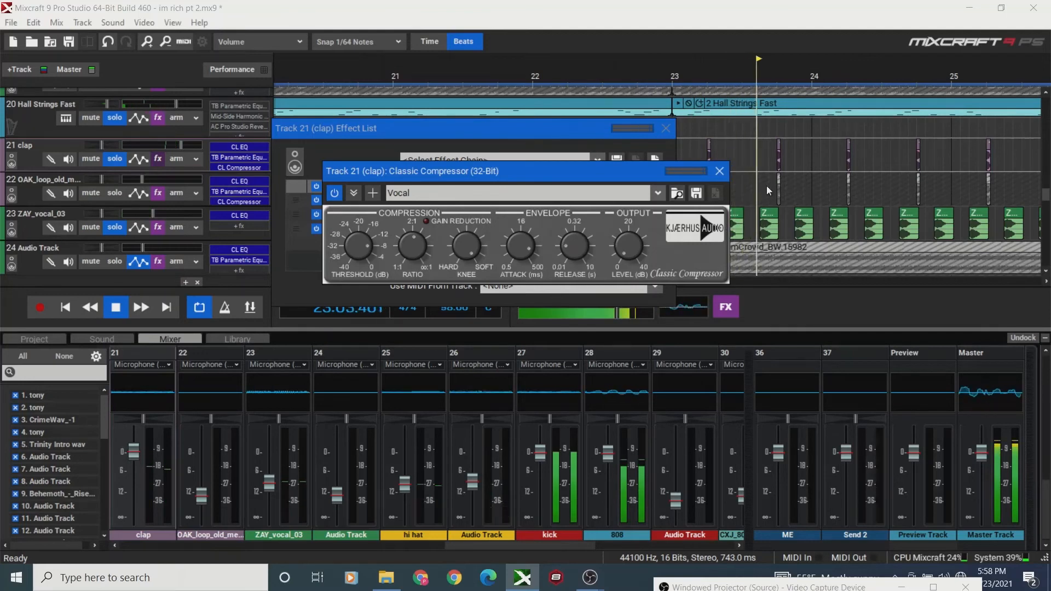
{"action": "left_click", "coordinate": [719, 170]}
{"action": "left_click", "coordinate": [665, 128]}
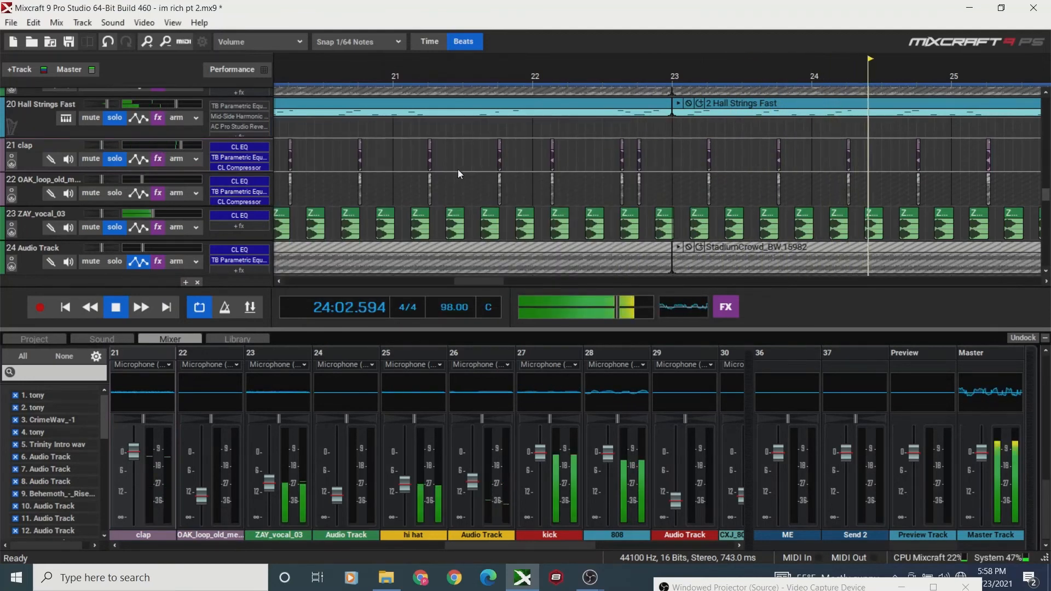
Replay the mix from just before measure 21 with the kick and 808 tracks in view, and stop playback.
{"action": "left_click", "coordinate": [380, 165]}
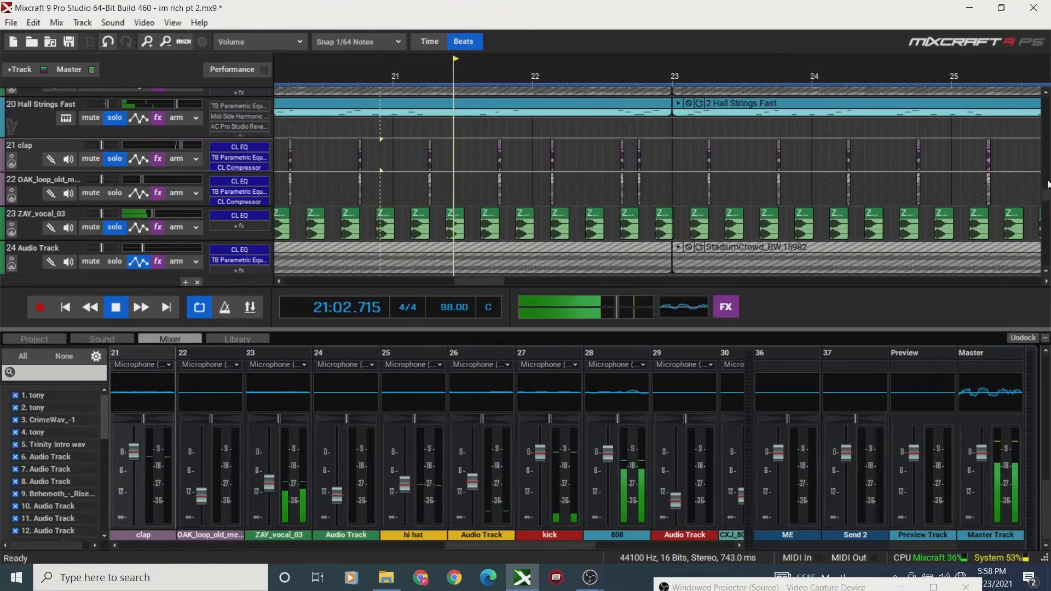
{"action": "left_click_drag", "start_coordinate": [1045, 191], "coordinate": [1047, 206]}
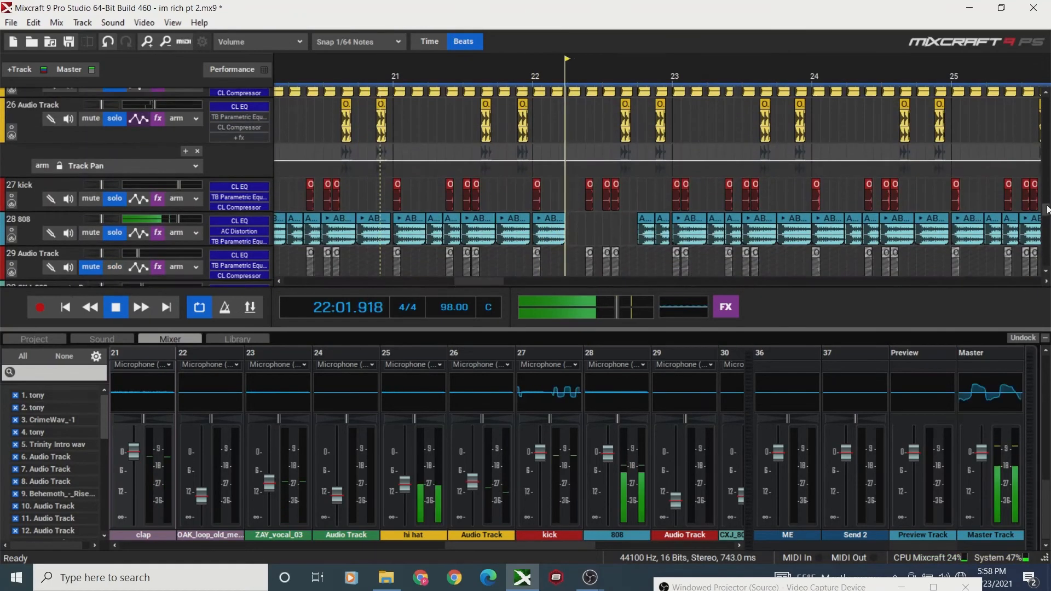
{"action": "key", "text": "space"}
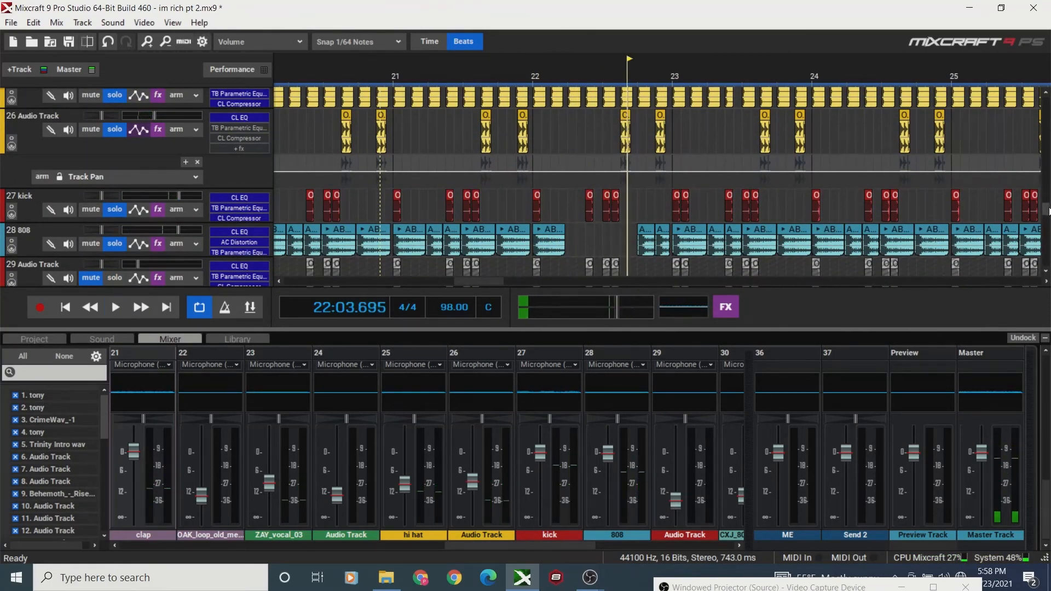
Open the hi hat track's TB Parametric Equalizer and raise the Section 1 low shelf frequency to 408 Hz.
{"action": "left_click_drag", "start_coordinate": [1047, 220], "coordinate": [1047, 217]}
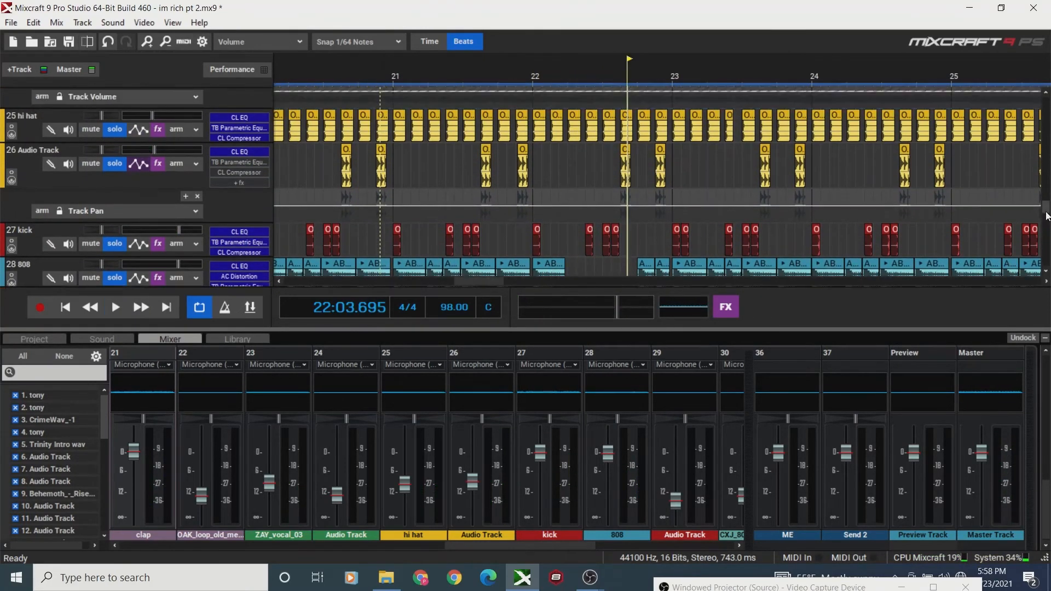
{"action": "left_click", "coordinate": [158, 130]}
{"action": "left_click", "coordinate": [610, 150]}
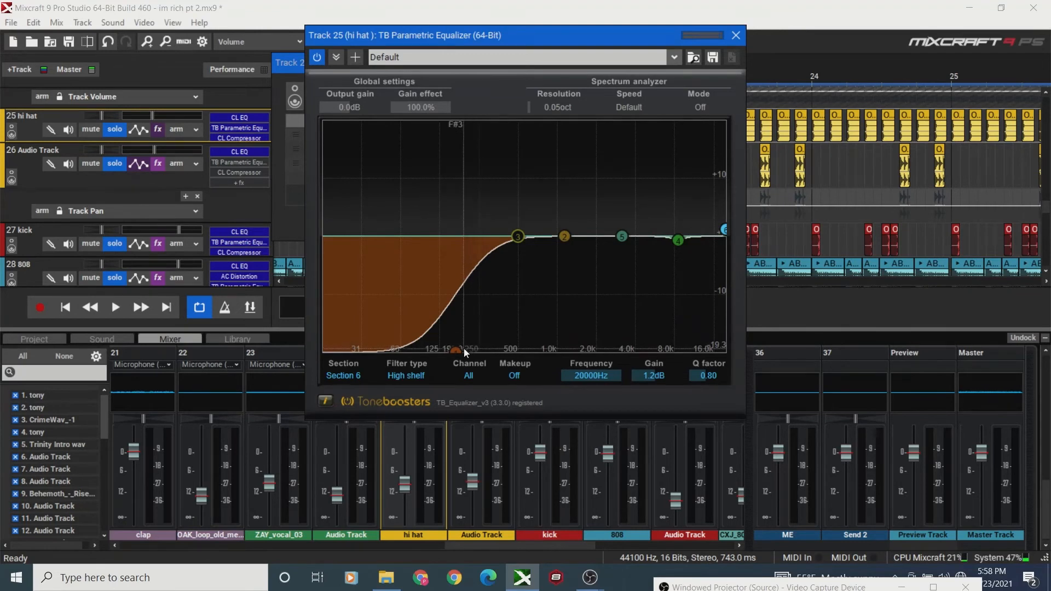
{"action": "left_click_drag", "start_coordinate": [465, 348], "coordinate": [507, 409]}
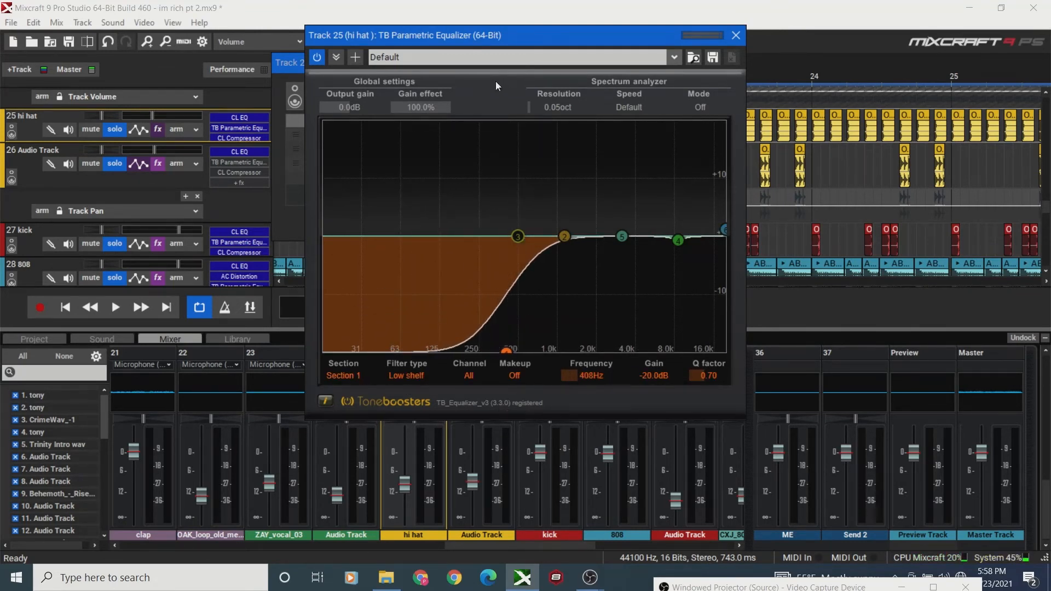
Play the mix from just before measure 21 with only the hi hat equalizer open, and set its Section 1 low shelf to 305 Hz.
{"action": "left_click_drag", "start_coordinate": [476, 36], "coordinate": [527, 221]}
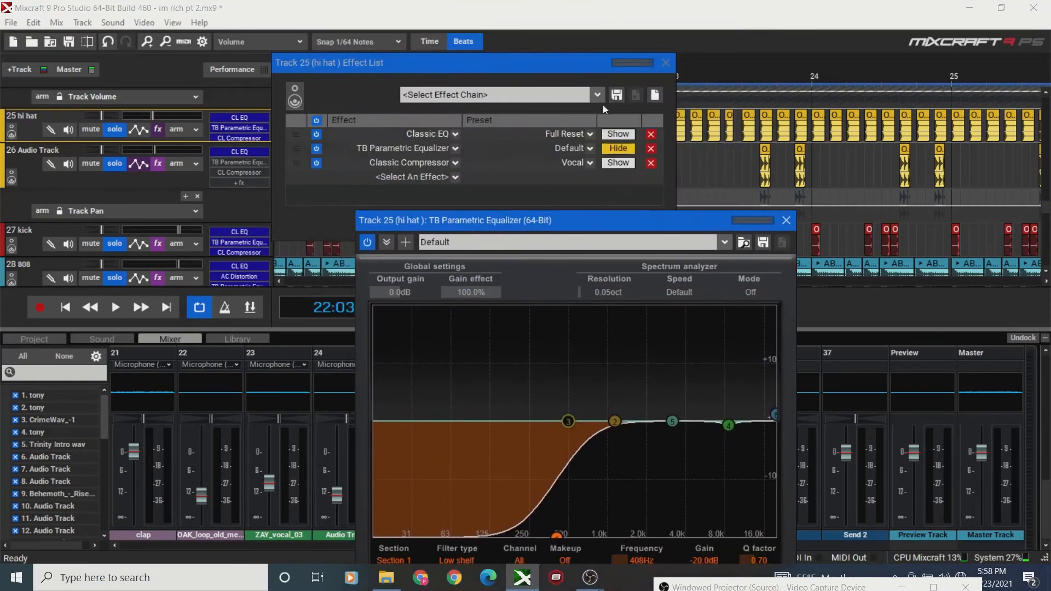
{"action": "left_click", "coordinate": [665, 66]}
{"action": "left_click", "coordinate": [390, 179]}
{"action": "key", "text": "space"}
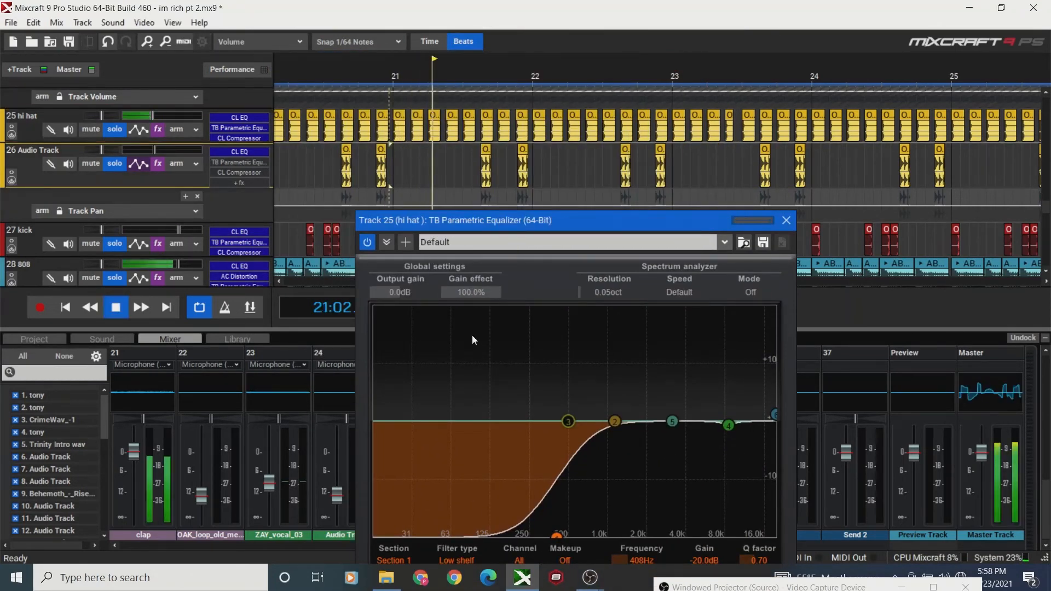
{"action": "left_click_drag", "start_coordinate": [557, 535], "coordinate": [544, 581]}
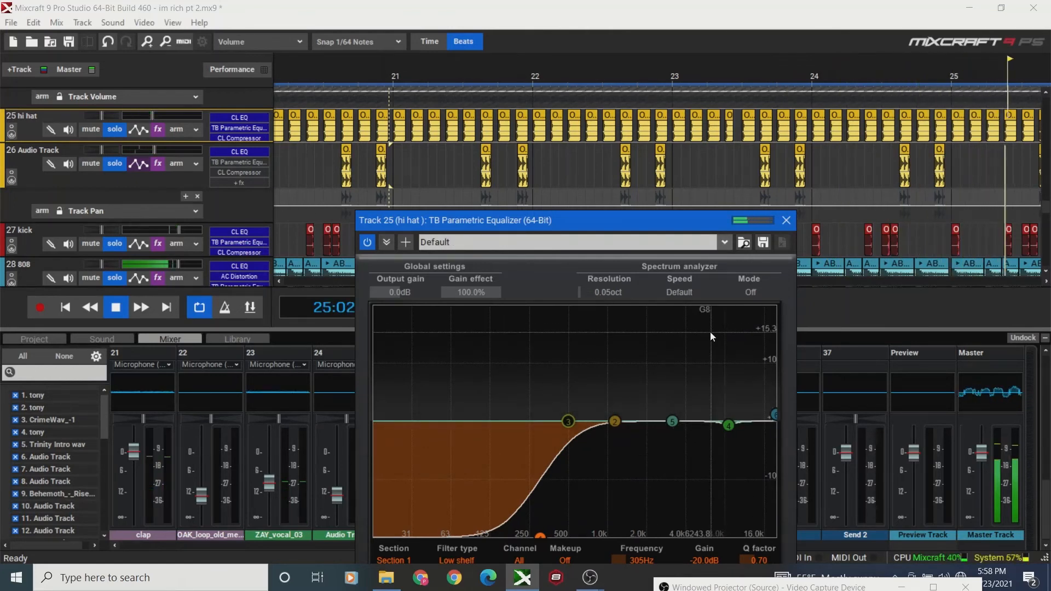
Set the hi hat equalizer's Section 4 analog bell to 8055 Hz with 0.0 dB gain and replay the loop from its start.
{"action": "left_click_drag", "start_coordinate": [730, 427], "coordinate": [726, 428]}
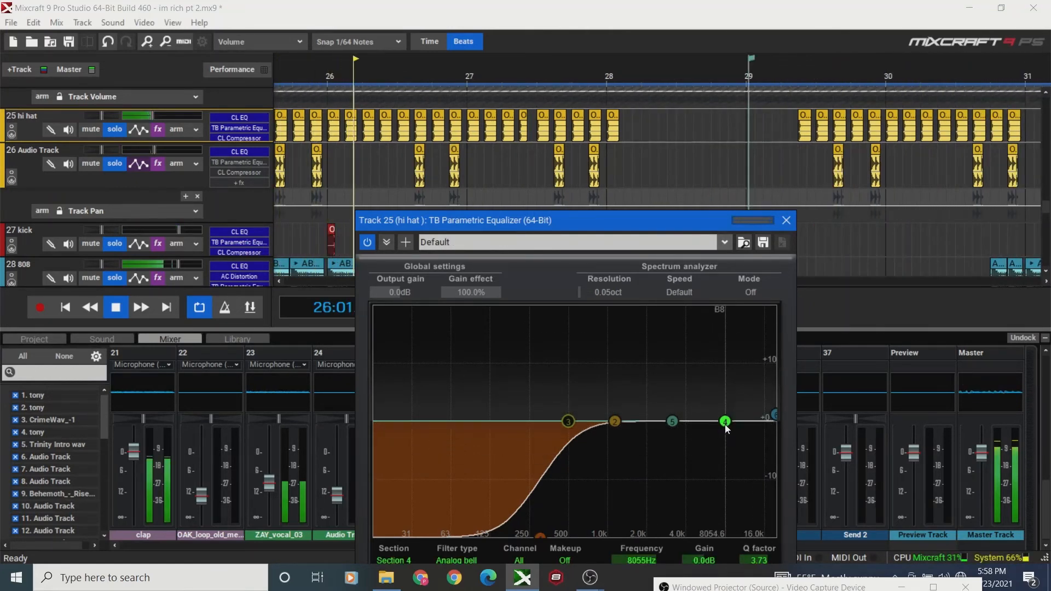
{"action": "left_click", "coordinate": [63, 310]}
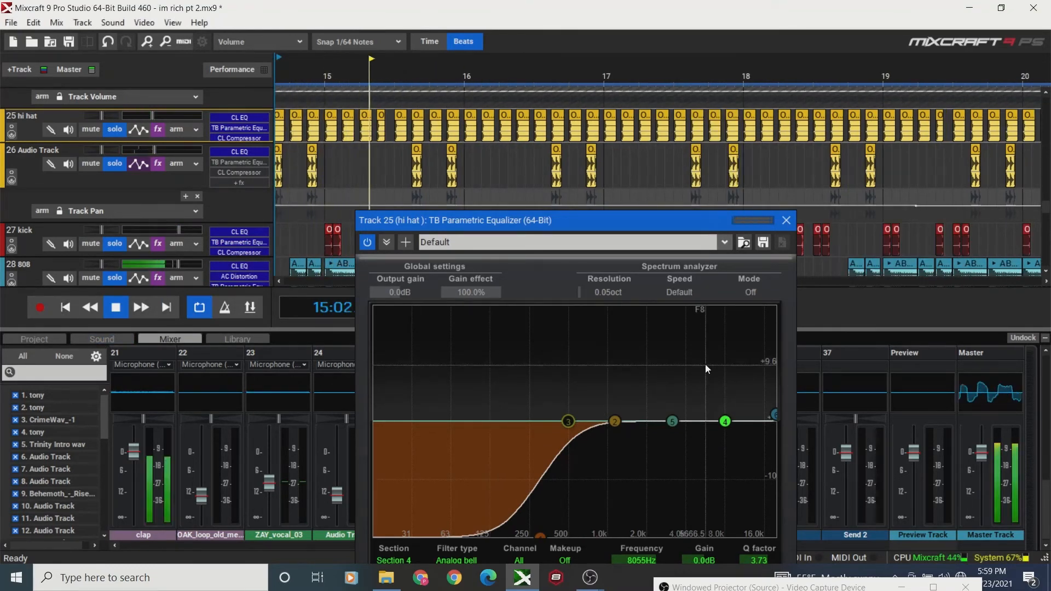
{"action": "left_click_drag", "start_coordinate": [702, 216], "coordinate": [697, 179]}
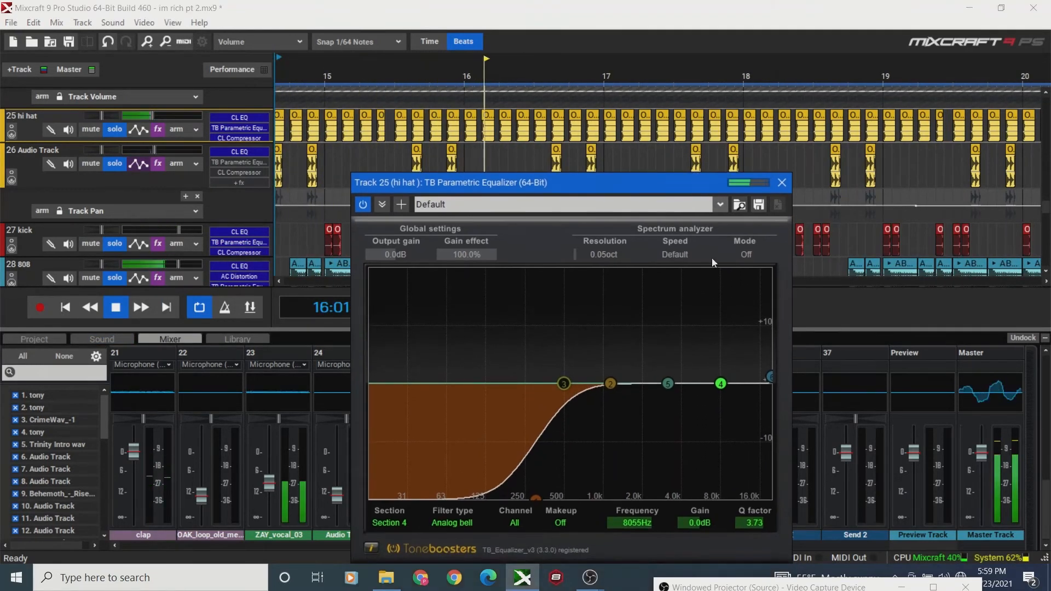
Select the hi hat equalizer's Section 6 high shelf, replay the loop from its start, and stop playback.
{"action": "left_click", "coordinate": [771, 376]}
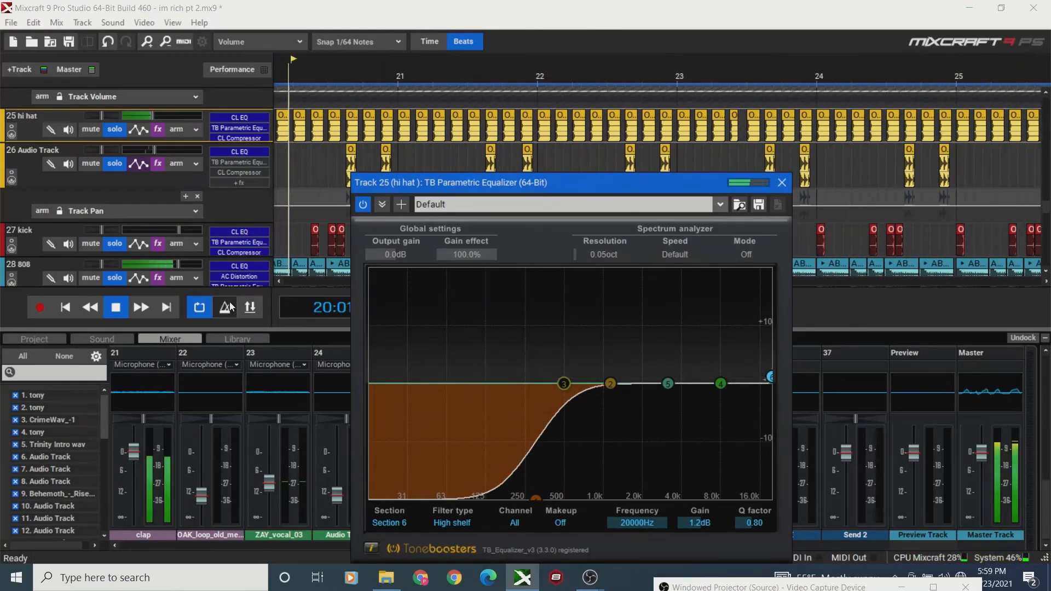
{"action": "left_click", "coordinate": [63, 309]}
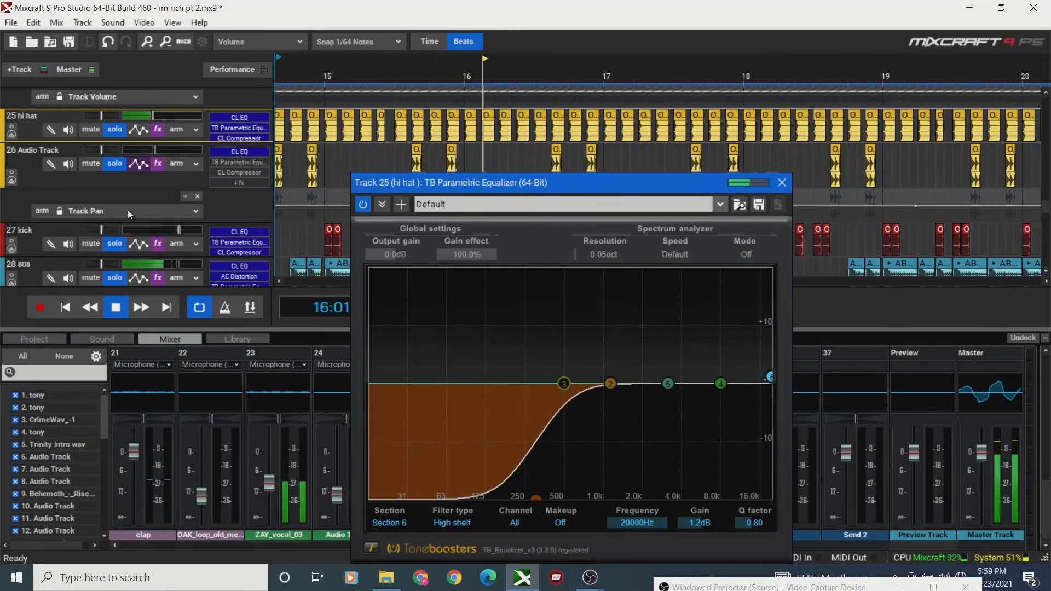
{"action": "key", "text": "space"}
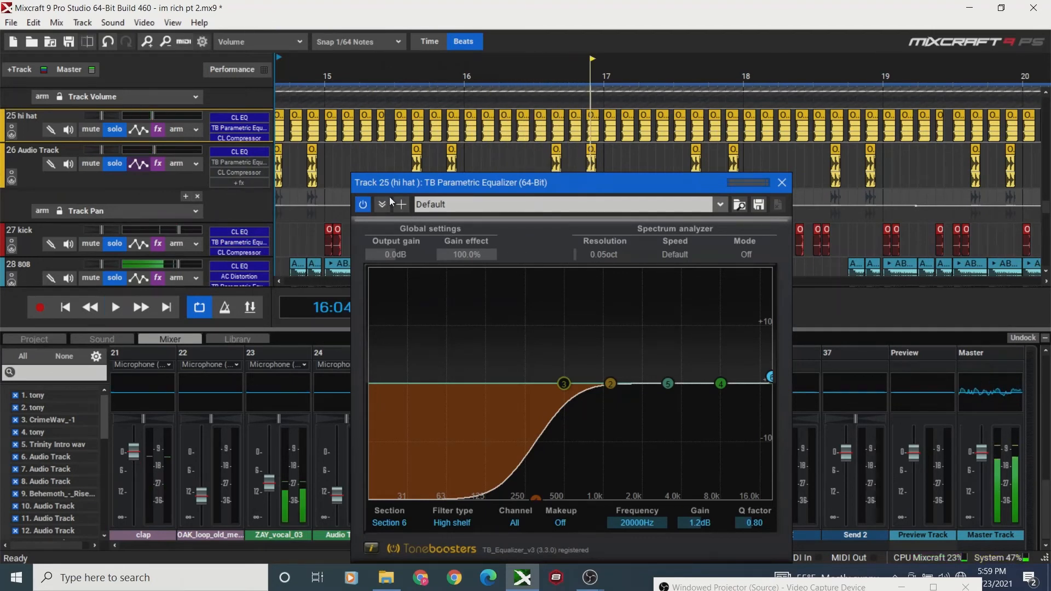
Open the hi hat's Classic Compressor, close the effect list, and briefly play the loop from its start.
{"action": "left_click", "coordinate": [157, 132]}
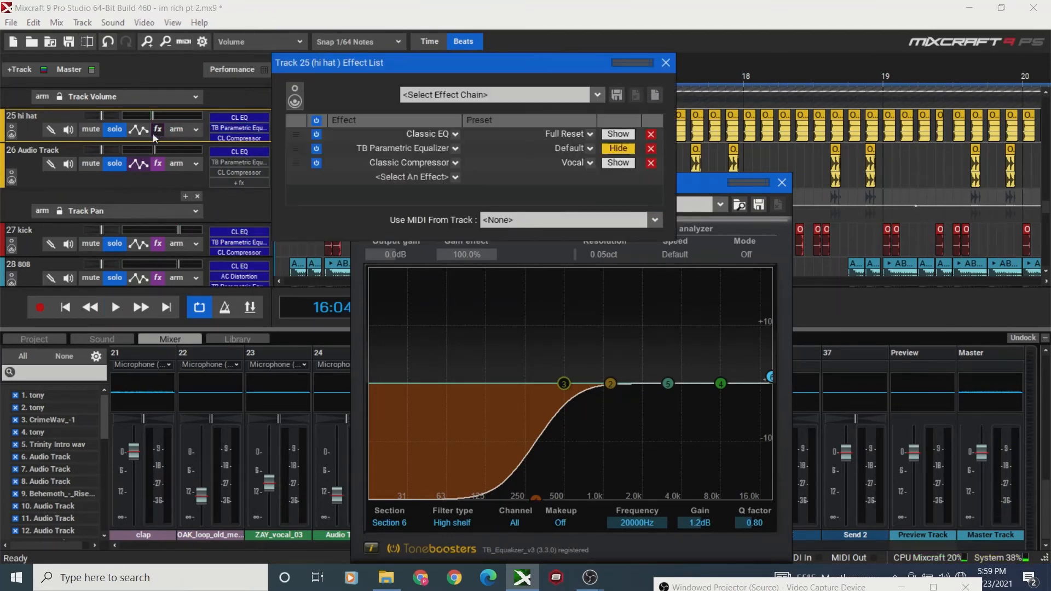
{"action": "left_click", "coordinate": [619, 163]}
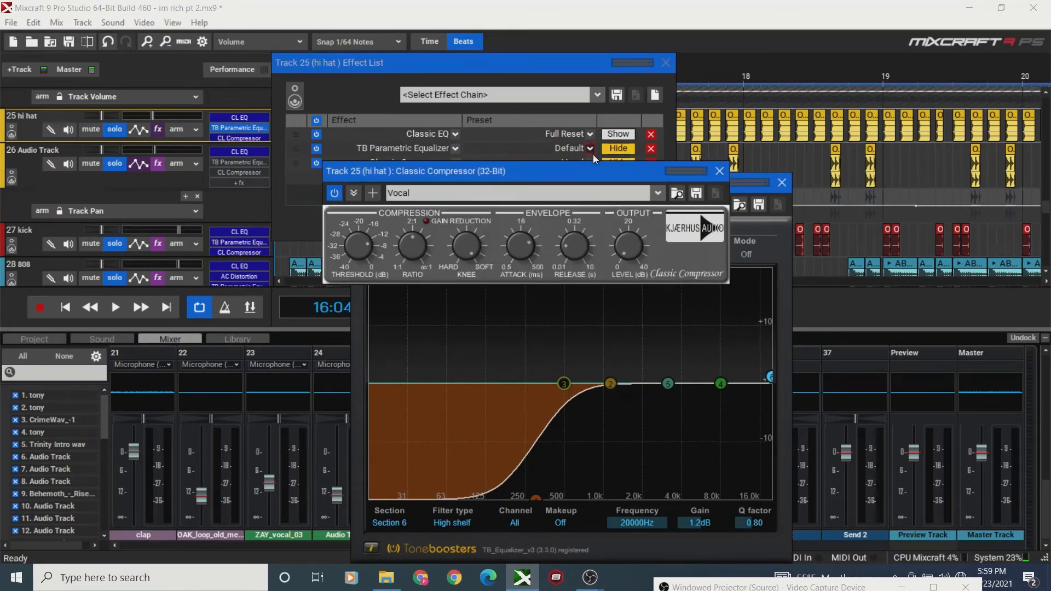
{"action": "left_click", "coordinate": [659, 70]}
{"action": "left_click", "coordinate": [665, 62]}
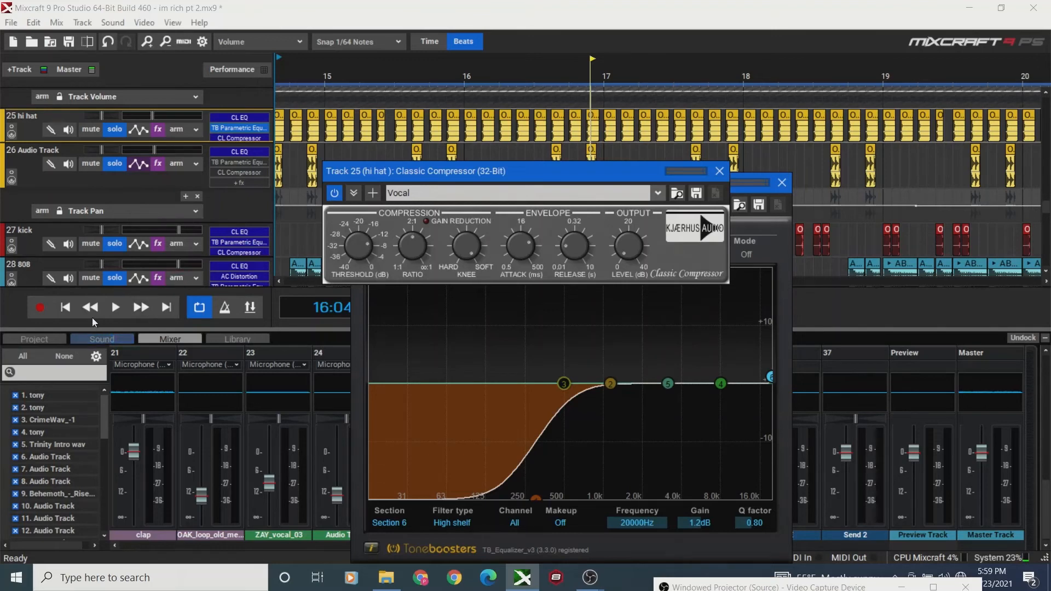
{"action": "left_click", "coordinate": [66, 308]}
{"action": "key", "text": "space"}
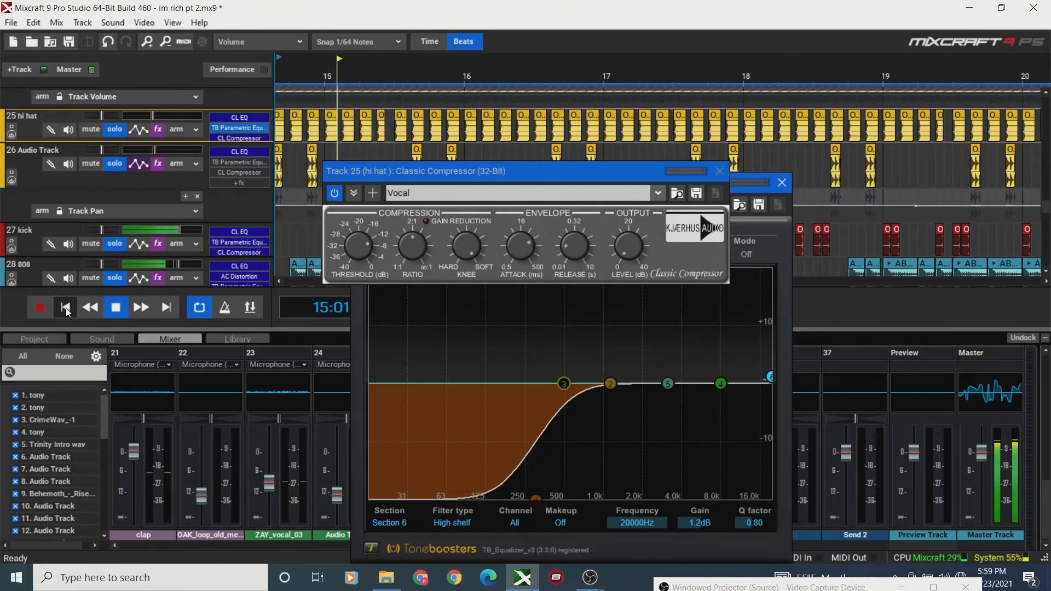
{"action": "key", "text": "space"}
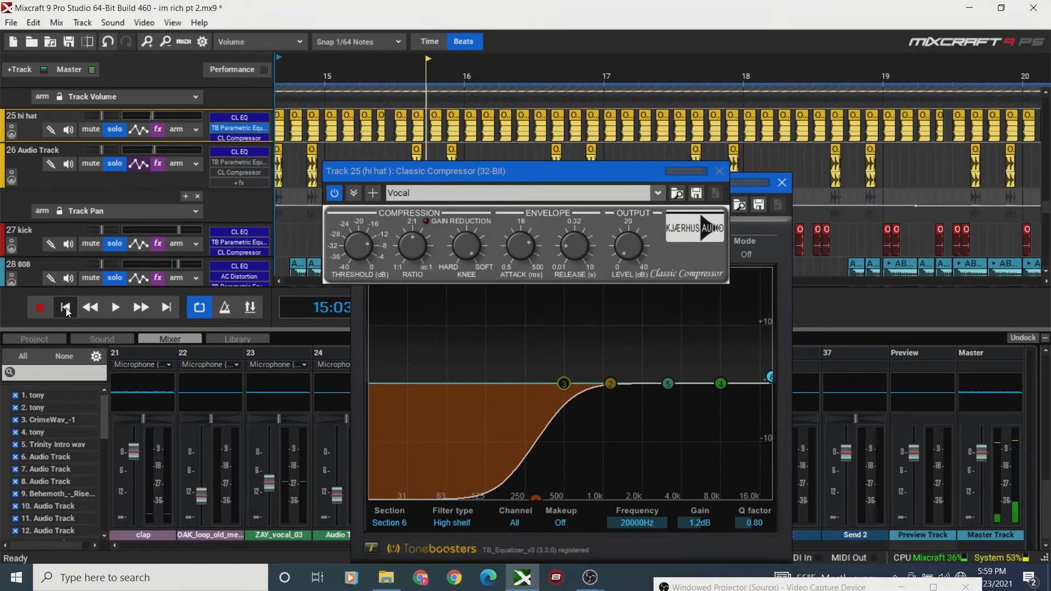
Enable and open track 26's Classic Compressor, and set its attack to 67.4 ms while playing the loop from its start.
{"action": "left_click", "coordinate": [158, 164]}
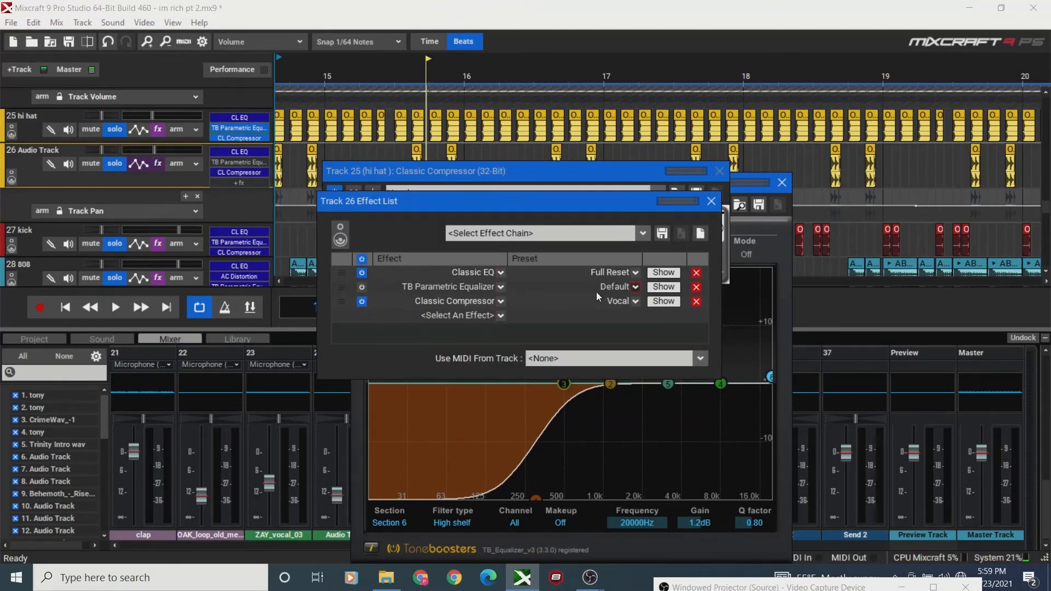
{"action": "left_click", "coordinate": [664, 301]}
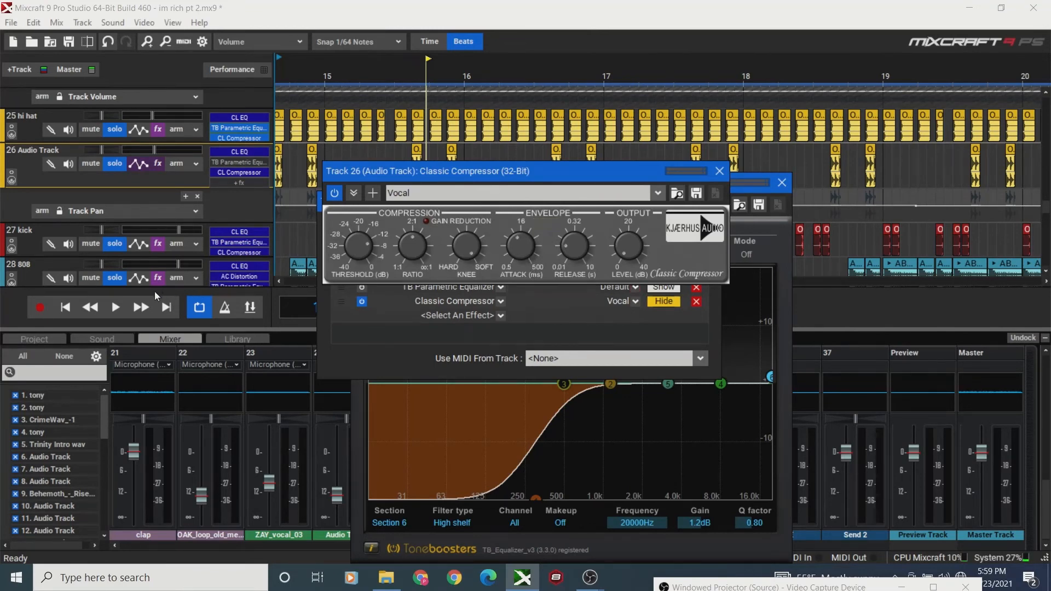
{"action": "left_click", "coordinate": [77, 312]}
{"action": "key", "text": "space"}
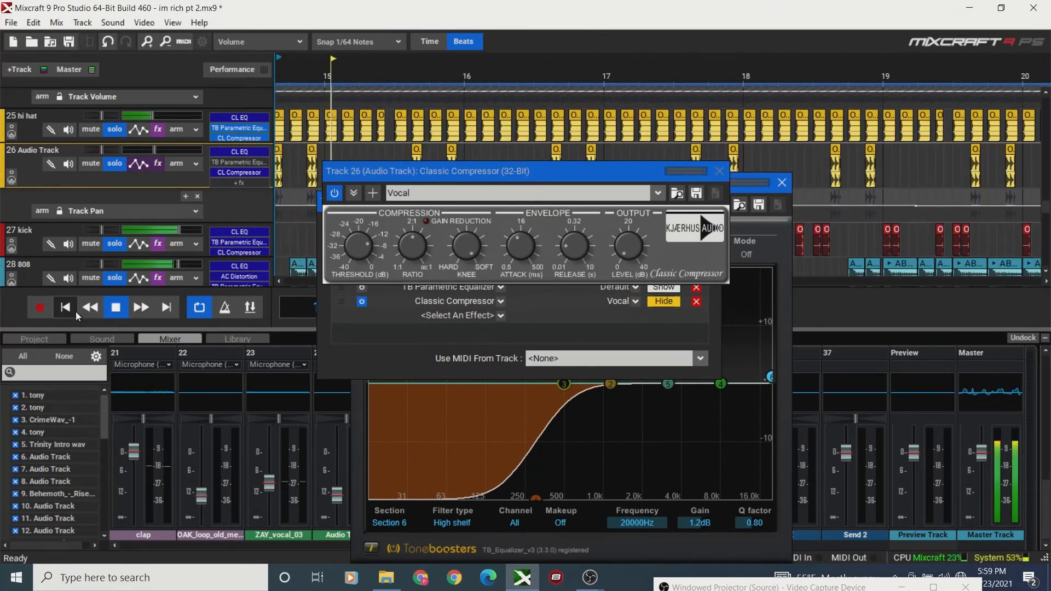
{"action": "mouse_move", "coordinate": [508, 222]}
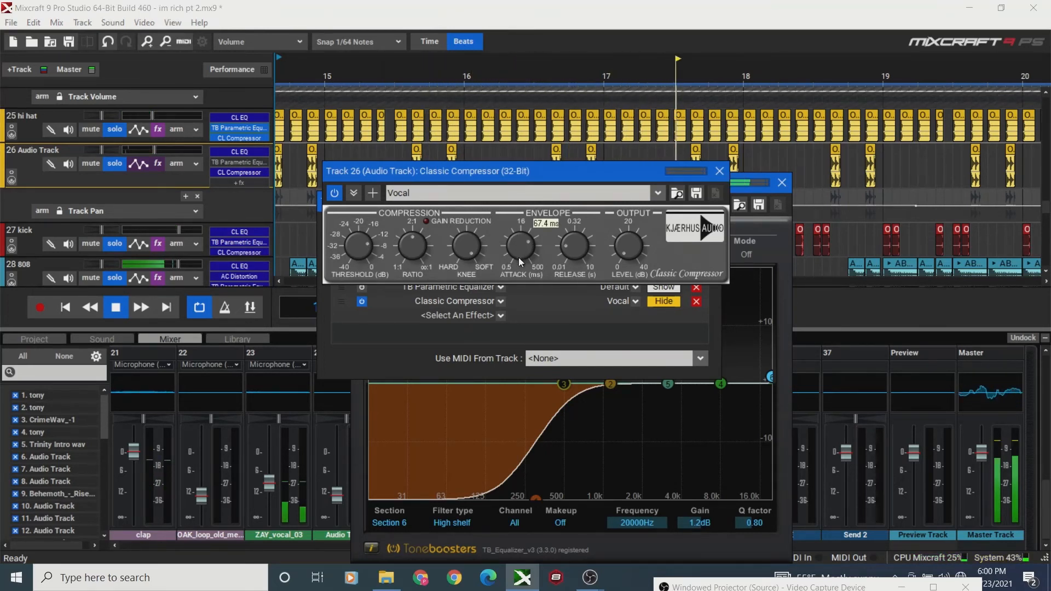
{"action": "key", "text": "space"}
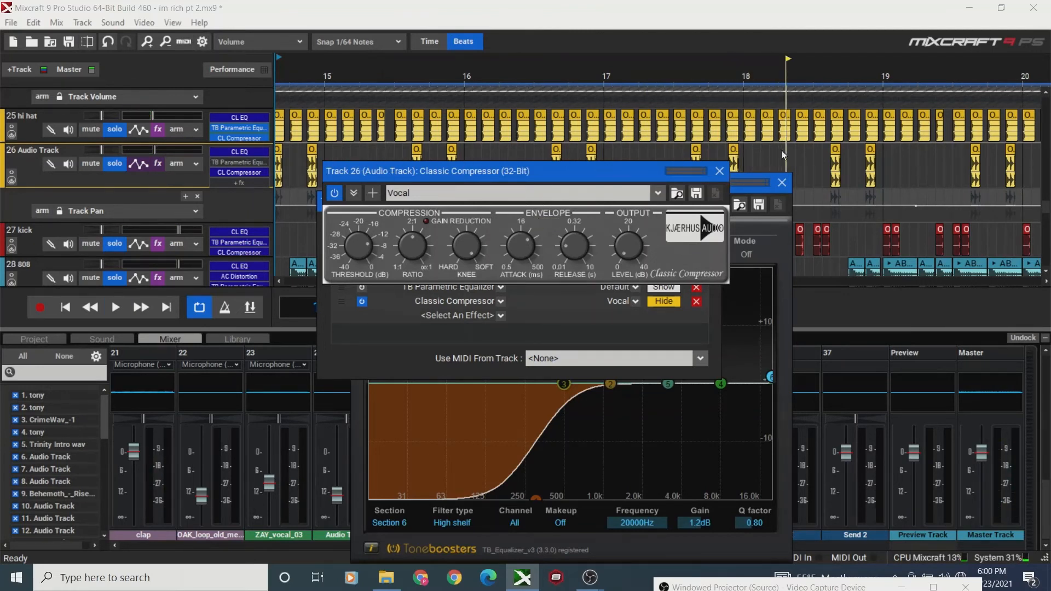
Close both Classic Compressors, the hi hat equalizer, and the track 26 effect list.
{"action": "left_click", "coordinate": [720, 171]}
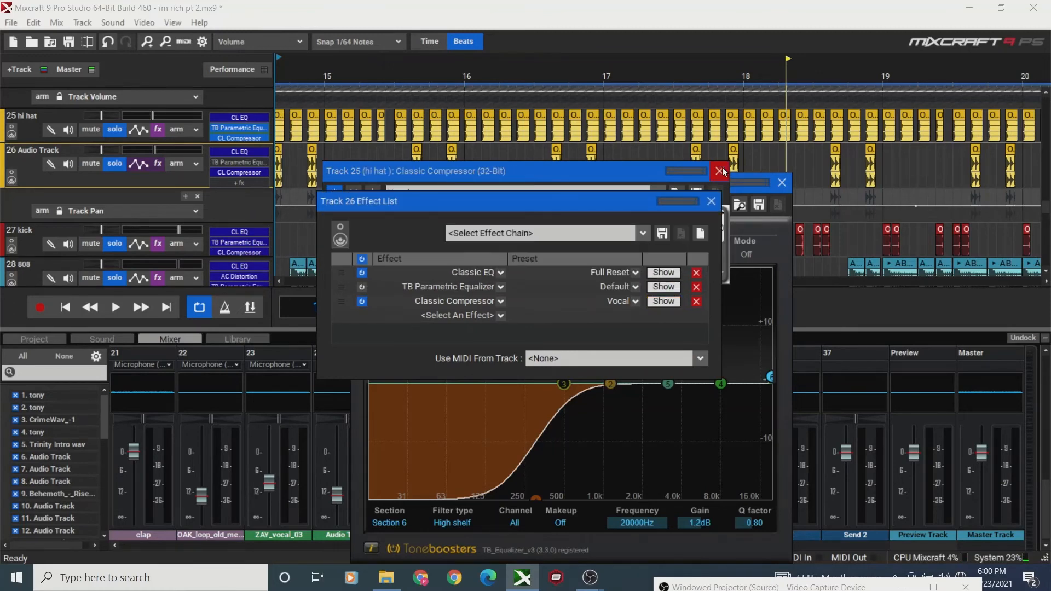
{"action": "left_click", "coordinate": [781, 184]}
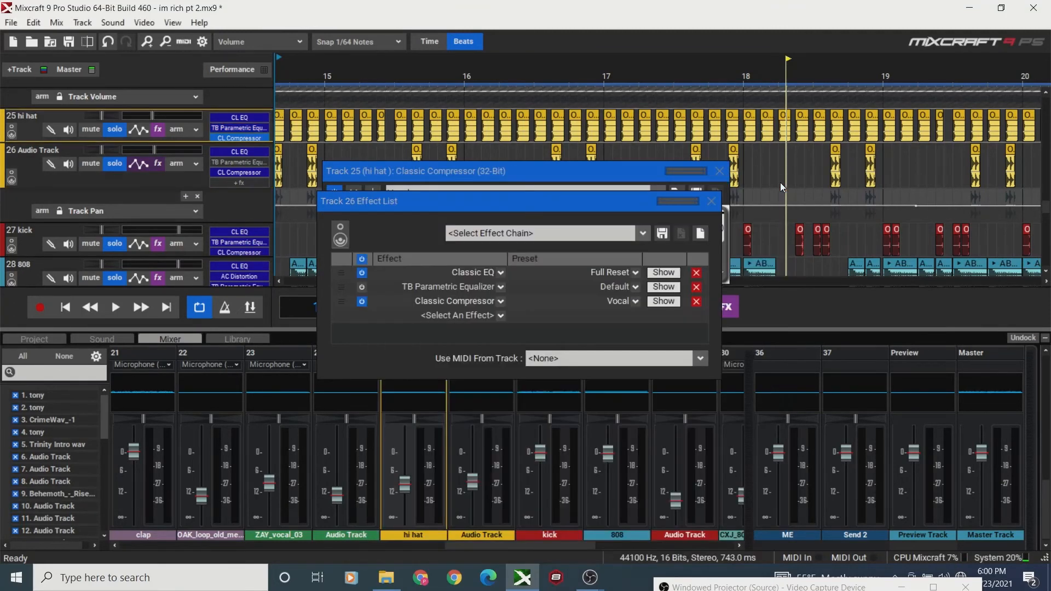
{"action": "left_click", "coordinate": [719, 171]}
{"action": "left_click", "coordinate": [711, 201]}
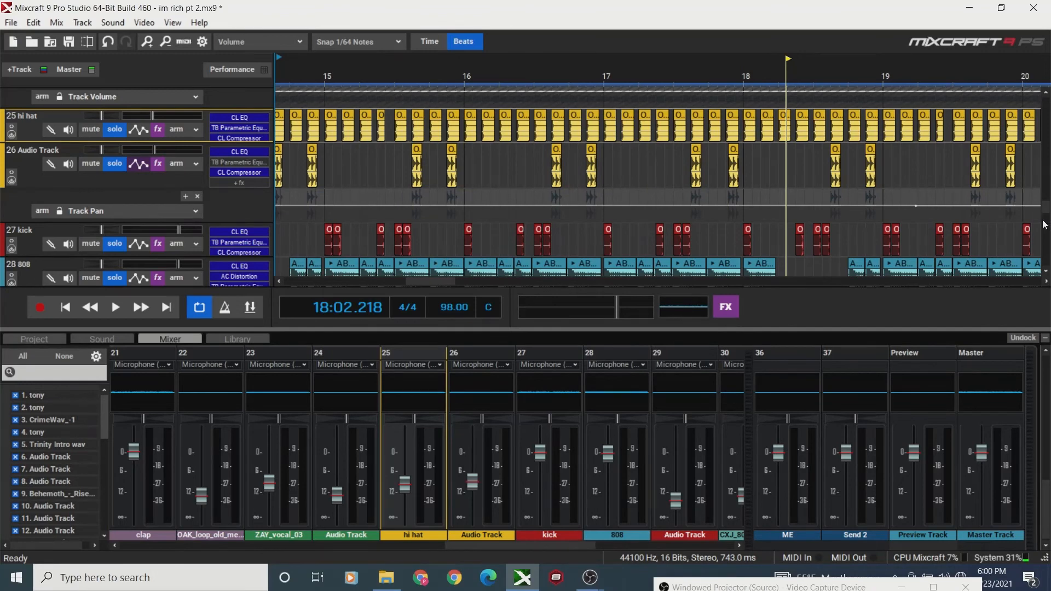
Open the open hi hat track's Classic Compressor while playing the song, and close it along with the effect list.
{"action": "scroll", "coordinate": [1044, 225], "scroll_direction": "down", "scroll_amount": 5}
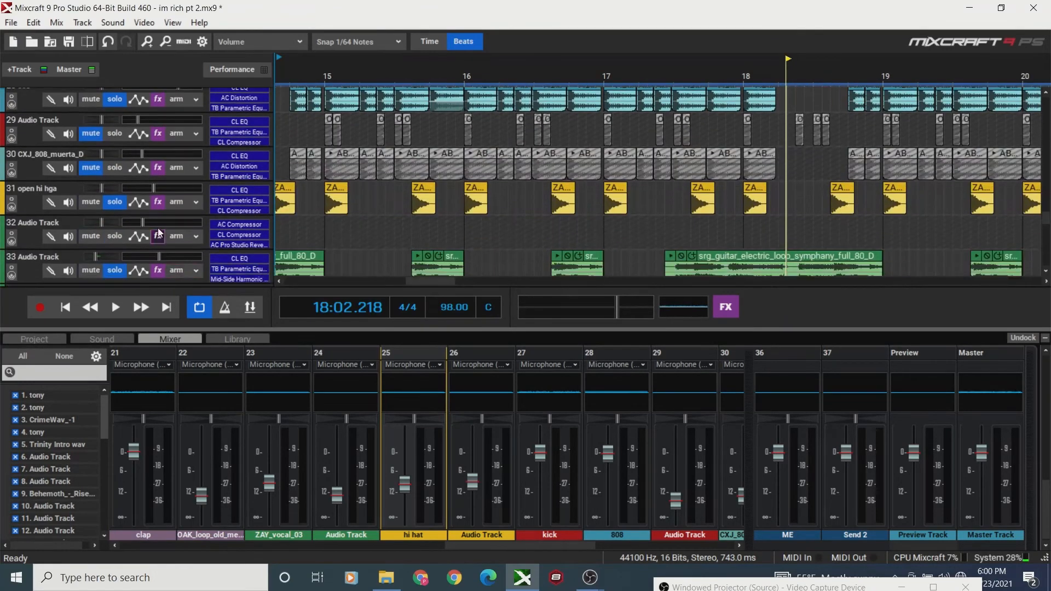
{"action": "left_click", "coordinate": [157, 202]}
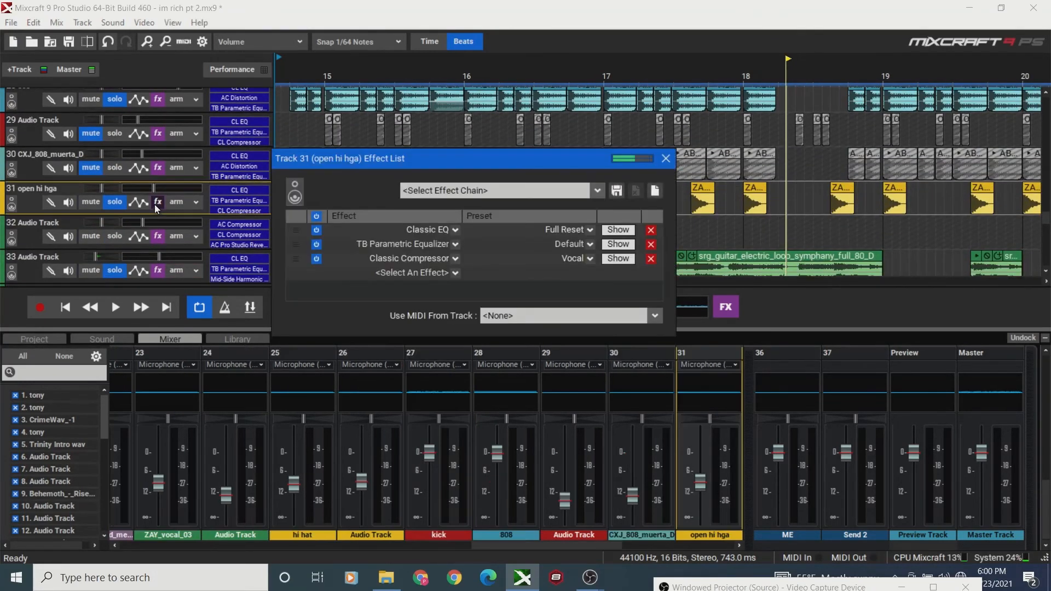
{"action": "left_click", "coordinate": [609, 258]}
{"action": "key", "text": "space"}
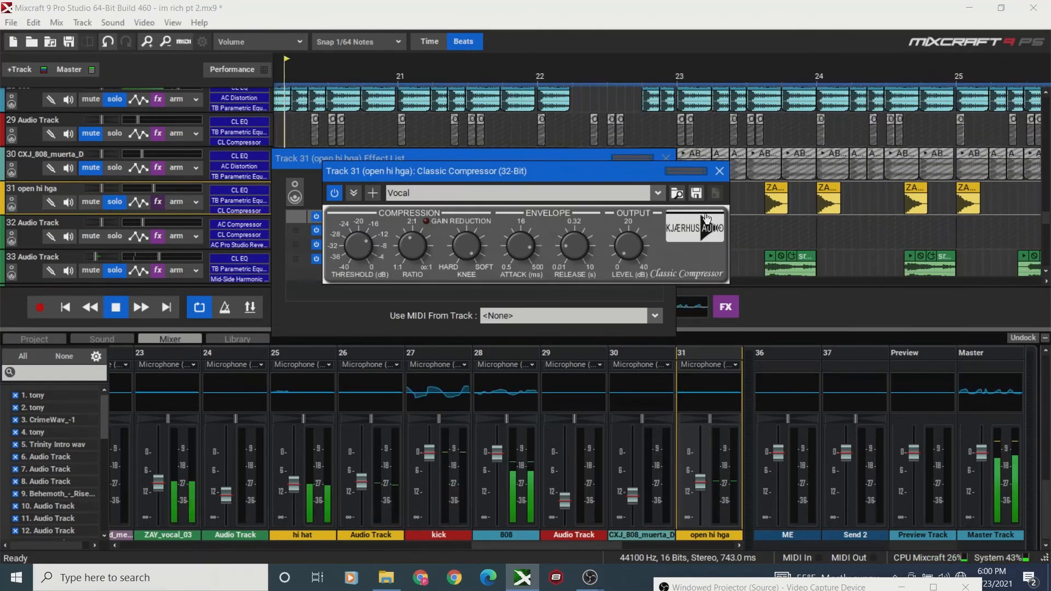
{"action": "left_click", "coordinate": [718, 171]}
{"action": "left_click", "coordinate": [715, 162]}
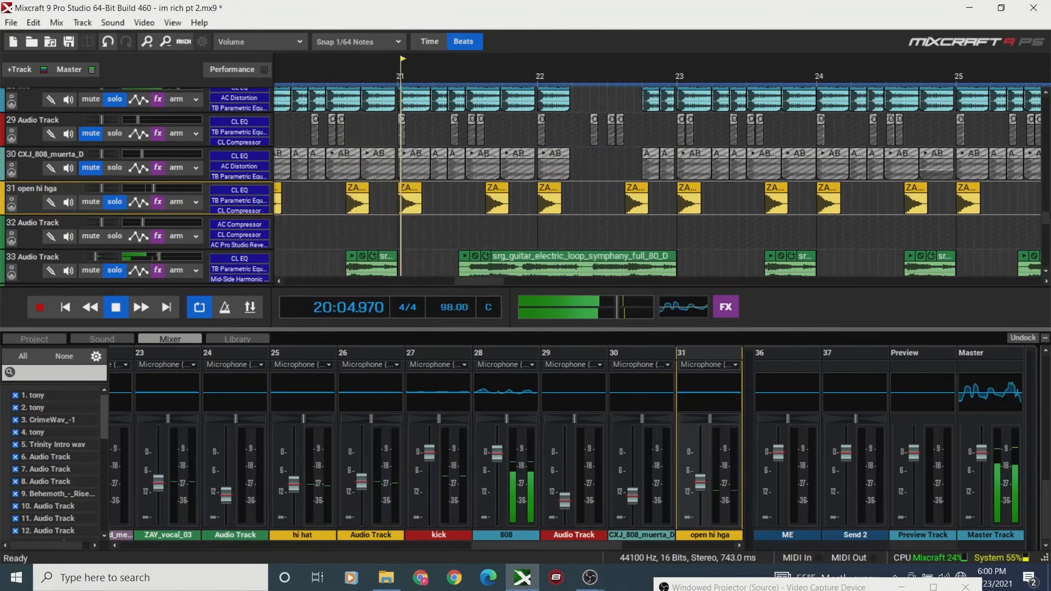
Replay the song from about measure 18 on the Hall Strings Fast track, and stop playback.
{"action": "scroll", "coordinate": [1044, 219], "scroll_direction": "up", "scroll_amount": 2}
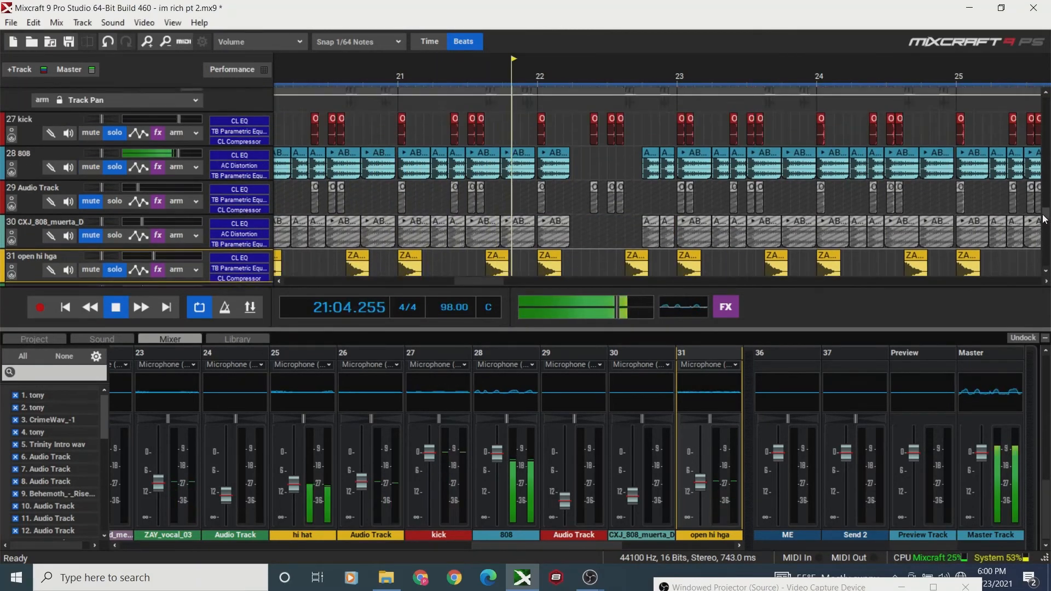
{"action": "scroll", "coordinate": [1043, 216], "scroll_direction": "up", "scroll_amount": 2}
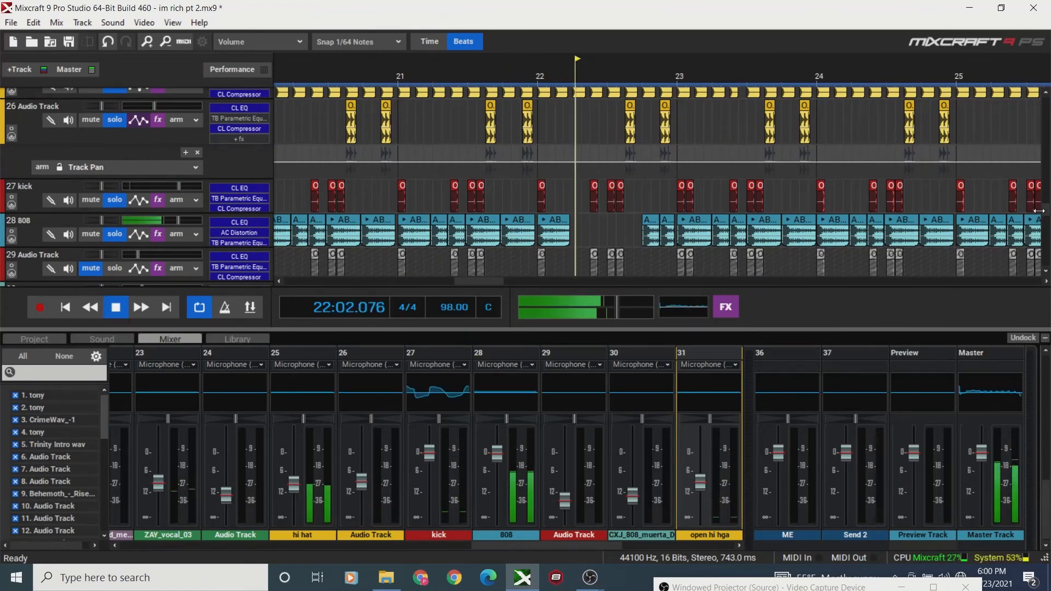
{"action": "scroll", "coordinate": [1041, 205], "scroll_direction": "up", "scroll_amount": 5}
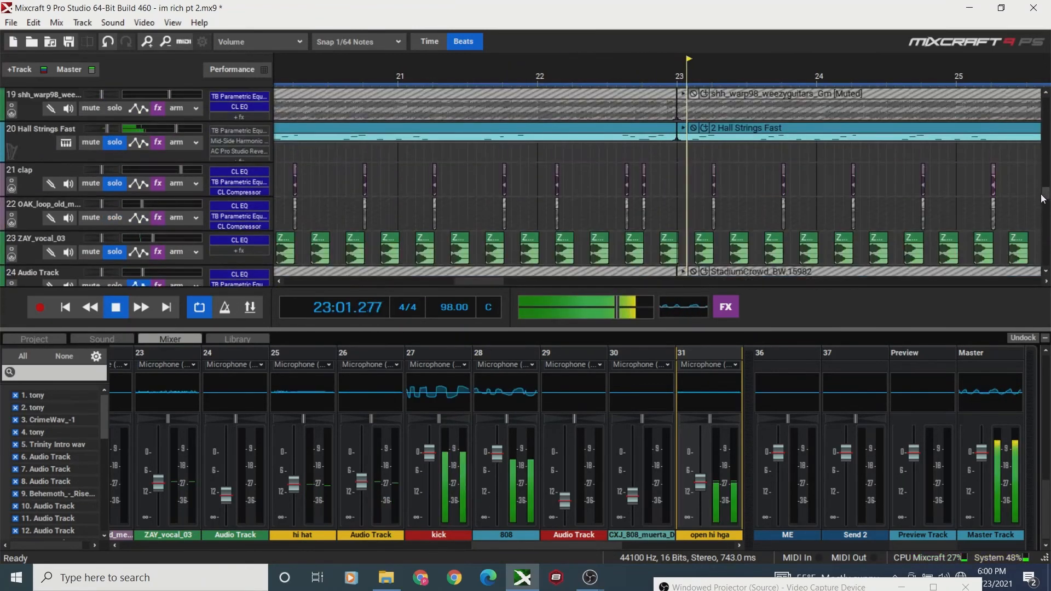
{"action": "left_click_drag", "start_coordinate": [1041, 196], "coordinate": [1041, 196]}
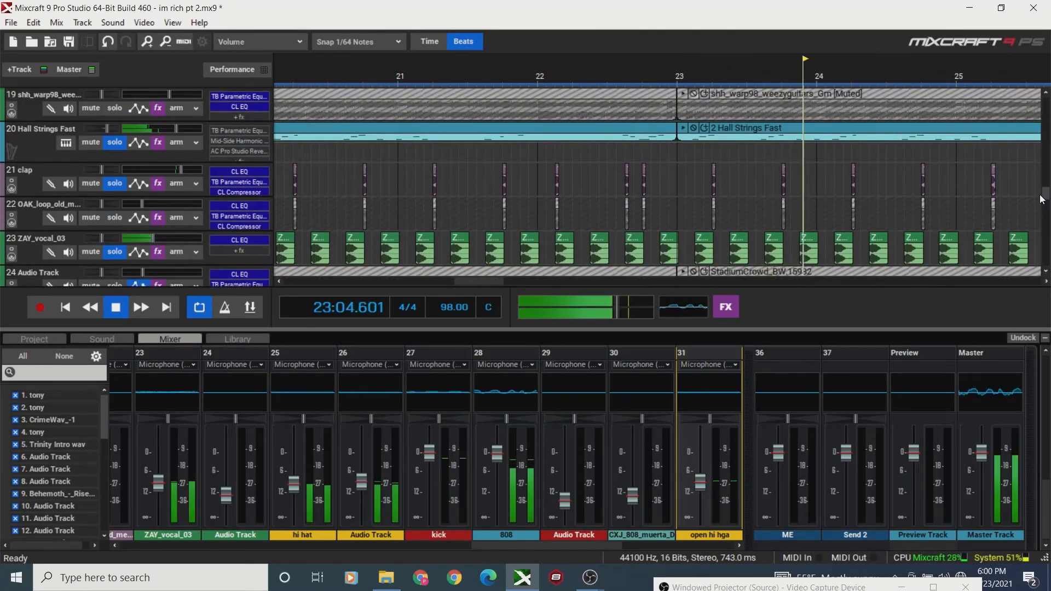
{"action": "left_click", "coordinate": [165, 41]}
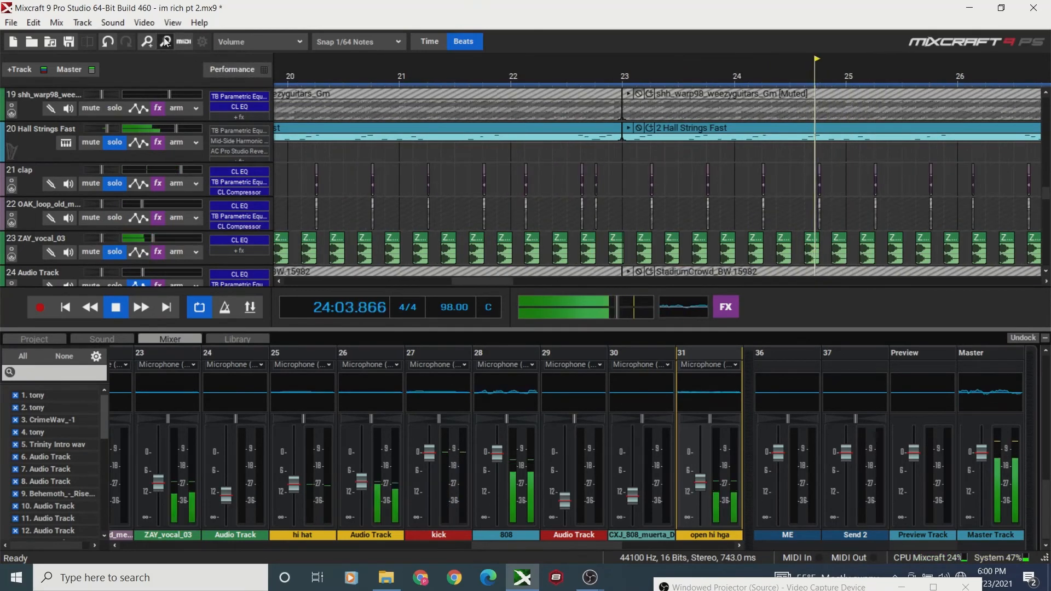
{"action": "left_click", "coordinate": [165, 42]}
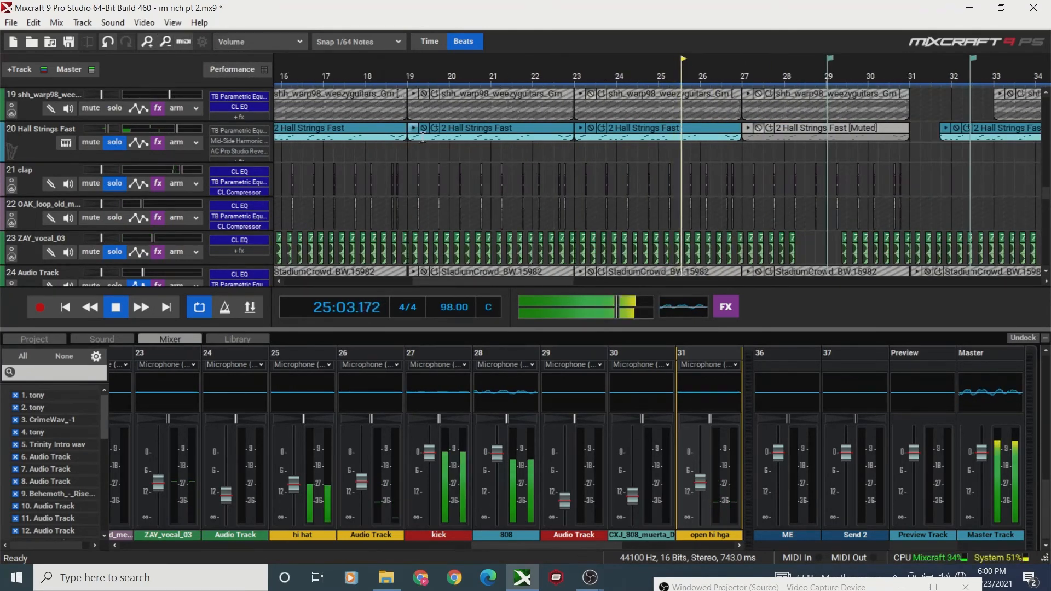
{"action": "left_click", "coordinate": [379, 159]}
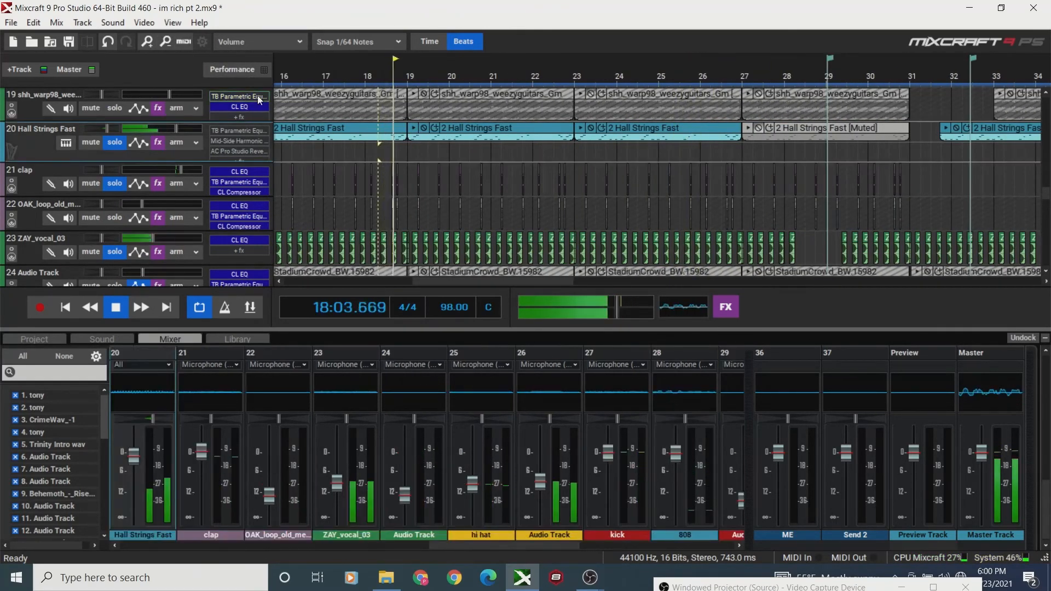
{"action": "left_click", "coordinate": [147, 45]}
{"action": "left_click", "coordinate": [148, 45]}
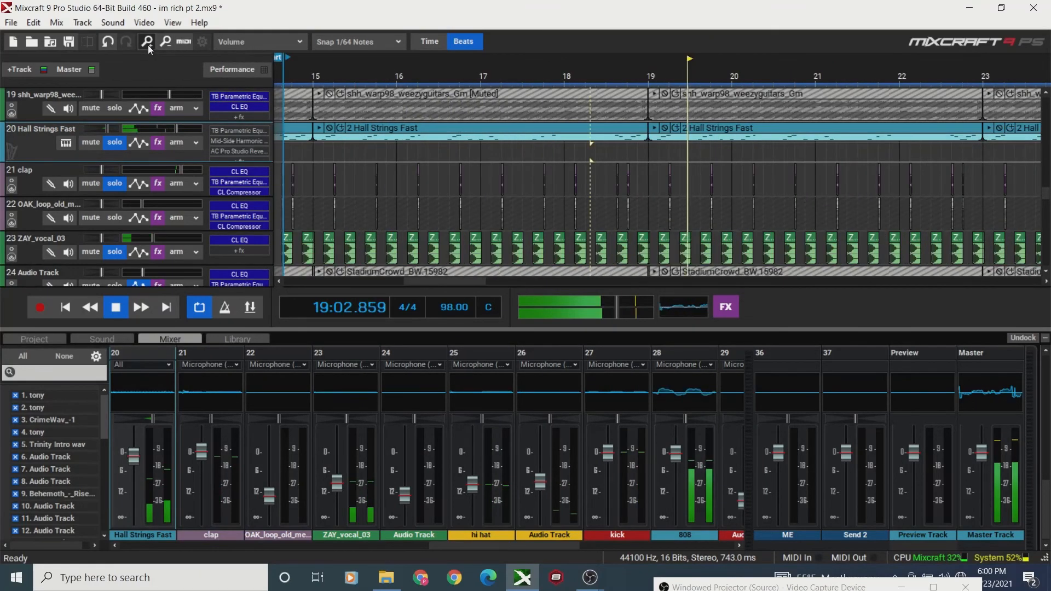
{"action": "key", "text": "space"}
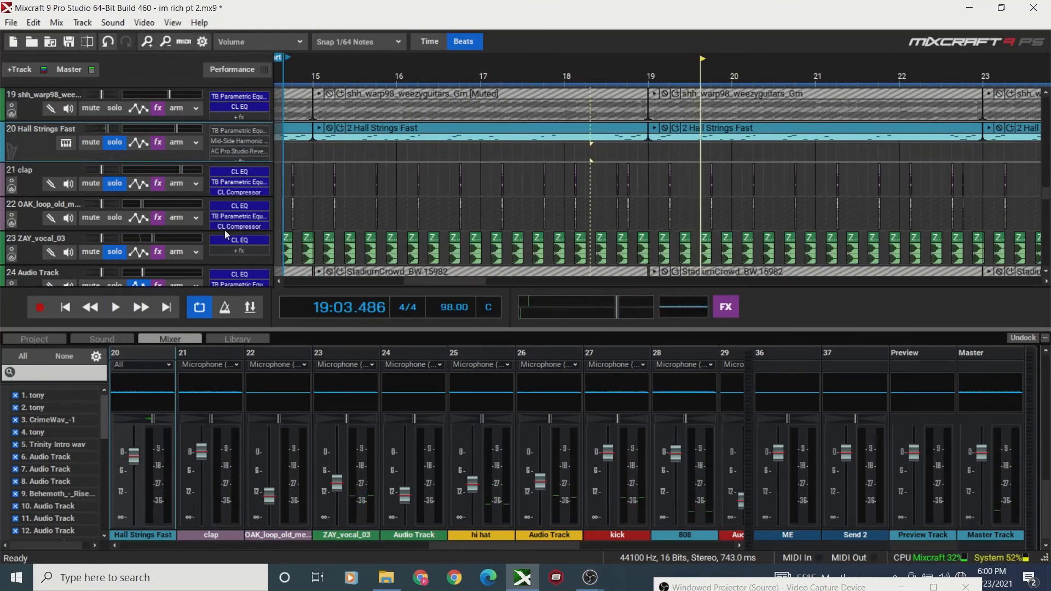
Open the clap track's Classic Compressor and play the loop from its start.
{"action": "left_click", "coordinate": [158, 183]}
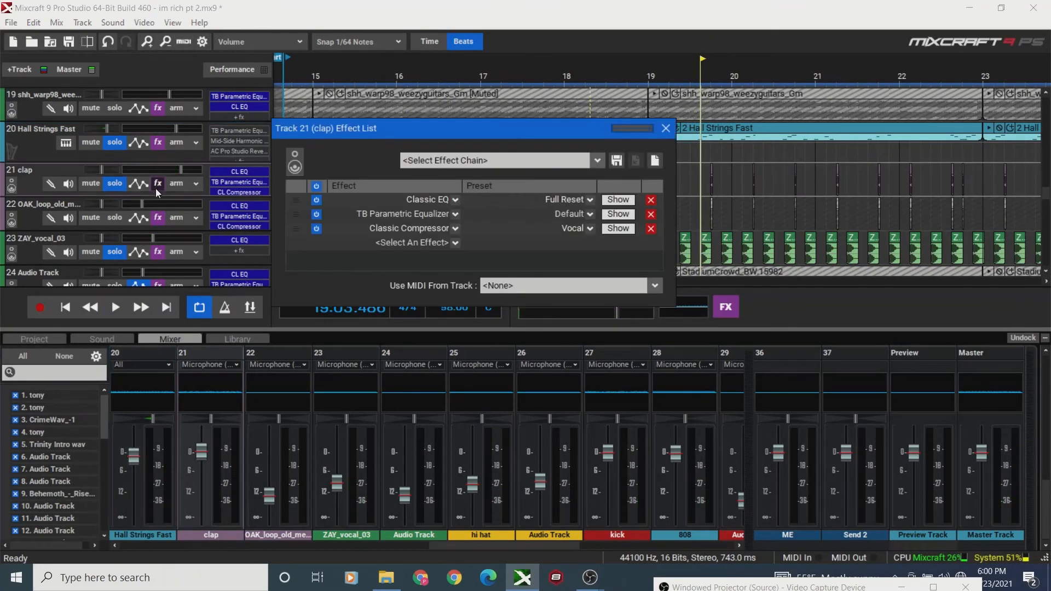
{"action": "left_click", "coordinate": [618, 228]}
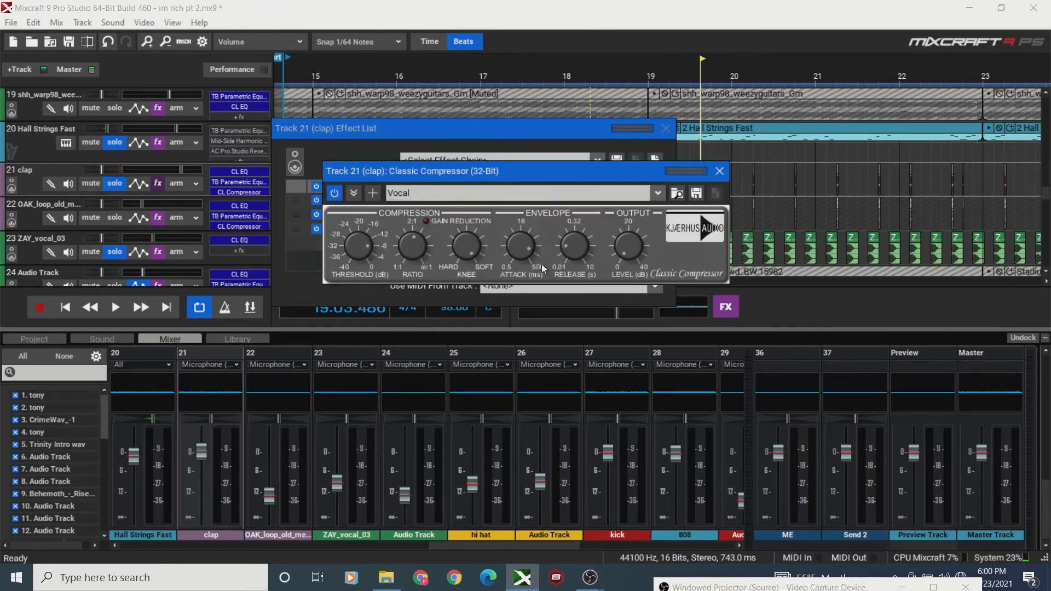
{"action": "left_click", "coordinate": [66, 307]}
{"action": "key", "text": "space"}
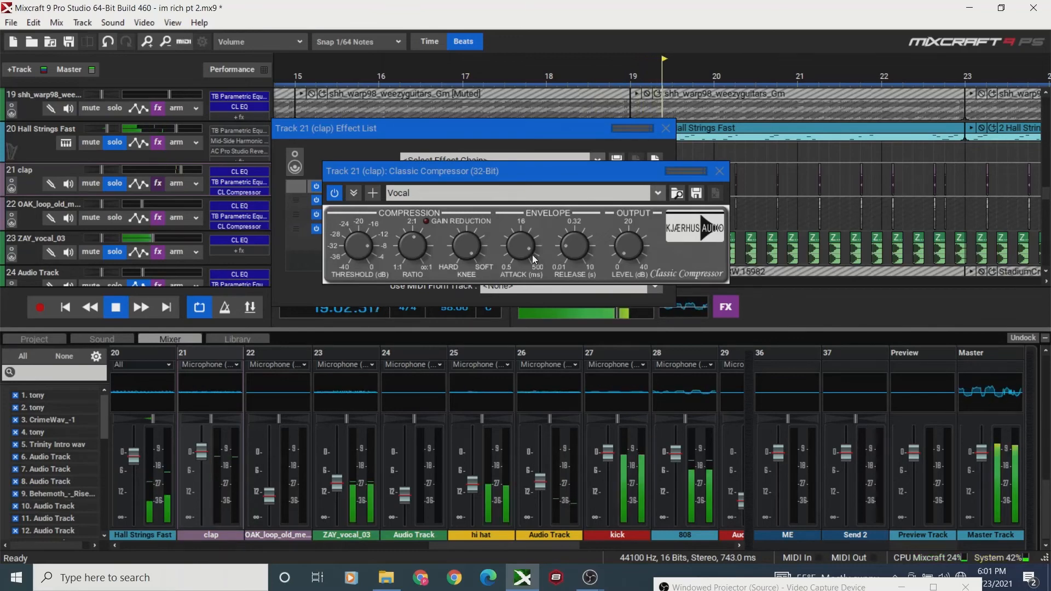
Close the clap's Classic Compressor and effect list, and stop playback.
{"action": "left_click", "coordinate": [720, 171]}
{"action": "key", "text": "space"}
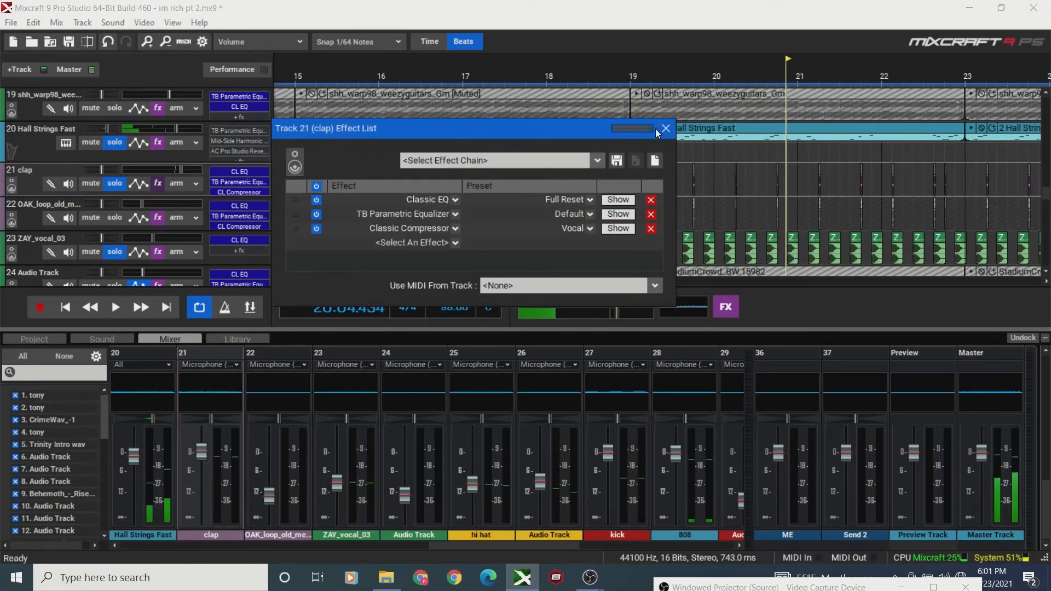
{"action": "left_click", "coordinate": [664, 131]}
{"action": "key", "text": "space"}
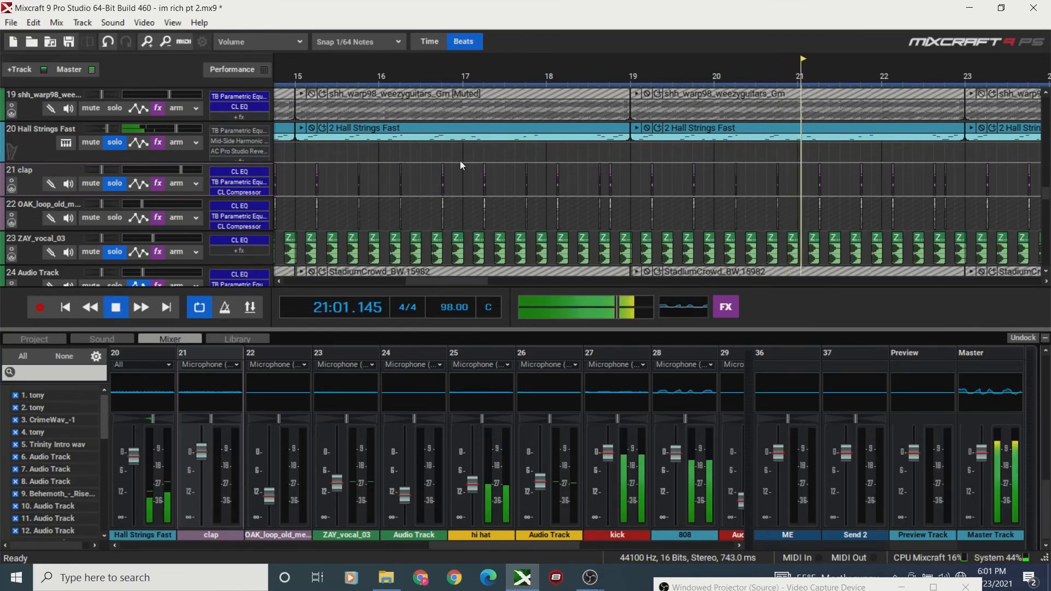
{"action": "key", "text": "space"}
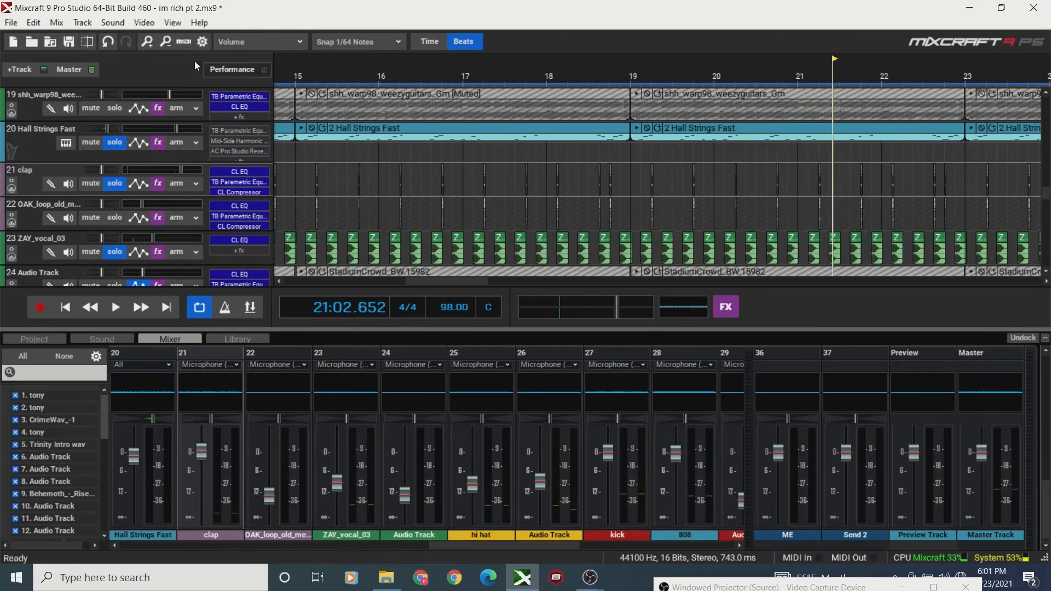
{"action": "left_click", "coordinate": [165, 41]}
{"action": "left_click", "coordinate": [166, 41]}
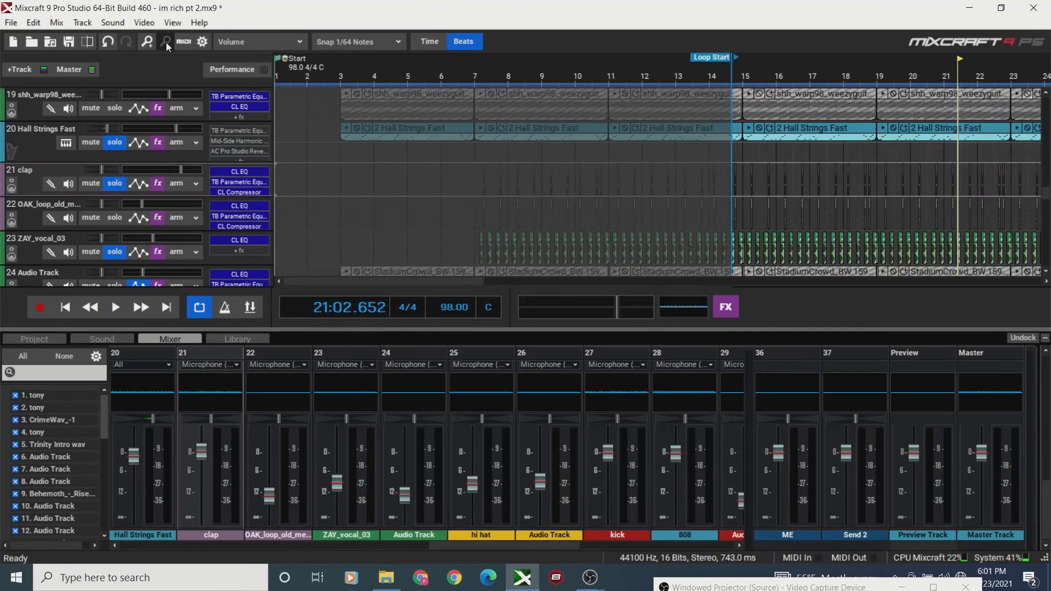
{"action": "left_click", "coordinate": [166, 41]}
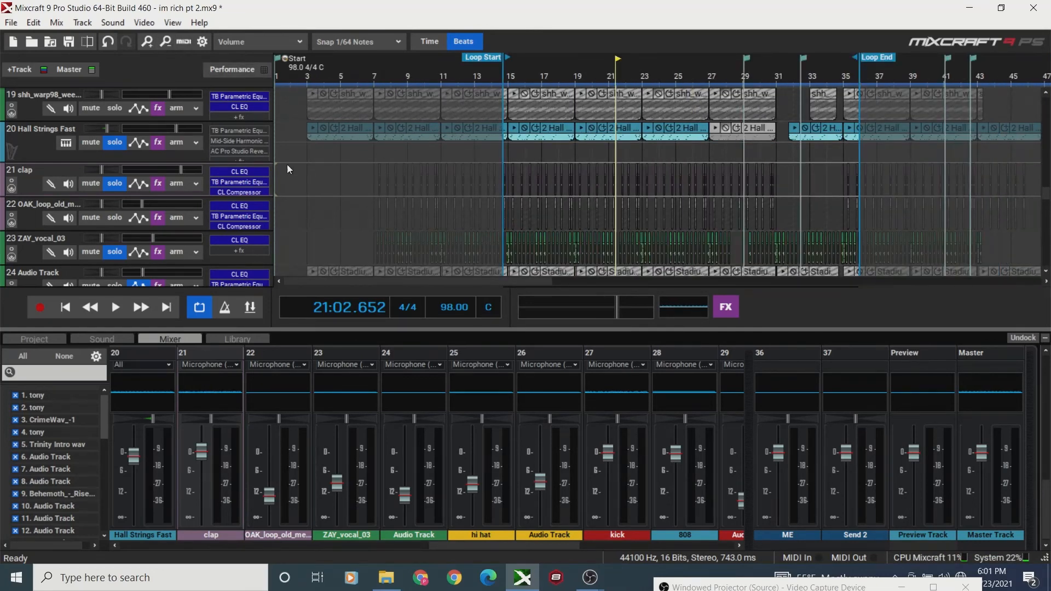
{"action": "left_click", "coordinate": [147, 42]}
{"action": "left_click", "coordinate": [147, 42]}
{"action": "left_click", "coordinate": [146, 42]}
{"action": "left_click", "coordinate": [147, 42]}
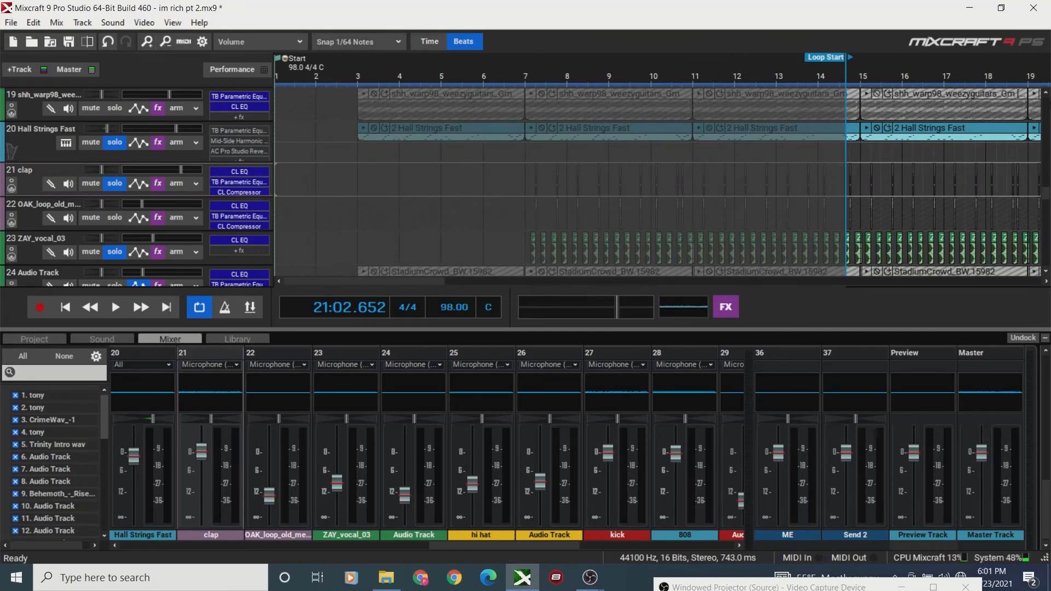
Briefly solo track 30, CXJ_808_muerta_D, to hear it in the mix, and turn its solo off.
{"action": "left_click", "coordinate": [1046, 212]}
{"action": "left_click_drag", "start_coordinate": [1046, 208], "coordinate": [1043, 225]}
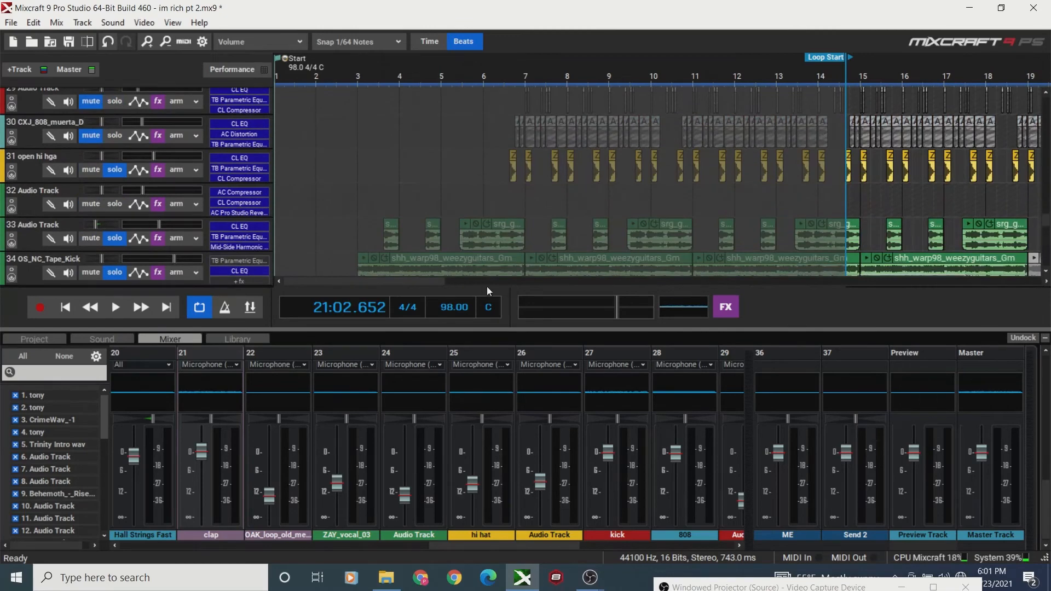
{"action": "left_click_drag", "start_coordinate": [419, 287], "coordinate": [477, 287]}
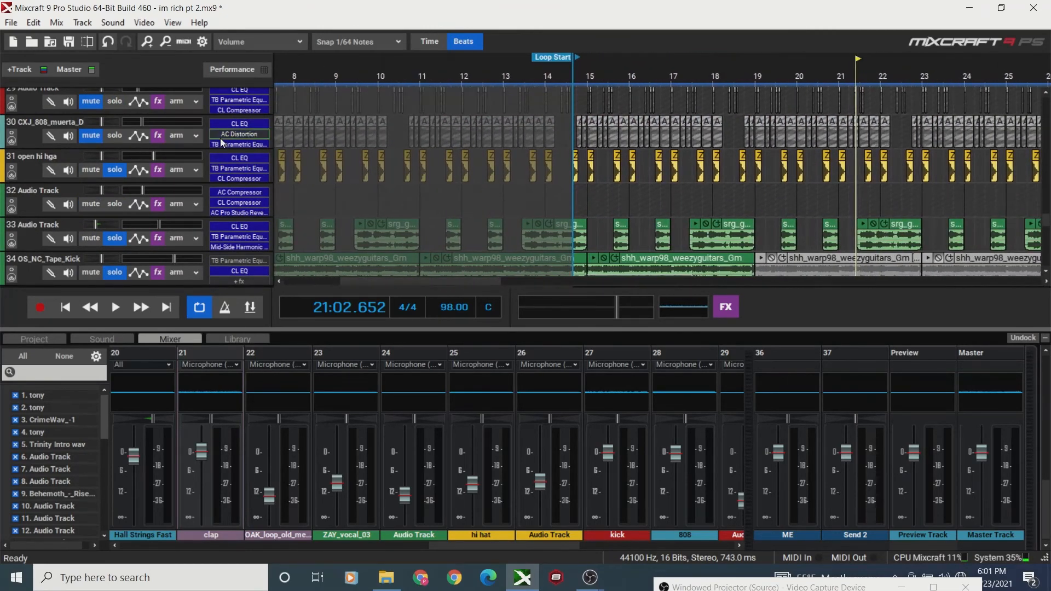
{"action": "left_click", "coordinate": [113, 137]}
{"action": "key", "text": "space"}
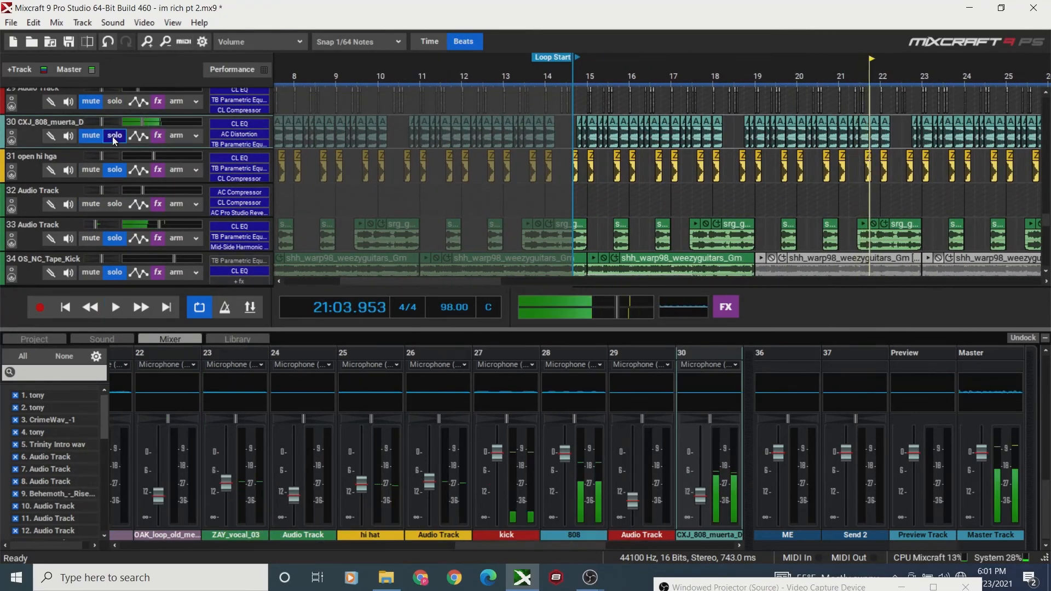
{"action": "left_click", "coordinate": [115, 138]}
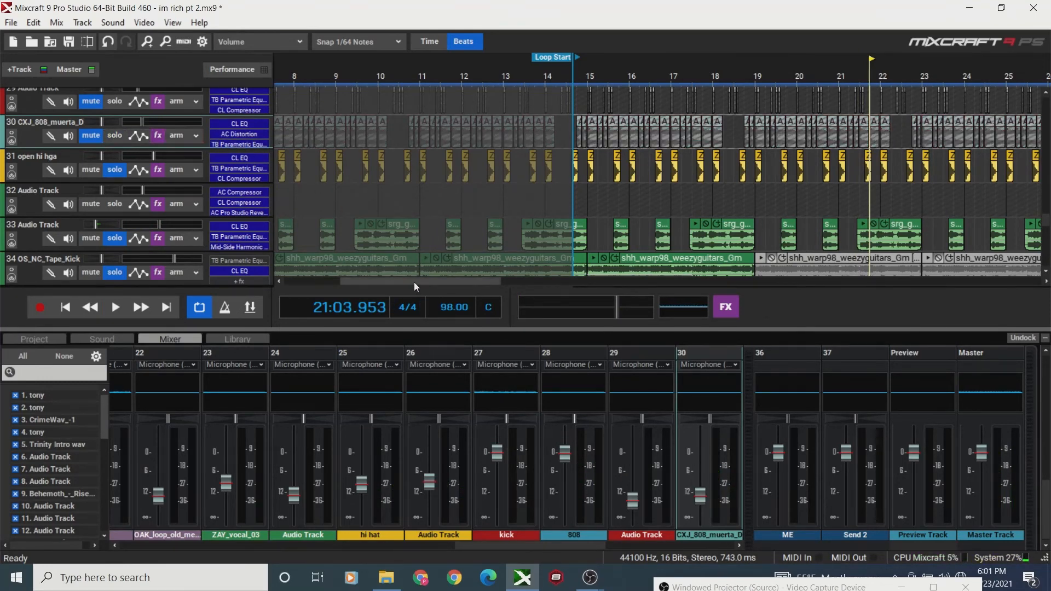
Move the kick track up to directly below the clap track.
{"action": "left_click_drag", "start_coordinate": [414, 281], "coordinate": [444, 280]}
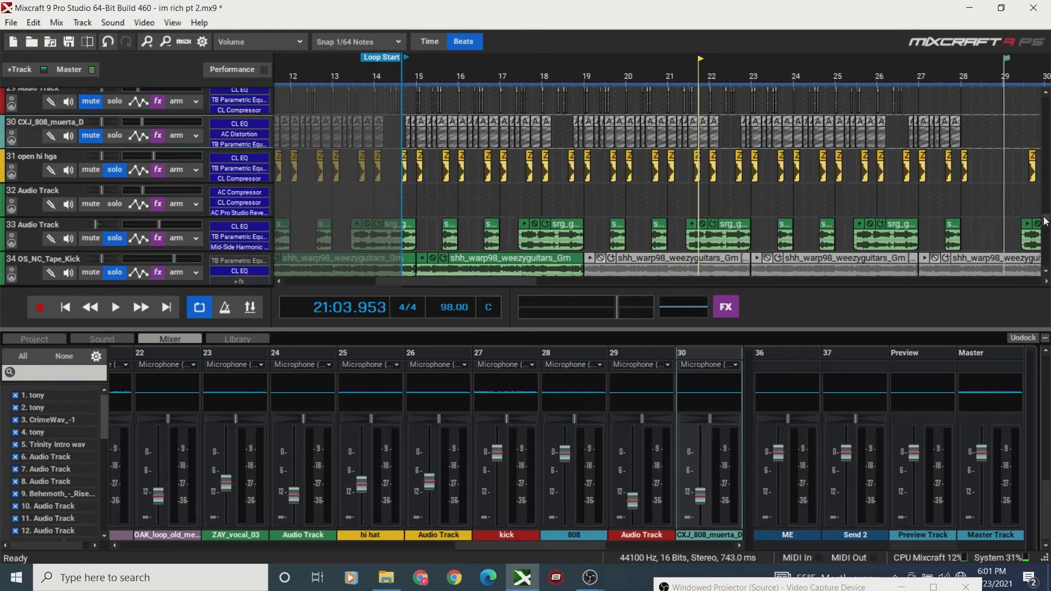
{"action": "mouse_move", "coordinate": [1046, 222]}
{"action": "left_mouse_down"}
{"action": "mouse_move", "coordinate": [1046, 184]}
{"action": "mouse_move", "coordinate": [1047, 210]}
{"action": "left_mouse_up"}
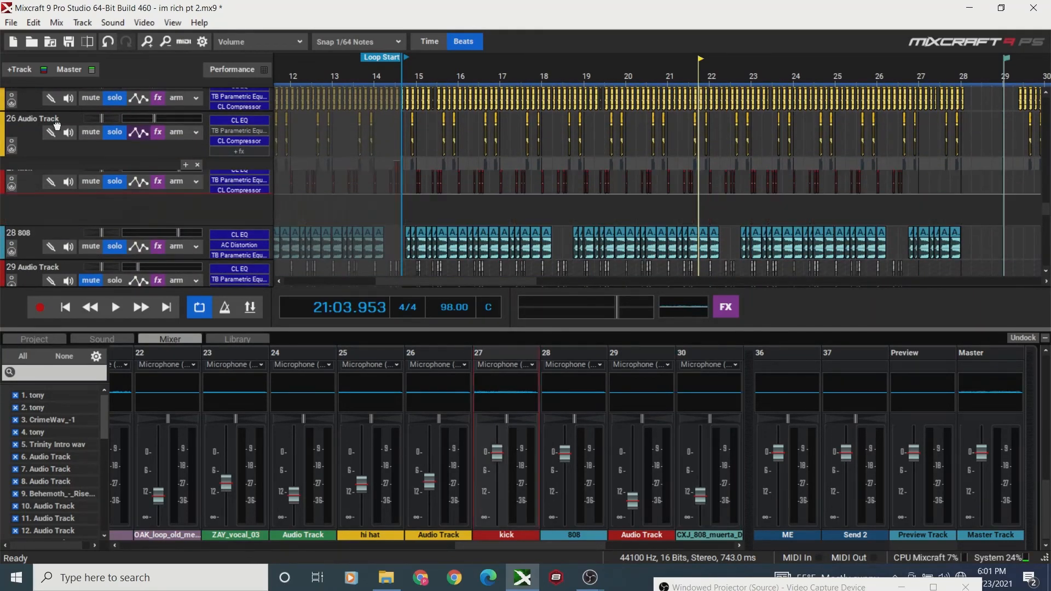
{"action": "scroll", "coordinate": [52, 212], "scroll_direction": "up", "scroll_amount": 8}
{"action": "left_click_drag", "start_coordinate": [71, 29], "coordinate": [48, 223]}
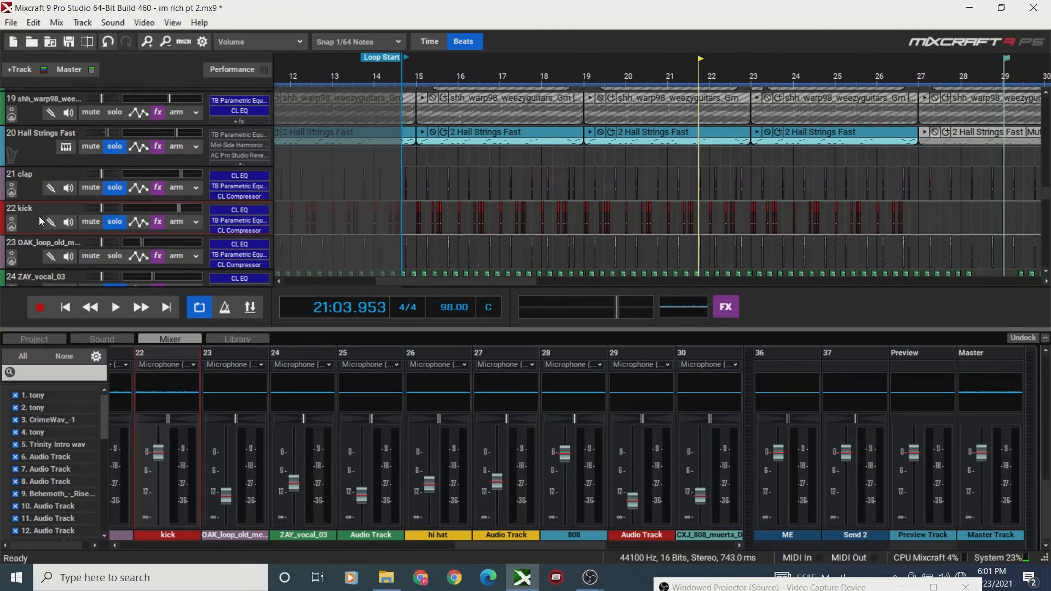
Move the kick track down between the 808 track and track 29.
{"action": "left_click_drag", "start_coordinate": [38, 224], "coordinate": [68, 177]}
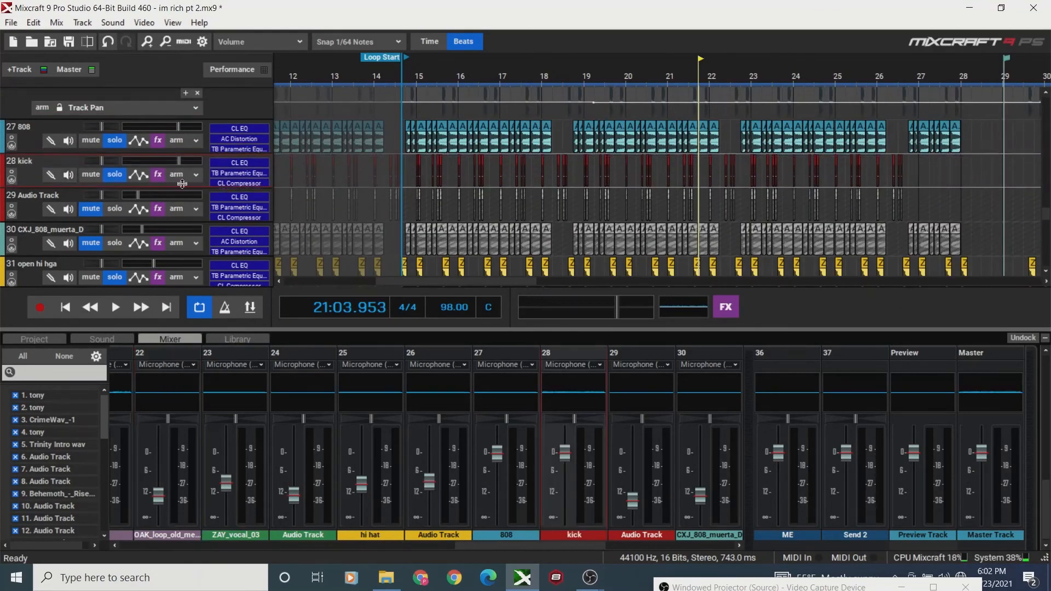
{"action": "right_click", "coordinate": [39, 177]}
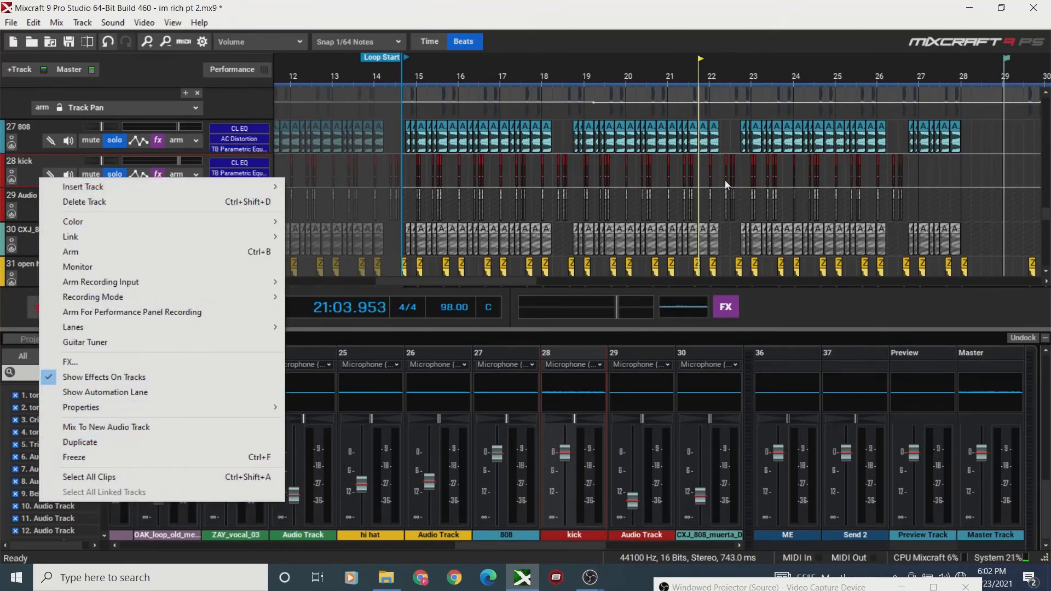
{"action": "left_click", "coordinate": [904, 200]}
Open track 29's Acoustica Distortion, place its window below the kick and track 29 clips, and close the effect list.
{"action": "left_click", "coordinate": [904, 200]}
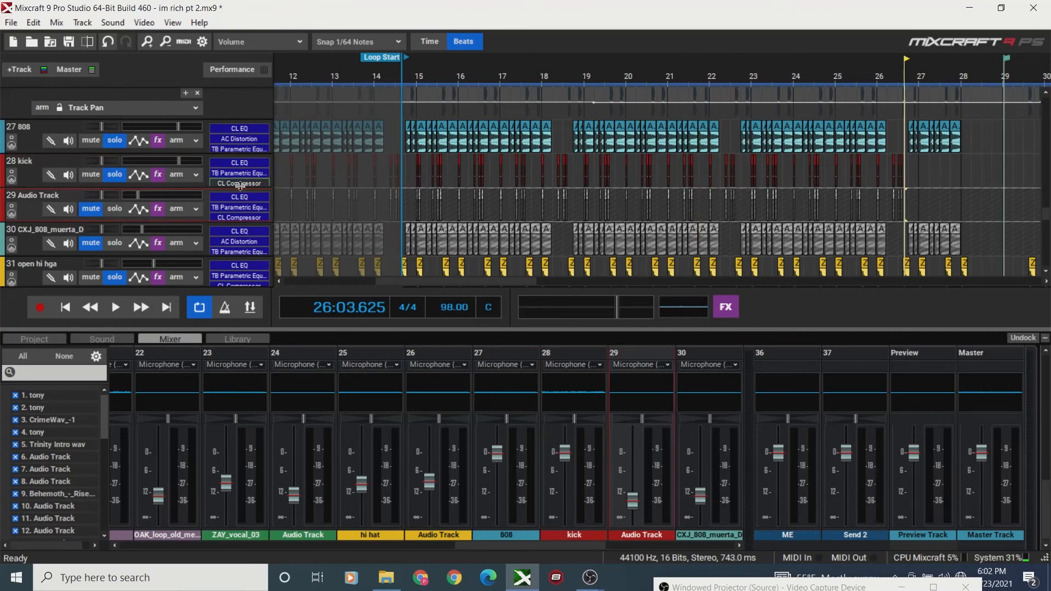
{"action": "left_click", "coordinate": [158, 213]}
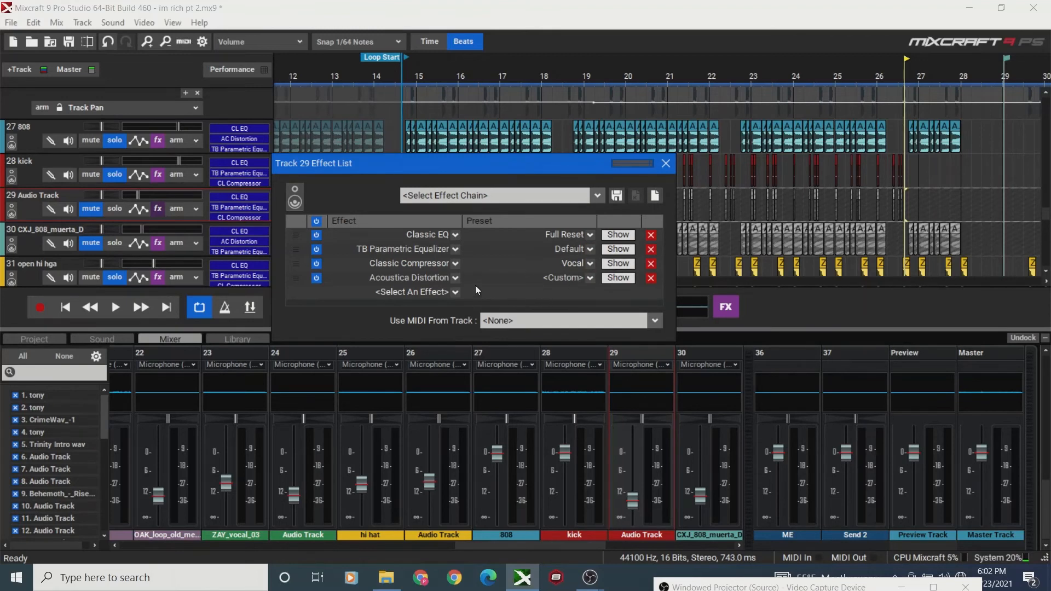
{"action": "left_click", "coordinate": [616, 278]}
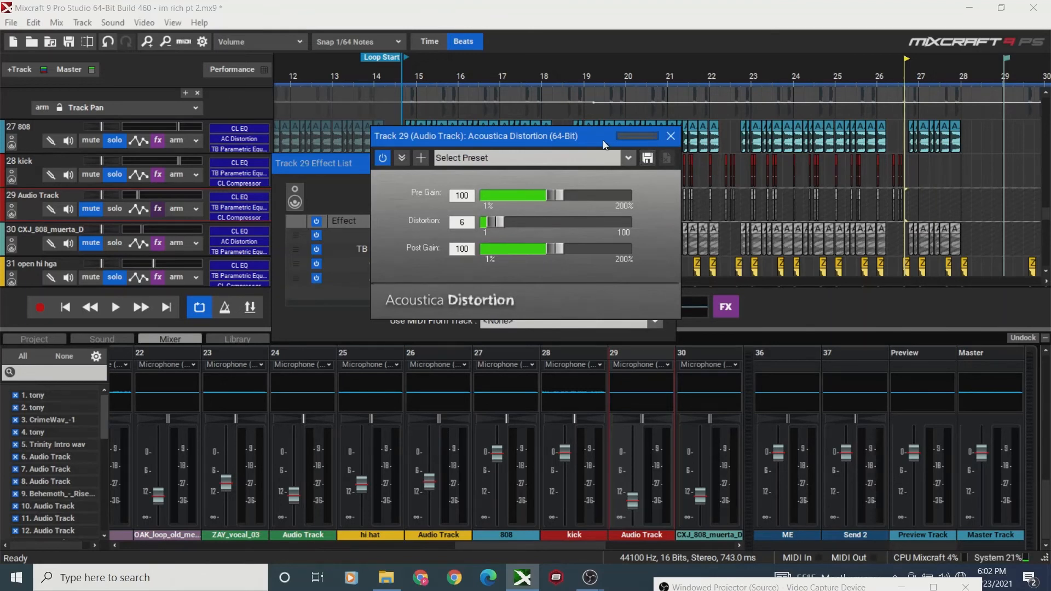
{"action": "left_click_drag", "start_coordinate": [602, 141], "coordinate": [599, 222]}
{"action": "left_click", "coordinate": [666, 168]}
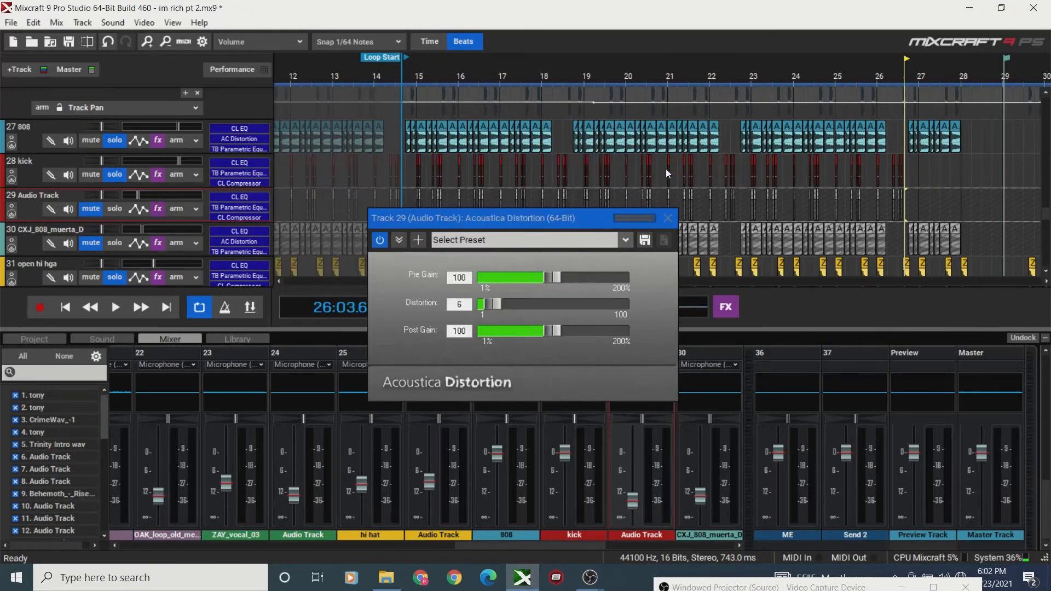
Keep track 29 soloed, turn the kick track's solo off, and play the mix from the loop start.
{"action": "left_click", "coordinate": [124, 186]}
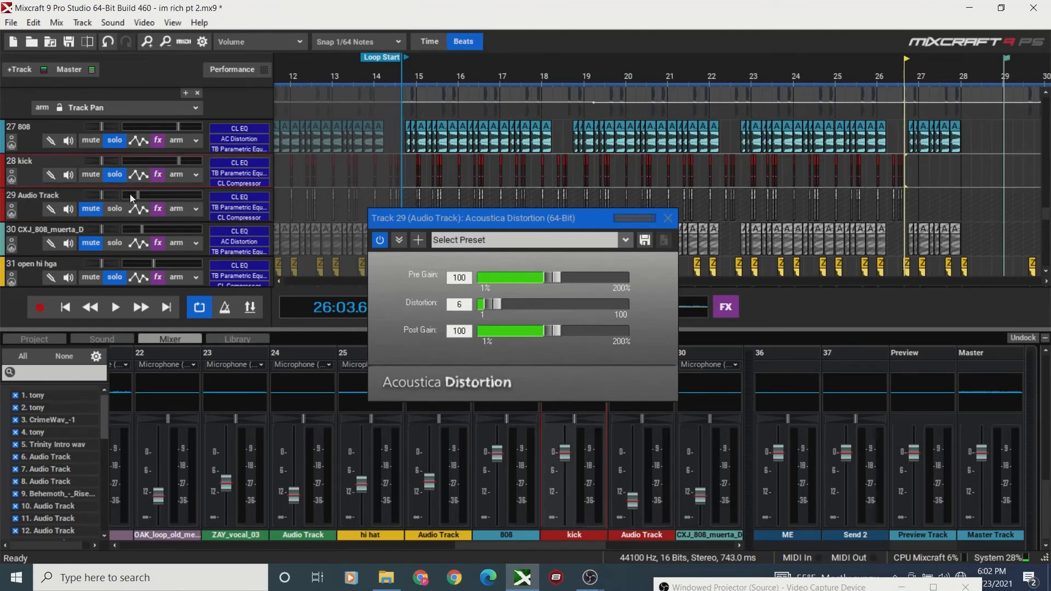
{"action": "left_click", "coordinate": [120, 212]}
{"action": "key", "text": "space"}
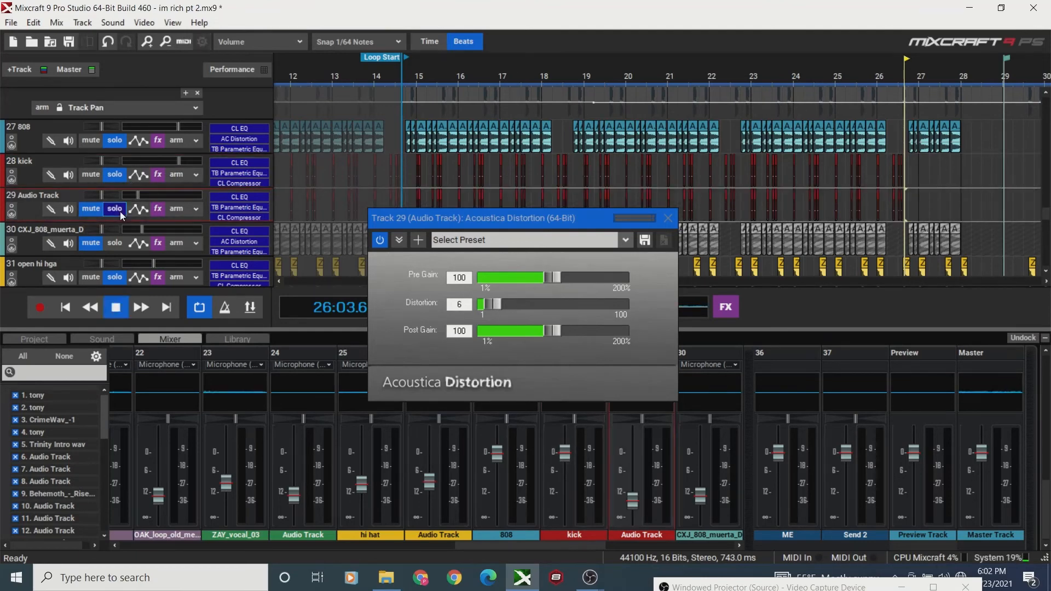
{"action": "left_click", "coordinate": [114, 178]}
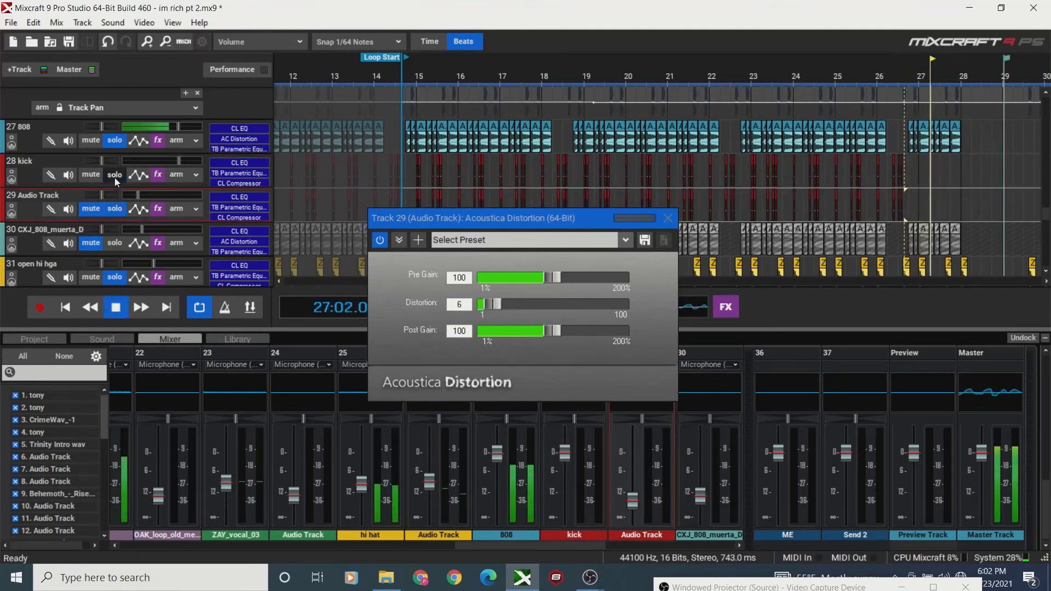
{"action": "left_click", "coordinate": [61, 310]}
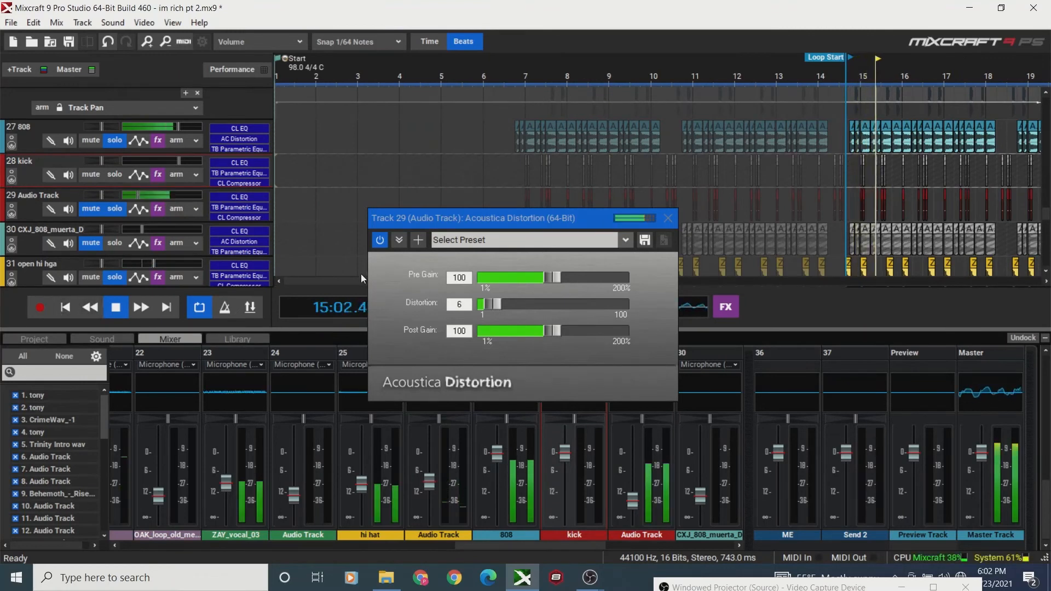
Open track 29's Classic Compressor and go over its threshold, ratio, attack and output level controls.
{"action": "left_click", "coordinate": [157, 209]}
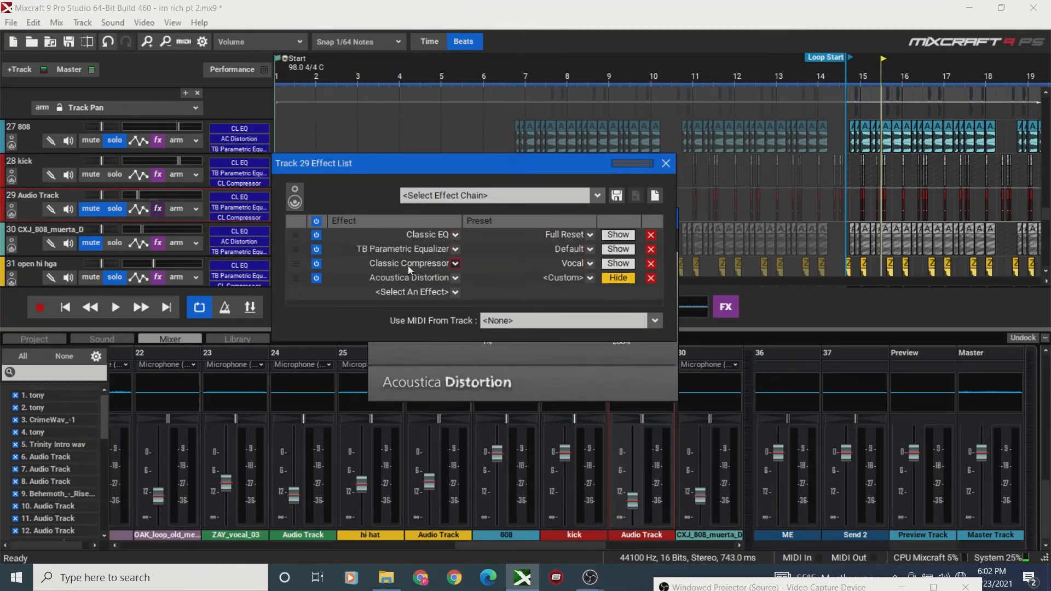
{"action": "left_click", "coordinate": [626, 268]}
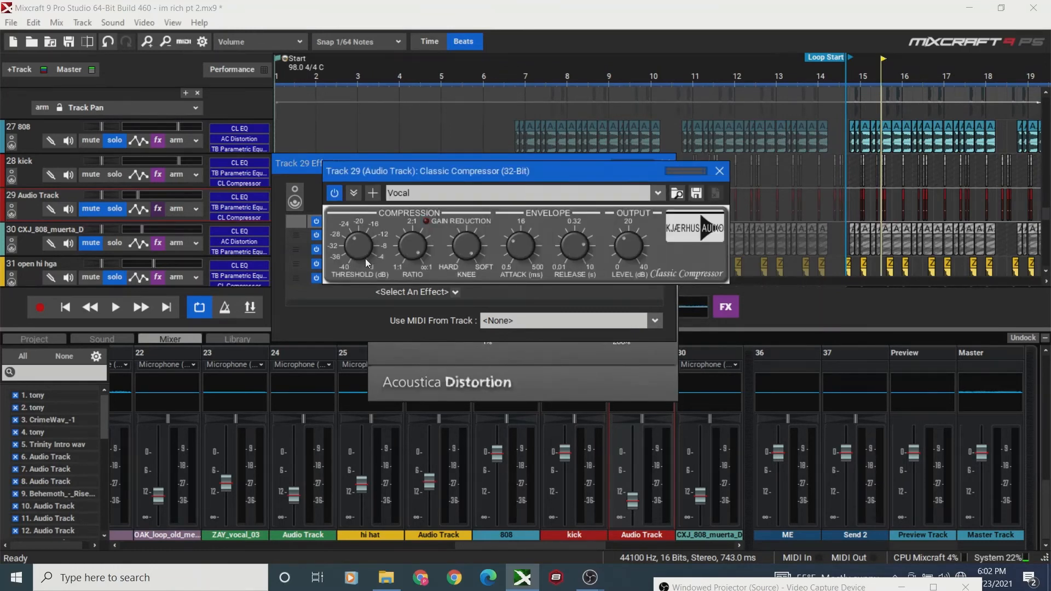
{"action": "mouse_move", "coordinate": [367, 264]}
{"action": "left_mouse_down"}
{"action": "mouse_move", "coordinate": [346, 205]}
{"action": "mouse_move", "coordinate": [356, 250]}
{"action": "left_mouse_up"}
{"action": "mouse_move", "coordinate": [413, 255]}
{"action": "left_mouse_down"}
{"action": "mouse_move", "coordinate": [416, 274]}
{"action": "mouse_move", "coordinate": [412, 248]}
{"action": "left_mouse_up"}
{"action": "left_click_drag", "start_coordinate": [507, 251], "coordinate": [524, 276]}
{"action": "mouse_move", "coordinate": [632, 253]}
{"action": "mouse_move", "coordinate": [631, 267]}
{"action": "left_mouse_down"}
{"action": "mouse_move", "coordinate": [631, 277]}
{"action": "mouse_move", "coordinate": [626, 252]}
{"action": "mouse_move", "coordinate": [628, 273]}
{"action": "mouse_move", "coordinate": [626, 264]}
{"action": "left_mouse_up"}
{"action": "left_click", "coordinate": [716, 172]}
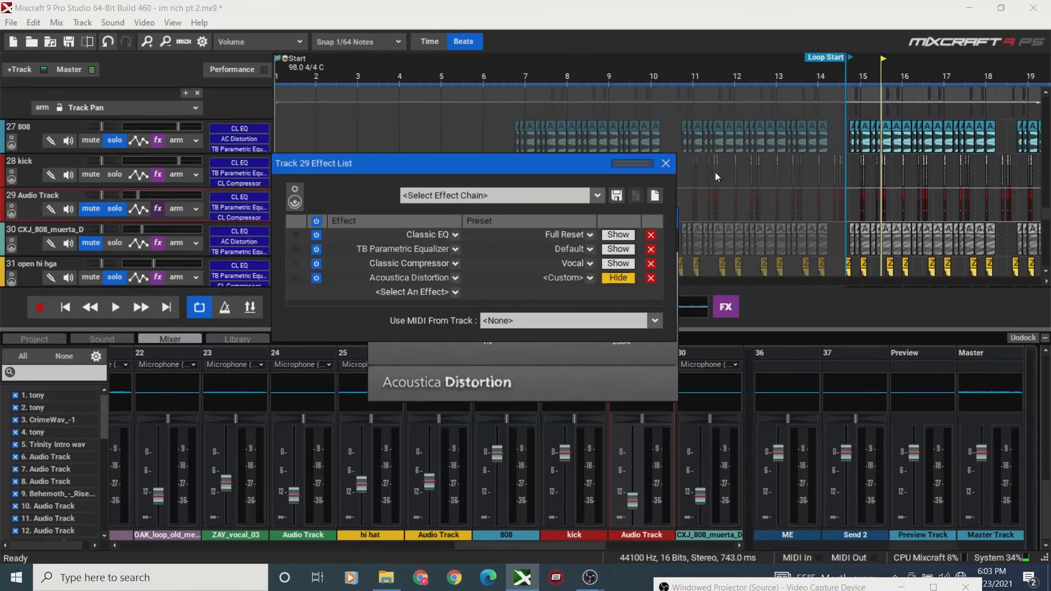
Set the distortion amount of track 29's Acoustica Distortion to 10, close the effect, and resume playback.
{"action": "key", "text": "space"}
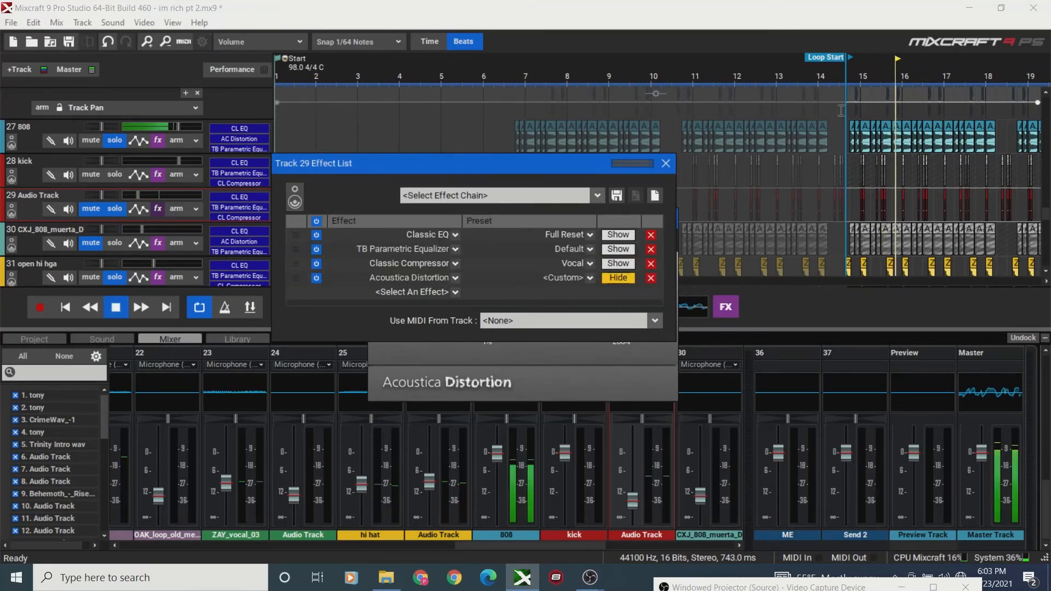
{"action": "key", "text": "space"}
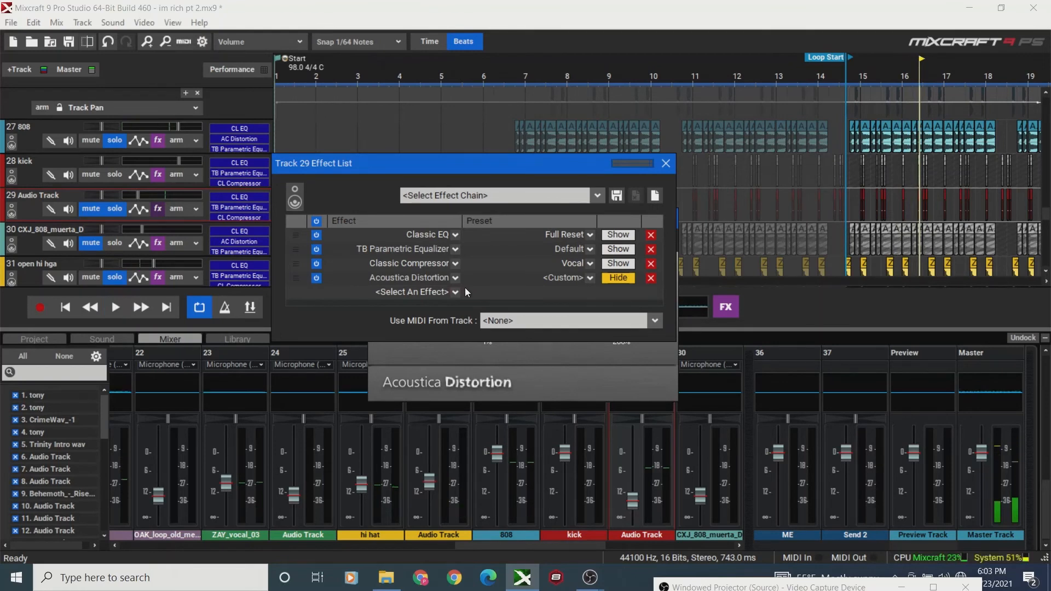
{"action": "left_click", "coordinate": [609, 279]}
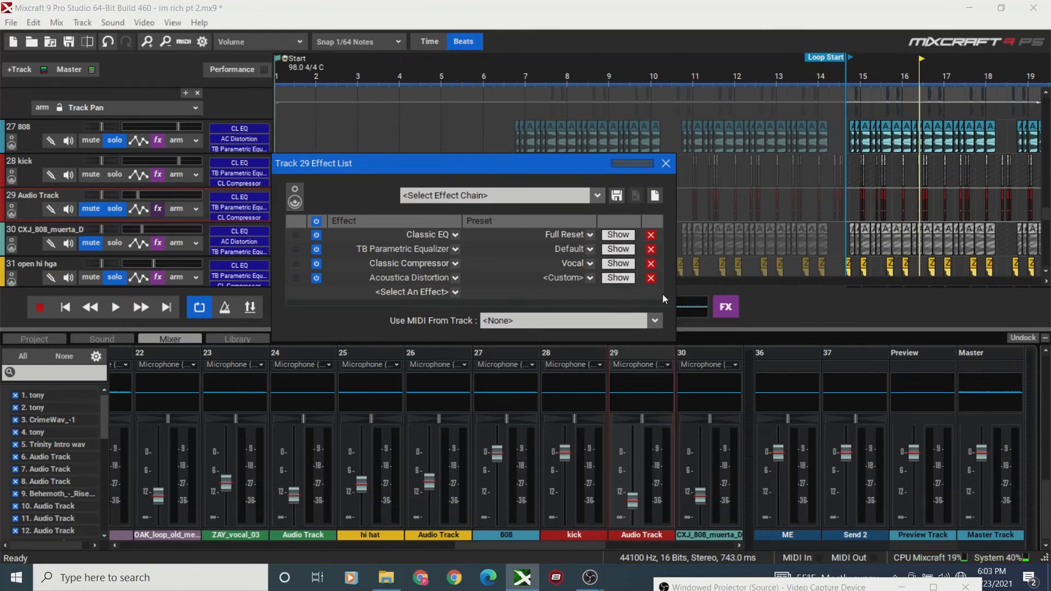
{"action": "left_click", "coordinate": [618, 277]}
{"action": "left_click_drag", "start_coordinate": [496, 305], "coordinate": [500, 303]}
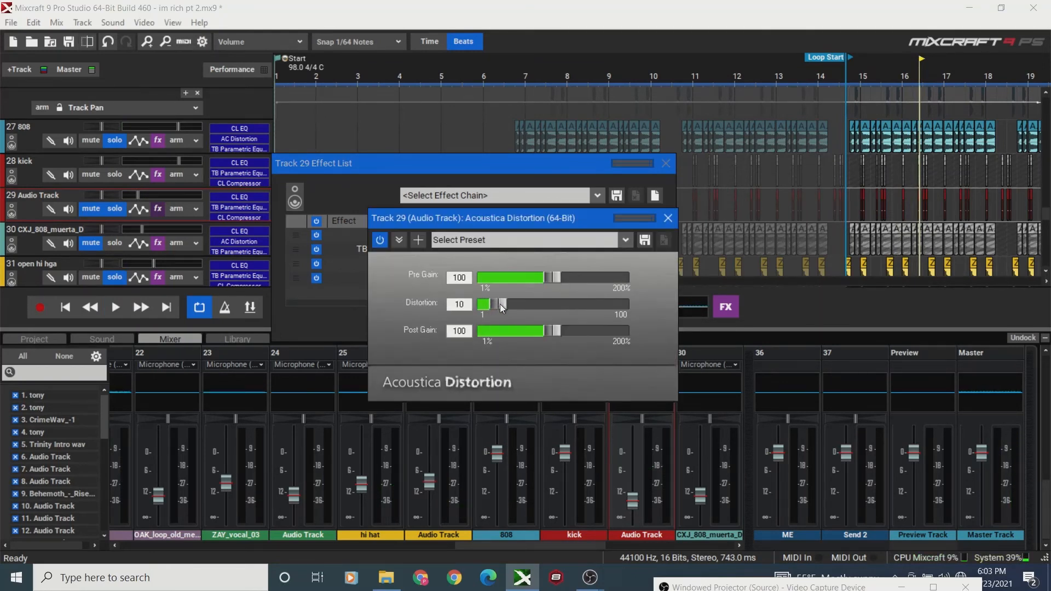
{"action": "left_click", "coordinate": [662, 221]}
{"action": "key", "text": "space"}
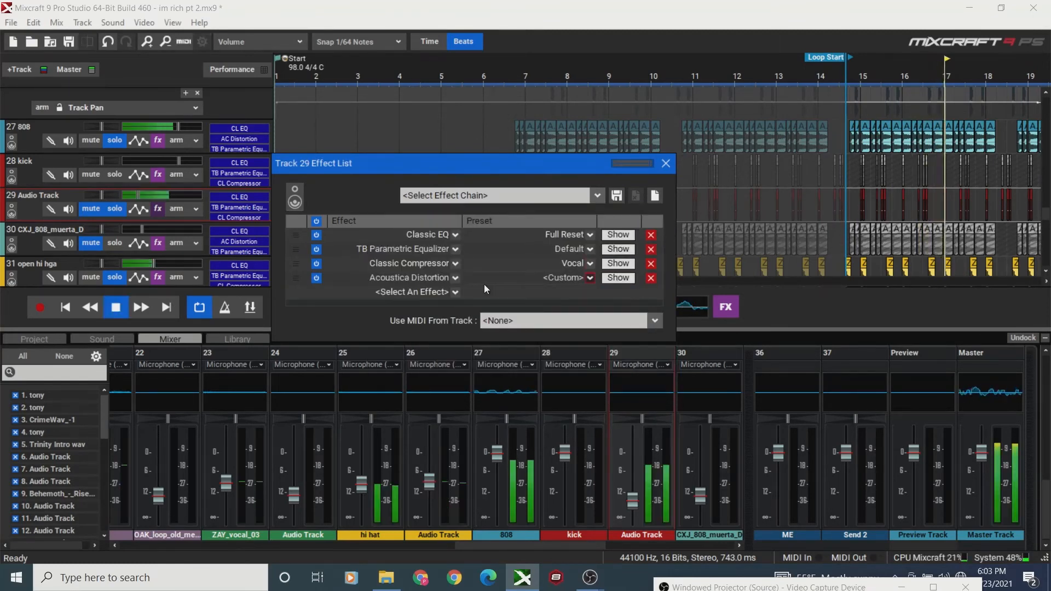
Flatten the low-end cut in track 29's TB Parametric Equalizer by setting section 1 to 20 Hz and 0.0 dB.
{"action": "left_click", "coordinate": [606, 250]}
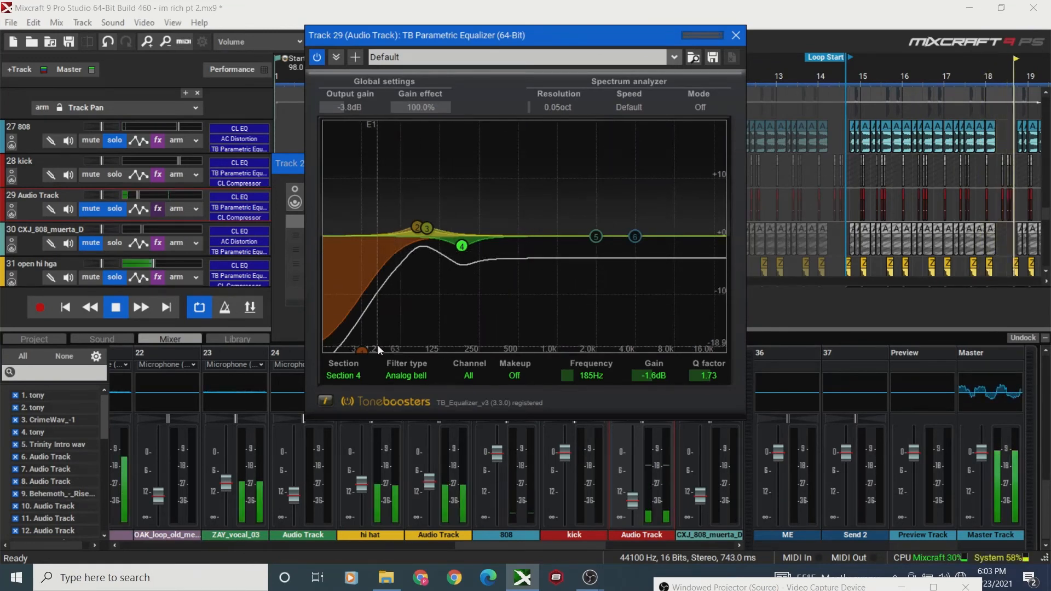
{"action": "left_click_drag", "start_coordinate": [365, 350], "coordinate": [337, 238]}
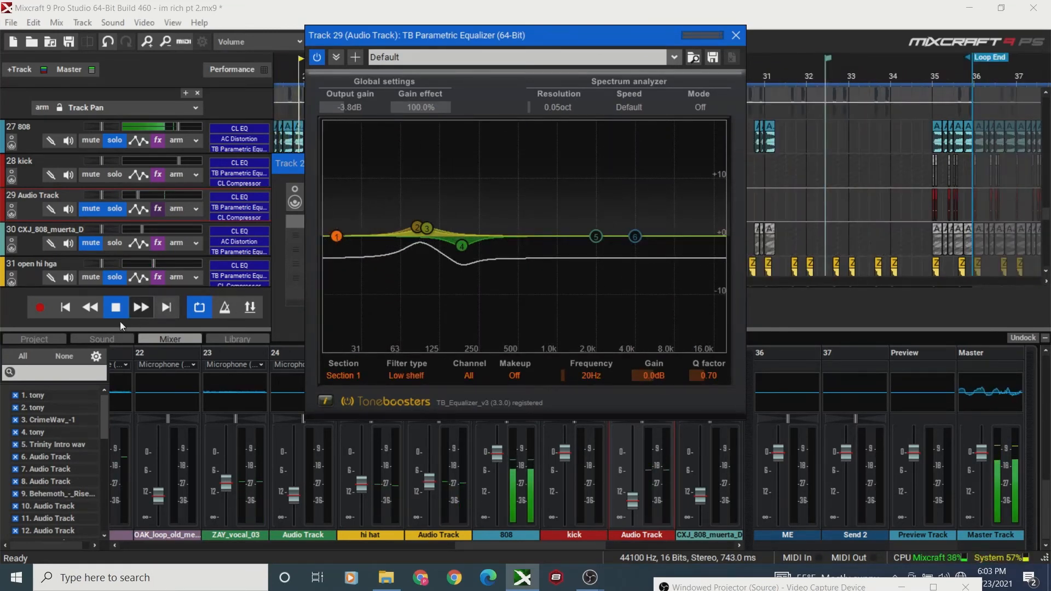
{"action": "left_click", "coordinate": [71, 309]}
{"action": "key", "text": "space"}
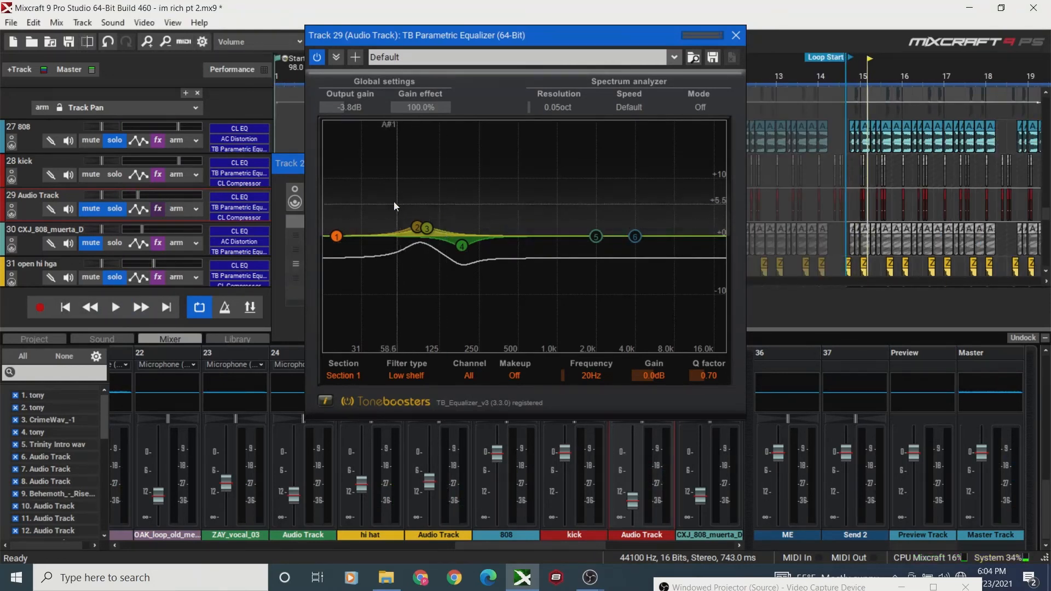
{"action": "left_click", "coordinate": [416, 227]}
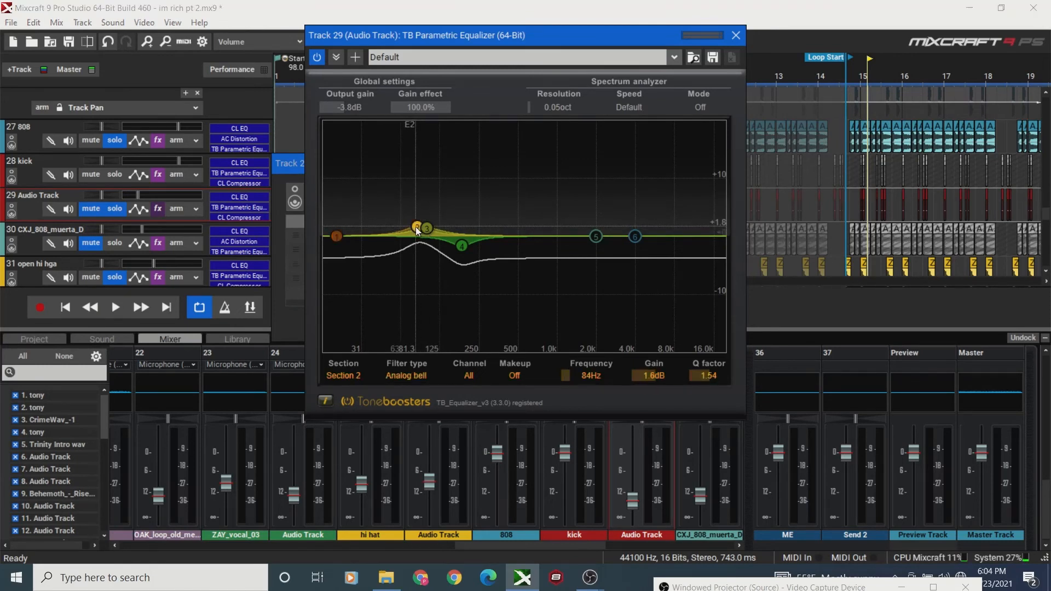
{"action": "left_click", "coordinate": [735, 40]}
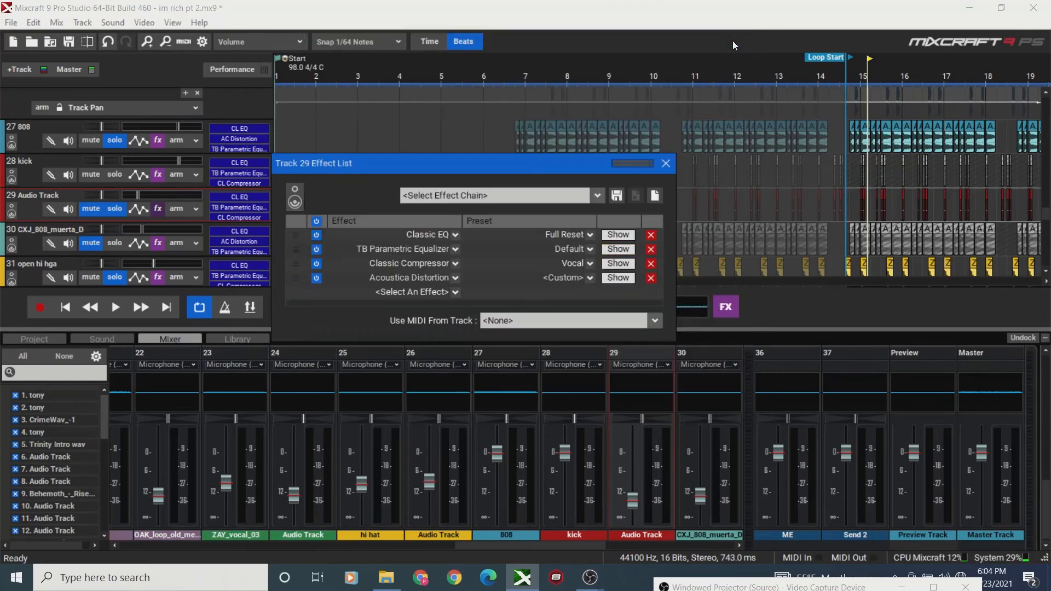
Look through the effects available for track 29 and recheck its Classic Compressor settings.
{"action": "left_click", "coordinate": [454, 293]}
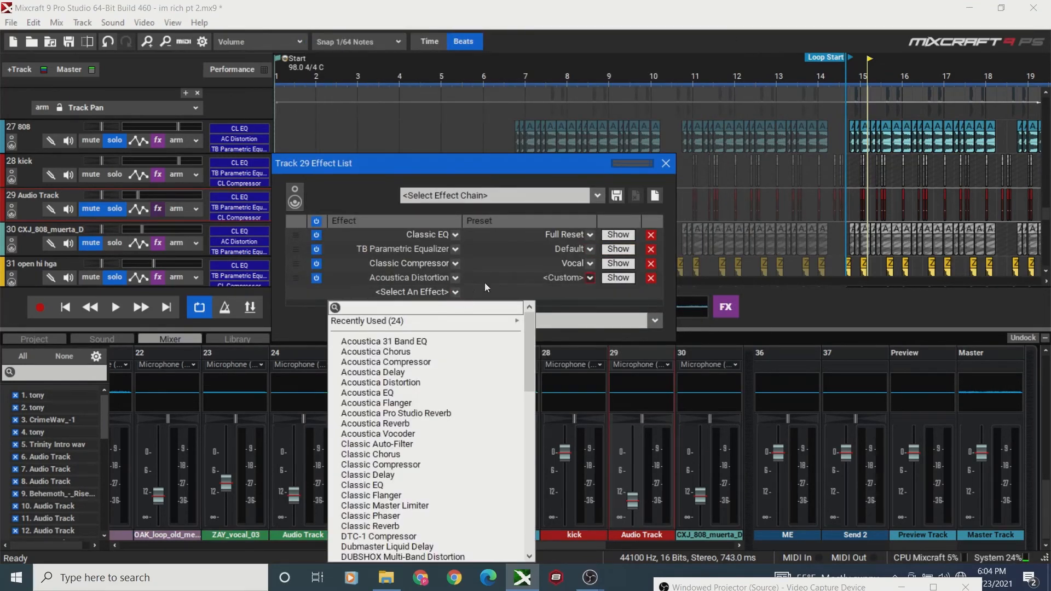
{"action": "left_click", "coordinate": [604, 279]}
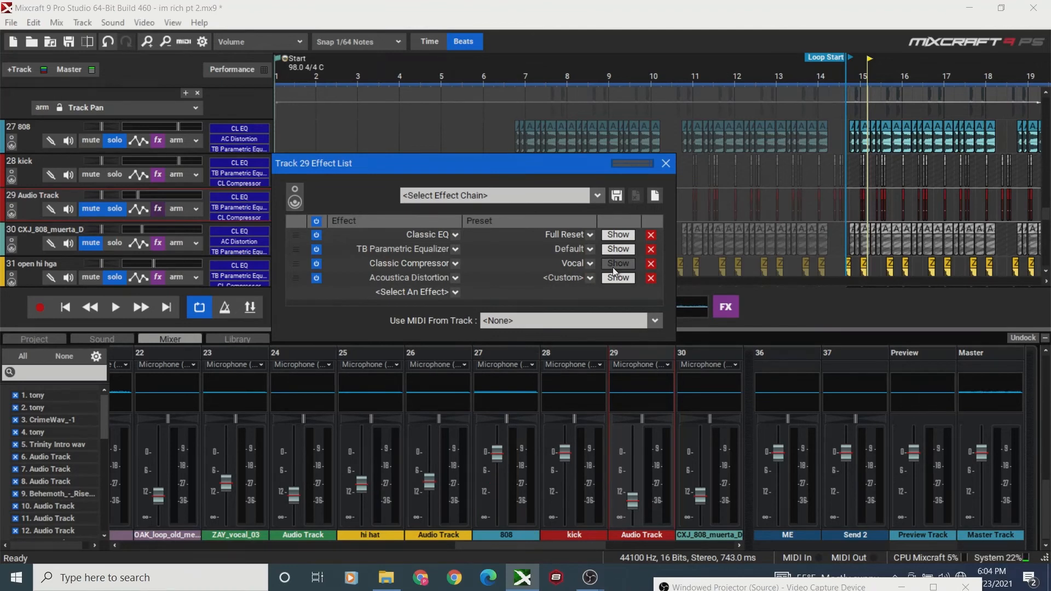
{"action": "left_click", "coordinate": [613, 267]}
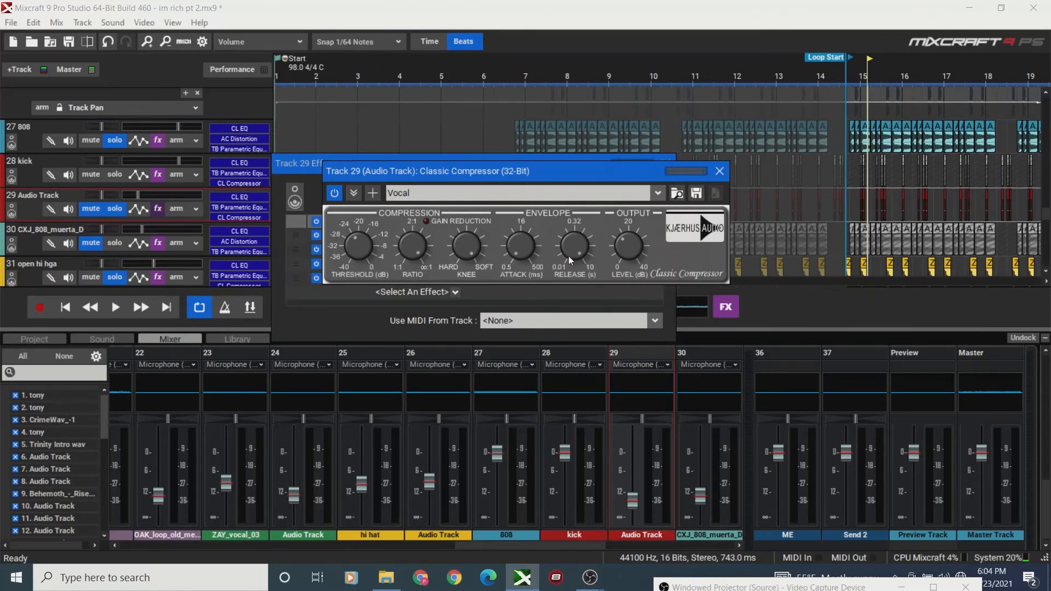
{"action": "left_click", "coordinate": [719, 171]}
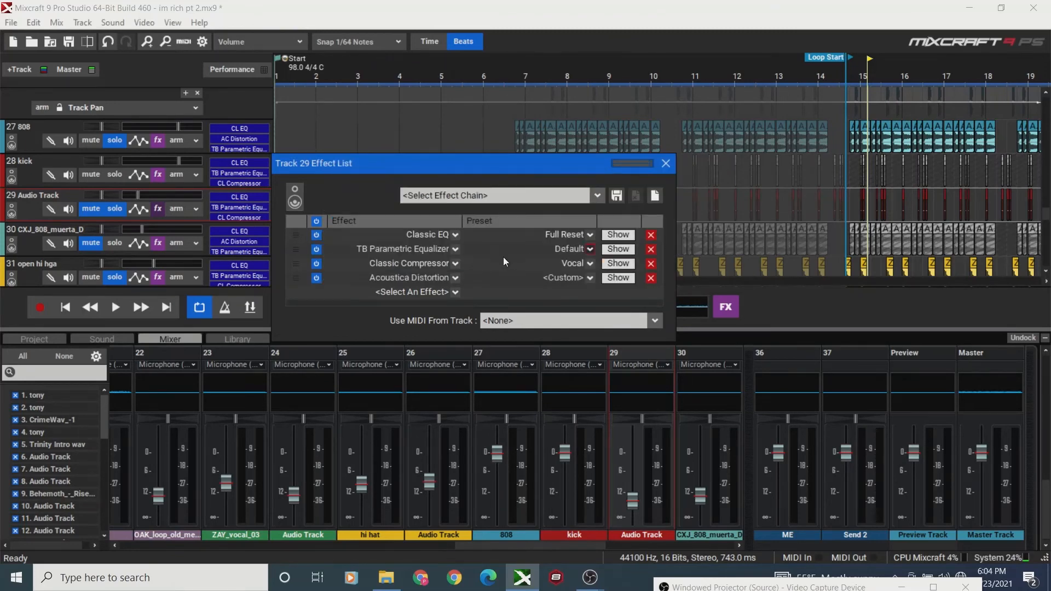
Add the Zener Limiter LM-2Z to track 29 with the Min limiting preset and close the effect list.
{"action": "left_click", "coordinate": [457, 291]}
{"action": "left_click_drag", "start_coordinate": [526, 317], "coordinate": [533, 535]}
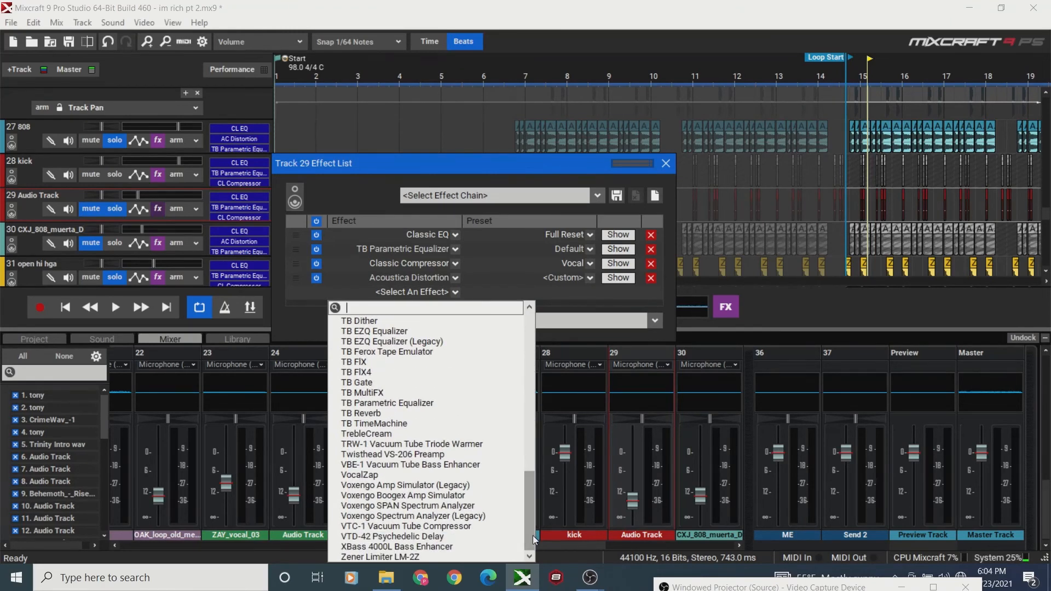
{"action": "left_click", "coordinate": [421, 558]}
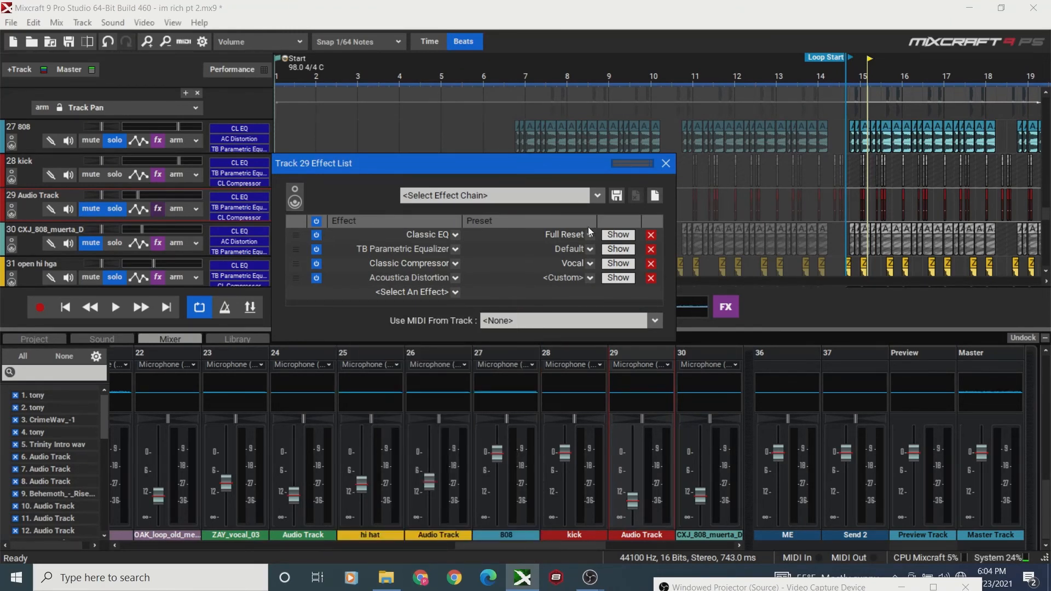
{"action": "left_click", "coordinate": [730, 133]}
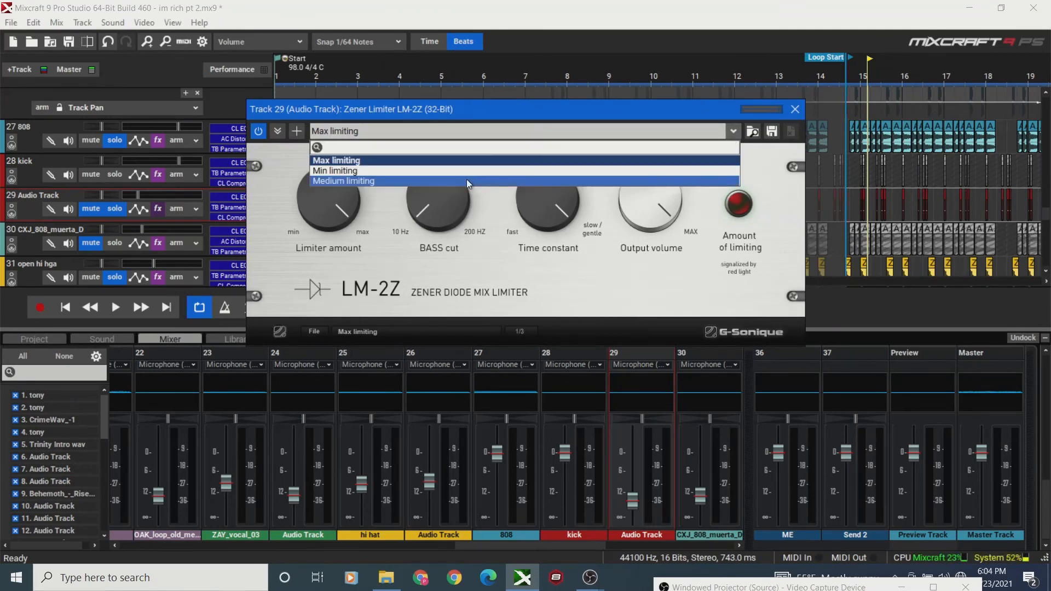
{"action": "left_click", "coordinate": [446, 166]}
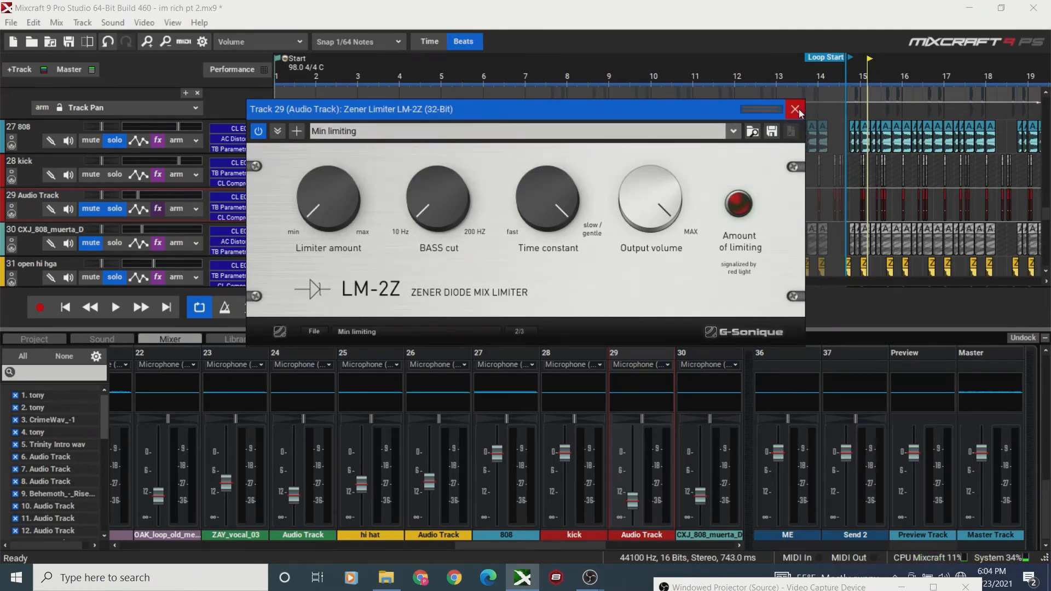
{"action": "left_click", "coordinate": [796, 109]}
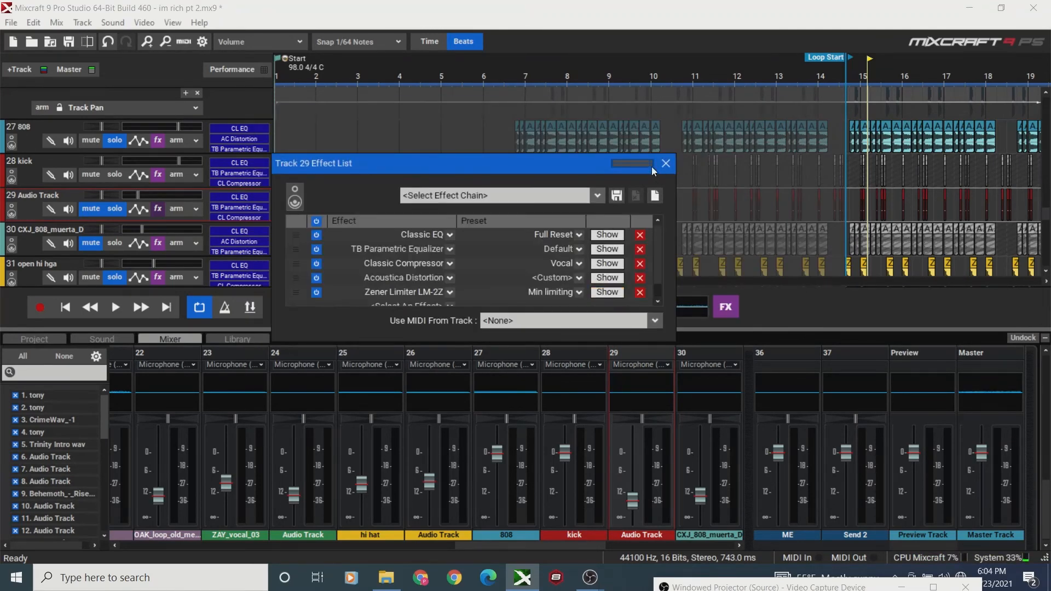
{"action": "left_click", "coordinate": [664, 163]}
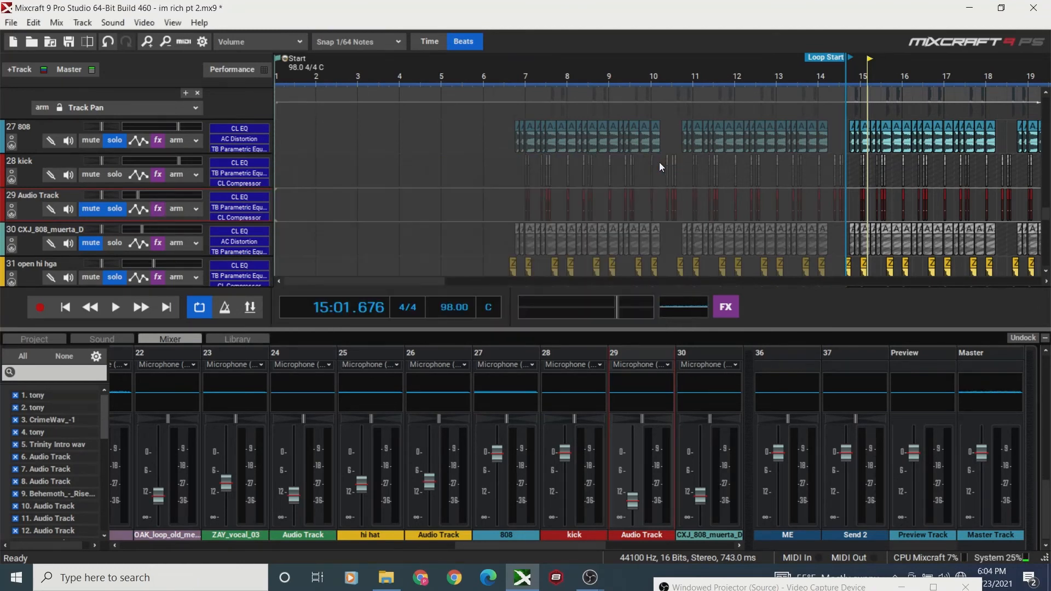
Solo the kick track again and, during playback, lower track 29's Classic Compressor output level to 1.6 dB.
{"action": "left_click", "coordinate": [111, 181]}
{"action": "key", "text": "space"}
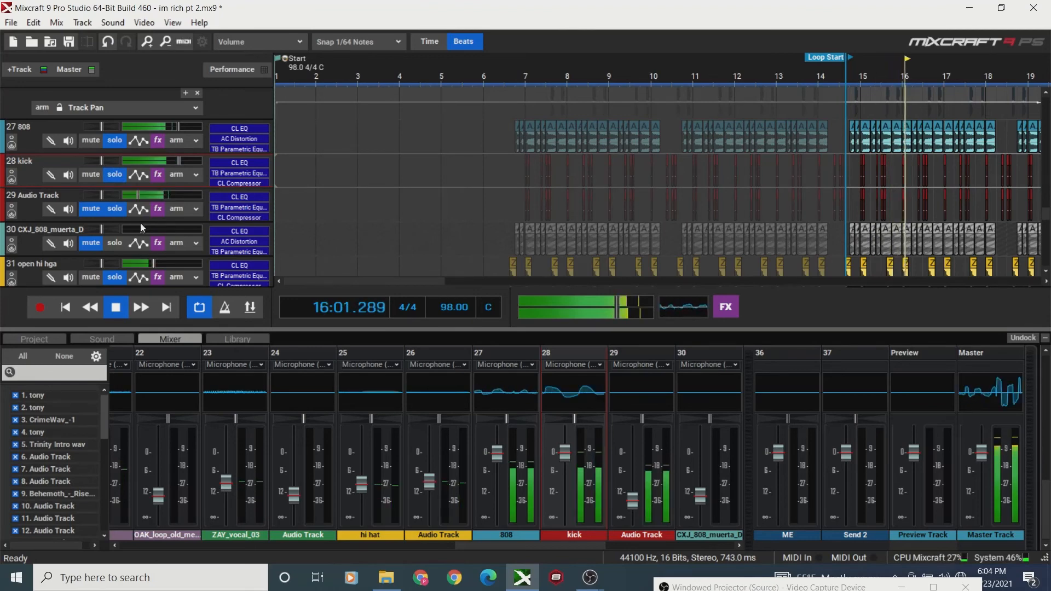
{"action": "left_click", "coordinate": [157, 210]}
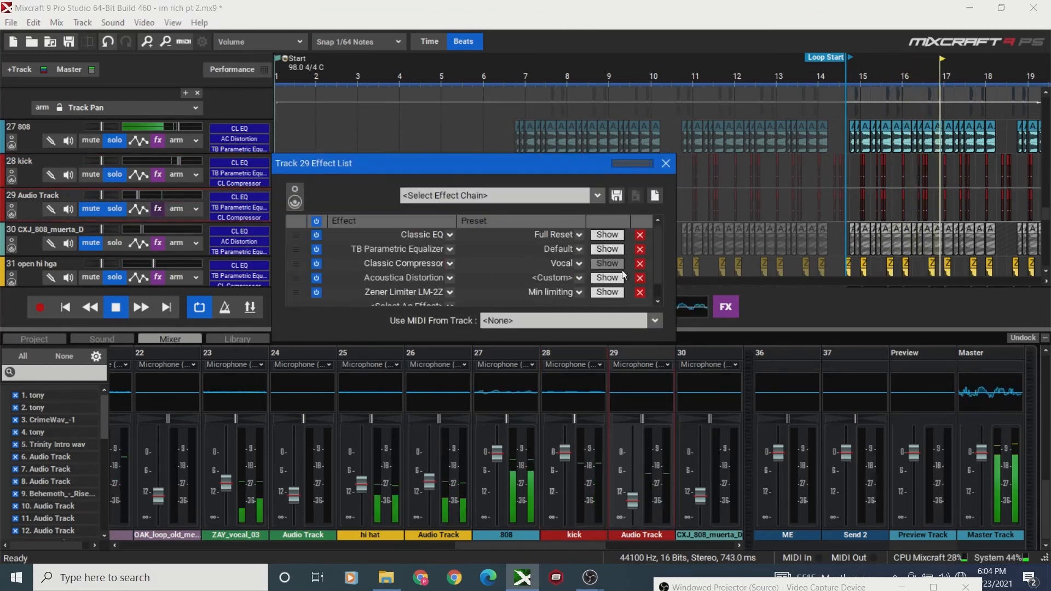
{"action": "left_click", "coordinate": [600, 264]}
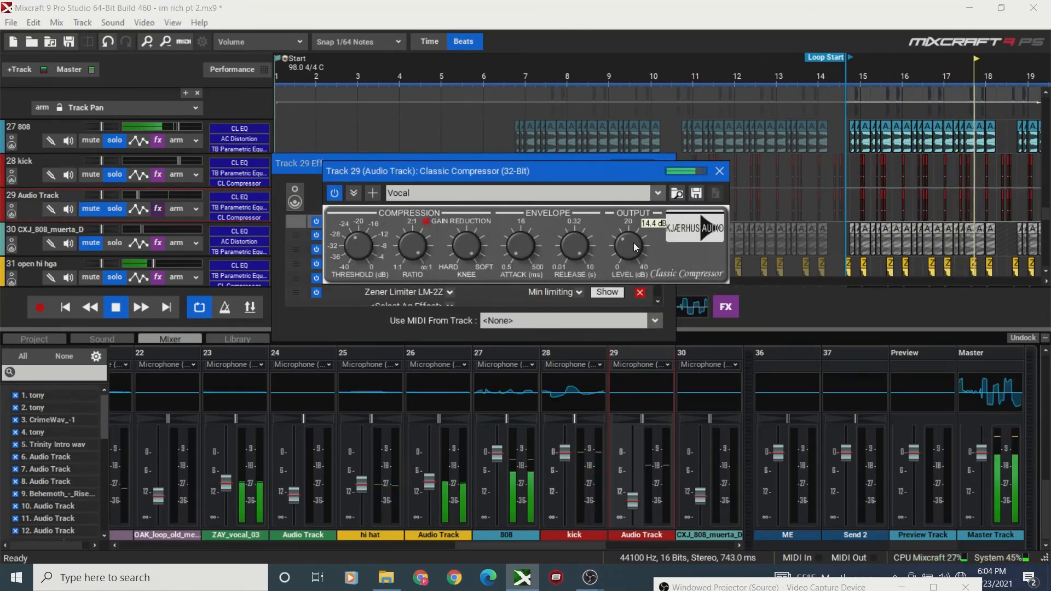
{"action": "left_click_drag", "start_coordinate": [632, 257], "coordinate": [632, 263]}
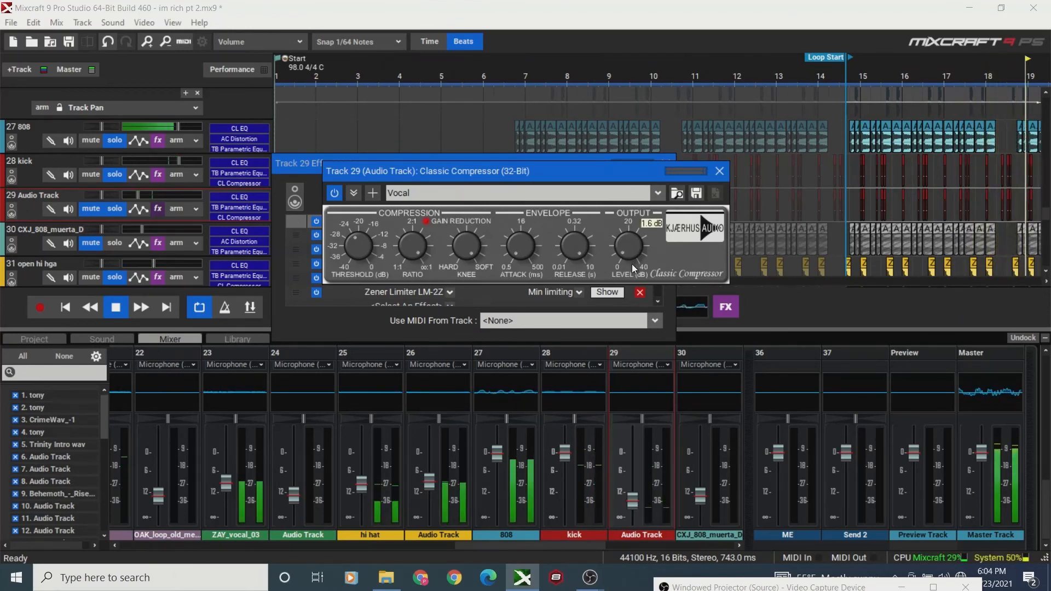
{"action": "left_click", "coordinate": [719, 171]}
{"action": "left_click", "coordinate": [665, 163]}
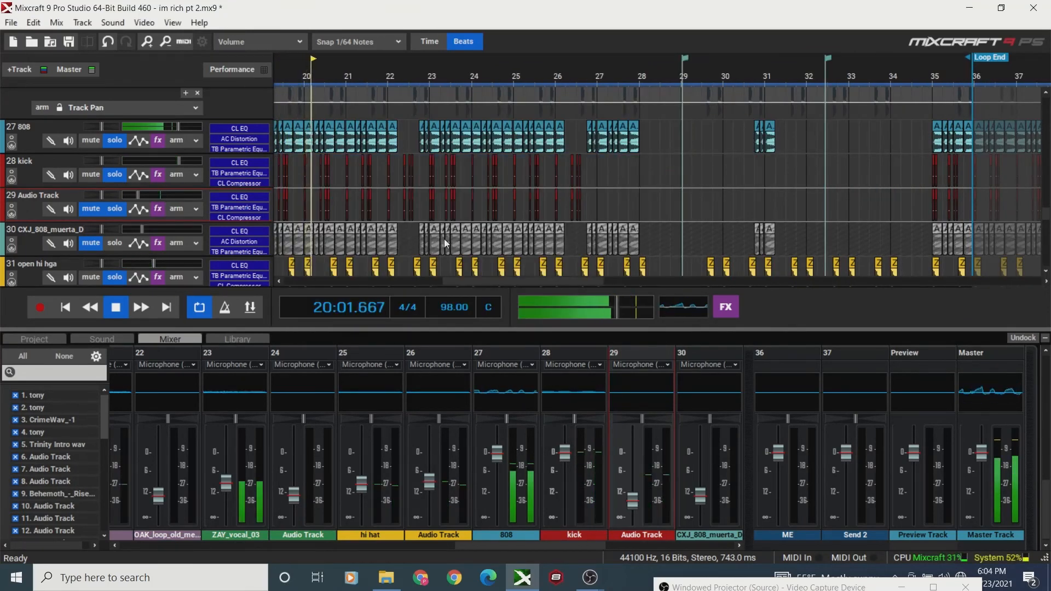
{"action": "key", "text": "space"}
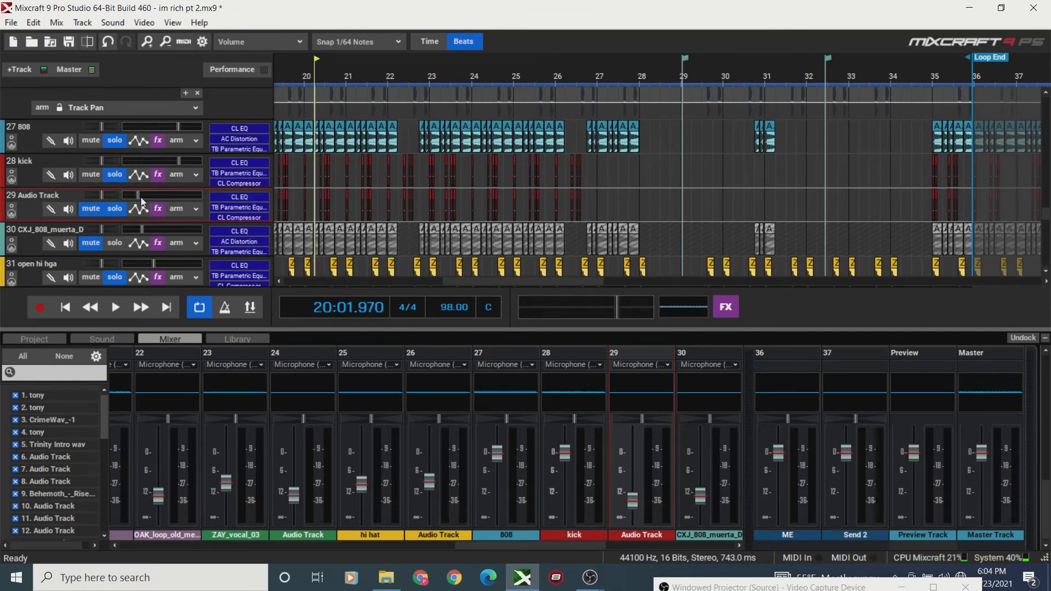
Lower track 29's volume to near its minimum and play the mix from the loop start.
{"action": "mouse_move", "coordinate": [138, 196]}
{"action": "left_click_drag", "start_coordinate": [138, 195], "coordinate": [123, 195]}
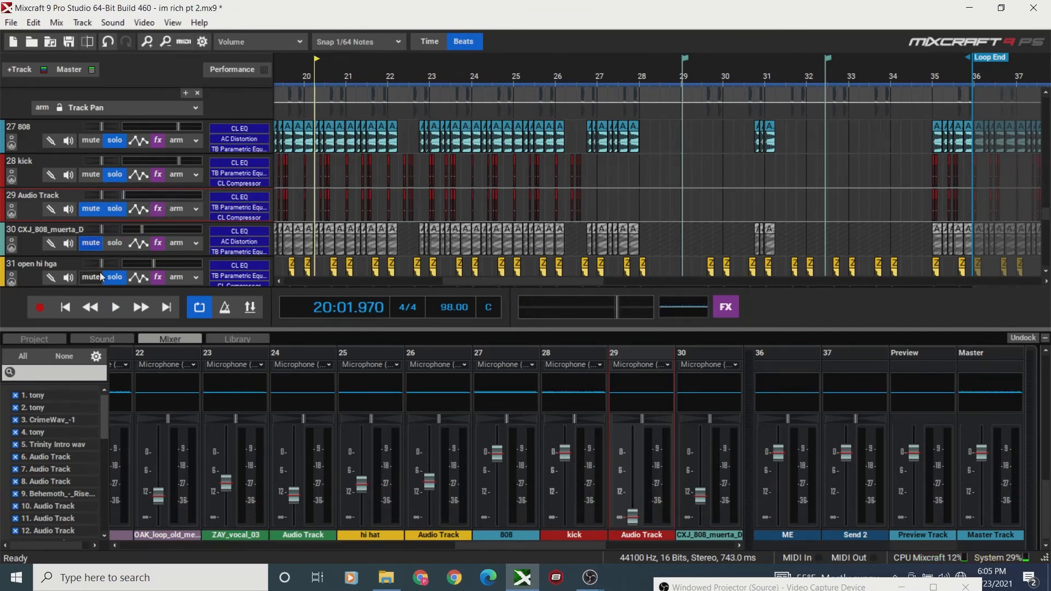
{"action": "left_click", "coordinate": [67, 307]}
{"action": "left_click", "coordinate": [115, 307]}
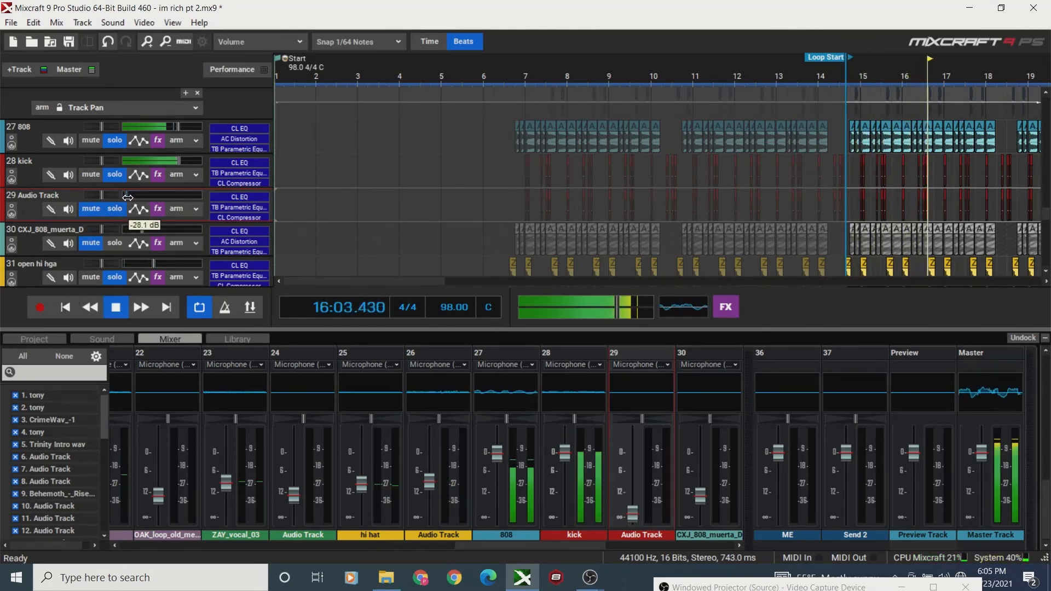
Raise track 29's volume slightly, unmute it, and compare the mix from the loop start with its solo off and on.
{"action": "left_click_drag", "start_coordinate": [124, 197], "coordinate": [133, 198]}
{"action": "key", "text": "space"}
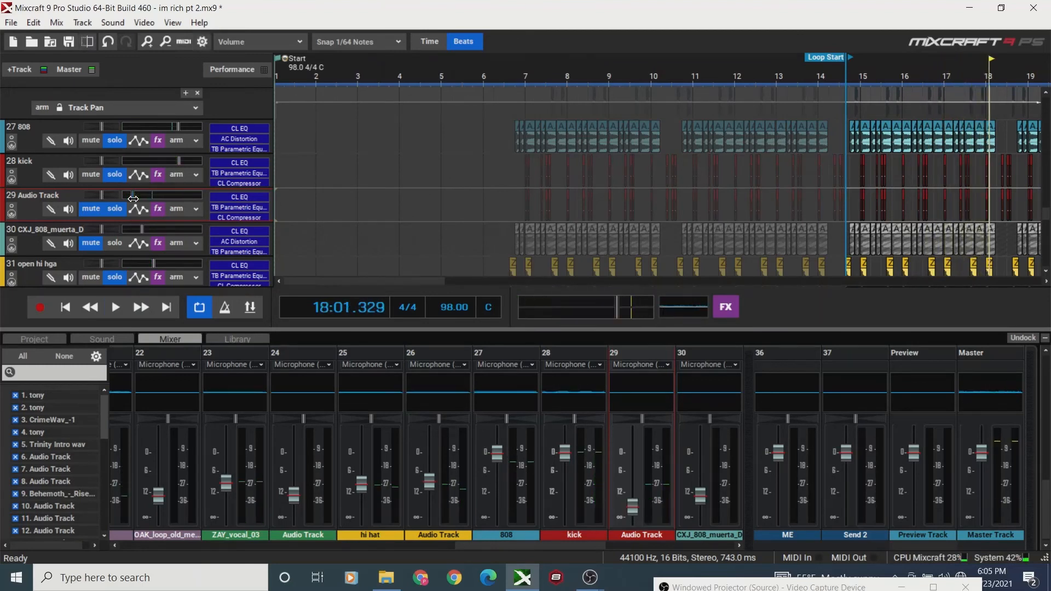
{"action": "left_click", "coordinate": [66, 313]}
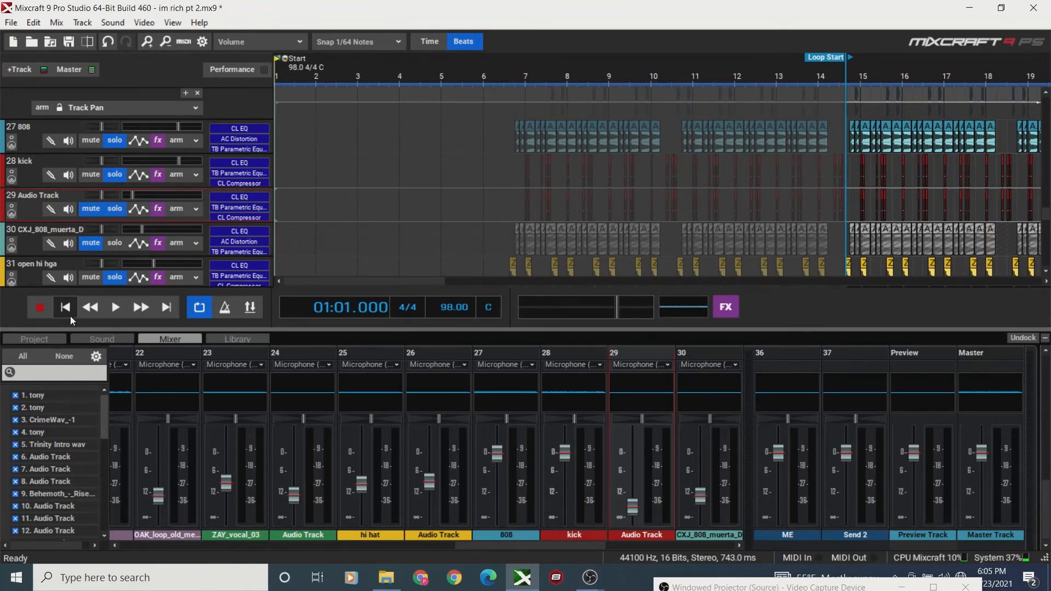
{"action": "key", "text": "space"}
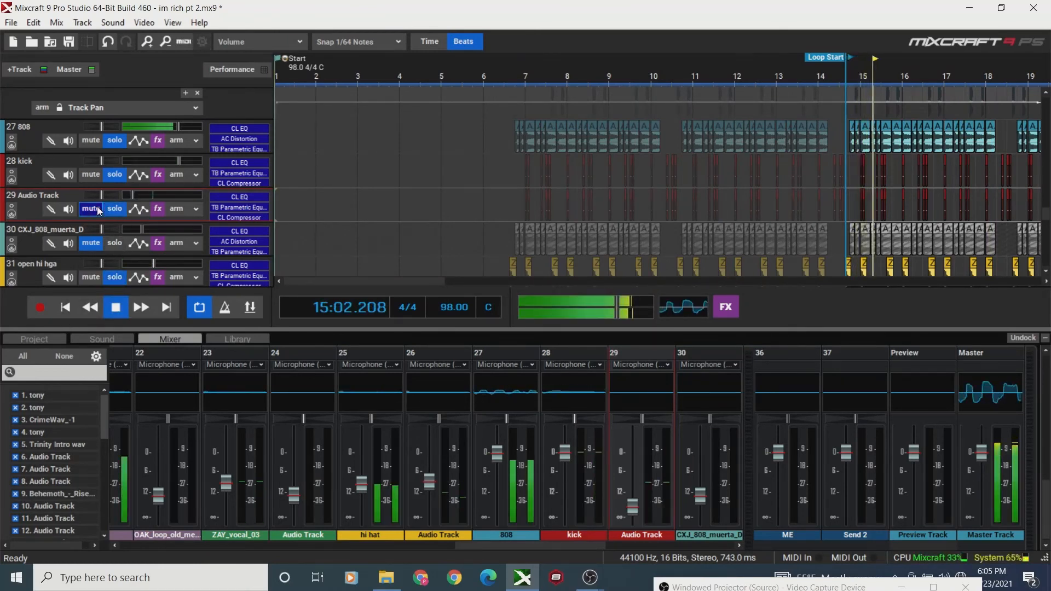
{"action": "left_click", "coordinate": [114, 210]}
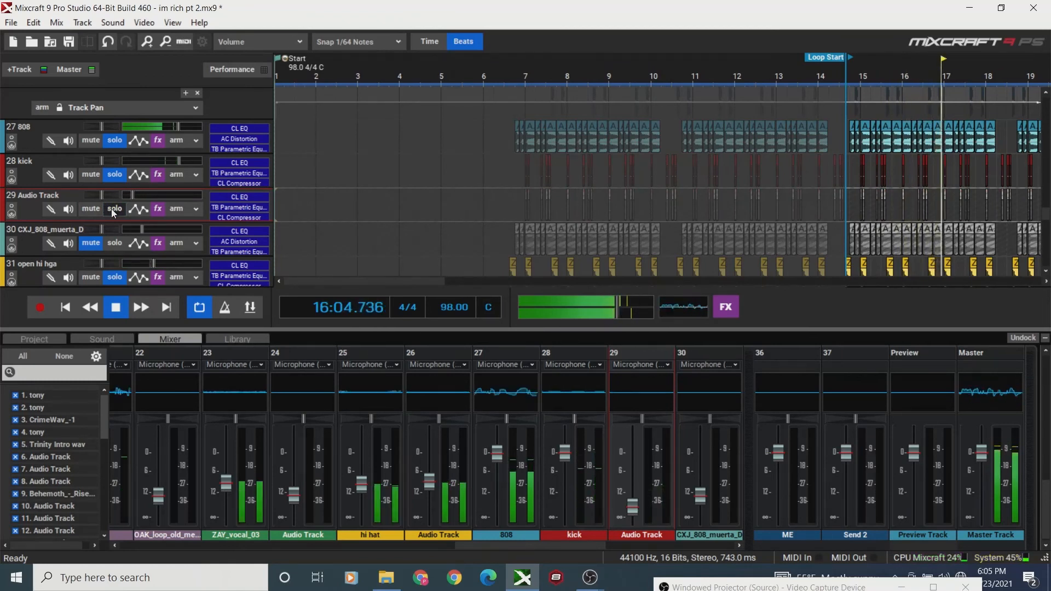
{"action": "left_click", "coordinate": [114, 210]}
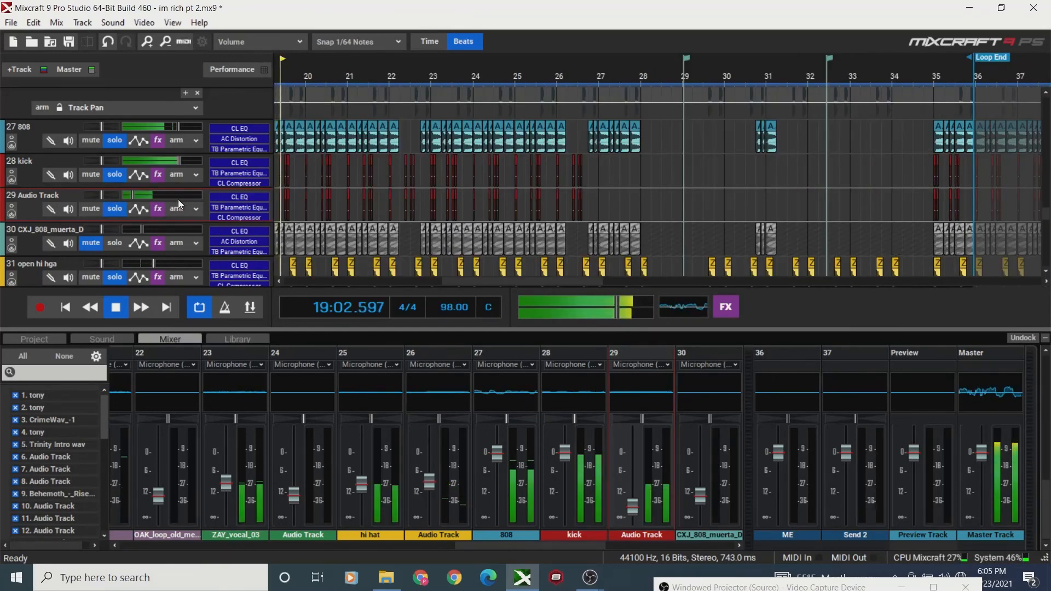
{"action": "key", "text": "space"}
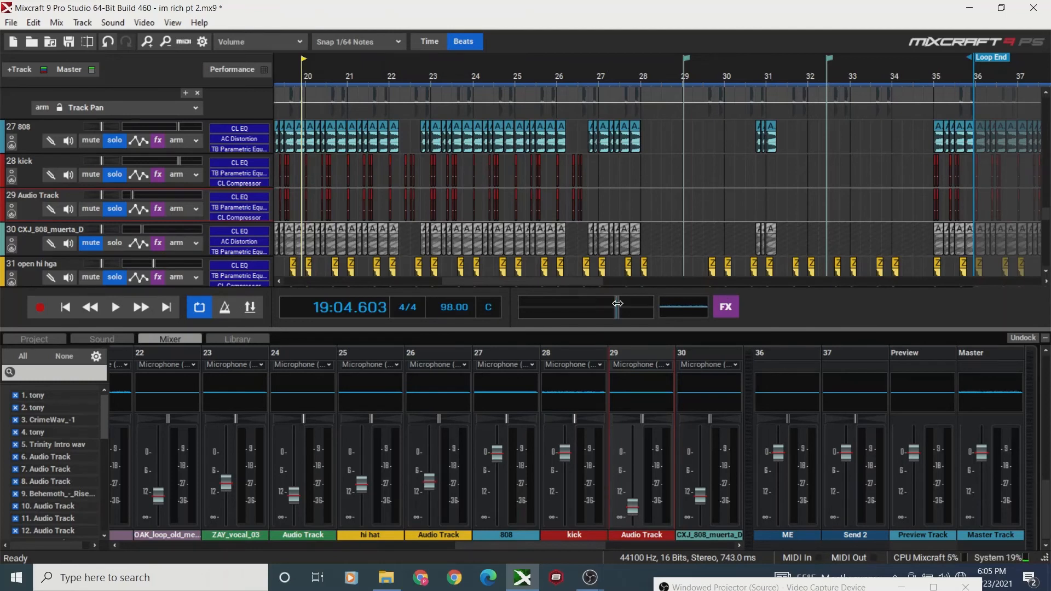
Compare the mix at a reduced master volume with track 29's solo off and on, and restore the master volume.
{"action": "mouse_move", "coordinate": [618, 310]}
{"action": "left_click_drag", "start_coordinate": [617, 310], "coordinate": [580, 310]}
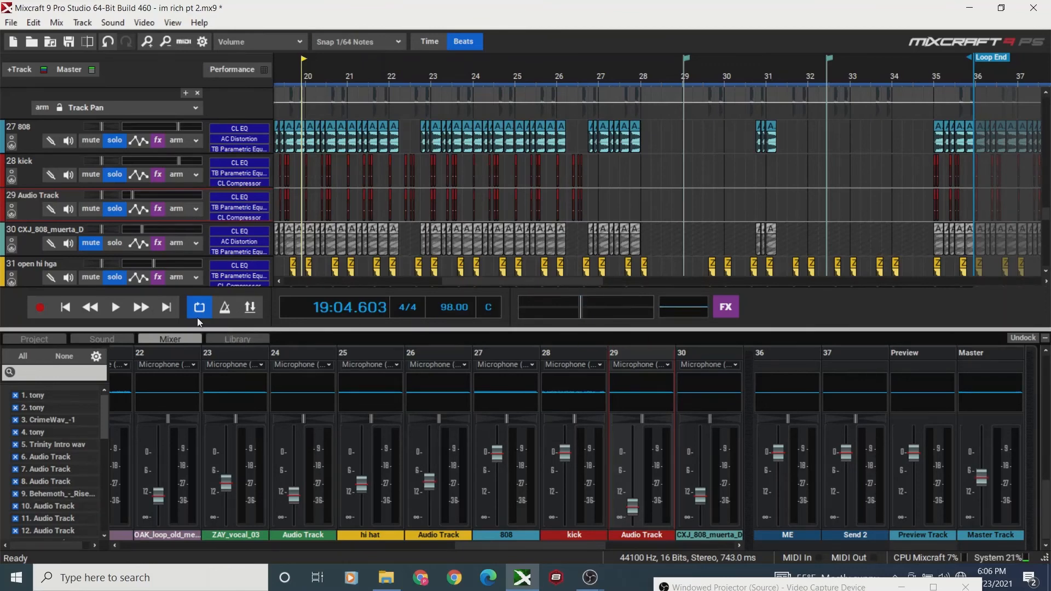
{"action": "left_click", "coordinate": [78, 310]}
{"action": "key", "text": "space"}
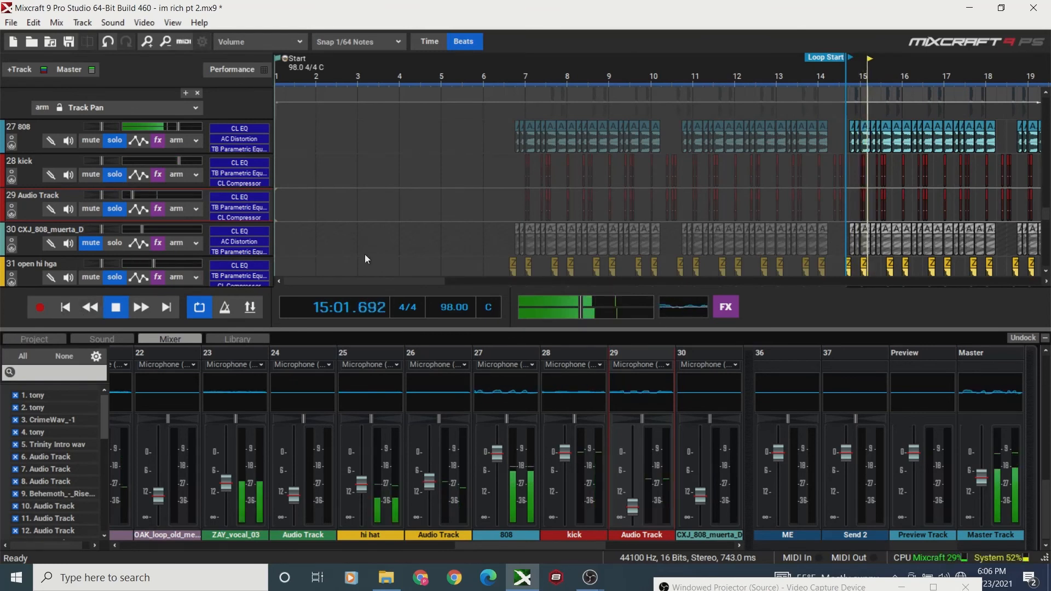
{"action": "left_click", "coordinate": [113, 208]}
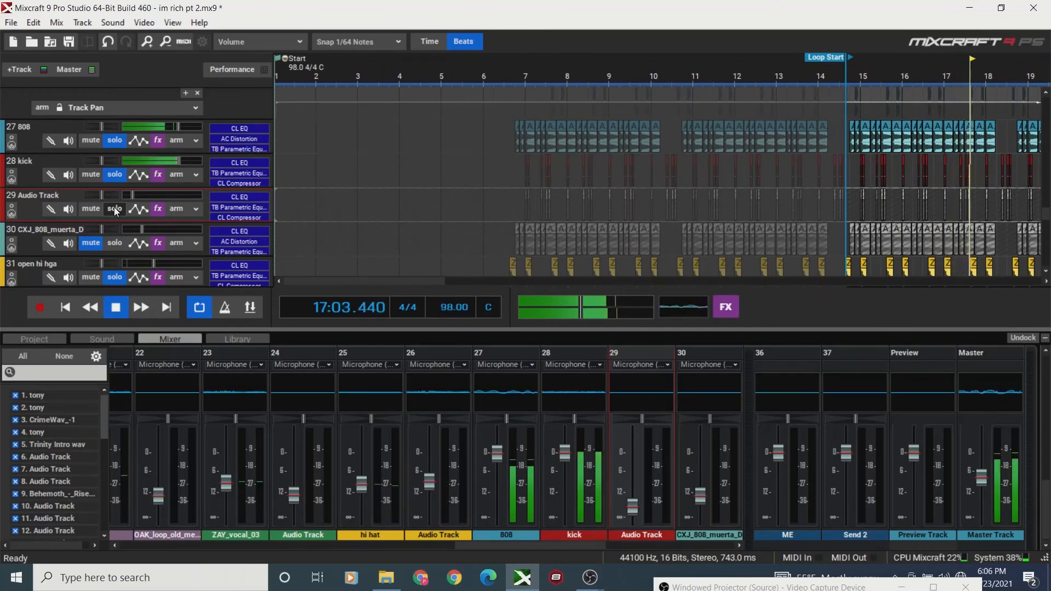
{"action": "left_click", "coordinate": [114, 208]}
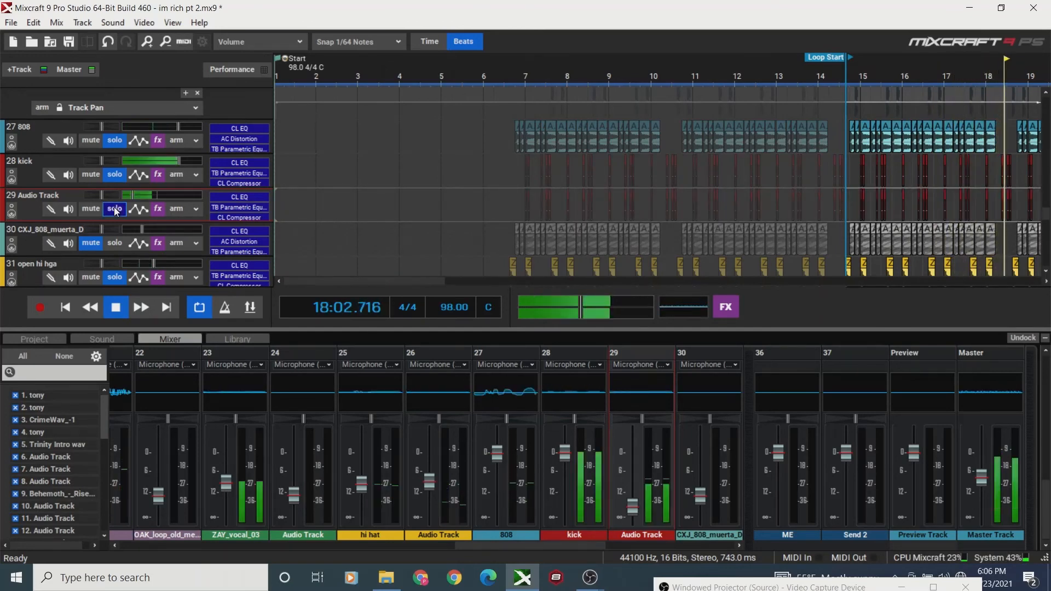
{"action": "left_click_drag", "start_coordinate": [576, 309], "coordinate": [616, 311]}
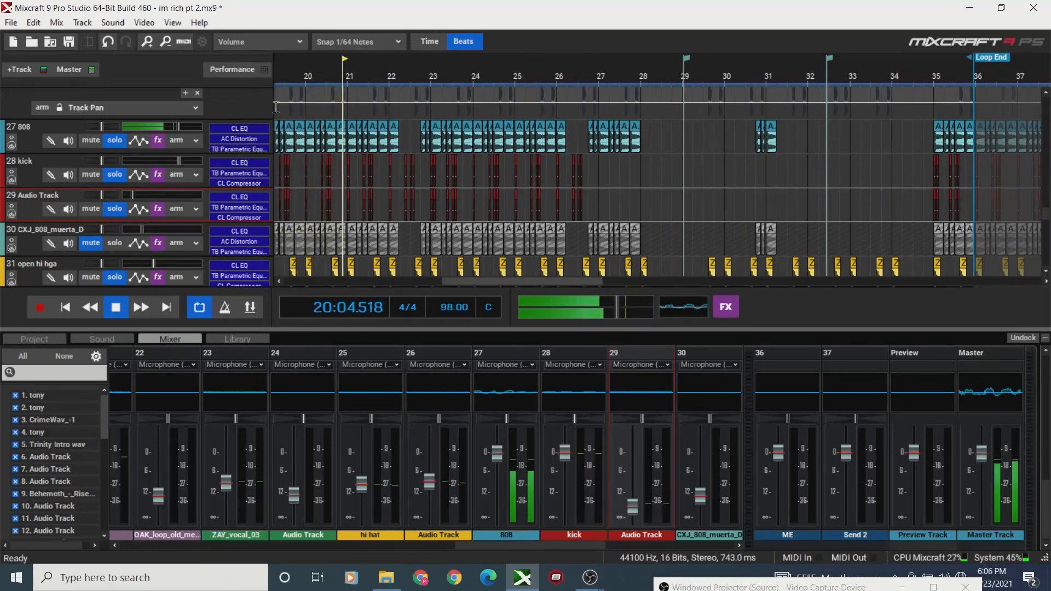
Bring tracks 20 to 24 into view and audition the clap section from between bars 20 and 21.
{"action": "left_click", "coordinate": [165, 42]}
{"action": "left_click", "coordinate": [165, 42]}
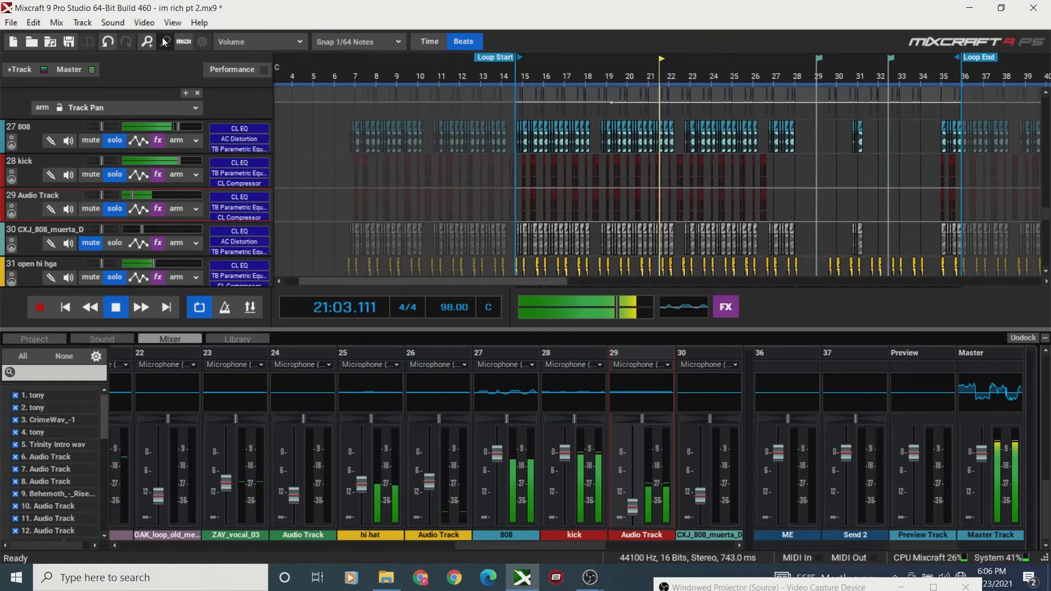
{"action": "left_click", "coordinate": [165, 42]}
{"action": "key", "text": "space"}
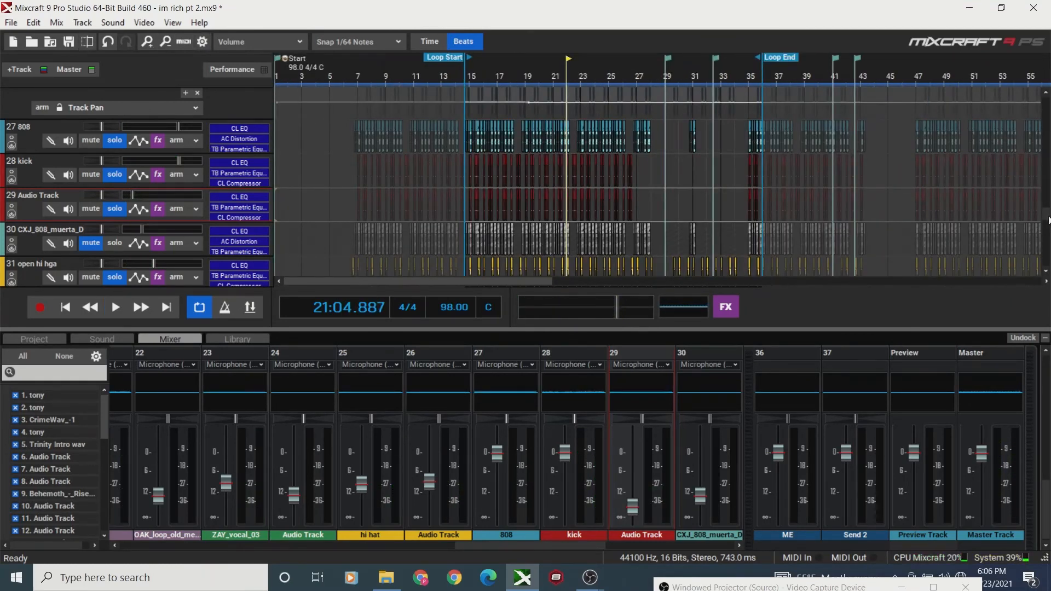
{"action": "scroll", "coordinate": [1047, 225], "scroll_direction": "down", "scroll_amount": 3}
{"action": "left_click_drag", "start_coordinate": [1046, 226], "coordinate": [1040, 199]}
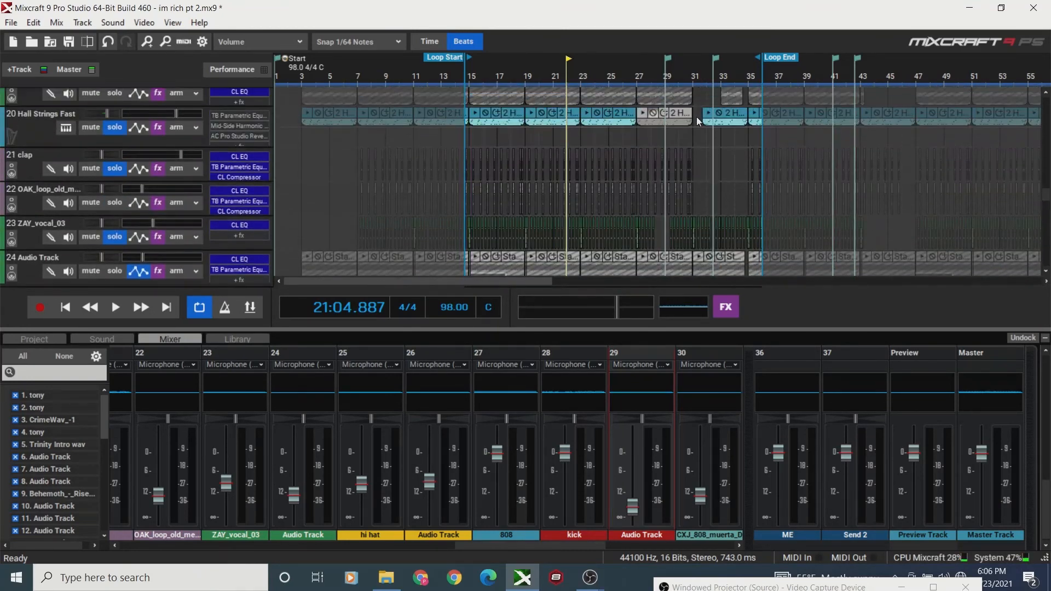
{"action": "left_click", "coordinate": [149, 41]}
{"action": "left_click", "coordinate": [149, 41]}
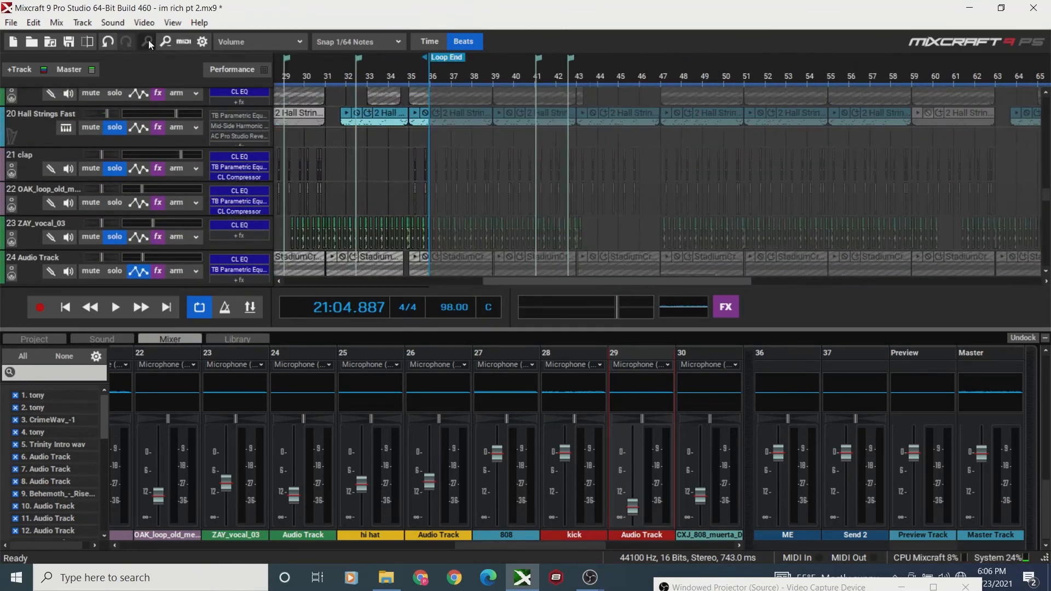
{"action": "left_click", "coordinate": [149, 41]}
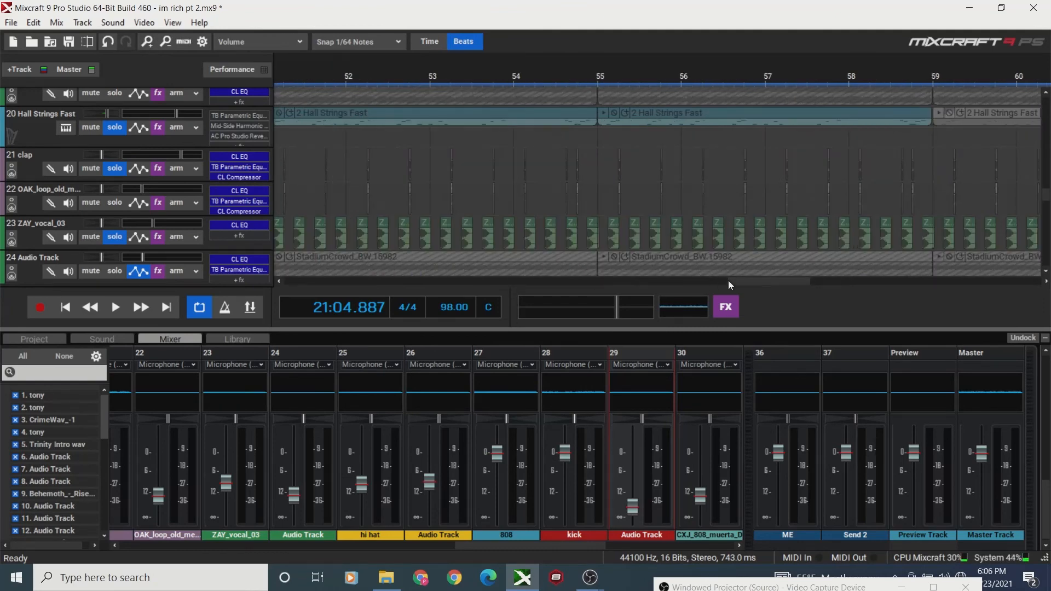
{"action": "left_click_drag", "start_coordinate": [729, 281], "coordinate": [450, 290]}
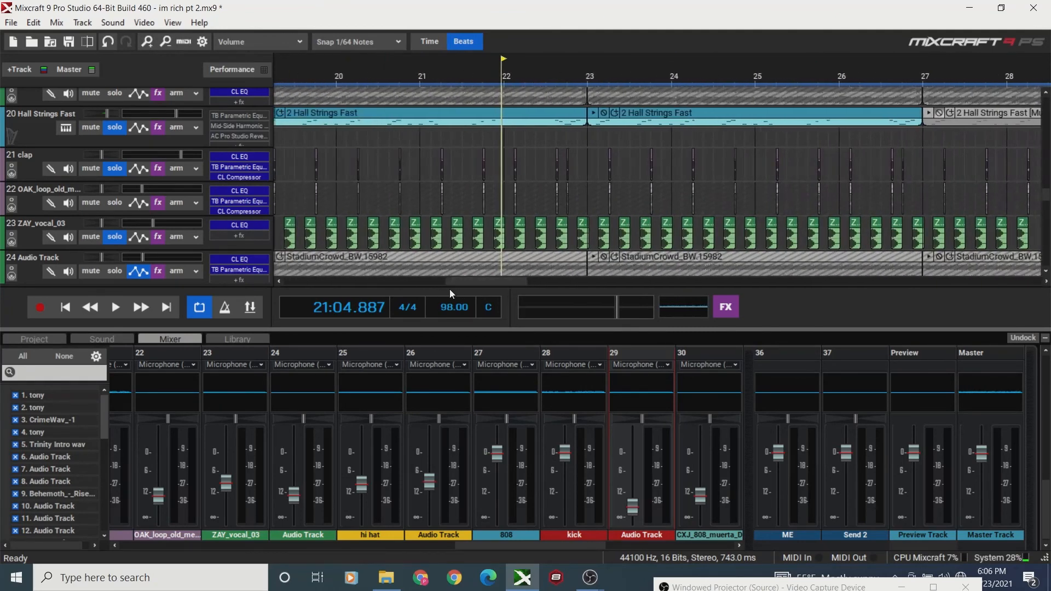
{"action": "left_click", "coordinate": [389, 174]}
{"action": "key", "text": "space"}
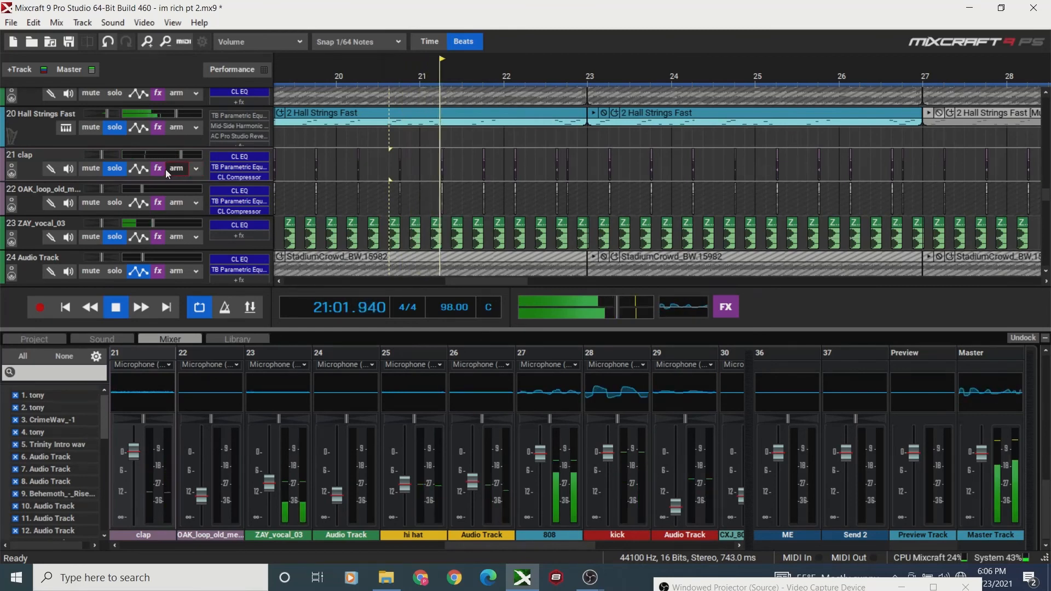
{"action": "key", "text": "space"}
Adjust the release of the Classic Compressor on track 22 and close its effect list.
{"action": "left_click", "coordinate": [158, 203]}
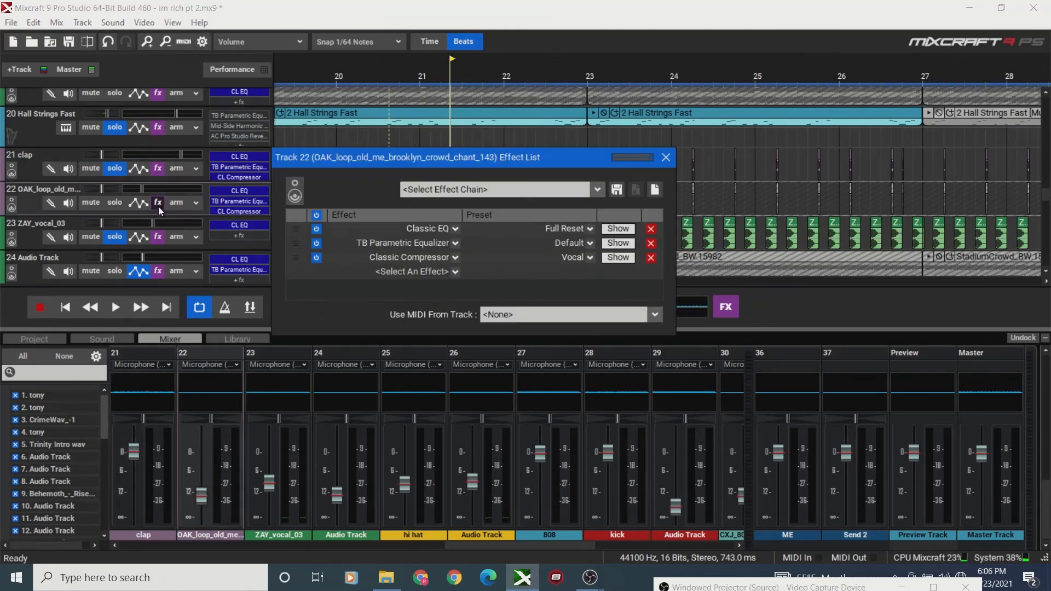
{"action": "left_click", "coordinate": [617, 257]}
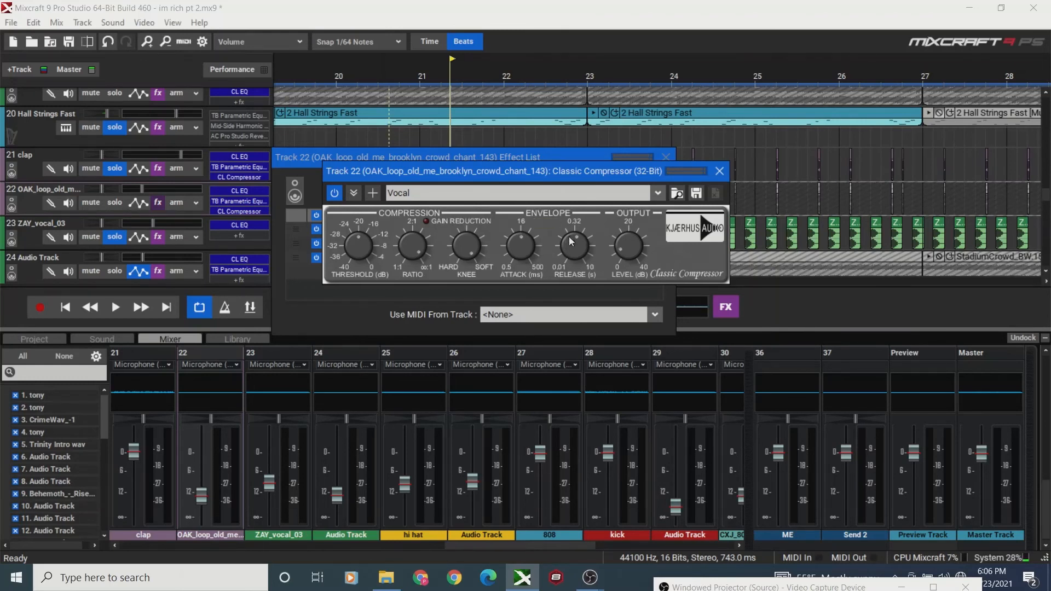
{"action": "left_click_drag", "start_coordinate": [570, 239], "coordinate": [563, 224]}
{"action": "left_click_drag", "start_coordinate": [580, 243], "coordinate": [580, 247]}
{"action": "left_click", "coordinate": [719, 171]}
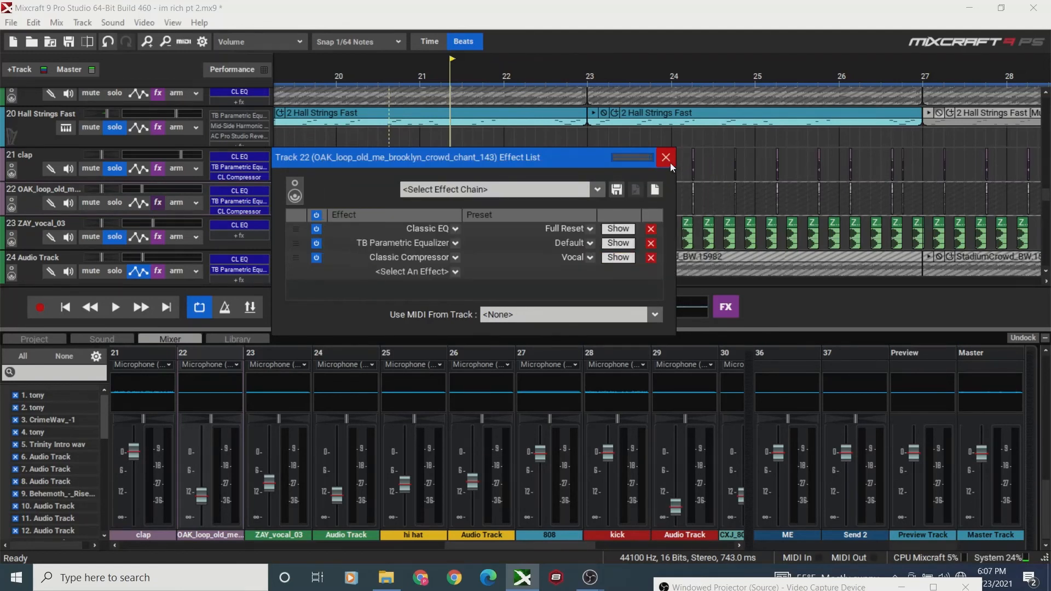
{"action": "left_click", "coordinate": [666, 157]}
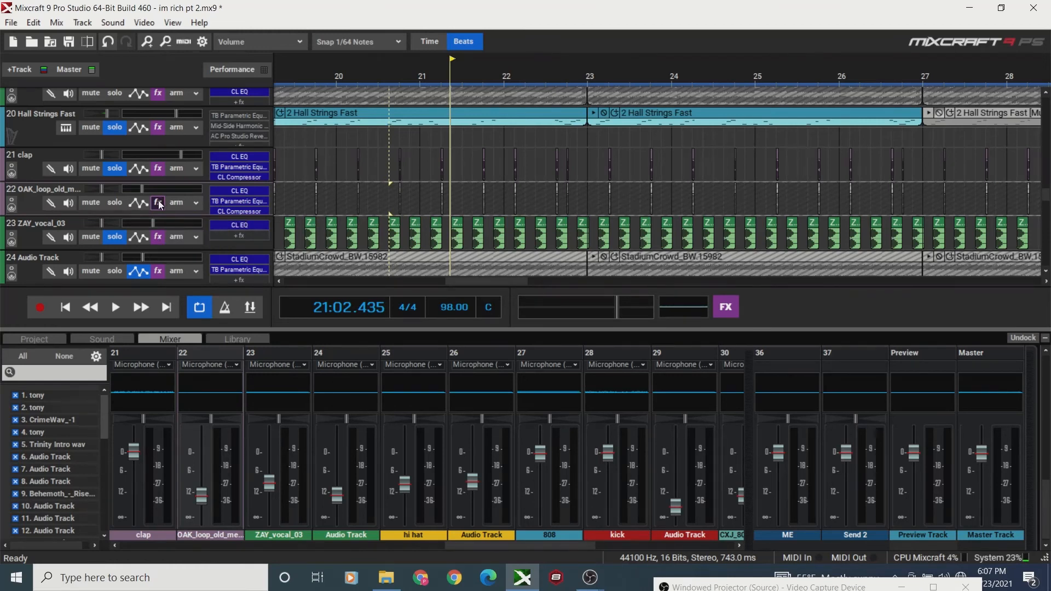
Solo track 22 along with the other soloed tracks and lower its volume slightly during playback.
{"action": "key", "text": "space"}
{"action": "key", "text": "space"}
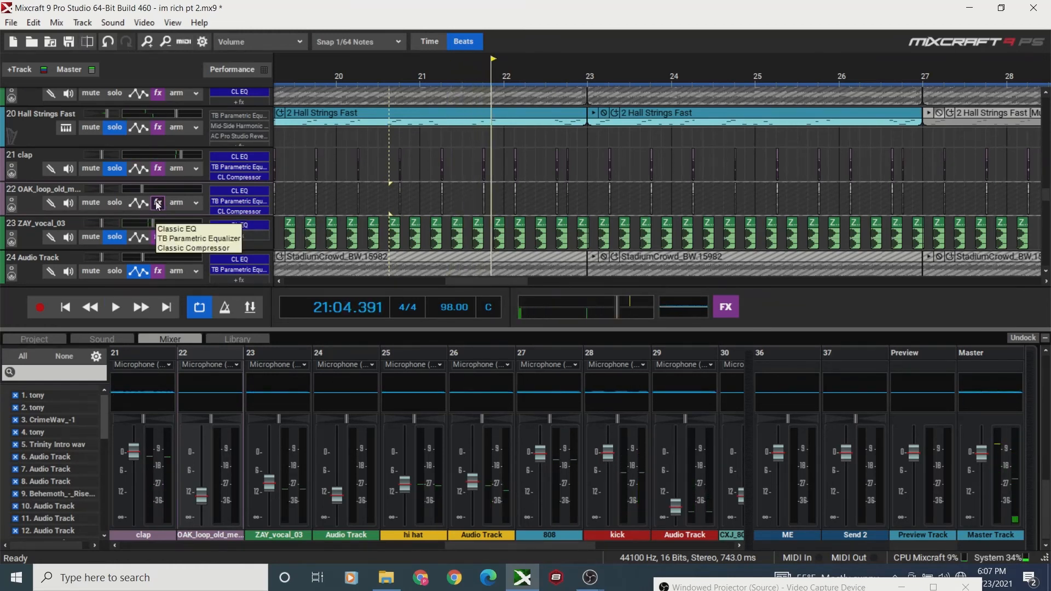
{"action": "left_click", "coordinate": [118, 205]}
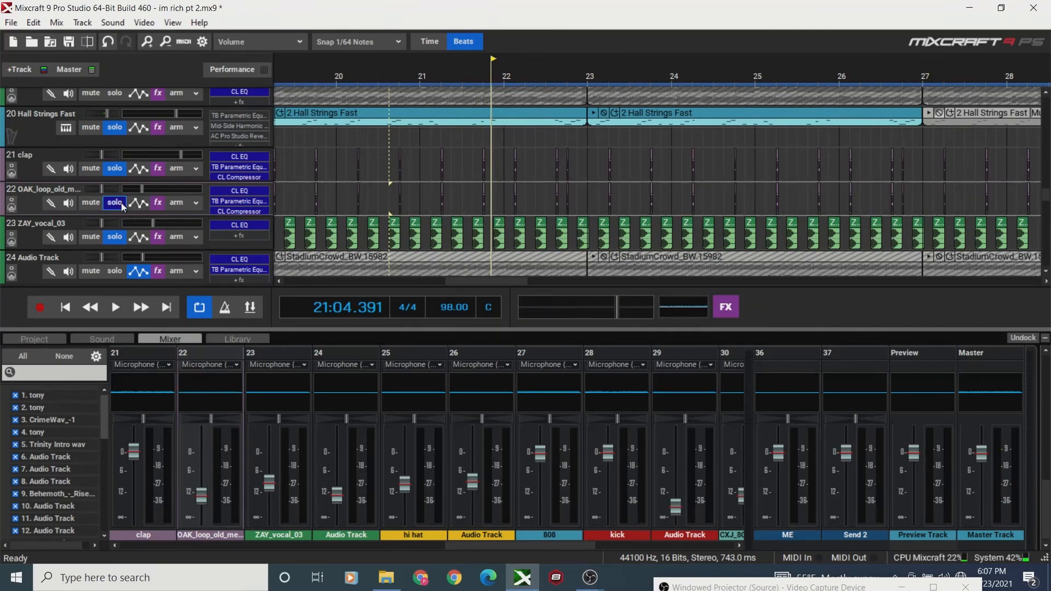
{"action": "key", "text": "space"}
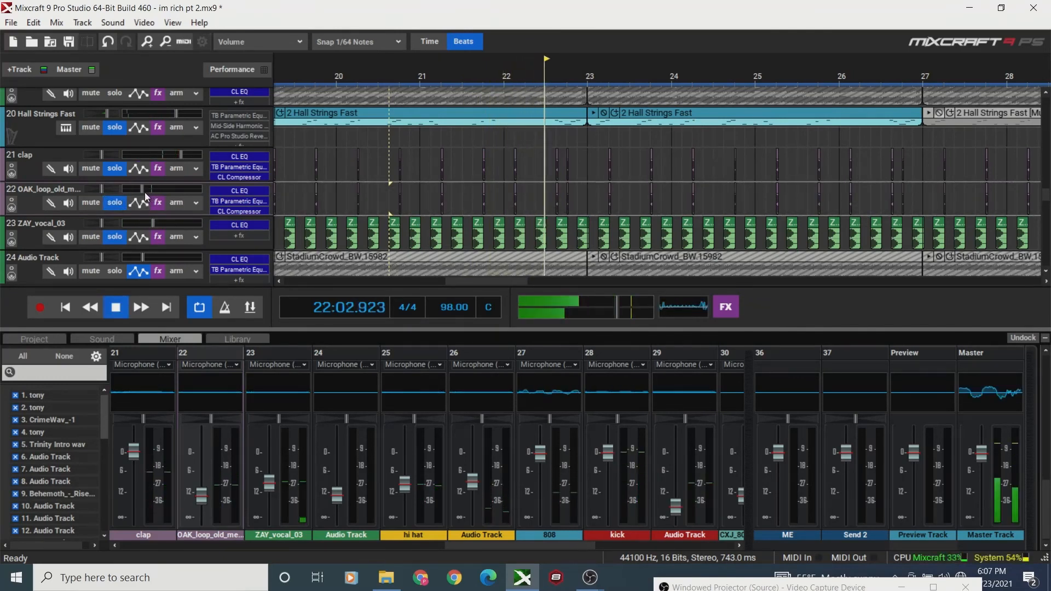
{"action": "mouse_move", "coordinate": [143, 189]}
{"action": "left_mouse_down"}
{"action": "mouse_move", "coordinate": [124, 203]}
{"action": "mouse_move", "coordinate": [137, 202]}
{"action": "left_mouse_up"}
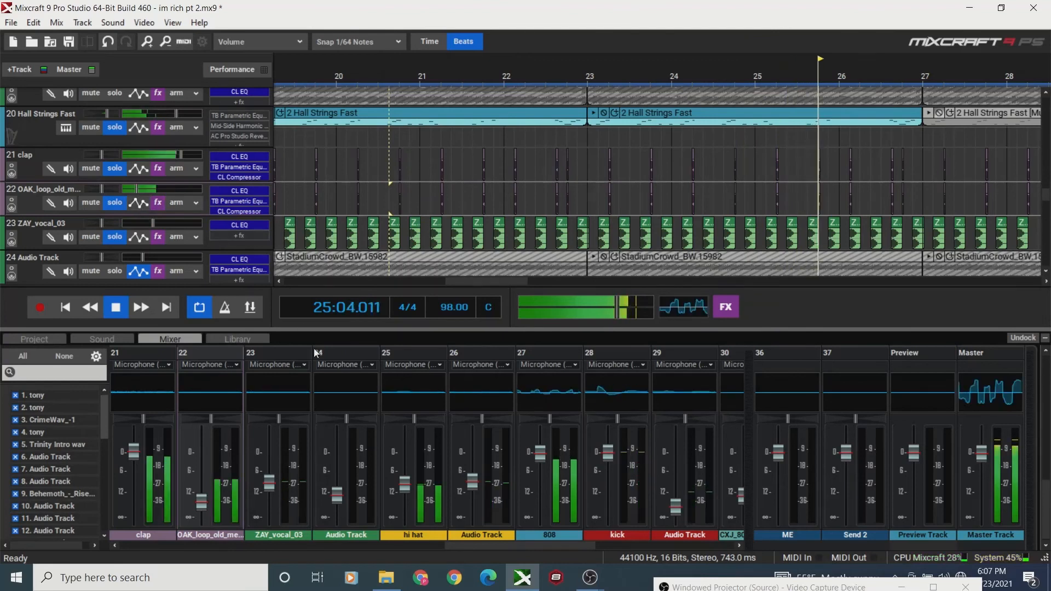
{"action": "key", "text": "space"}
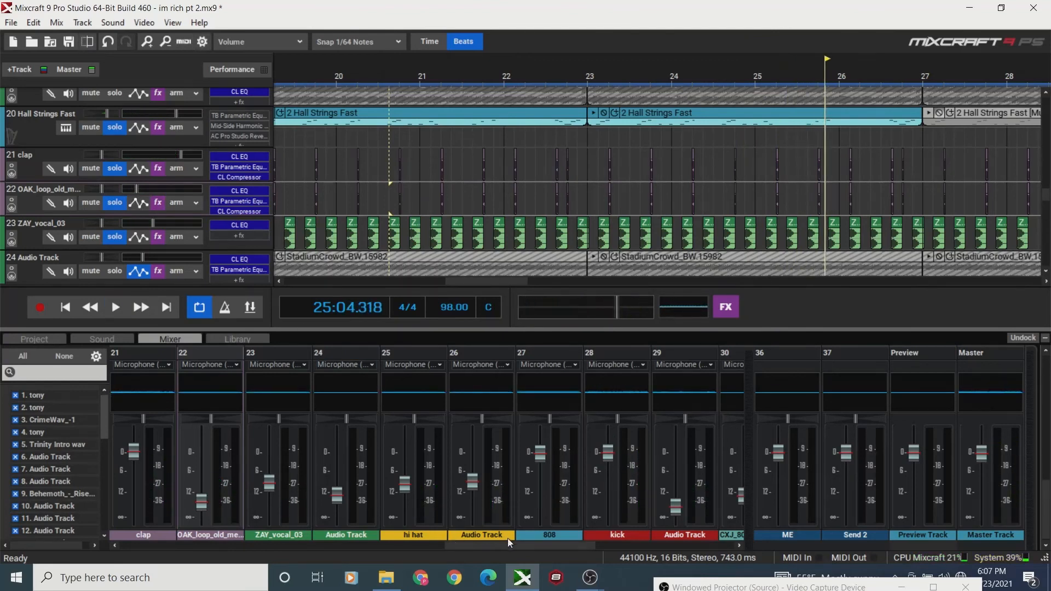
Slightly cut the Hi band of track 22's mixer channel EQ and play the result.
{"action": "mouse_move", "coordinate": [474, 547]}
{"action": "left_mouse_down"}
{"action": "mouse_move", "coordinate": [539, 537]}
{"action": "mouse_move", "coordinate": [459, 548]}
{"action": "left_mouse_up"}
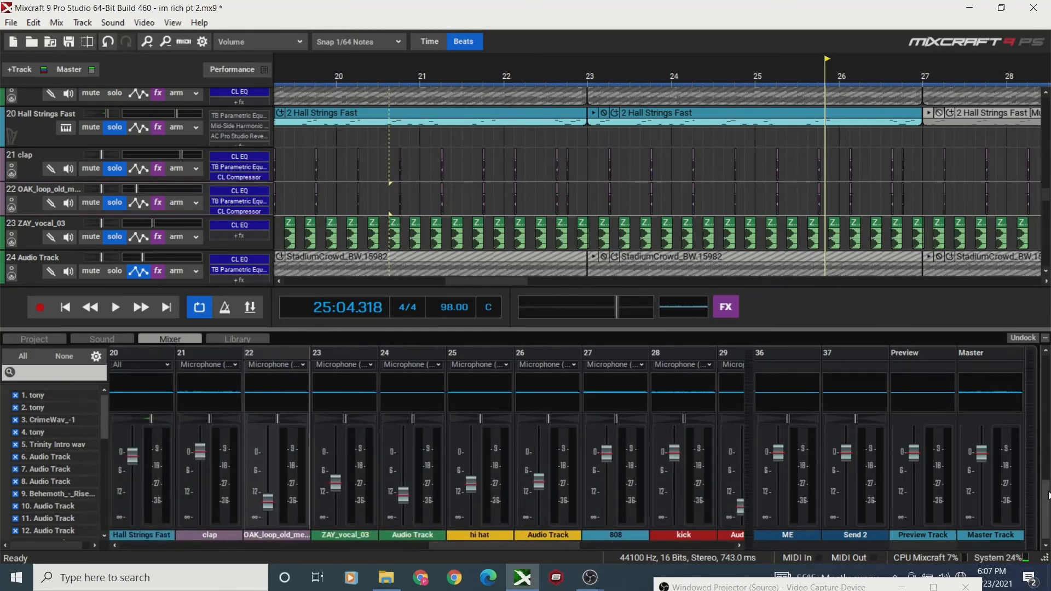
{"action": "left_click_drag", "start_coordinate": [1046, 497], "coordinate": [1043, 386]}
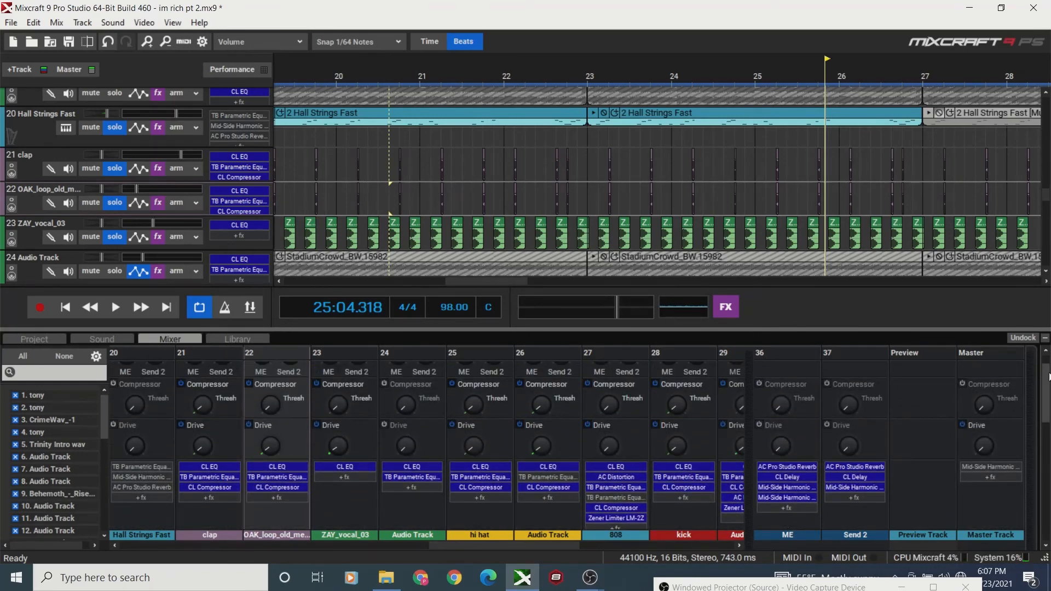
{"action": "scroll", "coordinate": [374, 482], "scroll_direction": "down", "scroll_amount": 5}
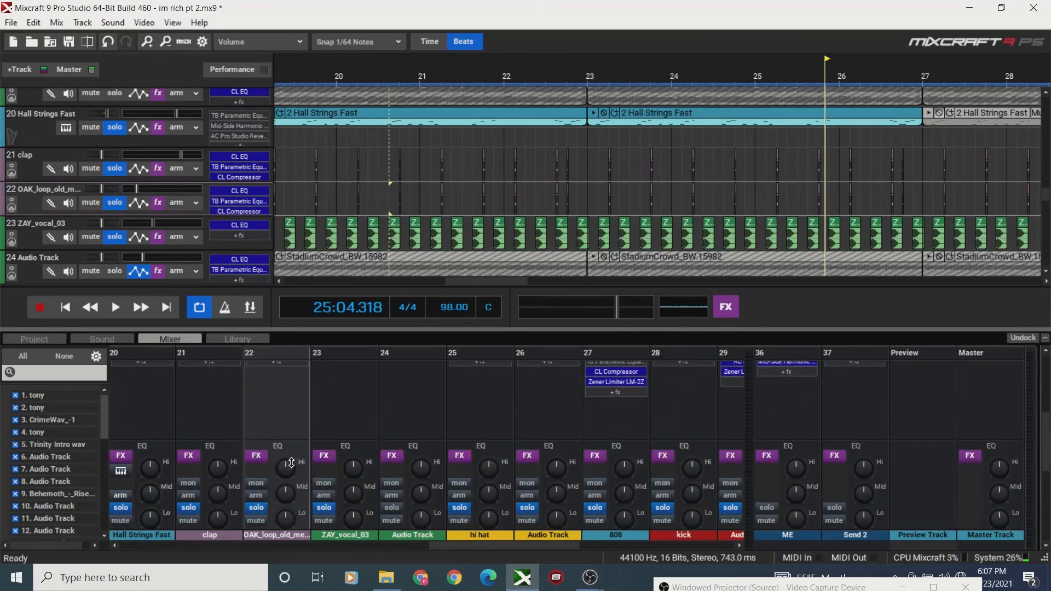
{"action": "mouse_move", "coordinate": [288, 466]}
{"action": "mouse_move", "coordinate": [288, 464]}
{"action": "left_mouse_down"}
{"action": "mouse_move", "coordinate": [288, 500]}
{"action": "mouse_move", "coordinate": [283, 477]}
{"action": "left_mouse_up"}
{"action": "left_click", "coordinate": [115, 307]}
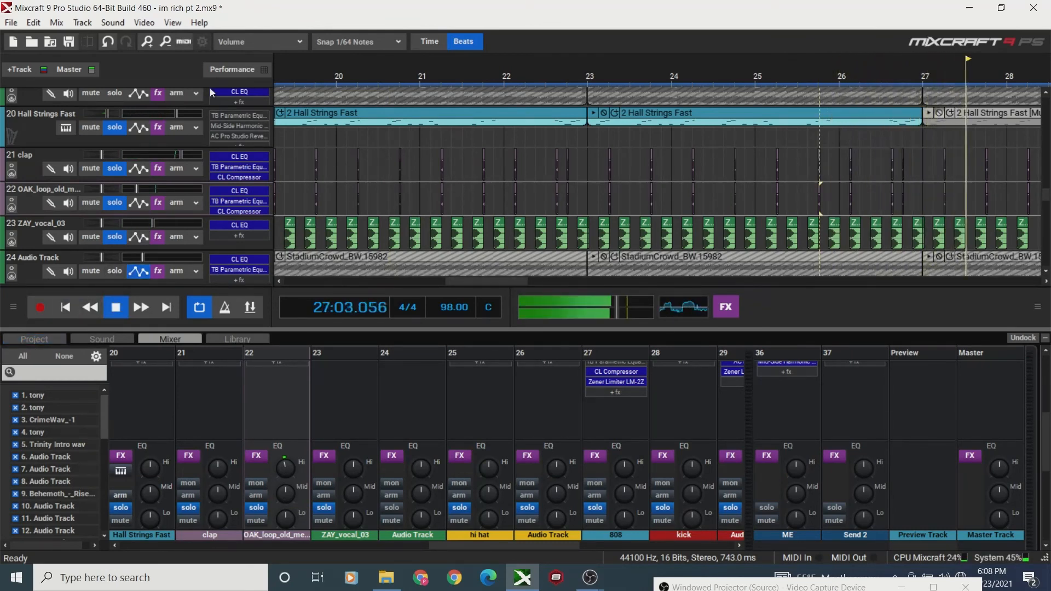
Zoom the timeline out to the whole loop, replay the mix from the loop start and review tracks 30 to 35.
{"action": "left_click", "coordinate": [166, 45]}
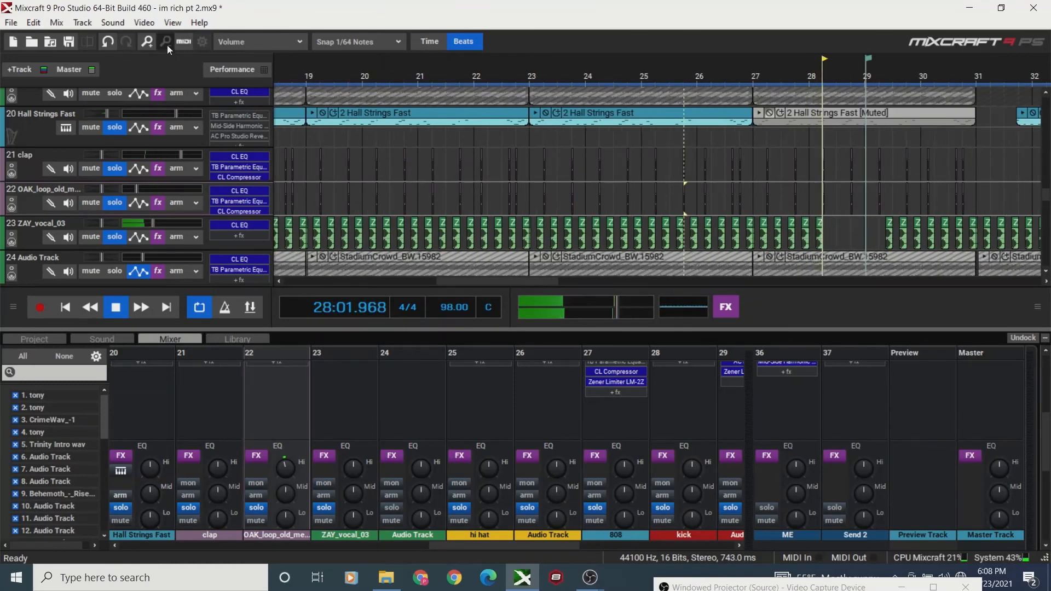
{"action": "left_click", "coordinate": [166, 45]}
{"action": "left_click", "coordinate": [166, 45]}
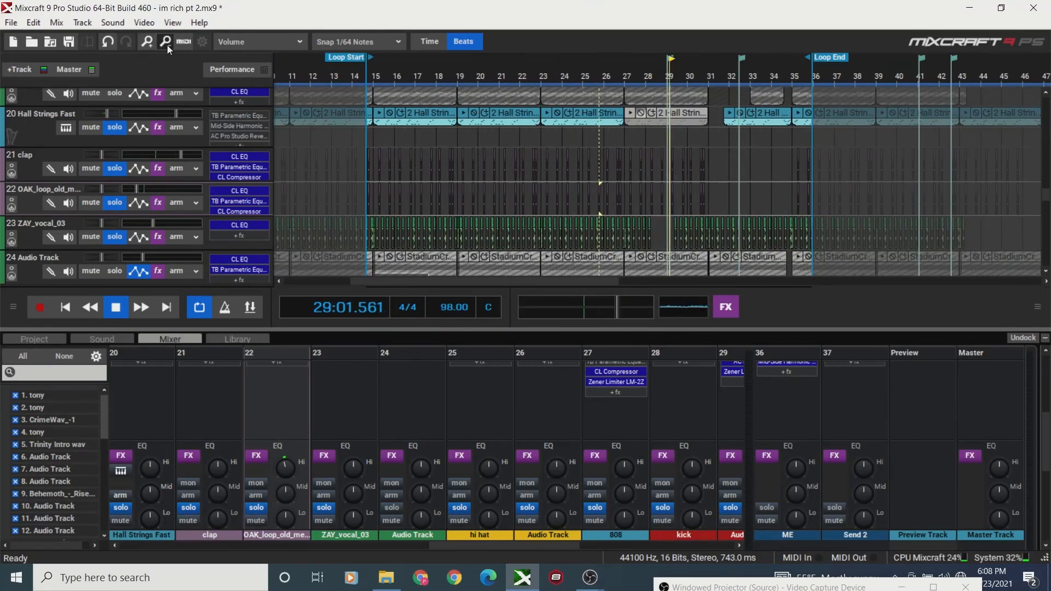
{"action": "left_click", "coordinate": [67, 311]}
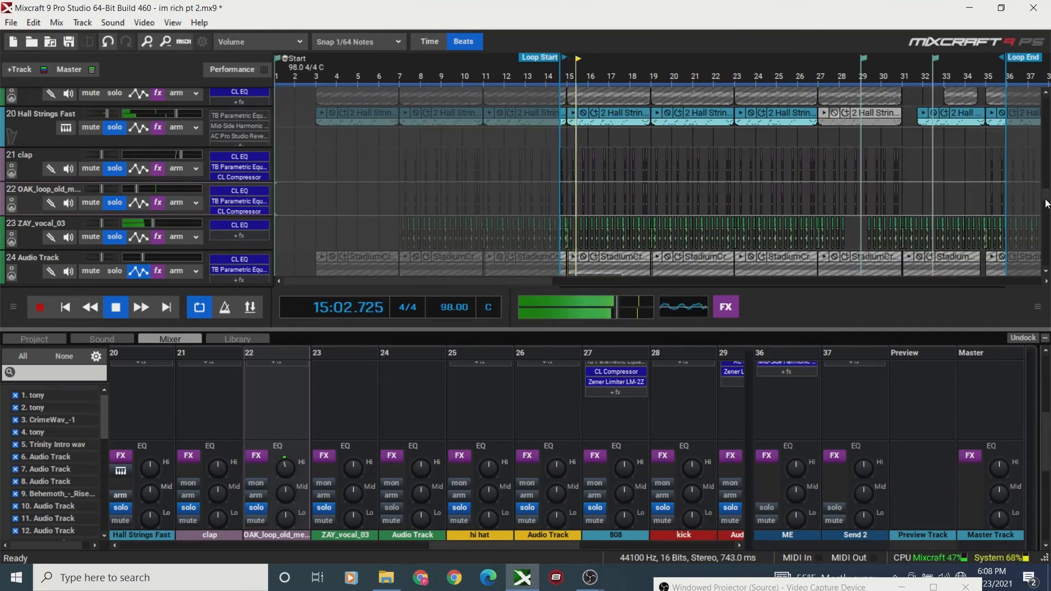
{"action": "left_click_drag", "start_coordinate": [1046, 203], "coordinate": [1046, 226]}
{"action": "key", "text": "space"}
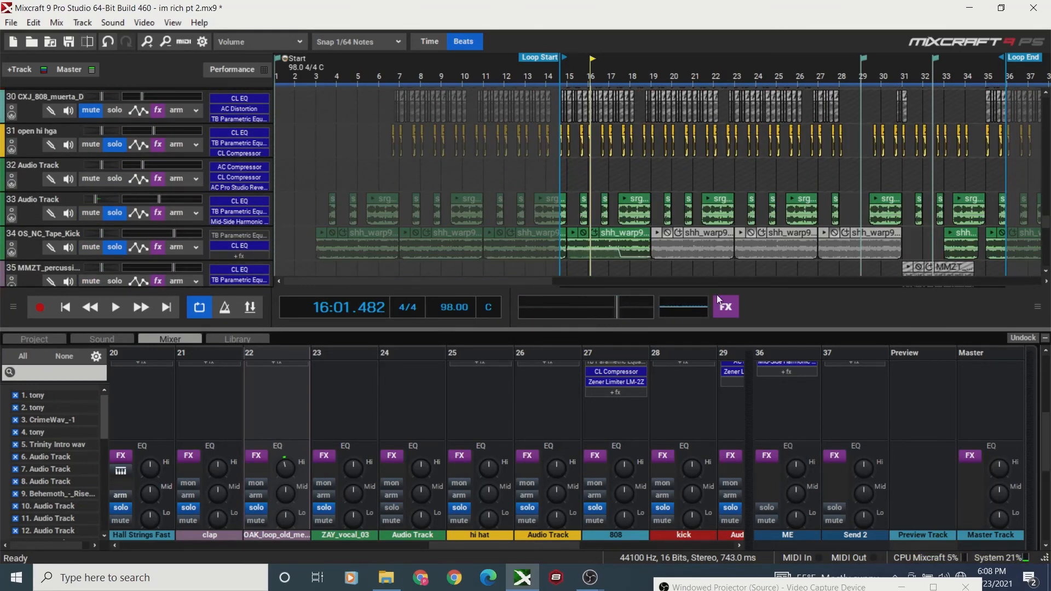
{"action": "mouse_move", "coordinate": [618, 309]}
{"action": "left_click_drag", "start_coordinate": [1045, 449], "coordinate": [1041, 307]}
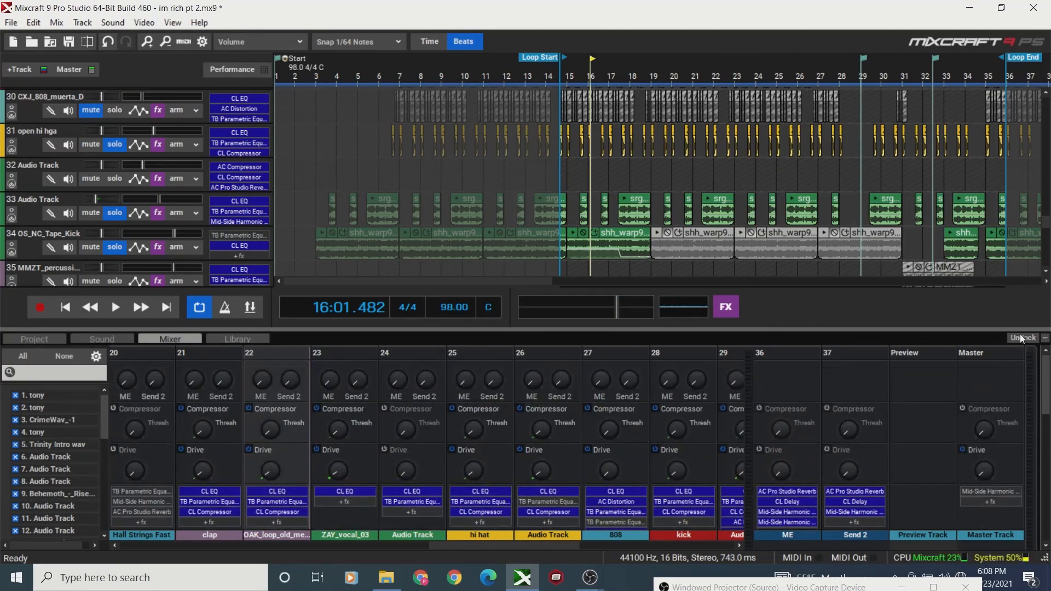
{"action": "scroll", "coordinate": [1026, 438], "scroll_direction": "down", "scroll_amount": 5}
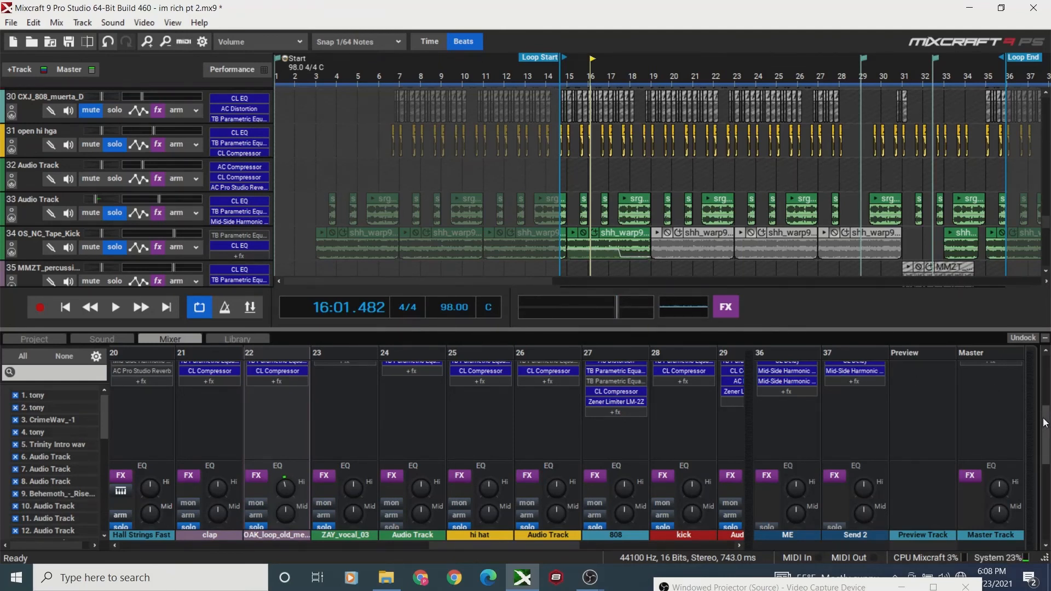
{"action": "left_click_drag", "start_coordinate": [1044, 421], "coordinate": [1045, 361]}
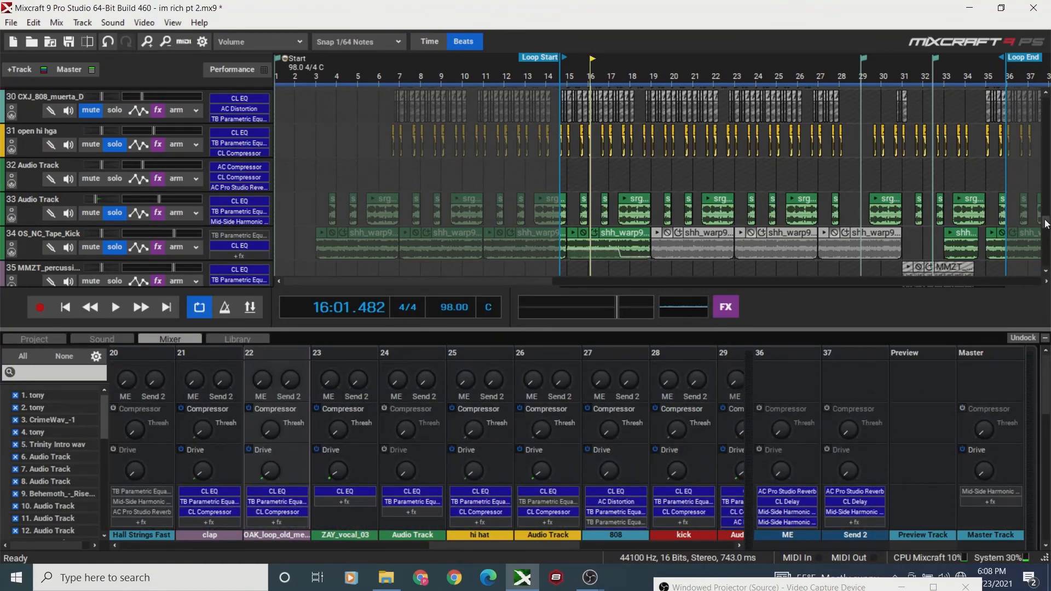
Examine the Classic EQ band and input level settings on track 28 (kick) and close the track's effect list.
{"action": "mouse_move", "coordinate": [1044, 225]}
{"action": "left_mouse_down"}
{"action": "mouse_move", "coordinate": [1044, 198]}
{"action": "mouse_move", "coordinate": [1044, 216]}
{"action": "left_mouse_up"}
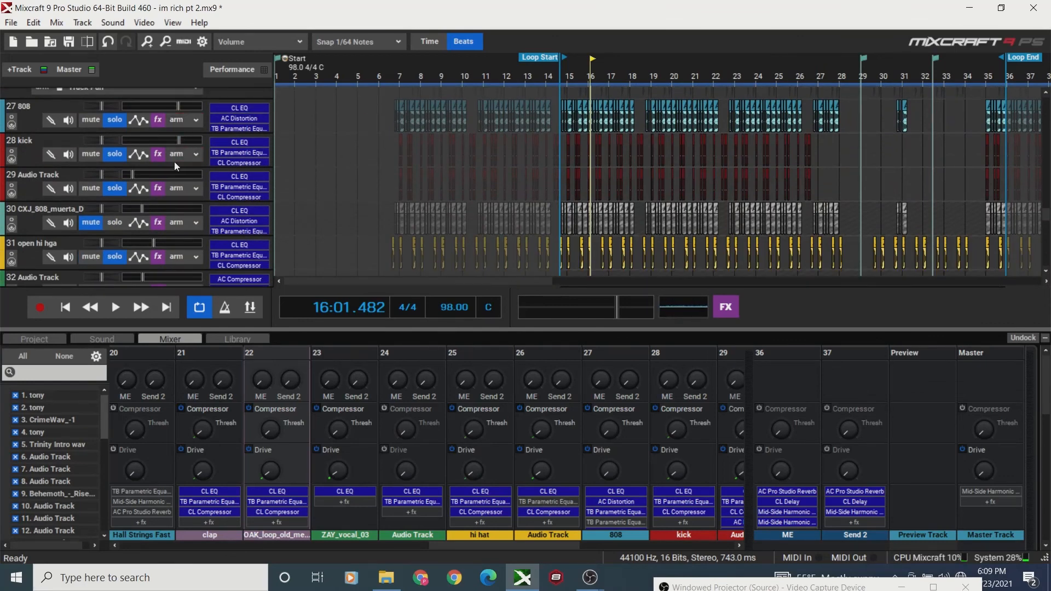
{"action": "left_click", "coordinate": [160, 157]}
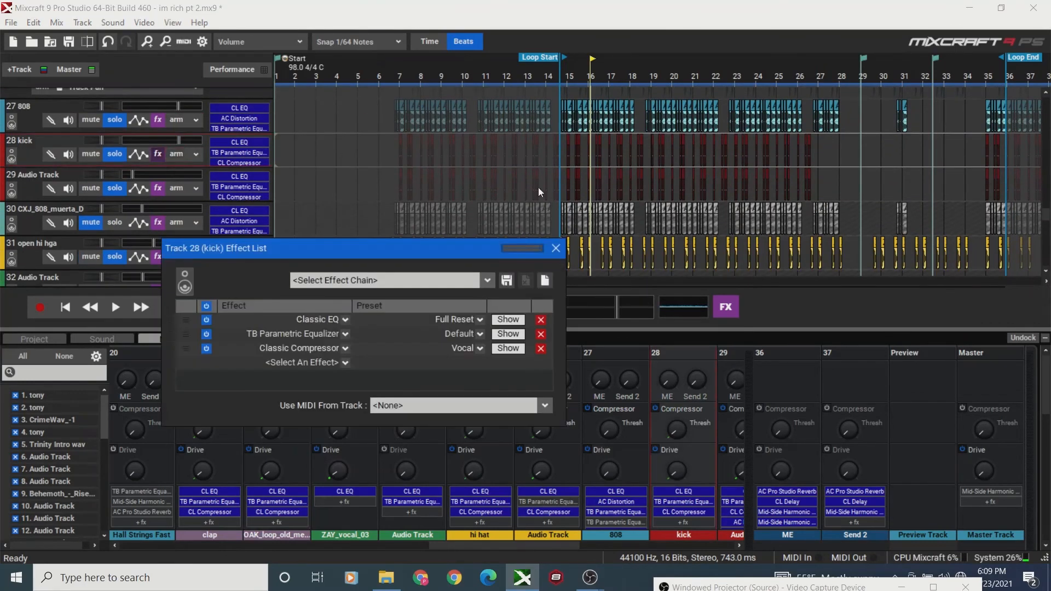
{"action": "left_click", "coordinate": [504, 323]}
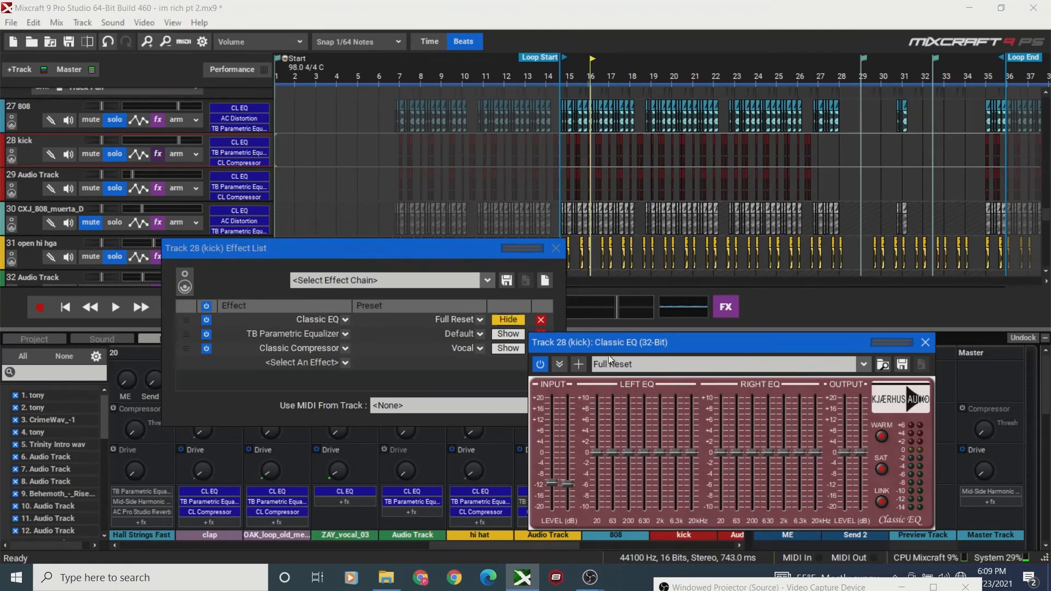
{"action": "left_click", "coordinate": [924, 342]}
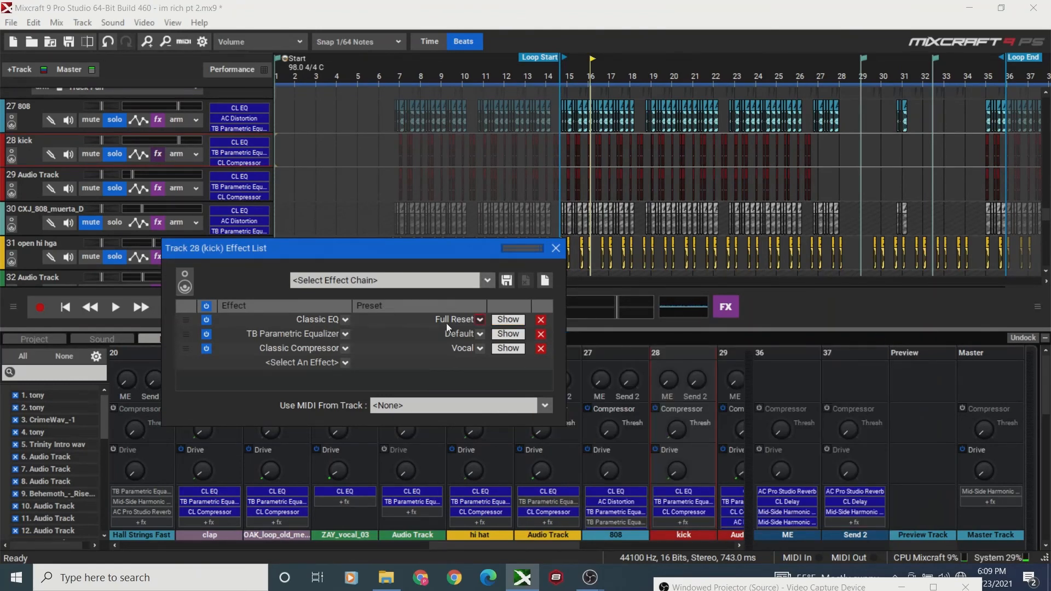
{"action": "left_click", "coordinate": [500, 321]}
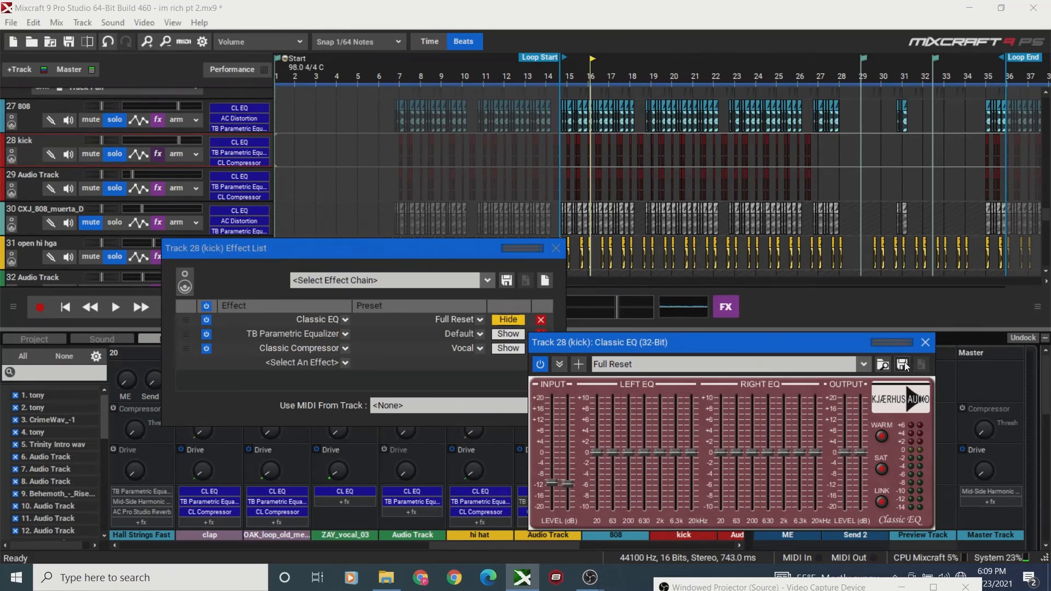
{"action": "left_click", "coordinate": [925, 343]}
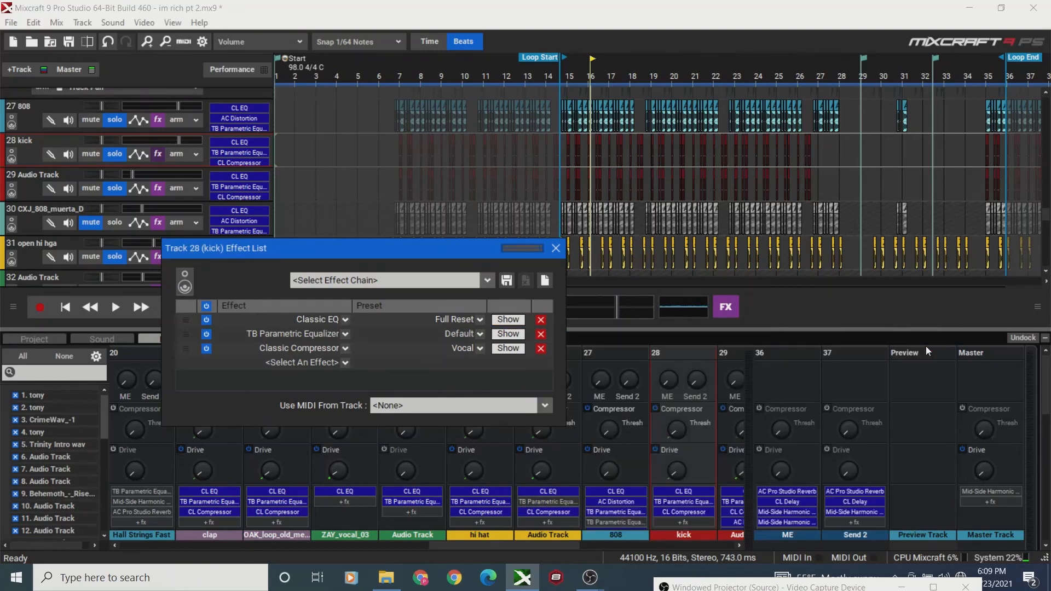
{"action": "left_click", "coordinate": [513, 321]}
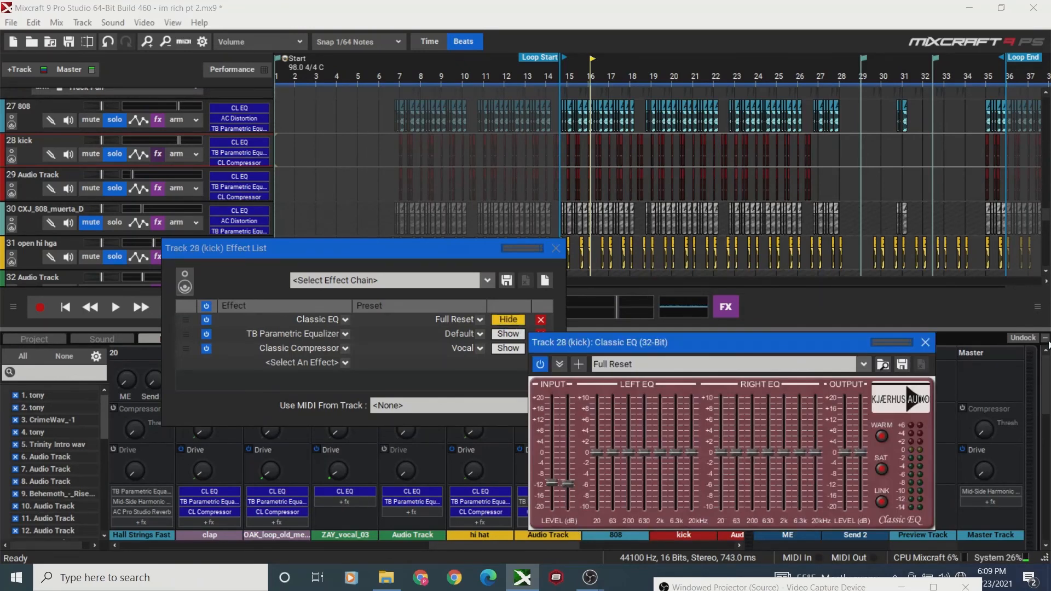
{"action": "left_click", "coordinate": [925, 343]}
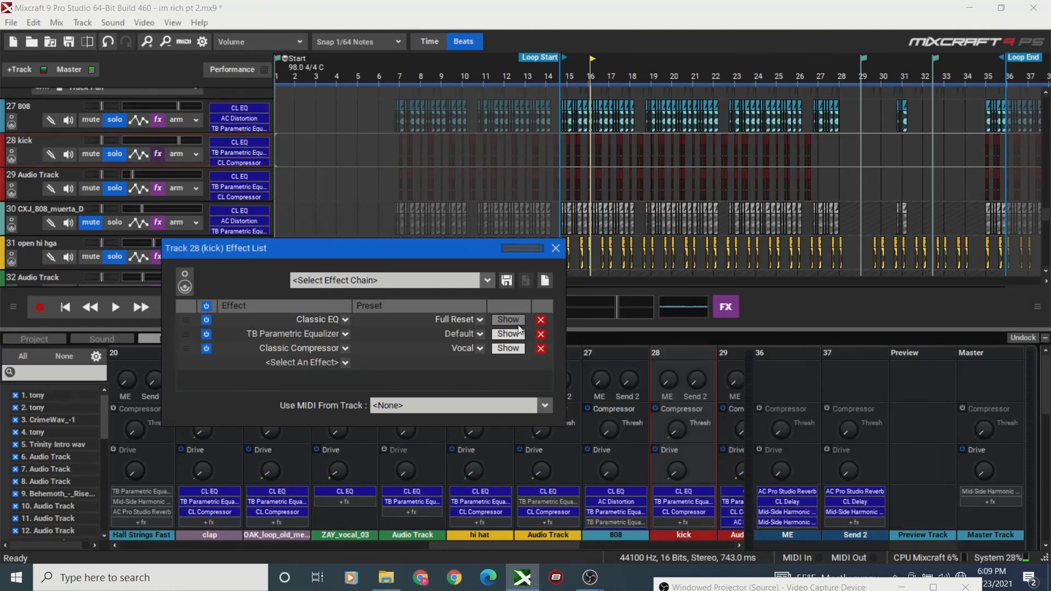
{"action": "left_click", "coordinate": [512, 320]}
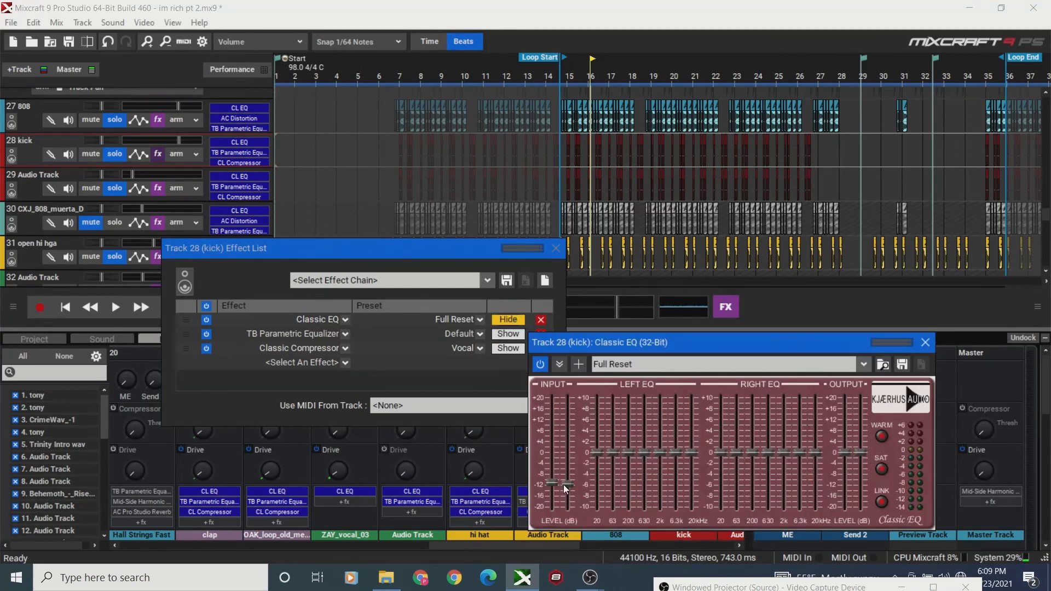
{"action": "left_click_drag", "start_coordinate": [702, 344], "coordinate": [664, 334]}
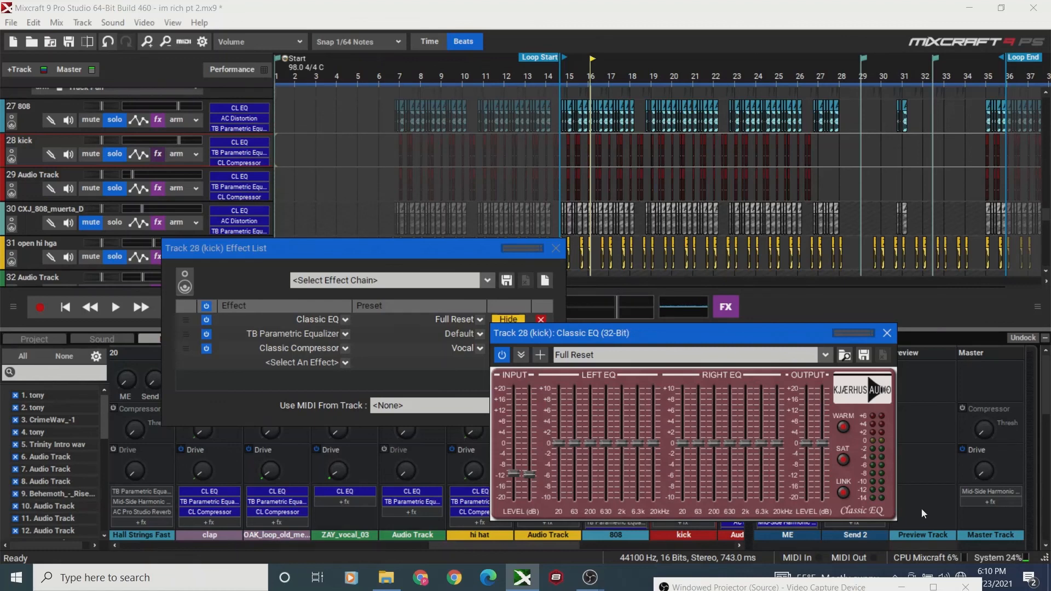
{"action": "left_click", "coordinate": [881, 339]}
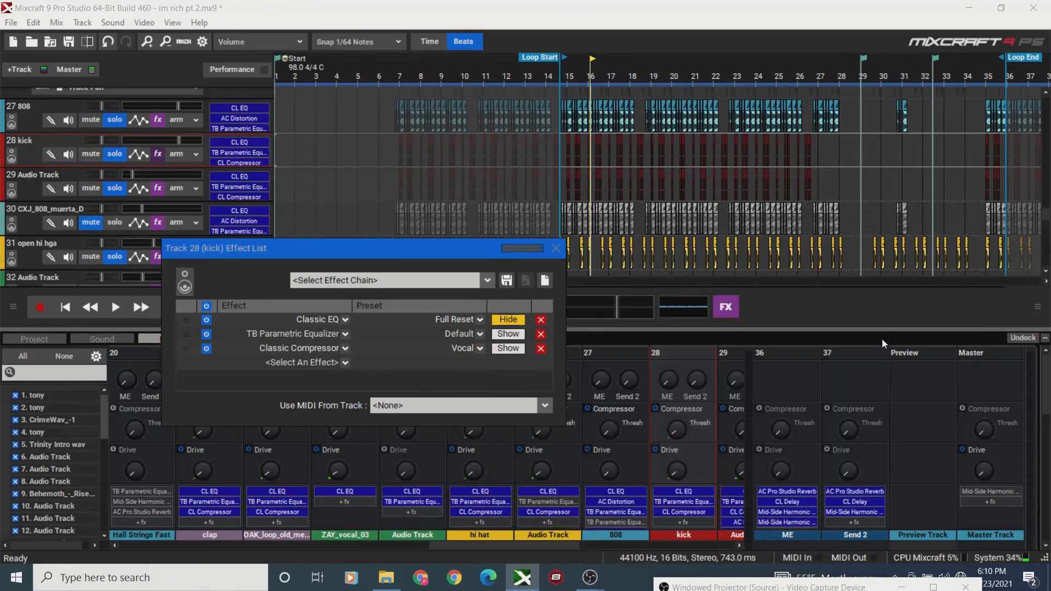
{"action": "left_click", "coordinate": [508, 319]}
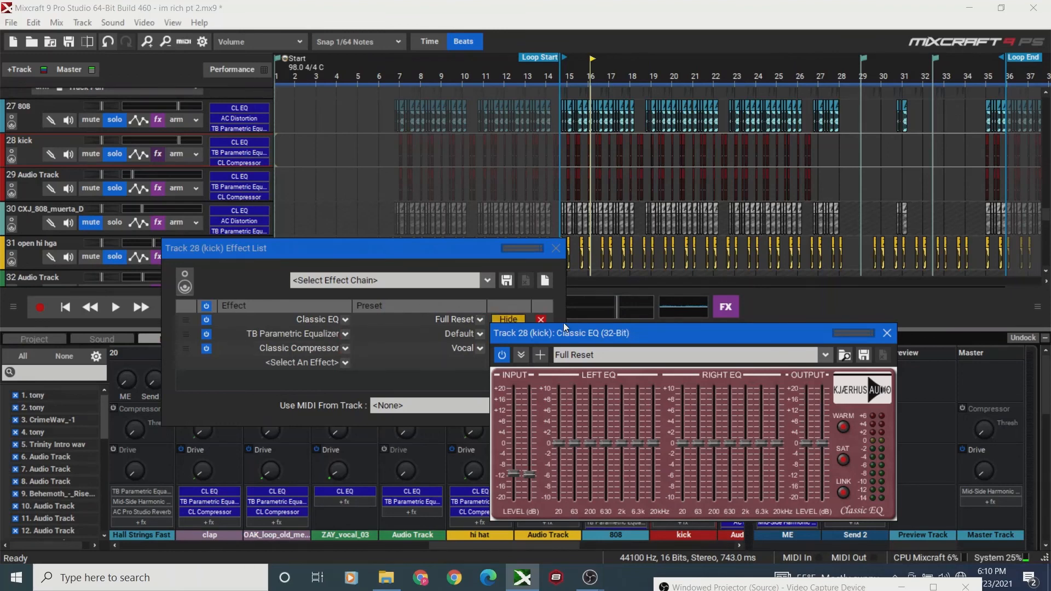
{"action": "left_click", "coordinate": [887, 332]}
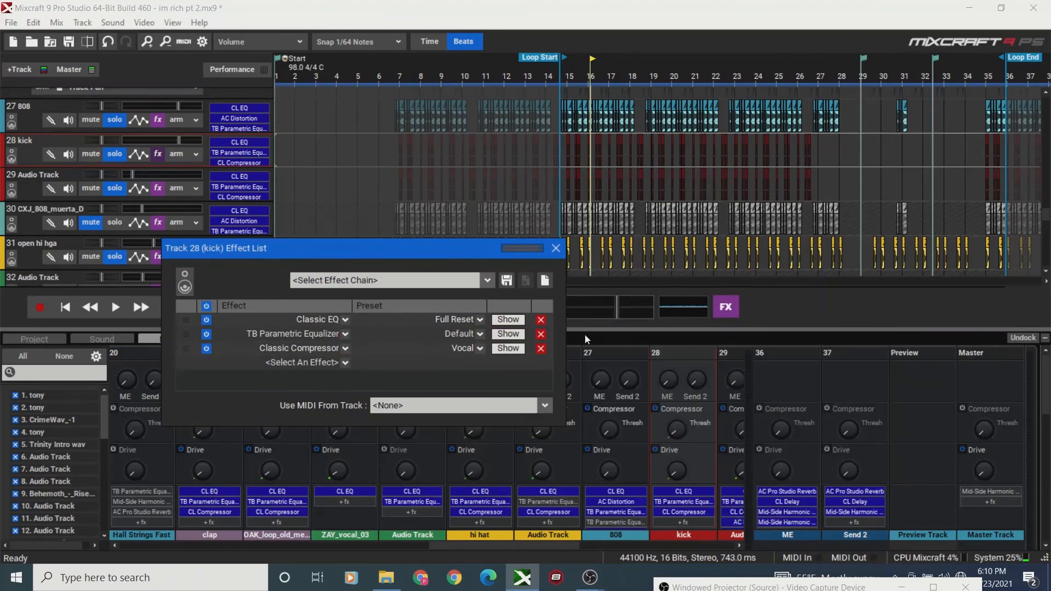
{"action": "left_click", "coordinate": [508, 320]}
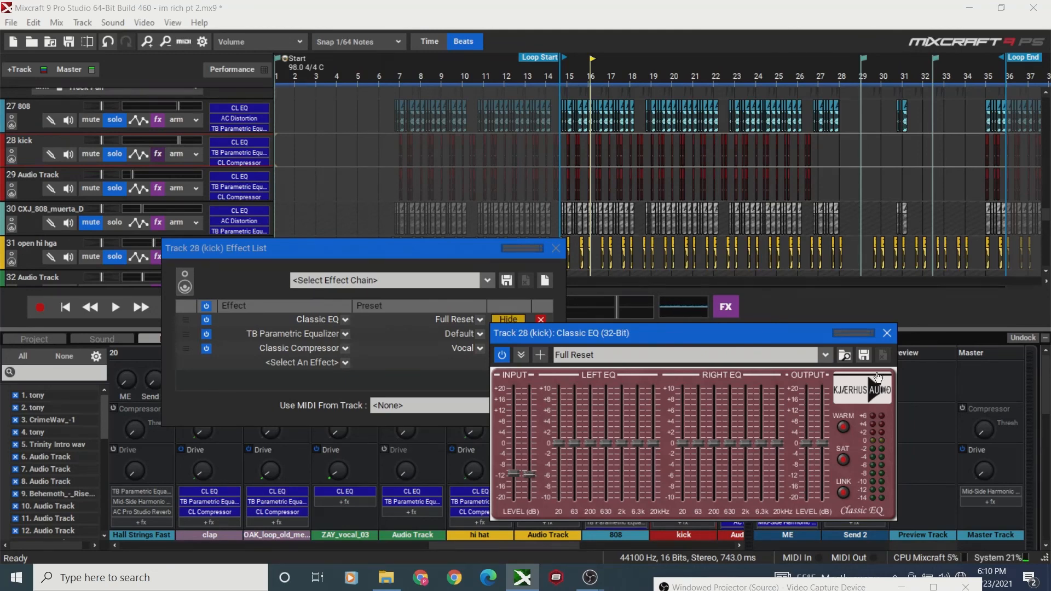
{"action": "left_click", "coordinate": [887, 333]}
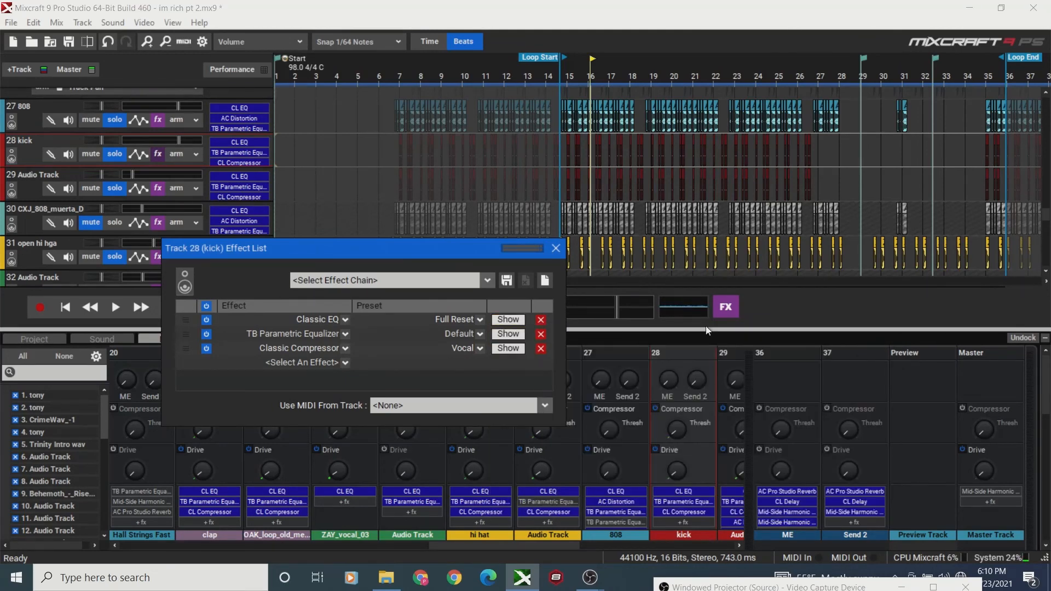
{"action": "left_click", "coordinate": [555, 249]}
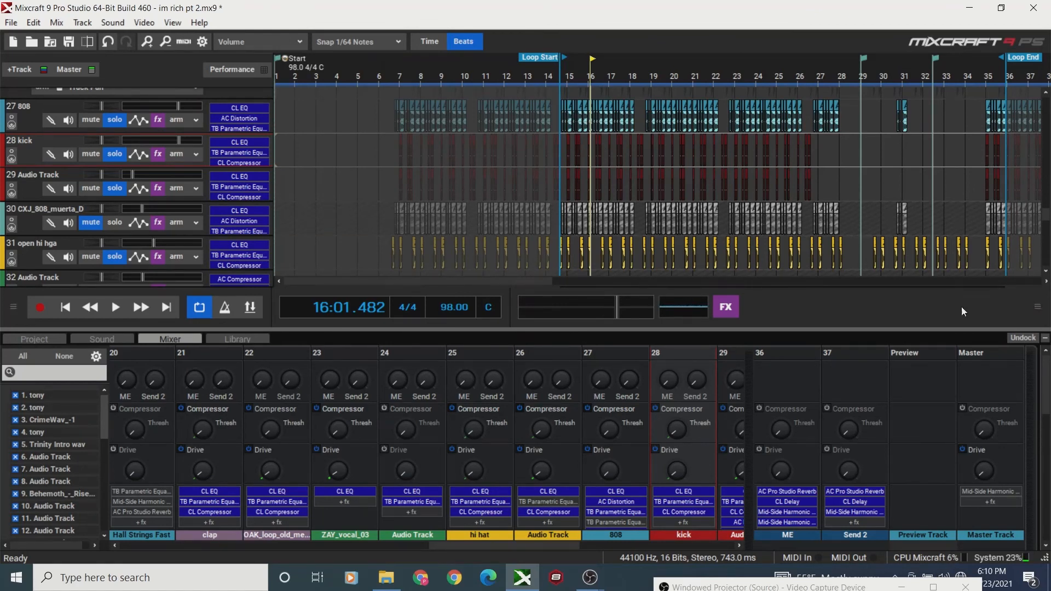
Examine the mixer's channel faders and look through tracks 25 to 36 for the tape kick track.
{"action": "left_click_drag", "start_coordinate": [1044, 414], "coordinate": [1044, 529]}
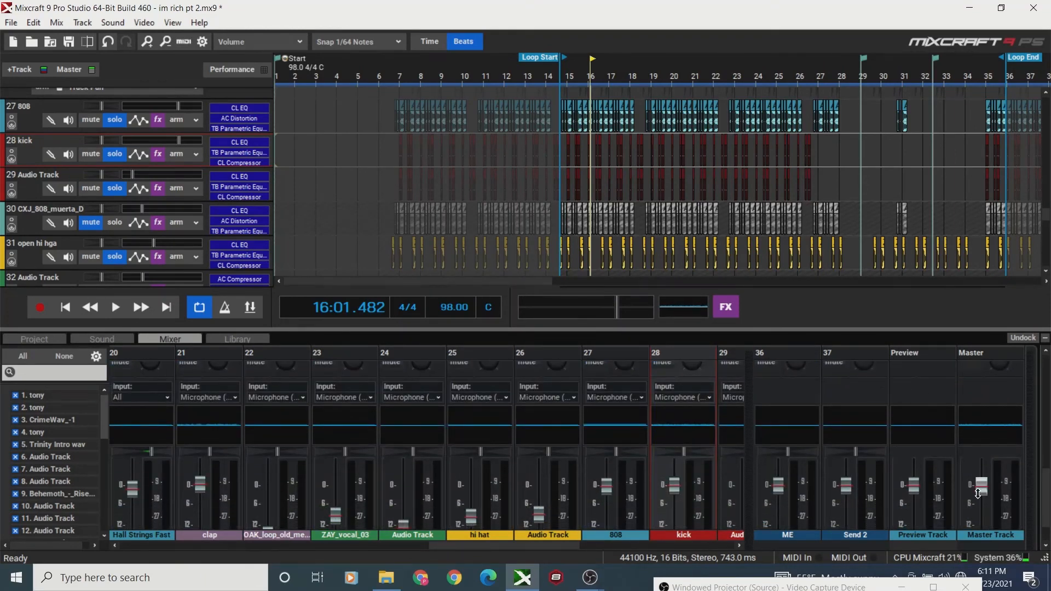
{"action": "mouse_move", "coordinate": [1046, 226]}
{"action": "left_mouse_down"}
{"action": "mouse_move", "coordinate": [1045, 202]}
{"action": "mouse_move", "coordinate": [1046, 213]}
{"action": "left_mouse_up"}
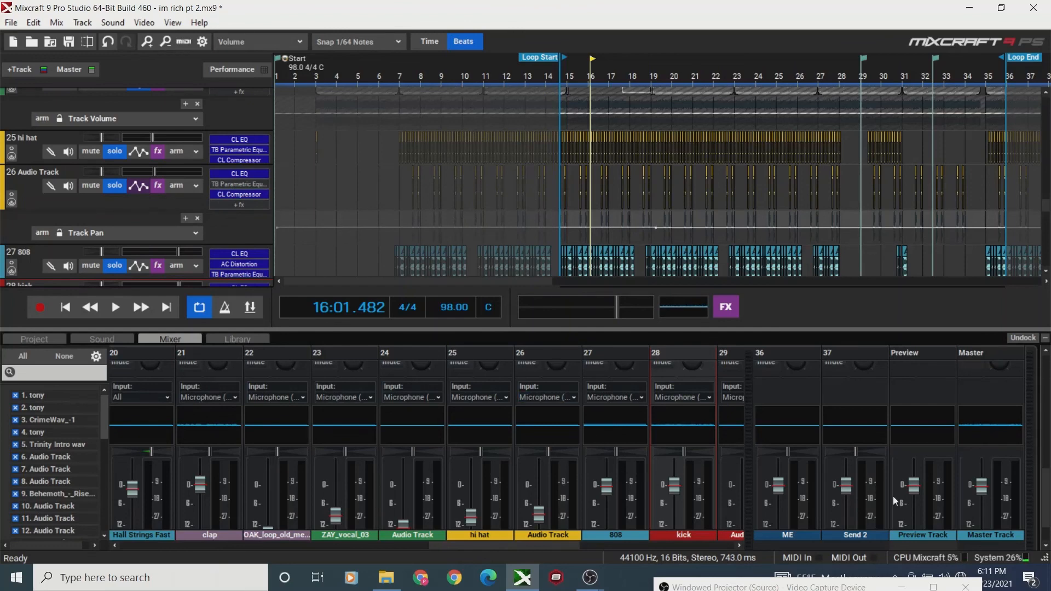
{"action": "scroll", "coordinate": [1024, 482], "scroll_direction": "down", "scroll_amount": 2}
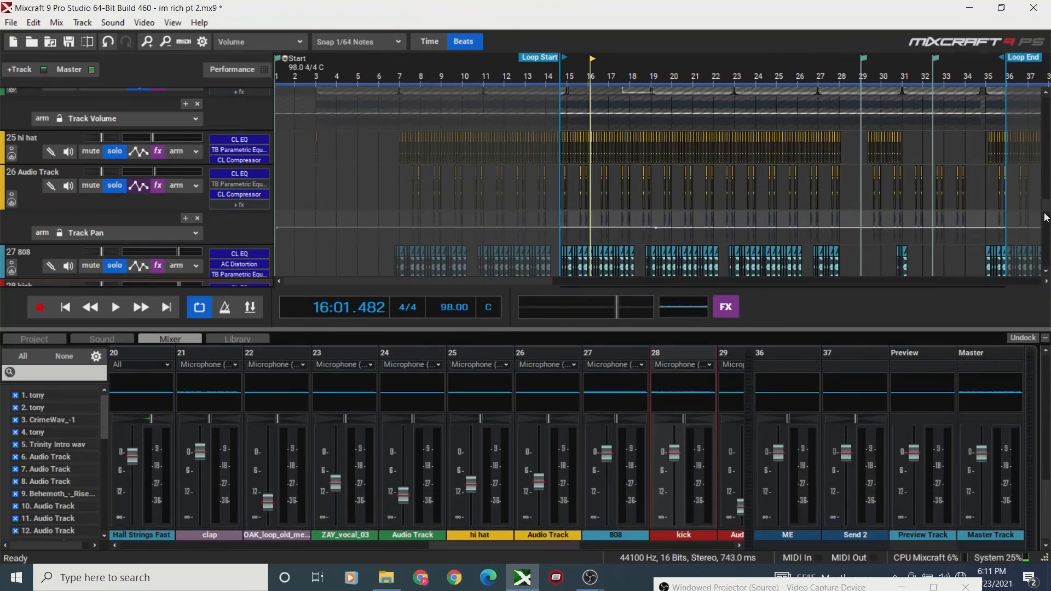
{"action": "left_click_drag", "start_coordinate": [1045, 212], "coordinate": [1047, 233]}
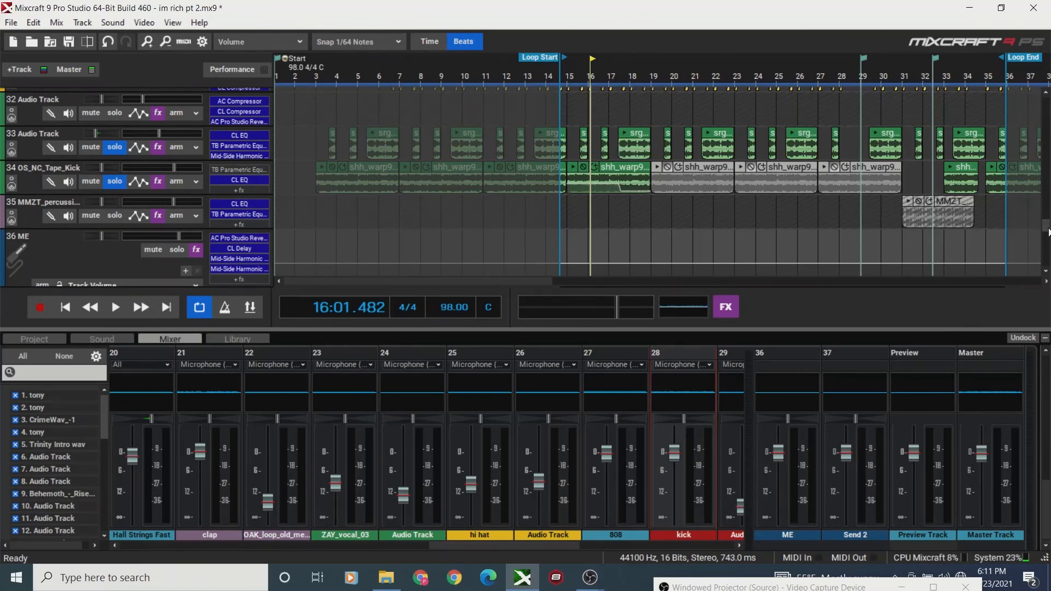
{"action": "scroll", "coordinate": [1047, 226], "scroll_direction": "up", "scroll_amount": 3}
{"action": "scroll", "coordinate": [1047, 227], "scroll_direction": "up", "scroll_amount": 1}
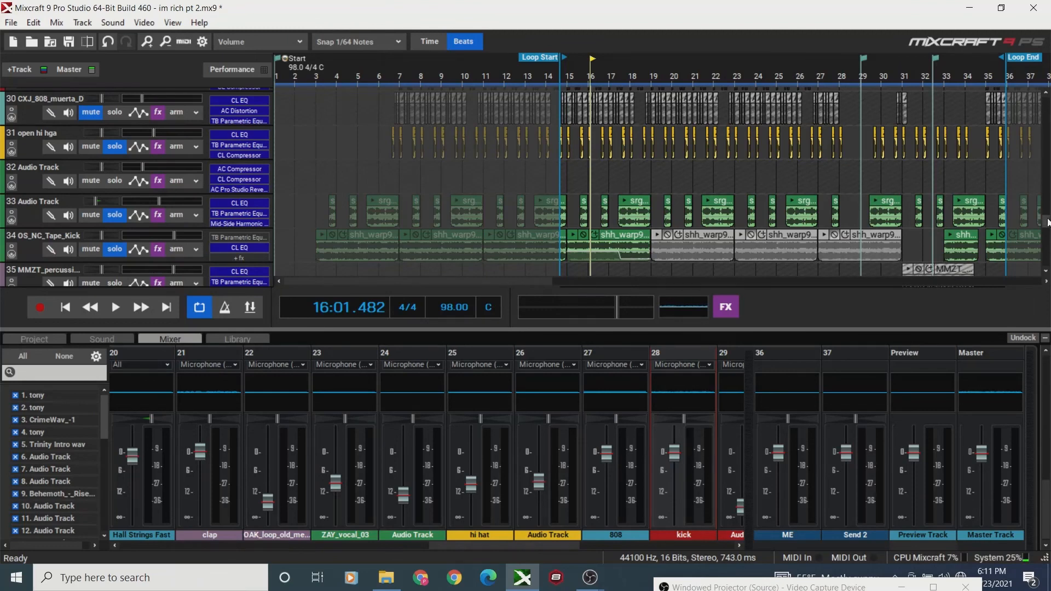
{"action": "scroll", "coordinate": [1048, 220], "scroll_direction": "up", "scroll_amount": 2}
{"action": "scroll", "coordinate": [1047, 224], "scroll_direction": "down", "scroll_amount": 3}
{"action": "scroll", "coordinate": [1047, 225], "scroll_direction": "down", "scroll_amount": 1}
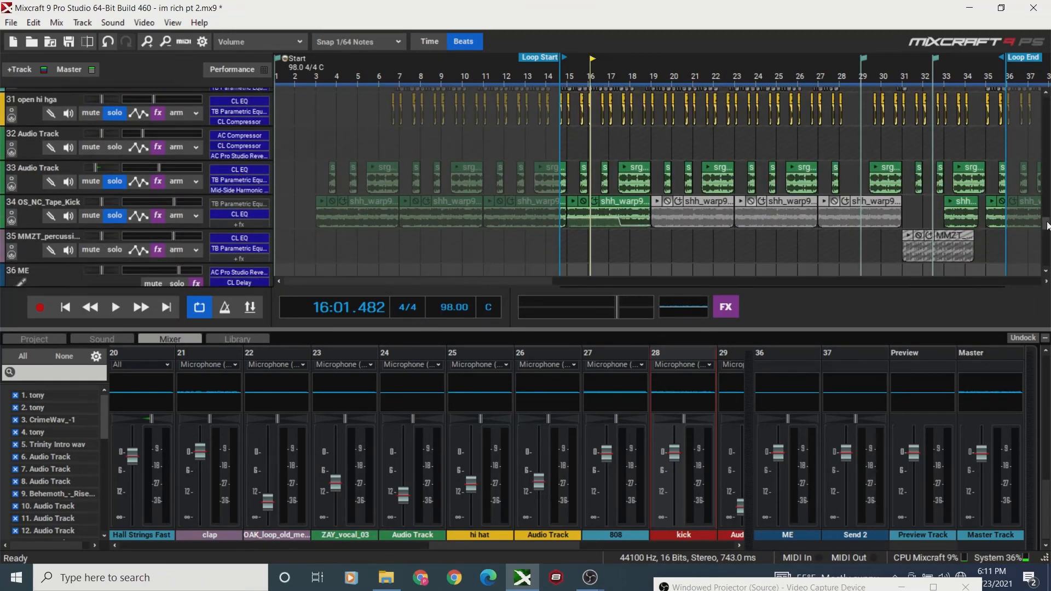
Enable the TB Parametric Equalizer on track 34 (OS_NC_Tape_Kick) and move its section 5 band to 1245 Hz.
{"action": "left_click", "coordinate": [159, 218]}
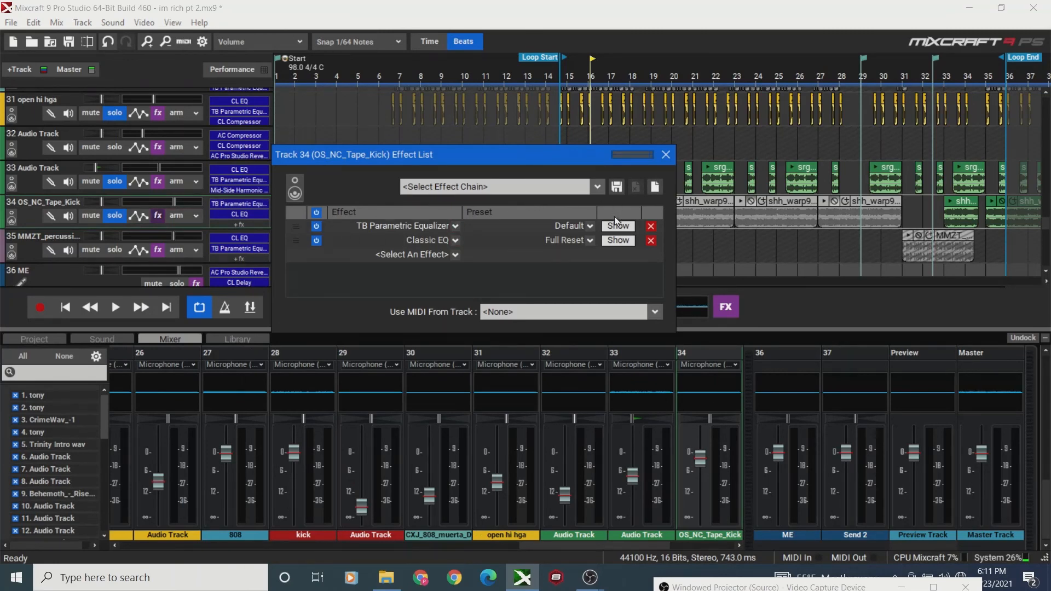
{"action": "left_click", "coordinate": [619, 240]}
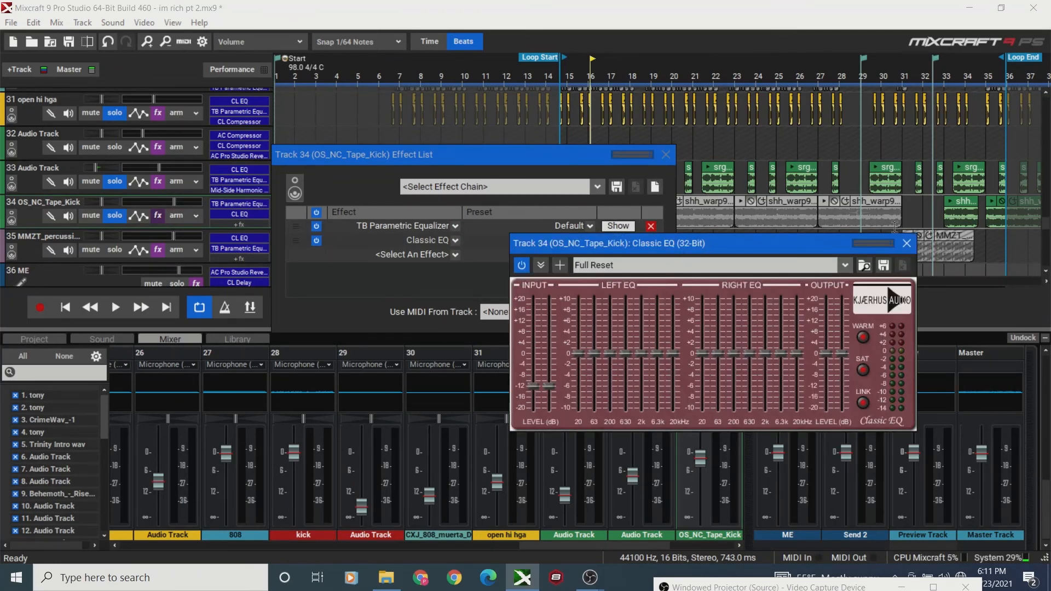
{"action": "left_click", "coordinate": [905, 245]}
{"action": "left_click", "coordinate": [618, 225]}
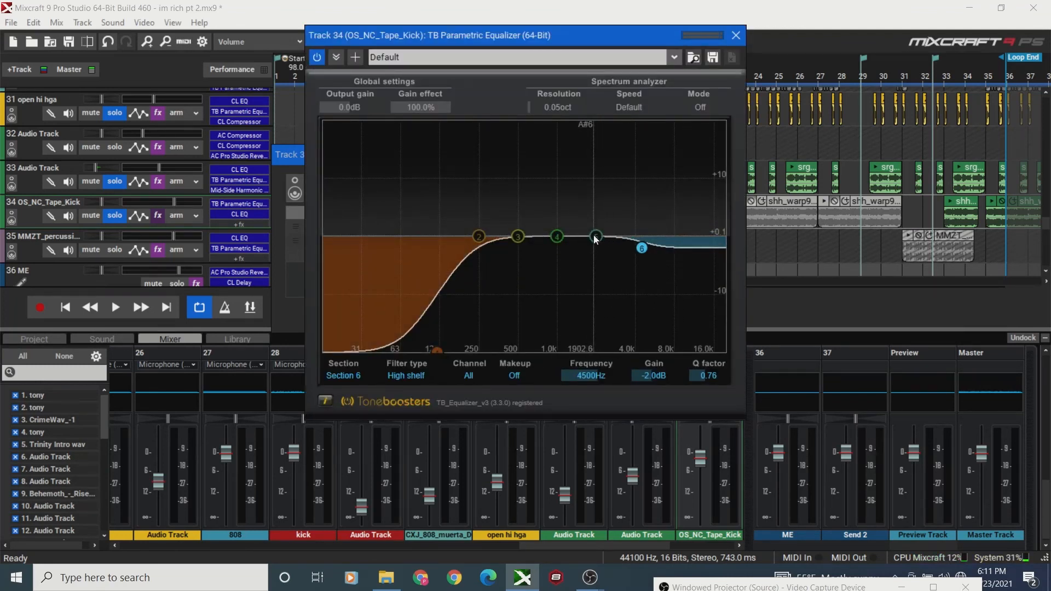
{"action": "left_click_drag", "start_coordinate": [595, 237], "coordinate": [569, 237]}
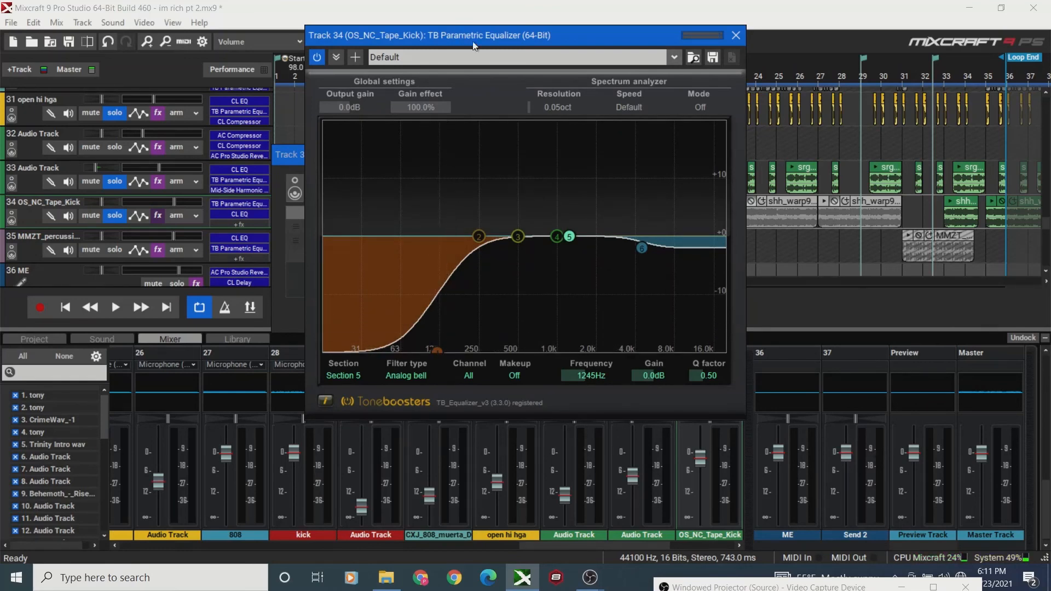
{"action": "left_click_drag", "start_coordinate": [493, 41], "coordinate": [567, 171]}
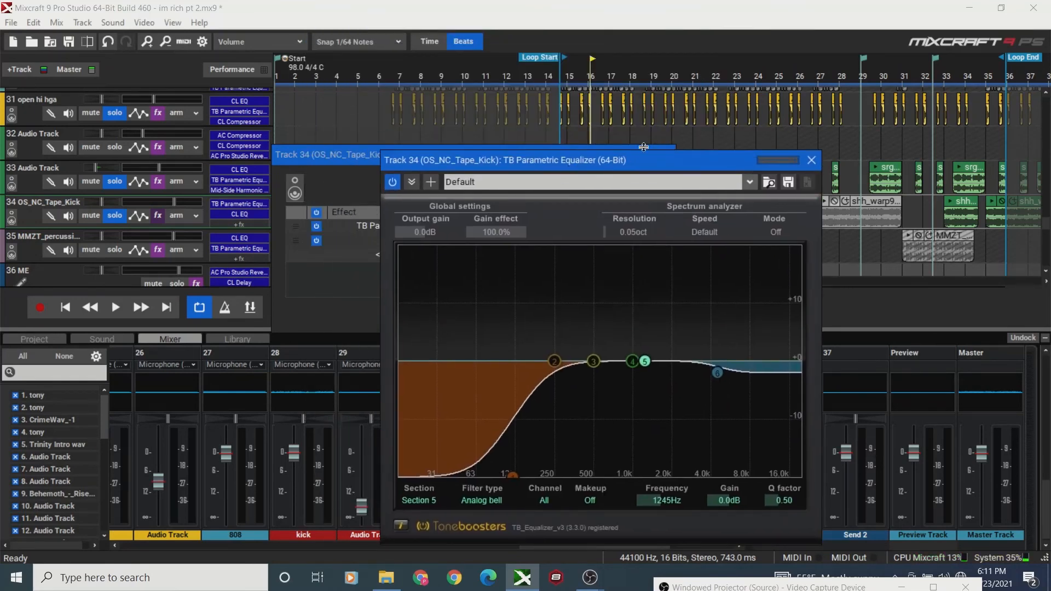
{"action": "left_click", "coordinate": [813, 163]}
{"action": "left_click", "coordinate": [666, 155]}
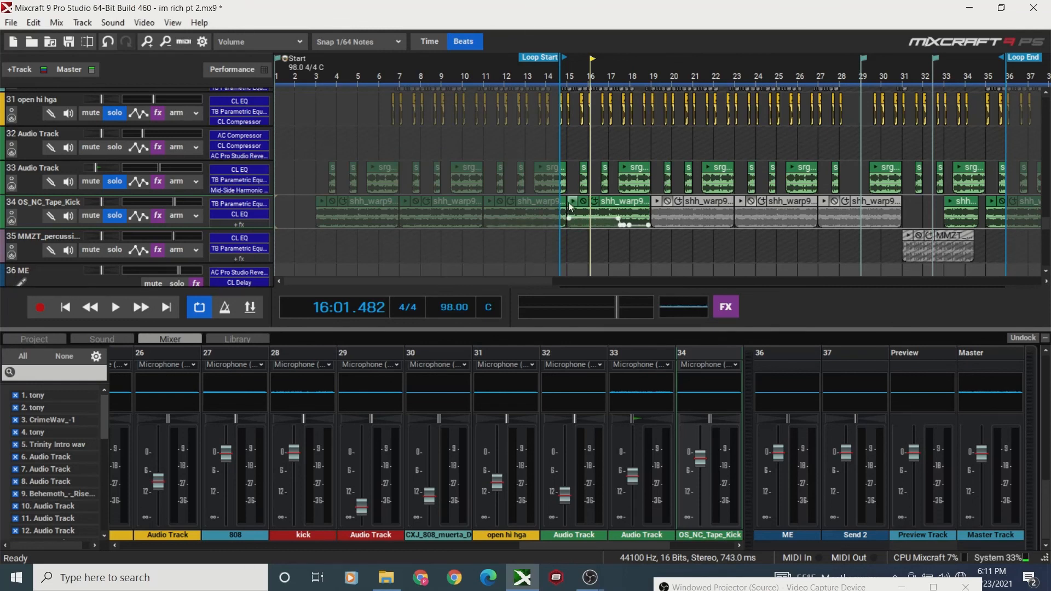
Play the mix and compare track 34 with its TB Parametric Equalizer bypassed and re-enabled.
{"action": "key", "text": "space"}
{"action": "left_click", "coordinate": [158, 215]}
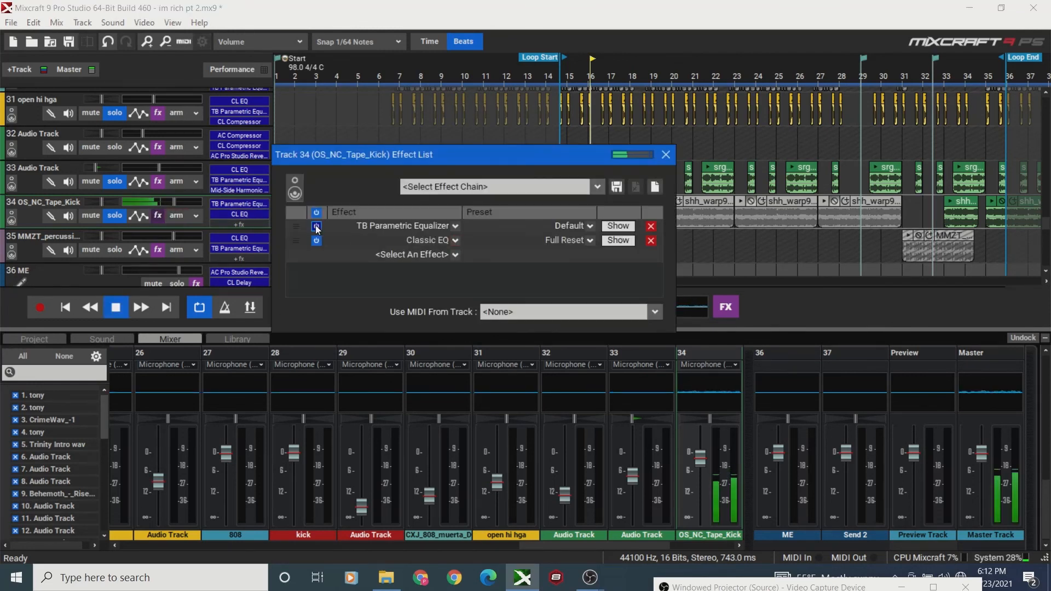
{"action": "left_click", "coordinate": [317, 226]}
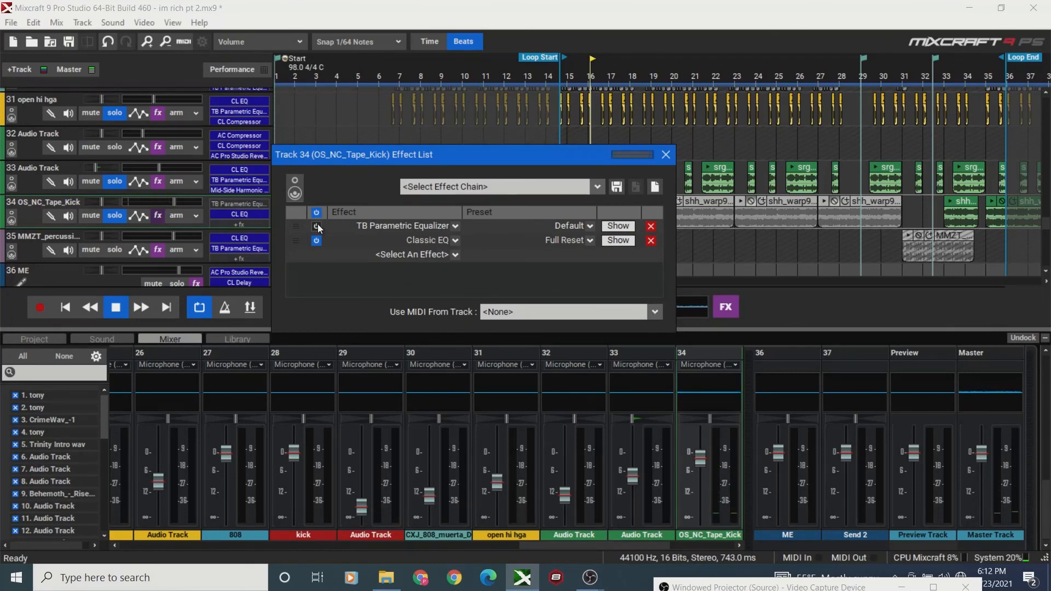
{"action": "left_click", "coordinate": [317, 226]}
{"action": "left_click_drag", "start_coordinate": [501, 158], "coordinate": [540, 319]}
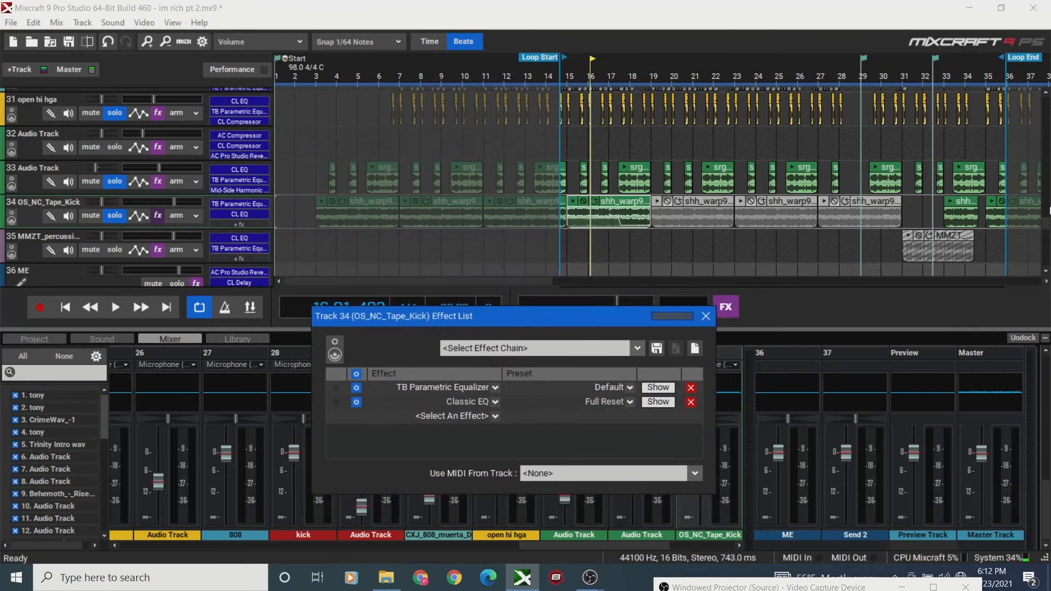
{"action": "mouse_move", "coordinate": [1046, 226]}
{"action": "left_mouse_down"}
{"action": "mouse_move", "coordinate": [1047, 235]}
{"action": "mouse_move", "coordinate": [1047, 122]}
{"action": "mouse_move", "coordinate": [1047, 206]}
{"action": "left_mouse_up"}
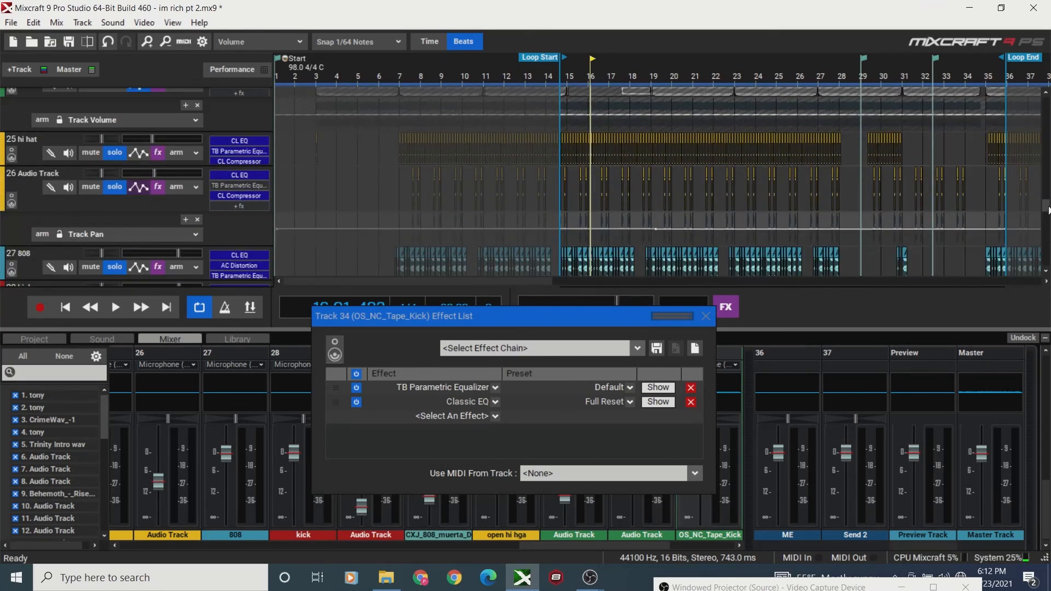
Close the effect list of track 34 (OS_NC_Tape_Kick) and look over the arrangement of tracks 27 to 31 across the loop region.
{"action": "left_click", "coordinate": [705, 316]}
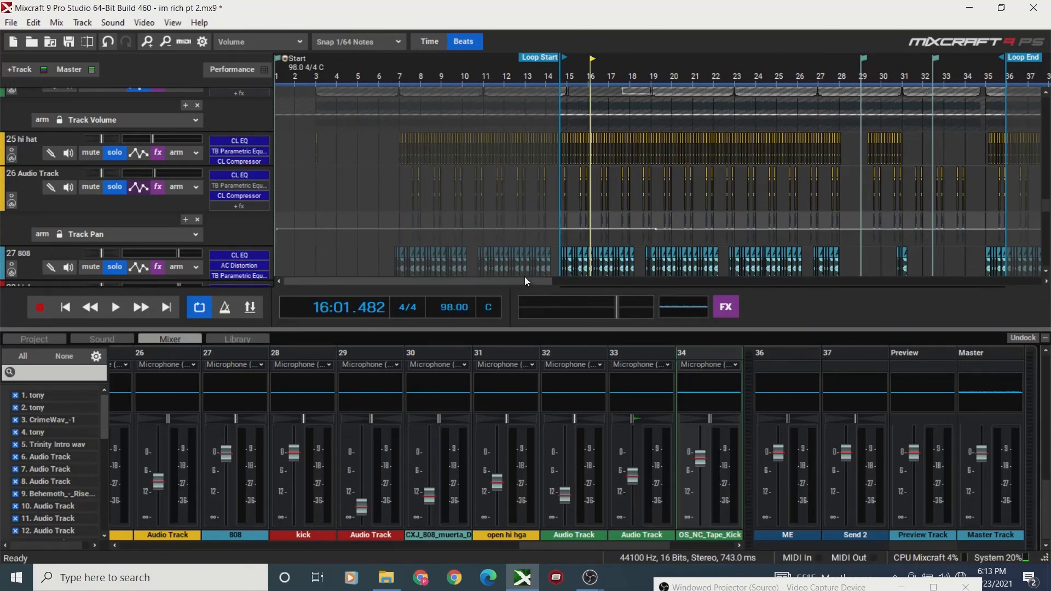
{"action": "left_click_drag", "start_coordinate": [539, 283], "coordinate": [555, 287]}
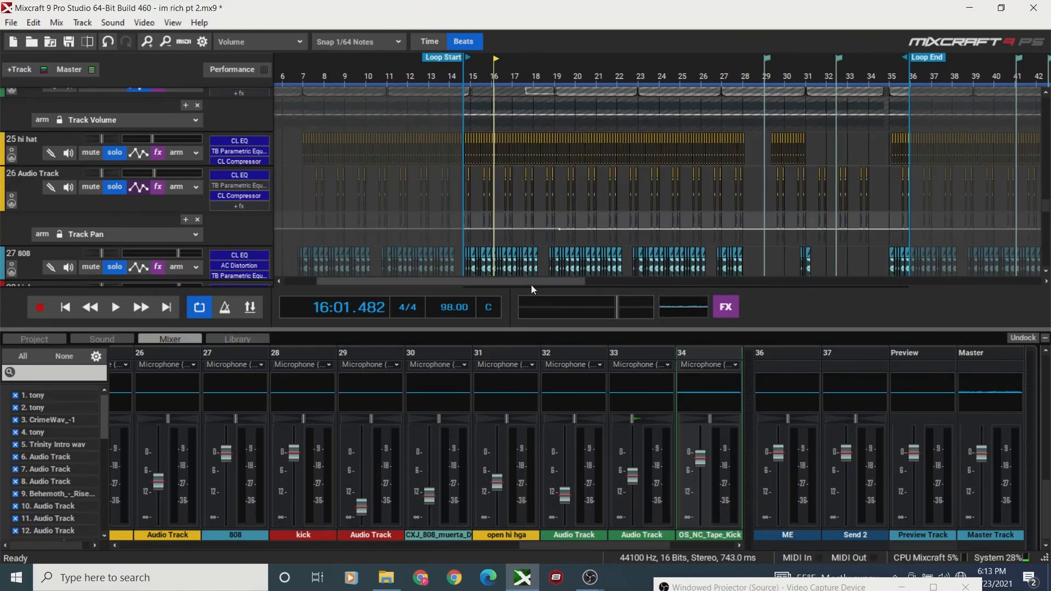
{"action": "left_click_drag", "start_coordinate": [531, 285], "coordinate": [540, 287]}
{"action": "left_click_drag", "start_coordinate": [1047, 213], "coordinate": [1046, 219]}
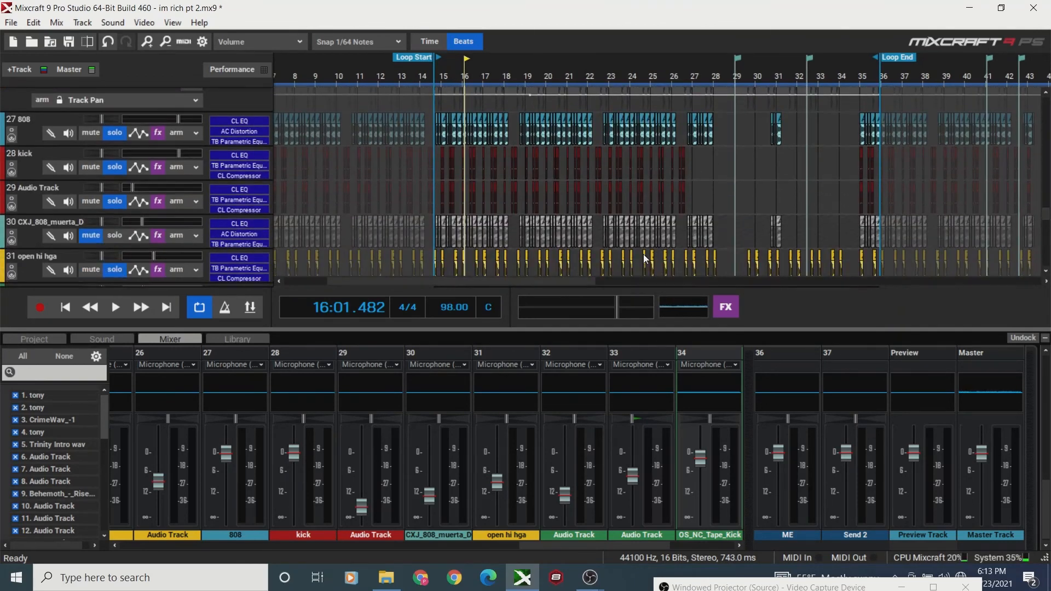
{"action": "left_click_drag", "start_coordinate": [482, 281], "coordinate": [491, 281]}
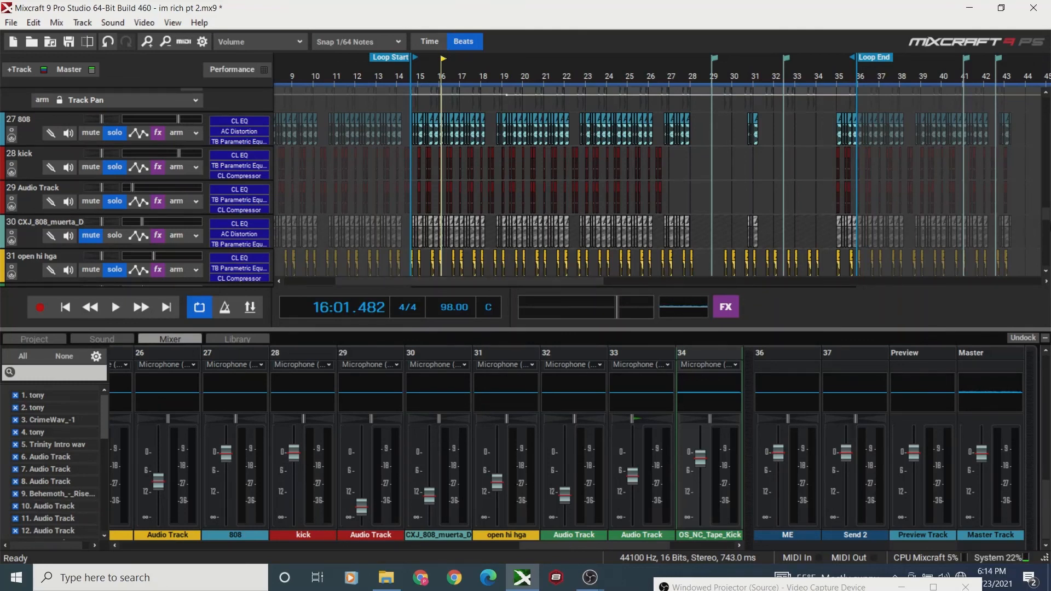
{"action": "mouse_move", "coordinate": [1045, 221]}
{"action": "left_mouse_down"}
{"action": "mouse_move", "coordinate": [1046, 283]}
{"action": "mouse_move", "coordinate": [1046, 196]}
{"action": "mouse_move", "coordinate": [1044, 216]}
{"action": "left_mouse_up"}
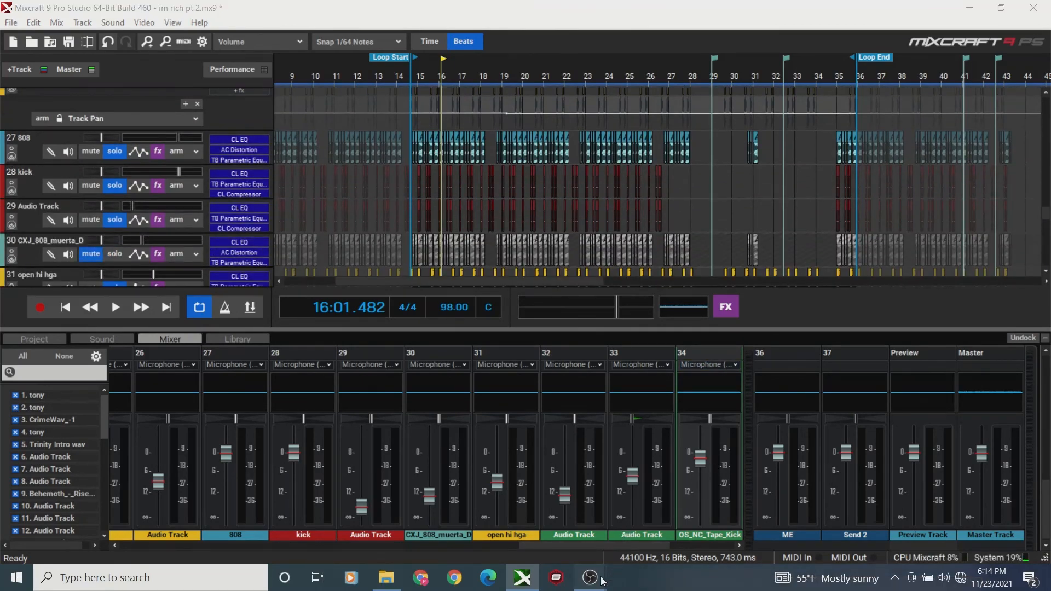
Switch to the main OBS window.
{"action": "mouse_move", "coordinate": [590, 577]}
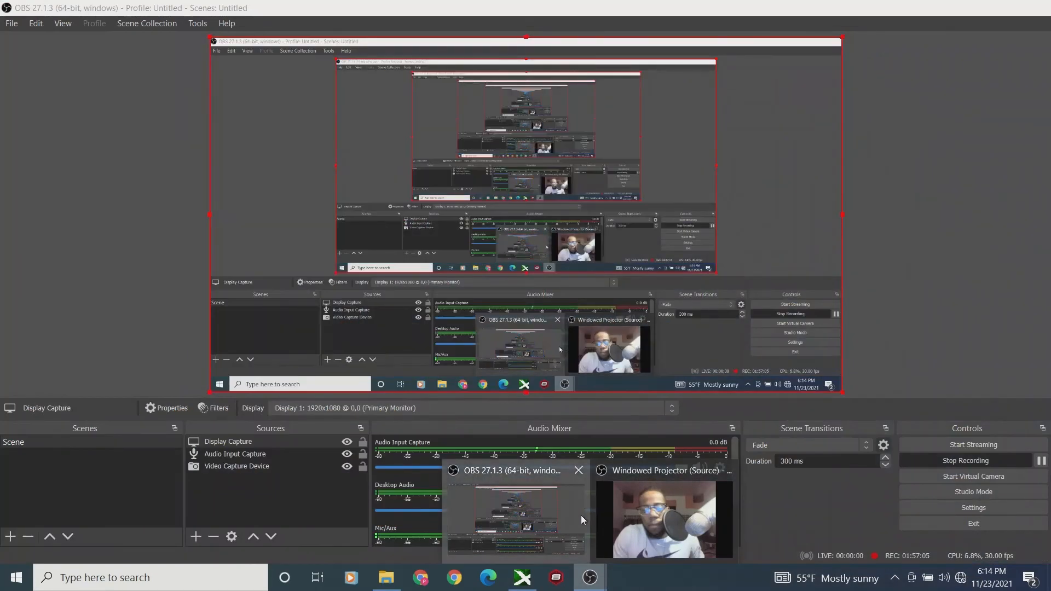
{"action": "left_click", "coordinate": [580, 515]}
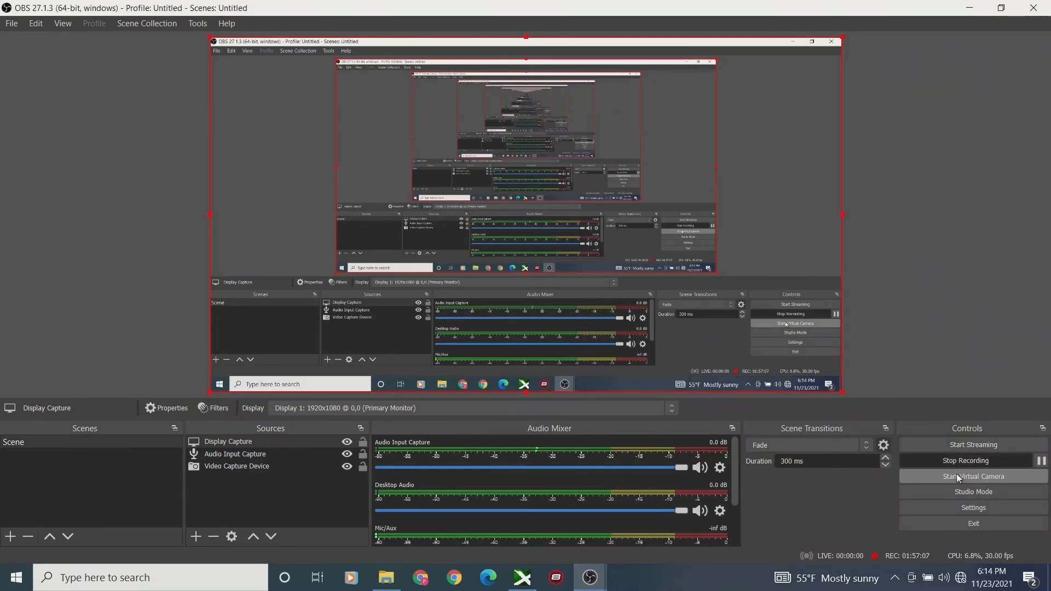